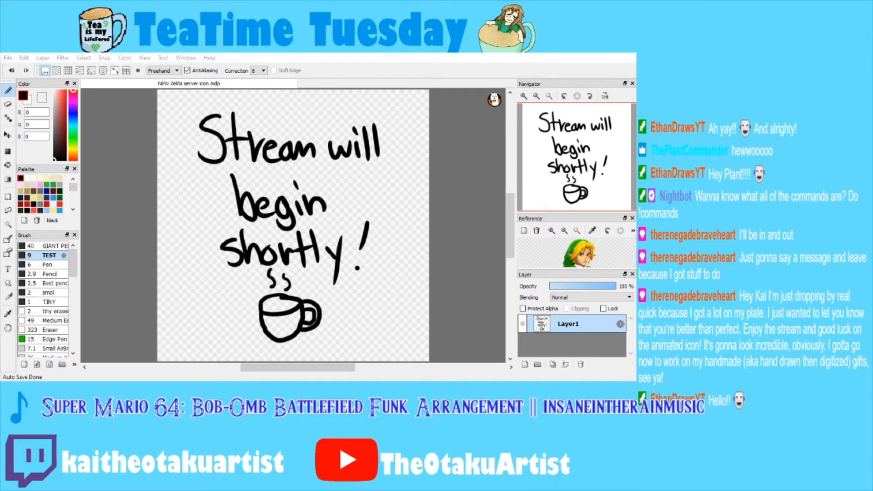
Delete the layer holding the "Stream will begin shortly!" drawing so that only an empty layer is left.
left_click(405, 302)
left_click(307, 387)
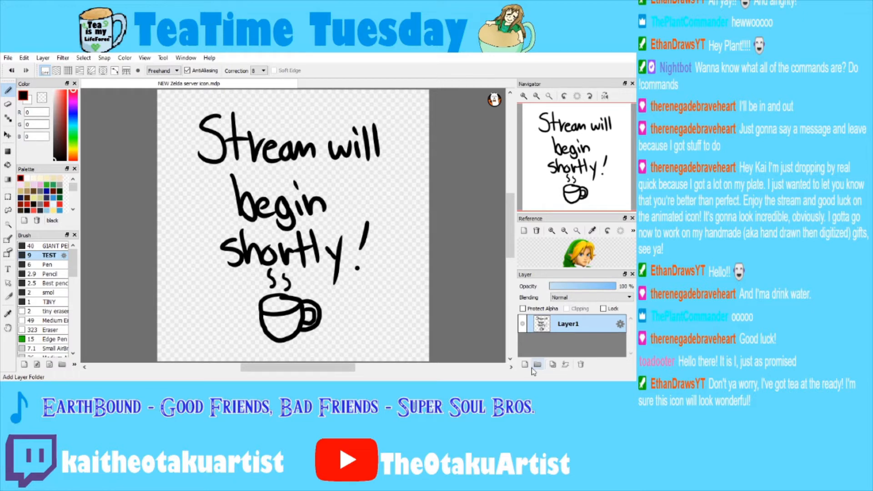
left_click(581, 365)
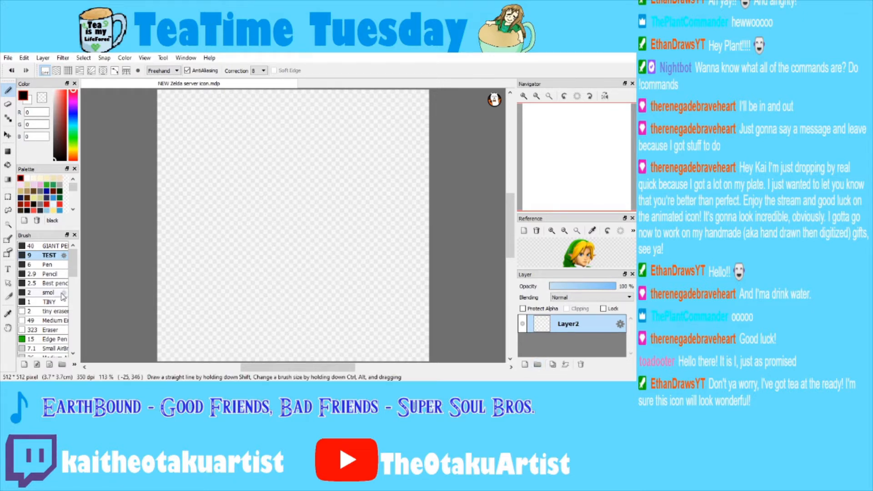
Sketch a large freehand circle for the head around the middle of the canvas with the size 6 Pen brush.
left_click(54, 283)
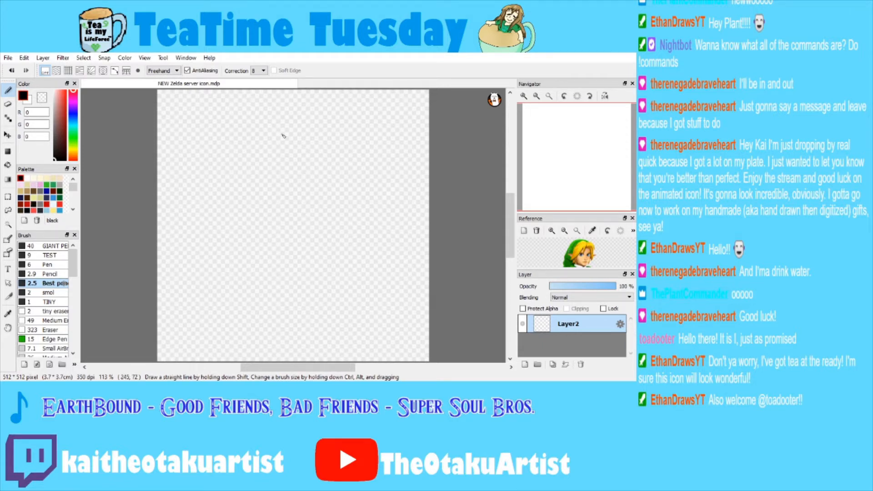
left_click_drag(278, 126, 221, 218)
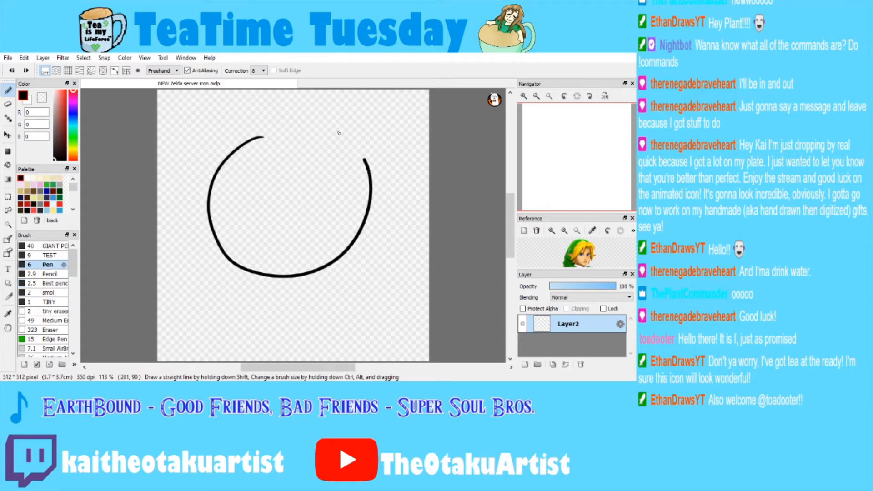
key("ctrl+z")
left_click_drag(251, 130, 273, 234)
key("ctrl+z")
mouse_move(295, 147)
left_mouse_down()
mouse_move(326, 251)
mouse_move(336, 175)
mouse_move(374, 147)
mouse_move(202, 260)
mouse_move(261, 127)
mouse_move(209, 176)
mouse_move(316, 283)
mouse_move(240, 147)
mouse_move(217, 201)
mouse_move(373, 253)
mouse_move(246, 147)
left_mouse_up()
key("ctrl+z")
key("ctrl+z")
key("ctrl+z")
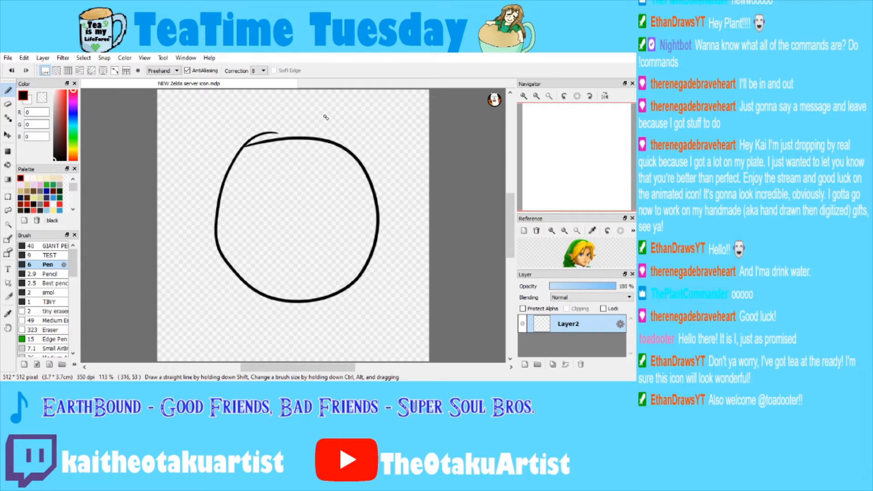
Add a curved vertical centre line and a curved horizontal eye line across the head circle.
left_click_drag(315, 115, 350, 349)
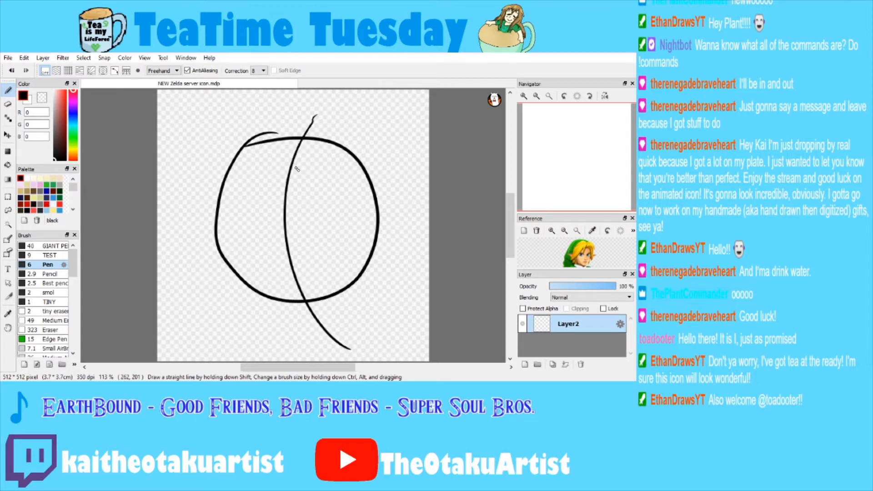
left_click_drag(194, 180, 429, 200)
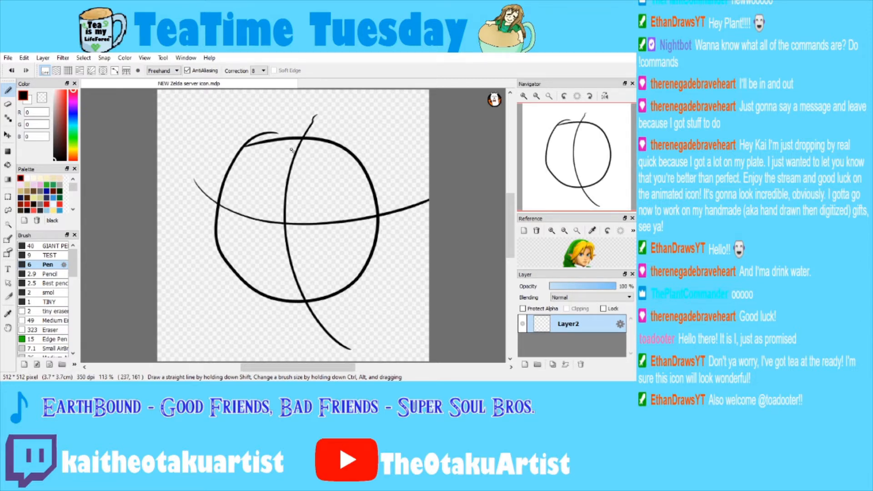
key("ctrl+z")
left_click_drag(197, 177, 402, 204)
Sketch the neck below the head circle with sloping shoulders on both sides.
mouse_move(265, 298)
left_mouse_down()
mouse_move(273, 318)
mouse_move(253, 335)
left_mouse_up()
left_click_drag(342, 295, 381, 330)
left_click_drag(355, 329, 402, 339)
left_click_drag(394, 337, 400, 361)
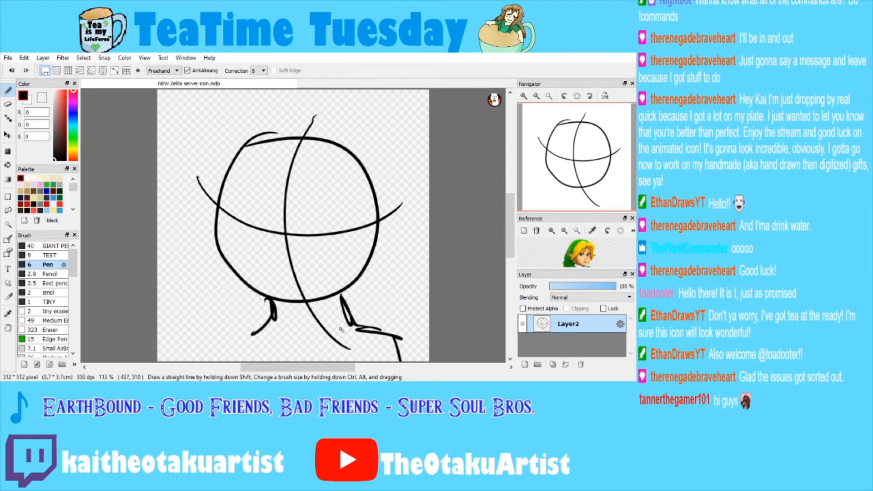
left_click_drag(266, 328, 219, 340)
left_click_drag(242, 331, 210, 362)
Sketch jagged bangs, side locks and the top of the hair around the head circle.
left_click_drag(292, 125, 257, 149)
left_click_drag(267, 155, 246, 207)
mouse_move(240, 137)
left_mouse_down()
mouse_move(213, 246)
mouse_move(339, 117)
mouse_move(381, 148)
left_mouse_up()
left_click_drag(376, 131, 399, 241)
mouse_move(392, 209)
left_mouse_down()
mouse_move(273, 131)
mouse_move(265, 146)
left_mouse_up()
Try a long curve sweeping down from the crown, and step back to the version with only the hair strokes.
mouse_move(338, 104)
left_mouse_down()
mouse_move(423, 194)
mouse_move(345, 342)
mouse_move(280, 350)
left_mouse_up()
key("ctrl+z")
key("ctrl+z")
key("ctrl+z")
key("ctrl+z")
key("ctrl+z")
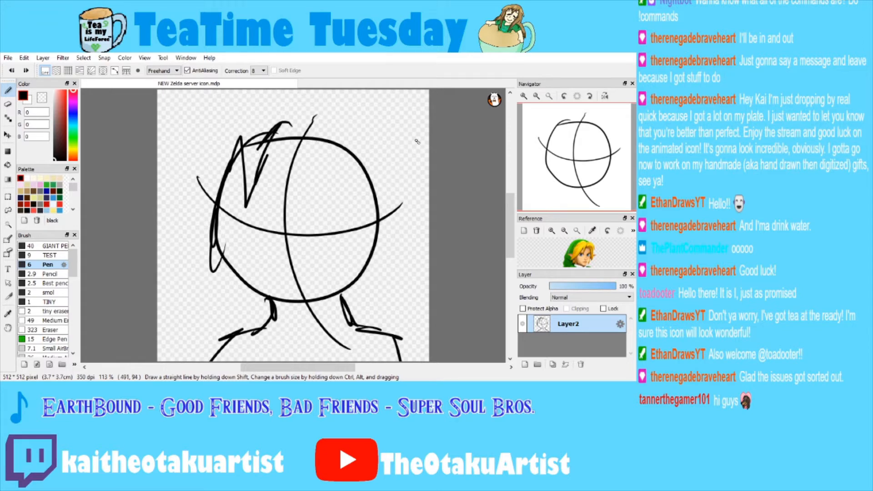
key("ctrl+y")
key("ctrl+y")
key("ctrl+y")
key("ctrl+y")
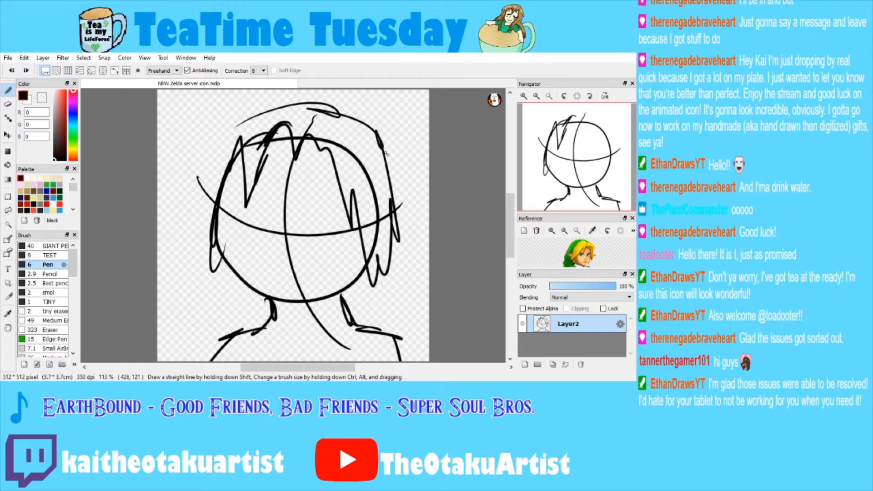
Scale the whole sketch down slightly and draw a long cap sweeping from the crown around and under the shoulders to a point.
key("ctrl+t")
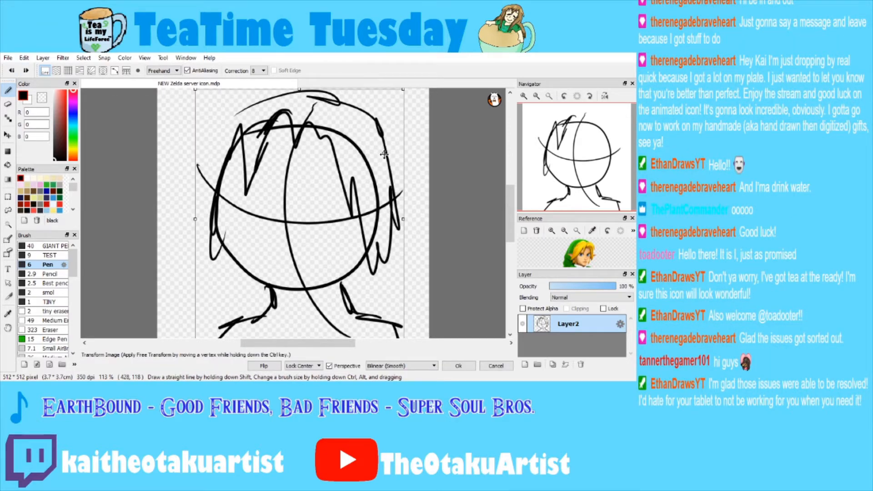
key("ctrl+minus")
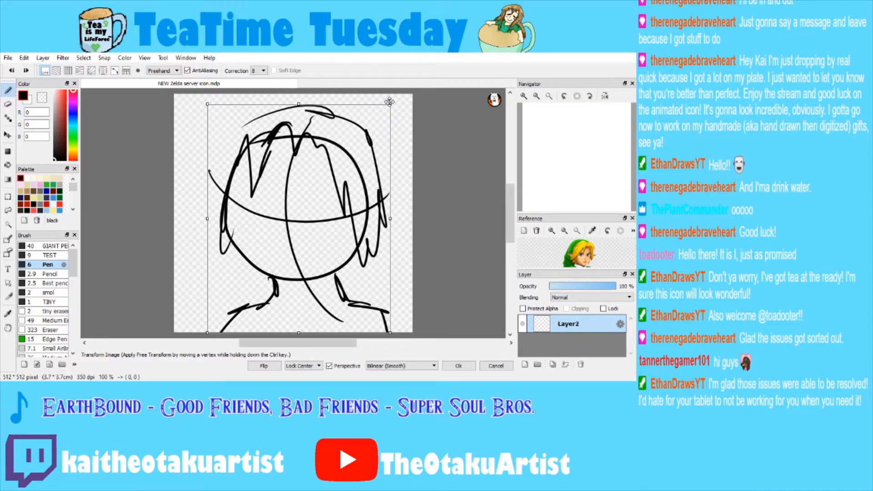
left_click_drag(390, 102, 376, 116)
left_click(459, 366)
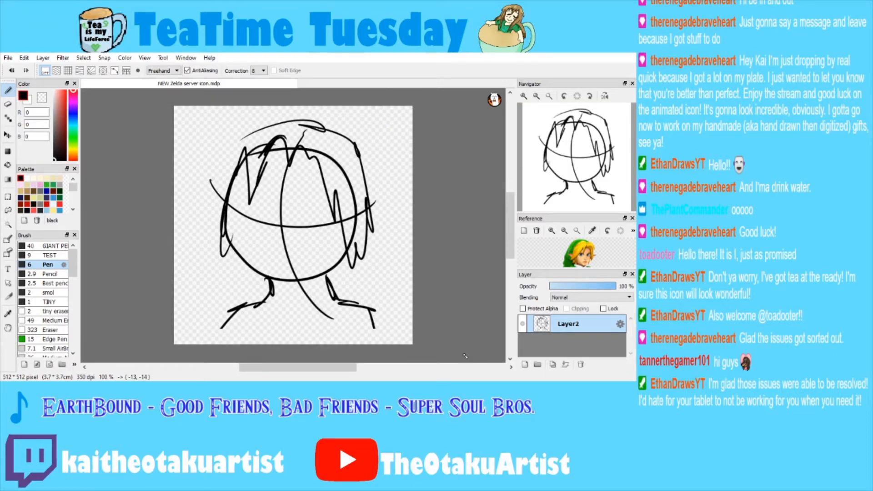
left_click_drag(249, 135, 214, 216)
mouse_move(284, 126)
left_mouse_down()
mouse_move(407, 262)
mouse_move(198, 260)
left_mouse_up()
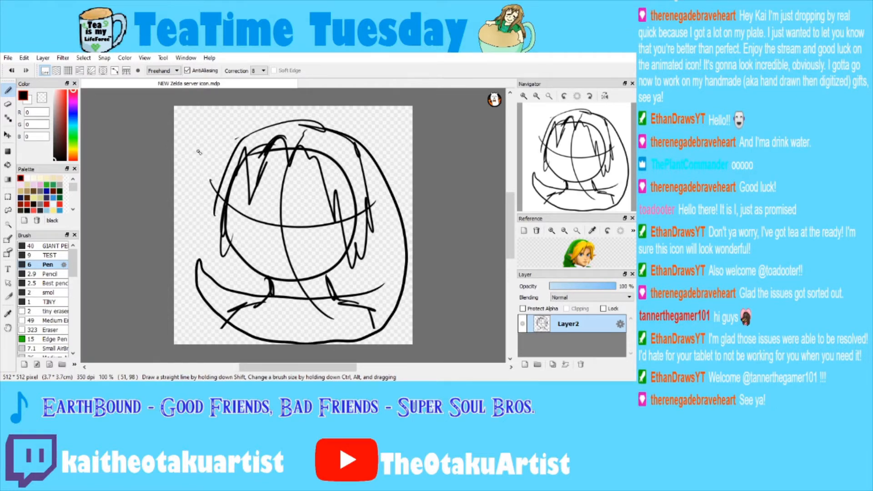
Shift the sketch slightly right and down, and sketch a small round fairy with four wings beside the upper-left of the head.
left_click(11, 138)
left_click_drag(282, 205, 292, 209)
left_click(11, 90)
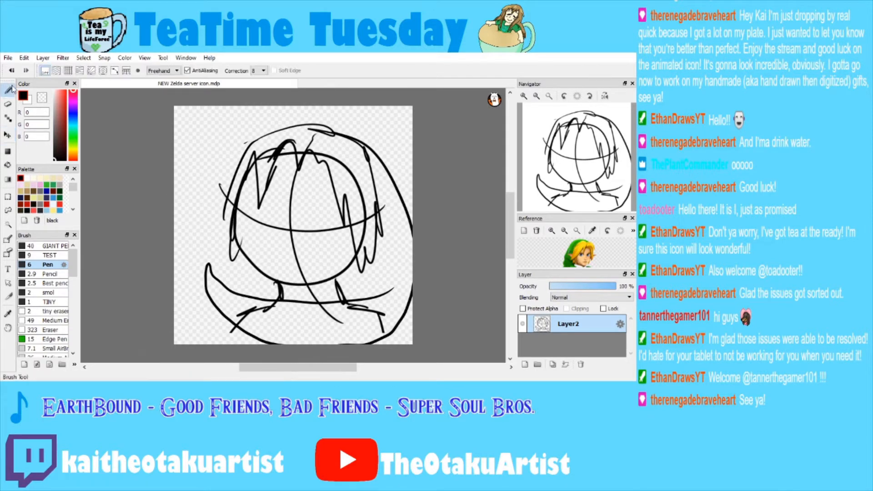
mouse_move(199, 151)
left_mouse_down()
mouse_move(177, 140)
mouse_move(212, 176)
left_mouse_up()
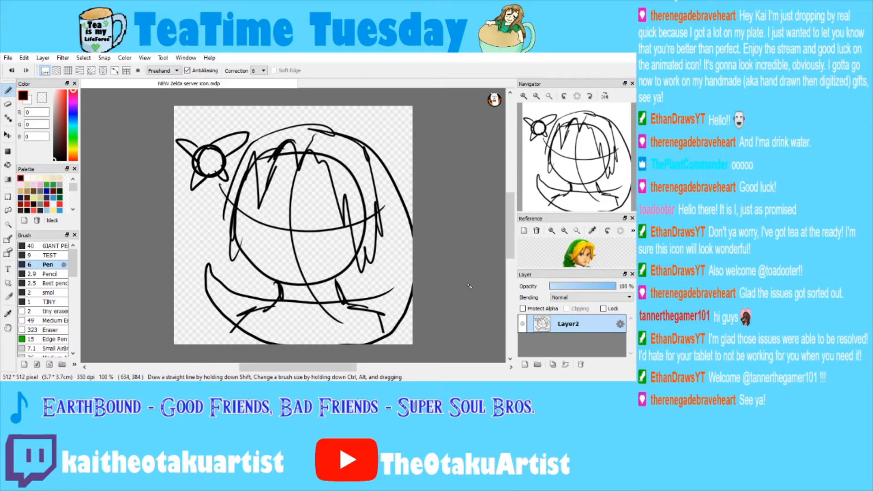
Add a new layer above the rough sketch, show the sketch as a pale red onion skin, and choose the 2.5 Best pencil brush.
key("ctrl+shift+n")
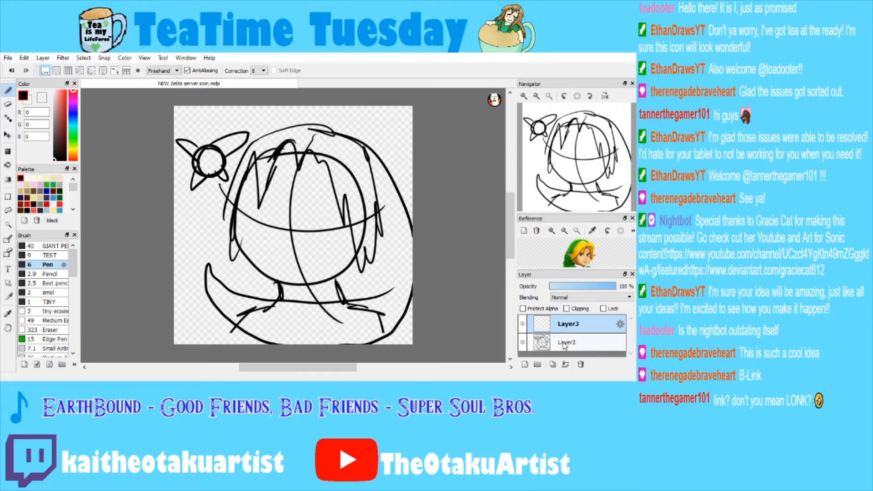
left_click(167, 275)
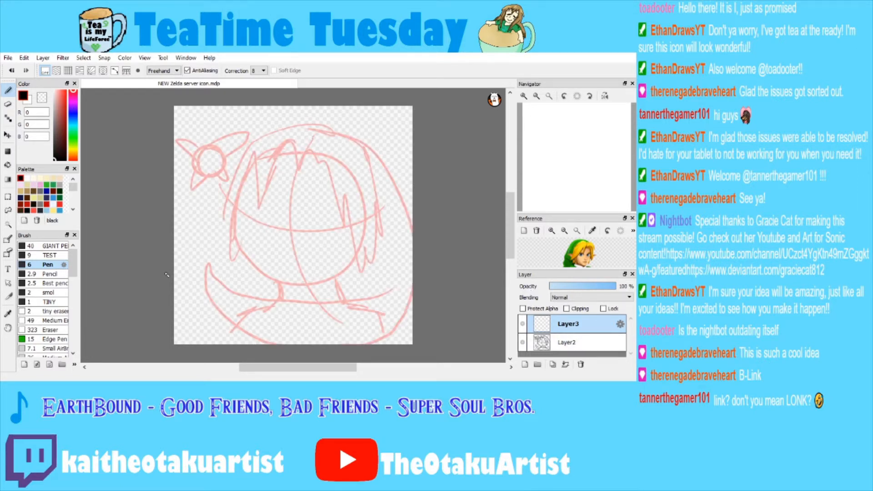
left_click(61, 283)
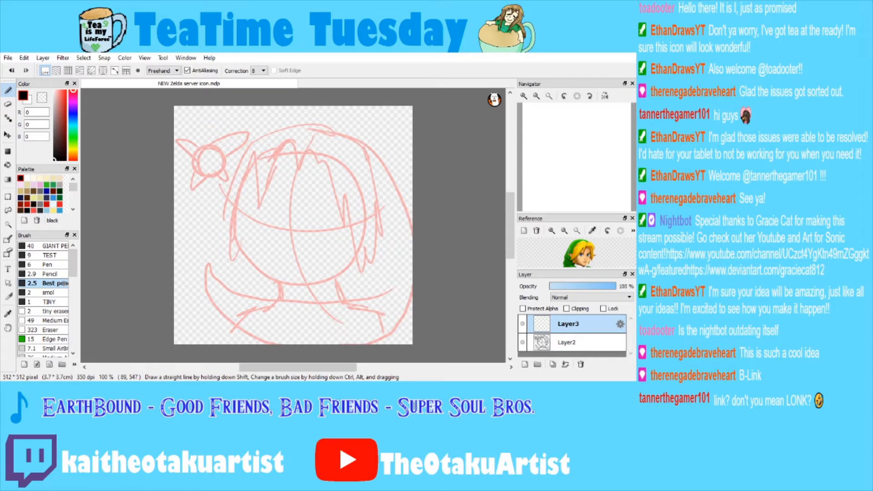
left_click(524, 97)
Draw the face outline over the red sketch, from the left temple down to the chin and up the right jaw.
left_click_drag(218, 131, 228, 173)
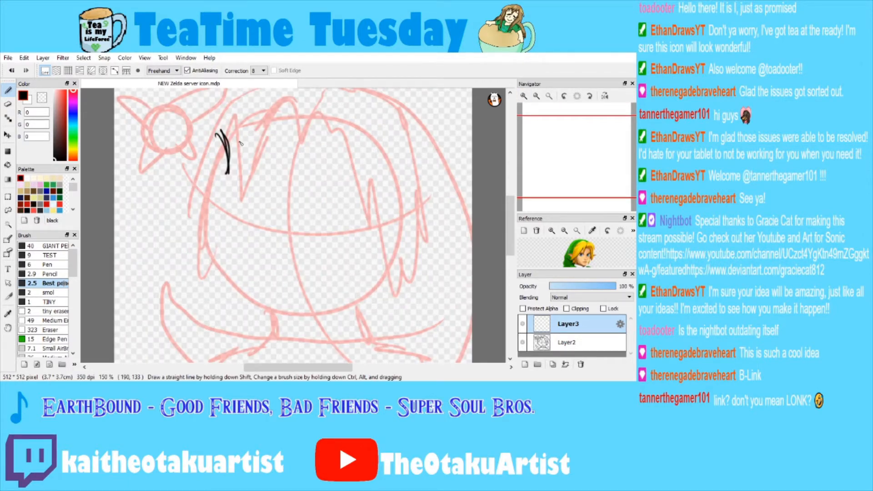
left_click_drag(222, 134, 225, 217)
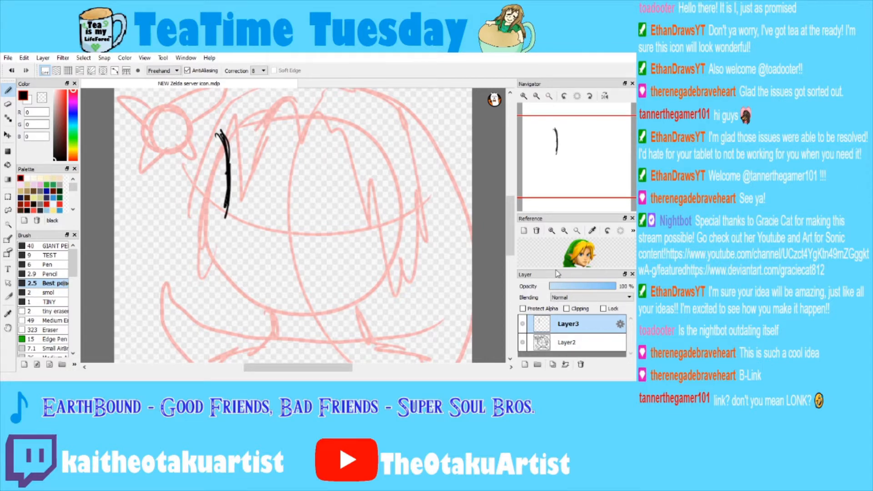
left_click_drag(558, 274, 559, 310)
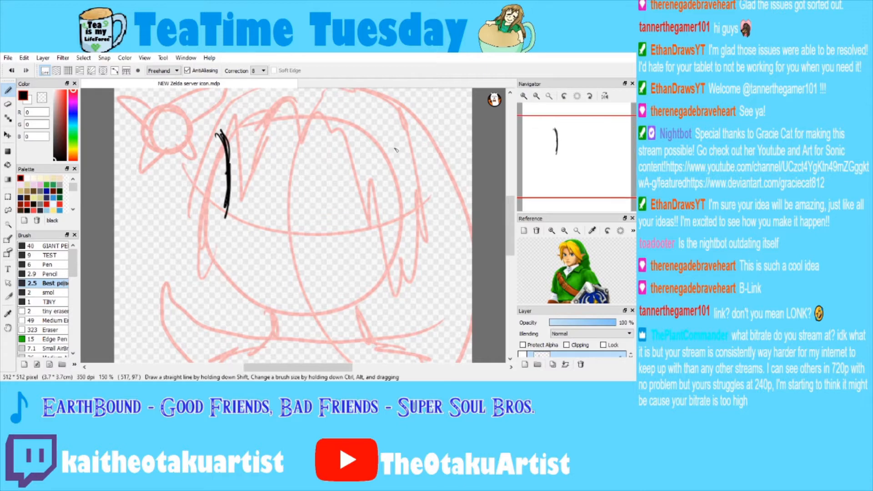
left_click_drag(217, 178, 225, 251)
mouse_move(225, 214)
left_mouse_down()
mouse_move(223, 273)
mouse_move(269, 314)
left_mouse_up()
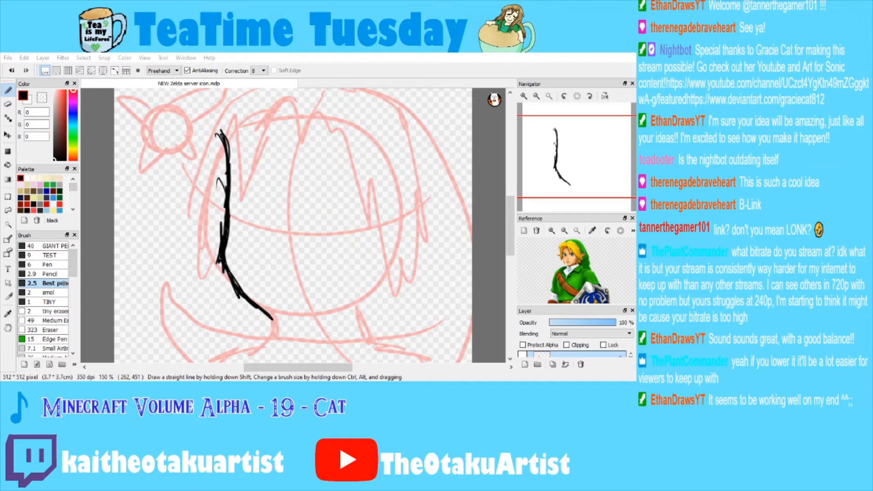
left_click(564, 165)
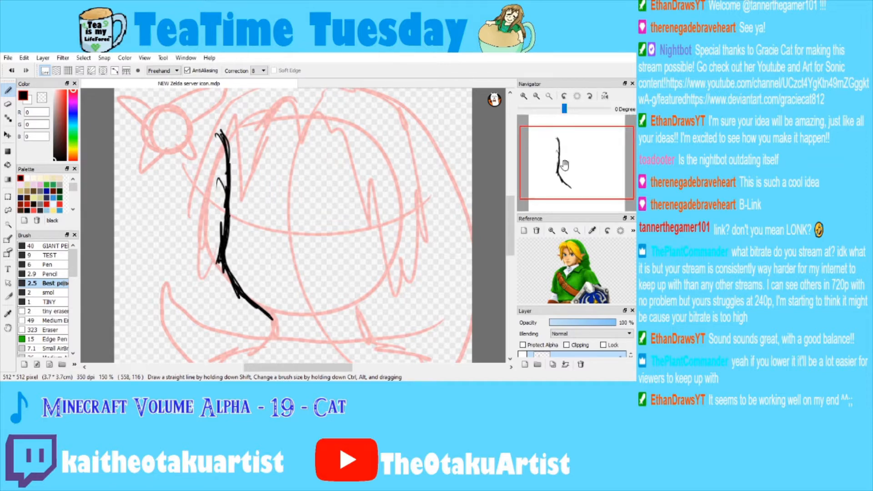
left_click_drag(565, 165, 557, 174)
mouse_move(296, 293)
left_mouse_down()
mouse_move(322, 300)
mouse_move(392, 237)
left_mouse_up()
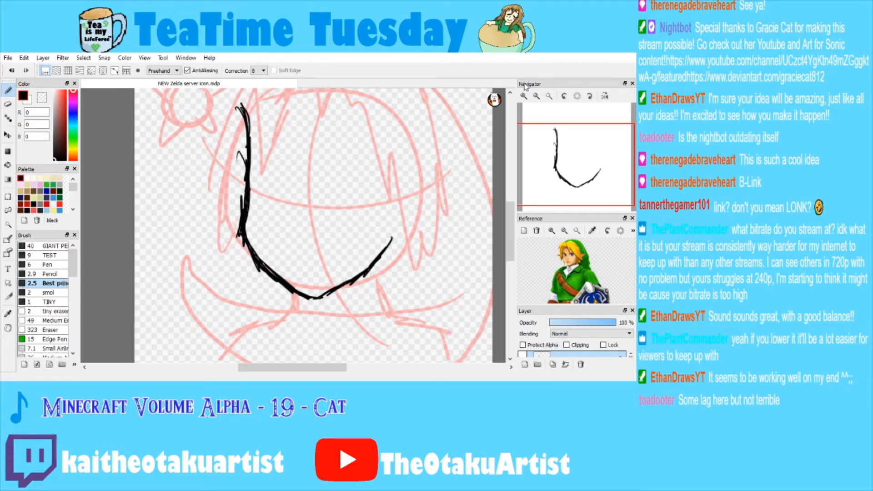
Try two vertical guide lines through the face, and undo them together with the face outline.
left_click_drag(291, 120, 304, 246)
left_click_drag(326, 115, 334, 241)
key("ctrl+z")
left_click_drag(355, 134, 353, 266)
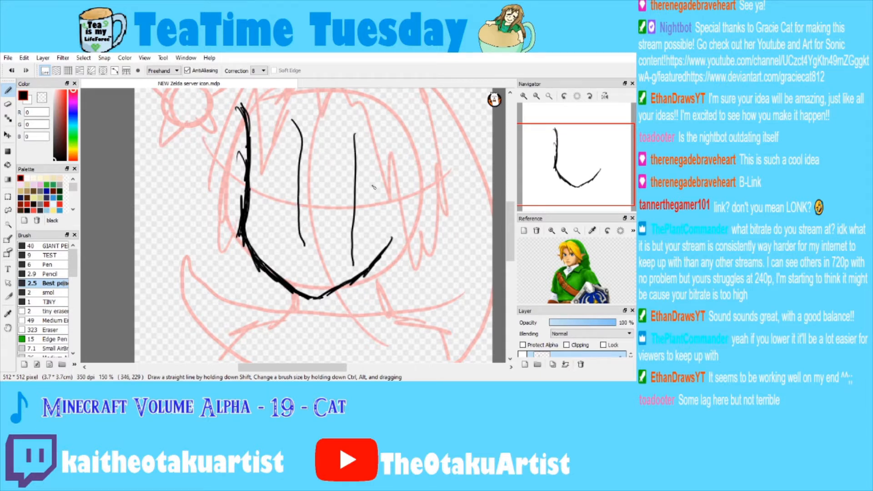
key("ctrl+z")
key("ctrl+z")
key("ctrl+z")
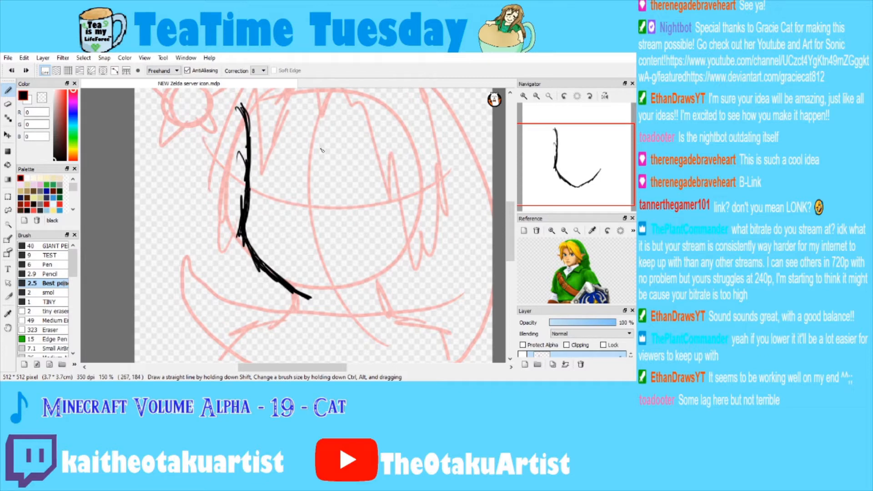
key("ctrl+z")
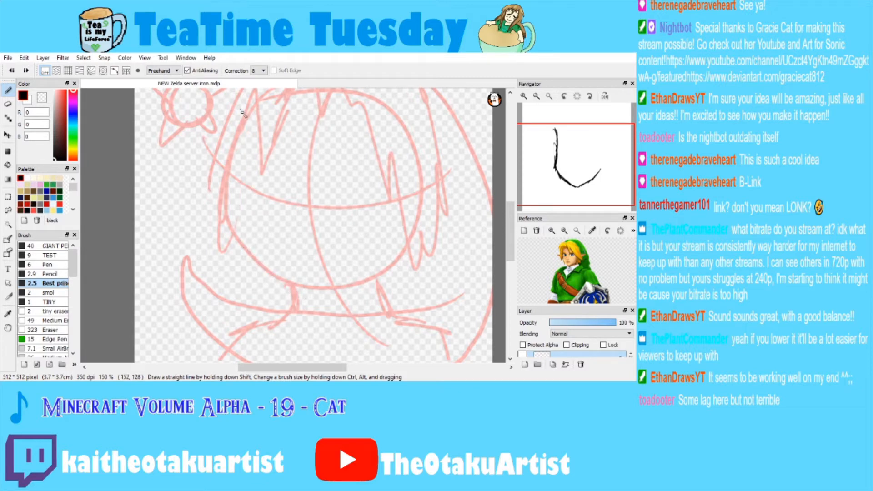
Redraw the face outline with a cleaner left cheek, a pointed chin and a shorter right jaw.
left_click_drag(242, 112, 245, 239)
mouse_move(248, 200)
left_mouse_down()
mouse_move(311, 300)
mouse_move(368, 267)
left_mouse_up()
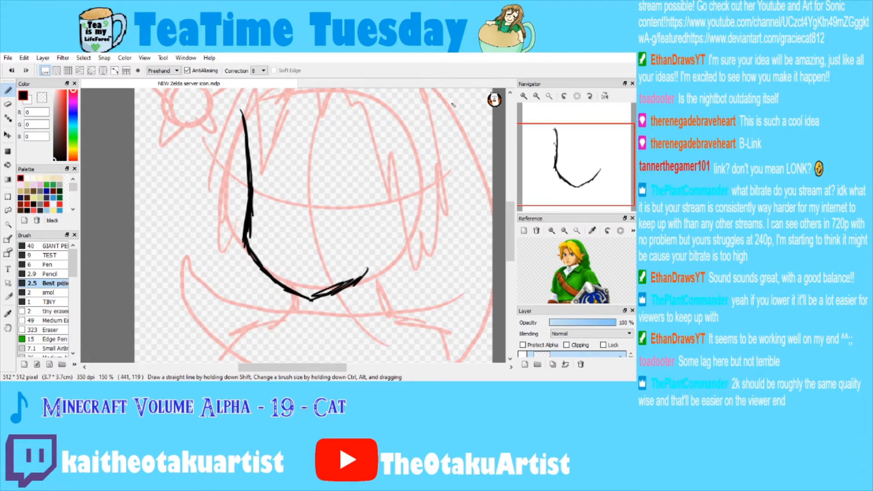
Try an angled nose line left of the face's centre line.
mouse_move(298, 179)
left_mouse_down()
mouse_move(283, 225)
mouse_move(292, 246)
left_mouse_up()
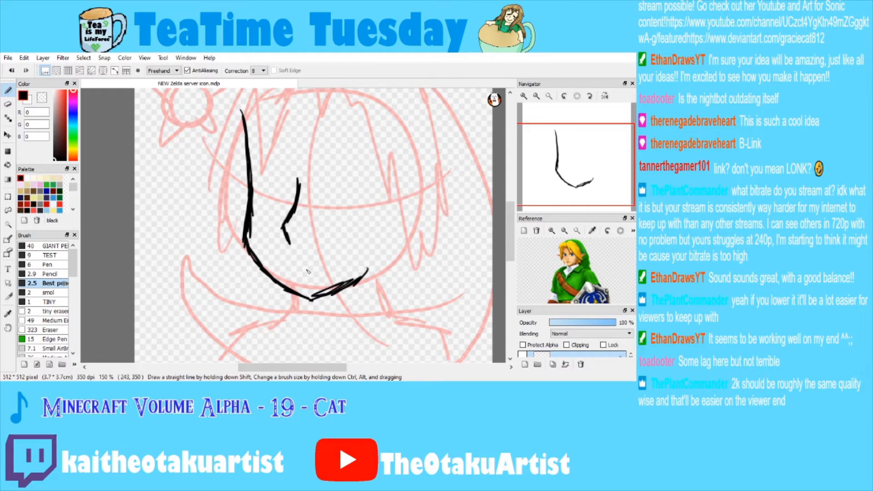
key("ctrl+z")
key("ctrl+z")
left_click_drag(299, 200, 286, 223)
key("ctrl+z")
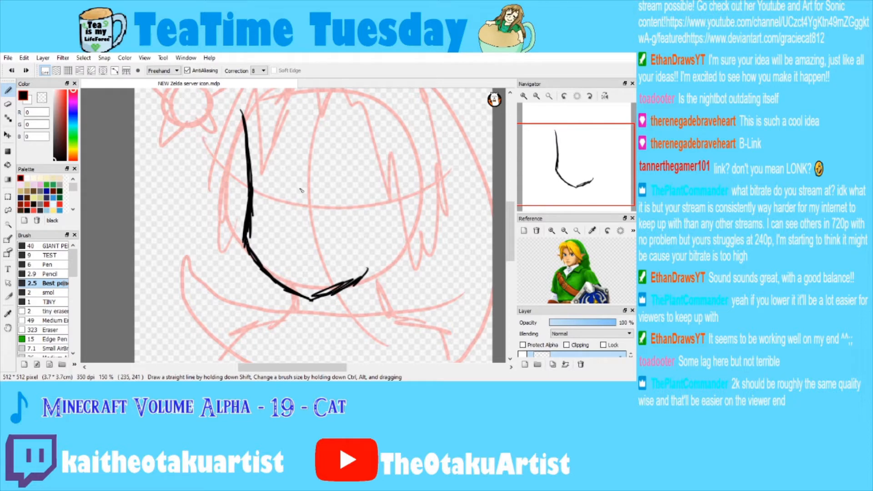
Draw the nose with a slanted bridge and a short hooked tip just left of the centre line.
left_click_drag(304, 181, 284, 222)
scroll(282, 223, "up", 1)
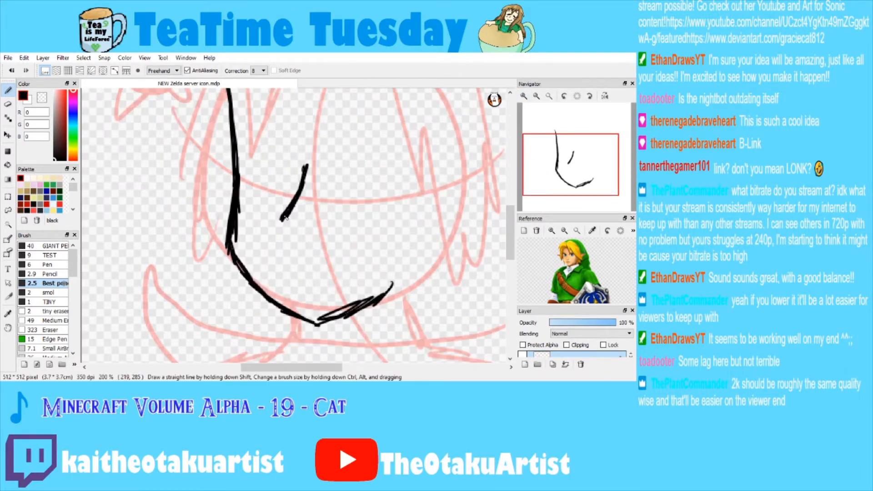
left_click_drag(282, 220, 291, 242)
Try a pointed open mouth below the nose, and undo its strokes.
left_click_drag(281, 281, 346, 250)
key("ctrl+z")
mouse_move(279, 273)
left_mouse_down()
mouse_move(297, 281)
mouse_move(343, 254)
left_mouse_up()
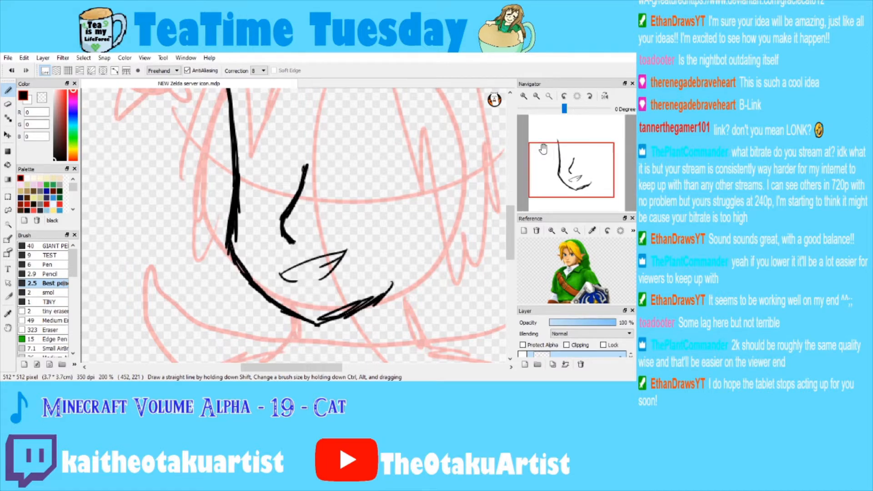
left_click_drag(544, 149, 552, 151)
key("ctrl+z")
key("ctrl+z")
key("ctrl+z")
key("ctrl+z")
Draw a closed smile below the nose from a short flat curve and a separate curve rising to the right.
left_click_drag(240, 272, 272, 274)
left_click_drag(285, 270, 315, 235)
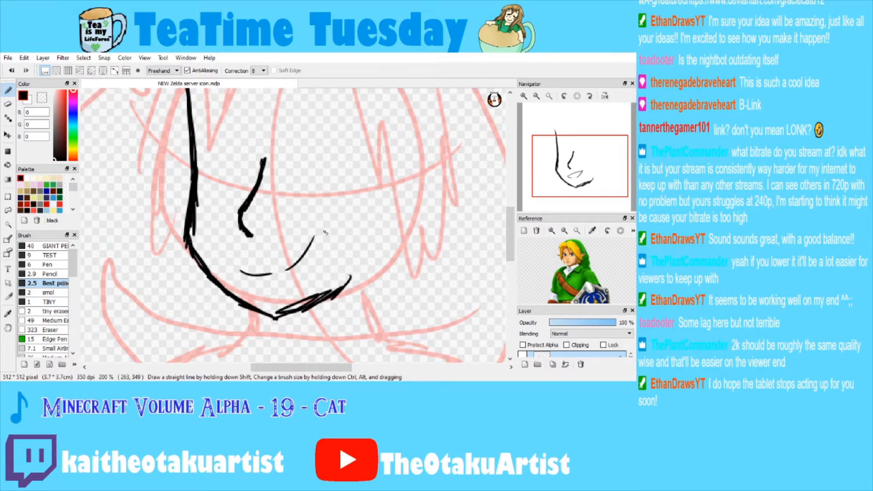
left_click_drag(542, 155, 538, 140)
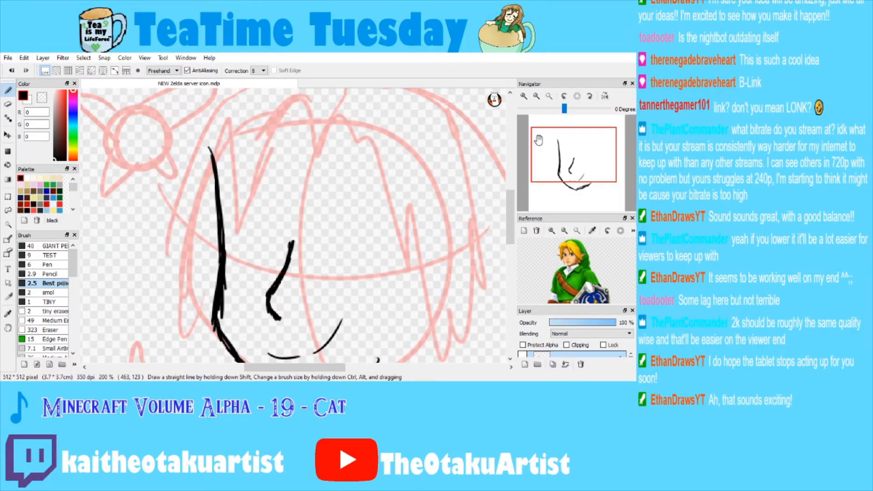
Switch the reference to the hooded, winking blond character and enlarge the face around its open eye.
scroll(538, 140, "up", 1)
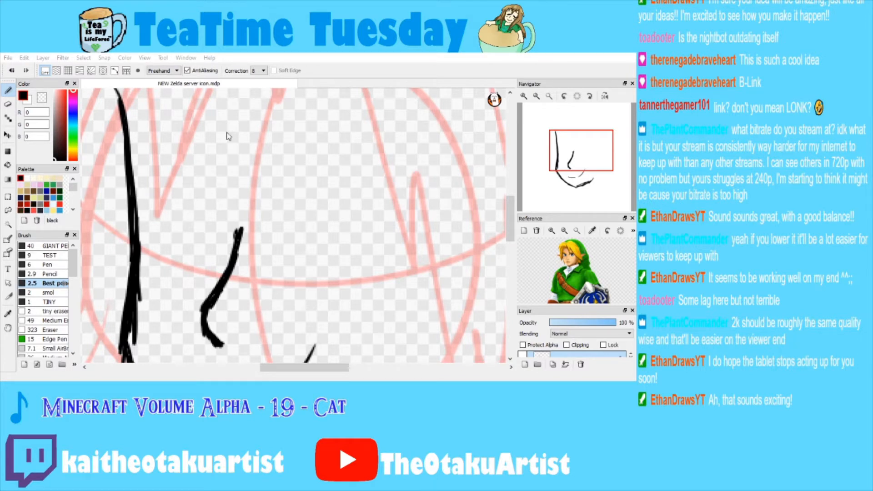
double_click(311, 171)
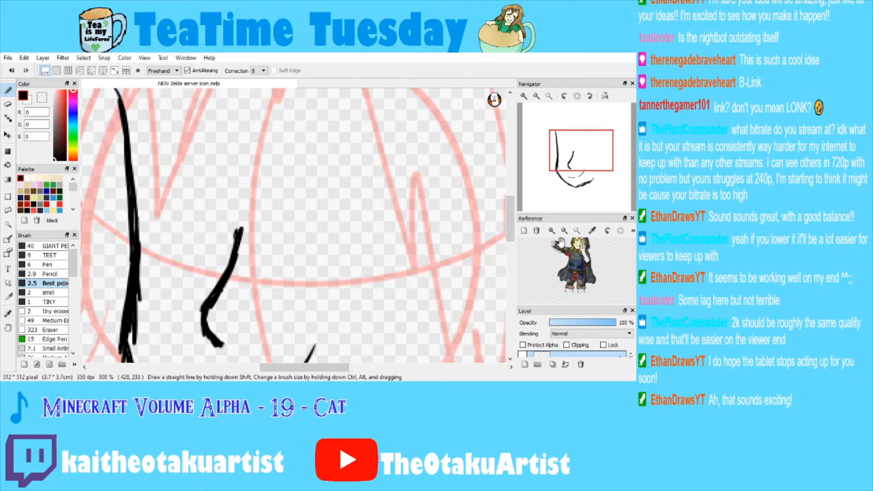
scroll(561, 243, "up", 3)
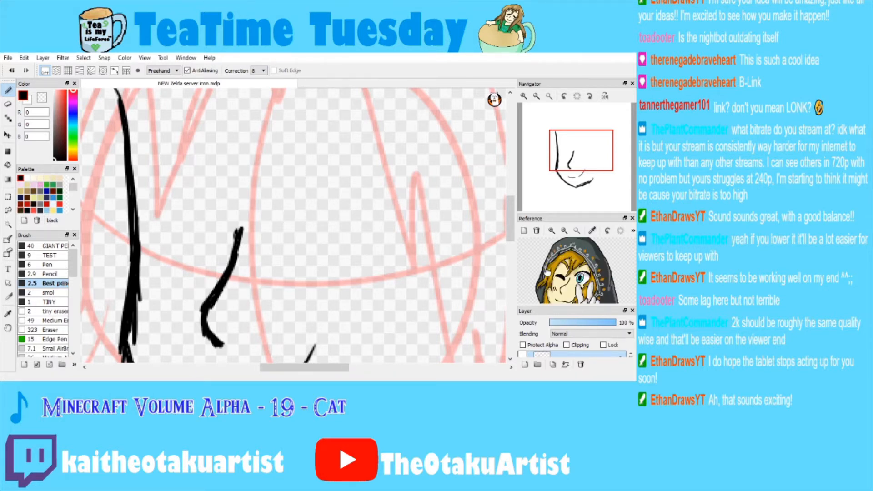
scroll(574, 271, "up", 2)
Draw a thick arched upper lid for the eye right of the nose, curving down and inward at its outer corner.
mouse_move(264, 216)
left_mouse_down()
mouse_move(336, 178)
mouse_move(365, 206)
mouse_move(344, 247)
left_mouse_up()
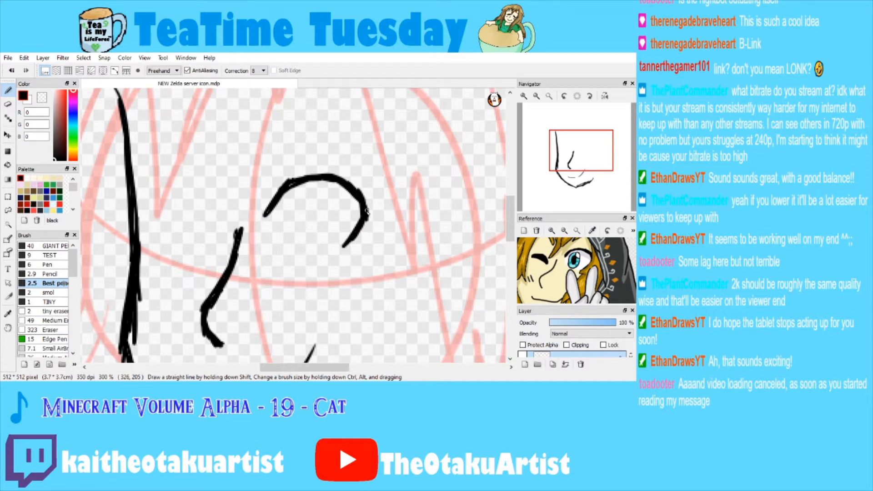
left_click_drag(363, 200, 337, 248)
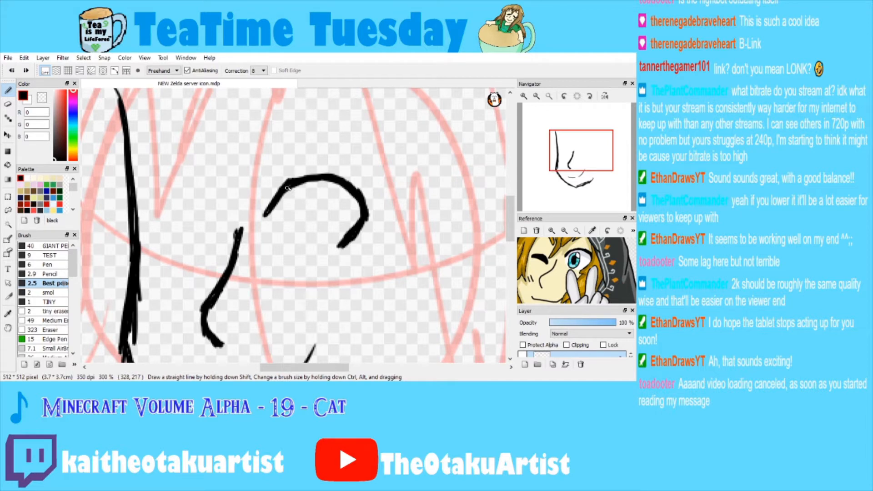
left_click_drag(370, 153, 387, 167)
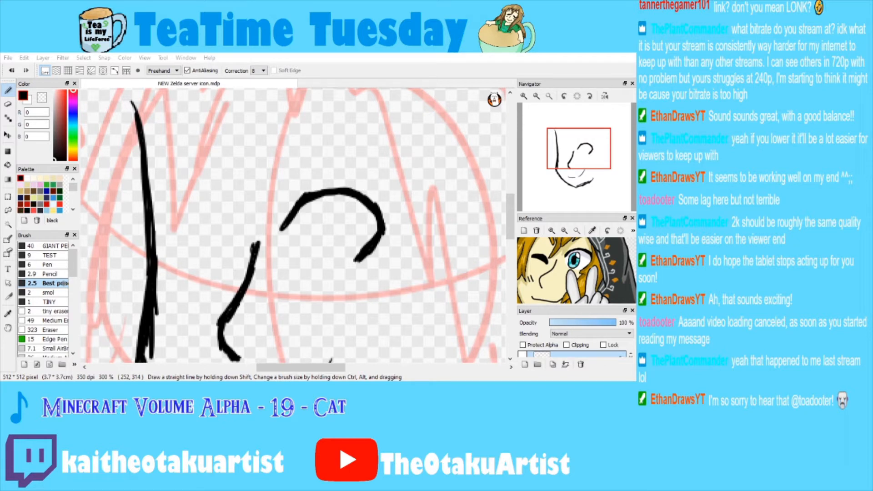
left_click(396, 167)
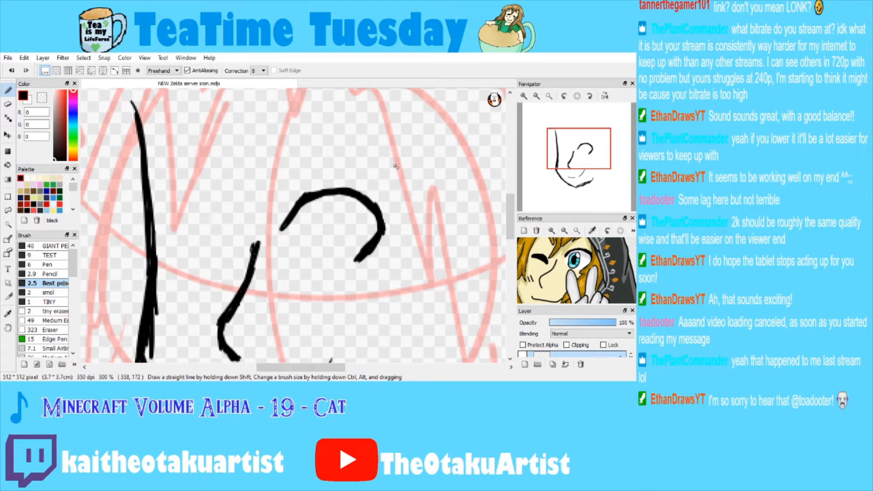
Draw a narrow oval iris outline hanging from the inner part of the right eye's upper lid.
scroll(281, 215, "up", 1)
mouse_move(290, 198)
left_mouse_down()
mouse_move(268, 241)
mouse_move(271, 265)
mouse_move(290, 273)
mouse_move(303, 266)
mouse_move(318, 234)
left_mouse_up()
key("ctrl+z")
key("ctrl+z")
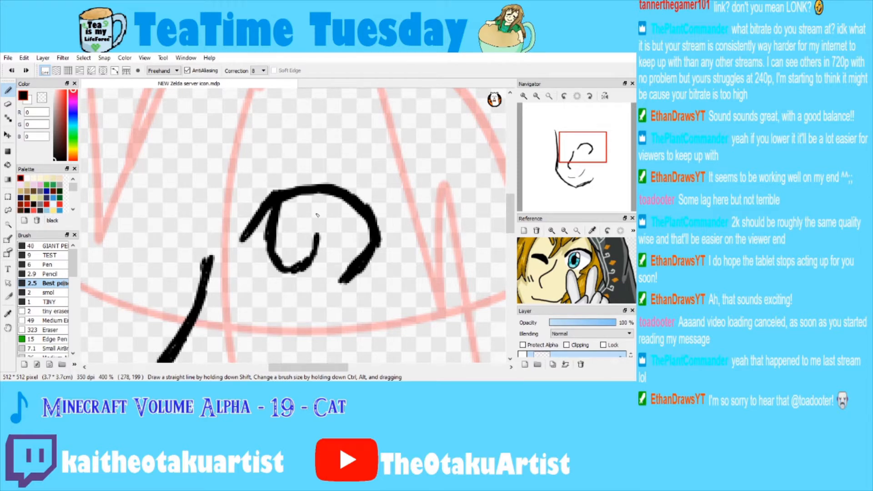
left_click(536, 95)
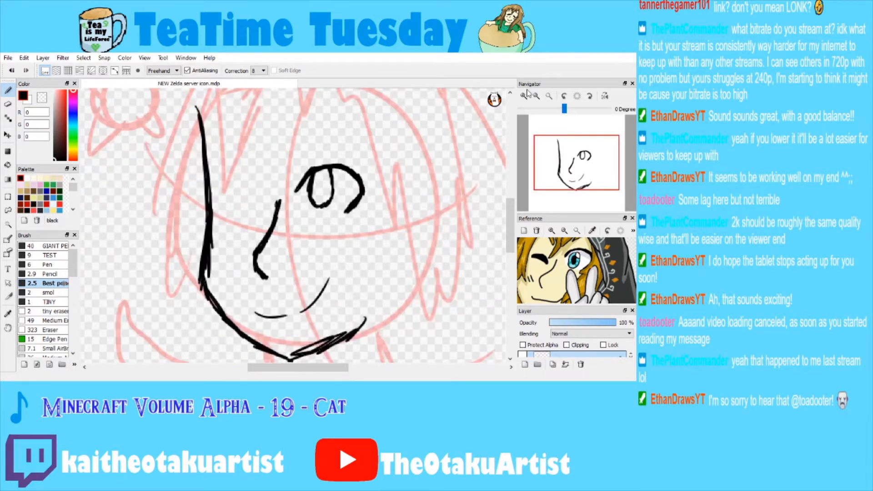
left_click(524, 95)
Fill a solid black oval pupil inside the right eye's iris and hatch fine radial lines around it.
left_click_drag(343, 132, 357, 146)
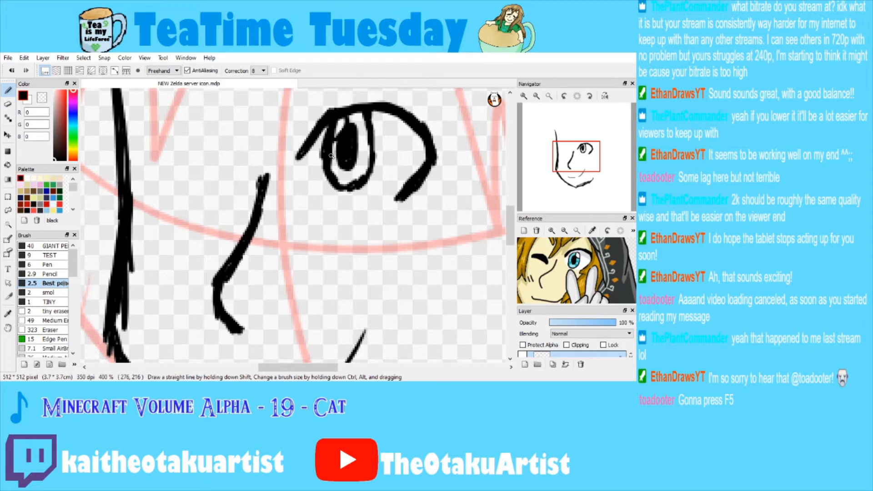
mouse_move(348, 182)
left_mouse_down()
mouse_move(366, 153)
mouse_move(351, 113)
left_mouse_up()
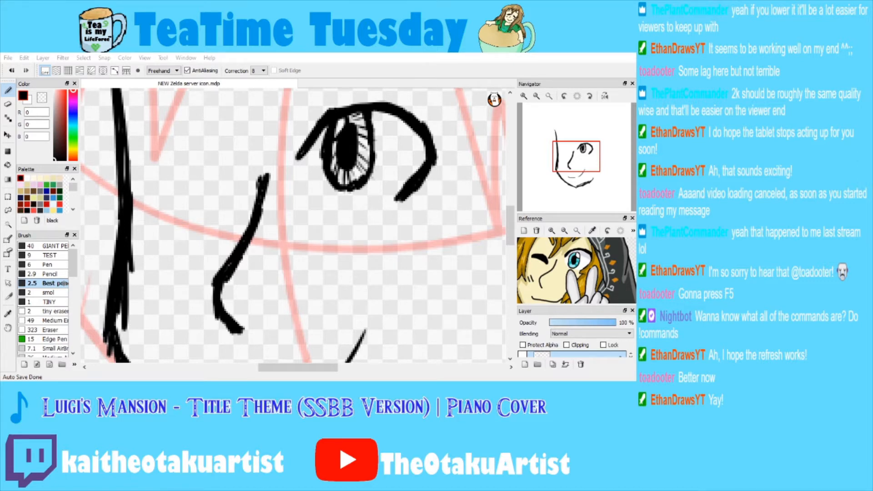
left_click(322, 192)
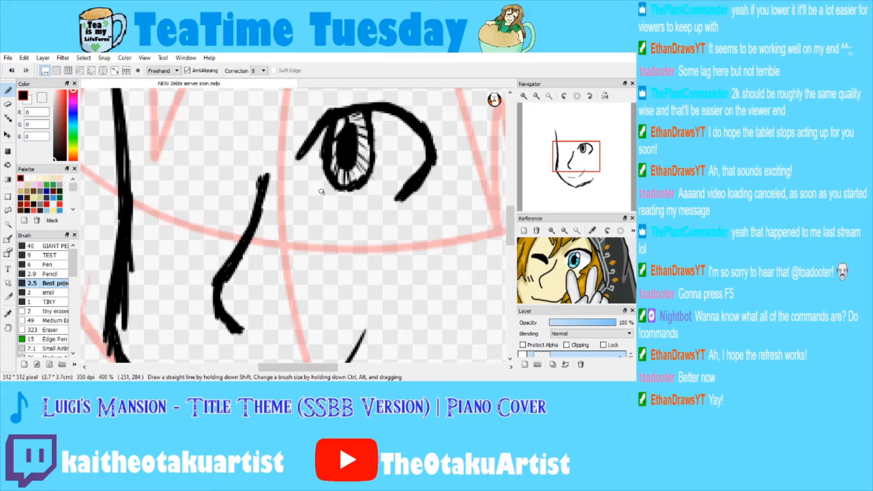
Thicken the right eye's upper lid along its arch and down its outer corner.
scroll(322, 192, "up", 3)
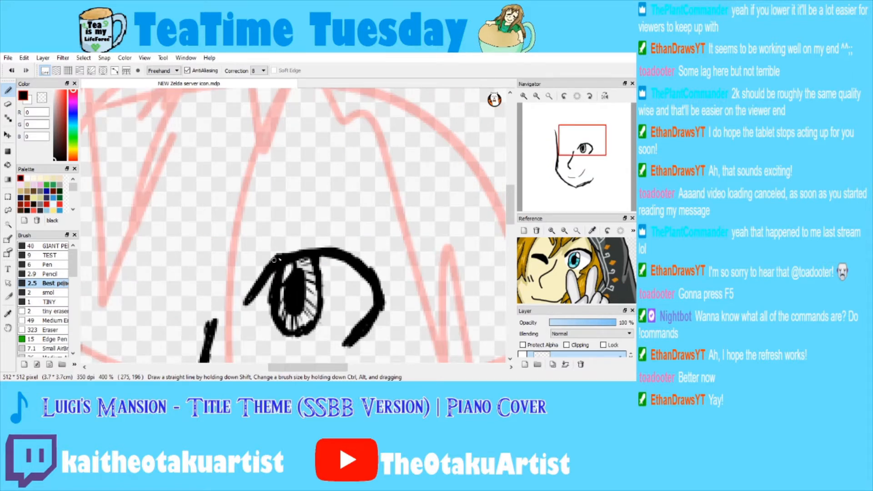
left_click_drag(274, 260, 346, 249)
left_click_drag(372, 295, 355, 340)
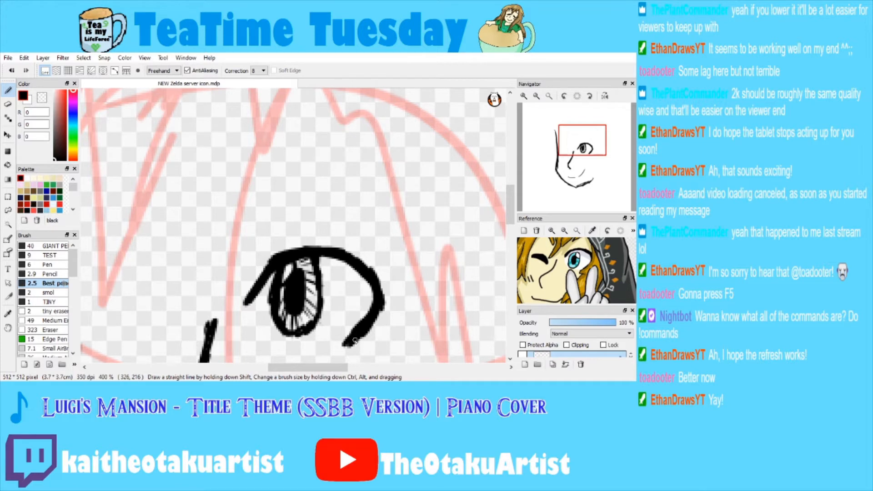
Draw a thin, tapered eyebrow outline from two arched lines above the right eye.
scroll(283, 221, "down", 1)
mouse_move(258, 219)
left_mouse_down()
mouse_move(368, 208)
mouse_move(265, 217)
left_mouse_up()
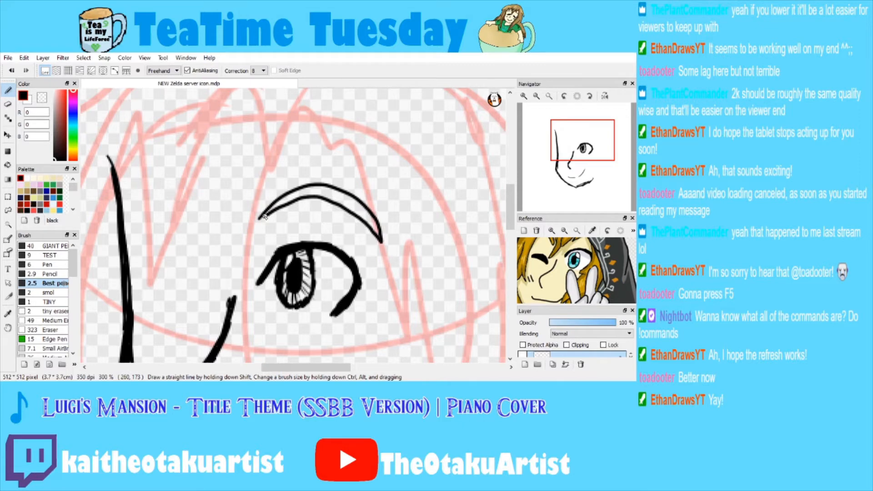
scroll(265, 217, "down", 1)
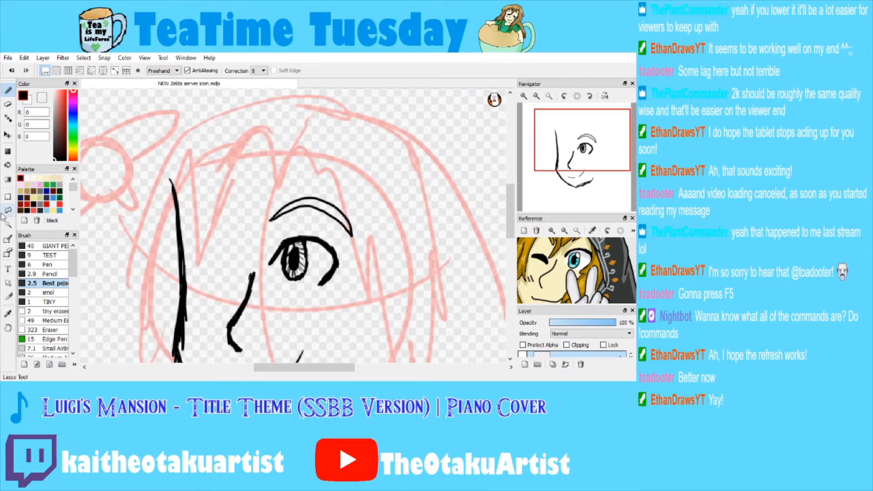
Lasso the eyebrow and transform it, tilting it slightly clockwise and lowering it closer to the eye.
left_click(7, 211)
key("ctrl+t")
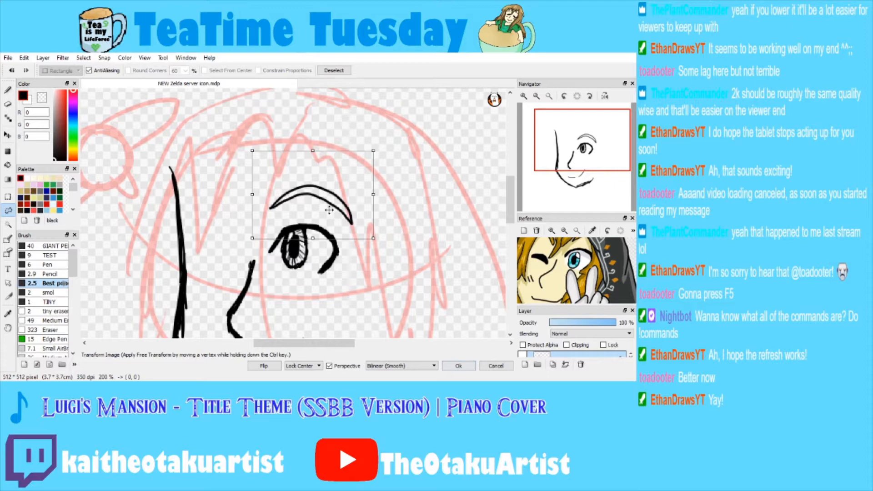
left_click_drag(329, 209, 331, 217)
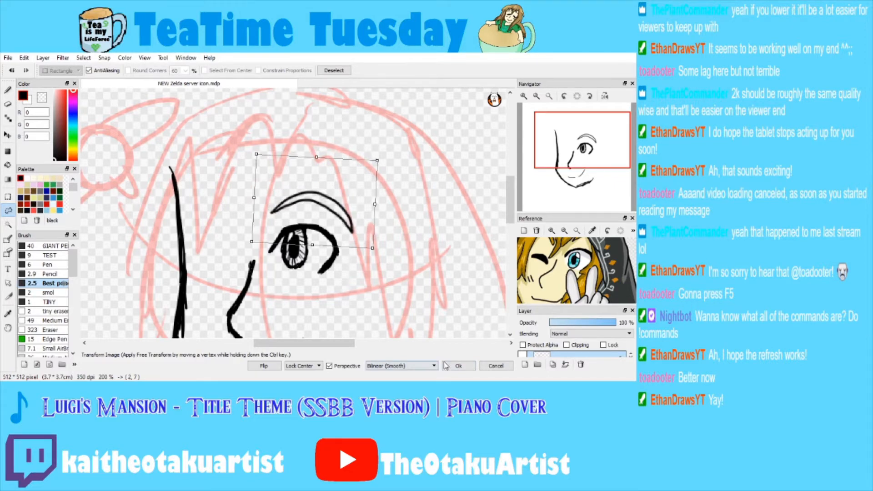
left_click(446, 367)
scroll(488, 134, "down", 2)
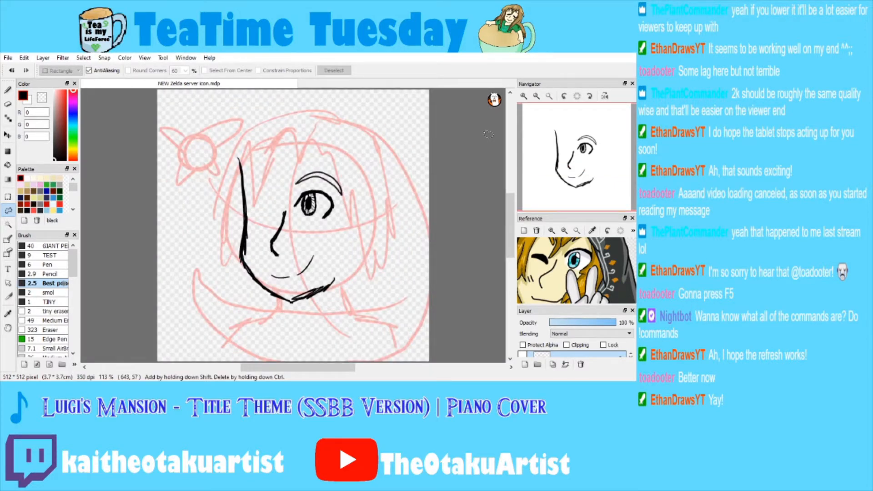
Draw the upper lid of the eye left of the nose as an arch hooking inward near the face's edge.
key("b")
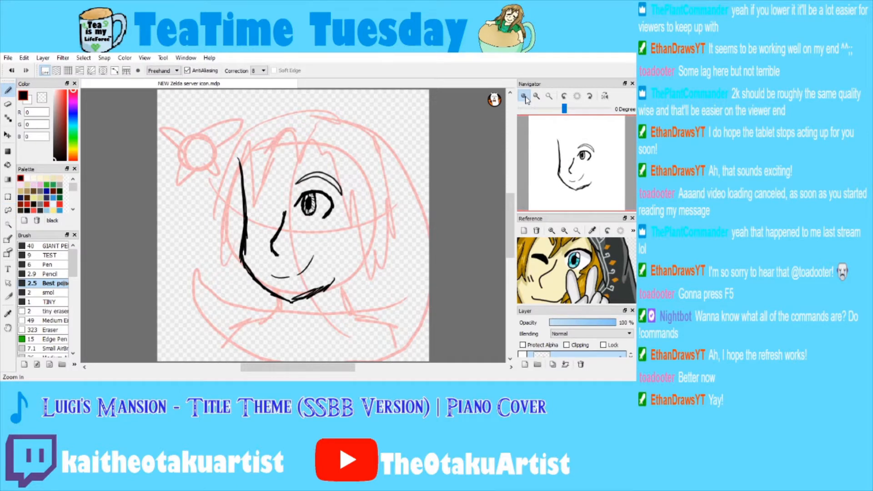
left_click(525, 97)
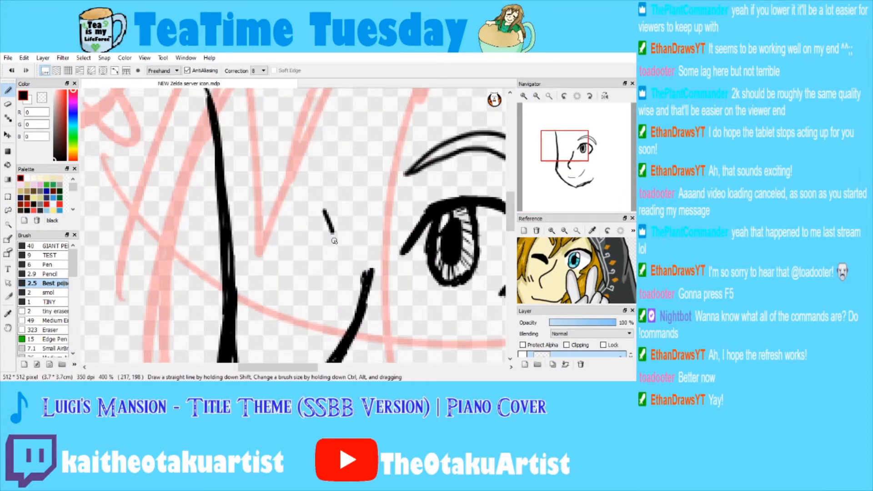
key("ctrl+z")
left_click_drag(333, 203, 350, 253)
mouse_move(336, 205)
left_mouse_down()
mouse_move(300, 196)
mouse_move(248, 220)
mouse_move(269, 264)
left_mouse_up()
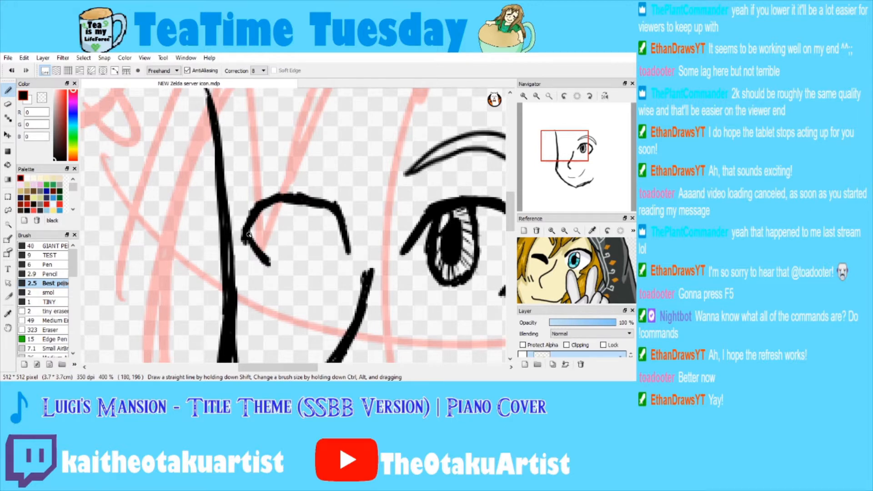
left_click_drag(249, 235, 282, 202)
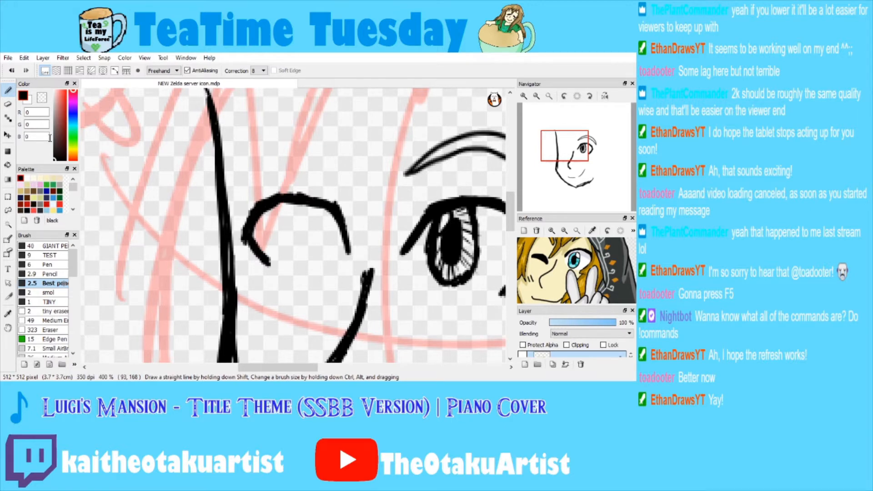
Thicken the outer curve of the left eye's upper lid with the brush.
left_click(536, 96)
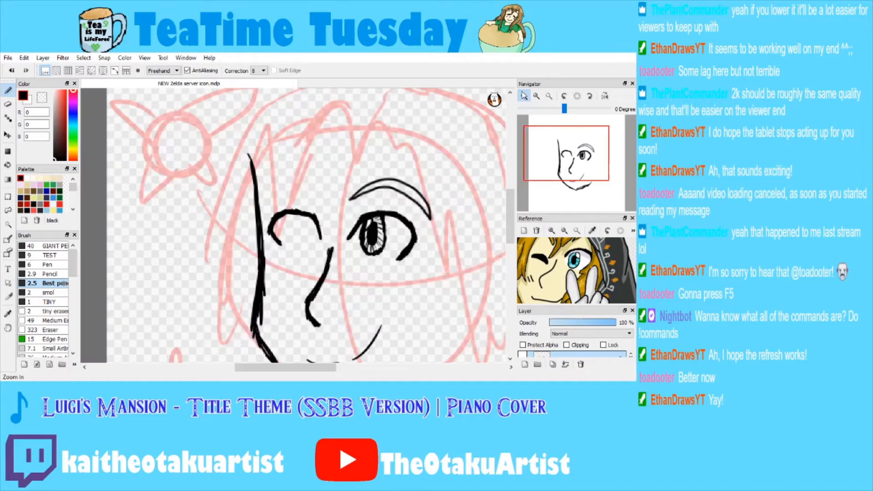
left_click(524, 96)
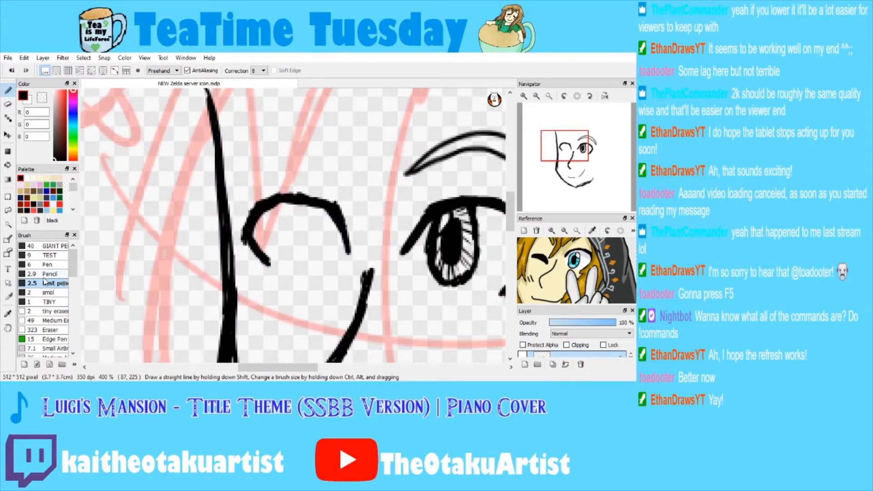
key("m")
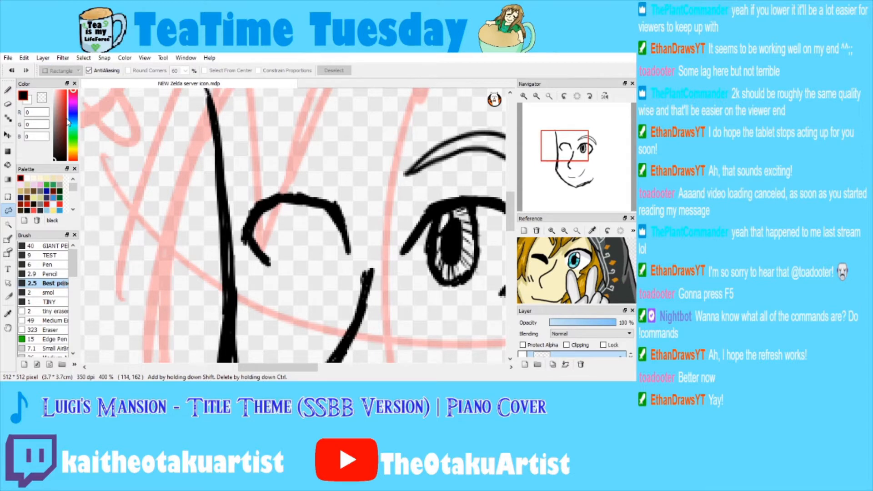
key("b")
left_click_drag(251, 237, 289, 198)
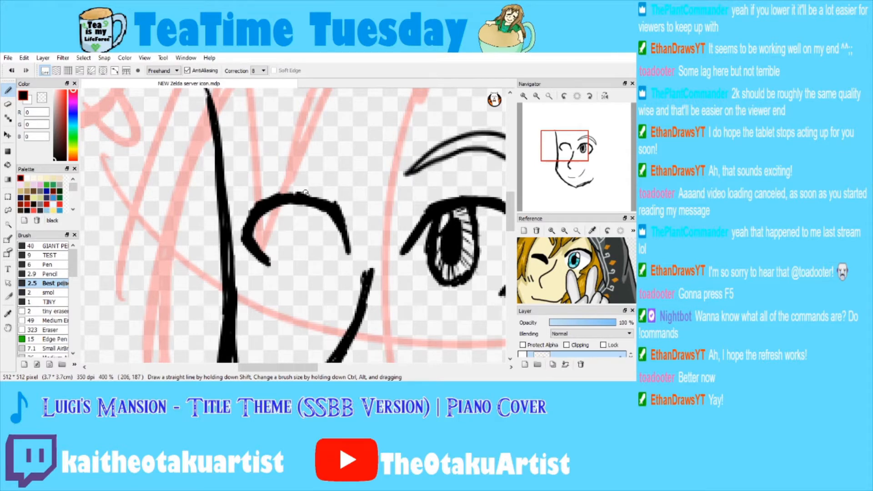
Draw a narrow oval iris outline beneath the middle of the left eye's lid, undoing a first misplaced stroke.
left_click(564, 158)
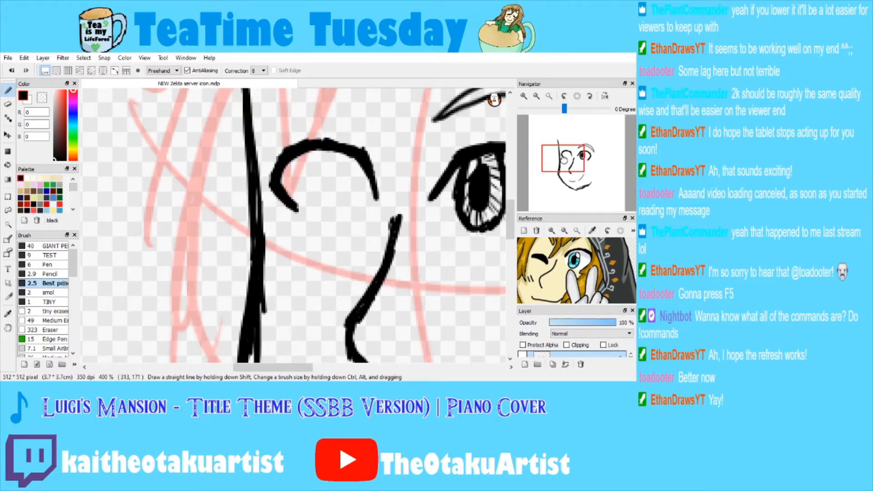
left_click_drag(564, 158, 570, 152)
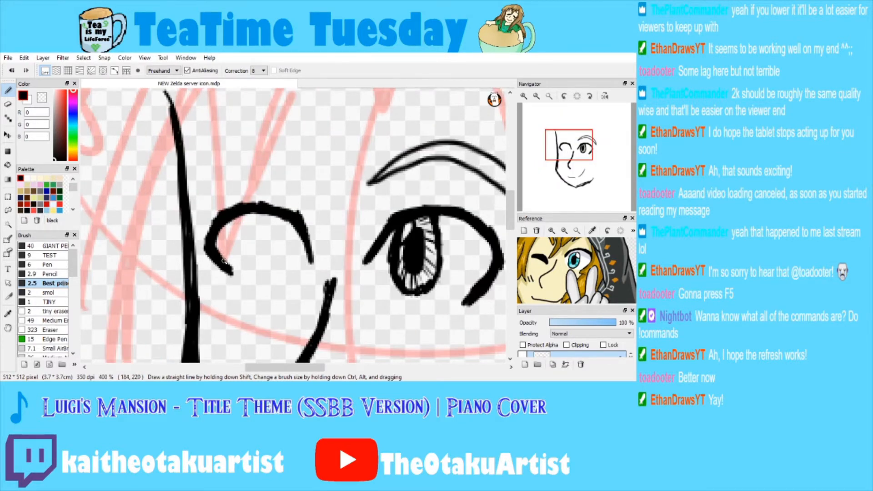
left_click_drag(257, 212, 252, 254)
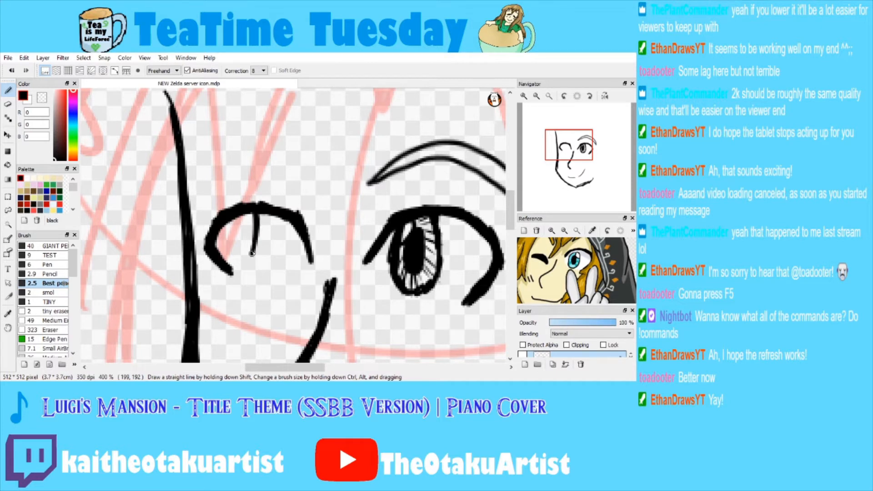
key("ctrl+z")
left_click_drag(238, 224, 266, 268)
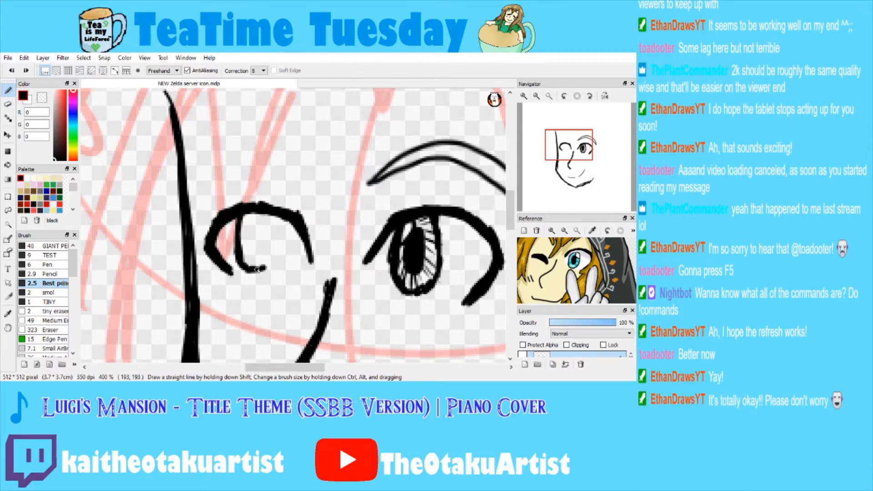
left_click(538, 96)
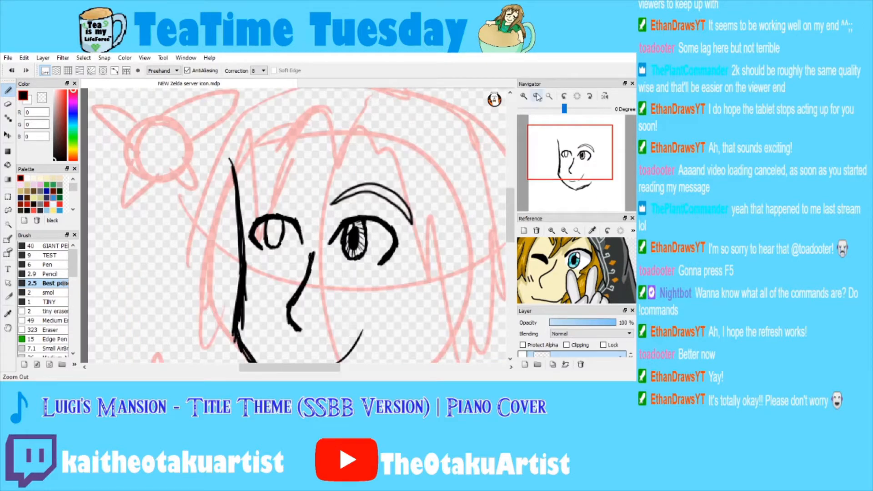
left_click(524, 96)
Lasso the left eye and transform it slightly wider toward the nose, then deselect and return to the brush.
key("l")
mouse_move(249, 169)
left_mouse_down()
mouse_move(300, 281)
mouse_move(328, 266)
mouse_move(346, 293)
left_mouse_up()
key("ctrl+t")
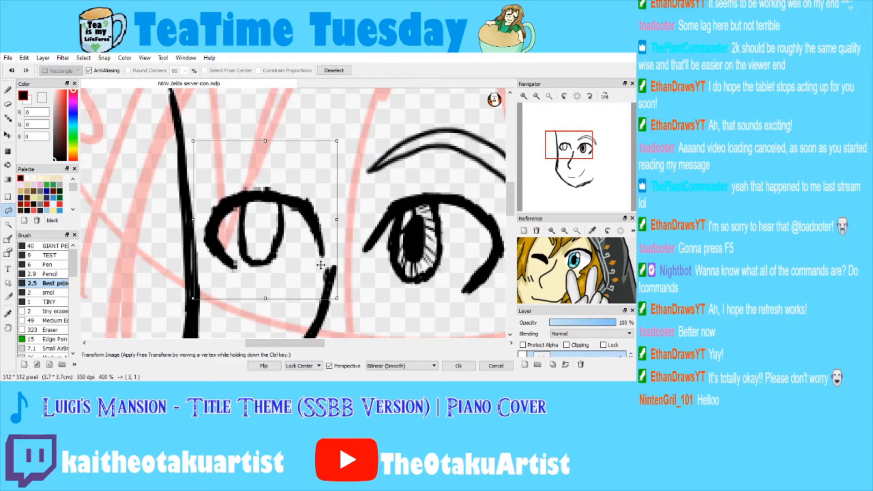
key("Return")
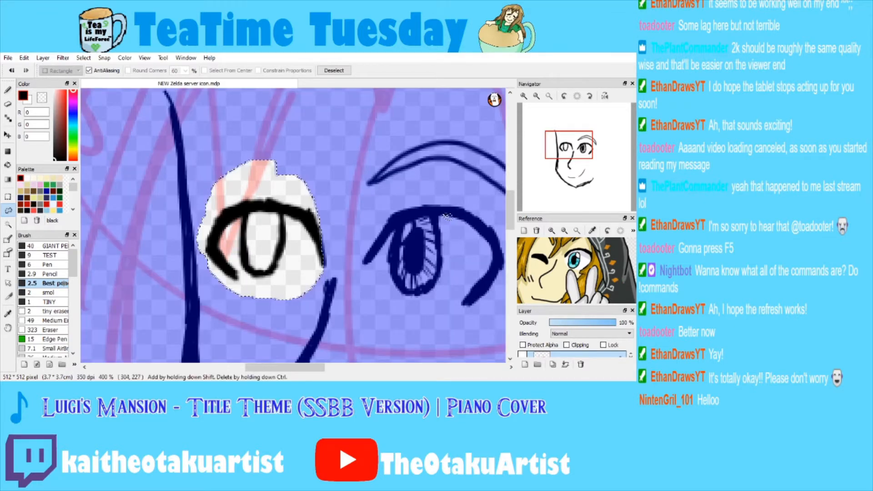
key("ctrl+d")
key("ctrl+plus")
left_click(7, 90)
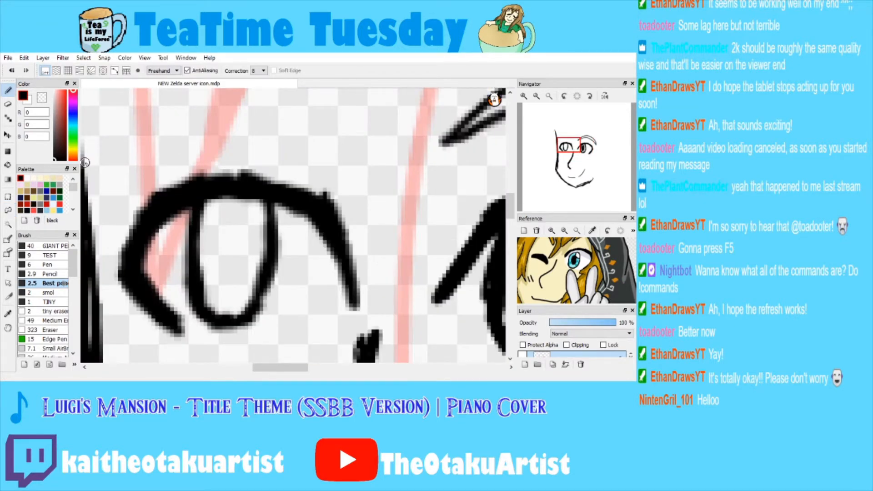
Draw a black pupil with radiating strokes inside the left iris, then lasso that eye and apply a slight transform.
mouse_move(215, 194)
left_mouse_down()
mouse_move(238, 280)
mouse_move(234, 232)
mouse_move(244, 251)
mouse_move(330, 184)
left_mouse_up()
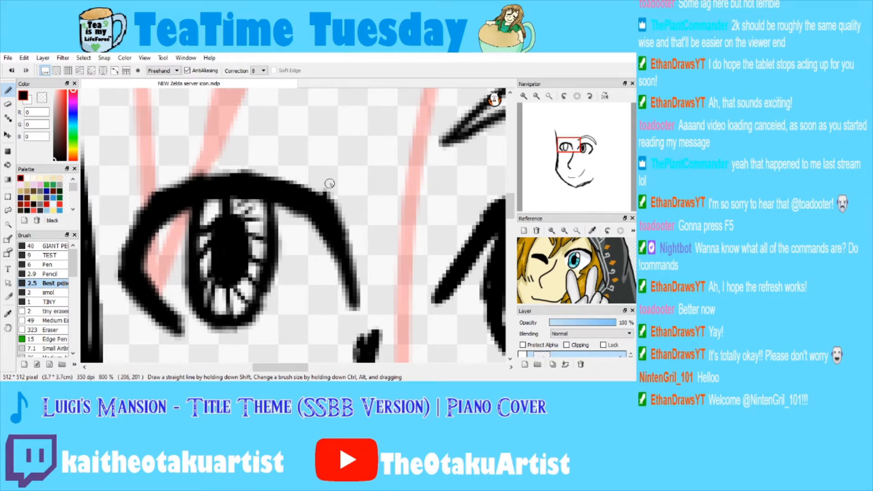
key("ctrl+0")
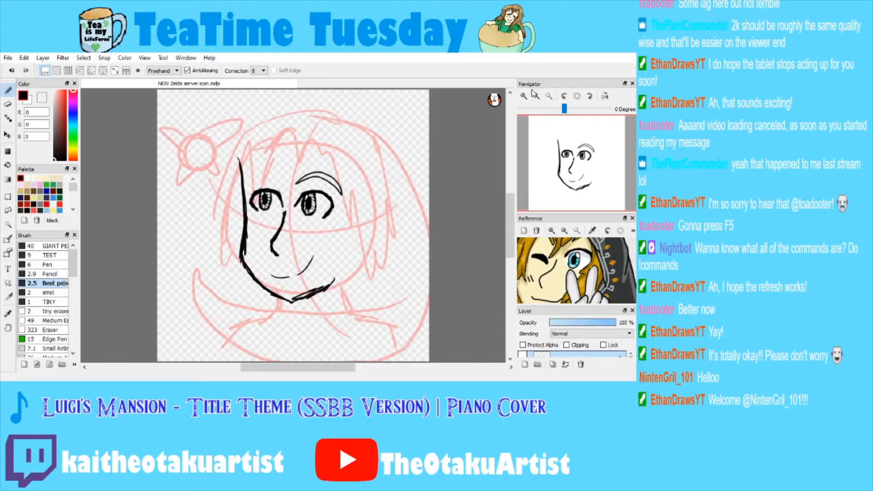
scroll(272, 164, "up", 4)
left_click(8, 211)
mouse_move(217, 223)
left_mouse_down()
mouse_move(304, 336)
mouse_move(332, 332)
left_mouse_up()
key("ctrl+t")
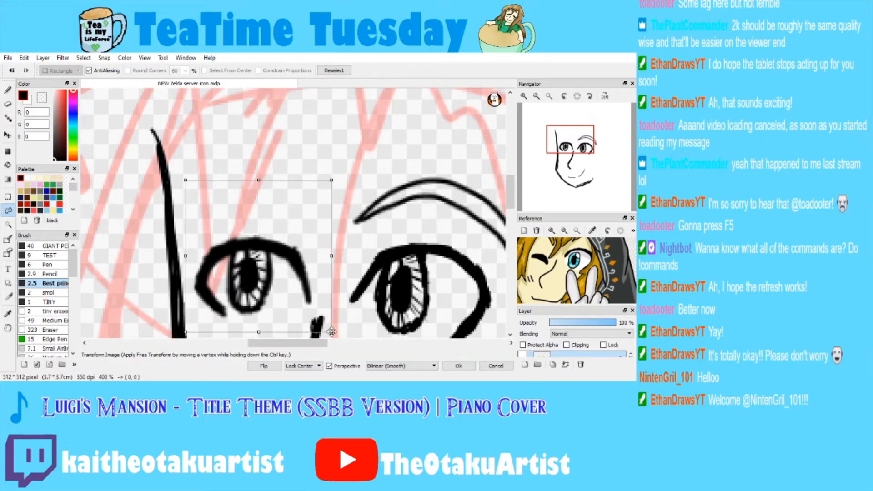
key("Return")
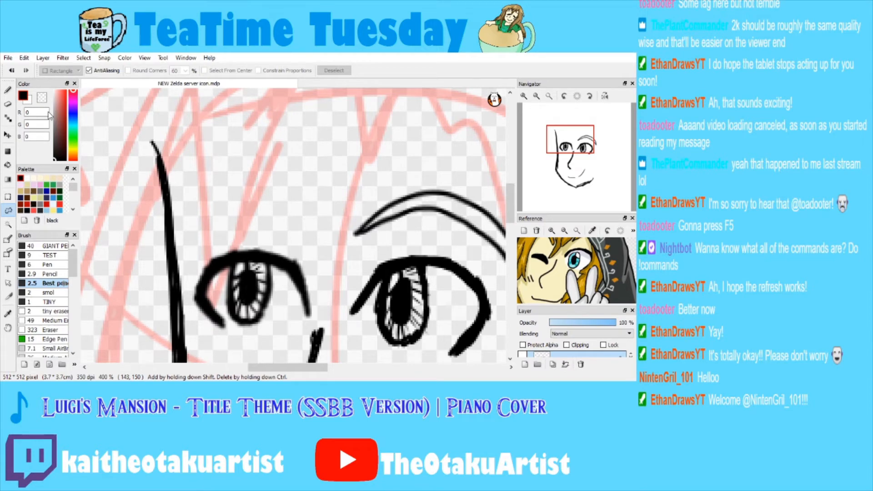
Outline a thin arched eyebrow above the left eye with an upper arch and a lower curve, undoing poor strokes.
key("b")
left_click_drag(310, 223, 313, 229)
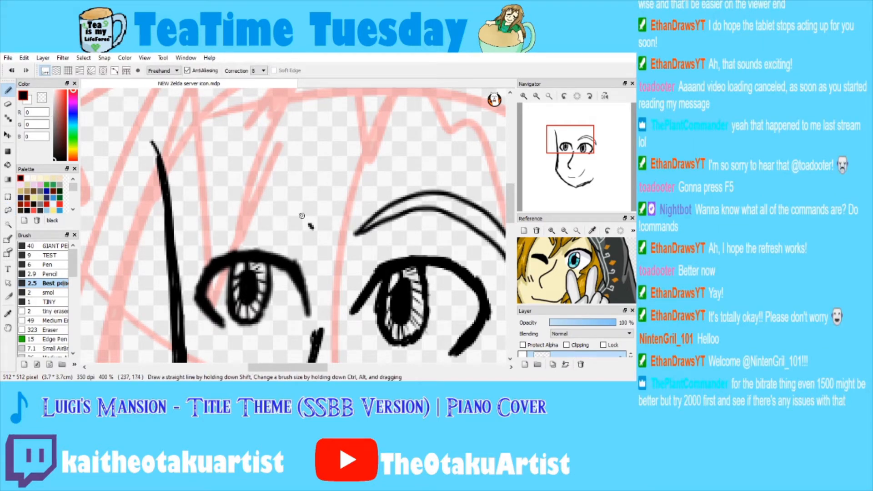
left_click_drag(191, 236, 313, 229)
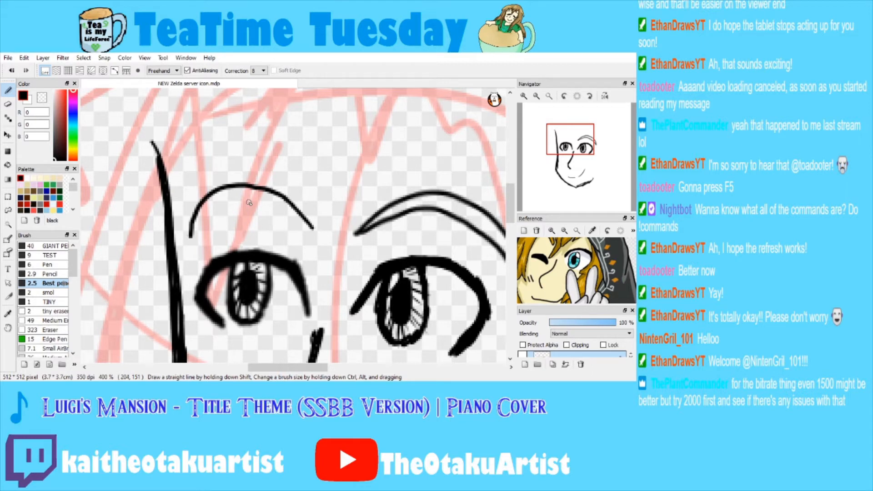
left_click_drag(191, 238, 297, 219)
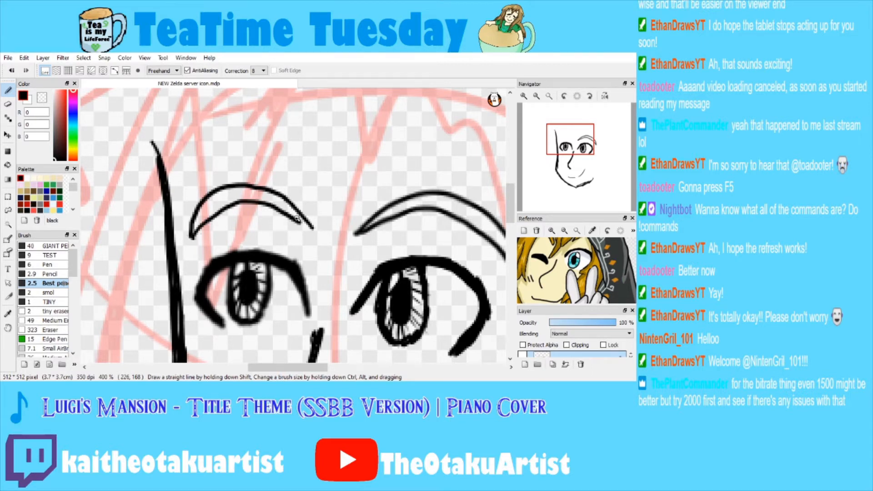
key("ctrl+z")
left_click_drag(191, 236, 265, 201)
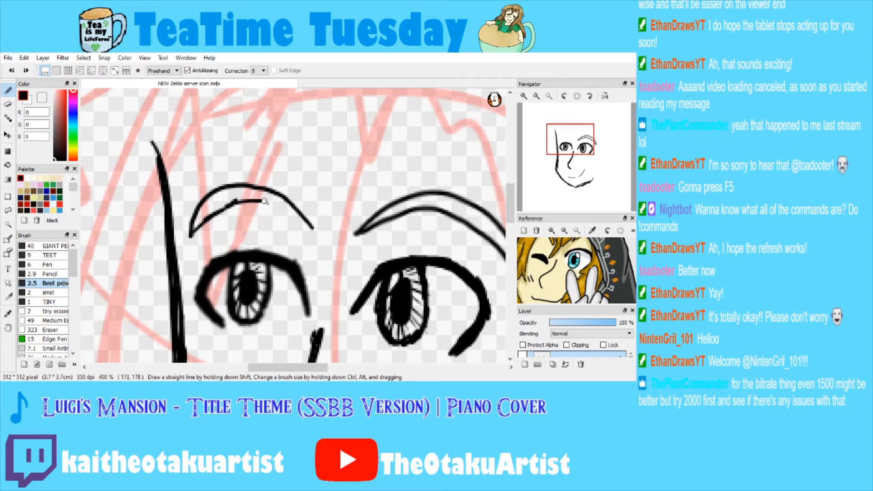
key("ctrl+z")
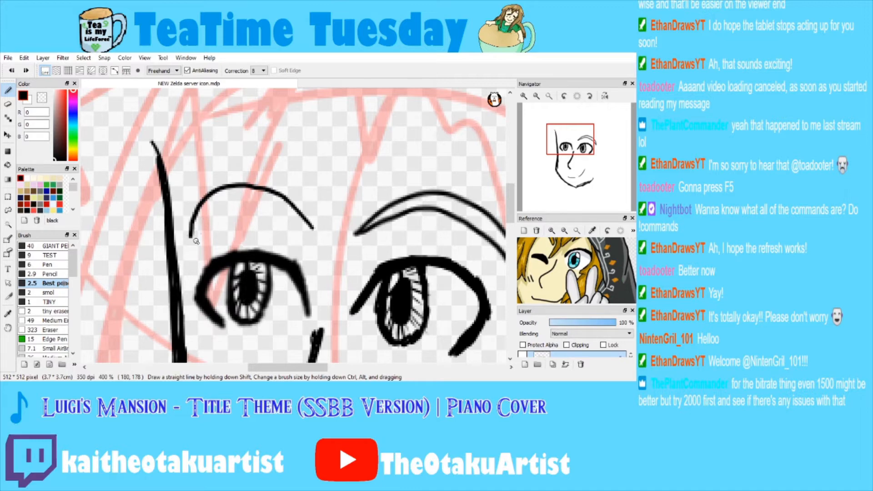
left_click_drag(191, 237, 312, 228)
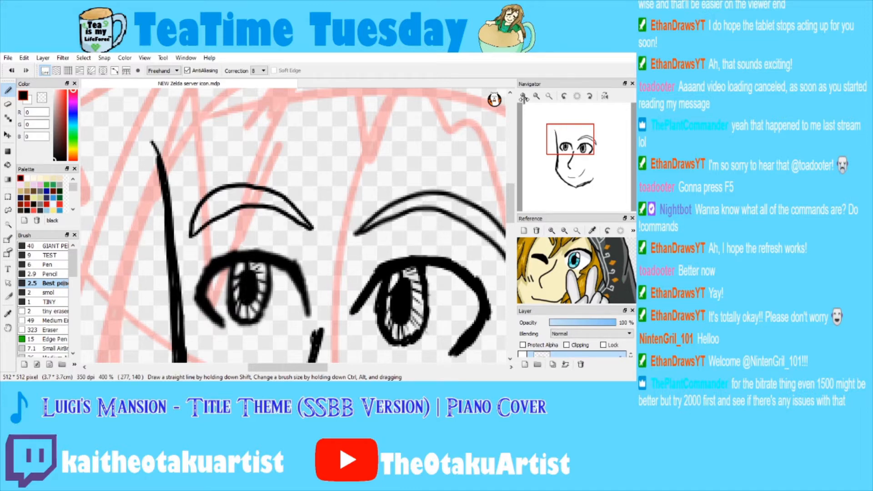
Redraw the lower curve of the left eyebrow more smoothly, working from its outer tip toward the nose.
left_click(524, 97)
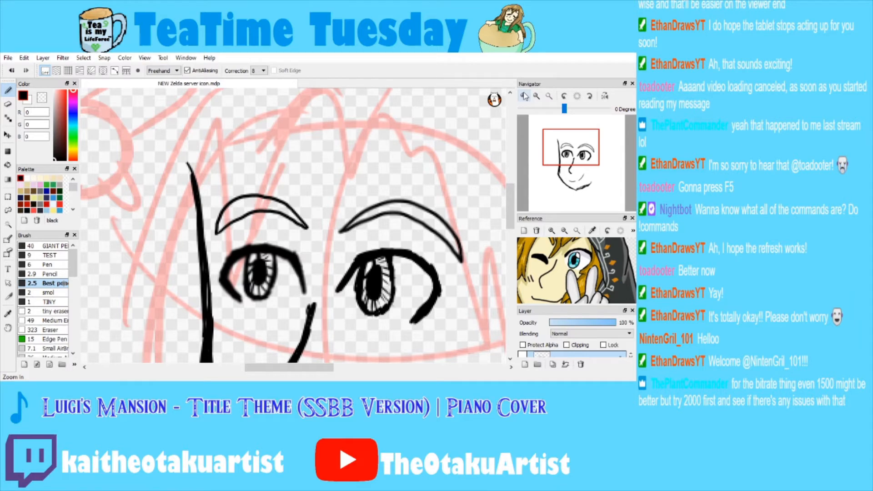
left_click(524, 97)
mouse_move(140, 244)
left_mouse_down()
mouse_move(186, 204)
mouse_move(253, 187)
left_mouse_up()
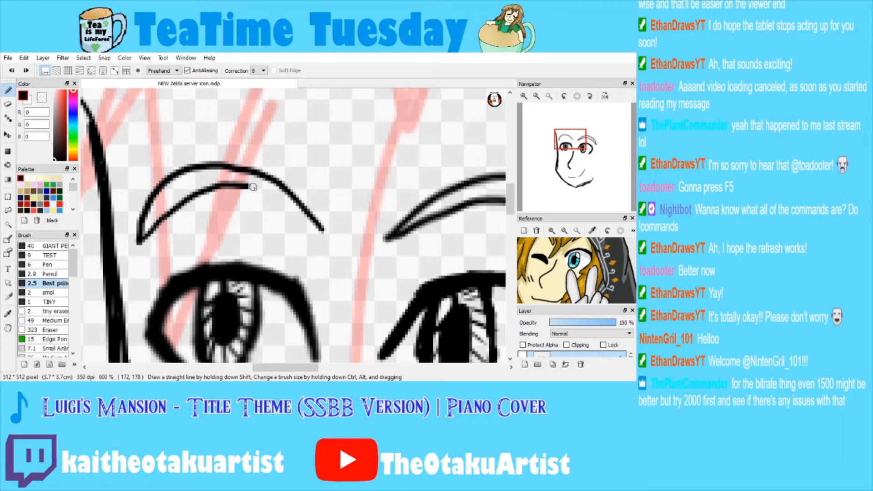
key("ctrl+z")
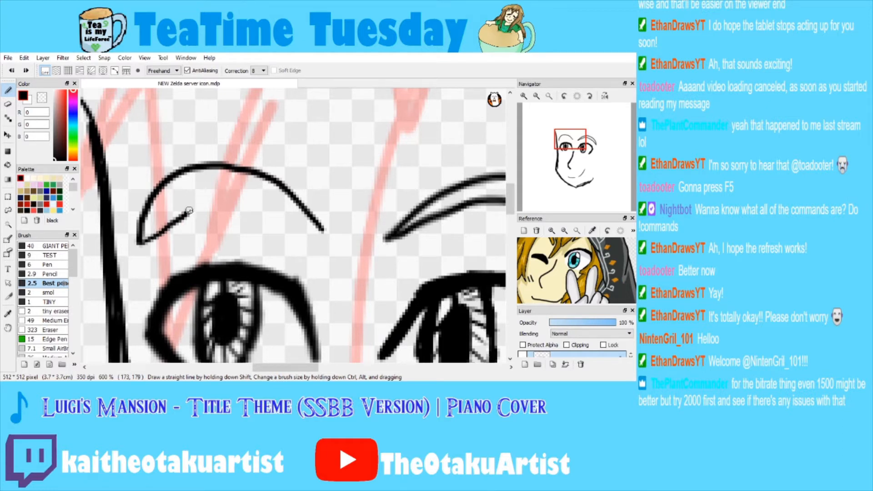
key("ctrl+z")
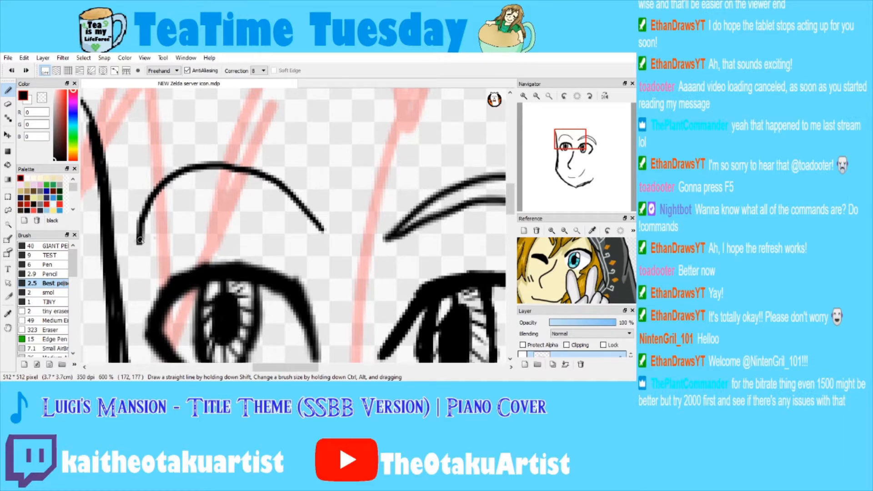
left_click_drag(140, 240, 220, 187)
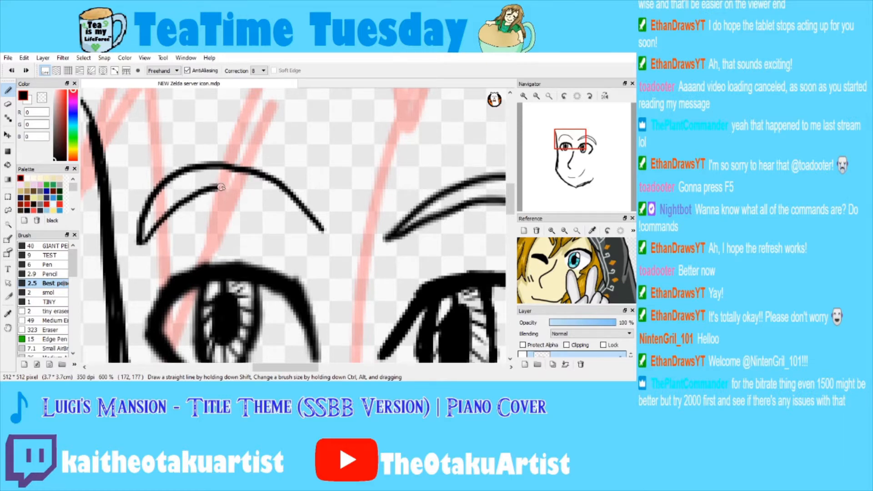
left_click(536, 97)
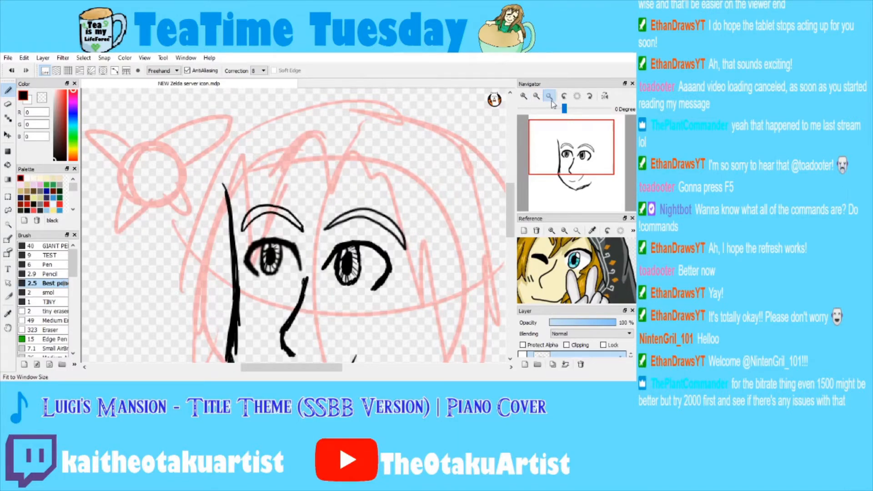
left_click(550, 96)
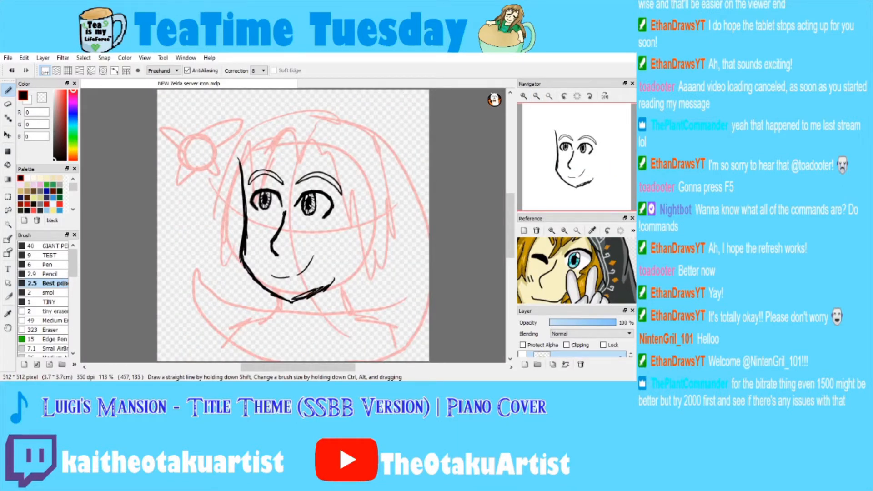
left_click(9, 212)
scroll(565, 151, "up", 1)
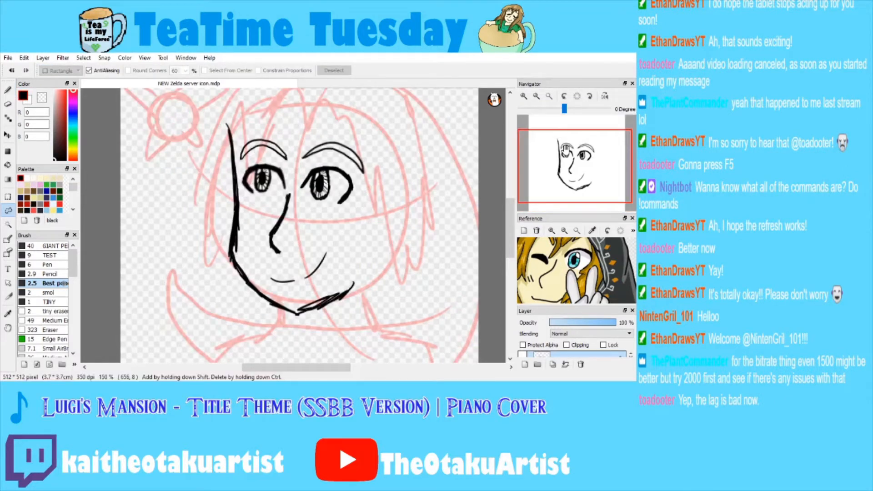
left_click_drag(565, 150, 568, 147)
key("b")
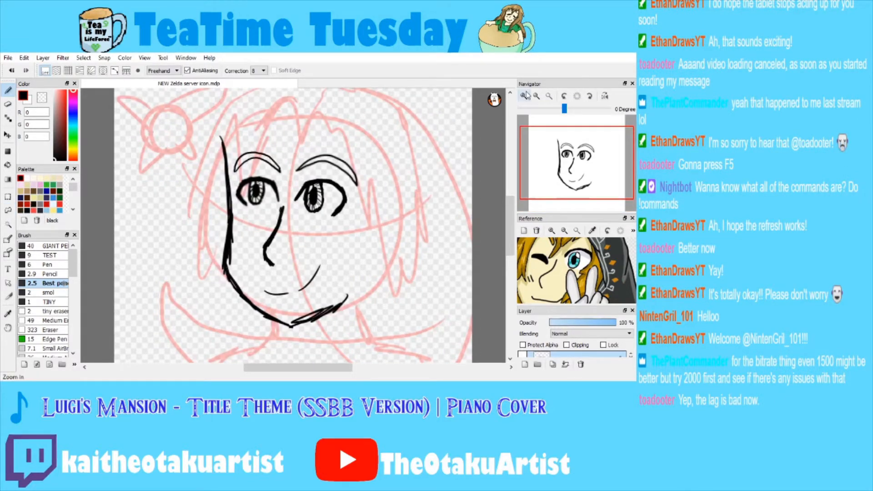
Draw a long pointed ear outline beside the right cheek, slanting up from the face and curving back toward the jaw.
left_click(526, 95)
key("ctrl+z")
mouse_move(243, 221)
left_mouse_down()
mouse_move(302, 169)
mouse_move(281, 278)
mouse_move(308, 195)
left_mouse_up()
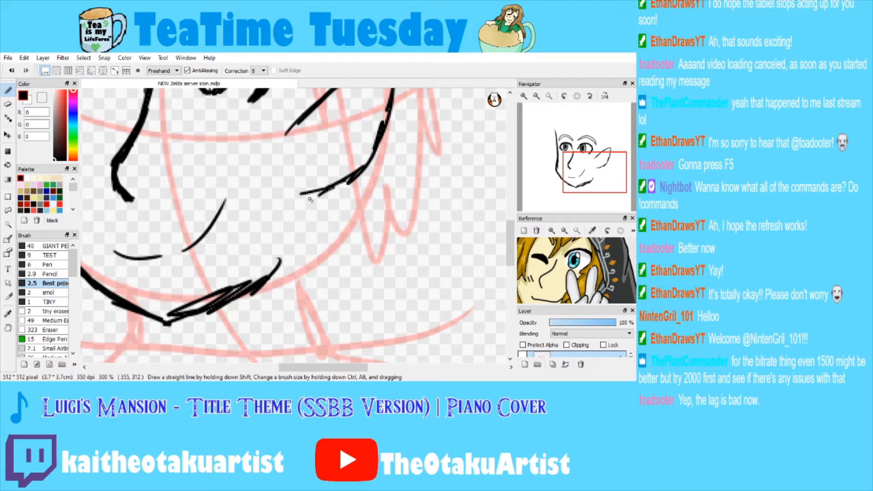
Add inner contour lines and short fold strokes inside the pointed ear, undoing one misplaced stroke.
mouse_move(566, 157)
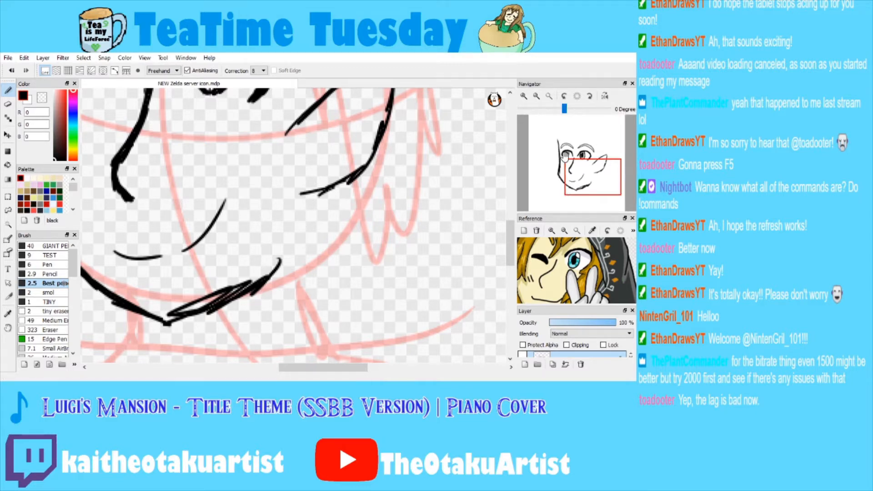
left_click_drag(565, 157, 564, 144)
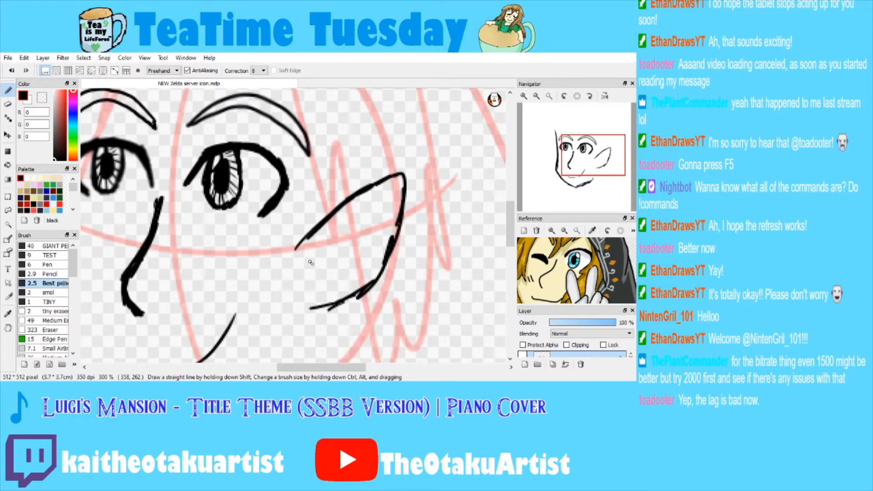
left_click_drag(310, 263, 389, 191)
left_click_drag(366, 266, 355, 223)
key("ctrl+z")
left_click_drag(328, 276, 349, 270)
left_click_drag(359, 216, 355, 260)
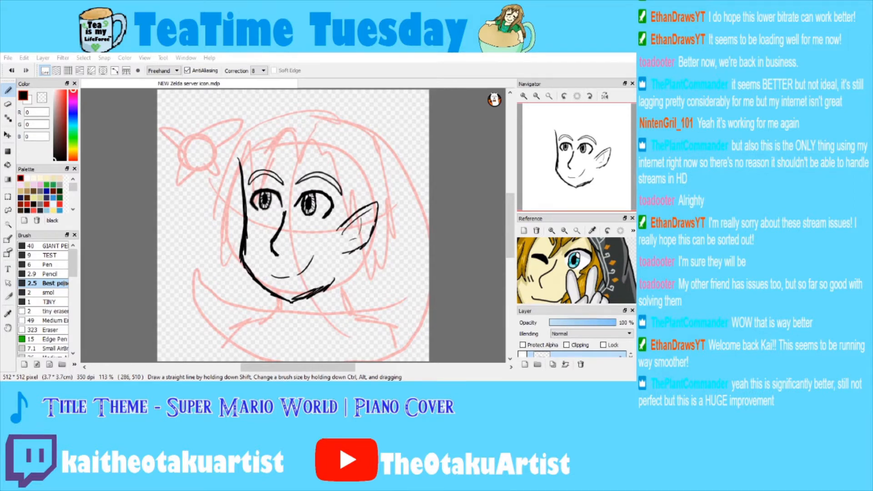
Add a new layer above the face sketch for the line art and enlarge the reference image's viewing area.
left_click_drag(579, 164, 610, 156)
key("ctrl+0")
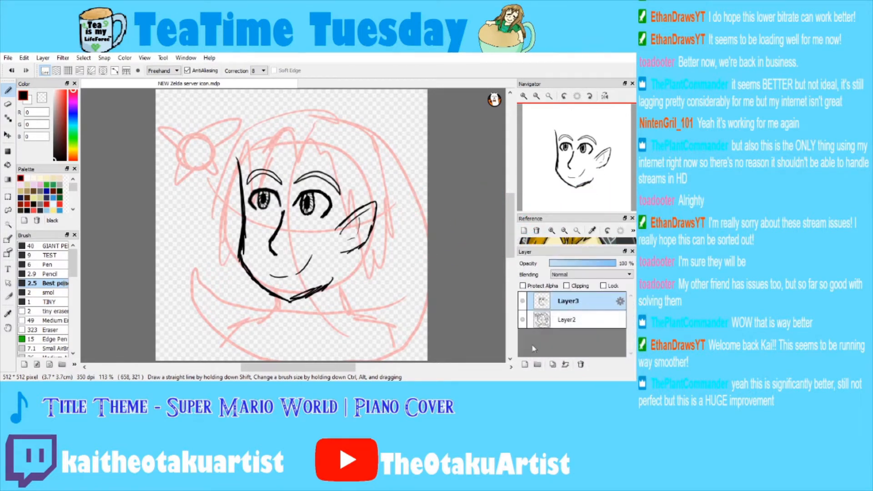
left_click(525, 363)
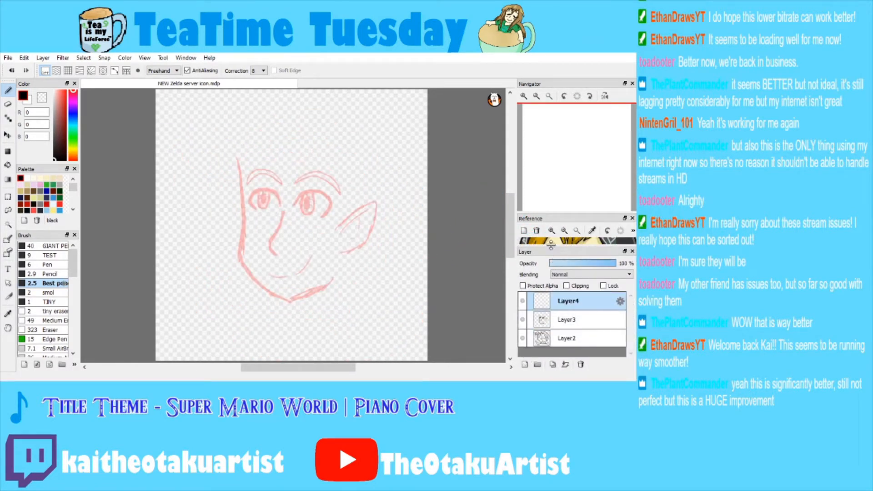
left_click_drag(551, 245, 550, 311)
Ink the face outline over the sketch from the left temple down around the chin to the right jaw, retrying misplaced strokes.
left_click(524, 96)
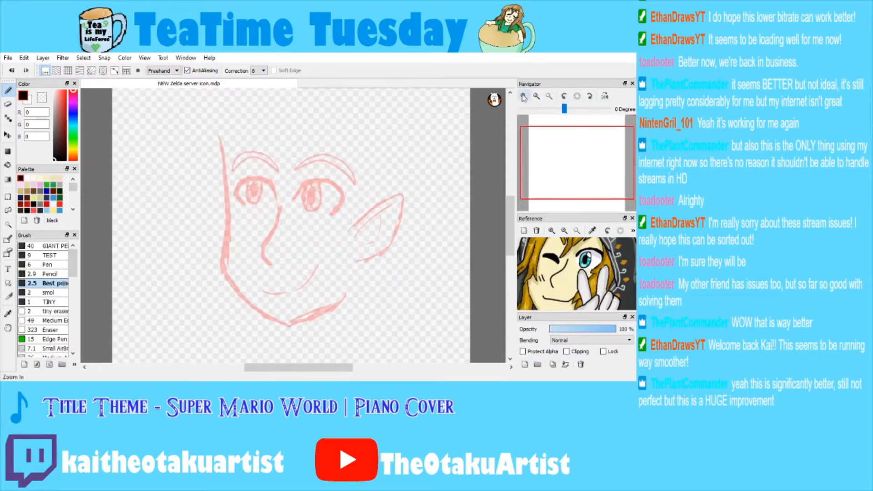
mouse_move(222, 158)
left_mouse_down()
mouse_move(226, 221)
mouse_move(228, 188)
mouse_move(230, 200)
left_mouse_up()
key("ctrl+z")
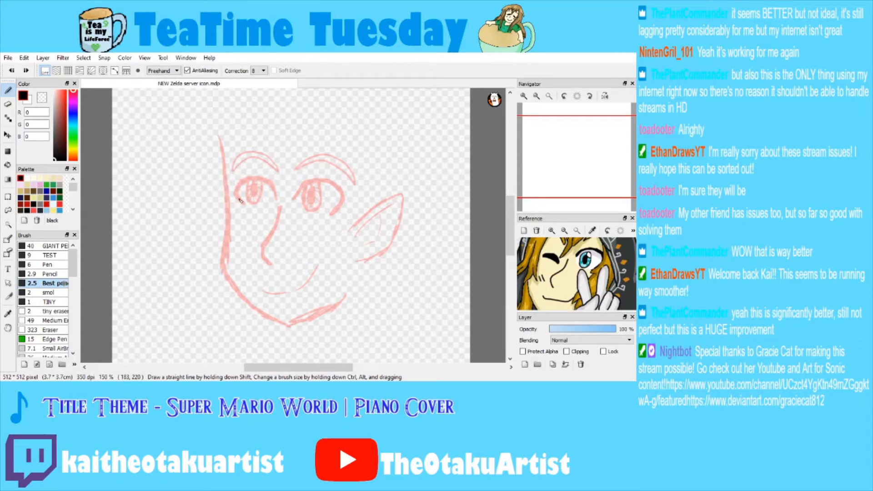
mouse_move(222, 158)
left_mouse_down()
mouse_move(227, 225)
mouse_move(226, 173)
mouse_move(230, 228)
left_mouse_up()
key("ctrl+z")
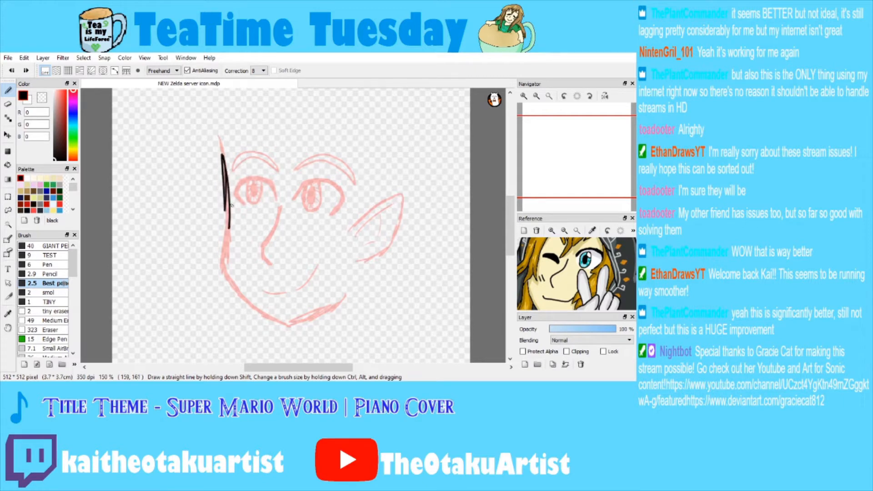
key("ctrl+z")
mouse_move(223, 167)
left_mouse_down()
mouse_move(225, 283)
mouse_move(260, 315)
mouse_move(286, 330)
mouse_move(331, 302)
mouse_move(307, 315)
mouse_move(328, 309)
mouse_move(351, 279)
left_mouse_up()
key("ctrl+z")
key("ctrl+z")
Ink the nose over the sketch as a thick line hooking inward at its base, undoing a first attempt.
left_click(524, 96)
left_click(524, 96)
left_click_drag(267, 188, 255, 240)
key("ctrl+z")
mouse_move(268, 187)
left_mouse_down()
mouse_move(252, 239)
mouse_move(227, 277)
mouse_move(252, 304)
left_mouse_up()
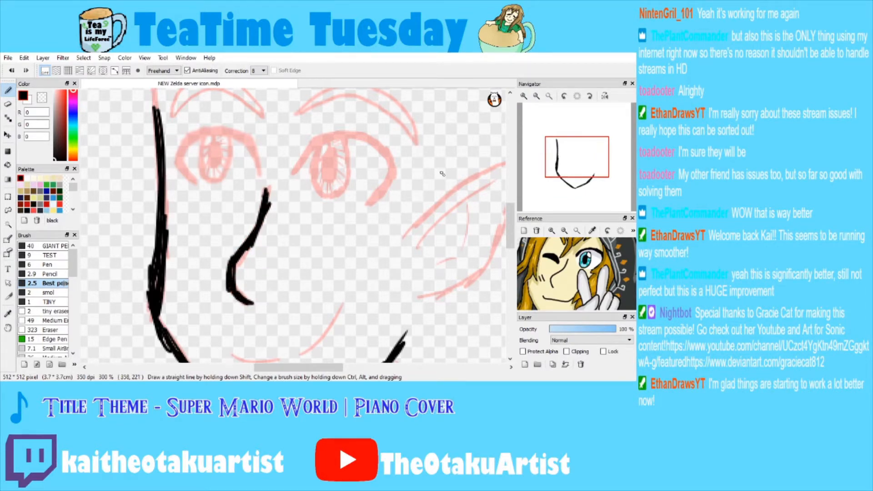
Ink the smile below the nose as a short curve and a separate rising stroke, undoing earlier attempts.
scroll(254, 236, "down", 3)
mouse_move(234, 269)
left_mouse_down()
mouse_move(299, 271)
mouse_move(331, 219)
left_mouse_up()
left_click_drag(578, 175, 577, 168)
key("ctrl+z")
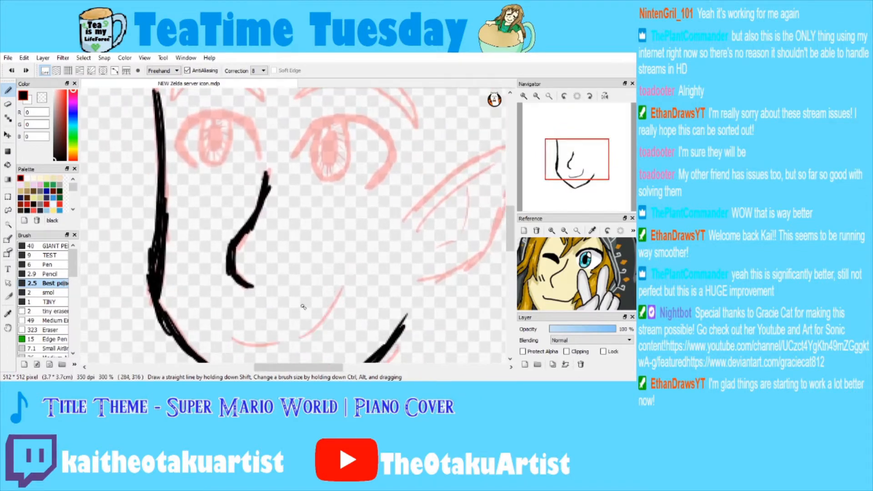
mouse_move(238, 342)
left_mouse_down()
mouse_move(342, 312)
mouse_move(303, 359)
left_mouse_up()
key("ctrl+z")
mouse_move(239, 342)
left_mouse_down()
mouse_move(275, 347)
mouse_move(327, 295)
left_mouse_up()
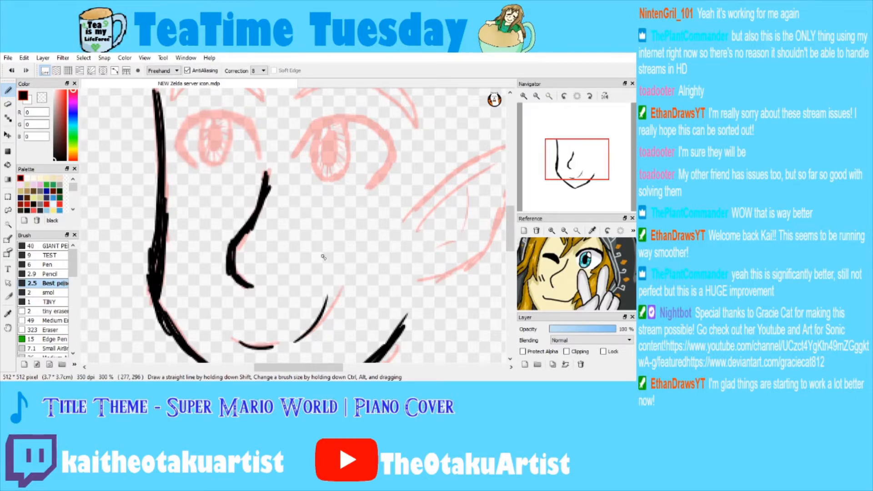
Draw a small zigzag blush mark on each cheek, one on either side of the nose.
mouse_move(314, 250)
left_mouse_down()
mouse_move(354, 245)
mouse_move(316, 237)
mouse_move(342, 227)
left_mouse_up()
key("ctrl+z")
left_click_drag(173, 258, 207, 244)
left_click_drag(555, 145, 552, 135)
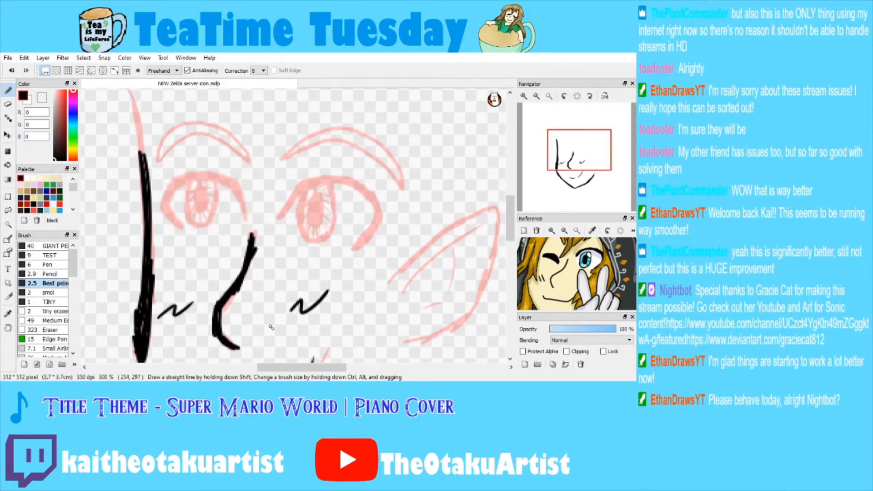
left_click(258, 388)
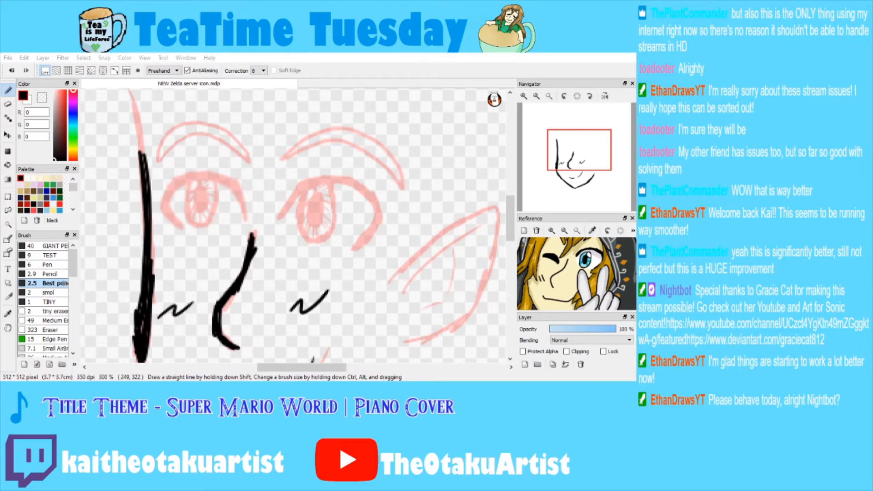
Ink the pointed ear's outline and inner contour lines over the sketch, and extend the jawline up to the ear's base.
left_click_drag(580, 153, 593, 165)
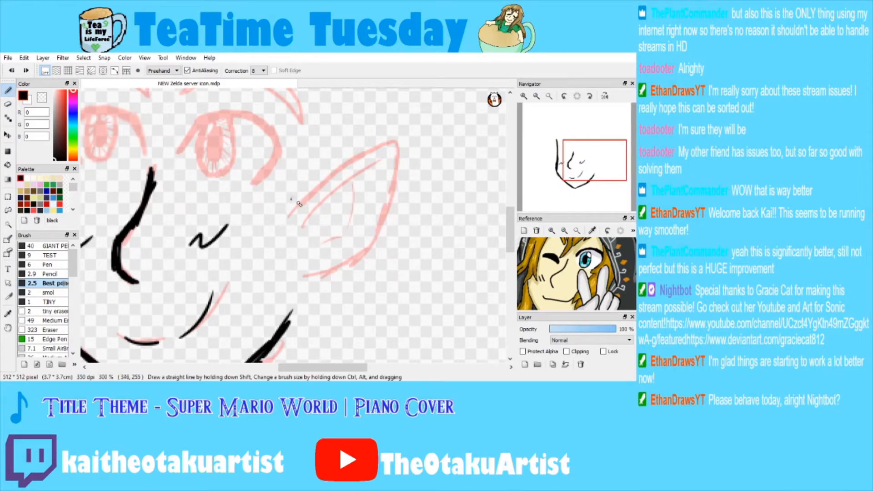
left_click_drag(284, 210, 337, 161)
key("ctrl+z")
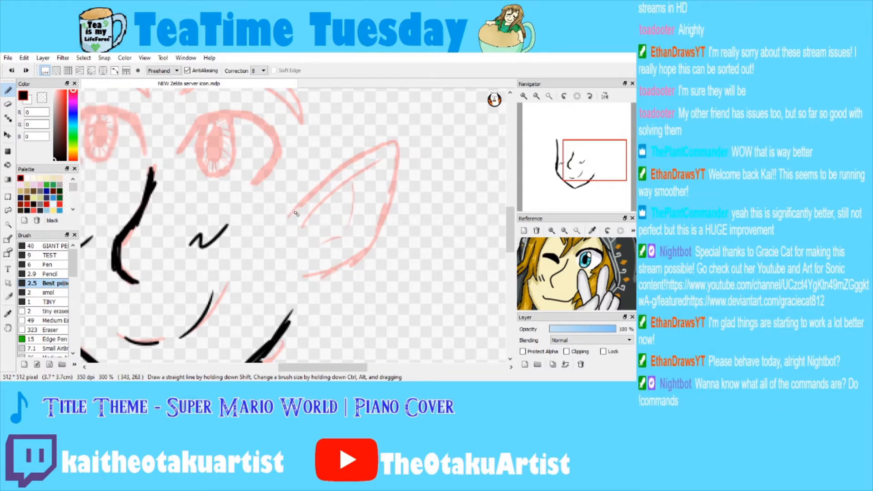
mouse_move(288, 213)
left_mouse_down()
mouse_move(340, 170)
mouse_move(324, 178)
mouse_move(310, 188)
mouse_move(398, 150)
mouse_move(366, 237)
mouse_move(338, 269)
mouse_move(303, 281)
left_mouse_up()
mouse_move(297, 227)
left_mouse_down()
mouse_move(370, 173)
mouse_move(341, 208)
mouse_move(338, 233)
left_mouse_up()
left_click_drag(336, 237, 316, 252)
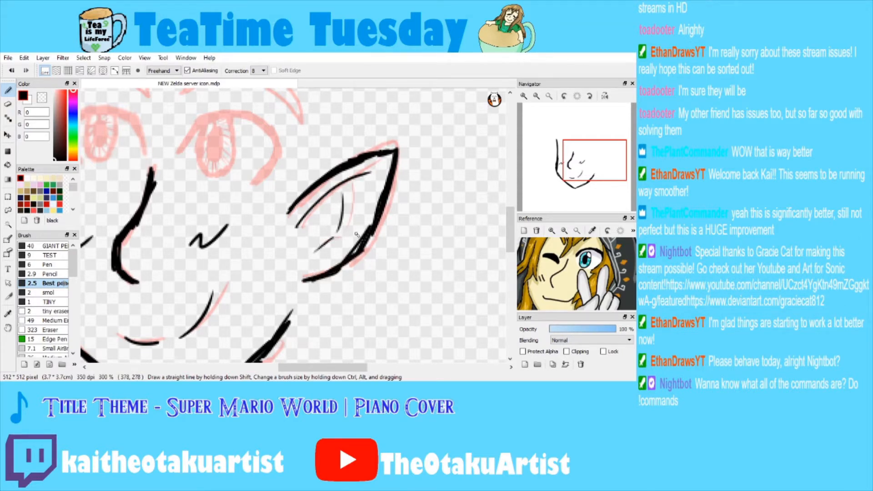
left_click_drag(312, 282, 287, 322)
left_click_drag(312, 289, 291, 323)
mouse_move(394, 183)
left_mouse_down()
mouse_move(444, 174)
mouse_move(422, 180)
left_mouse_up()
left_click(7, 210)
mouse_move(358, 142)
left_mouse_down()
mouse_move(332, 163)
mouse_move(321, 273)
mouse_move(337, 284)
mouse_move(400, 271)
mouse_move(364, 141)
left_mouse_up()
key("ctrl+t")
left_click_drag(286, 199, 277, 212)
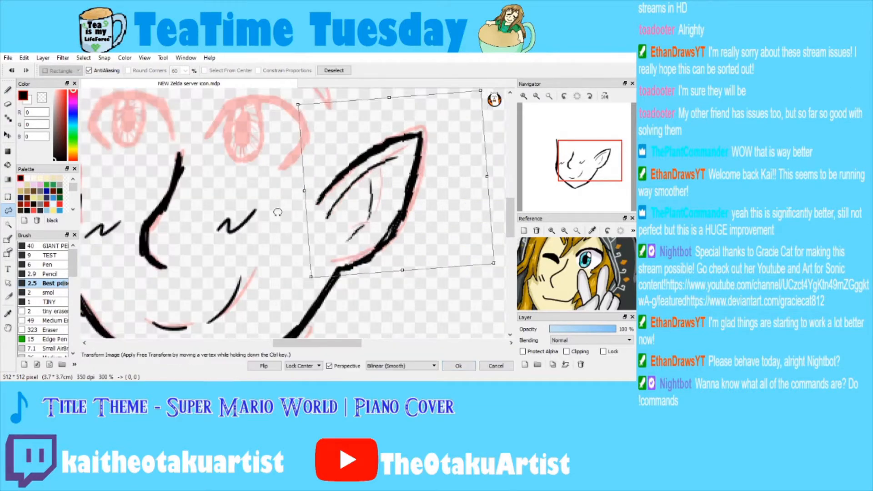
left_click_drag(356, 205, 356, 200)
left_click(495, 365)
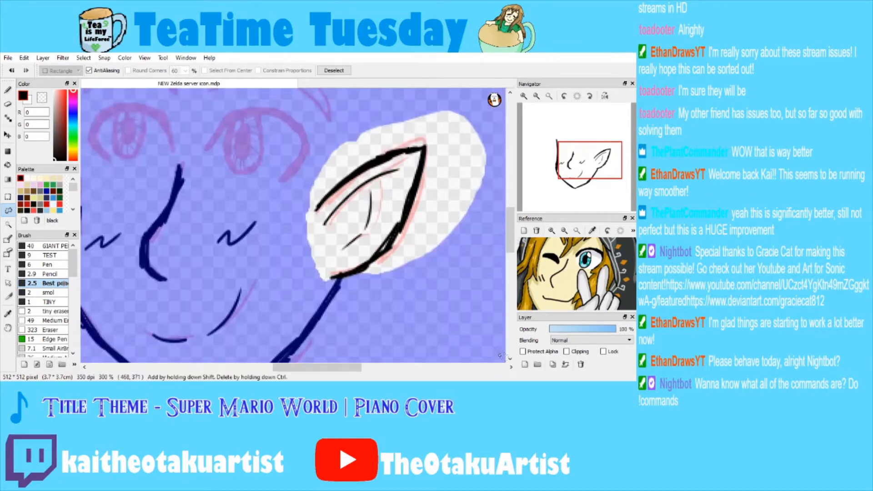
key("ctrl+d")
Ink the upper lid of the eye nearer the ear as a thick arch following the sketch.
left_click(537, 96)
double_click(524, 96)
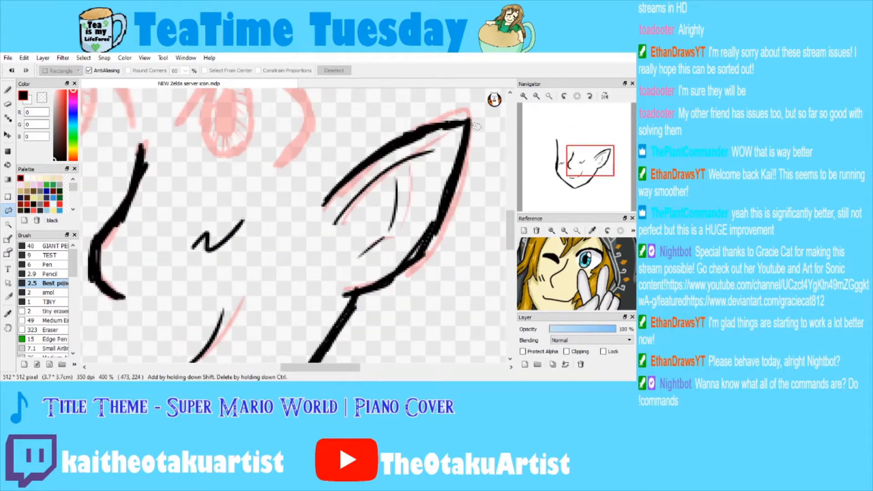
left_click(8, 90)
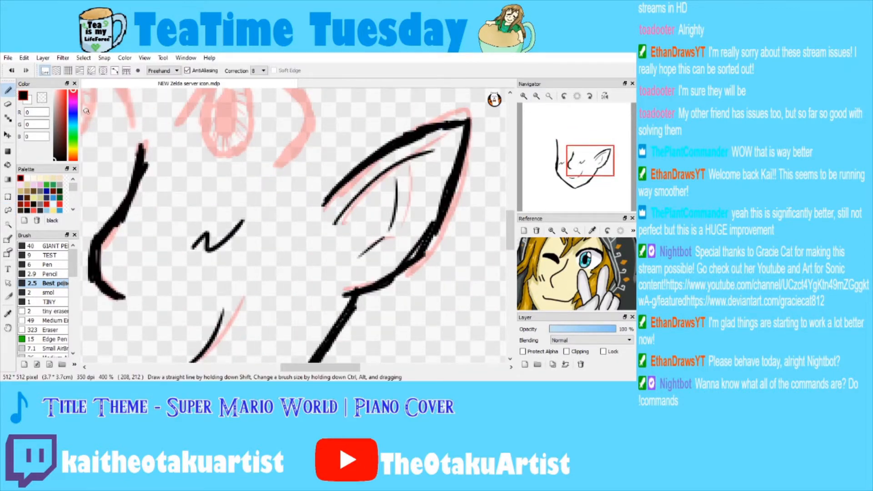
left_click_drag(581, 153, 577, 148)
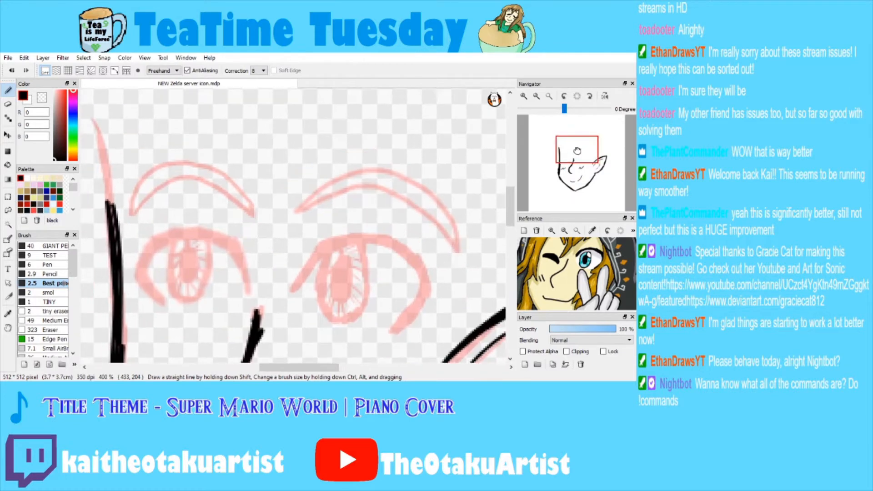
left_click(526, 96)
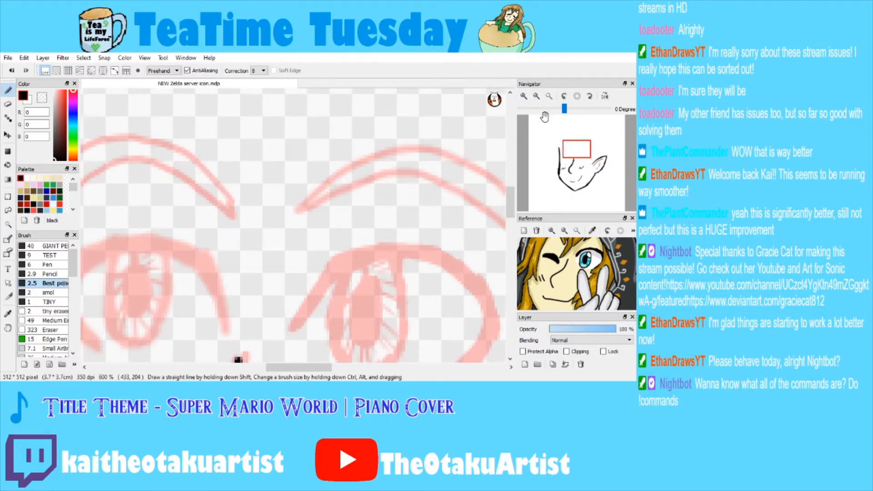
left_click(216, 386)
mouse_move(577, 141)
left_mouse_down()
mouse_move(580, 157)
mouse_move(583, 147)
left_mouse_up()
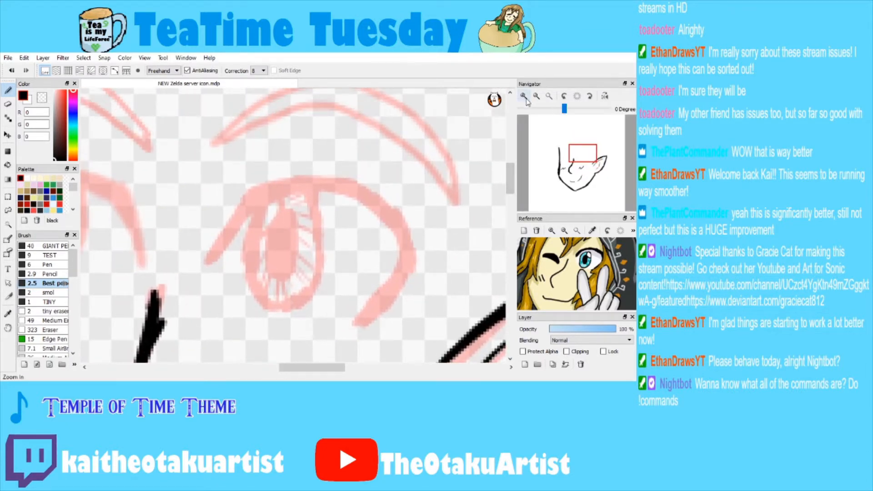
left_click(524, 96)
key("alt+Tab")
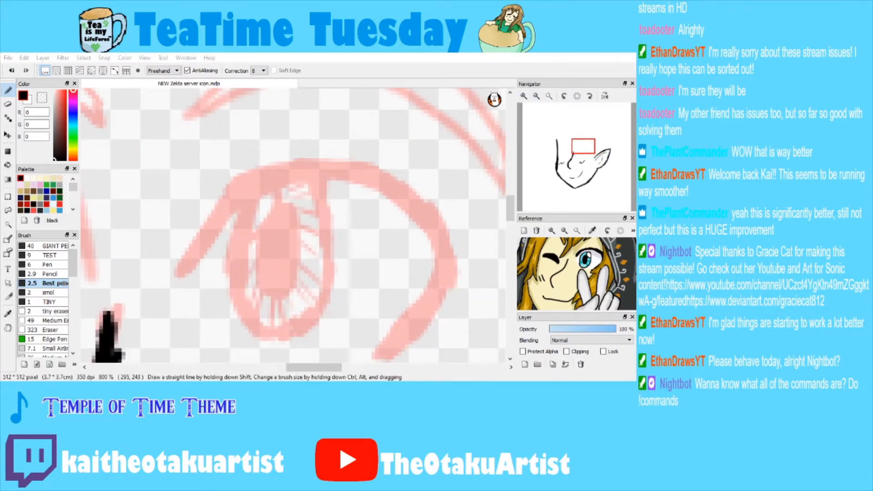
key("alt+Tab")
mouse_move(232, 196)
left_mouse_down()
mouse_move(182, 271)
mouse_move(194, 246)
left_mouse_up()
mouse_move(241, 194)
left_mouse_down()
mouse_move(336, 170)
mouse_move(399, 203)
left_mouse_up()
mouse_move(357, 175)
left_mouse_down()
mouse_move(414, 216)
mouse_move(442, 267)
mouse_move(408, 198)
left_mouse_up()
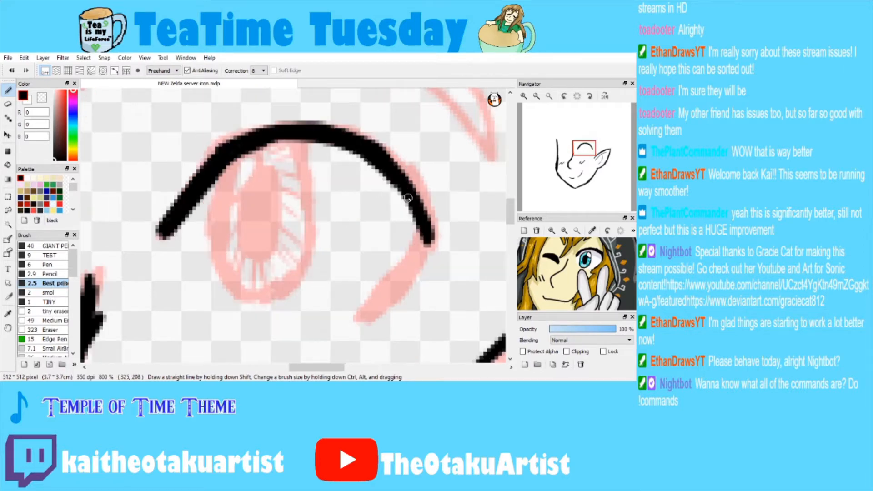
Ink the outer edge of the eye nearer the ear down to its lower lash, trim the corner bump and thicken the lid's inner side.
mouse_move(371, 324)
left_mouse_down()
mouse_move(417, 272)
mouse_move(427, 243)
mouse_move(423, 205)
left_mouse_up()
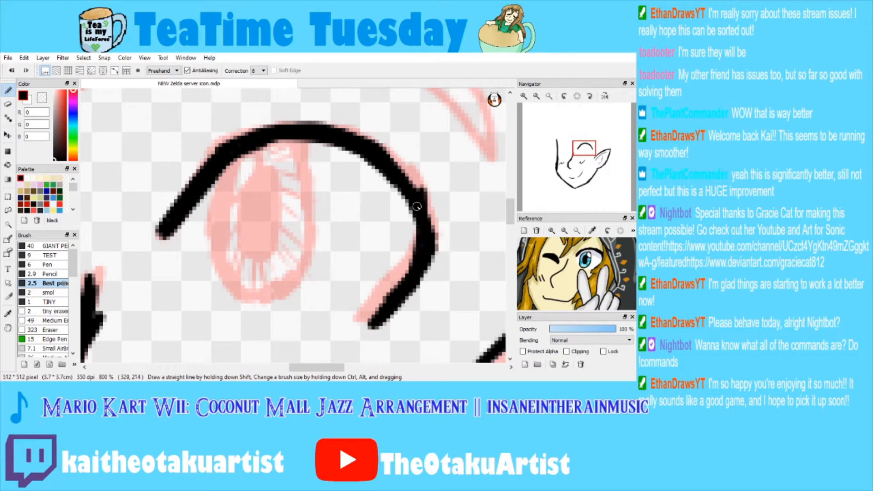
key("e")
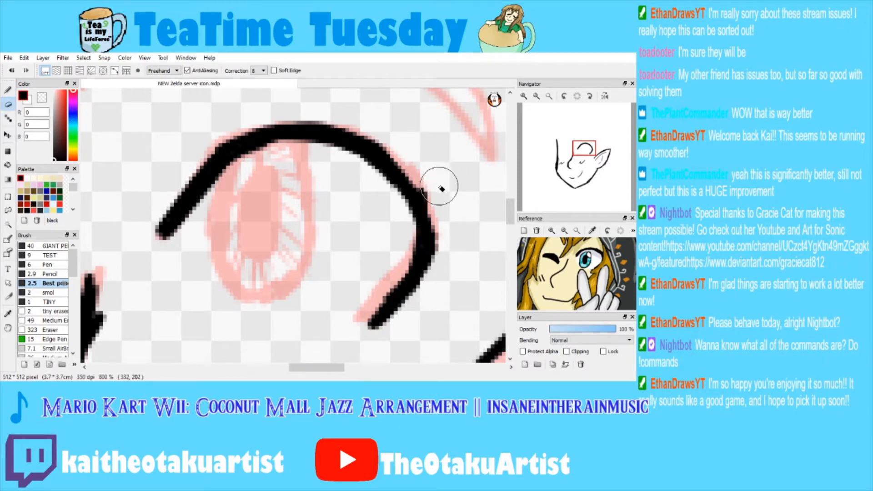
key("b")
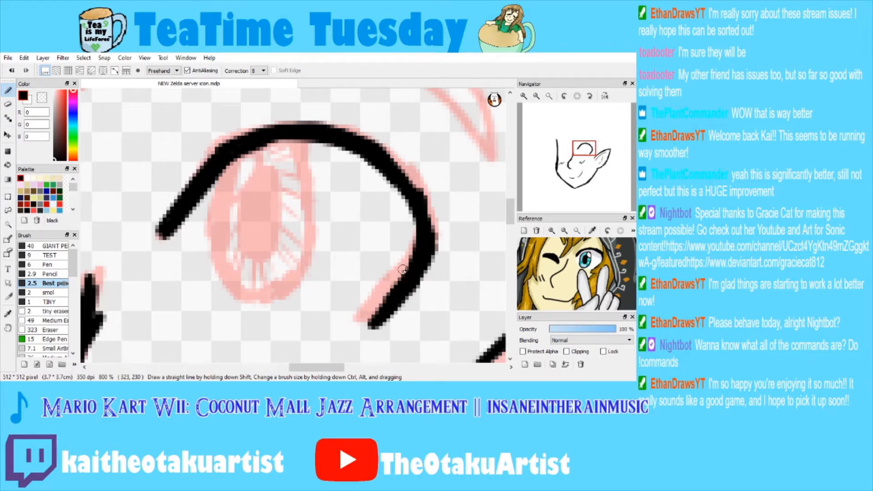
mouse_move(403, 270)
left_mouse_down()
mouse_move(392, 189)
mouse_move(426, 250)
mouse_move(402, 202)
mouse_move(332, 137)
mouse_move(295, 137)
mouse_move(233, 176)
left_mouse_up()
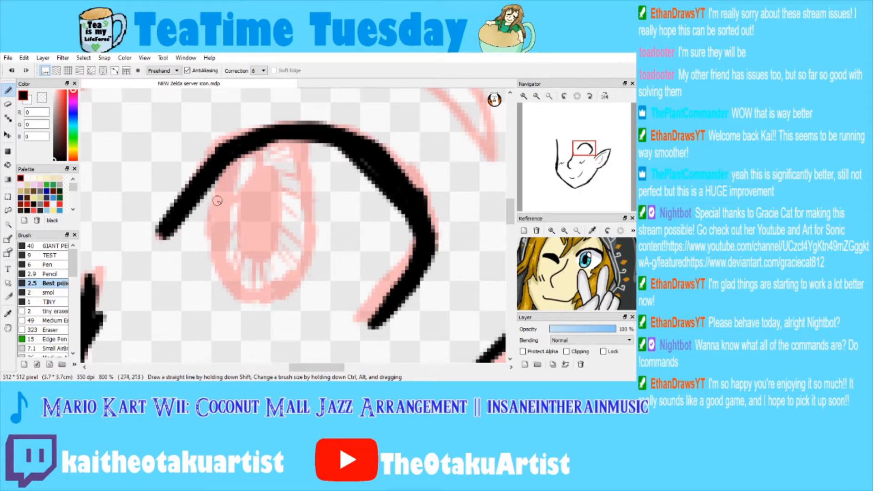
Ink the iris as a tall oval hanging from the upper lid and fill in a black pupil beside a small highlight.
mouse_move(230, 163)
left_mouse_down()
mouse_move(212, 215)
mouse_move(226, 175)
left_mouse_up()
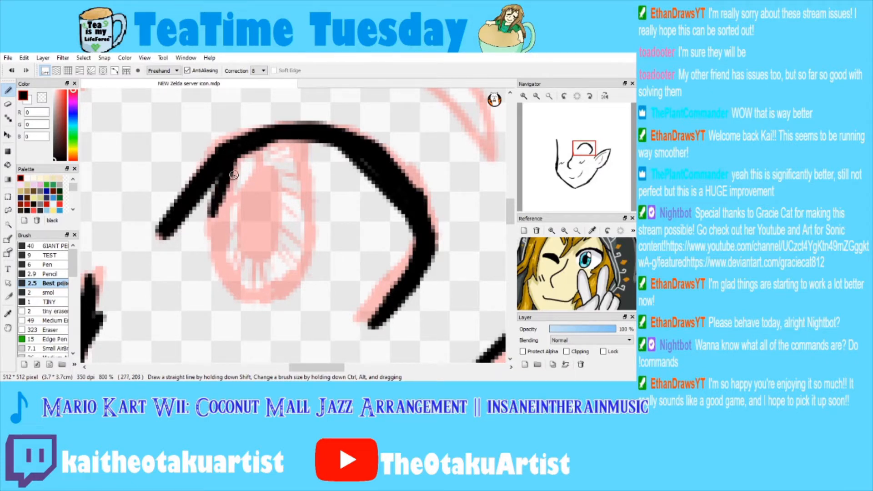
mouse_move(225, 168)
left_mouse_down()
mouse_move(219, 262)
mouse_move(221, 253)
mouse_move(235, 291)
mouse_move(229, 280)
mouse_move(274, 297)
mouse_move(305, 254)
mouse_move(299, 139)
mouse_move(307, 163)
mouse_move(290, 132)
mouse_move(304, 192)
mouse_move(298, 161)
mouse_move(299, 243)
mouse_move(287, 288)
mouse_move(299, 256)
mouse_move(286, 287)
left_mouse_up()
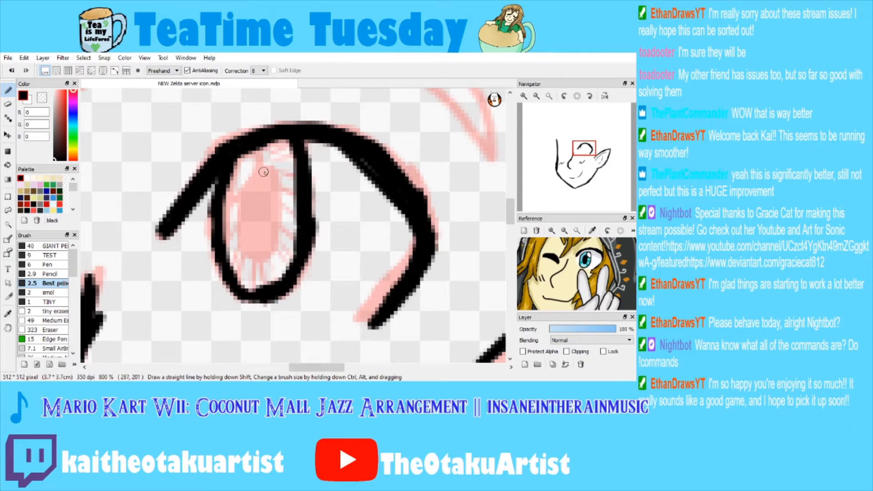
key("ctrl+z")
mouse_move(251, 149)
left_mouse_down()
mouse_move(245, 187)
mouse_move(239, 182)
mouse_move(253, 181)
mouse_move(270, 224)
mouse_move(243, 241)
mouse_move(253, 190)
left_mouse_up()
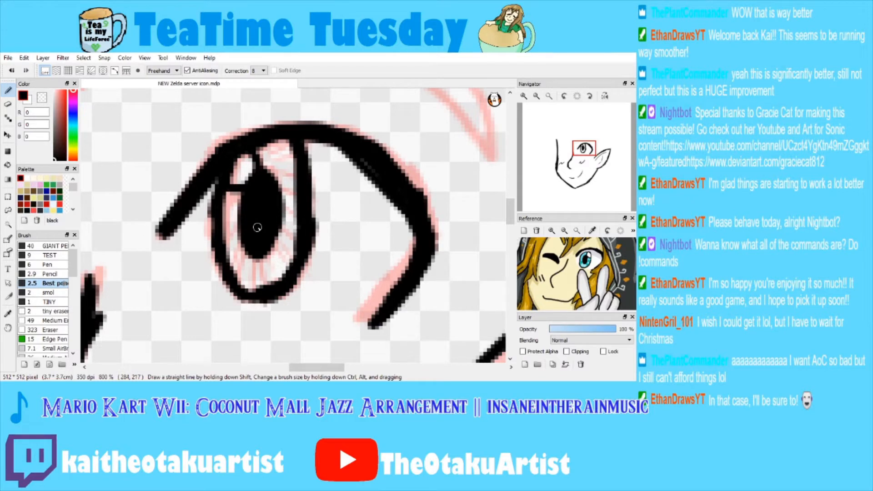
Draw short radial lines between the pupil and the iris outline all around the iris.
mouse_move(230, 213)
left_mouse_down()
mouse_move(225, 260)
mouse_move(240, 248)
mouse_move(278, 278)
mouse_move(278, 251)
mouse_move(264, 279)
left_mouse_up()
left_click_drag(283, 240, 298, 238)
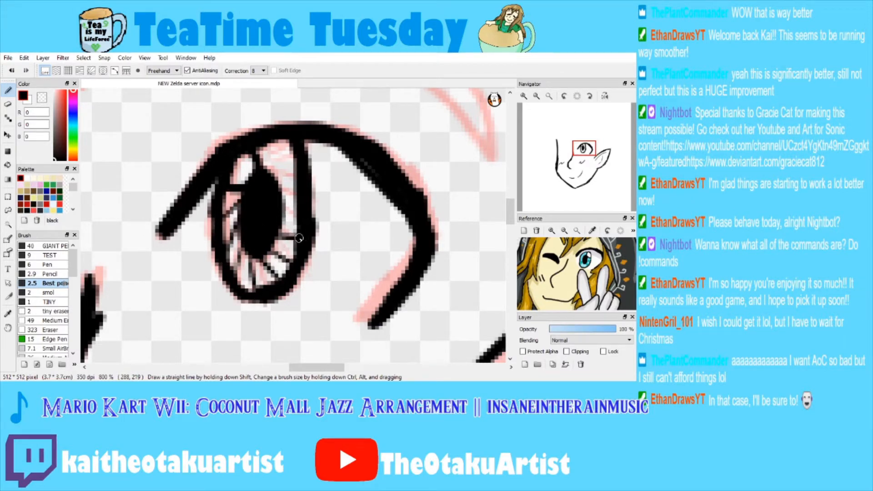
left_click_drag(295, 173, 279, 198)
left_click_drag(290, 140, 271, 177)
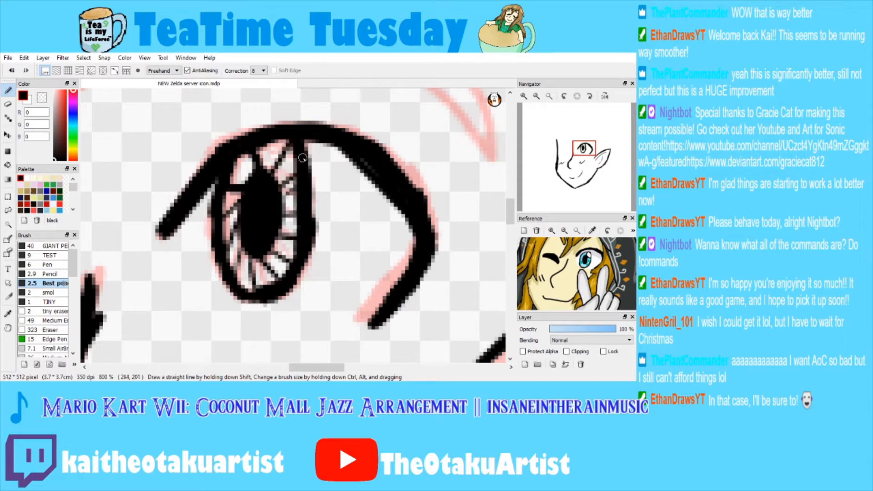
Trim the outer corner of the finished eye's upper lid with the eraser.
scroll(303, 158, "down", 3)
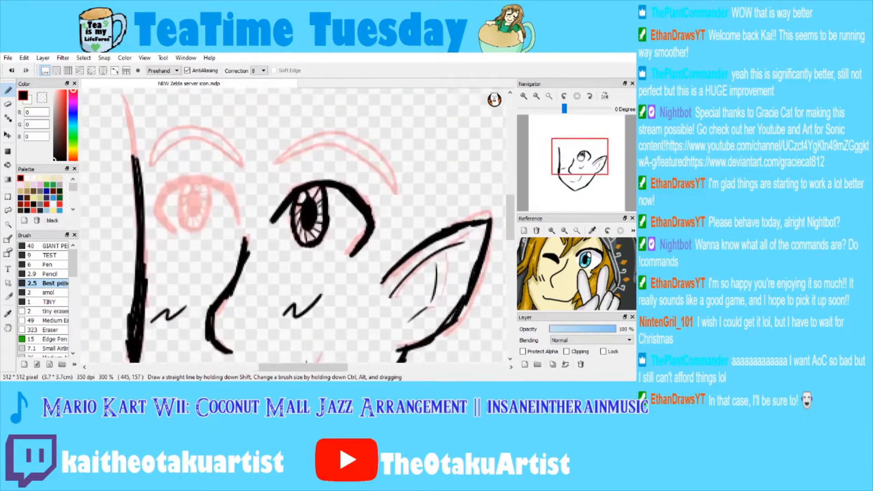
scroll(303, 158, "up", 2)
left_click_drag(584, 156, 584, 153)
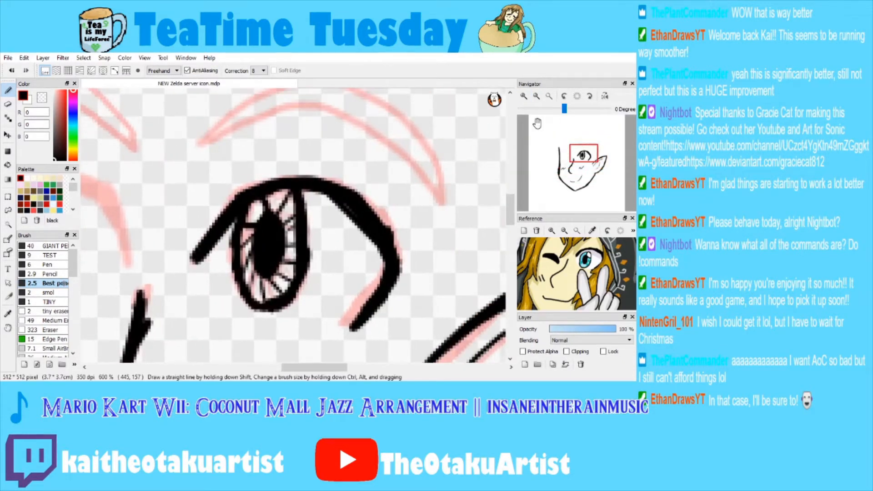
scroll(364, 189, "up", 1)
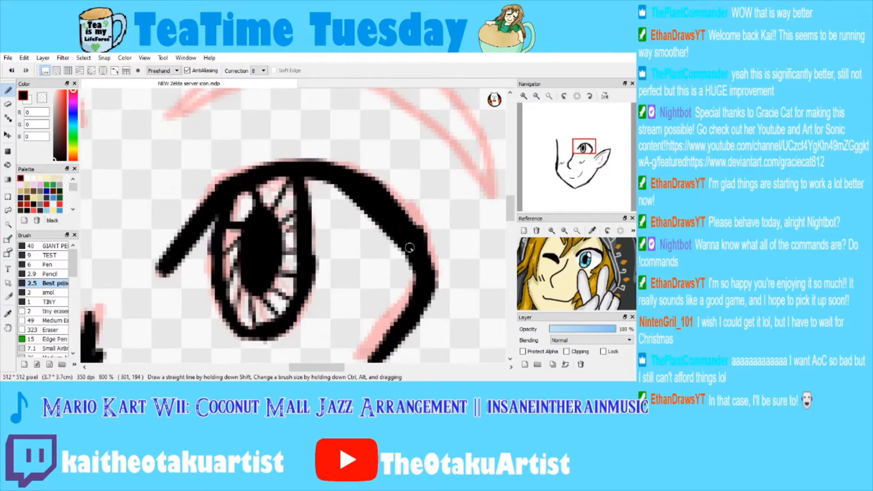
left_click(9, 105)
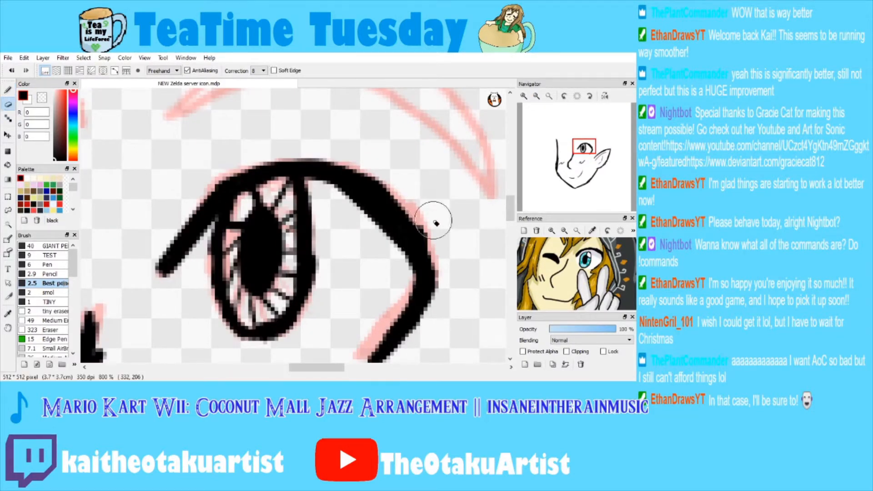
Ink the eyebrow above the finished eye as a tapered crescent outline over the sketch.
left_click(539, 97)
left_click(539, 97)
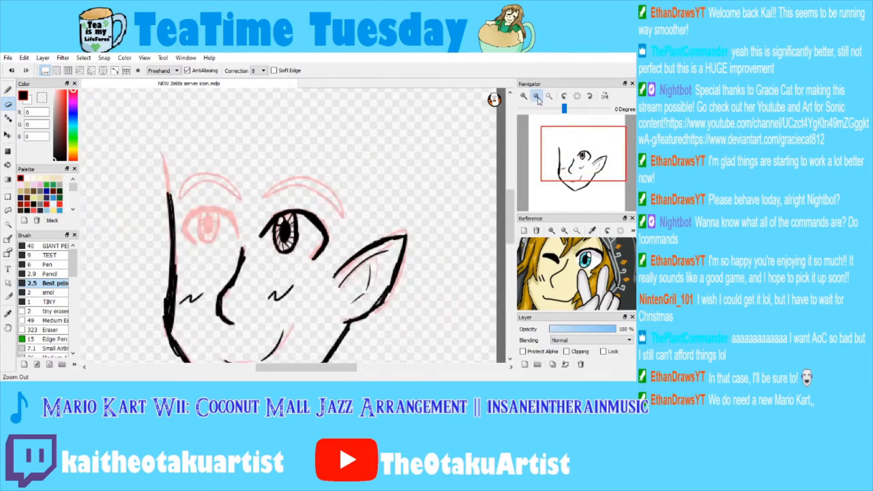
left_click(524, 97)
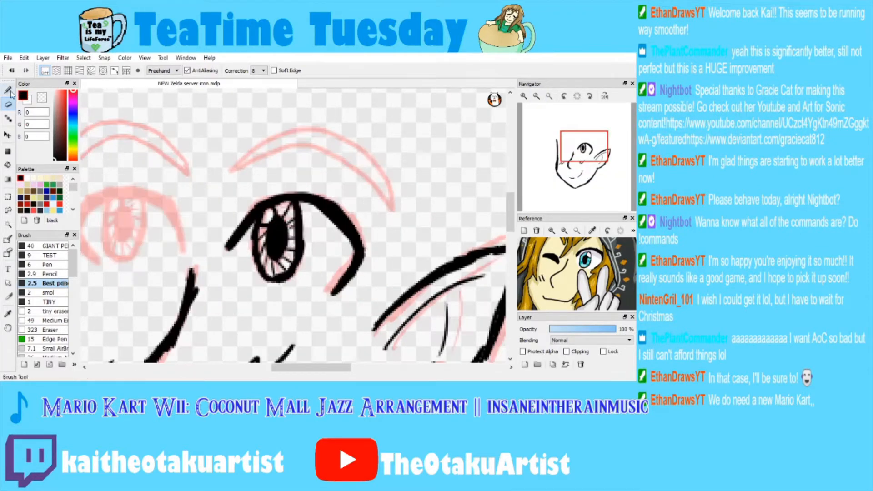
left_click(8, 91)
mouse_move(232, 170)
left_mouse_down()
mouse_move(257, 145)
mouse_move(305, 132)
mouse_move(344, 143)
mouse_move(367, 160)
mouse_move(385, 214)
mouse_move(356, 173)
mouse_move(300, 146)
mouse_move(233, 170)
left_mouse_up()
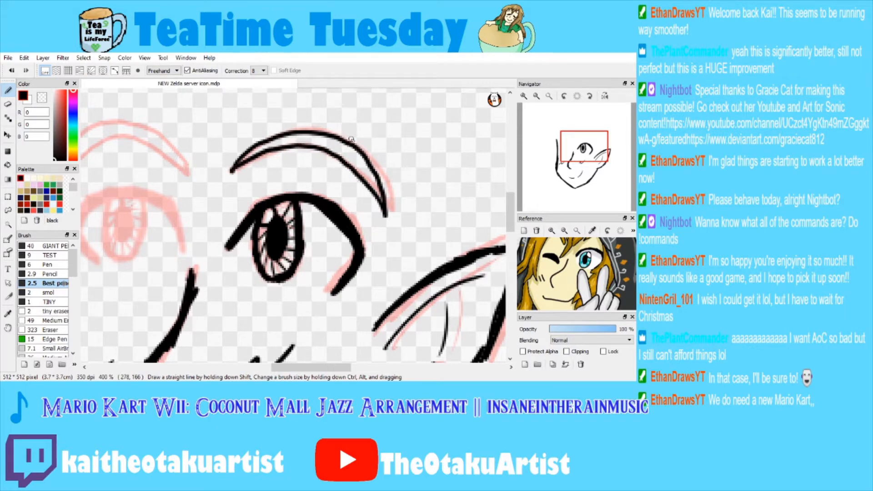
Ink the upper lid of the eye farther from the ear as a thick arch, redoing the first strokes near the nose.
left_click(537, 96)
left_click(537, 96)
left_click(576, 149)
mouse_move(576, 149)
left_mouse_down()
mouse_move(562, 154)
mouse_move(569, 153)
left_mouse_up()
left_click(524, 96)
left_click(524, 96)
left_click(524, 97)
left_click_drag(316, 181, 357, 260)
key("ctrl+z")
key("ctrl+z")
left_click_drag(326, 183, 349, 255)
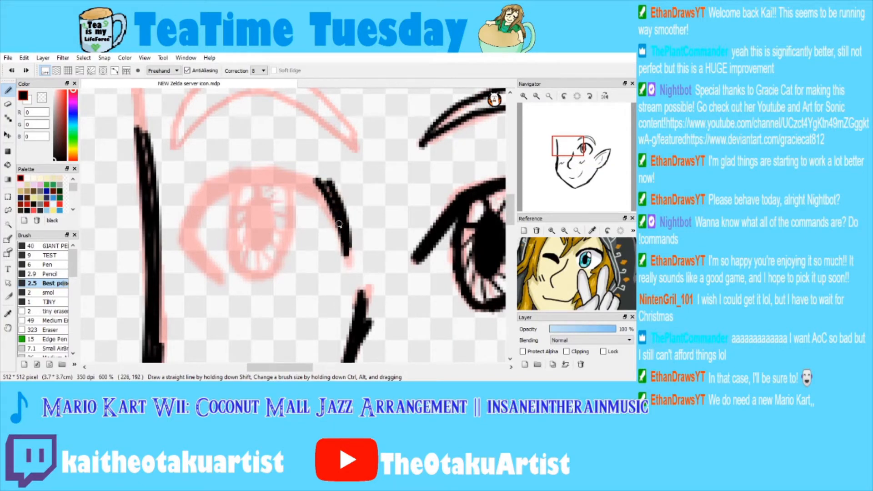
mouse_move(280, 168)
left_mouse_down()
mouse_move(334, 199)
mouse_move(295, 170)
mouse_move(259, 166)
mouse_move(232, 173)
mouse_move(179, 222)
left_mouse_up()
left_click_drag(212, 184, 207, 193)
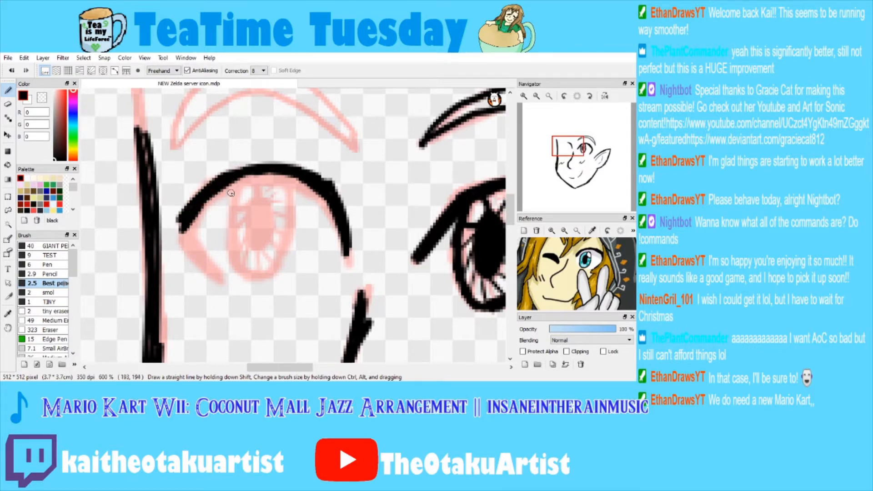
Ink the outer corner of the farther eye down to its lower lash, then thicken the lid and trim its bump near the nose.
left_click_drag(189, 254, 185, 227)
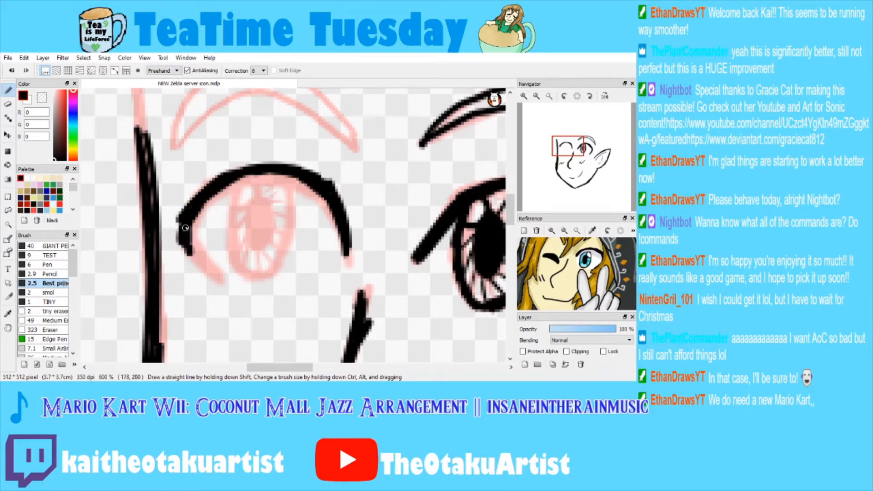
mouse_move(194, 199)
left_mouse_down()
mouse_move(275, 175)
mouse_move(269, 171)
left_mouse_up()
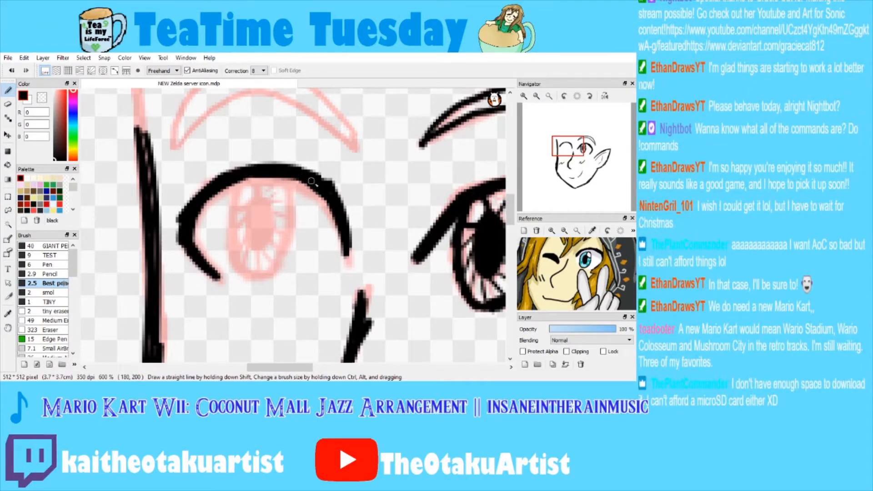
key("e")
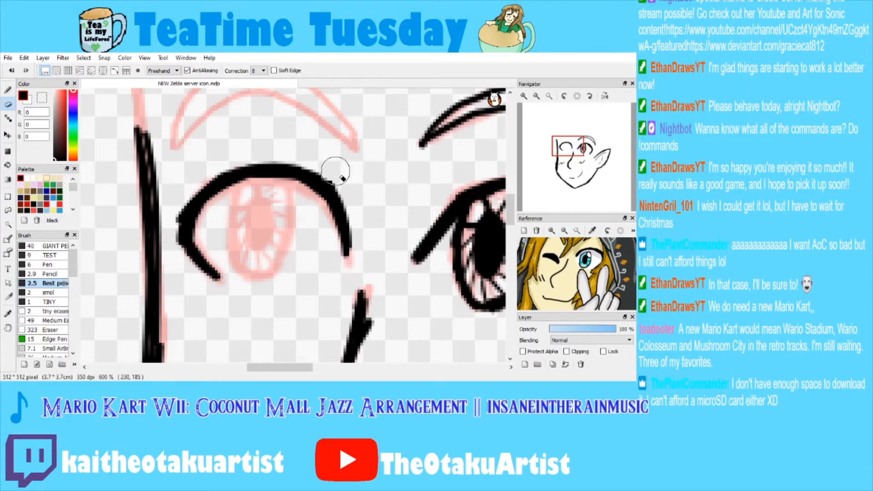
key("b")
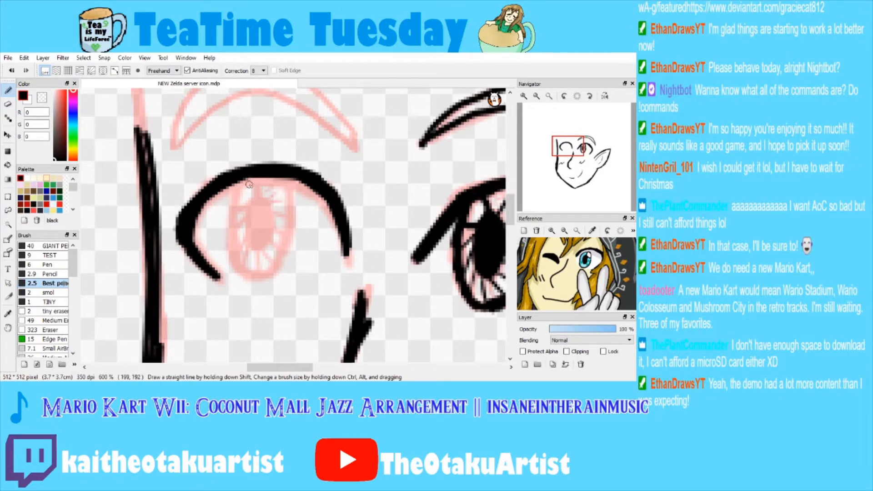
scroll(266, 158, "down", 2)
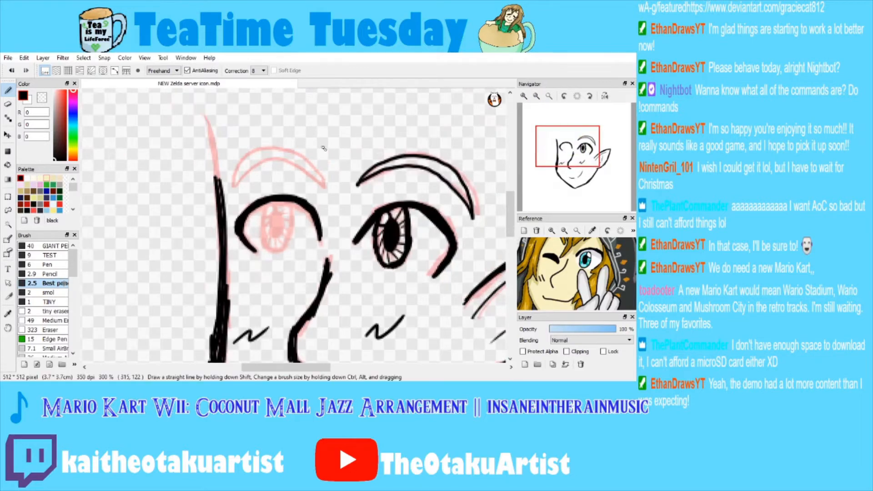
Select the inked lid of the farther eye, then rotate and reposition it slightly over the sketch.
key("m")
mouse_move(274, 196)
left_mouse_down()
mouse_move(230, 214)
mouse_move(282, 269)
mouse_move(273, 162)
left_mouse_up()
key("ctrl+t")
left_click_drag(318, 227, 326, 230)
left_click_drag(364, 253, 355, 248)
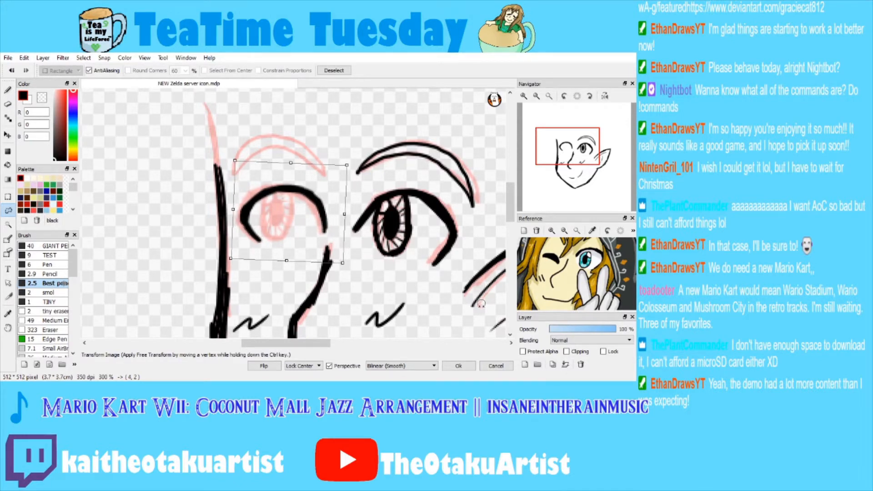
left_click_drag(313, 212, 310, 215)
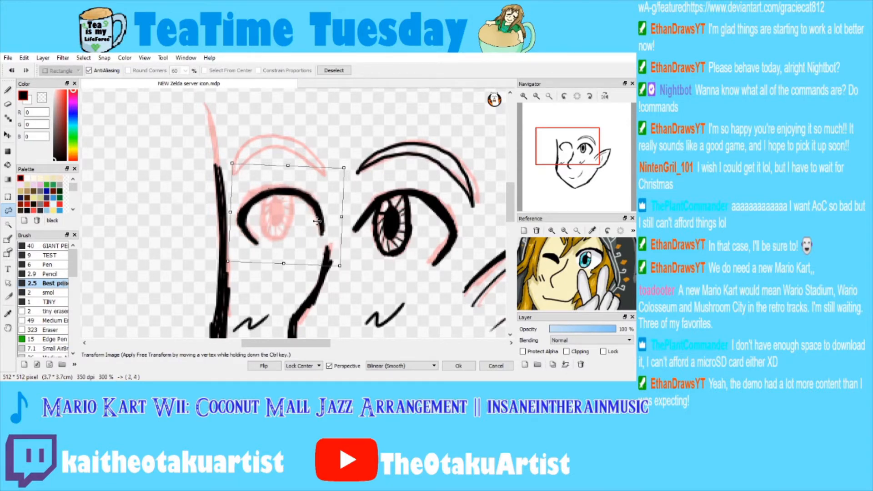
left_click(459, 366)
Ink the iris outline of the farther eye as a narrow oval hanging from the upper lid.
left_click(523, 96)
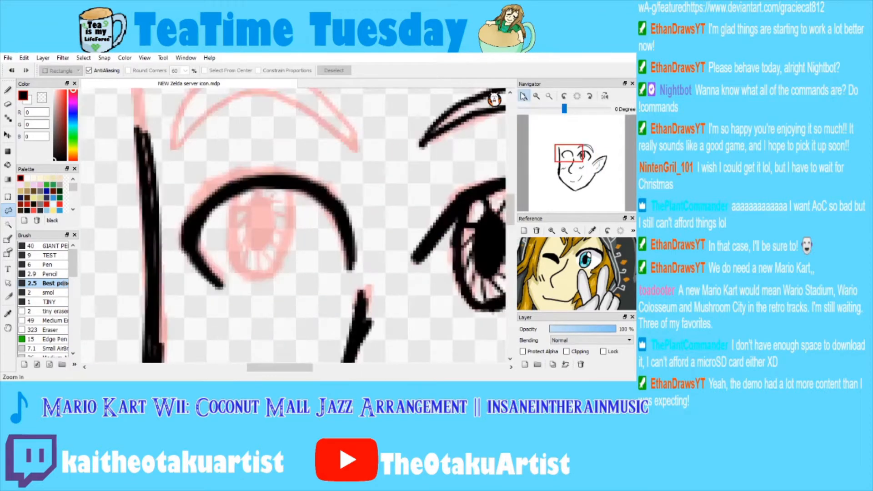
left_click(523, 96)
key("b")
mouse_move(208, 222)
left_mouse_down()
mouse_move(211, 184)
mouse_move(257, 289)
mouse_move(283, 260)
mouse_move(282, 178)
mouse_move(285, 243)
mouse_move(268, 276)
left_mouse_up()
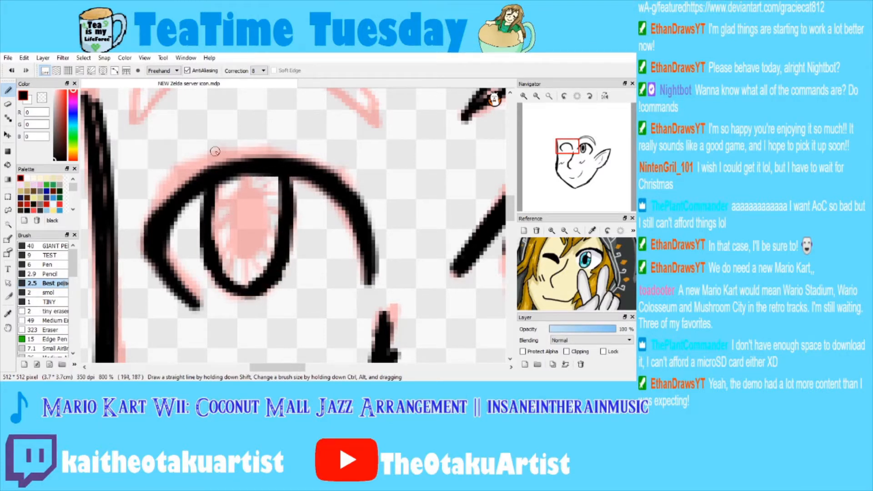
Fill in the farther eye's oval pupil and ink short lines radiating from it across the iris, redoing the first strokes.
mouse_move(241, 182)
left_mouse_down()
mouse_move(225, 198)
mouse_move(228, 184)
mouse_move(248, 201)
mouse_move(243, 193)
mouse_move(254, 251)
mouse_move(233, 240)
mouse_move(244, 194)
mouse_move(263, 224)
mouse_move(236, 230)
mouse_move(251, 214)
mouse_move(245, 189)
mouse_move(233, 206)
mouse_move(215, 206)
mouse_move(235, 208)
mouse_move(210, 199)
mouse_move(224, 208)
mouse_move(245, 175)
left_mouse_up()
key("ctrl+z")
key("ctrl+z")
key("ctrl+z")
mouse_move(234, 208)
left_mouse_down()
mouse_move(243, 254)
mouse_move(235, 209)
mouse_move(247, 255)
mouse_move(235, 235)
mouse_move(251, 260)
mouse_move(241, 223)
mouse_move(251, 243)
left_mouse_up()
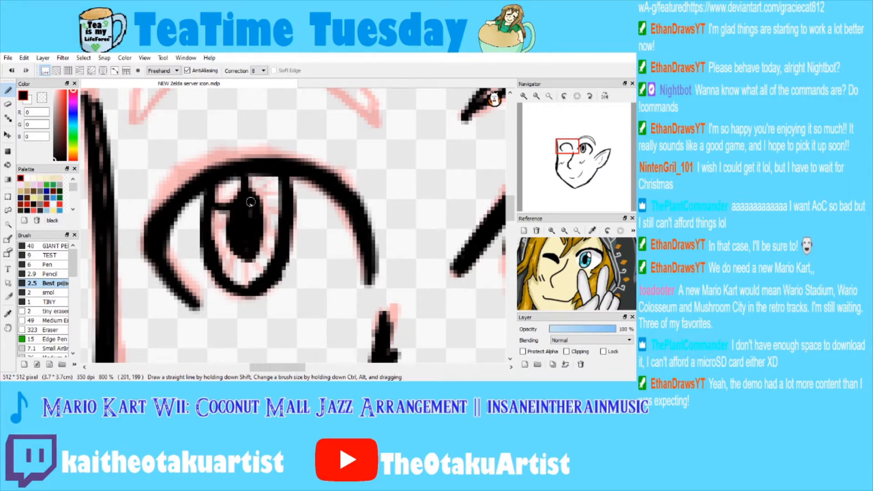
mouse_move(254, 211)
left_mouse_down()
mouse_move(236, 219)
mouse_move(240, 242)
mouse_move(242, 228)
mouse_move(228, 220)
mouse_move(237, 238)
mouse_move(229, 275)
mouse_move(244, 255)
mouse_move(271, 265)
mouse_move(258, 240)
mouse_move(282, 193)
mouse_move(258, 195)
left_mouse_up()
left_click(536, 96)
left_click(536, 95)
left_click(537, 95)
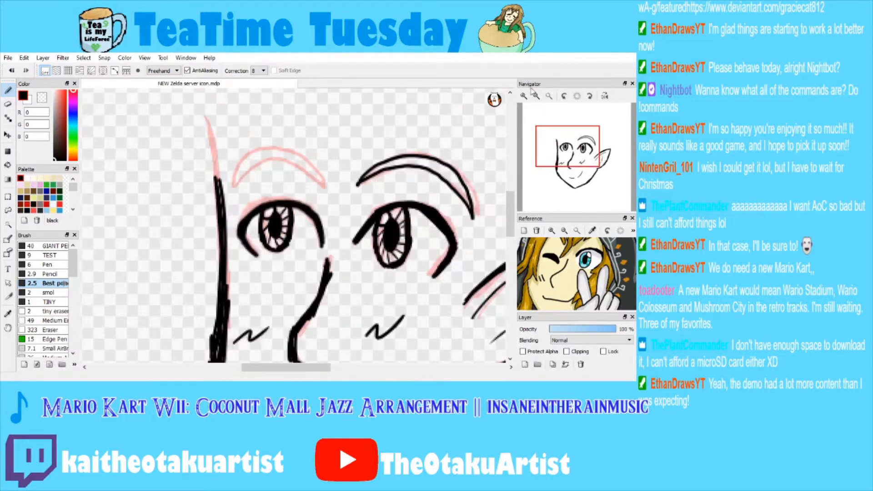
Touch up the farther eye's upper lid beside the top of the iris.
left_click(525, 96)
left_click(524, 96)
left_click(524, 96)
left_click(524, 96)
left_click_drag(196, 215, 176, 212)
left_click(537, 97)
left_click(538, 97)
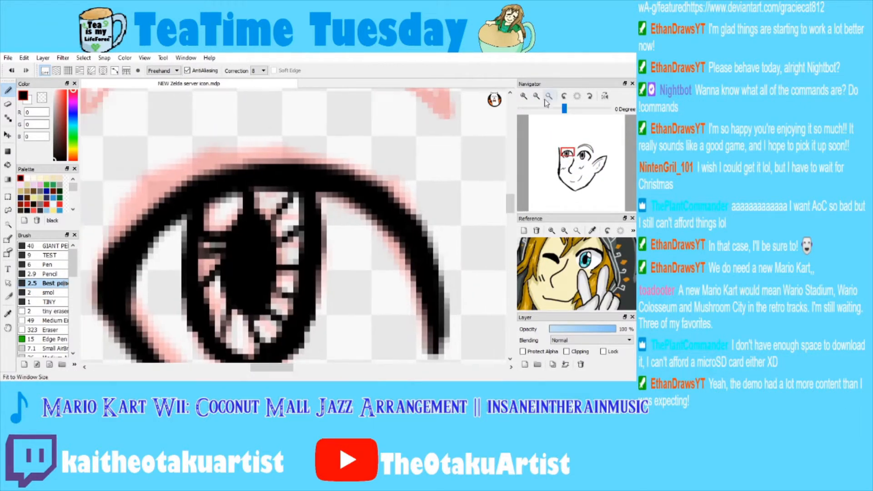
left_click(538, 97)
left_click(538, 96)
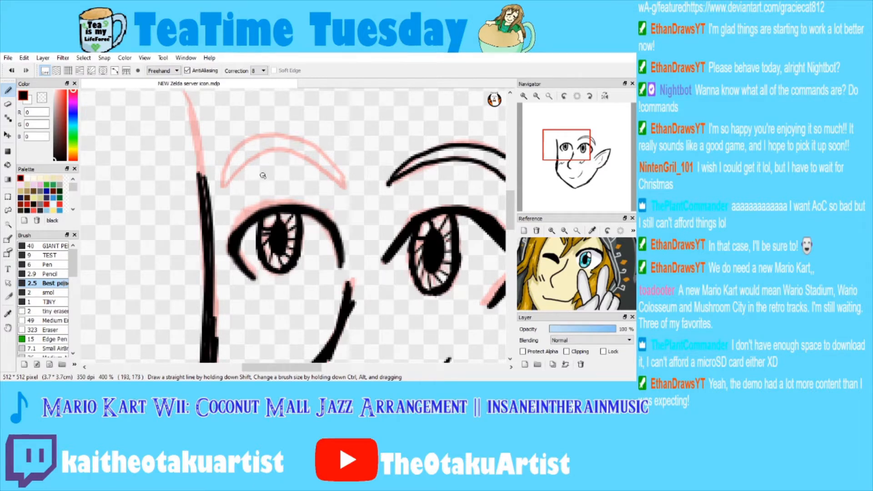
Ink the eyebrow above the farther eye as a crescent outline and trim its end near the nose with the eraser.
mouse_move(344, 180)
left_mouse_down()
mouse_move(301, 143)
mouse_move(272, 139)
mouse_move(227, 186)
left_mouse_up()
mouse_move(229, 184)
left_mouse_down()
mouse_move(256, 162)
mouse_move(294, 158)
mouse_move(338, 178)
left_mouse_up()
key("e")
mouse_move(358, 193)
left_mouse_down()
mouse_move(357, 176)
mouse_move(355, 185)
left_mouse_up()
Select the farther eyebrow, then rotate and move it slightly into place above the eye.
mouse_move(380, 156)
left_mouse_down()
mouse_move(358, 253)
mouse_move(352, 245)
left_mouse_up()
key("l")
mouse_move(216, 204)
left_mouse_down()
mouse_move(191, 255)
mouse_move(329, 288)
mouse_move(255, 203)
left_mouse_up()
key("ctrl+t")
left_click_drag(299, 248, 298, 255)
left_click_drag(401, 245, 402, 255)
mouse_move(305, 225)
left_mouse_down()
mouse_move(312, 258)
mouse_move(317, 223)
left_mouse_up()
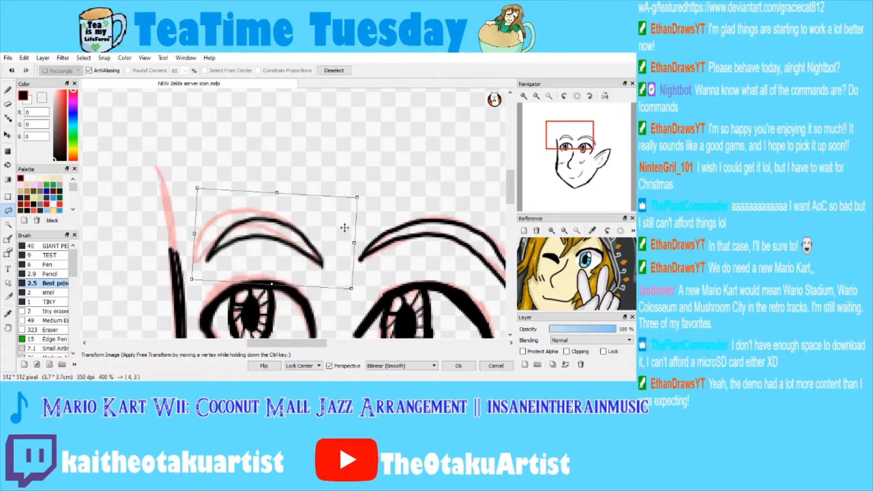
left_click(458, 365)
left_click(549, 96)
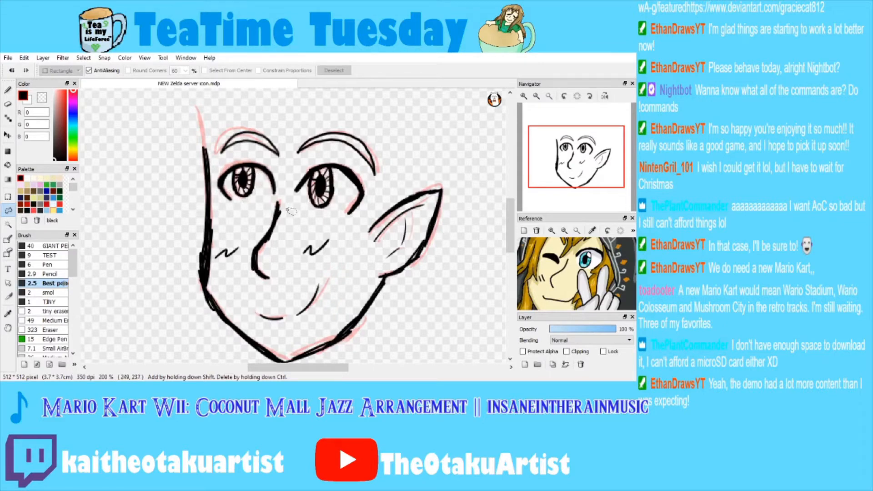
Delete Layer3, which holds the rough face sketch beneath the ink.
left_click_drag(577, 160, 579, 145)
key("b")
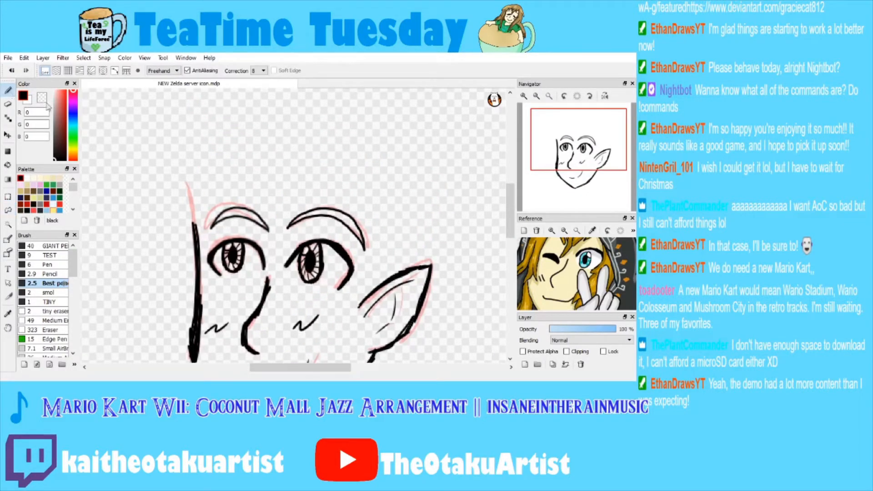
left_click_drag(545, 312, 546, 254)
left_click(567, 329)
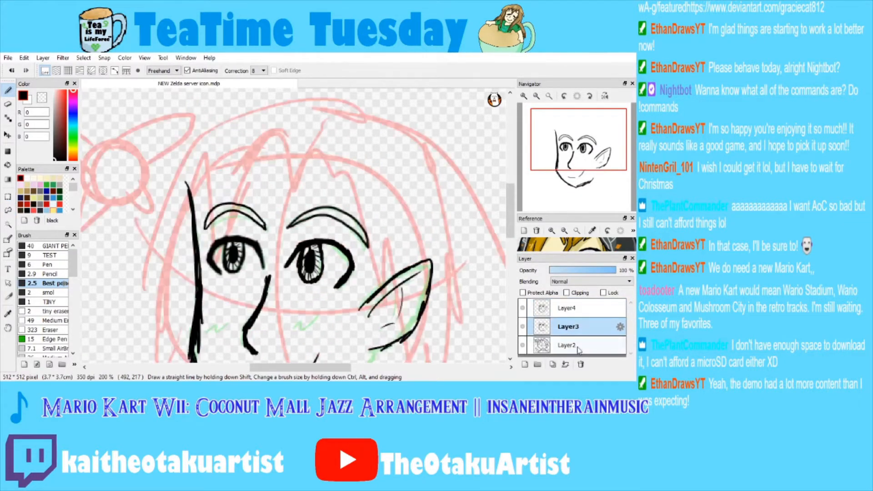
left_click(582, 365)
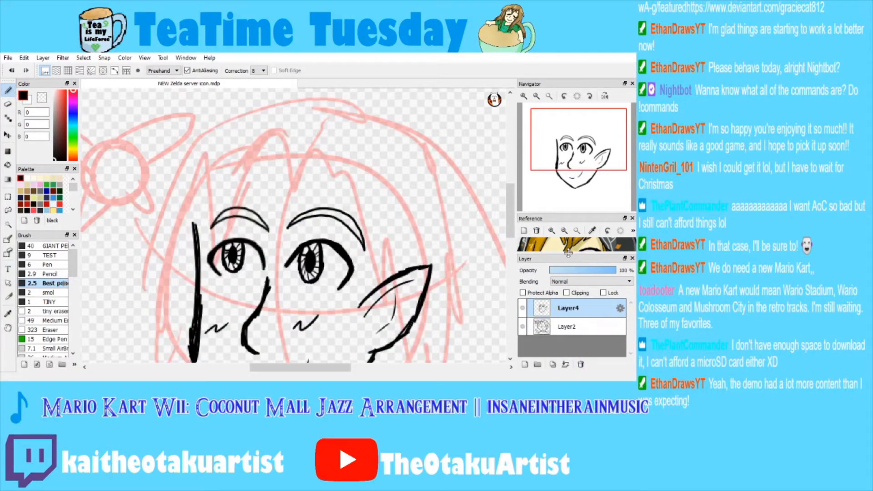
Load the full-body Link picture as a reference image and enlarge its view to the head and green cap.
left_click(525, 232)
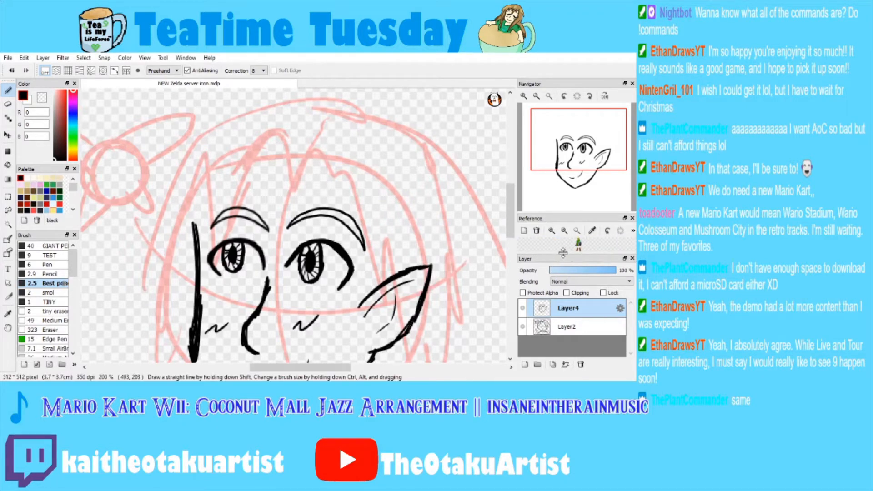
left_click_drag(565, 253, 565, 312)
left_click(577, 231)
left_click(552, 231)
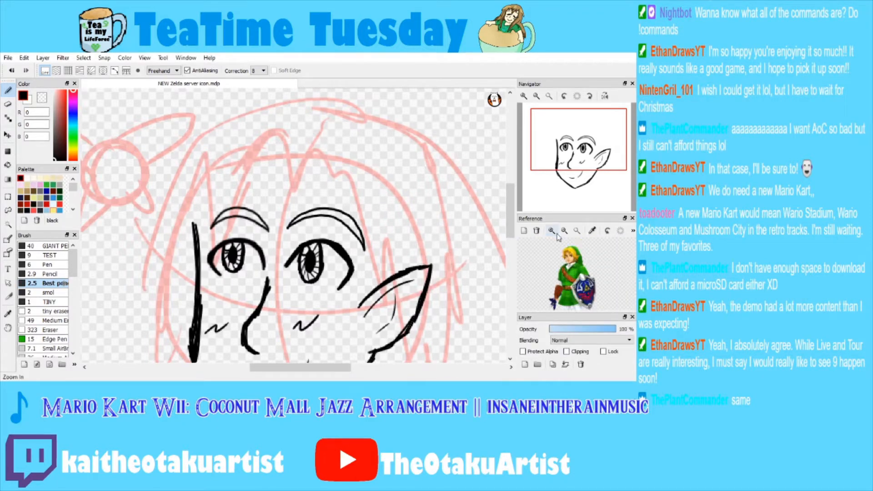
left_click(556, 233)
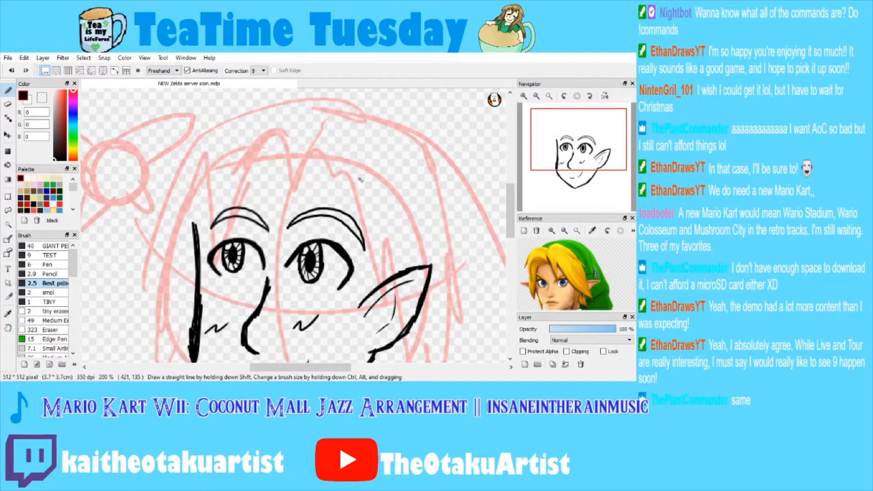
Try inking the hair outline from the parting over the crown and down the ear's side.
mouse_move(290, 180)
left_mouse_down()
mouse_move(318, 135)
mouse_move(337, 144)
left_mouse_up()
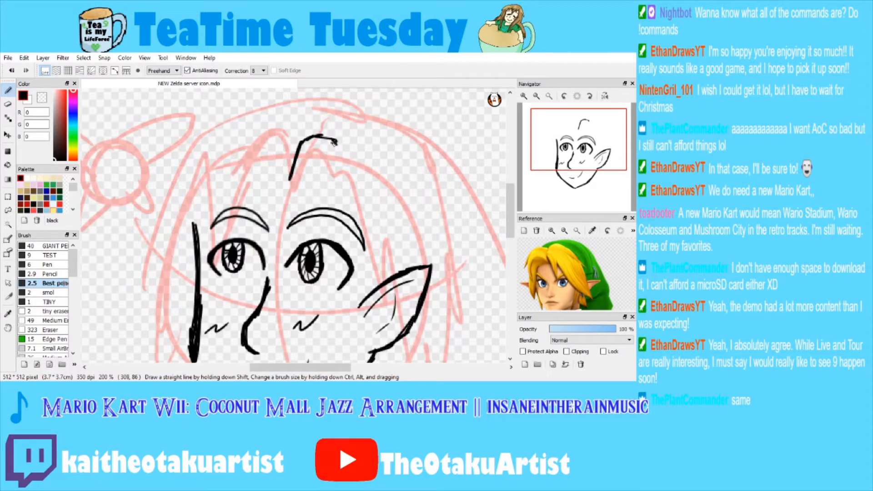
mouse_move(320, 138)
left_mouse_down()
mouse_move(376, 117)
mouse_move(365, 116)
mouse_move(410, 152)
mouse_move(398, 142)
mouse_move(428, 199)
left_mouse_up()
left_click_drag(404, 133, 464, 266)
left_click_drag(417, 204, 457, 251)
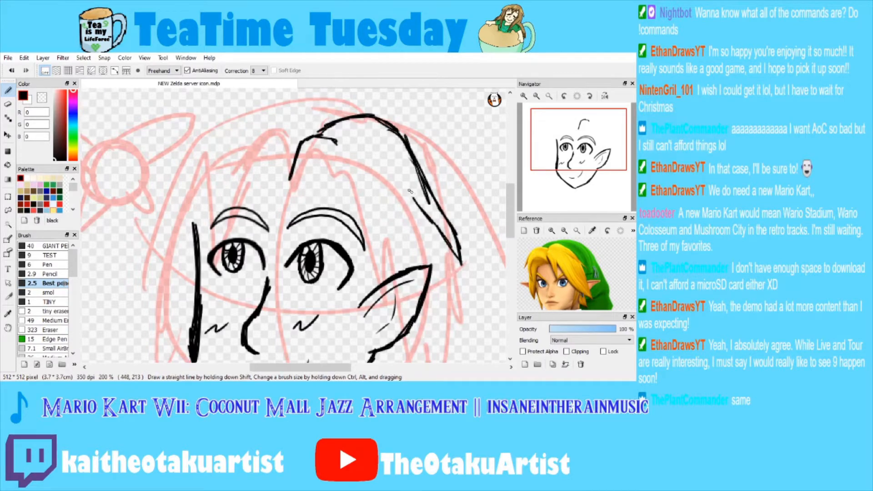
Try inking the inner side lock from the parting across the eyebrow and ear, plus the outer strand beside it.
mouse_move(318, 186)
left_mouse_down()
mouse_move(272, 197)
mouse_move(292, 214)
mouse_move(315, 273)
mouse_move(256, 197)
left_mouse_up()
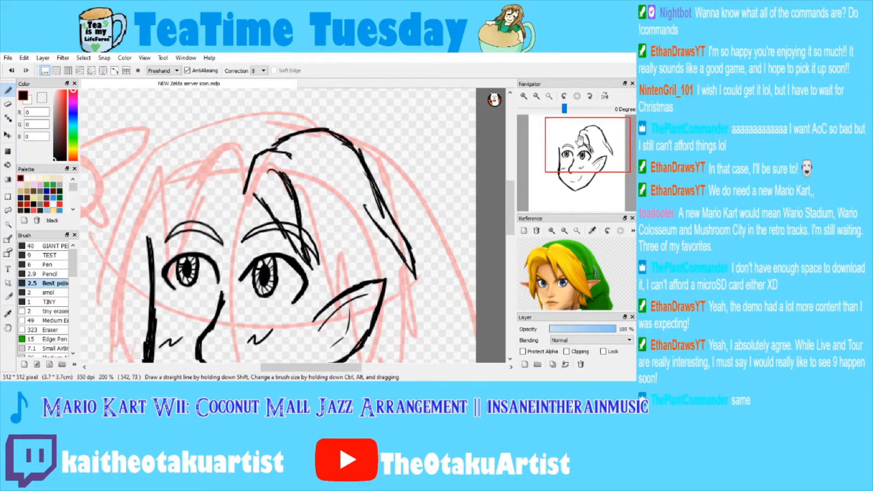
left_click(595, 146)
scroll(322, 188, "up", 1)
mouse_move(264, 230)
left_mouse_down()
mouse_move(294, 297)
mouse_move(289, 284)
mouse_move(362, 347)
left_mouse_up()
left_click_drag(326, 308, 339, 325)
left_click_drag(336, 235, 371, 304)
left_click_drag(340, 234, 360, 277)
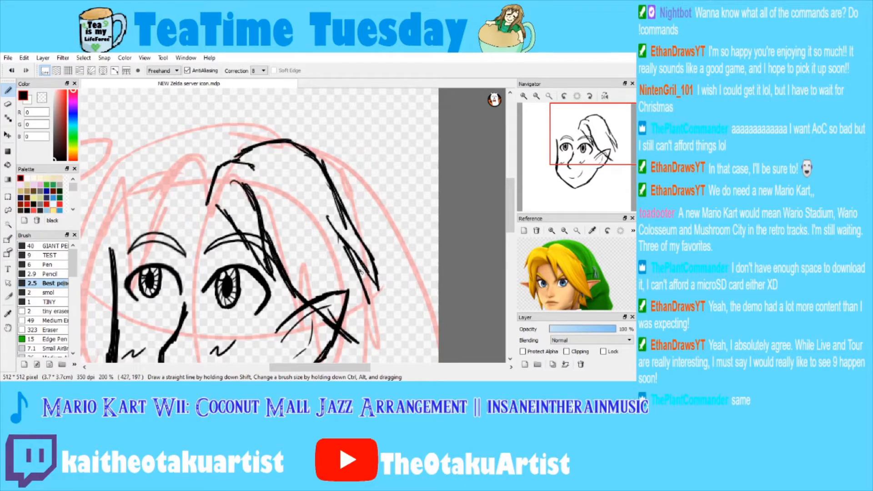
Undo the last outer strand and redraw it as a longer pointed lock behind the ear.
key("ctrl+z")
left_click_drag(349, 249, 376, 328)
left_click_drag(364, 287, 383, 341)
left_click_drag(518, 153, 520, 175)
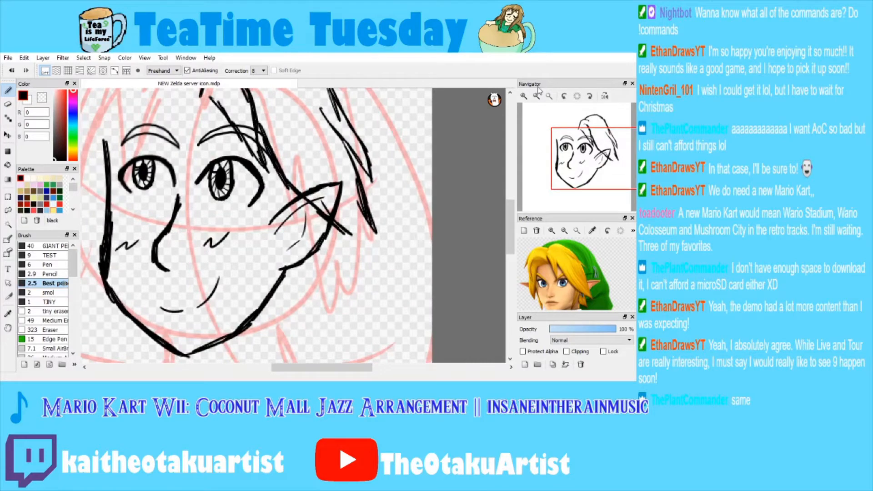
Undo all the hair strokes drawn over the sketch.
left_click(549, 96)
key("ctrl+z")
key("ctrl+z")
key("ctrl+z")
key("ctrl+z")
key("ctrl+z")
key("ctrl+z")
key("ctrl+z")
key("ctrl+z")
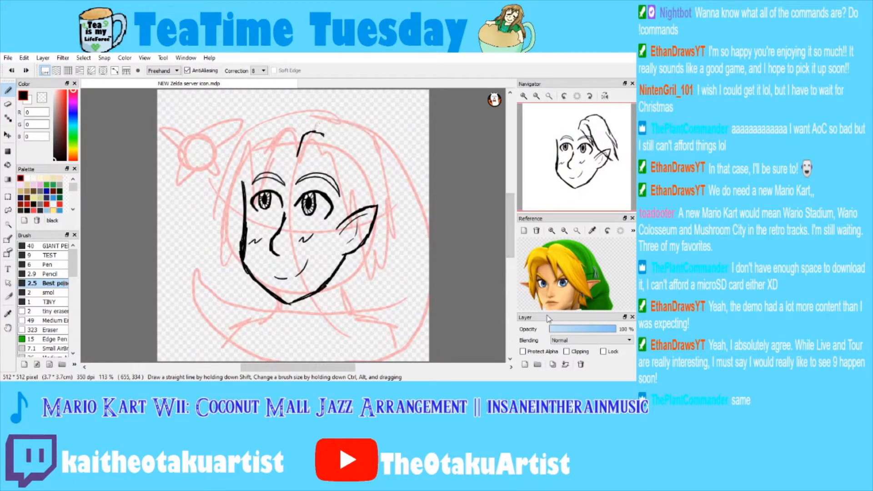
key("ctrl+z")
key("ctrl+z")
key("ctrl+z")
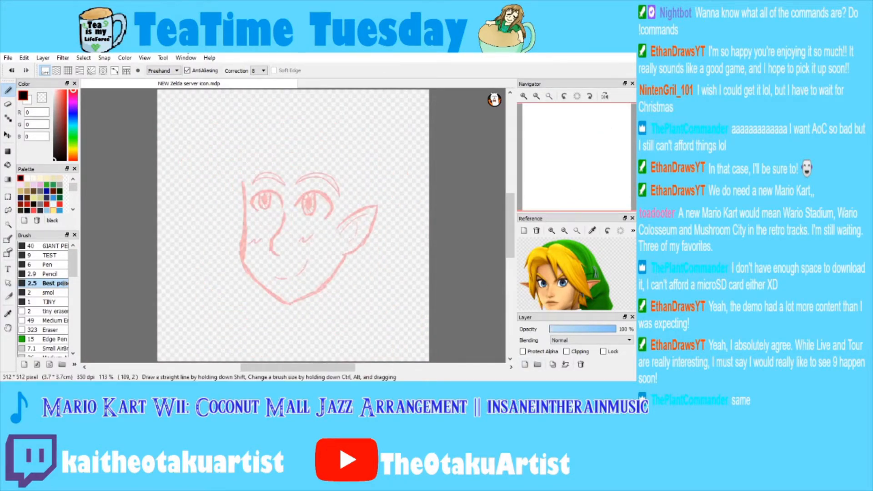
key("ctrl+z")
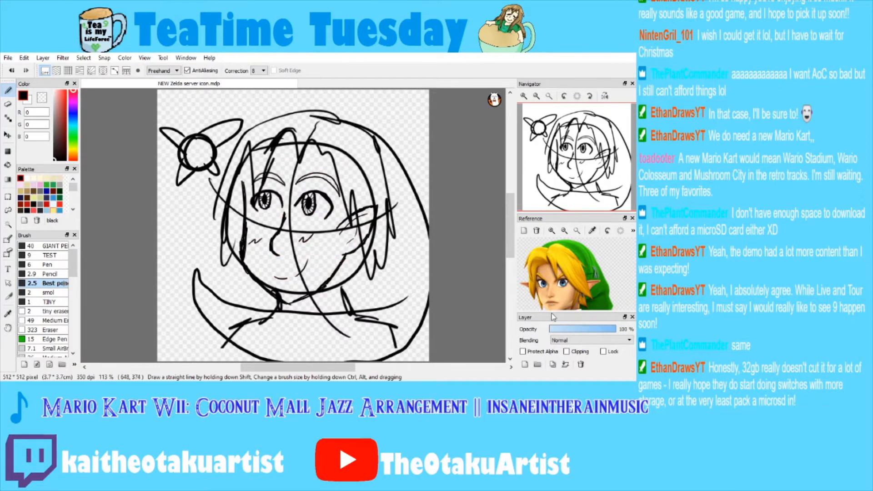
Toggle Layer2's visibility to check the inked face, then lower the sketch layer's opacity to 44%.
left_click_drag(554, 310, 554, 244)
left_click(523, 338)
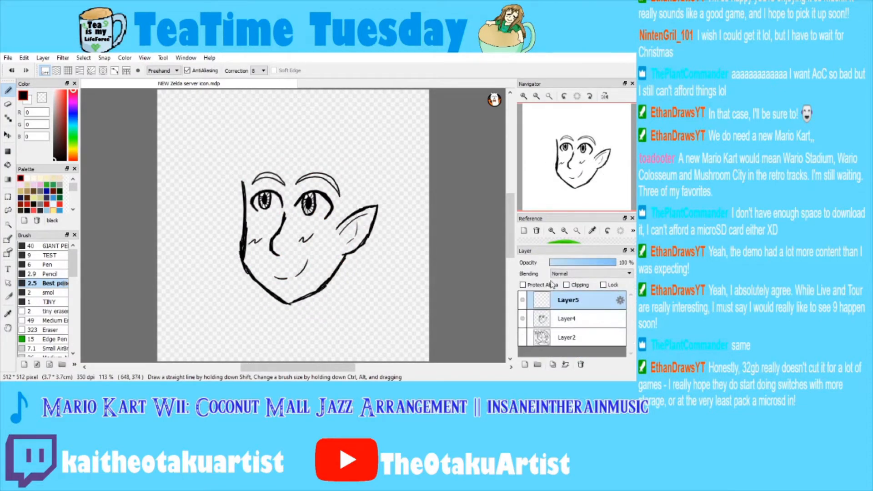
left_click(523, 338)
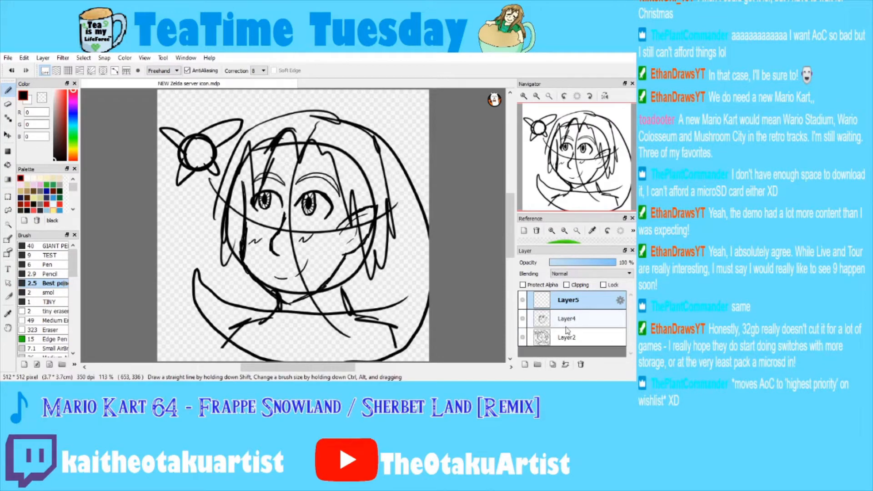
left_click(574, 338)
left_click(580, 264)
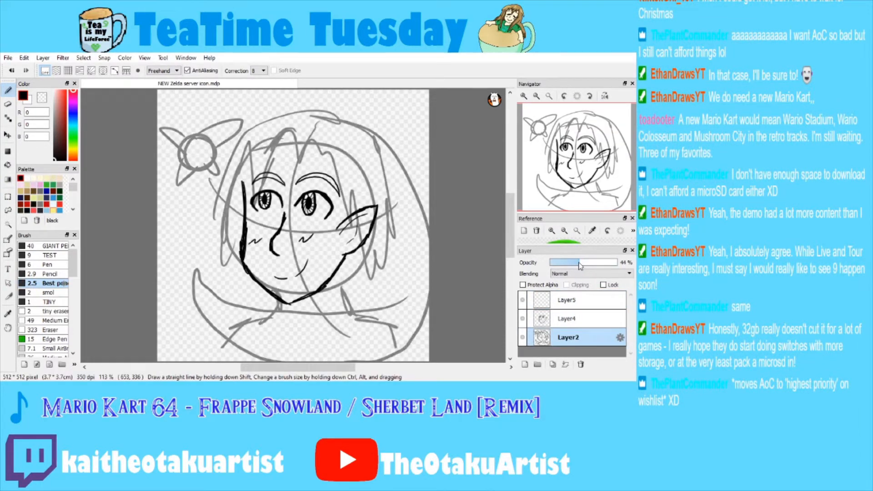
On Layer5, ink the hair outline from the parting over the crown and down toward the ear's side.
left_click(569, 300)
left_click(524, 96)
left_click(524, 96)
left_click(524, 96)
left_click_drag(576, 148, 588, 135)
left_click_drag(562, 251, 558, 349)
left_click_drag(564, 257, 563, 183)
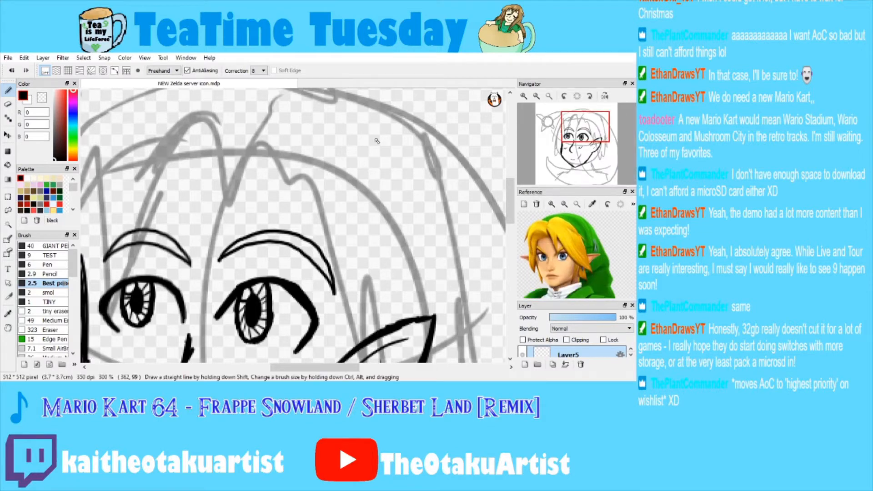
left_click(537, 96)
mouse_move(248, 200)
left_mouse_down()
mouse_move(270, 168)
mouse_move(292, 167)
mouse_move(291, 139)
mouse_move(403, 250)
left_mouse_up()
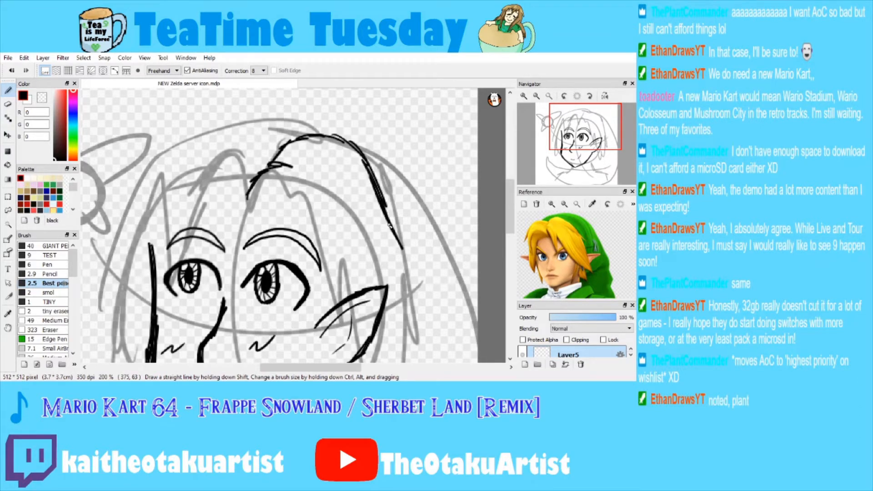
Ink the inner side lock across the ear and the outer hair edge down to pointed tips, undoing the last stroke.
mouse_move(257, 195)
left_mouse_down()
mouse_move(287, 259)
mouse_move(317, 283)
mouse_move(303, 204)
left_mouse_up()
mouse_move(310, 250)
left_mouse_down()
mouse_move(289, 209)
mouse_move(334, 316)
mouse_move(369, 347)
left_mouse_up()
mouse_move(351, 135)
left_mouse_down()
mouse_move(392, 209)
mouse_move(394, 222)
mouse_move(382, 204)
mouse_move(392, 300)
left_mouse_up()
mouse_move(387, 255)
left_mouse_down()
mouse_move(403, 342)
mouse_move(337, 206)
left_mouse_up()
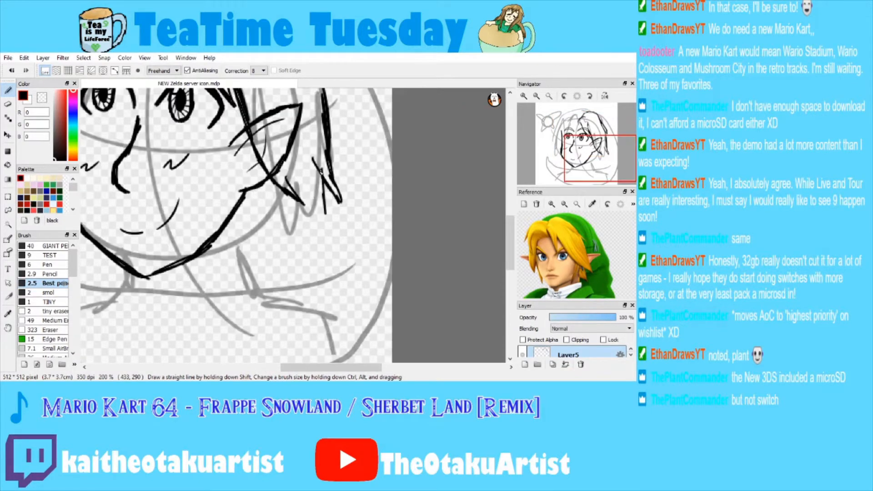
key("ctrl+z")
Ink the other half of the crown from the parting down the fairy's side, with strands along the temple.
left_click_drag(291, 197, 428, 379)
mouse_move(324, 158)
left_mouse_down()
mouse_move(313, 138)
mouse_move(286, 132)
mouse_move(228, 144)
mouse_move(190, 188)
mouse_move(174, 226)
left_mouse_up()
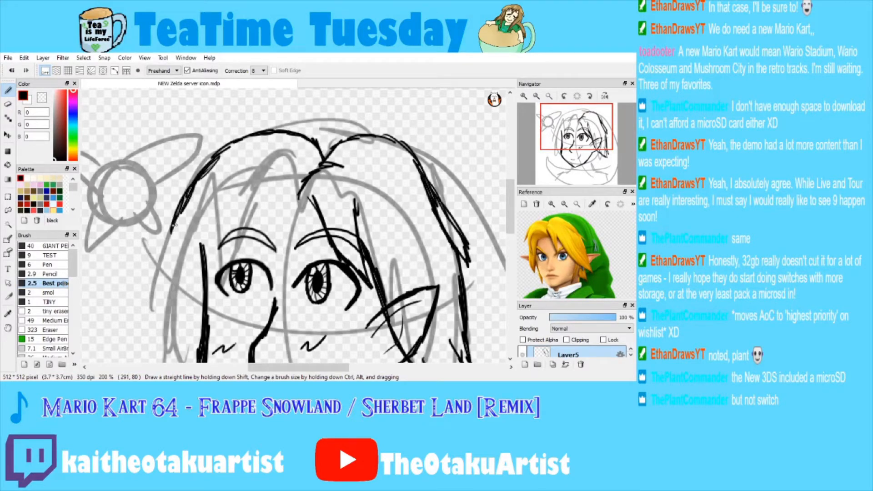
mouse_move(205, 198)
left_mouse_down()
mouse_move(219, 176)
mouse_move(201, 179)
mouse_move(190, 227)
mouse_move(200, 279)
left_mouse_up()
left_click_drag(191, 248, 204, 285)
left_click_drag(204, 215, 196, 263)
left_click_drag(243, 178, 202, 226)
left_click_drag(219, 191, 263, 184)
scroll(562, 254, "up", 2)
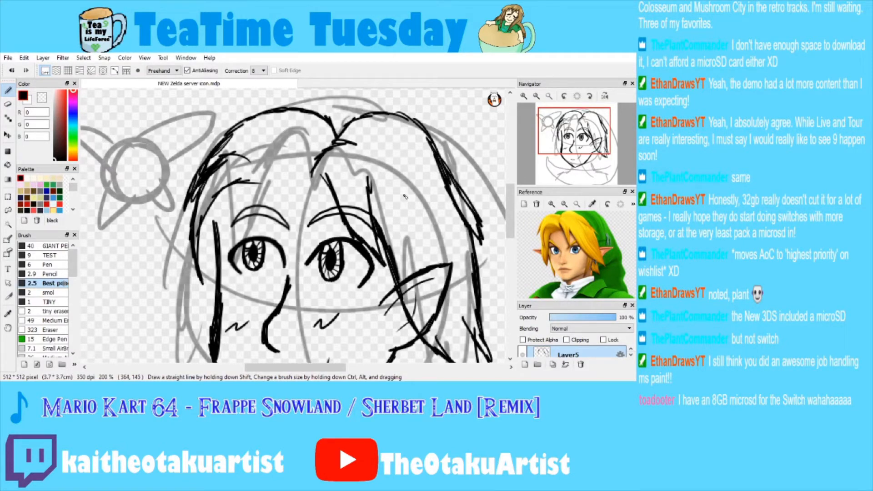
Try inking hair strands from the parting across the forehead on the fairy's side.
key("ctrl+z")
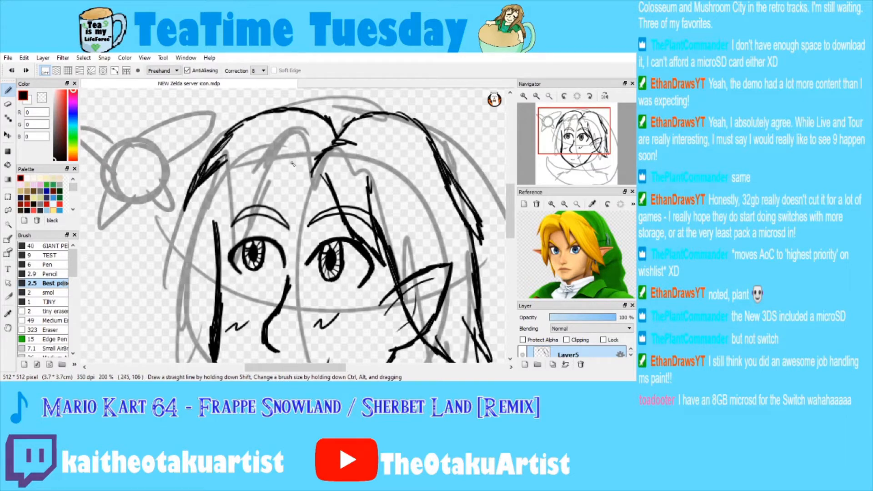
mouse_move(283, 156)
left_mouse_down()
mouse_move(238, 155)
mouse_move(208, 179)
mouse_move(190, 265)
mouse_move(217, 208)
left_mouse_up()
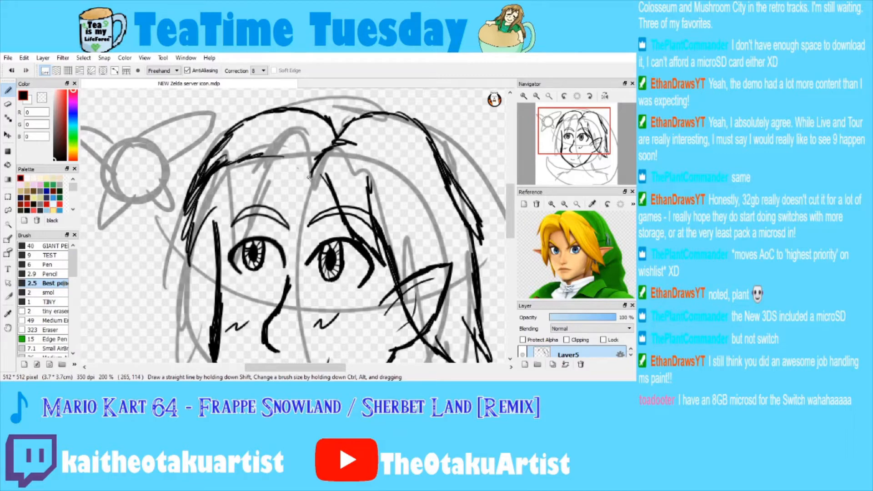
left_click_drag(310, 175, 236, 188)
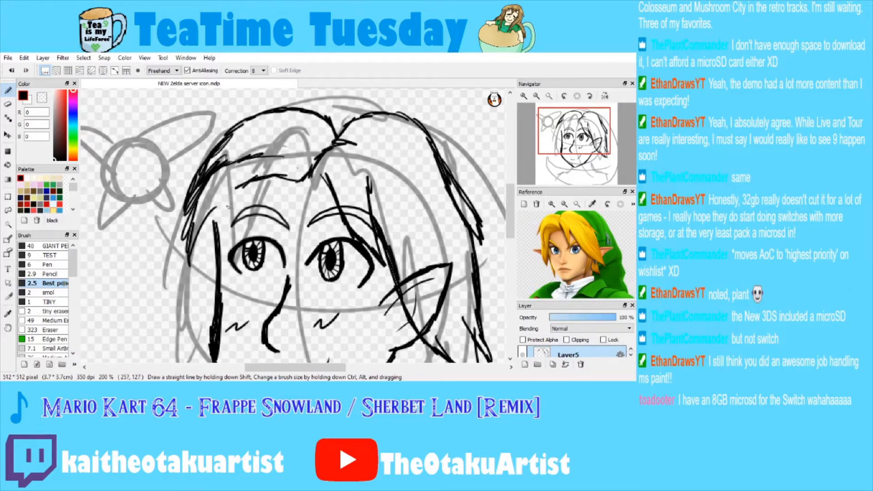
scroll(477, 156, "down", 3)
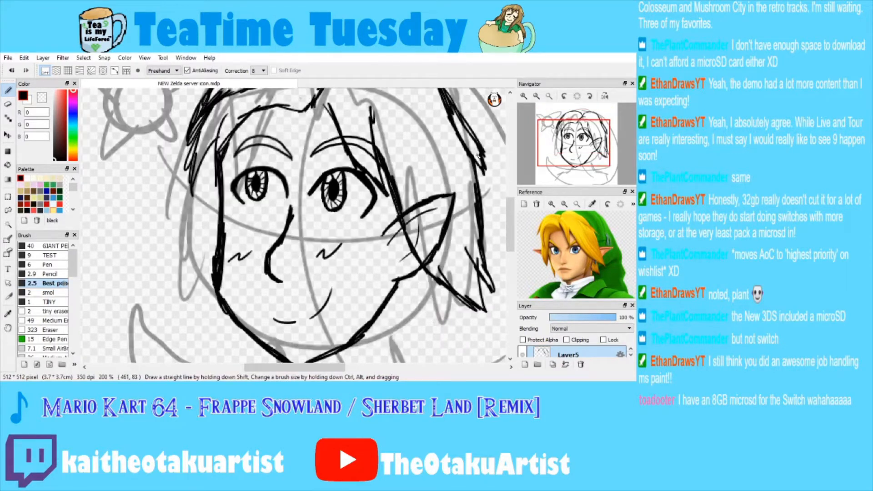
key("ctrl+z")
key("ctrl+0")
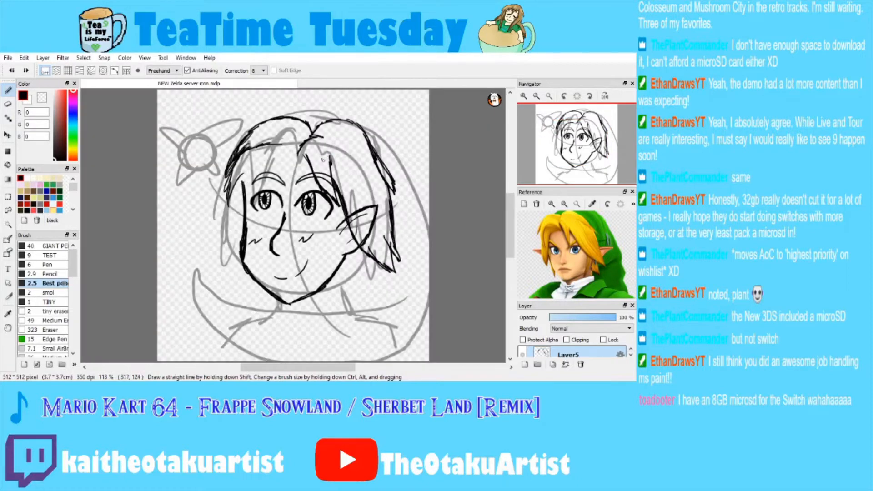
Undo the crown strokes on the fairy's side and shift the remaining Layer5 hair lines slightly toward the fairy.
key("ctrl+z")
key("ctrl+z")
key("ctrl+z")
left_click(26, 71)
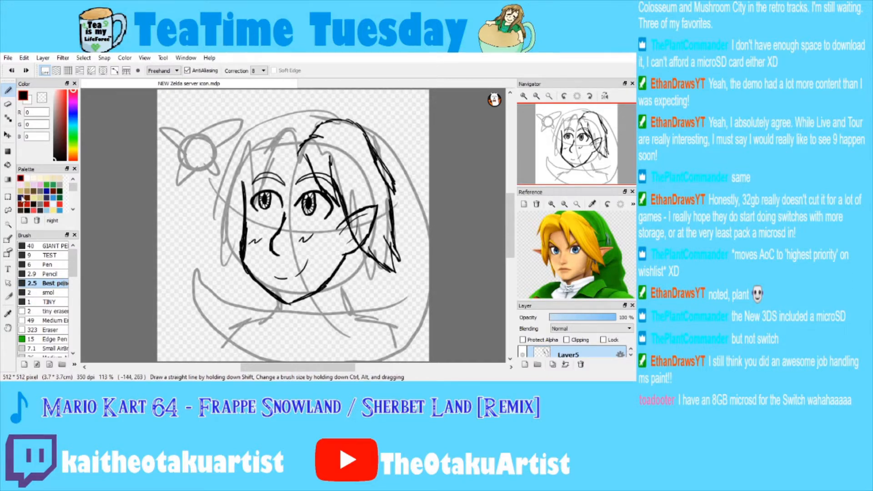
left_click_drag(313, 141, 299, 116)
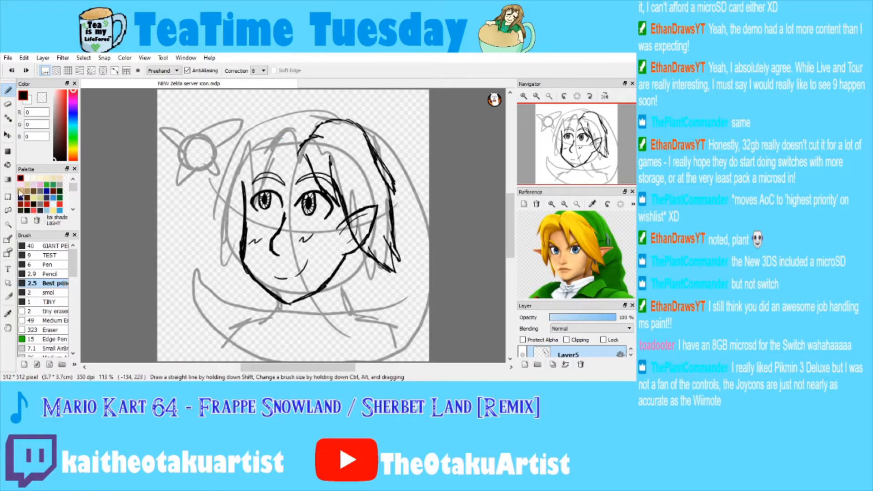
key("v")
left_click_drag(310, 154, 300, 154)
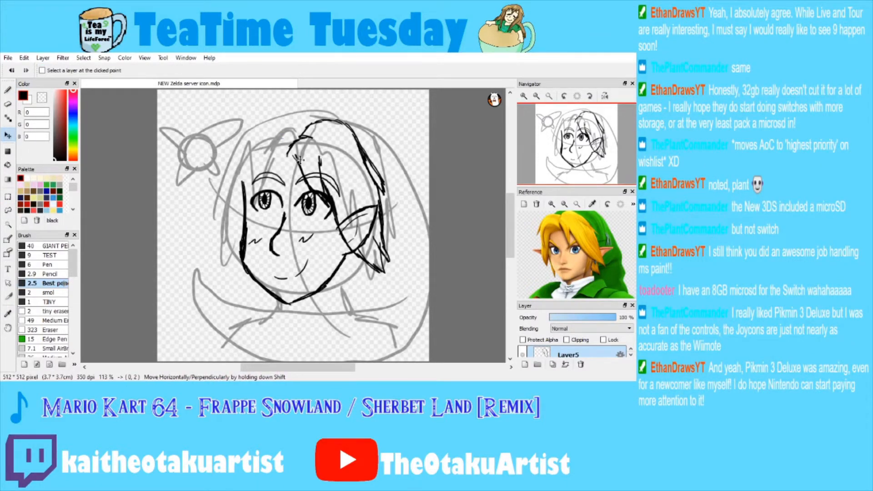
Ink the crown again from the parting down the fairy's side, with a fringe strand along the temple and cheek.
key("b")
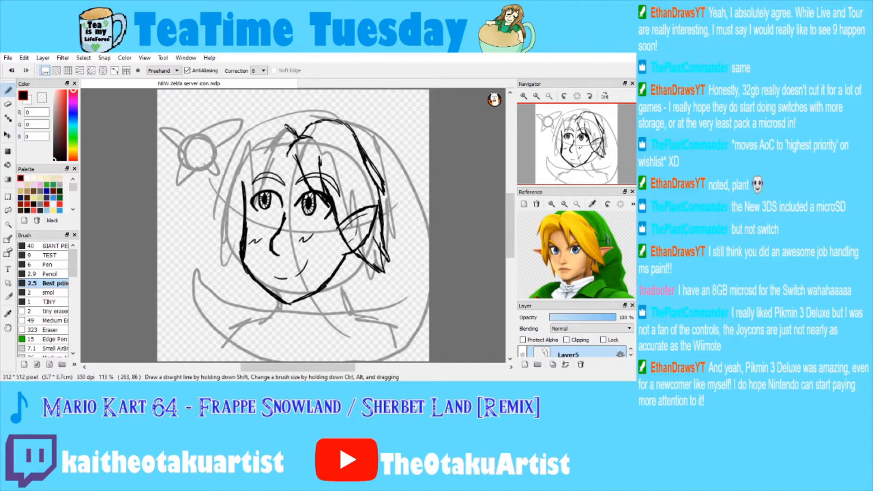
mouse_move(270, 123)
left_mouse_down()
mouse_move(257, 144)
mouse_move(248, 133)
mouse_move(230, 157)
left_mouse_up()
key("ctrl+z")
mouse_move(260, 130)
left_mouse_down()
mouse_move(237, 140)
mouse_move(216, 213)
mouse_move(231, 196)
left_mouse_up()
mouse_move(292, 145)
left_mouse_down()
mouse_move(283, 171)
mouse_move(249, 198)
left_mouse_up()
left_click_drag(255, 169, 242, 212)
left_click_drag(255, 184, 245, 252)
Ink the side locks on the fairy's side down past the cheek to pointed tips beside the jaw.
left_click_drag(232, 185, 231, 265)
key("ctrl+z")
left_click_drag(241, 213, 233, 262)
left_click_drag(241, 231, 240, 279)
left_click_drag(240, 270, 252, 307)
Ink short pointed locks along the jaw and beneath the ear on the opposite side of the face.
left_click_drag(336, 217, 328, 282)
mouse_move(337, 251)
left_mouse_down()
mouse_move(328, 294)
mouse_move(338, 300)
left_mouse_up()
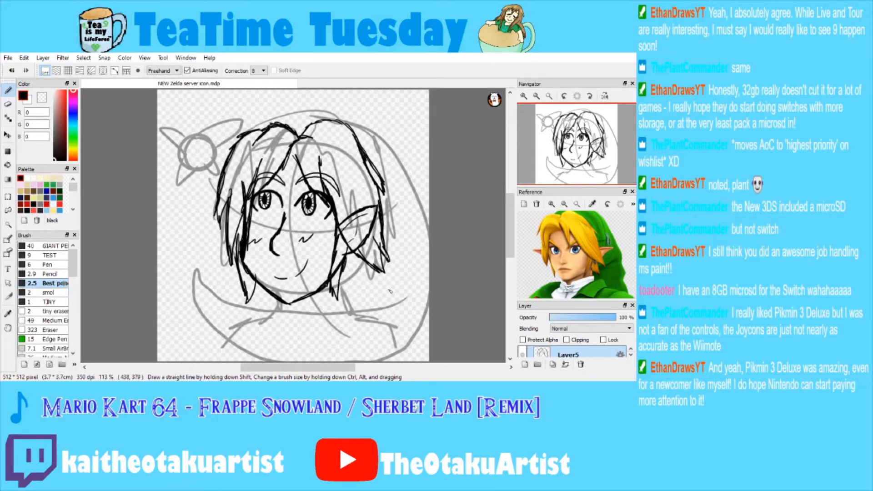
mouse_move(378, 204)
left_mouse_down()
mouse_move(401, 188)
mouse_move(386, 217)
left_mouse_up()
key("ctrl+z")
key("ctrl+z")
left_click_drag(353, 253, 355, 292)
left_click_drag(342, 286, 352, 279)
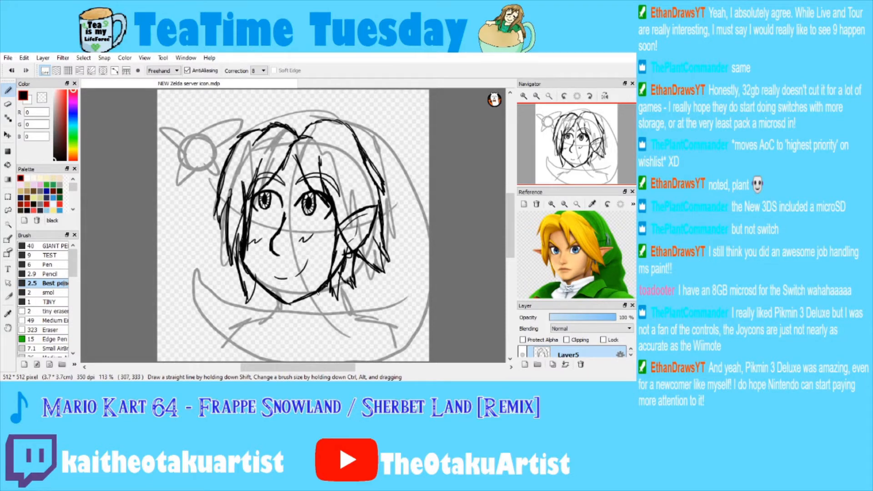
Erase the ear and the brow lines overlapped by the hair on Layer4.
left_click_drag(551, 298, 552, 237)
left_click(568, 310)
left_click(8, 104)
mouse_move(310, 180)
left_mouse_down()
mouse_move(350, 202)
mouse_move(360, 225)
mouse_move(355, 249)
mouse_move(350, 193)
mouse_move(374, 210)
left_mouse_up()
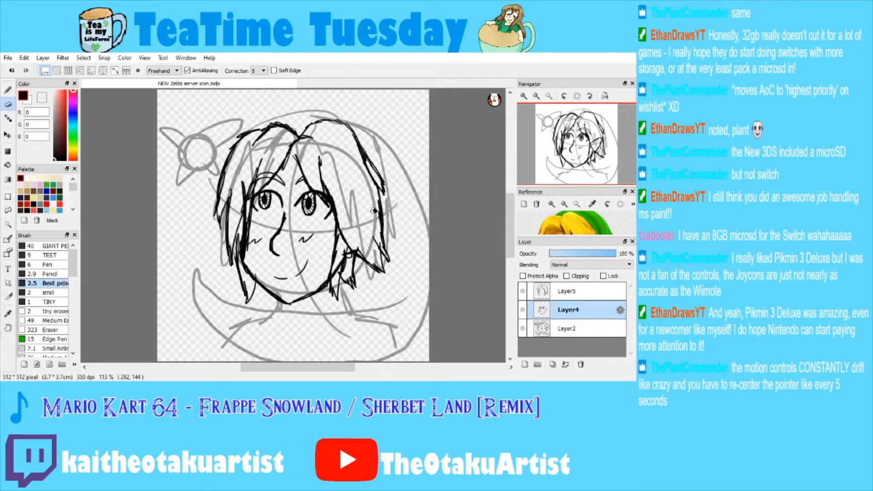
Lasso the ear-side half of the hair on Layer5, transform it to fit the head better, and clear the selection.
key("b")
left_click(569, 298)
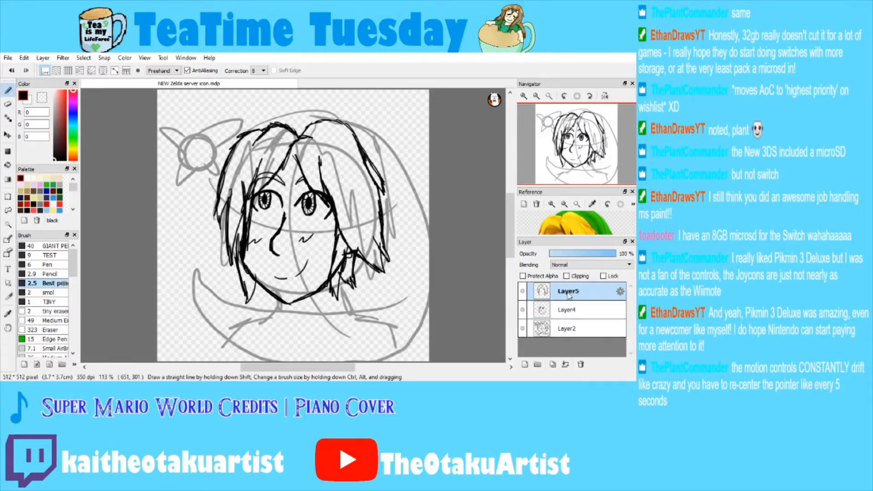
left_click(7, 196)
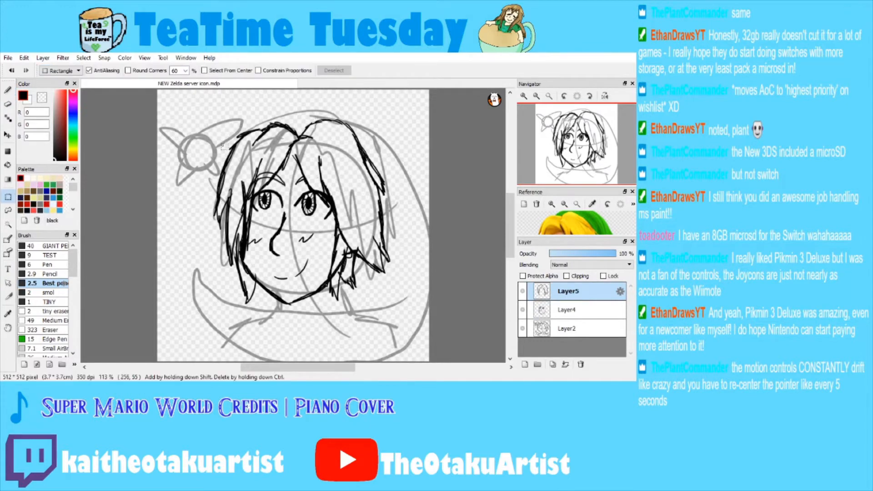
key("l")
mouse_move(318, 116)
left_mouse_down()
mouse_move(314, 138)
mouse_move(340, 153)
mouse_move(373, 244)
mouse_move(398, 266)
mouse_move(408, 146)
mouse_move(374, 148)
left_mouse_up()
key("ctrl+t")
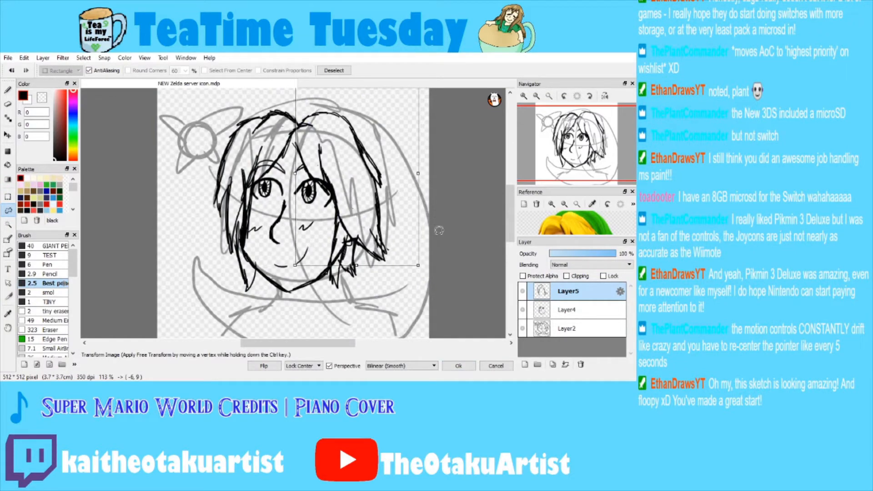
left_click(459, 365)
left_click(334, 70)
On Layer4, ink the neck line under the jaw on the fairy's side, curving outward at its base.
key("b")
left_click(564, 310)
key("alt+Tab")
left_click(251, 377)
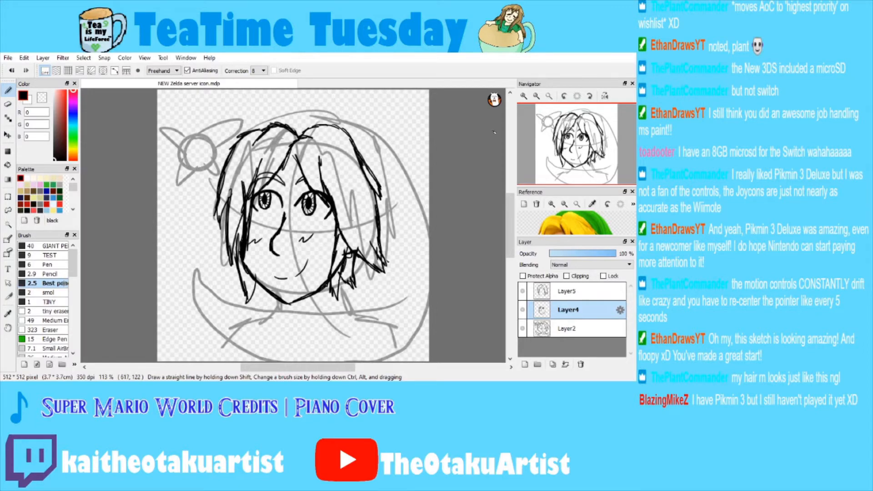
scroll(354, 212, "up", 3)
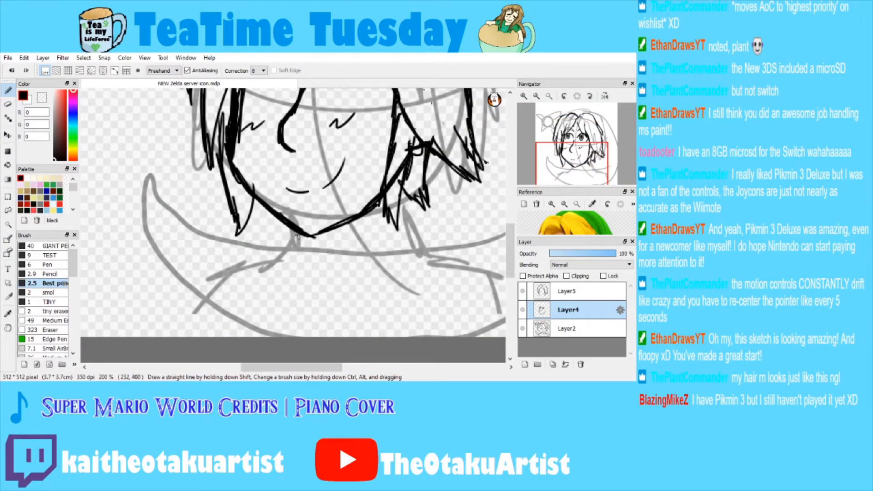
mouse_move(282, 231)
left_mouse_down()
mouse_move(288, 252)
mouse_move(274, 278)
mouse_move(280, 263)
left_mouse_up()
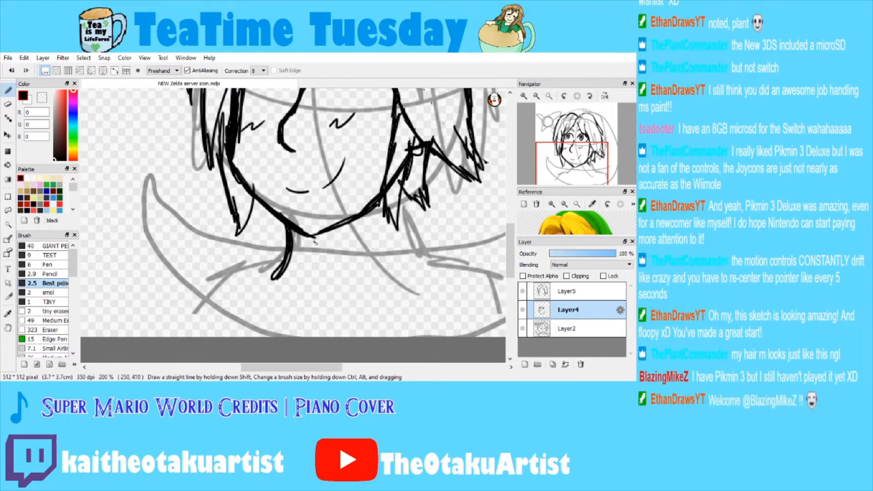
key("ctrl+z")
mouse_move(286, 227)
left_mouse_down()
mouse_move(291, 252)
mouse_move(264, 286)
left_mouse_up()
Ink the opposite neck line from under the side locks down to the shoulder, redoing strokes that miss.
left_click_drag(403, 186, 397, 246)
mouse_move(405, 193)
left_mouse_down()
mouse_move(400, 253)
mouse_move(414, 284)
mouse_move(425, 275)
left_mouse_up()
key("ctrl+z")
mouse_move(400, 191)
left_mouse_down()
mouse_move(415, 269)
mouse_move(396, 245)
left_mouse_up()
key("ctrl+z")
left_click_drag(395, 210, 404, 266)
mouse_move(396, 234)
left_mouse_down()
mouse_move(407, 271)
mouse_move(419, 276)
left_mouse_up()
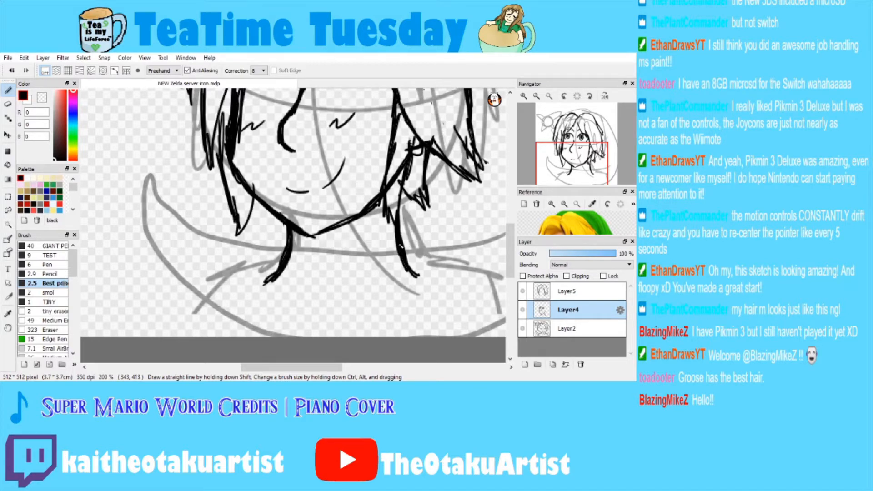
Ink the shoulder line outward from the neck base on the side away from the fairy.
left_click_drag(573, 164, 598, 170)
left_click(536, 96)
left_click_drag(270, 233, 341, 257)
left_click_drag(545, 170, 523, 159)
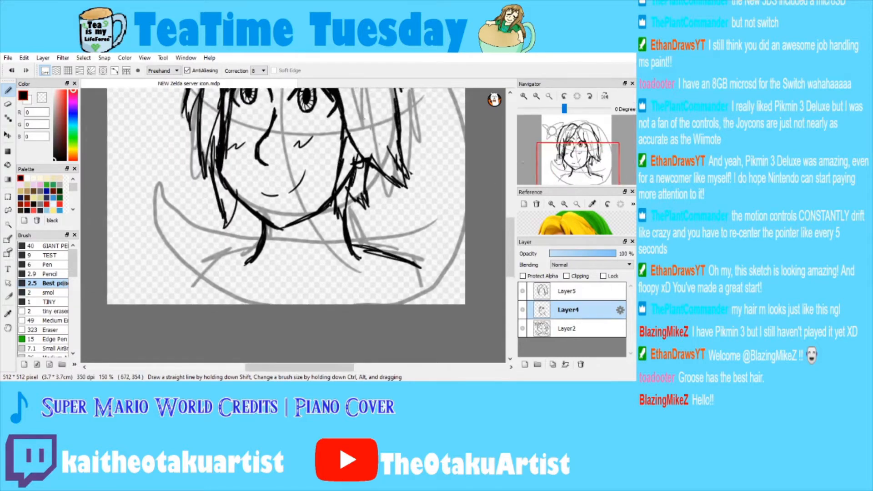
Try inking the fairy-side shoulder and the opposite arm's edge, then undo both.
mouse_move(249, 249)
left_mouse_down()
mouse_move(208, 247)
mouse_move(180, 271)
left_mouse_up()
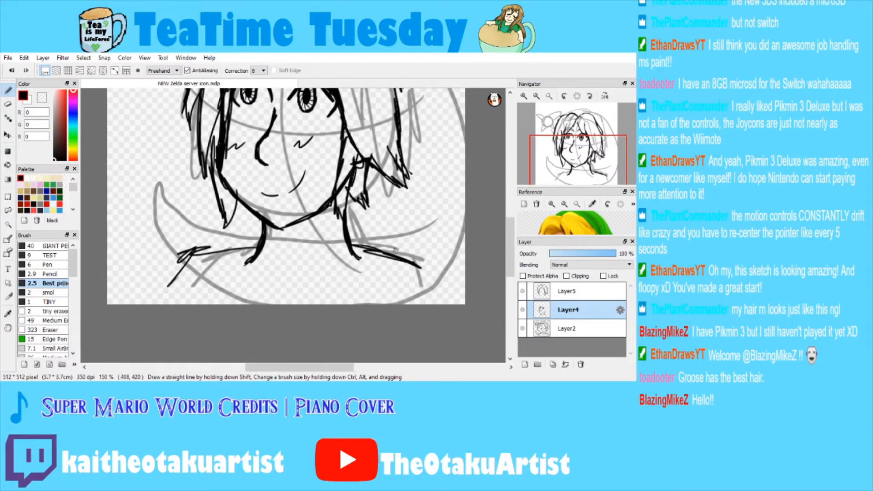
left_click_drag(420, 267, 406, 305)
left_click(549, 97)
key("ctrl+z")
key("ctrl+z")
Add a new layer above Layer5 and ink the cap's outer curve over the crown and down beside the hair.
left_click(558, 292)
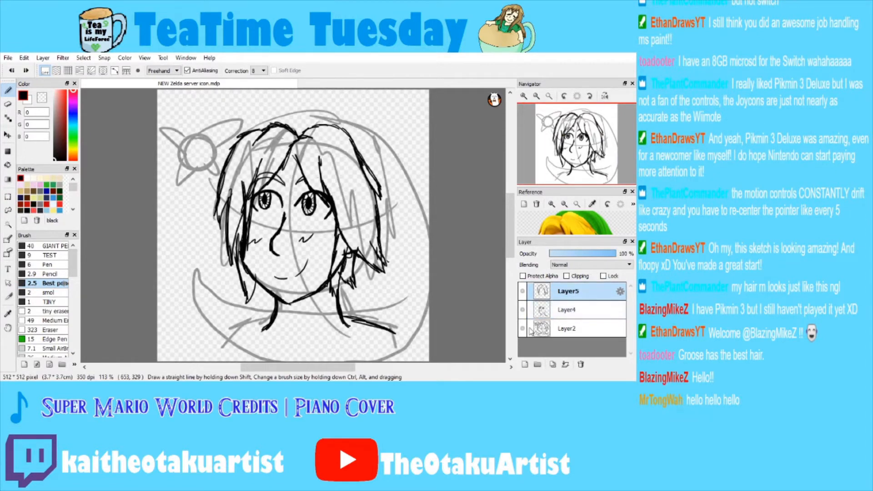
left_click(525, 364)
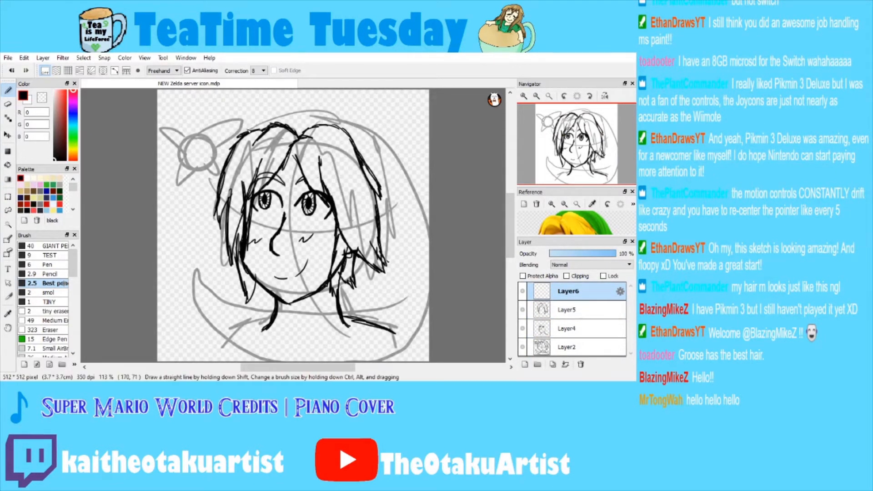
mouse_move(264, 119)
left_mouse_down()
mouse_move(316, 121)
mouse_move(294, 119)
mouse_move(384, 207)
left_mouse_up()
mouse_move(269, 122)
left_mouse_down()
mouse_move(311, 110)
mouse_move(416, 232)
left_mouse_up()
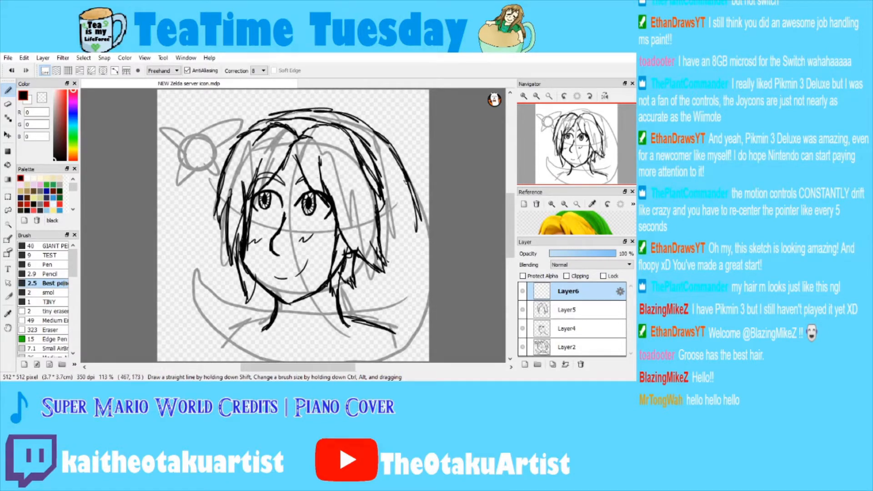
Try inking the cap's edge down around the shoulders to its tail, undoing the tail-end strokes.
mouse_move(408, 322)
left_mouse_down()
mouse_move(356, 360)
mouse_move(279, 357)
mouse_move(197, 269)
mouse_move(233, 266)
mouse_move(247, 308)
left_mouse_up()
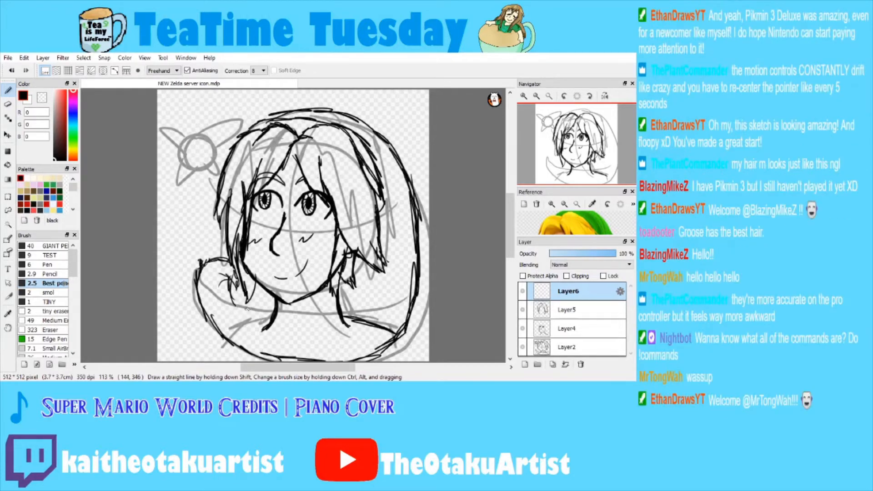
key("ctrl+z")
key("e")
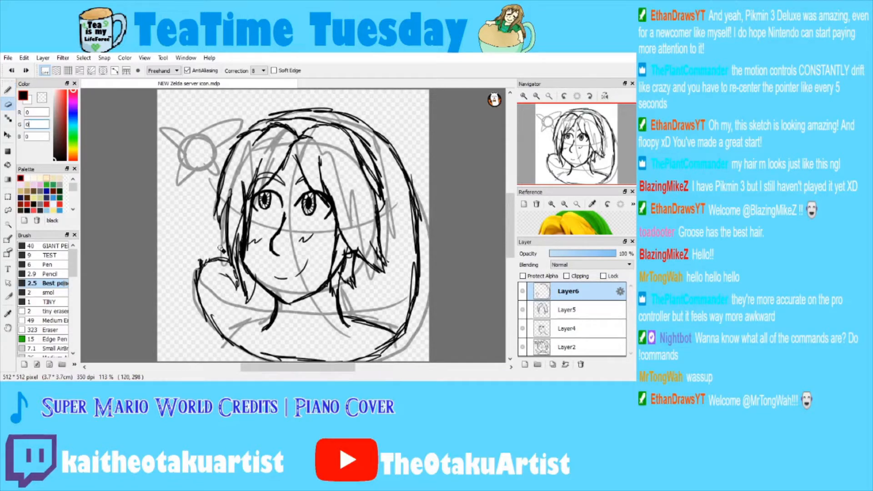
key("ctrl+z")
key("ctrl+z")
key("b")
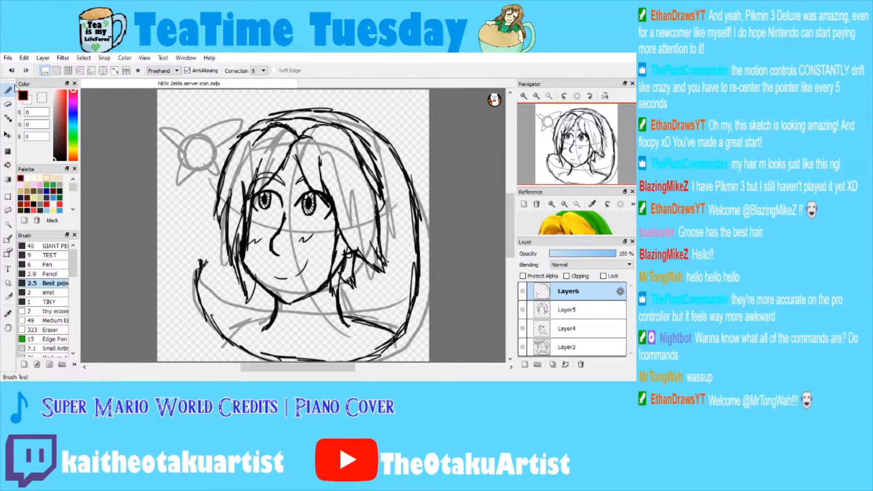
Try inking the cap tail's upper edge toward the chin, then undo back to the curve over the crown.
mouse_move(203, 267)
left_mouse_down()
mouse_move(214, 250)
mouse_move(238, 297)
mouse_move(253, 302)
left_mouse_up()
key("ctrl+z")
mouse_move(199, 276)
left_mouse_down()
mouse_move(222, 256)
mouse_move(233, 271)
mouse_move(227, 281)
mouse_move(232, 269)
mouse_move(284, 312)
mouse_move(296, 313)
mouse_move(319, 306)
left_mouse_up()
key("ctrl+z")
key("ctrl+z")
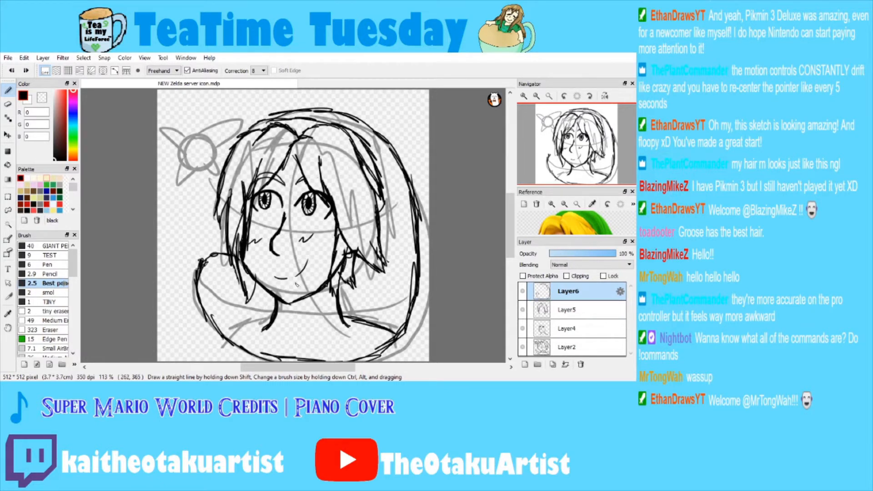
key("ctrl+z")
left_click_drag(208, 260, 238, 290)
key("ctrl+z")
key("ctrl+z")
key("ctrl+z")
key("ctrl+z")
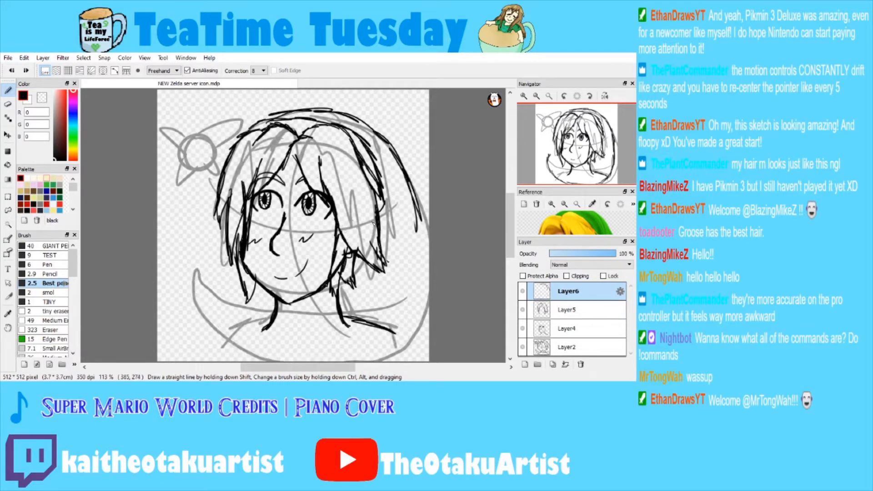
Ink the cap's outer edge down beside the hair and around beneath the shoulder, redoing the first attempts.
mouse_move(417, 202)
left_mouse_down()
mouse_move(420, 296)
mouse_move(412, 326)
mouse_move(379, 355)
left_mouse_up()
key("ctrl+z")
mouse_move(412, 196)
left_mouse_down()
mouse_move(421, 298)
mouse_move(375, 358)
mouse_move(285, 361)
mouse_move(214, 333)
left_mouse_up()
key("ctrl+z")
key("ctrl+z")
left_click_drag(420, 213, 415, 282)
mouse_move(417, 249)
left_mouse_down()
mouse_move(389, 335)
mouse_move(358, 357)
mouse_move(309, 352)
left_mouse_up()
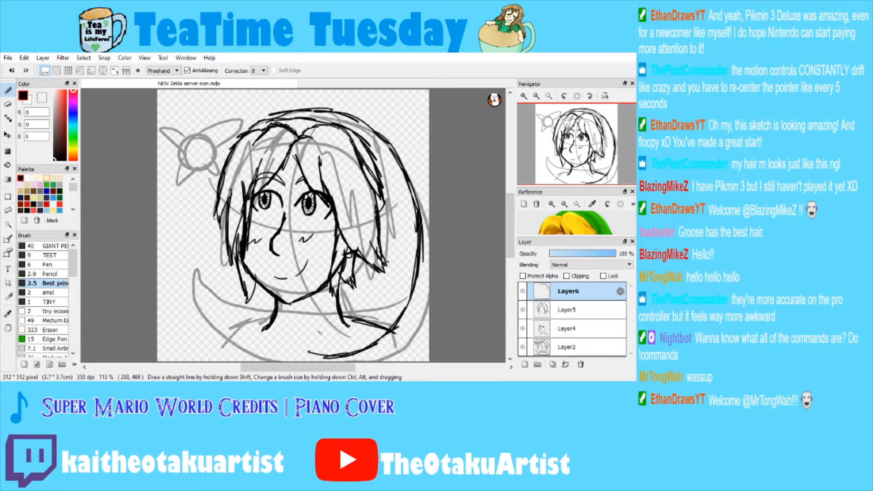
Try inking the cap's tail along the lower sketch curve and back under the chin, then undo those strokes.
mouse_move(288, 352)
left_mouse_down()
mouse_move(311, 357)
mouse_move(220, 324)
mouse_move(201, 270)
mouse_move(251, 301)
mouse_move(315, 307)
mouse_move(359, 289)
mouse_move(353, 292)
left_mouse_up()
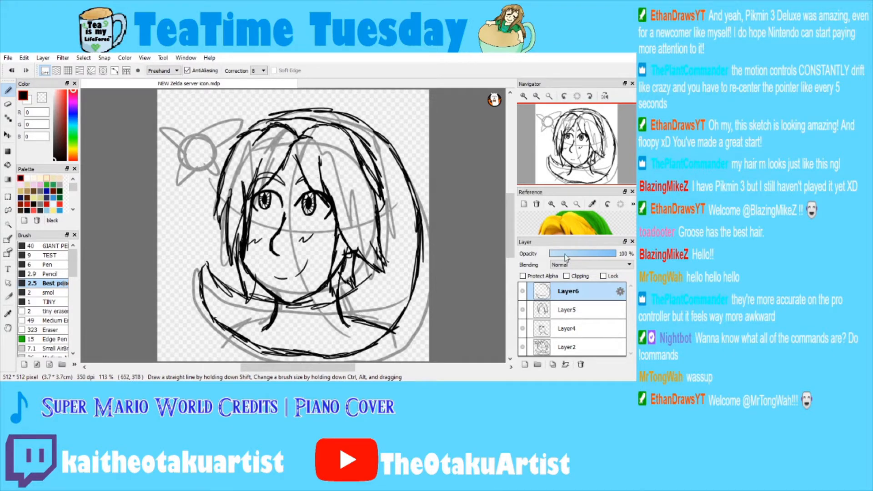
left_click(579, 175)
key("ctrl+z")
key("ctrl+z")
key("ctrl+z")
key("ctrl+z")
key("ctrl+z")
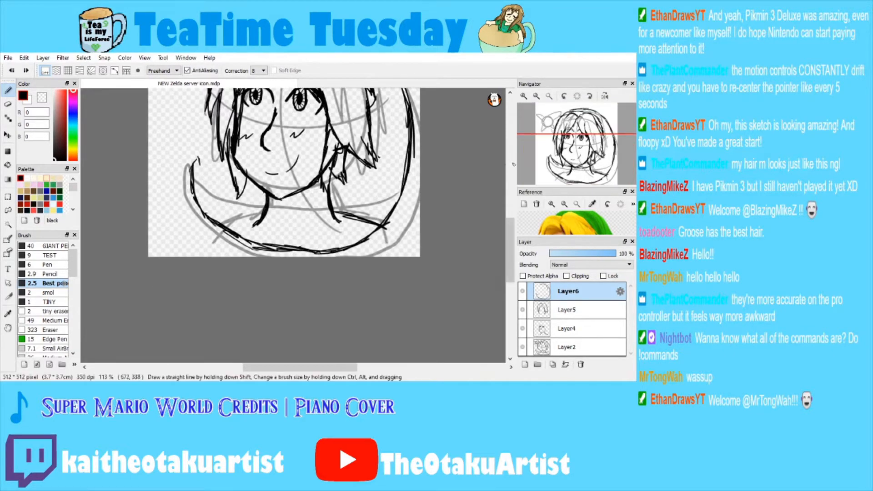
left_click_drag(577, 139, 581, 142)
key("ctrl+z")
key("ctrl+z")
key("ctrl+z")
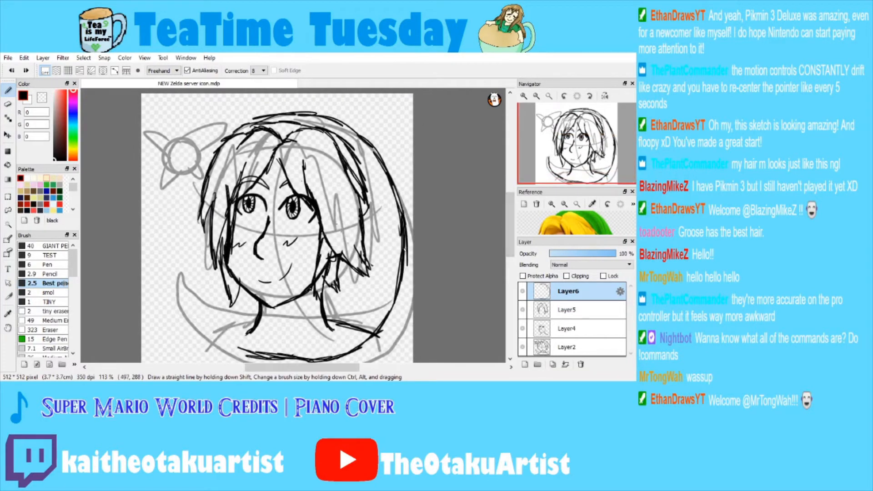
Ink the cap tail's outer edge along the bottom and up to its rounded end on the fairy's side.
left_click_drag(394, 299, 334, 362)
left_click(598, 158)
mouse_move(160, 315)
left_mouse_down()
mouse_move(133, 293)
mouse_move(126, 264)
left_mouse_up()
key("ctrl+z")
mouse_move(256, 307)
left_mouse_down()
mouse_move(190, 305)
mouse_move(163, 295)
mouse_move(129, 260)
mouse_move(127, 233)
mouse_move(142, 209)
left_mouse_up()
left_click_drag(139, 215, 163, 251)
key("ctrl+z")
key("ctrl+z")
Try several strokes for the cap tail's inner edge beneath the chin and undo them.
mouse_move(186, 313)
left_mouse_down()
mouse_move(132, 286)
mouse_move(117, 240)
mouse_move(129, 215)
mouse_move(150, 210)
mouse_move(140, 246)
mouse_move(152, 254)
mouse_move(207, 268)
mouse_move(258, 263)
left_mouse_up()
key("ctrl+z")
key("ctrl+z")
left_click_drag(139, 227, 198, 258)
left_click_drag(159, 246, 232, 256)
left_click_drag(186, 260, 243, 260)
key("ctrl+z")
key("ctrl+z")
key("ctrl+z")
key("ctrl+z")
Ink the cap tail's inner edge from its rounded end across the neck under the chin.
mouse_move(145, 233)
left_mouse_down()
mouse_move(232, 262)
mouse_move(258, 254)
mouse_move(252, 248)
mouse_move(273, 235)
left_mouse_up()
left_click_drag(582, 144, 581, 152)
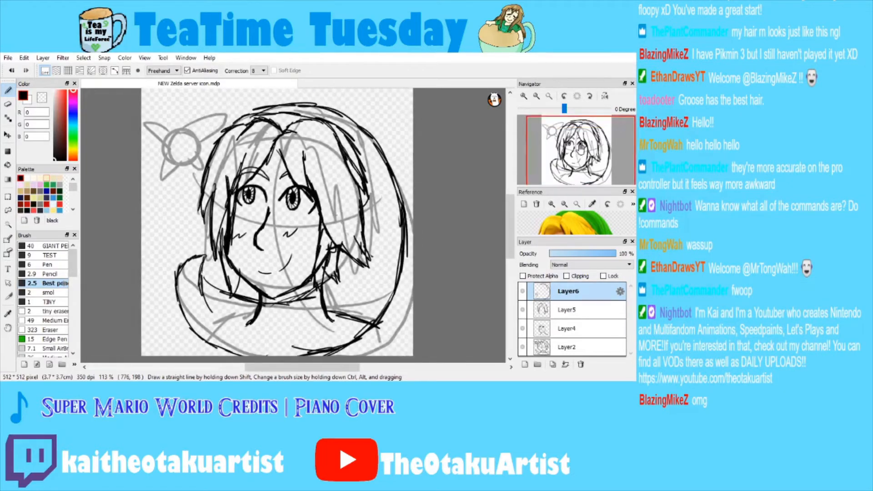
left_click(549, 96)
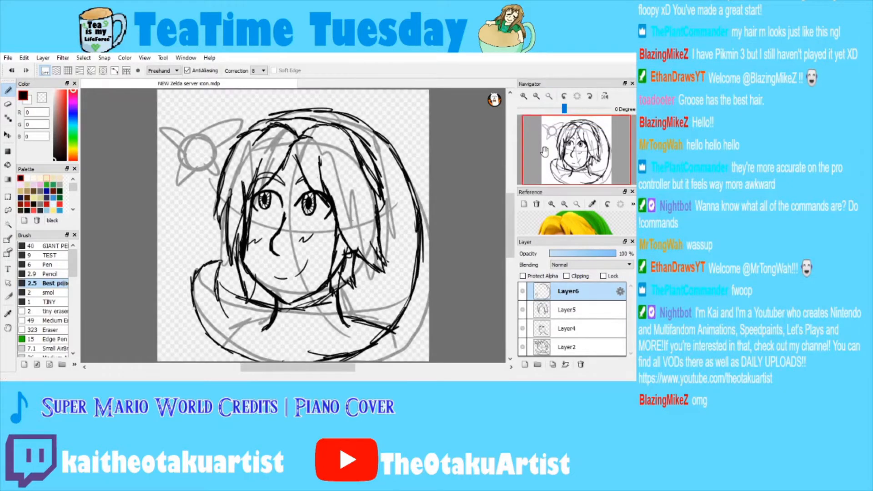
Try deleting the sketch layer Layer2 and erasing the neck and shoulder lines that cross the cap tail on Layer4.
left_click(580, 350)
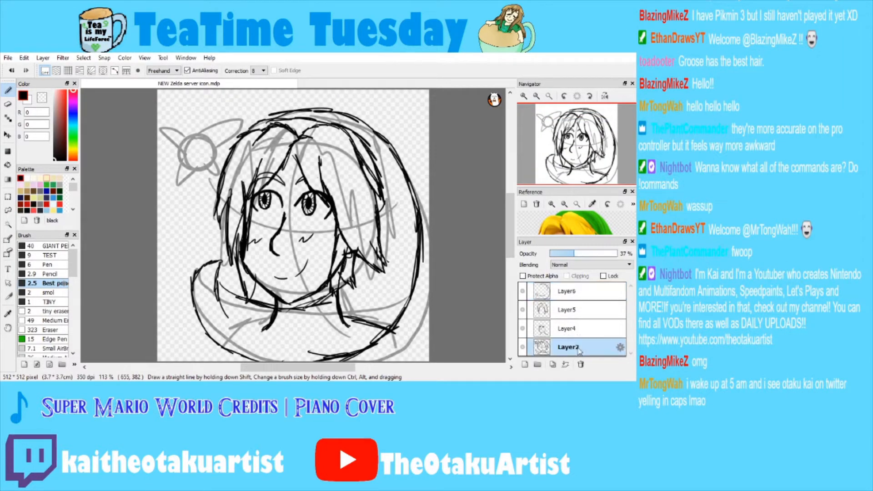
left_click(582, 365)
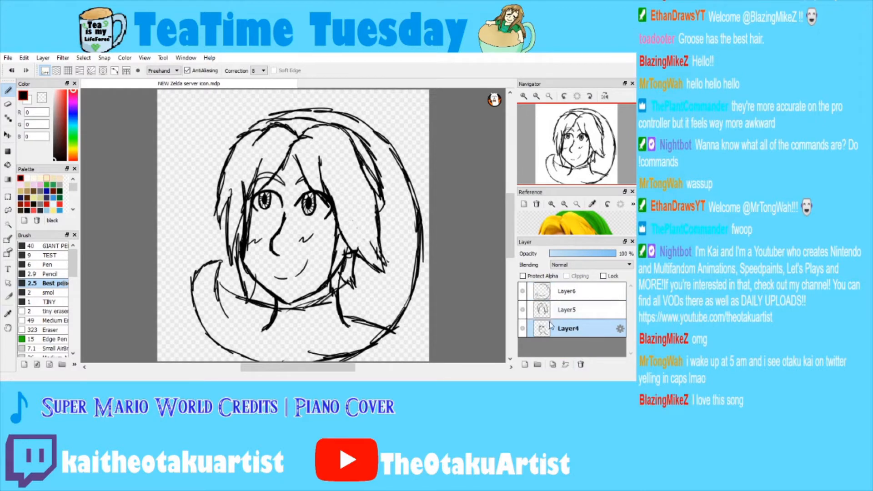
left_click(8, 104)
mouse_move(269, 313)
left_mouse_down()
mouse_move(309, 321)
mouse_move(345, 296)
mouse_move(342, 327)
mouse_move(377, 324)
mouse_move(360, 320)
mouse_move(398, 332)
left_mouse_up()
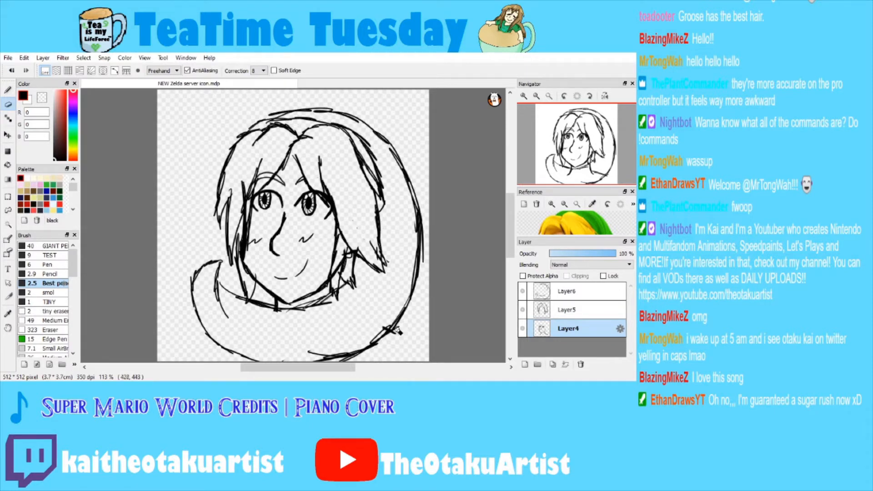
left_click(8, 90)
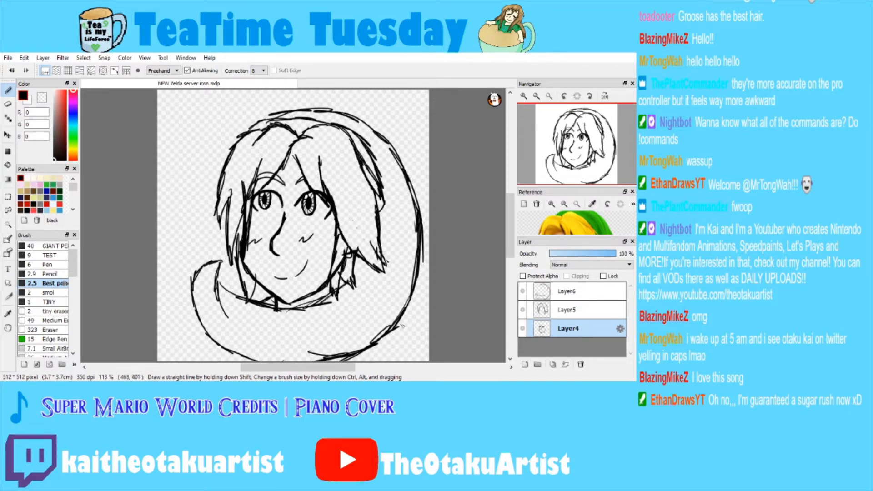
mouse_move(395, 334)
left_mouse_down()
mouse_move(428, 344)
mouse_move(431, 359)
left_mouse_up()
Undo the sketch layer deletion and erasing, together with the inked cap tail and the cap's lower outer edge.
key("ctrl+z")
key("ctrl+z")
key("ctrl+z")
key("ctrl+z")
key("ctrl+z")
key("ctrl+z")
key("ctrl+z")
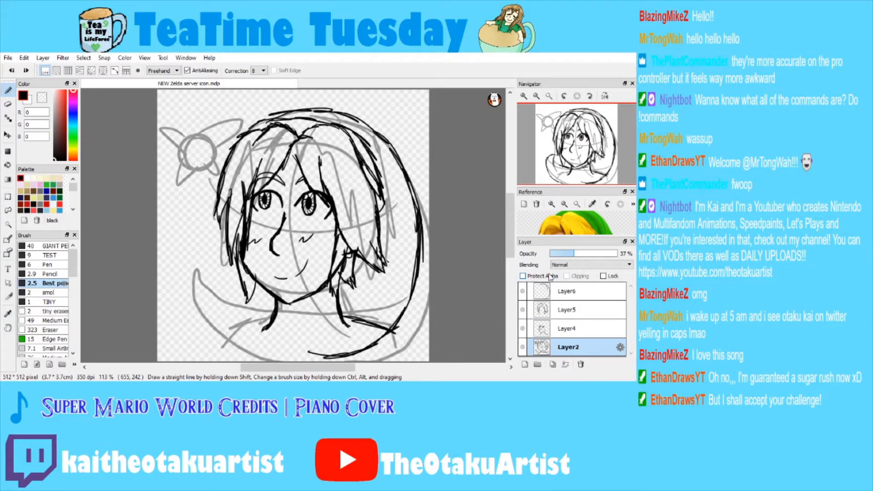
Ink the outer arm line and the fairy-side shoulder down to the canvas edge on Layer4, following the sketch.
left_click(556, 330)
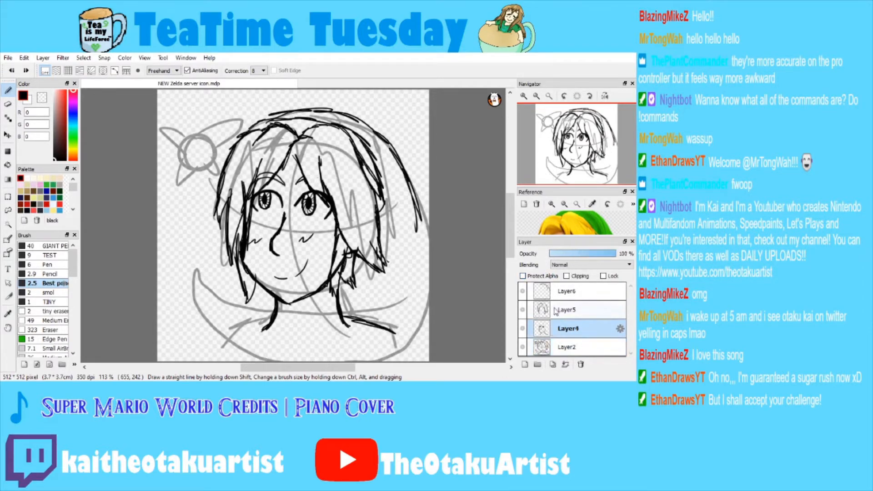
scroll(587, 177, "up", 3)
left_click_drag(587, 177, 590, 181)
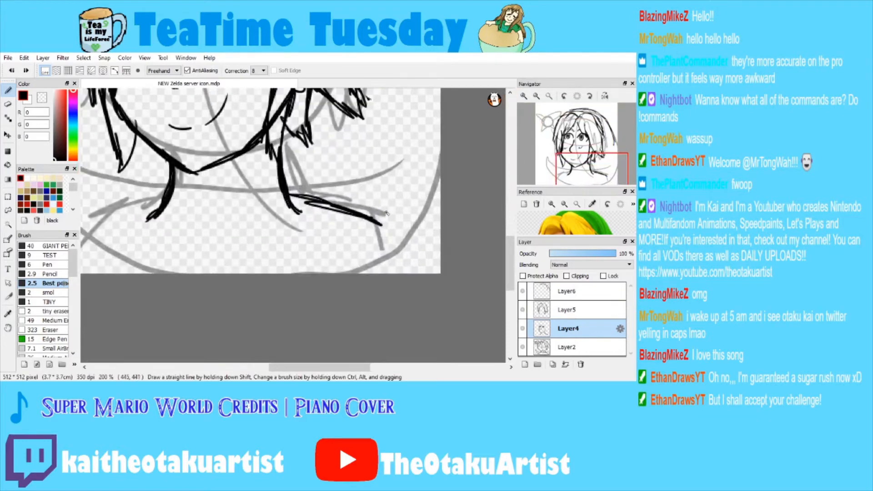
left_click_drag(378, 221, 399, 273)
left_click_drag(565, 171, 566, 171)
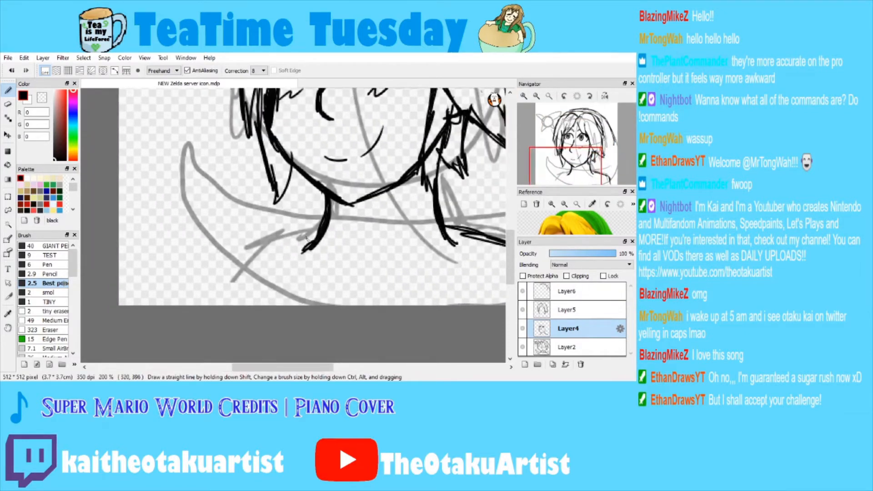
mouse_move(314, 231)
left_mouse_down()
mouse_move(283, 231)
mouse_move(290, 235)
mouse_move(251, 276)
mouse_move(218, 329)
left_mouse_up()
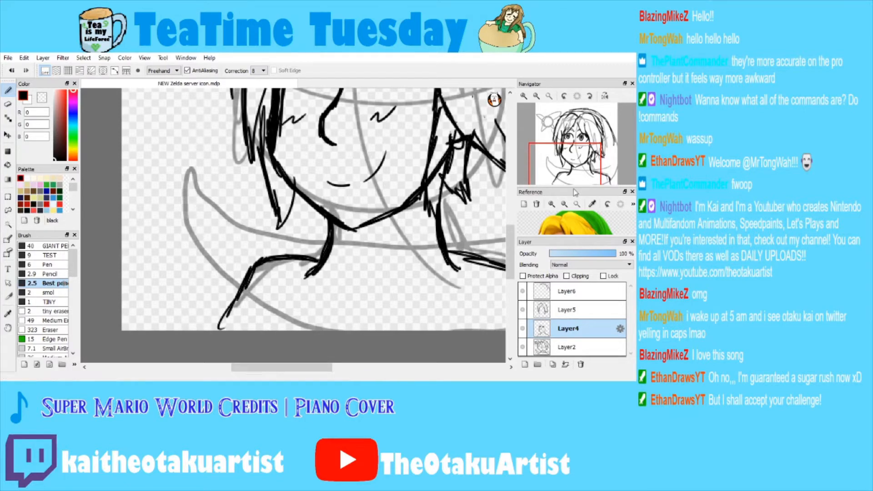
Erase the neck line on the side away from the fairy and redraw it closer in, curving down from the hair.
scroll(290, 287, "right", 5)
scroll(319, 254, "down", 1)
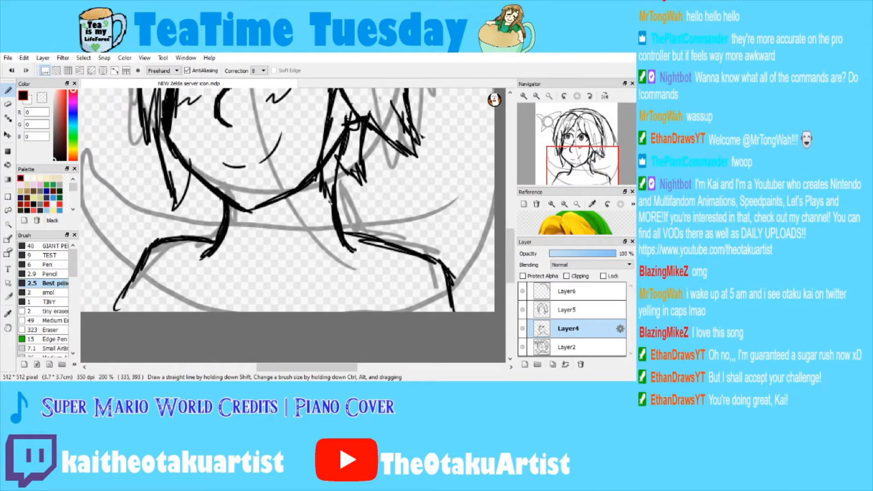
key("e")
mouse_move(348, 207)
left_mouse_down()
mouse_move(351, 226)
mouse_move(337, 191)
mouse_move(337, 244)
mouse_move(353, 261)
left_mouse_up()
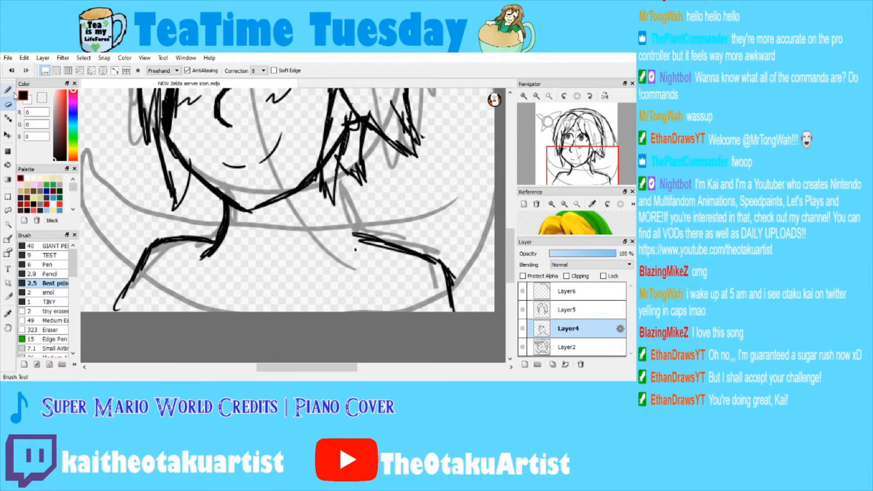
left_click(14, 93)
mouse_move(325, 176)
left_mouse_down()
mouse_move(330, 244)
mouse_move(353, 267)
left_mouse_up()
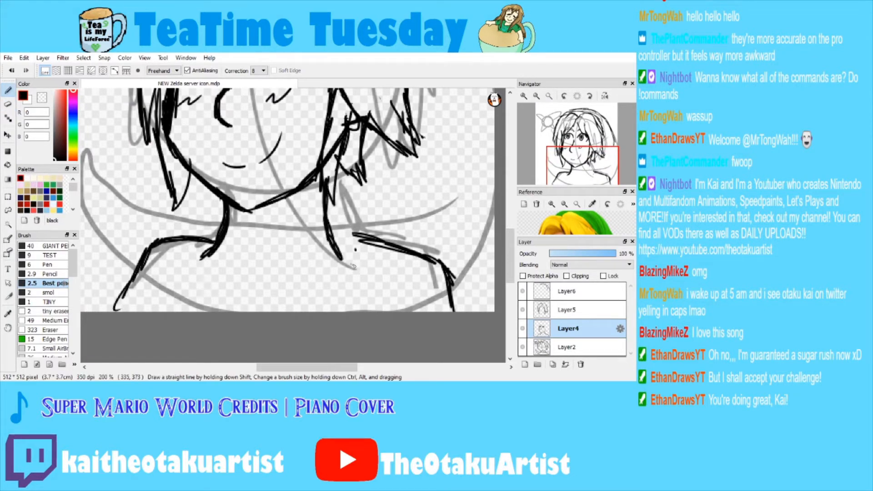
Redraw the shoulder and arm away from the fairy from the new neck line, erasing the old shoulder line.
left_click_drag(323, 238, 417, 260)
left_click(8, 104)
mouse_move(353, 225)
left_mouse_down()
mouse_move(396, 245)
mouse_move(448, 301)
mouse_move(451, 268)
left_mouse_up()
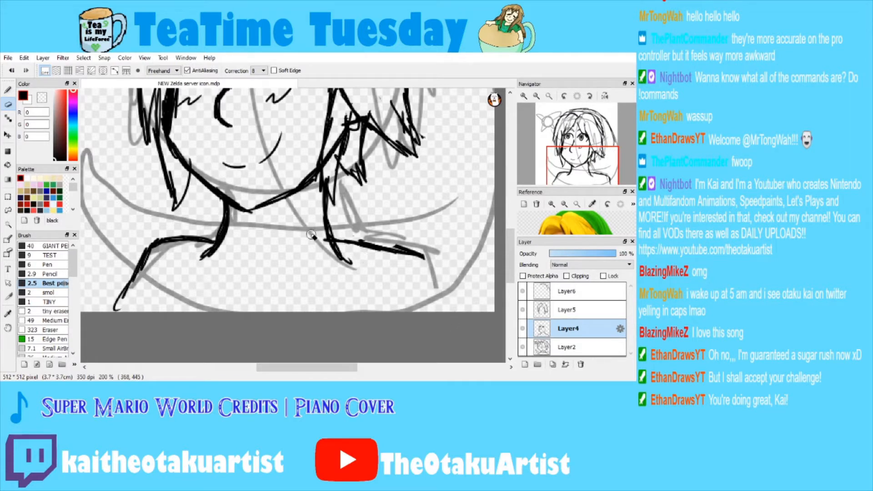
key("b")
mouse_move(415, 255)
left_mouse_down()
mouse_move(435, 278)
mouse_move(439, 312)
left_mouse_up()
left_click_drag(433, 277, 439, 306)
Enlarge the reference view to show Link's face, white collar and green tunic.
mouse_move(351, 226)
left_mouse_down()
mouse_move(363, 197)
mouse_move(360, 204)
left_mouse_up()
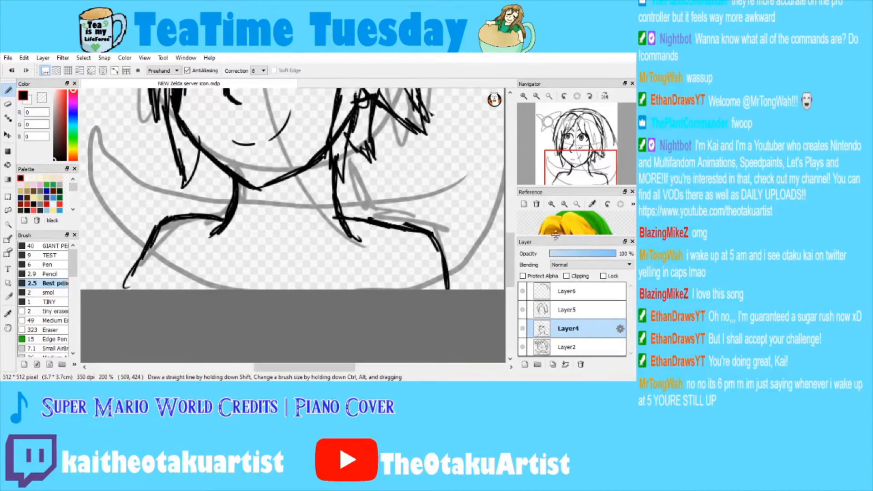
left_click_drag(556, 236, 556, 291)
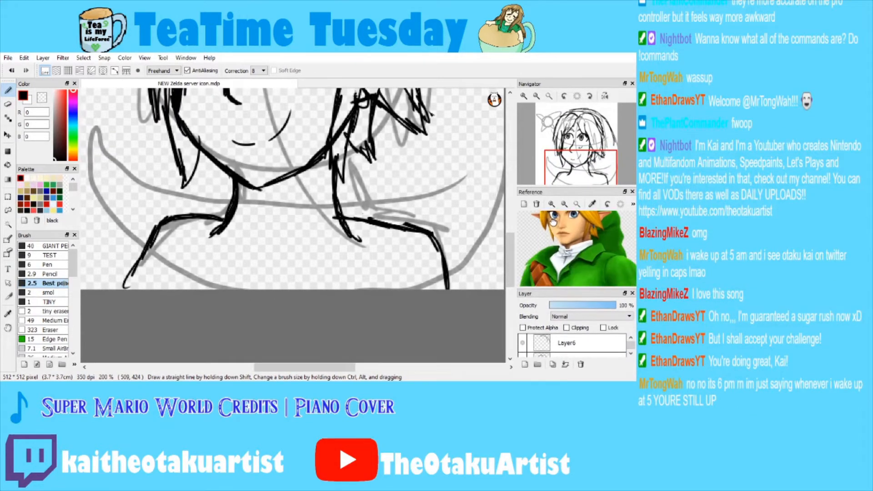
Try inking a notched collar band with side folds around the neck and undo those strokes.
mouse_move(331, 187)
left_mouse_down()
mouse_move(278, 209)
mouse_move(270, 229)
mouse_move(226, 201)
mouse_move(235, 183)
left_mouse_up()
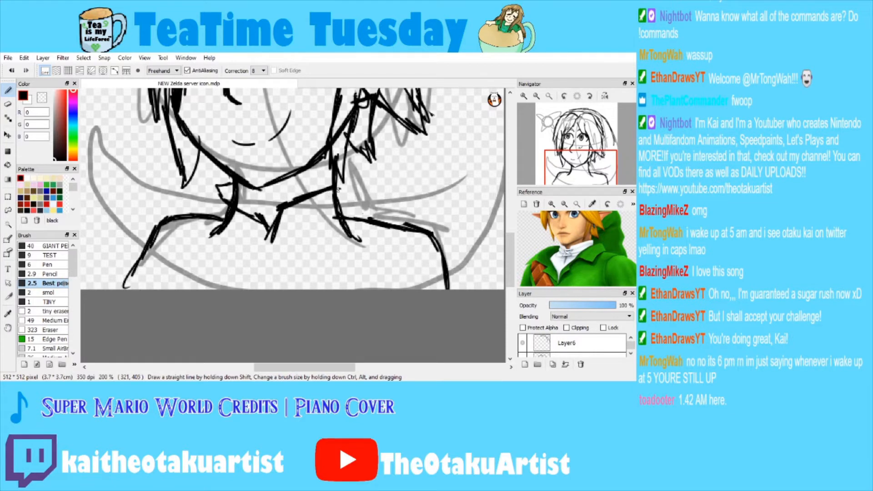
mouse_move(351, 191)
left_mouse_down()
mouse_move(340, 177)
mouse_move(359, 187)
mouse_move(362, 218)
mouse_move(347, 248)
left_mouse_up()
mouse_move(209, 187)
left_mouse_down()
mouse_move(219, 212)
mouse_move(212, 232)
left_mouse_up()
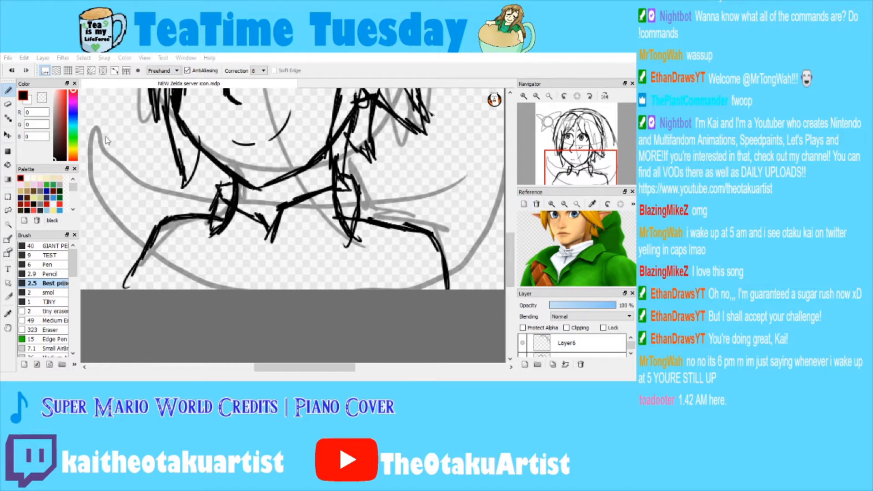
left_click(325, 82)
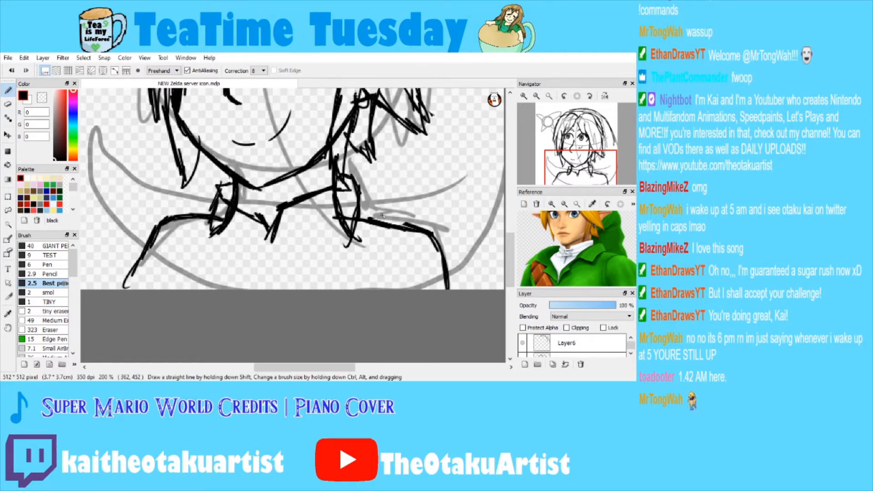
key("ctrl+z")
key("ctrl+z")
key("ctrl+z")
key("ctrl+z")
key("ctrl+z")
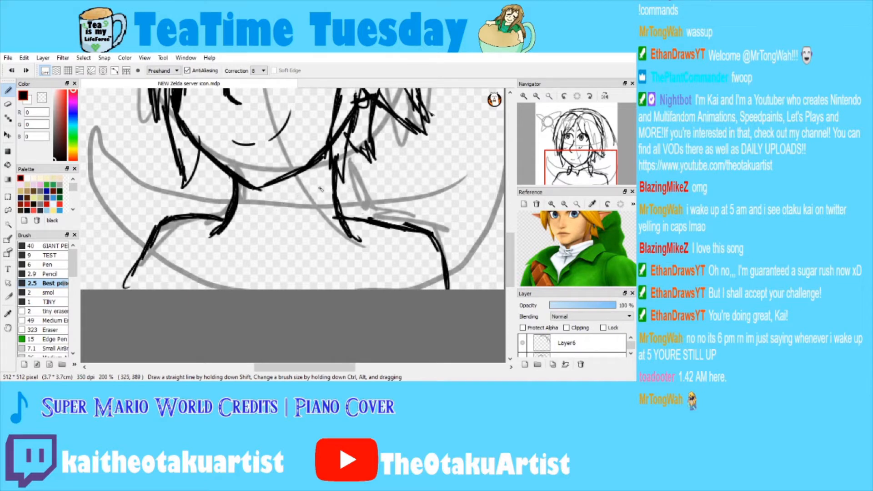
Ink the notched inner collar around the neck and the V-shaped tunic collar opening beneath it.
mouse_move(340, 191)
left_mouse_down()
mouse_move(290, 203)
mouse_move(262, 232)
mouse_move(275, 213)
mouse_move(263, 228)
mouse_move(256, 214)
mouse_move(230, 203)
left_mouse_up()
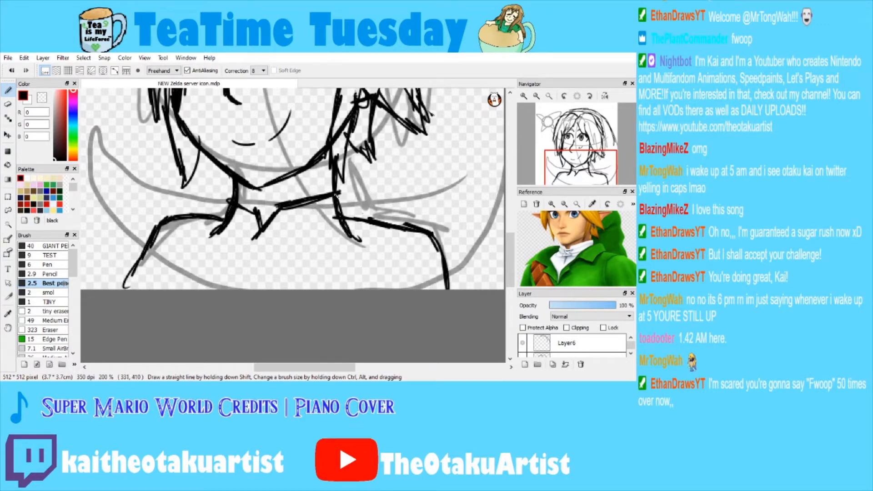
left_click_drag(346, 194, 337, 178)
left_click_drag(349, 191, 350, 216)
mouse_move(235, 214)
left_mouse_down()
mouse_move(235, 191)
mouse_move(250, 219)
mouse_move(220, 219)
mouse_move(212, 238)
left_mouse_up()
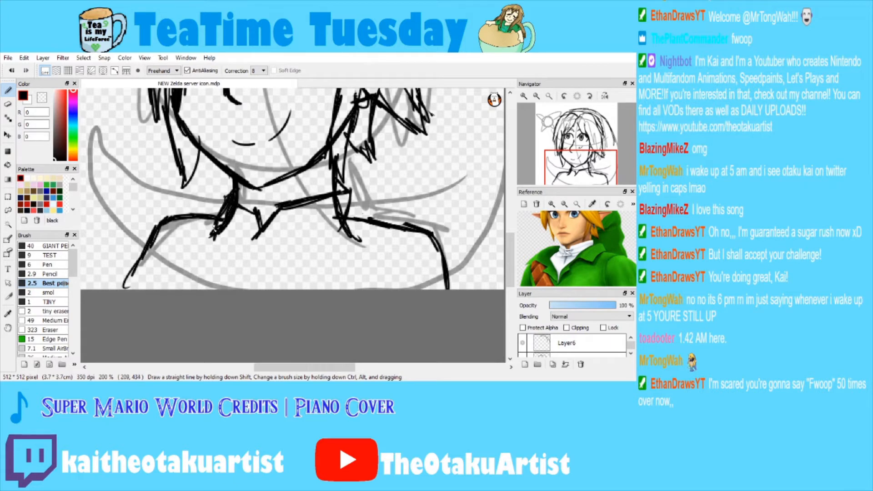
key("ctrl+z")
mouse_move(220, 228)
left_mouse_down()
mouse_move(230, 286)
mouse_move(294, 259)
mouse_move(360, 209)
mouse_move(387, 223)
mouse_move(395, 242)
mouse_move(360, 269)
mouse_move(339, 277)
mouse_move(309, 265)
mouse_move(317, 265)
left_mouse_up()
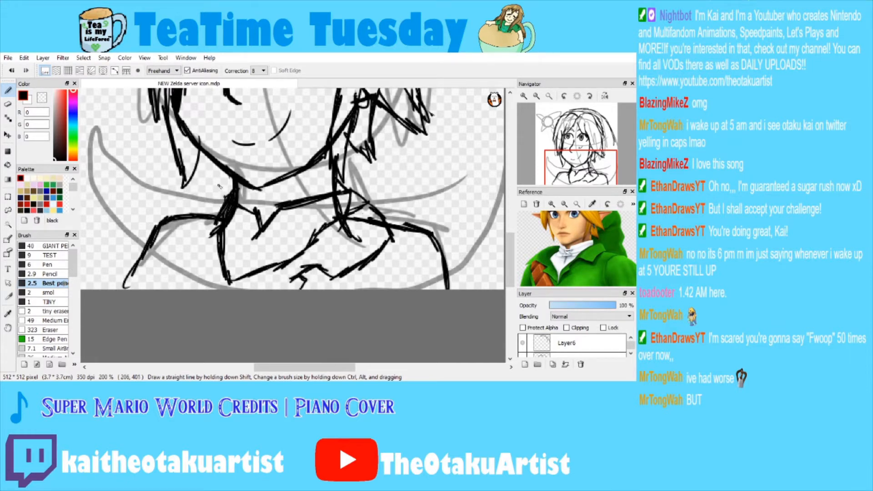
Try inking a strap on the fairy-side shoulder and reshaping the opposite collar flap's outer edge, undoing those strokes.
mouse_move(209, 215)
left_mouse_down()
mouse_move(183, 217)
mouse_move(156, 256)
mouse_move(189, 256)
mouse_move(206, 289)
left_mouse_up()
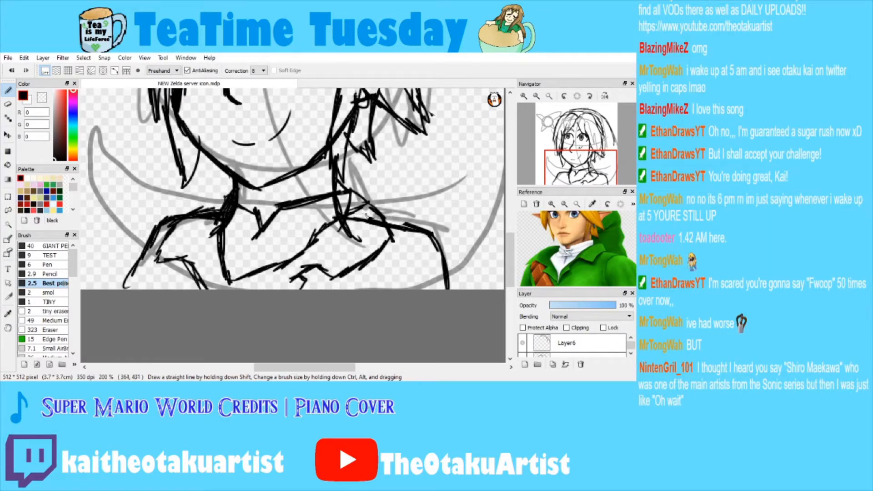
key("e")
mouse_move(389, 235)
left_mouse_down()
mouse_move(371, 221)
mouse_move(360, 238)
left_mouse_up()
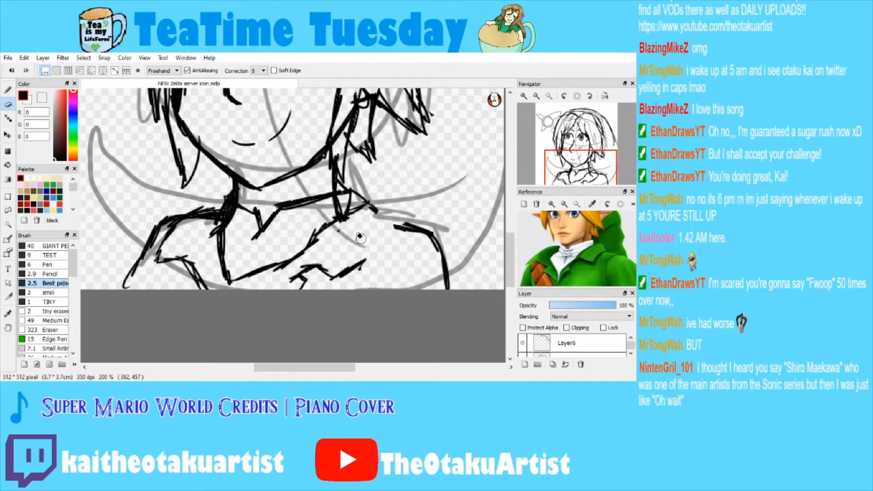
key("b")
mouse_move(379, 210)
left_mouse_down()
mouse_move(390, 256)
mouse_move(367, 241)
mouse_move(341, 269)
left_mouse_up()
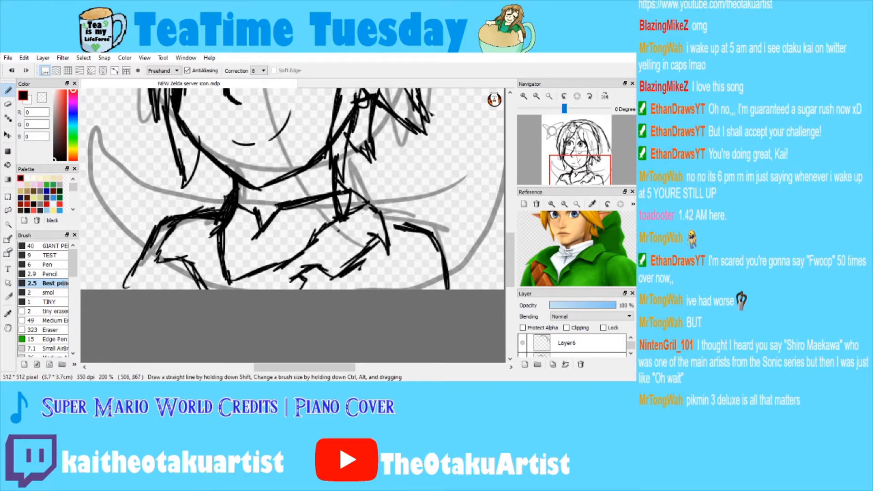
left_click_drag(582, 174, 581, 177)
key("ctrl+z")
key("ctrl+z")
key("ctrl+z")
key("ctrl+z")
key("ctrl+z")
key("ctrl+z")
key("ctrl+z")
key("ctrl+z")
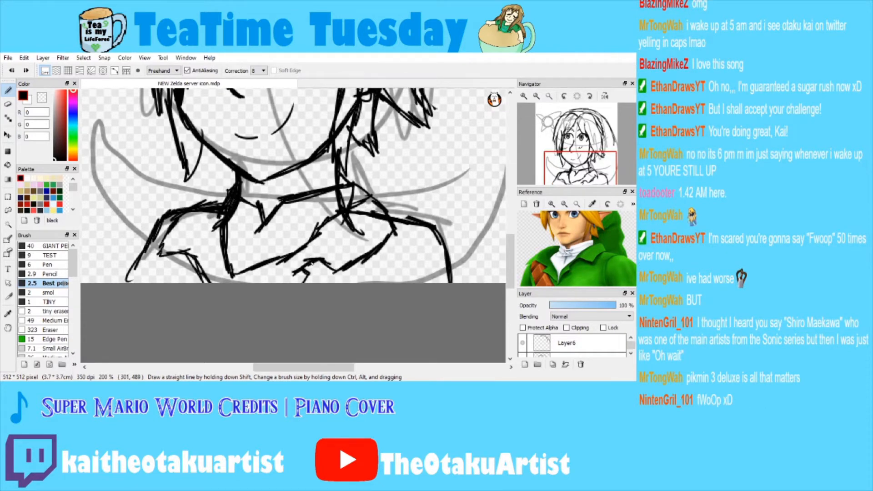
key("ctrl+z")
key("ctrl+z")
key("ctrl+z")
key("ctrl+z")
key("ctrl+z")
key("ctrl+z")
key("ctrl+z")
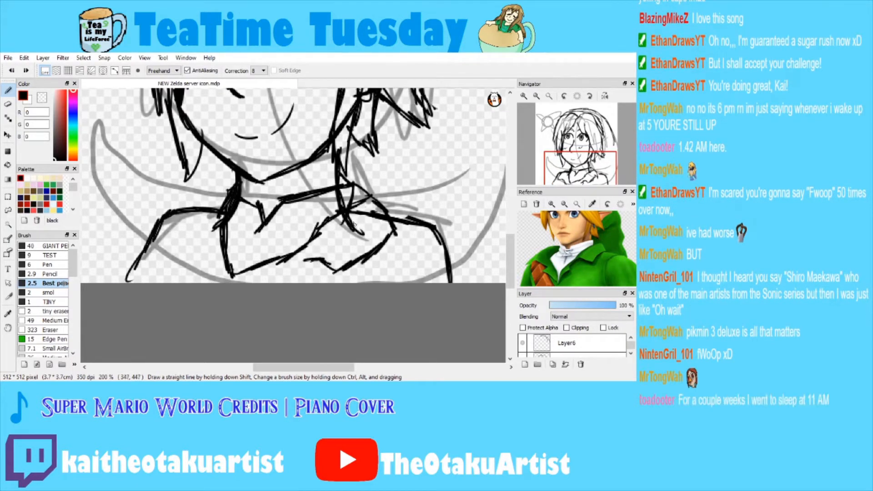
key("ctrl+z")
key("ctrl+z")
Ink both tunic collar flaps' outer edges, a sleeve crease, and the strap across the fairy-side shoulder.
mouse_move(353, 198)
left_mouse_down()
mouse_move(375, 213)
mouse_move(386, 265)
mouse_move(336, 256)
mouse_move(289, 282)
left_mouse_up()
mouse_move(210, 211)
left_mouse_down()
mouse_move(191, 239)
mouse_move(210, 240)
mouse_move(238, 283)
left_mouse_up()
left_click_drag(420, 233, 394, 275)
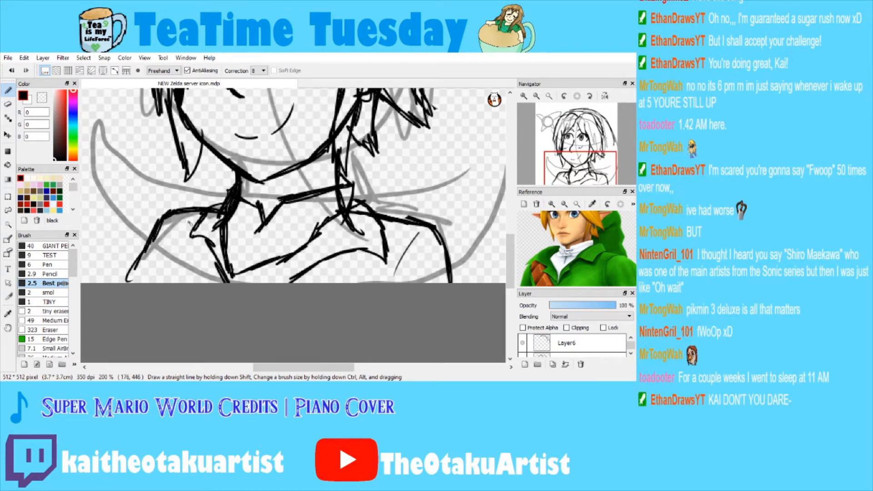
mouse_move(176, 222)
left_mouse_down()
mouse_move(178, 269)
mouse_move(188, 283)
left_mouse_up()
left_click_drag(191, 230, 179, 234)
mouse_move(221, 248)
left_mouse_down()
mouse_move(184, 260)
mouse_move(185, 278)
left_mouse_up()
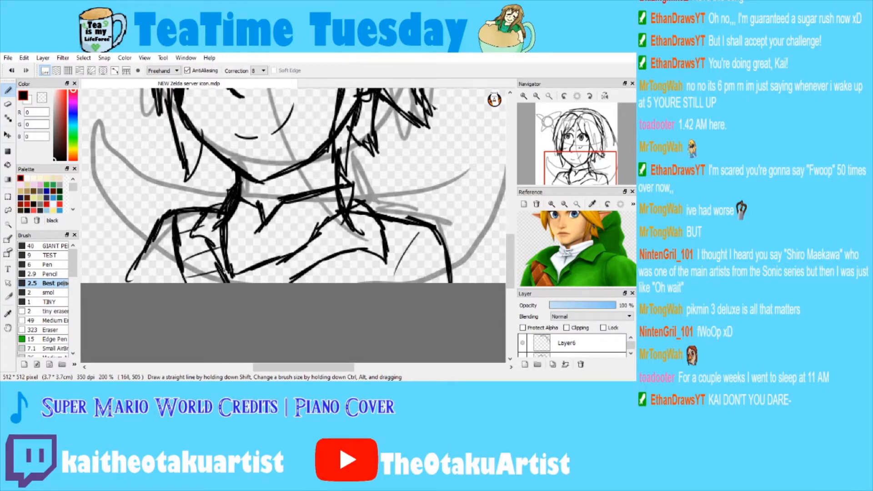
Select the neck, collar and shoulders with the lasso and transform them slightly wider and lower.
left_click(549, 96)
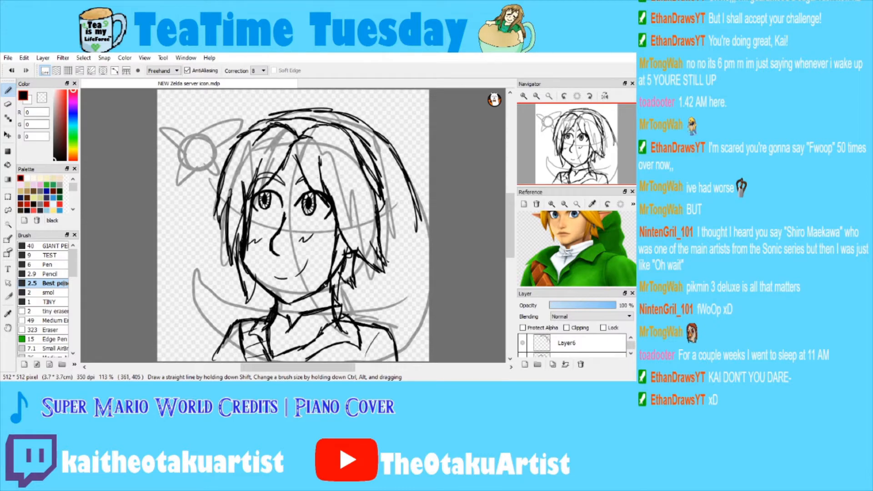
left_click(9, 210)
mouse_move(214, 306)
left_mouse_down()
mouse_move(436, 339)
mouse_move(368, 300)
mouse_move(169, 314)
left_mouse_up()
key("ctrl+t")
left_click(549, 96)
left_click_drag(371, 302, 368, 302)
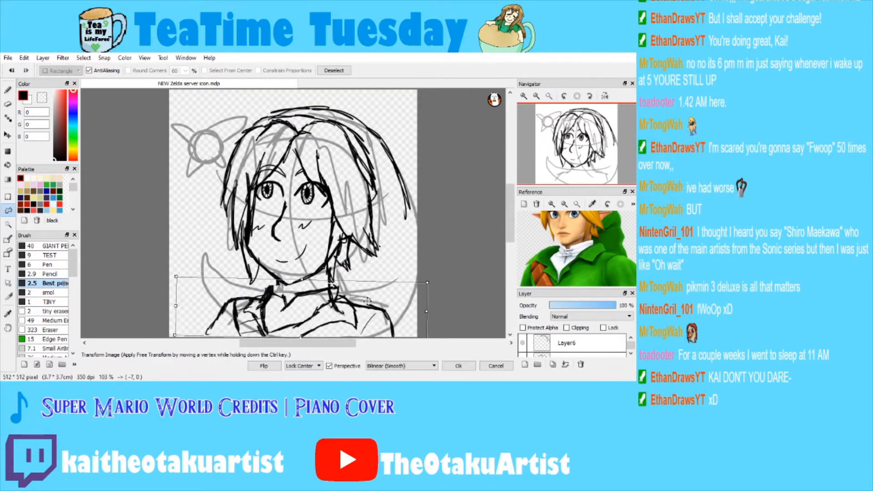
left_click_drag(176, 305, 169, 305)
left_click_drag(234, 312, 234, 313)
left_click_drag(438, 315, 434, 319)
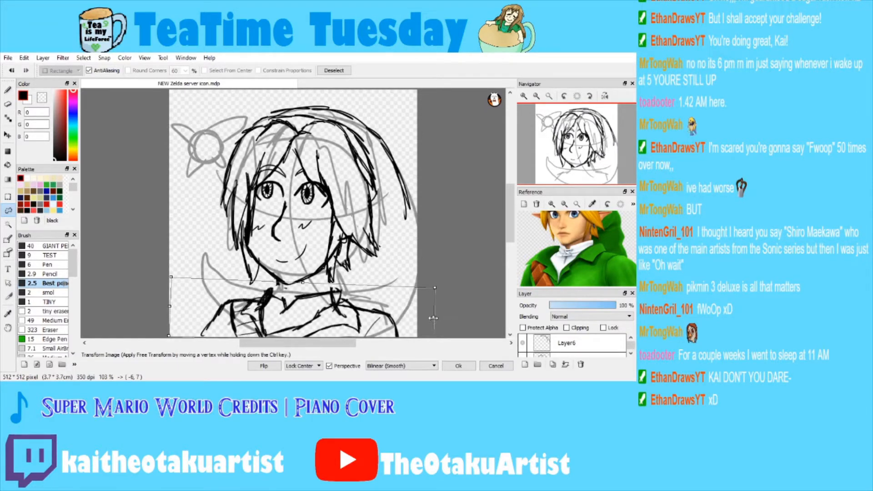
left_click(469, 365)
key("ctrl+d")
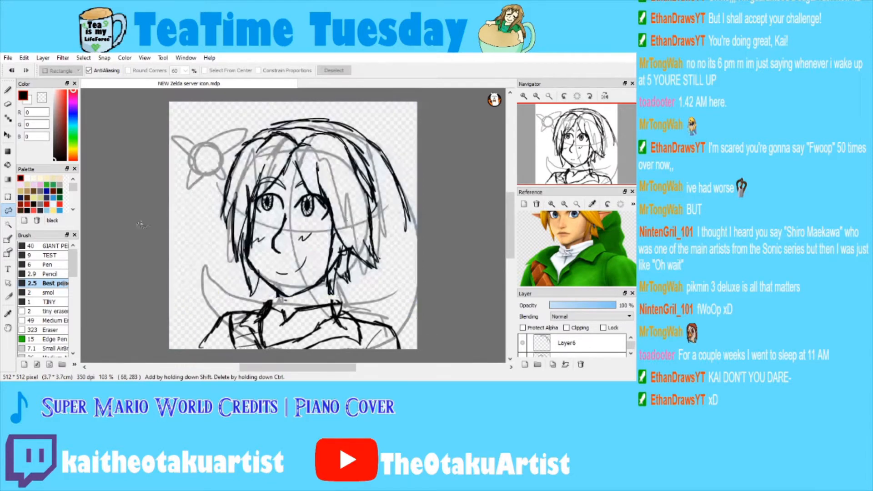
Touch up the fairy-side arm edge and neck line, and add small fold marks inside the collar opening.
left_click(8, 90)
left_click_drag(214, 331, 198, 355)
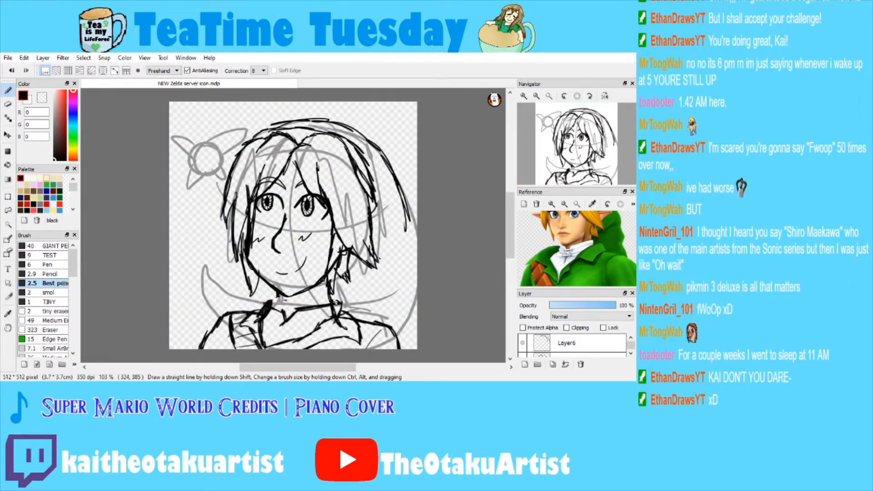
left_click_drag(275, 294, 271, 312)
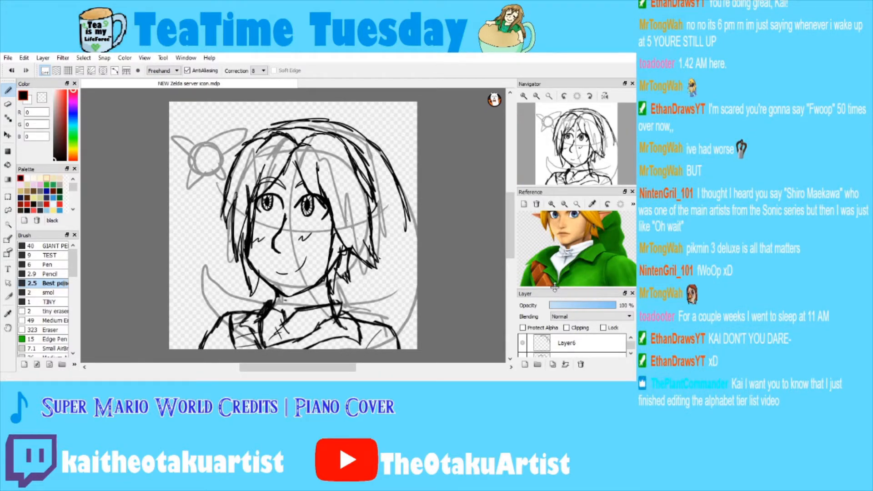
Expand the layer list over the reference image, then lasso the fairy-side eye and nudge it slightly with a transform.
left_click_drag(555, 288, 554, 227)
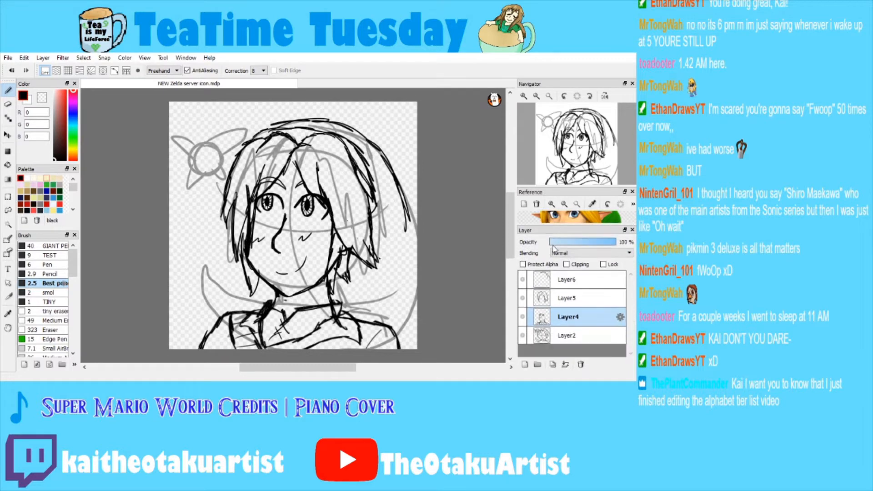
left_click(7, 104)
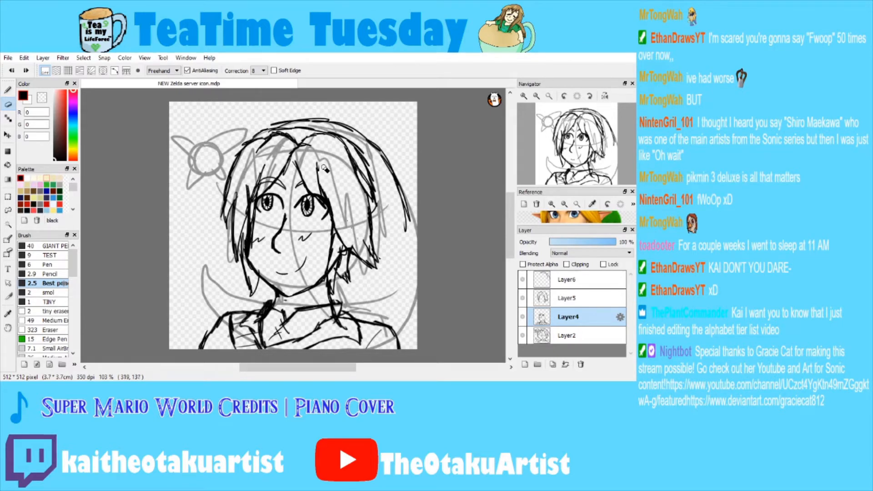
key("b")
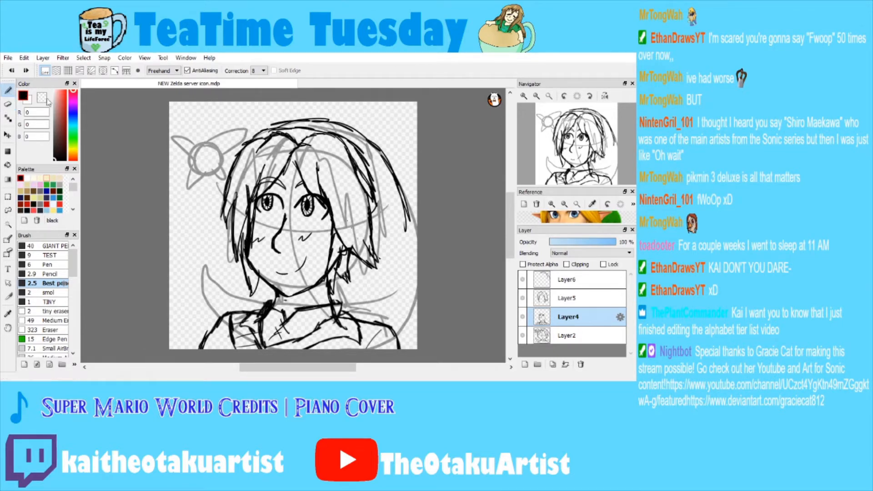
left_click(7, 211)
mouse_move(281, 190)
left_mouse_down()
mouse_move(261, 188)
mouse_move(248, 218)
mouse_move(289, 210)
left_mouse_up()
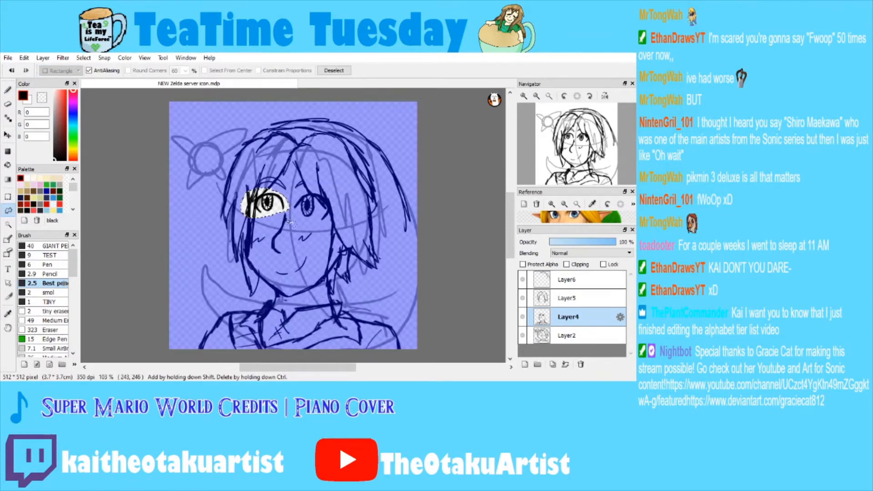
key("ctrl+t")
left_click_drag(318, 220, 270, 184)
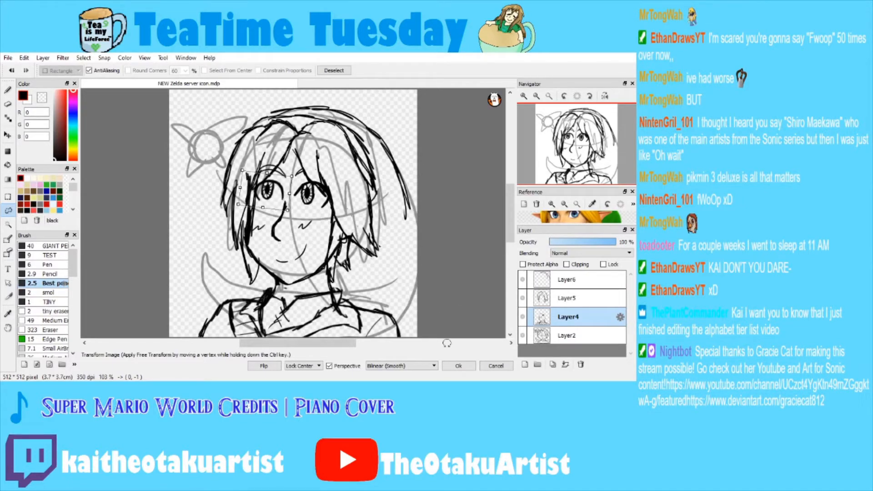
left_click(453, 365)
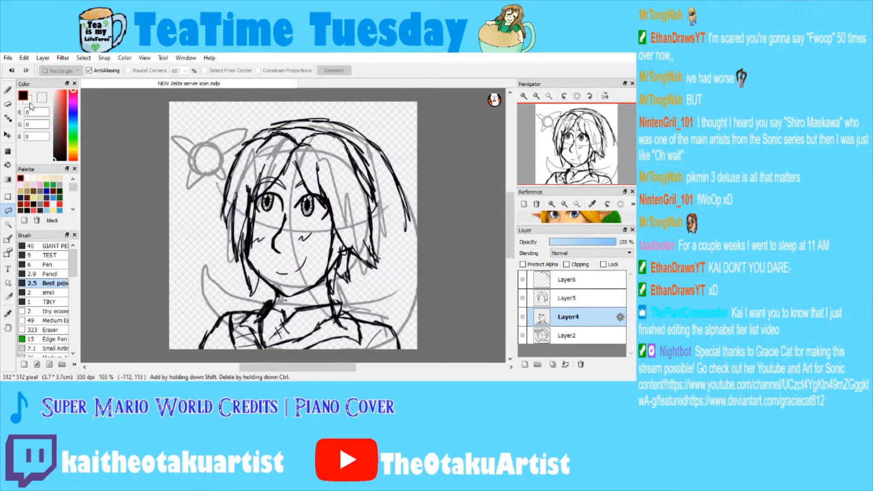
On Layer6, ink the outer edge of the cap curving down behind the hair to the shoulder opposite the fairy.
left_click(8, 90)
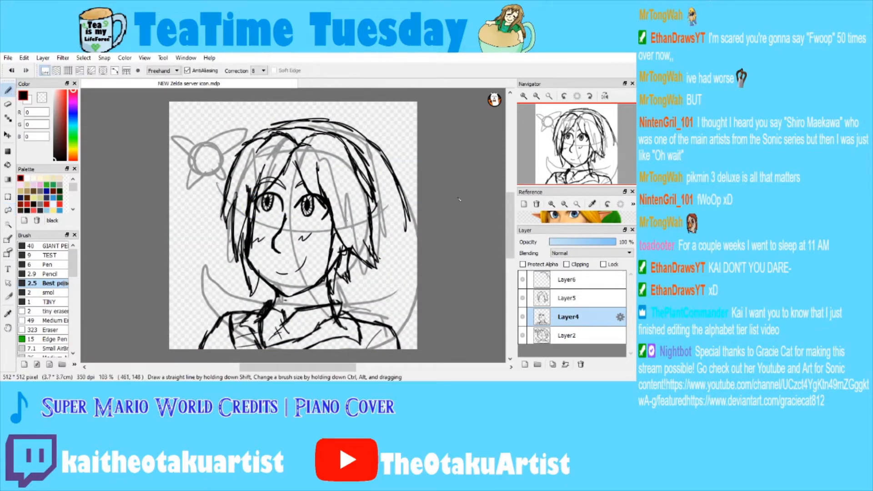
left_click(569, 280)
mouse_move(405, 203)
left_mouse_down()
mouse_move(410, 239)
mouse_move(411, 207)
mouse_move(412, 223)
mouse_move(406, 273)
left_mouse_up()
key("ctrl+z")
mouse_move(396, 184)
left_mouse_down()
mouse_move(397, 277)
mouse_move(402, 270)
mouse_move(368, 316)
left_mouse_up()
mouse_move(258, 287)
left_mouse_down()
mouse_move(238, 298)
mouse_move(208, 290)
left_mouse_up()
key("ctrl+z")
mouse_move(405, 229)
left_mouse_down()
mouse_move(393, 295)
mouse_move(366, 328)
mouse_move(362, 318)
left_mouse_up()
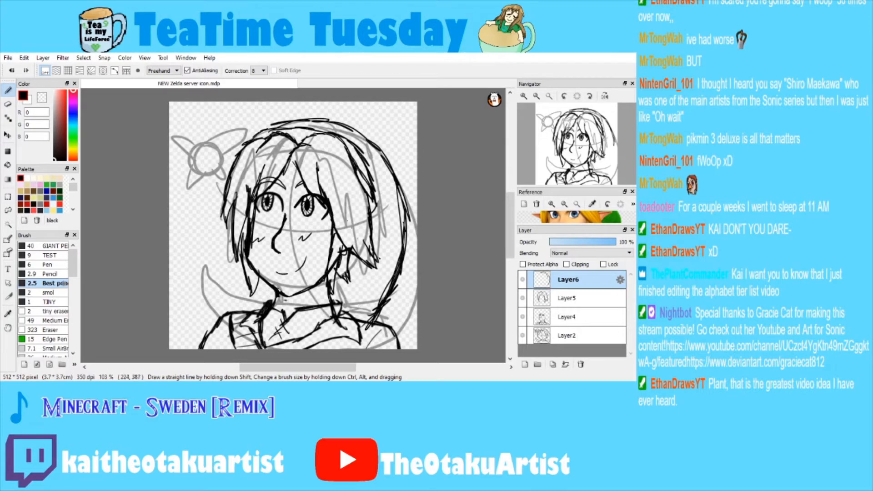
Try inking the curled cap tip beside the fairy-side shoulder and undo those strokes.
mouse_move(275, 296)
left_mouse_down()
mouse_move(224, 285)
mouse_move(202, 257)
mouse_move(211, 323)
mouse_move(229, 293)
mouse_move(206, 270)
mouse_move(209, 253)
mouse_move(197, 303)
mouse_move(210, 325)
left_mouse_up()
key("ctrl+z")
key("ctrl+z")
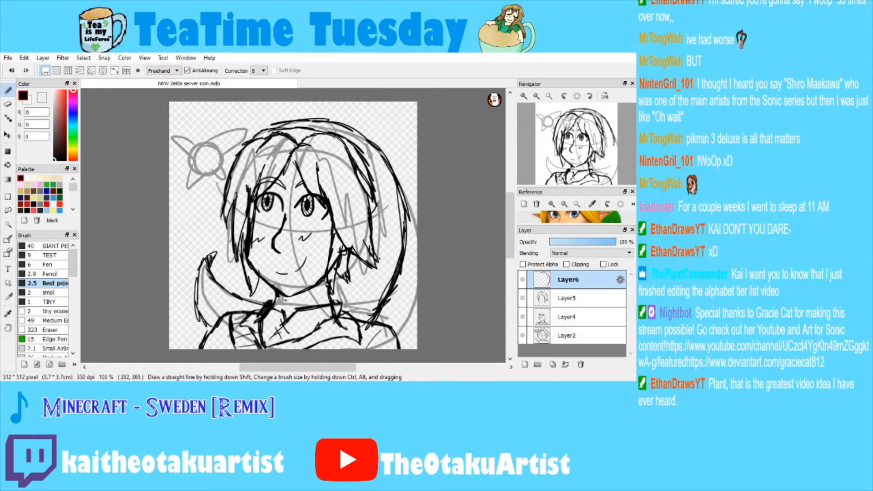
key("ctrl+z")
key("ctrl+z")
key("ctrl+z")
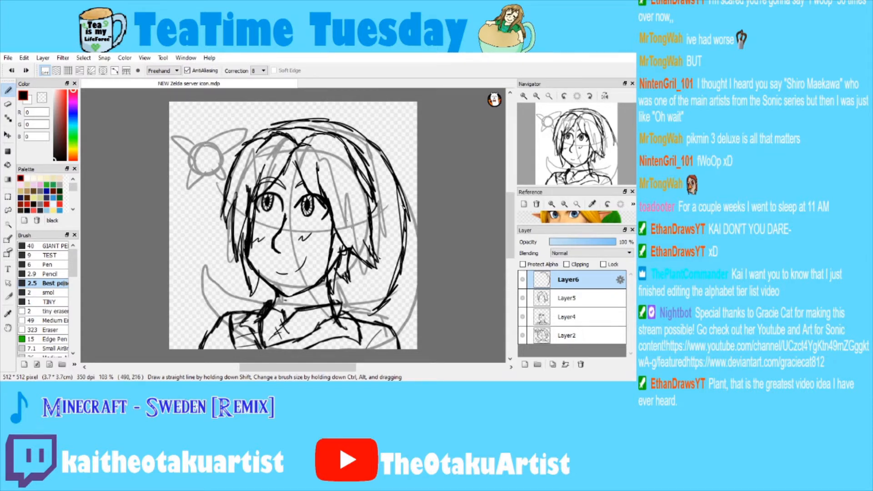
Thicken the cap's outer edge with repeated strokes and add crossed fold marks inside it.
mouse_move(399, 186)
left_mouse_down()
mouse_move(416, 243)
mouse_move(407, 283)
left_mouse_up()
left_click_drag(405, 209, 400, 301)
left_click_drag(407, 233, 387, 316)
mouse_move(377, 226)
left_mouse_down()
mouse_move(412, 246)
mouse_move(403, 247)
left_mouse_up()
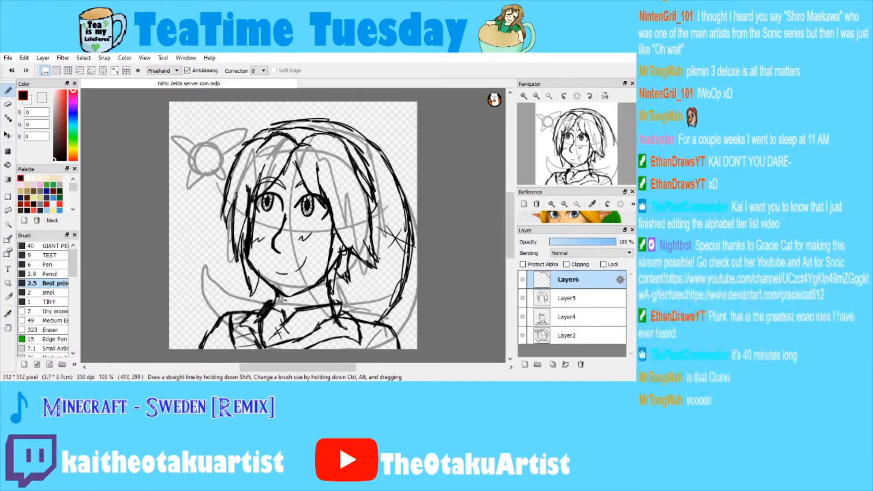
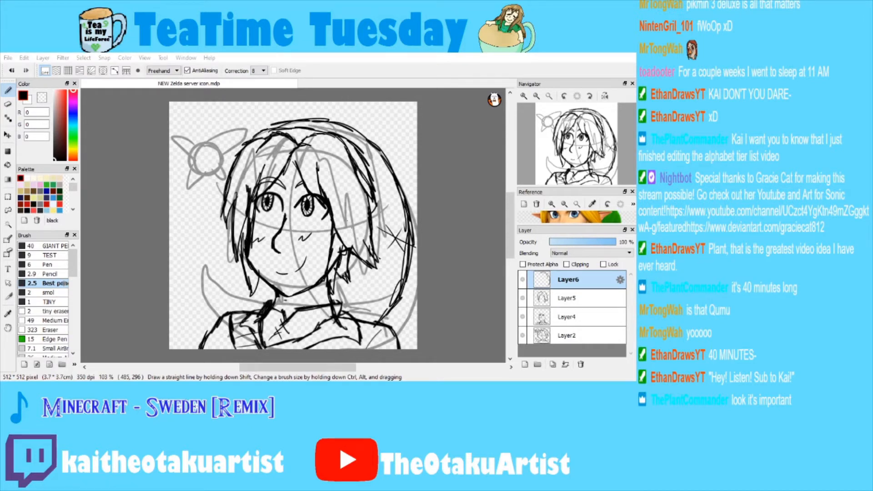
Ink the curled, pointed cap tip rising beside the fairy-side shoulder, slightly inside the sketched guide.
mouse_move(272, 297)
left_mouse_down()
mouse_move(255, 294)
mouse_move(266, 297)
mouse_move(226, 271)
mouse_move(225, 260)
mouse_move(203, 296)
mouse_move(210, 319)
left_mouse_up()
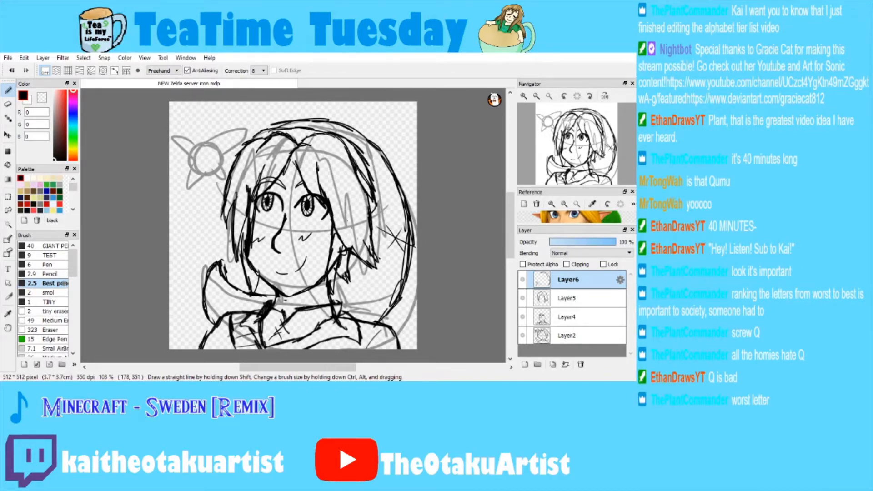
key("ctrl+z")
key("ctrl+z")
key("ctrl+z")
key("ctrl+y")
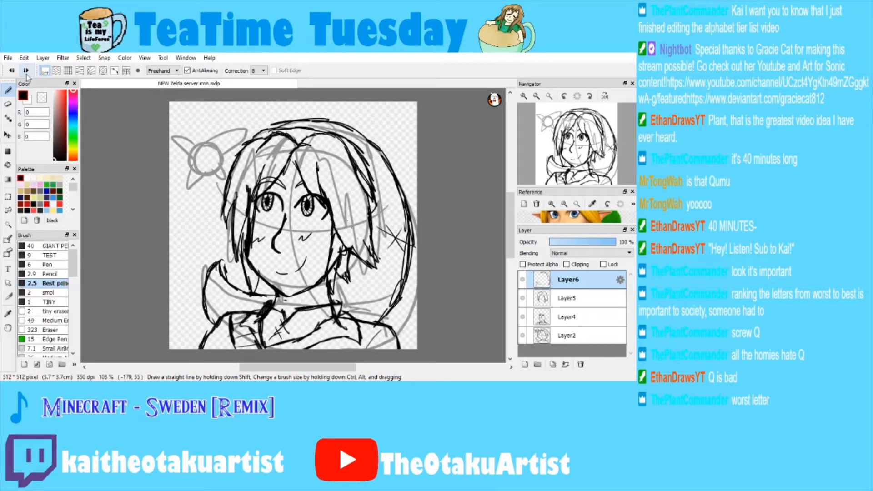
key("e")
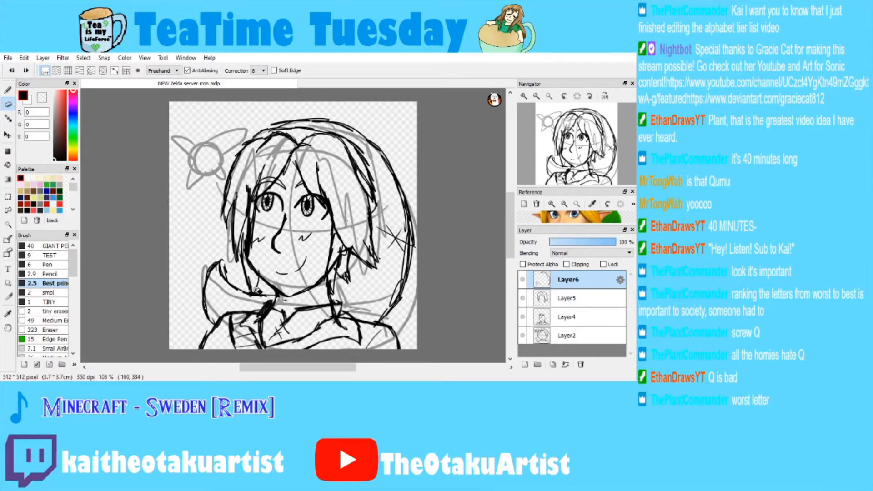
key("b")
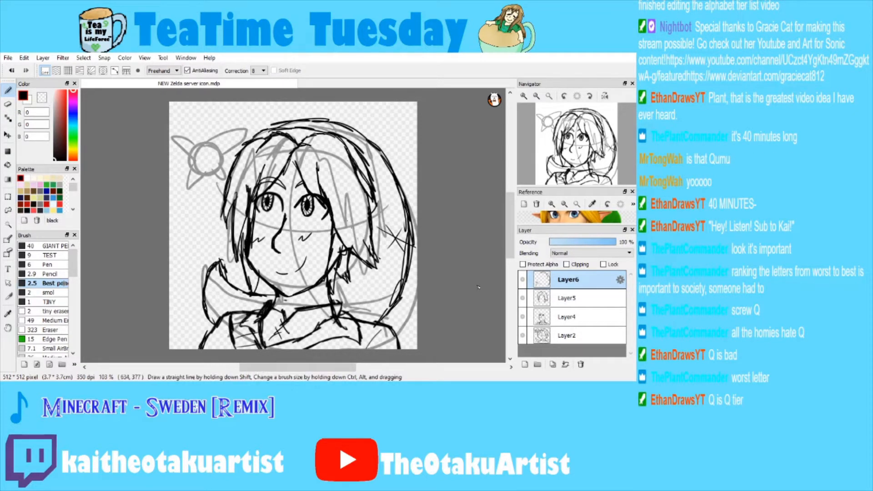
Try inking the fairy's round body and one upper wing on a new layer, and delete that layer.
key("ctrl+shift+n")
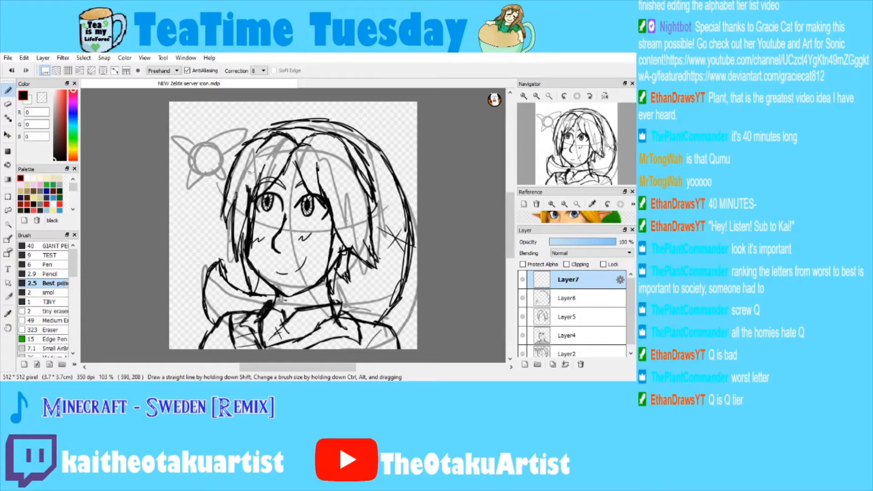
mouse_move(205, 143)
left_mouse_down()
mouse_move(213, 180)
mouse_move(190, 157)
mouse_move(205, 175)
left_mouse_up()
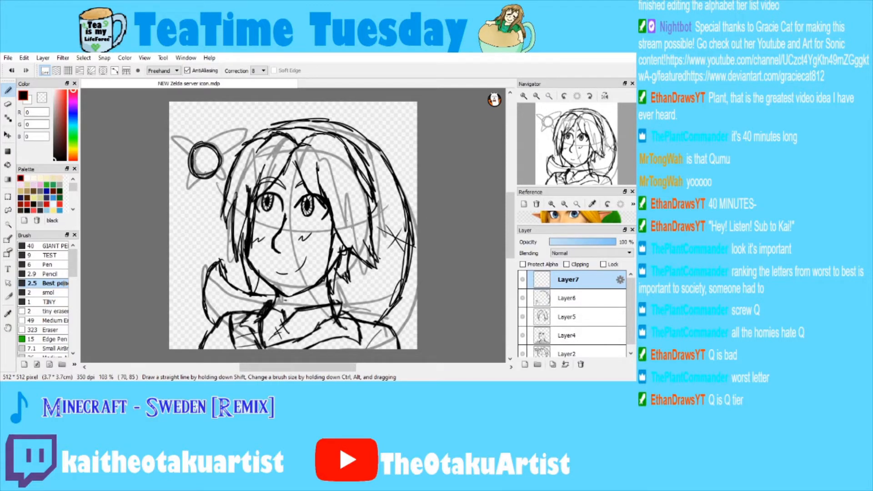
mouse_move(209, 144)
left_mouse_down()
mouse_move(238, 131)
mouse_move(227, 151)
left_mouse_up()
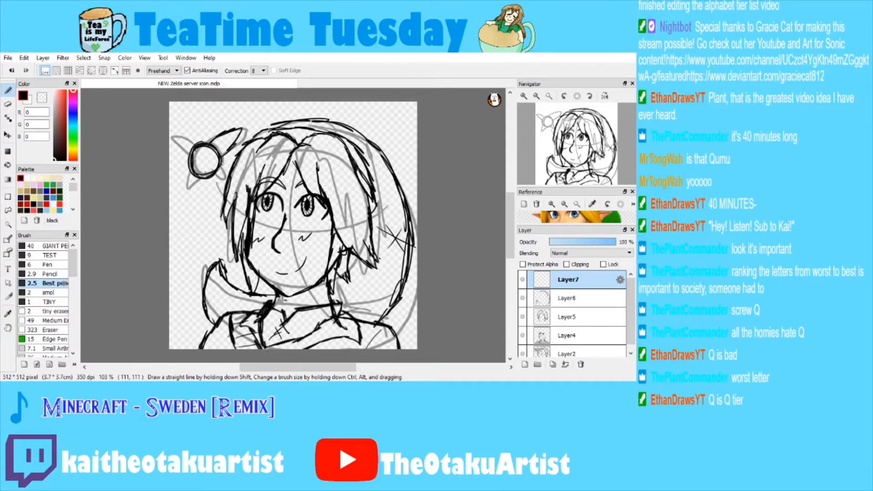
left_click(581, 364)
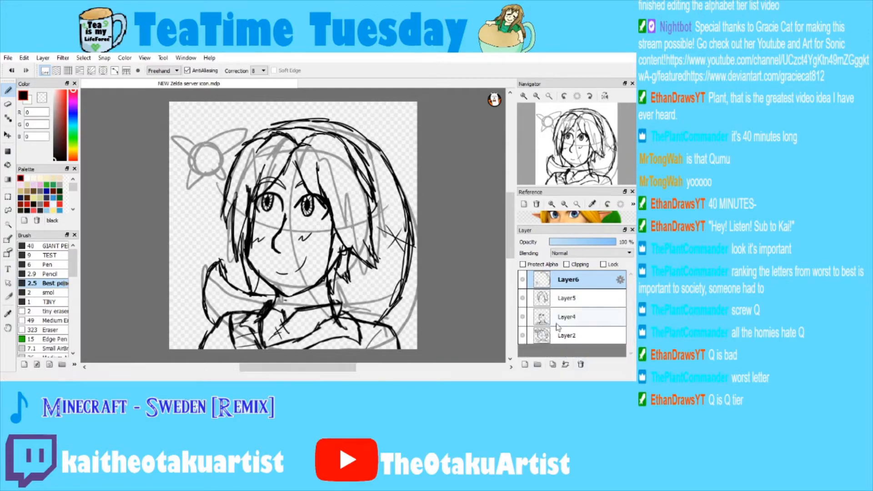
Check the grey sketch on Layer2 by toggling its visibility, then delete that layer.
left_click(564, 335)
left_click(523, 335)
left_click(523, 336)
left_click(581, 364)
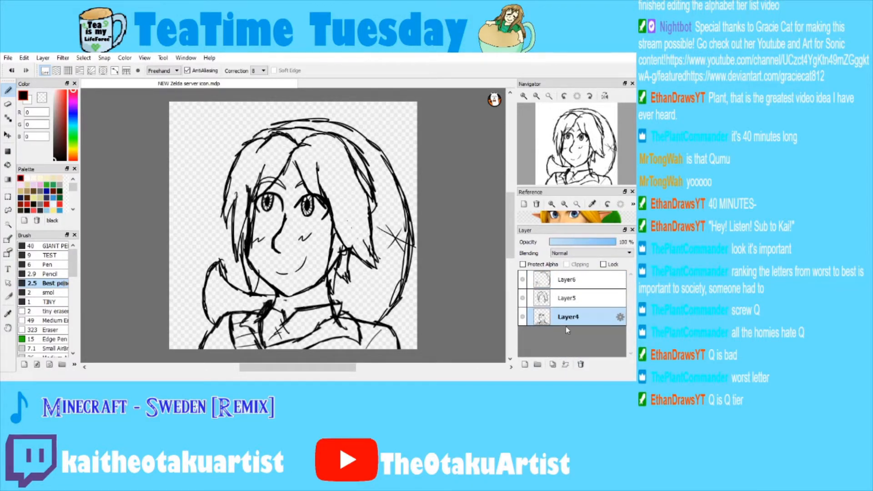
Merge Layer6 and Layer5 down into Layer4.
left_click(559, 284)
left_click(566, 364)
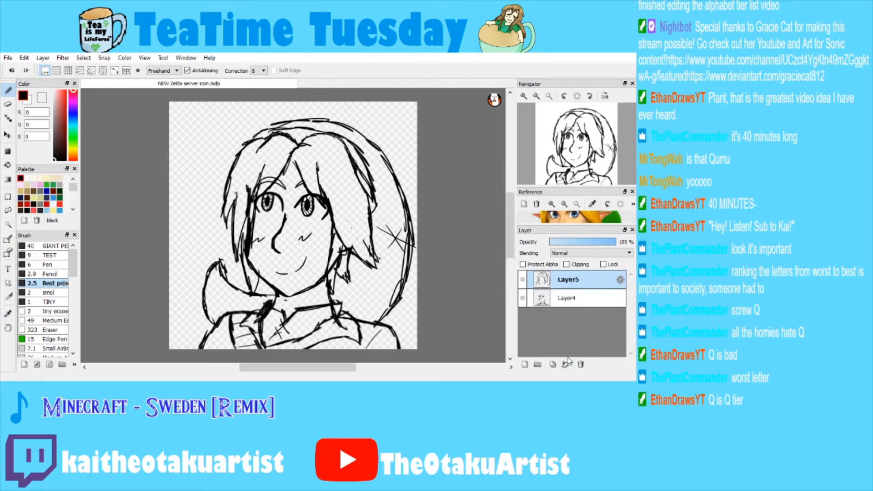
left_click(567, 363)
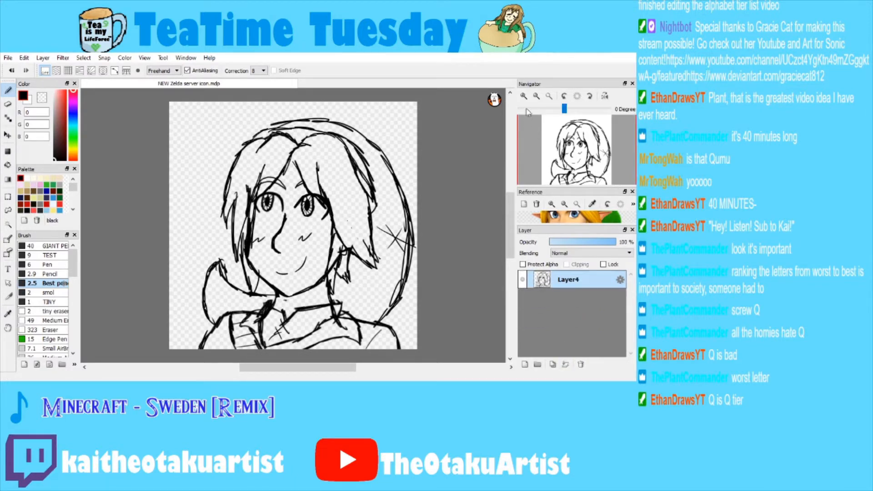
Try extending the eyebrow opposite the fairy on the merged layer, then undo the eyebrow strokes and the layer merges.
scroll(341, 206, "up", 3)
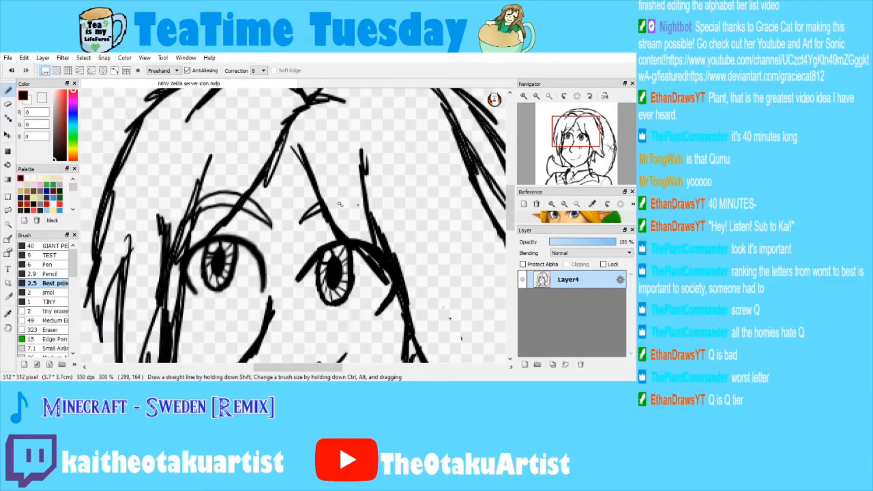
mouse_move(321, 206)
left_mouse_down()
mouse_move(356, 194)
mouse_move(393, 220)
mouse_move(324, 210)
left_mouse_up()
left_click(537, 96)
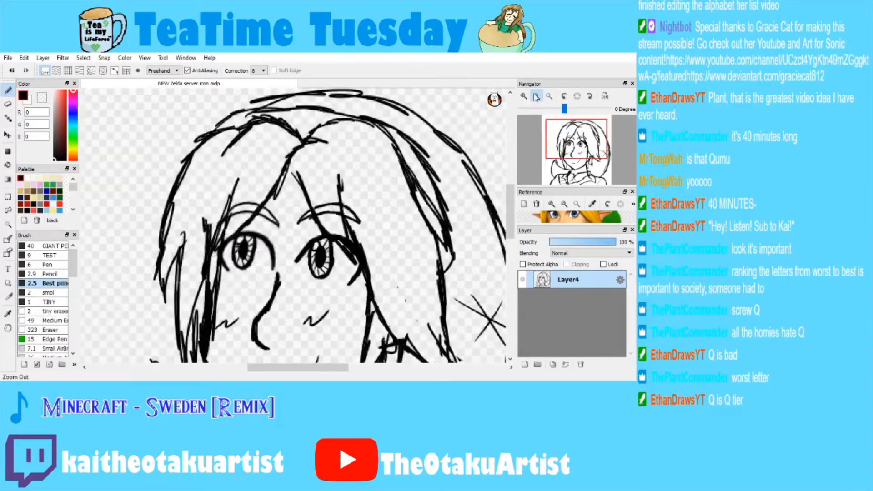
left_click(583, 138)
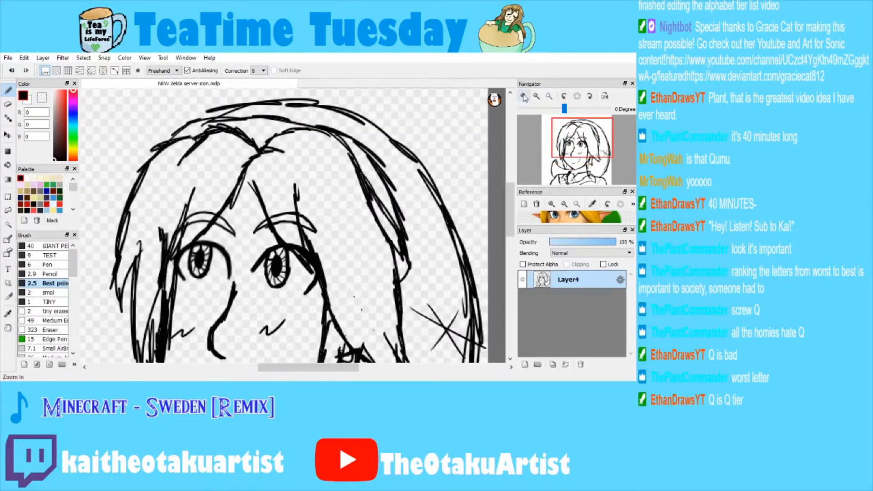
key("ctrl+z")
key("ctrl+z")
key("ctrl+z")
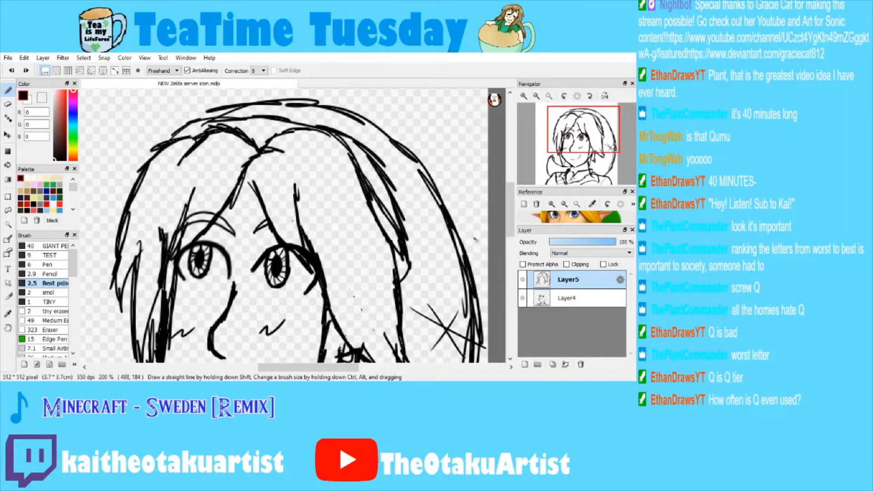
Lasso the hair opposite the fairy on Layer5, move it outward from the face, and erase the strands crossing the forehead.
left_click(561, 301)
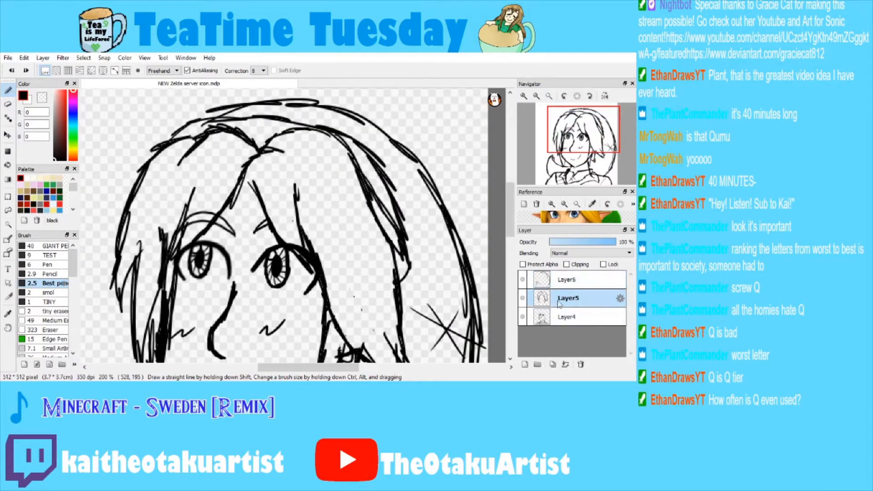
left_click(8, 211)
scroll(494, 110, "down", 2)
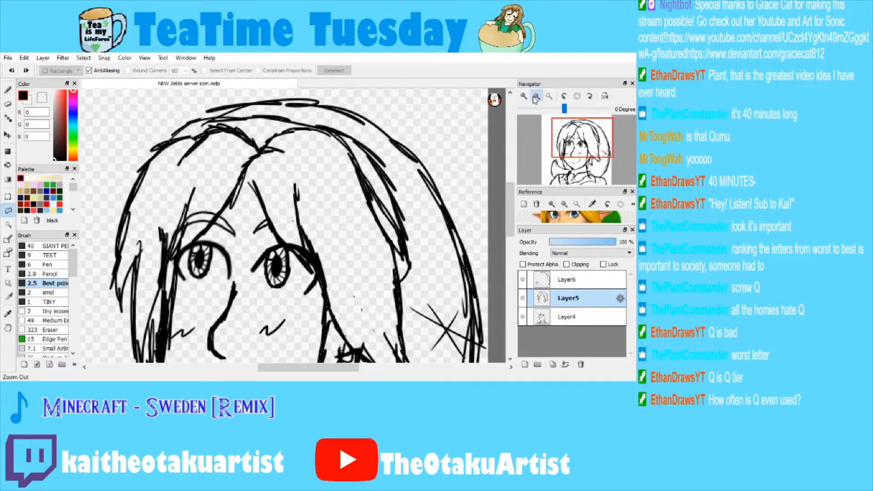
mouse_move(293, 251)
left_mouse_down()
mouse_move(326, 263)
mouse_move(319, 287)
mouse_move(354, 310)
mouse_move(366, 293)
mouse_move(348, 239)
mouse_move(273, 204)
left_mouse_up()
key("ctrl+t")
mouse_move(323, 241)
left_mouse_down()
mouse_move(377, 236)
mouse_move(340, 246)
mouse_move(359, 251)
left_mouse_up()
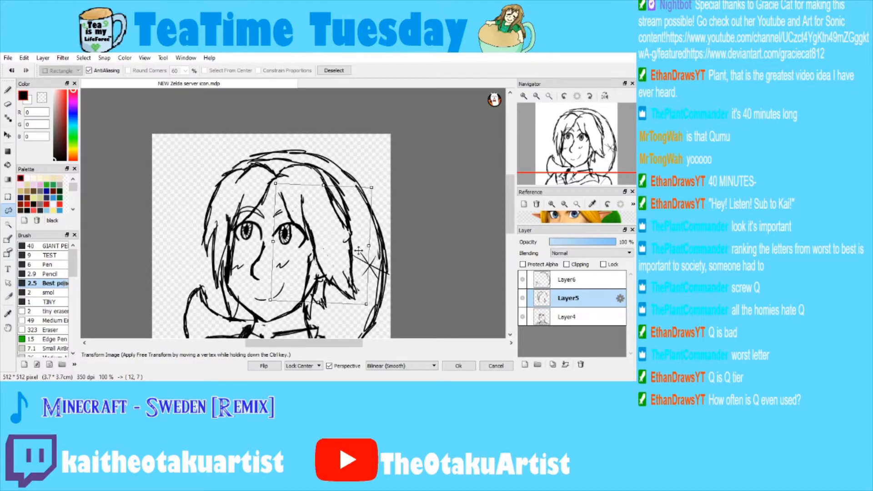
left_click(459, 366)
key("e")
mouse_move(283, 203)
left_mouse_down()
mouse_move(295, 237)
mouse_move(279, 197)
mouse_move(303, 246)
mouse_move(303, 224)
left_mouse_up()
Ink the full arched eyebrow opposite the fairy on Layer4 and return to Layer5.
left_click(552, 316)
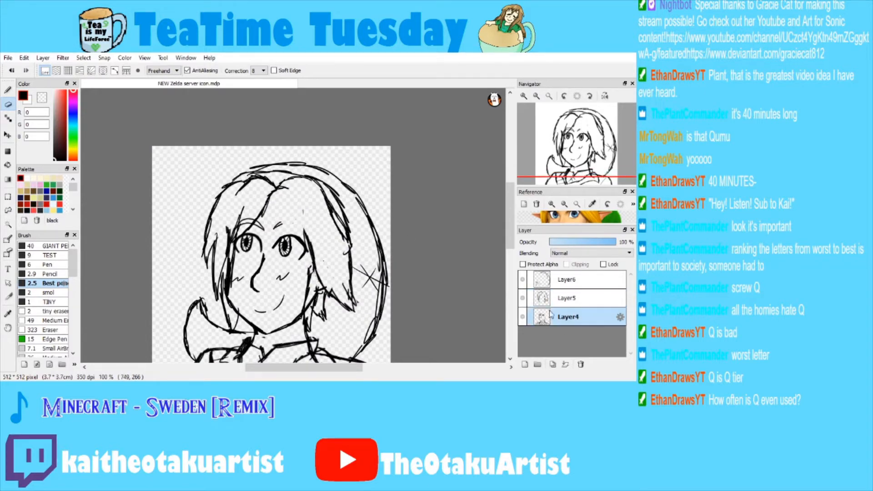
left_click(8, 90)
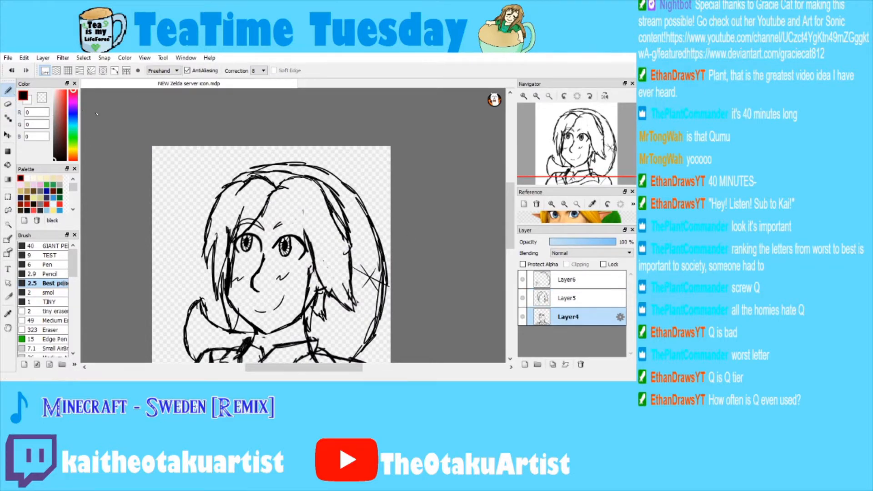
key("ctrl+plus")
key("ctrl+plus")
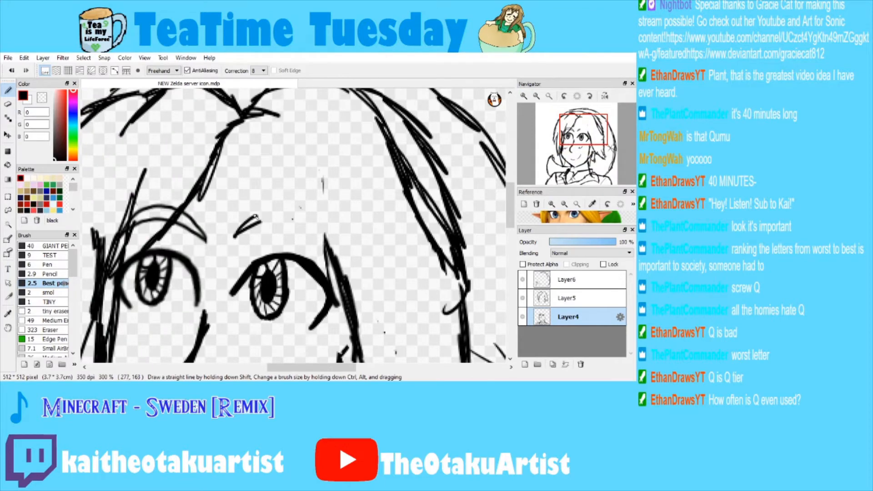
mouse_move(252, 215)
left_mouse_down()
mouse_move(298, 203)
mouse_move(327, 227)
mouse_move(281, 215)
mouse_move(277, 224)
left_mouse_up()
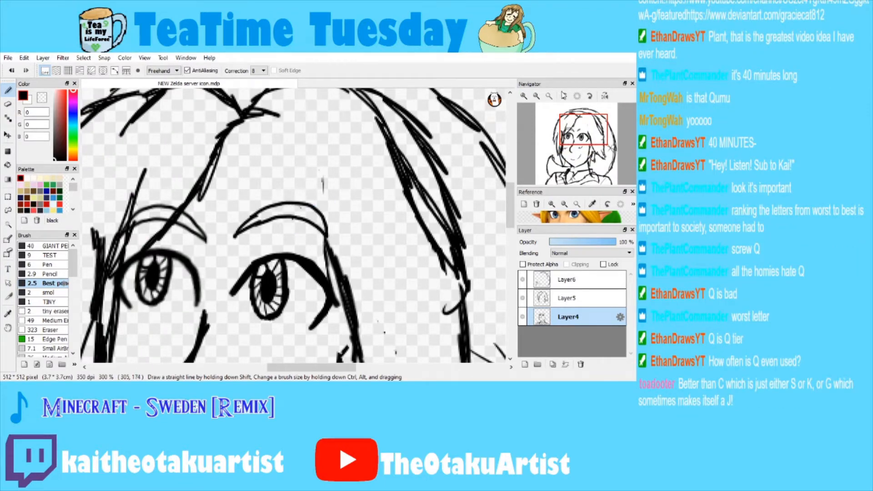
key("ctrl+0")
left_click(554, 298)
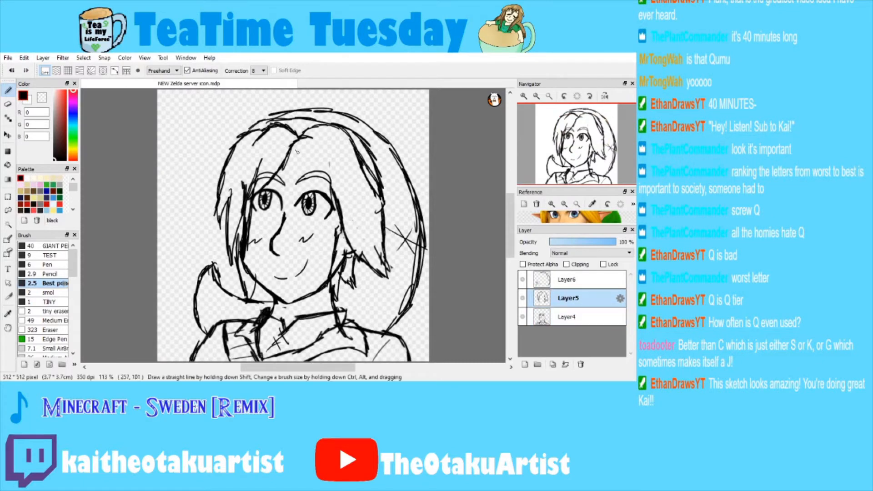
Ink the bang strands falling from the hair parting over the forehead on Layer5.
left_click_drag(293, 148, 332, 189)
key("ctrl+z")
left_click_drag(292, 148, 308, 170)
left_click_drag(308, 159, 334, 200)
key("ctrl+z")
mouse_move(309, 164)
left_mouse_down()
mouse_move(356, 220)
mouse_move(342, 167)
left_mouse_up()
Try erasing part of the eyebrow beneath the new bangs on Layer4, then undo the erasure.
left_click(8, 104)
left_click(569, 318)
left_click_drag(317, 170, 327, 174)
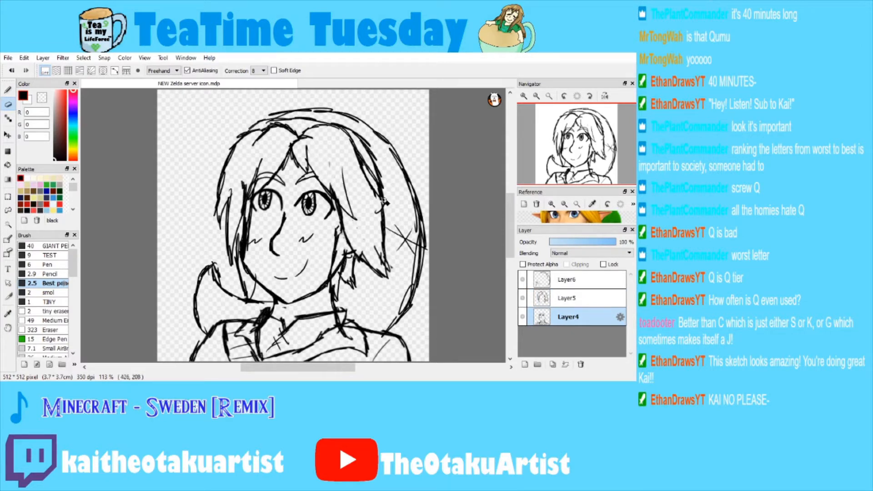
key("ctrl+z")
left_click(8, 90)
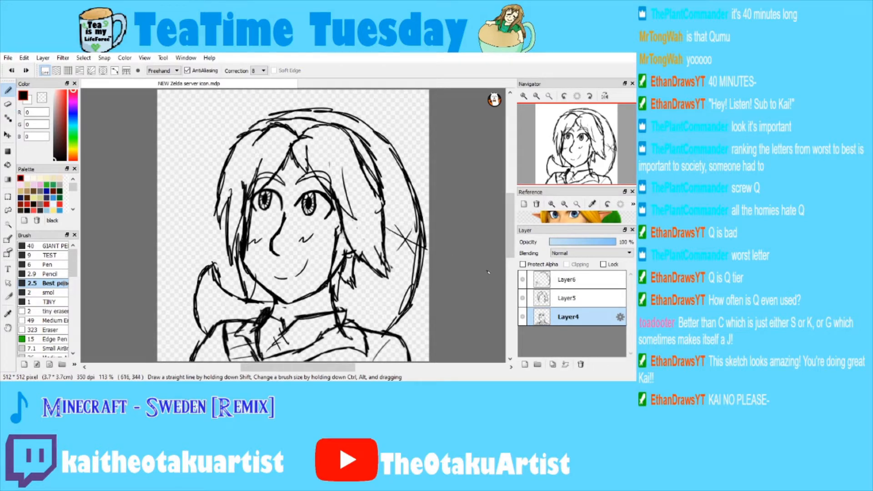
Merge Layer6 and Layer5 down into Layer4.
left_click(565, 281)
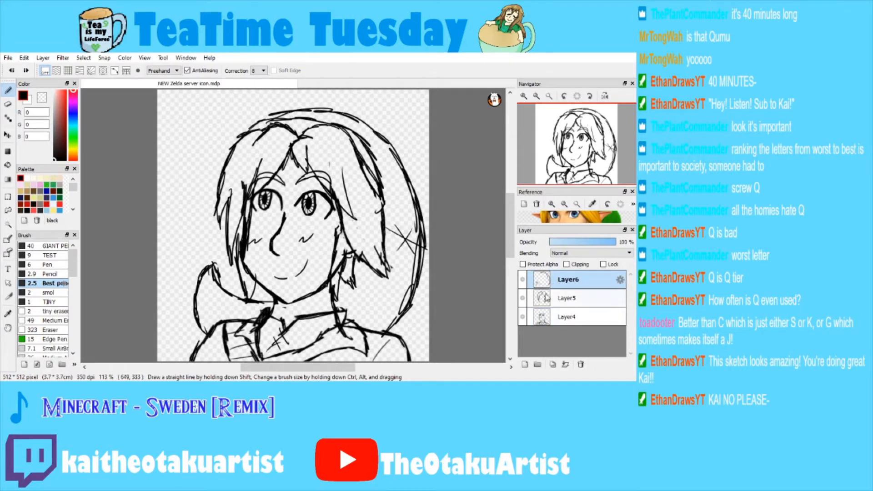
left_click(578, 364)
left_click(577, 365)
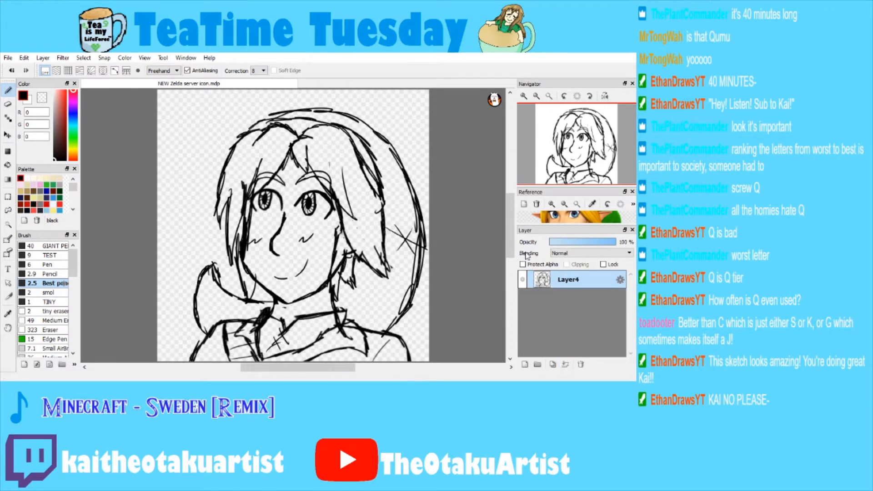
Erase the blush mark on the cheek nearer the fairy from the merged sketch.
key("ctrl+plus")
key("ctrl+plus")
key("ctrl+plus")
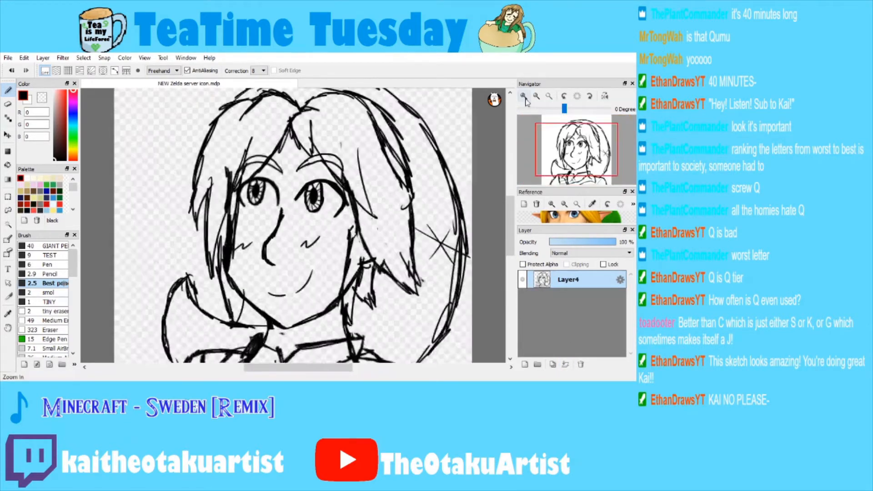
left_click(8, 105)
mouse_move(322, 275)
left_mouse_down()
mouse_move(352, 248)
mouse_move(298, 276)
mouse_move(326, 240)
left_mouse_up()
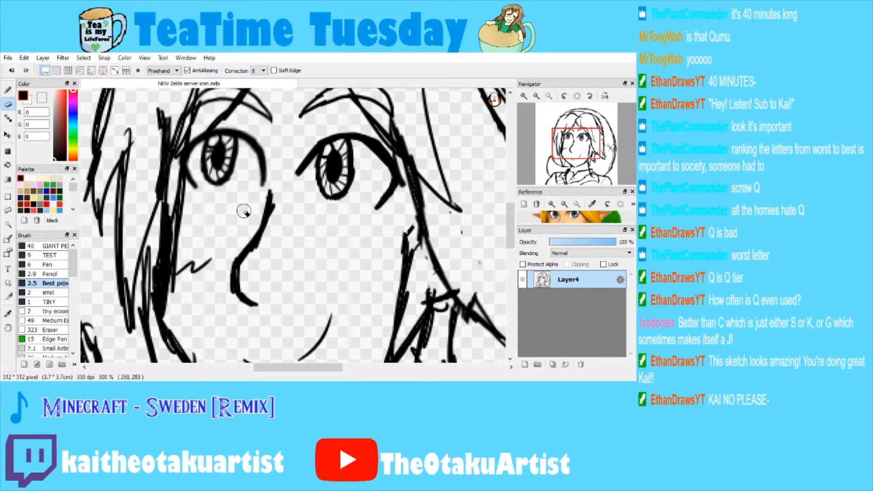
Draw a pointed ear tip sticking out through the hair just above the fairy, undoing the rejected strokes.
left_click(8, 90)
left_click_drag(571, 156, 594, 147)
mouse_move(337, 188)
left_mouse_down()
mouse_move(386, 173)
mouse_move(358, 249)
left_mouse_up()
left_click_drag(383, 194, 340, 260)
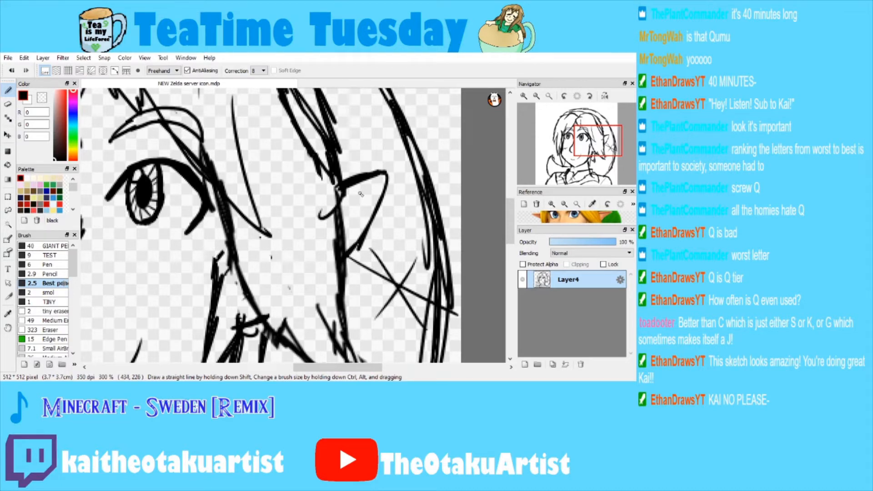
key("ctrl+z")
mouse_move(334, 194)
left_mouse_down()
mouse_move(364, 178)
mouse_move(382, 187)
mouse_move(359, 244)
left_mouse_up()
key("ctrl+z")
mouse_move(340, 198)
left_mouse_down()
mouse_move(385, 184)
mouse_move(351, 264)
left_mouse_up()
key("ctrl+z")
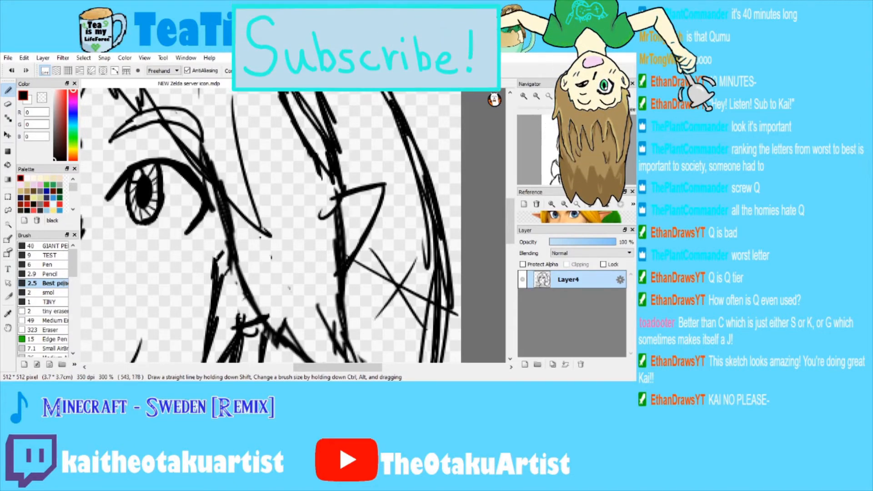
key("ctrl+0")
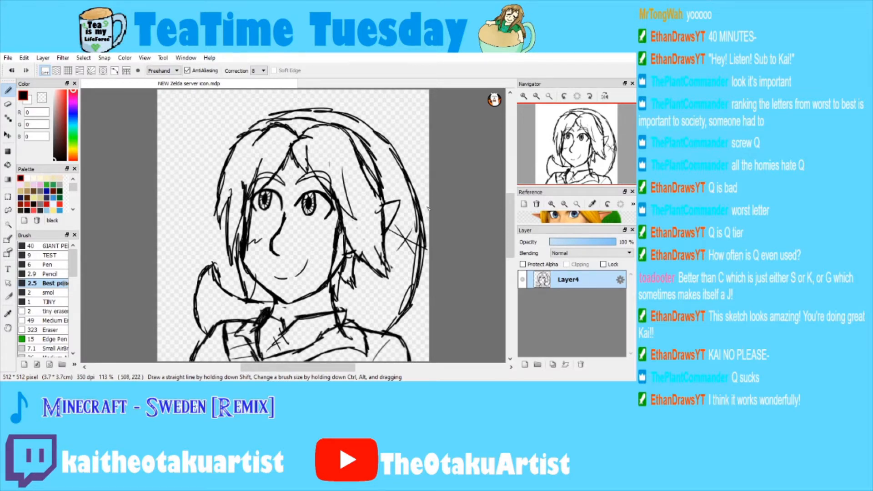
Add a new layer above the pink-tinted sketch and ink the face outline from the cheek opposite the fairy down to the chin.
left_click(525, 364)
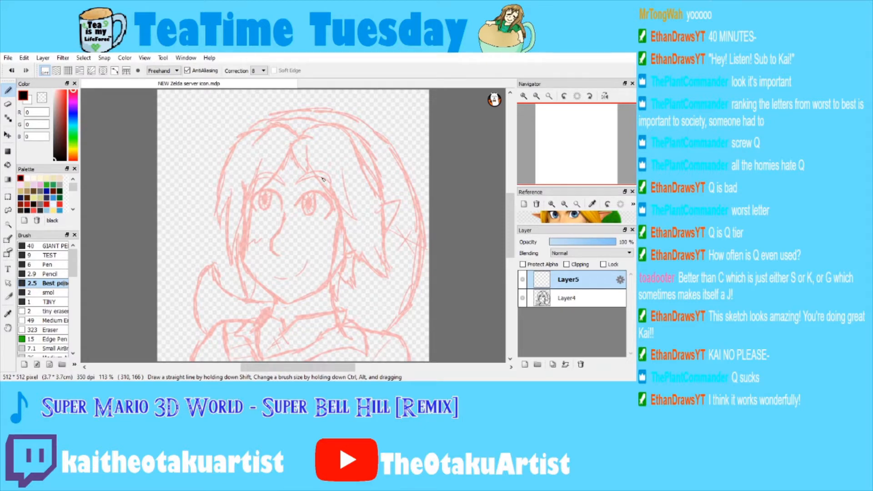
left_click(524, 97)
left_click(524, 96)
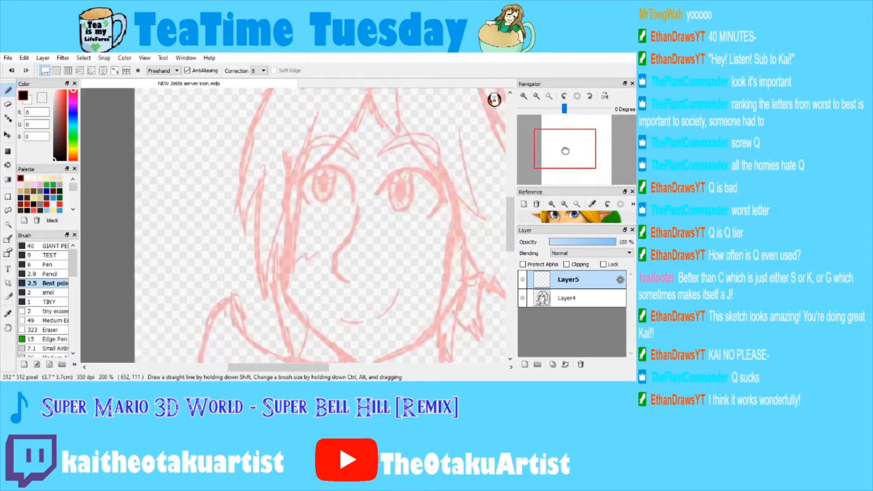
left_click(524, 96)
left_click(524, 97)
left_click(525, 97)
left_click(524, 97)
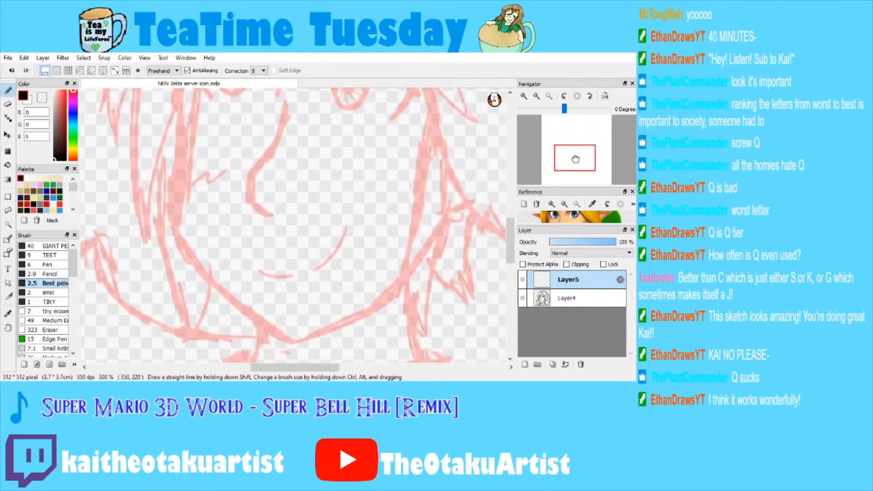
left_click(524, 97)
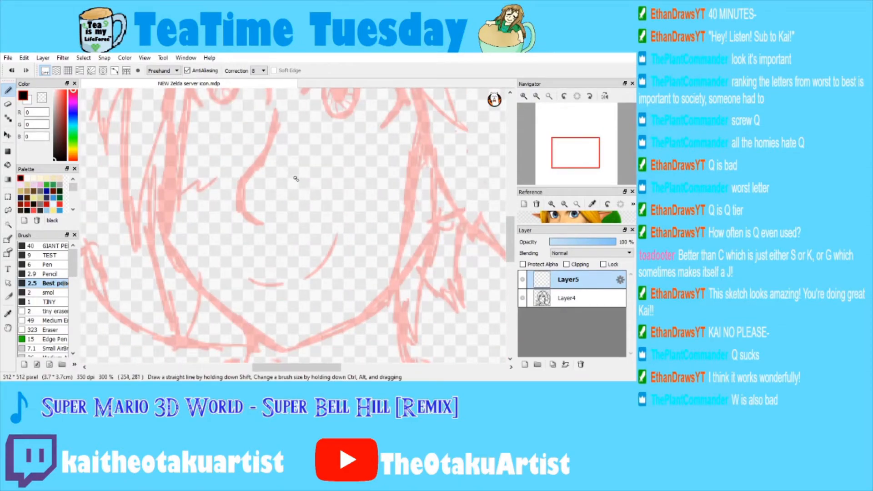
left_click_drag(170, 139, 165, 220)
key("ctrl+z")
mouse_move(174, 136)
left_mouse_down()
mouse_move(170, 252)
mouse_move(205, 297)
left_mouse_up()
key("ctrl+z")
key("ctrl+z")
key("ctrl+z")
mouse_move(173, 135)
left_mouse_down()
mouse_move(171, 253)
mouse_move(219, 307)
mouse_move(271, 340)
left_mouse_up()
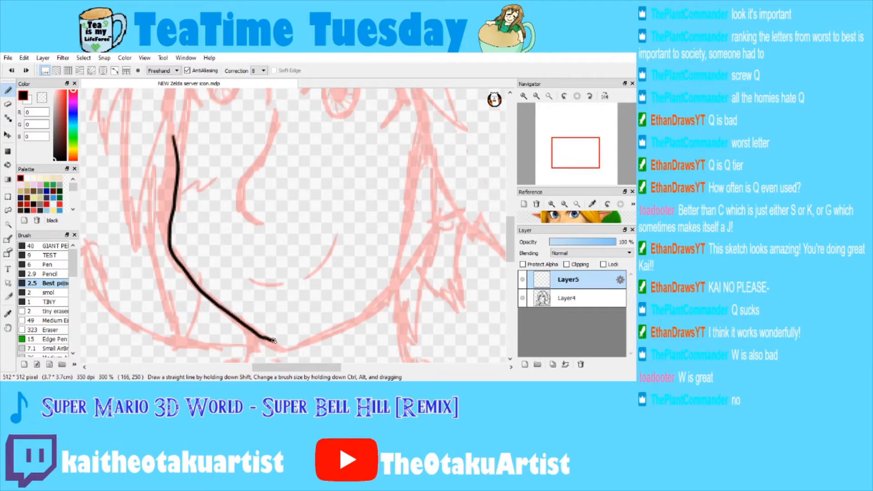
Ink the jawline from the chin up toward the hair lock on the fairy's side.
left_click_drag(564, 144, 568, 151)
key("ctrl+z")
mouse_move(245, 134)
left_mouse_down()
mouse_move(240, 225)
mouse_move(263, 285)
mouse_move(242, 138)
mouse_move(240, 217)
mouse_move(350, 360)
mouse_move(266, 279)
mouse_move(291, 264)
left_mouse_up()
key("ctrl+z")
key("ctrl+z")
left_click_drag(248, 287, 350, 235)
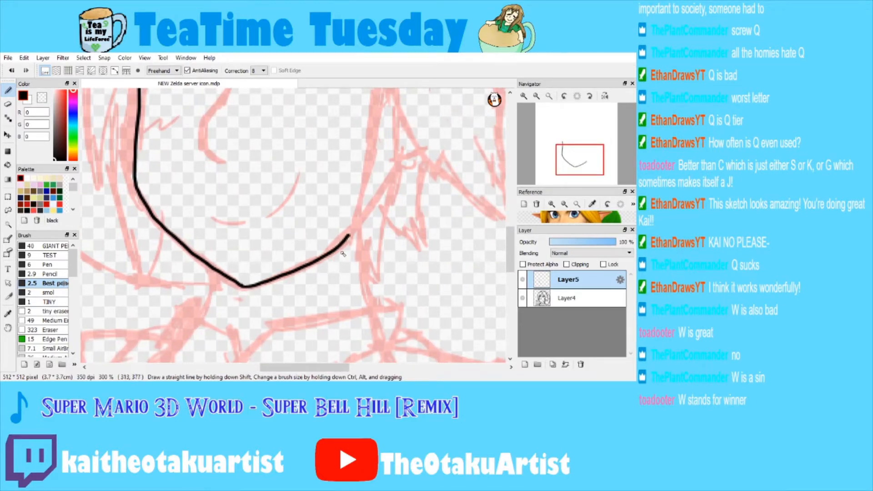
Ink the bangs from the hair parting across the forehead toward the fairy's side.
left_click_drag(580, 163, 575, 143)
left_click(538, 97)
left_click(537, 97)
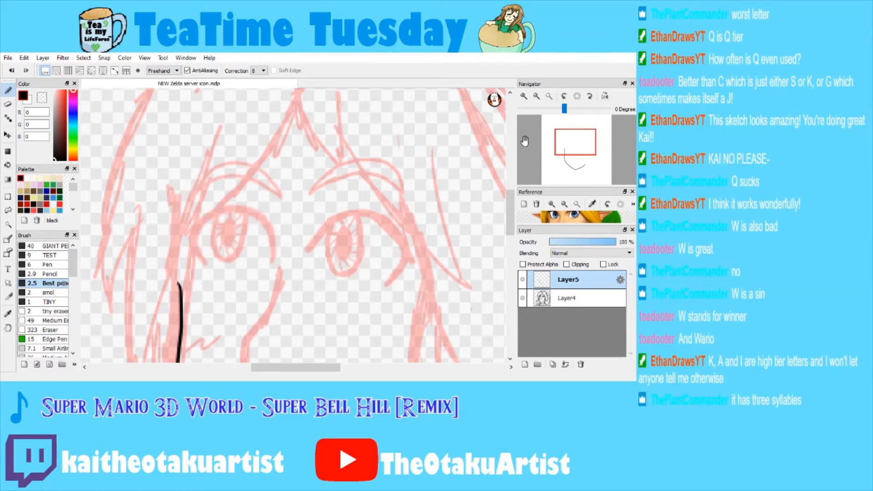
left_click_drag(583, 131, 583, 138)
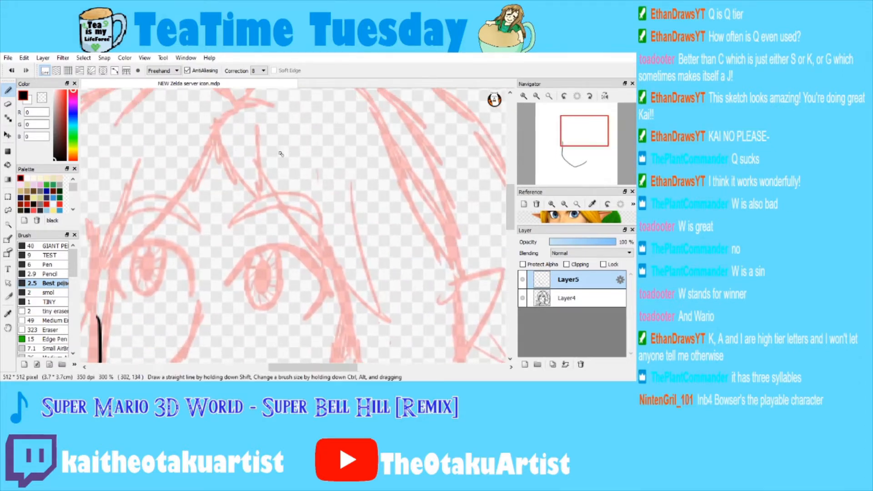
mouse_move(218, 127)
left_mouse_down()
mouse_move(225, 167)
mouse_move(264, 202)
mouse_move(260, 121)
mouse_move(241, 184)
mouse_move(267, 205)
mouse_move(263, 112)
mouse_move(227, 168)
mouse_move(267, 209)
mouse_move(268, 121)
left_mouse_up()
key("ctrl+z")
key("ctrl+z")
mouse_move(258, 175)
left_mouse_down()
mouse_move(317, 263)
mouse_move(396, 319)
mouse_move(357, 191)
left_mouse_up()
Ink the pointed hair locks framing the cheek and jaw on the fairy's side.
left_click_drag(585, 141, 587, 156)
mouse_move(308, 122)
left_mouse_down()
mouse_move(286, 285)
mouse_move(290, 323)
left_mouse_up()
mouse_move(585, 157)
left_mouse_down()
mouse_move(582, 150)
mouse_move(581, 163)
left_mouse_up()
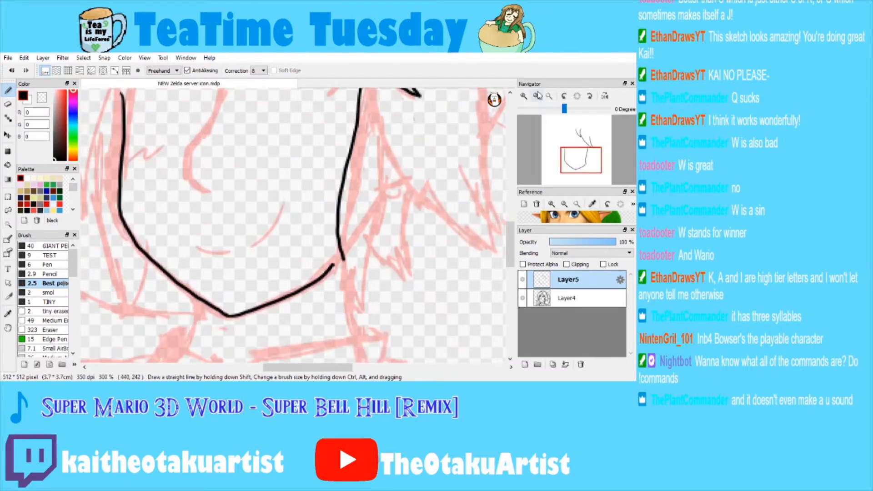
left_click(536, 95)
key("ctrl+z")
mouse_move(337, 115)
left_mouse_down()
mouse_move(378, 208)
mouse_move(428, 241)
mouse_move(408, 175)
left_mouse_up()
mouse_move(342, 137)
left_mouse_down()
mouse_move(321, 225)
mouse_move(331, 220)
mouse_move(324, 253)
mouse_move(342, 279)
mouse_move(354, 193)
left_mouse_up()
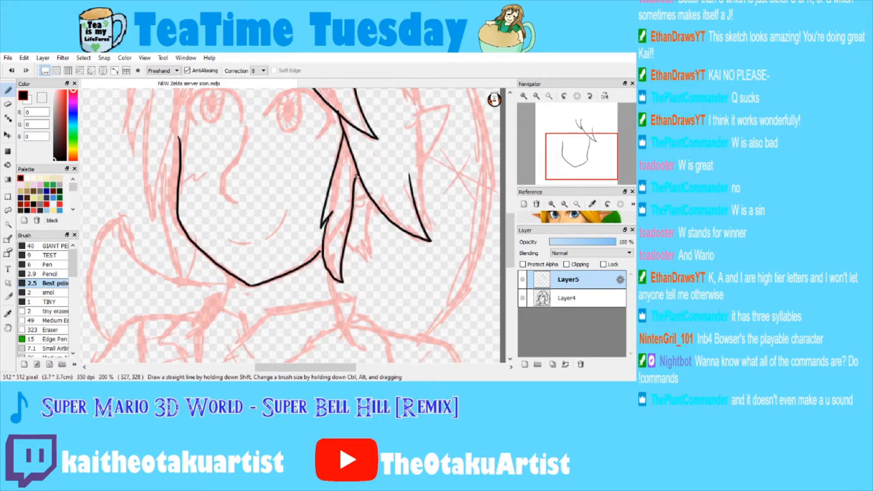
key("ctrl+z")
Ink the earlobe with a round earring and the small jagged hair tufts below it.
left_click(526, 96)
left_click(525, 96)
mouse_move(413, 177)
left_mouse_down()
mouse_move(346, 291)
mouse_move(287, 234)
mouse_move(312, 239)
mouse_move(321, 226)
left_mouse_up()
mouse_move(586, 158)
left_mouse_down()
mouse_move(597, 154)
mouse_move(576, 149)
mouse_move(588, 160)
left_mouse_up()
mouse_move(339, 201)
left_mouse_down()
mouse_move(347, 220)
mouse_move(326, 228)
mouse_move(338, 206)
left_mouse_up()
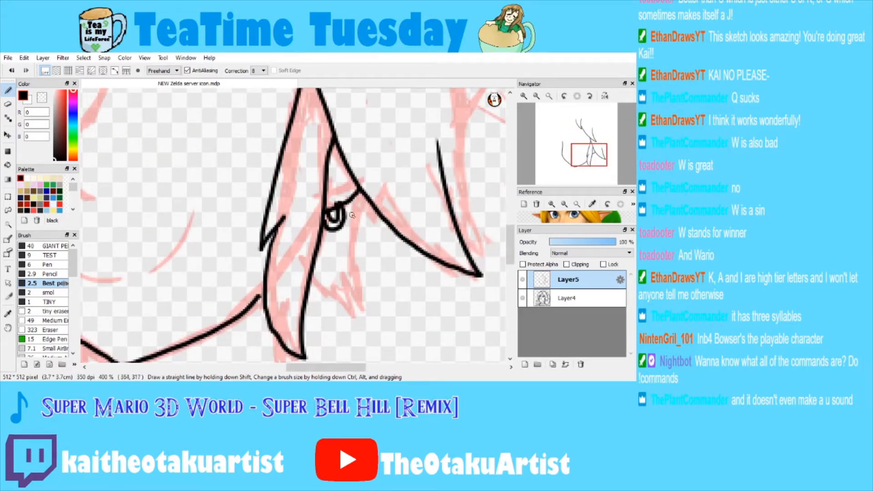
left_click_drag(588, 153, 587, 162)
mouse_move(341, 129)
left_mouse_down()
mouse_move(329, 182)
mouse_move(335, 246)
left_mouse_up()
mouse_move(317, 212)
left_mouse_down()
mouse_move(322, 251)
mouse_move(302, 214)
left_mouse_up()
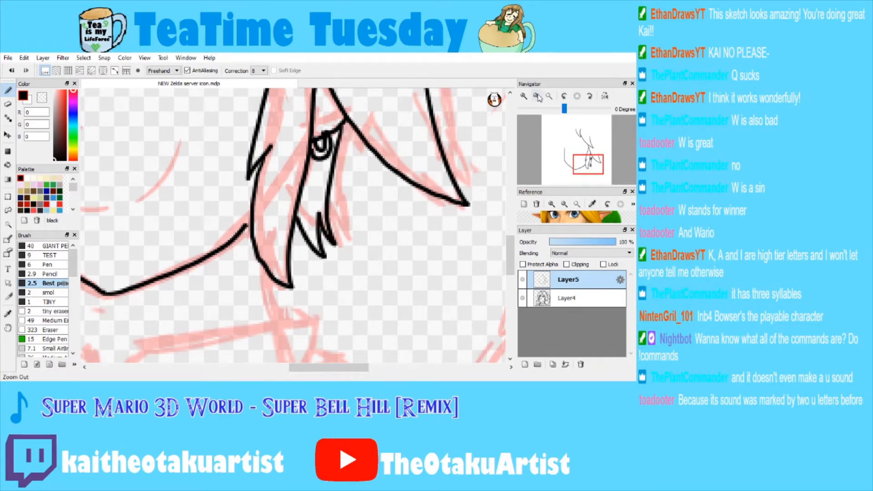
Ink both sides of the neck, from the jaw and the hair lock down toward the collar.
left_click(536, 96)
left_click(537, 96)
left_click(570, 151)
left_click_drag(569, 153, 570, 176)
left_click(524, 96)
left_click(525, 96)
mouse_move(304, 115)
left_mouse_down()
mouse_move(311, 147)
mouse_move(292, 208)
left_mouse_up()
left_click_drag(578, 177, 585, 168)
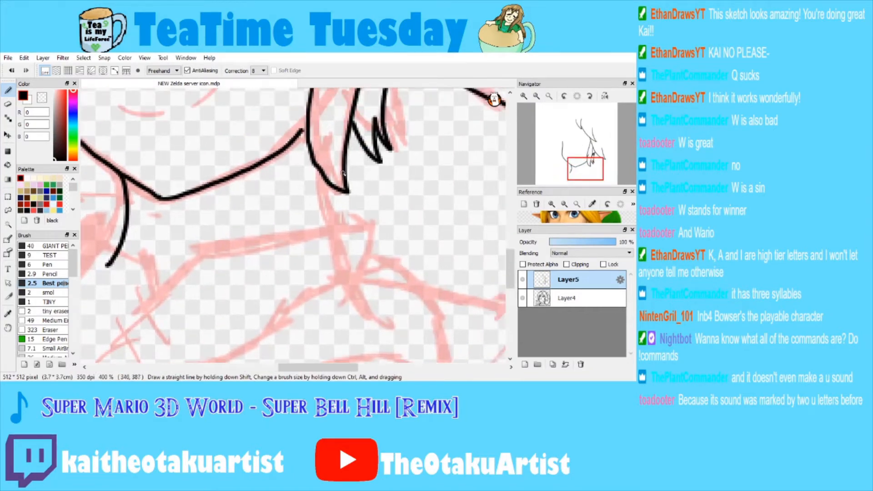
mouse_move(317, 170)
left_mouse_down()
mouse_move(327, 243)
mouse_move(341, 263)
left_mouse_up()
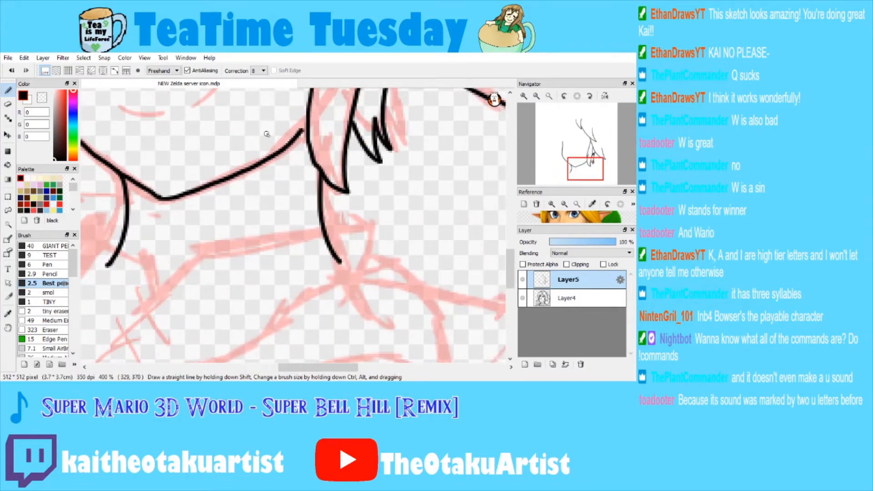
Erase the end of the jawline near the hair lock on the fairy's side.
left_click(8, 104)
mouse_move(298, 126)
left_mouse_down()
mouse_move(295, 146)
mouse_move(290, 134)
left_mouse_up()
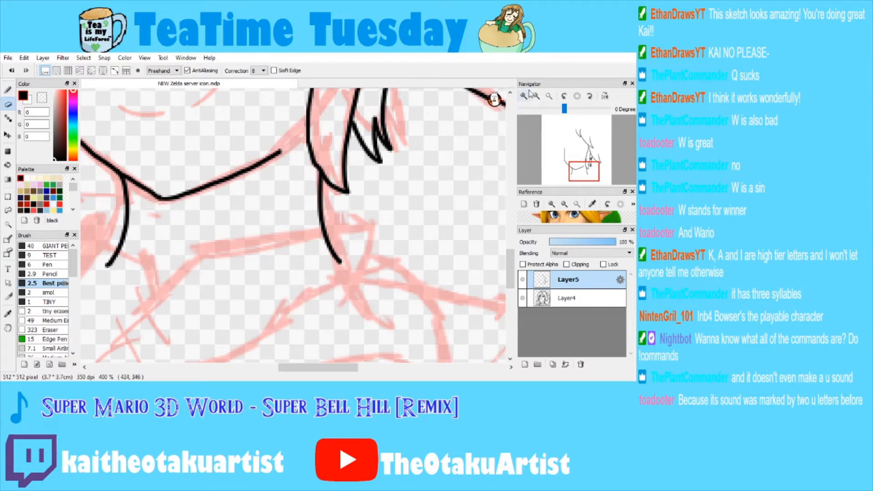
left_click(537, 97)
left_click(537, 96)
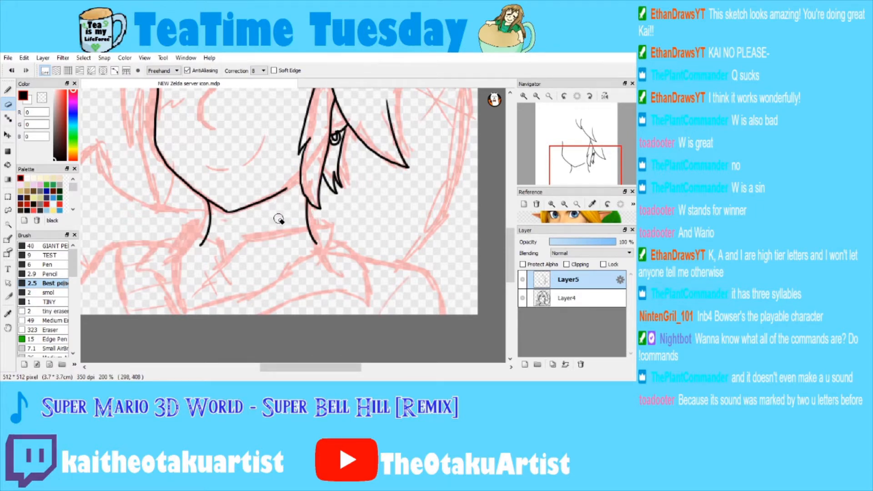
Ink the collar edge from the front opening across the neck to a pointed end on the fairy's side.
left_click(10, 91)
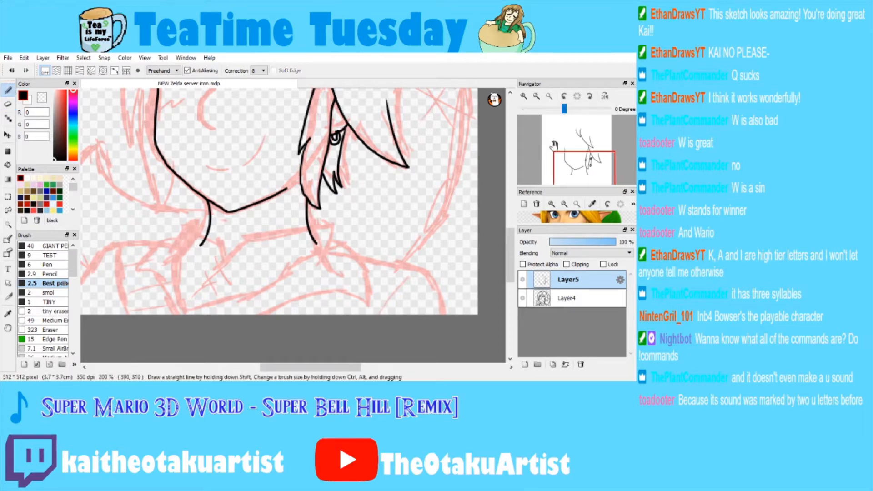
left_click(569, 162)
left_click(525, 96)
left_click(568, 169)
left_click_drag(568, 169, 584, 172)
left_click(525, 96)
left_click(543, 98)
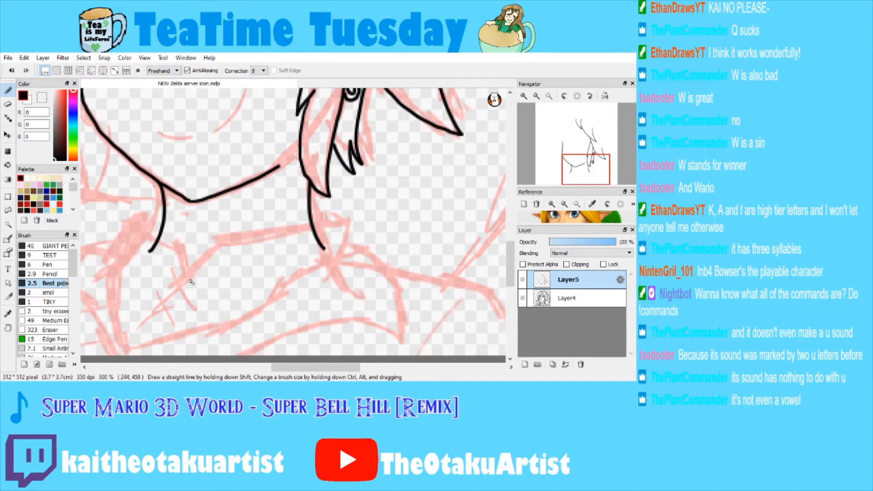
mouse_move(171, 321)
left_mouse_down()
mouse_move(210, 250)
mouse_move(335, 217)
mouse_move(312, 203)
left_mouse_up()
left_click_drag(564, 165, 572, 166)
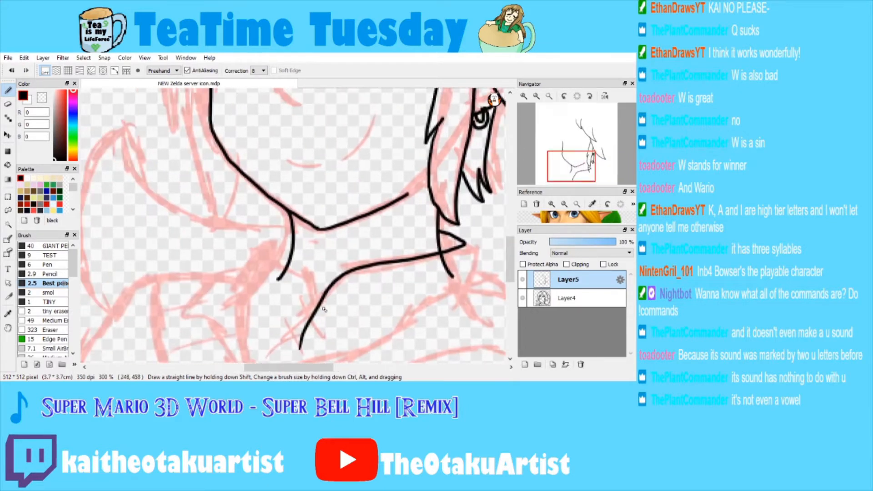
Ink the opposite collar edge from the front opening up to a pointed end beside the neck.
mouse_move(312, 316)
left_mouse_down()
mouse_move(313, 291)
mouse_move(282, 259)
left_mouse_up()
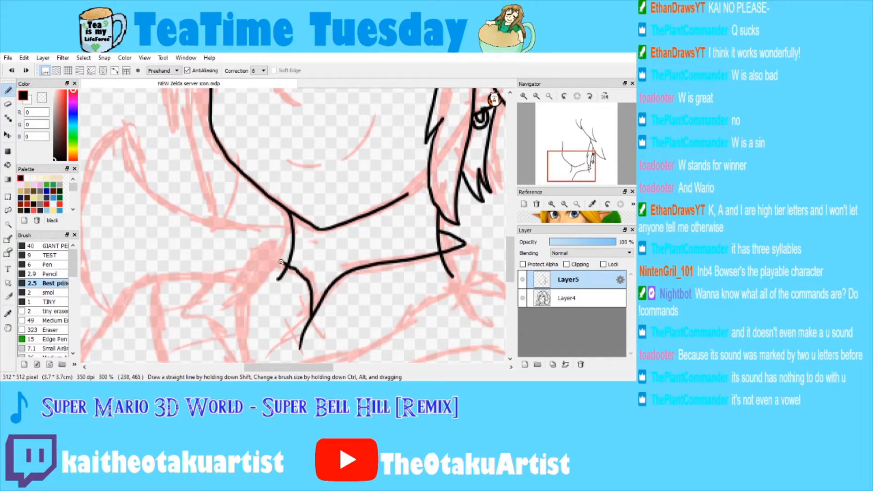
left_click_drag(271, 255, 291, 240)
mouse_move(536, 150)
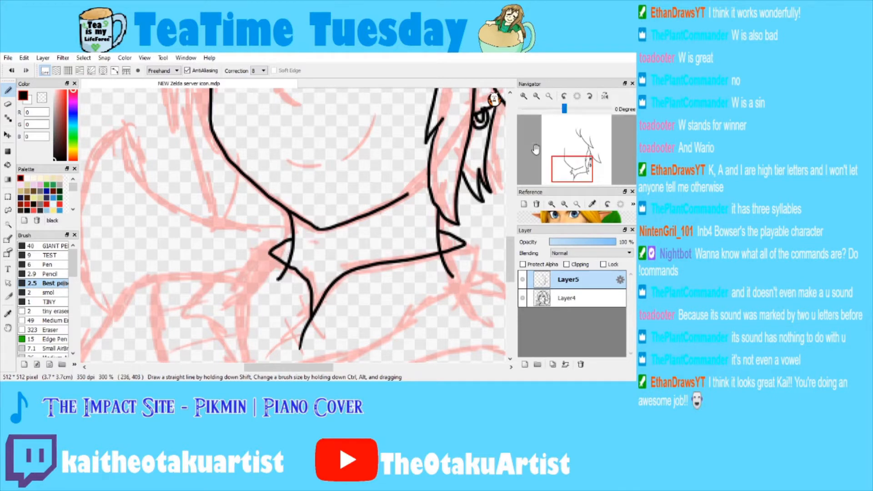
Try inking the collar's outer edge opposite the fairy down toward the canvas edge, then undo the strokes.
left_click_drag(572, 169, 579, 178)
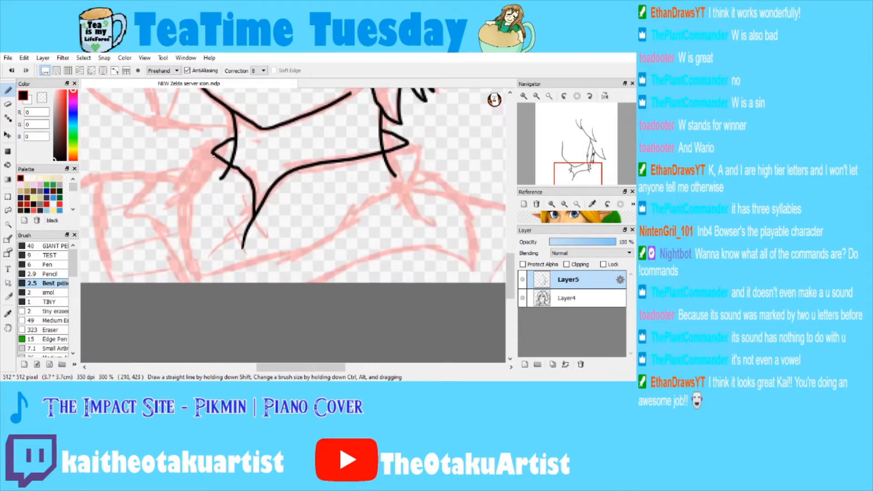
left_click_drag(212, 154, 191, 220)
key("ctrl+z")
mouse_move(212, 153)
left_mouse_down()
mouse_move(187, 213)
mouse_move(188, 259)
mouse_move(199, 275)
left_mouse_up()
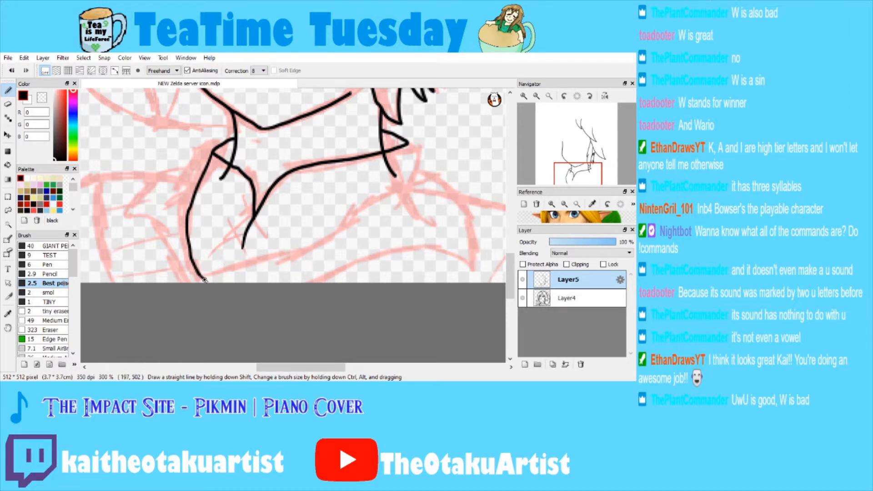
key("ctrl+z")
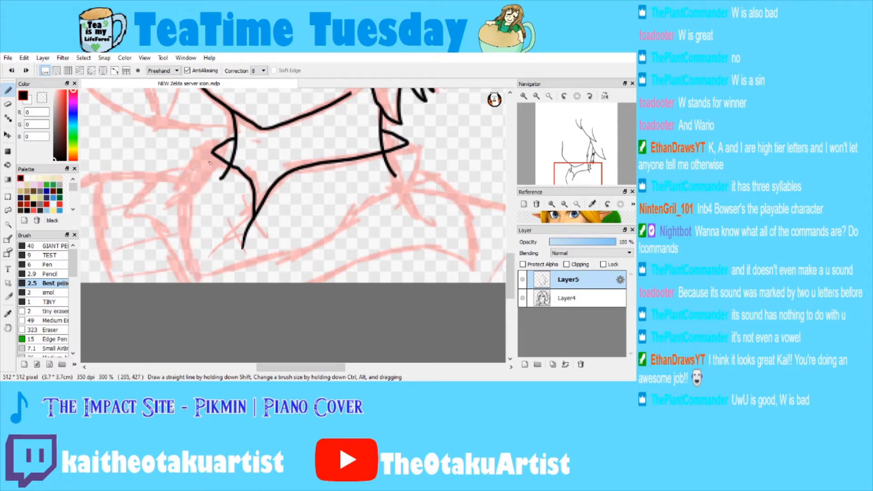
left_click_drag(212, 156, 205, 210)
key("ctrl+z")
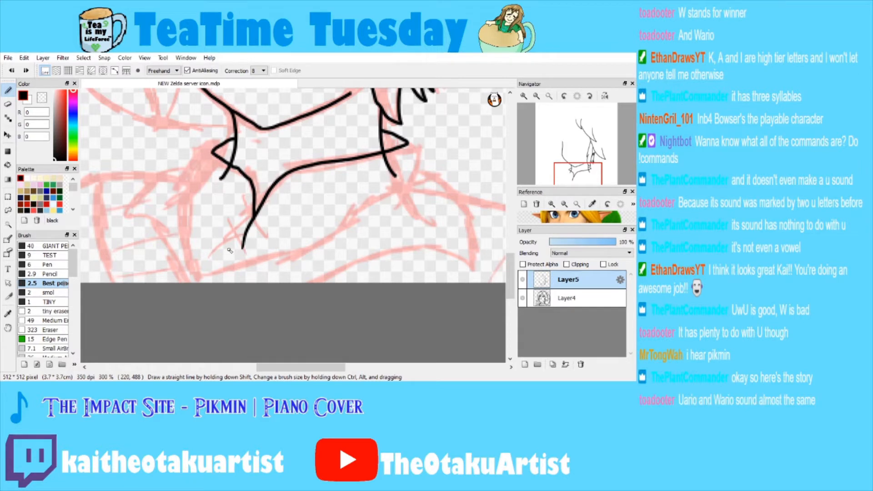
key("alt+Tab")
key("alt+Tab")
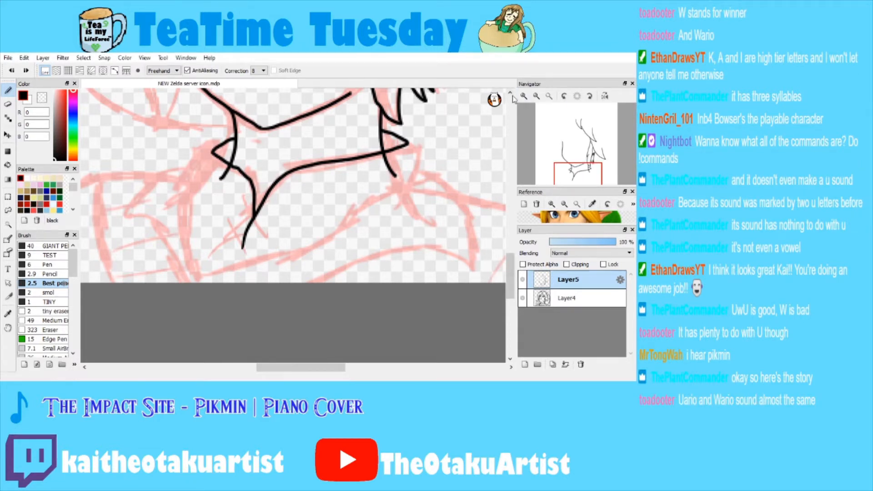
Ink the collar's outer edge opposite the fairy with a short fold line, continuing along the lower edge toward the fairy's side.
scroll(179, 259, "up", 2)
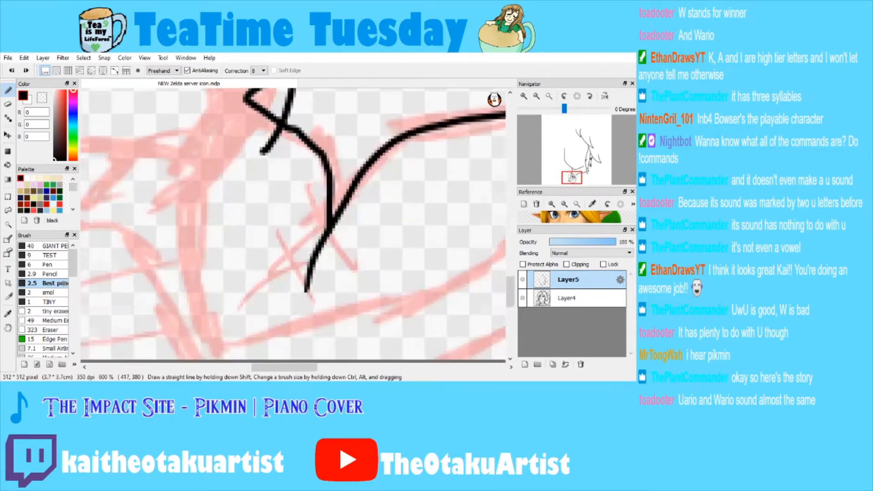
left_click_drag(248, 93, 223, 190)
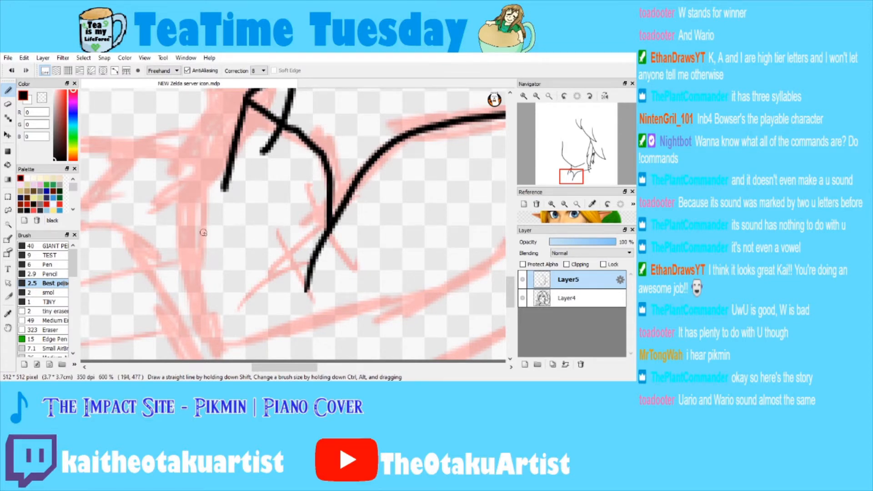
mouse_move(225, 182)
left_mouse_down()
mouse_move(217, 218)
mouse_move(233, 265)
left_mouse_up()
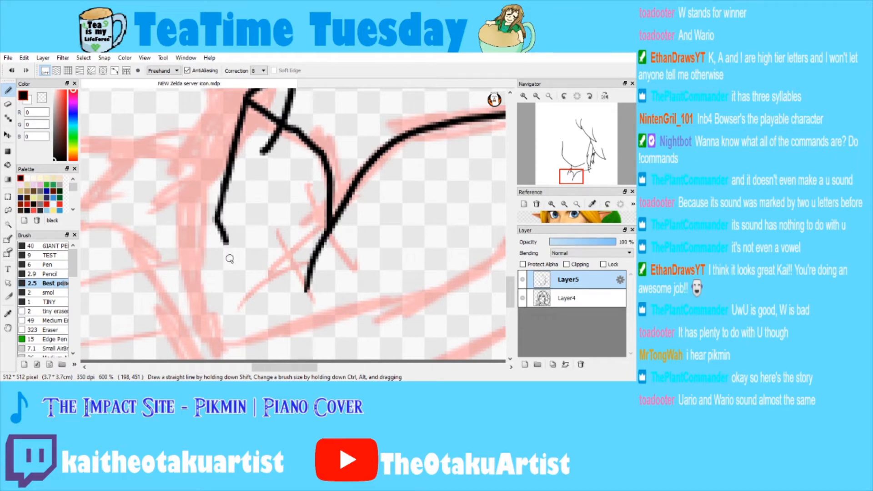
mouse_move(213, 219)
left_mouse_down()
mouse_move(198, 279)
mouse_move(219, 339)
left_mouse_up()
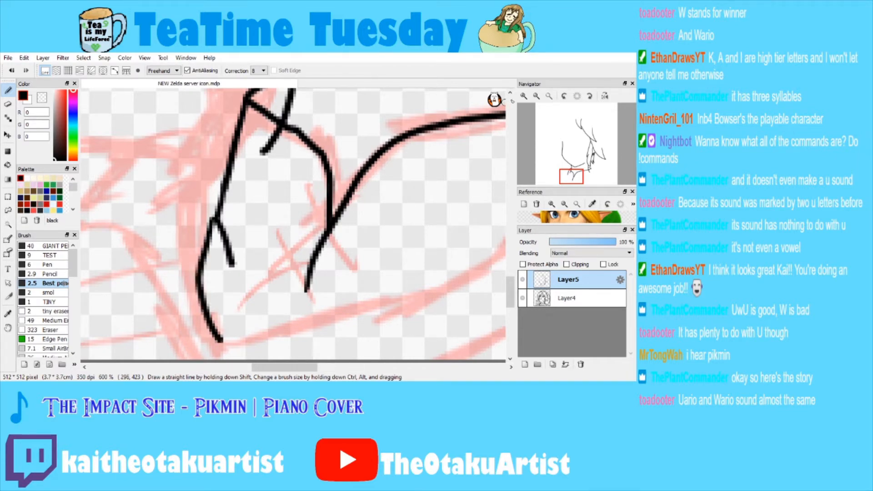
key("ctrl+minus")
mouse_move(256, 282)
left_mouse_down()
mouse_move(371, 260)
mouse_move(445, 203)
left_mouse_up()
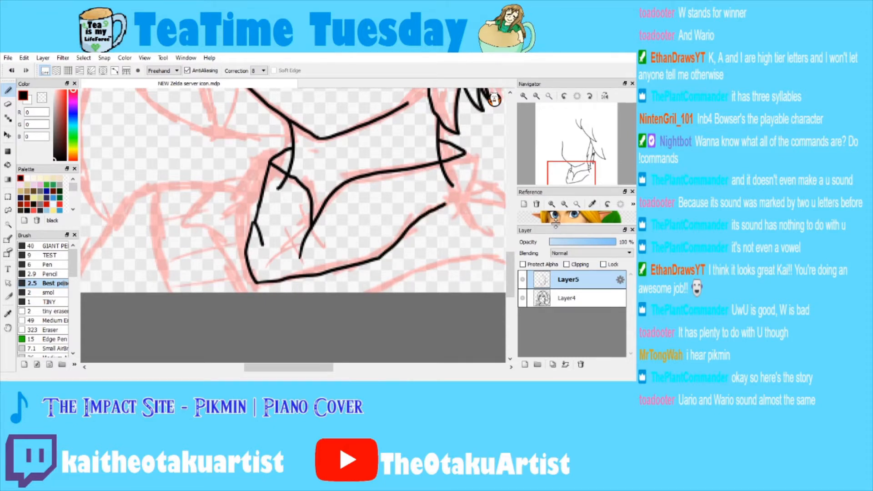
Enlarge the reference image view and ink the collar's lower edge up to its pointed end on the fairy's side.
left_click_drag(556, 225, 556, 279)
mouse_move(445, 205)
left_mouse_down()
mouse_move(456, 185)
mouse_move(269, 160)
mouse_move(254, 217)
mouse_move(187, 263)
left_mouse_up()
key("ctrl+z")
mouse_move(265, 168)
left_mouse_down()
mouse_move(388, 162)
mouse_move(372, 219)
mouse_move(336, 244)
mouse_move(240, 289)
mouse_move(182, 296)
left_mouse_up()
Erase the ends of both neck lines where they run past the collar edges.
left_click(8, 104)
left_click_drag(204, 197, 212, 188)
left_click_drag(369, 183, 374, 192)
left_click(8, 90)
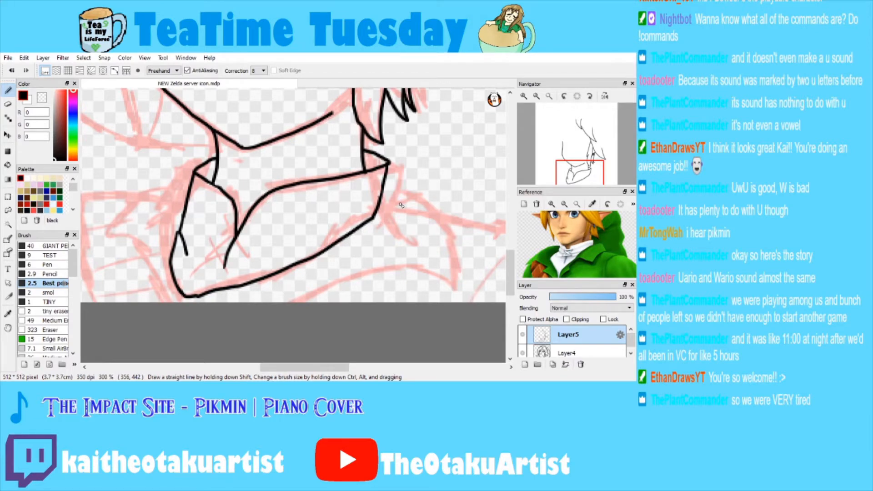
Ink the pointed outer collar flap on the fairy's side, curving out from the inner collar and back beneath it.
mouse_move(402, 206)
left_mouse_down()
mouse_move(267, 217)
mouse_move(258, 199)
mouse_move(289, 206)
mouse_move(320, 255)
left_mouse_up()
key("ctrl+z")
key("ctrl+z")
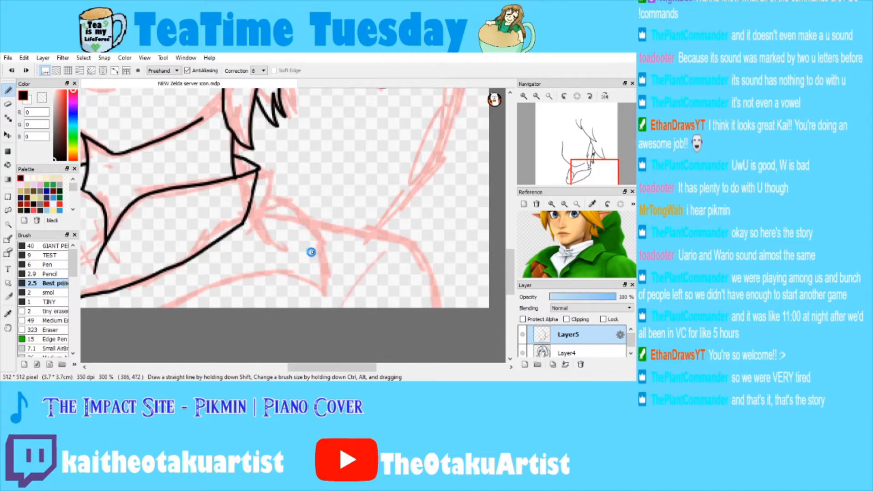
mouse_move(253, 197)
left_mouse_down()
mouse_move(290, 205)
mouse_move(322, 241)
mouse_move(331, 287)
mouse_move(303, 278)
mouse_move(226, 281)
left_mouse_up()
Ink the pointed outer collar flap opposite the fairy, with its lower edge running down to the canvas edge.
left_click(568, 181)
mouse_move(567, 180)
left_mouse_down()
mouse_move(576, 181)
mouse_move(560, 175)
left_mouse_up()
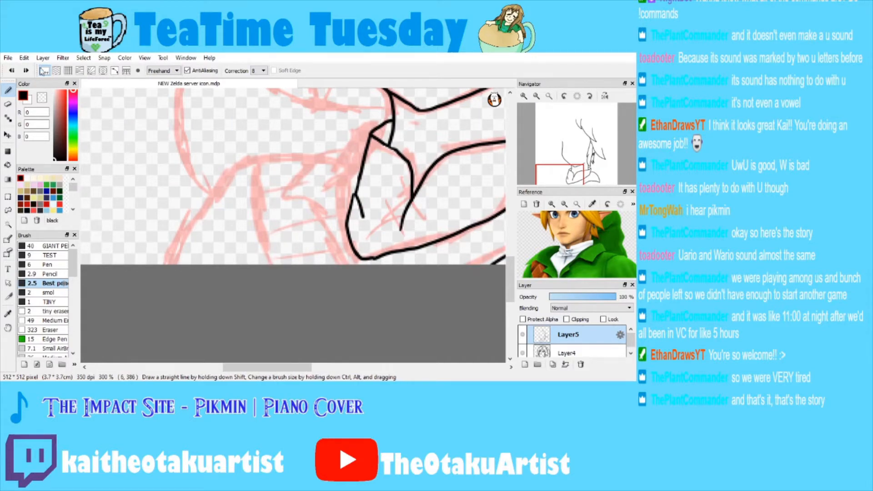
mouse_move(366, 150)
left_mouse_down()
mouse_move(318, 147)
mouse_move(284, 195)
mouse_move(331, 220)
mouse_move(349, 278)
left_mouse_up()
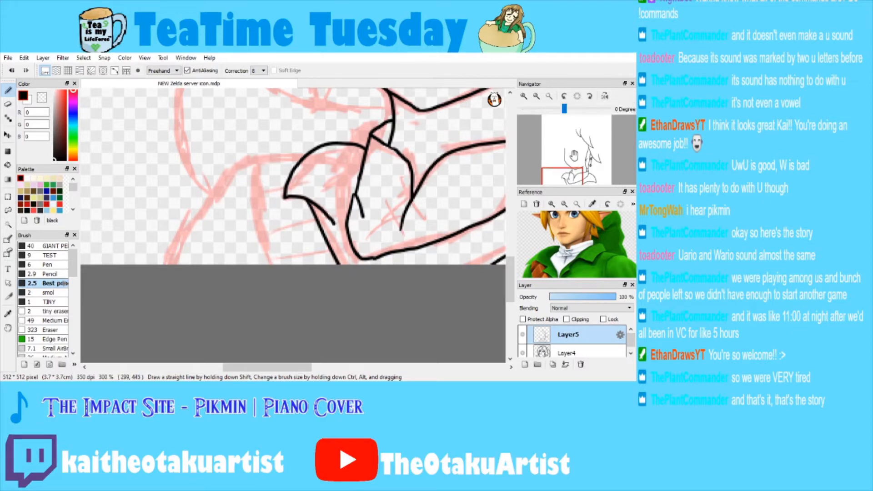
key("ctrl+z")
left_click_drag(318, 207, 352, 273)
key("ctrl+z")
left_click_drag(319, 210, 349, 275)
Ink the shoulder and upper arm outline on the fairy's side, plus the crease line between arm and chest.
mouse_move(430, 198)
left_mouse_down()
mouse_move(430, 252)
mouse_move(133, 203)
mouse_move(105, 216)
left_mouse_up()
left_click_drag(295, 197, 363, 213)
key("ctrl+z")
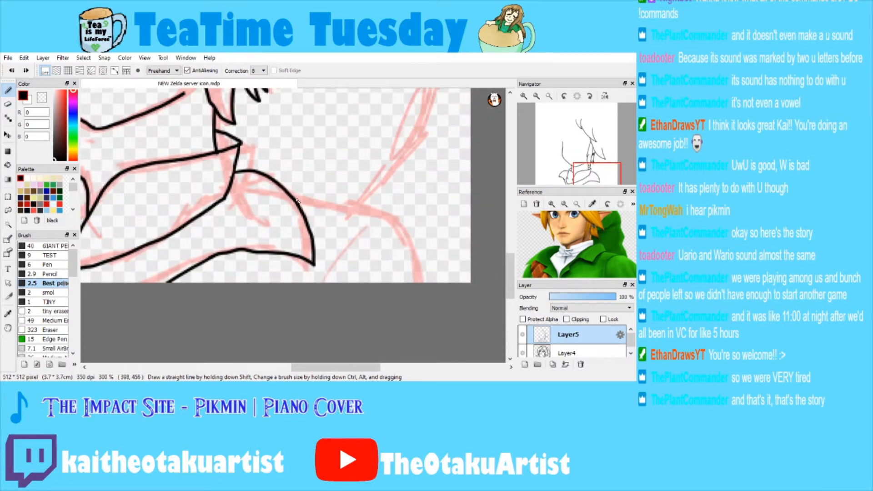
left_click_drag(294, 201, 399, 220)
key("ctrl+z")
key("ctrl+z")
mouse_move(287, 191)
left_mouse_down()
mouse_move(386, 220)
mouse_move(410, 239)
mouse_move(416, 282)
left_mouse_up()
left_click_drag(366, 227, 321, 284)
Ink the top edge of the shoulder strap from the outer collar flap toward the shoulder opposite the fairy.
left_click_drag(582, 177, 566, 178)
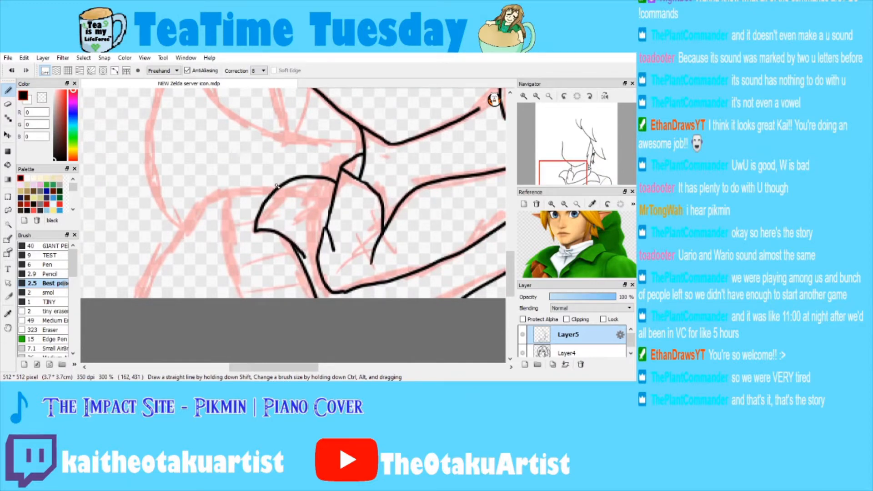
left_click(299, 389)
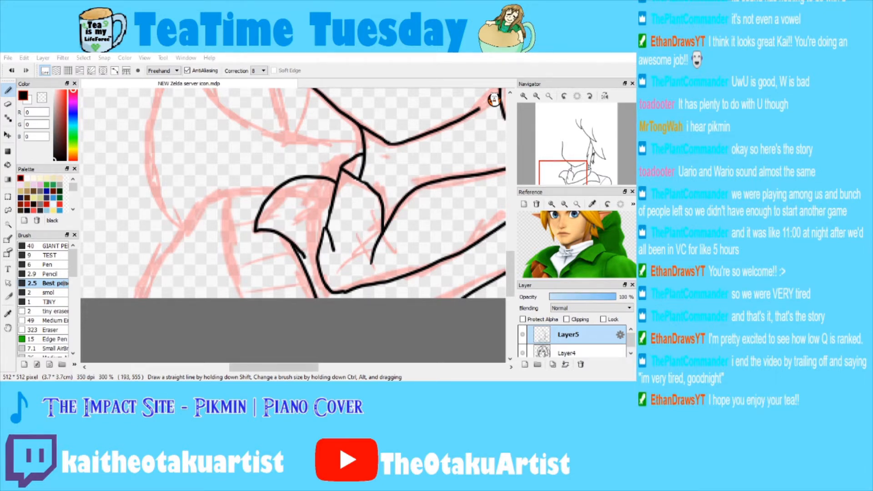
mouse_move(568, 176)
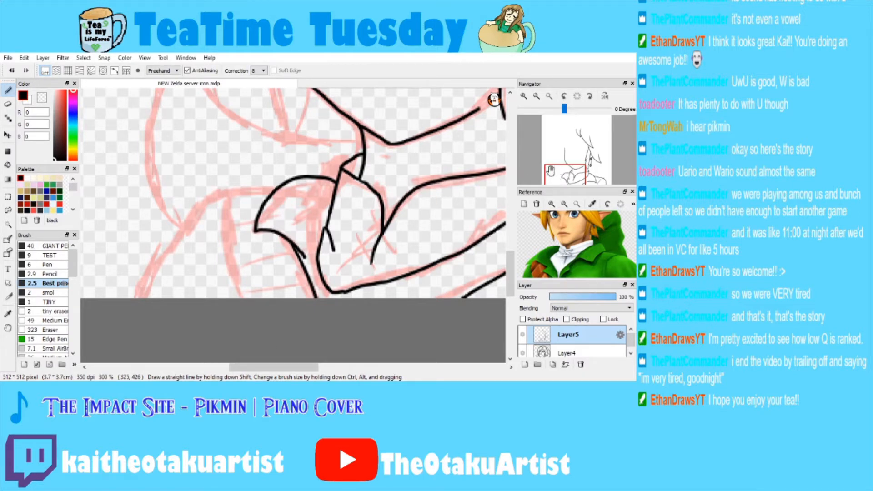
left_click(524, 96)
left_click_drag(562, 174, 563, 177)
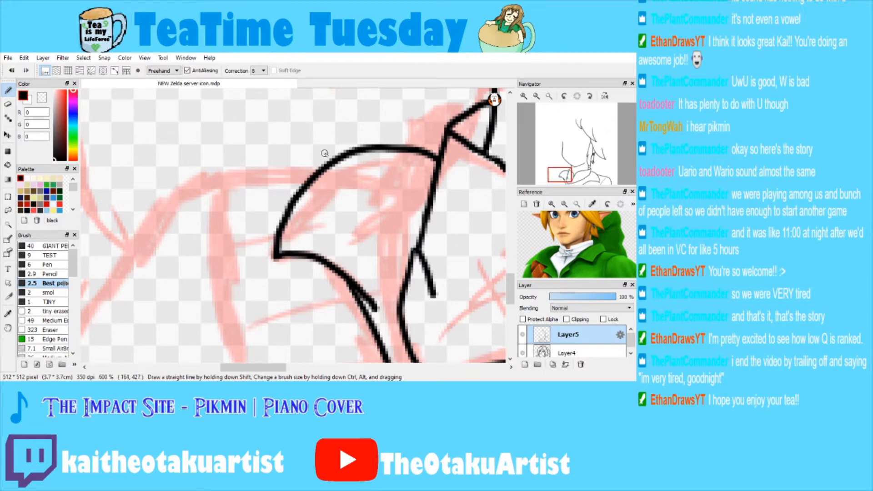
mouse_move(331, 158)
left_mouse_down()
mouse_move(278, 154)
mouse_move(235, 171)
left_mouse_up()
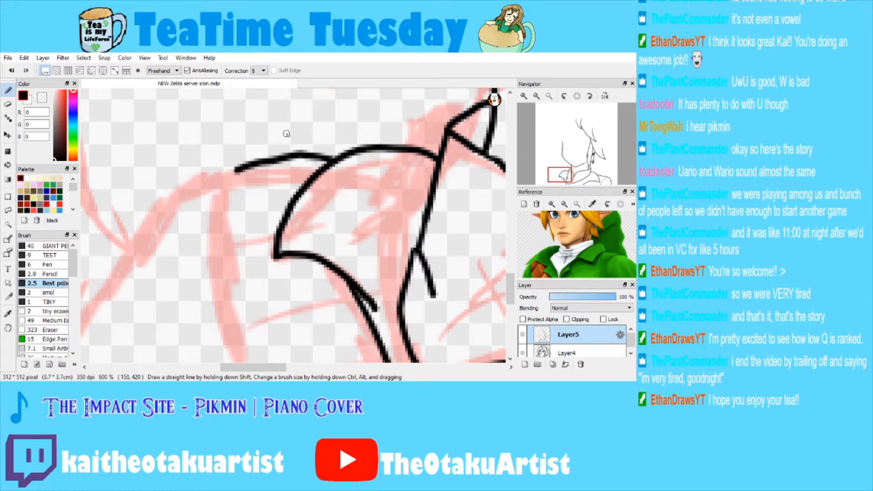
key("ctrl+z")
left_click_drag(329, 156, 262, 156)
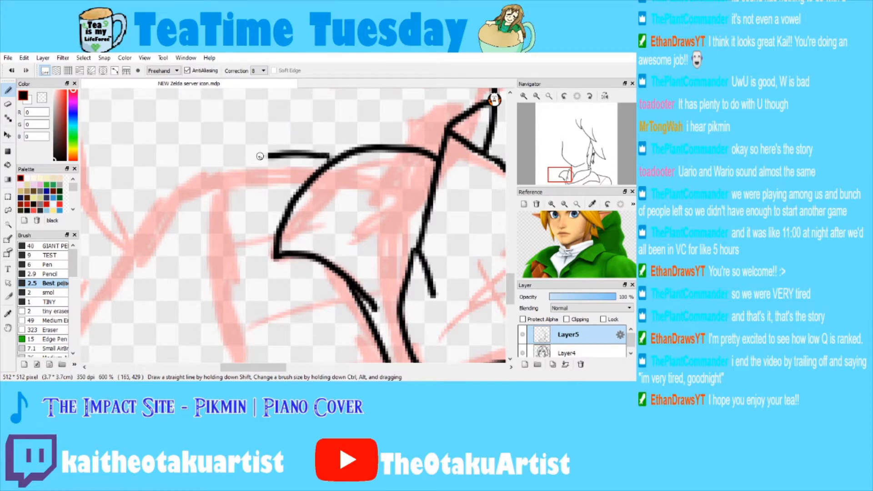
key("ctrl+z")
mouse_move(332, 157)
left_mouse_down()
mouse_move(267, 148)
mouse_move(214, 169)
left_mouse_up()
Ink the shoulder strap's outer side down to the canvas edge, with a short fold line branching inward.
key("ctrl+minus")
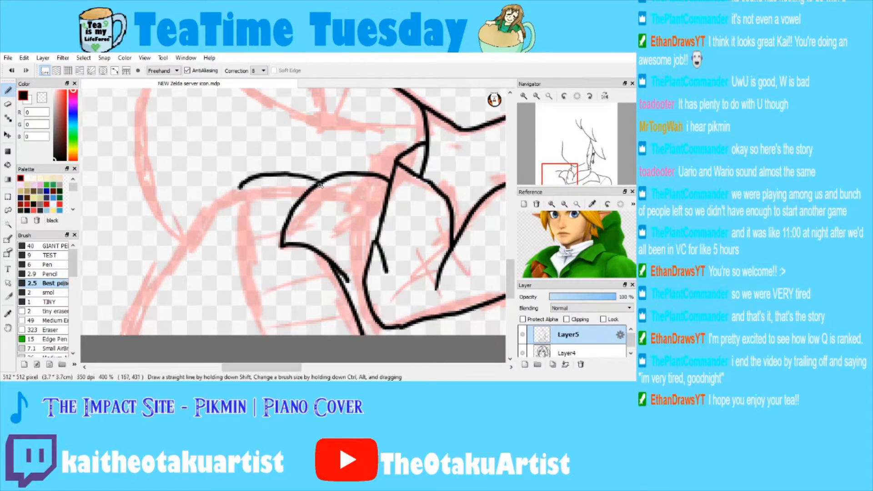
left_click_drag(241, 187, 249, 271)
key("ctrl+z")
mouse_move(239, 187)
left_mouse_down()
mouse_move(242, 277)
mouse_move(280, 325)
left_mouse_up()
left_click_drag(248, 293, 260, 335)
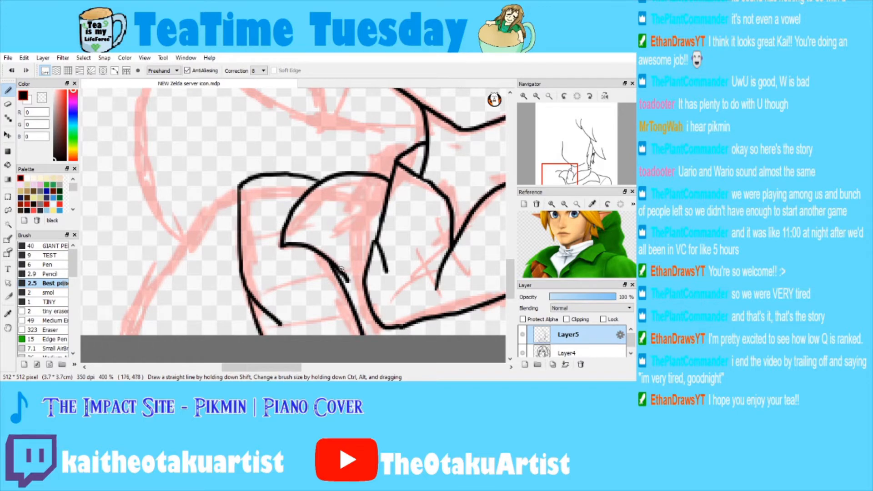
left_click(525, 96)
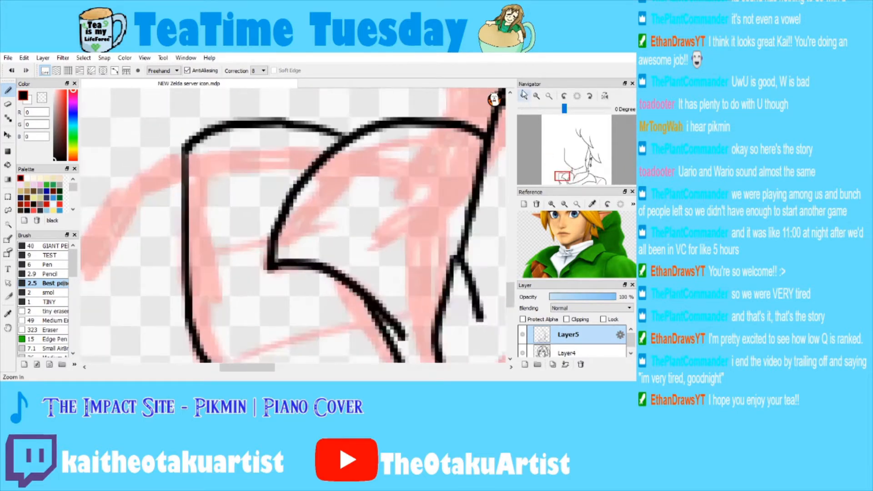
left_click_drag(198, 197, 282, 188)
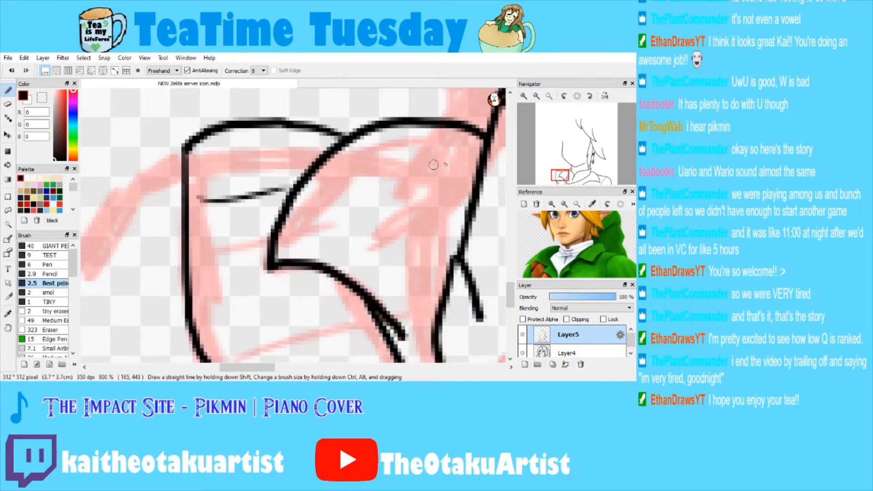
key("ctrl+z")
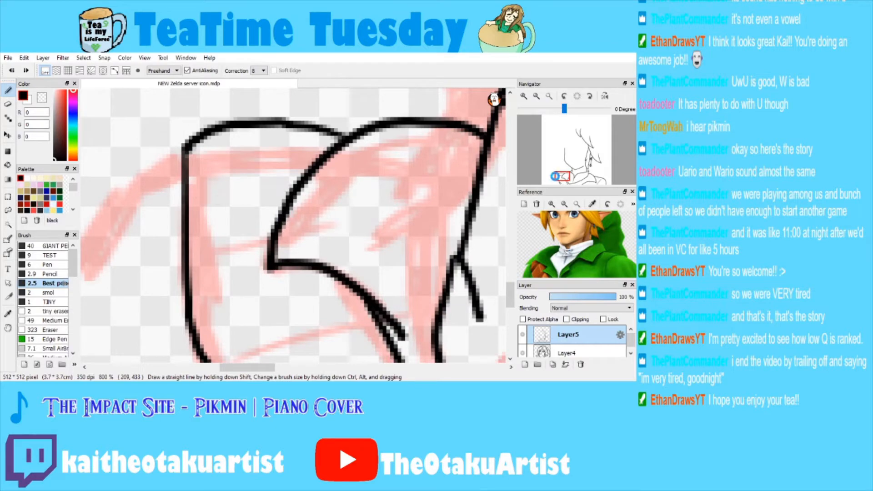
Re-ink the shoulder strap's top edge with a flatter line and erase the old curved line above it.
left_click(537, 97)
left_click_drag(558, 178, 560, 177)
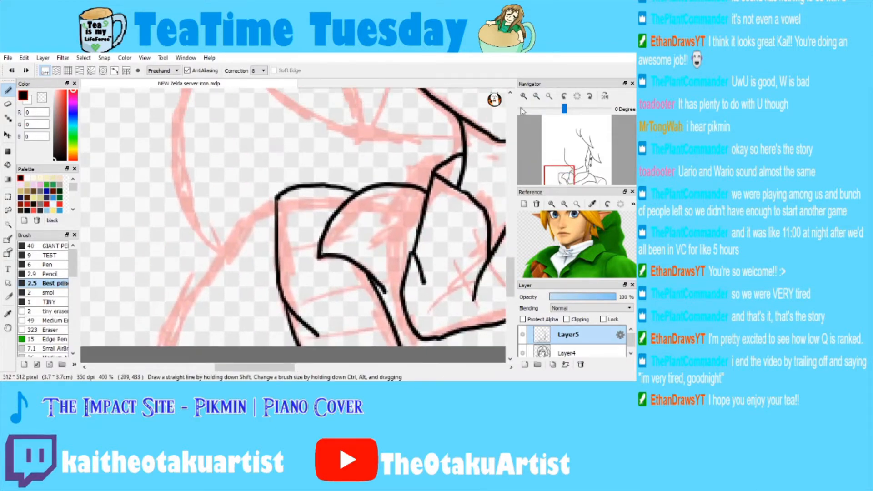
left_click(524, 97)
left_click(524, 96)
mouse_move(258, 174)
left_mouse_down()
mouse_move(359, 156)
mouse_move(416, 159)
left_mouse_up()
key("e")
left_click_drag(305, 134, 336, 130)
key("b")
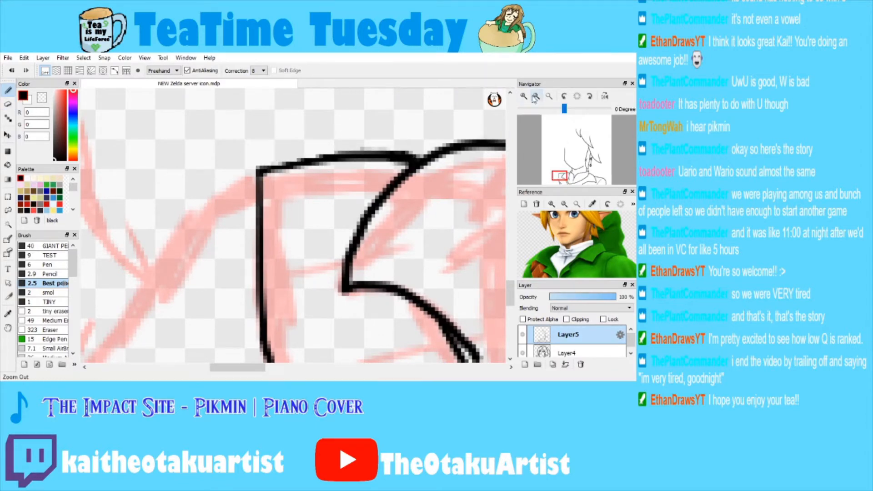
Ink the shoulder and arm outline opposite the fairy down to the canvas edge, adding a short sleeve crease.
left_click(537, 96)
left_click(537, 97)
left_click(553, 172)
mouse_move(315, 220)
left_mouse_down()
mouse_move(265, 253)
mouse_move(228, 309)
left_mouse_up()
key("ctrl+z")
mouse_move(313, 221)
left_mouse_down()
mouse_move(261, 265)
mouse_move(241, 312)
mouse_move(246, 343)
left_mouse_up()
left_click_drag(239, 310, 202, 359)
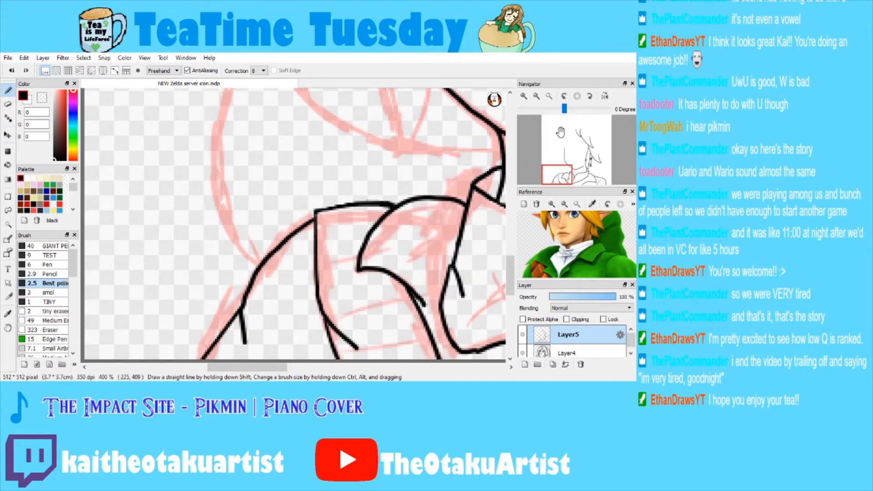
Ink the rounded top of the hair from the forehead lock over the crown toward the fairy's side.
left_click(549, 96)
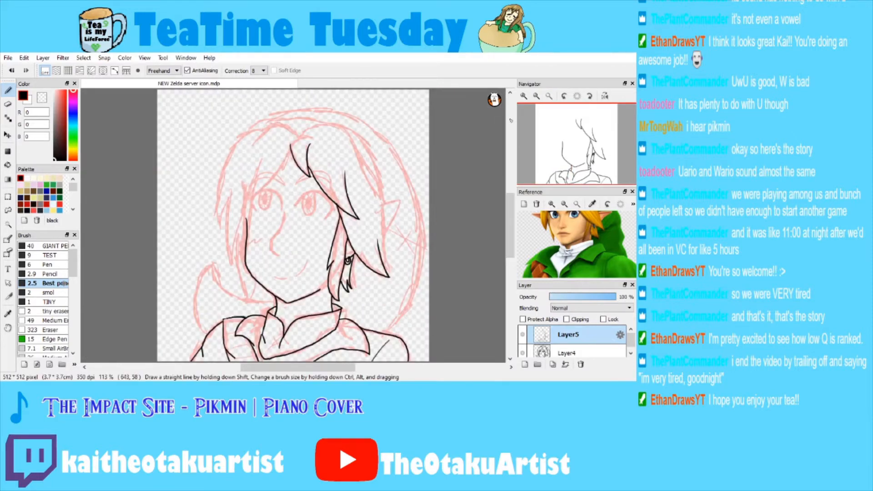
left_click(524, 96)
left_click(524, 96)
left_click(589, 138)
left_click_drag(590, 138, 590, 135)
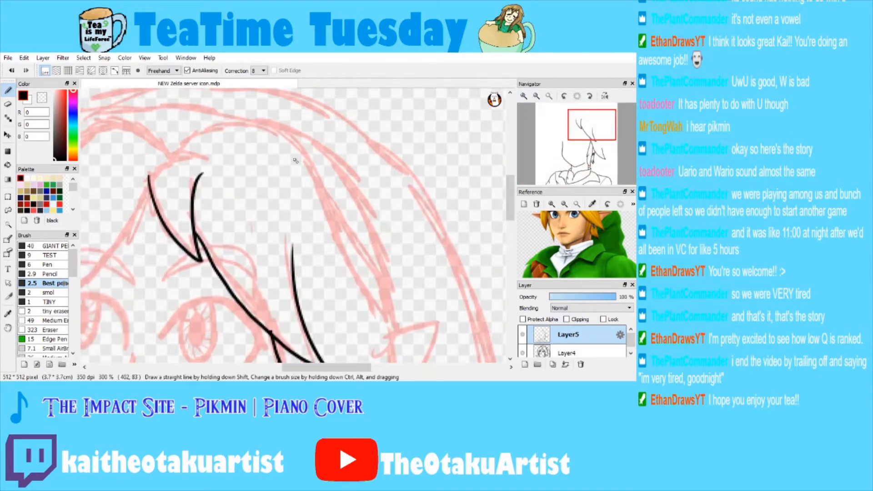
mouse_move(150, 181)
left_mouse_down()
mouse_move(157, 165)
mouse_move(212, 157)
left_mouse_up()
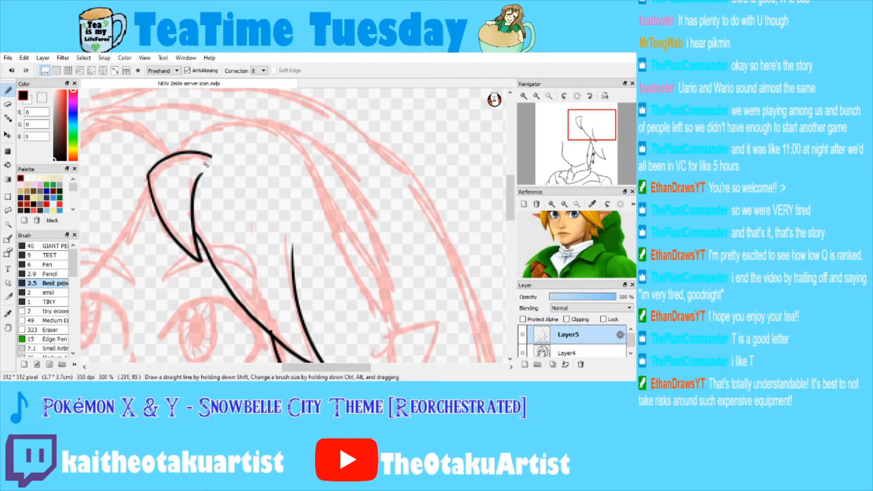
left_click(524, 96)
left_click_drag(570, 126, 580, 115)
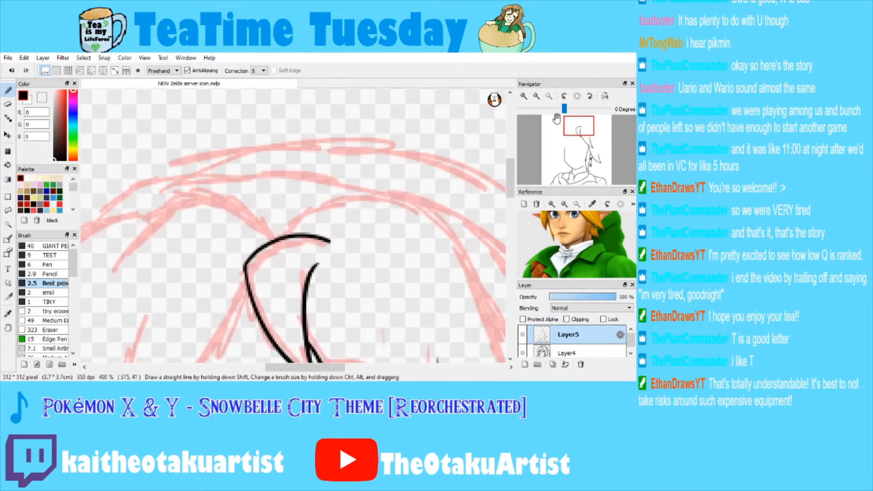
mouse_move(263, 244)
left_mouse_down()
mouse_move(342, 195)
mouse_move(401, 197)
mouse_move(458, 250)
left_mouse_up()
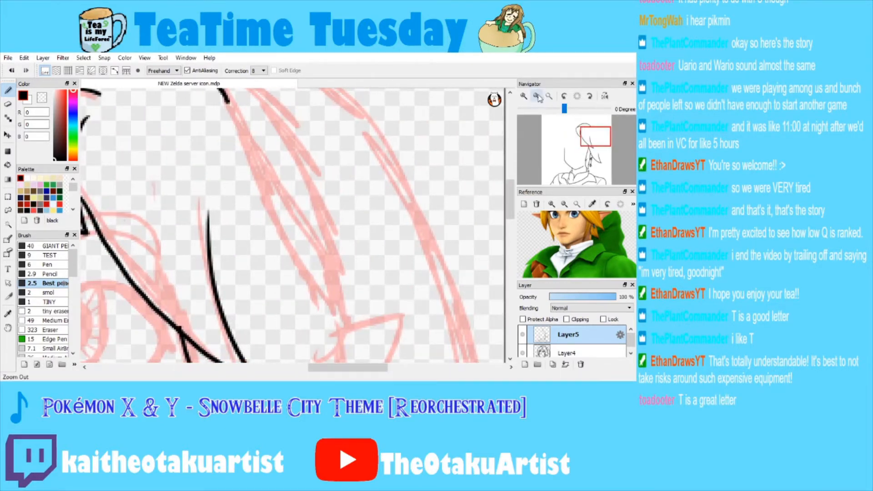
Ink the hair's outer edge down the fairy's side to a pointed lock and add the lock's inner line.
key("ctrl+minus")
mouse_move(229, 108)
left_mouse_down()
mouse_move(263, 128)
mouse_move(306, 193)
mouse_move(338, 285)
left_mouse_up()
left_click_drag(258, 222, 338, 285)
left_click_drag(581, 150, 592, 148)
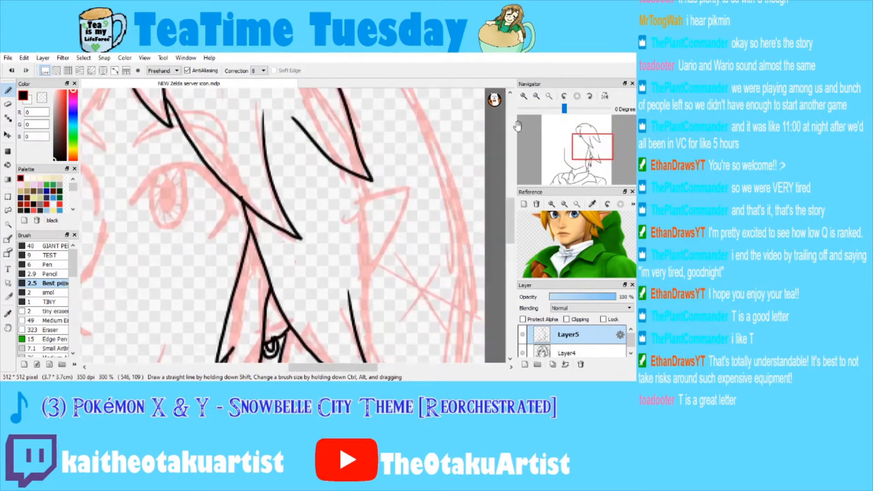
Ink a second pointed lock below the first and join the outer hair edge down to the lowest lock's tip.
left_click(537, 96)
left_click(594, 135)
key("ctrl+z")
key("ctrl+z")
mouse_move(267, 172)
left_mouse_down()
mouse_move(298, 198)
mouse_move(341, 302)
mouse_move(366, 183)
mouse_move(326, 181)
mouse_move(353, 240)
left_mouse_up()
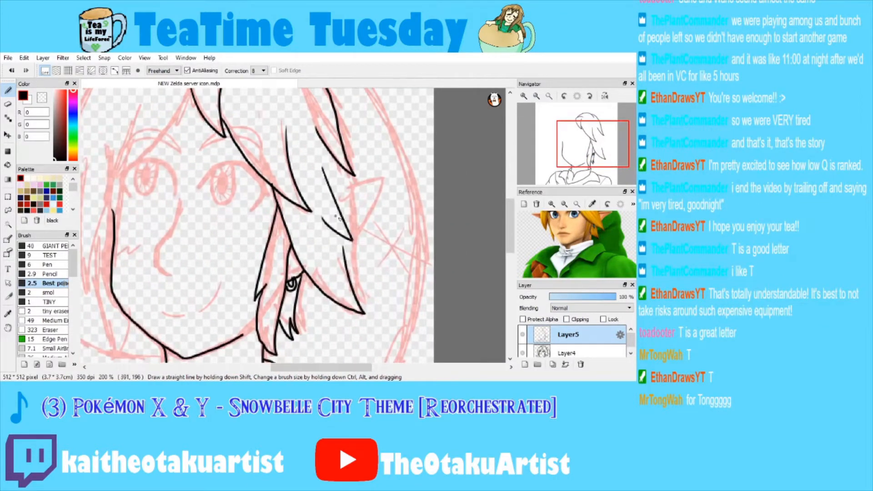
mouse_move(348, 174)
left_mouse_down()
mouse_move(369, 306)
mouse_move(364, 300)
left_mouse_up()
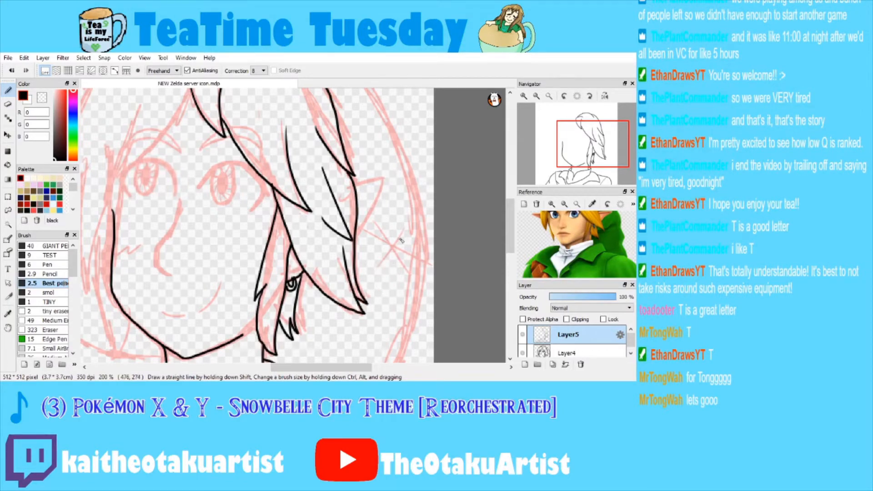
Ink the pointed ear sticking out from the outer hair edge on the fairy's side.
left_click(524, 97)
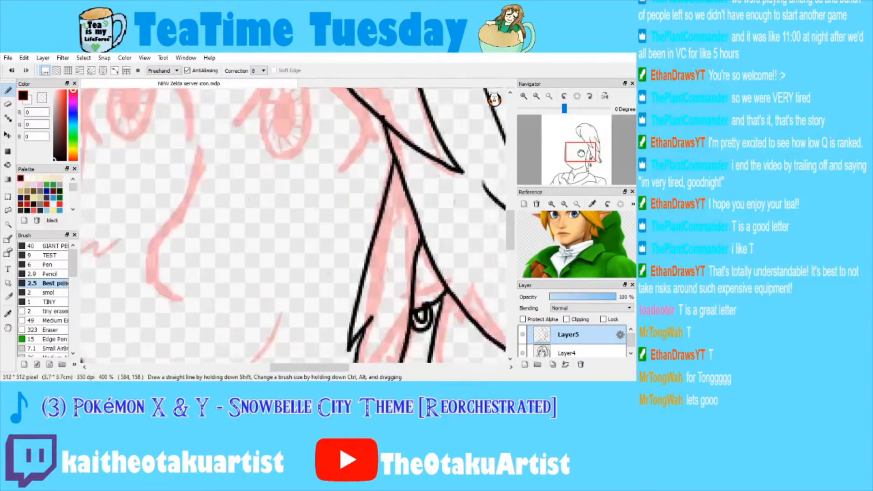
left_click(525, 97)
mouse_move(356, 141)
left_mouse_down()
mouse_move(402, 131)
mouse_move(403, 139)
mouse_move(361, 243)
left_mouse_up()
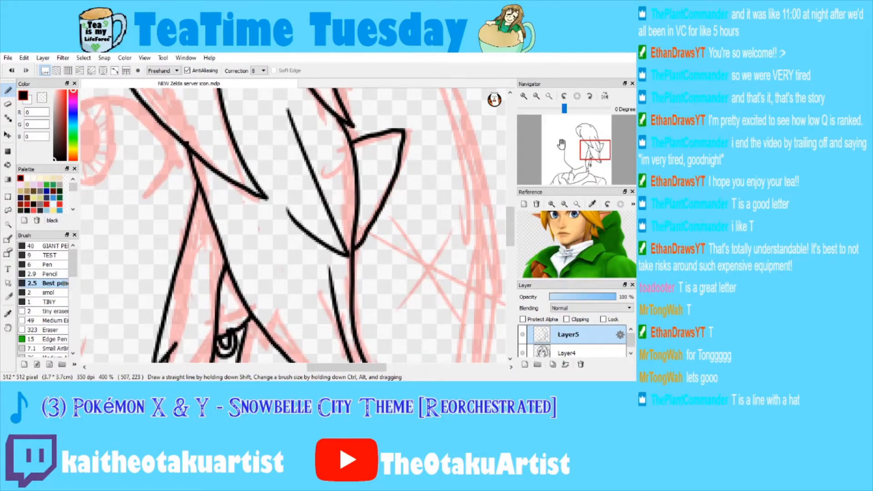
left_click(549, 96)
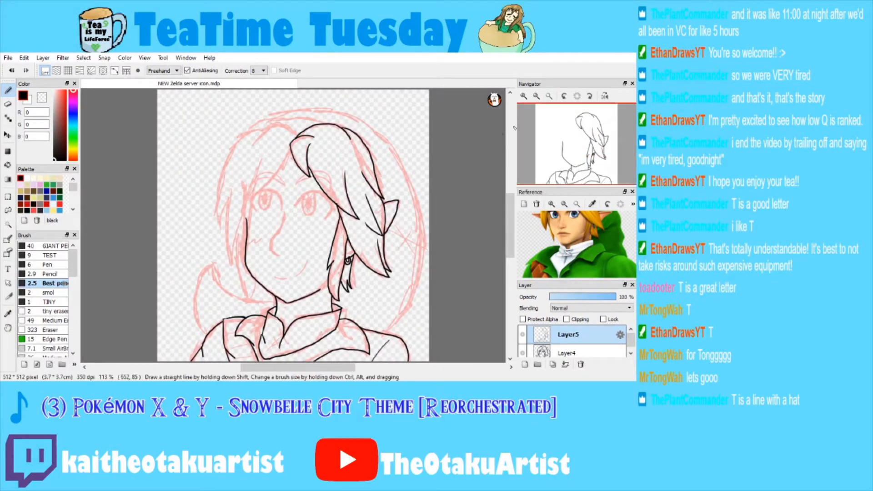
Undo the pointed ear on the fairy's side and ink it again as a clean shape attached to the outer hair edge.
left_click(525, 97)
left_click(524, 97)
key("ctrl+z")
mouse_move(455, 191)
left_mouse_down()
mouse_move(482, 188)
mouse_move(473, 230)
mouse_move(494, 189)
mouse_move(471, 226)
left_mouse_up()
key("ctrl+z")
key("ctrl+z")
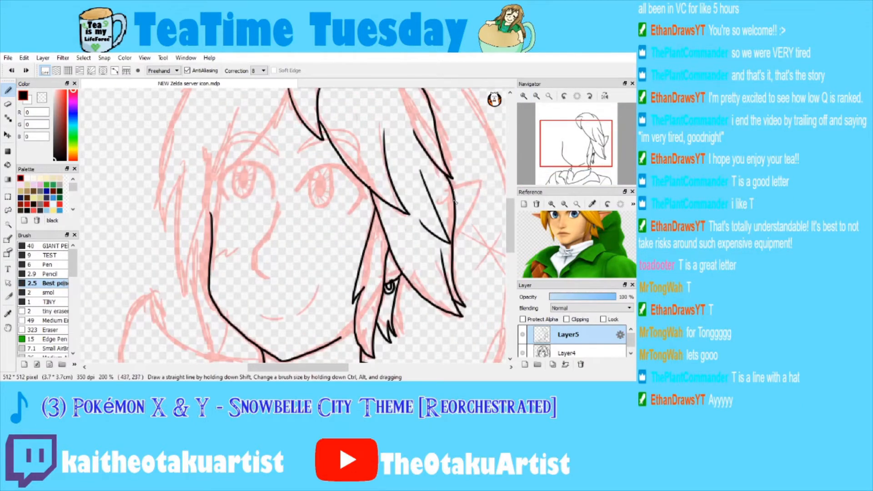
mouse_move(454, 190)
left_mouse_down()
mouse_move(483, 186)
mouse_move(452, 248)
left_mouse_up()
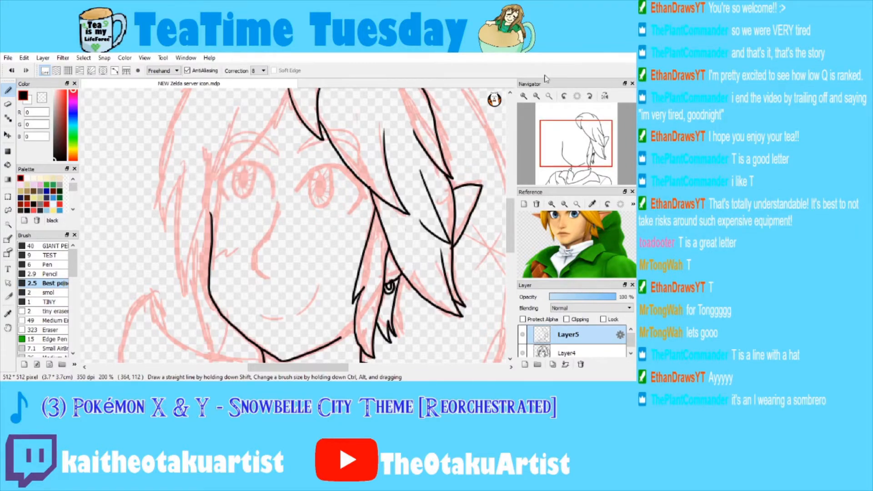
left_click(549, 96)
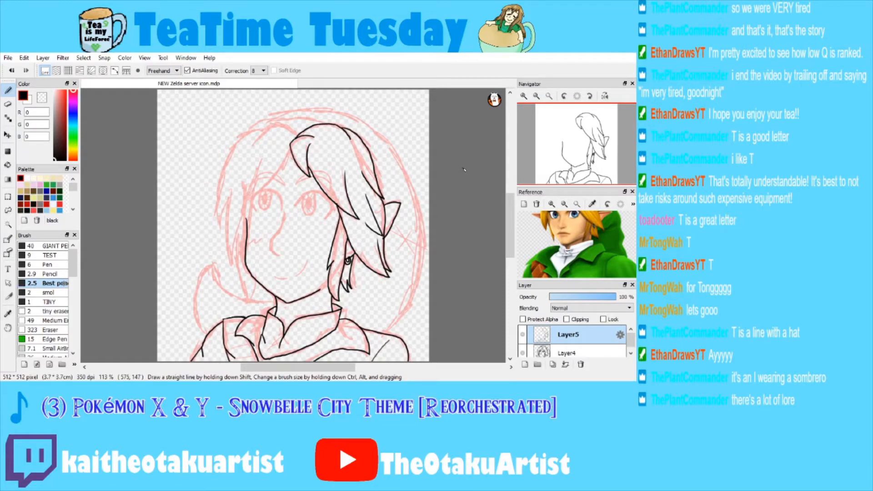
Ink the rounded crown from the parting toward the side opposite the fairy and try out the outer hair edge below it.
scroll(521, 133, "up", 5)
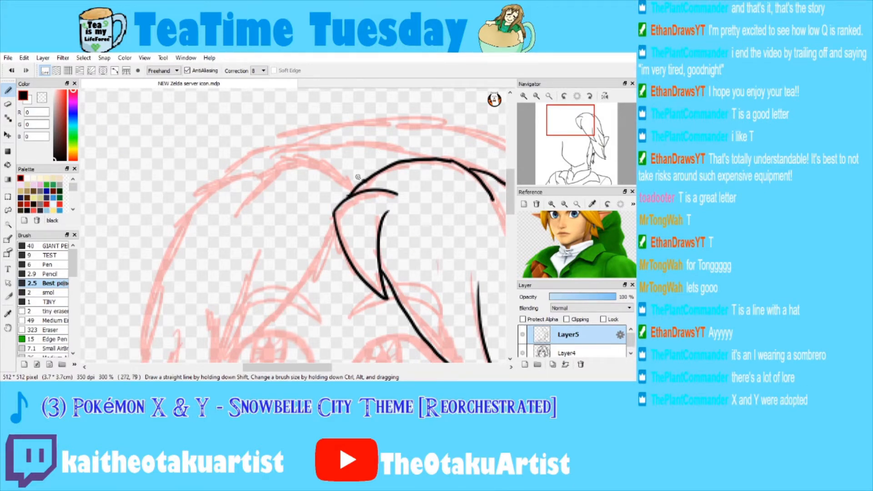
scroll(578, 140, "down", 1)
left_click(578, 140)
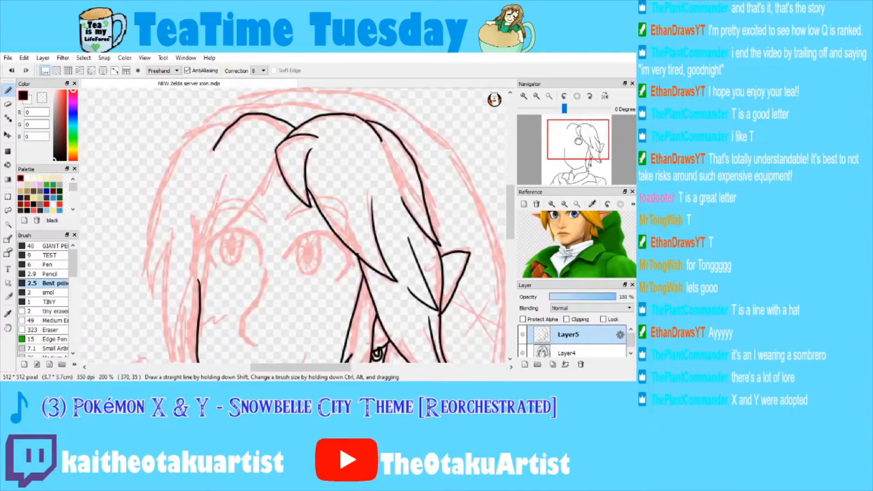
mouse_move(235, 121)
left_mouse_down()
mouse_move(172, 152)
mouse_move(150, 233)
left_mouse_up()
key("ctrl+z")
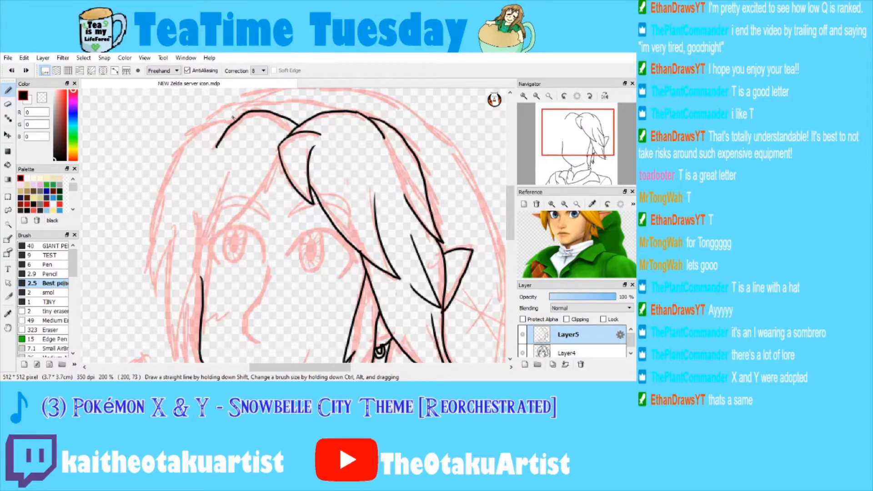
mouse_move(236, 122)
left_mouse_down()
mouse_move(195, 134)
mouse_move(178, 156)
mouse_move(151, 224)
left_mouse_up()
key("ctrl+z")
Ink the outer hair edge down to a pointed lock opposite the fairy and add the pointed forehead lock beside it.
mouse_move(237, 121)
left_mouse_down()
mouse_move(187, 144)
mouse_move(156, 226)
mouse_move(153, 286)
mouse_move(178, 227)
mouse_move(296, 178)
left_mouse_up()
mouse_move(369, 122)
left_mouse_down()
mouse_move(350, 167)
mouse_move(293, 211)
mouse_move(329, 124)
left_mouse_up()
left_click_drag(493, 181, 500, 154)
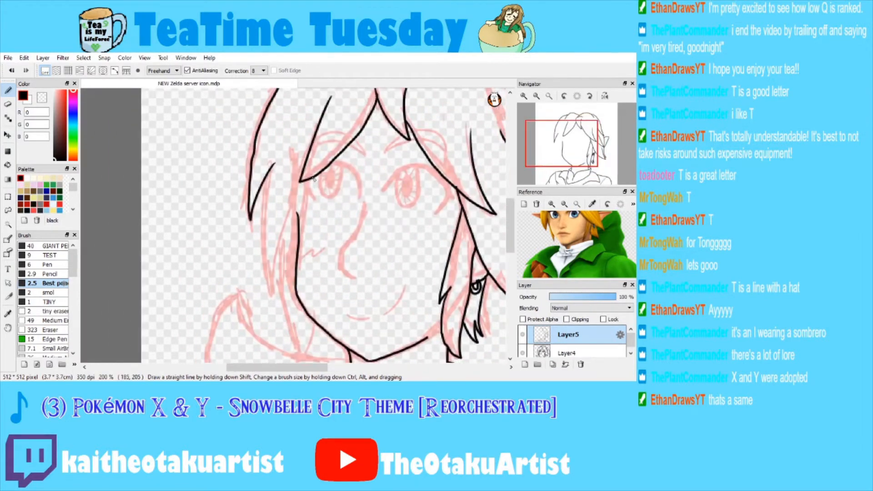
Join the forehead lock to the face outline and ink a second pointed side lock below the first, opposite the fairy.
left_click_drag(309, 183, 299, 220)
mouse_move(264, 178)
left_mouse_down()
mouse_move(273, 296)
mouse_move(298, 216)
left_mouse_up()
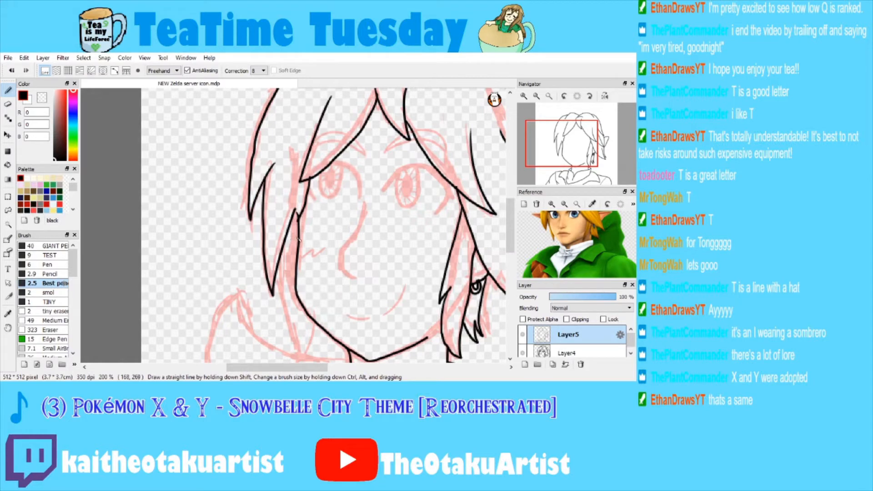
key("ctrl+z")
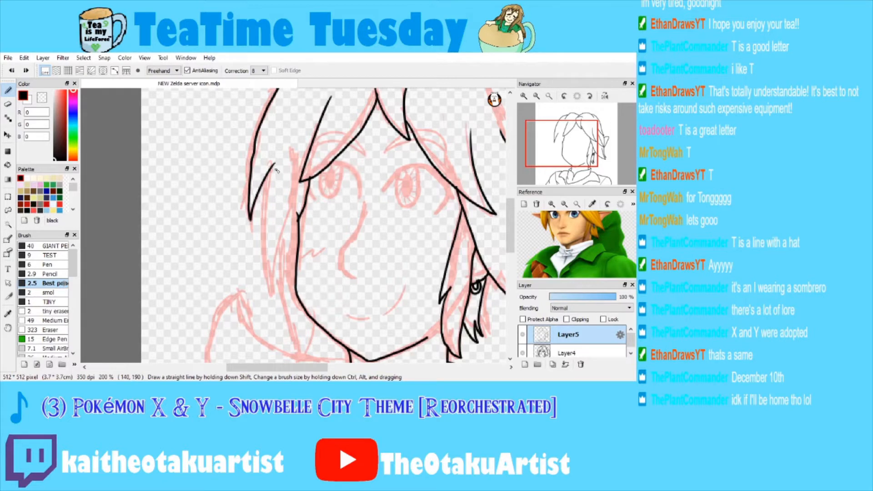
mouse_move(260, 203)
left_mouse_down()
mouse_move(269, 296)
mouse_move(294, 212)
left_mouse_up()
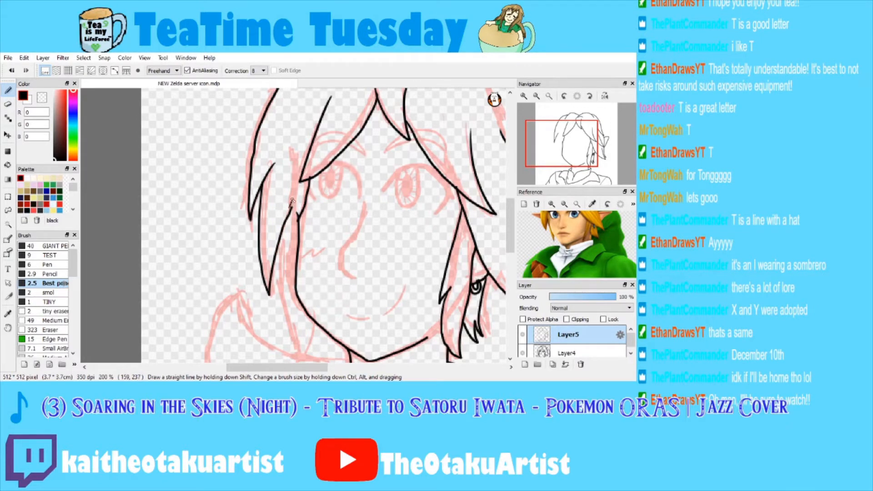
Ink the lower pointed locks along the cheek and jaw opposite the fairy, including the small lock under the second side lock.
left_click_drag(557, 159, 568, 154)
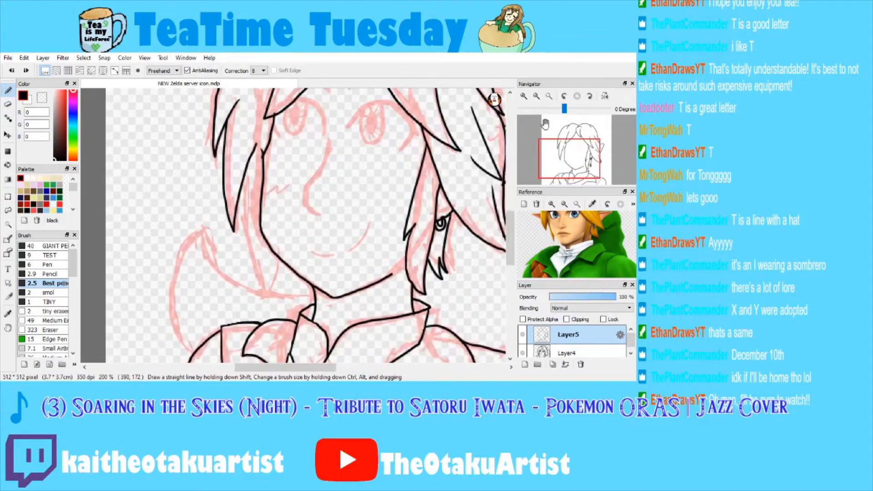
left_click(524, 96)
left_click(524, 96)
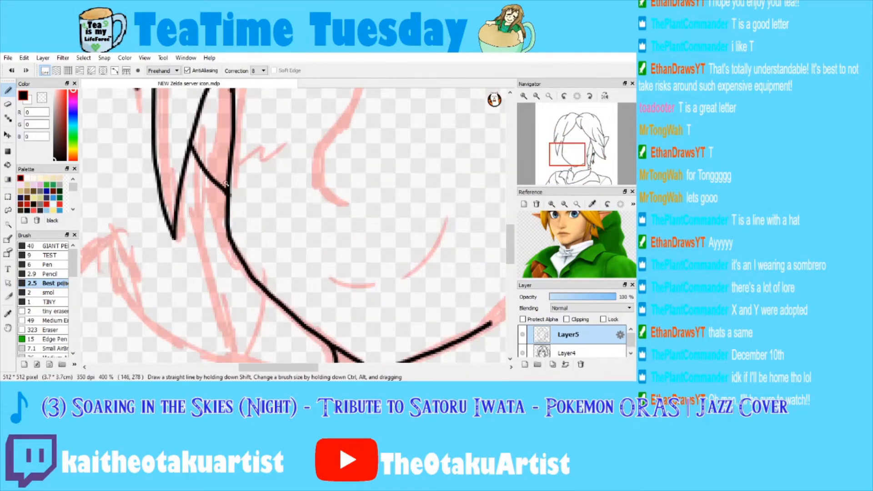
left_click(537, 97)
left_click(539, 97)
mouse_move(270, 153)
left_mouse_down()
mouse_move(261, 229)
mouse_move(253, 217)
mouse_move(257, 292)
left_mouse_up()
key("ctrl+z")
key("ctrl+z")
mouse_move(248, 209)
left_mouse_down()
mouse_move(260, 302)
mouse_move(244, 269)
mouse_move(258, 358)
mouse_move(230, 294)
left_mouse_up()
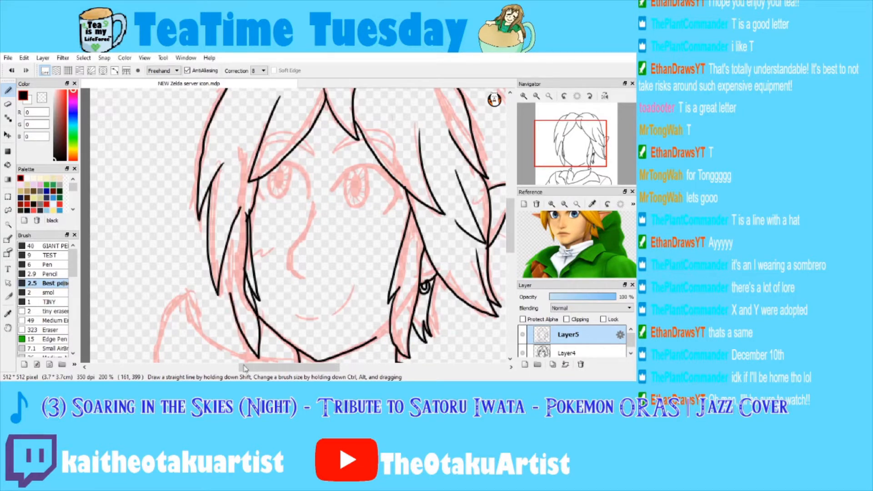
left_click_drag(223, 266, 236, 313)
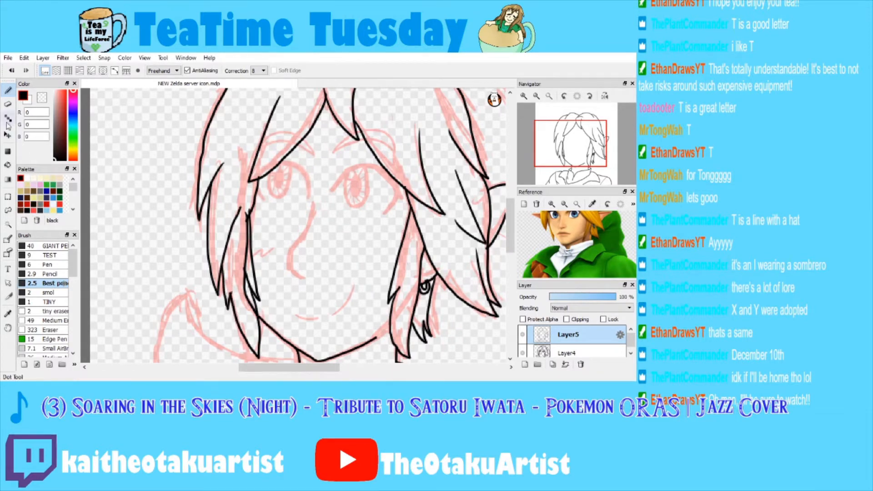
Use the tiny eraser to remove the face outline overlapping the cheek locks and the short line joining it to the forehead lock.
left_click(50, 311)
mouse_move(244, 289)
left_mouse_down()
mouse_move(253, 310)
mouse_move(243, 286)
mouse_move(245, 213)
left_mouse_up()
left_click_drag(247, 250, 249, 215)
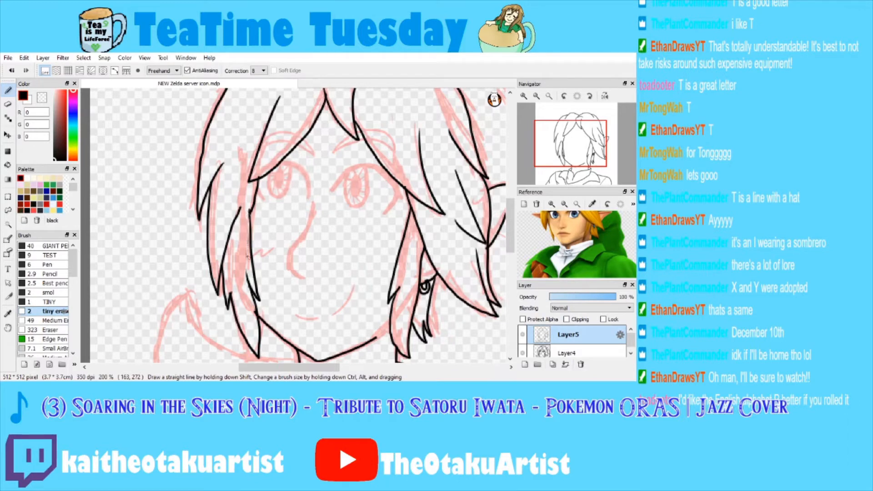
key("e")
left_click_drag(253, 210, 259, 186)
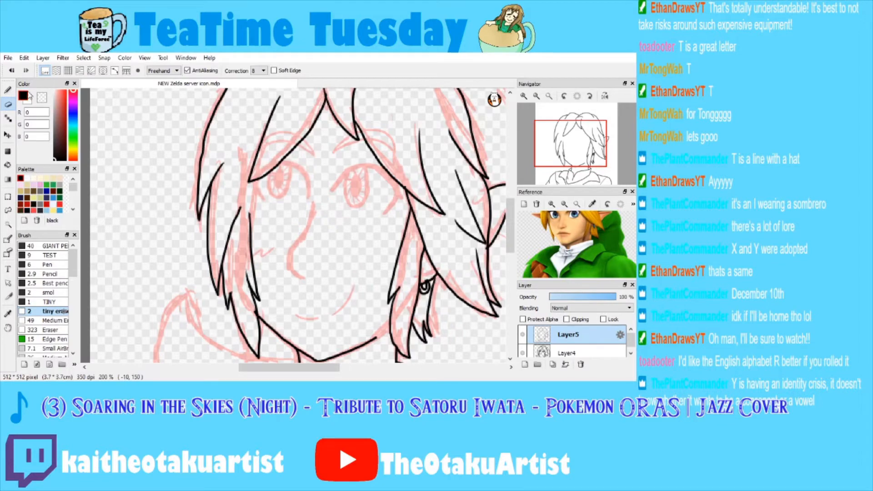
Ink a narrow pointed lock with the Best pencil brush from the forehead lock down to the cheek, joining the side hair line.
left_click(8, 90)
scroll(231, 168, "up", 2)
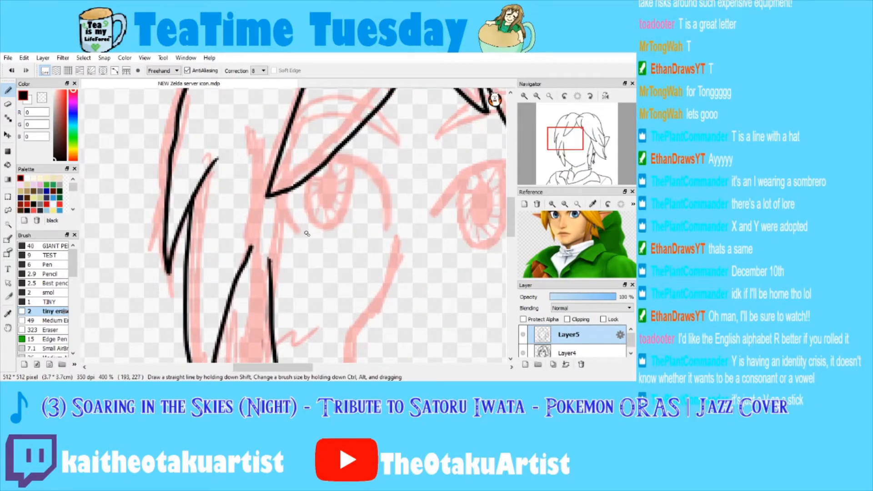
left_click_drag(567, 145, 567, 149)
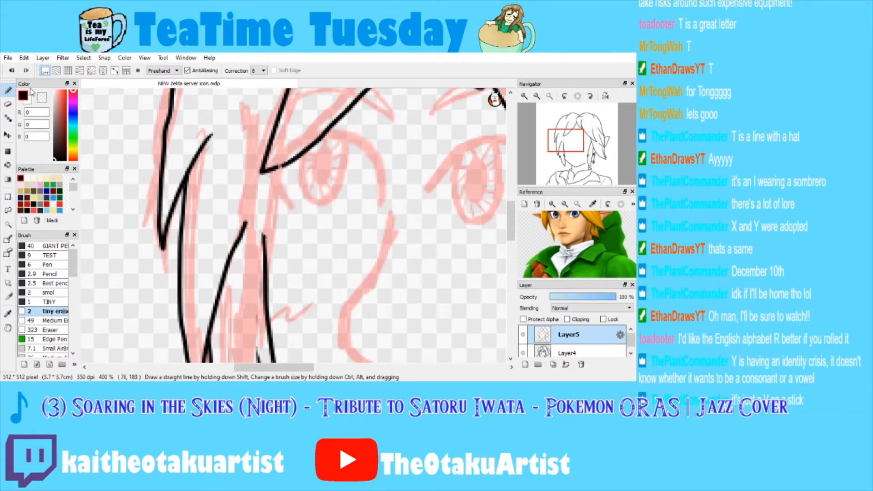
left_click(52, 283)
mouse_move(282, 167)
left_mouse_down()
mouse_move(297, 296)
mouse_move(269, 276)
left_mouse_up()
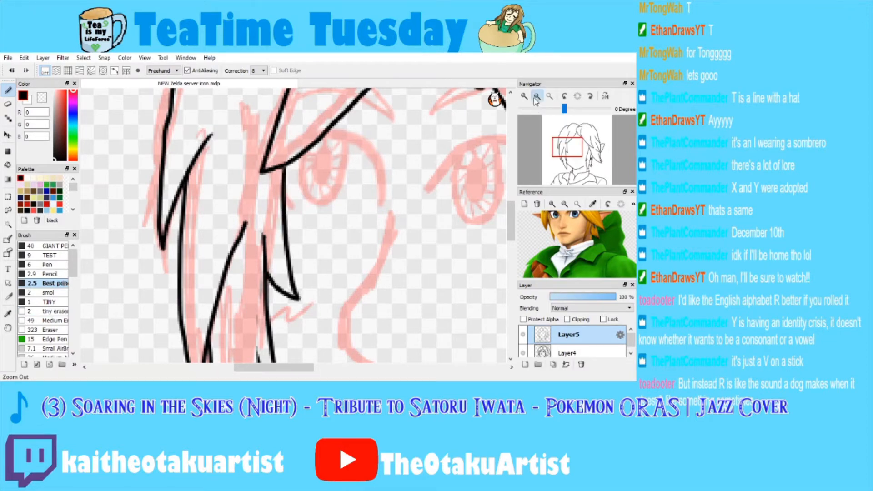
left_click(537, 96)
left_click(537, 96)
left_click(537, 96)
left_click_drag(565, 147, 577, 162)
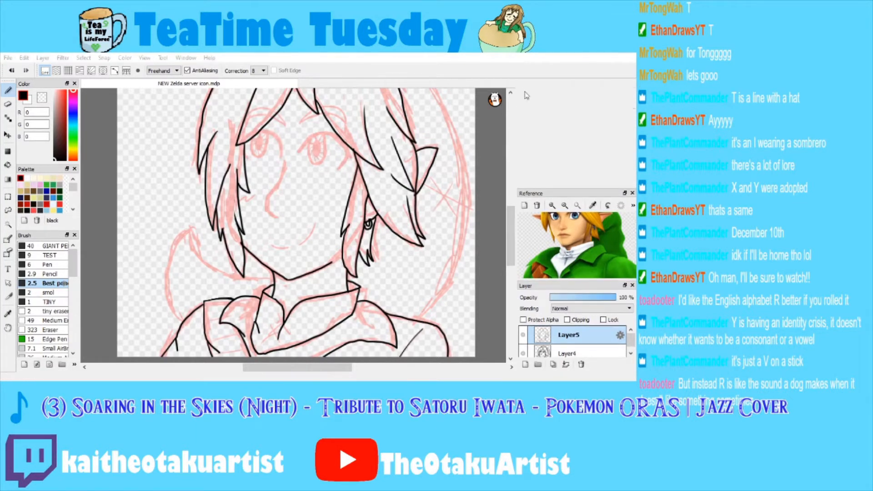
left_click(526, 97)
mouse_move(565, 165)
left_mouse_down()
mouse_move(573, 172)
mouse_move(590, 148)
left_mouse_up()
left_click(548, 97)
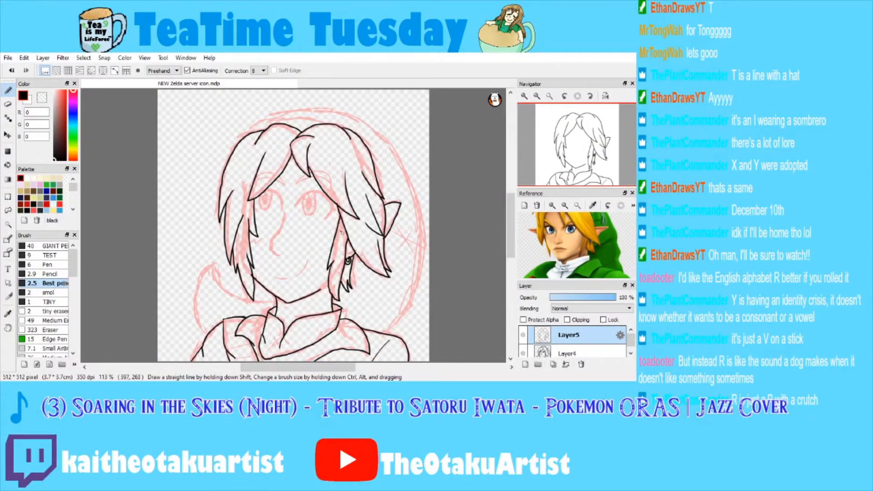
mouse_move(348, 234)
left_mouse_down()
mouse_move(392, 207)
mouse_move(362, 251)
left_mouse_up()
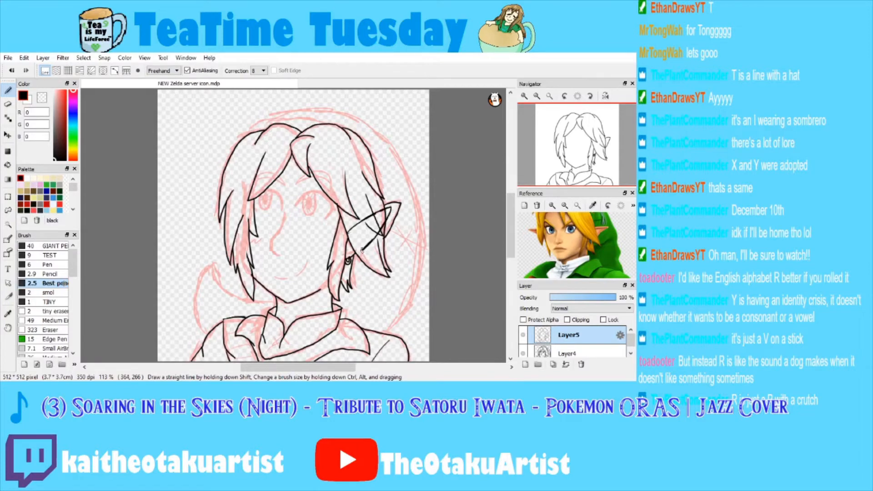
left_click(525, 96)
left_click(524, 96)
key("ctrl+z")
key("ctrl+z")
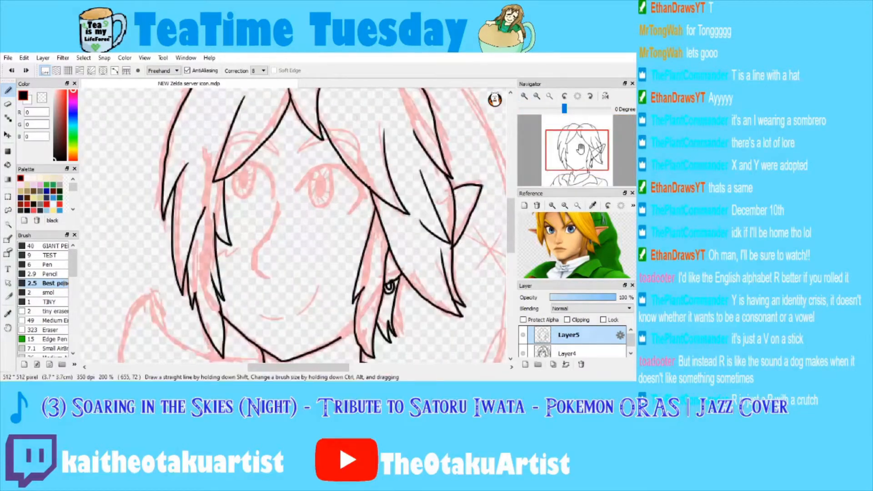
Ink a smaller pointed ear inside the existing one on the fairy's side and erase the larger outer ear outline.
left_click_drag(590, 149, 597, 152)
left_click(524, 96)
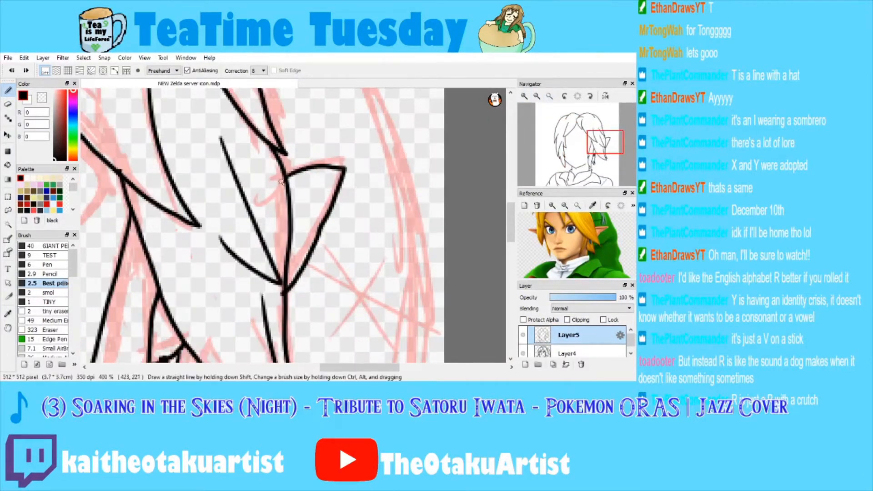
mouse_move(292, 184)
left_mouse_down()
mouse_move(323, 179)
mouse_move(288, 276)
left_mouse_up()
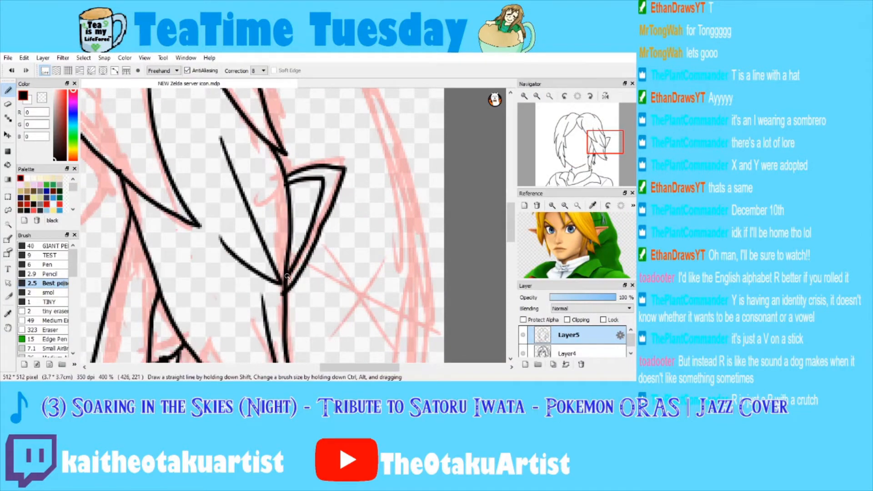
key("e")
mouse_move(317, 166)
left_mouse_down()
mouse_move(296, 171)
mouse_move(304, 281)
left_mouse_up()
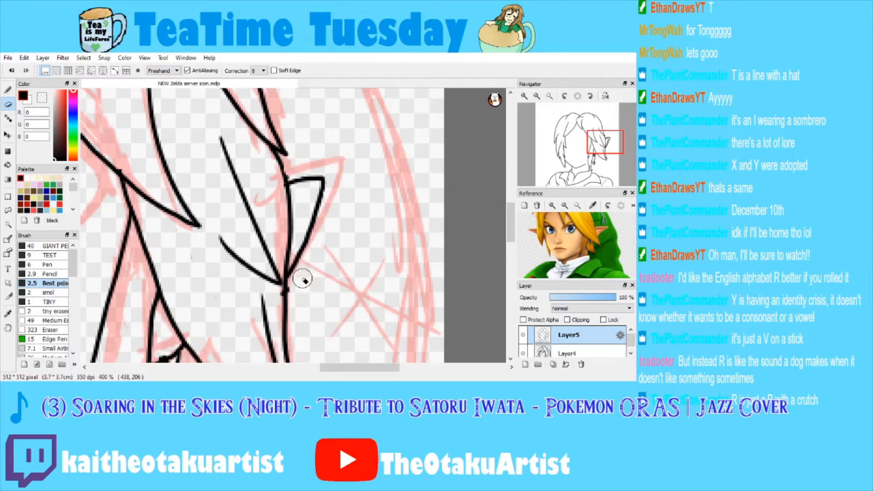
Select the empty area around the character's lineart with the Magic Wand.
key("ctrl+0")
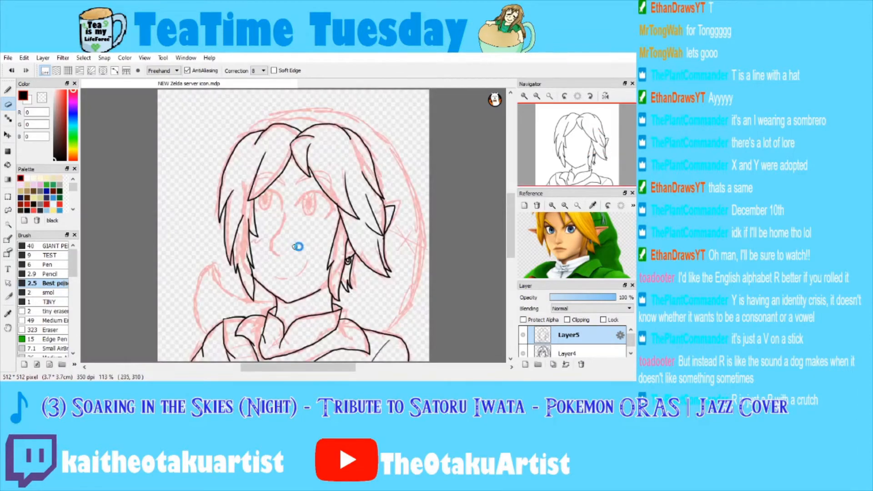
key("b")
key("ctrl+plus")
key("ctrl+plus")
key("ctrl+plus")
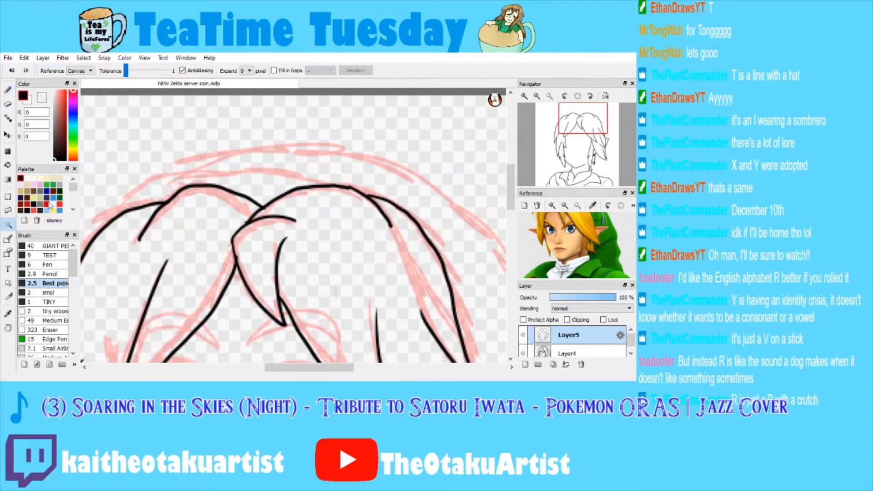
left_click(8, 224)
left_click(116, 224)
Try to draw the cap outline over the top of the hair inside the selected background, and clear the selection.
mouse_move(113, 222)
left_mouse_down()
mouse_move(140, 183)
mouse_move(227, 168)
mouse_move(343, 167)
left_mouse_up()
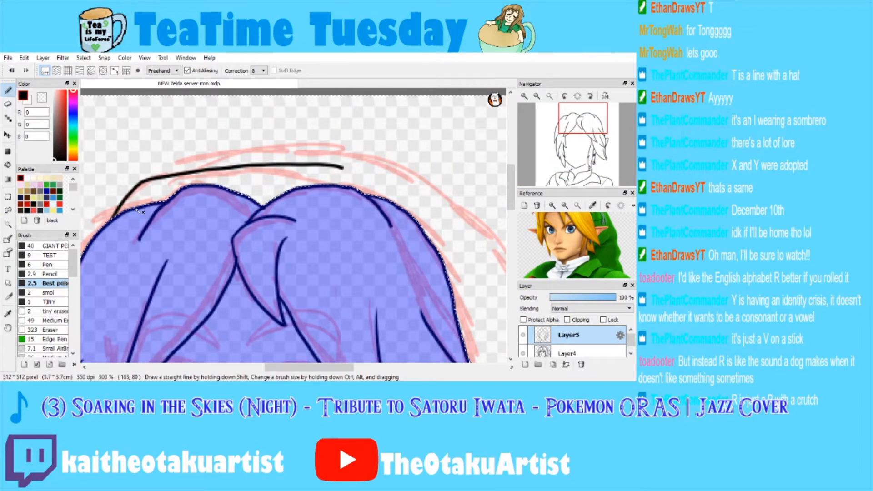
key("ctrl+z")
mouse_move(119, 213)
left_mouse_down()
mouse_move(153, 183)
mouse_move(232, 176)
mouse_move(347, 193)
left_mouse_up()
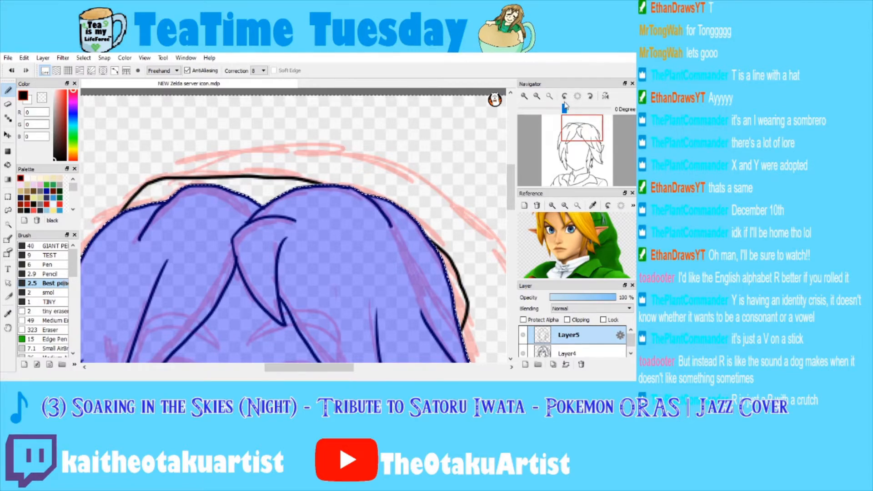
left_click(551, 96)
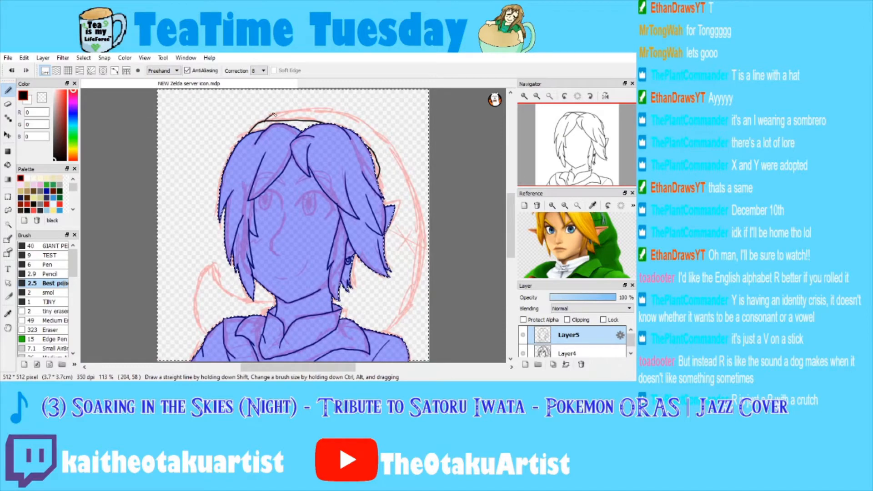
left_click_drag(285, 109, 289, 107)
key("ctrl+z")
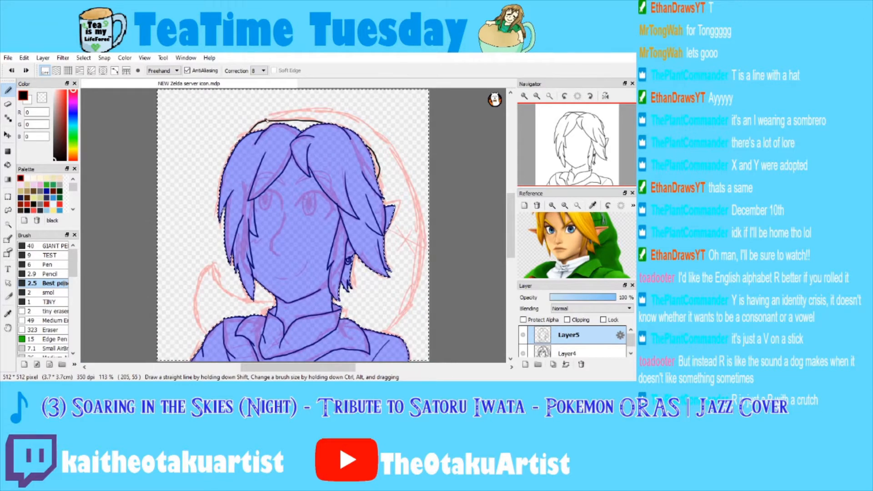
key("ctrl+d")
Add a new layer and move it below Layer5.
left_click(525, 364)
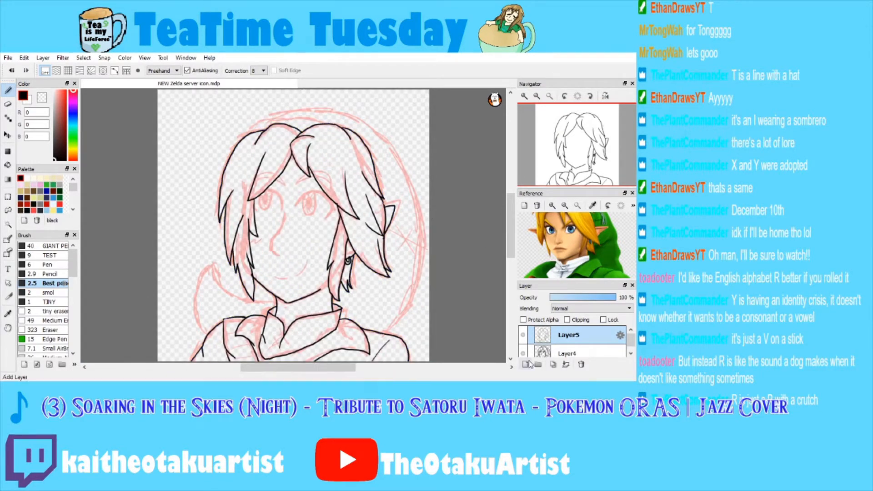
left_click(523, 353)
mouse_move(247, 135)
left_mouse_down()
mouse_move(298, 117)
mouse_move(355, 135)
left_mouse_up()
key("ctrl+z")
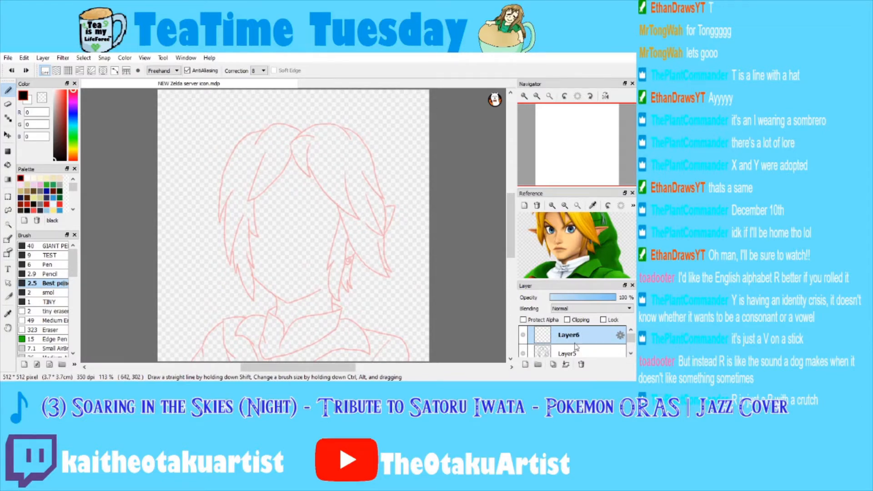
left_click_drag(575, 336, 574, 353)
Draw the cap's brim as a closed curved band across the top of the hair and erase the overshoot at its lower tip.
left_click_drag(249, 135, 256, 124)
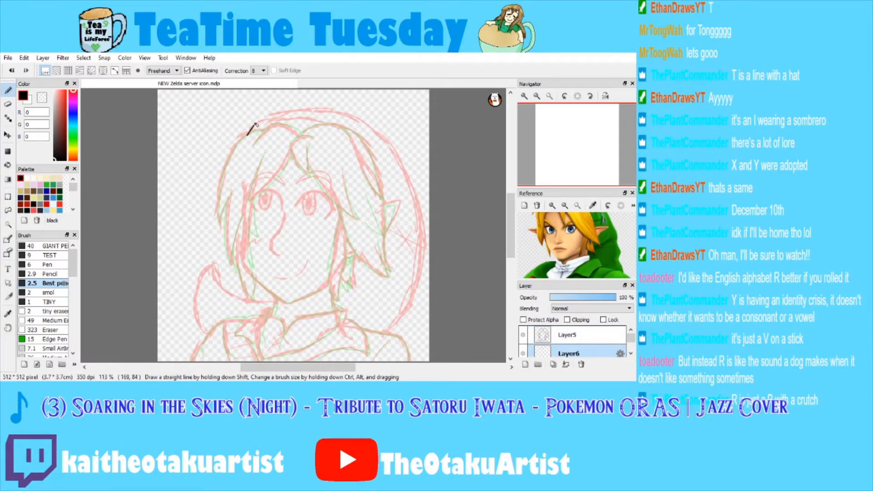
key("ctrl+z")
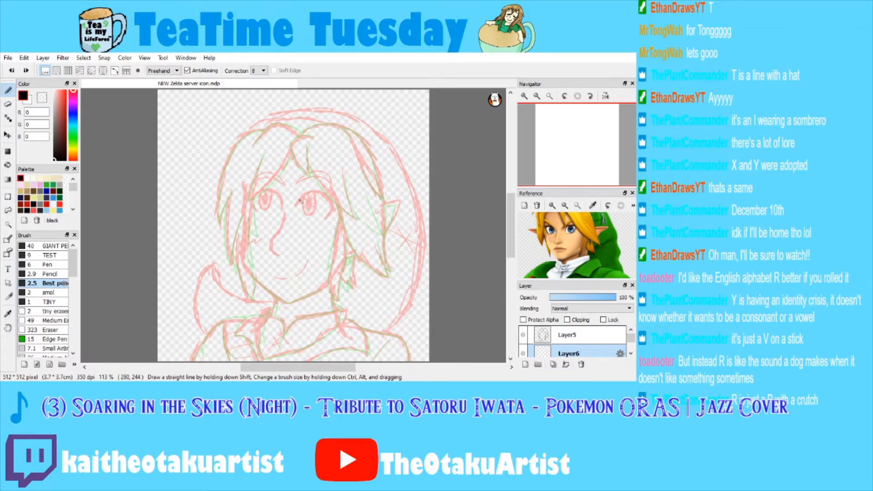
scroll(286, 168, "up", 3)
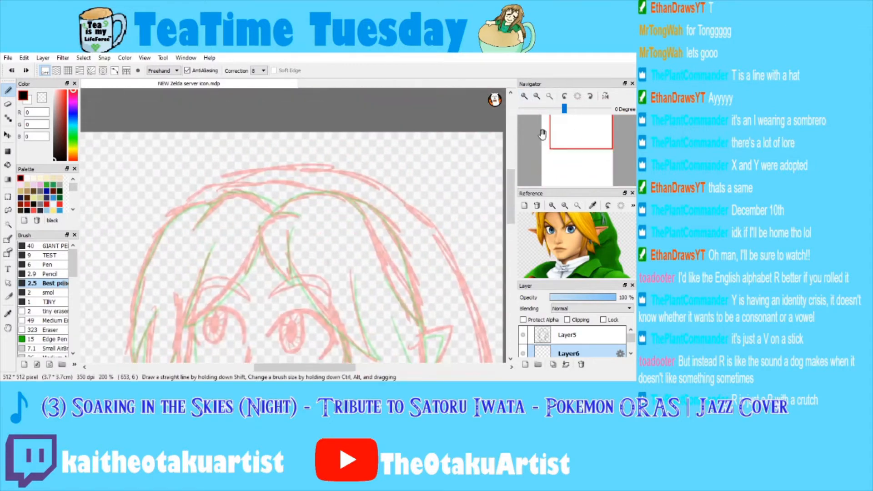
mouse_move(187, 212)
left_mouse_down()
mouse_move(225, 182)
mouse_move(295, 183)
mouse_move(363, 198)
mouse_move(416, 249)
left_mouse_up()
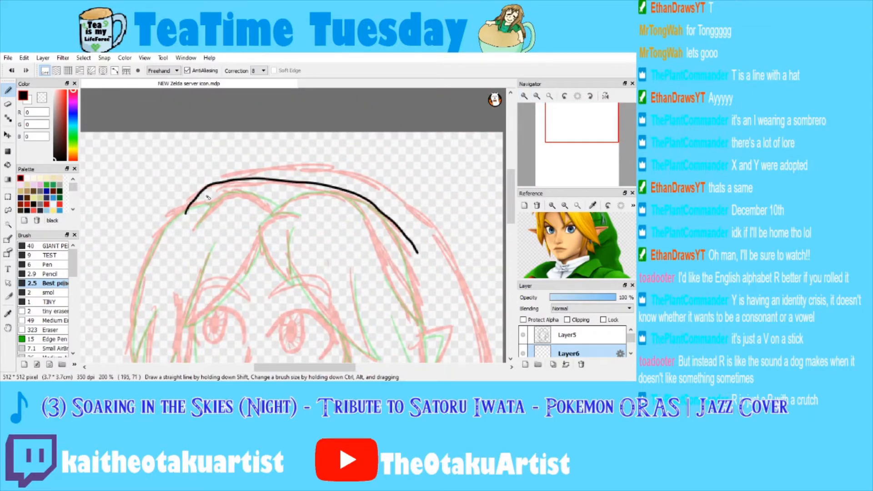
key("ctrl+z")
mouse_move(185, 214)
left_mouse_down()
mouse_move(195, 200)
mouse_move(242, 183)
mouse_move(324, 187)
mouse_move(383, 216)
mouse_move(421, 268)
mouse_move(412, 314)
mouse_move(188, 215)
mouse_move(232, 219)
mouse_move(368, 267)
mouse_move(412, 314)
left_mouse_up()
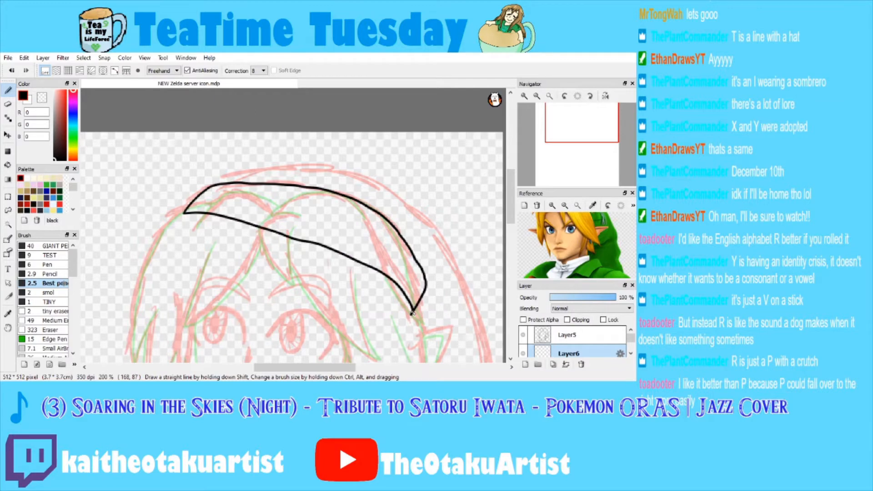
left_click(8, 104)
left_click_drag(415, 317, 410, 313)
left_click(7, 91)
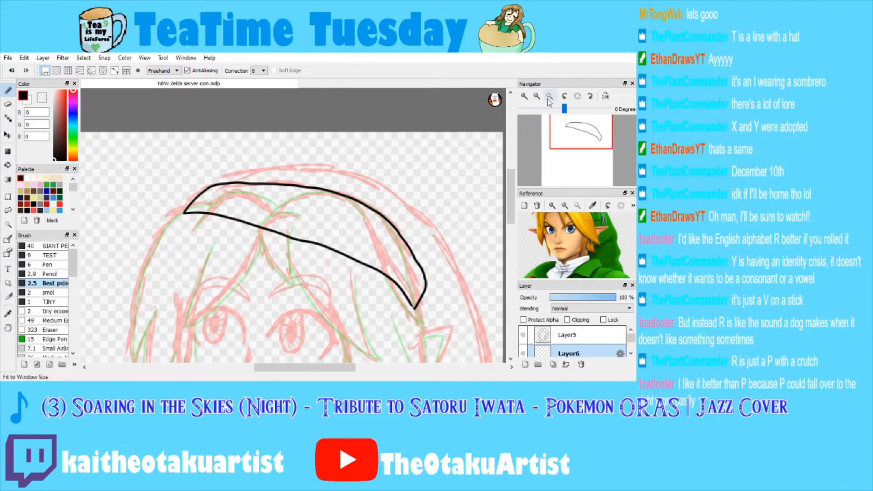
Trace the cap's outer curve from the brim over the head and down past the ear with the Curve Snap.
key("ctrl+0")
mouse_move(272, 118)
left_mouse_down()
mouse_move(333, 108)
mouse_move(374, 121)
left_mouse_up()
key("ctrl+z")
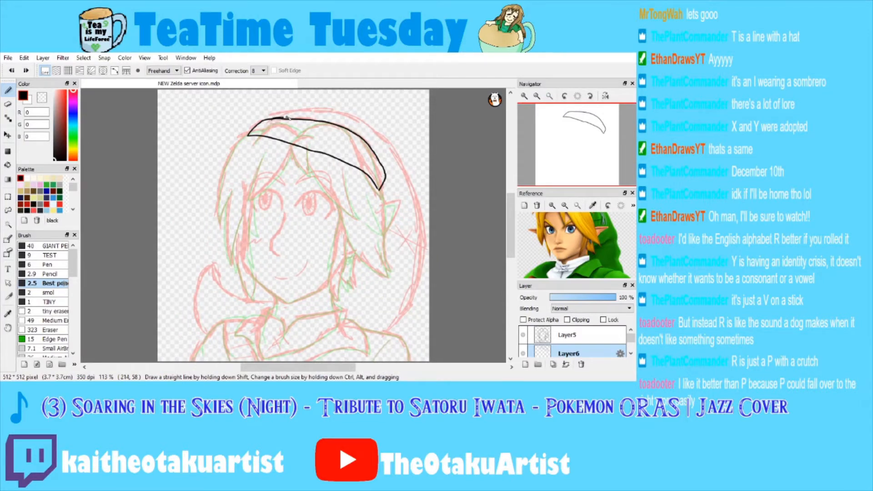
mouse_move(275, 118)
left_mouse_down()
mouse_move(353, 110)
mouse_move(401, 154)
mouse_move(411, 179)
left_mouse_up()
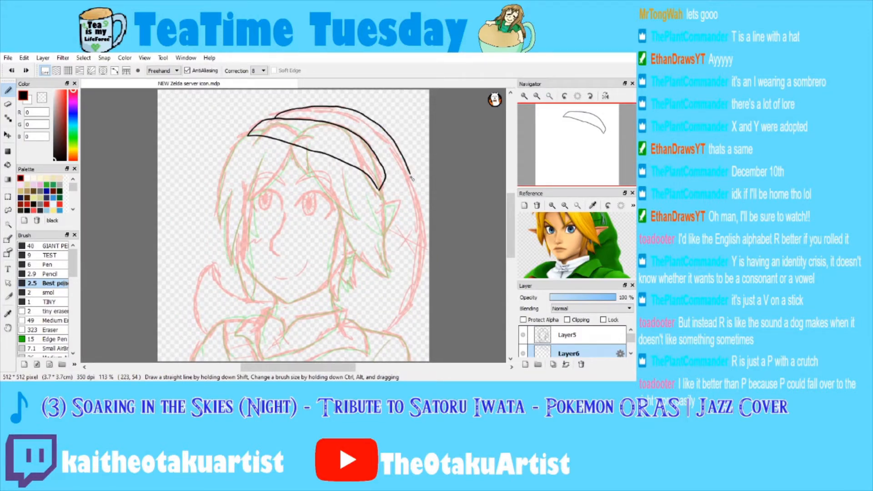
key("ctrl+z")
left_click(114, 70)
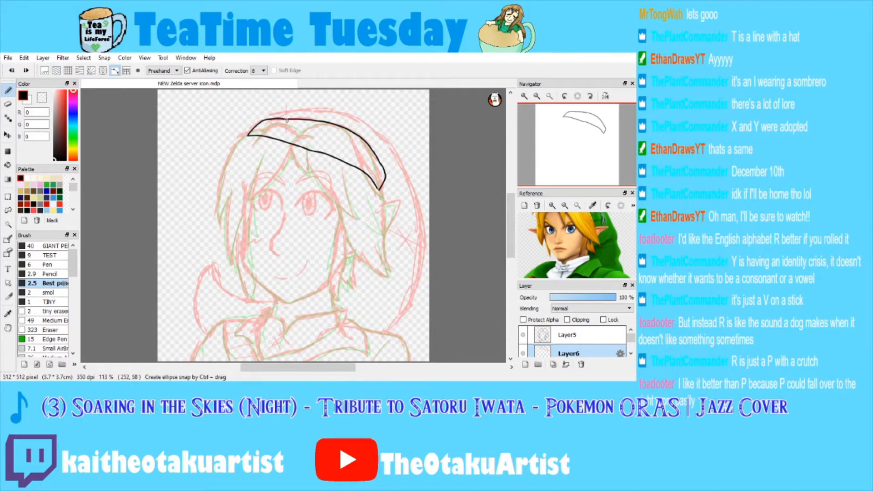
mouse_move(276, 118)
left_mouse_down()
mouse_move(320, 110)
mouse_move(362, 121)
mouse_move(391, 145)
mouse_move(422, 245)
mouse_move(400, 274)
left_mouse_up()
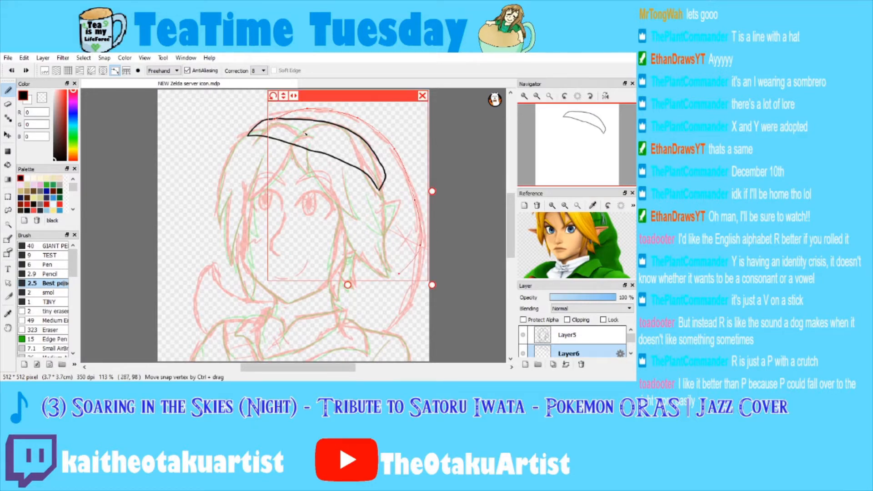
left_click(423, 96)
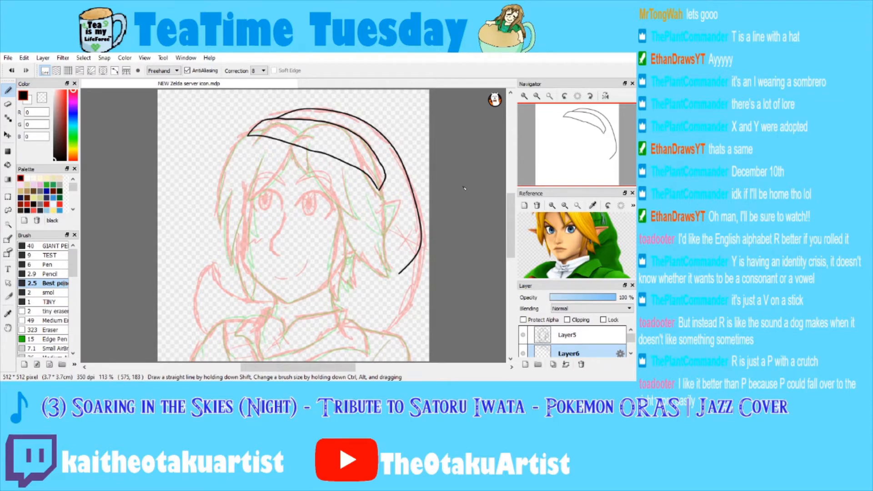
Doodle an upright letter P, a toppled P and an arrow between them over the character, and undo the doodles.
left_click(527, 97)
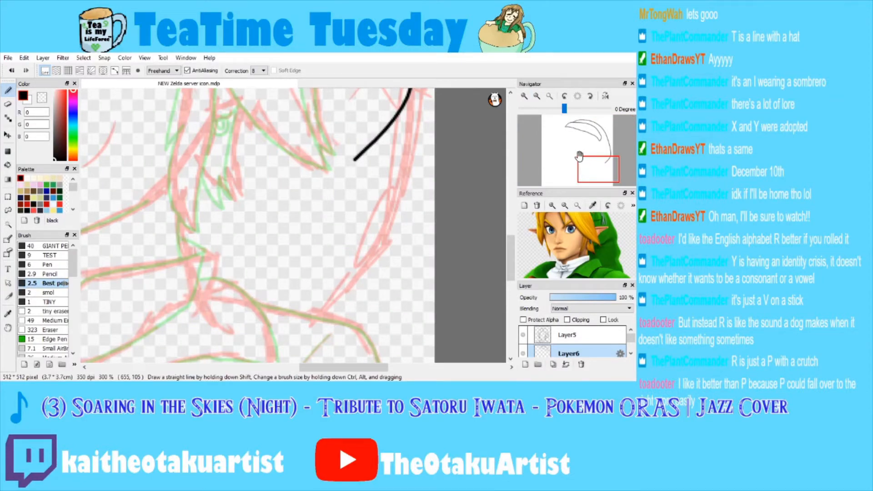
left_click(537, 97)
left_click(537, 97)
left_click_drag(600, 165, 580, 156)
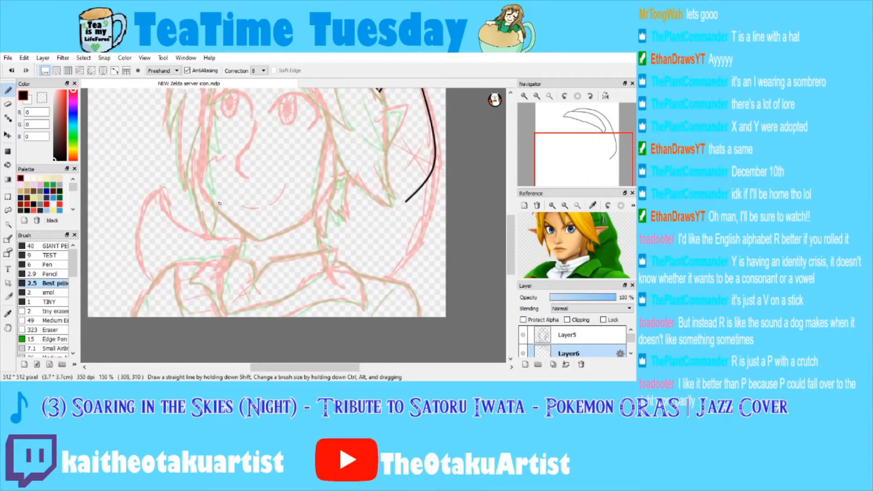
mouse_move(161, 225)
left_mouse_down()
mouse_move(180, 154)
mouse_move(157, 182)
left_mouse_up()
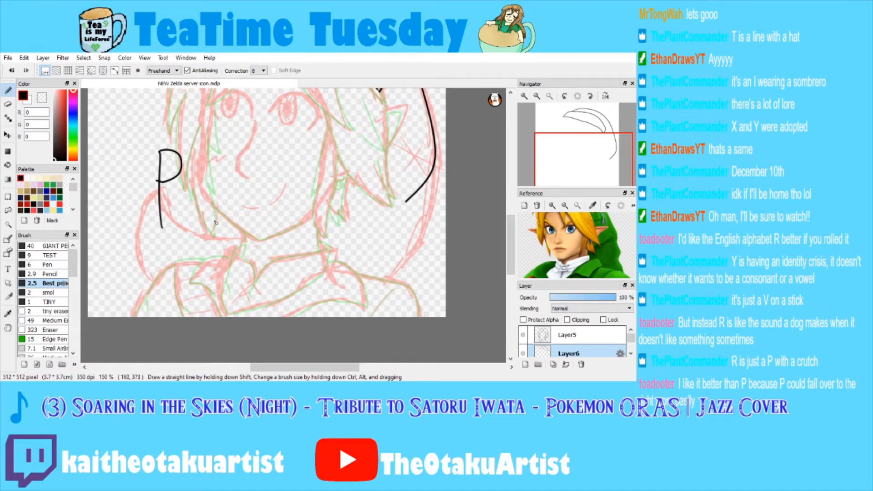
mouse_move(212, 218)
left_mouse_down()
mouse_move(312, 224)
mouse_move(285, 217)
left_mouse_up()
mouse_move(183, 187)
left_mouse_down()
mouse_move(213, 173)
mouse_move(245, 192)
left_mouse_up()
left_click_drag(234, 190, 256, 186)
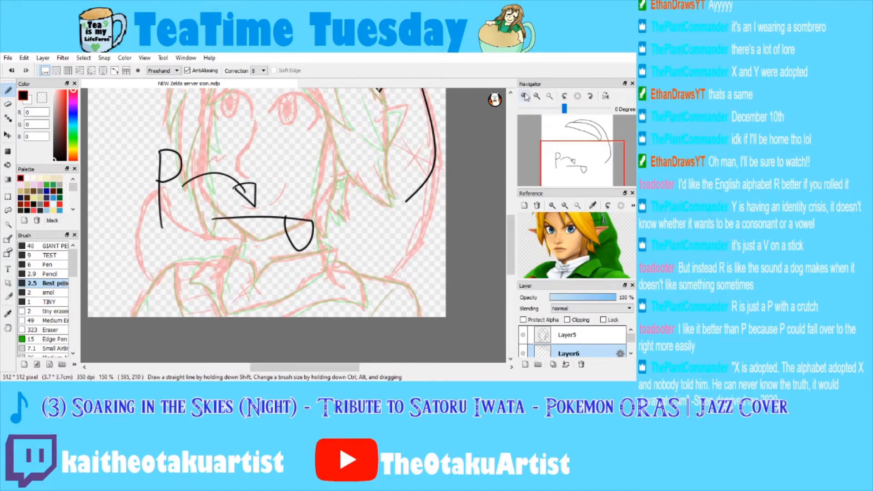
left_click(550, 96)
key("ctrl+z")
key("ctrl+z")
key("ctrl+z")
key("ctrl+z")
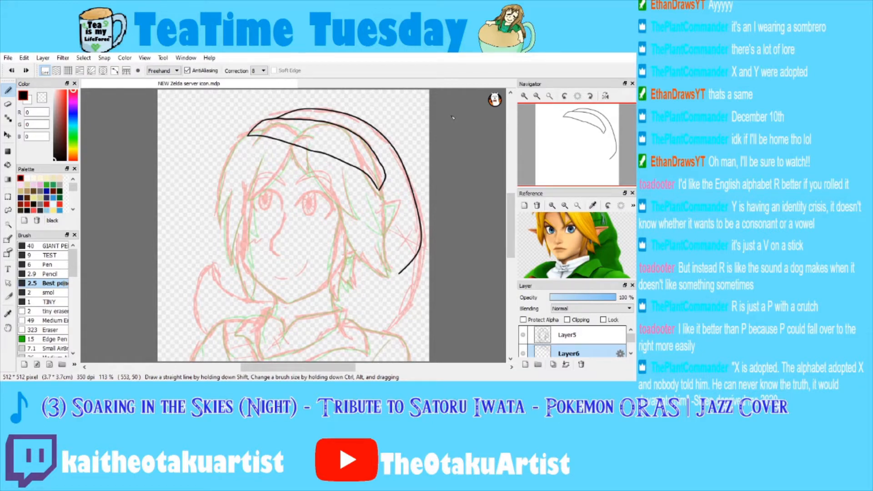
Extend the cap's outer edge down to the shoulder and across the chest below the collar.
scroll(424, 160, "up", 5)
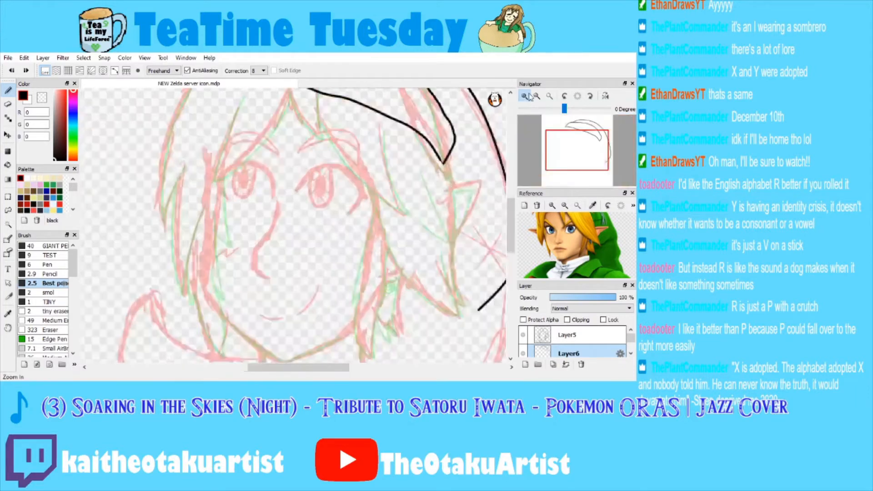
mouse_move(464, 97)
left_mouse_down()
mouse_move(454, 183)
mouse_move(432, 237)
mouse_move(401, 287)
mouse_move(337, 323)
left_mouse_up()
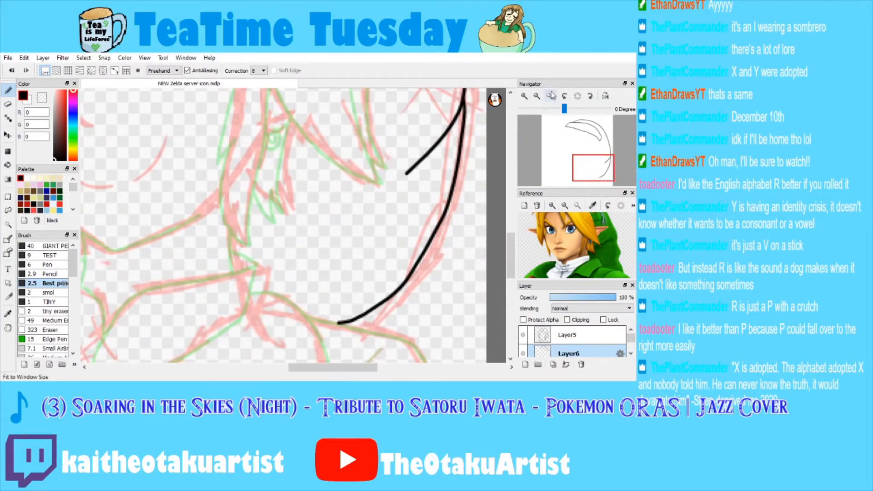
scroll(357, 299, "down", 5)
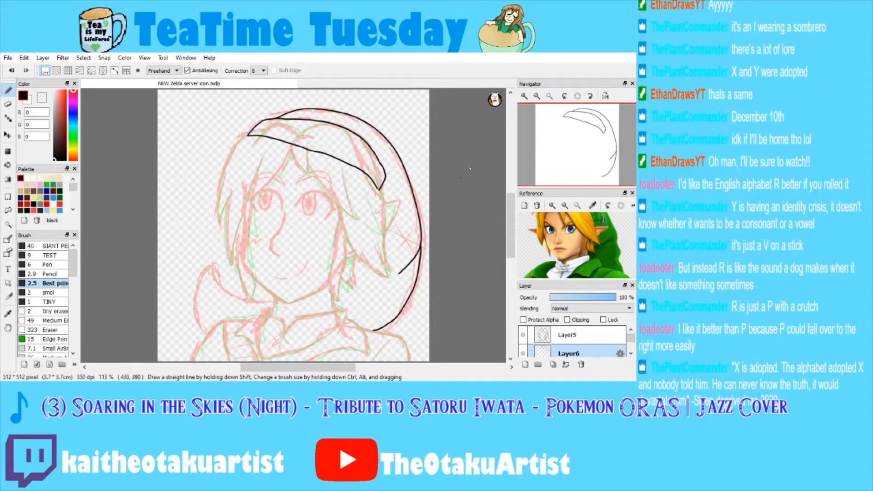
scroll(383, 304, "up", 5)
mouse_move(398, 185)
left_mouse_down()
mouse_move(205, 212)
mouse_move(117, 209)
left_mouse_up()
Draw the cap tail's rounded, upward-curling tip beside the neck, joined to the line across the chest.
left_click(562, 172)
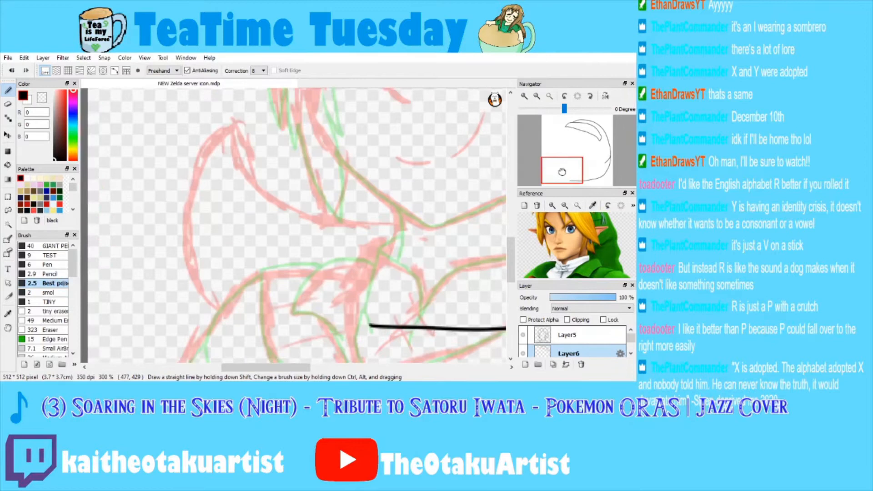
mouse_move(371, 326)
left_mouse_down()
mouse_move(199, 224)
mouse_move(218, 150)
left_mouse_up()
key("ctrl+z")
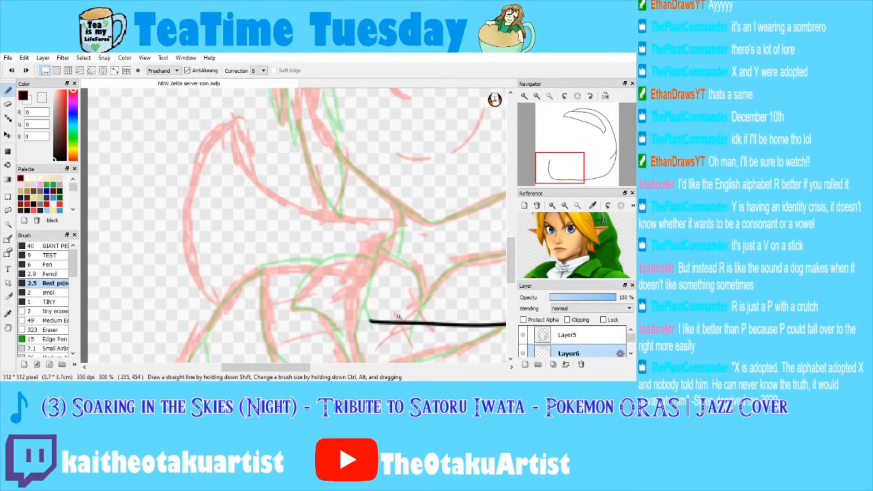
mouse_move(373, 321)
left_mouse_down()
mouse_move(229, 313)
mouse_move(198, 276)
mouse_move(189, 248)
mouse_move(197, 159)
mouse_move(219, 130)
mouse_move(237, 120)
mouse_move(261, 125)
mouse_move(260, 172)
mouse_move(298, 223)
left_mouse_up()
Draw the tail's inner edge from the curled tip under the chin and up to the brim's lower corner.
mouse_move(263, 175)
left_mouse_down()
mouse_move(313, 205)
mouse_move(391, 215)
left_mouse_up()
key("ctrl+z")
mouse_move(261, 175)
left_mouse_down()
mouse_move(289, 197)
mouse_move(400, 220)
left_mouse_up()
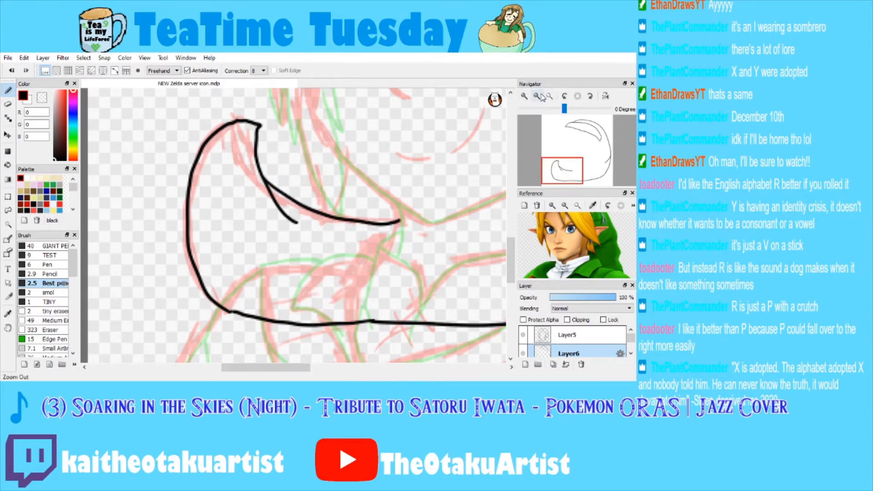
left_click(549, 96)
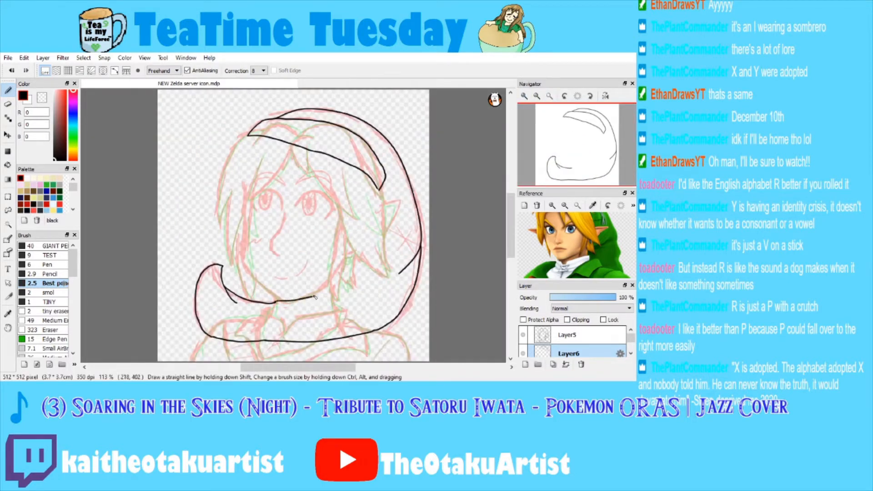
mouse_move(328, 290)
left_mouse_down()
mouse_move(376, 223)
mouse_move(379, 187)
left_mouse_up()
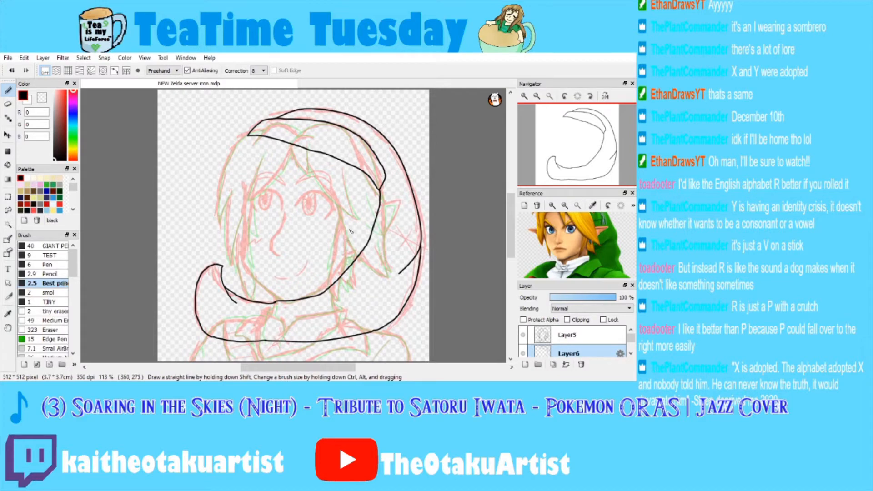
Fill the face and neck on Layer5 with the palette's skin colour.
left_click_drag(561, 280, 561, 229)
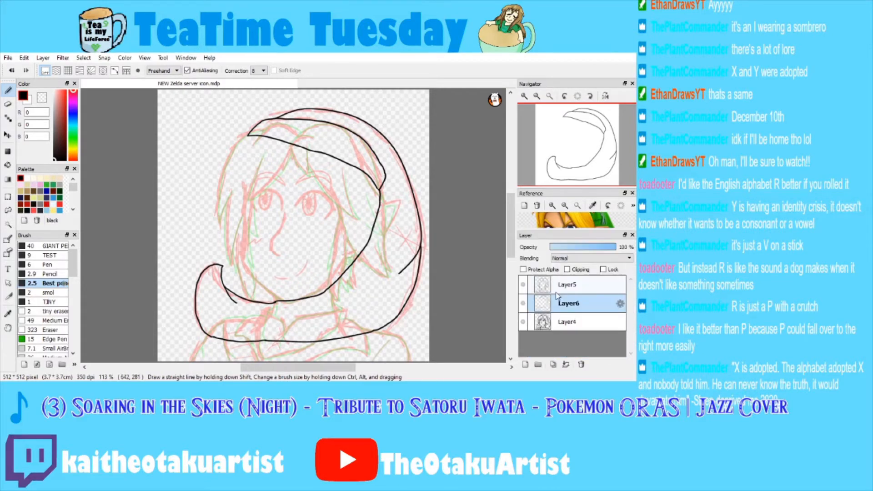
left_click(561, 288)
left_click(562, 301)
left_click(561, 284)
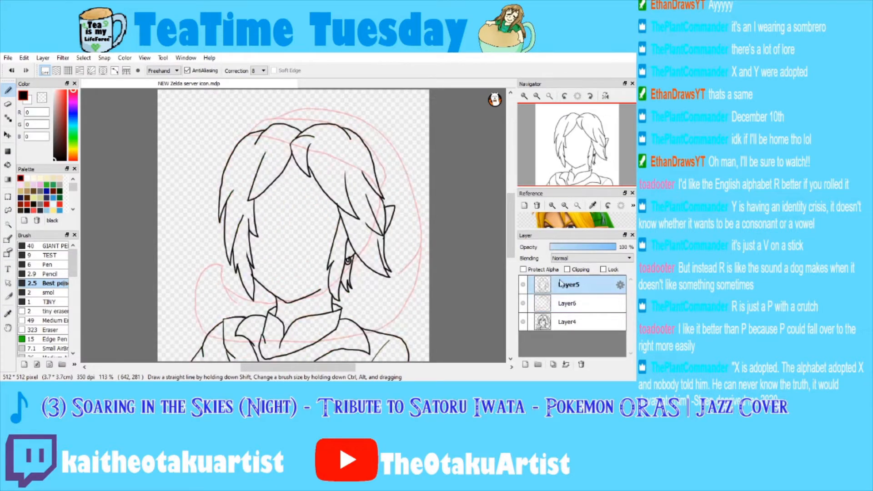
left_click(41, 179)
left_click(8, 166)
left_click(320, 234)
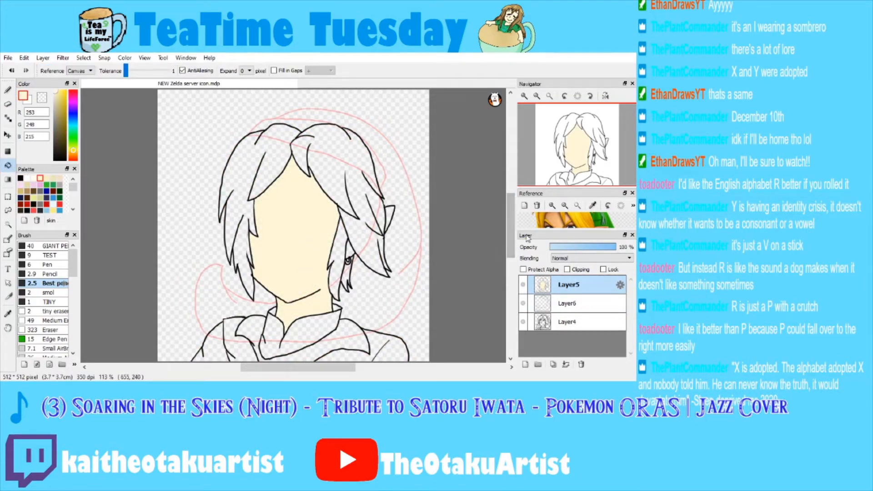
Undo the skin fill on Layer5 and hide Layer6 and Layer4 so only the lineart shows.
key("ctrl+z")
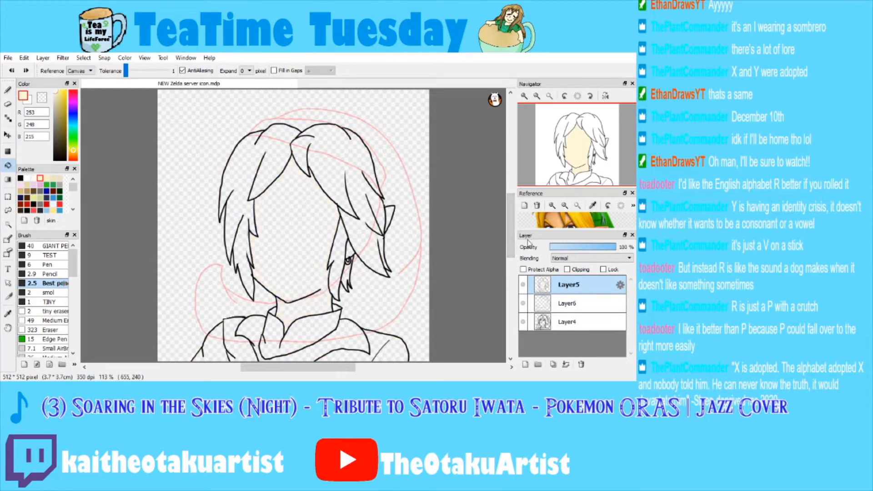
left_click(160, 129)
left_click(525, 320)
left_click(524, 303)
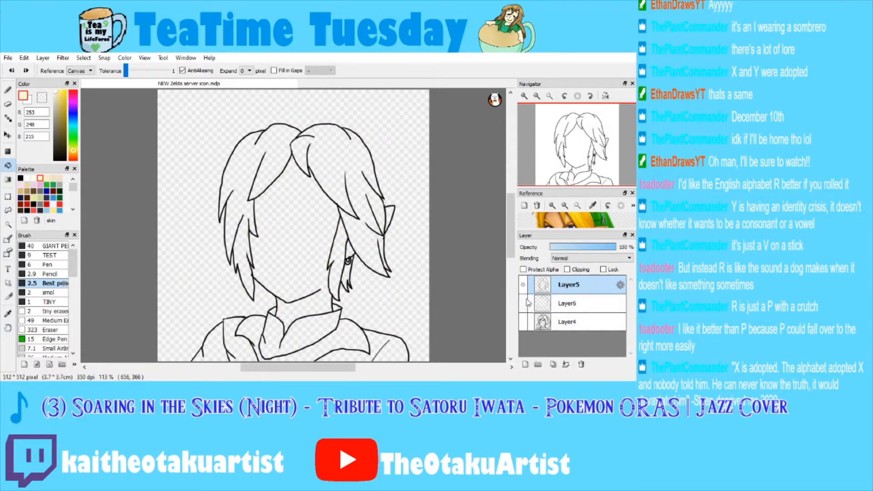
Add a new layer directly below Layer5 and name it "Coloring face".
left_click(525, 364)
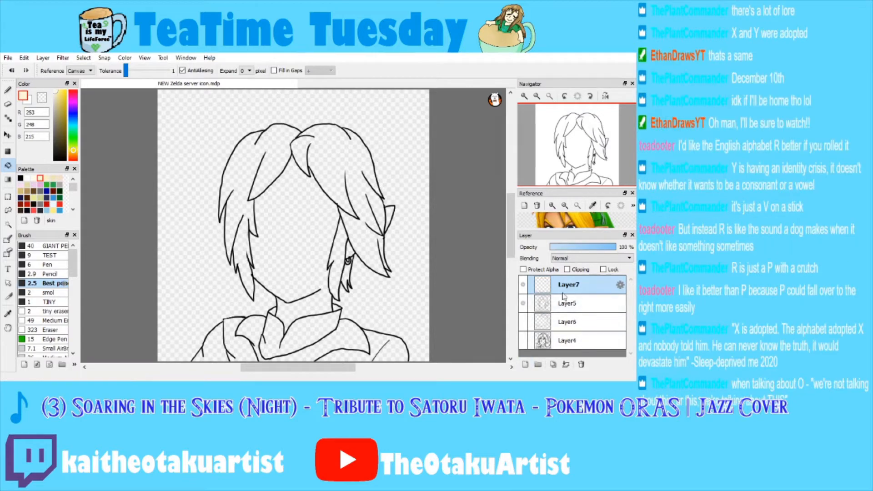
left_click_drag(564, 296, 566, 301)
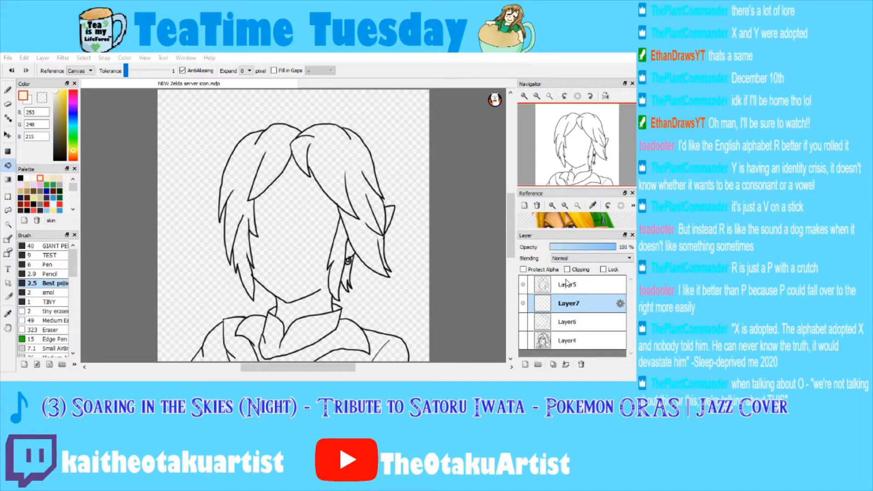
key("Return")
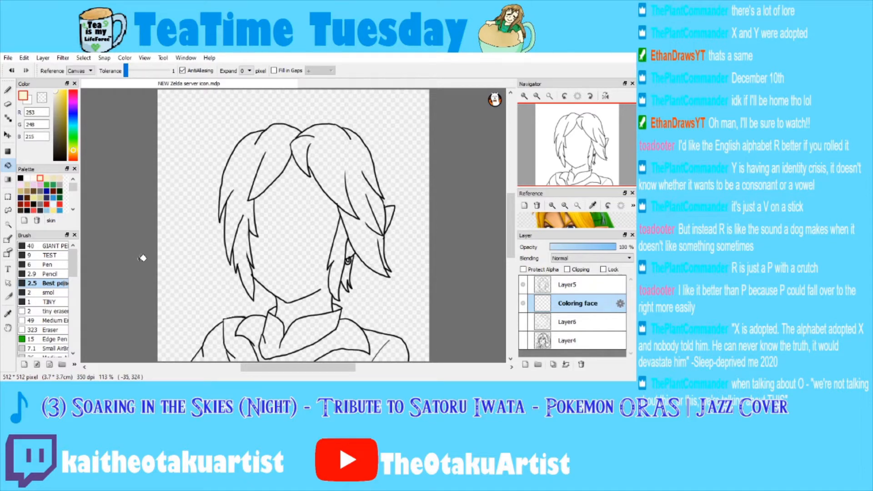
Fill the face, neck and visible ear areas on the Coloring face layer with the palette's "skin 2" colour.
left_click(281, 230)
left_click(47, 178)
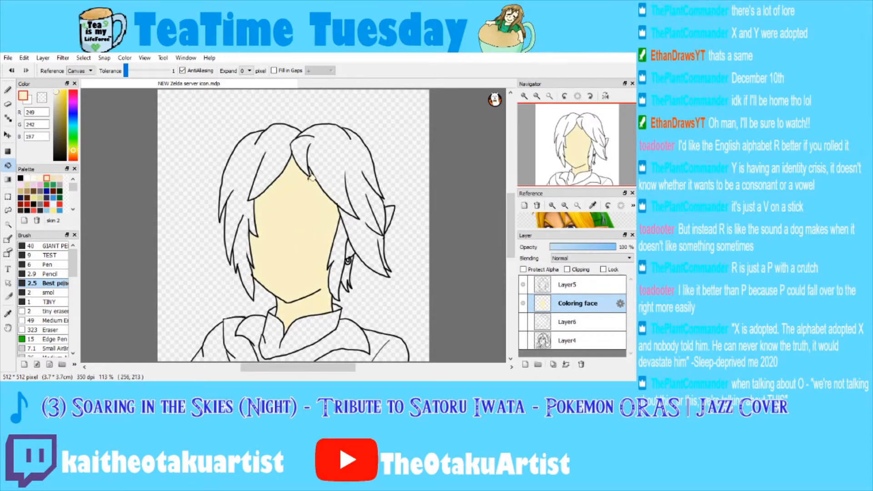
left_click(524, 97)
left_click(526, 98)
left_click_drag(599, 148, 596, 152)
left_click(350, 178)
left_click(247, 273)
left_click(572, 143)
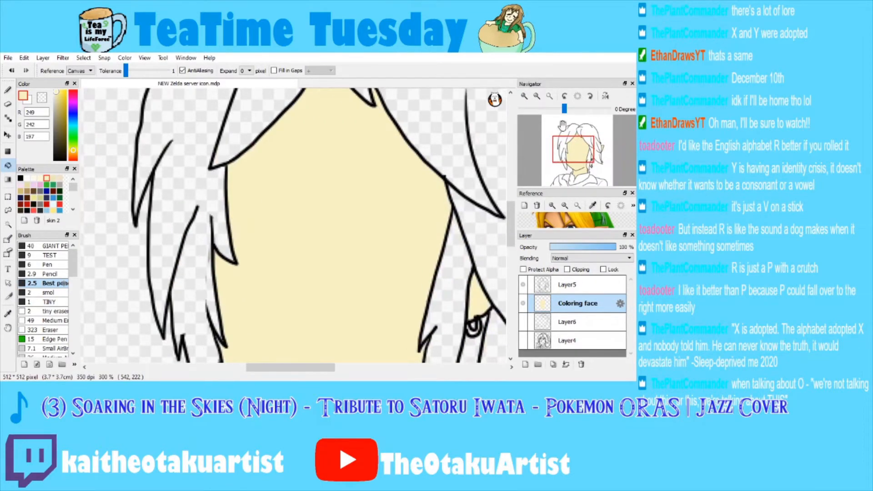
left_click(550, 97)
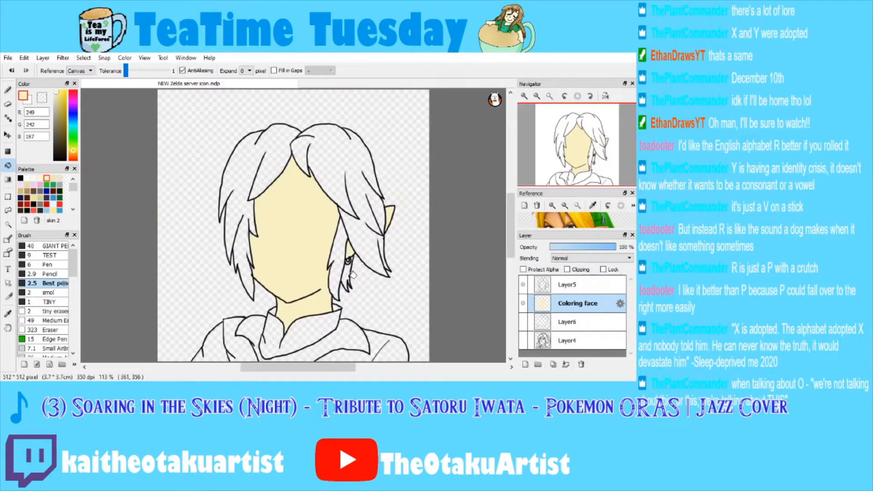
Try to ink jagged black hair strands between the jaw and neck on Layer5, and undo them.
left_click(563, 287)
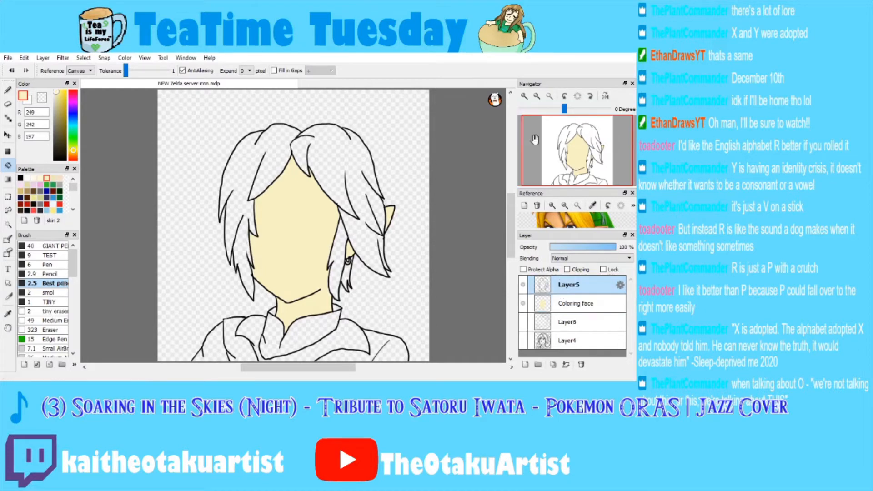
left_click(524, 96)
left_click(525, 96)
left_click(525, 96)
left_click(568, 174)
left_click(572, 166)
left_click(20, 177)
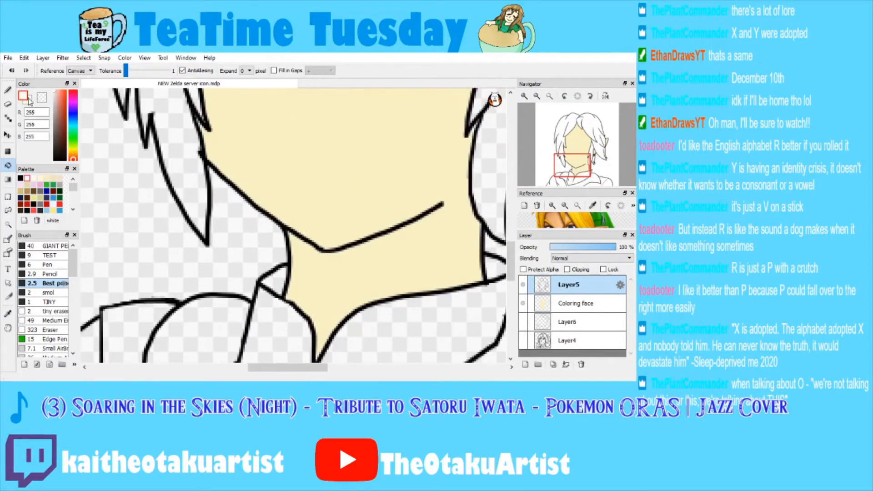
left_click(8, 90)
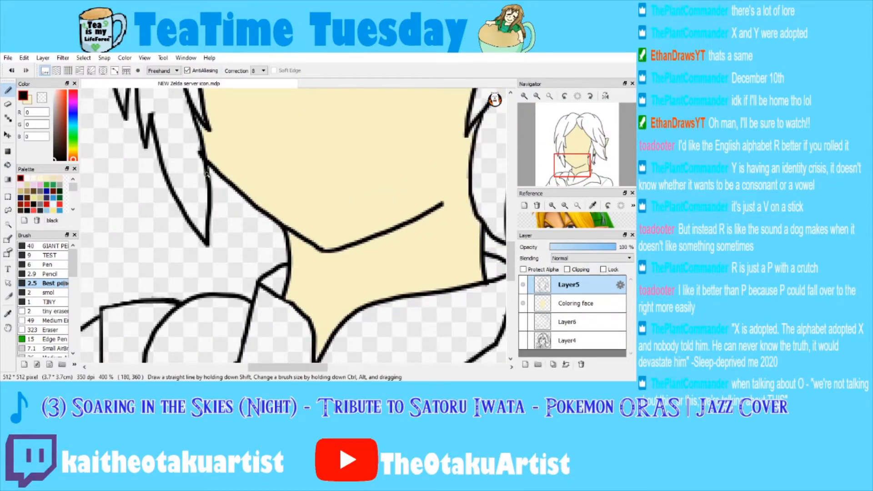
left_click_drag(207, 174, 283, 257)
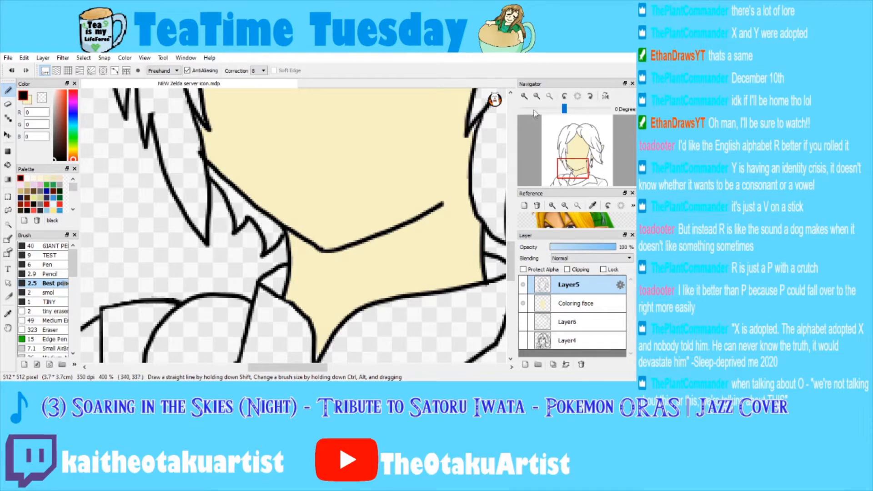
key("ctrl+z")
Retry the small hair strands beneath the jawline, undo them, and return to the Coloring face layer.
mouse_move(208, 165)
left_mouse_down()
mouse_move(231, 191)
mouse_move(243, 236)
mouse_move(264, 218)
mouse_move(282, 248)
left_mouse_up()
key("ctrl+z")
left_click_drag(223, 179, 241, 248)
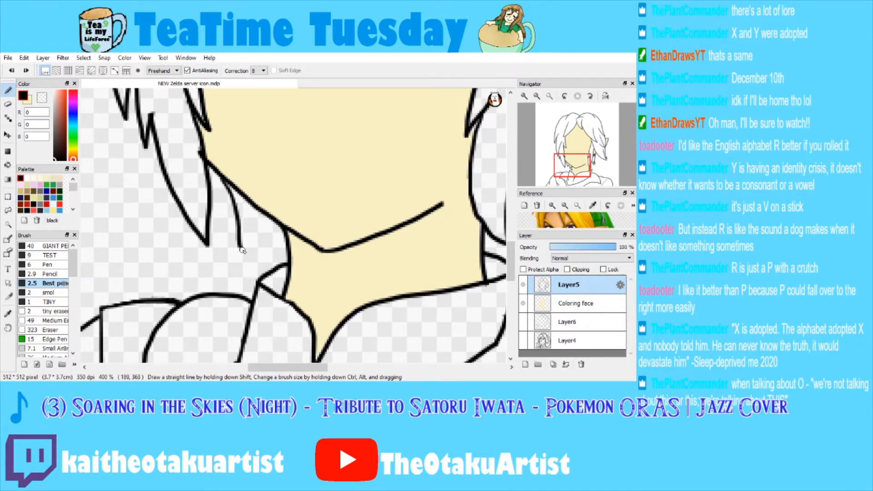
key("ctrl+0")
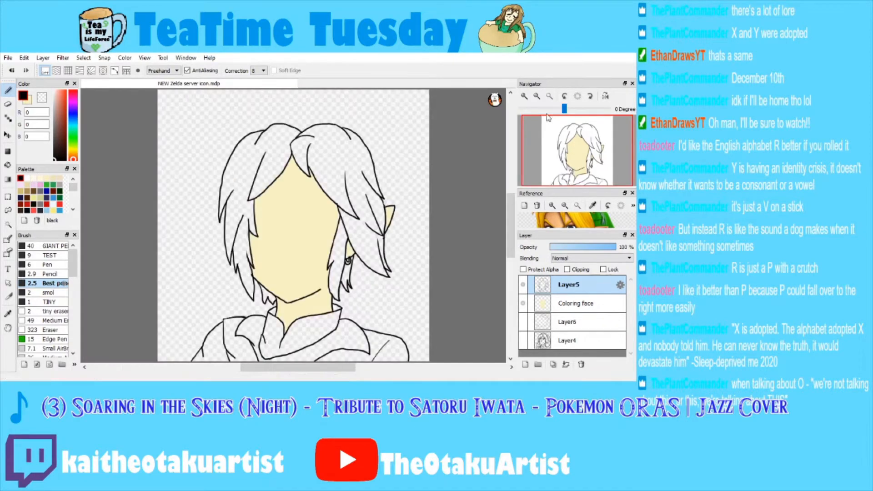
key("ctrl+z")
left_click(524, 96)
left_click(549, 96)
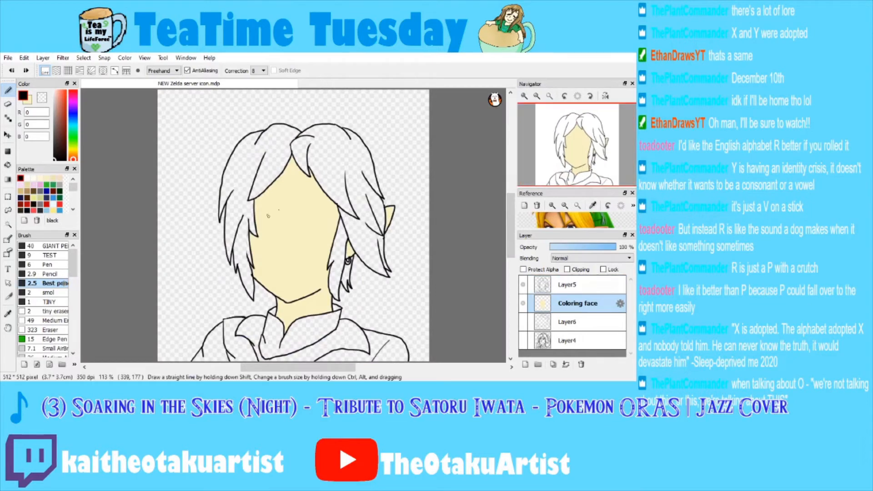
Sample blond from the reference image's hair, adjust it to RGB 255, 231, 124, and fill all hair sections.
left_click_drag(561, 232, 562, 280)
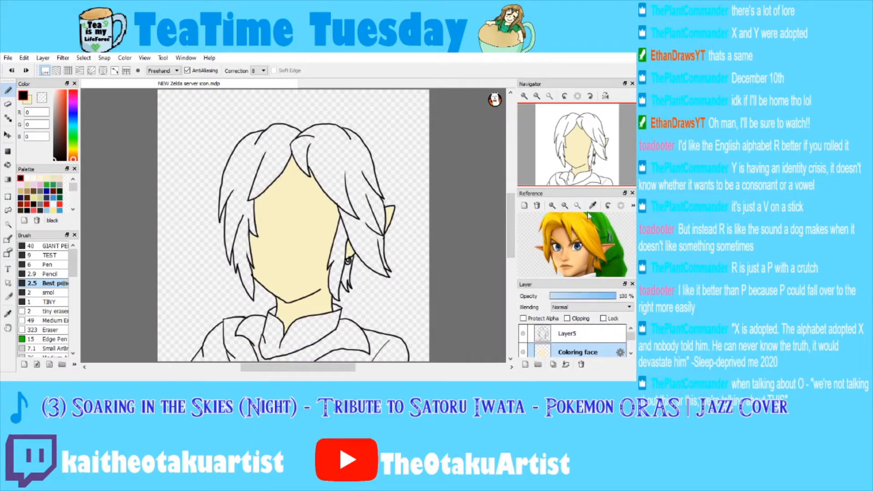
left_click(593, 205)
left_click(571, 218)
left_click_drag(66, 93, 60, 105)
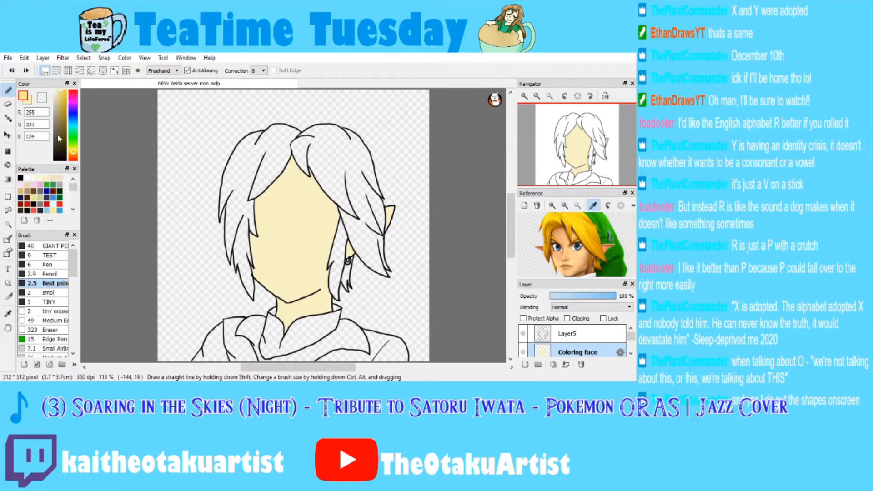
left_click(8, 165)
left_click(257, 173)
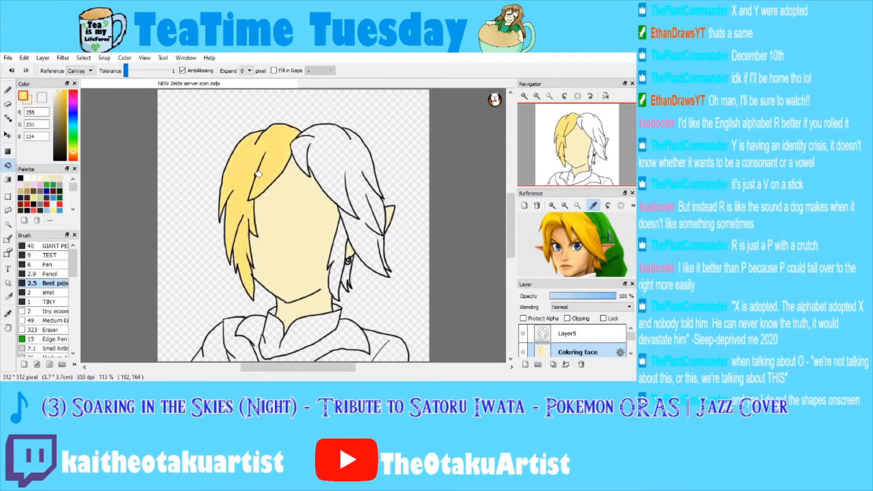
left_click(331, 142)
left_click(351, 273)
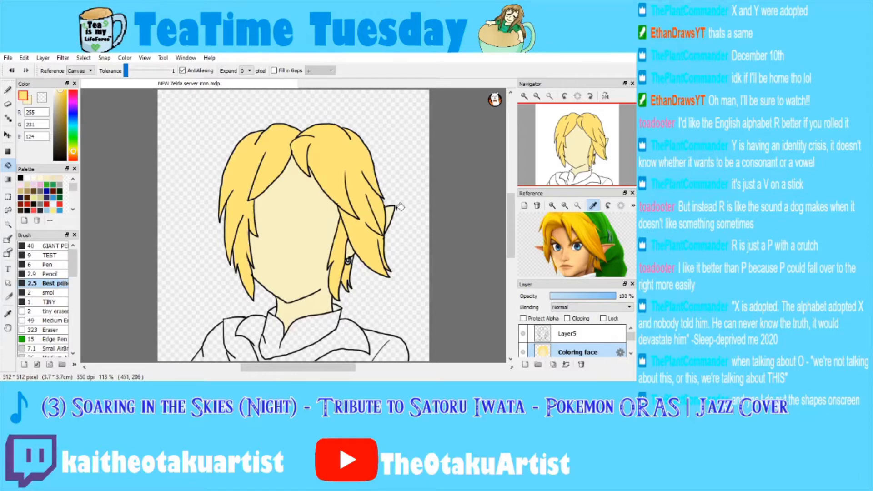
Erase the faint stray line beside the face-framing hair strand from the Layer5 lineart.
scroll(586, 158, "up", 5)
left_click_drag(586, 158, 580, 161)
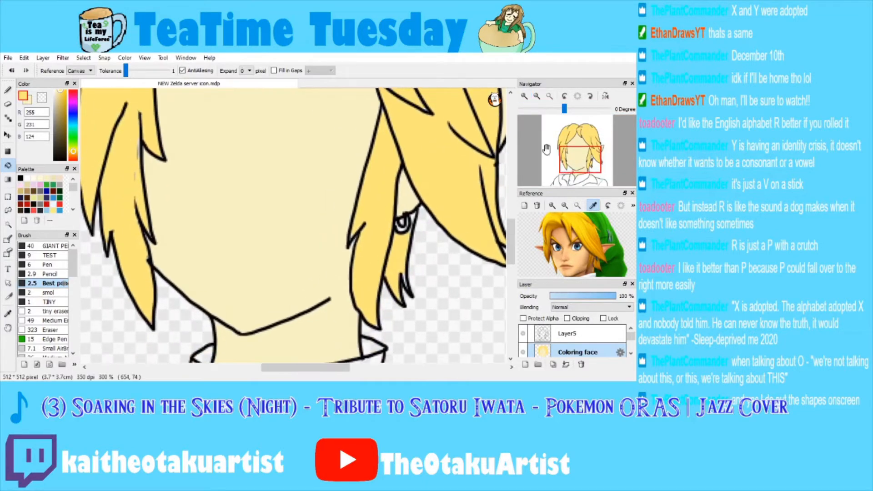
key("b")
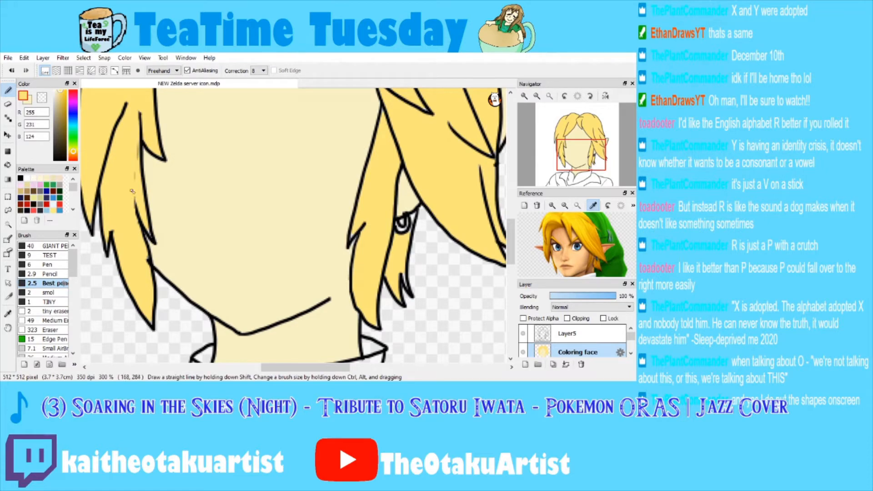
left_click(590, 335)
left_click(8, 104)
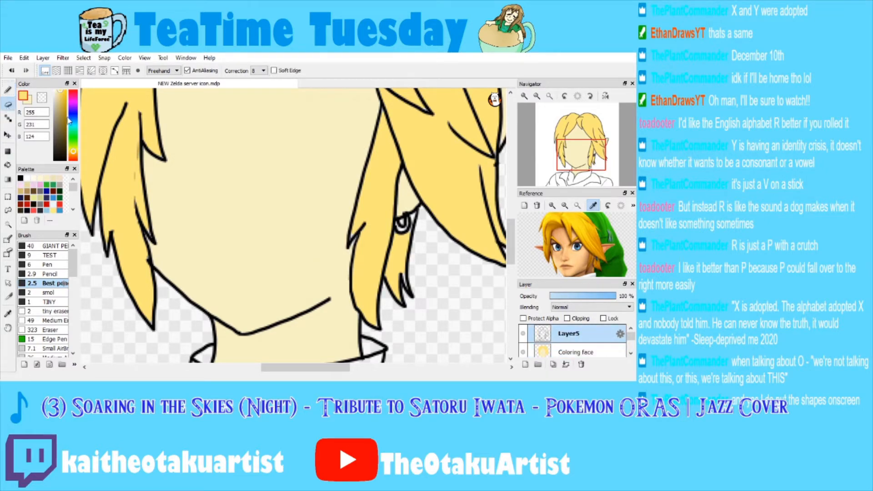
left_click(8, 90)
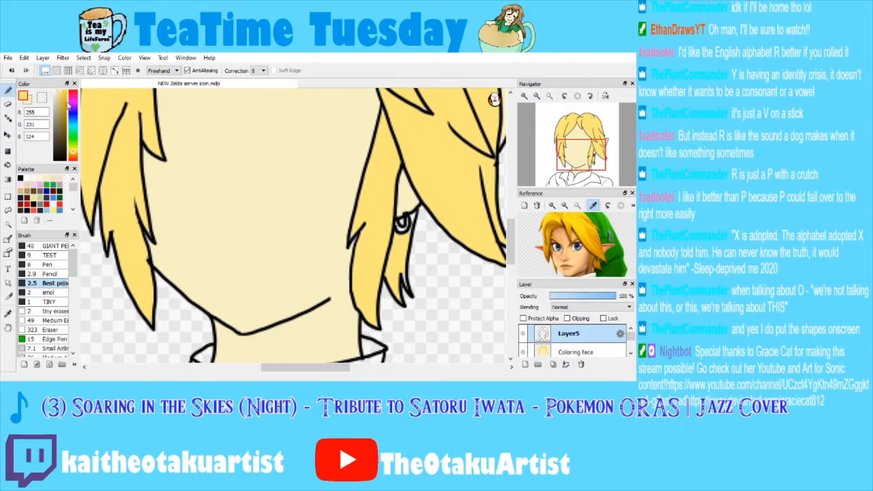
Brush the blond colour into the unfilled gaps in the earring and nearby hair tips on the Coloring face layer.
left_click(577, 352)
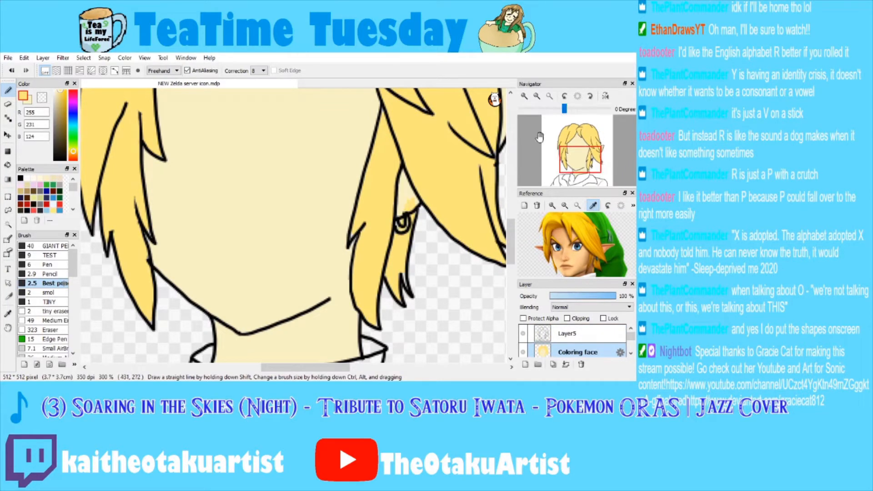
left_click(524, 96)
left_click(589, 160)
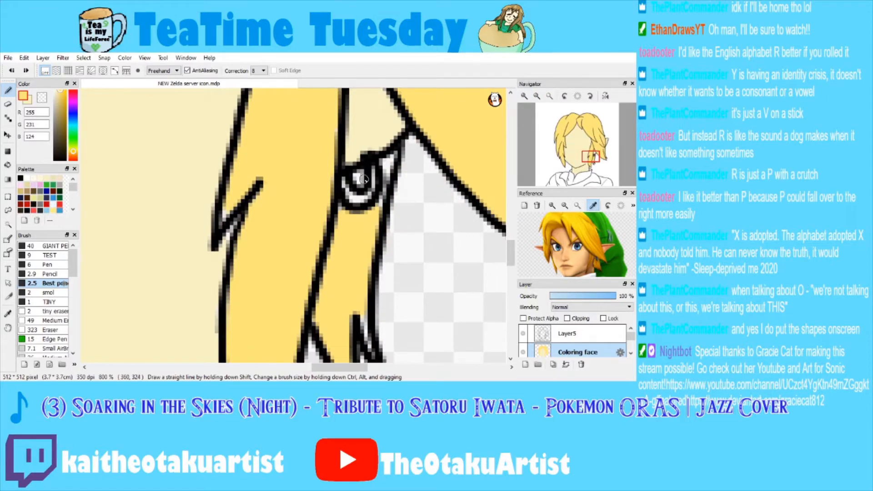
mouse_move(363, 179)
left_mouse_down()
mouse_move(350, 214)
mouse_move(352, 191)
left_mouse_up()
left_click_drag(587, 158, 589, 163)
left_click_drag(354, 246, 361, 280)
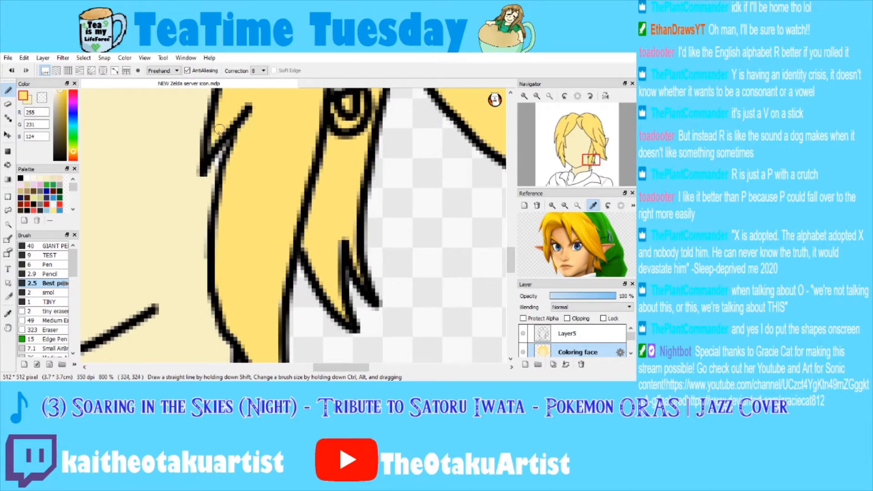
left_click(538, 96)
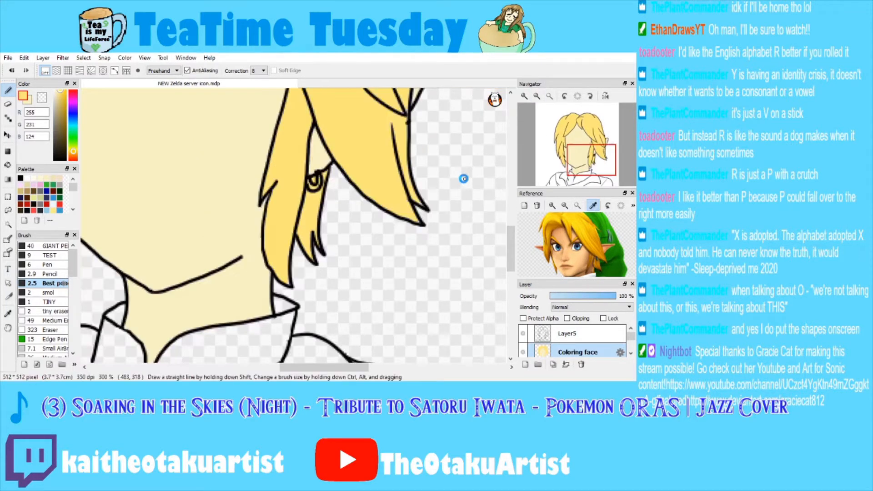
left_click_drag(572, 144, 558, 130)
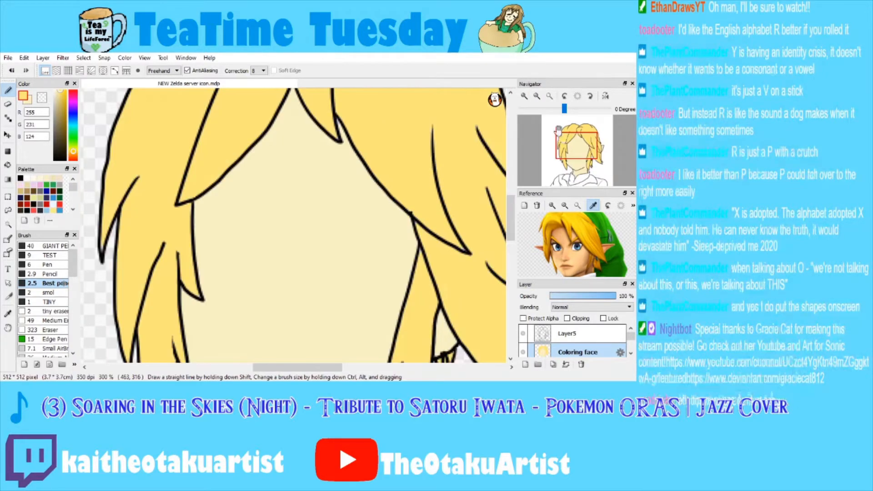
left_click(551, 98)
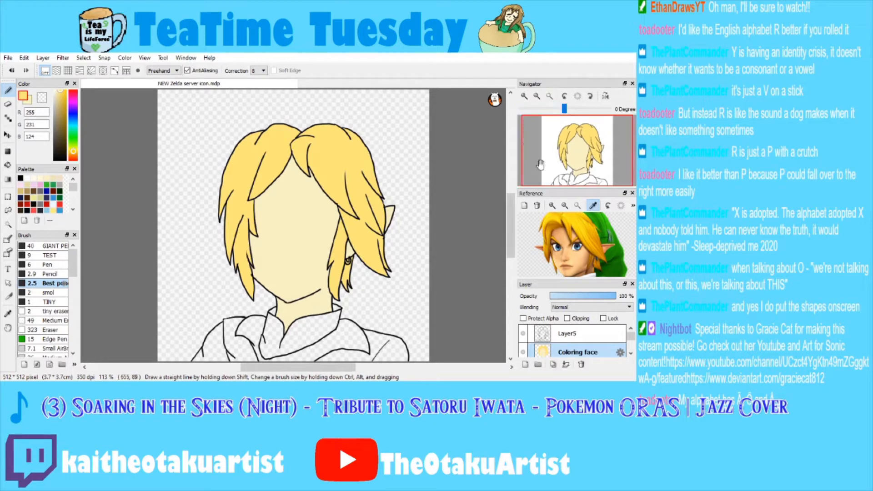
Bring the reference's clothing into view and fill the front of the collar with off-white RGB 242, 242, 242.
left_click(578, 242)
left_click_drag(581, 242, 582, 209)
left_click(525, 96)
left_click(524, 96)
left_click(525, 96)
left_click_drag(578, 152, 581, 171)
left_click(27, 179)
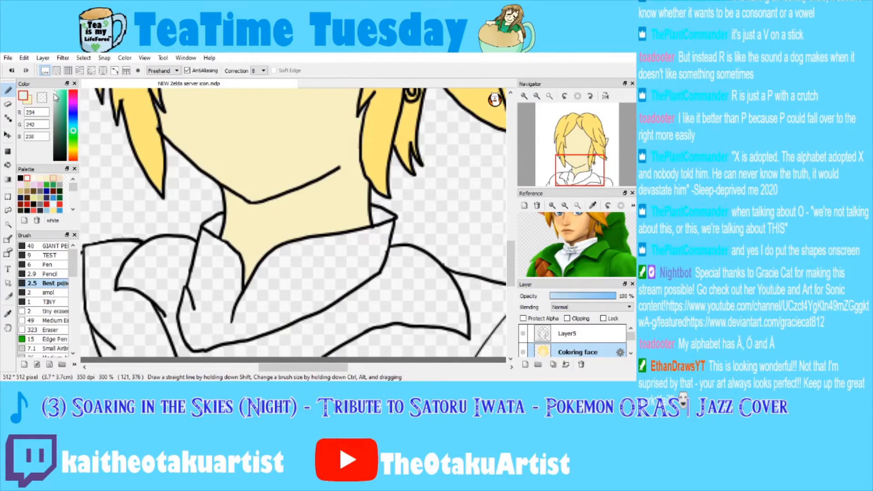
left_click(54, 93)
key("g")
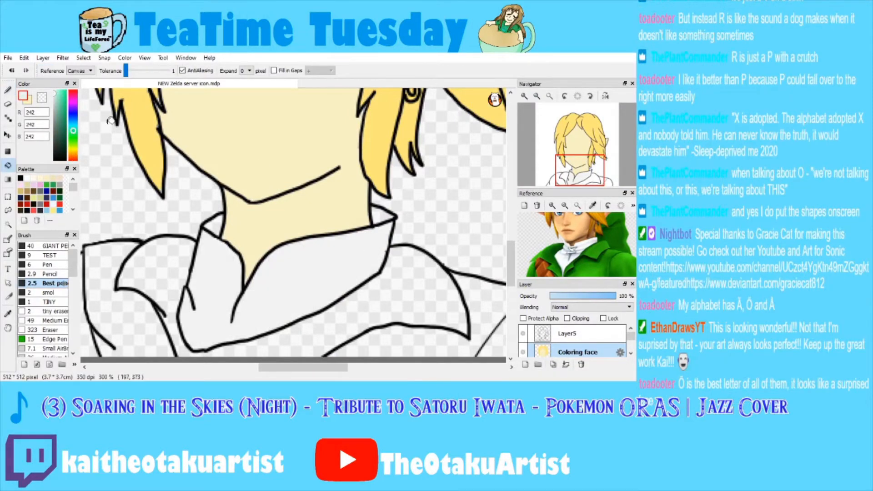
Fill the inner folds of the collar beside the neck with grey RGB 205, 205, 205.
left_click(54, 104)
left_click(216, 222)
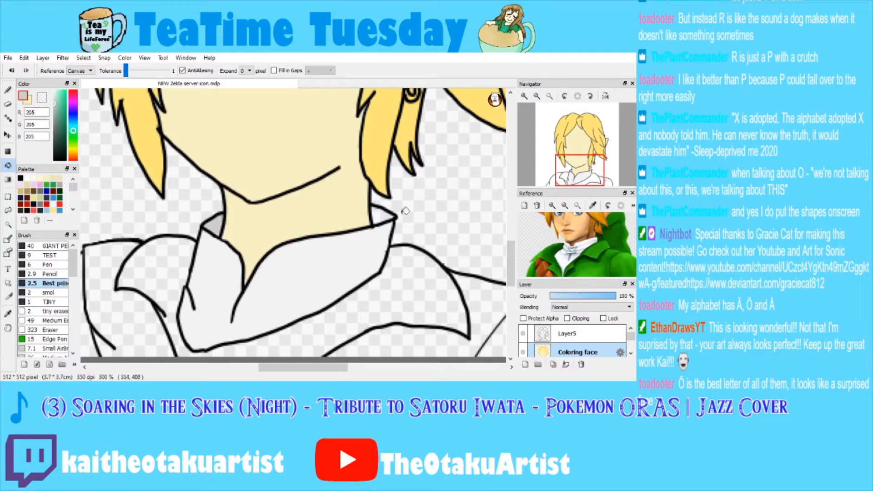
key("ctrl+0")
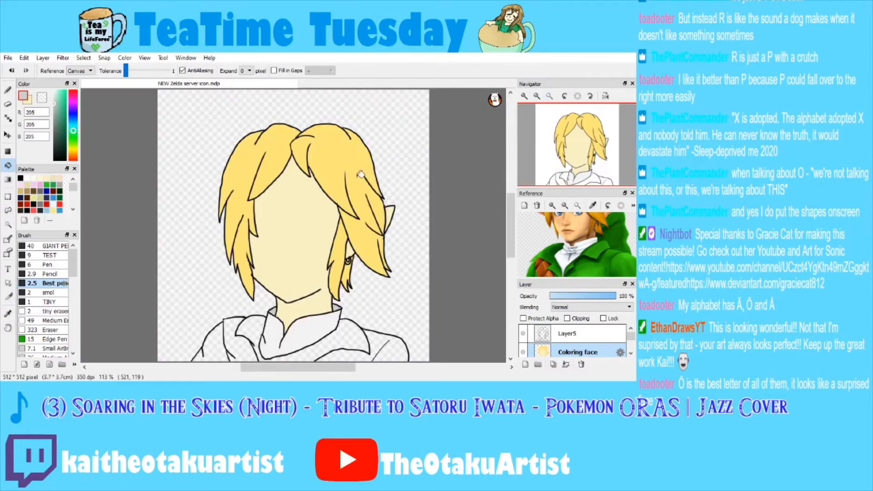
Refill the front of the collar with off-white RGB 242, 242, 242.
left_click(314, 339)
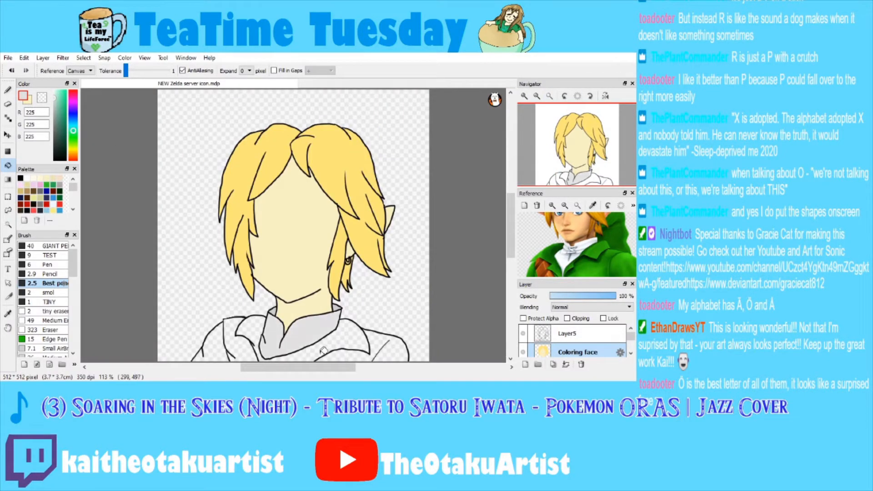
left_click(59, 106)
left_click(61, 101)
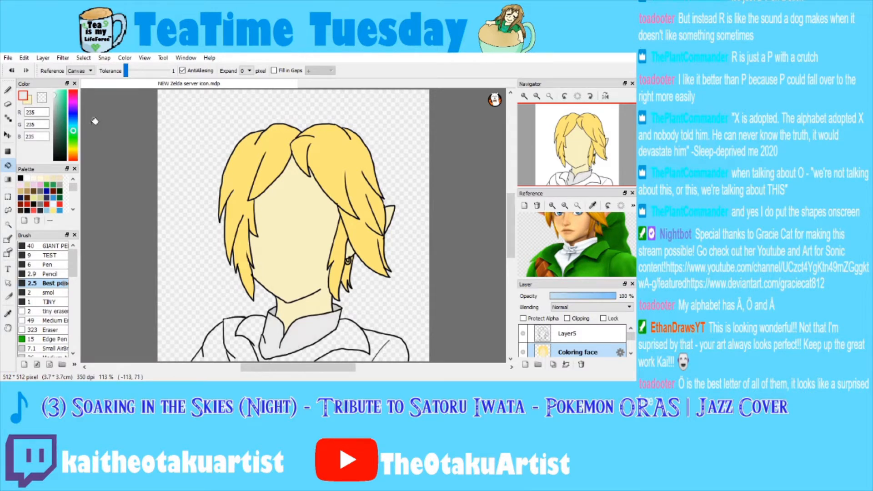
left_click(54, 94)
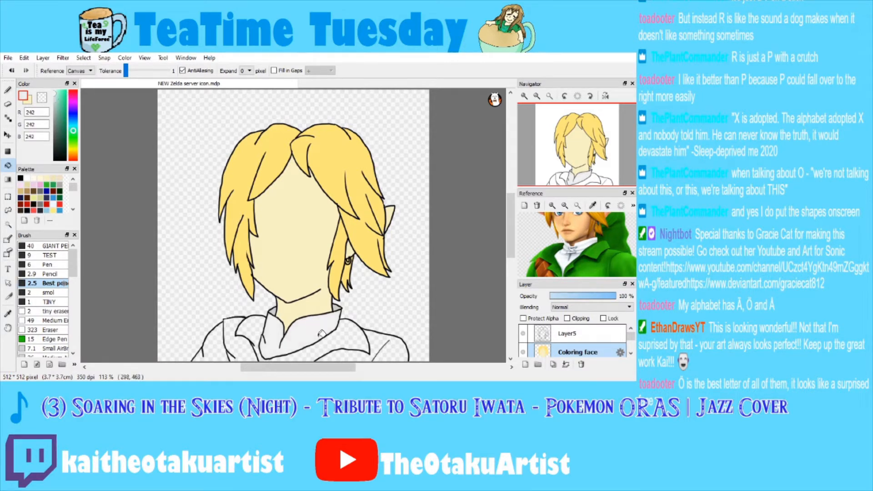
left_click(55, 104)
left_click(73, 115)
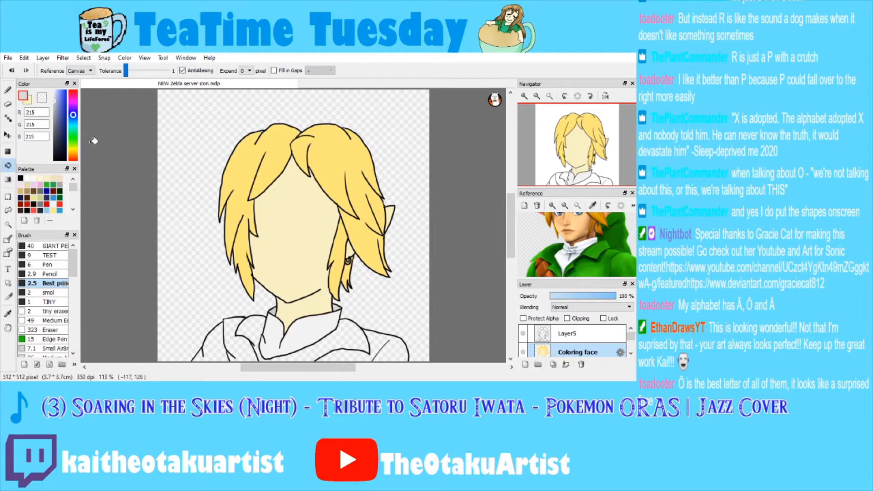
left_click(54, 113)
Fill the tunic's wide lapels around the white collar with green RGB 41, 170, 41.
left_click(525, 96)
left_click_drag(544, 129, 555, 152)
left_click(525, 96)
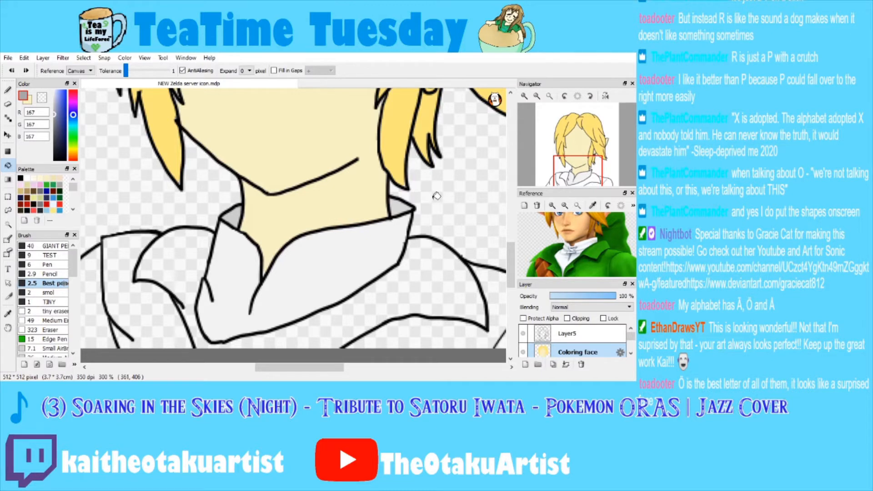
left_click(53, 186)
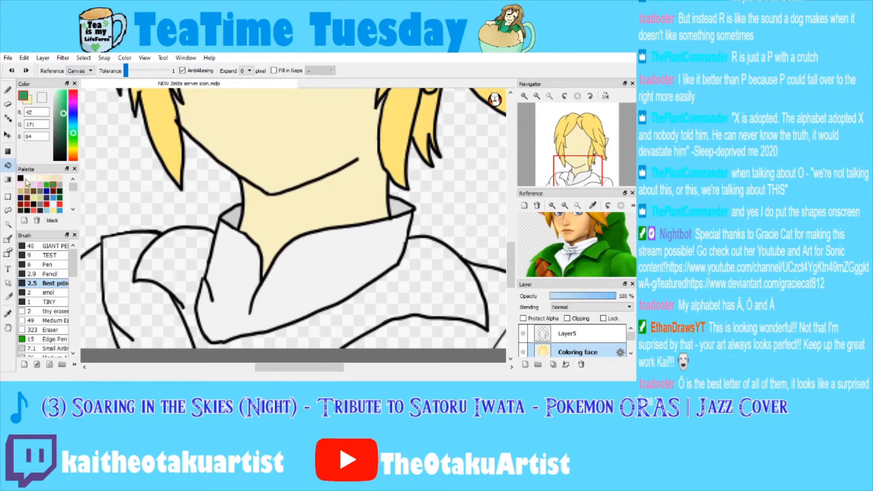
left_click(190, 262)
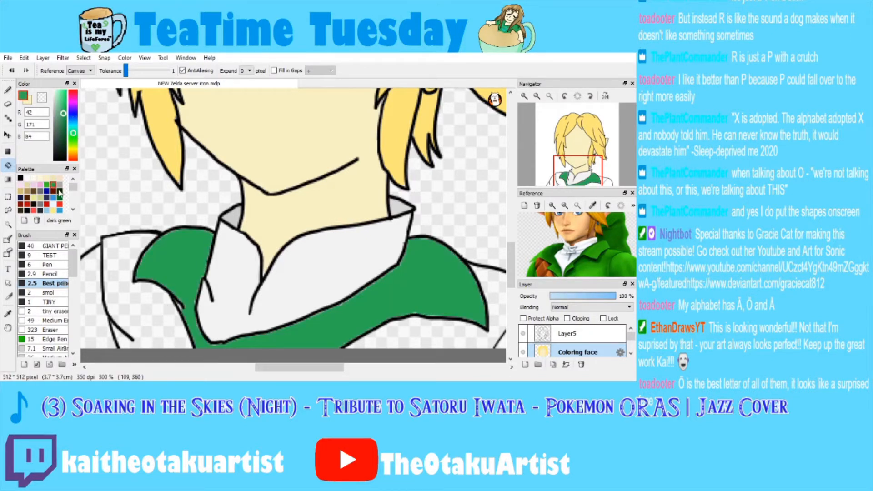
left_click(72, 137)
left_click(176, 251)
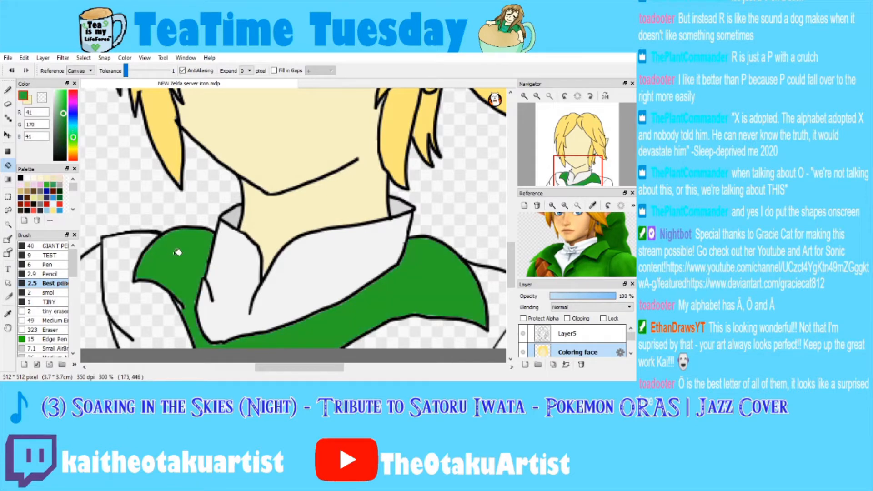
Fill the tunic's shoulder areas on both sides with the same green RGB 41, 170, 41.
left_click(555, 108)
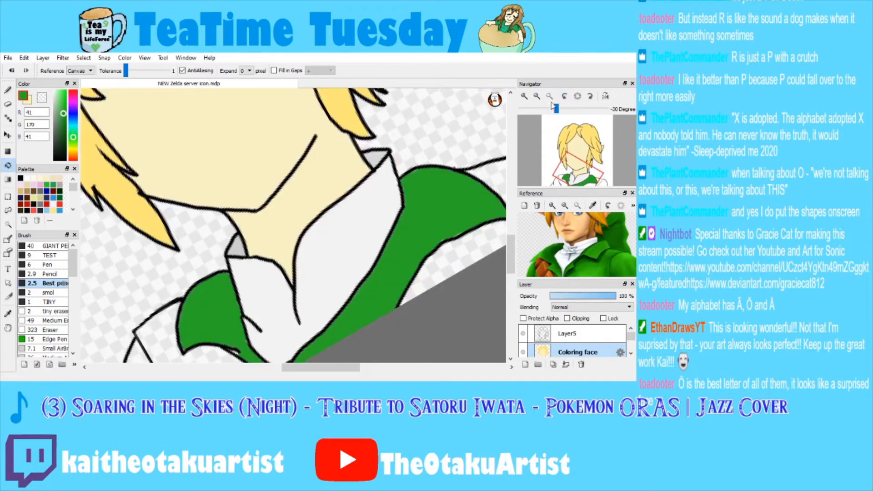
left_click(550, 97)
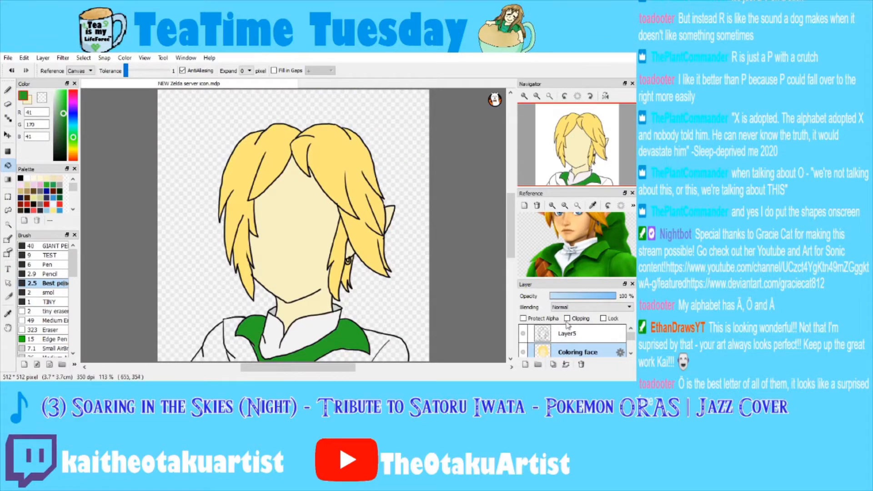
left_click(383, 338)
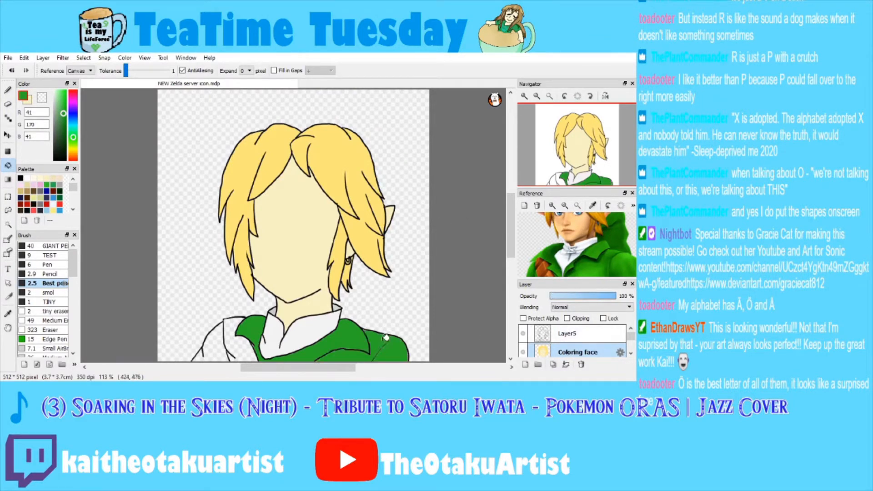
left_click(221, 342)
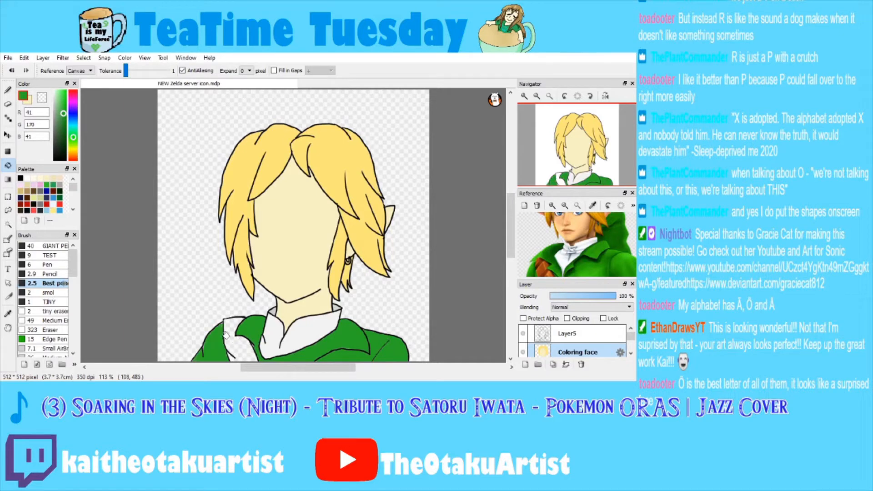
Fill the strap over the shoulder with dark brown RGB 95, 70, 32.
left_click(525, 96)
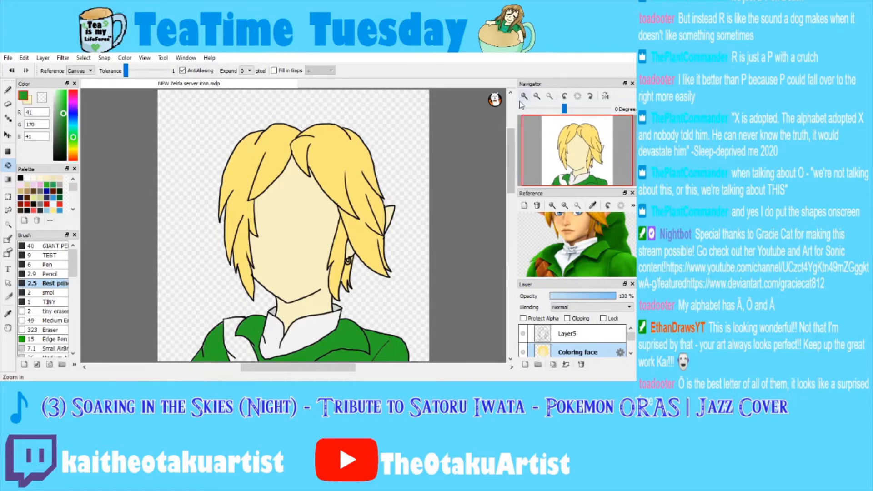
left_click(525, 96)
left_click(524, 96)
left_click(525, 96)
left_click_drag(570, 178, 564, 182)
left_click(8, 90)
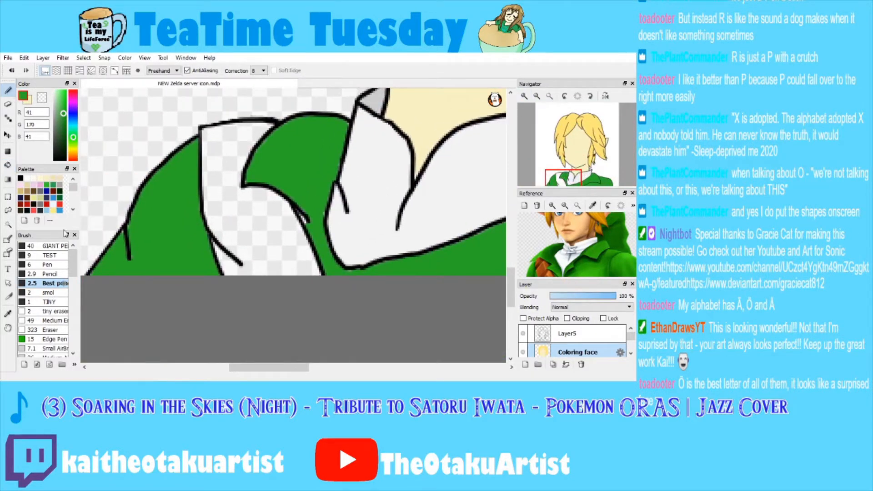
left_click(50, 274)
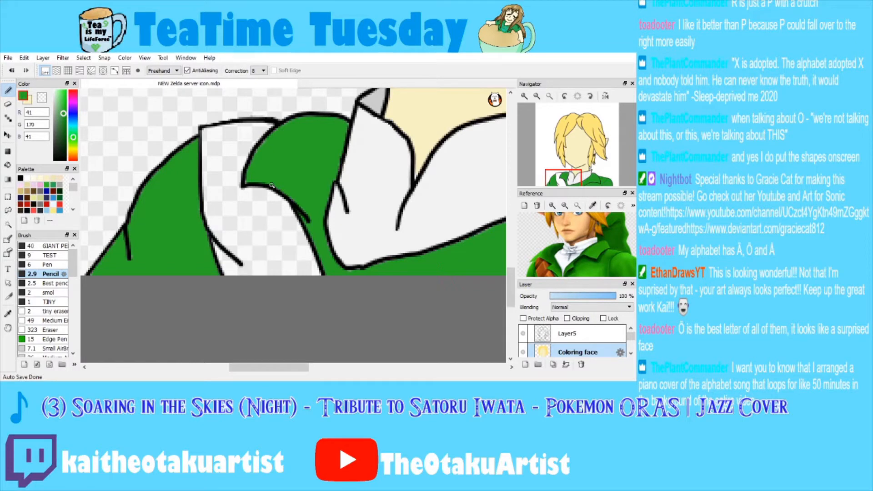
left_click(34, 191)
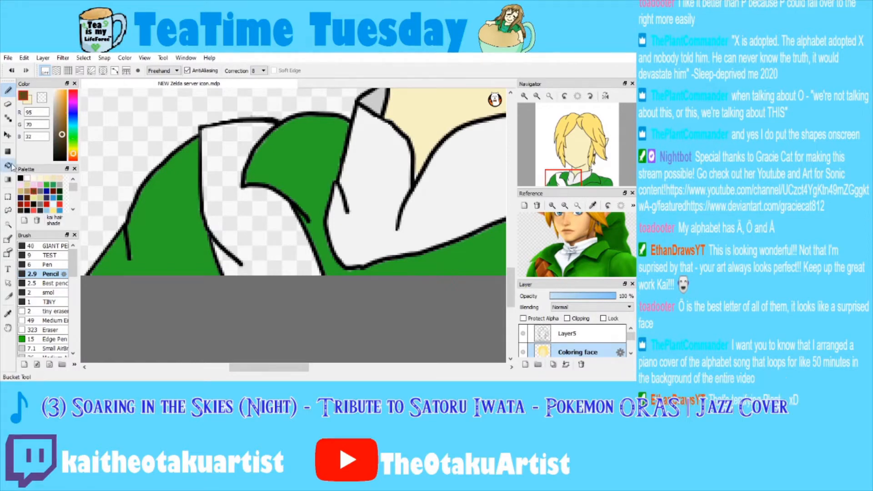
left_click(8, 165)
left_click(218, 147)
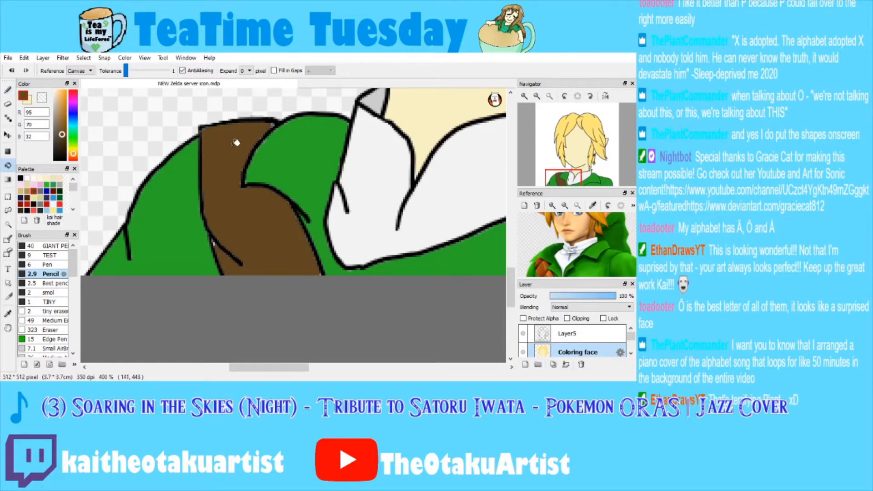
key("b")
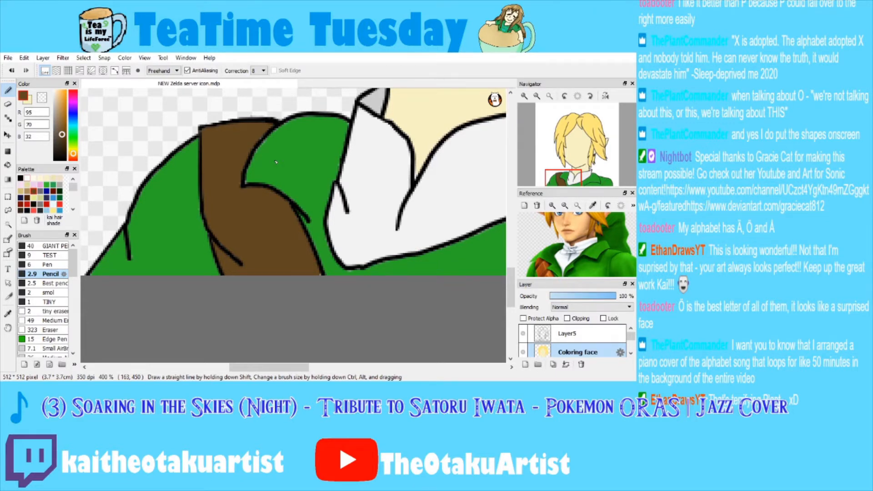
Try the lighter brown Kai hair palette colour on the shoulder strap and undo the fill.
left_click(549, 98)
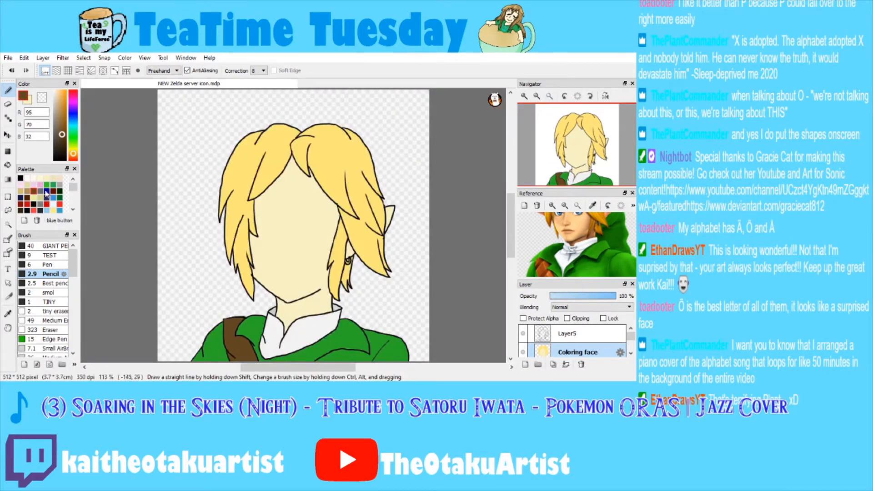
left_click(27, 197)
left_click(8, 165)
left_click(238, 337)
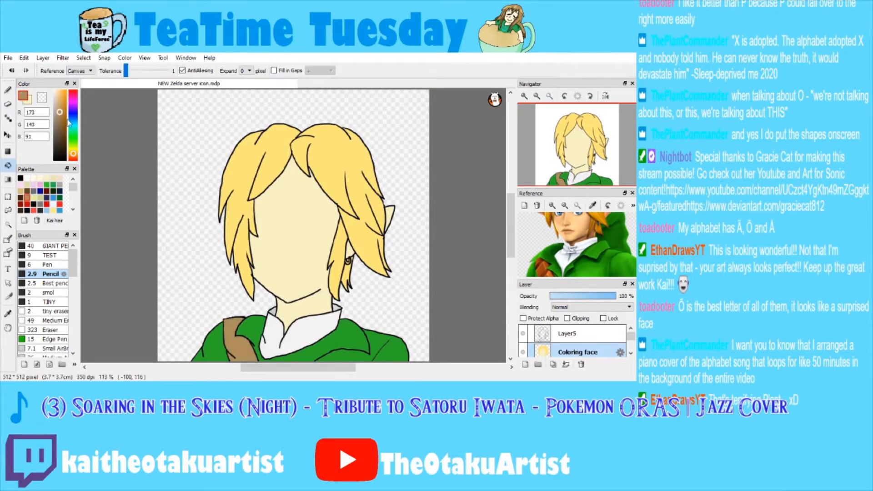
left_click(12, 70)
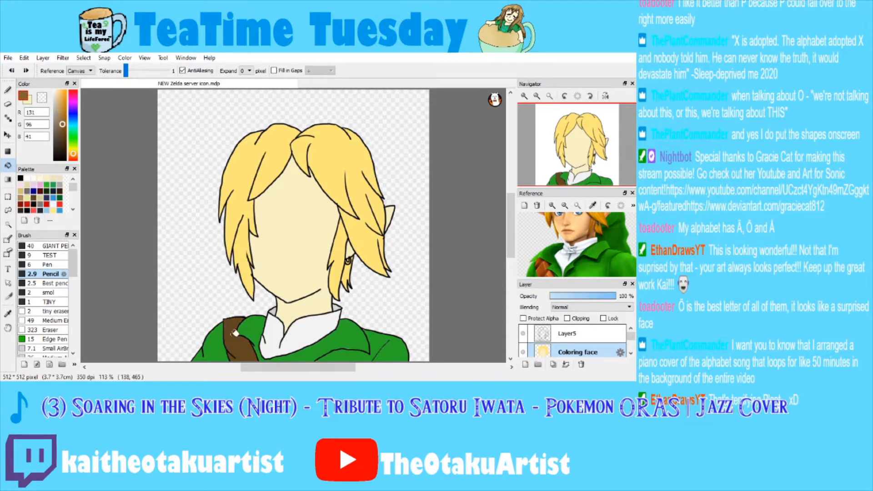
Refill the shoulder strap with brown RGB 115, 77, 16.
left_click(65, 130)
left_click(251, 351)
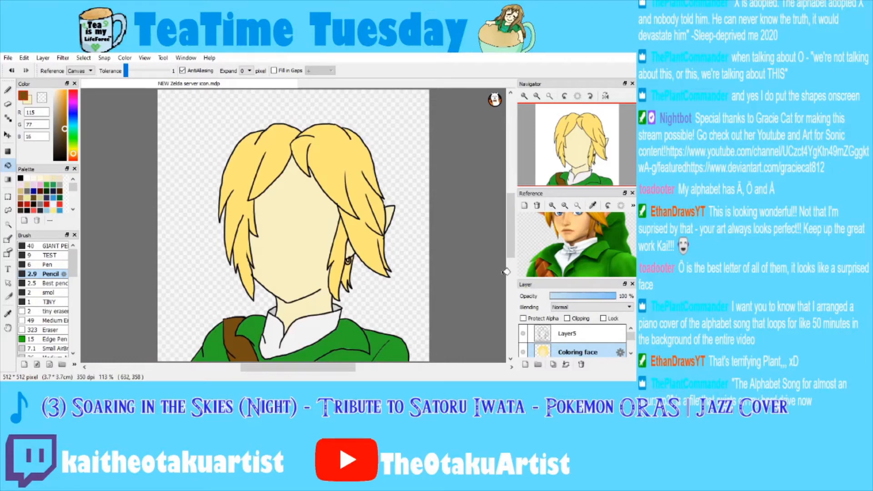
Try colouring the earring's ring dark blue RGB 16, 54, 115 with the smol brush, and undo the strokes.
mouse_move(530, 139)
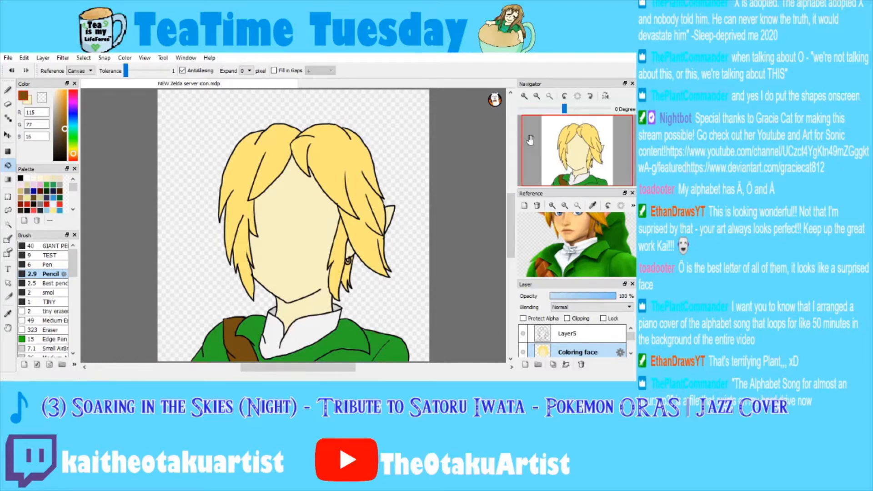
scroll(370, 269, "up", 6)
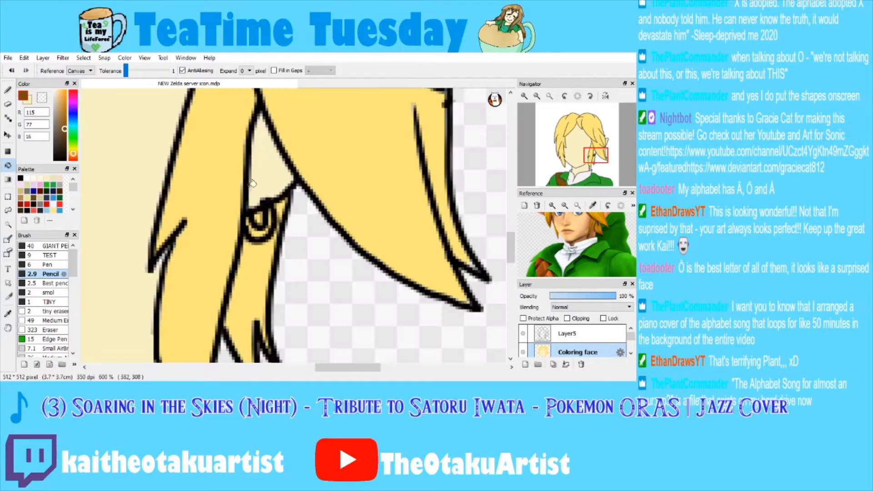
left_click_drag(73, 124, 73, 119)
left_click(8, 90)
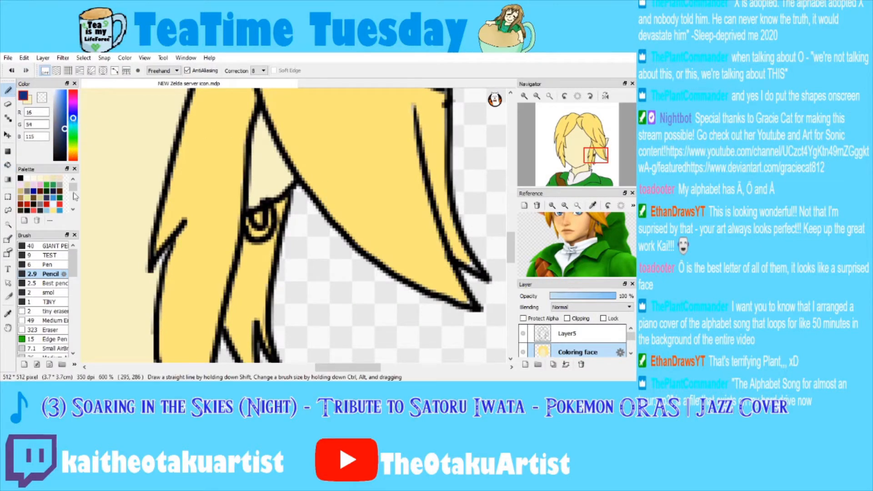
left_click(49, 292)
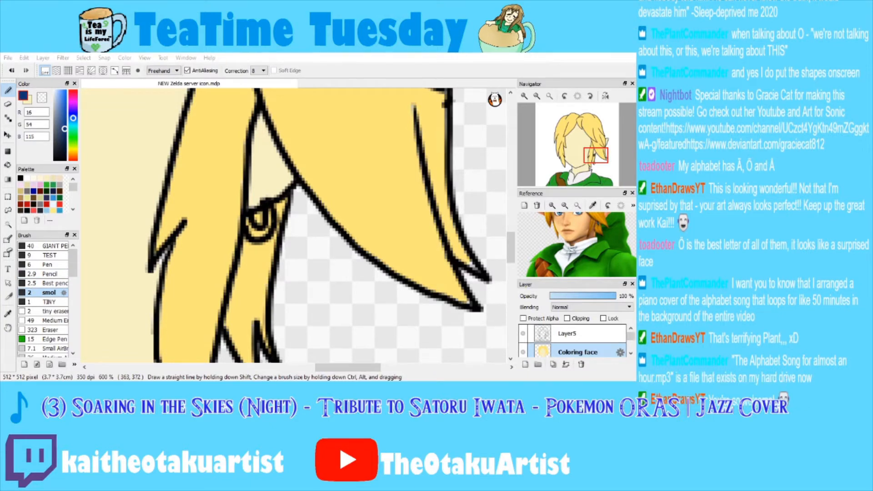
key("alt+Tab")
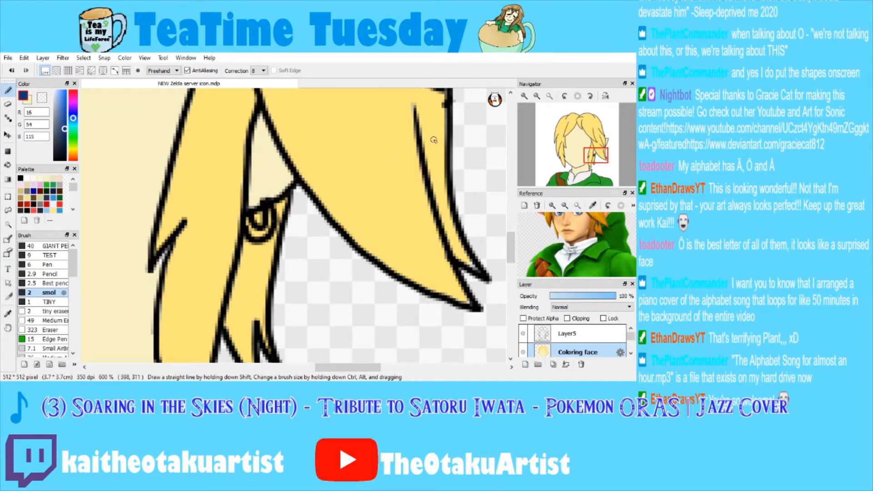
scroll(434, 140, "up", 1)
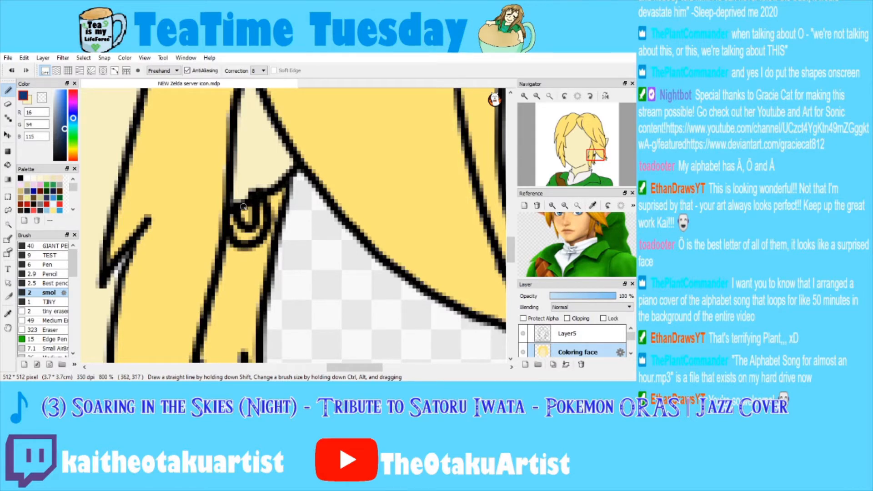
left_click_drag(232, 216, 241, 238)
left_click(12, 70)
left_click(65, 112)
key("ctrl+z")
Paint the earring's ring blue RGB 28, 141, 200 with the smol brush and add lighter blue RGB 40, 166, 232 along its lower part.
left_click(72, 122)
left_click(64, 105)
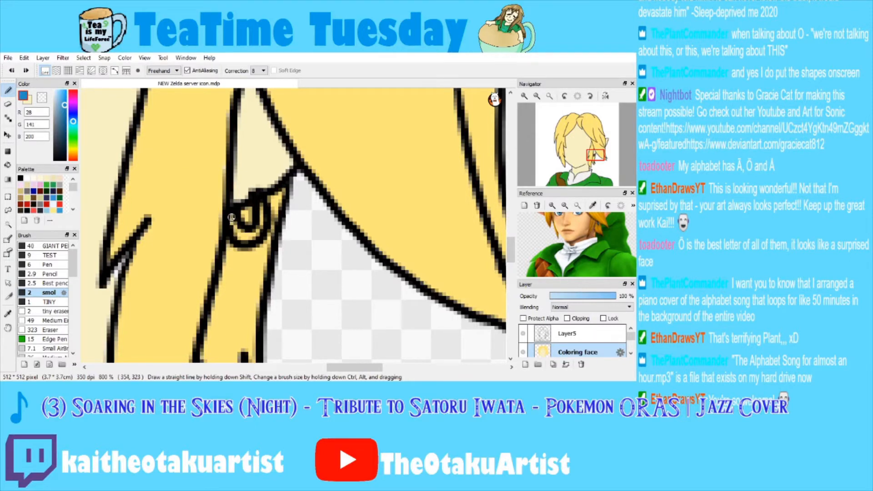
mouse_move(232, 217)
left_mouse_down()
mouse_move(252, 236)
mouse_move(262, 206)
left_mouse_up()
left_click(64, 96)
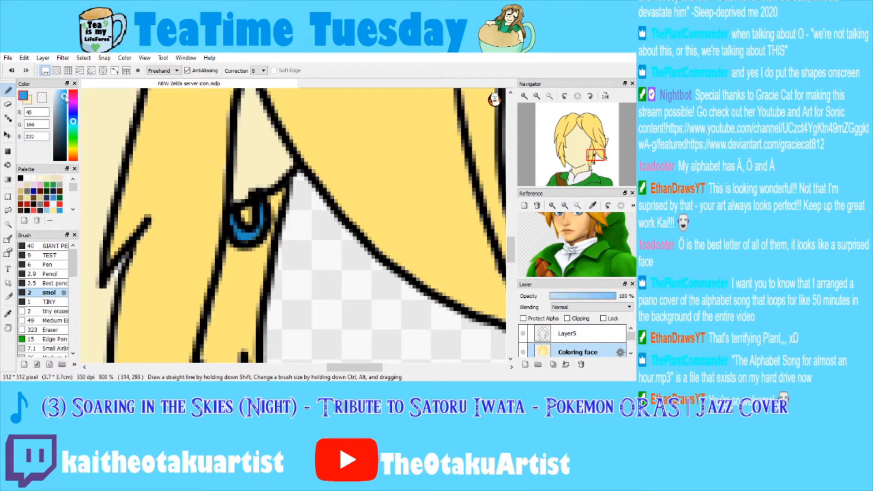
left_click_drag(241, 235, 253, 234)
scroll(254, 234, "down", 6)
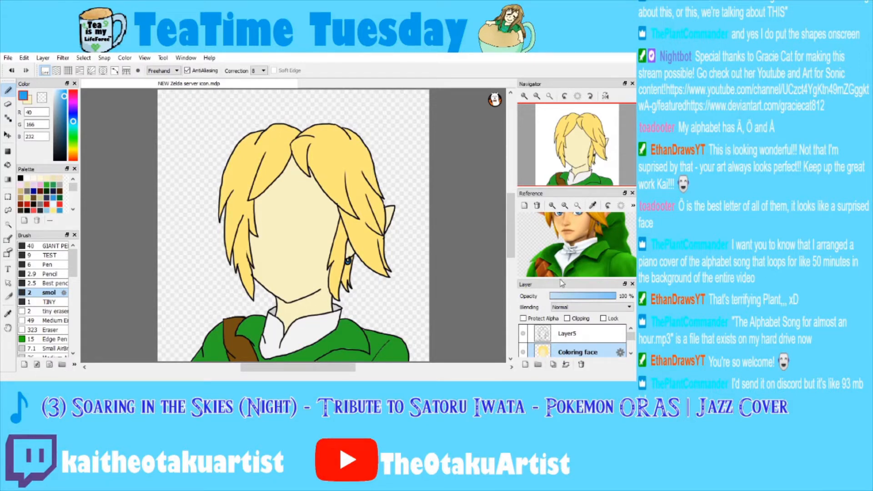
Enlarge the layer list, select and show Layer6 with the hat lineart, and hide the Coloring face and Layer5 layers.
left_click_drag(560, 279, 556, 215)
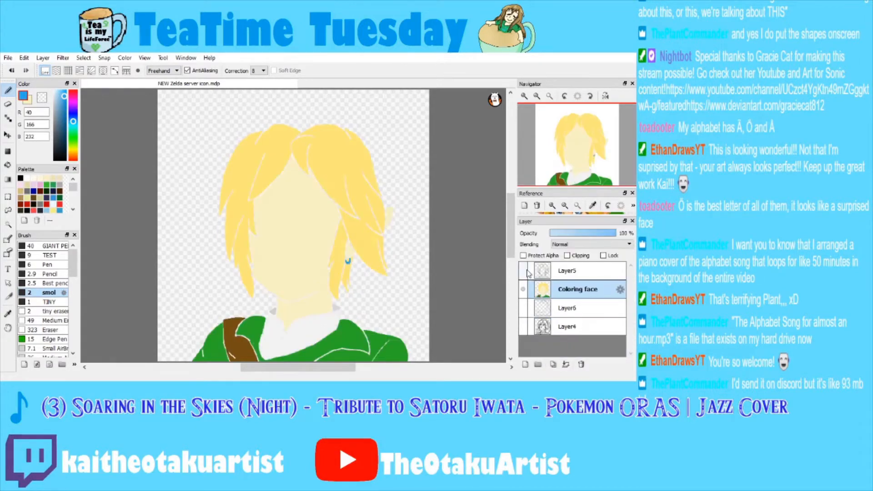
left_click(526, 308)
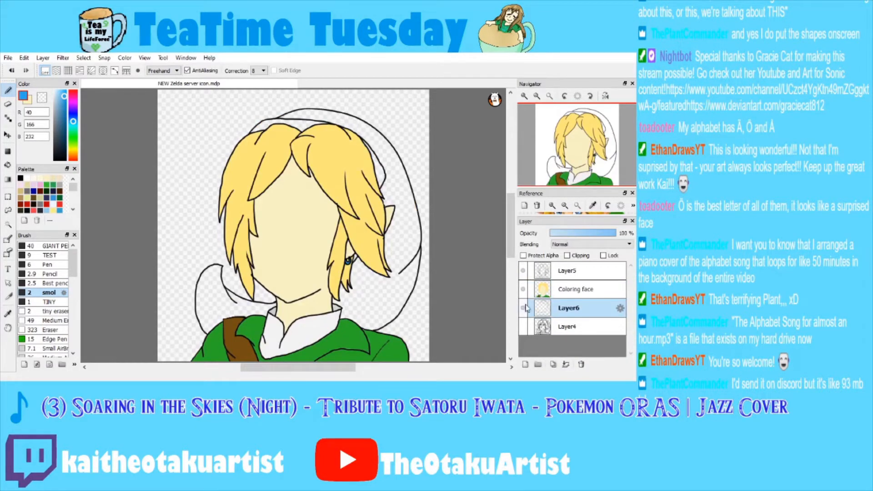
left_click(523, 289)
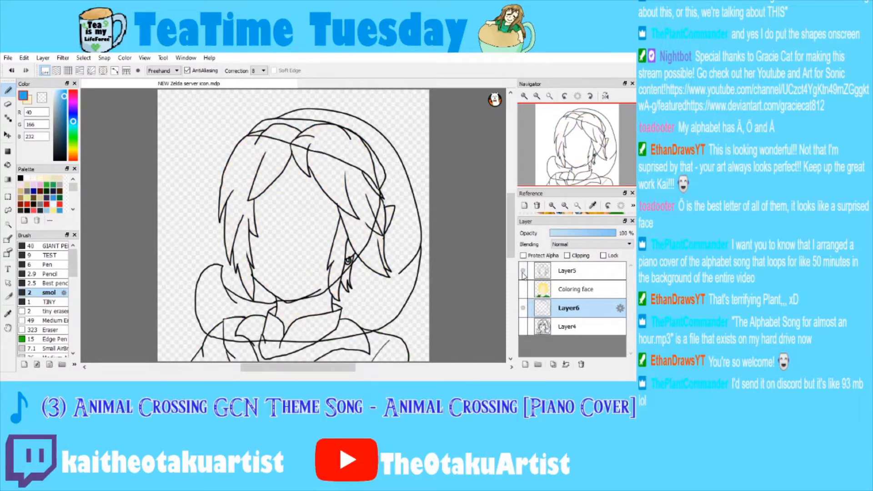
left_click(523, 271)
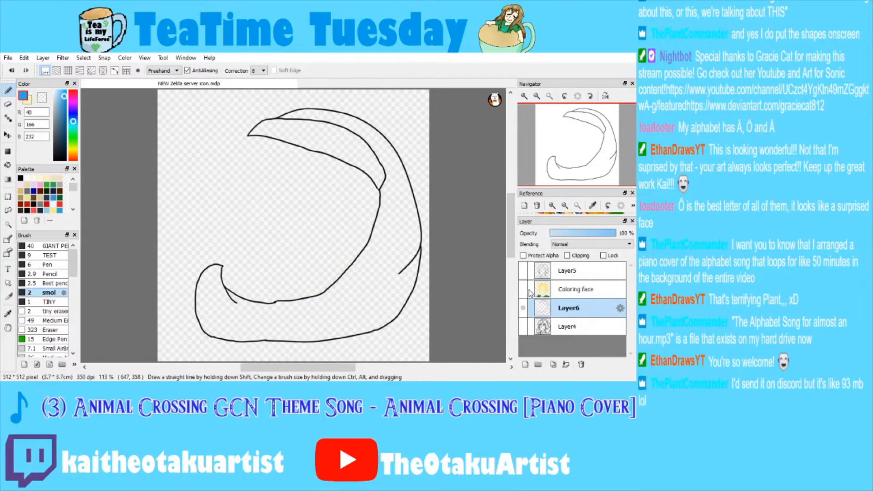
Sample the tunic's green RGB 41, 170, 41 and fill the hat's main body with it on Layer6, with Coloring face hidden.
left_click(523, 289)
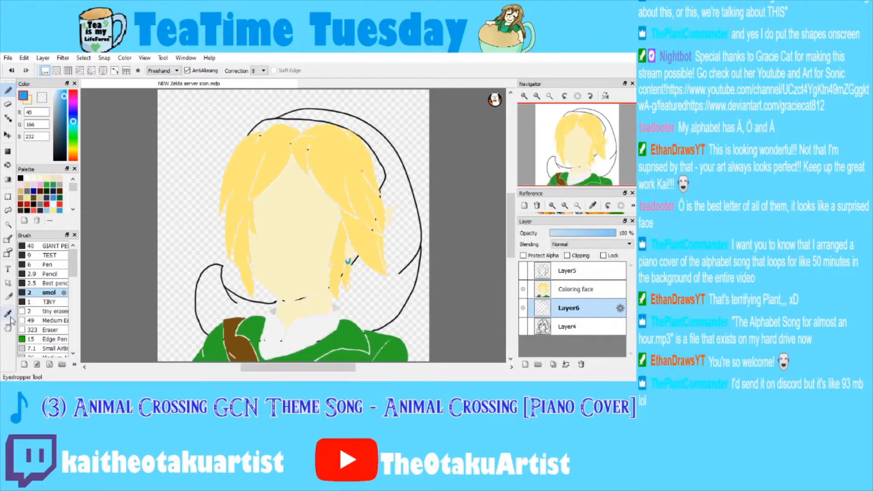
left_click(8, 314)
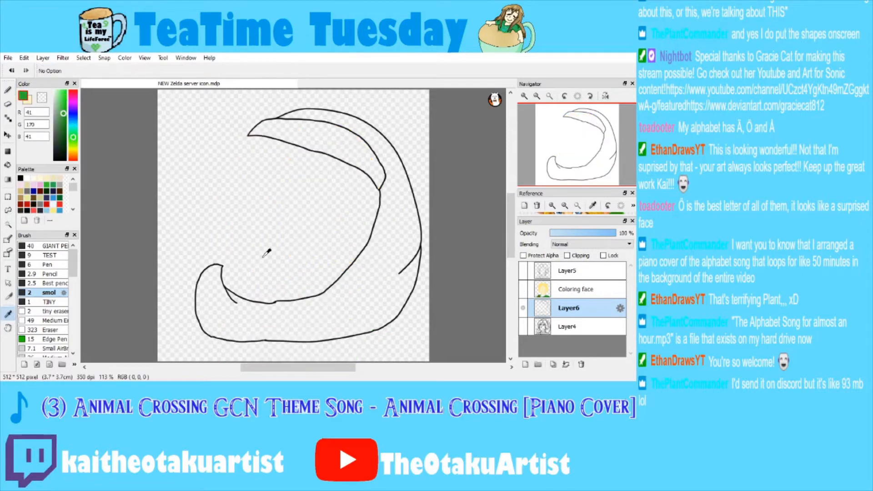
left_click(73, 108)
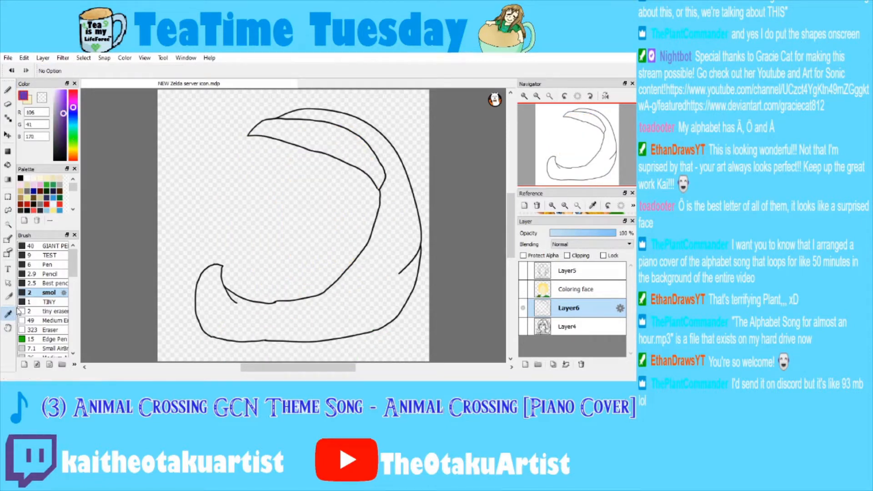
left_click(577, 289)
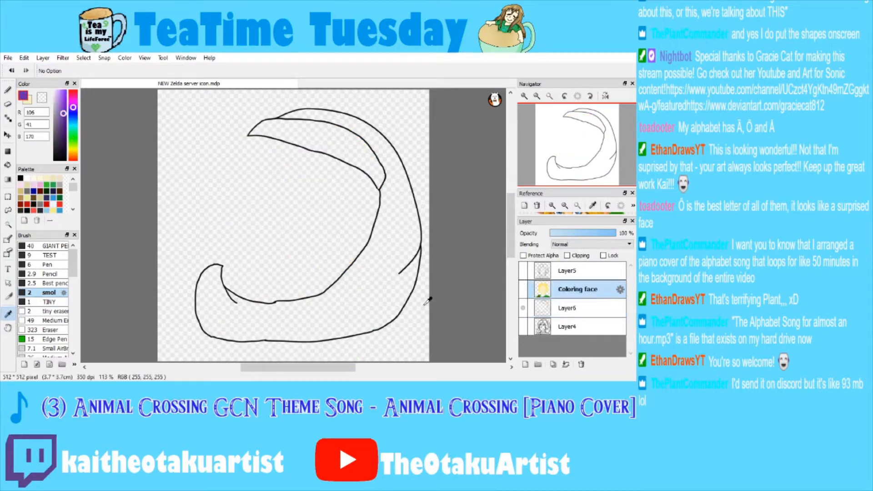
left_click(523, 289)
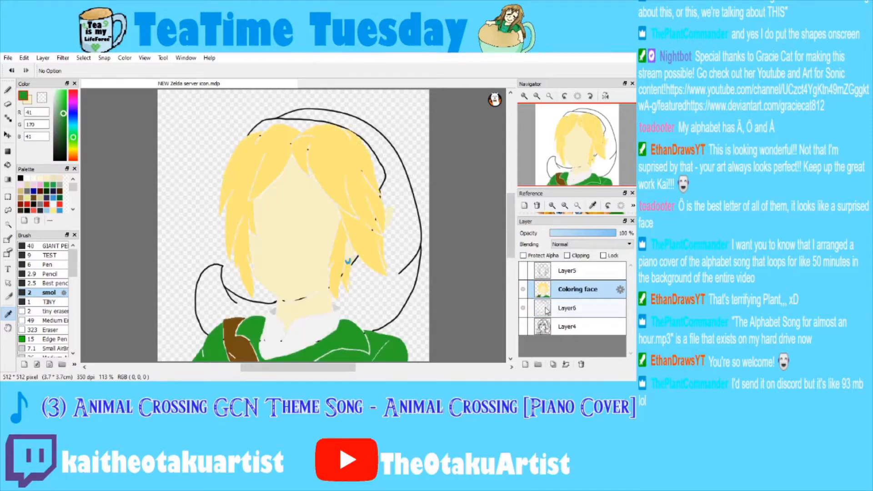
left_click(547, 311)
left_click(523, 289)
left_click(7, 166)
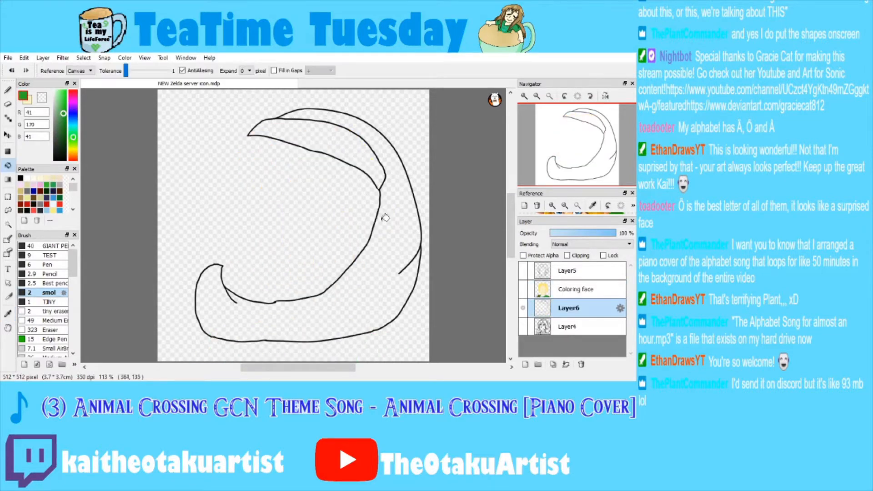
left_click(391, 226)
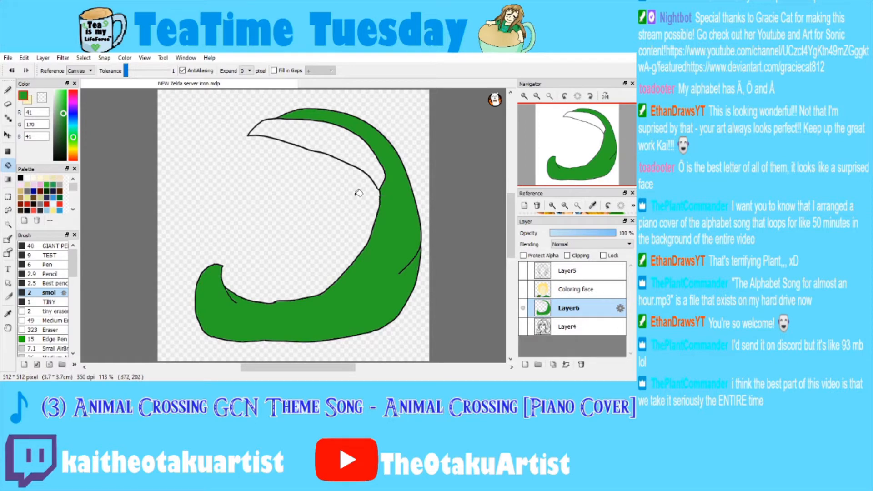
Handwrite a black practice character with two accent marks in the canvas's upper-left corner, using the 2.5-pixel Best pencil brush.
left_click(8, 89)
left_click(21, 178)
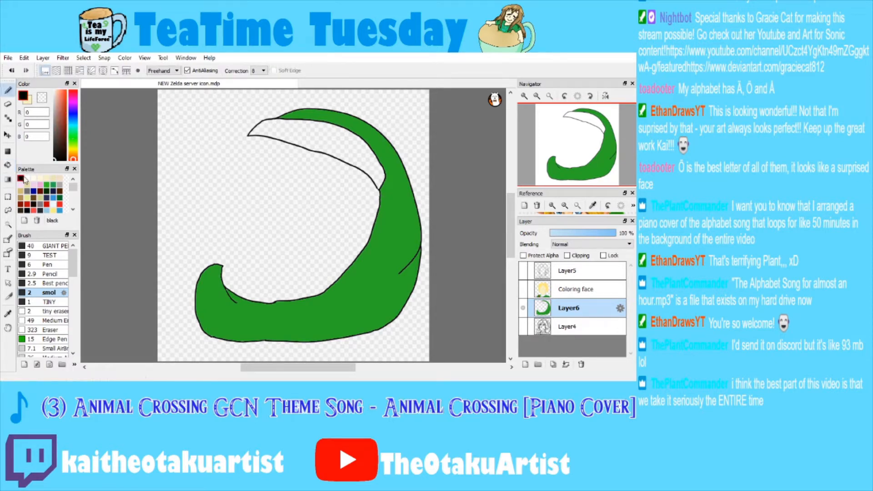
left_click(45, 283)
scroll(577, 146, "up", 3)
left_click_drag(576, 146, 550, 120)
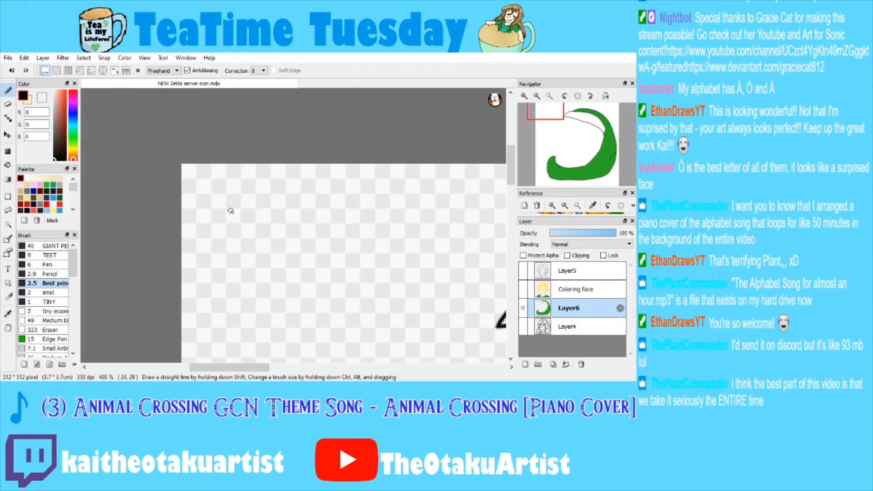
left_click_drag(244, 193, 221, 312)
mouse_move(237, 258)
left_mouse_down()
mouse_move(290, 261)
mouse_move(297, 290)
left_mouse_up()
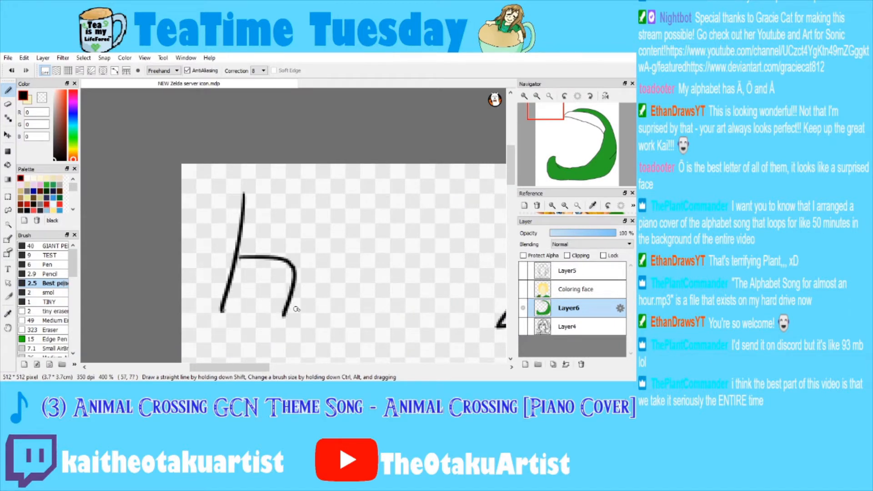
key("ctrl+z")
mouse_move(239, 258)
left_mouse_down()
mouse_move(302, 287)
mouse_move(285, 313)
left_mouse_up()
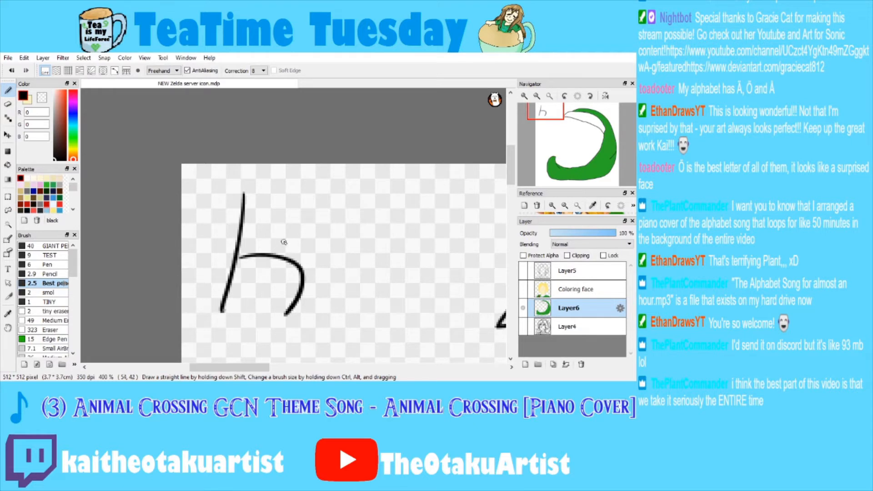
left_click_drag(303, 208, 322, 247)
left_click(324, 203)
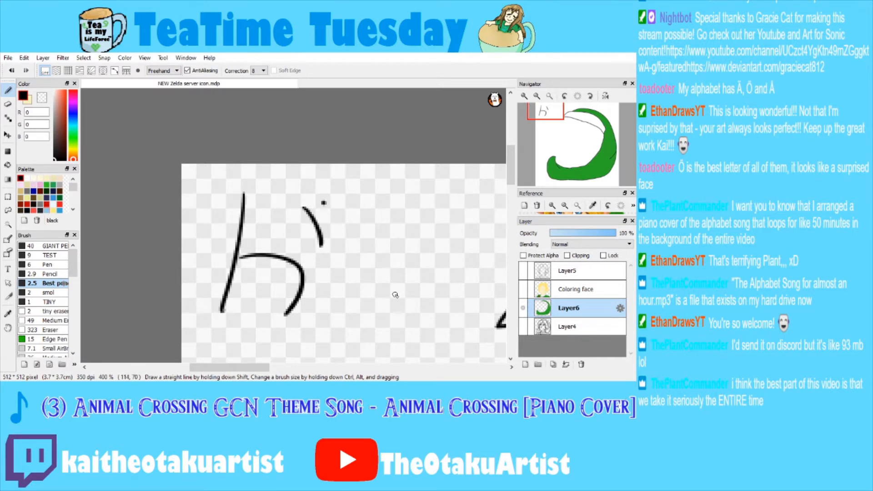
left_click_drag(323, 202, 328, 212)
Undo all strokes of the handwritten practice character, keeping the hat's green fill.
key("ctrl+z")
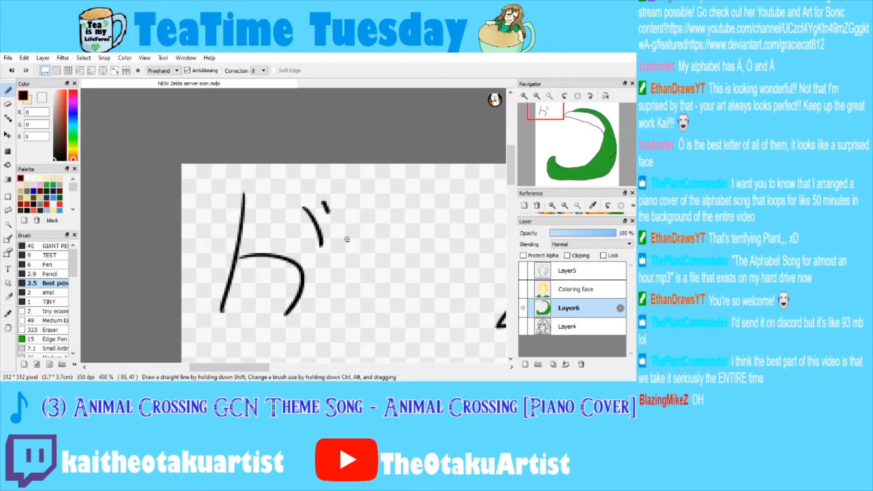
key("ctrl+z")
key("ctrl+z")
key("ctrl+z")
key("ctrl+z")
key("ctrl+z")
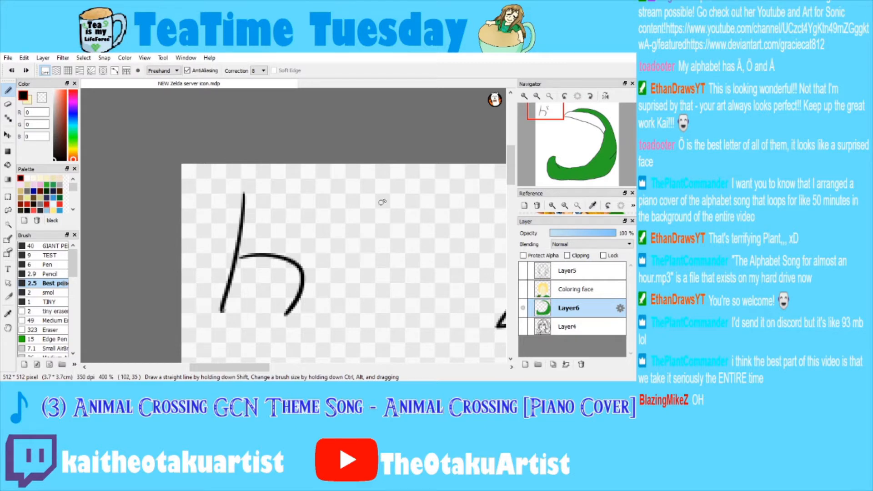
key("ctrl+0")
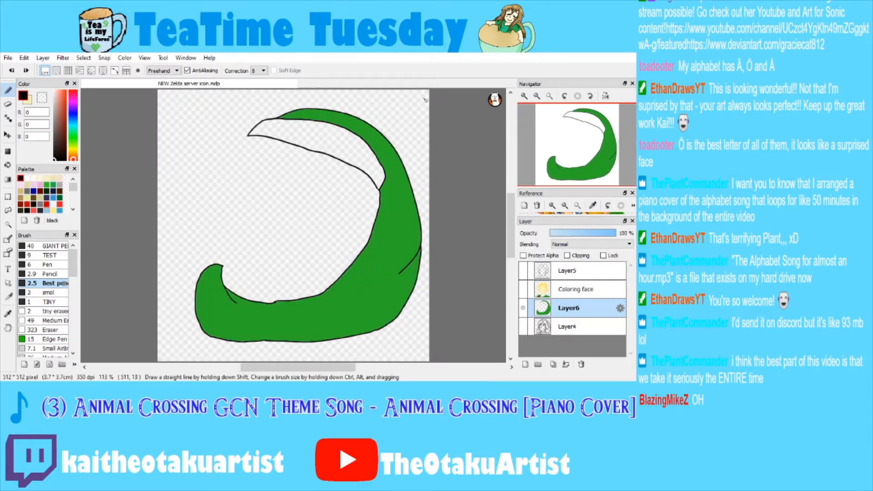
Fill the hat's inner lining with a darker green, RGB 23, 135, 23, derived from the hat's colour.
left_click(8, 314)
left_click(251, 313)
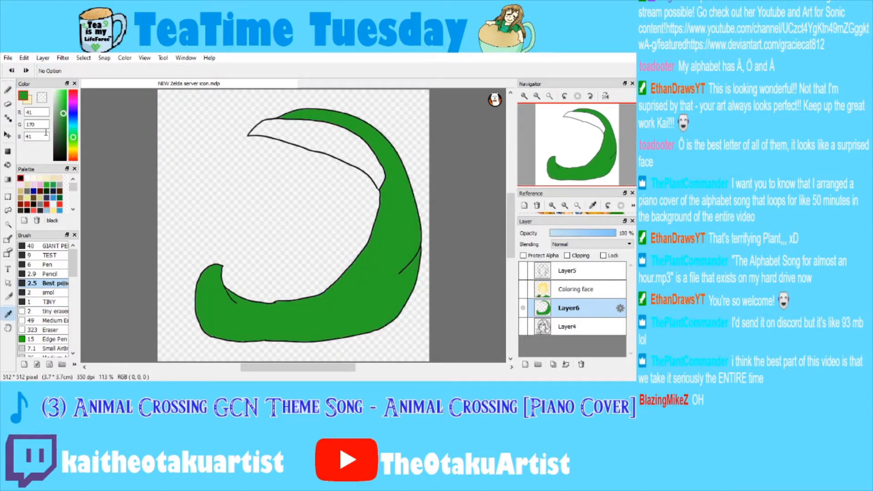
left_click(64, 123)
left_click(8, 165)
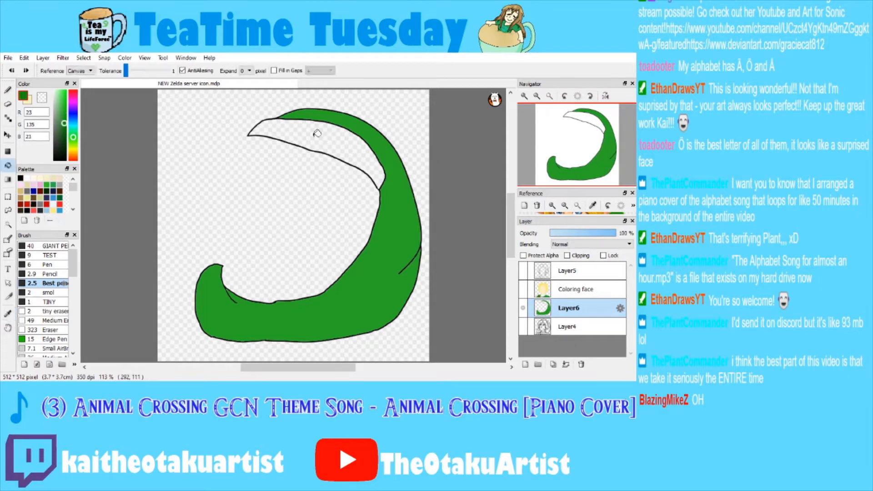
Check the hat colours together with the Coloring face and Layer5 layers, and hide both layers again.
left_click(524, 289)
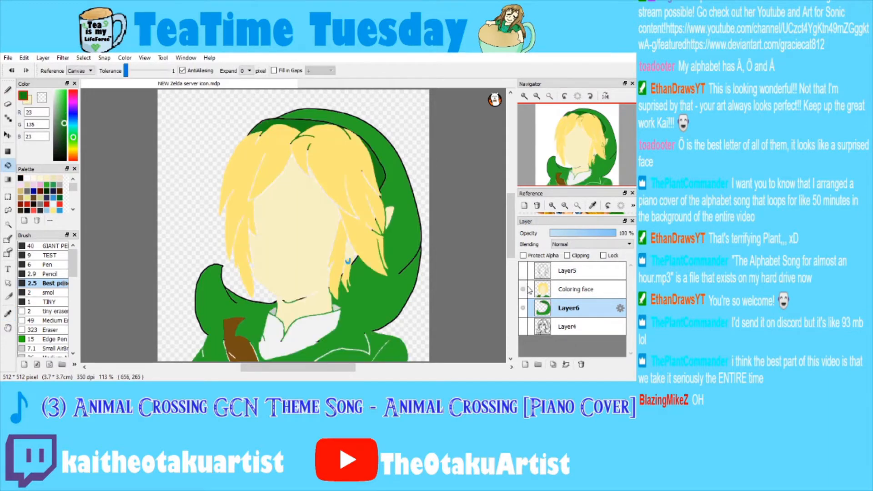
left_click(523, 271)
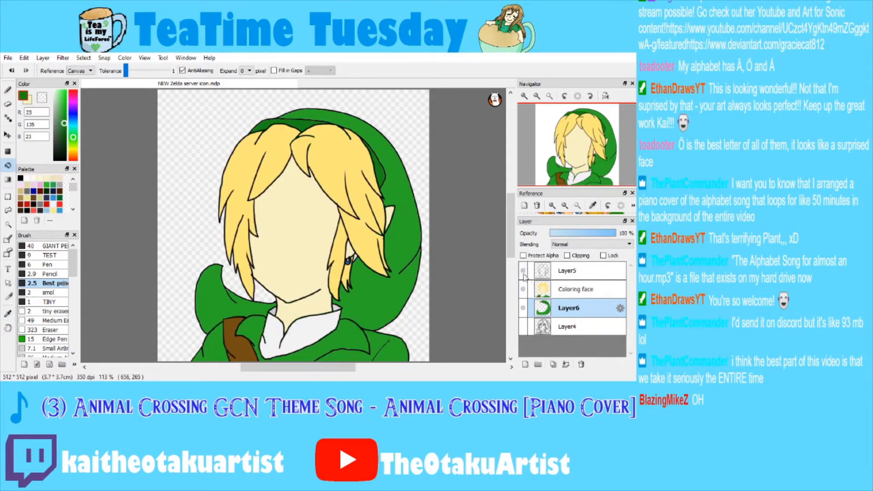
left_click(523, 270)
left_click(524, 289)
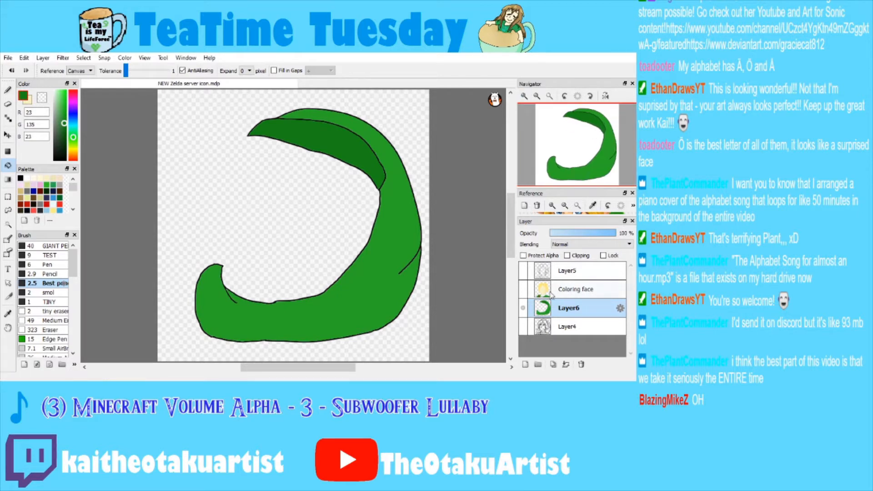
Handwrite the hiragana が in black in the blank upper-left corner of the unrotated canvas, using the Best pencil brush.
left_click(525, 96)
left_click(524, 96)
left_click(525, 96)
left_click(537, 108)
left_click_drag(545, 120, 552, 127)
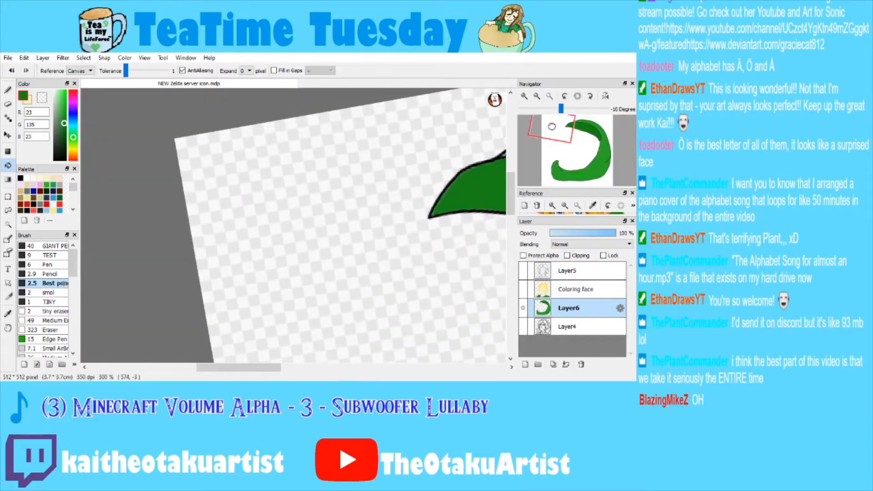
left_click(578, 96)
left_click(8, 90)
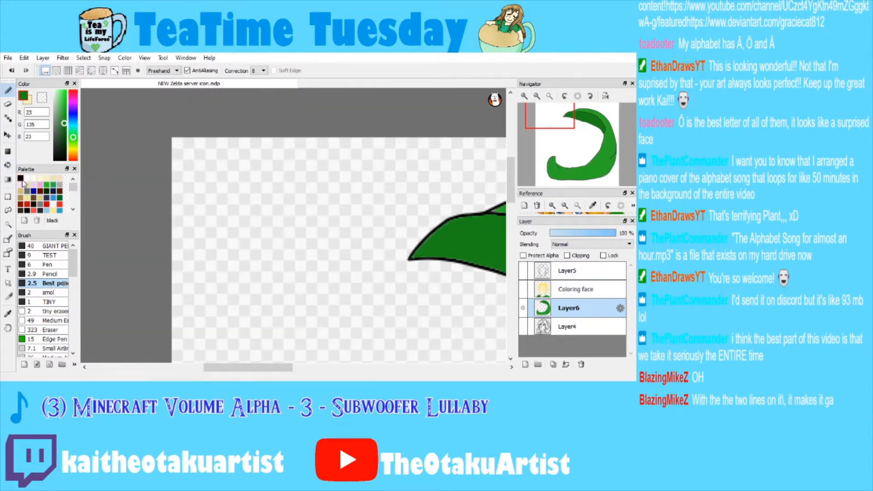
left_click(21, 178)
left_click_drag(211, 156, 212, 227)
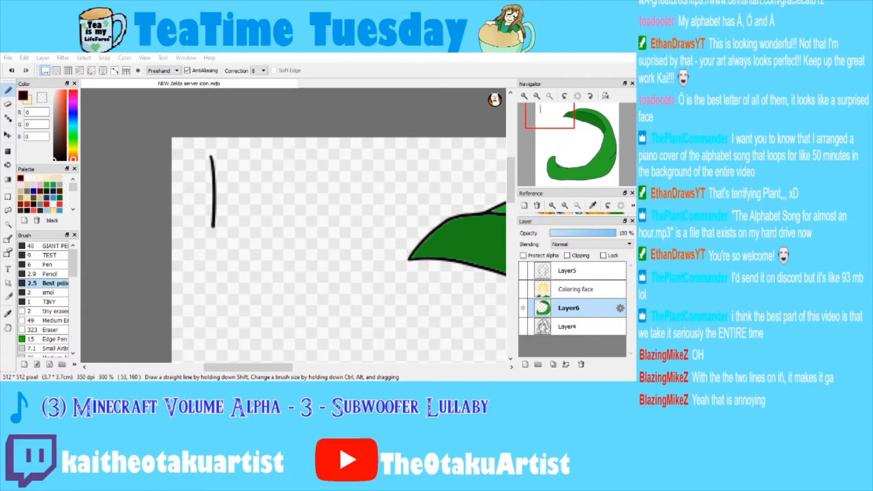
mouse_move(194, 185)
left_mouse_down()
mouse_move(254, 185)
mouse_move(256, 218)
mouse_move(204, 226)
left_mouse_up()
left_click_drag(258, 165, 283, 198)
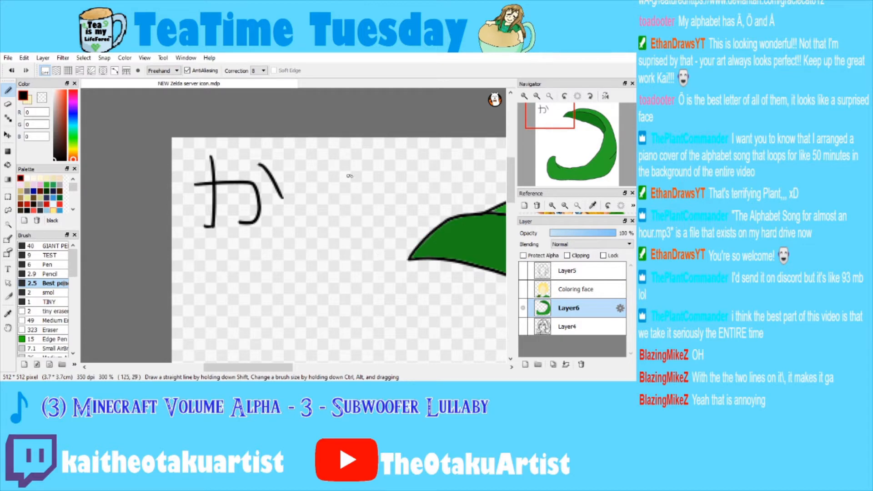
left_click_drag(277, 158, 282, 169)
left_click_drag(292, 160, 299, 178)
Undo the handwritten が strokes on Layer6.
left_click(538, 112)
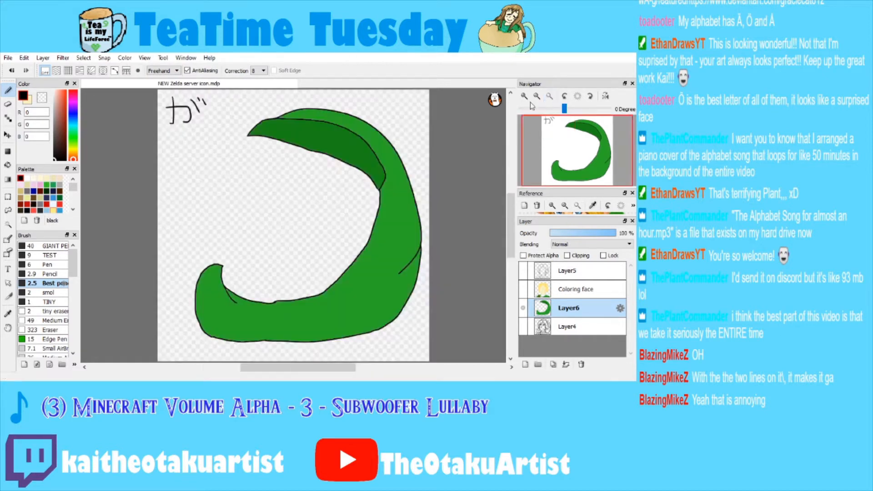
key("ctrl+z")
key("ctrl+z")
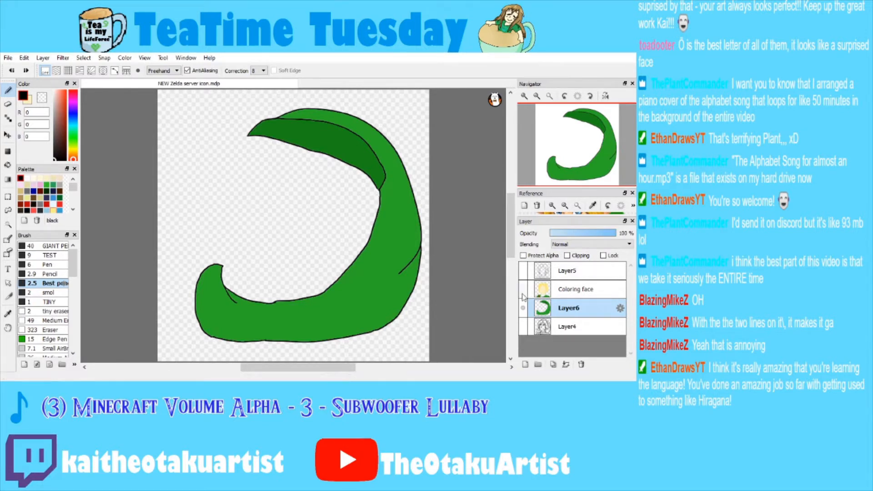
Show the Coloring face and Layer5 layers together with Layer6, and make Coloring face the active layer.
left_click(523, 308)
left_click(523, 289)
left_click(523, 307)
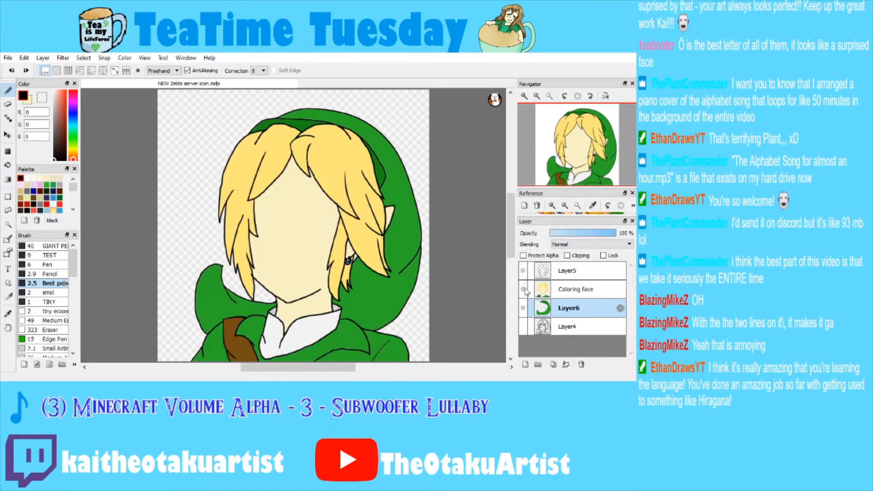
left_click(523, 271)
left_click(555, 292)
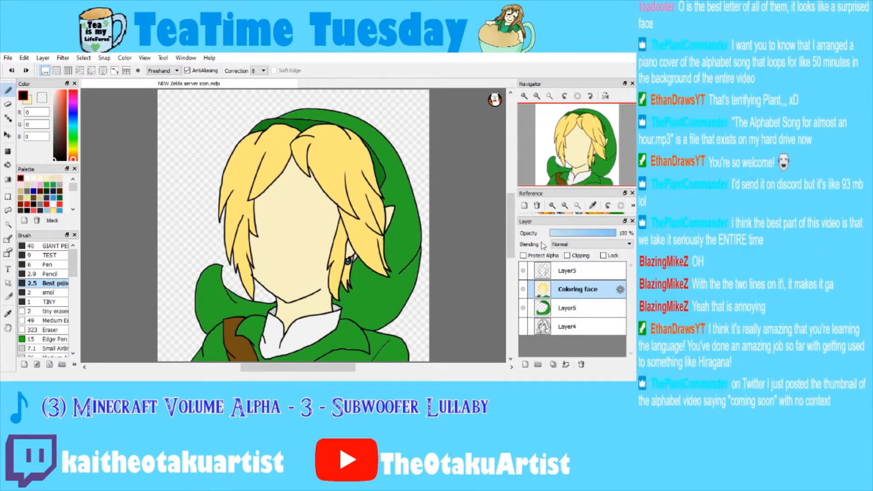
left_click(524, 96)
left_click(525, 96)
left_click(525, 96)
left_click_drag(319, 182, 362, 287)
left_click(549, 96)
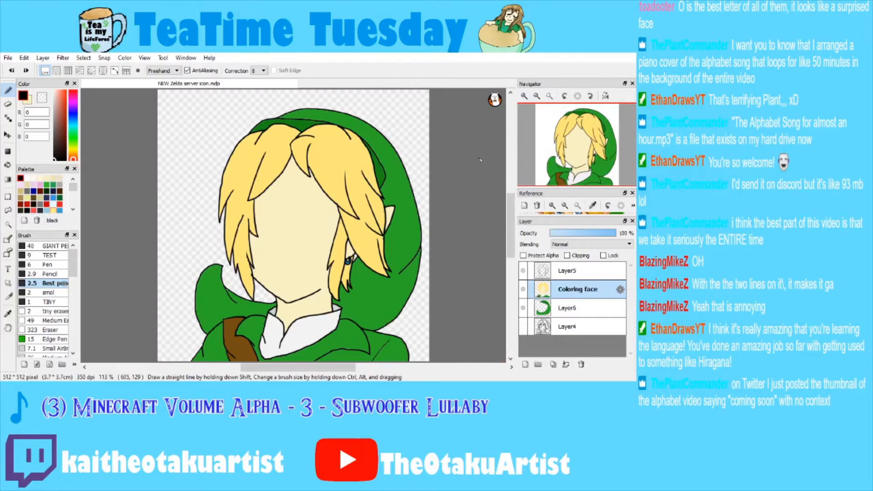
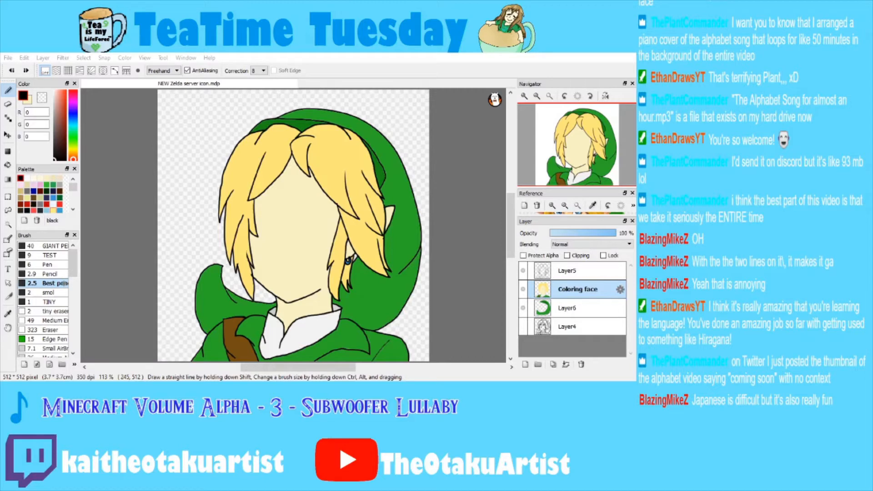
key("alt+Tab")
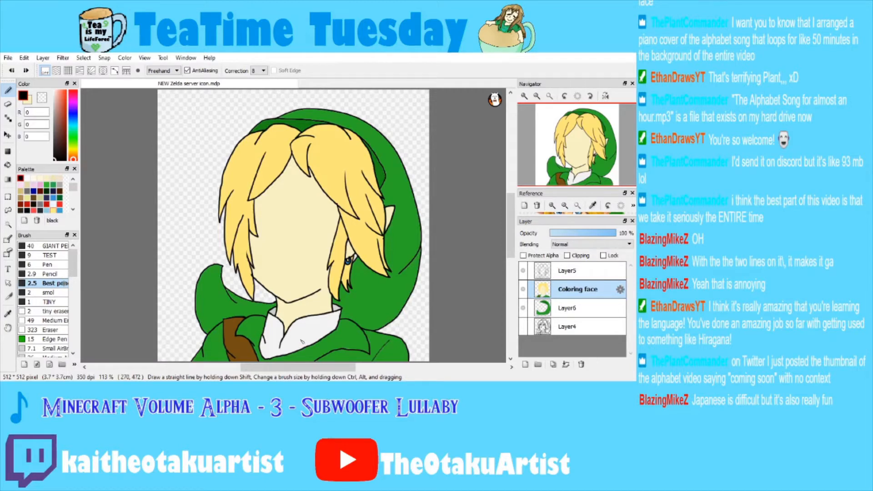
key("alt+Tab")
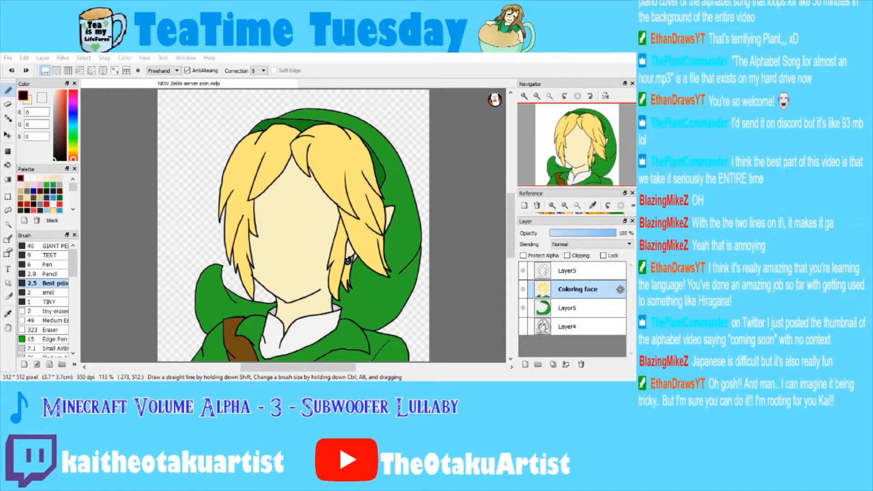
key("alt+Tab")
Select the large right-hand section of blond hair on the Coloring face layer with the Magic Wand.
left_click(524, 96)
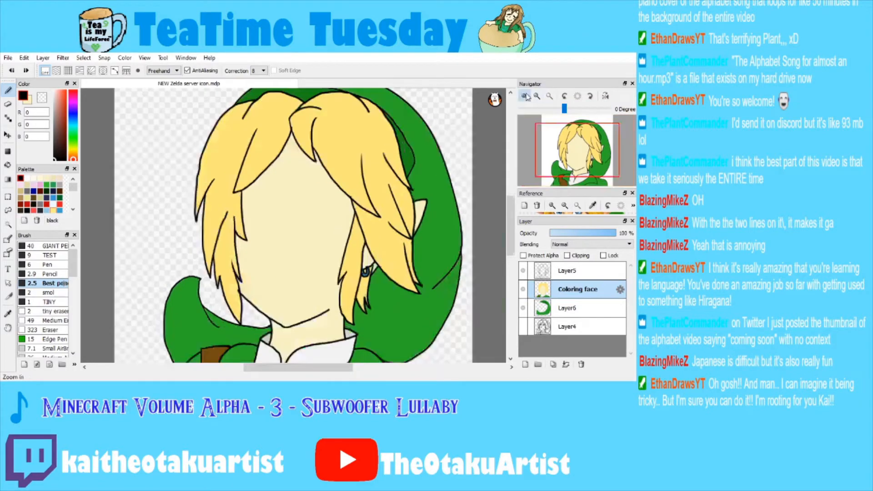
left_click(524, 96)
left_click(524, 95)
left_click(538, 98)
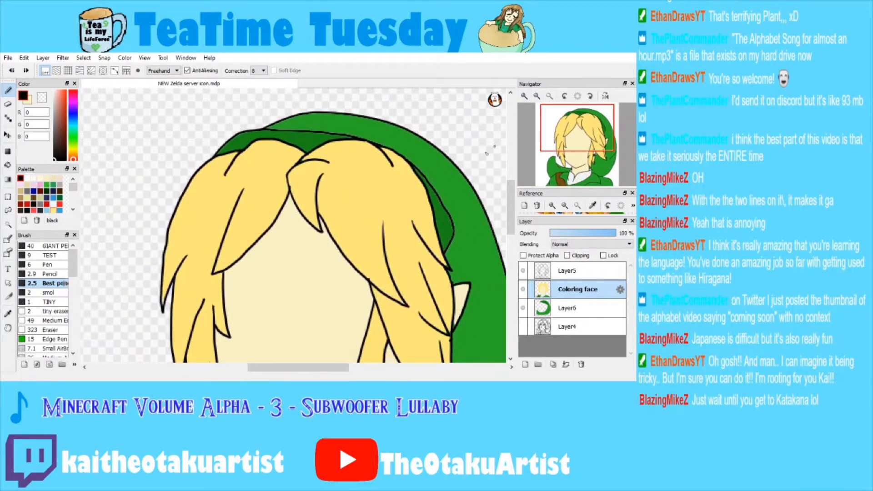
key("w")
left_click(350, 188)
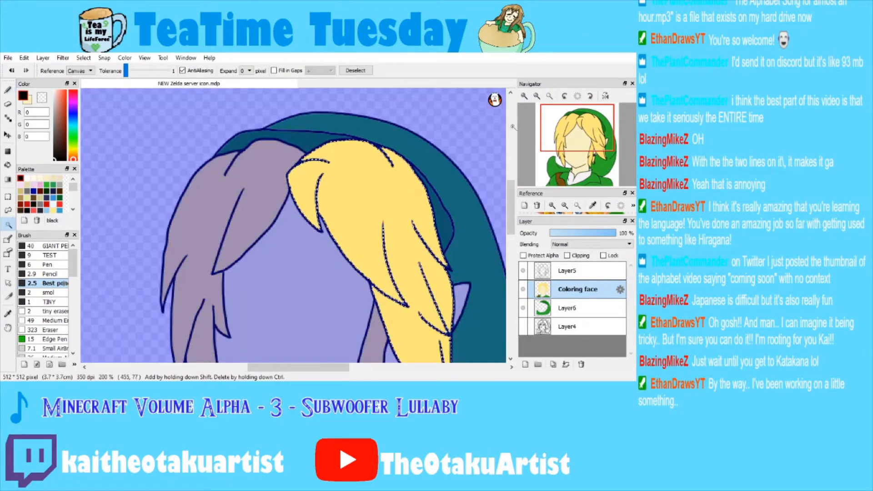
Sample the blond hair colour and try airbrushing darker yellow (220, 186, 37) over the selected section with the 150 px soft brush.
scroll(332, 202, "right", 4)
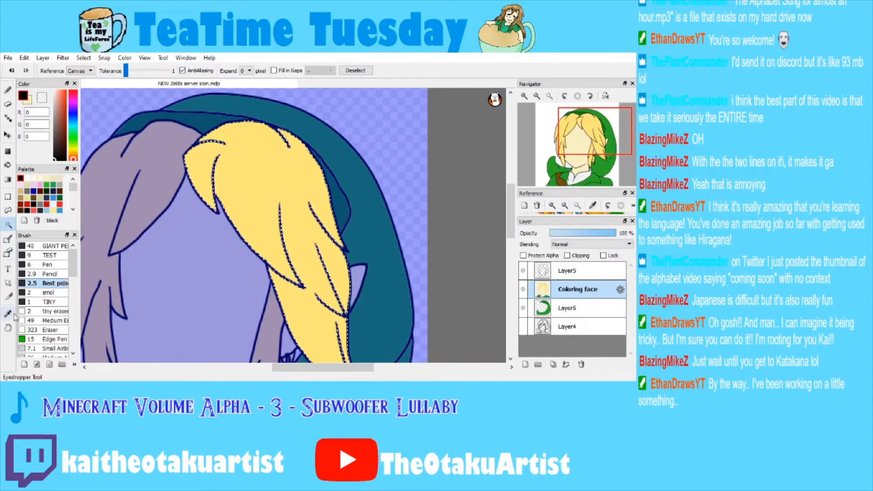
key("i")
mouse_move(592, 140)
left_mouse_down()
mouse_move(589, 147)
mouse_move(587, 129)
left_mouse_up()
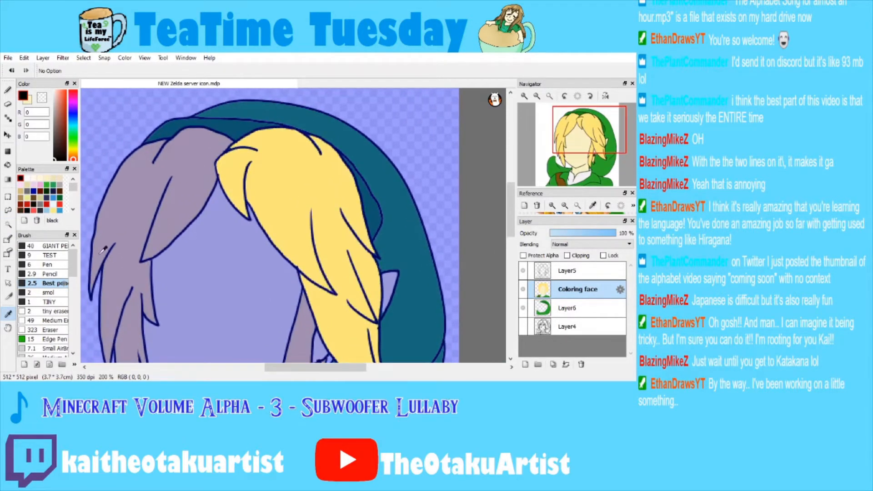
left_click(239, 148)
scroll(55, 296, "down", 3)
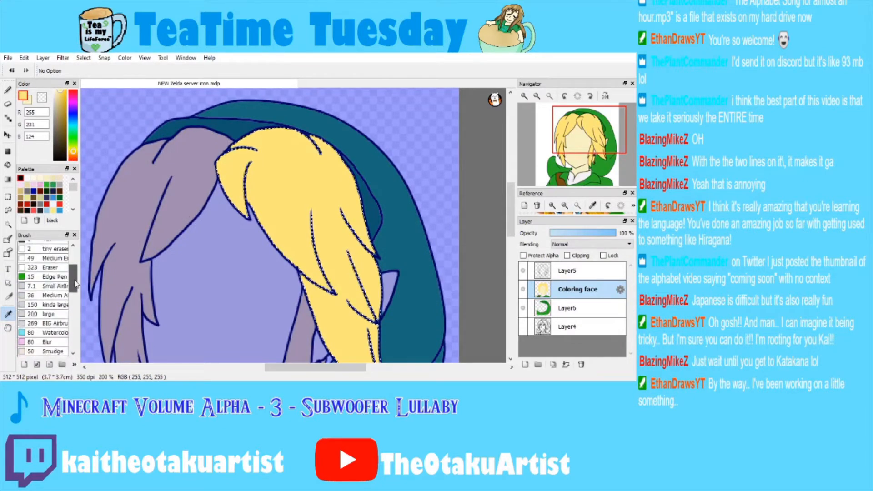
left_click(45, 283)
left_click(8, 90)
left_click(64, 99)
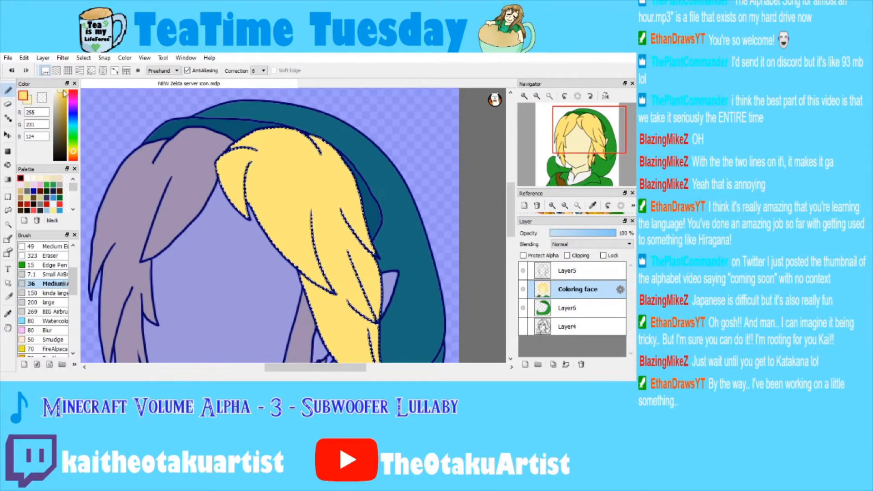
left_click(45, 292)
mouse_move(278, 159)
left_mouse_down()
mouse_move(308, 240)
mouse_move(255, 173)
left_mouse_up()
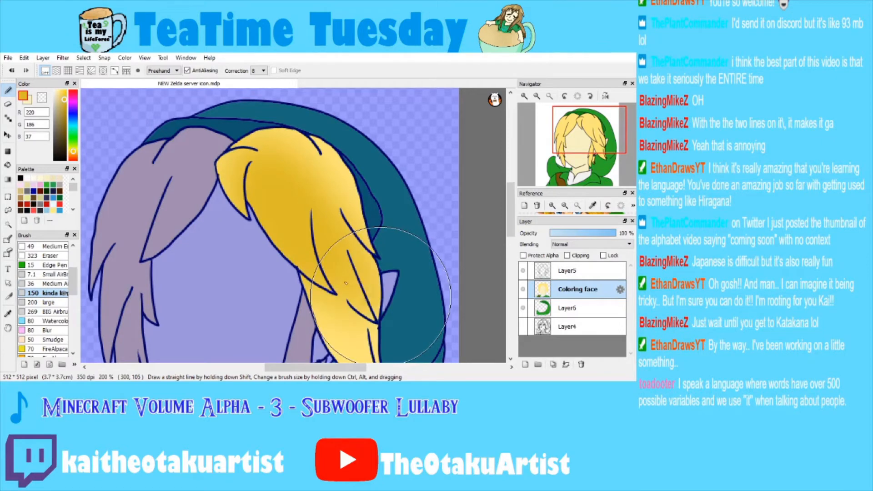
left_click(537, 97)
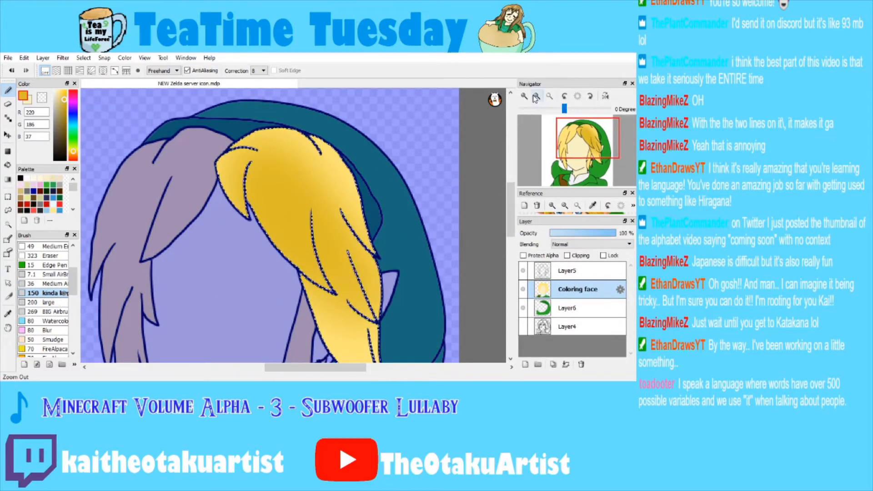
left_click(537, 97)
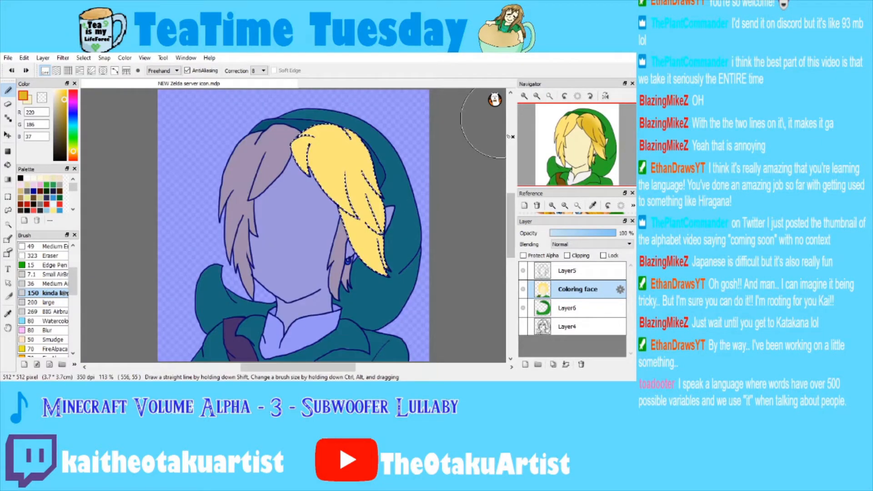
Resample the blond, choose a darker golden yellow (232, 195, 32) and switch to the 6 px Pen brush.
left_click(524, 97)
left_click_drag(582, 127, 589, 133)
left_click(8, 314)
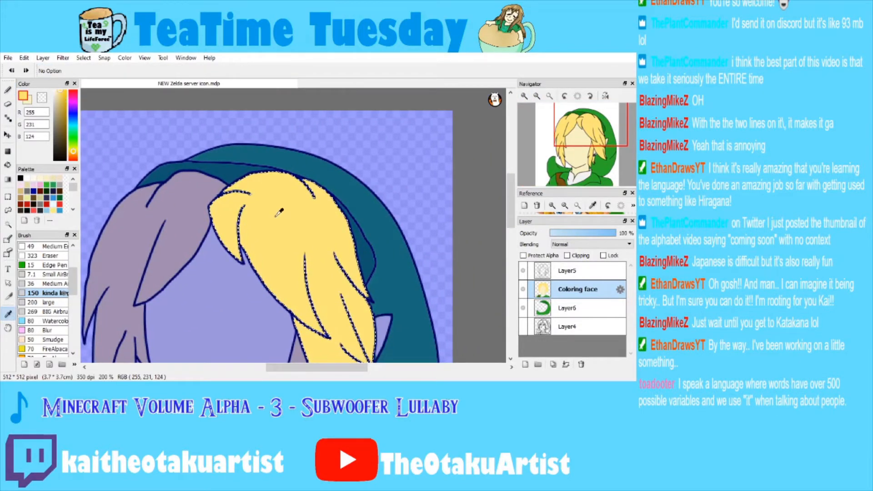
left_click(8, 89)
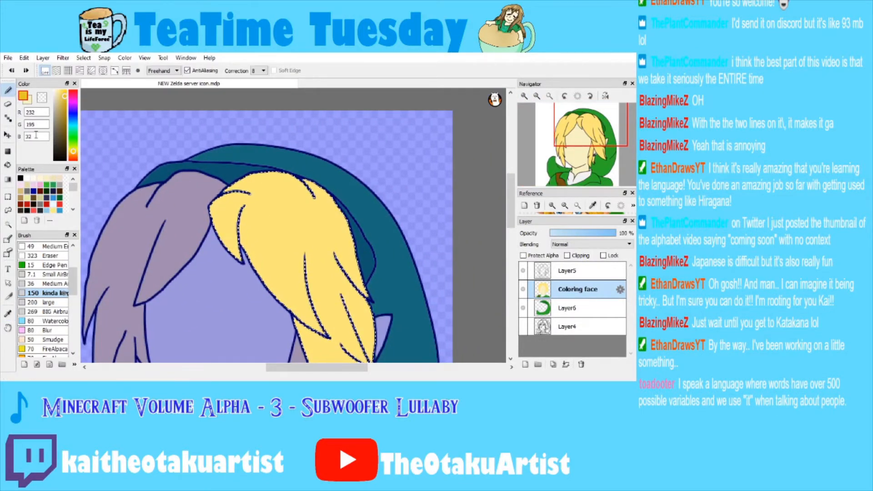
scroll(45, 273, "up", 3)
left_click(47, 264)
key("ctrl+d")
key("ctrl+z")
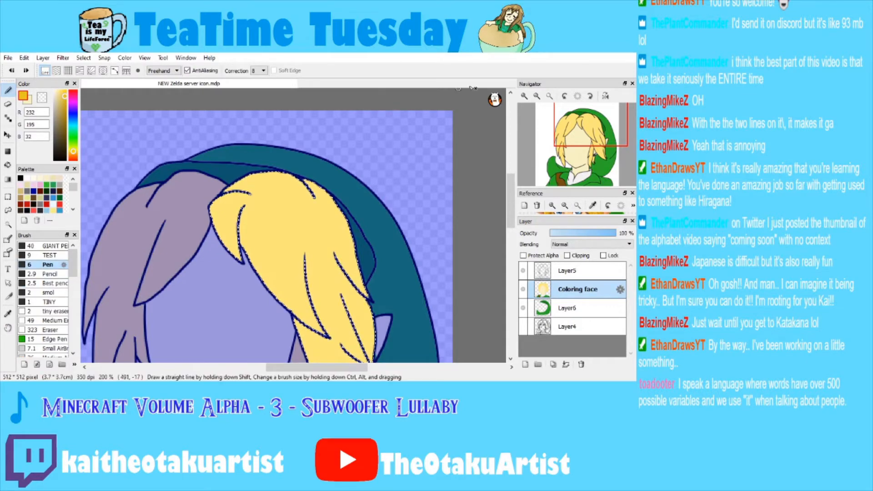
Try painting a dark golden shadow at the pointed corner of the short hair tuft, then remove it.
scroll(312, 172, "up", 2)
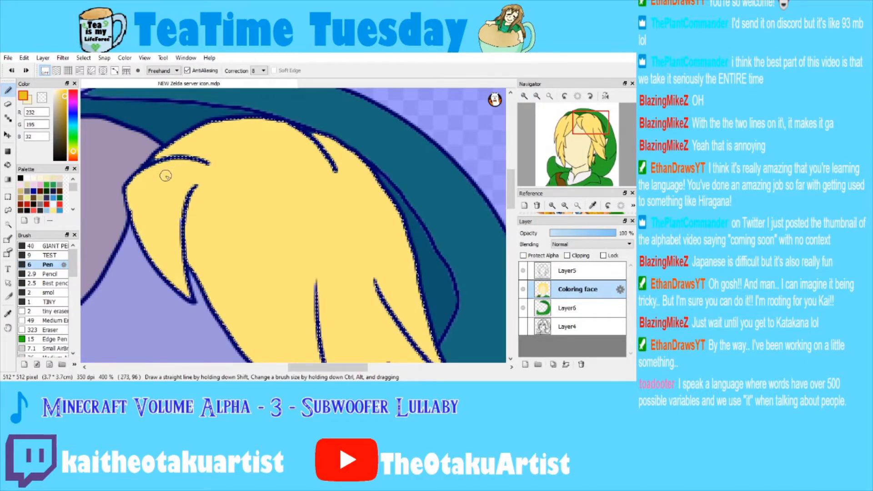
left_click(150, 176)
key("ctrl+z")
left_click_drag(157, 170, 137, 184)
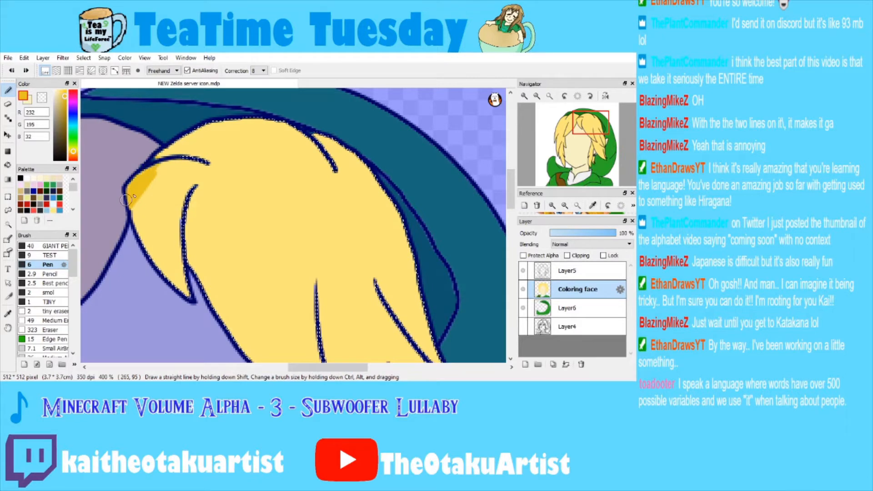
key("ctrl+z")
key("ctrl+z")
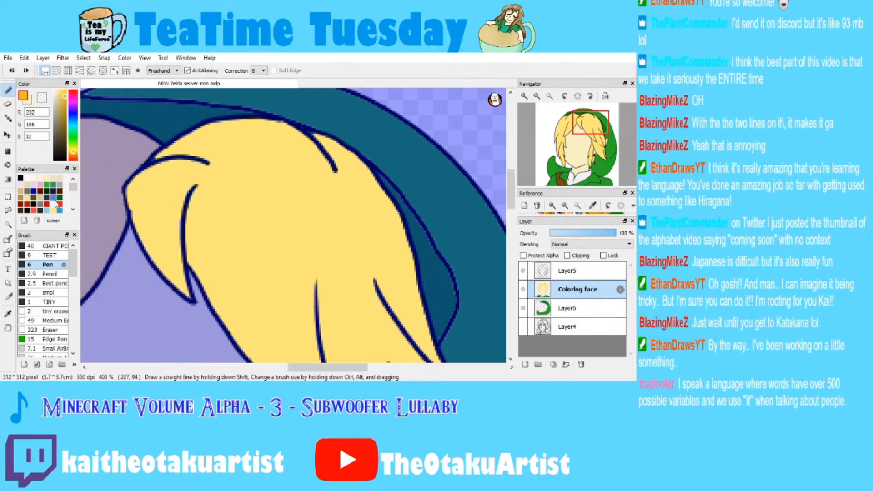
Resample the base blond and choose a muted, slightly darker yellow (239, 212, 116) for the Pen brush.
left_click(8, 314)
left_click(232, 194)
key("ctrl+y")
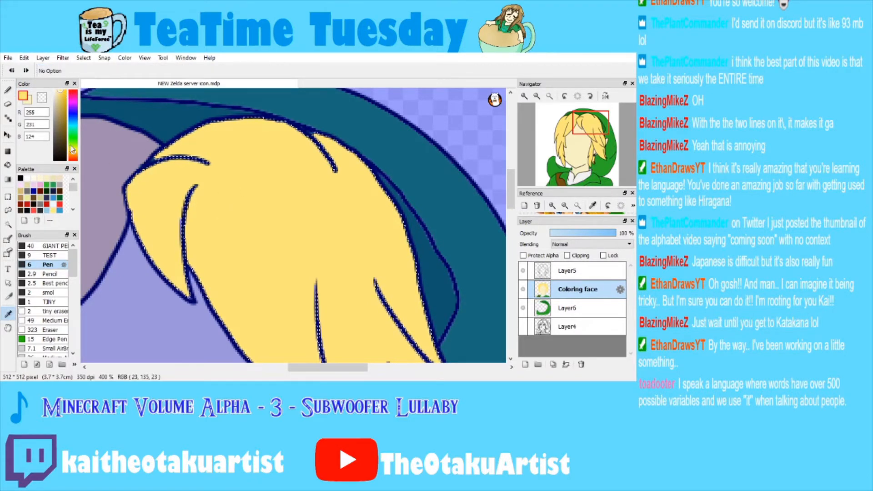
left_click(62, 101)
left_click(60, 95)
left_click(73, 151)
left_click(8, 90)
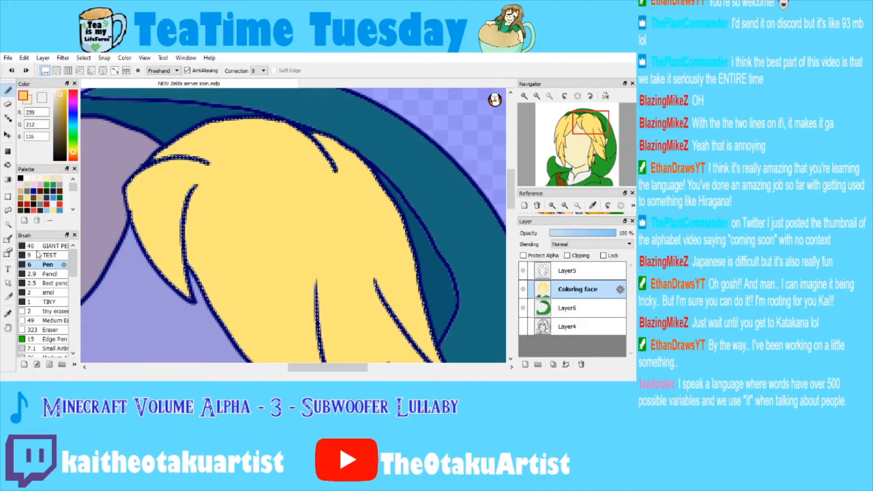
Resample the blond and try shading the short tuft's outer edge in a soft darker yellow (240, 215, 108).
left_click(8, 314)
left_click(227, 196)
left_click(61, 95)
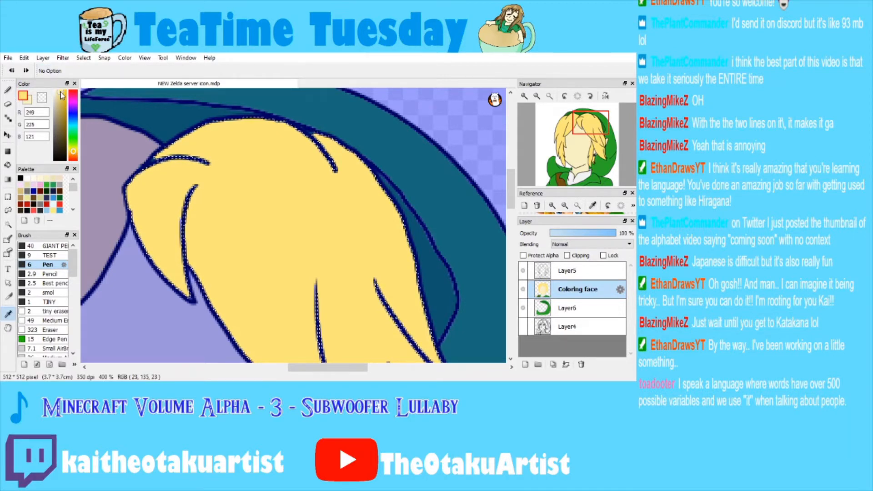
key("b")
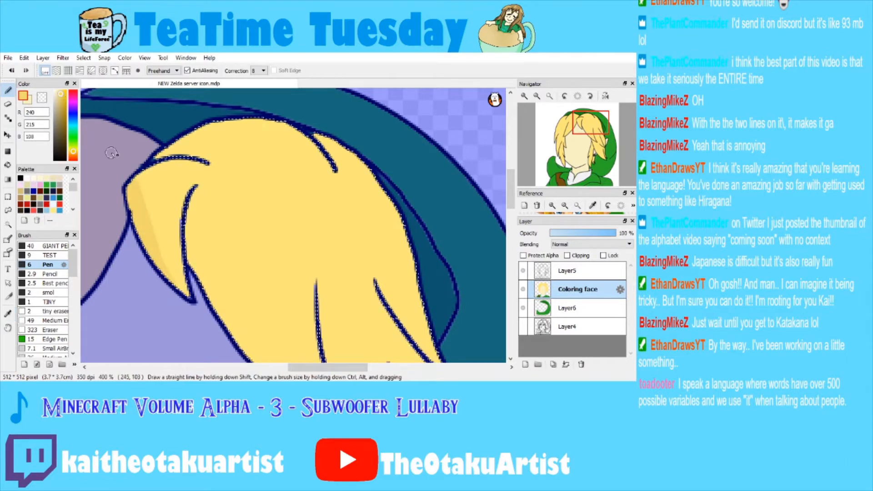
Set the shading colour to golden yellow (230, 199, 64) and try a shadow stroke down the tuft's outer edge.
left_click(63, 96)
left_click_drag(135, 174, 168, 257)
key("ctrl+z")
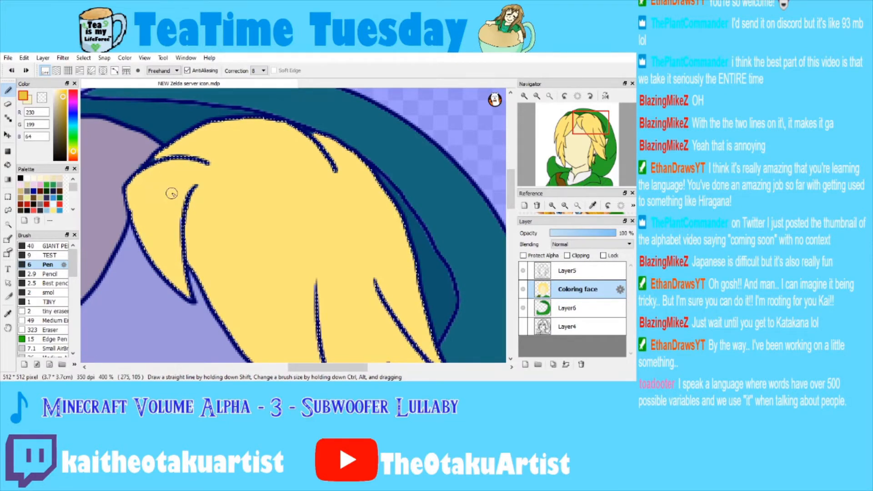
Shade around the short curved line and down the tuft's outer edge in golden yellow with the 6 px Pen.
left_click_drag(157, 156, 205, 161)
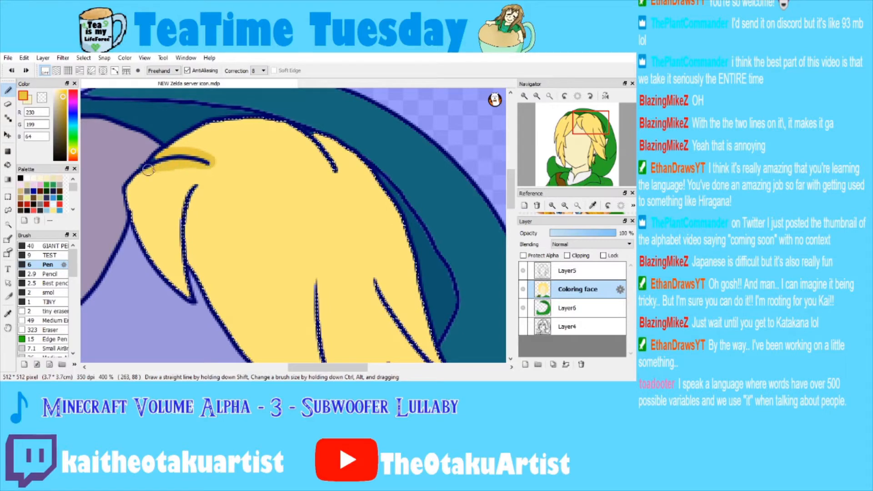
left_click_drag(135, 244, 156, 272)
mouse_move(148, 177)
left_mouse_down()
mouse_move(142, 228)
mouse_move(157, 268)
left_mouse_up()
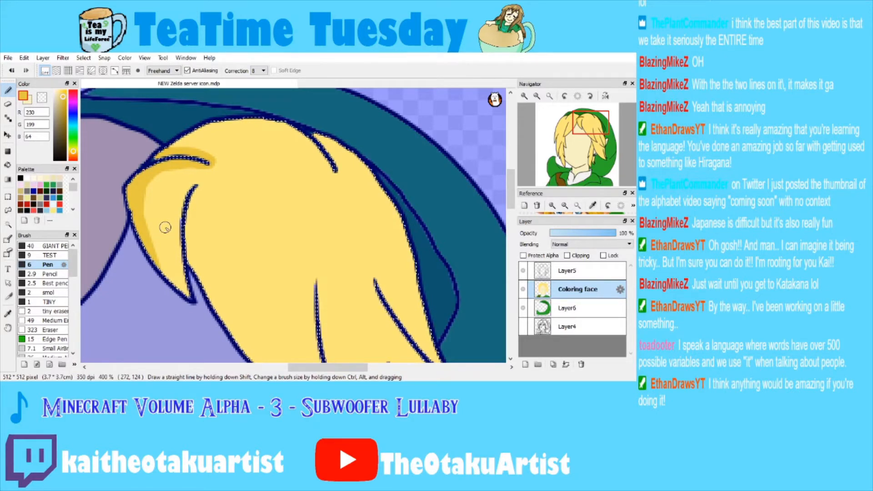
key("ctrl+d")
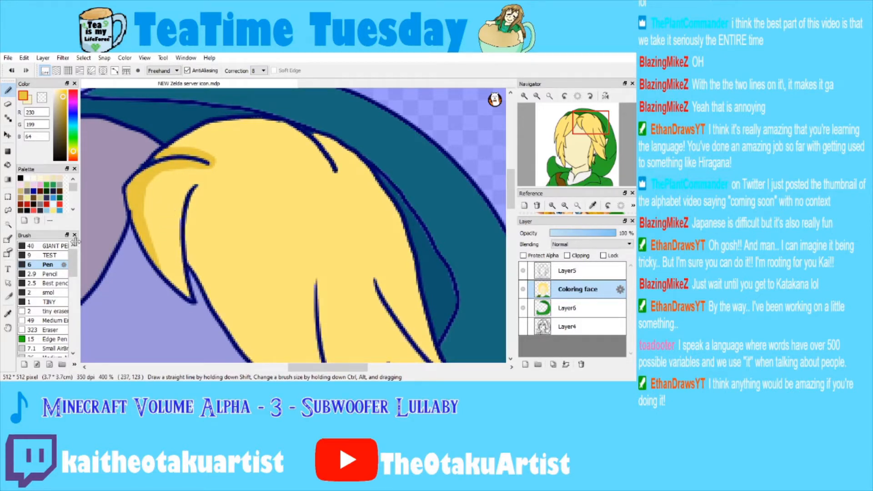
Replace the Pen shading with golden shadows along the short tuft's top line, edges and tip using the 2.5 px Best pencil.
left_click(51, 275)
left_click(55, 285)
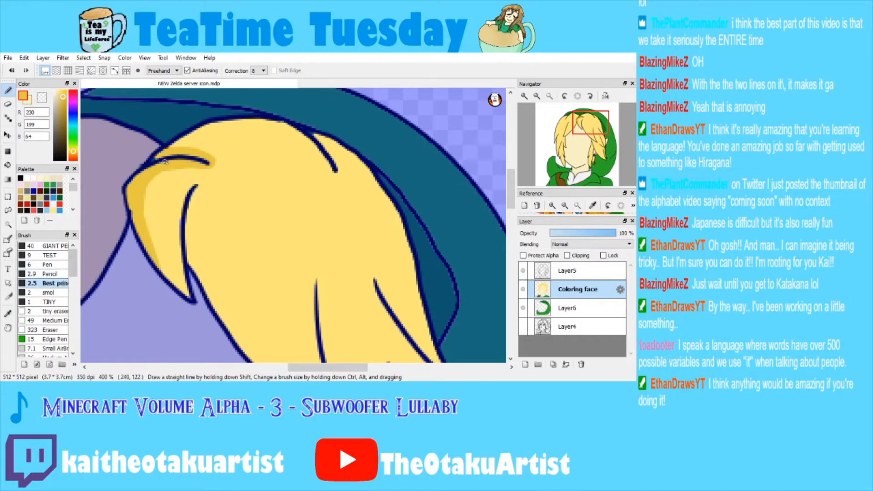
key("ctrl+z")
key("ctrl+z")
key("ctrl+z")
mouse_move(160, 154)
left_mouse_down()
mouse_move(205, 156)
mouse_move(153, 159)
mouse_move(184, 152)
left_mouse_up()
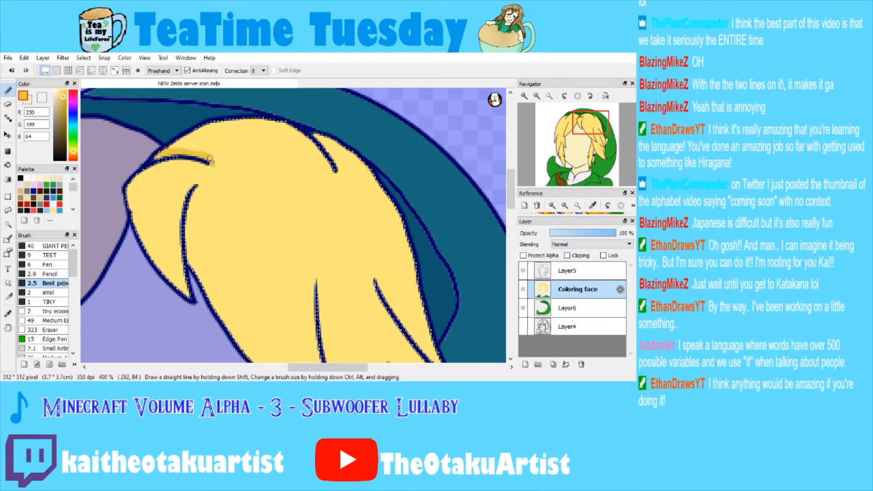
mouse_move(212, 164)
left_mouse_down()
mouse_move(149, 171)
mouse_move(122, 203)
mouse_move(153, 172)
mouse_move(142, 175)
mouse_move(146, 262)
mouse_move(165, 272)
mouse_move(145, 232)
mouse_move(180, 289)
mouse_move(132, 212)
mouse_move(177, 281)
left_mouse_up()
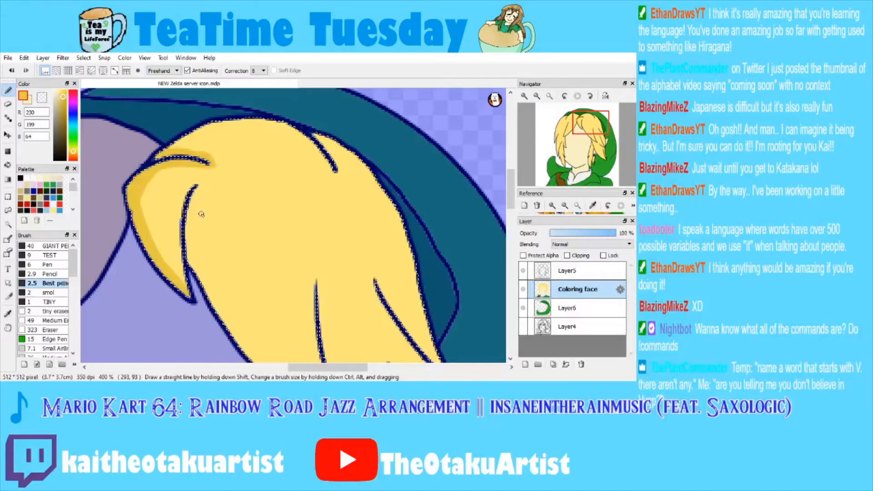
left_click_drag(201, 214, 238, 125)
mouse_move(219, 199)
left_mouse_down()
mouse_move(214, 140)
mouse_move(219, 202)
left_mouse_up()
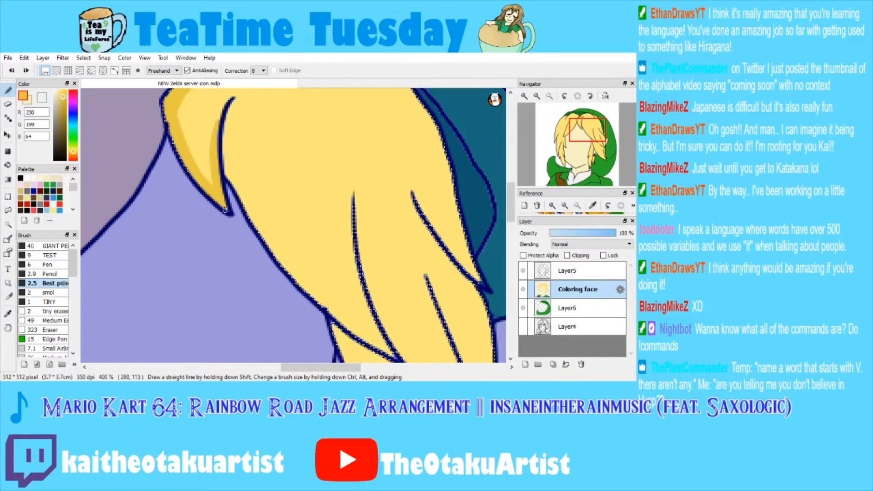
left_click_drag(225, 210, 220, 224)
Add a golden shadow beside the tuft's inner line, continuing down the left edge of the large hair lock.
left_click_drag(220, 135, 234, 198)
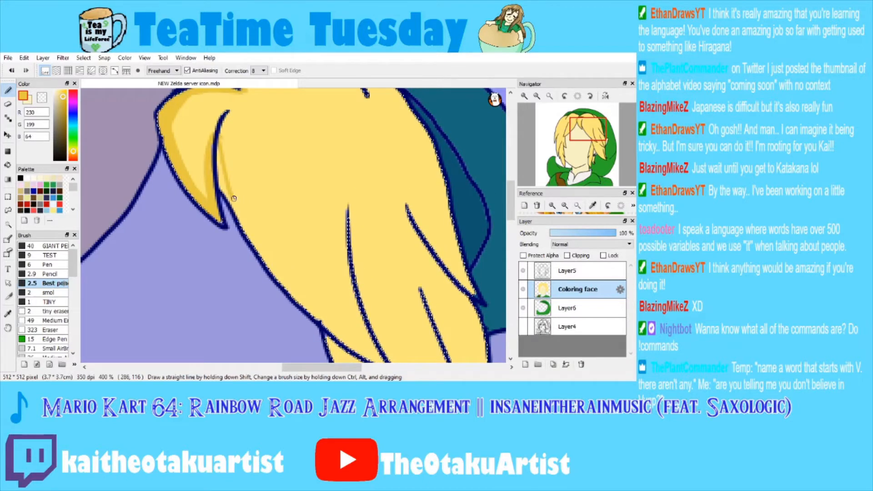
key("ctrl+z")
mouse_move(217, 137)
left_mouse_down()
mouse_move(246, 234)
mouse_move(283, 282)
left_mouse_up()
Switch to the 2.9 px Pencil brush and broaden the shadow along the large lock's lower-left edge.
left_click_drag(559, 150, 563, 154)
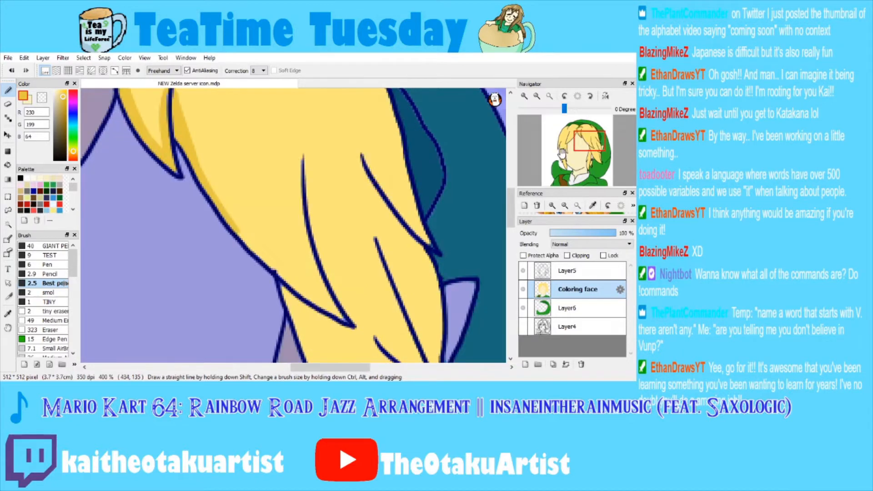
left_click(48, 274)
left_click_drag(195, 146, 247, 240)
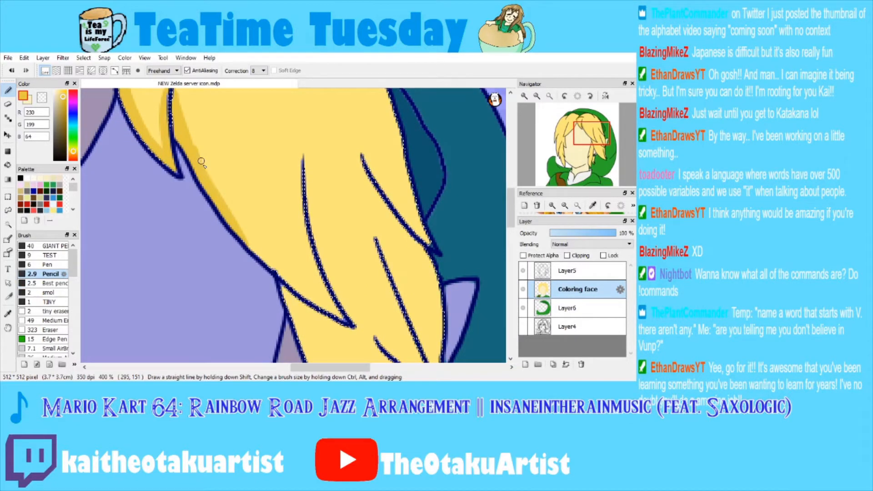
key("ctrl+z")
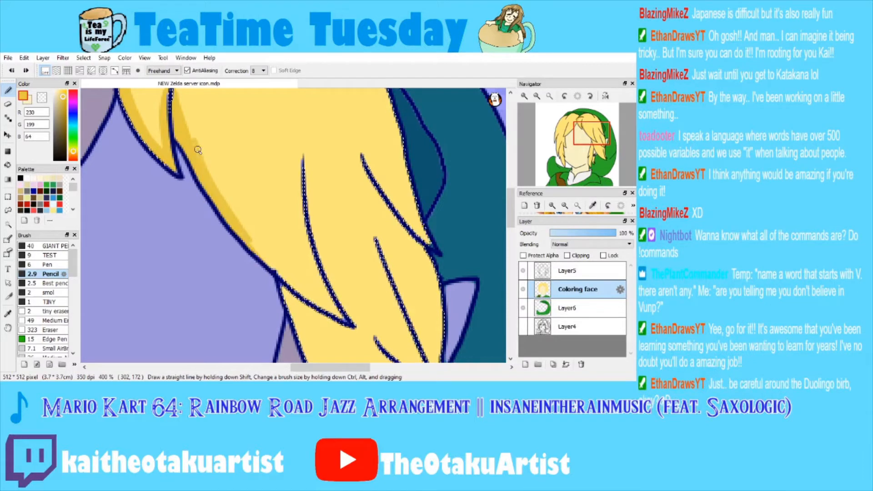
key("ctrl+z")
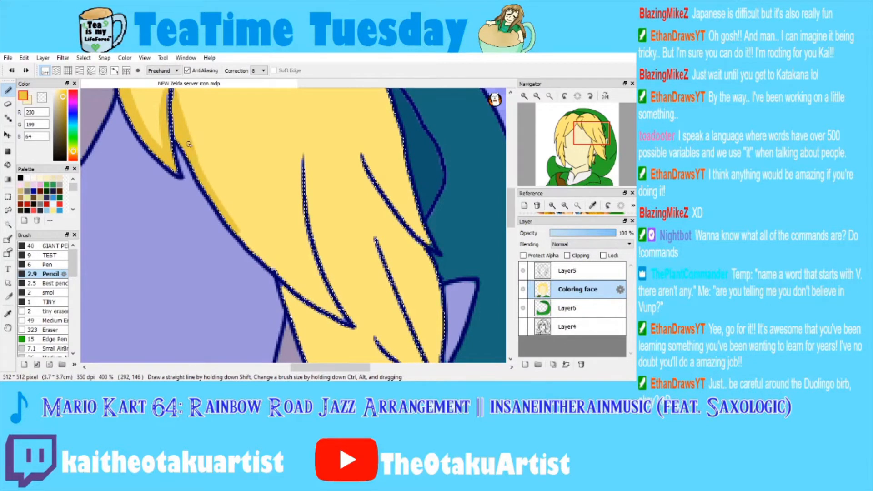
left_click_drag(189, 144, 232, 223)
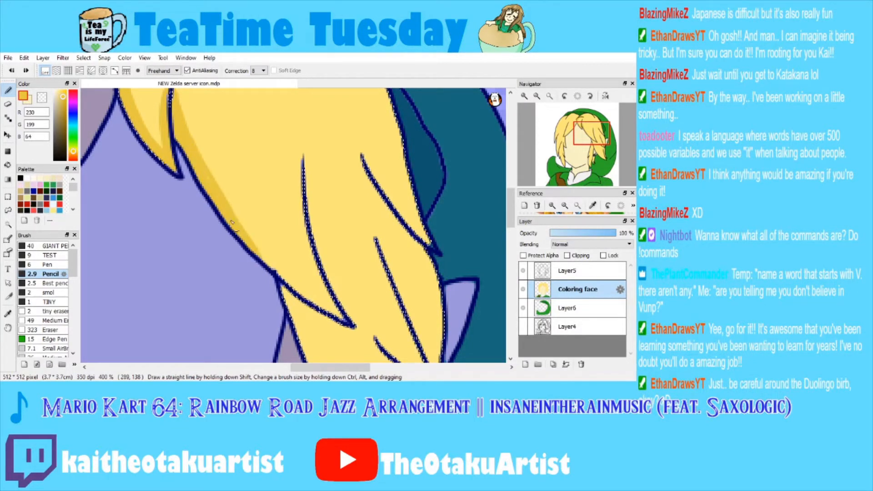
key("ctrl+z")
Extend the golden shadow to the large lock's pointed tip and along the left side of its central strand line.
left_click_drag(233, 211, 273, 262)
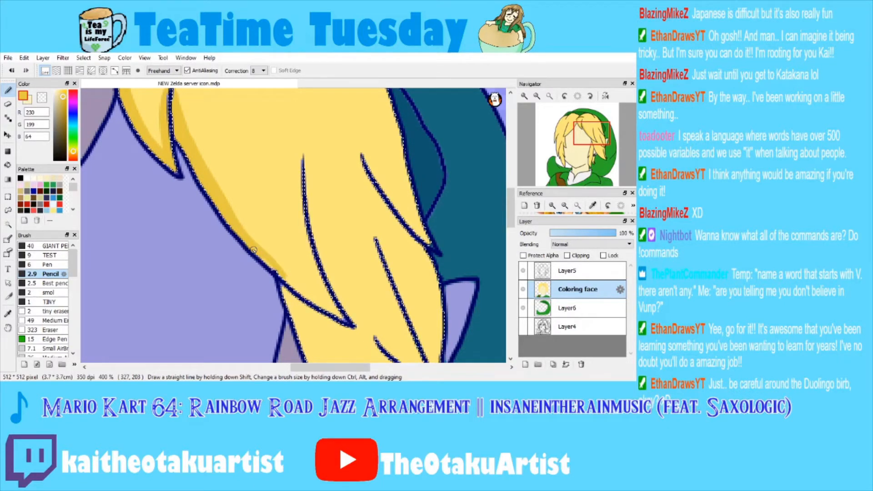
left_click_drag(253, 250, 315, 301)
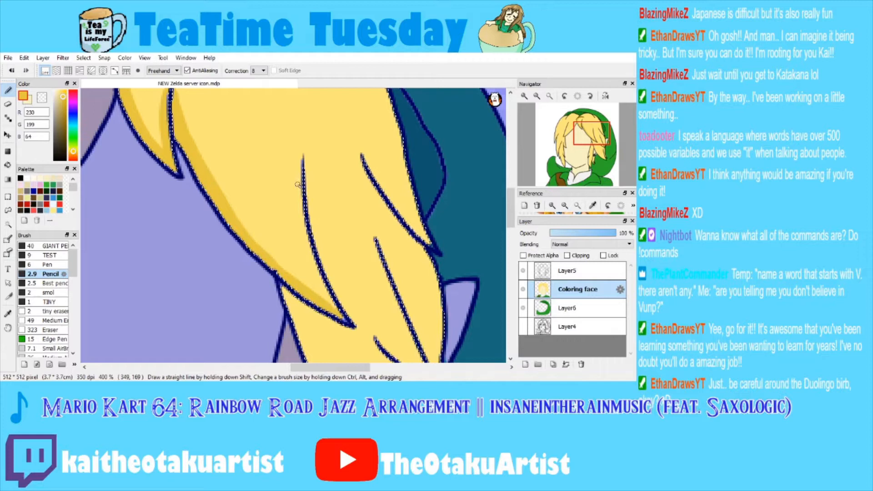
left_click_drag(302, 157, 309, 266)
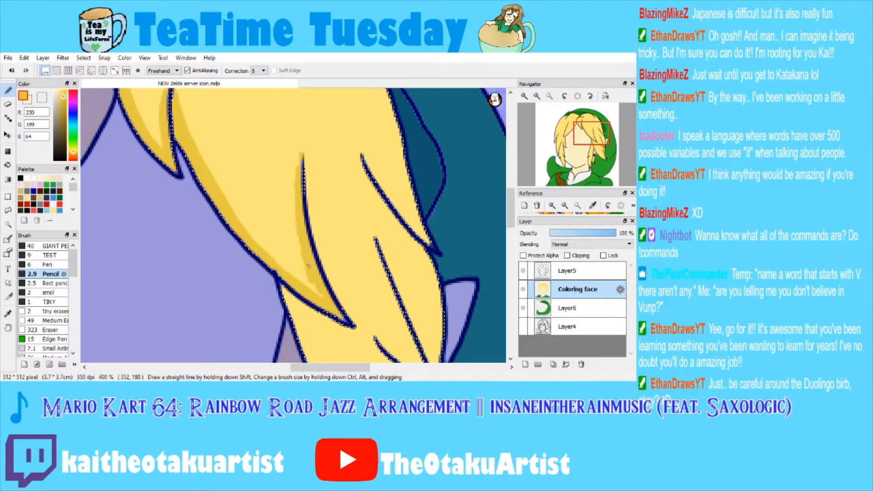
left_click(597, 125)
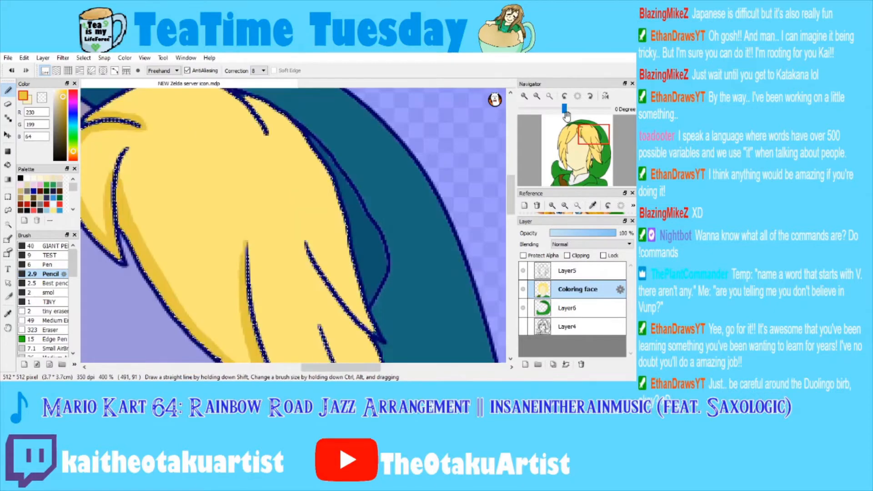
Add a golden shadow along the large lock's top edge and around the short strand line near its crown.
left_click(586, 123)
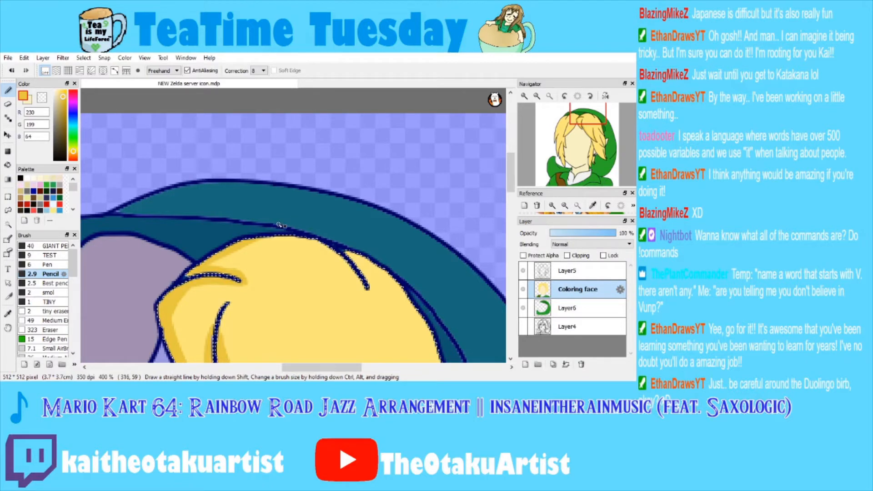
mouse_move(252, 242)
left_mouse_down()
mouse_move(239, 249)
mouse_move(357, 275)
left_mouse_up()
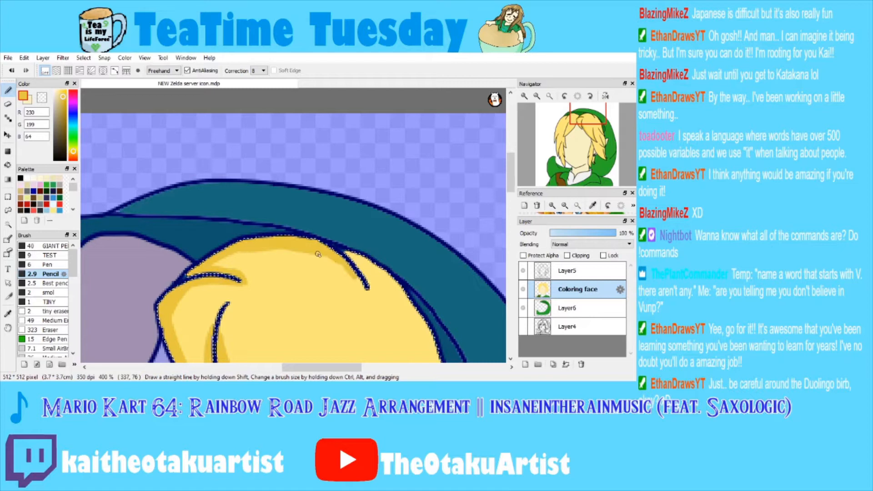
mouse_move(301, 246)
left_mouse_down()
mouse_move(348, 275)
mouse_move(333, 255)
mouse_move(371, 291)
mouse_move(347, 254)
left_mouse_up()
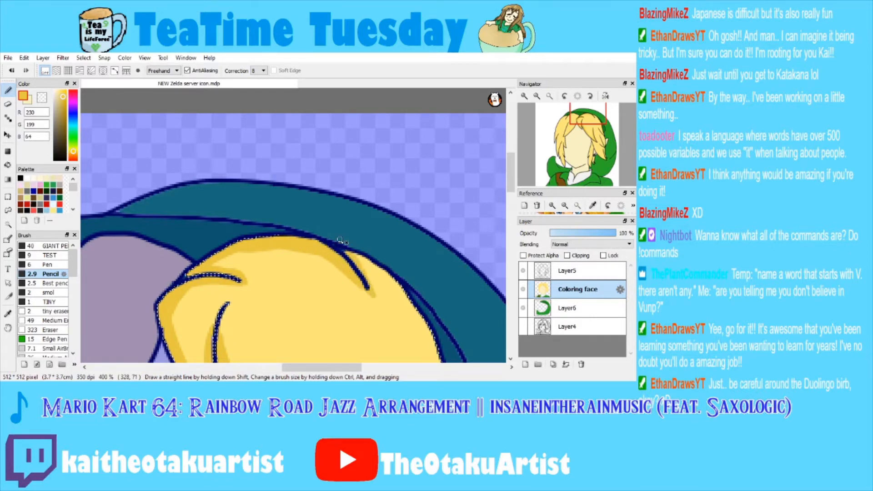
Continue the golden shadow down the large lock's outer right edge to the tip of its right-hand strand.
left_click(598, 136)
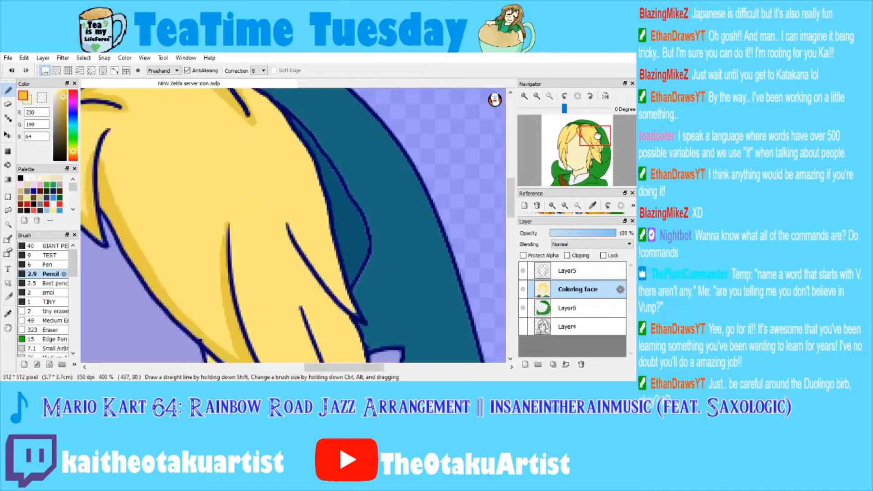
left_click_drag(597, 136, 590, 131)
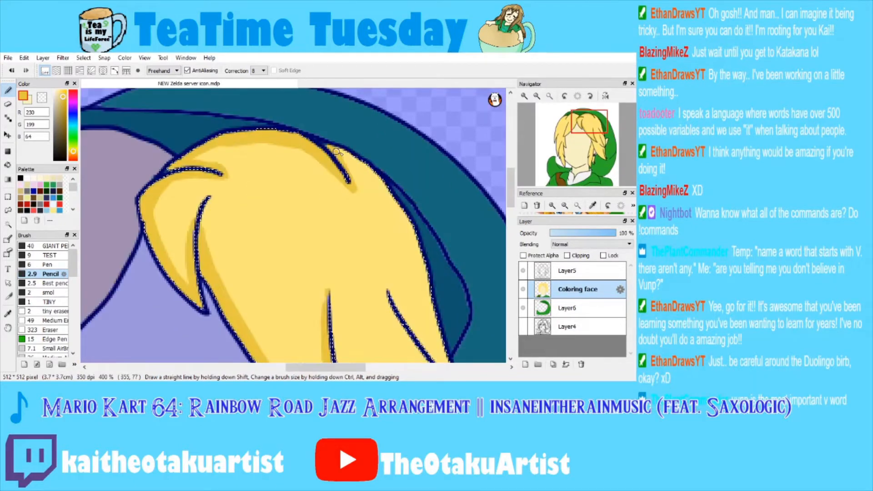
left_click(595, 143)
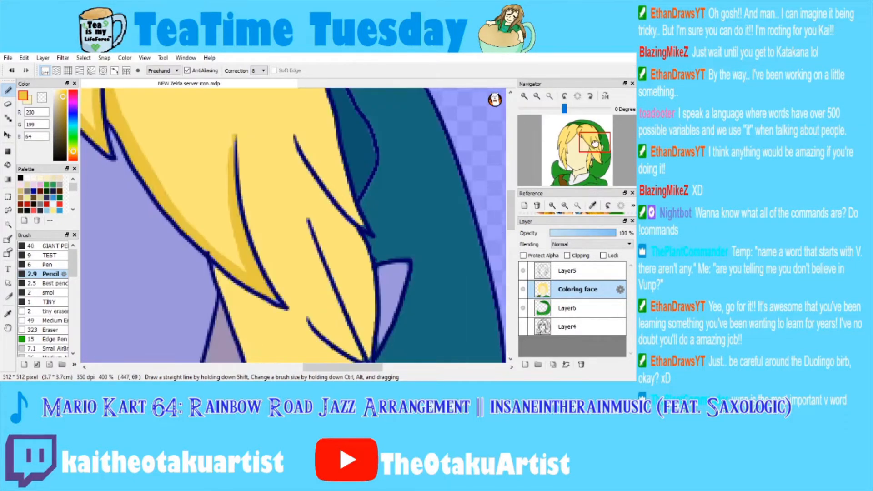
left_click_drag(595, 144, 596, 143)
mouse_move(331, 221)
left_mouse_down()
mouse_move(285, 156)
mouse_move(353, 218)
left_mouse_up()
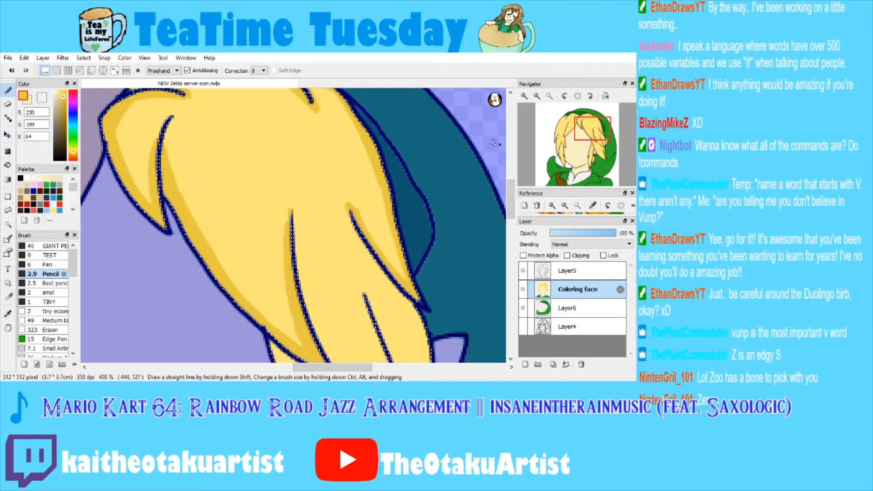
Shade the left side of the lower strand line and the area where it meets the short curved line.
left_click_drag(576, 133, 579, 139)
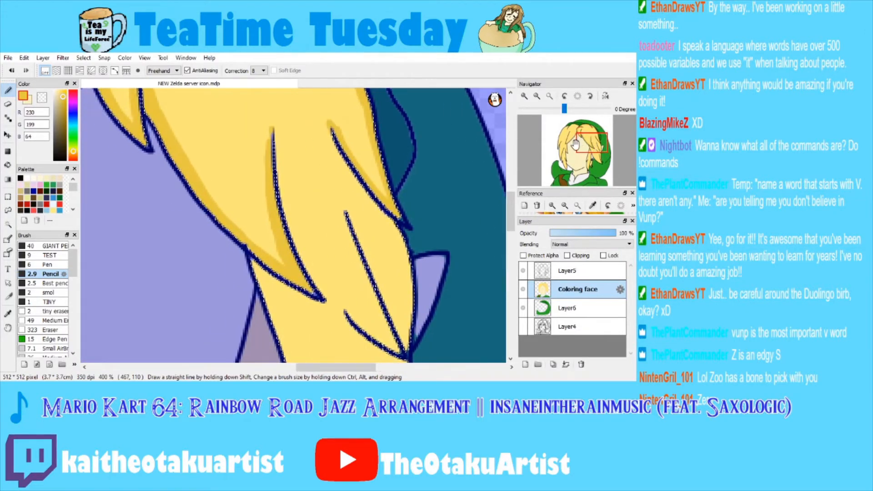
mouse_move(572, 146)
left_mouse_down()
mouse_move(570, 156)
mouse_move(596, 149)
left_mouse_up()
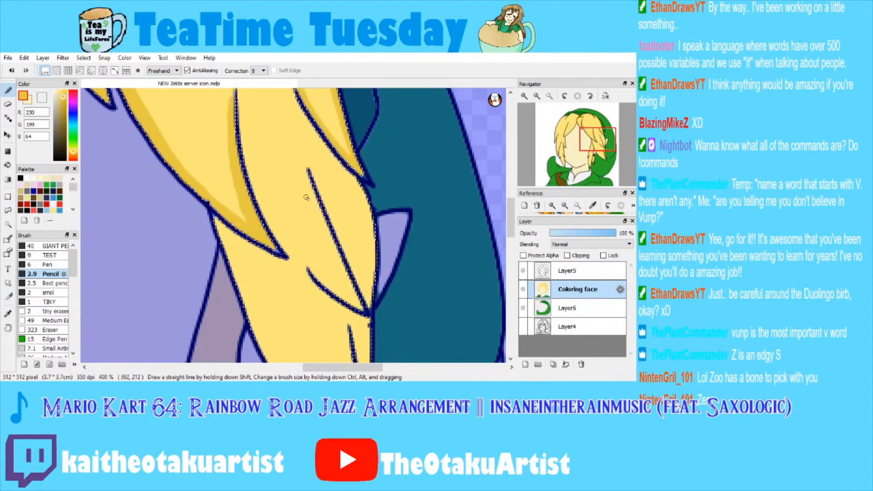
left_click_drag(315, 208, 307, 173)
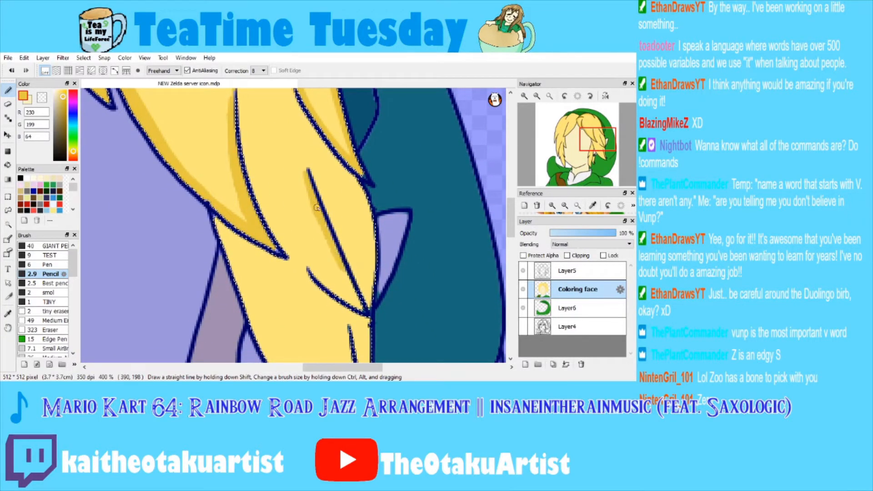
left_click_drag(360, 305, 362, 310)
mouse_move(316, 274)
left_mouse_down()
mouse_move(339, 298)
mouse_move(314, 272)
mouse_move(346, 290)
mouse_move(331, 242)
left_mouse_up()
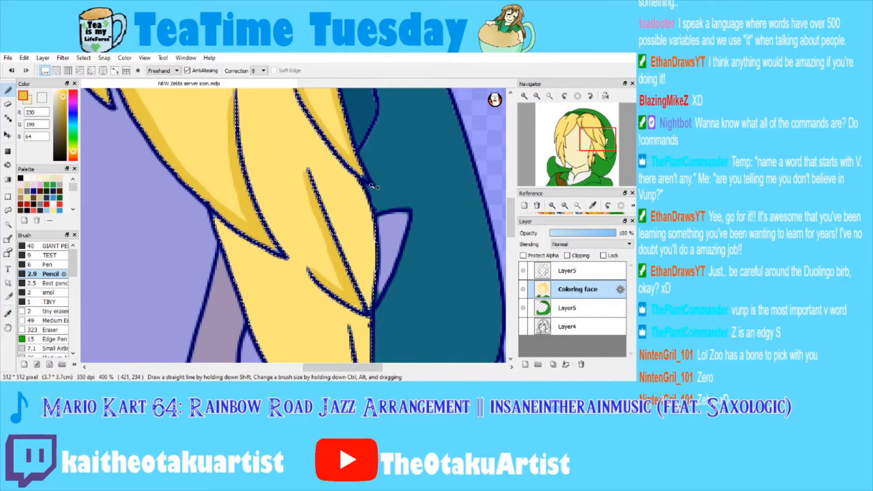
Shade the lower lock's left edge down to its pointed tip, switching to the 6 px Pen brush.
scroll(372, 187, "down", 2)
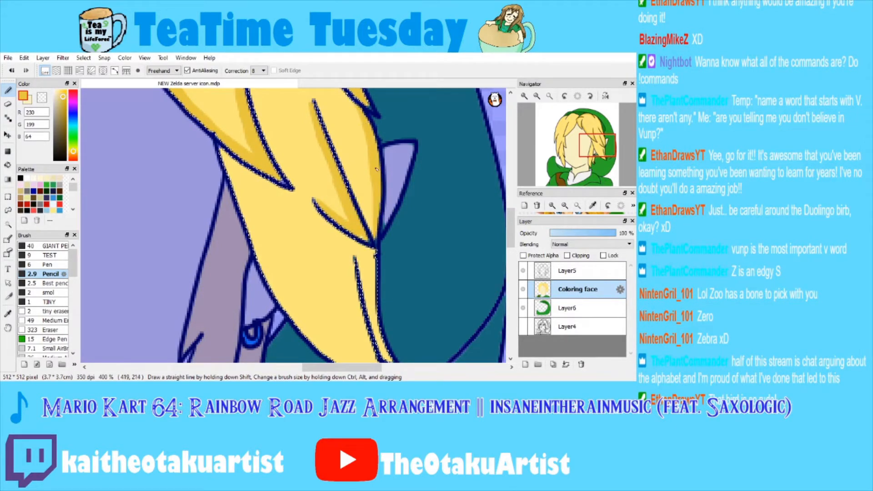
mouse_move(600, 144)
left_click_drag(601, 145, 605, 147)
left_click_drag(314, 218, 320, 295)
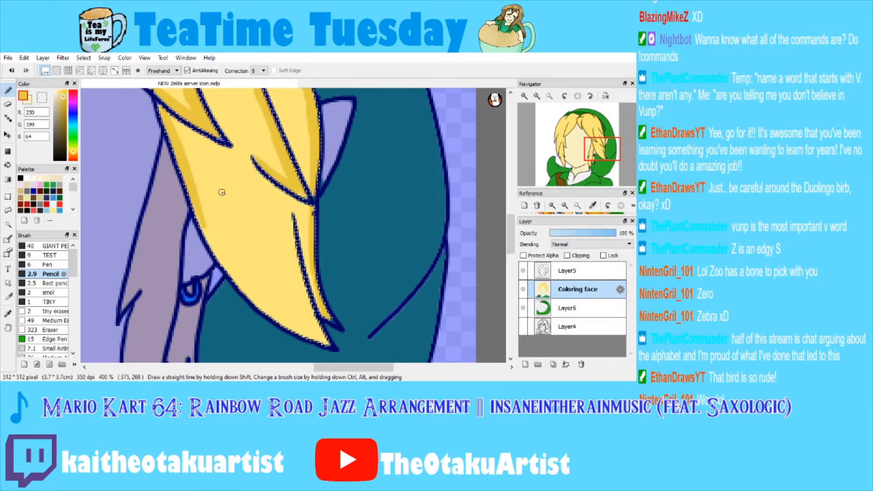
left_click(12, 71)
left_click(48, 265)
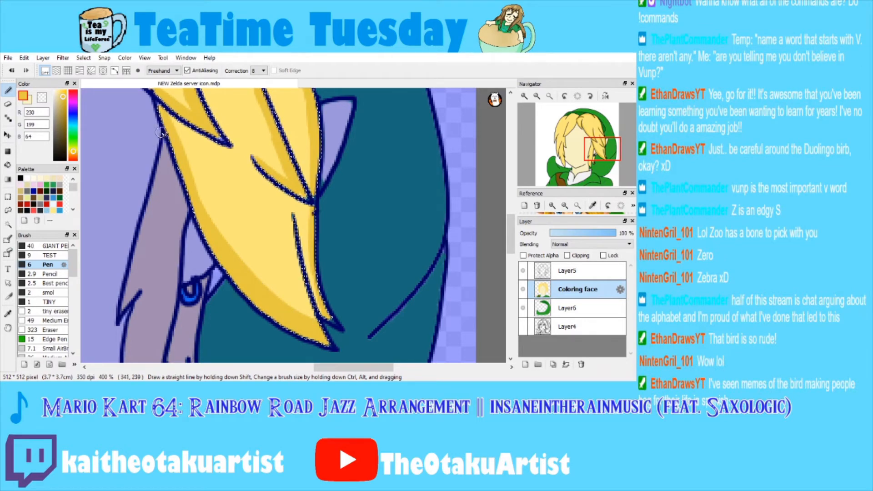
Switch back to the 2.9 px Pencil brush and widen the golden shadow on the short tuft.
mouse_move(598, 151)
left_mouse_down()
mouse_move(582, 143)
mouse_move(587, 122)
left_mouse_up()
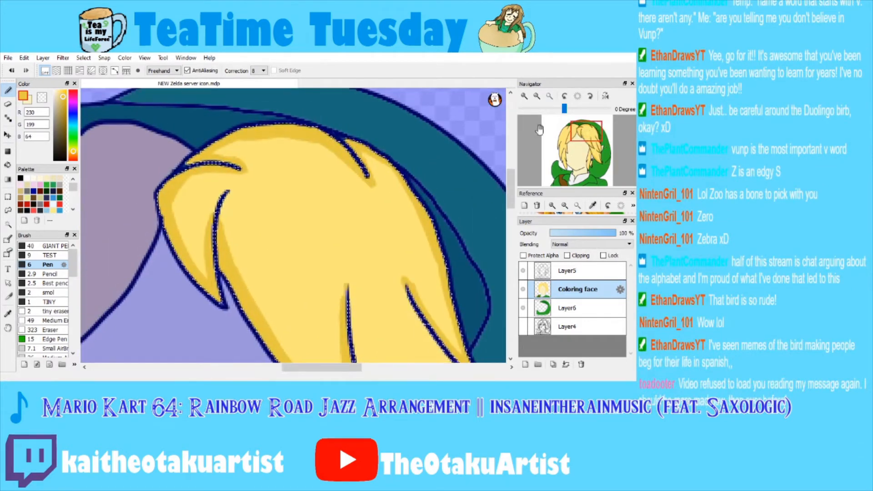
left_click(45, 273)
mouse_move(167, 210)
left_mouse_down()
mouse_move(182, 214)
mouse_move(173, 248)
mouse_move(214, 295)
left_mouse_up()
left_click(537, 96)
left_click(537, 96)
left_click(525, 96)
left_click(525, 96)
left_click(525, 96)
left_click_drag(577, 139, 582, 130)
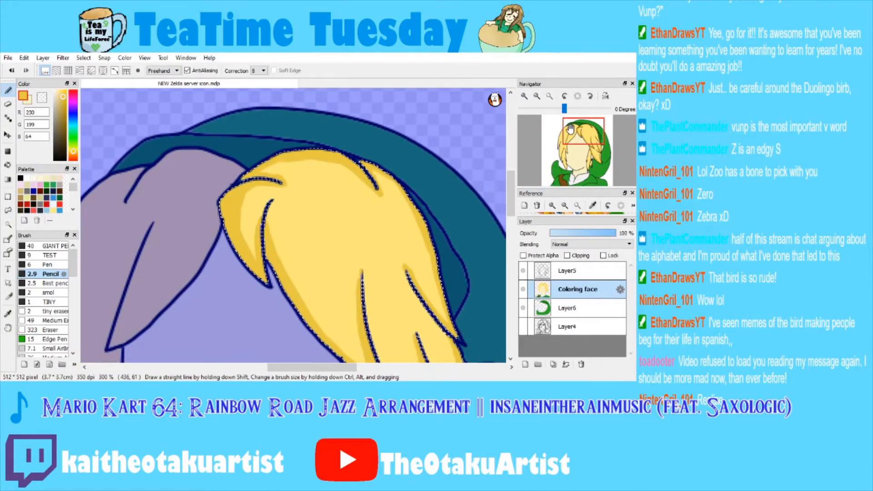
left_click_drag(571, 129, 571, 144)
left_click(553, 96)
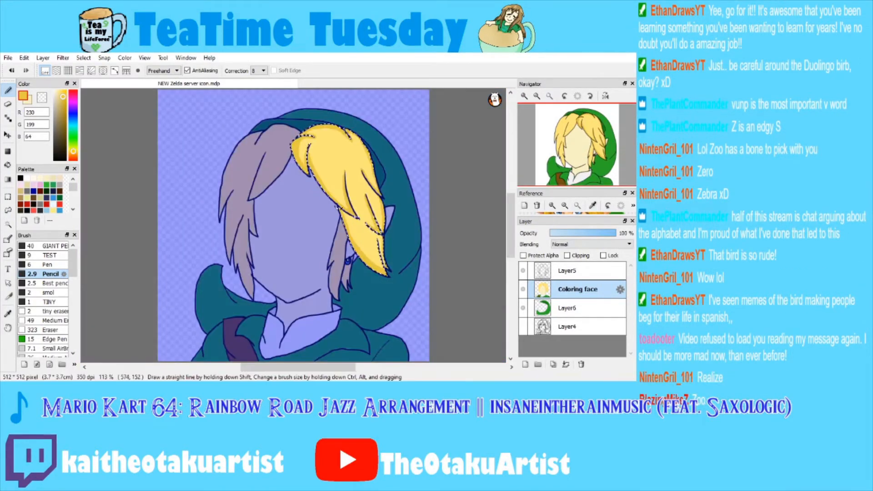
Choose black as the drawing colour, and undo the golden hair shading until the hair is flat, leaving nothing selected.
left_click(20, 178)
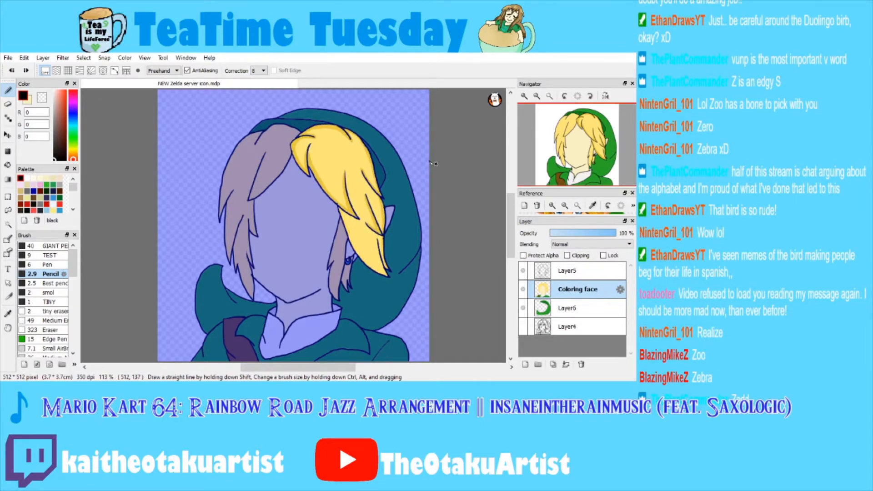
key("ctrl+z")
key("ctrl+z")
key("ctrl+z")
key("ctrl+z")
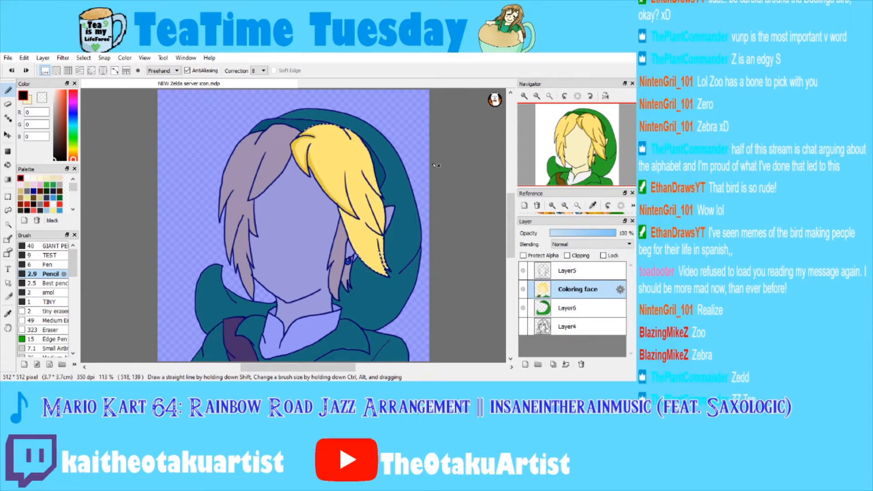
key("ctrl+d")
key("ctrl+z")
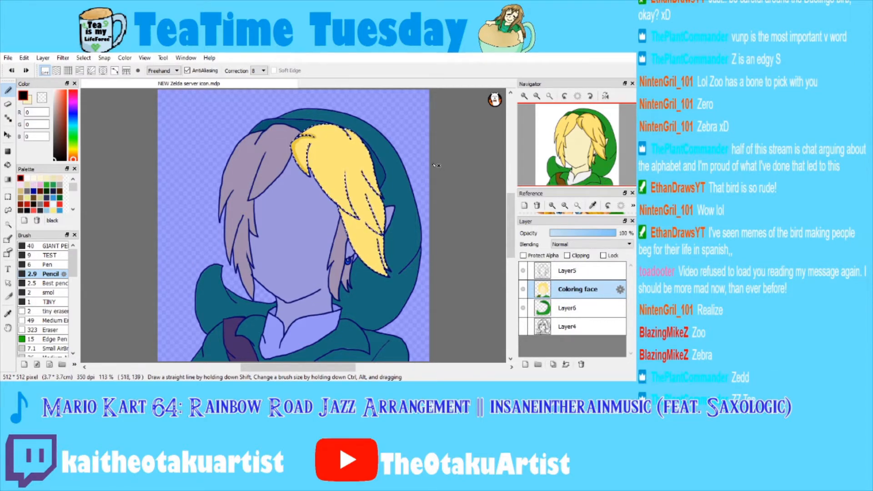
key("ctrl+a")
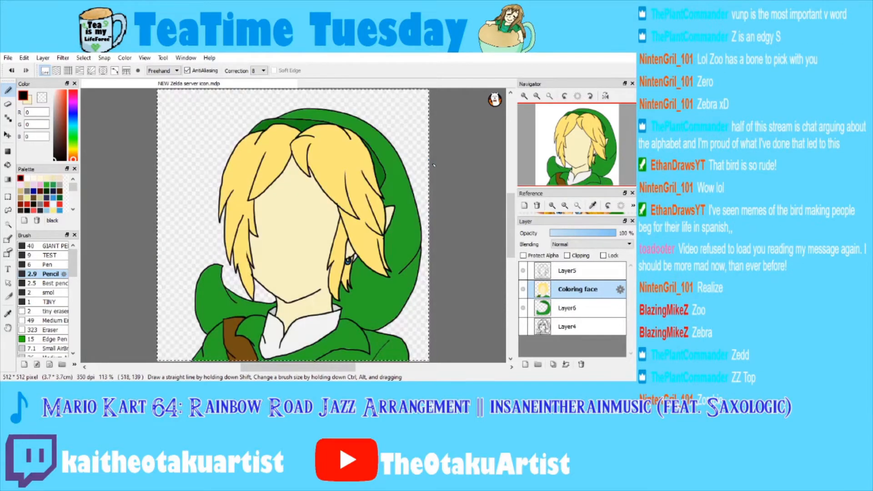
key("ctrl+d")
With onion skin mode turned on, show the Layer4 sketch and add a new layer directly above it.
left_click(553, 325)
left_click(523, 327)
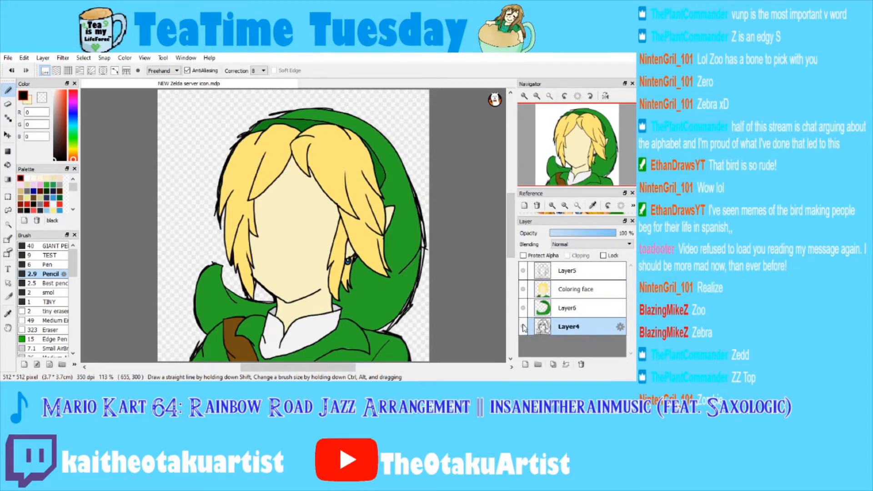
mouse_move(523, 329)
left_mouse_down()
mouse_move(527, 273)
mouse_move(524, 330)
left_mouse_up()
left_click(524, 271)
left_click(150, 58)
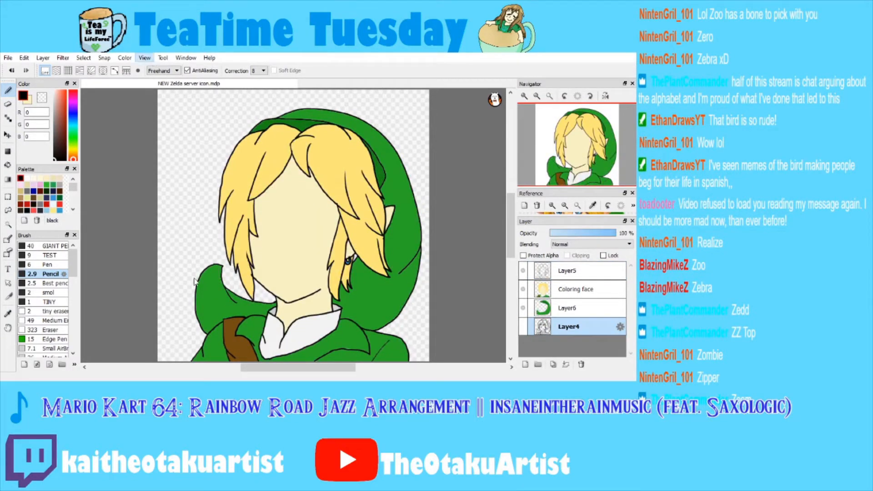
left_click(203, 274)
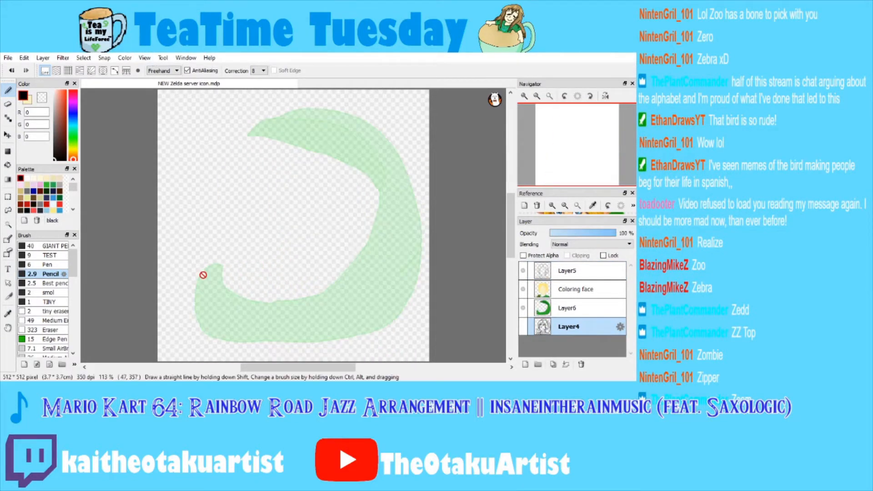
left_click(524, 327)
left_click(526, 365)
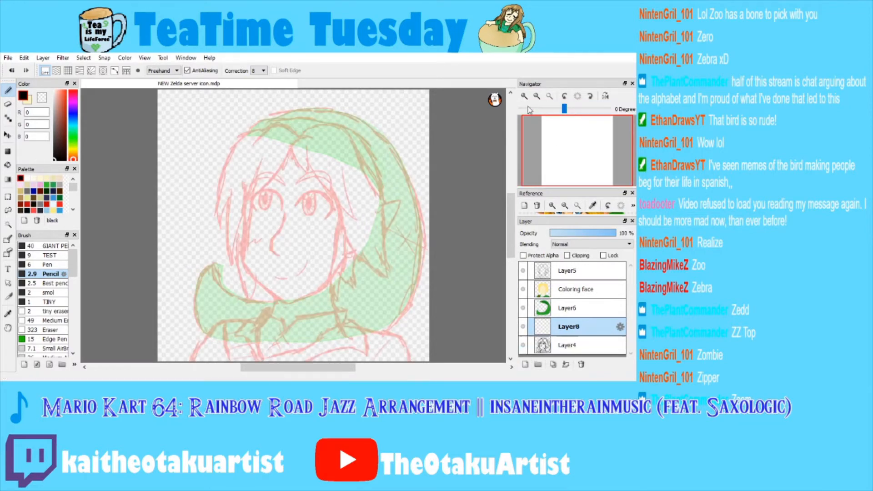
Try to trace the upper part of the sketched nose with the 2.5 px Best pencil brush.
left_click(524, 96)
left_click(525, 97)
left_click(525, 97)
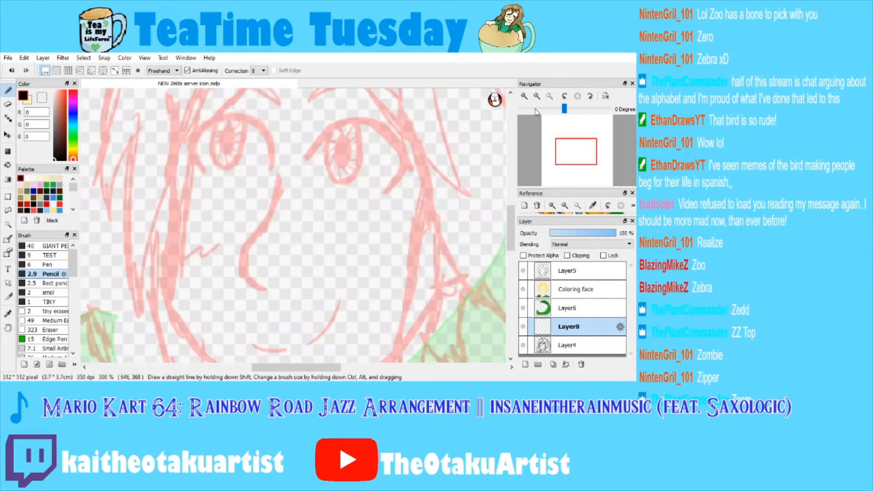
left_click(524, 97)
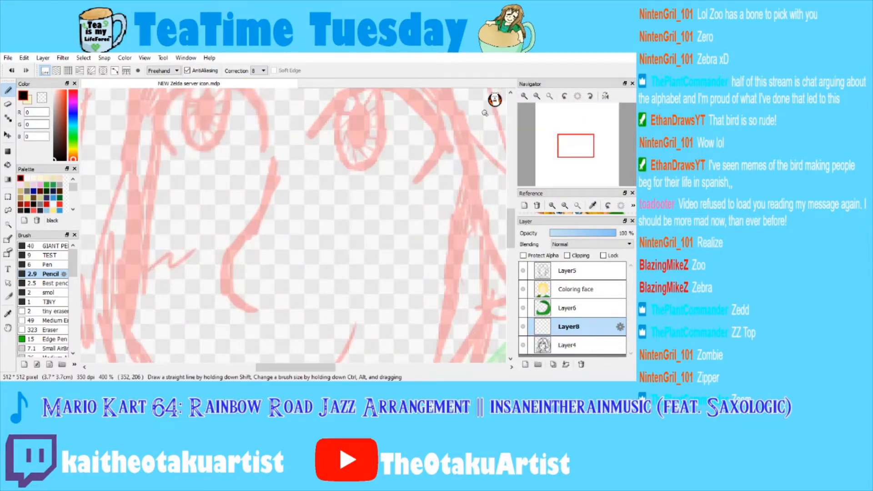
left_click(63, 284)
mouse_move(273, 158)
left_mouse_down()
mouse_move(268, 203)
mouse_move(245, 235)
left_mouse_up()
left_click(49, 274)
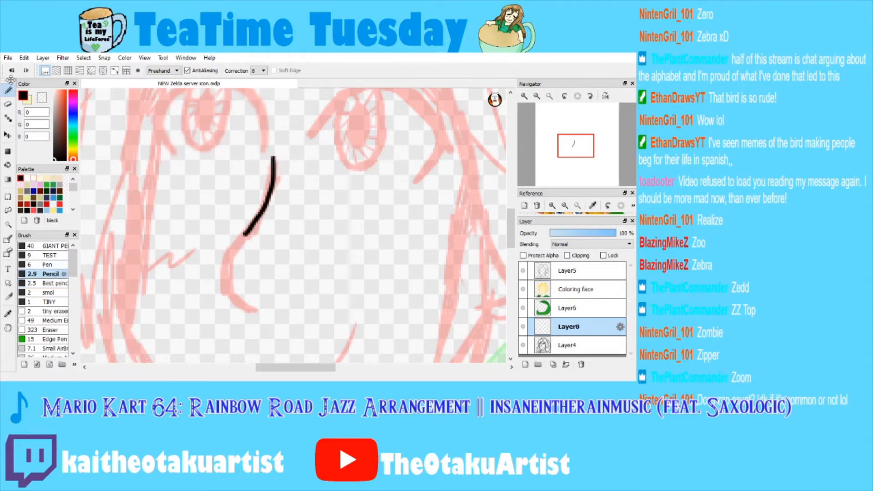
left_click(11, 70)
Trace the sketched nose as one smooth black line from the bridge to the underside with the 2.9 px Pencil.
mouse_move(272, 161)
left_mouse_down()
mouse_move(268, 194)
mouse_move(221, 265)
left_mouse_up()
key("ctrl+z")
mouse_move(273, 158)
left_mouse_down()
mouse_move(231, 251)
mouse_move(234, 296)
mouse_move(247, 307)
left_mouse_up()
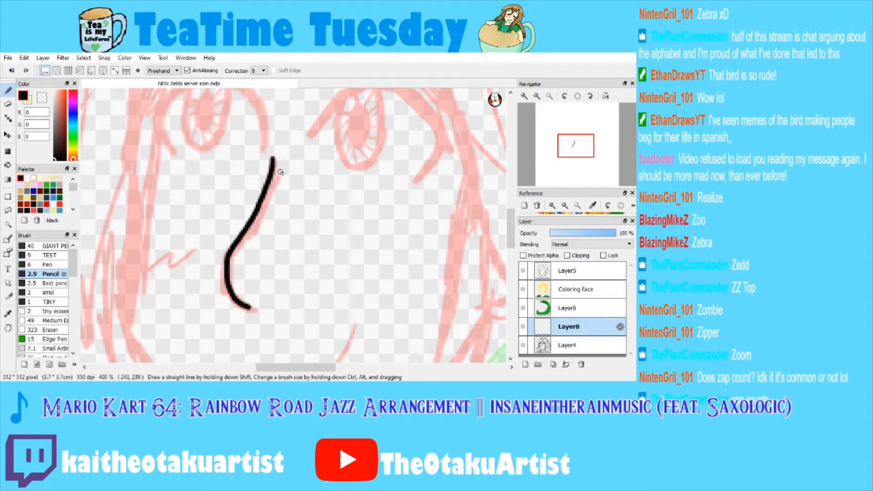
key("ctrl+z")
mouse_move(272, 164)
left_mouse_down()
mouse_move(248, 220)
mouse_move(257, 221)
mouse_move(226, 263)
mouse_move(225, 288)
mouse_move(254, 308)
left_mouse_up()
key("ctrl+z")
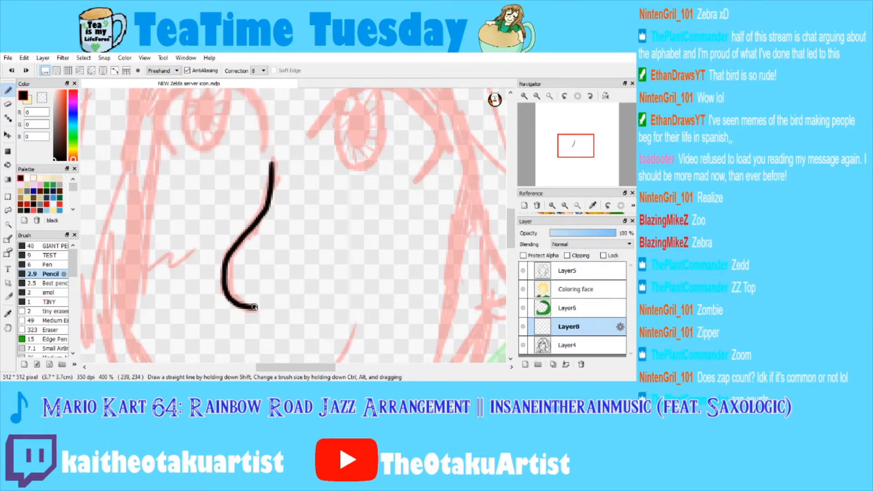
key("ctrl+z")
mouse_move(272, 163)
left_mouse_down()
mouse_move(226, 266)
mouse_move(225, 289)
mouse_move(254, 311)
left_mouse_up()
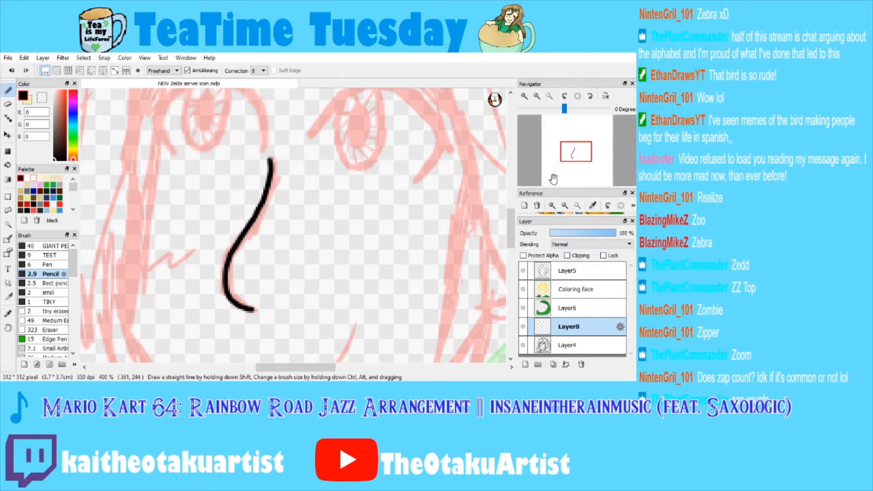
Try to outline an open mouth over the sketched smile below the nose with the black 2.9 px Pencil.
scroll(273, 255, "down", 3)
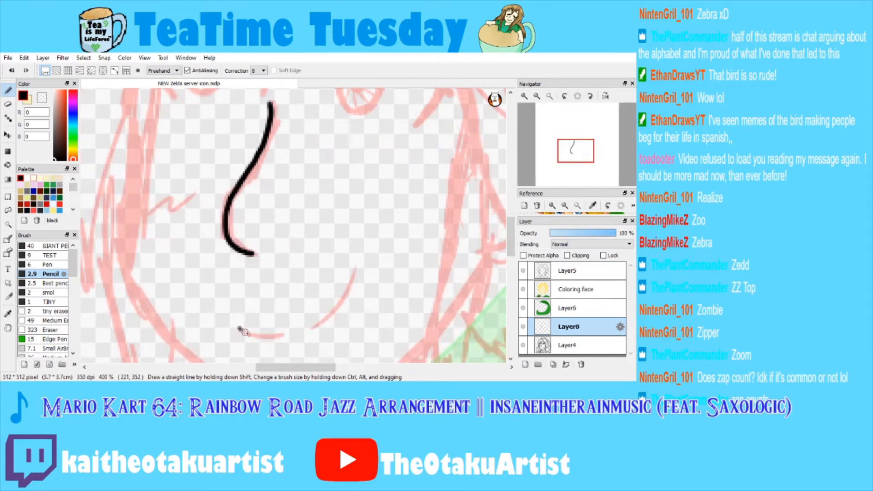
left_click_drag(240, 328, 283, 336)
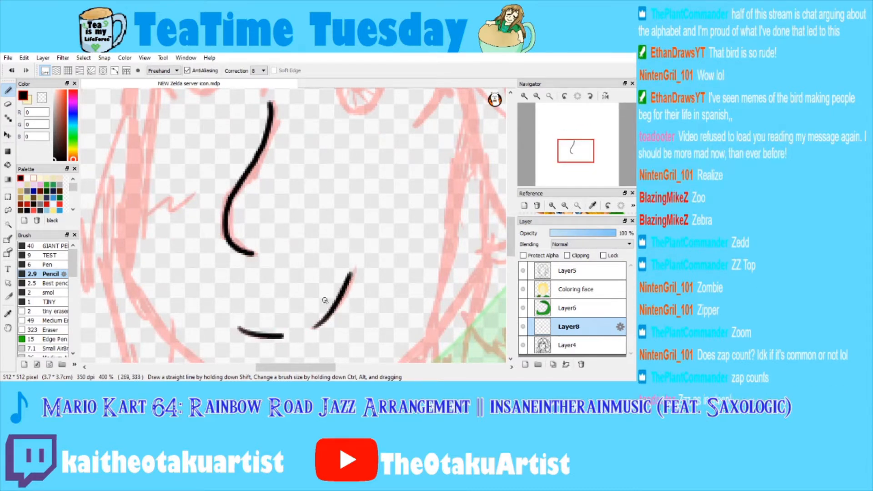
mouse_move(238, 328)
left_mouse_down()
mouse_move(340, 260)
mouse_move(291, 332)
left_mouse_up()
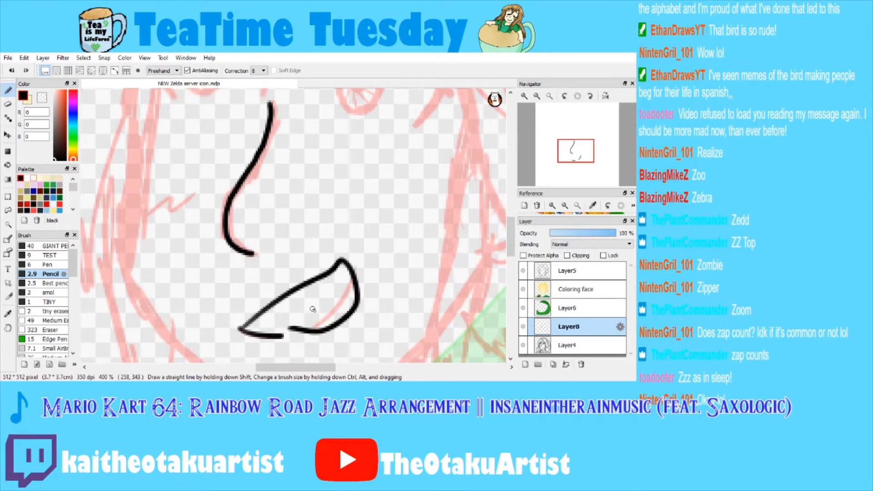
left_click(548, 96)
left_click(524, 96)
left_click(525, 96)
key("ctrl+z")
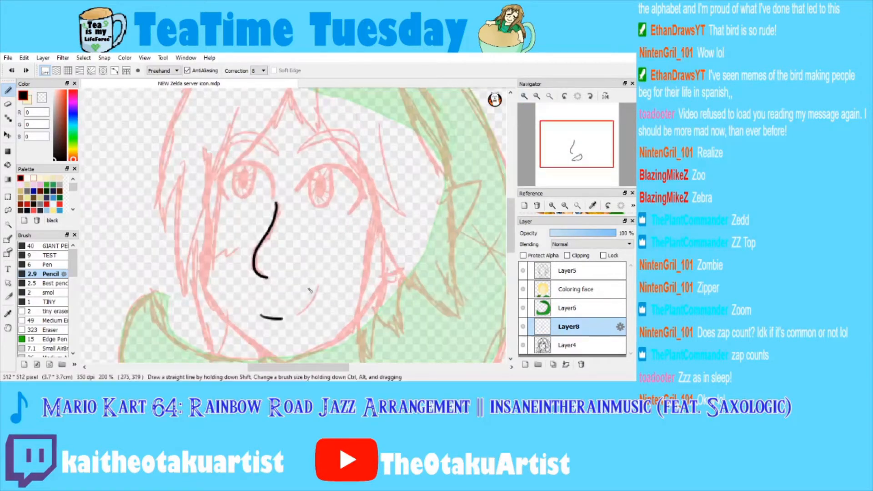
Try redrawing the open mouth with a short inner line, then select it freehand and rotate it with a transform.
mouse_move(263, 316)
left_mouse_down()
mouse_move(316, 277)
mouse_move(313, 311)
mouse_move(293, 314)
left_mouse_up()
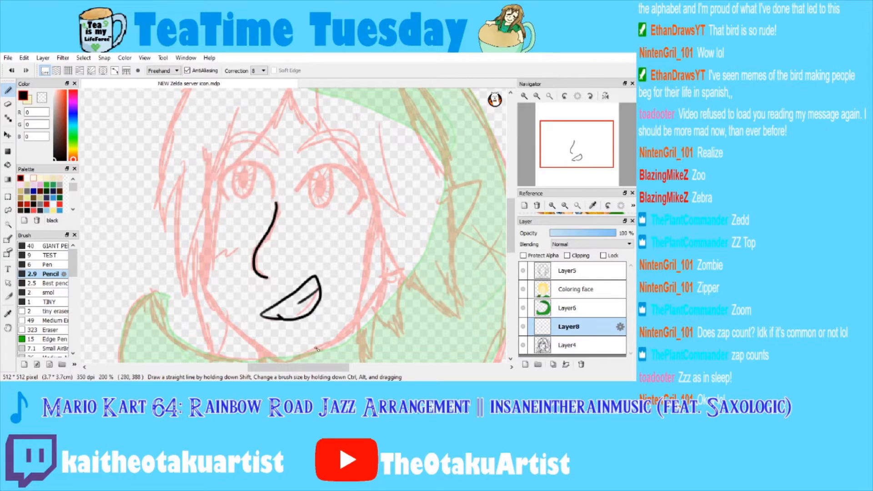
key("e")
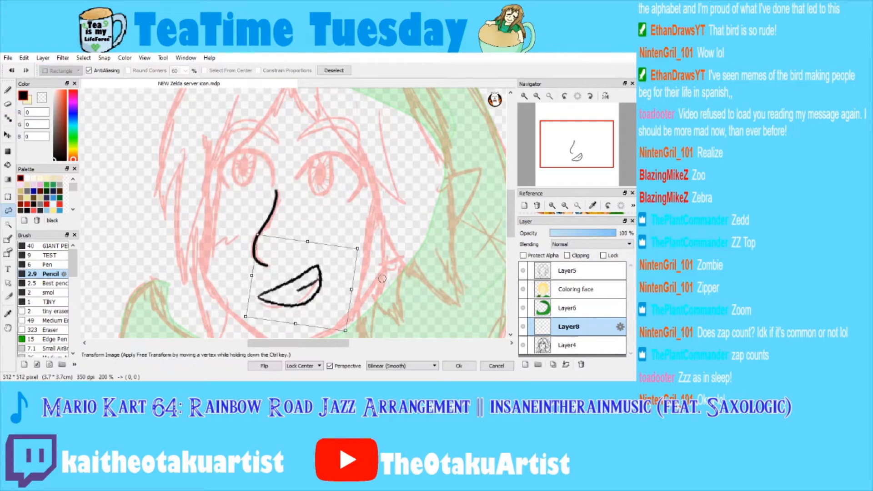
key("Return")
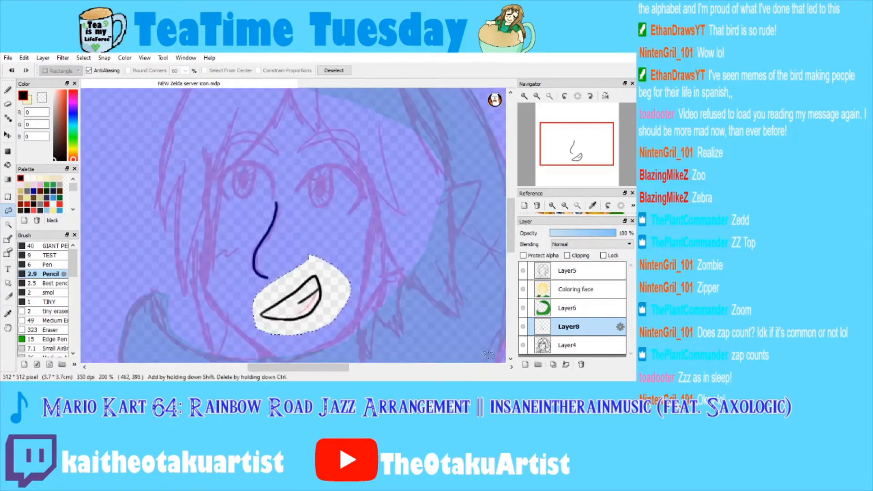
left_click(538, 96)
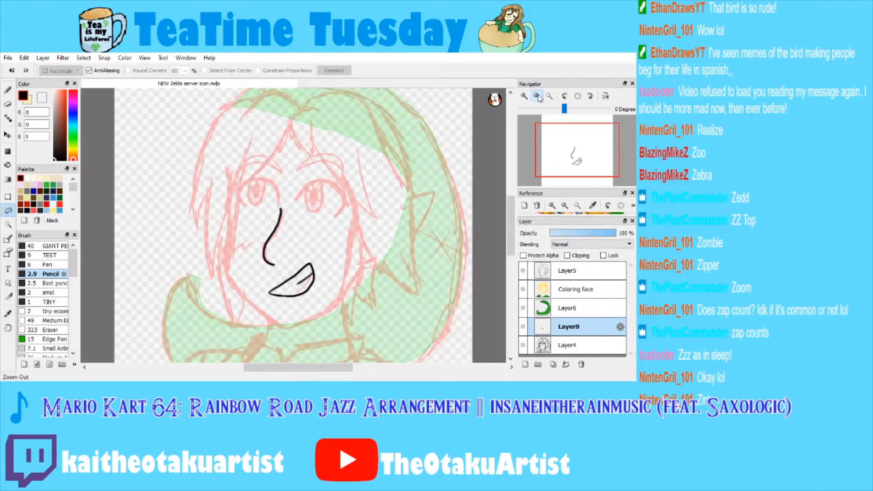
left_click(537, 96)
left_click(538, 96)
left_click(525, 96)
left_click(524, 96)
left_click(524, 96)
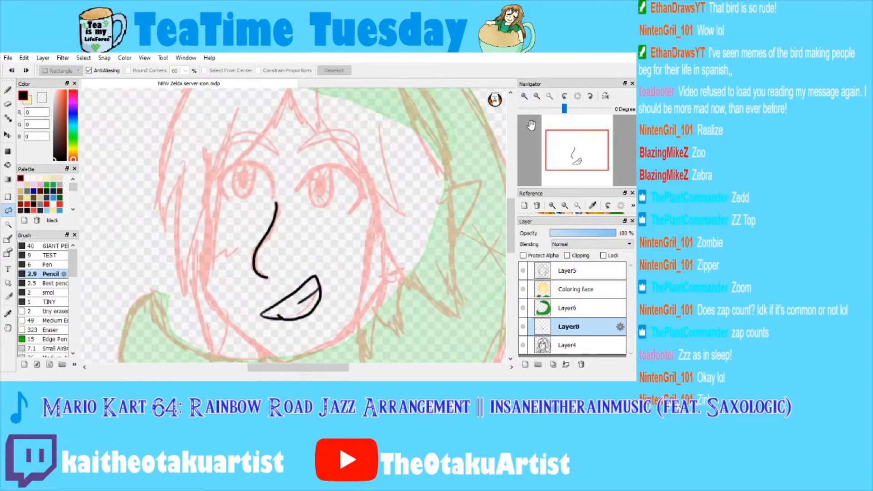
Remove the mouth outline and undo the remaining mouth strokes until only the nose line is left.
key("Delete")
key("b")
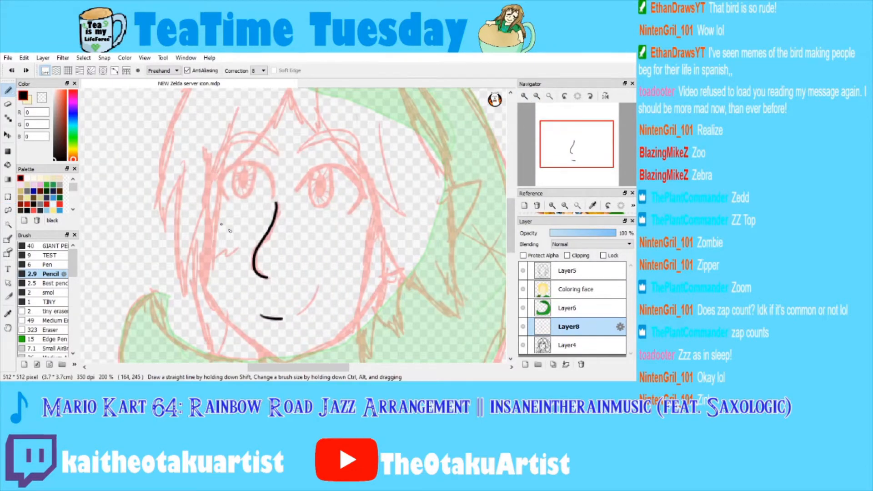
mouse_move(292, 299)
left_mouse_down()
mouse_move(315, 317)
mouse_move(257, 313)
mouse_move(313, 314)
mouse_move(291, 315)
left_mouse_up()
key("ctrl+z")
key("ctrl+z")
key("ctrl+z")
key("ctrl+z")
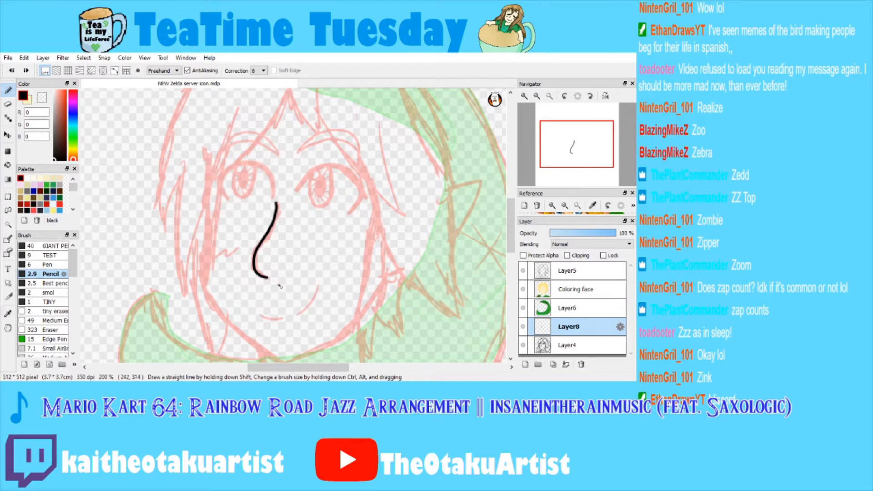
Trace the lower edge of the smile as one continuous black curve below the nose, replacing a broken first attempt.
left_click(525, 97)
left_click(525, 96)
left_click_drag(543, 151, 544, 160)
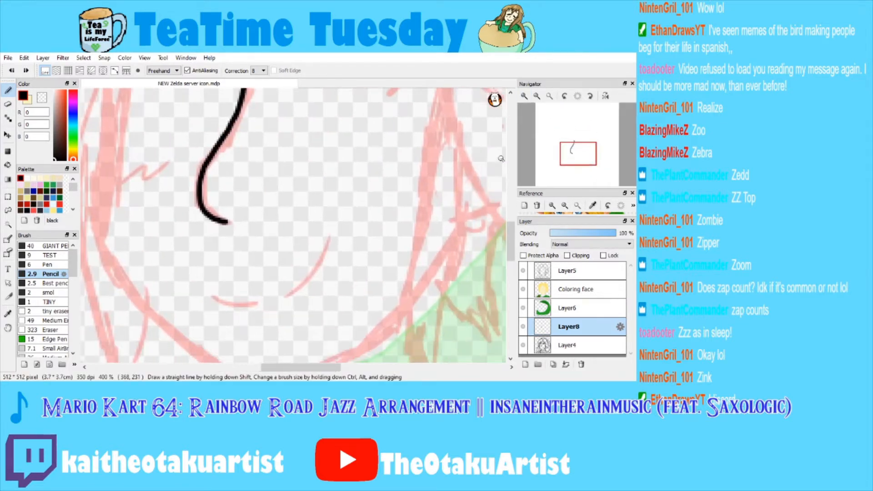
mouse_move(200, 290)
left_mouse_down()
mouse_move(237, 305)
mouse_move(321, 257)
left_mouse_up()
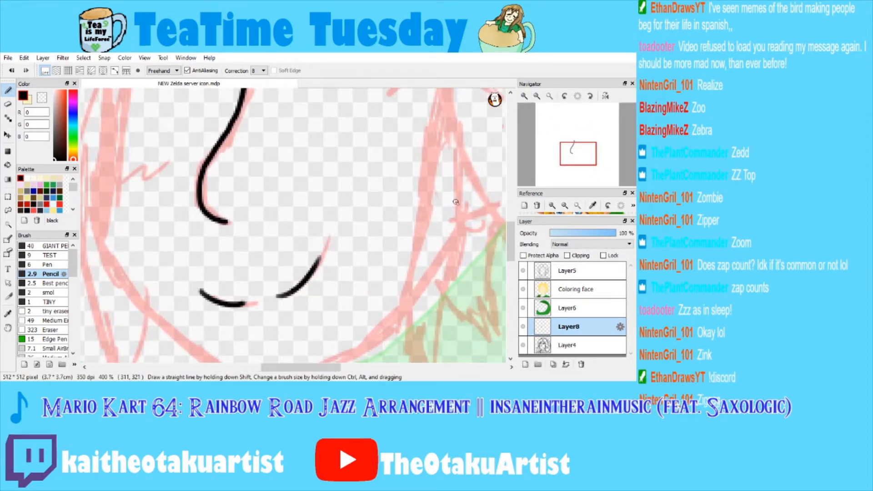
key("ctrl+z")
key("ctrl+z")
mouse_move(201, 288)
left_mouse_down()
mouse_move(221, 301)
mouse_move(313, 284)
mouse_move(327, 245)
left_mouse_up()
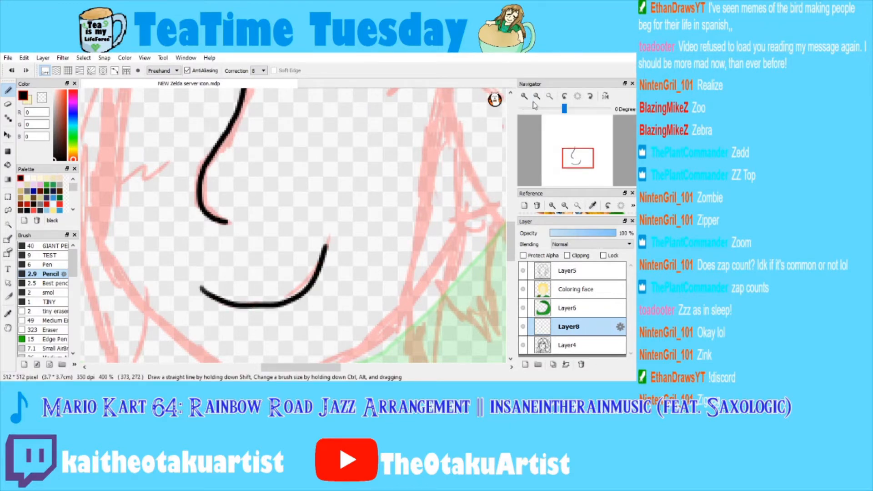
Close the mouth with a slanted upper line and add a short inner line near its raised corner.
left_click(537, 96)
left_click(536, 97)
left_click(537, 97)
left_click_drag(304, 231, 313, 236)
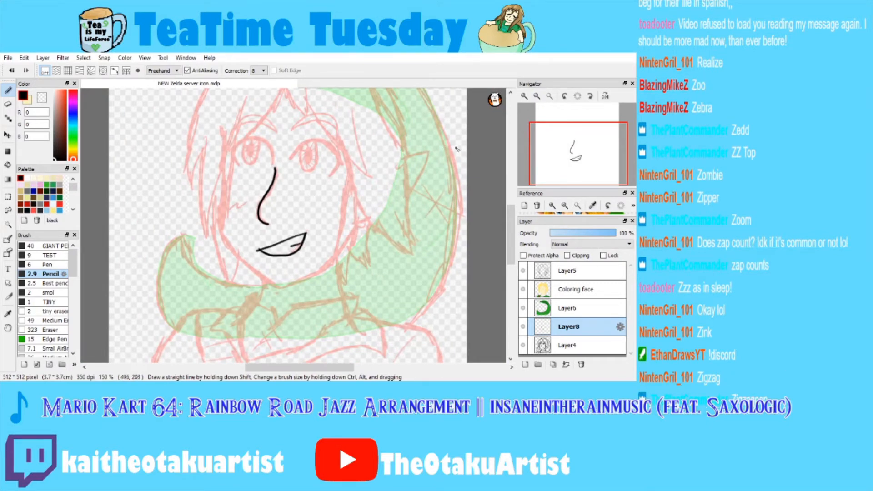
Erase the line end that overshoots the mouth's lower left corner.
left_click(524, 96)
left_click(524, 97)
left_click(524, 96)
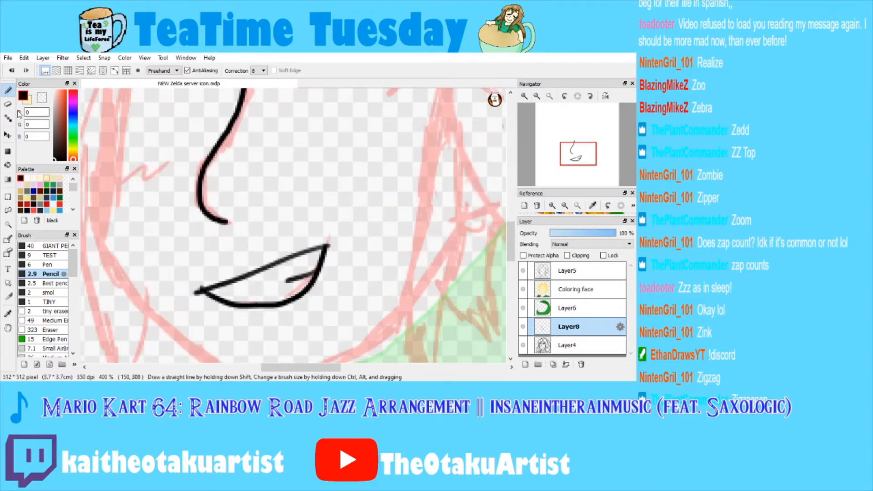
key("e")
mouse_move(185, 288)
left_mouse_down()
mouse_move(195, 281)
mouse_move(193, 295)
left_mouse_up()
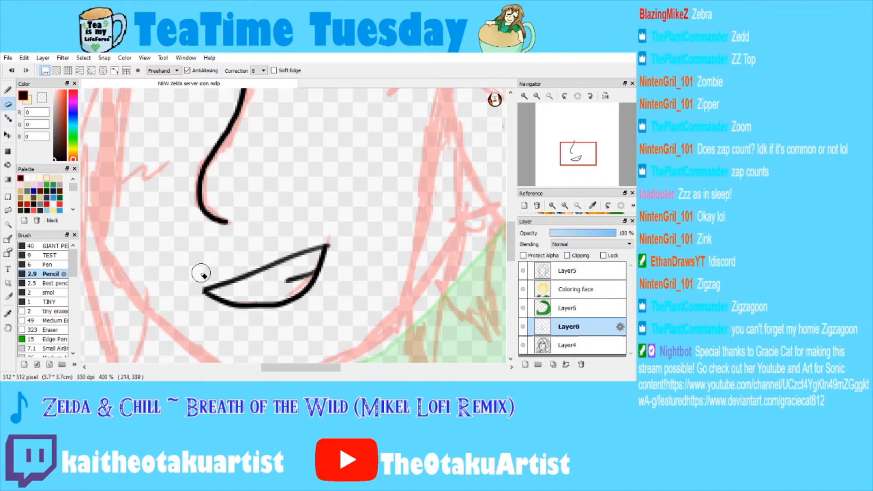
Draw a black zigzag blush mark on each cheek beside the nose with the 2.9 px Pencil.
left_click_drag(578, 154, 575, 151)
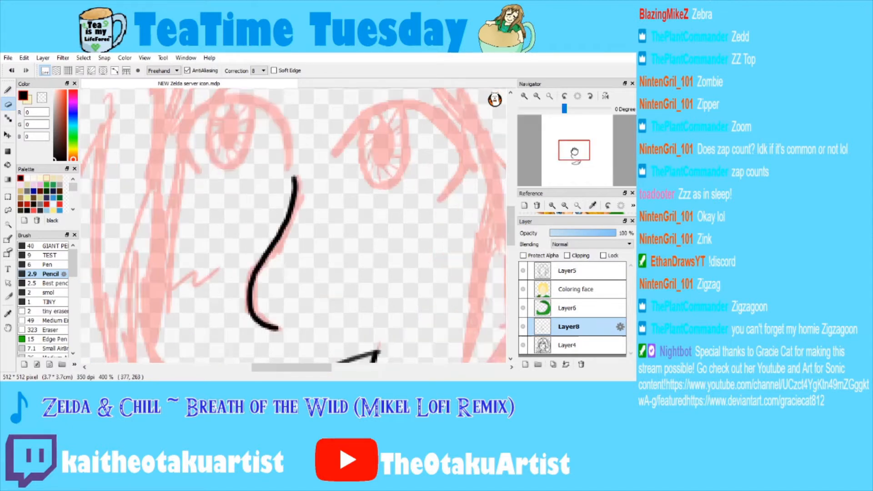
scroll(574, 151, "up", 1)
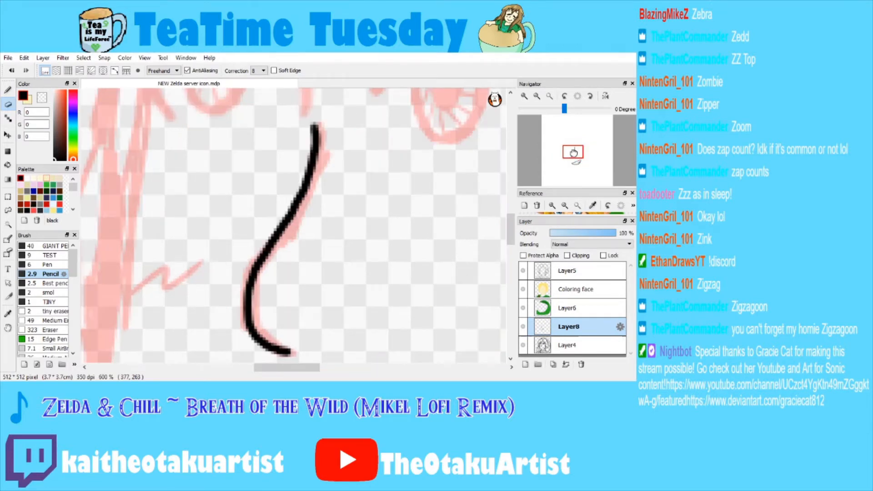
left_click_drag(574, 152, 571, 155)
left_click(8, 92)
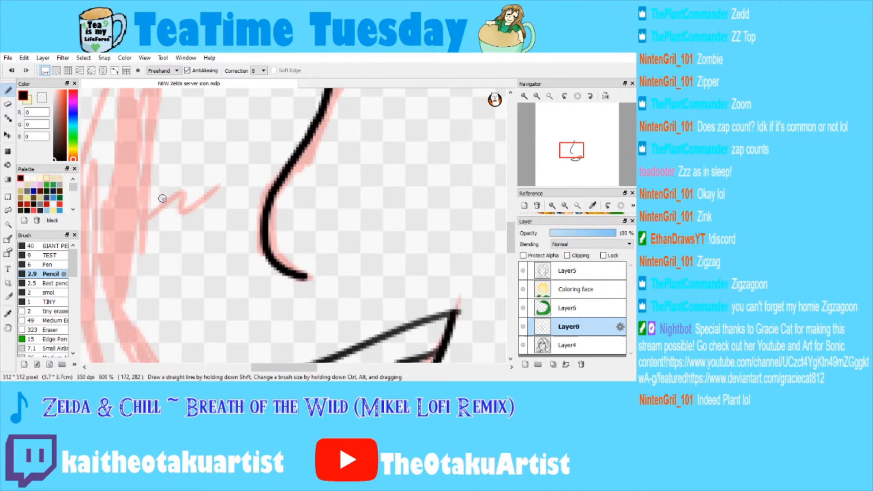
left_click_drag(576, 151, 581, 151)
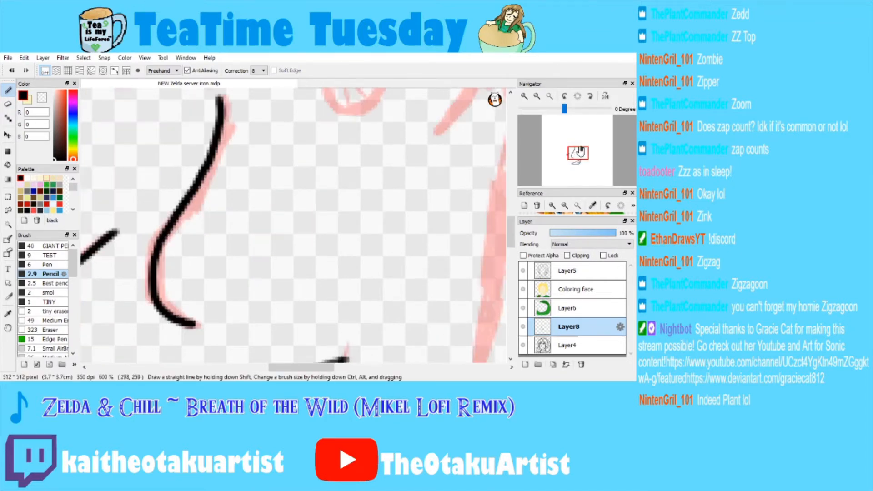
key("ctrl+minus")
key("ctrl+minus")
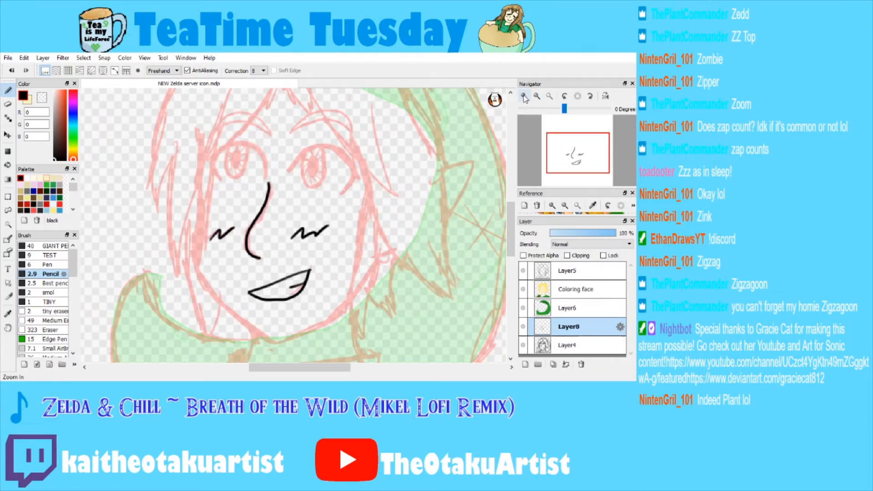
Trace the upper lash line of the face's right-hand eye from its inner corner over the iris in thick black.
left_click(525, 97)
left_click(525, 97)
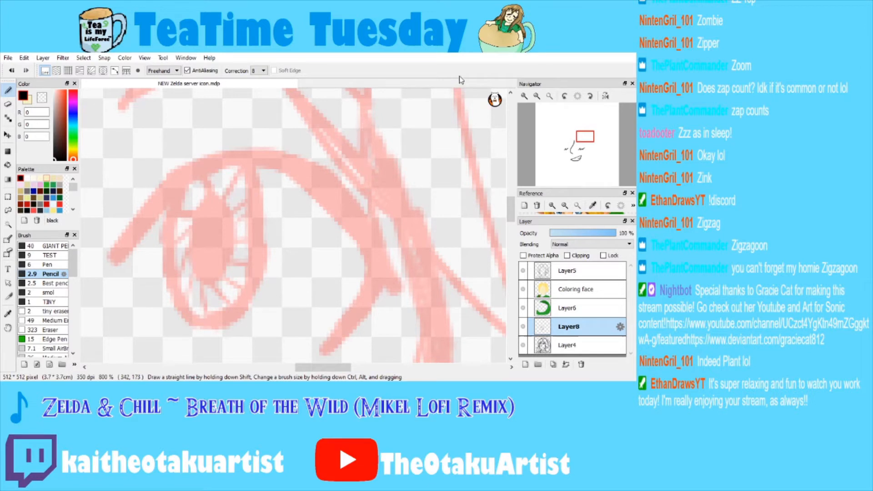
left_click_drag(585, 136, 582, 136)
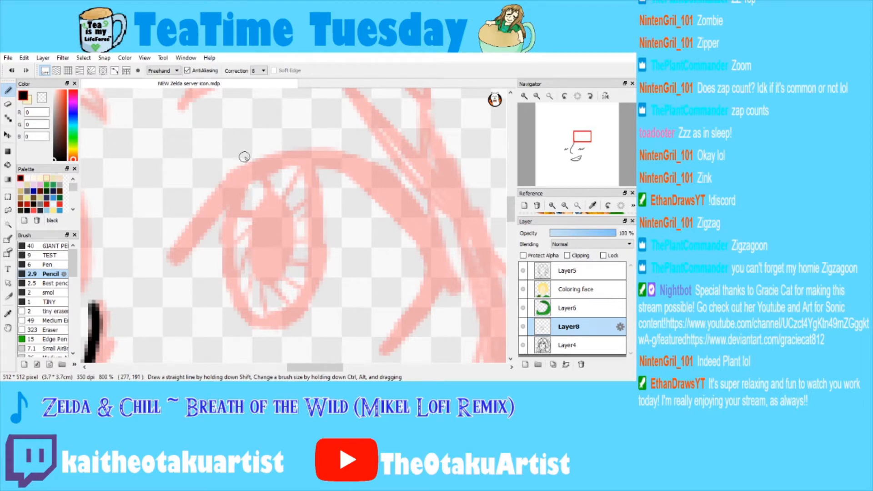
mouse_move(226, 188)
left_mouse_down()
mouse_move(187, 241)
mouse_move(234, 186)
mouse_move(175, 254)
mouse_move(210, 223)
left_mouse_up()
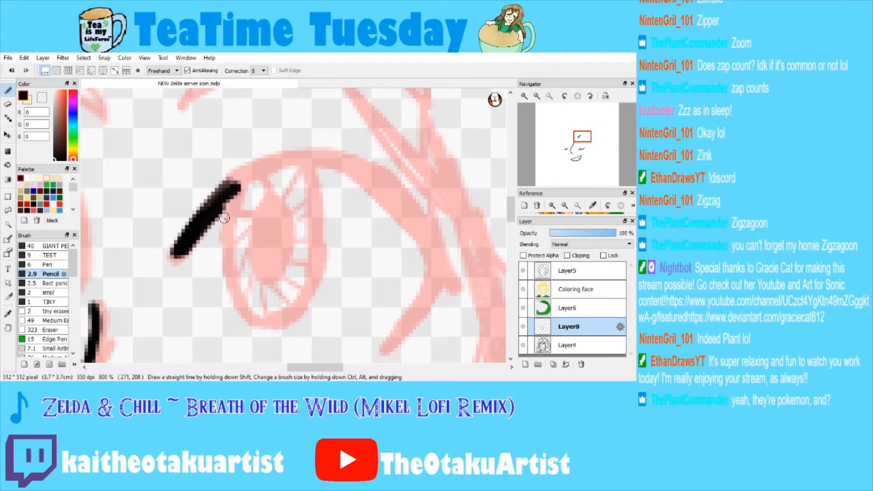
mouse_move(212, 196)
left_mouse_down()
mouse_move(203, 215)
mouse_move(267, 169)
mouse_move(222, 195)
mouse_move(260, 166)
mouse_move(224, 185)
mouse_move(305, 159)
mouse_move(344, 158)
left_mouse_up()
mouse_move(273, 157)
left_mouse_down()
mouse_move(328, 162)
mouse_move(387, 210)
left_mouse_up()
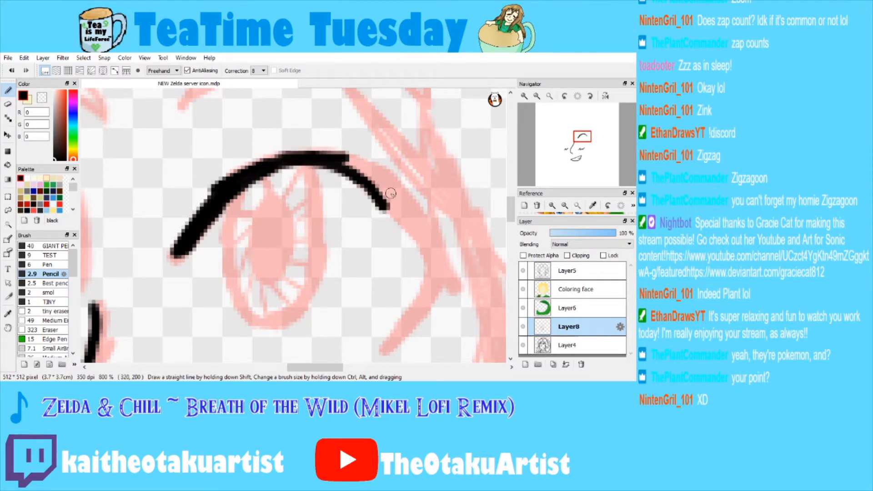
Extend and thicken the right-hand eye's lash line to its outer corner, and trace the short stroke curving back beneath it.
mouse_move(346, 157)
left_mouse_down()
mouse_move(429, 273)
mouse_move(403, 204)
mouse_move(418, 229)
left_mouse_up()
left_click_drag(387, 195, 442, 266)
left_click_drag(340, 156, 393, 193)
mouse_move(422, 242)
left_mouse_down()
mouse_move(444, 280)
mouse_move(425, 266)
mouse_move(403, 192)
mouse_move(400, 233)
mouse_move(360, 288)
mouse_move(401, 252)
mouse_move(411, 209)
left_mouse_up()
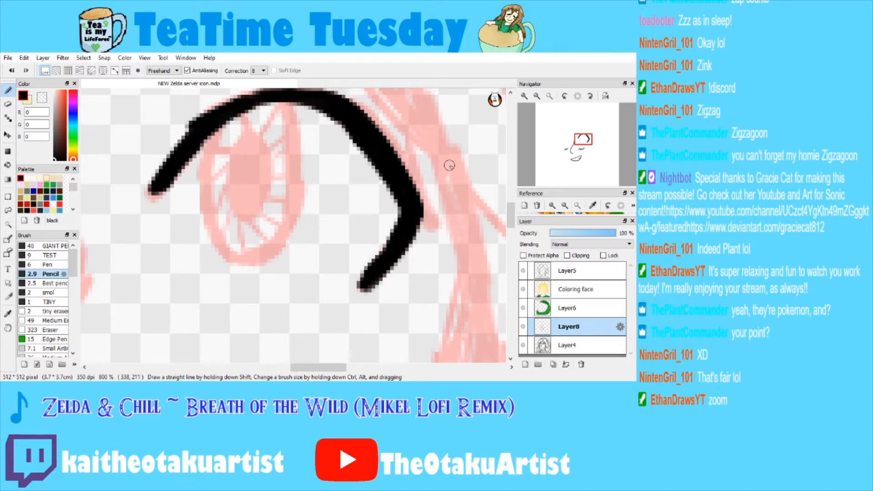
Thicken the underside of the right-hand eye's lash line and smooth the bumps along its upper edge with the eraser and Pencil.
left_click_drag(584, 146, 583, 135)
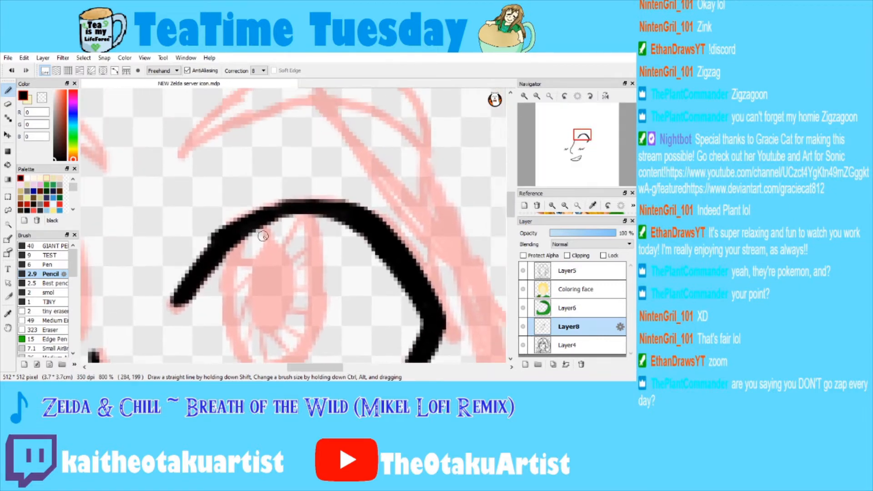
mouse_move(236, 227)
left_mouse_down()
mouse_move(316, 217)
mouse_move(357, 236)
mouse_move(421, 307)
left_mouse_up()
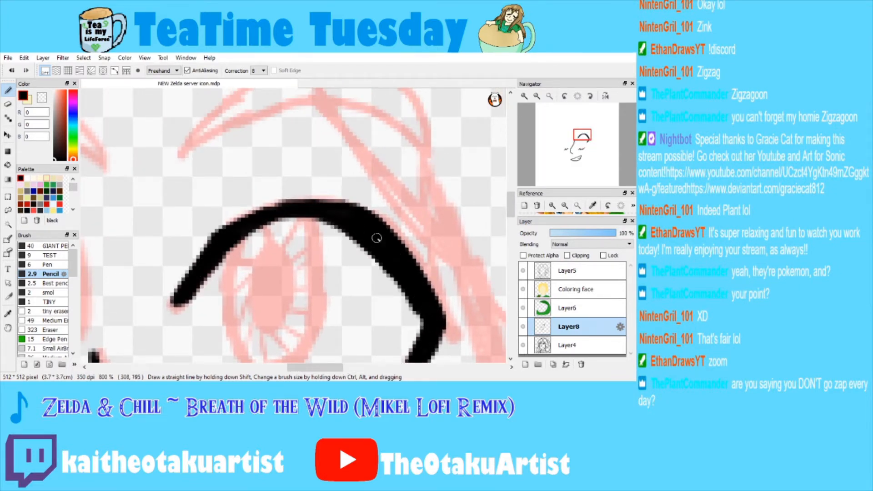
left_click(7, 104)
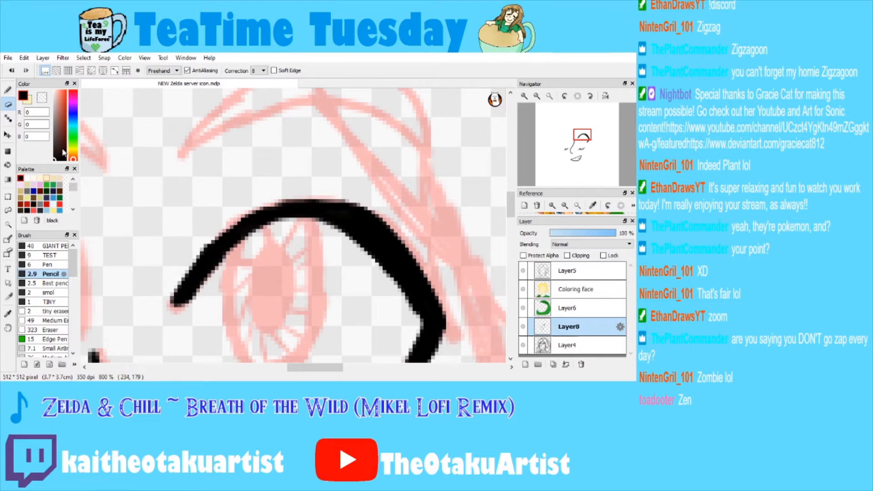
key("b")
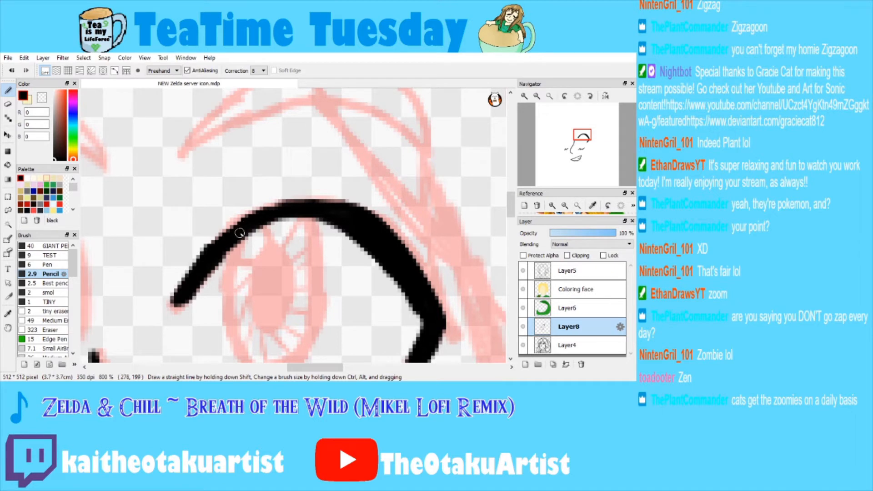
mouse_move(216, 246)
left_mouse_down()
mouse_move(234, 225)
mouse_move(282, 199)
left_mouse_up()
left_click(8, 104)
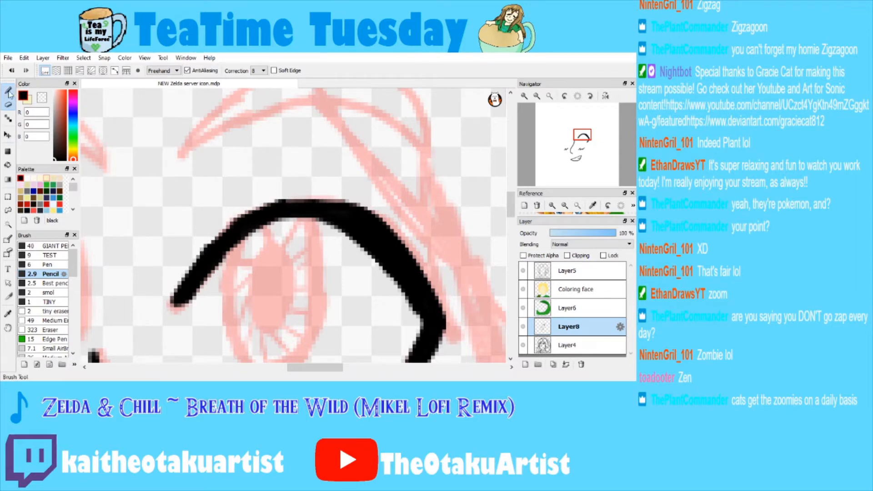
Trace the upper lash line of the face's left-hand eye in thick black, curving from the inner corner over the iris to the outer corner.
left_click(538, 96)
left_click(538, 97)
left_click_drag(568, 132, 566, 141)
double_click(524, 96)
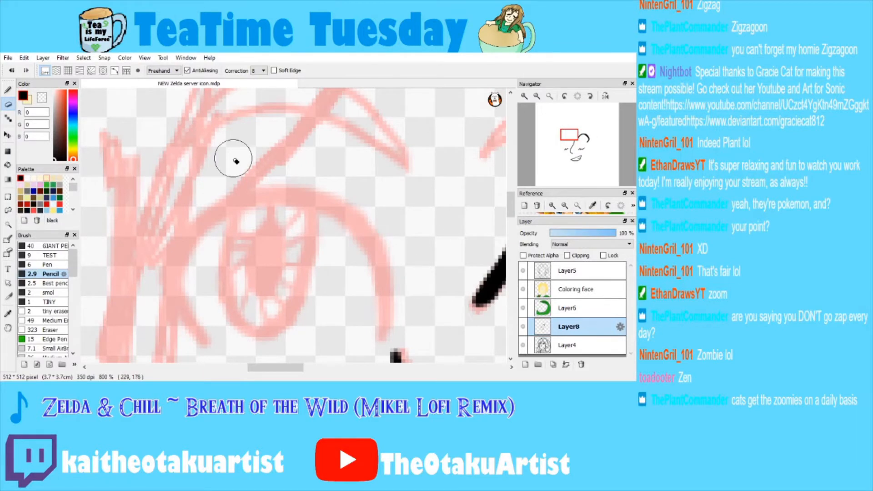
left_click(9, 91)
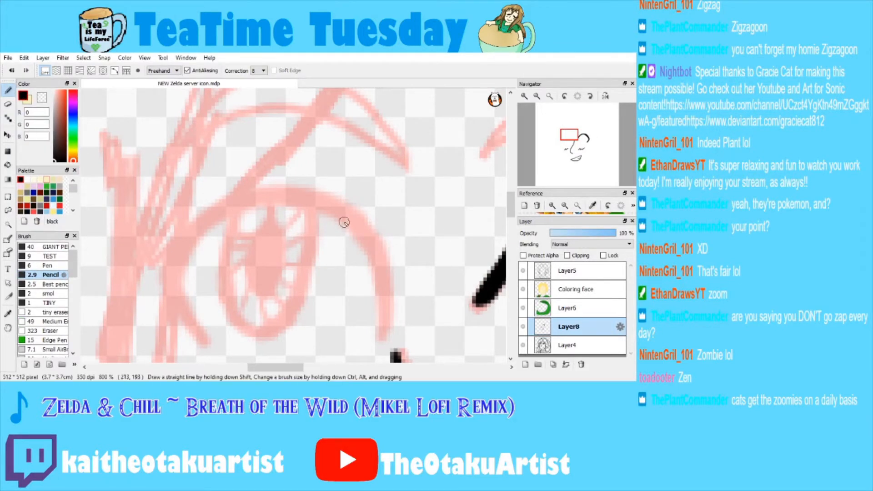
mouse_move(360, 227)
left_mouse_down()
mouse_move(388, 291)
mouse_move(383, 273)
left_mouse_up()
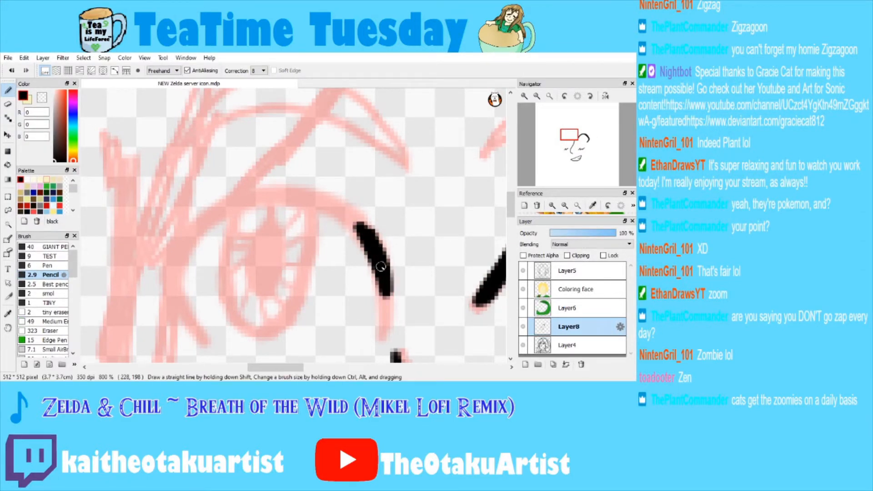
mouse_move(345, 212)
left_mouse_down()
mouse_move(365, 227)
mouse_move(273, 187)
mouse_move(245, 196)
mouse_move(181, 259)
mouse_move(172, 286)
mouse_move(182, 311)
mouse_move(195, 249)
mouse_move(212, 235)
left_mouse_up()
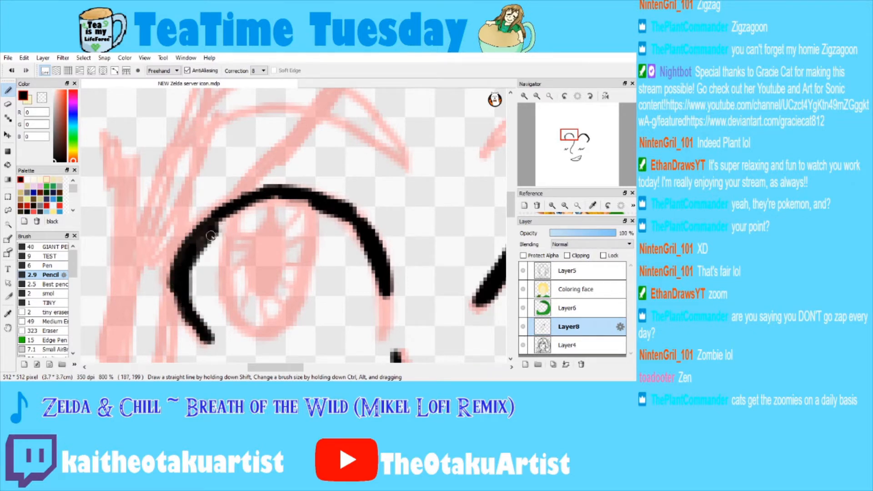
Thicken and smooth the underside of the left-hand eye's lash line over the iris, replacing the uneven strokes.
left_click(12, 71)
mouse_move(188, 261)
left_mouse_down()
mouse_move(216, 227)
mouse_move(209, 233)
mouse_move(202, 210)
mouse_move(204, 263)
mouse_move(191, 257)
mouse_move(223, 212)
left_mouse_up()
left_click(12, 71)
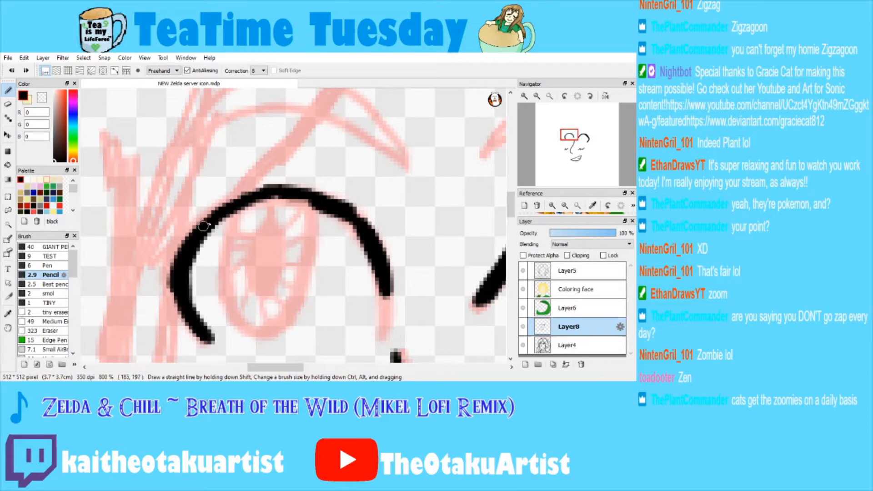
left_click_drag(204, 226, 311, 203)
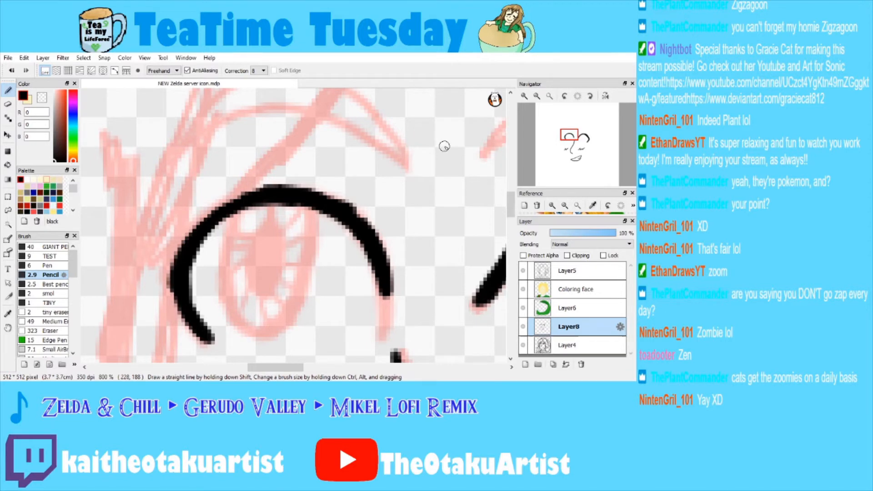
scroll(537, 115, "down", 5)
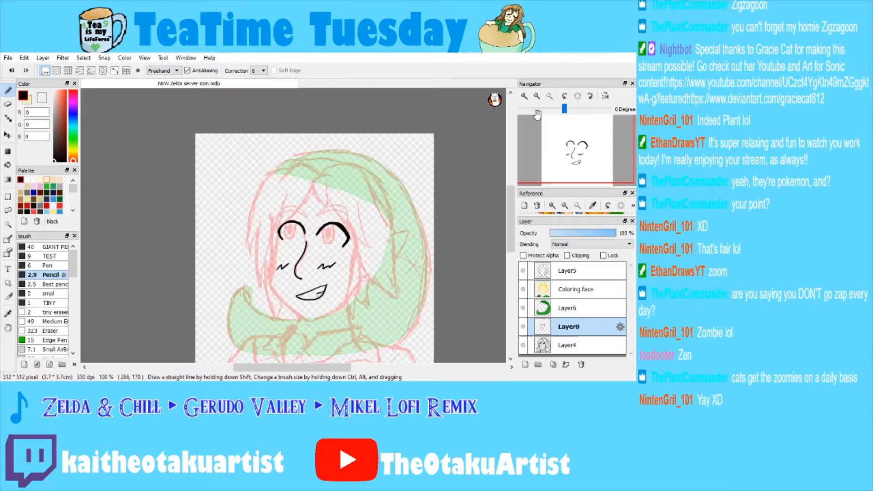
Try an extra short stroke at the outer corner of the right-hand eye's lash line.
left_click(526, 97)
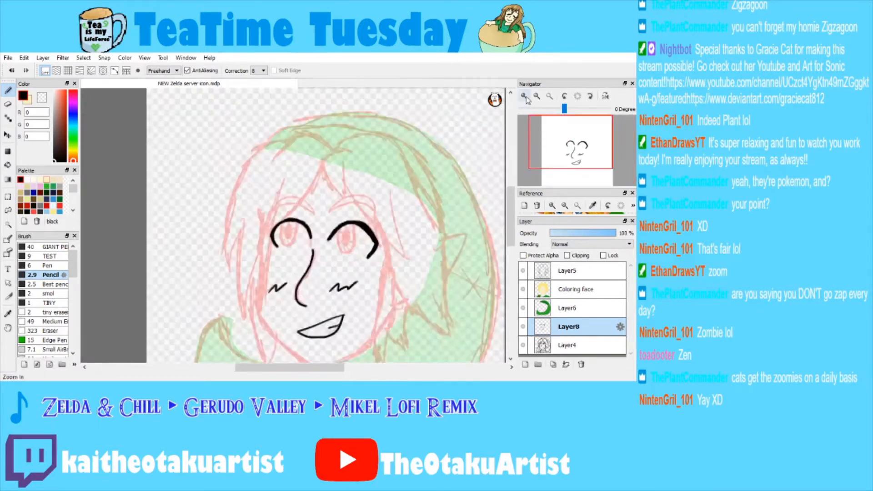
left_click(526, 96)
mouse_move(402, 250)
left_mouse_down()
mouse_move(382, 266)
mouse_move(406, 252)
left_mouse_up()
left_click(8, 105)
left_click(550, 97)
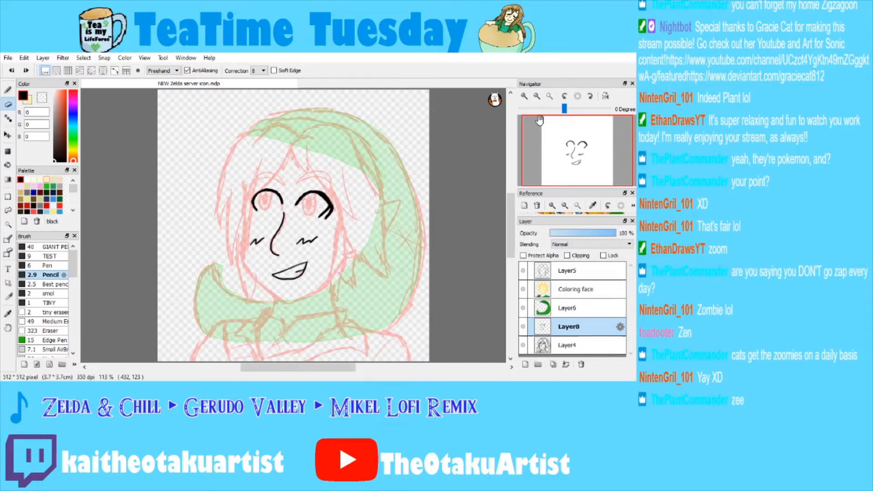
left_click(524, 96)
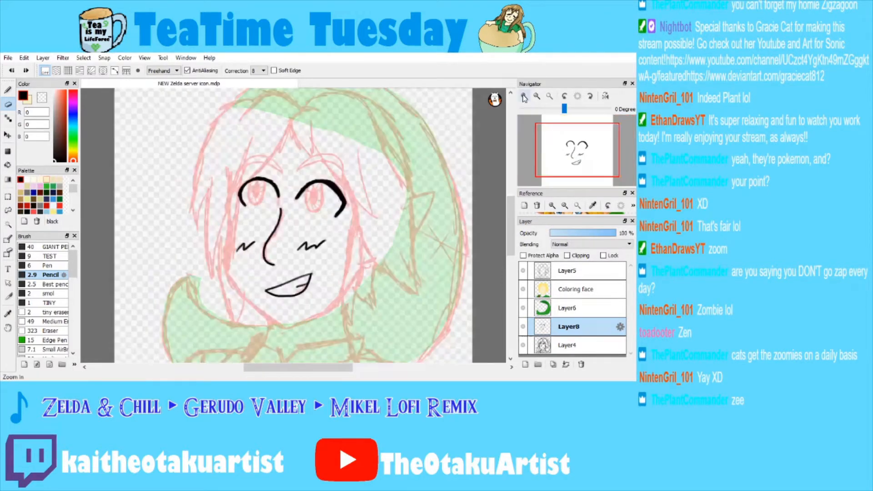
left_click(524, 97)
key("l")
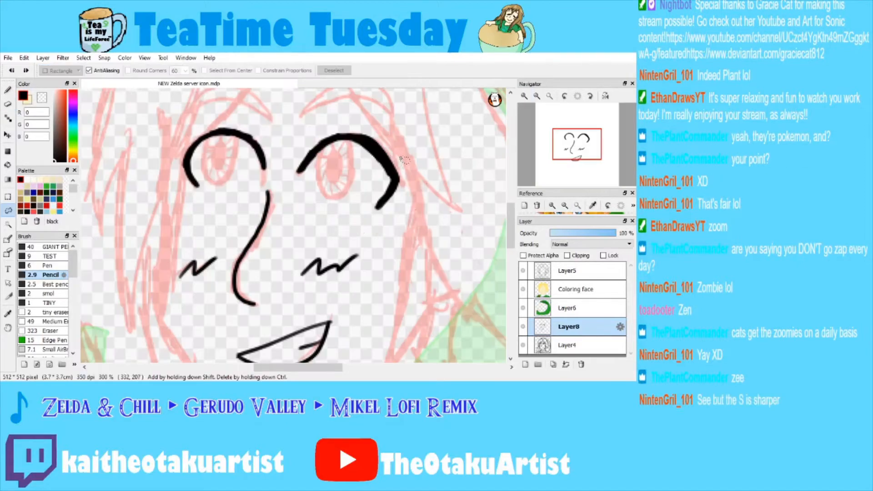
key("ctrl+t")
left_click(501, 364)
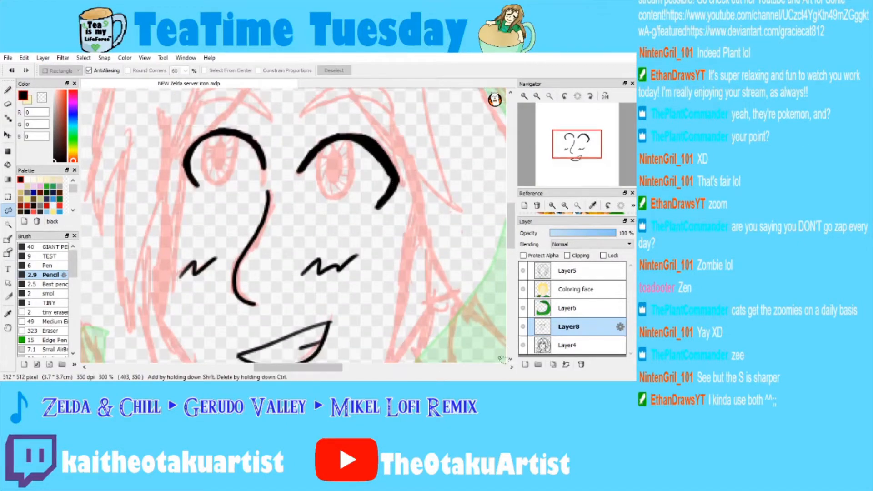
key("ctrl+t")
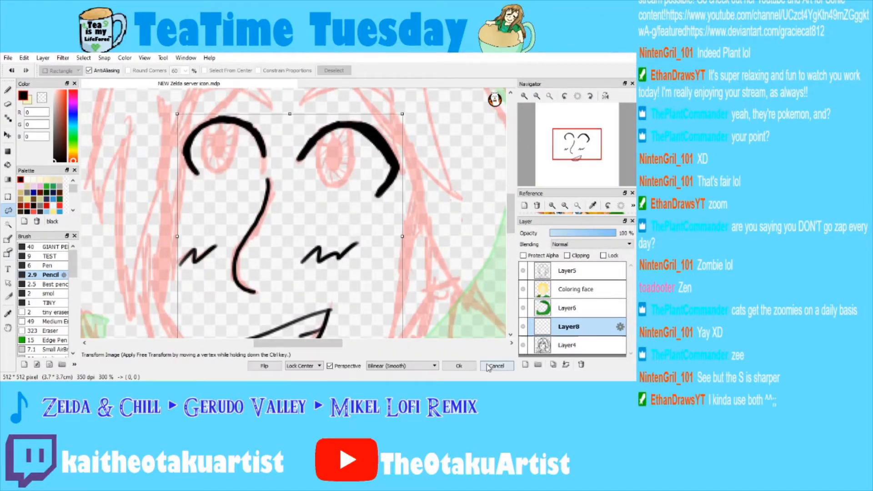
left_click(489, 368)
key("ctrl+z")
Transform the lassoed outer corner of the right-hand eye's lash line, shifting it slightly up and inward.
key("ctrl+t")
left_click_drag(403, 185, 399, 179)
key("Up")
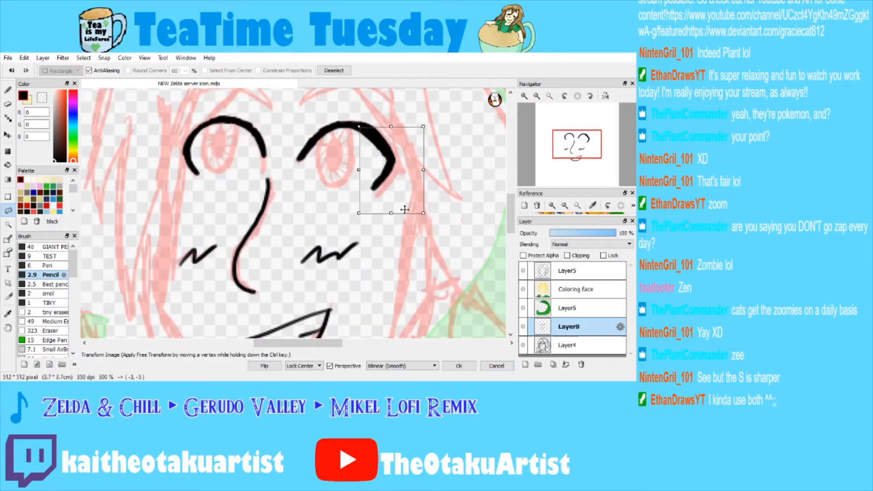
key("Return")
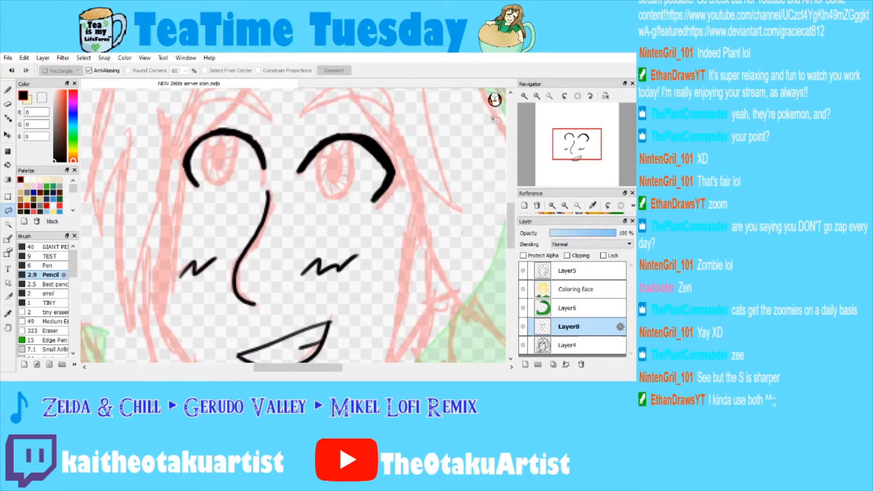
Thicken the outer upper curve of the left-hand eye's lash line with the 2.9 px Pencil.
key("b")
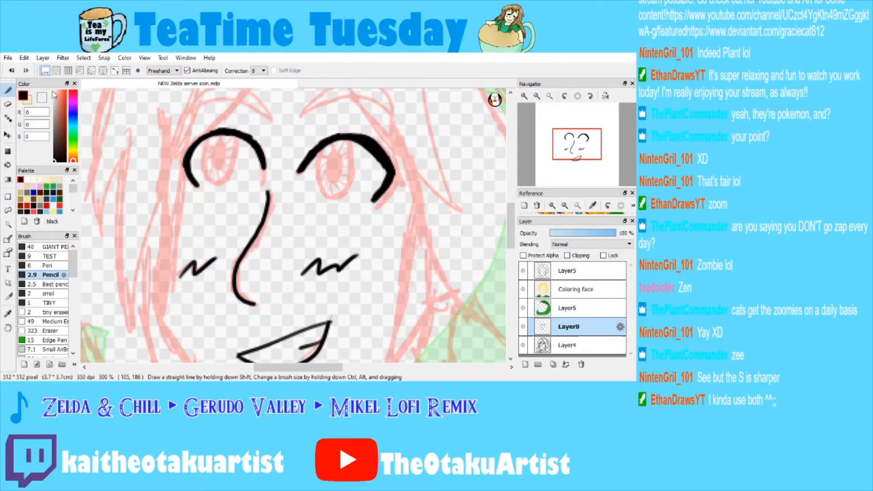
left_click_drag(190, 163, 211, 138)
left_click(537, 96)
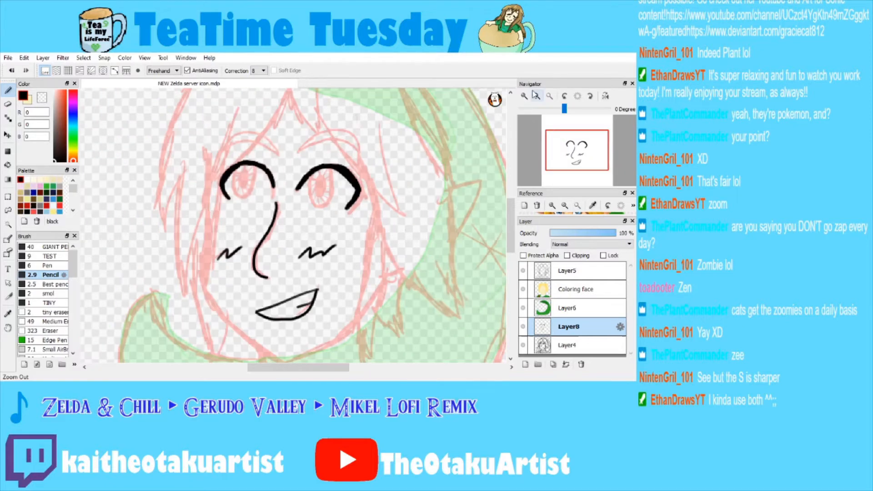
Outline the right-hand eyebrow as a closed tapered arch in black with the 2.5 px Best pencil brush.
scroll(292, 117, "up", 4)
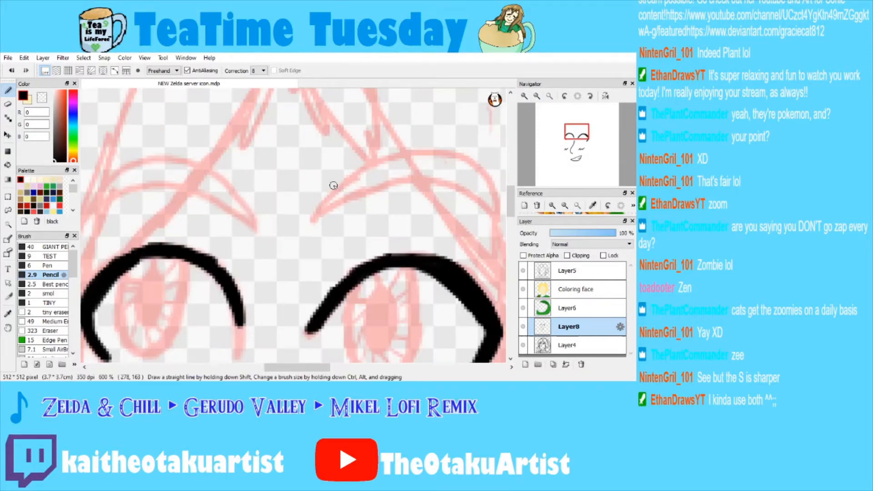
left_click_drag(333, 186, 258, 174)
left_click_drag(237, 208, 298, 157)
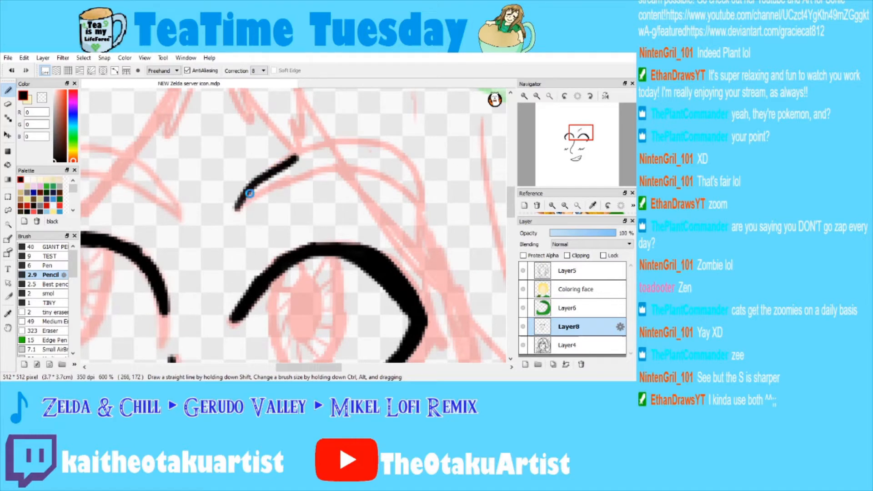
key("ctrl+z")
left_click(50, 284)
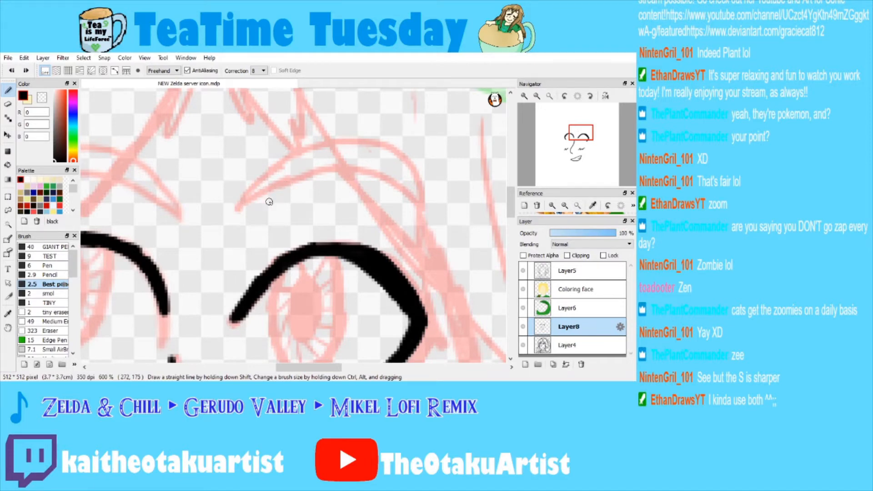
mouse_move(238, 208)
left_mouse_down()
mouse_move(252, 184)
mouse_move(409, 151)
mouse_move(440, 206)
mouse_move(242, 205)
left_mouse_up()
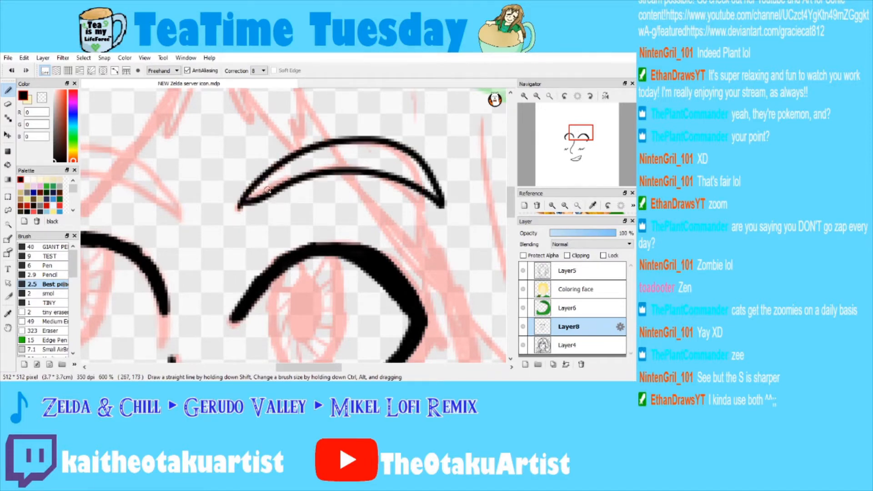
Lasso the right-hand eyebrow and move it slightly higher above the eye.
left_click(550, 96)
left_click(8, 210)
mouse_move(291, 181)
left_mouse_down()
mouse_move(334, 154)
mouse_move(292, 184)
left_mouse_up()
key("ctrl+t")
left_click_drag(313, 179, 316, 161)
left_click(468, 366)
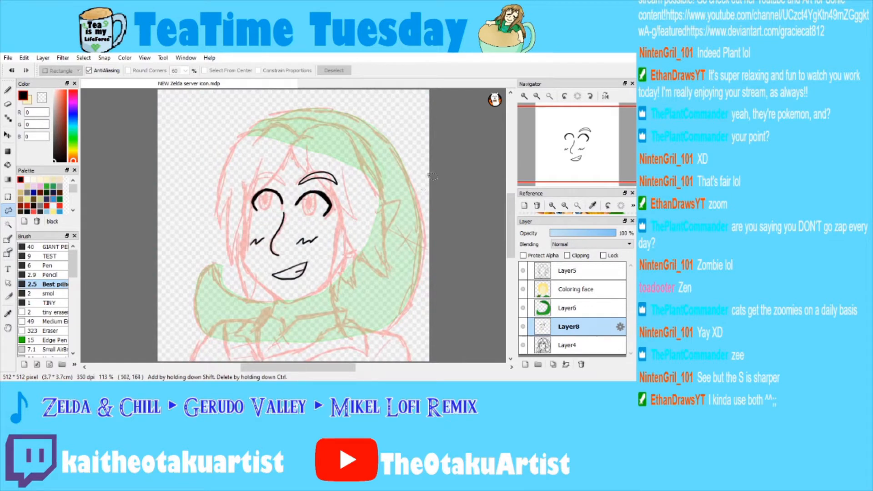
Select the right-hand eyebrow again, shift it slightly toward the nose and adjust its tilt with a transform.
scroll(299, 195, "up", 3)
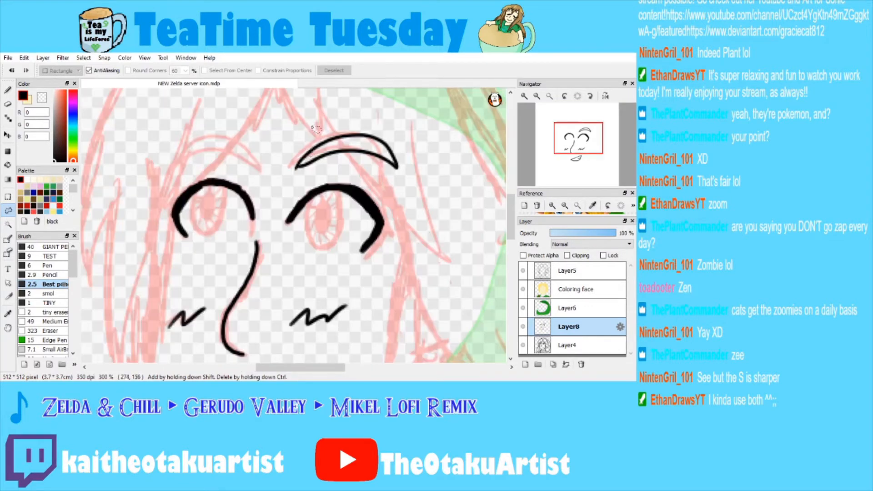
left_click_drag(318, 127, 320, 127)
key("ctrl+t")
left_click_drag(351, 155, 344, 152)
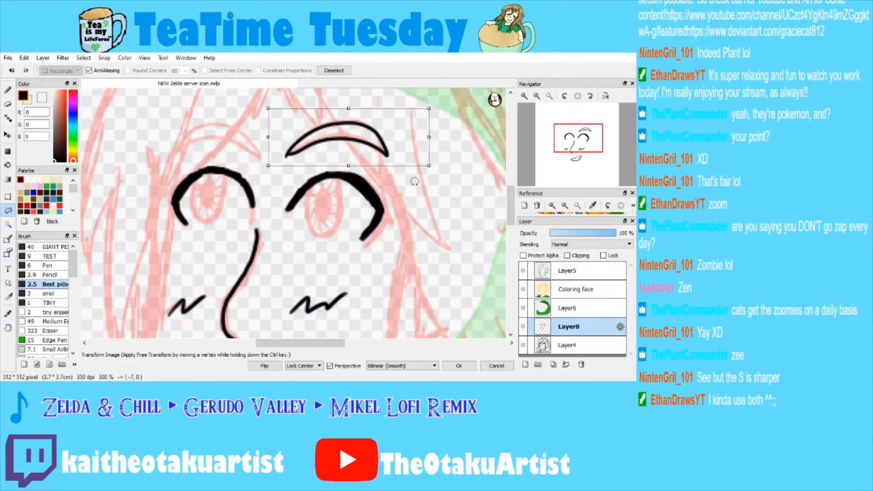
left_click_drag(426, 190, 427, 208)
key("Return")
Outline the left-hand eyebrow as a closed tapered arch in black with the 2.5 px brush, redrawing it until it matches the other.
mouse_move(578, 138)
left_mouse_down()
mouse_move(530, 136)
mouse_move(575, 144)
mouse_move(571, 139)
left_mouse_up()
scroll(574, 142, "up", 2)
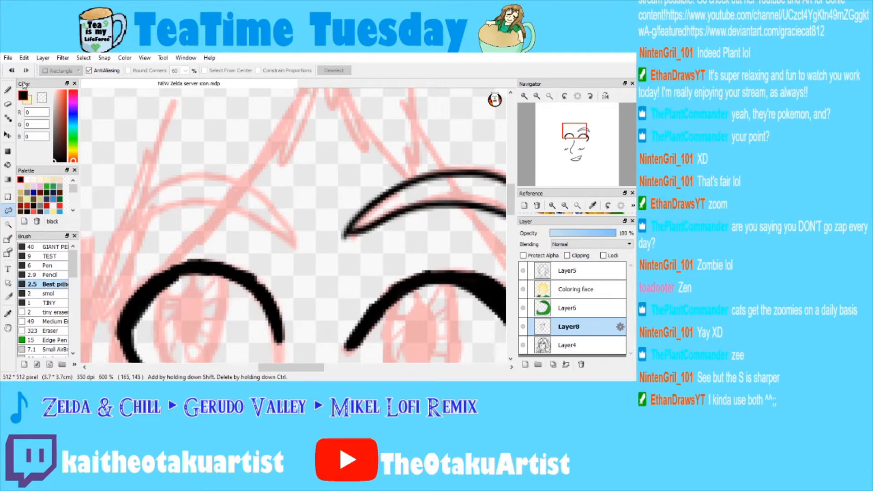
key("b")
mouse_move(268, 204)
left_mouse_down()
mouse_move(236, 182)
mouse_move(152, 190)
mouse_move(122, 226)
mouse_move(188, 204)
mouse_move(242, 220)
mouse_move(275, 243)
left_mouse_up()
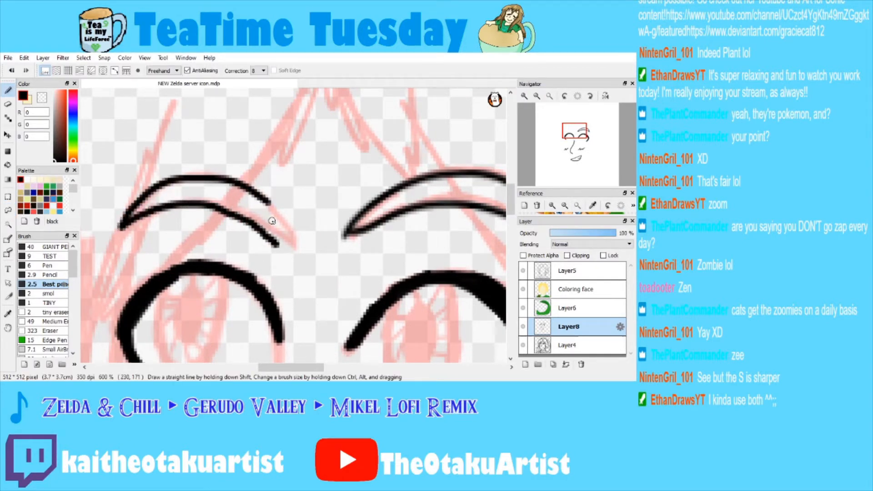
key("ctrl+z")
mouse_move(177, 179)
left_mouse_down()
mouse_move(155, 214)
mouse_move(275, 234)
mouse_move(250, 187)
mouse_move(195, 183)
left_mouse_up()
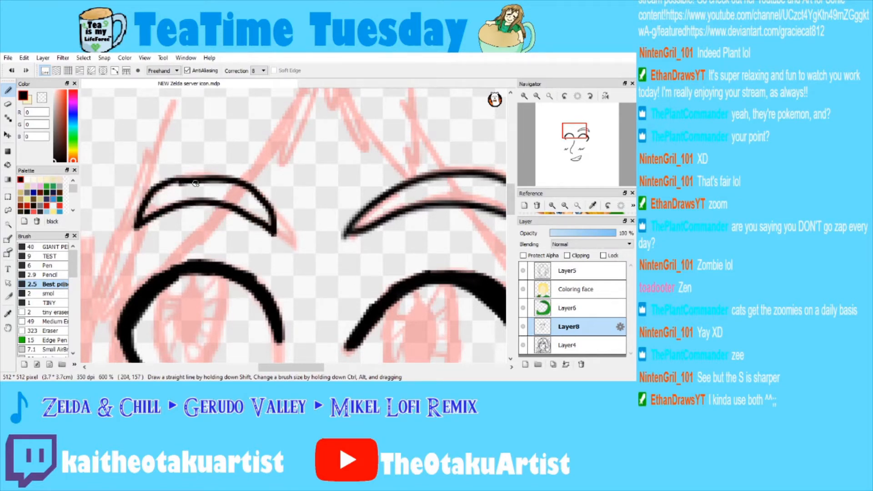
key("ctrl+z")
mouse_move(252, 186)
left_mouse_down()
mouse_move(295, 242)
mouse_move(248, 214)
mouse_move(189, 202)
mouse_move(127, 223)
mouse_move(175, 177)
mouse_move(272, 194)
left_mouse_up()
left_click(537, 96)
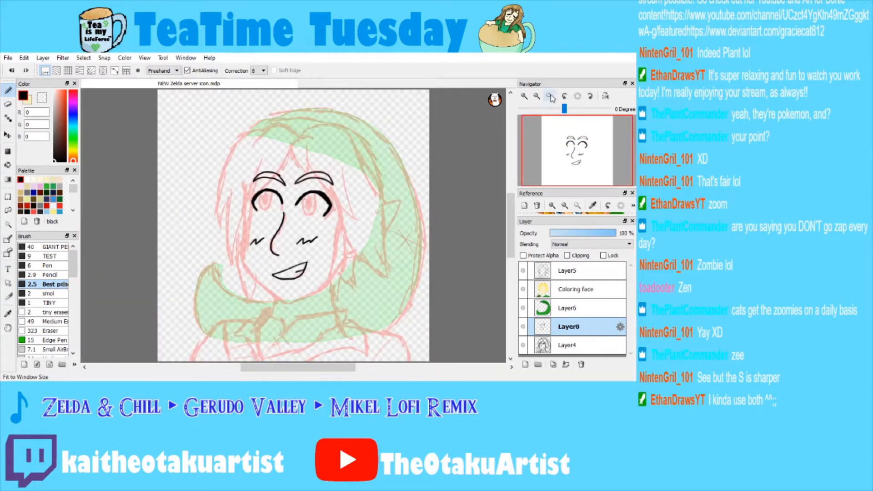
Erase the bump on the upper edge of the left-hand eyebrow near its inner end.
left_click(525, 95)
left_click(524, 96)
left_click_drag(574, 138, 573, 126)
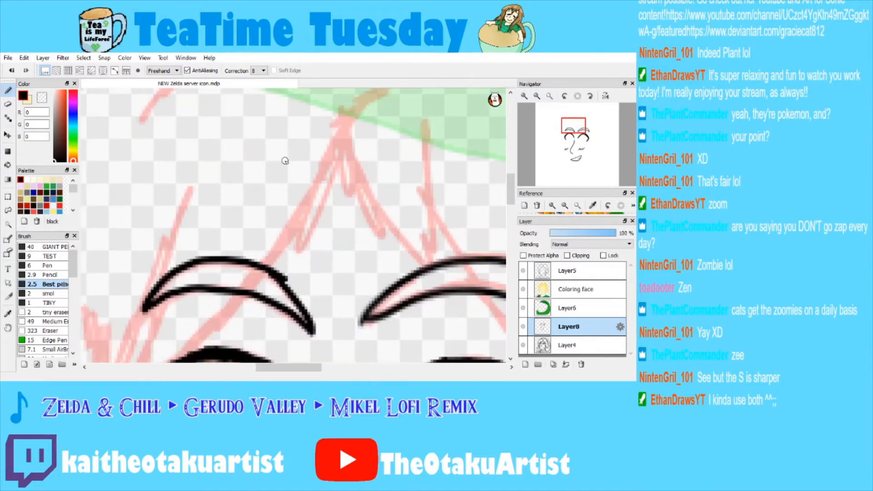
key("e")
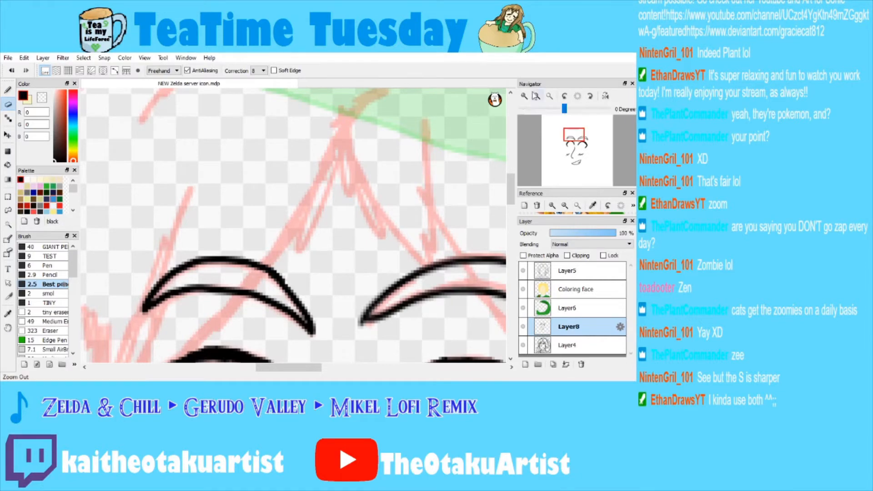
key("ctrl+0")
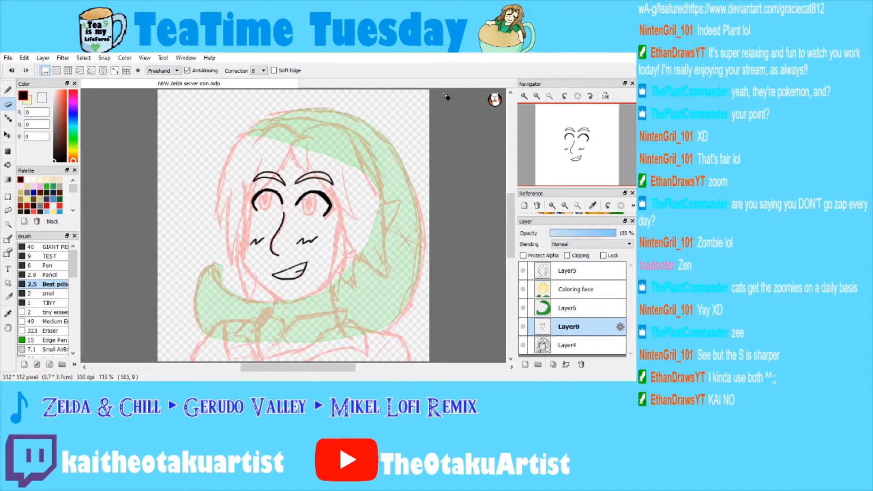
Examine the eyebrows and lash lines up close and against the whole face.
left_click(524, 96)
left_click(524, 96)
left_click(524, 96)
left_click(524, 96)
left_click_drag(573, 132, 575, 128)
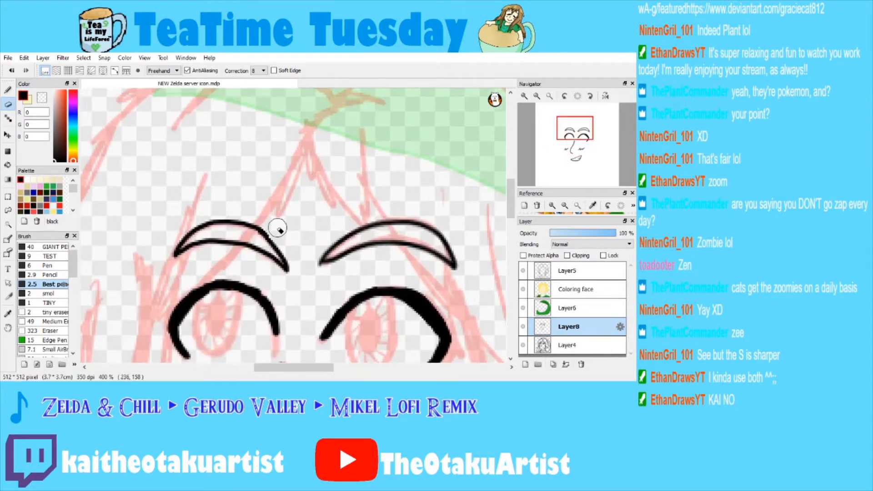
left_click(549, 96)
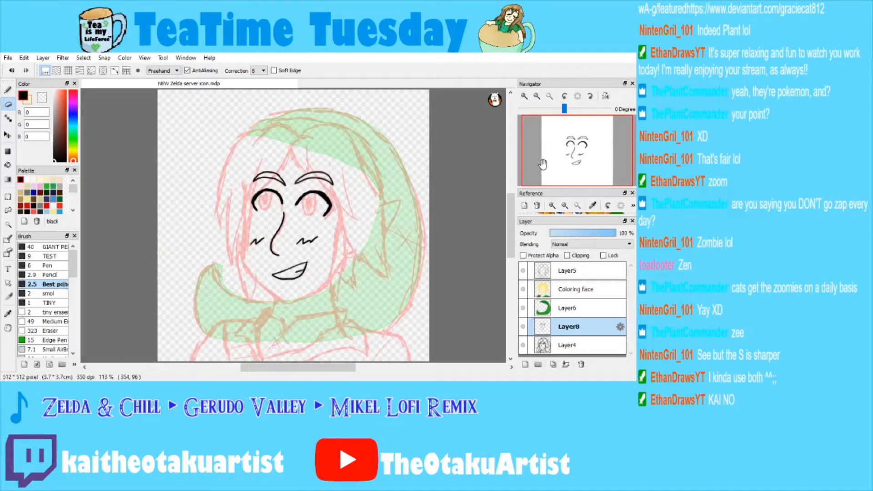
left_click(524, 96)
left_click(524, 96)
left_click(524, 96)
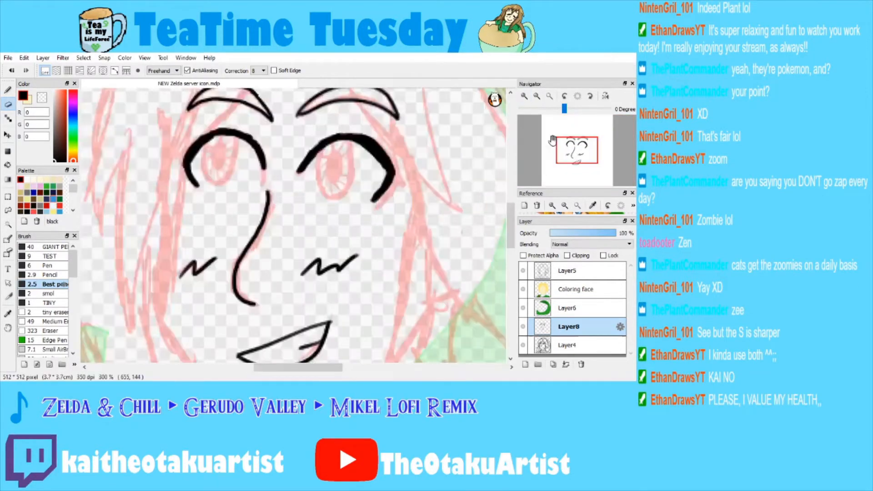
left_click_drag(553, 139, 560, 133)
left_click(525, 97)
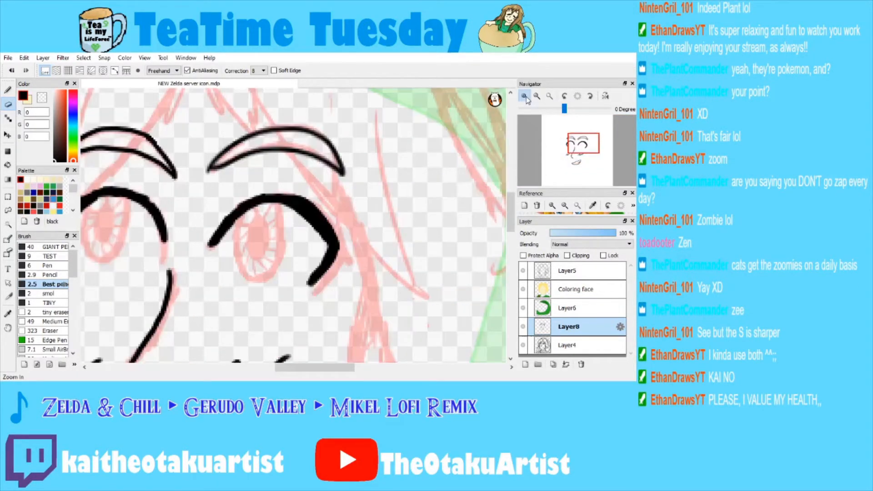
left_click(525, 97)
key("b")
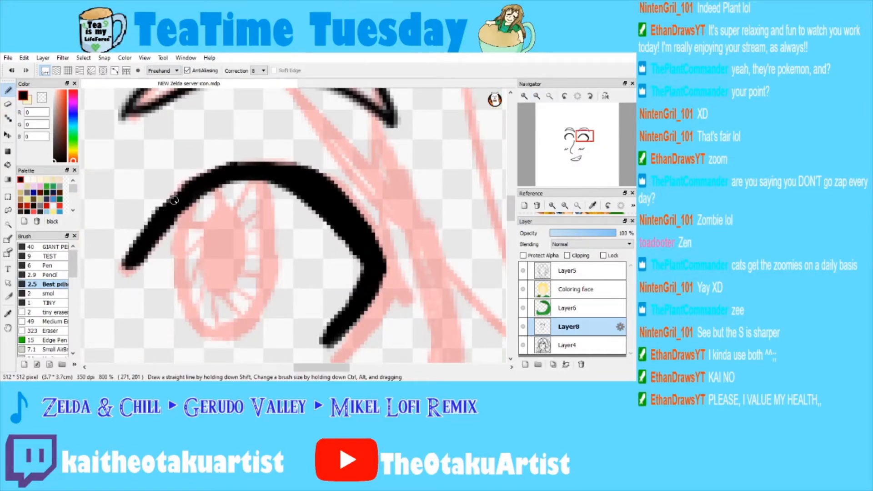
left_click(536, 96)
left_click(537, 96)
left_click_drag(579, 146, 575, 157)
left_click(549, 96)
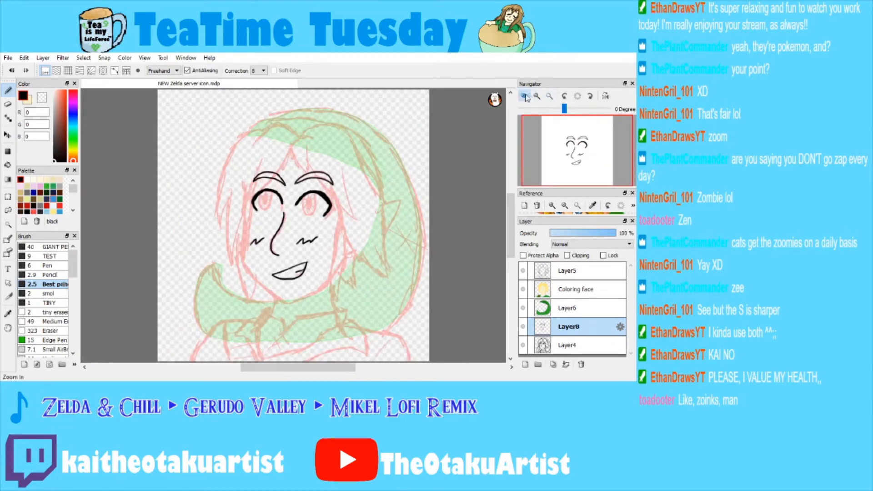
Fill the inside of the open smiling mouth with white.
left_click(524, 96)
left_click(525, 96)
left_click(524, 96)
left_click(580, 157)
left_click(27, 179)
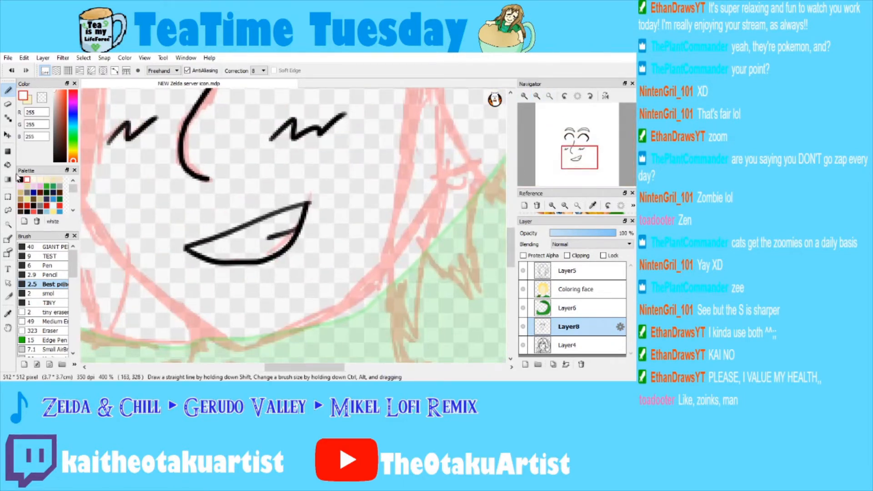
left_click(8, 165)
left_click(251, 240)
key("b")
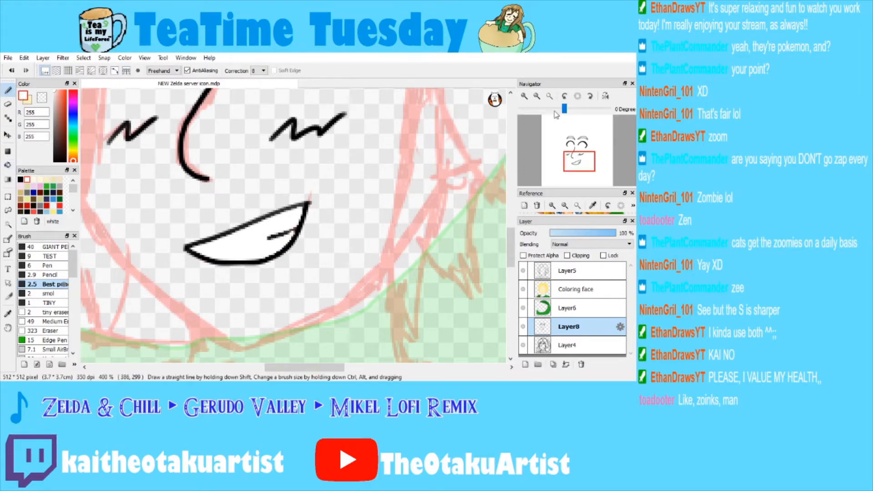
Sample the hair yellow from the Coloring face layer and darken it to RGB 231, 197, 64.
left_click(537, 96)
left_click(537, 96)
left_click(524, 96)
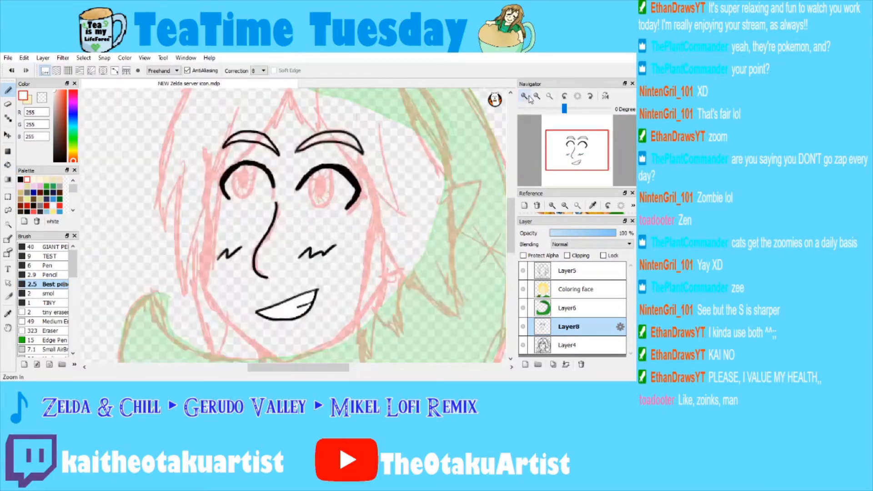
left_click_drag(563, 149, 572, 145)
left_click(537, 96)
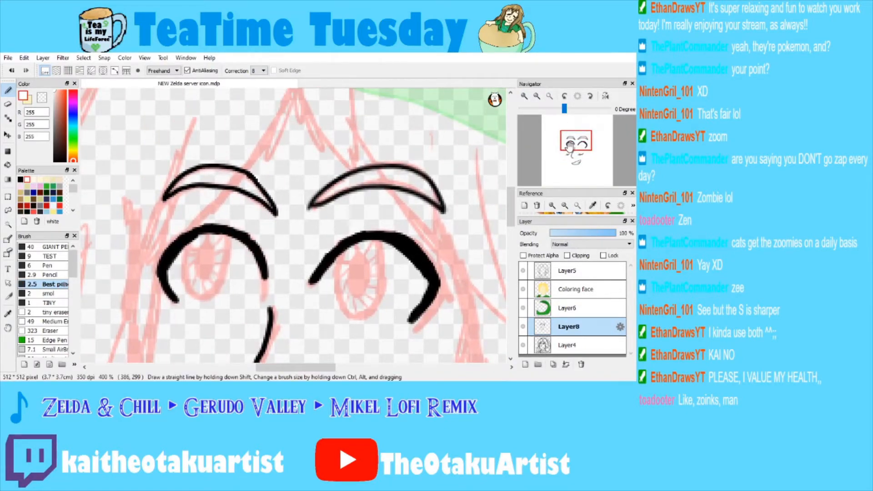
left_click(552, 293)
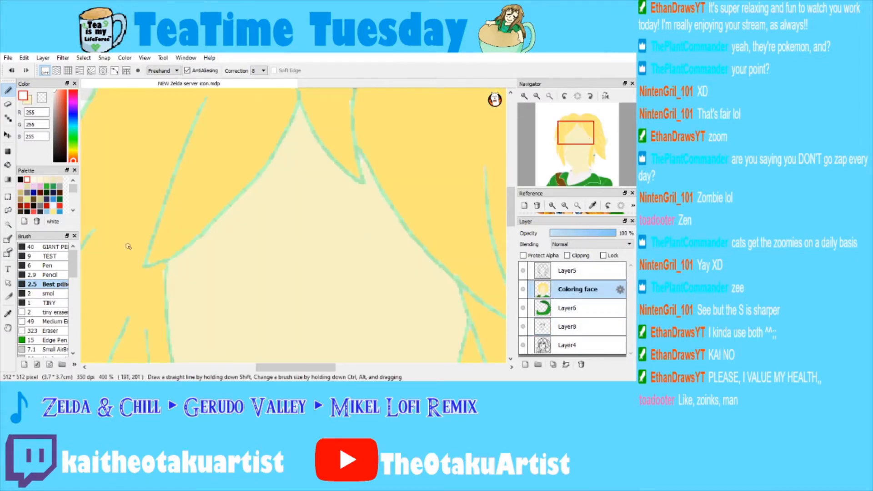
left_click(8, 313)
left_click(208, 149)
left_click(63, 97)
Test the darker yellow with a curved stroke of the 9 px TEST brush over the fringe, and undo it.
left_click(7, 90)
left_click(49, 256)
left_click_drag(150, 203, 161, 212)
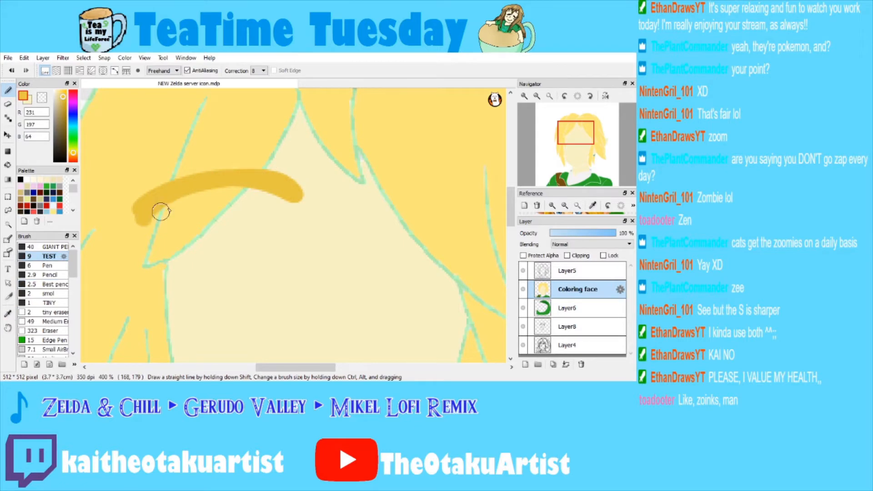
key("ctrl+0")
key("ctrl+z")
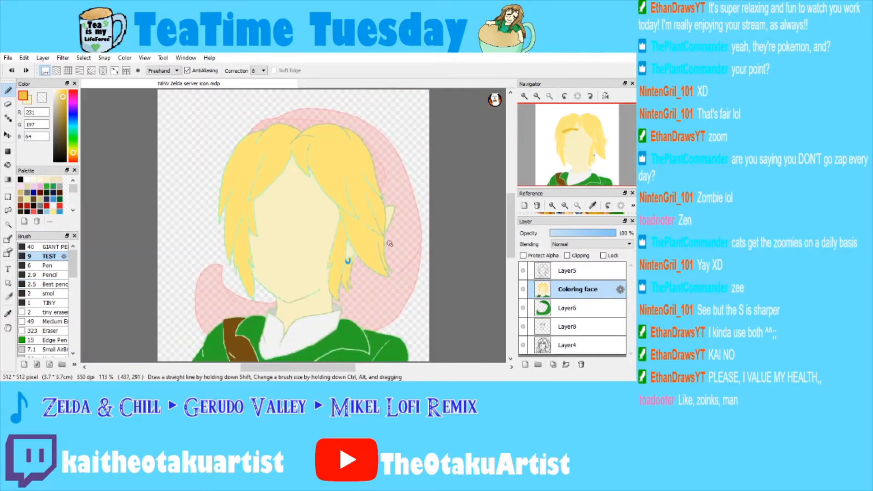
Fill both outlined eyebrows on Layer8 with the darker yellow.
left_click(546, 327)
scroll(165, 175, "up", 6)
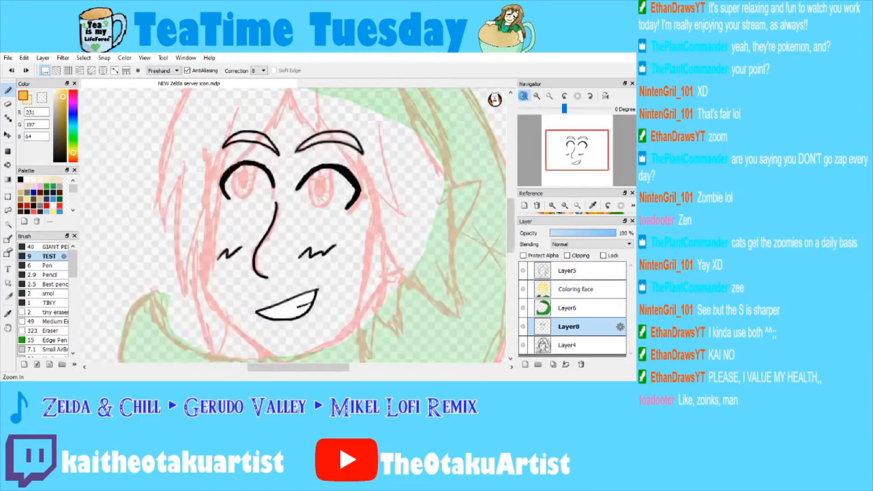
left_click(11, 167)
left_click(141, 214)
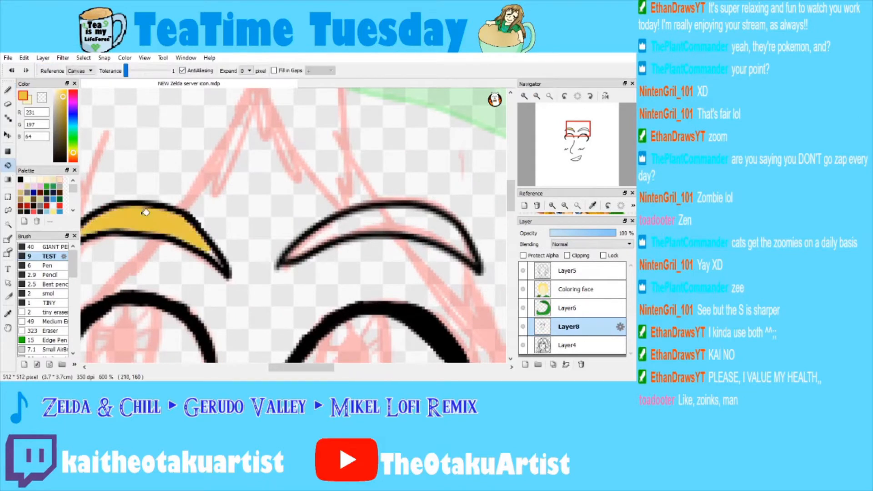
left_click(345, 224)
Paint the unfilled tips inside both eyebrows with the darker yellow, using the 2.5 px brush.
mouse_move(523, 137)
scroll(514, 169, "up", 1)
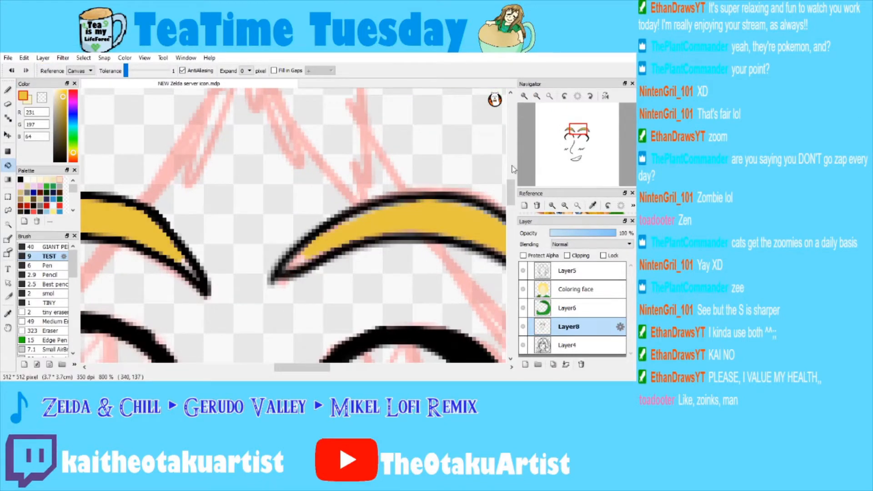
left_click(8, 89)
left_click(50, 284)
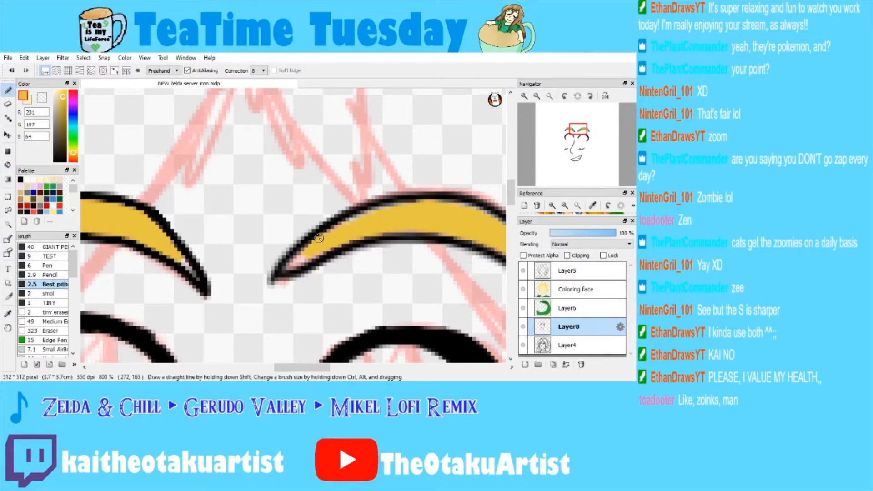
left_click_drag(330, 242, 300, 258)
mouse_move(336, 232)
left_mouse_down()
mouse_move(305, 143)
mouse_move(340, 156)
mouse_move(381, 206)
mouse_move(359, 191)
mouse_move(370, 185)
mouse_move(336, 165)
mouse_move(258, 164)
left_mouse_up()
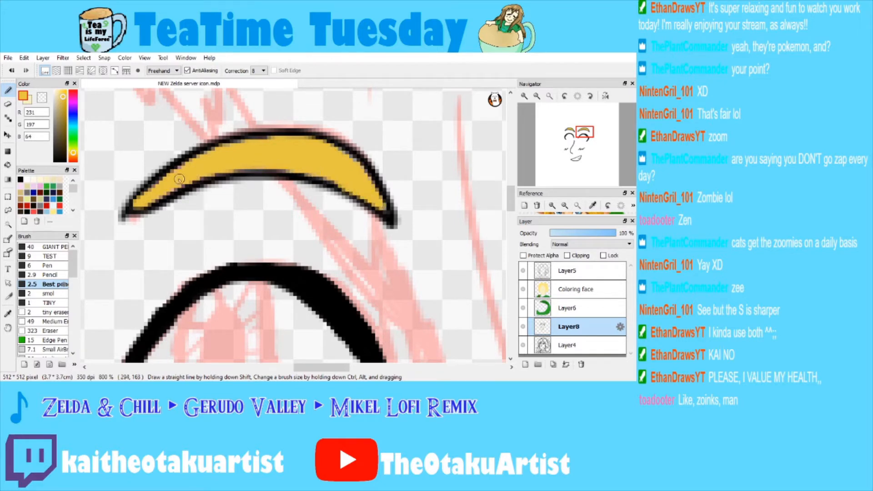
left_click_drag(568, 131, 569, 130)
left_click_drag(214, 213, 205, 223)
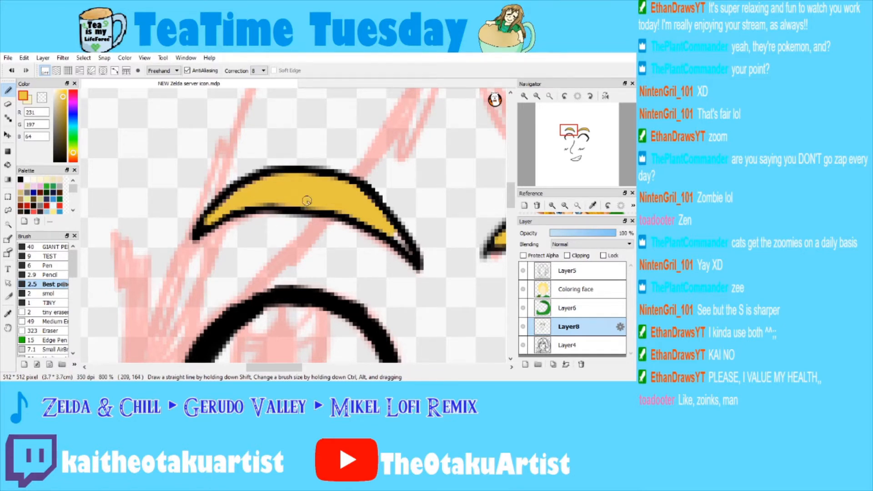
left_click_drag(386, 233, 406, 245)
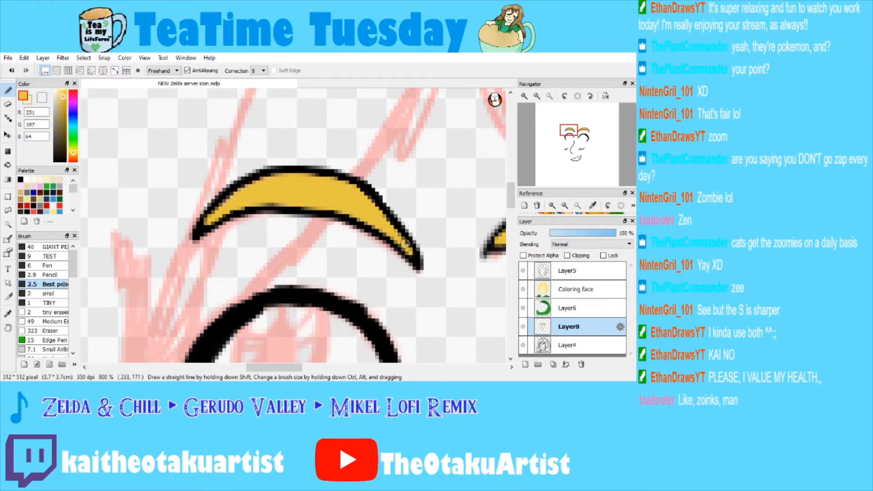
left_click(537, 96)
left_click(537, 96)
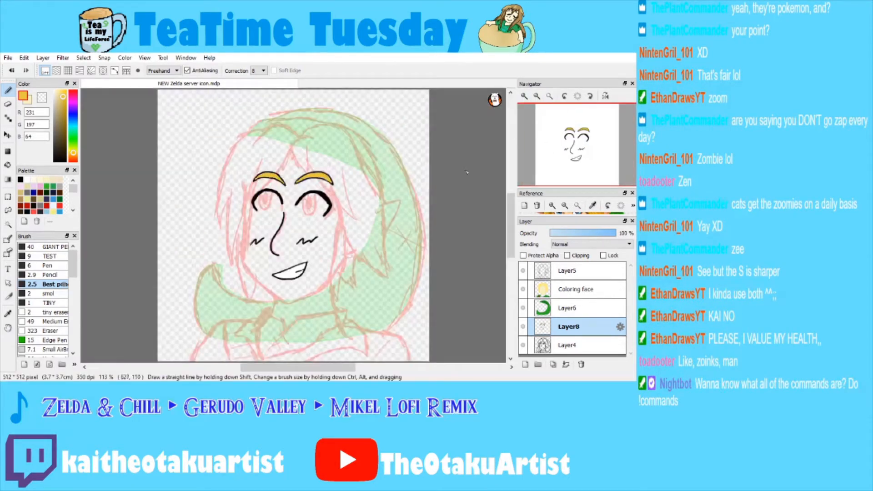
Close the lower edge of the right-hand eye with a white 2.5 px curve and fill the eye with white.
left_click(525, 96)
left_click(525, 96)
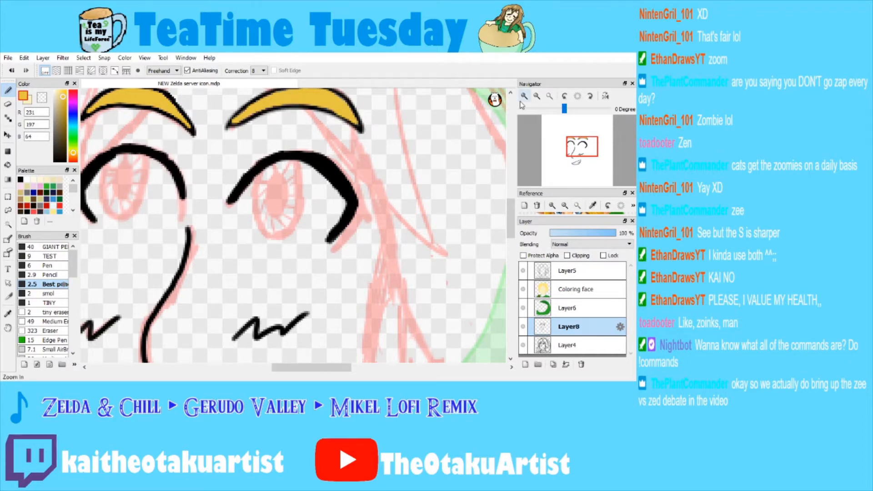
left_click(523, 97)
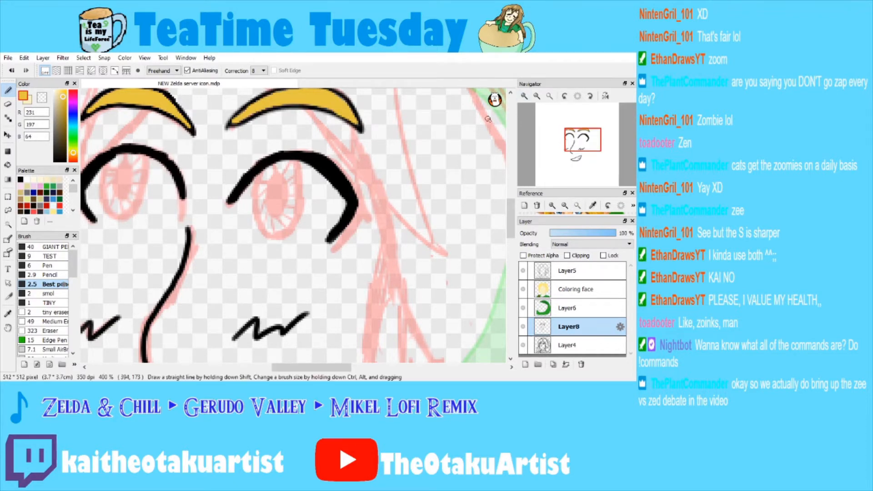
left_click(525, 96)
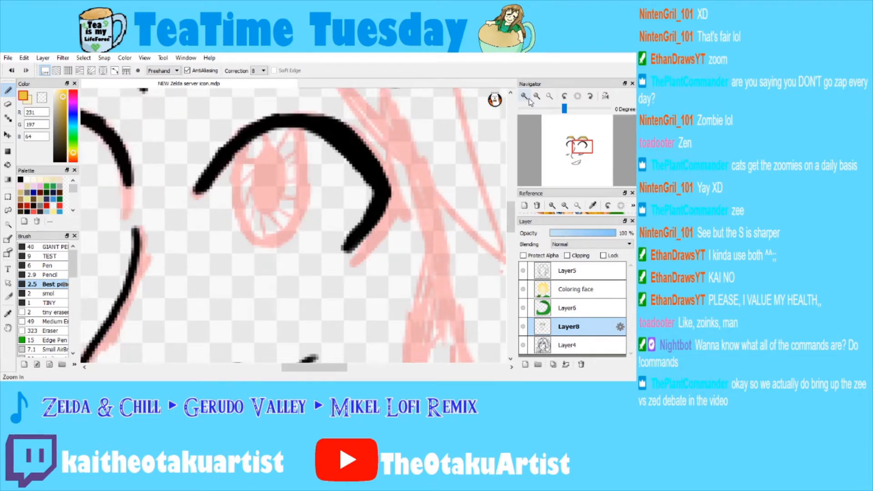
left_click(28, 180)
left_click(48, 293)
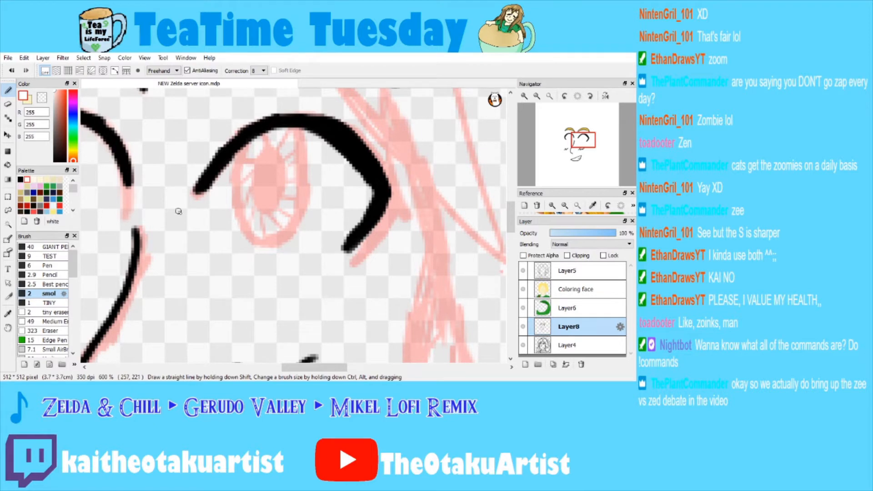
left_click(49, 285)
mouse_move(197, 195)
left_mouse_down()
mouse_move(249, 252)
mouse_move(297, 262)
mouse_move(329, 256)
left_mouse_up()
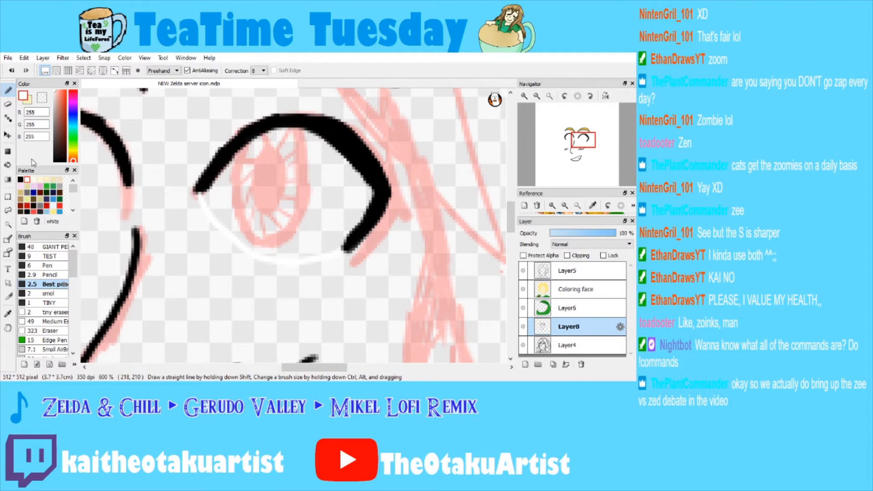
left_click(7, 165)
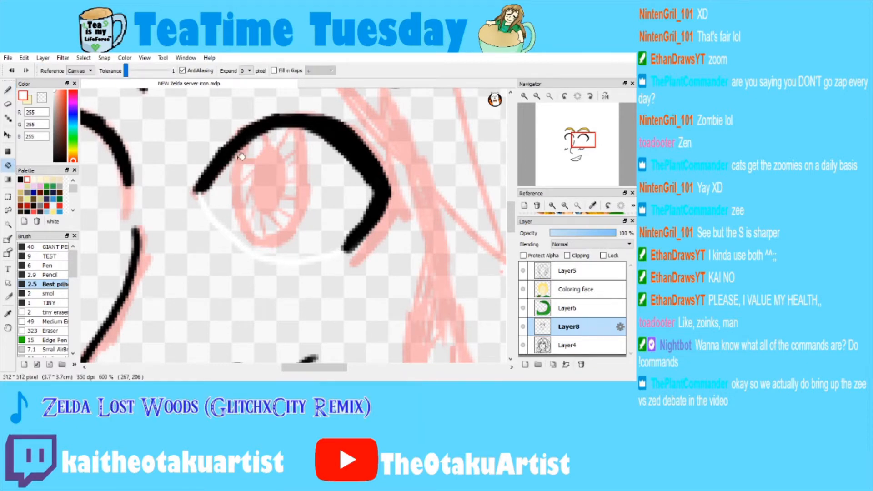
left_click(274, 178)
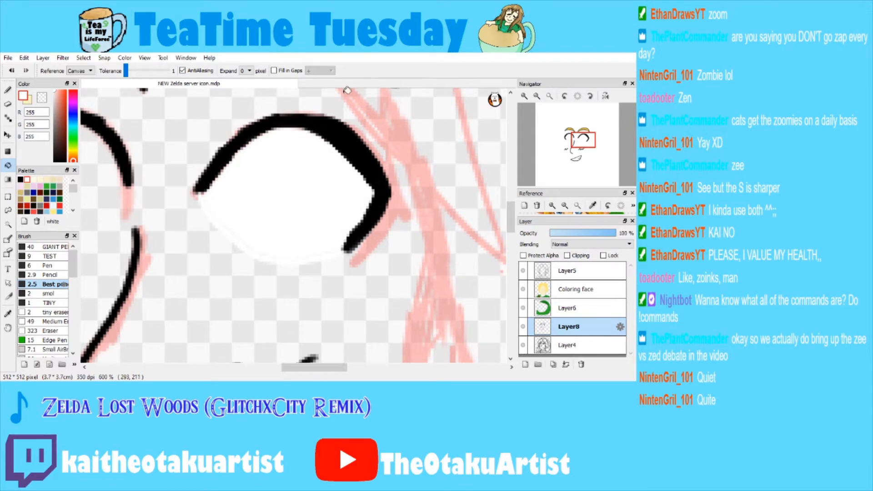
Close the lower edge of the left-hand eye with a white curve and fill the eye with white.
left_click_drag(575, 144, 572, 145)
left_click(525, 96)
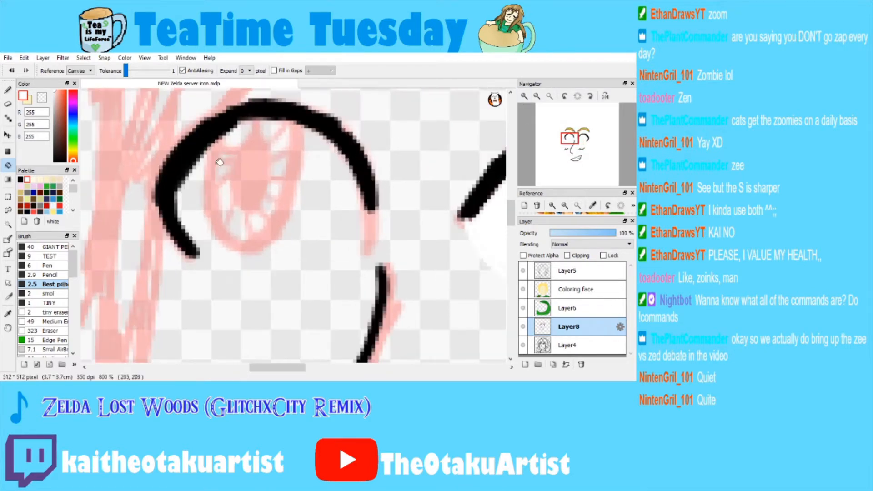
left_click(8, 90)
mouse_move(198, 258)
left_mouse_down()
mouse_move(230, 255)
mouse_move(370, 217)
left_mouse_up()
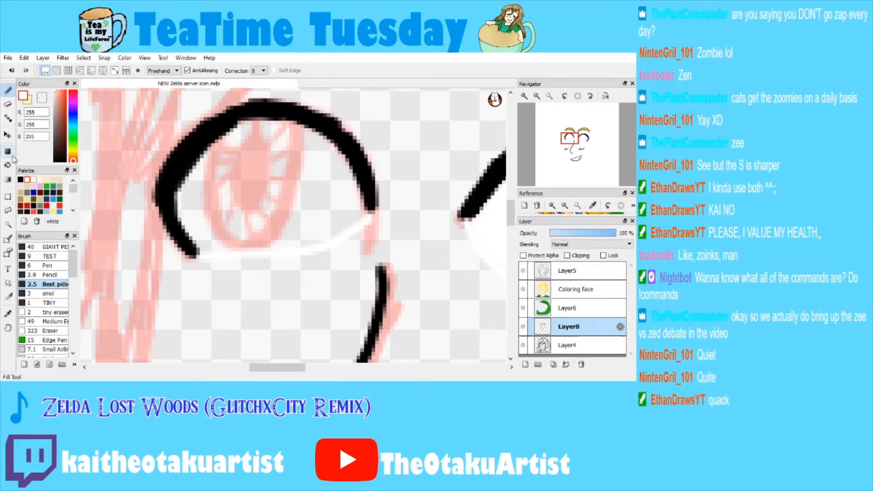
left_click(8, 164)
left_click(273, 150)
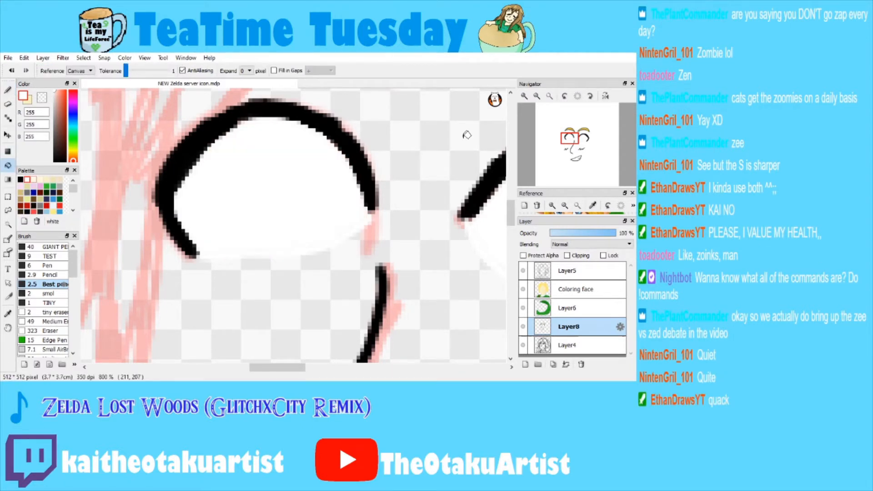
scroll(538, 125, "down", 3)
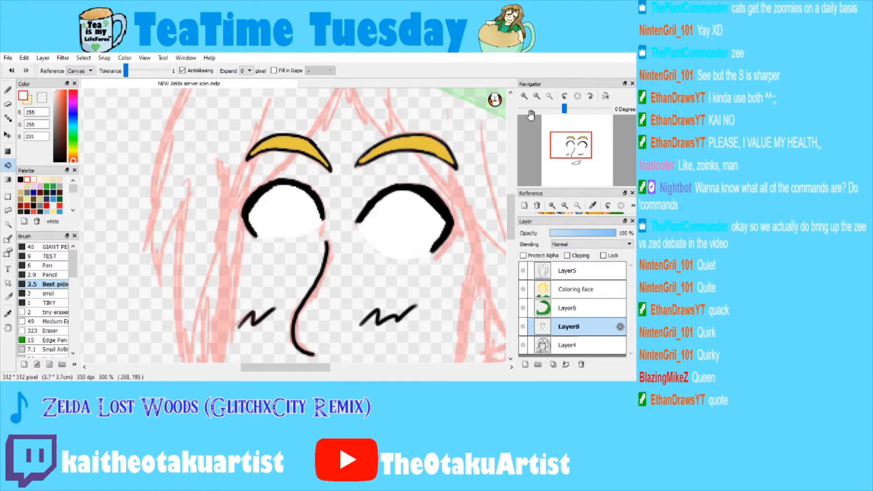
Add a new layer directly above Layer4, beneath the facial features on Layer8.
scroll(572, 143, "up", 4)
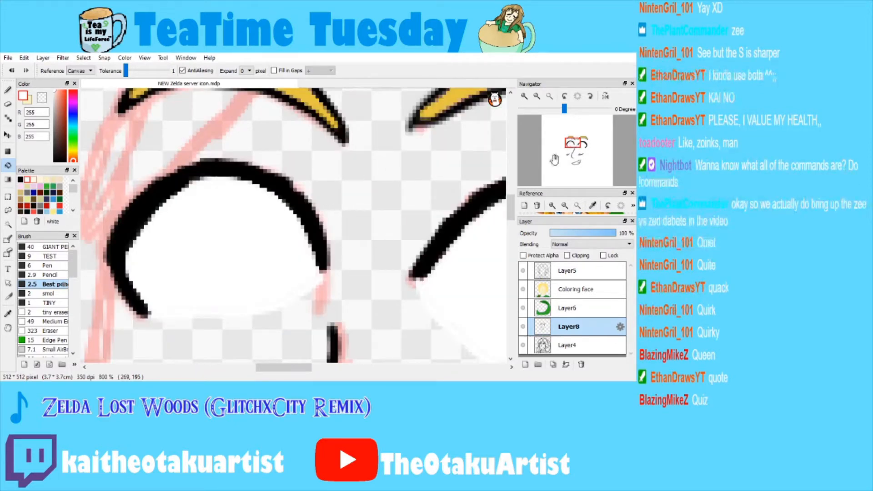
left_click(549, 345)
left_click(526, 365)
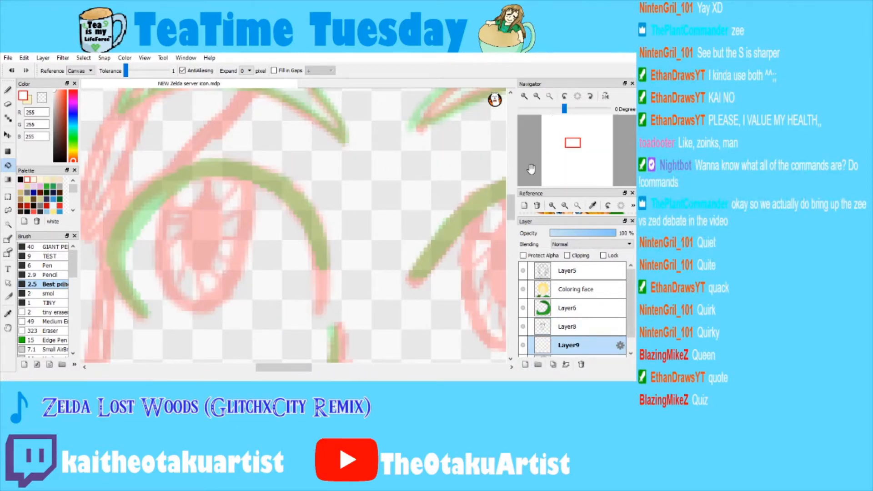
Trace the iris outline of the right-hand eye in black with the 2.5 px brush, making its outer side thicker.
left_click(529, 104)
left_click(529, 104)
left_click(20, 180)
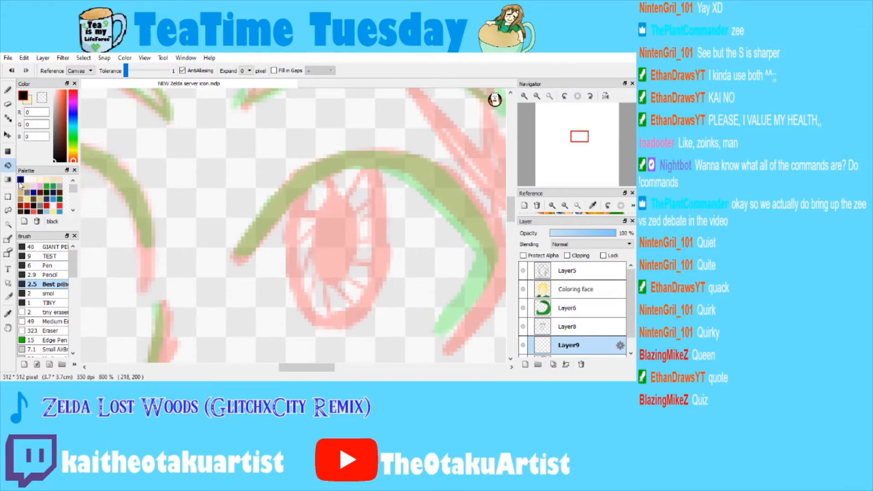
left_click(8, 90)
left_click_drag(578, 143, 581, 147)
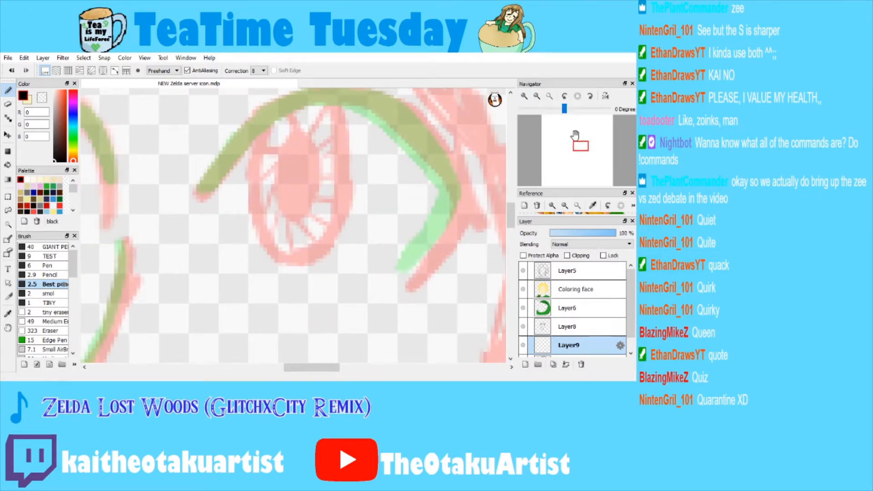
left_click_drag(576, 135, 576, 126)
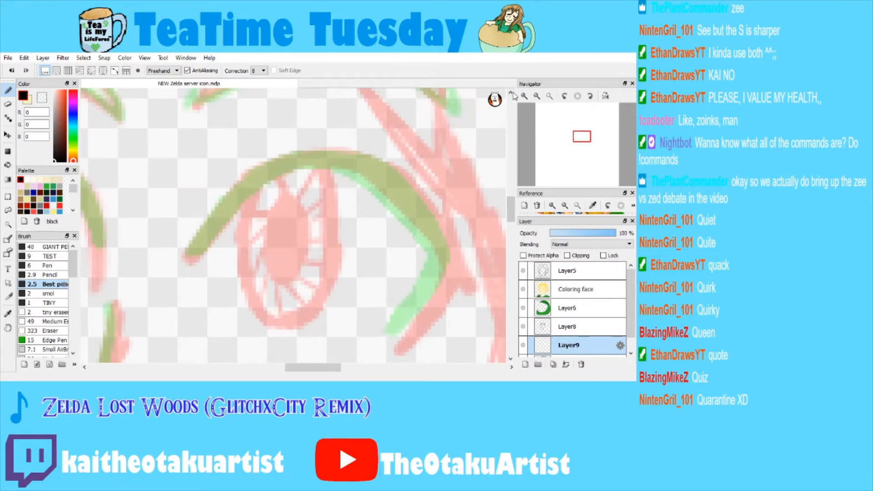
left_click_drag(244, 199, 244, 258)
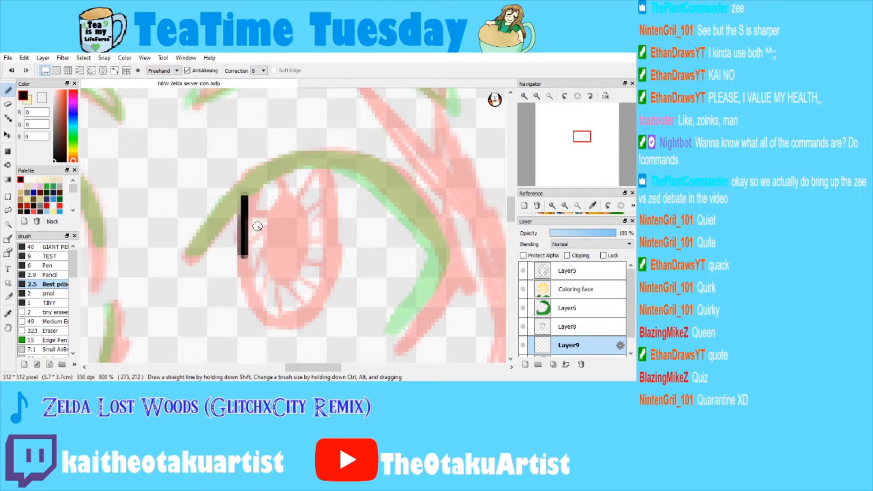
key("ctrl+z")
mouse_move(247, 197)
left_mouse_down()
mouse_move(242, 264)
mouse_move(251, 293)
mouse_move(287, 328)
left_mouse_up()
key("ctrl+z")
mouse_move(248, 191)
left_mouse_down()
mouse_move(237, 270)
mouse_move(277, 324)
mouse_move(312, 309)
left_mouse_up()
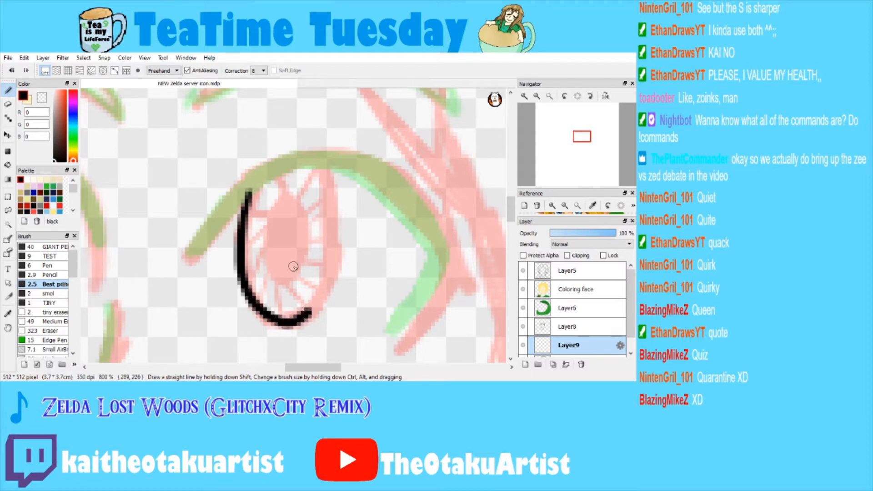
key("ctrl+z")
mouse_move(250, 187)
left_mouse_down()
mouse_move(241, 223)
mouse_move(252, 296)
mouse_move(279, 323)
mouse_move(306, 315)
mouse_move(329, 282)
mouse_move(338, 239)
mouse_move(326, 170)
mouse_move(330, 261)
mouse_move(309, 309)
left_mouse_up()
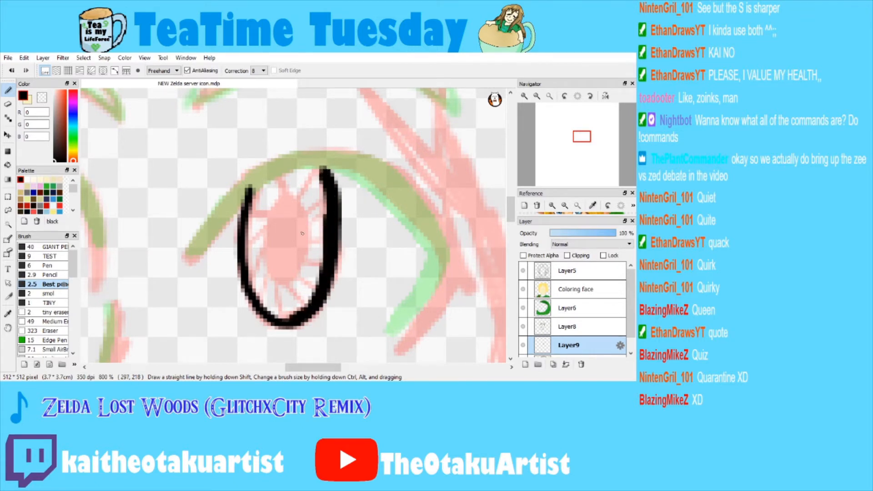
Touch up the inner side of the right-hand iris's thick edge and trim the upper tip of its thin edge.
left_click(9, 104)
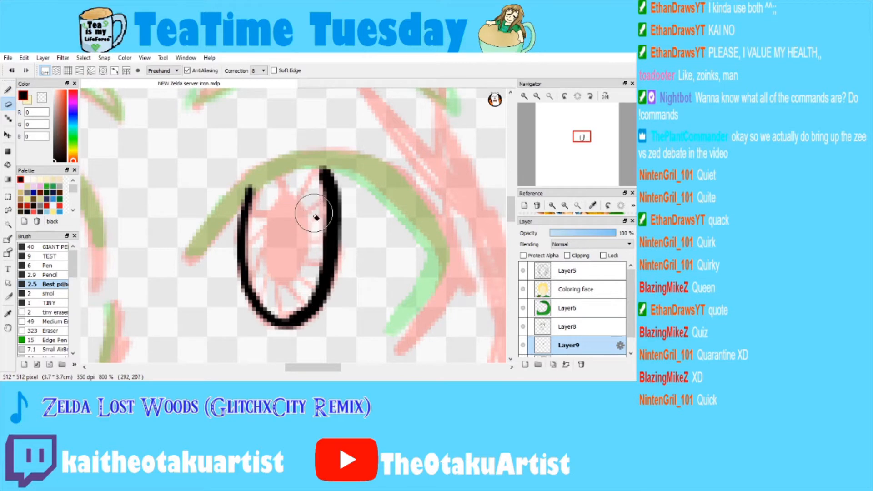
left_click(8, 90)
left_click_drag(324, 190, 328, 242)
scroll(330, 174, "up", 2)
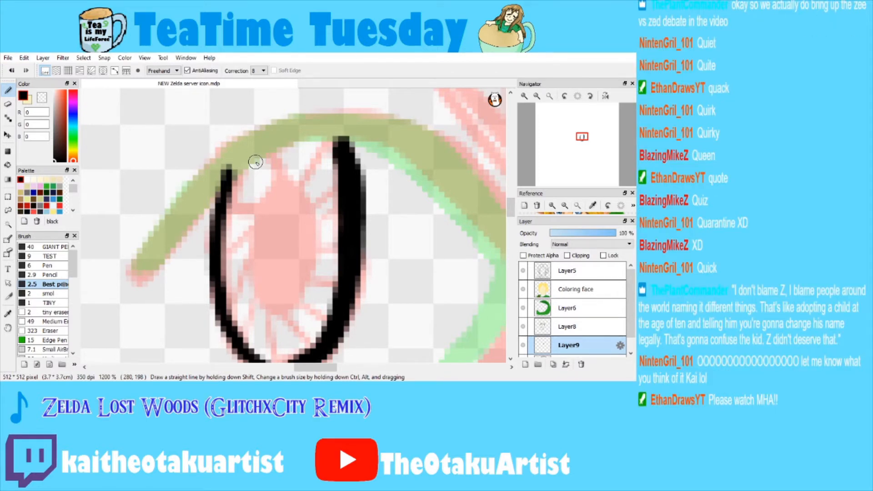
left_click(8, 104)
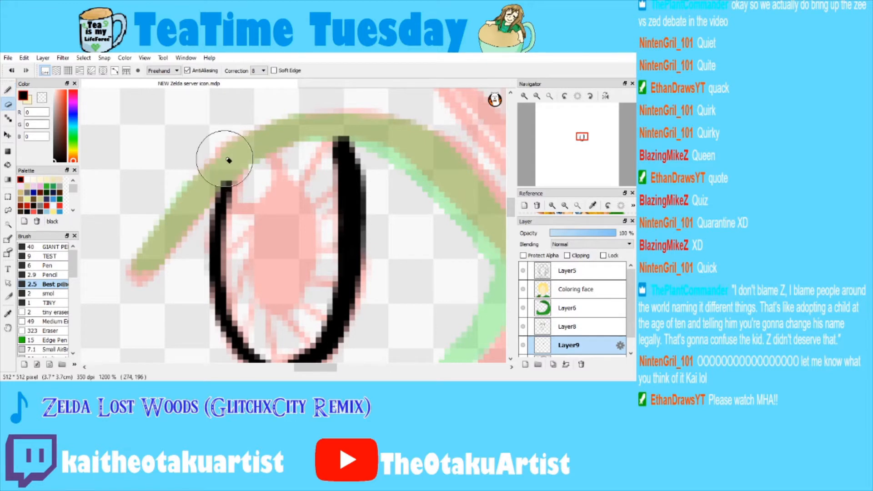
Ink the highlight frame and solid black pupil in the right-hand iris, and close the iris outline beneath the upper lid.
left_click(8, 90)
mouse_move(266, 182)
left_mouse_down()
mouse_move(263, 160)
mouse_move(272, 194)
mouse_move(245, 213)
mouse_move(231, 187)
mouse_move(266, 154)
left_mouse_up()
mouse_move(267, 203)
left_mouse_down()
mouse_move(288, 299)
mouse_move(271, 278)
mouse_move(284, 265)
mouse_move(266, 220)
mouse_move(301, 246)
mouse_move(286, 186)
mouse_move(273, 226)
mouse_move(283, 274)
mouse_move(294, 231)
mouse_move(284, 242)
mouse_move(296, 264)
mouse_move(279, 248)
left_mouse_up()
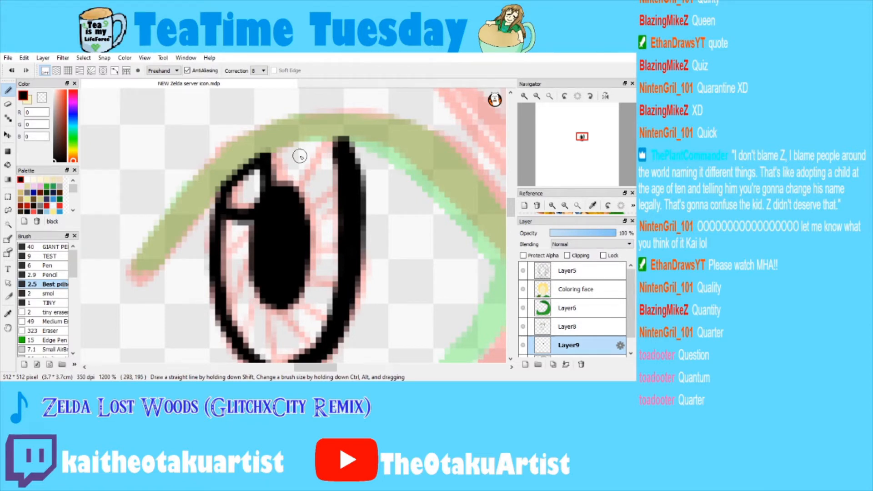
mouse_move(270, 152)
left_mouse_down()
mouse_move(321, 139)
mouse_move(339, 153)
mouse_move(329, 137)
mouse_move(348, 152)
left_mouse_up()
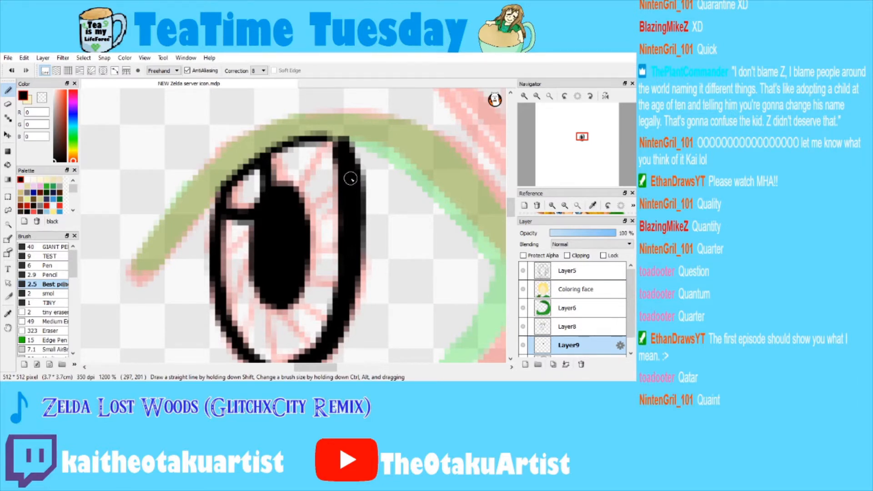
Trace the iris outline of the left-hand eye in black over the sketch, making the side nearer the nose thicker.
left_click(539, 99)
left_click(524, 96)
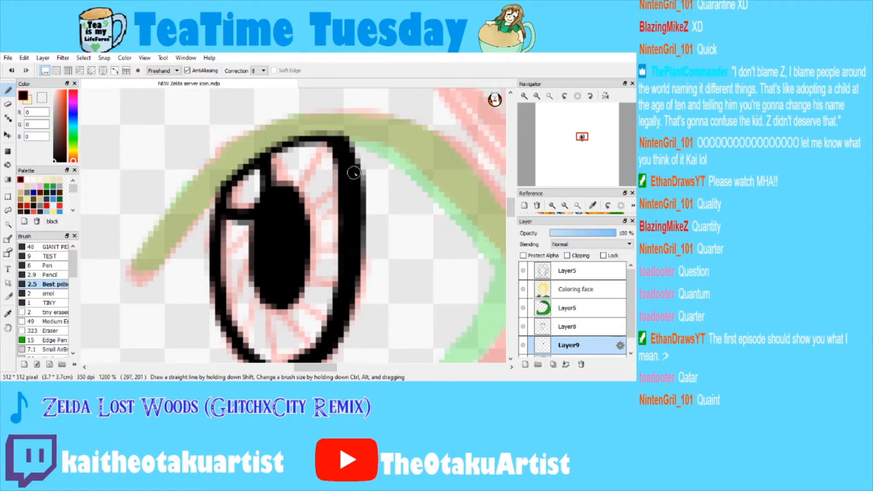
left_click(540, 94)
mouse_move(580, 144)
left_mouse_down()
mouse_move(566, 139)
mouse_move(567, 146)
left_mouse_up()
left_click(525, 96)
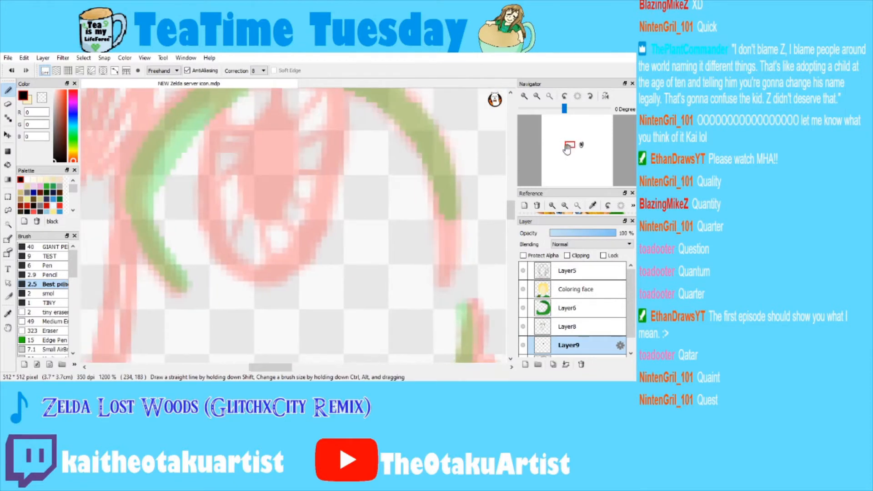
left_click_drag(212, 106, 209, 195)
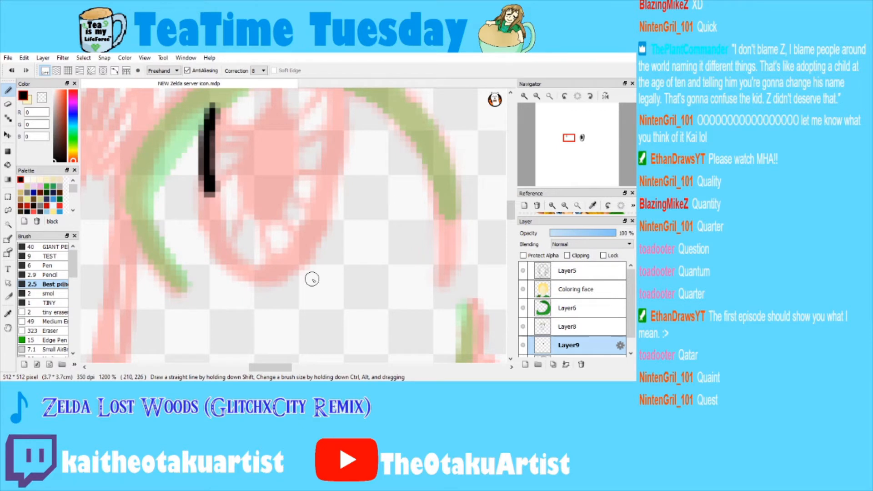
key("ctrl+z")
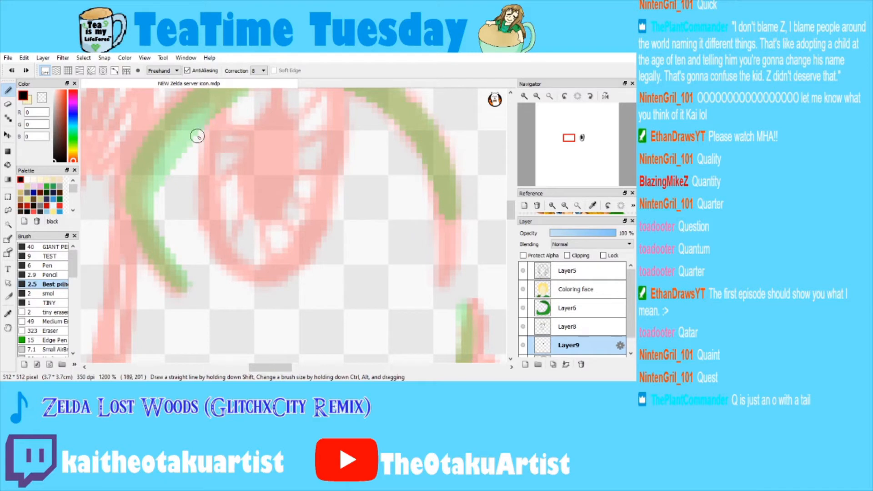
mouse_move(217, 98)
left_mouse_down()
mouse_move(203, 154)
mouse_move(212, 234)
mouse_move(241, 263)
mouse_move(261, 268)
left_mouse_up()
left_click(537, 96)
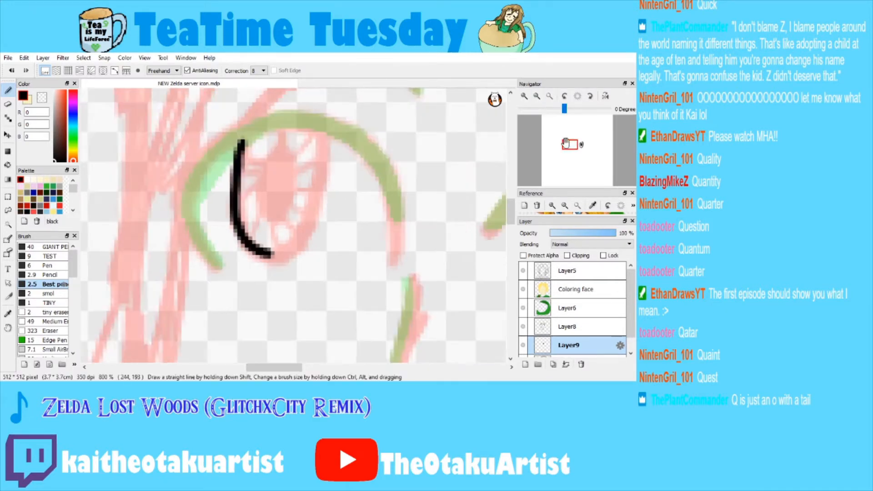
left_click_drag(570, 145, 570, 143)
left_click(525, 96)
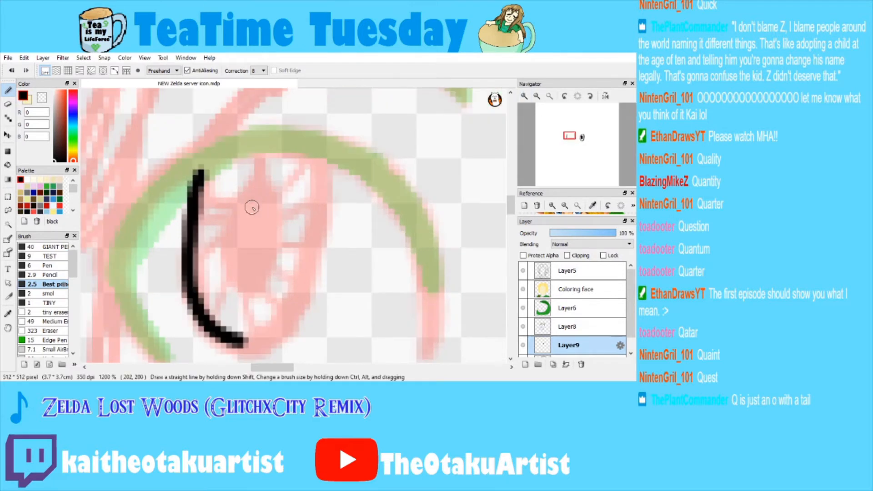
key("ctrl+z")
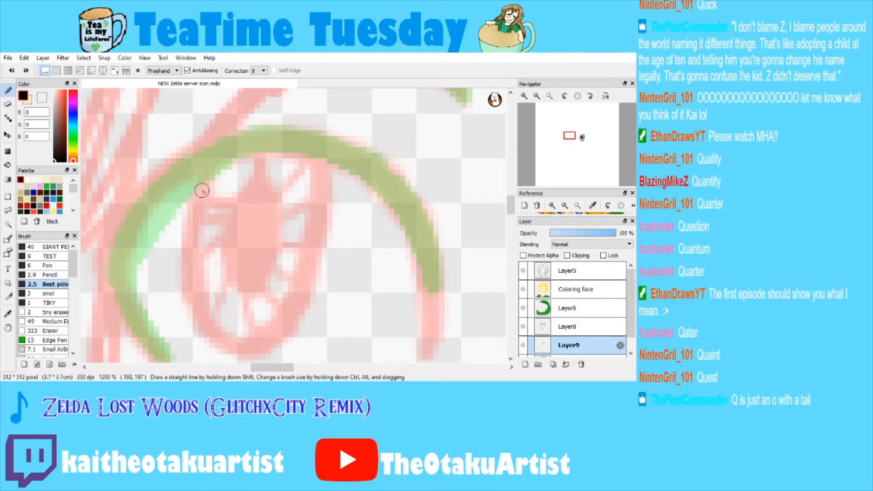
mouse_move(203, 170)
left_mouse_down()
mouse_move(189, 260)
mouse_move(205, 319)
mouse_move(253, 354)
mouse_move(282, 333)
mouse_move(301, 298)
mouse_move(313, 257)
mouse_move(316, 150)
mouse_move(306, 278)
mouse_move(286, 320)
mouse_move(261, 348)
mouse_move(249, 345)
left_mouse_up()
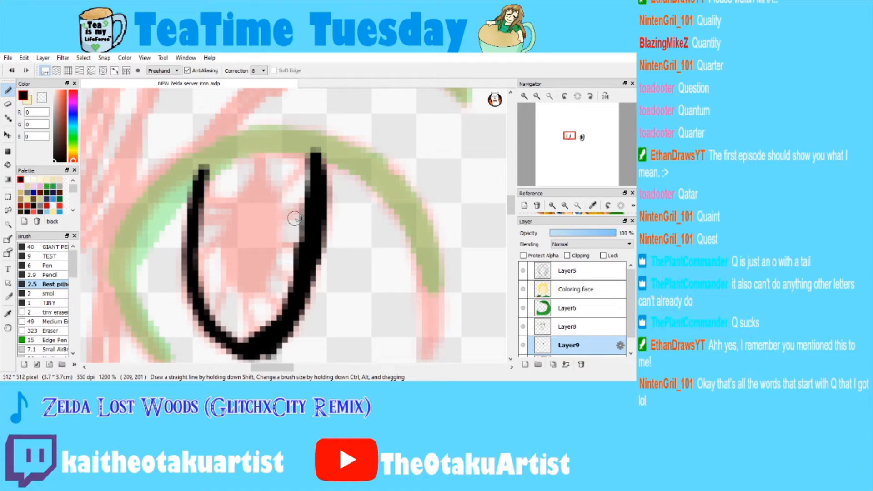
Ink the highlight frame and solid black pupil in the left-hand iris, and close the iris outline beneath the upper lid.
left_click_drag(310, 157, 312, 179)
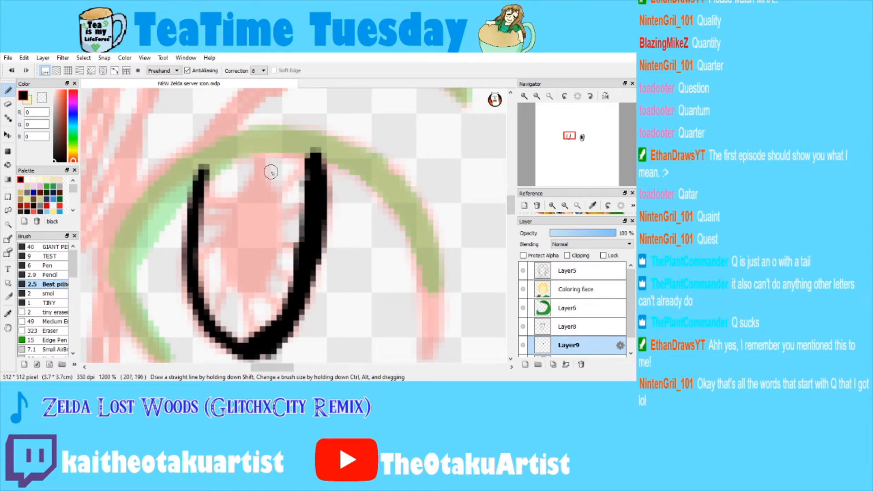
mouse_move(238, 160)
left_mouse_down()
mouse_move(249, 179)
mouse_move(232, 206)
mouse_move(205, 204)
mouse_move(203, 196)
mouse_move(263, 263)
mouse_move(255, 232)
left_mouse_up()
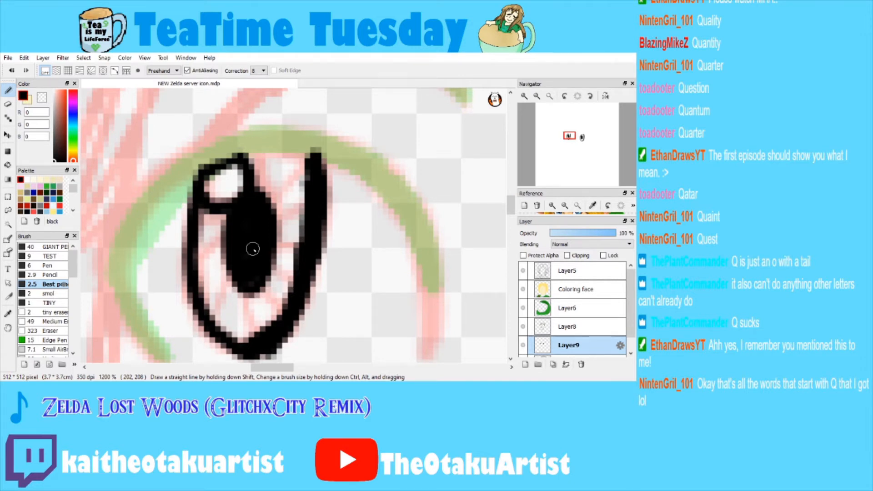
left_click(537, 97)
left_click(537, 97)
left_click(525, 97)
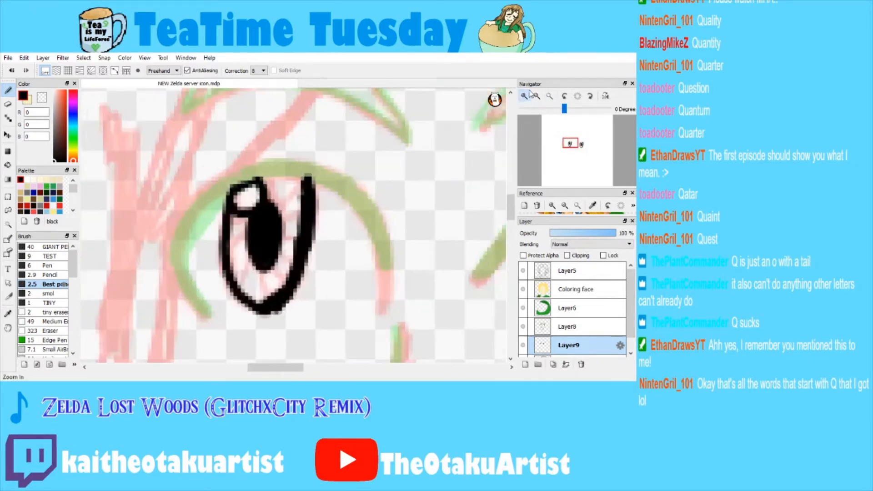
left_click(524, 97)
Sample the blue from the eye in the Link reference image and fill the left-hand iris with it.
left_click_drag(564, 215, 560, 280)
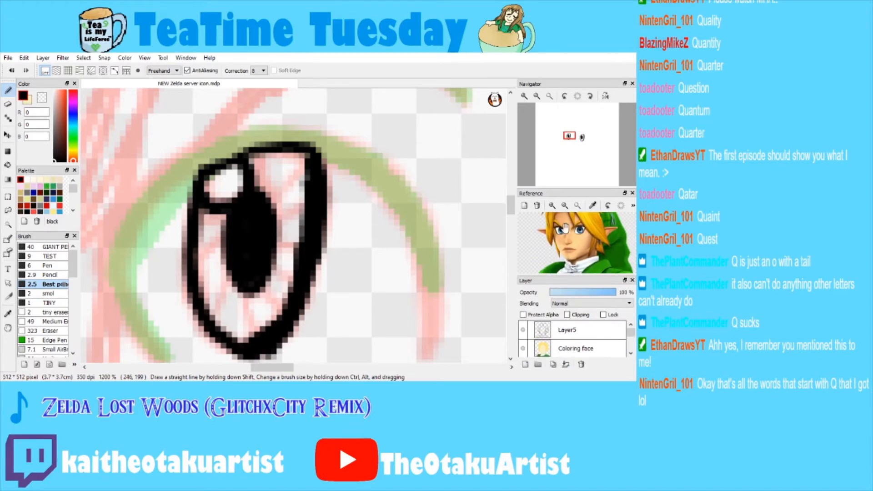
left_click(552, 207)
left_click(553, 207)
left_click(553, 206)
left_click(553, 206)
left_click(553, 206)
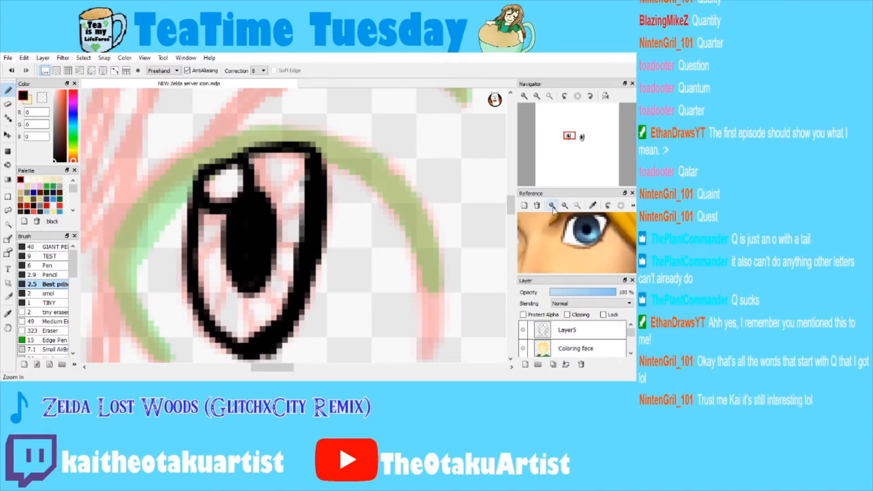
left_click(594, 205)
left_click(586, 246)
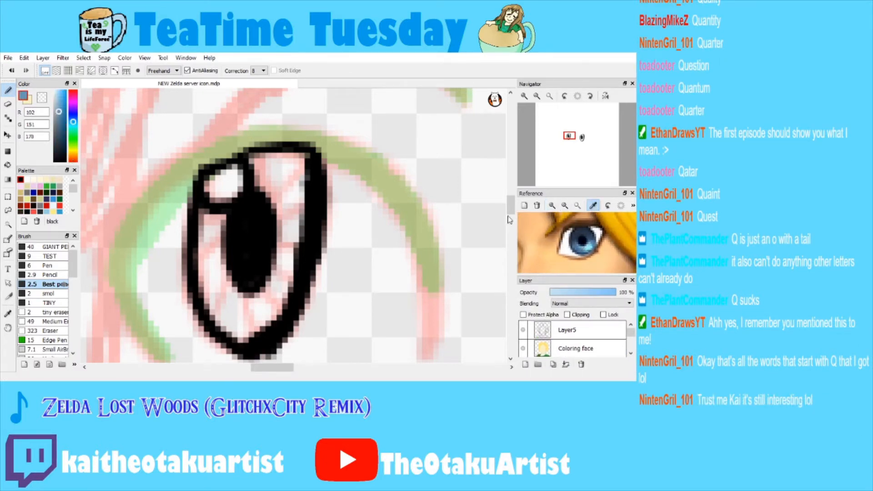
key("g")
left_click(288, 210)
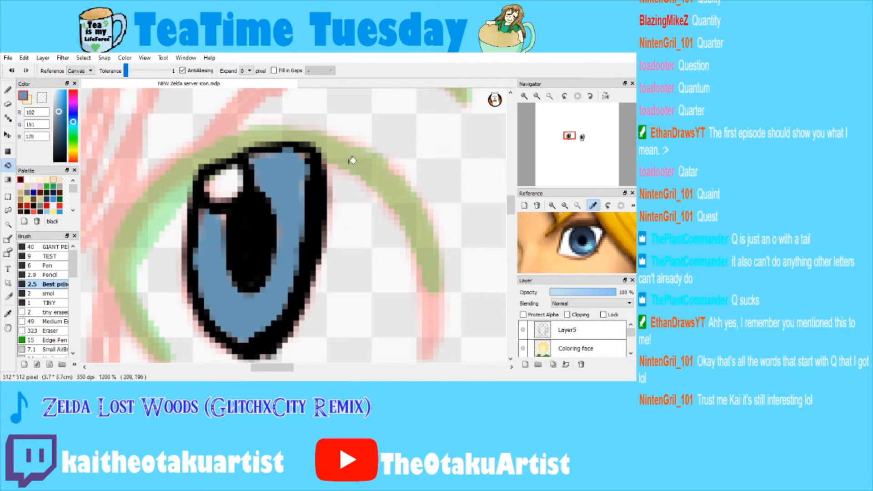
Fill the right-hand iris with the same sampled blue.
left_click(538, 96)
left_click(537, 97)
left_click(525, 98)
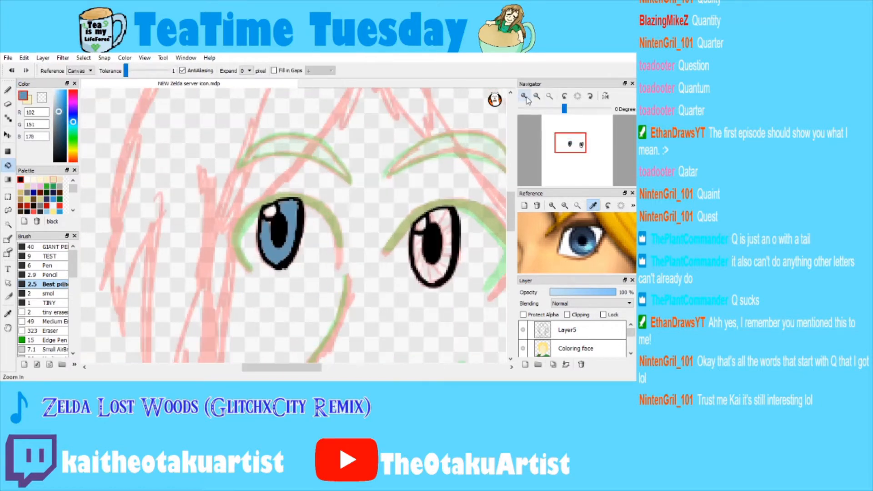
left_click(525, 97)
mouse_move(571, 143)
left_mouse_down()
mouse_move(584, 139)
mouse_move(556, 144)
mouse_move(573, 136)
left_mouse_up()
left_click(304, 188)
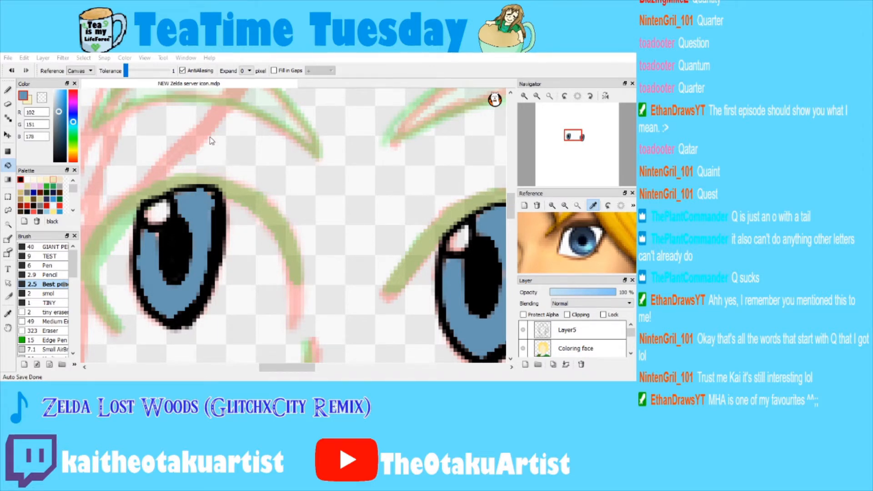
double_click(260, 221)
Show the reference image of the brown-haired character and examine the shading of the green eye up close.
left_click(593, 206)
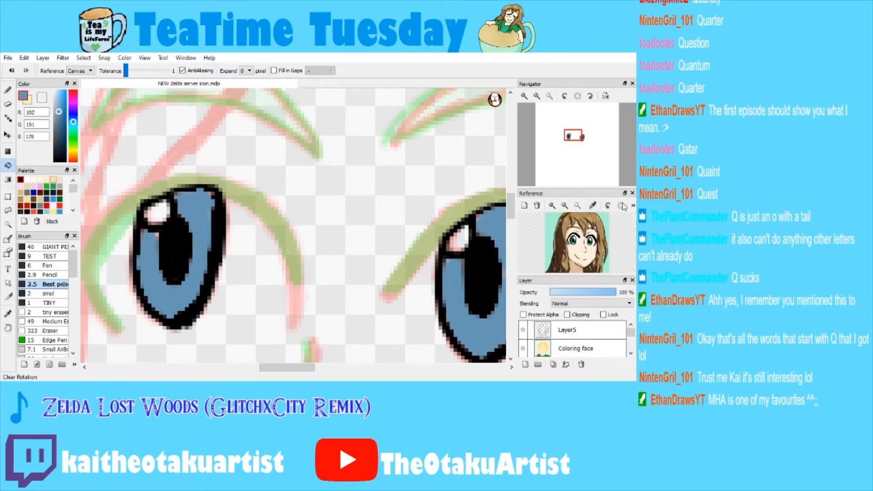
left_click(622, 206)
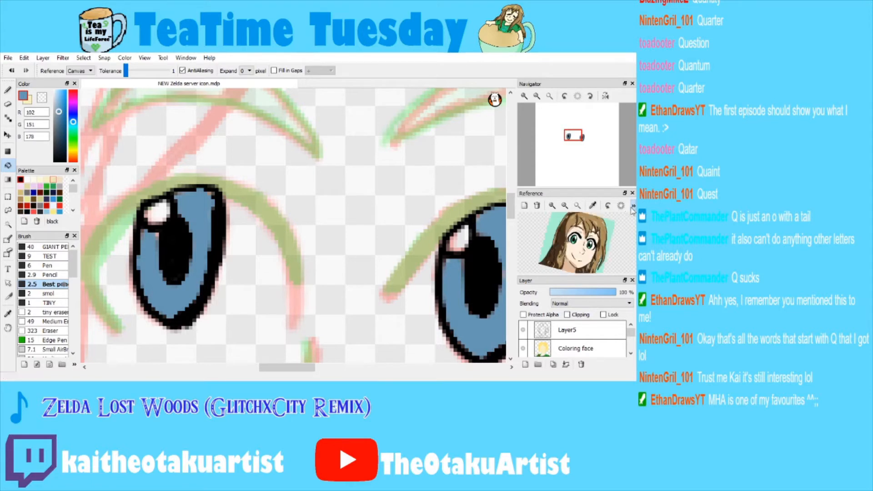
left_click(553, 206)
left_click(553, 205)
left_click(552, 206)
left_click(552, 205)
left_click(552, 206)
left_click(553, 205)
left_click(552, 206)
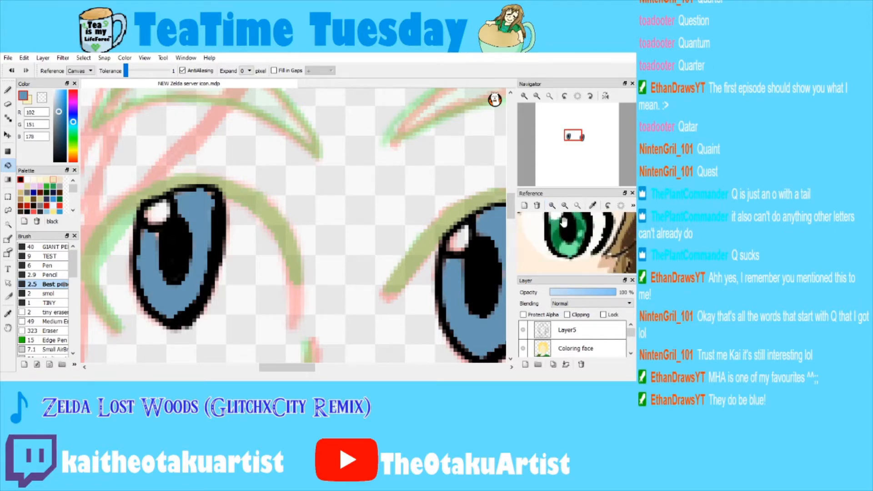
left_click(552, 206)
left_click(552, 206)
Select the blue area of the right-hand iris with the Magic Wand and switch to the brush for painting inside it.
left_click_drag(574, 144, 581, 144)
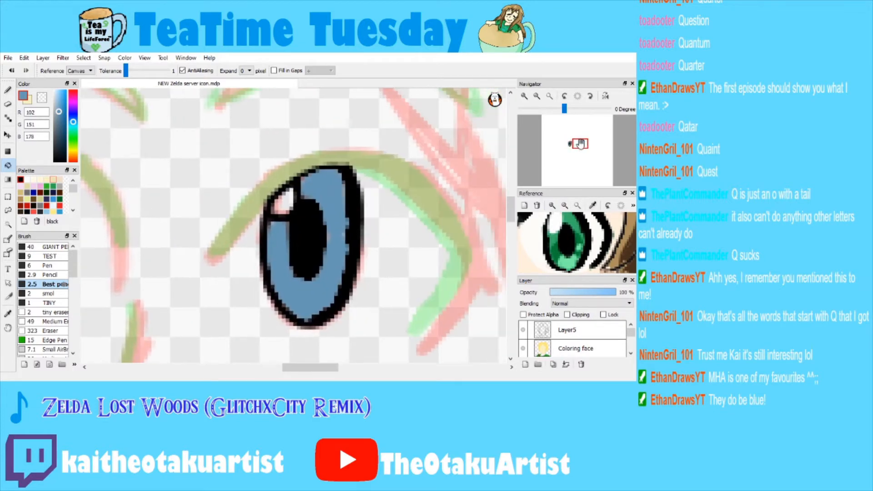
left_click(525, 96)
left_click(10, 226)
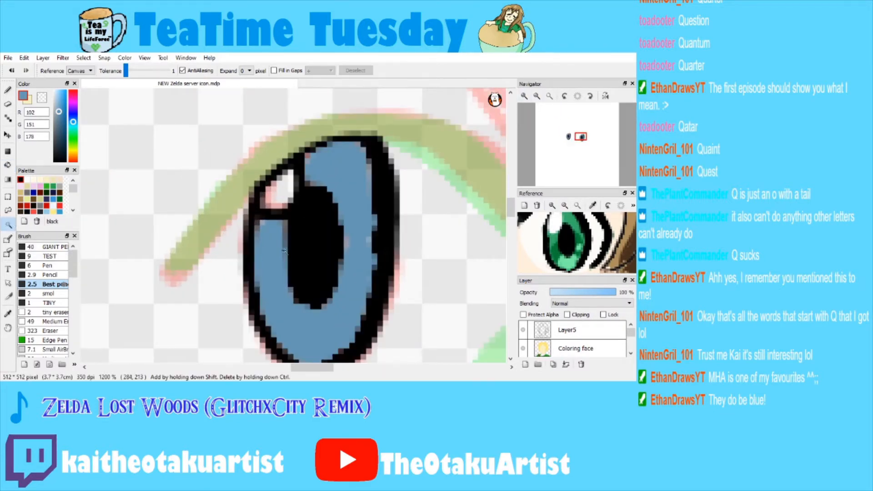
left_click(357, 221)
left_click_drag(581, 142, 582, 144)
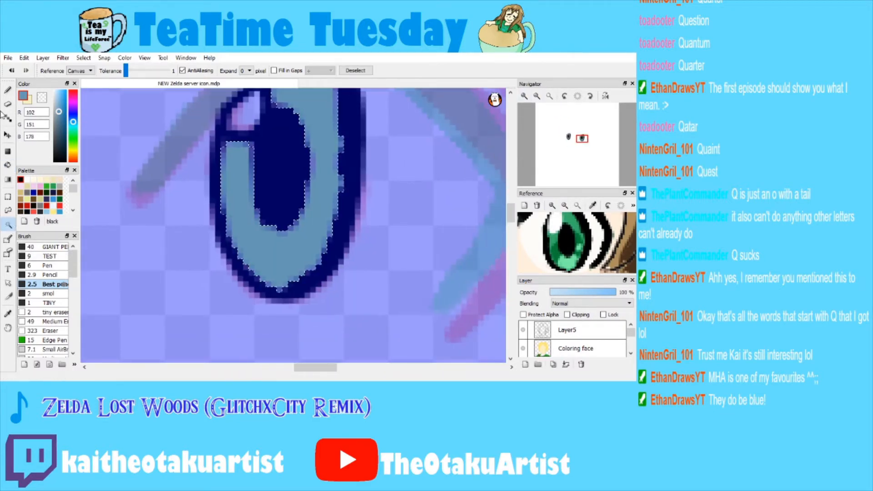
key("b")
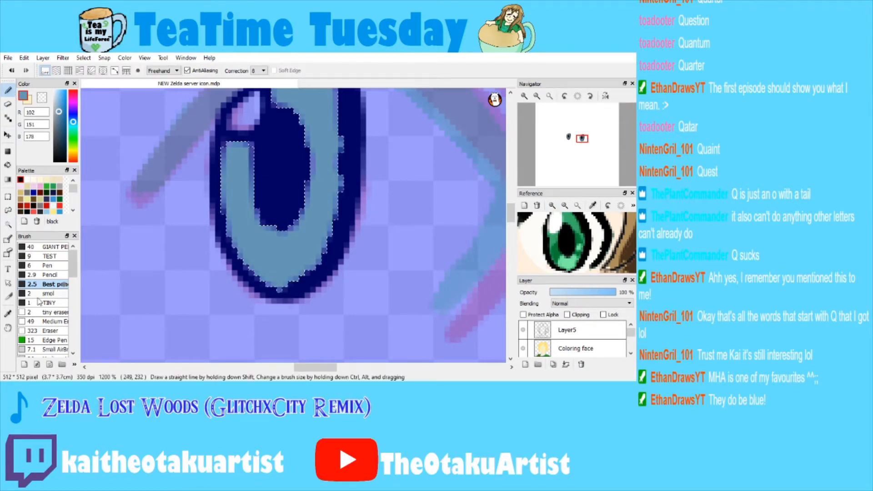
Shade the lower part of the right-hand iris with the Pen brush in a darker blue, RGB 23, 72, 167.
key("i")
left_click_drag(59, 112, 63, 118)
left_click(73, 118)
key("b")
key("ctrl+d")
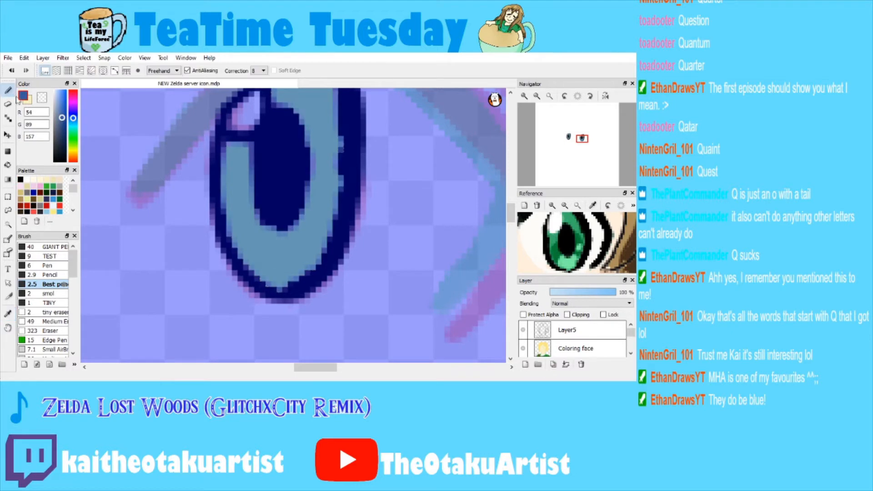
left_click(44, 267)
left_click_drag(242, 270, 258, 260)
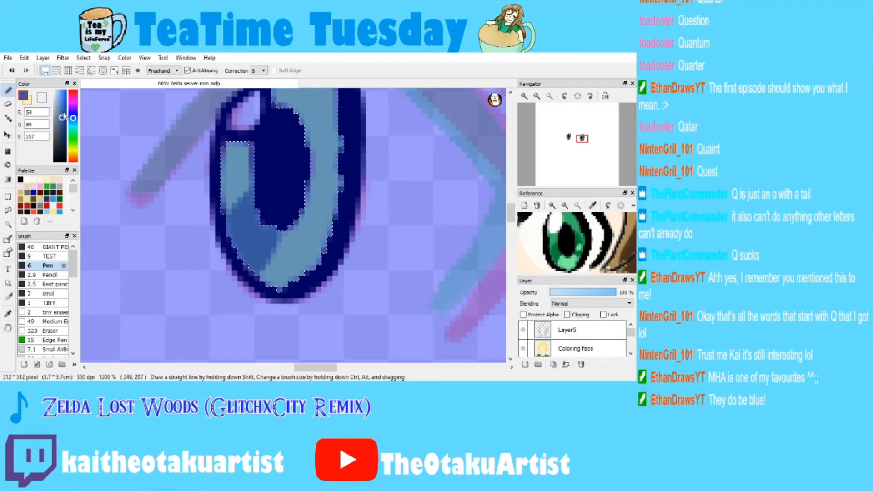
key("ctrl+z")
left_click(64, 114)
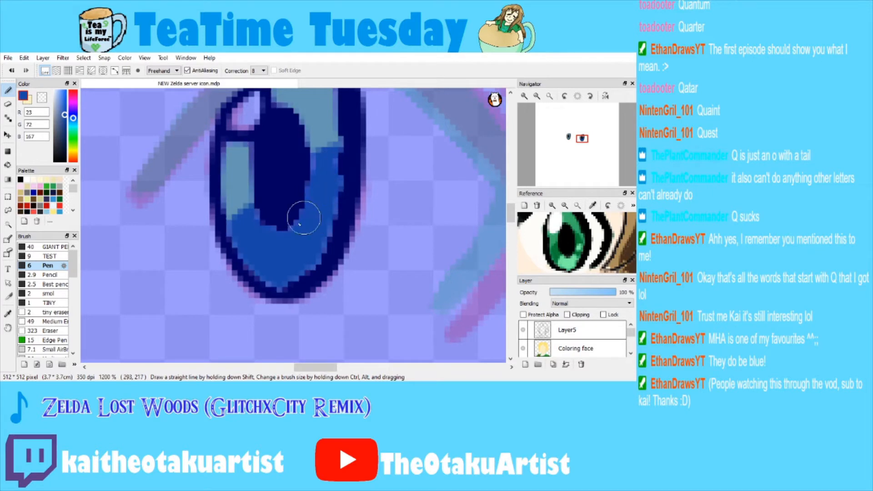
left_click_drag(272, 221, 283, 204)
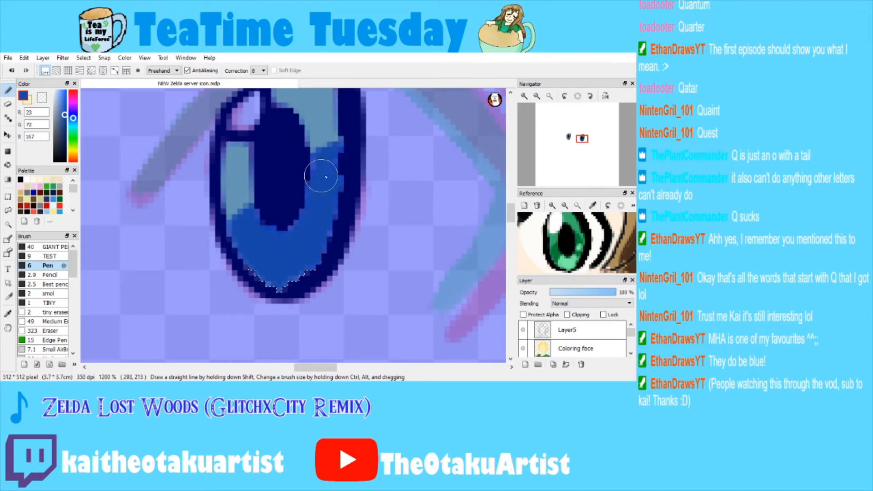
Paint light blue highlights, RGB 133, 185, 214, at the bottom and right side of the right-hand iris with the 2.5 pencil brush.
scroll(392, 146, "up", 1)
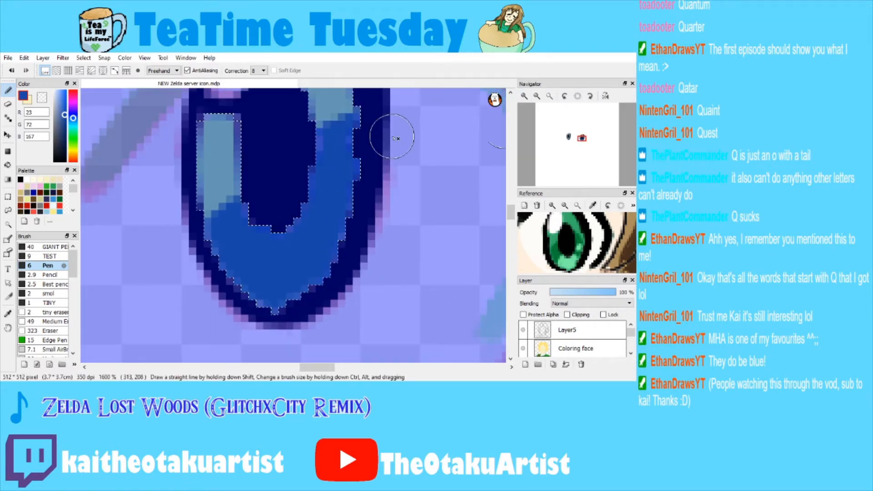
left_click(9, 314)
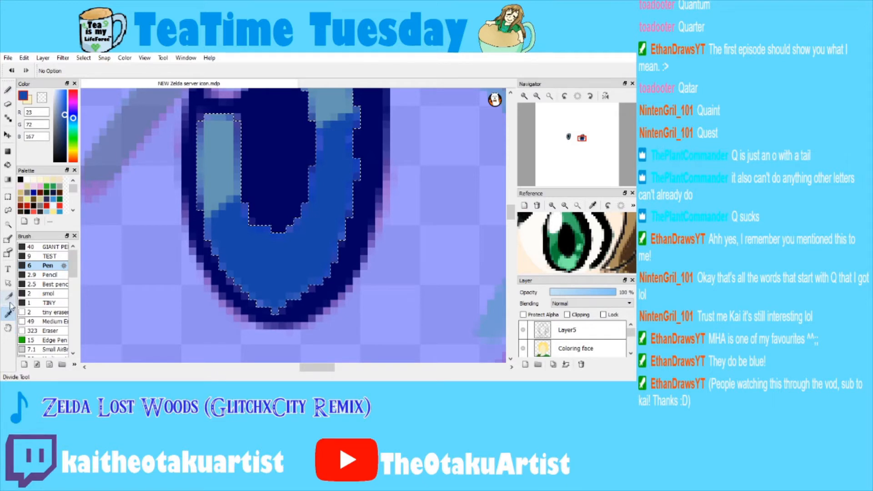
key("b")
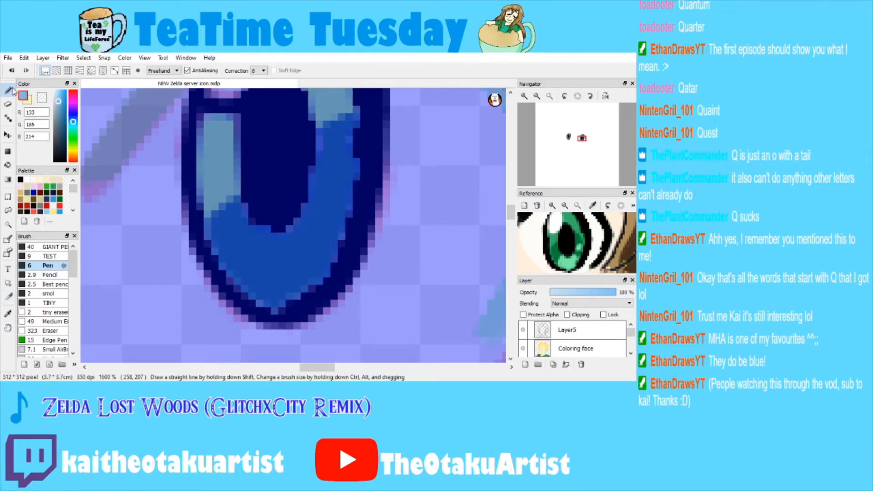
left_click(49, 294)
left_click(50, 285)
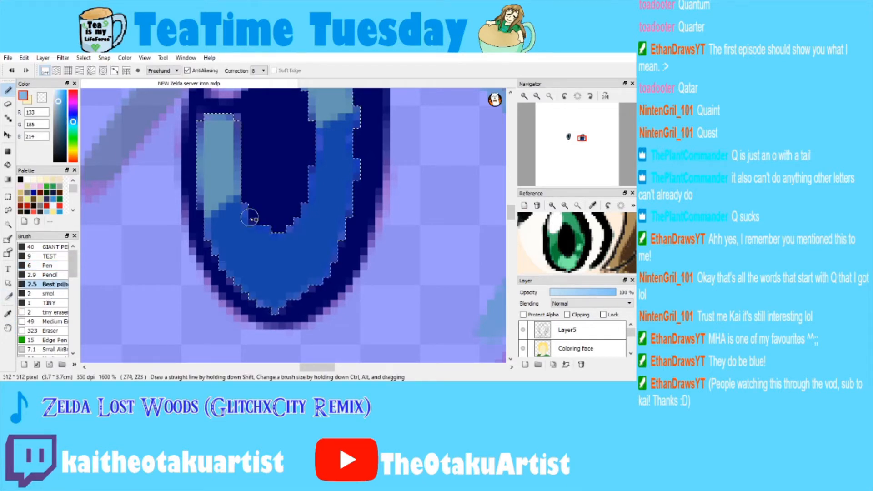
mouse_move(250, 218)
left_mouse_down()
mouse_move(286, 234)
mouse_move(267, 229)
mouse_move(306, 268)
mouse_move(334, 278)
mouse_move(330, 242)
mouse_move(343, 262)
mouse_move(287, 254)
left_mouse_up()
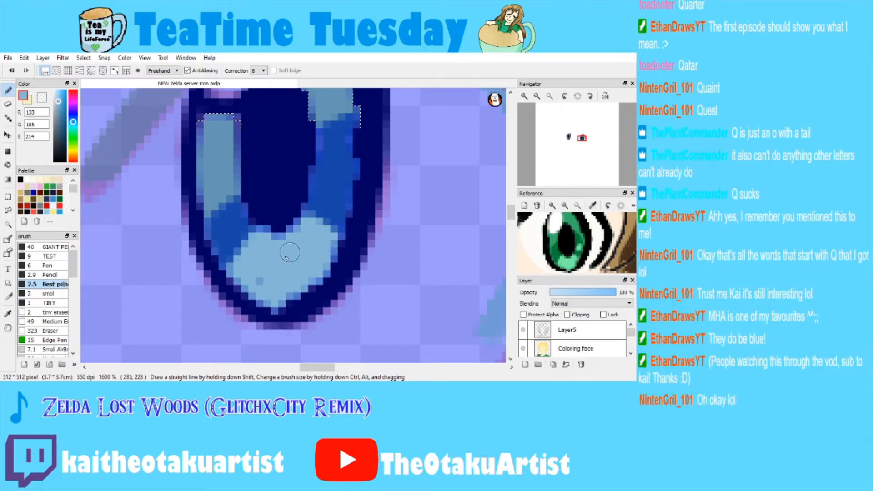
left_click_drag(586, 141, 584, 137)
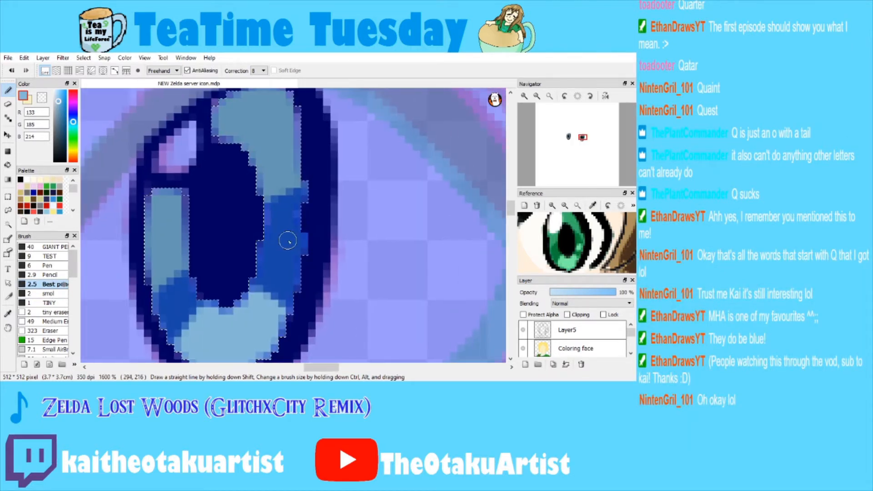
left_click_drag(288, 235, 282, 248)
scroll(278, 210, "down", 4)
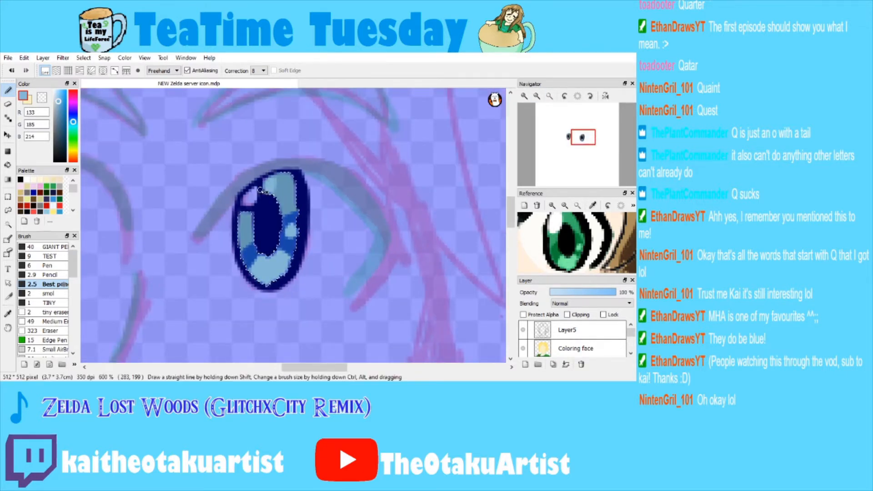
Mix a more saturated base blue, RGB 67, 149, 195, from the iris colour and fill the unshaded areas of the right-hand iris.
key("x")
key("ctrl+d")
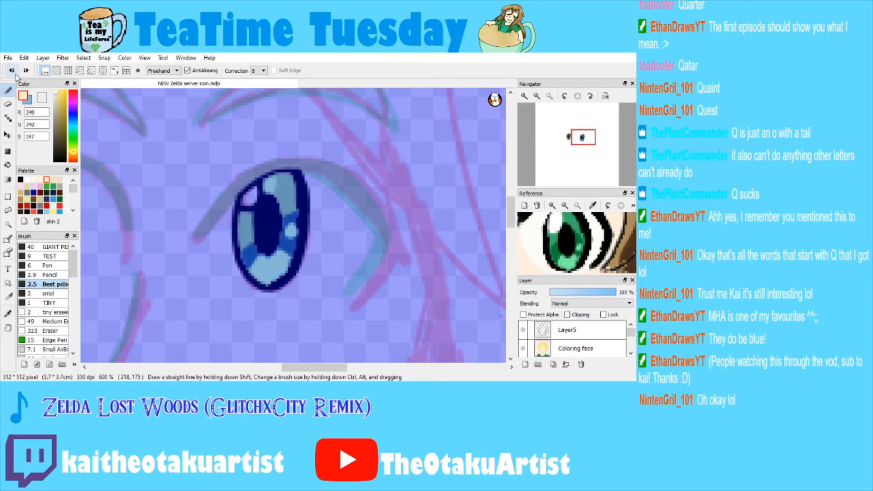
left_click(8, 313)
left_click(90, 142)
left_click(282, 187)
left_click(62, 107)
left_click(8, 165)
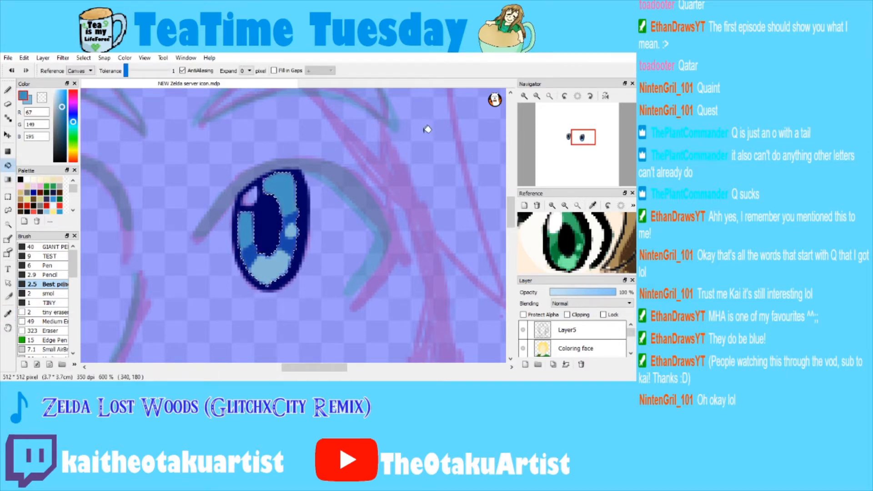
key("ctrl+d")
left_click(549, 98)
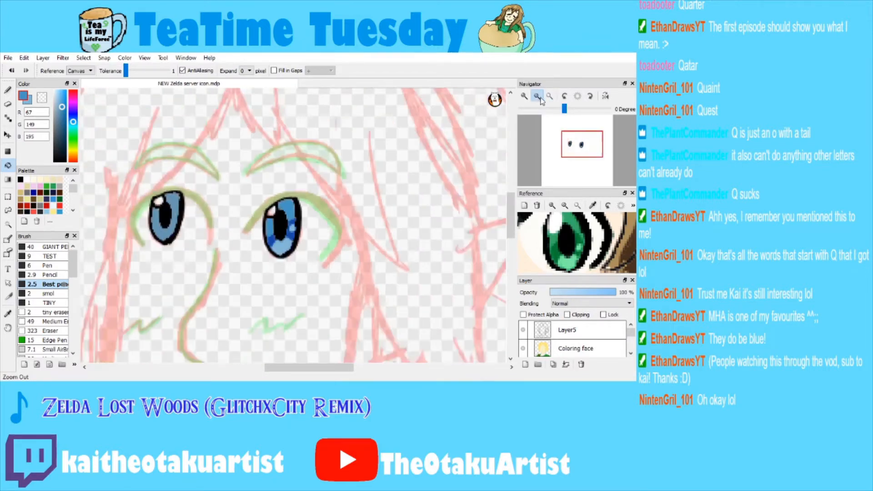
left_click(524, 97)
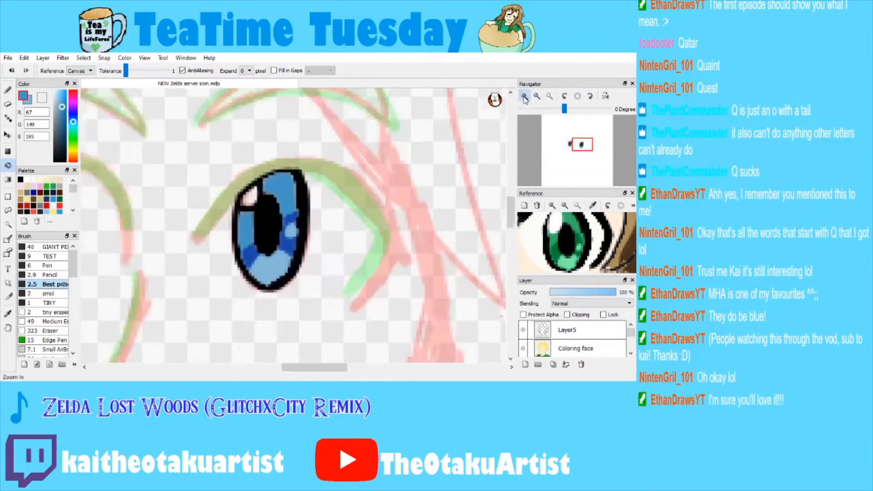
Undo the base recolouring, highlights and dark shading on the right-hand iris.
key("ctrl+z")
key("ctrl+z")
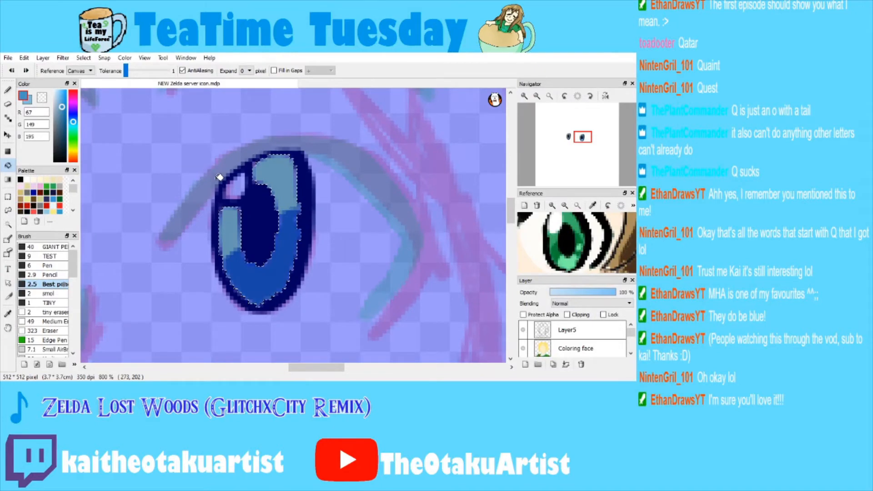
key("ctrl+z")
Fill both whole irises with the saturated blue, RGB 67, 149, 195.
left_click(287, 193)
key("ctrl+d")
left_click_drag(582, 143, 574, 136)
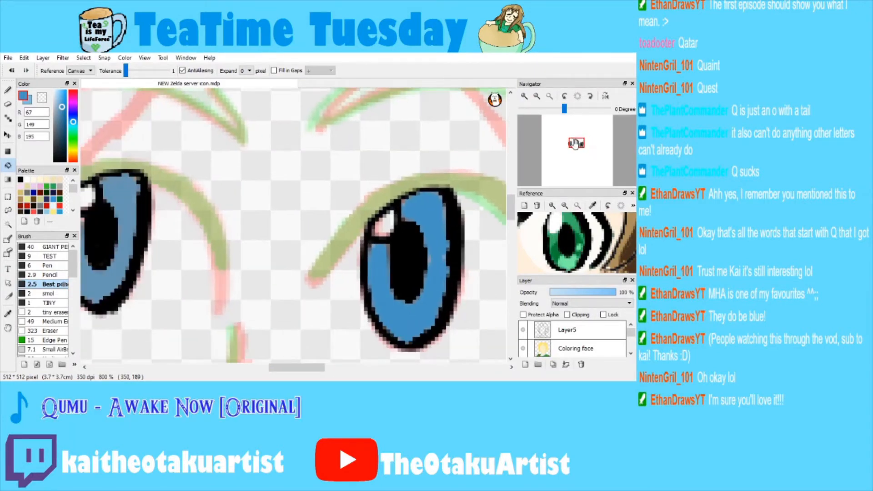
left_click(128, 207)
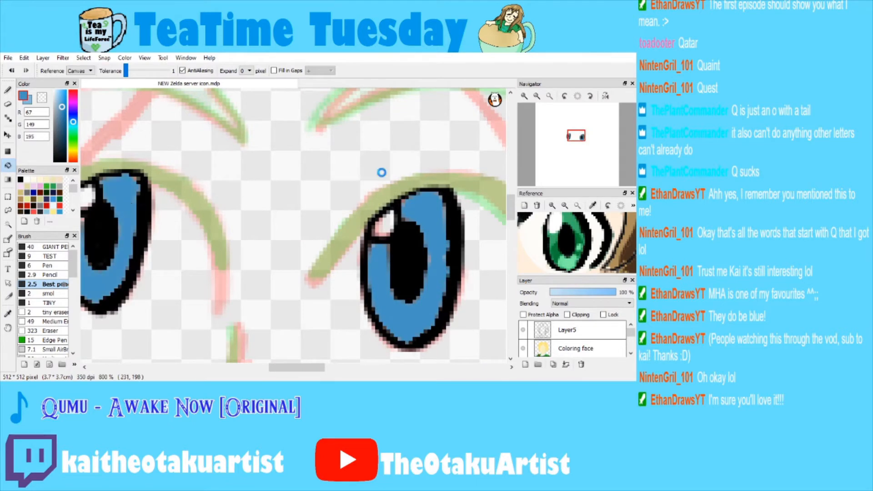
Fill the highlight spots in both eyes with white and touch up the right-hand one with the smol brush.
left_click(28, 181)
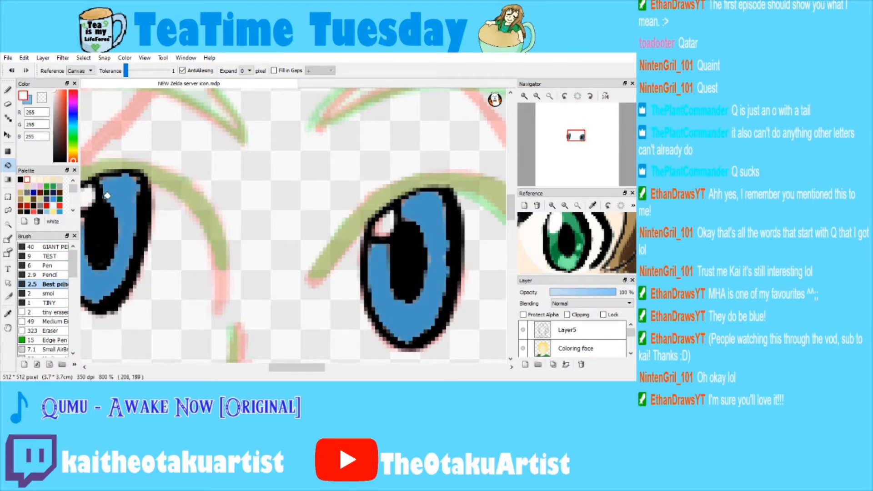
left_click(386, 224)
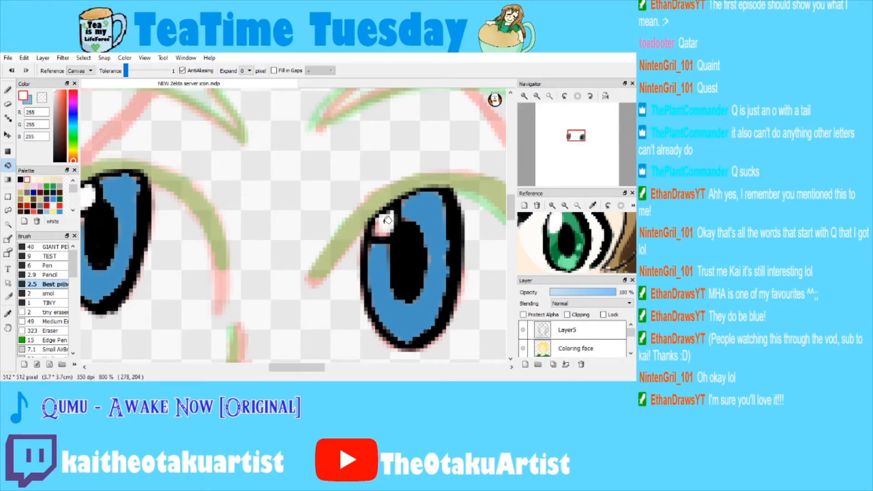
key("b")
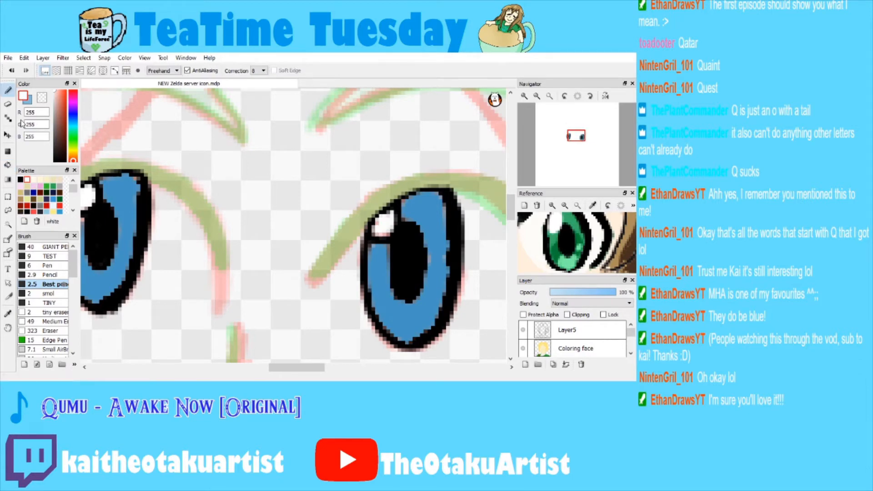
left_click(50, 294)
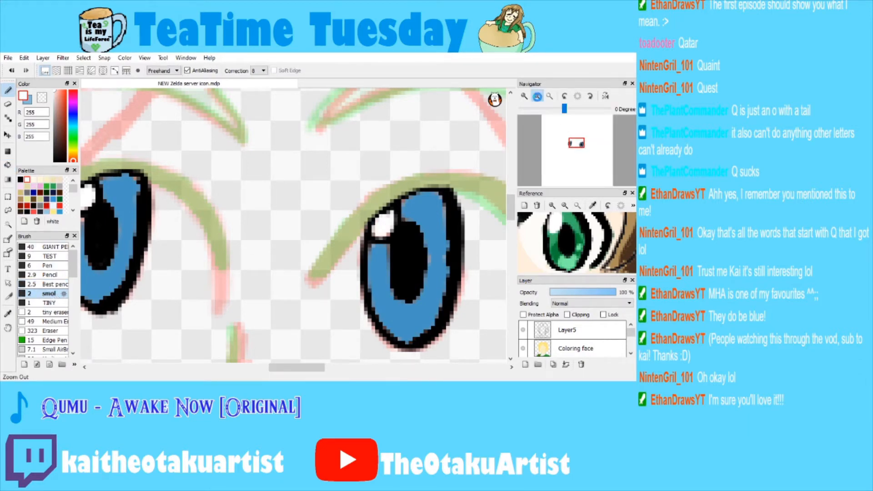
Select the blue area of the right-hand iris, sample its colour, darken it to RGB 29, 121, 172 and choose the small airbrush.
scroll(488, 178, "up", 1)
scroll(93, 235, "up", 1)
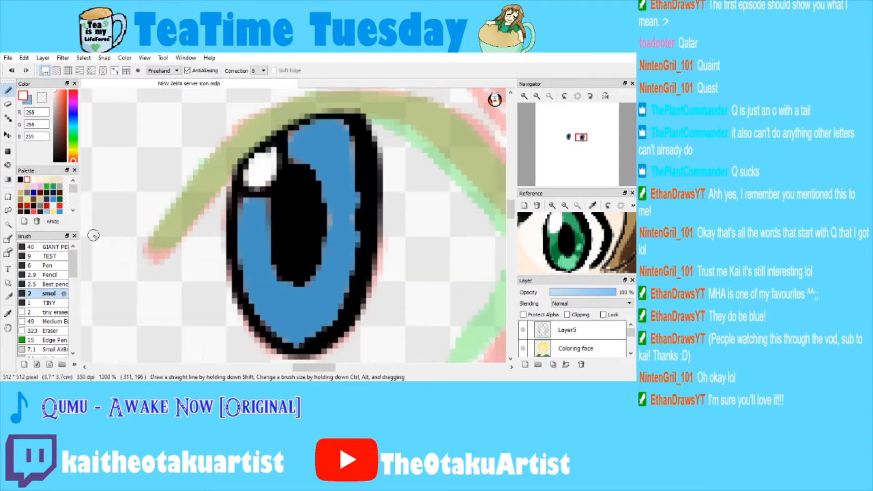
left_click(8, 225)
left_click(255, 246)
left_click(8, 313)
left_click(253, 214)
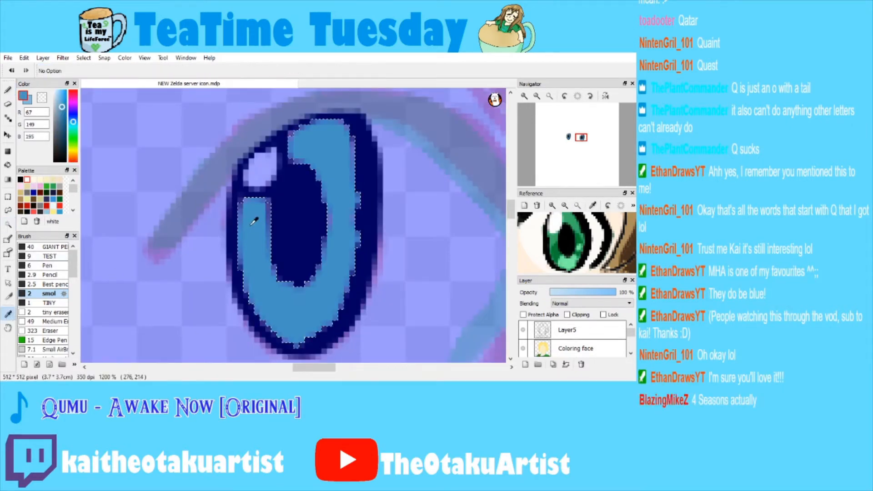
left_click(8, 90)
scroll(45, 296, "down", 3)
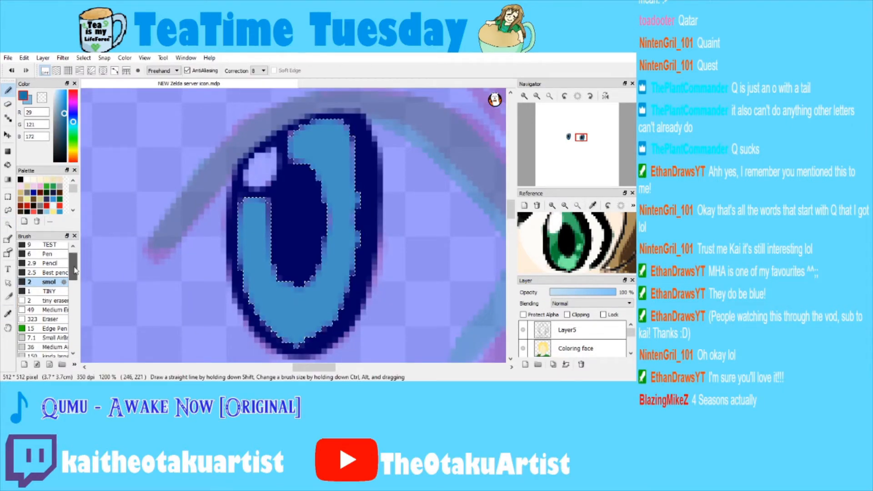
left_click(50, 275)
Try airbrushing the lower part of the right-hand iris in darker blues, including RGB 0, 87, 135, and undo the shading.
mouse_move(261, 250)
left_mouse_down()
mouse_move(280, 323)
mouse_move(279, 307)
left_mouse_up()
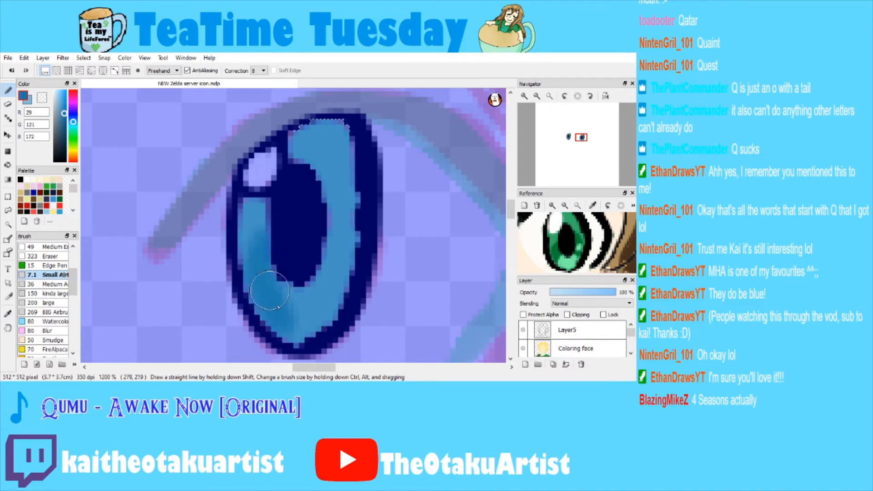
key("ctrl+z")
left_click(65, 124)
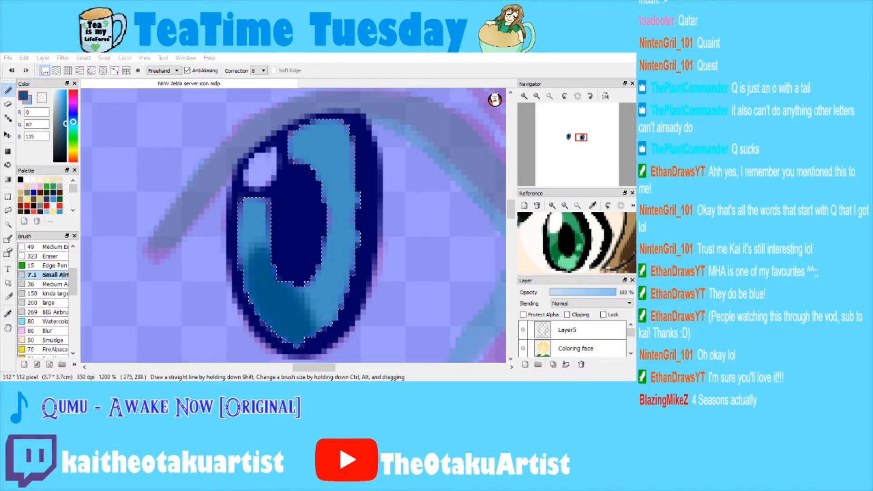
left_click(260, 325)
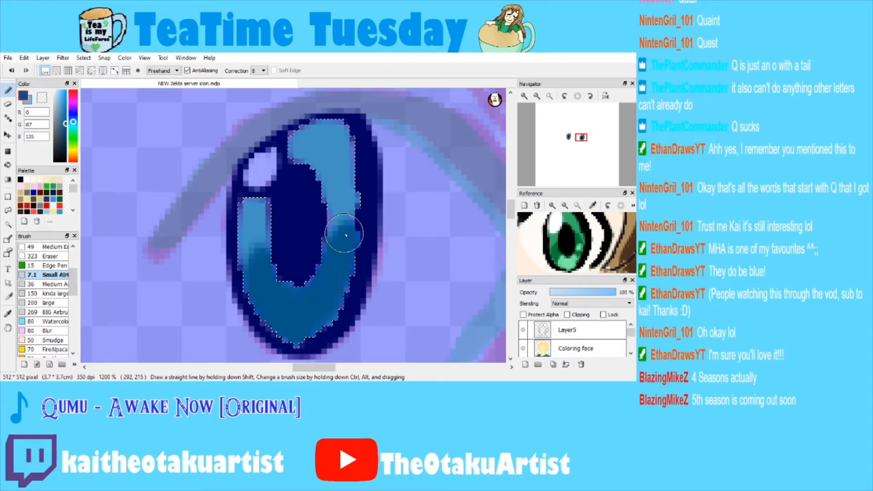
left_click(66, 130)
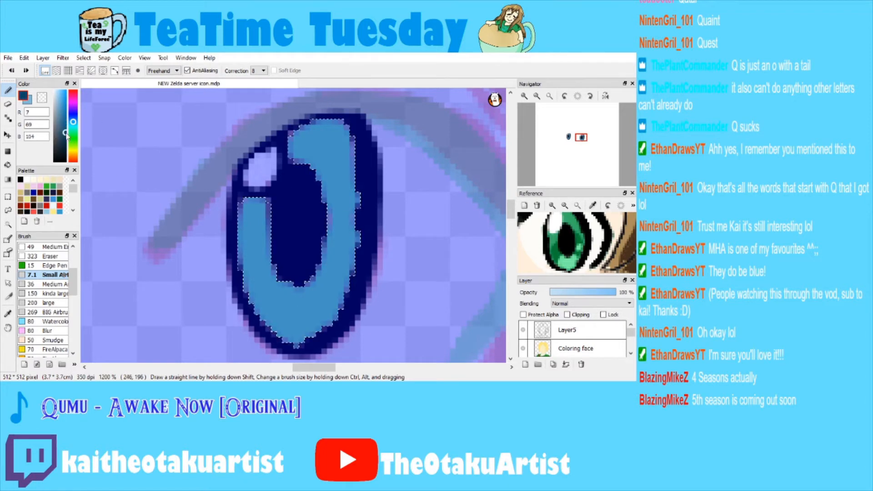
key("ctrl+z")
Try deep blues such as RGB 0, 13, 175, RGB 0, 12, 162 and RGB 0, 35, 183 for the lower iris shading, undoing each attempt.
mouse_move(65, 130)
left_mouse_down()
mouse_move(66, 113)
mouse_move(73, 115)
left_mouse_up()
left_click_drag(262, 252, 244, 287)
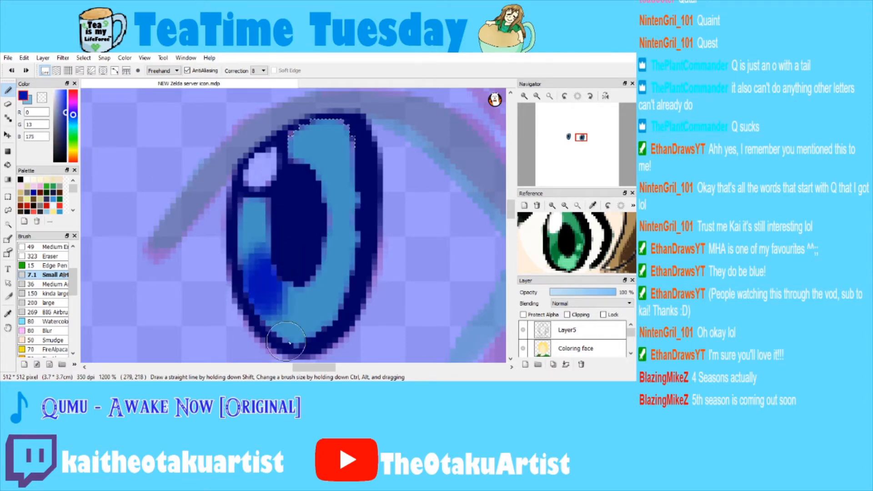
key("ctrl+z")
left_click(63, 111)
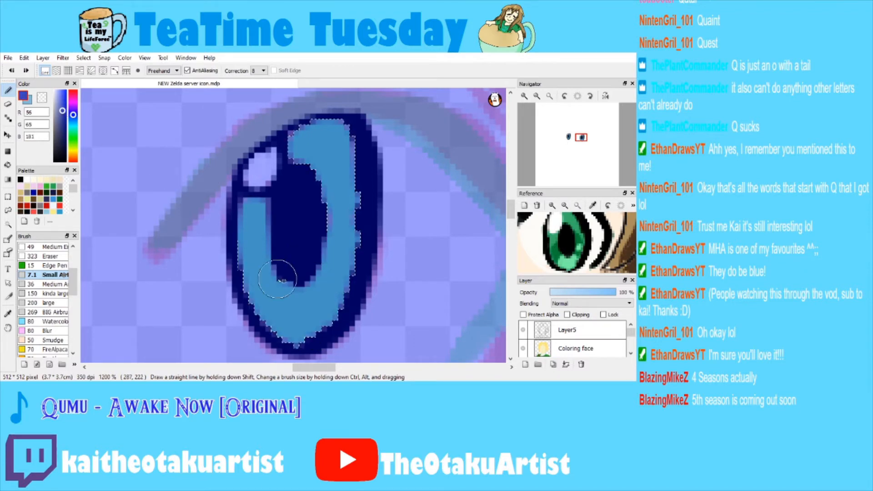
left_click(64, 112)
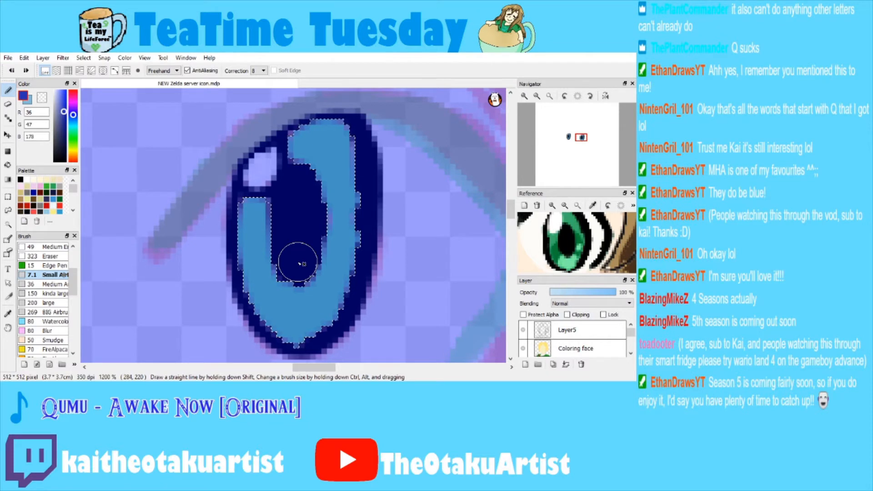
left_click(67, 116)
left_click(67, 117)
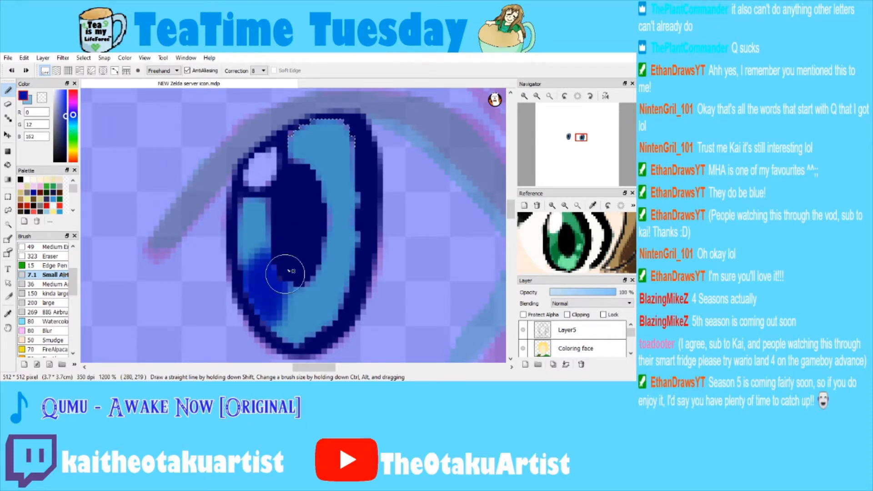
key("ctrl+z")
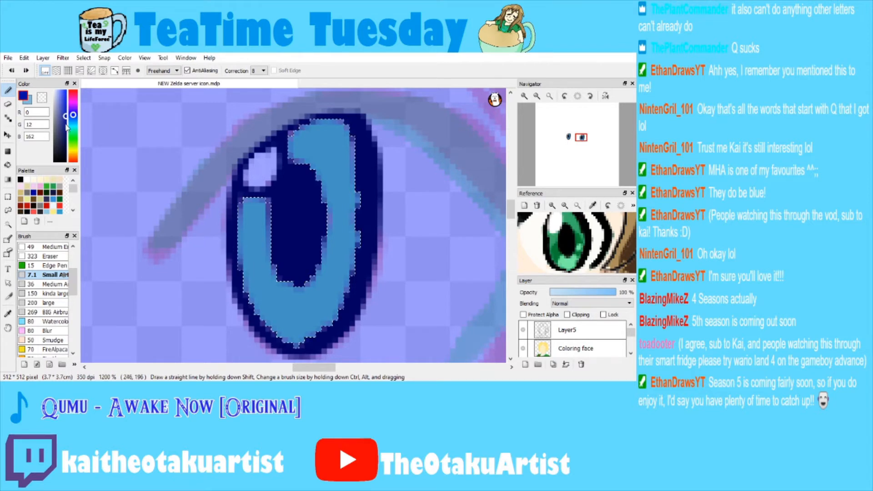
left_click(72, 117)
left_click(66, 110)
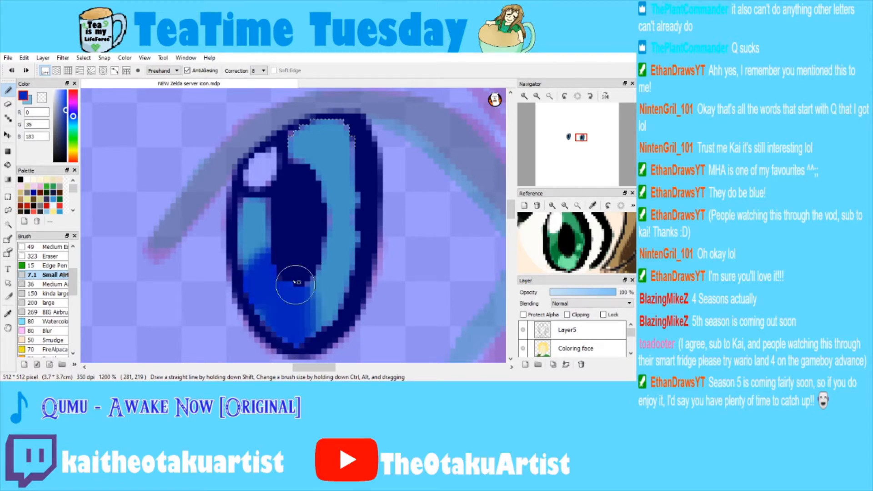
key("ctrl+z")
Airbrush shading onto the lower left of the right-hand iris in a lighter royal blue, RGB 50, 81, 209.
left_click(63, 104)
left_click_drag(262, 285, 285, 269)
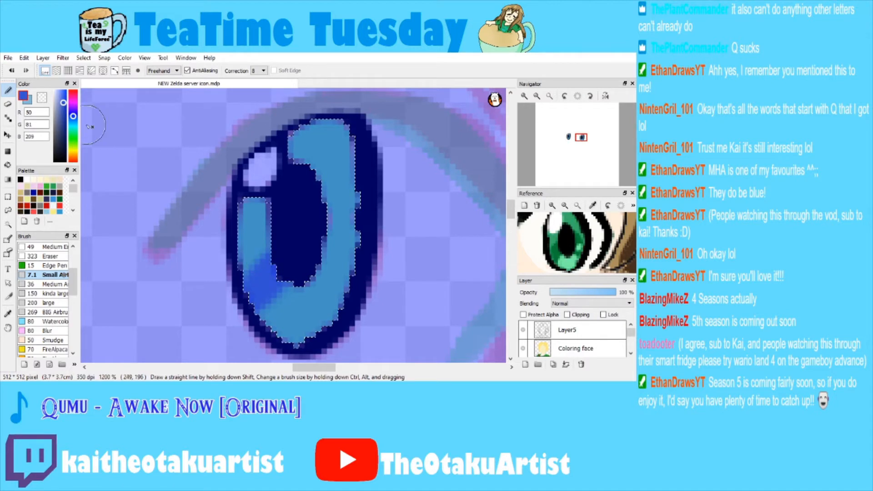
Undo the earlier iris shading and airbrush a darker blue (RGB 19, 50, 185) over the lower iris of the right-hand eye.
key("ctrl+z")
left_click(63, 106)
key("ctrl+z")
left_click(64, 109)
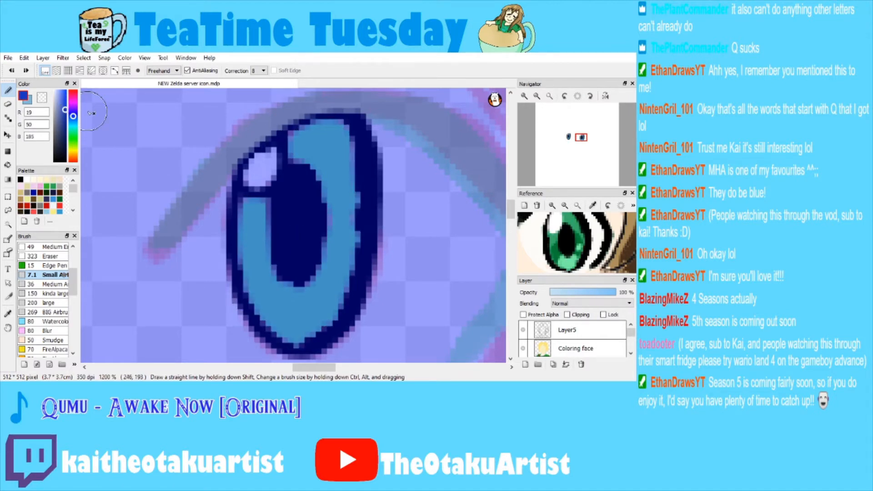
left_click_drag(260, 278, 337, 270)
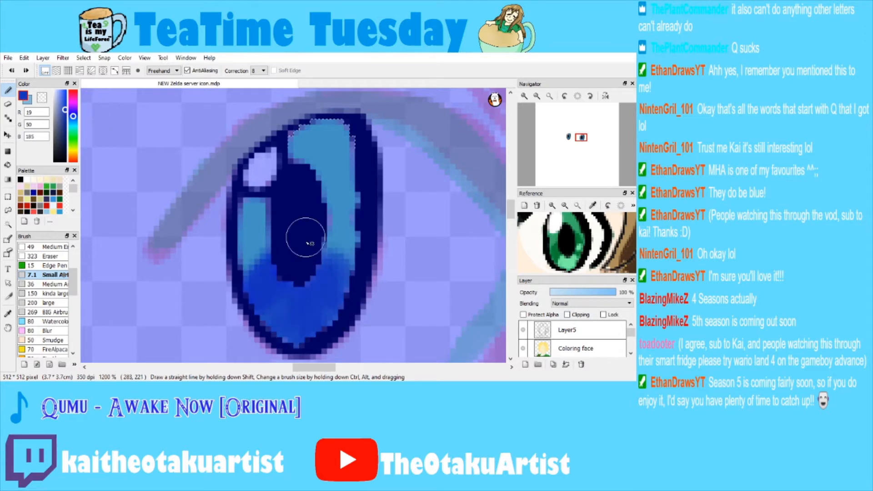
Undo the dark blue shading and airbrush it again along the lower iris and up its right side.
left_click(537, 97)
left_click(536, 96)
left_click(537, 96)
left_click(527, 97)
left_click(526, 97)
key("ctrl+z")
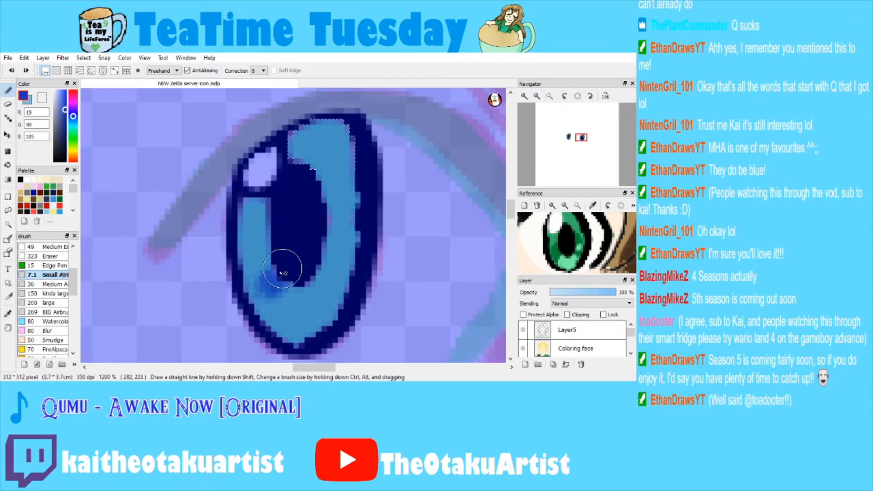
left_click_drag(277, 309, 287, 290)
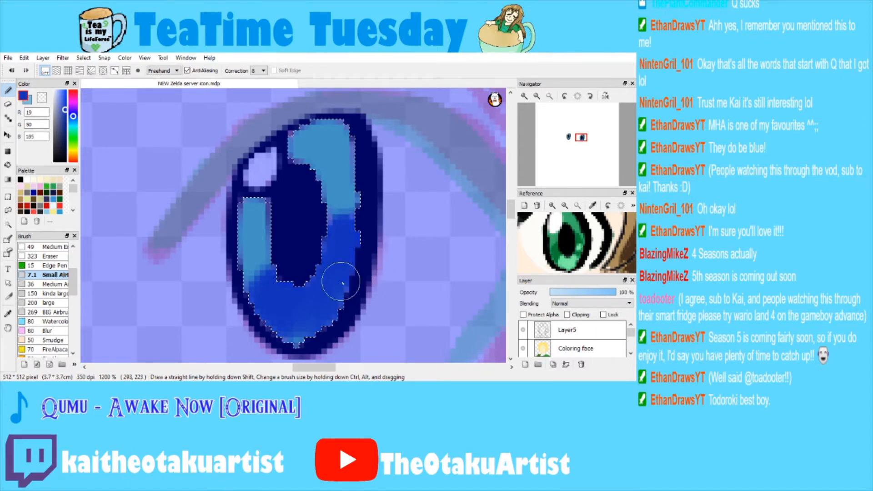
Try airbrushing a pale blue highlight (RGB 158, 204, 229), based on the sampled iris colour, at the bottom of the iris.
key("x")
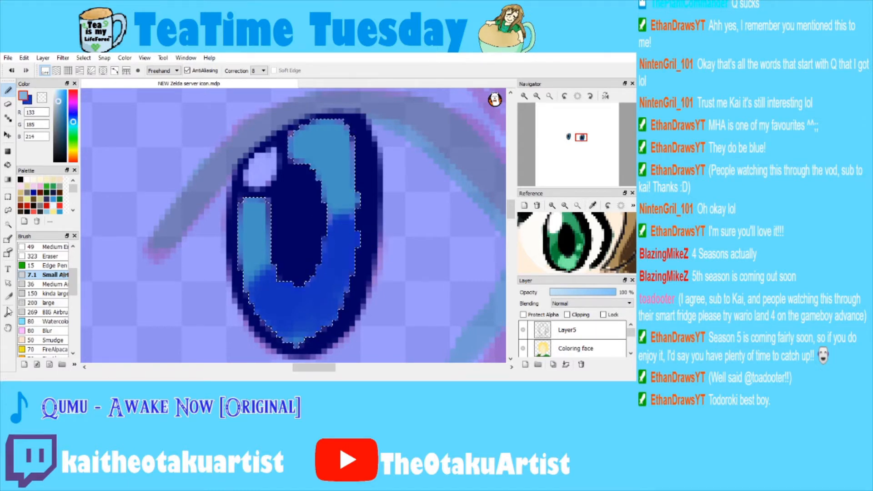
left_click(8, 313)
left_click(252, 210)
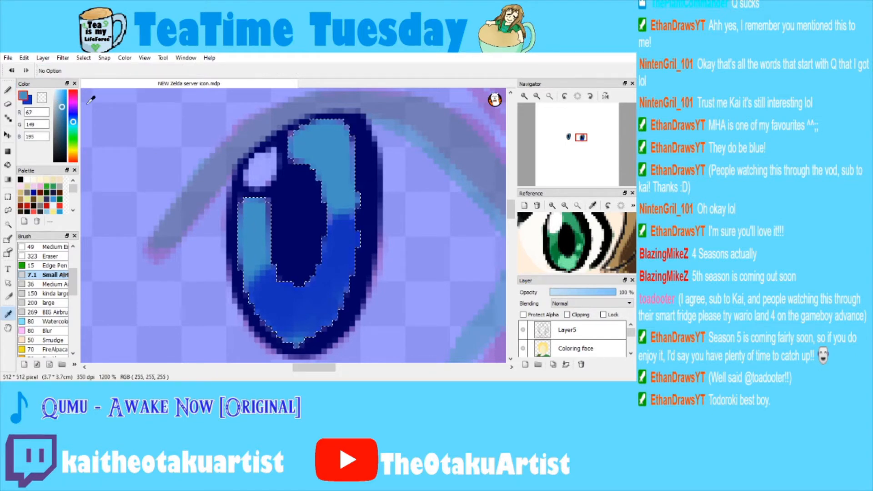
left_click(57, 97)
left_click(8, 90)
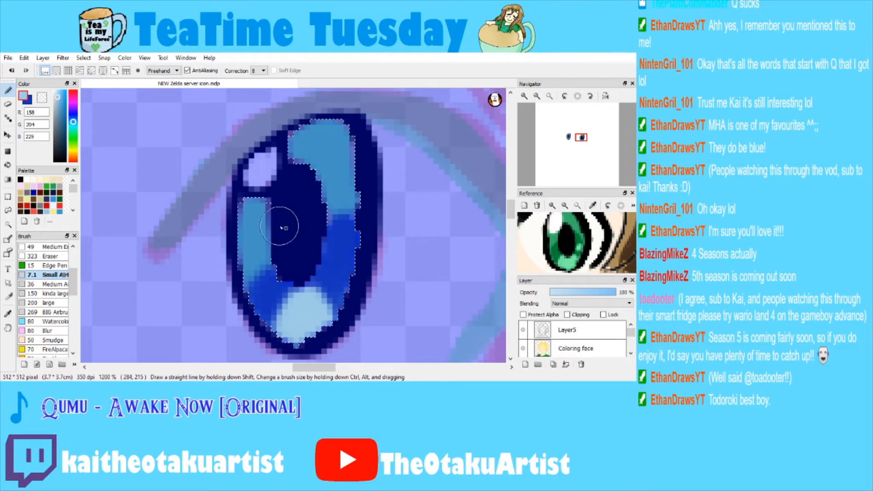
key("ctrl+z")
Airbrush a bright blue highlight (RGB 80, 180, 234) at the bottom and right side of the iris, and clear the selection.
left_click(58, 95)
left_click_drag(277, 320, 299, 289)
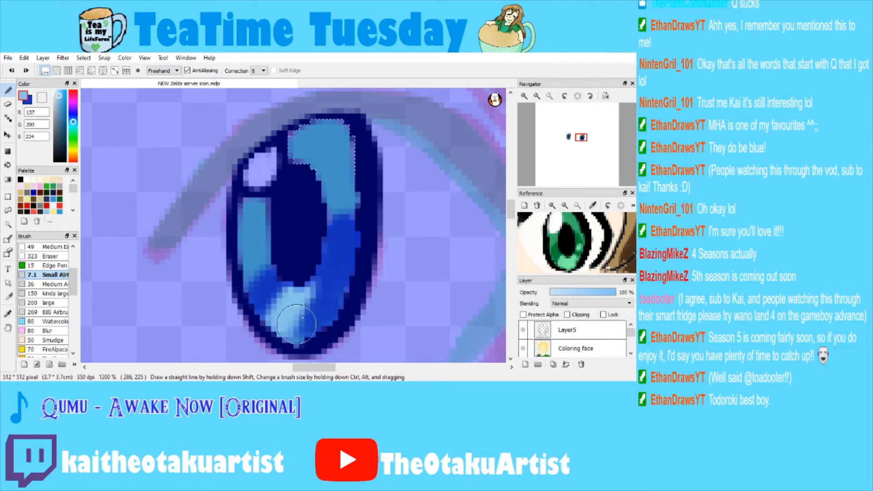
left_click(62, 95)
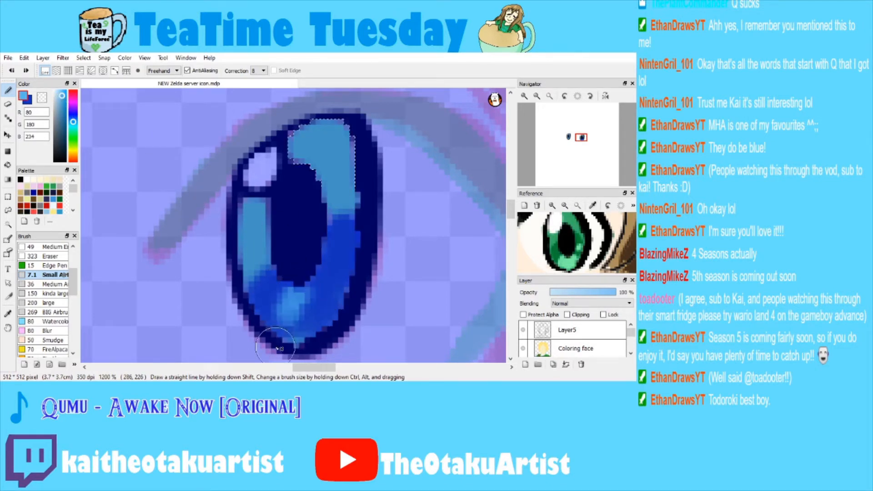
left_click_drag(296, 288, 323, 335)
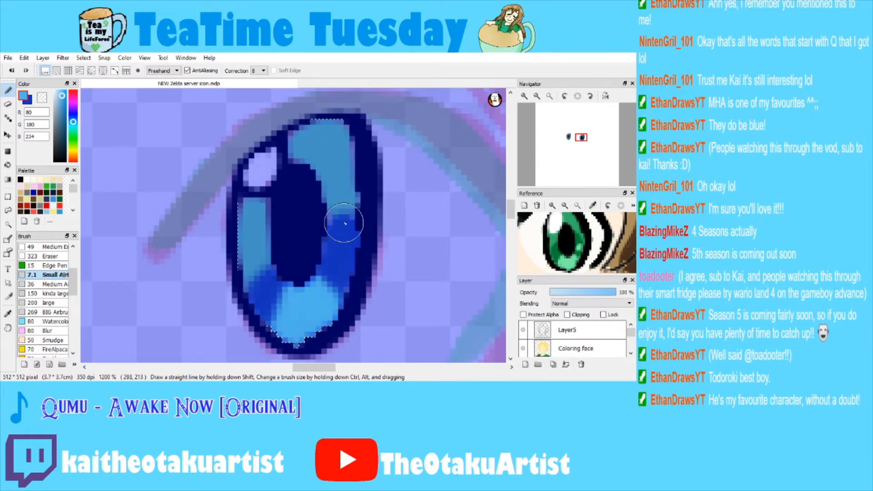
key("ctrl+d")
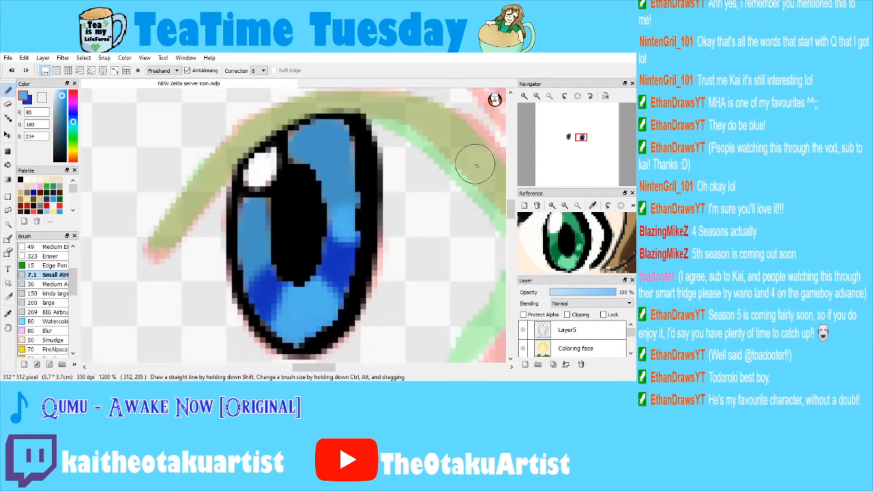
Restore the iris selection, extend the bright blue highlight into the upper iris, and clear the selection.
left_click(537, 96)
left_click(537, 97)
left_click(537, 97)
left_click(538, 96)
mouse_move(575, 132)
left_mouse_down()
mouse_move(566, 131)
mouse_move(582, 145)
left_mouse_up()
left_click(525, 97)
left_click(526, 98)
key("ctrl+z")
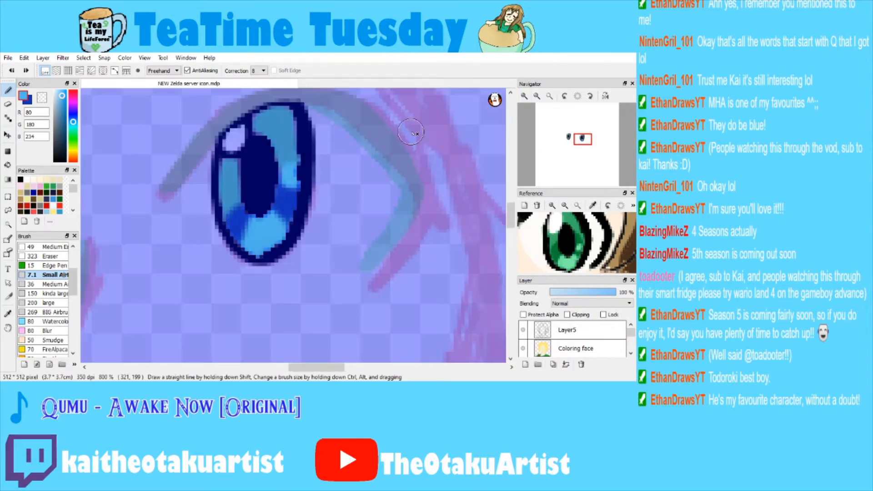
left_click_drag(253, 138, 268, 121)
key("ctrl+d")
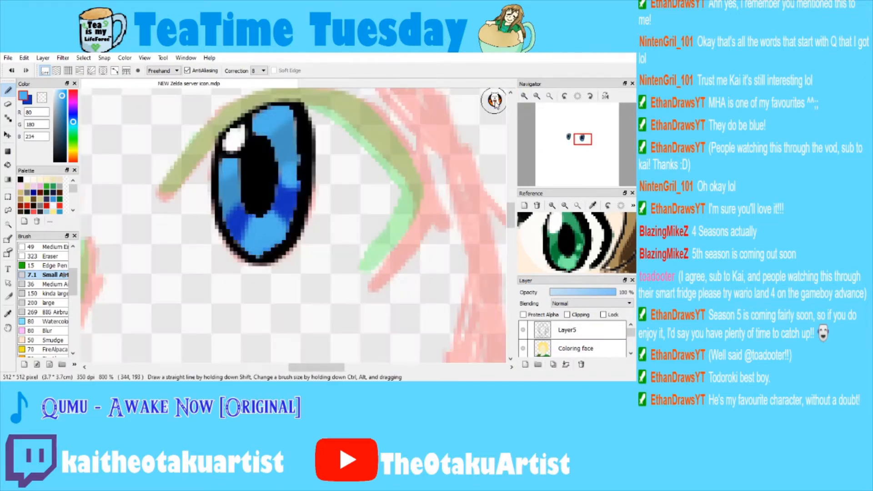
Compare both eyes, and undo all shading on the right-hand iris back to its flat selected fill.
left_click(537, 97)
left_click(538, 96)
left_click(538, 97)
left_click(537, 97)
left_click_drag(577, 135, 579, 145)
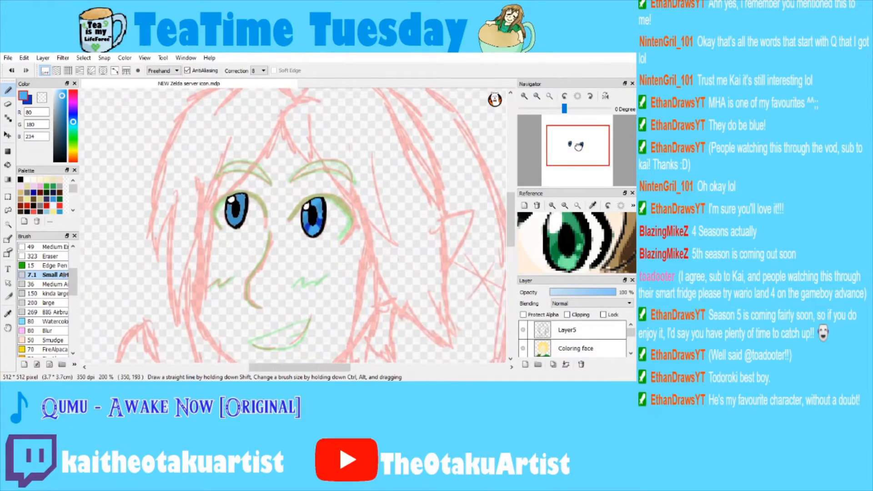
left_click(525, 97)
left_click(525, 97)
left_click(525, 97)
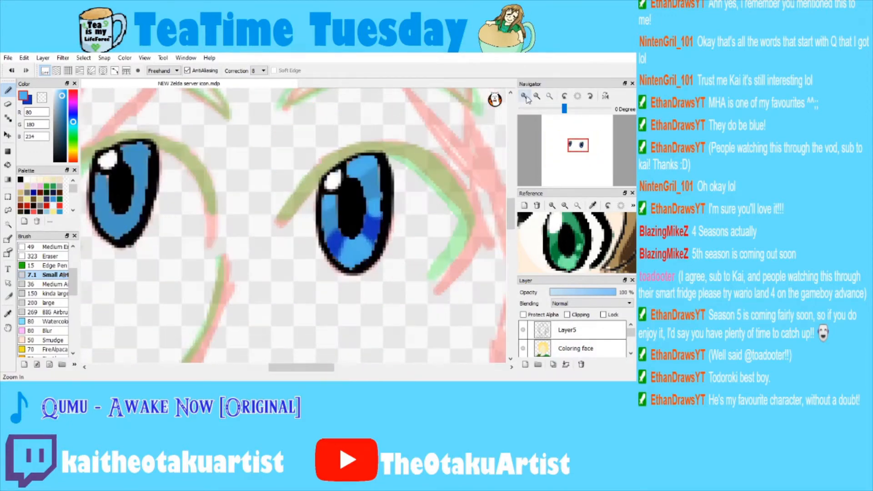
key("ctrl+z")
key("ctrl+d")
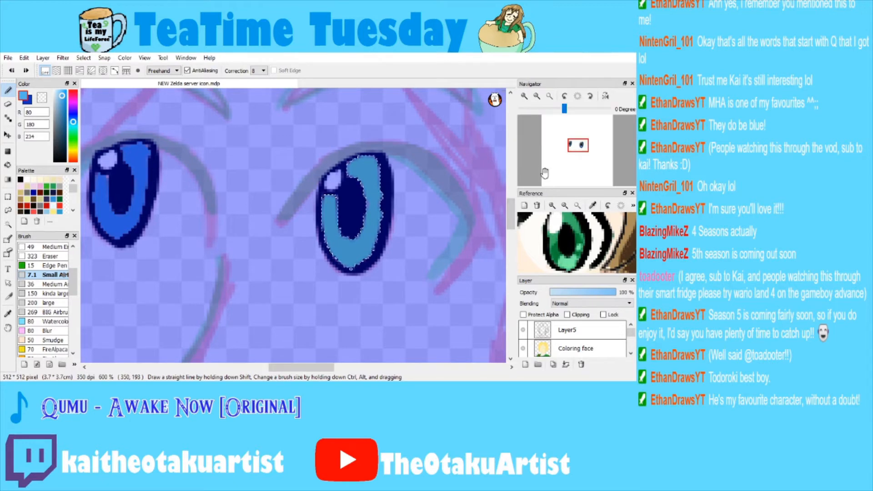
Sample reference and iris colours, adjust to a muted blue (RGB 94, 120, 209), and fill the selected iris with it.
left_click(593, 206)
left_click(576, 218)
left_click(581, 234)
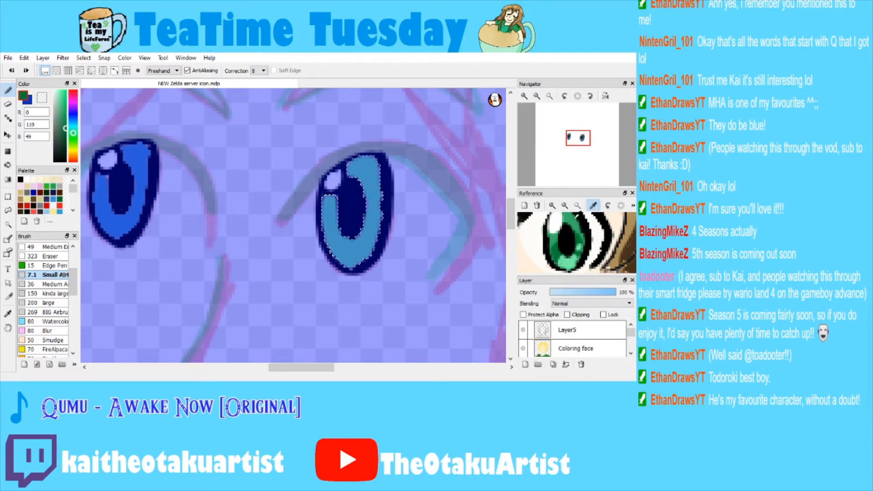
left_click(8, 313)
left_click(329, 218)
left_click_drag(64, 115, 62, 109)
left_click(75, 118)
left_click(74, 116)
left_click(61, 103)
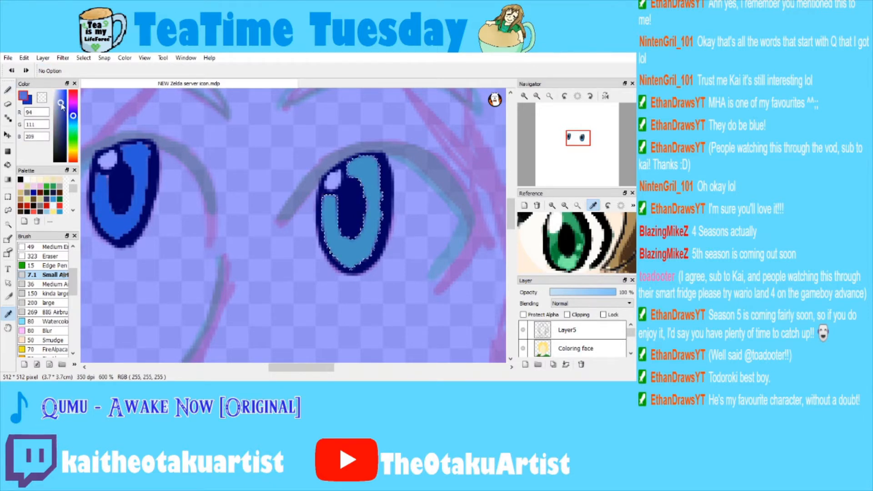
left_click(74, 119)
left_click(73, 117)
left_click(8, 164)
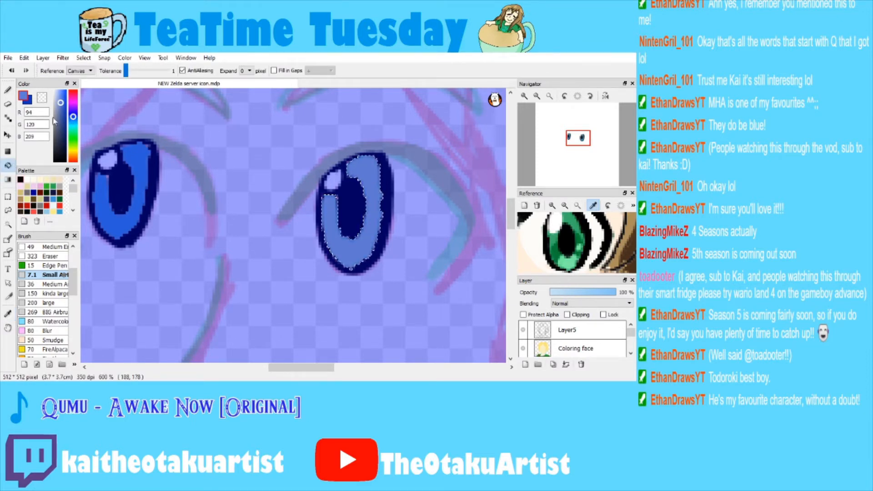
Try airbrushing dark navy blue (RGB 0, 28, 147) over the lower part of the muted blue iris.
left_click(29, 102)
left_click(65, 120)
left_click(8, 90)
left_click_drag(339, 229, 320, 257)
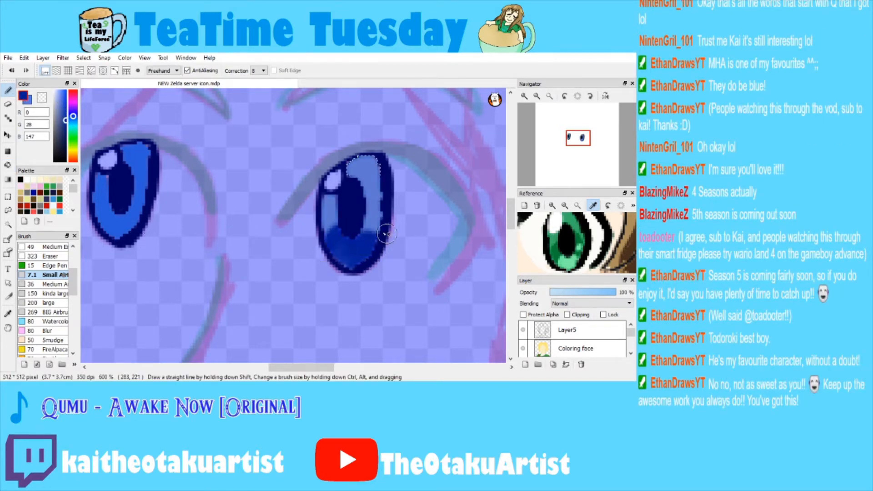
left_click(11, 70)
Try airbrushing a medium dark blue (RGB 24, 52, 173) over the lower part of the iris.
left_click(66, 115)
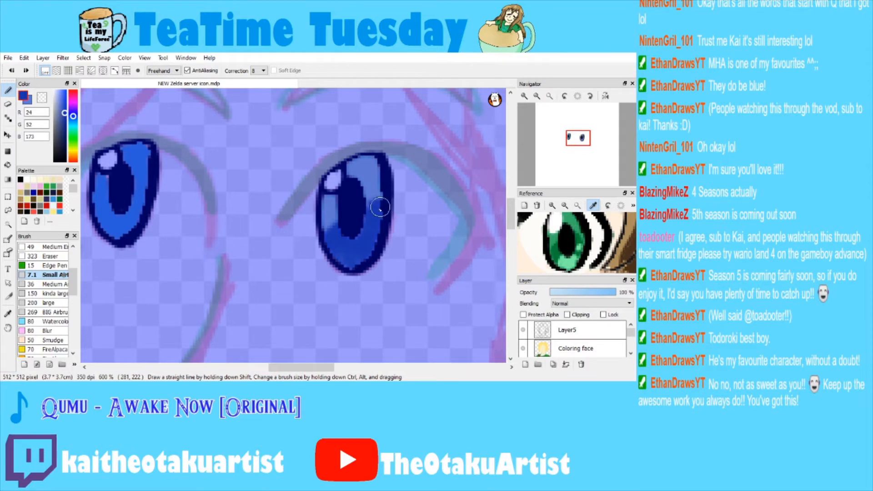
left_click(336, 235)
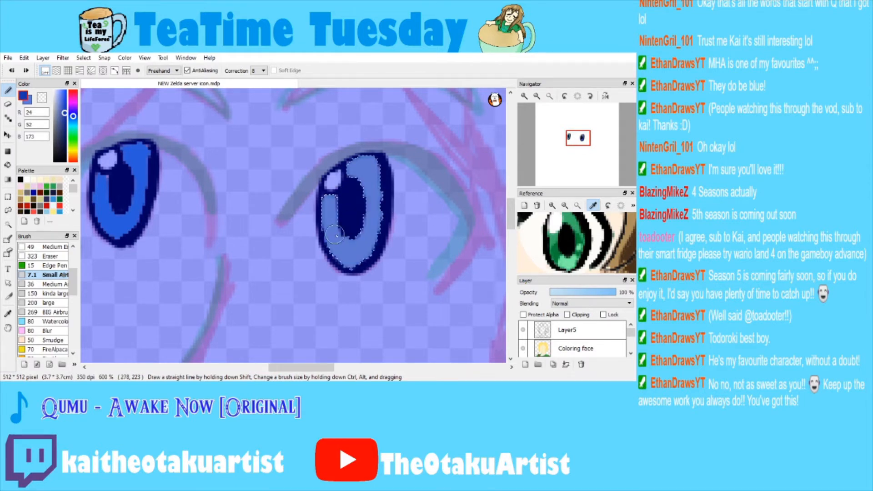
left_click(348, 230)
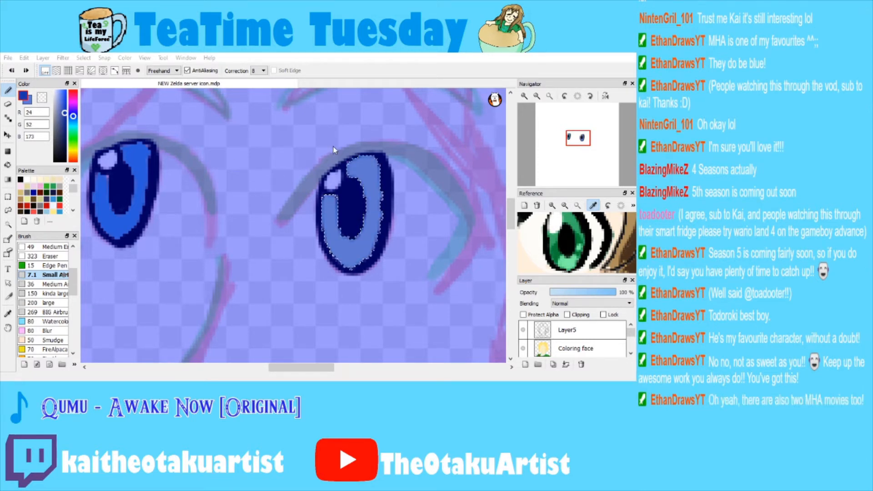
left_click_drag(329, 175, 327, 197)
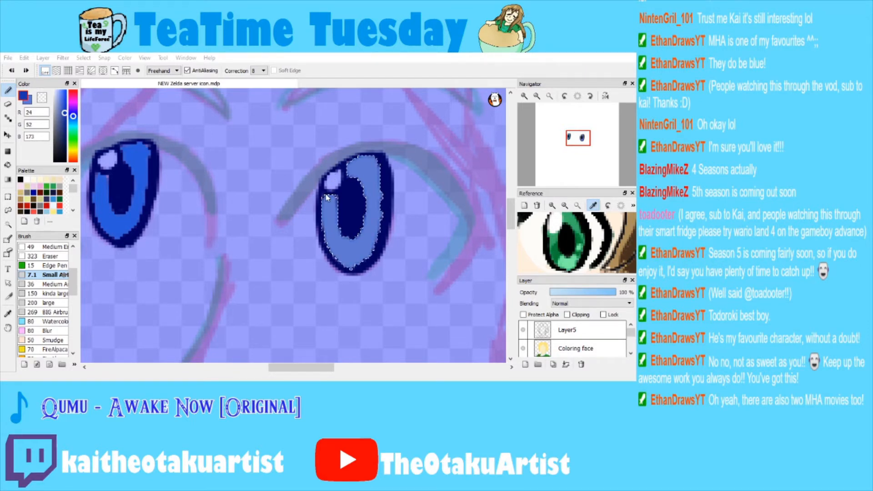
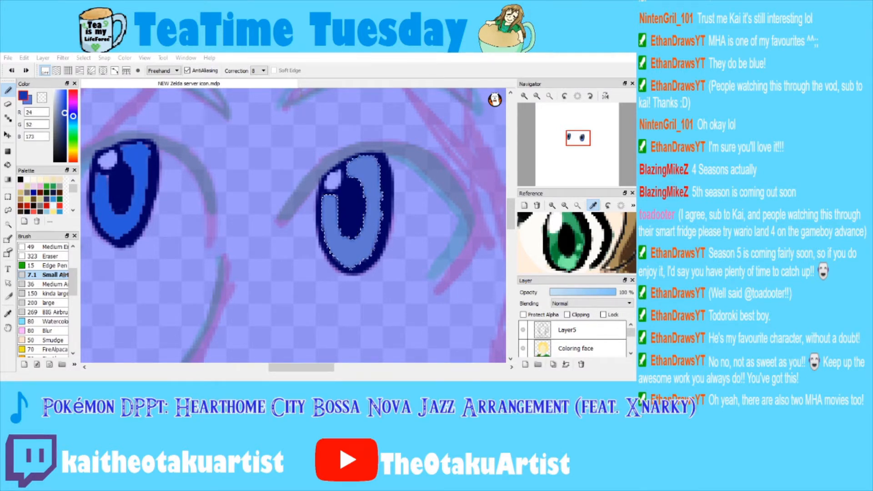
Load the blue-haired anime character as the reference image, enlarge the reference area, and frame one of the character's eyes.
double_click(292, 139)
left_click(593, 206)
left_click_drag(560, 222, 563, 306)
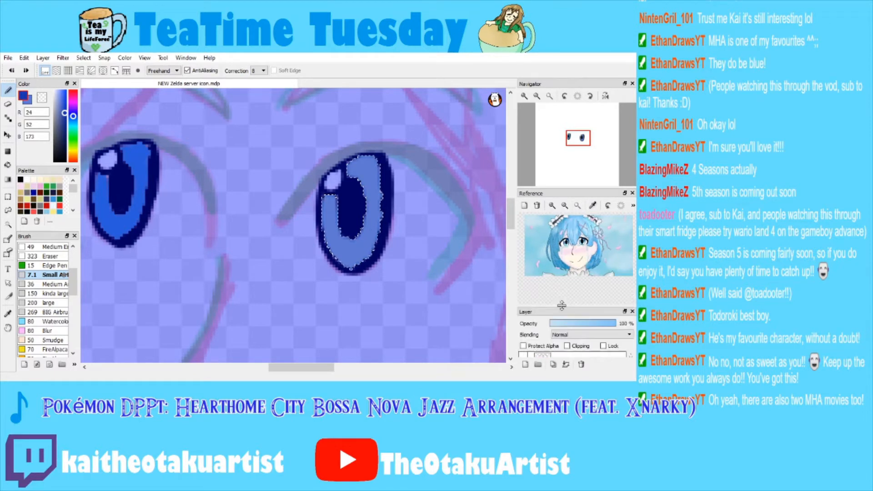
scroll(564, 264, "up", 4)
left_click_drag(611, 257, 559, 227)
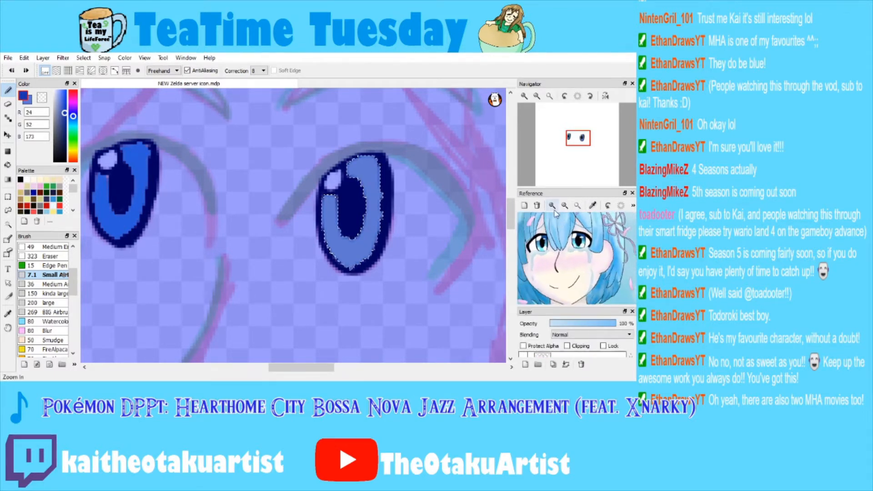
left_click(553, 206)
left_click(553, 206)
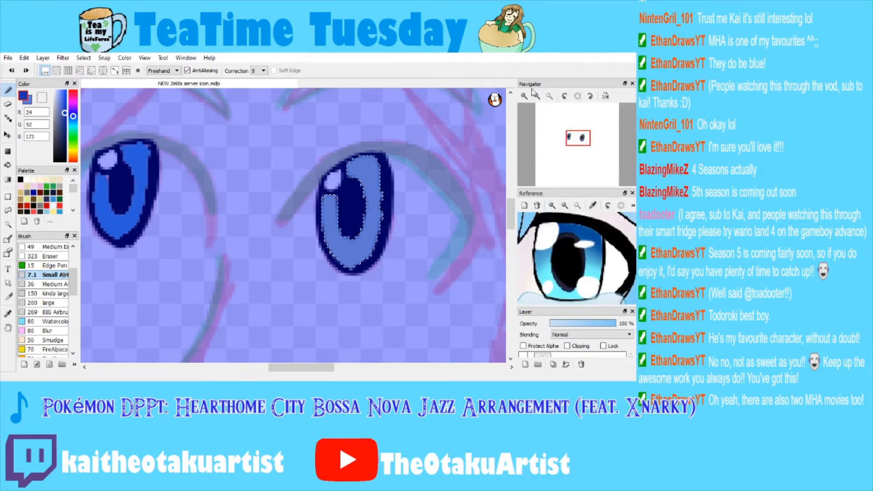
Sample the light cyan (RGB 122, 254, 255) from the reference eye and fill the selected right-hand iris with it.
scroll(576, 140, "up", 1)
left_click_drag(578, 138, 581, 140)
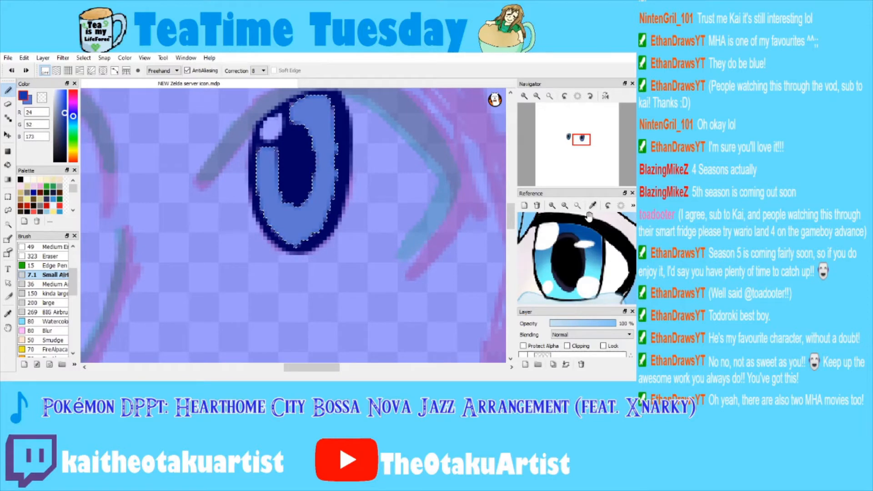
left_click(595, 205)
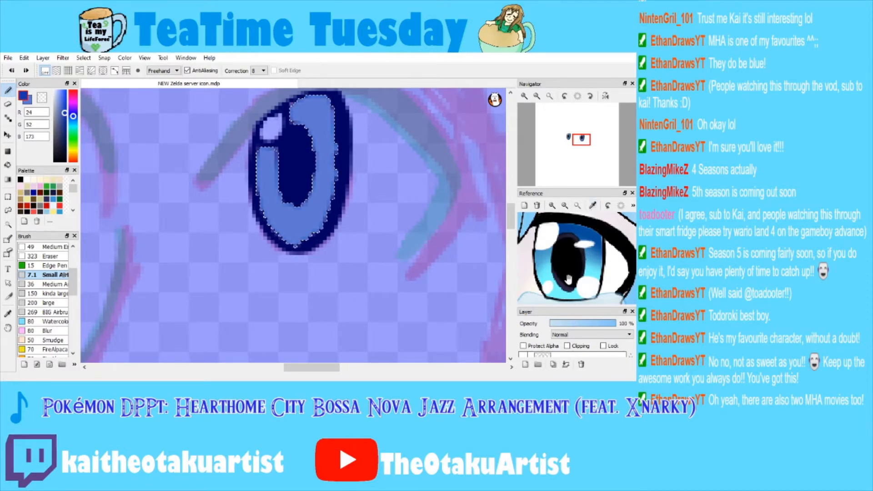
left_click(563, 287)
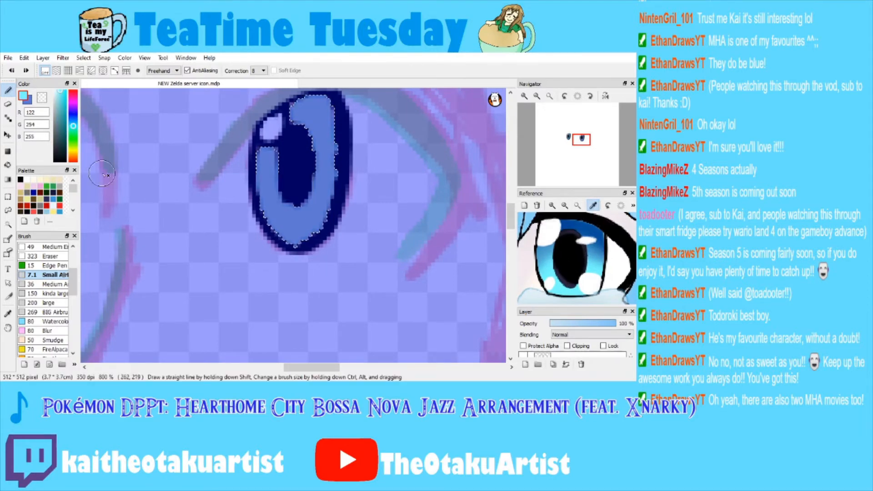
left_click(8, 165)
left_click(320, 134)
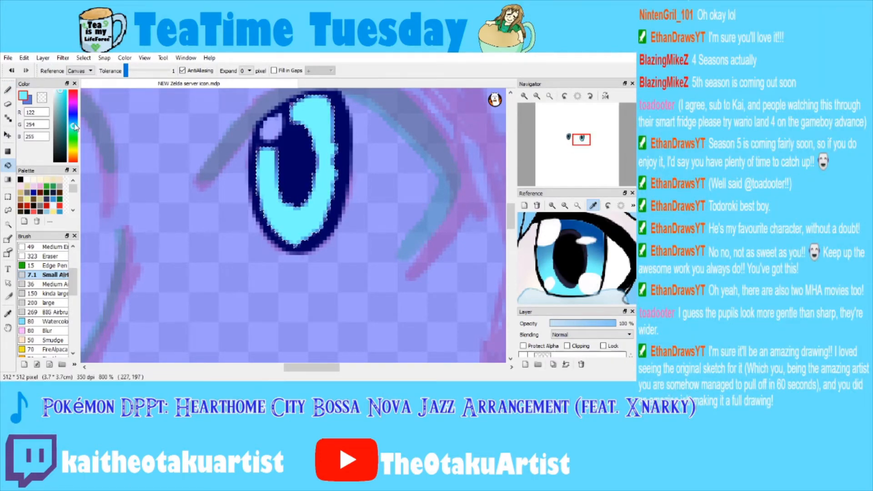
Airbrush light blue (RGB 123, 183, 254) across the middle of the iris and dark blue (RGB 7, 78, 153) over its upper part.
left_click_drag(74, 127, 74, 120)
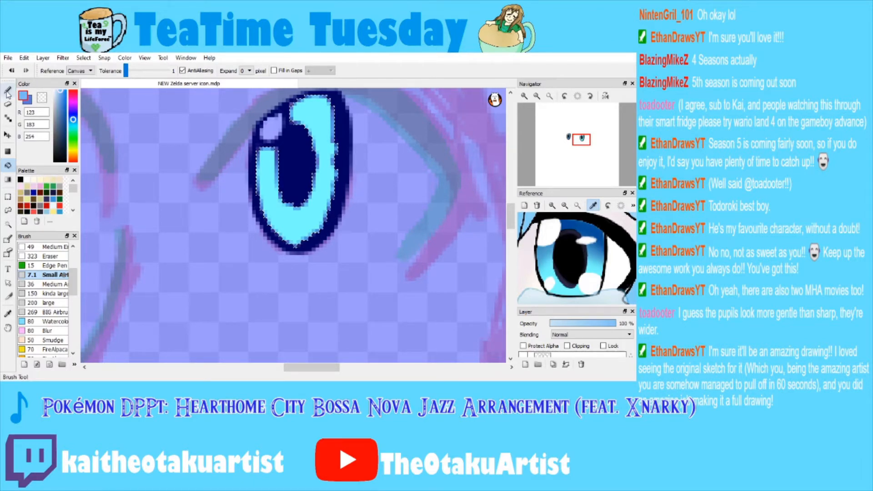
key("b")
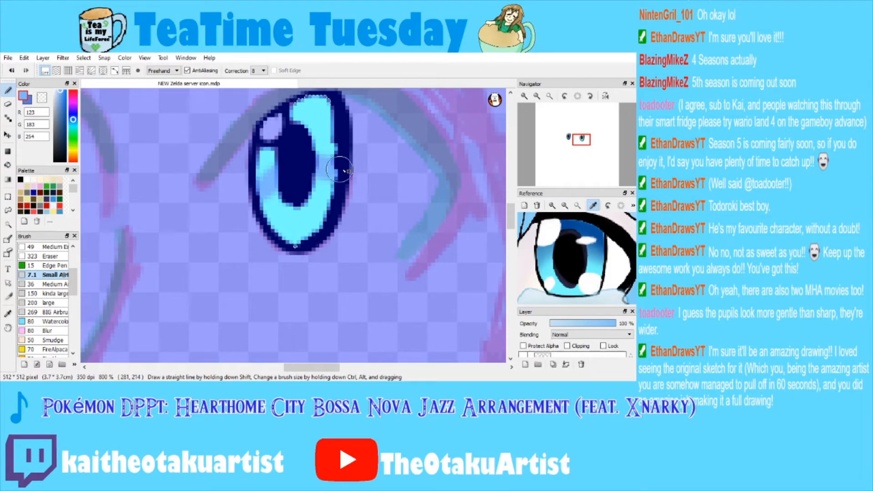
left_click_drag(277, 132, 278, 130)
left_click(589, 225)
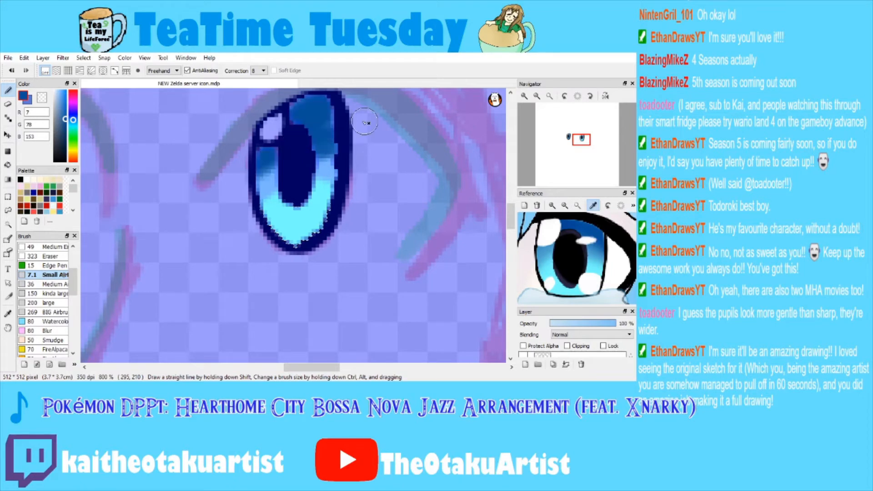
Undo the last airbrush strokes and try re-shading the iris's upper part with dark blue (RGB 7, 78, 153).
left_click_drag(364, 122, 299, 154)
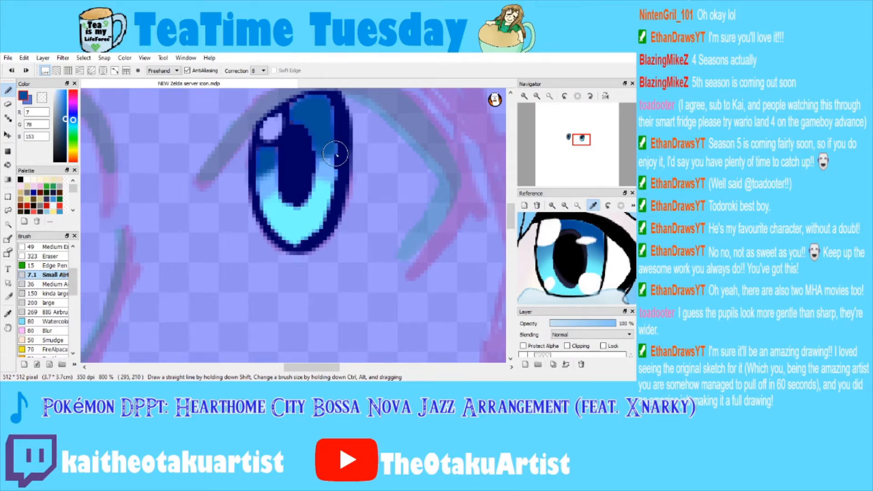
key("ctrl+z")
key("ctrl+z")
left_click_drag(338, 148, 293, 164)
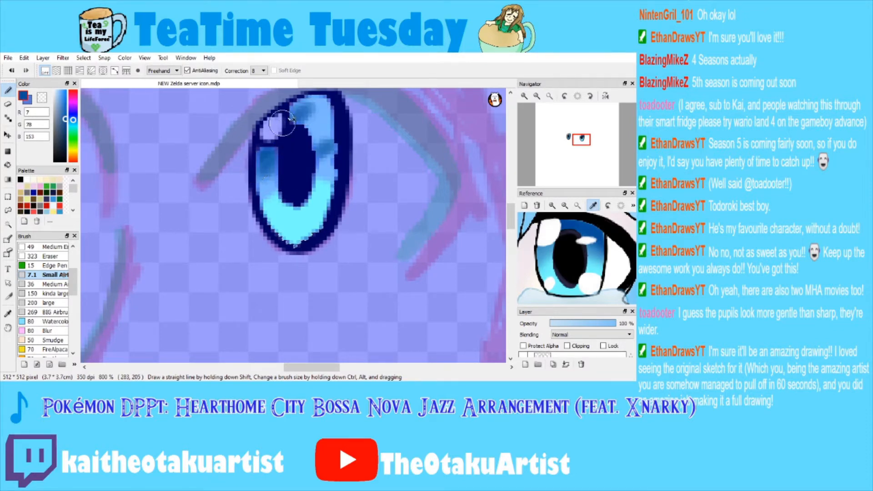
left_click_drag(312, 136, 300, 105)
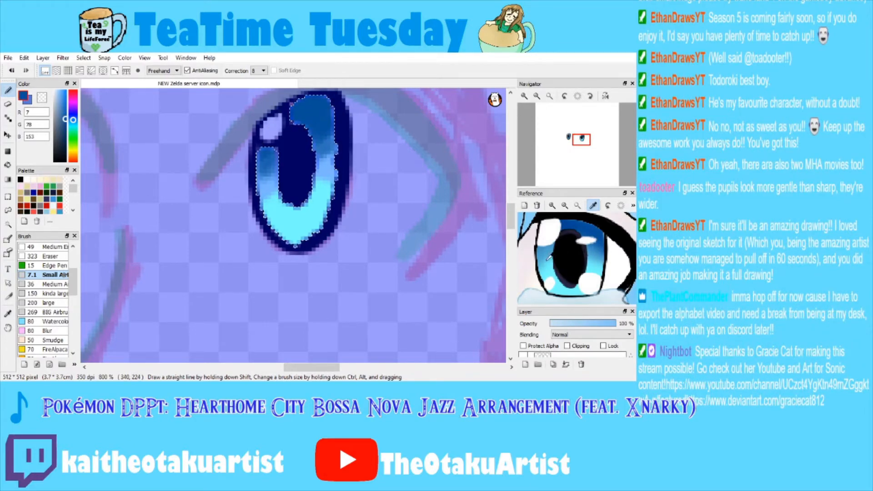
Try airbrushing a teal blue (RGB 49, 142, 178) transition between the iris's dark upper part and its cyan lower part.
left_click(551, 269)
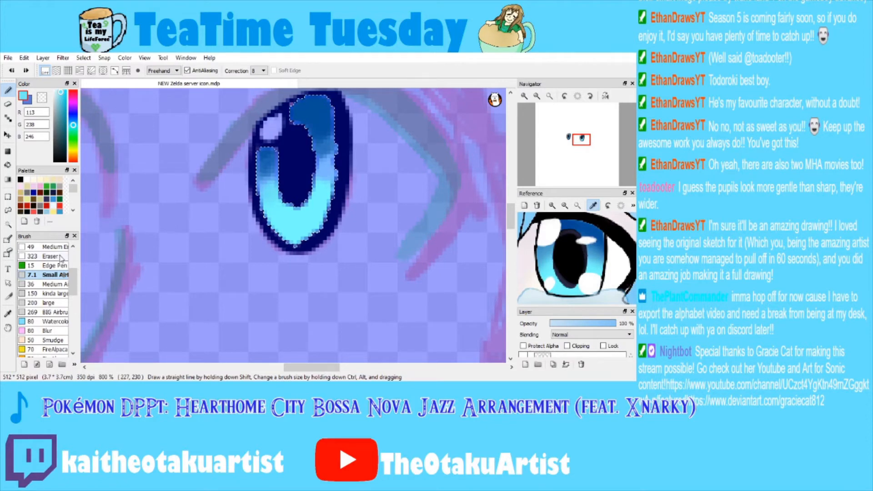
left_click(9, 314)
left_click(311, 114)
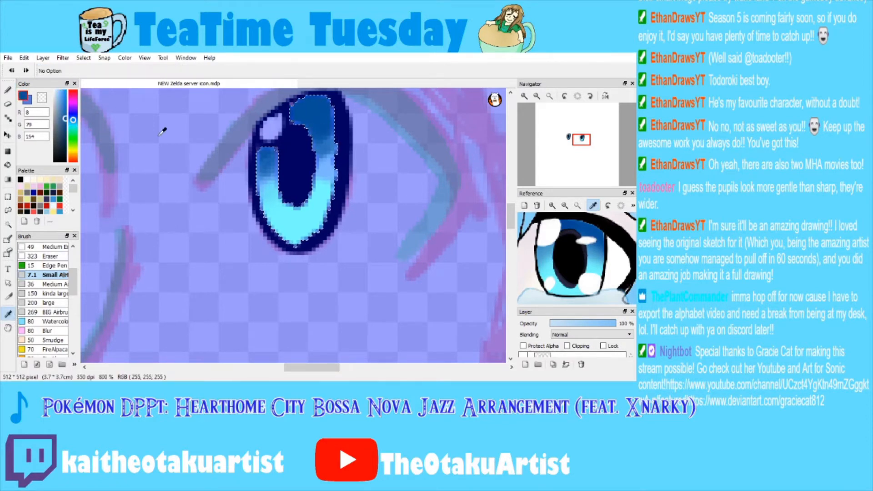
left_click(73, 123)
left_click(62, 111)
left_click(7, 90)
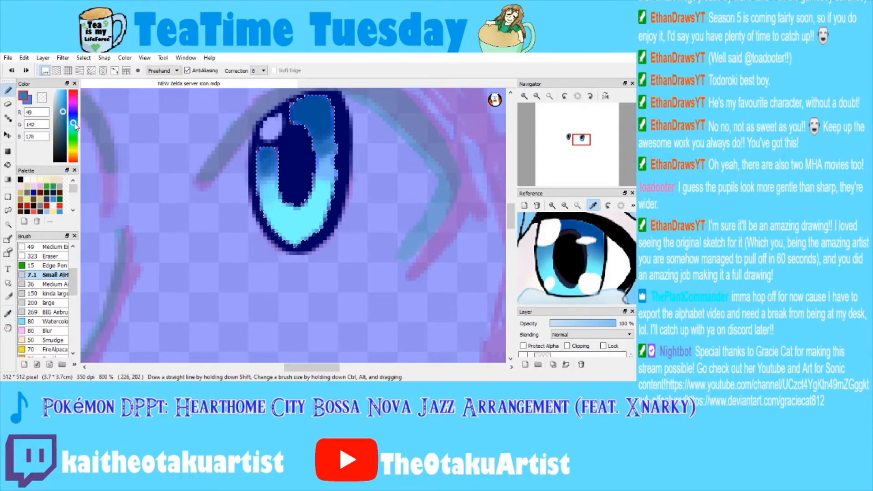
left_click_drag(264, 181, 270, 191)
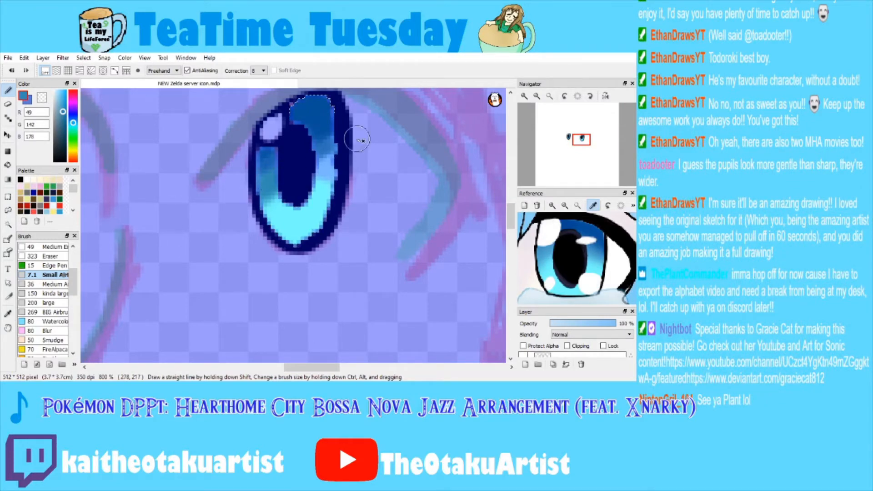
Check the shaded eye from a wider view and sample the dark blue (RGB 2, 72, 149) from the reference iris.
left_click(537, 96)
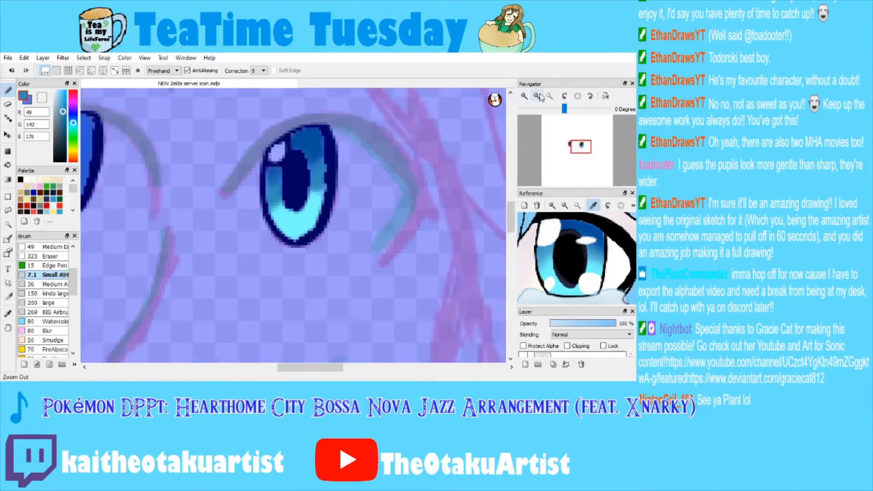
left_click(536, 96)
left_click(537, 96)
left_click(536, 96)
left_click(525, 96)
left_click(525, 96)
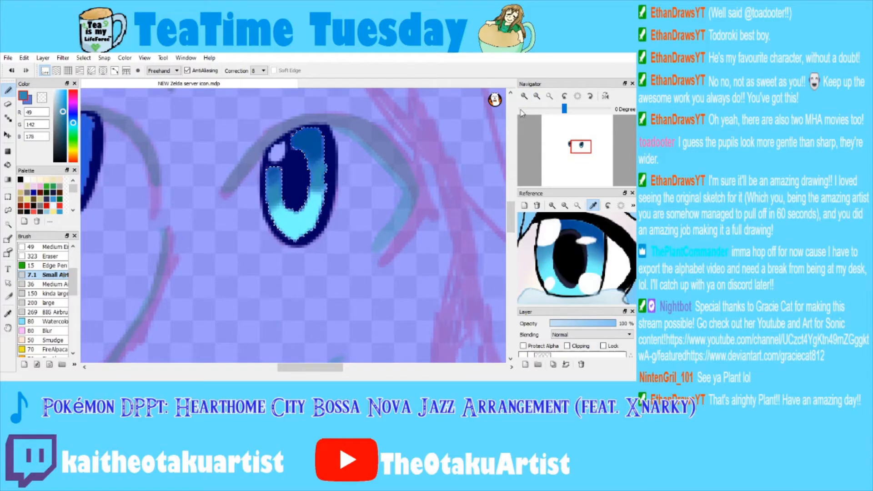
key("i")
left_click(310, 138)
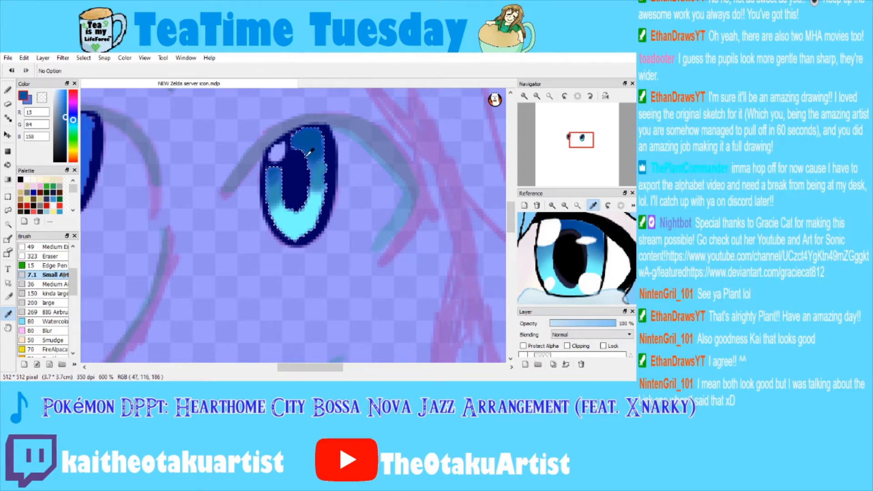
left_click(312, 152)
left_click(594, 206)
left_click(570, 220)
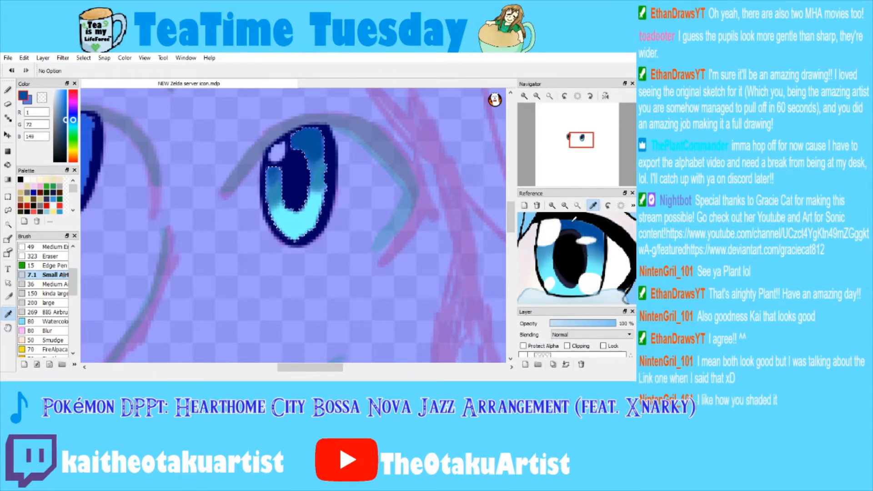
key("b")
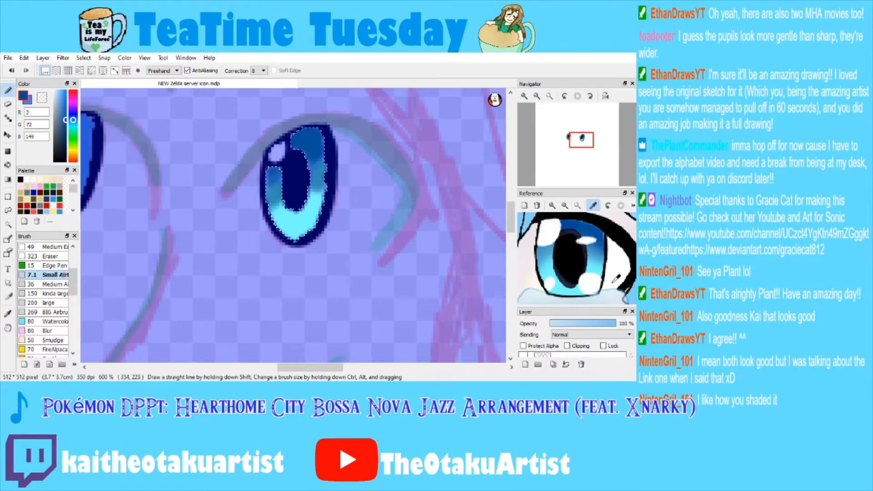
Sample light cyan (RGB 122, 254, 255) from the reference eye and try the large airbrush across the iris.
left_click(572, 290)
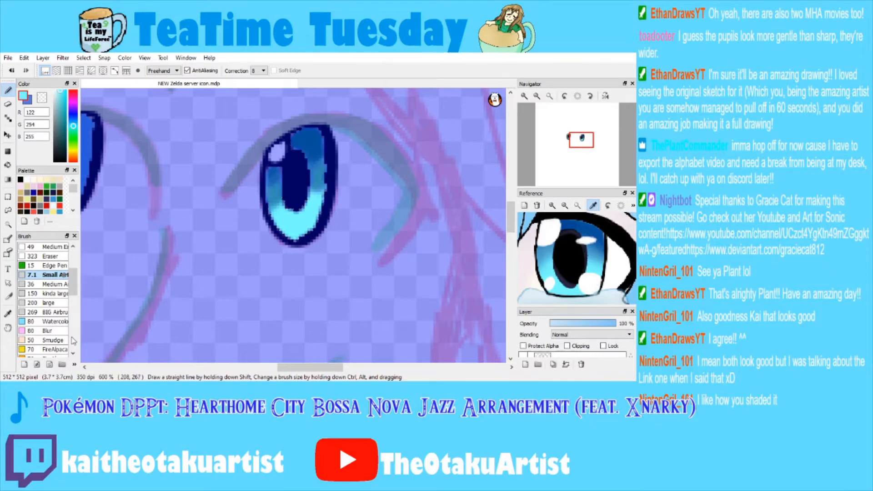
left_click(51, 303)
left_click_drag(288, 176, 292, 171)
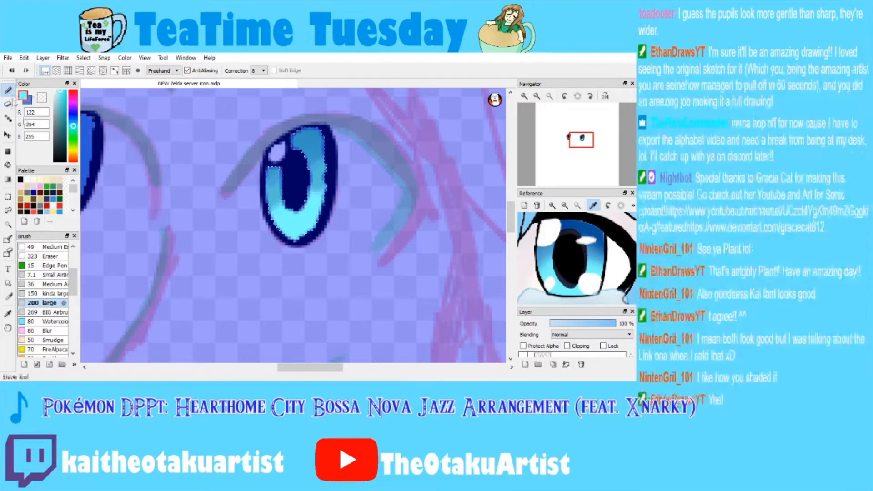
Paint over the whole selected iris in light cyan (RGB 122, 254, 255) with the giant pen brush.
left_click_drag(73, 281, 73, 259)
left_click(51, 247)
mouse_move(334, 134)
left_mouse_down()
mouse_move(359, 140)
mouse_move(340, 207)
mouse_move(327, 107)
mouse_move(312, 259)
left_mouse_up()
Sample blue (RGB 9, 81, 155) from the reference eye and shade the iris's upper part with the medium airbrush.
left_click(524, 96)
left_click(525, 96)
left_click_drag(578, 141, 583, 144)
left_click(588, 226)
left_click(588, 226)
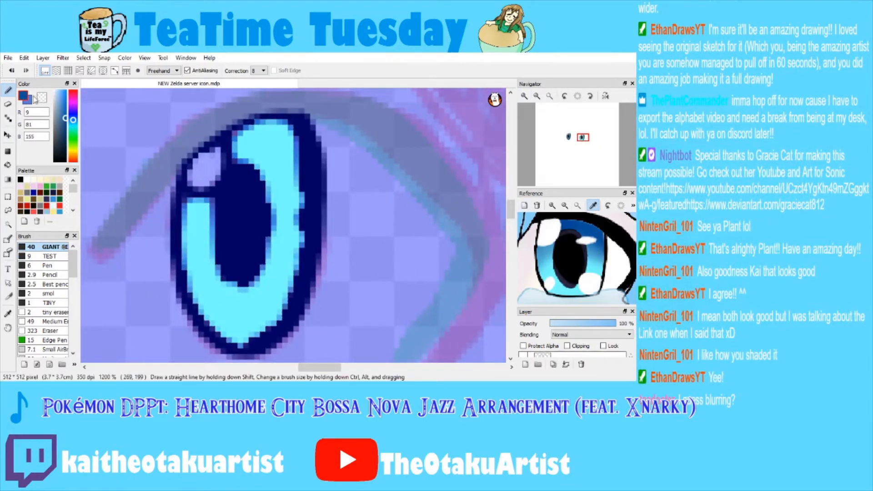
left_click_drag(75, 272, 76, 289)
left_click(53, 305)
mouse_move(202, 287)
left_mouse_down()
mouse_move(197, 224)
mouse_move(267, 197)
mouse_move(281, 203)
mouse_move(290, 150)
mouse_move(266, 139)
left_mouse_up()
left_click(12, 70)
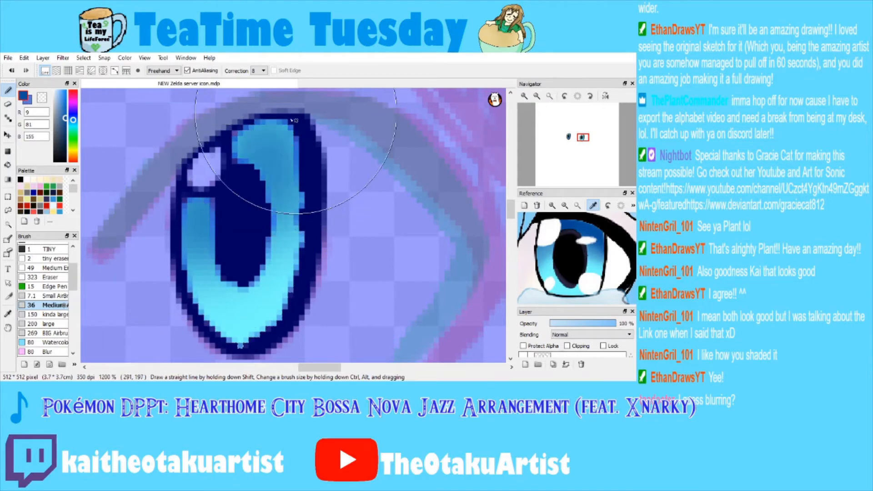
Darken the upper iris on both sides of the pupil with the small airbrush in blue (RGB 9, 81, 155).
left_click(50, 296)
left_click_drag(210, 230, 233, 206)
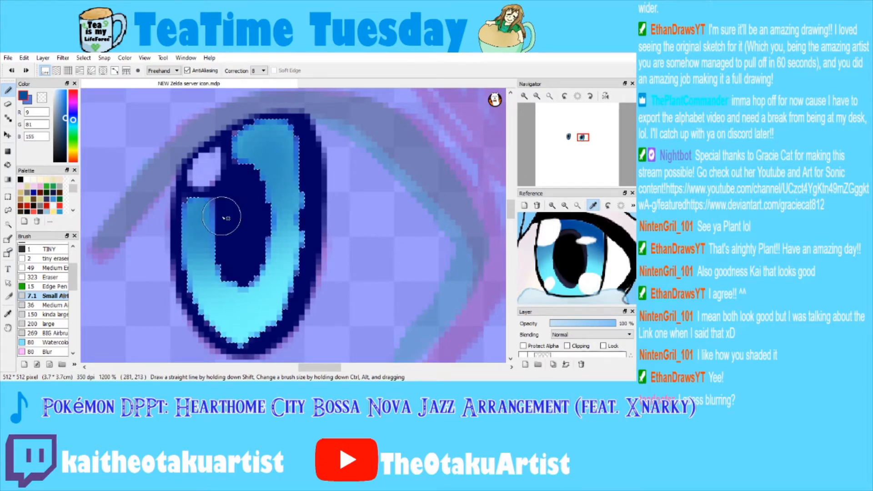
mouse_move(259, 186)
left_mouse_down()
mouse_move(353, 142)
mouse_move(218, 176)
left_mouse_up()
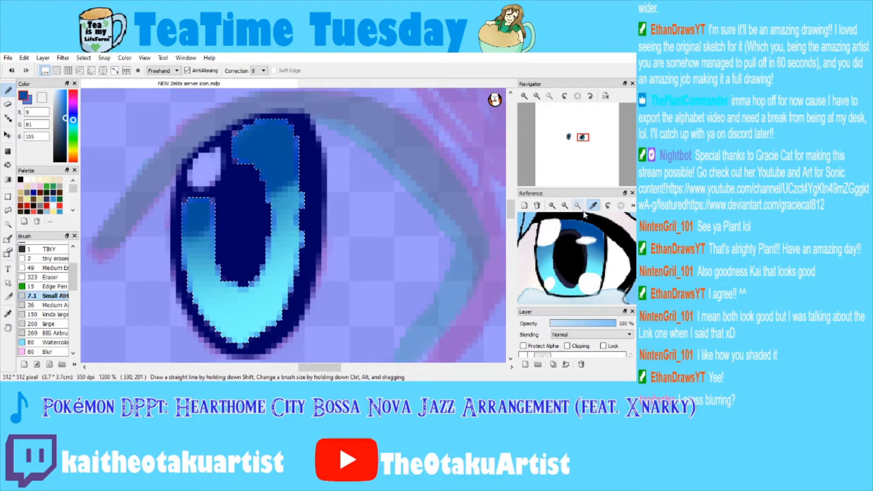
Shift the sampled blue to a deep indigo (RGB 22, 26, 158) and airbrush it over the upper iris beside the pupil.
left_click(593, 223)
left_click(596, 224)
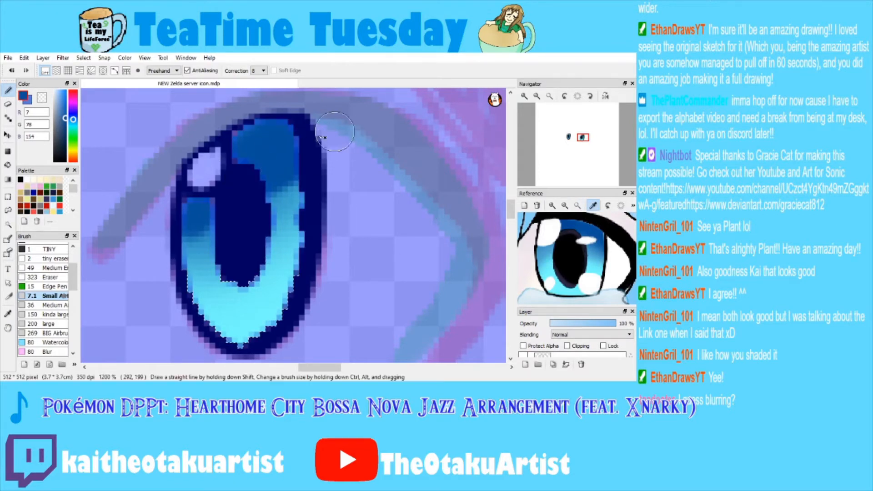
left_click(65, 119)
left_click_drag(65, 119, 64, 118)
left_click(74, 115)
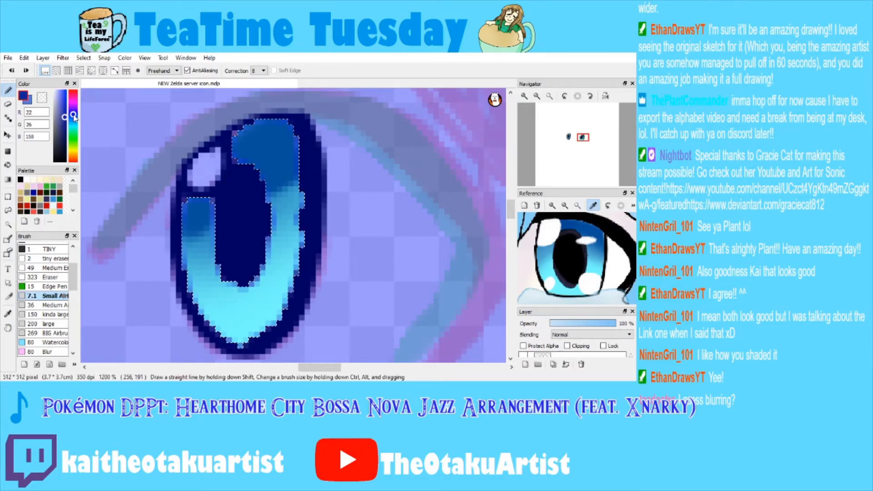
left_click_drag(268, 186, 314, 155)
mouse_move(298, 118)
left_mouse_down()
mouse_move(245, 132)
mouse_move(293, 126)
mouse_move(268, 158)
mouse_move(296, 132)
mouse_move(216, 171)
mouse_move(179, 209)
mouse_move(226, 171)
mouse_move(202, 190)
mouse_move(308, 136)
left_mouse_up()
left_click_drag(271, 190, 263, 201)
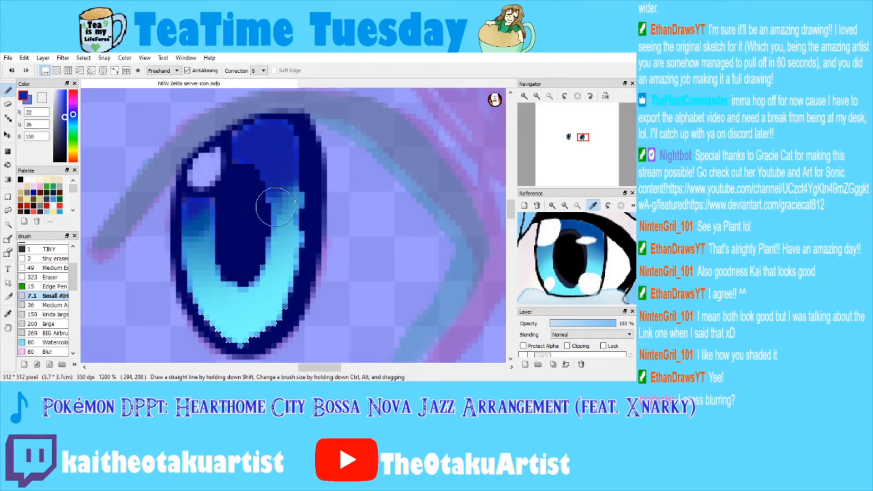
left_click_drag(200, 205, 212, 214)
left_click_drag(185, 246, 198, 243)
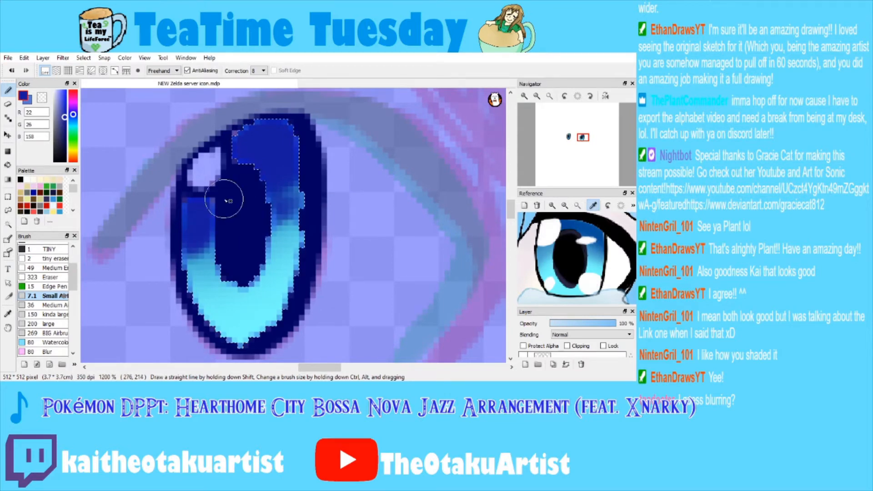
Sample medium blue (RGB 76, 161, 201) from the reference eye and blend the iris's middle with the medium airbrush.
left_click(537, 96)
left_click(524, 96)
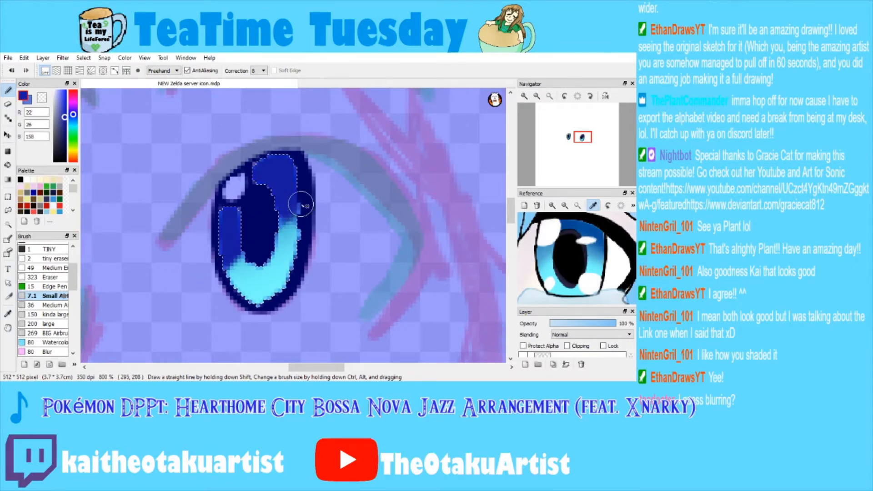
left_click(546, 252)
left_click(51, 304)
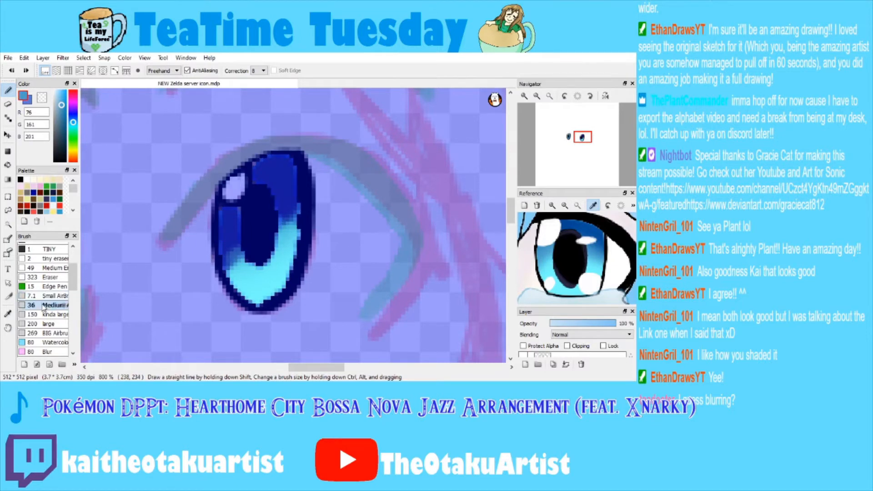
mouse_move(307, 224)
left_mouse_down()
mouse_move(282, 235)
mouse_move(315, 216)
mouse_move(286, 252)
mouse_move(241, 260)
mouse_move(234, 273)
mouse_move(274, 304)
mouse_move(277, 251)
mouse_move(321, 195)
mouse_move(277, 240)
mouse_move(308, 223)
left_mouse_up()
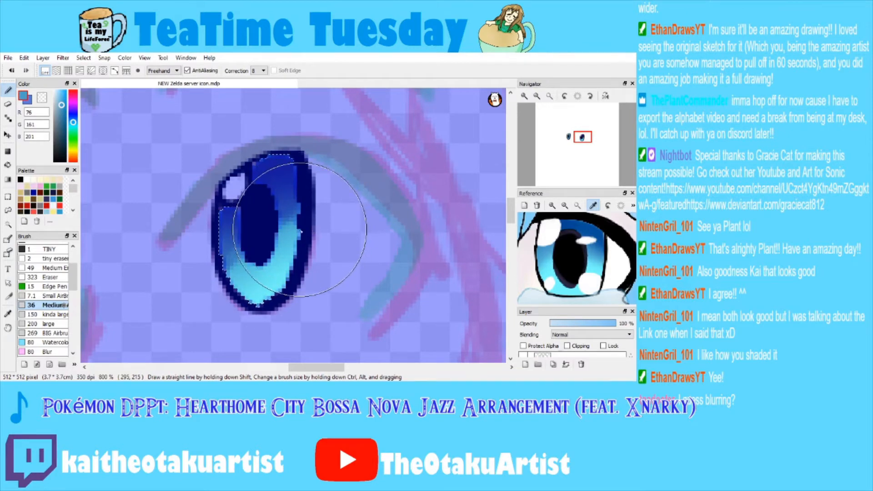
Choose white and the 2.9 px Pencil brush, and try a highlight on the iris below the pupil.
left_click(8, 314)
left_click(27, 179)
scroll(45, 282, "up", 2)
left_click(46, 275)
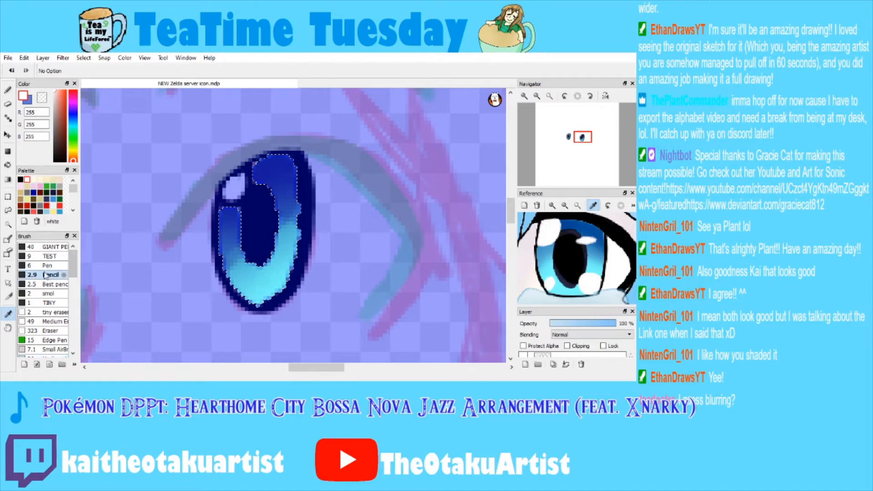
left_click(8, 90)
left_click_drag(248, 278, 266, 273)
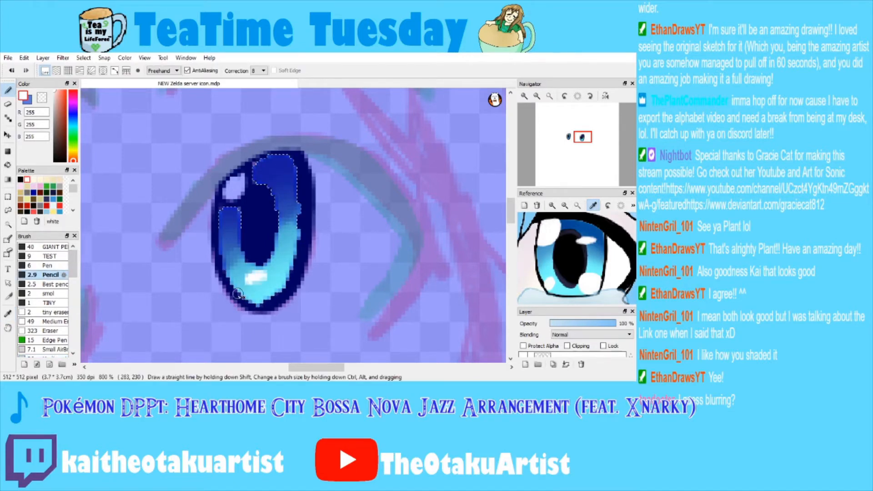
key("ctrl+z")
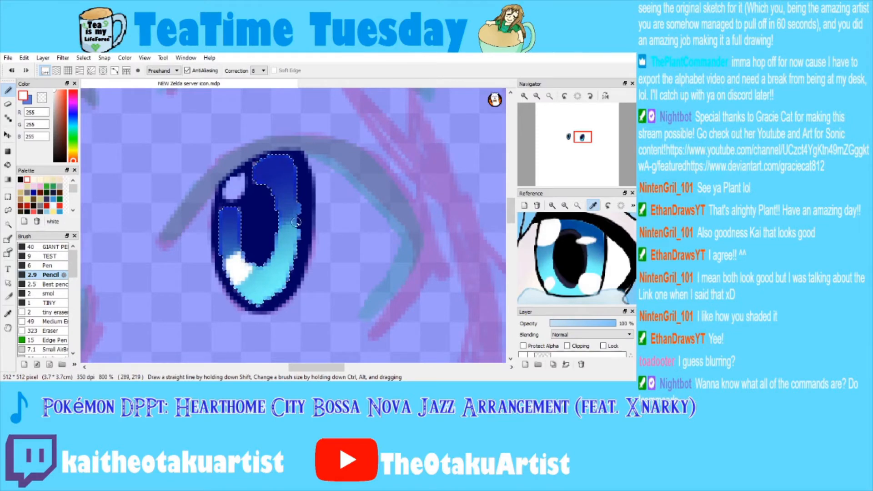
Clear the iris selection and check both eyes against the whole face sketch.
key("ctrl+d")
scroll(265, 206, "down", 4)
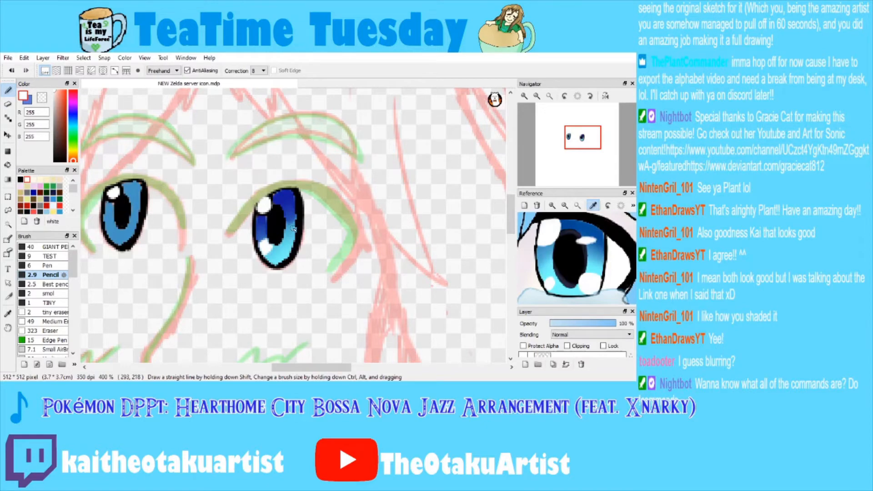
left_click(537, 96)
left_click(536, 96)
left_click(529, 96)
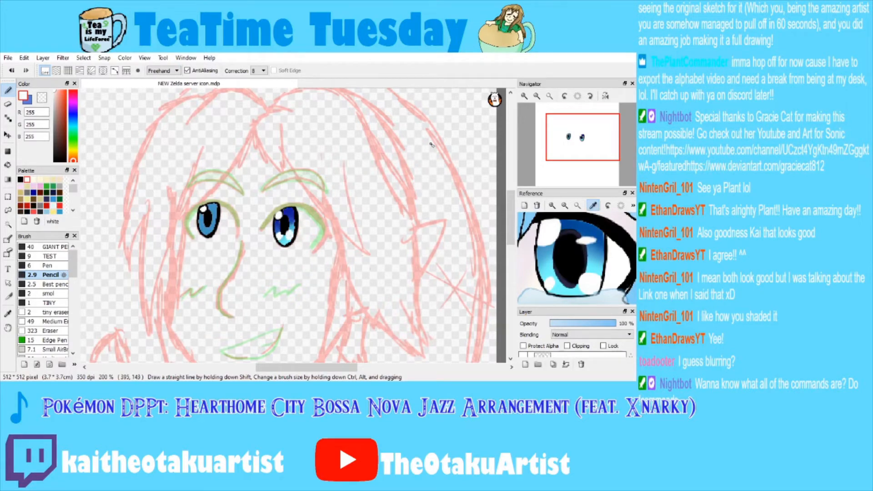
left_click(524, 96)
Undo the recent highlight strokes and pencil a round white highlight on the iris's lower left, overlapping the outline.
key("ctrl+z")
key("ctrl+z")
key("ctrl+z")
key("ctrl+z")
key("ctrl+z")
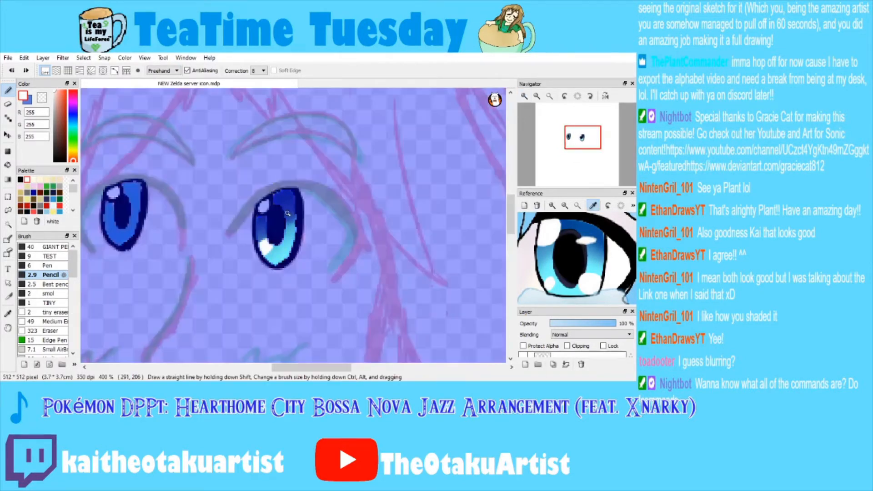
left_click(537, 96)
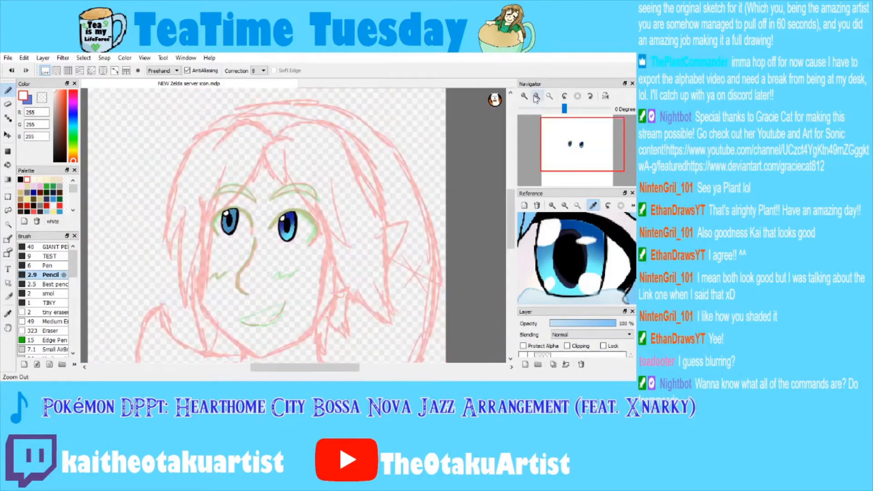
left_click(525, 96)
left_click_drag(276, 251, 266, 248)
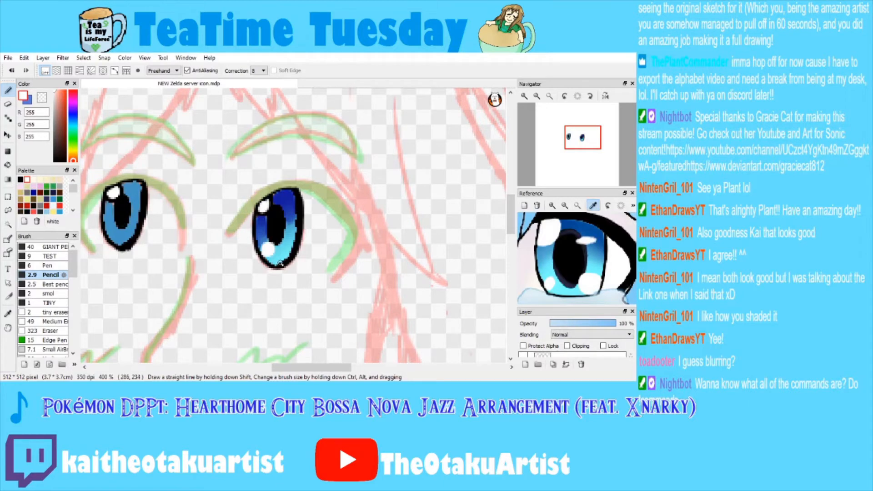
Try shading the iris's black pupil with dark navy (RGB 34, 32, 54) sampled from the reference pupil, using the 2 px smol brush.
left_click(525, 96)
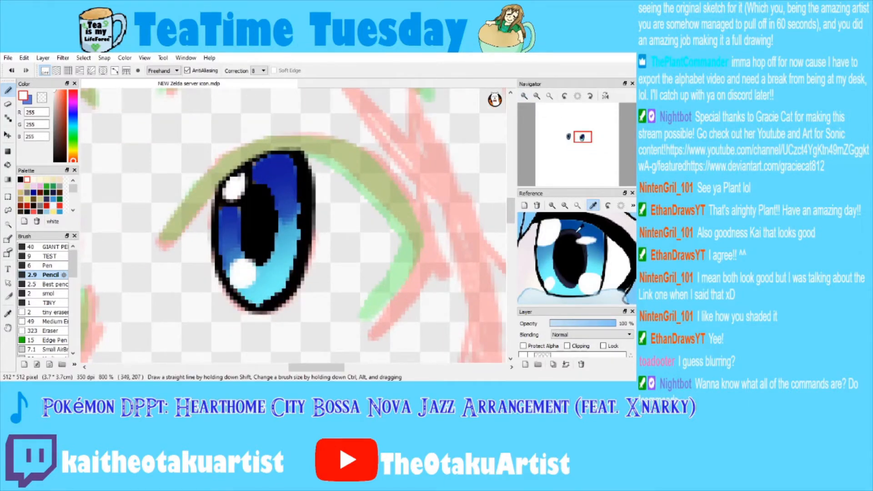
left_click(569, 228)
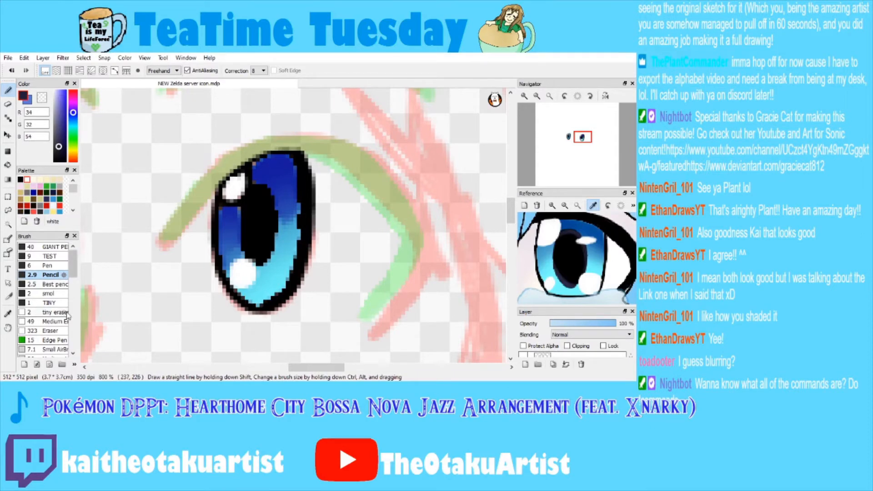
left_click(45, 295)
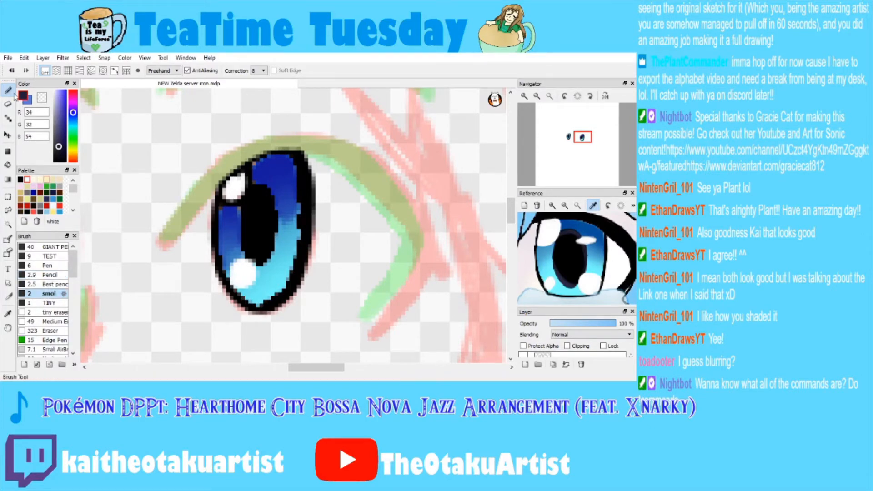
mouse_move(274, 191)
left_mouse_down()
mouse_move(253, 191)
mouse_move(268, 200)
mouse_move(271, 223)
mouse_move(263, 256)
mouse_move(243, 230)
mouse_move(256, 258)
mouse_move(303, 213)
mouse_move(250, 253)
left_mouse_up()
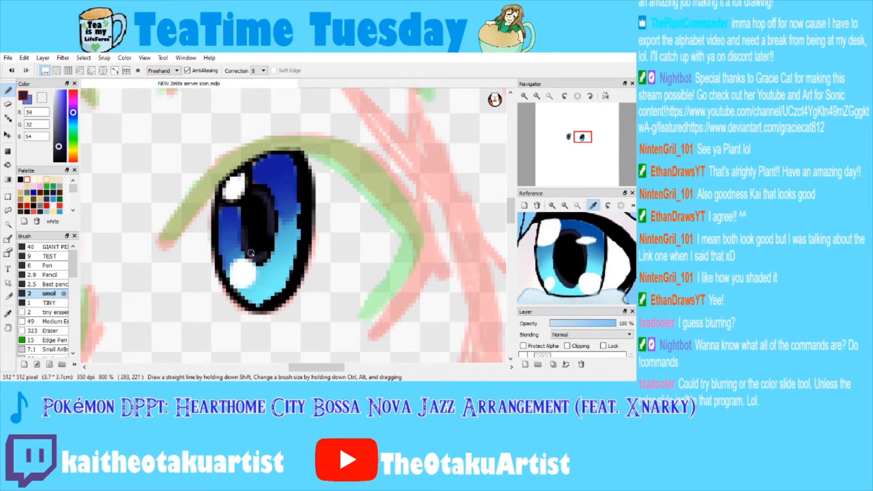
scroll(274, 236, "down", 8)
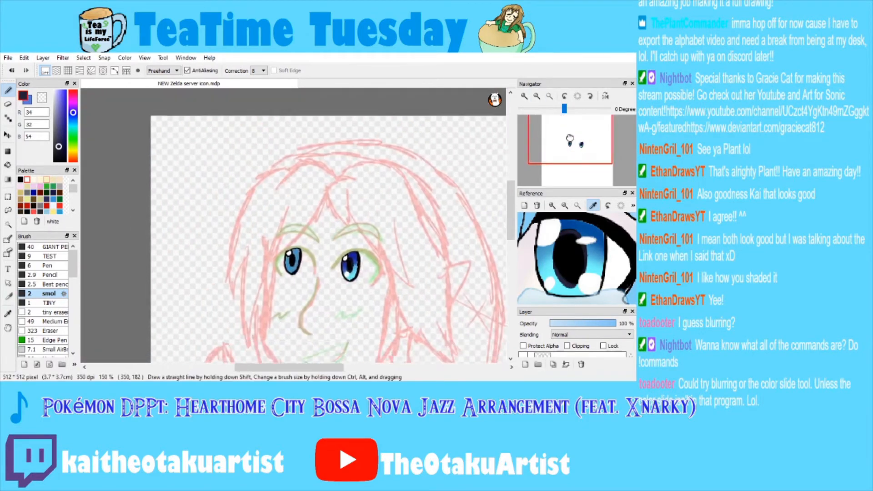
scroll(327, 233, "up", 6)
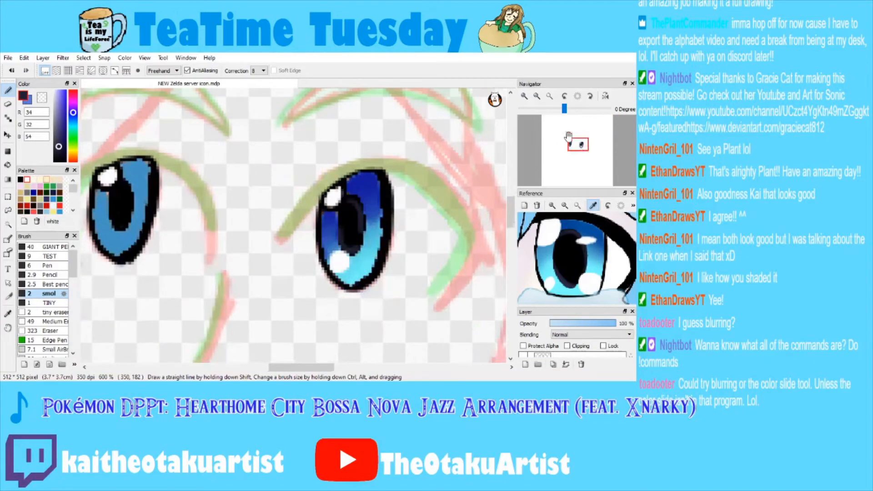
mouse_move(373, 196)
left_mouse_down()
mouse_move(360, 213)
mouse_move(357, 206)
left_mouse_up()
key("ctrl+z")
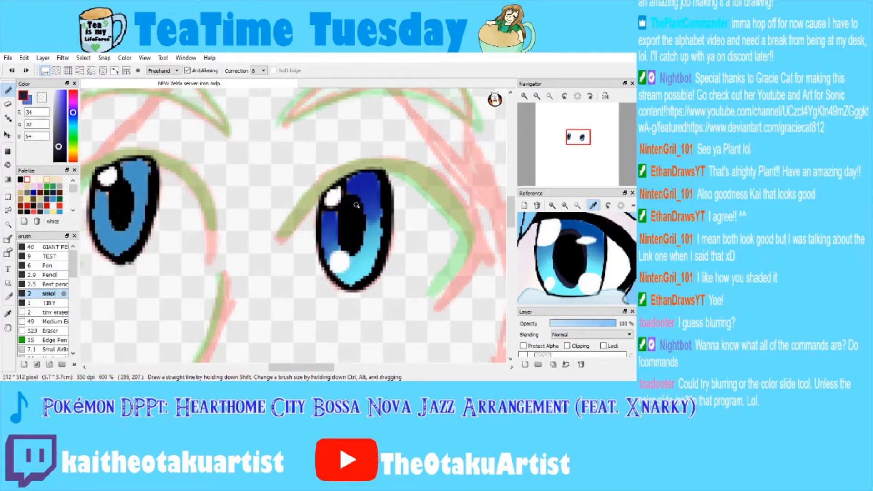
key("ctrl+z")
Lasso the flat-blue iris on the face's left-hand eye and remove it from the drawing.
left_click(539, 97)
left_click(538, 97)
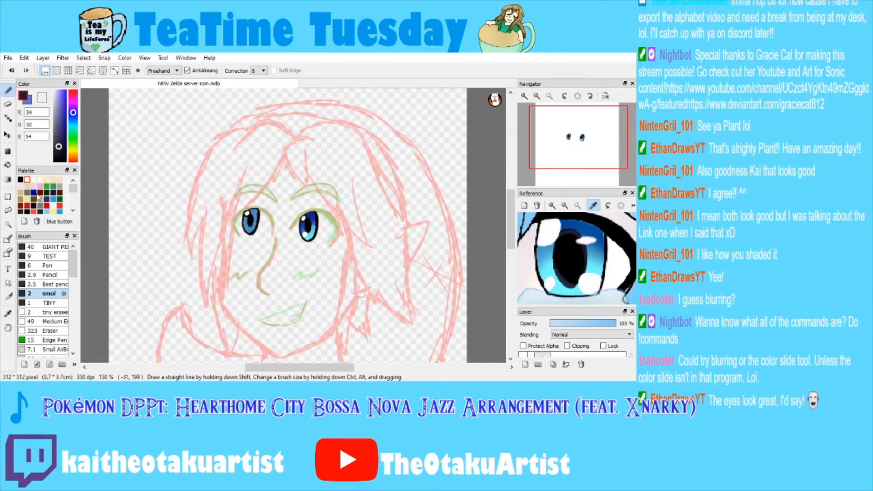
key("l")
left_click(548, 98)
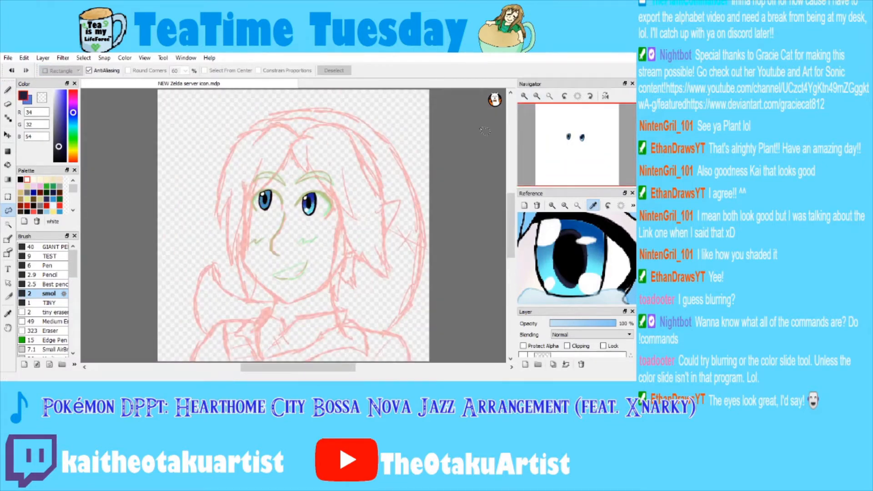
left_click_drag(262, 170, 468, 244)
key("ctrl+t")
left_click(459, 366)
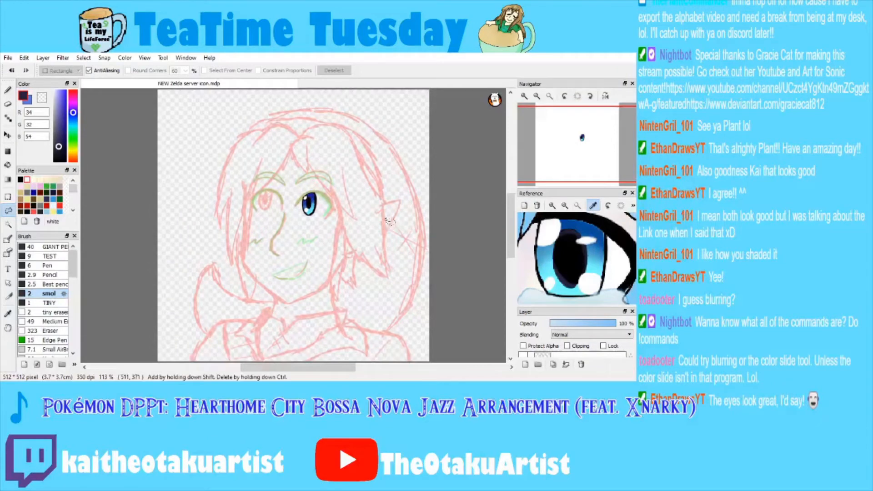
Lasso the shaded iris, place a slightly smaller copy on the empty left-hand eye, and merge both irises onto one layer.
left_click_drag(326, 226, 321, 224)
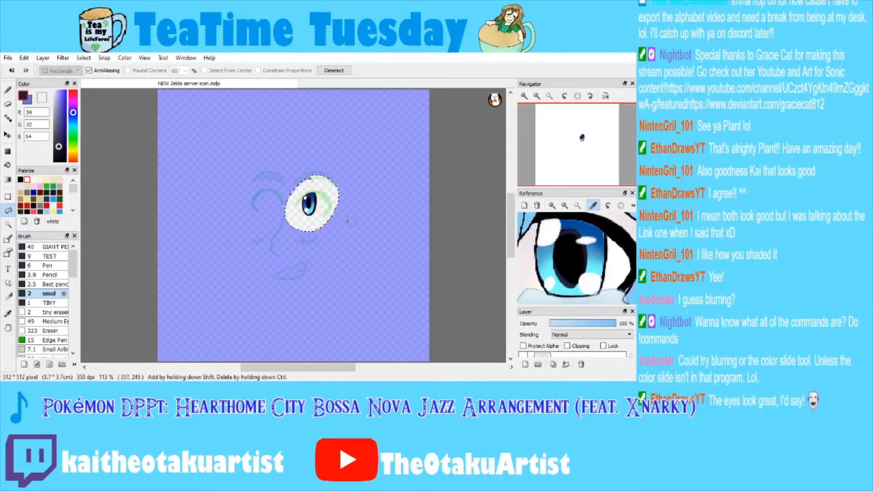
key("ctrl+t")
mouse_move(314, 191)
left_mouse_down()
mouse_move(294, 199)
mouse_move(271, 189)
left_mouse_up()
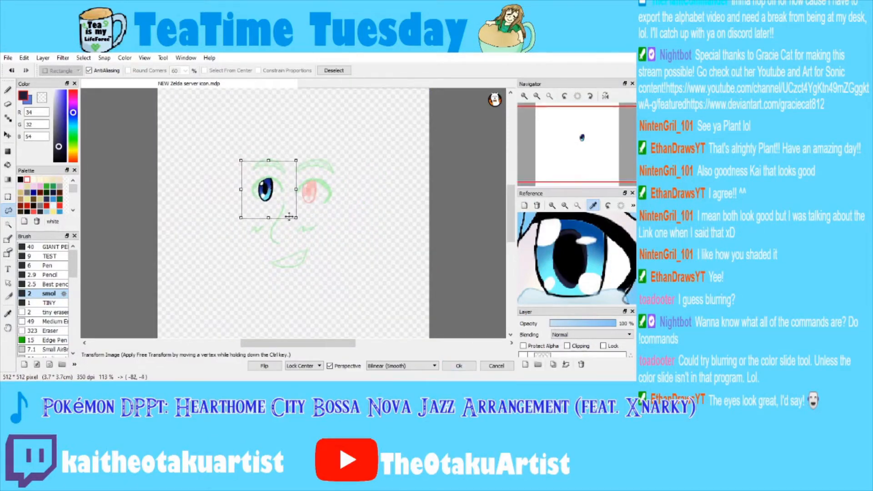
left_click_drag(295, 217, 283, 205)
left_click_drag(312, 214, 278, 199)
left_click(459, 365)
key("ctrl+d")
left_click(565, 364)
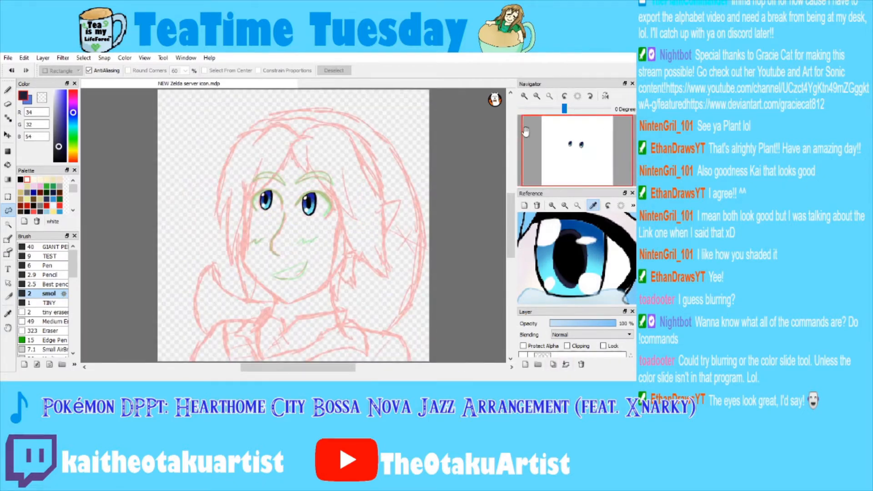
Examine both shaded irises up close against the eye sketch.
left_click(525, 96)
left_click(525, 96)
left_click(525, 96)
left_click(524, 96)
left_click(524, 96)
left_click(579, 145)
left_click_drag(579, 145, 576, 145)
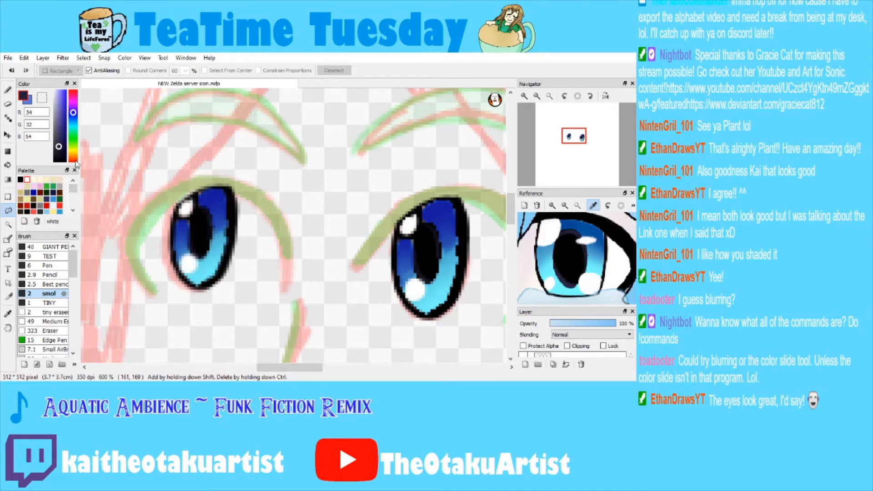
Try painting black over the upper white highlights of the irises with the 6 px Pen brush.
left_click(21, 186)
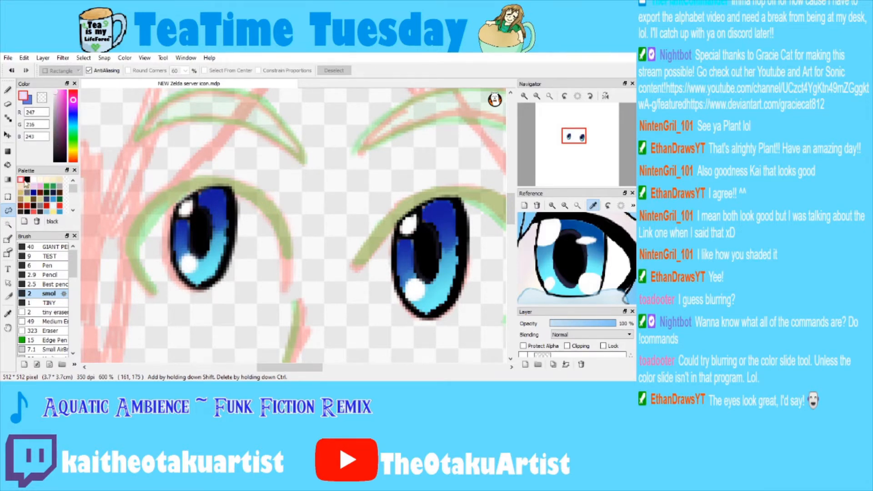
left_click(20, 180)
left_click(51, 265)
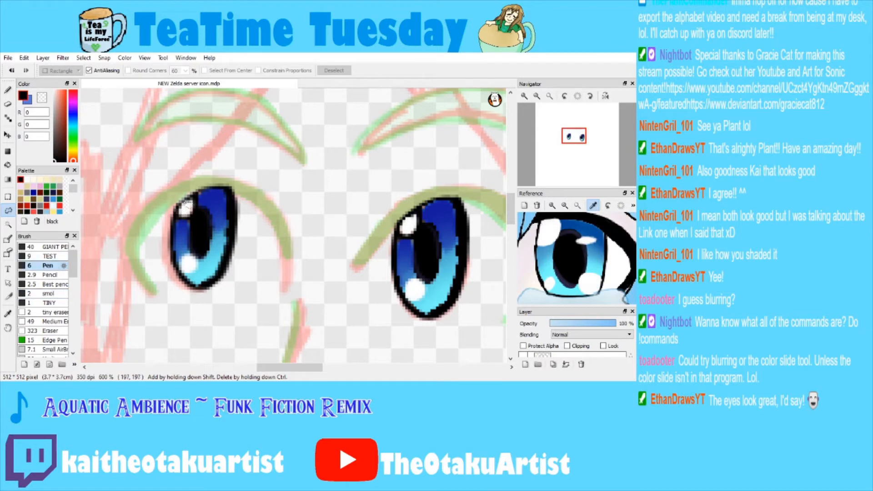
left_click(8, 90)
mouse_move(179, 200)
left_mouse_down()
mouse_move(189, 237)
mouse_move(191, 214)
left_mouse_up()
key("ctrl+z")
left_click_drag(406, 222, 406, 252)
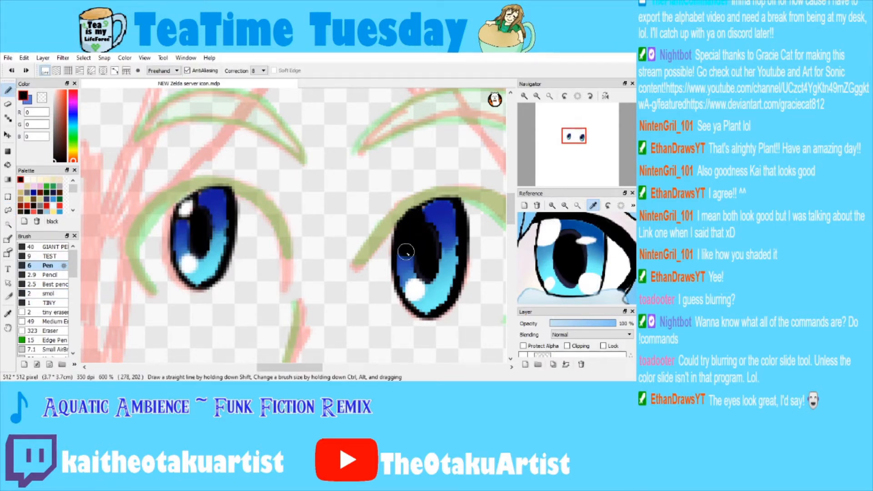
scroll(407, 252, "down", 3)
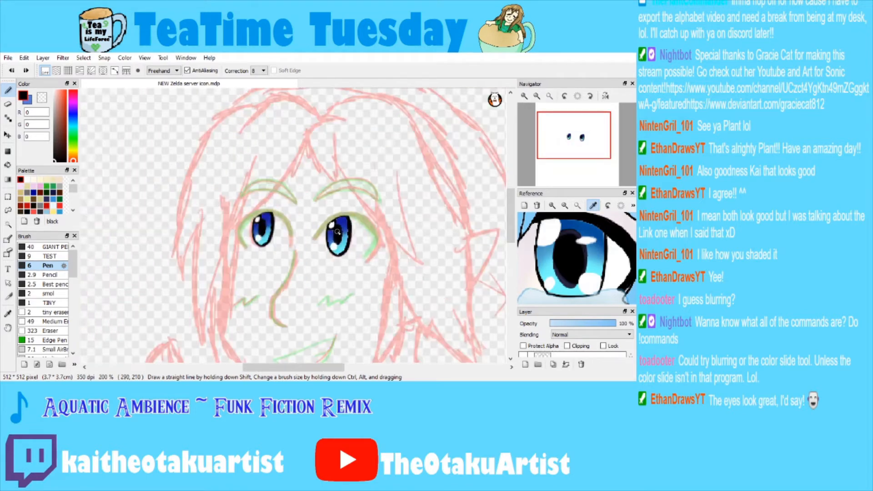
key("ctrl+z")
Lasso the right-hand iris and slightly adjust its fit with Transform.
left_click(549, 97)
key("m")
left_click_drag(297, 177, 306, 172)
key("ctrl+t")
left_click_drag(347, 203, 350, 207)
left_click(458, 365)
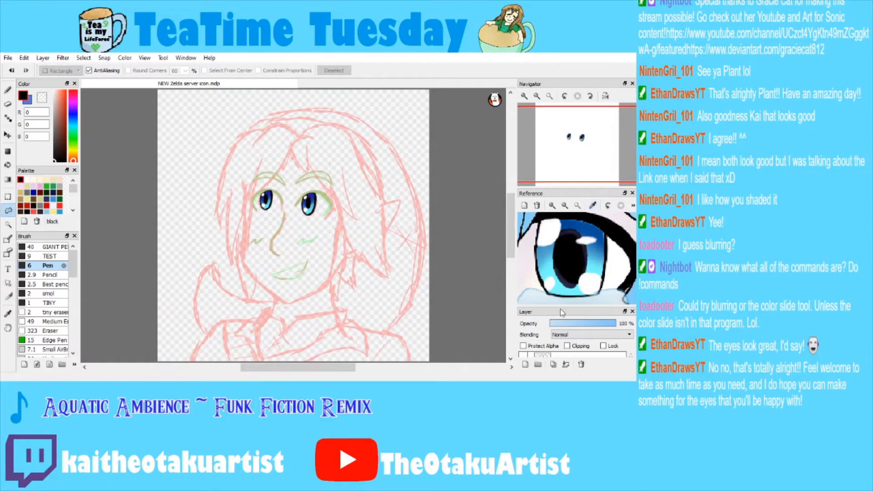
Enlarge the layer list, rearrange the iris layer, and merge the irises into the face line art.
left_click_drag(560, 311, 551, 358)
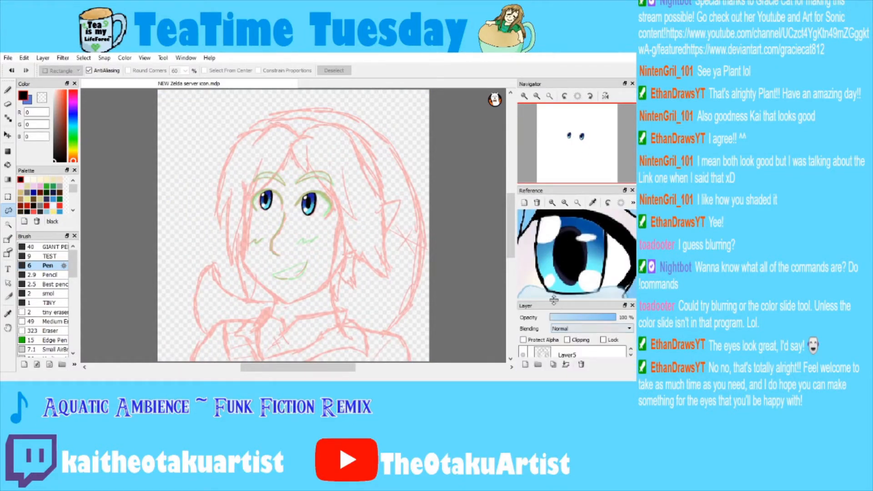
left_click_drag(555, 299, 564, 203)
left_click(560, 316)
left_click_drag(560, 329, 562, 310)
left_click(566, 365)
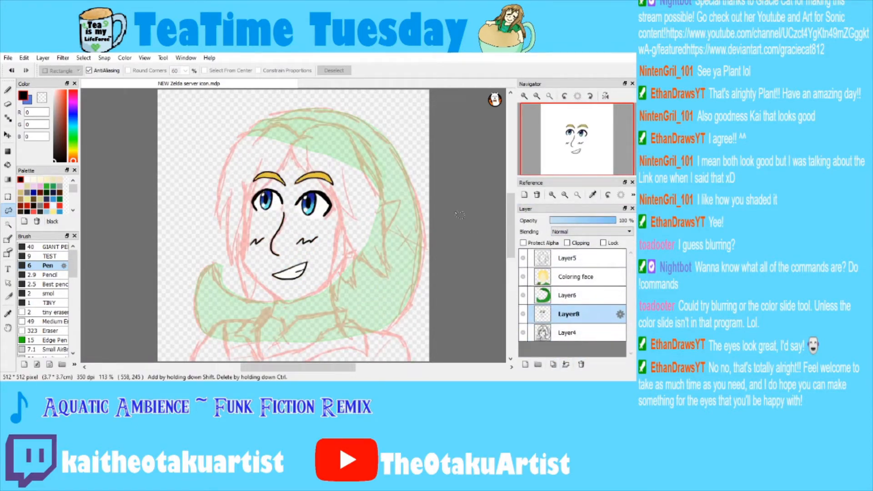
Sample the eyebrow's gold (RGB 231, 197, 64) and select the left eyebrow's fill with the Magic Wand.
left_click(526, 96)
left_click(526, 96)
left_click(526, 97)
mouse_move(564, 128)
left_mouse_down()
mouse_move(574, 166)
mouse_move(576, 129)
left_mouse_up()
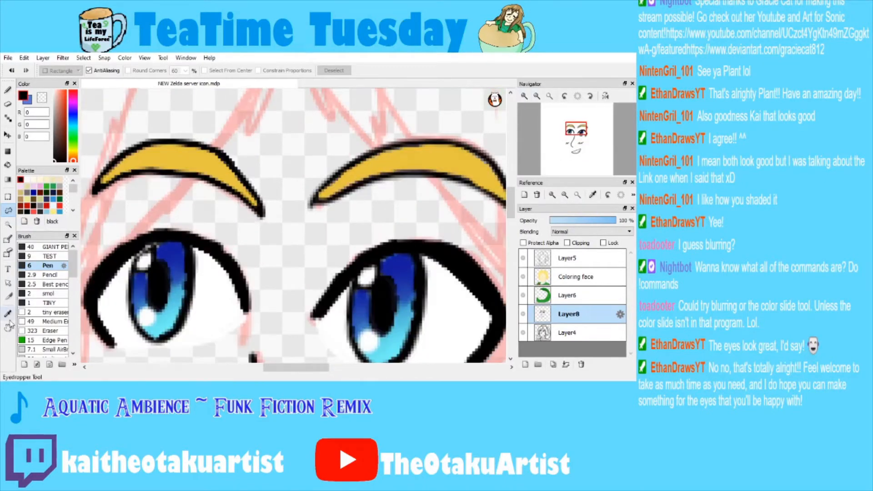
left_click(7, 313)
left_click(197, 188)
left_click(8, 225)
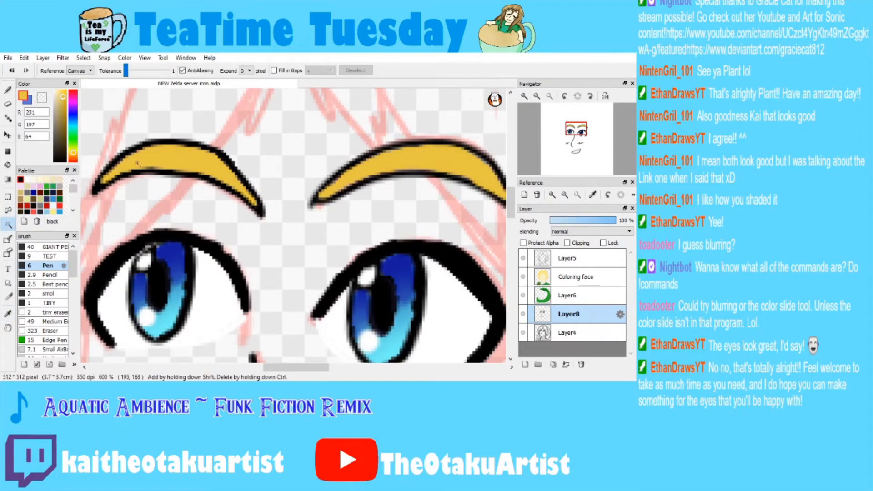
left_click(137, 160)
Darken the gold to RGB 204, 164, 0 and shade the left eyebrow toward its inner end with the 7.1 px small airbrush.
left_click(7, 314)
left_click(66, 104)
left_click(7, 90)
left_click(66, 264)
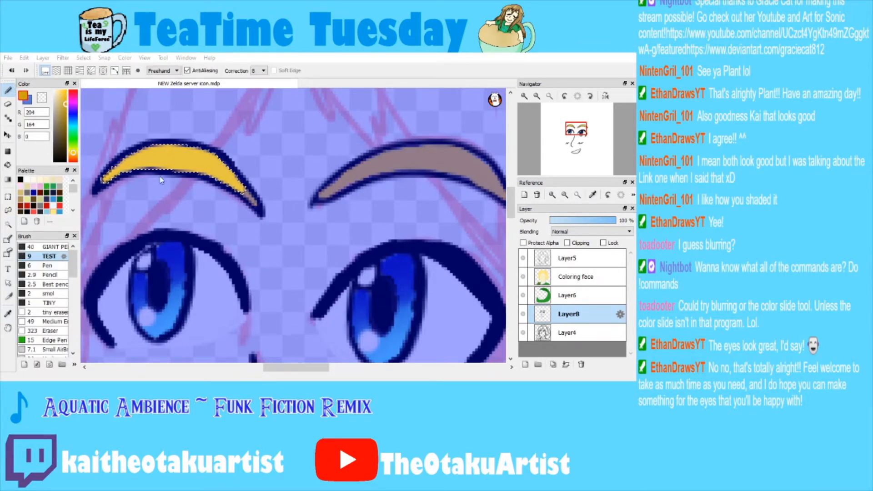
left_click(50, 349)
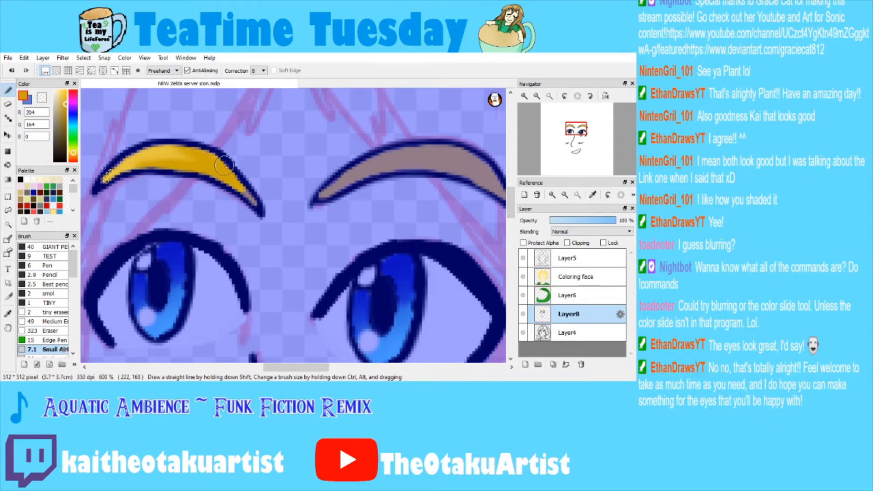
key("ctrl+d")
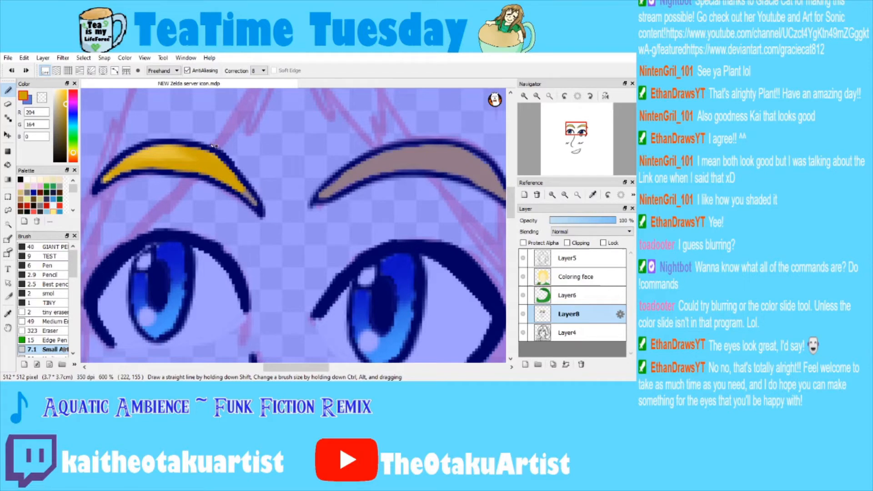
key("ctrl+z")
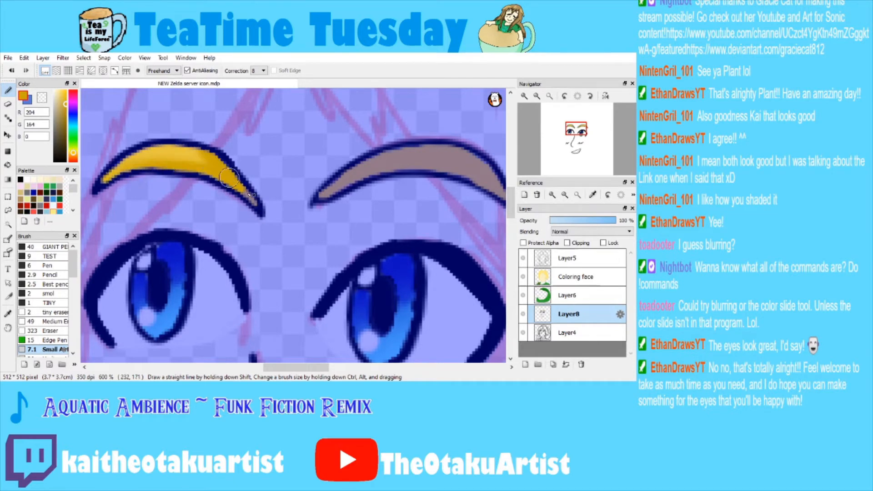
key("ctrl+d")
key("ctrl+z")
left_click(30, 102)
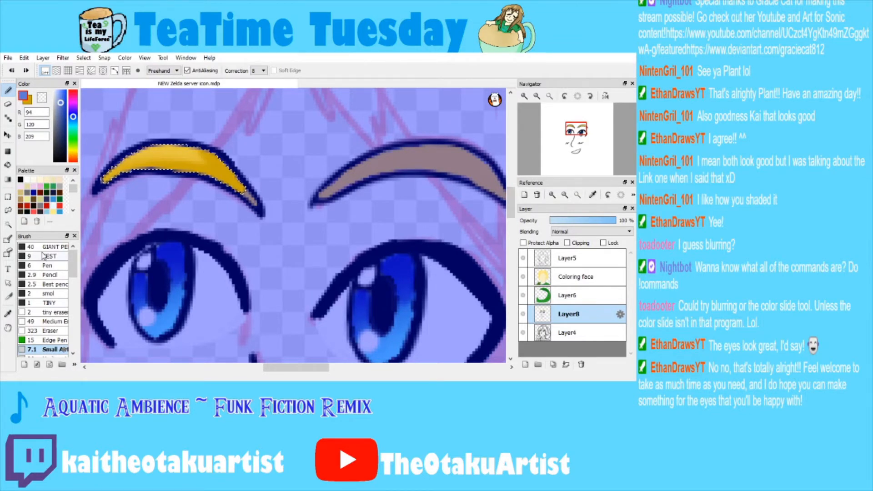
key("ctrl+d")
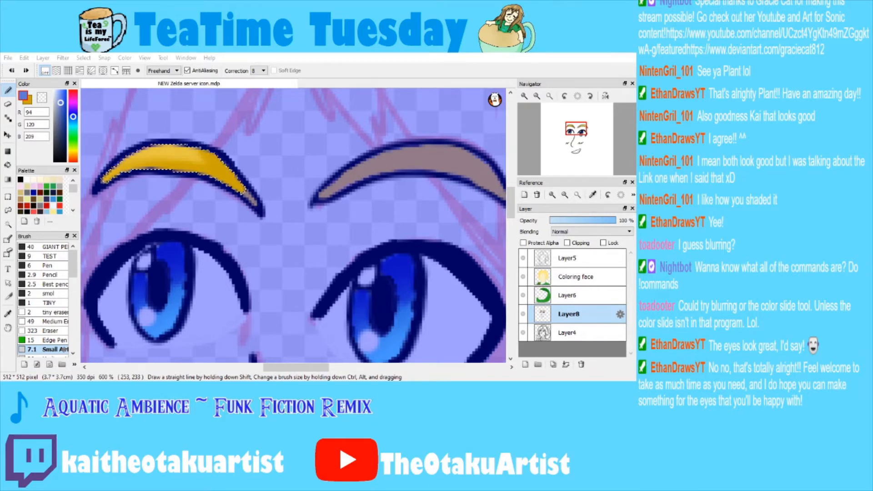
left_click(270, 375)
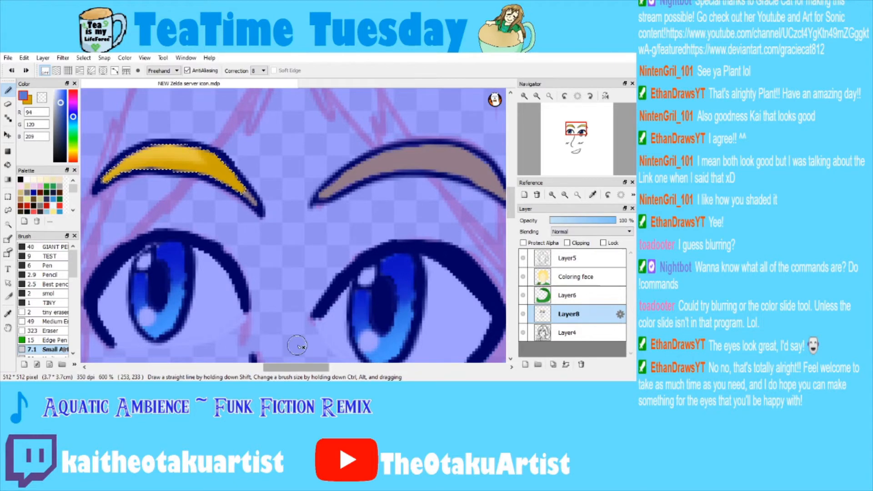
key("alt+Tab")
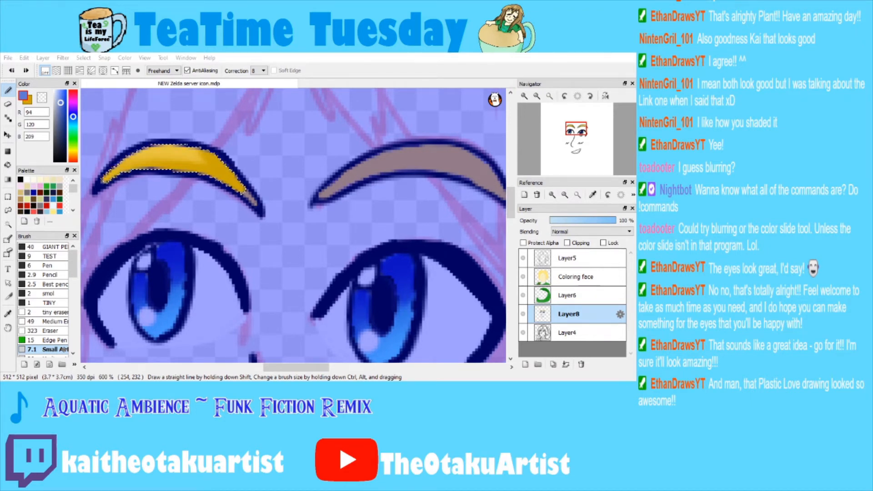
left_click(350, 181)
key("ctrl+d")
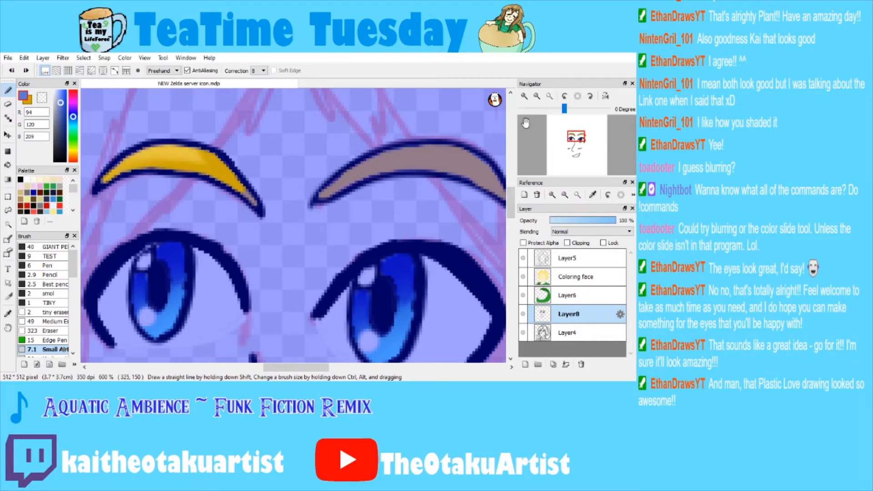
Sample the eyebrow's gold again, lighten it to RGB 241, 219, 133, and airbrush a highlight on the left eyebrow's outer end.
left_click(525, 96)
left_click_drag(145, 166, 353, 241)
key("ctrl+z")
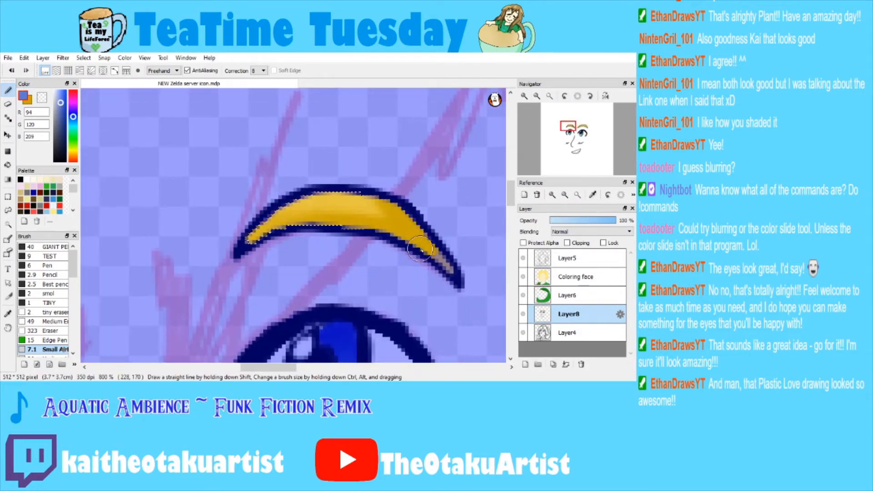
left_click(32, 99)
left_click(7, 313)
left_click(331, 195)
left_click(261, 235)
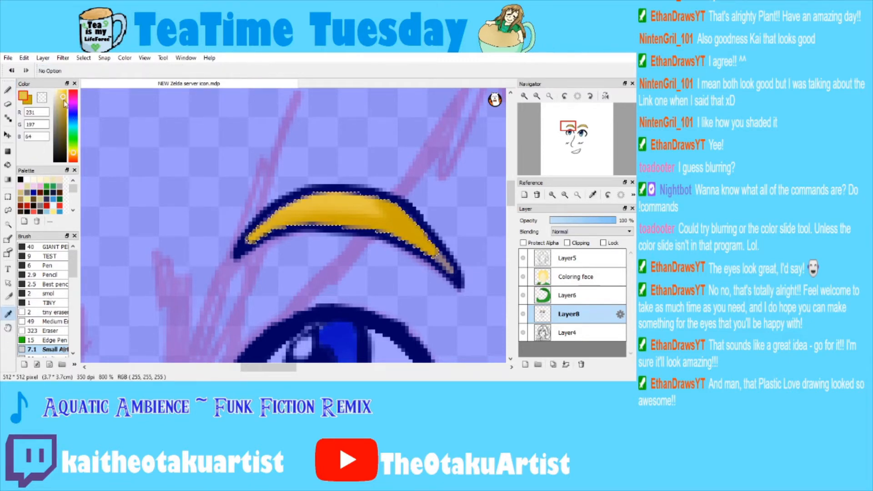
key("b")
left_click_drag(296, 241, 318, 195)
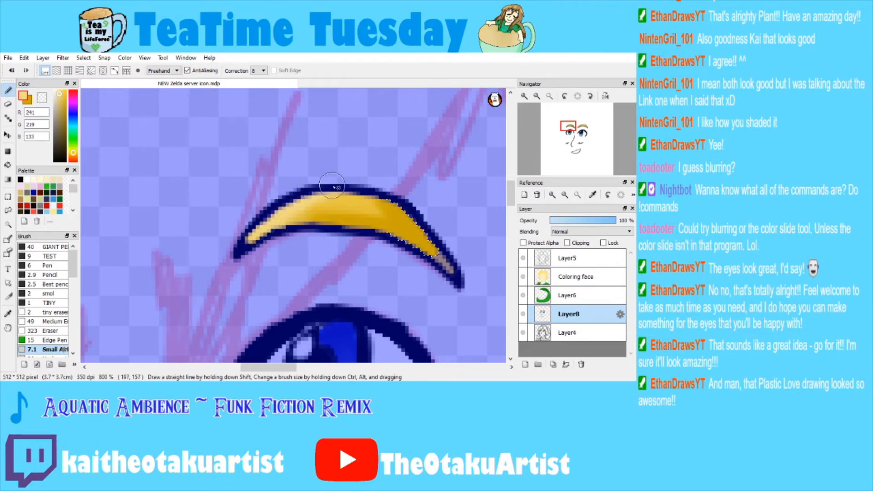
Clear the left eyebrow's selection and select the right eyebrow's gold fill with the Magic Wand.
key("ctrl+d")
left_click(537, 96)
left_click(537, 96)
left_click_drag(565, 149, 577, 137)
scroll(348, 170, "up", 3)
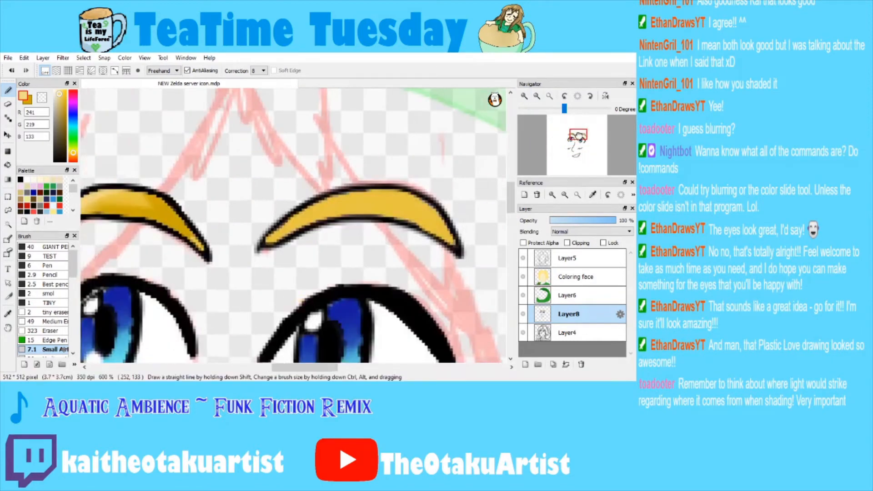
left_click(9, 225)
left_click(355, 207)
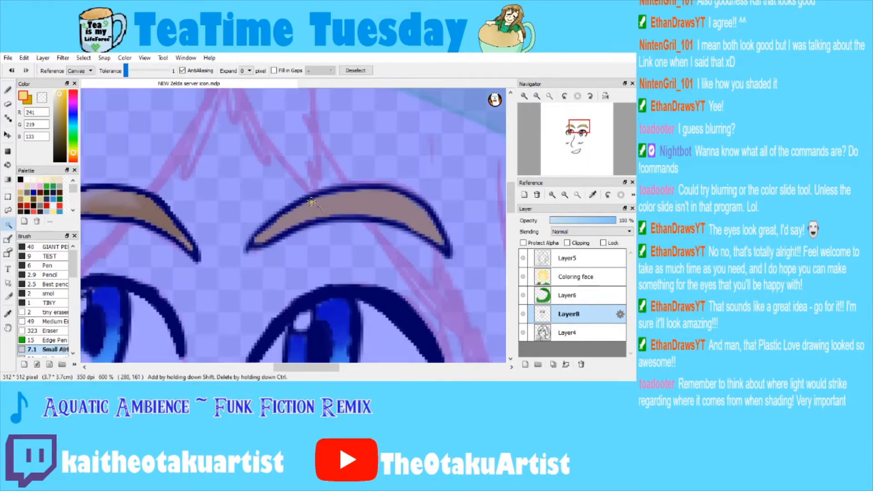
Airbrush the right eyebrow with darker gold RGB 204, 164, 0 and add a lighter RGB 241, 219, 133 highlight within the selection.
left_click(7, 89)
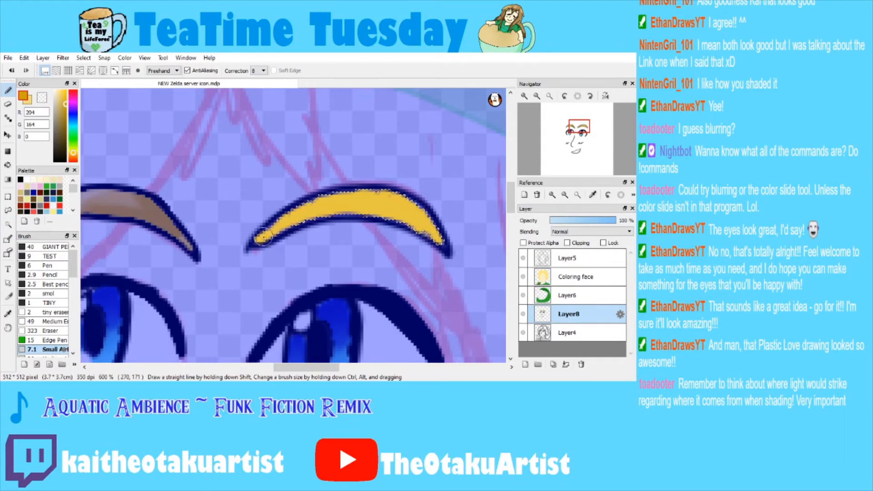
mouse_move(305, 223)
left_mouse_down()
mouse_move(423, 223)
mouse_move(381, 192)
mouse_move(348, 187)
mouse_move(283, 221)
mouse_move(295, 212)
left_mouse_up()
left_click(59, 93)
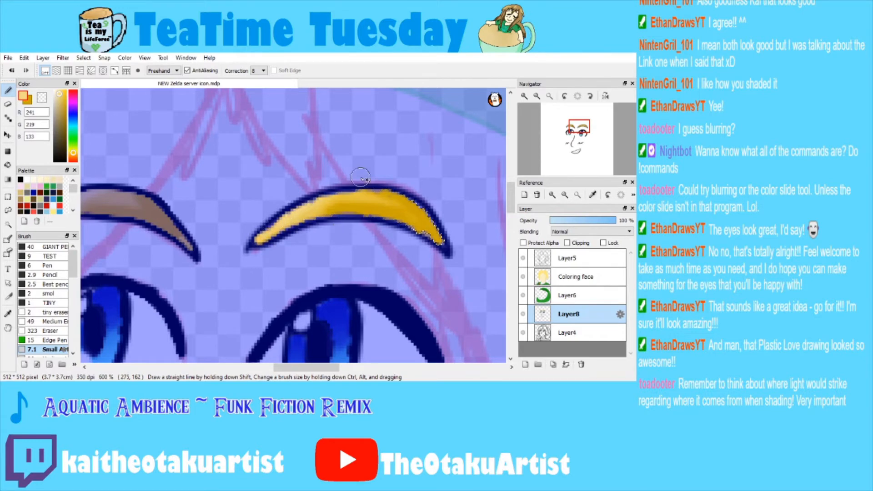
left_click(537, 95)
left_click(550, 95)
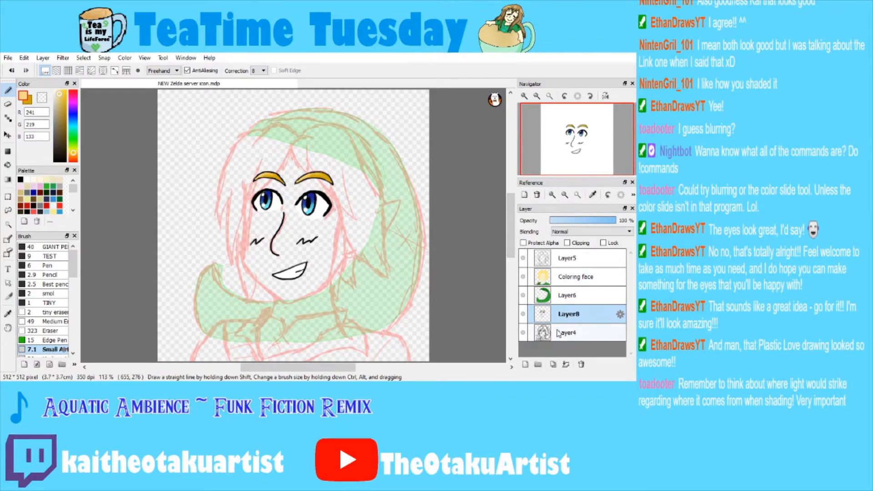
Touch up the right eye's upper lash line in black with the 2.5 px pencil, undoing the first strokes.
left_click(524, 96)
left_click(525, 97)
left_click(524, 96)
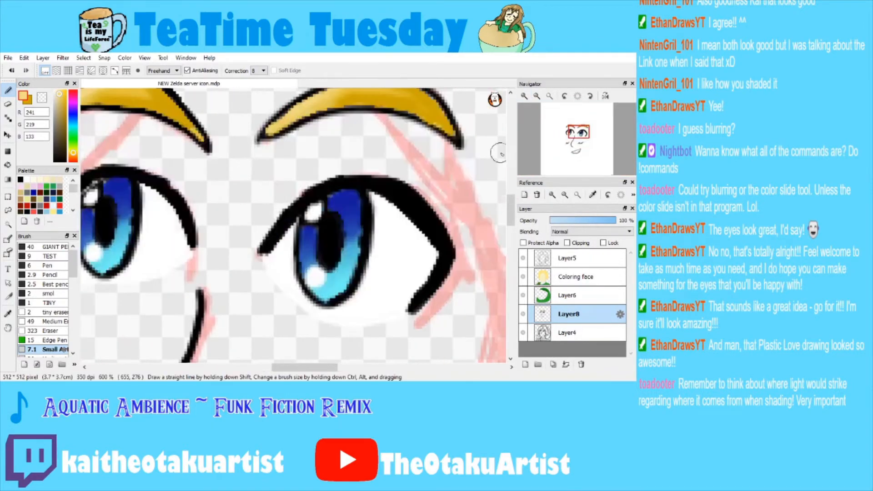
left_click(20, 180)
left_click(50, 284)
mouse_move(302, 191)
left_mouse_down()
mouse_move(271, 226)
mouse_move(311, 187)
mouse_move(280, 226)
mouse_move(319, 205)
mouse_move(281, 217)
mouse_move(333, 180)
mouse_move(266, 240)
left_mouse_up()
key("ctrl+z")
key("ctrl+z")
left_click_drag(388, 181, 326, 182)
Touch up the left eye's black iris outline beside the upper highlight with the 2.5 px pencil.
left_click_drag(548, 124, 544, 121)
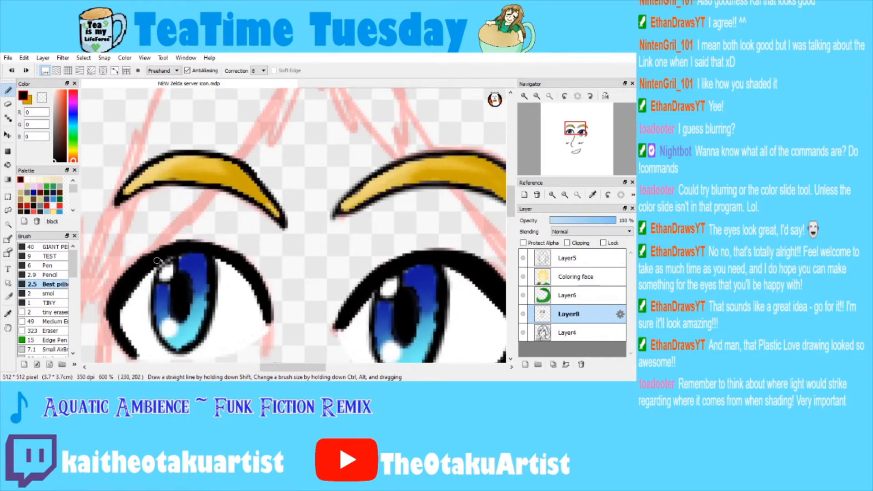
key("e")
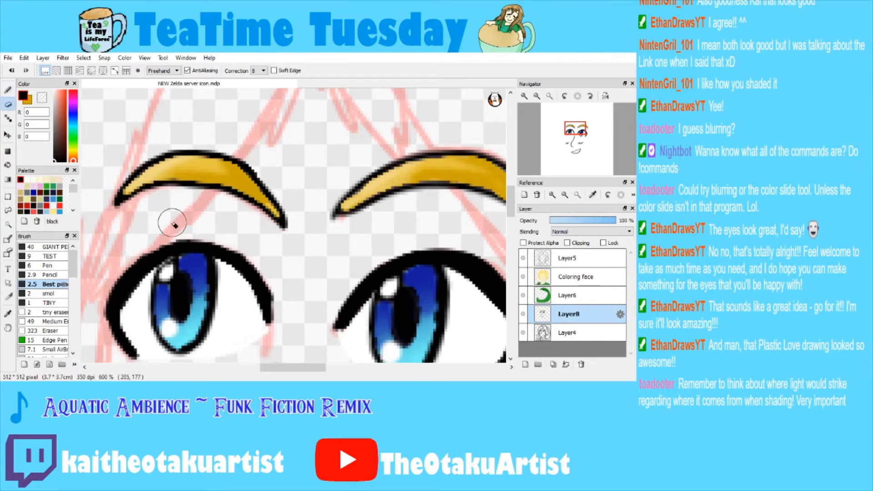
scroll(400, 175, "down", 3)
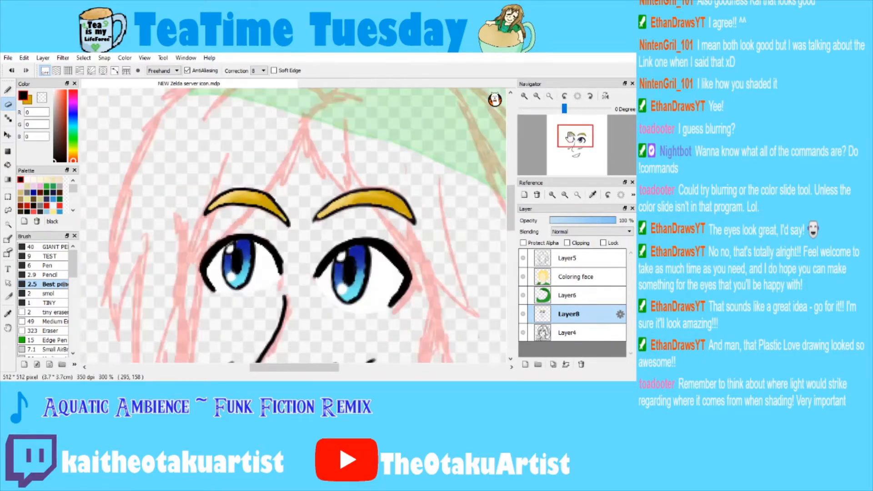
scroll(293, 227, "up", 3)
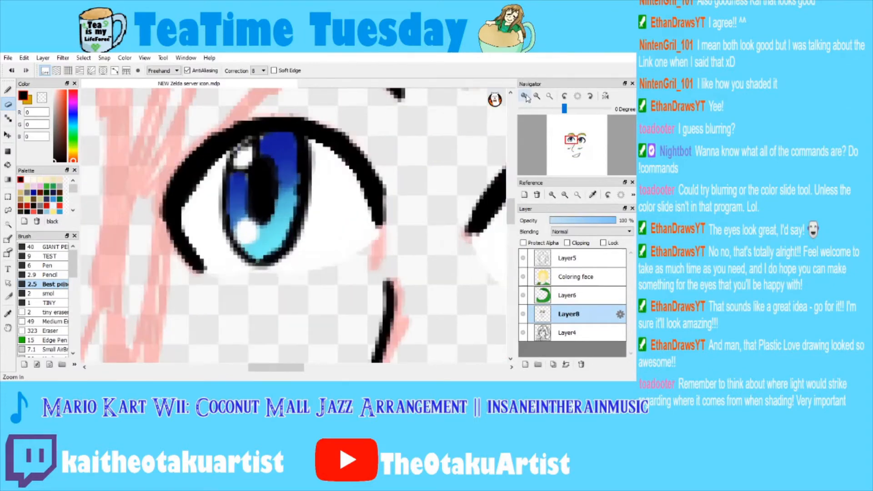
left_click(13, 91)
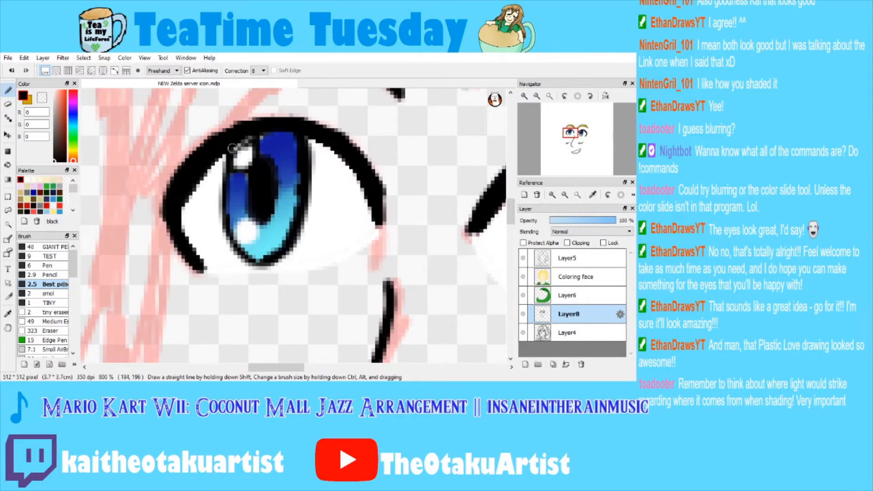
left_click_drag(230, 155, 222, 180)
left_click_drag(574, 114, 580, 132)
left_click(550, 96)
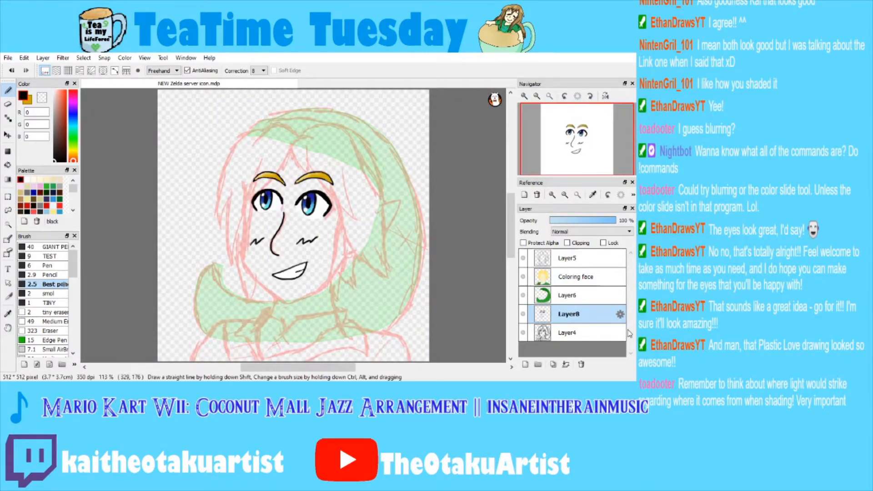
left_click(331, 380)
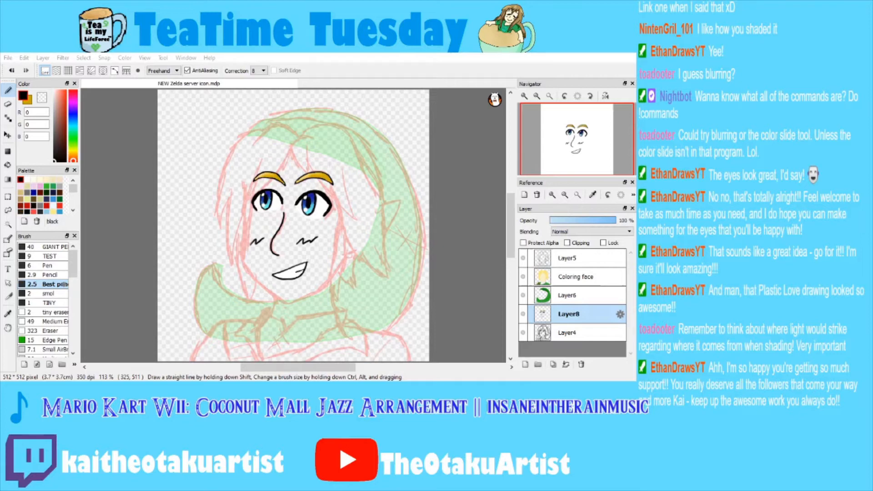
key("alt+Tab")
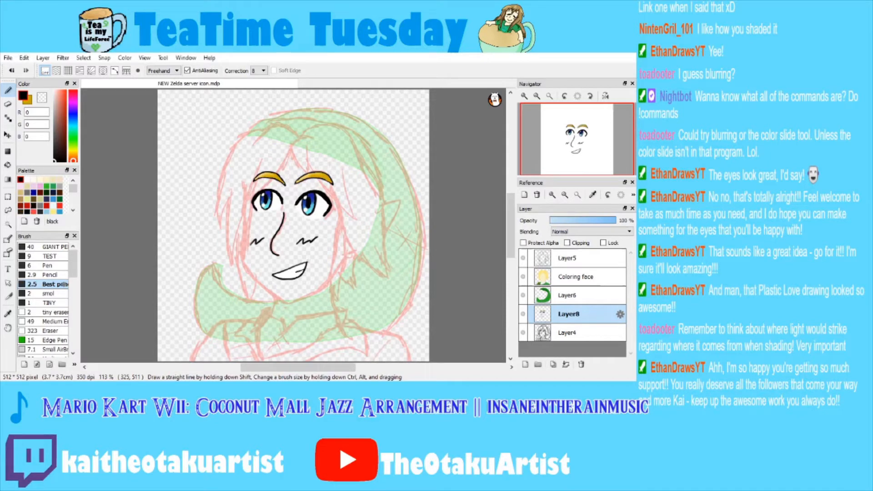
Try soft blue strokes (RGB 61, 150, 214) down the left side of the hair with the 36 px medium airbrush.
left_click(53, 199)
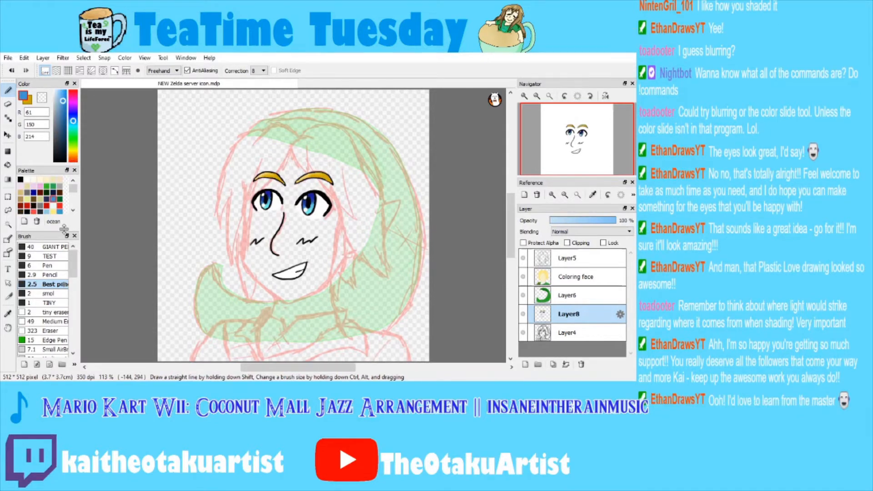
left_click_drag(74, 269, 76, 289)
left_click(53, 291)
left_click_drag(250, 138, 229, 235)
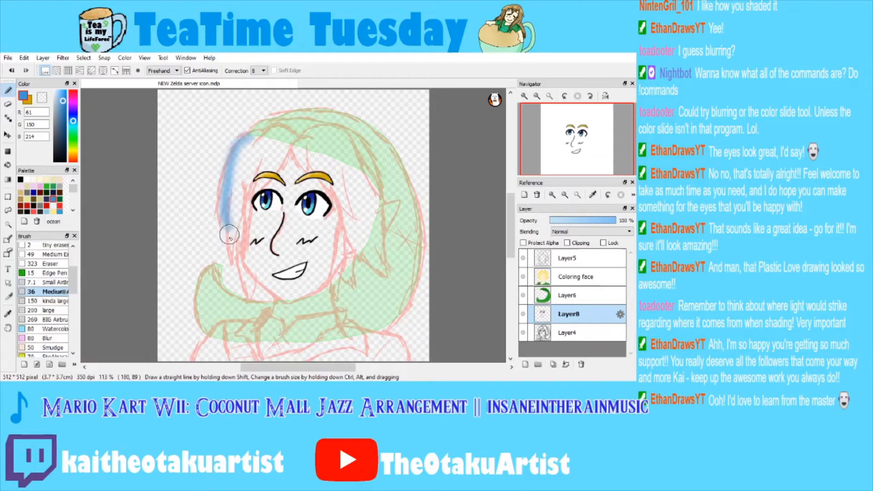
left_click_drag(264, 132, 212, 301)
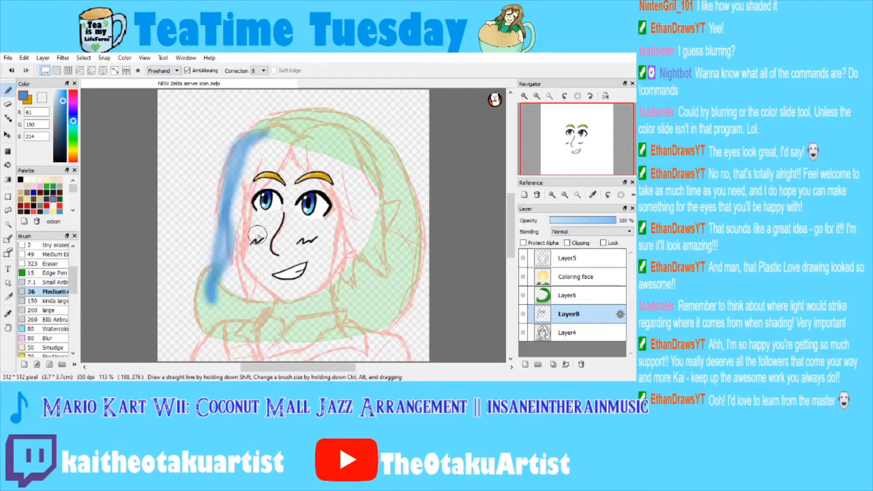
key("ctrl+z")
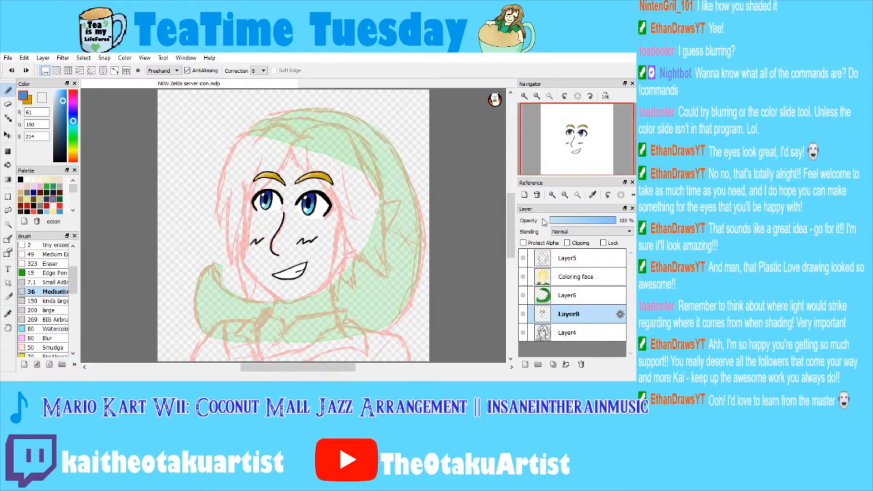
left_click(555, 296)
left_click(555, 313)
left_click(555, 331)
left_click(557, 314)
left_click(527, 96)
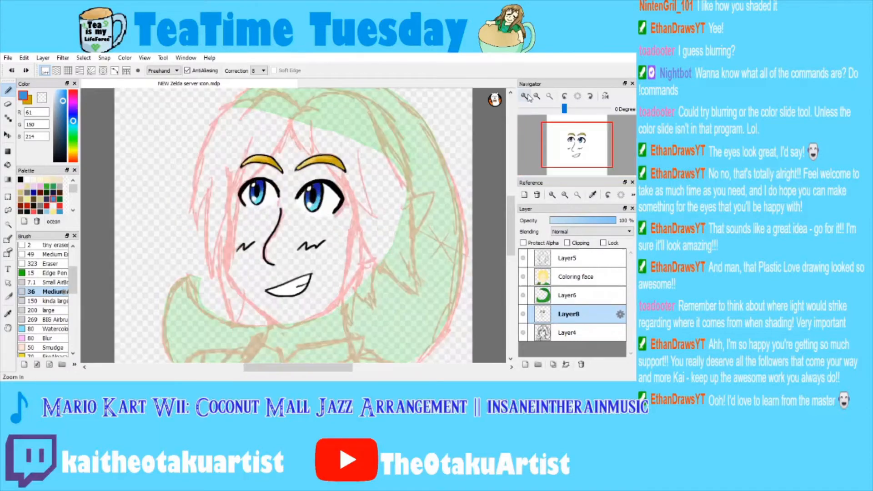
left_click(537, 97)
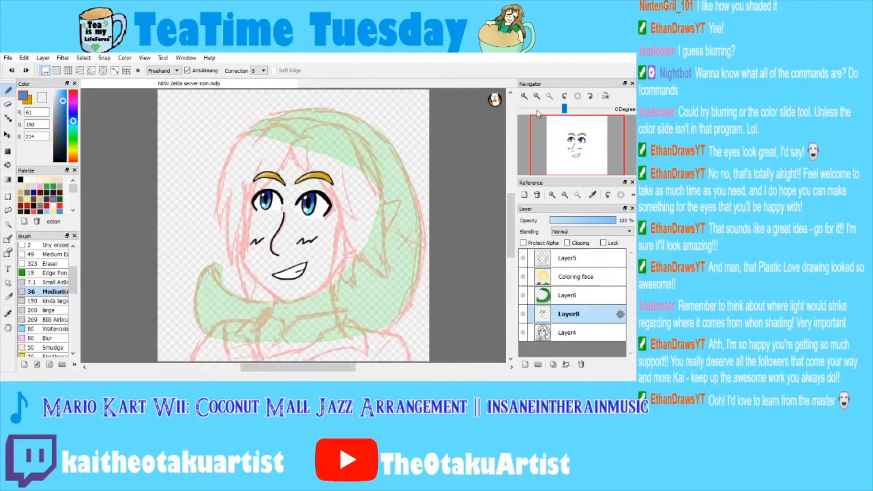
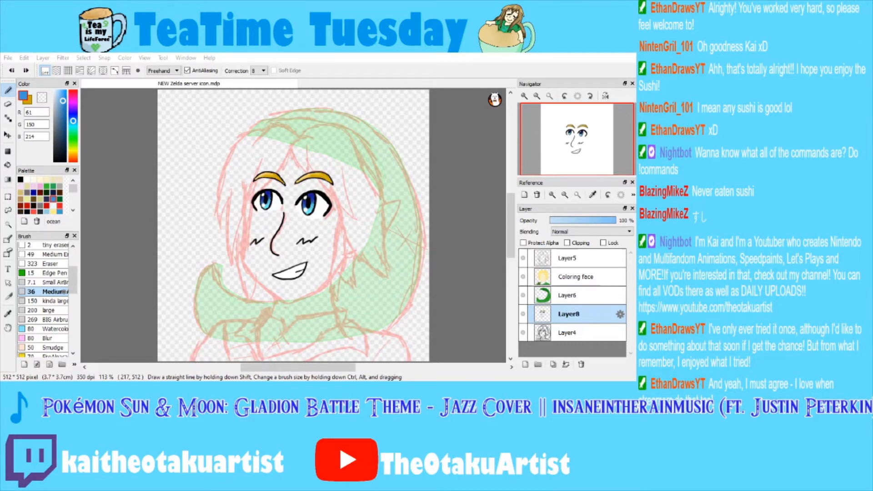
left_click(276, 286)
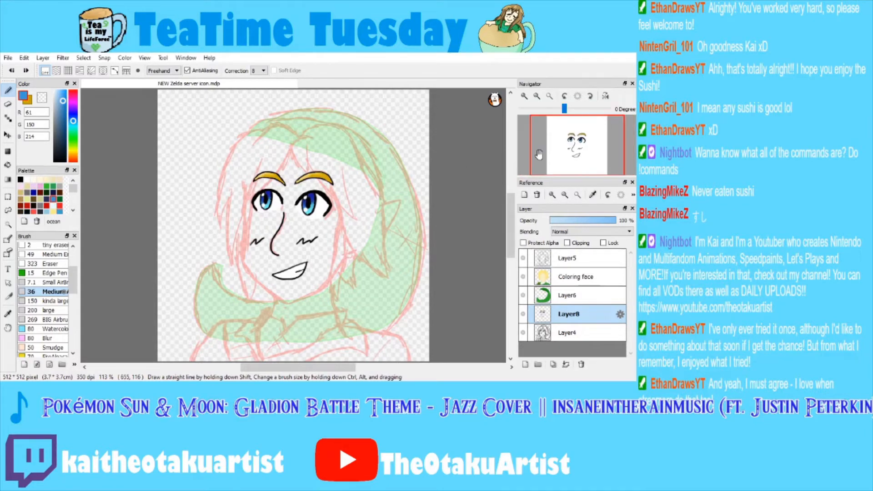
Duplicate the face line art layer Layer8 and name the two resulting layers eyes 1 and eyes 2.
left_click(524, 96)
left_click(525, 96)
left_click(525, 96)
left_click(564, 96)
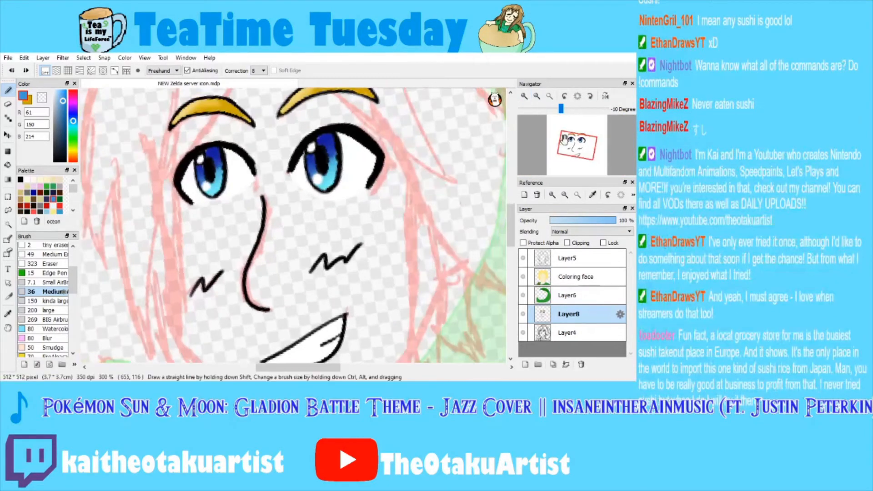
left_click(577, 96)
left_click(525, 97)
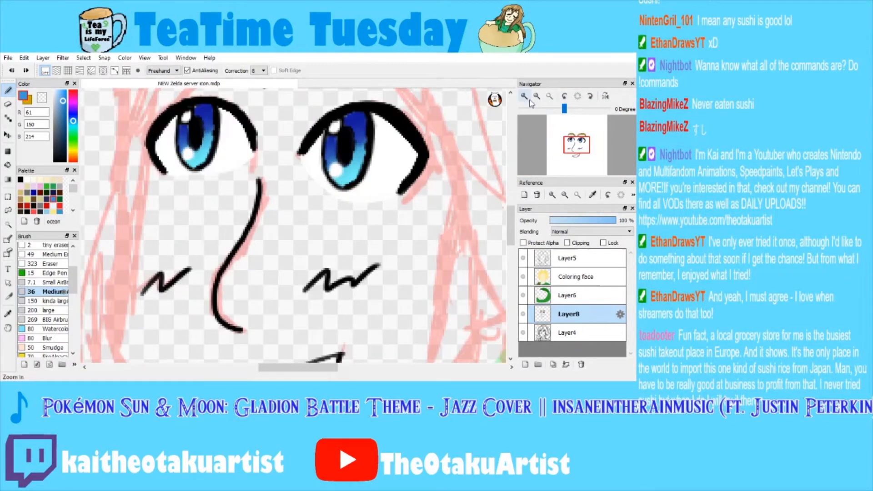
left_click(581, 133)
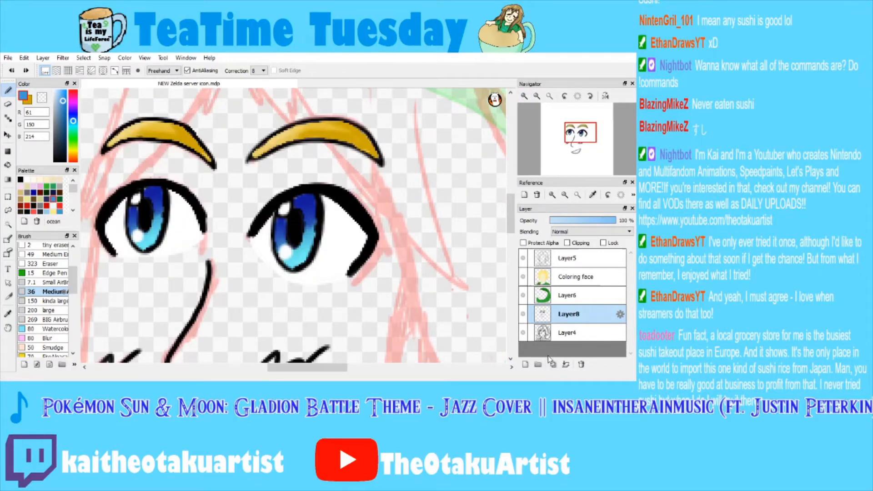
left_click(553, 363)
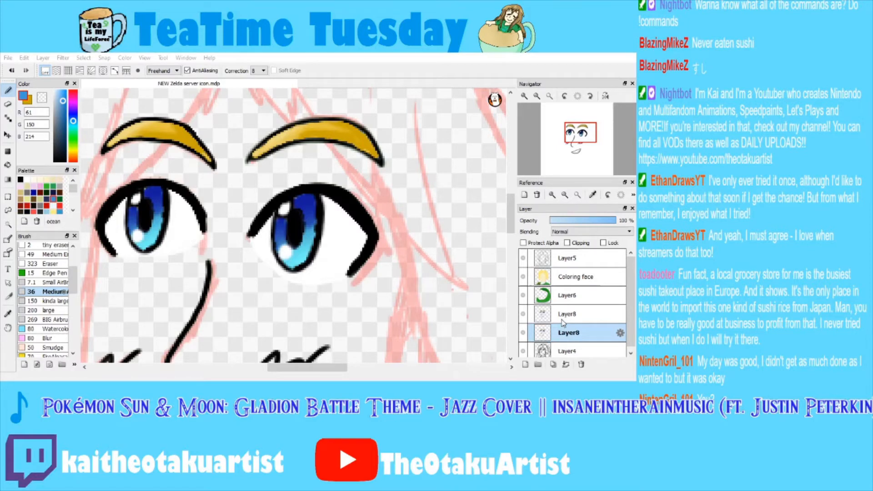
left_click(560, 318)
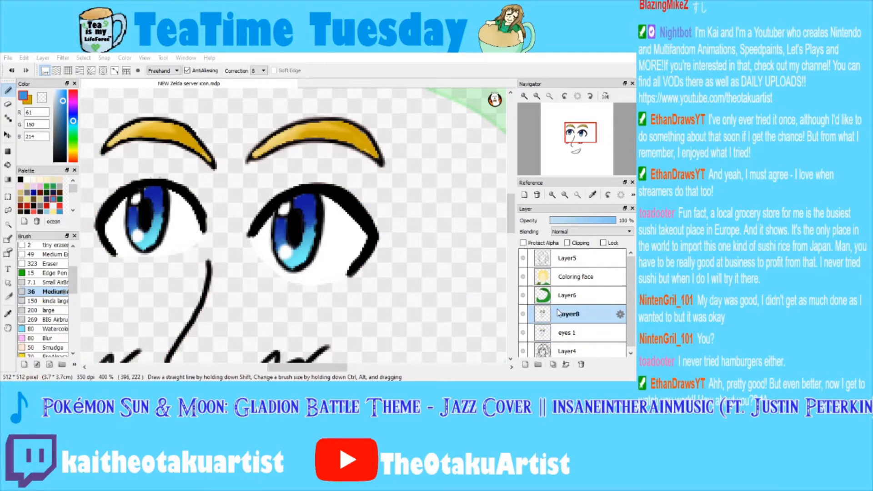
type("eyes 2")
key("Return")
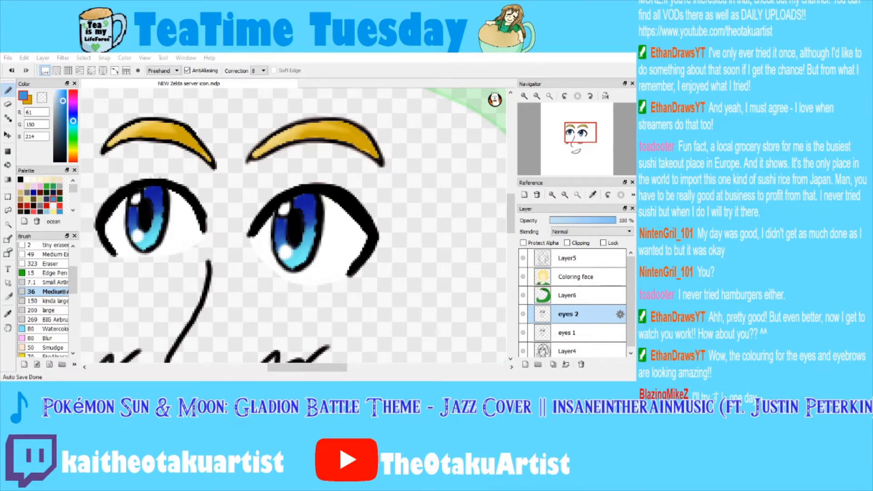
On the eyes 2 layer, draw a lower, heavier upper eyelid across the right eye in black with the 2.9 px pencil.
left_click_drag(581, 140, 578, 138)
left_click(524, 96)
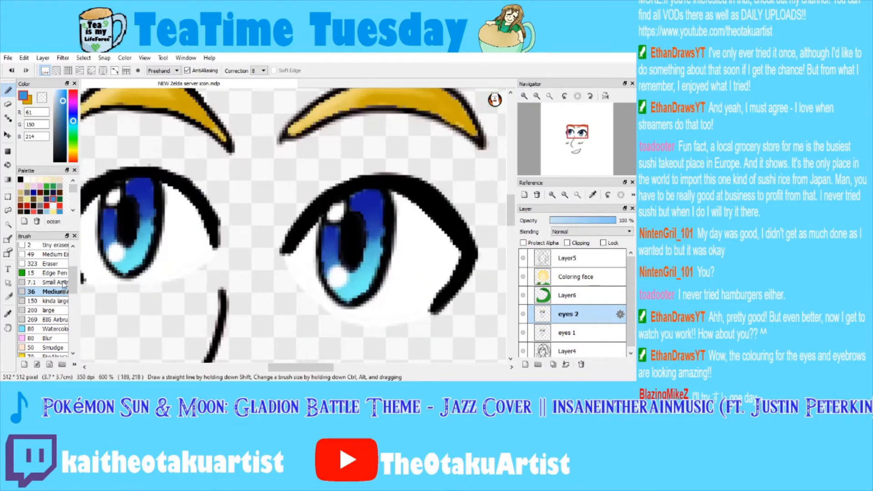
scroll(58, 266, "up", 3)
left_click(50, 275)
left_click(21, 179)
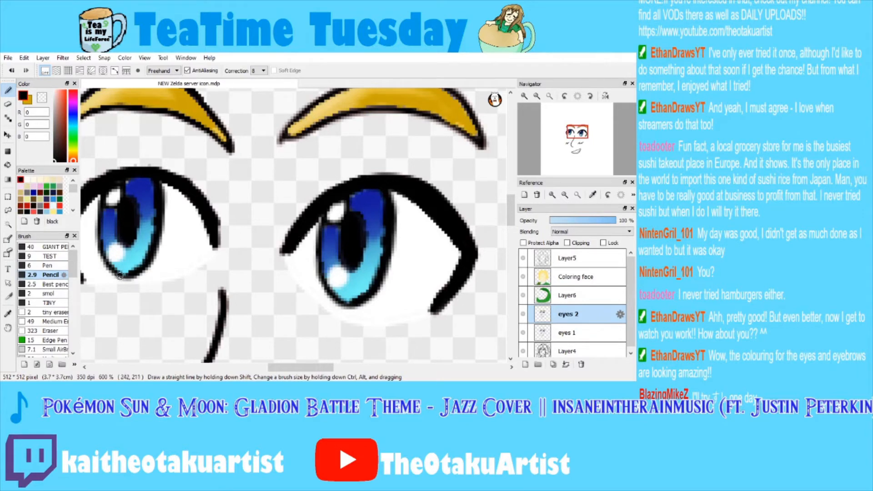
left_click_drag(319, 234, 289, 254)
mouse_move(341, 221)
left_mouse_down()
mouse_move(366, 211)
mouse_move(332, 225)
mouse_move(348, 215)
mouse_move(343, 209)
mouse_move(426, 214)
mouse_move(408, 213)
left_mouse_up()
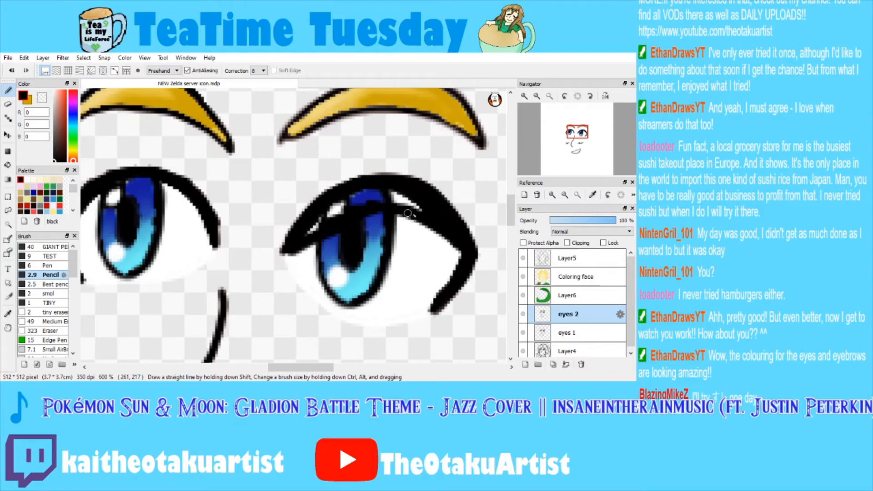
left_click_drag(312, 230, 391, 213)
left_click_drag(464, 239, 394, 207)
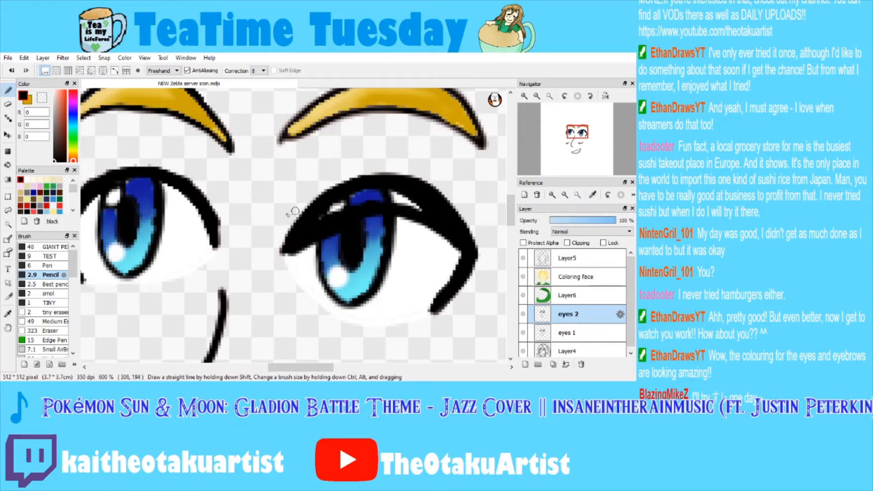
Draw a matching lowered black upper eyelid across the left eye with the 2.9 px pencil.
left_click_drag(575, 142, 574, 140)
mouse_move(253, 294)
left_mouse_down()
mouse_move(229, 261)
mouse_move(186, 249)
mouse_move(157, 251)
mouse_move(106, 286)
left_mouse_up()
left_click_drag(194, 247, 239, 266)
left_click_drag(142, 252, 237, 262)
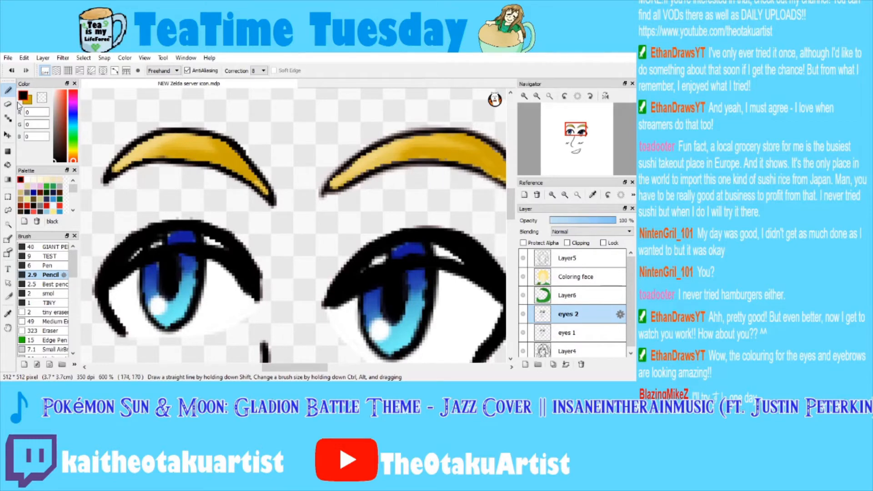
Erase the old upper lash lines and the eye parts above the lowered lids on both eyes.
key("e")
mouse_move(325, 234)
left_mouse_down()
mouse_move(351, 244)
mouse_move(327, 282)
mouse_move(367, 246)
mouse_move(421, 238)
left_mouse_up()
left_click_drag(578, 132, 580, 134)
mouse_move(315, 151)
left_mouse_down()
mouse_move(363, 155)
mouse_move(415, 180)
mouse_move(400, 163)
left_mouse_up()
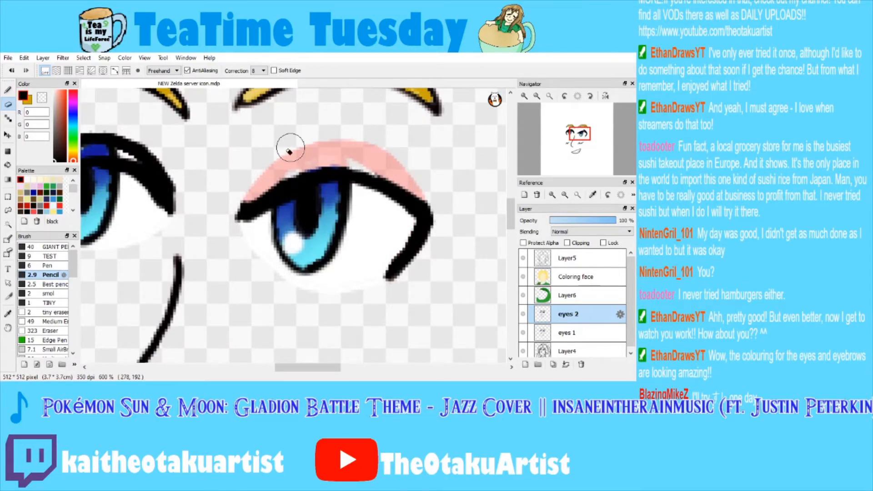
mouse_move(304, 151)
left_mouse_down()
mouse_move(304, 177)
mouse_move(317, 185)
mouse_move(295, 172)
mouse_move(321, 192)
mouse_move(268, 163)
mouse_move(215, 162)
mouse_move(165, 186)
mouse_move(203, 166)
mouse_move(152, 207)
mouse_move(181, 175)
left_mouse_up()
left_click(573, 132)
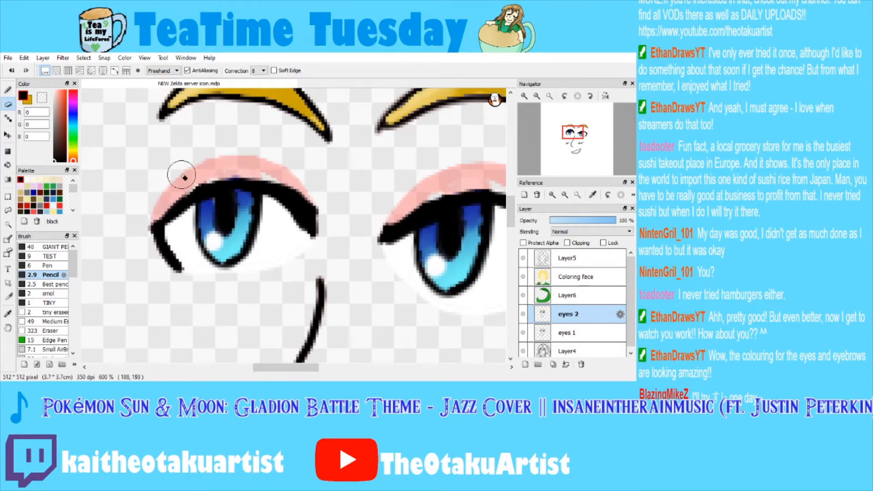
Thicken and smooth the top edge of the right eye's lowered black eyelid on eyes 2 with the 2.9 px pencil.
left_click_drag(574, 133, 581, 133)
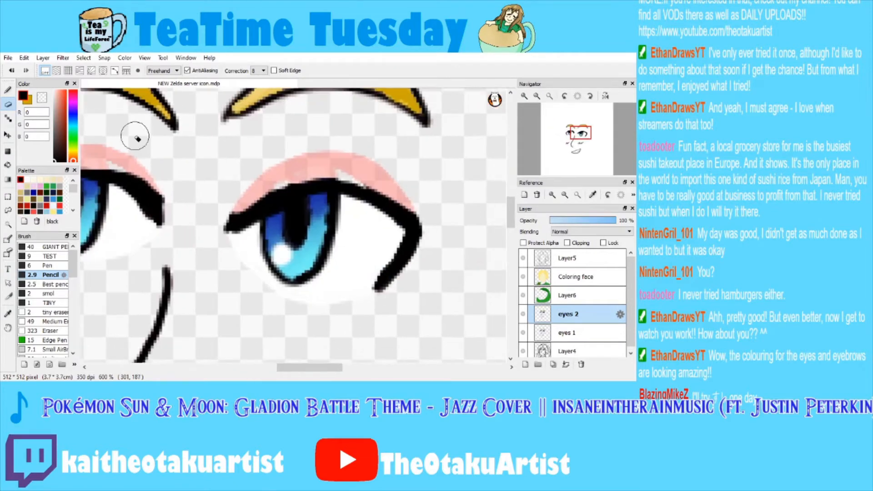
left_click(9, 90)
mouse_move(244, 210)
left_mouse_down()
mouse_move(320, 182)
mouse_move(340, 185)
mouse_move(303, 183)
mouse_move(349, 190)
left_mouse_up()
left_click_drag(287, 186, 270, 204)
left_click(8, 104)
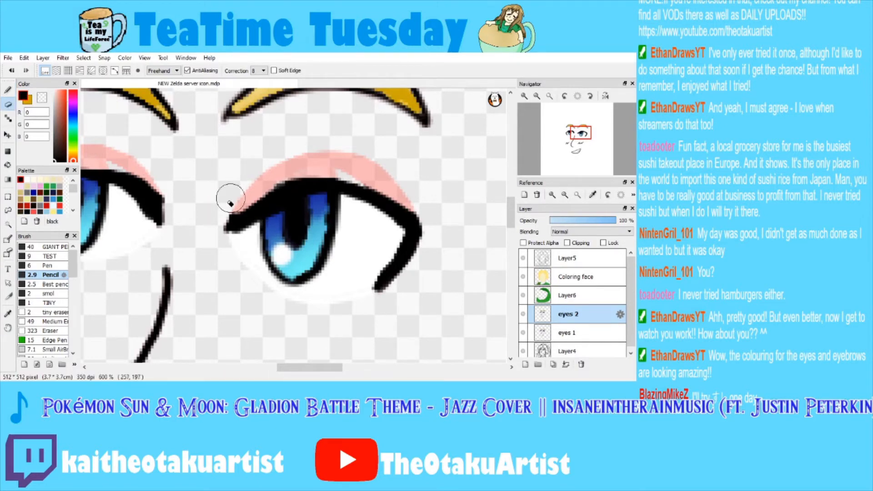
Clean up the left eye's lowered eyelid, erasing stray marks above it and evening its black edge with the 2.9 px pencil.
left_click_drag(575, 149, 569, 132)
left_click_drag(354, 172, 394, 209)
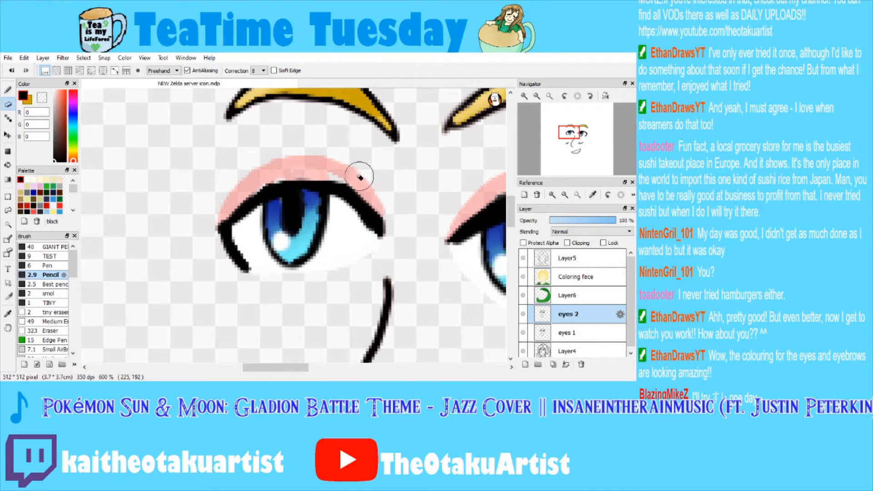
left_click(8, 90)
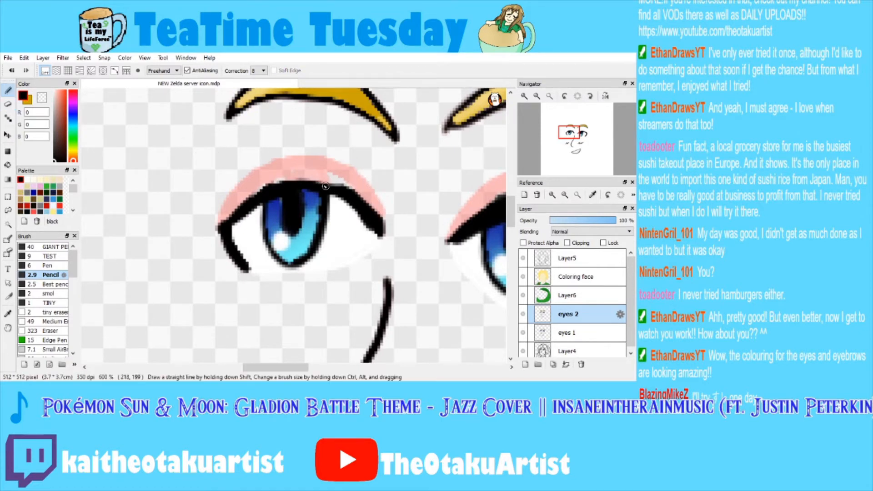
mouse_move(286, 183)
left_mouse_down()
mouse_move(229, 215)
mouse_move(268, 187)
left_mouse_up()
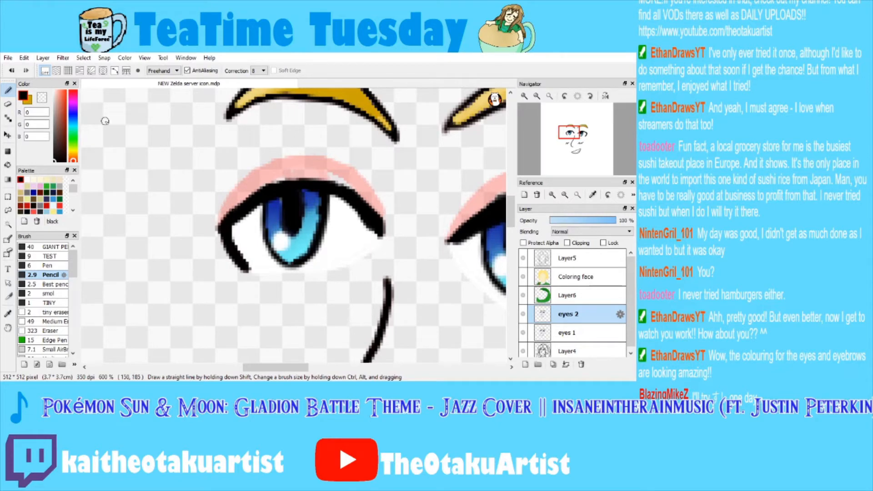
left_click(14, 104)
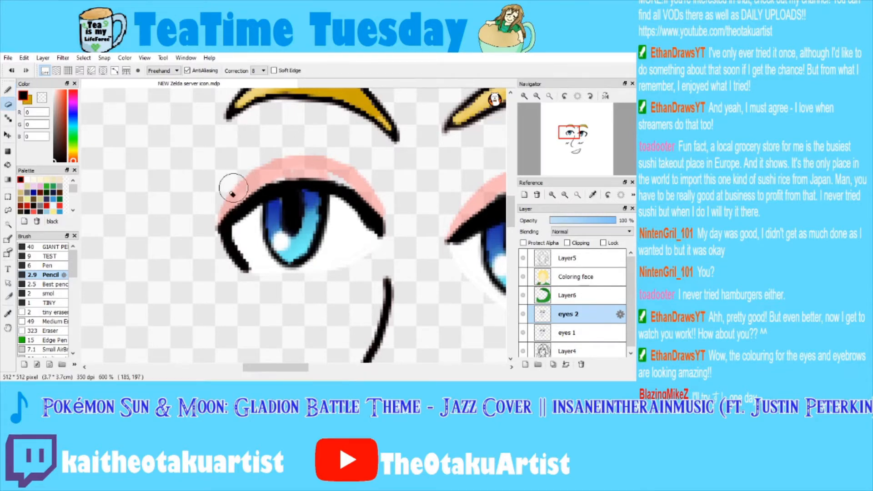
left_click(537, 96)
left_click_drag(563, 133, 575, 137)
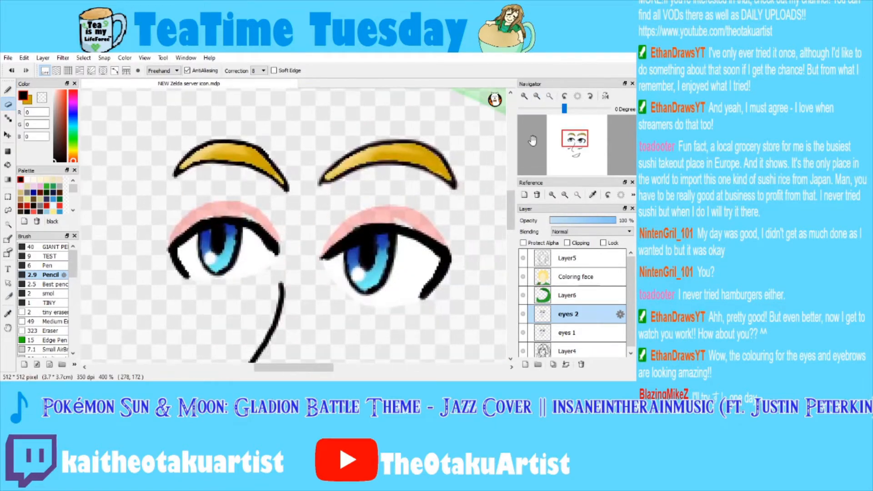
Draw a thin curved eyelid crease above each eye on eyes 2 with the 2 px smol brush.
left_click(525, 97)
left_click(48, 293)
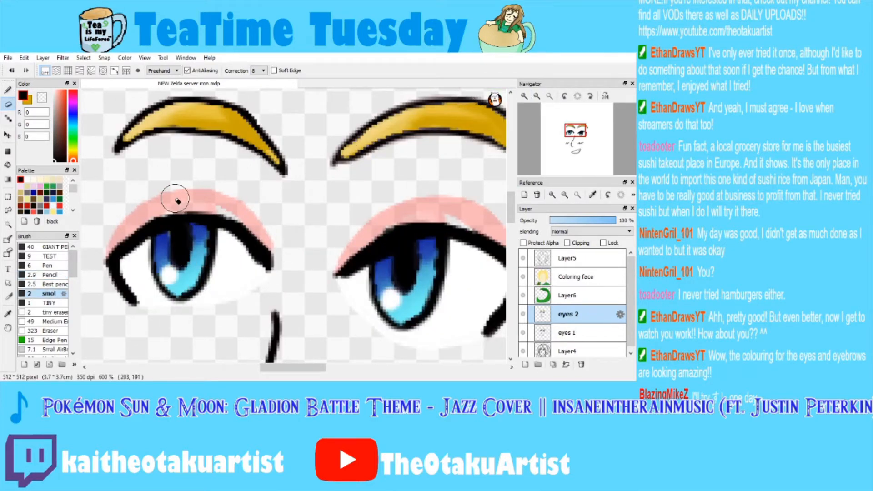
key("b")
mouse_move(124, 206)
left_mouse_down()
mouse_move(170, 187)
mouse_move(240, 201)
left_mouse_up()
left_click_drag(575, 138, 577, 141)
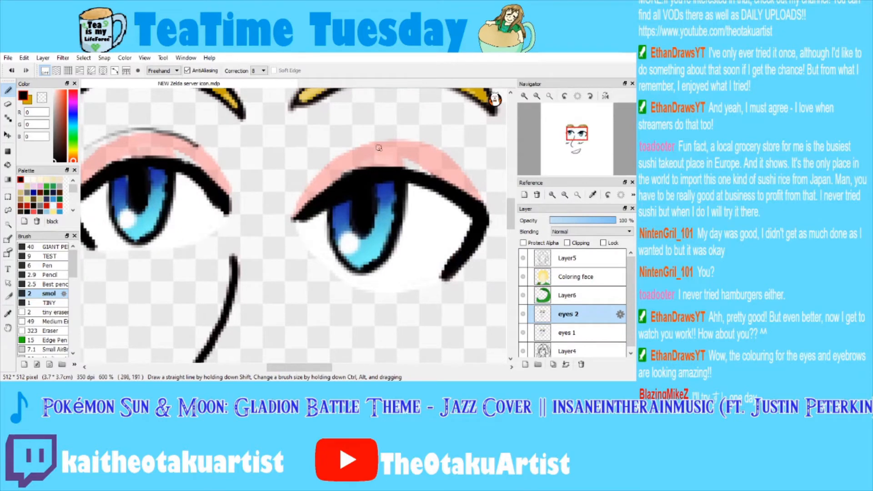
mouse_move(321, 159)
left_mouse_down()
mouse_move(351, 141)
mouse_move(405, 132)
mouse_move(456, 147)
left_mouse_up()
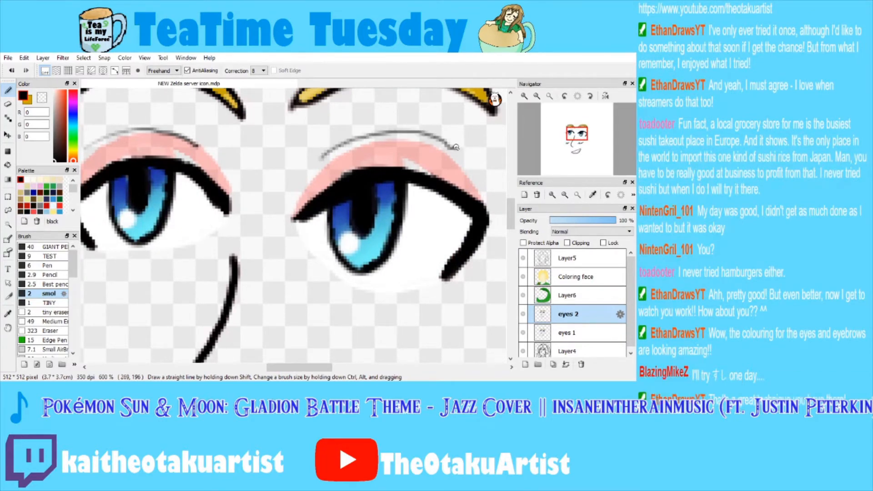
Compare the open eyes on eyes 1 with the lowered-lid version on eyes 2.
left_click(549, 97)
left_click(524, 97)
left_click(524, 96)
left_click_drag(570, 146, 577, 141)
left_click(525, 97)
left_click(525, 96)
left_click(564, 333)
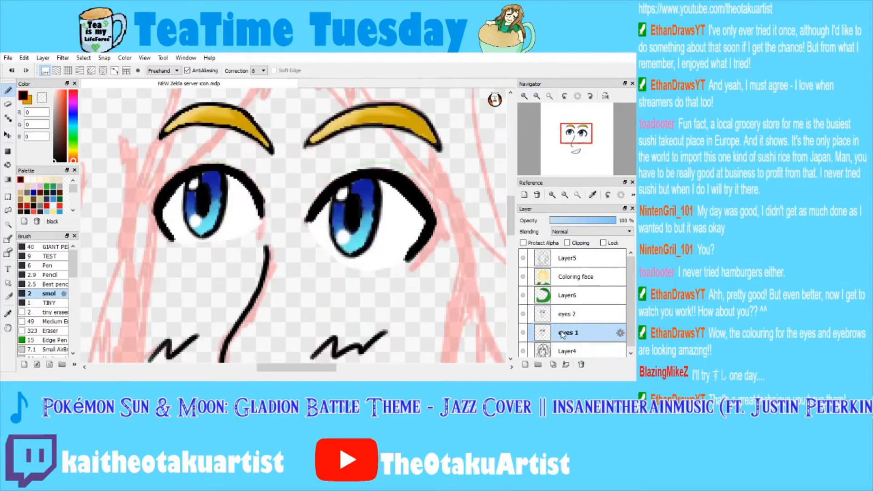
left_click(564, 316)
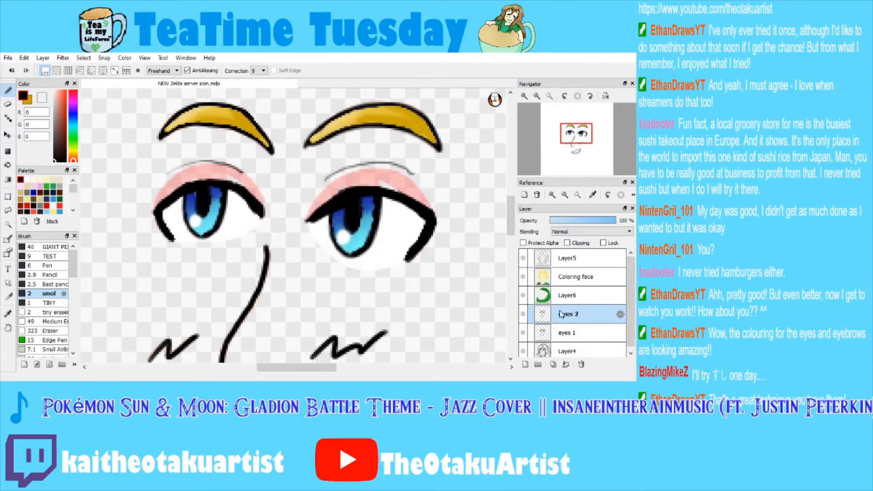
Duplicate the eyes 2 layer and name the copy eyes 3.
left_click(553, 364)
double_click(580, 313)
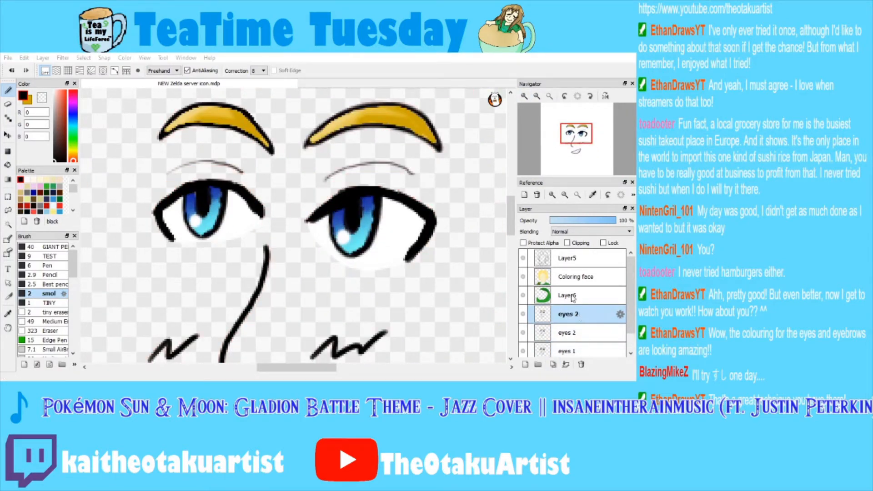
key("Return")
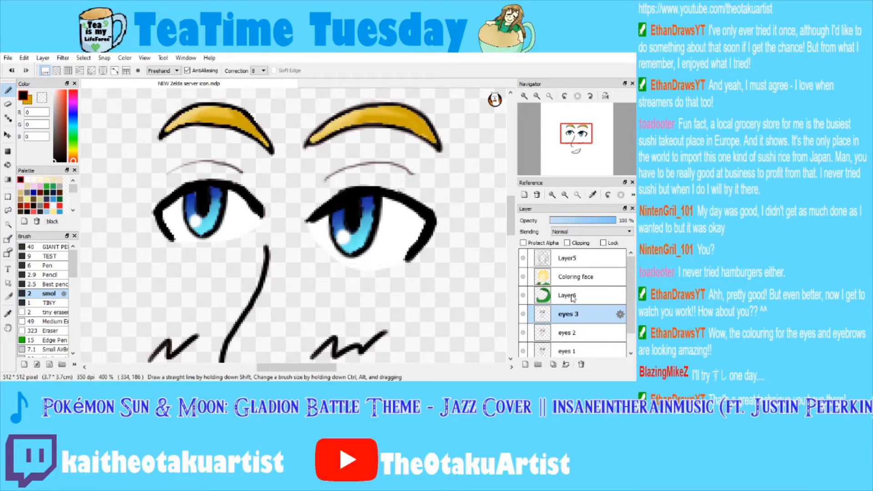
left_click(525, 96)
left_click(525, 96)
left_click_drag(578, 140, 583, 141)
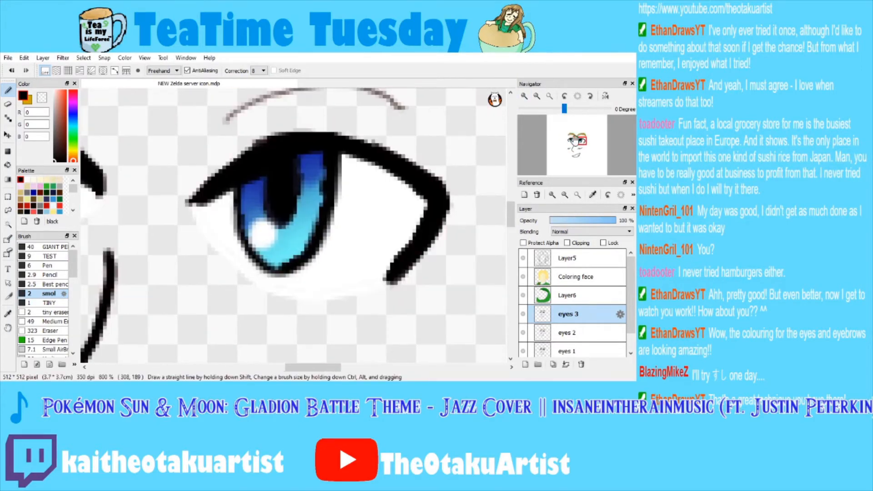
left_click(537, 96)
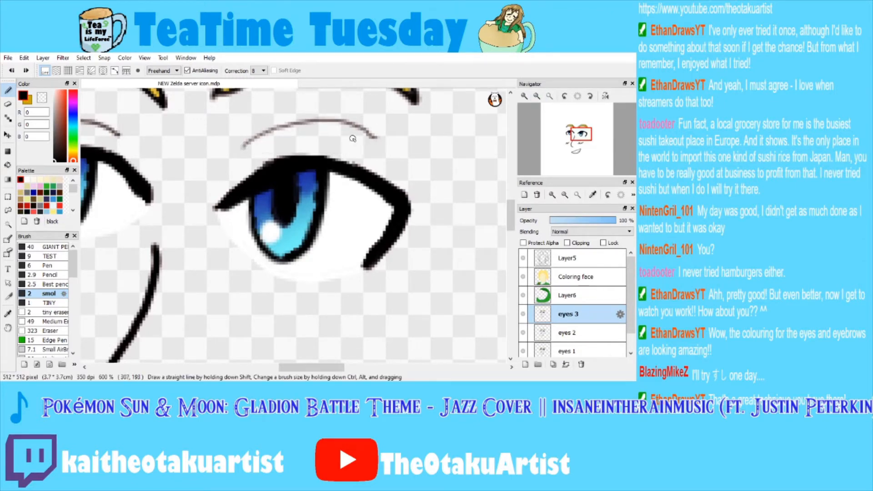
mouse_move(531, 110)
left_click_drag(577, 136, 579, 137)
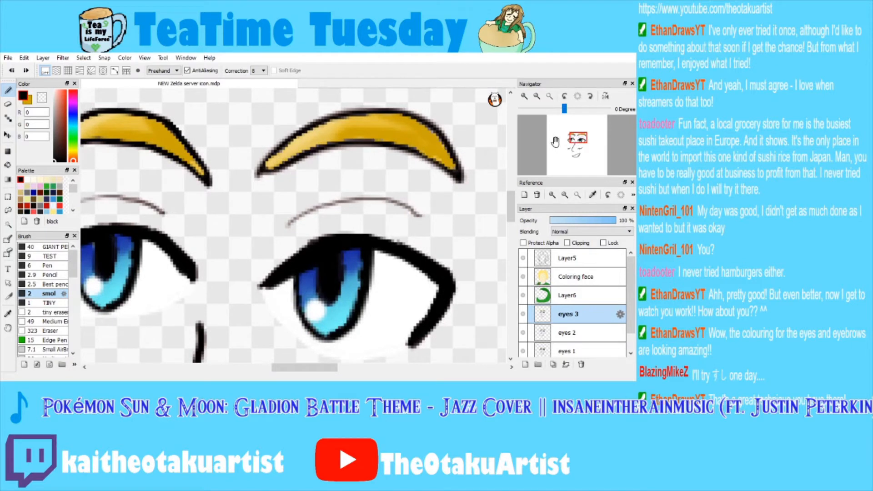
left_click_drag(578, 137, 580, 142)
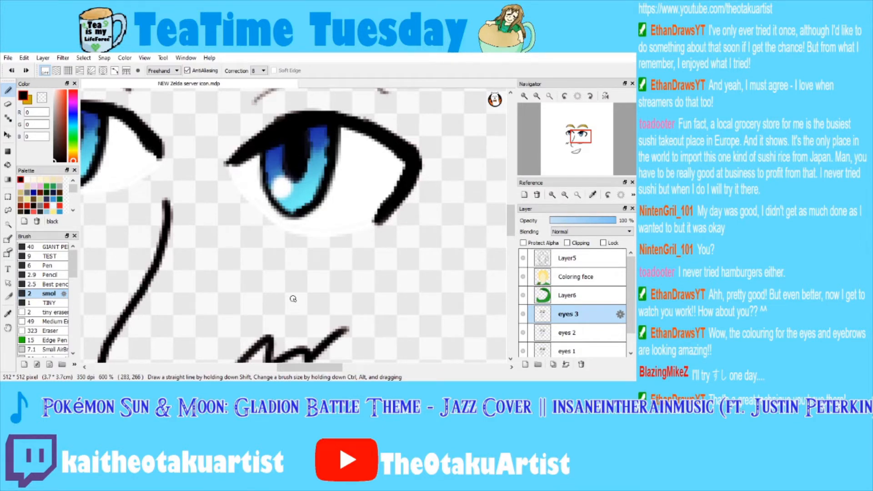
left_click(290, 387)
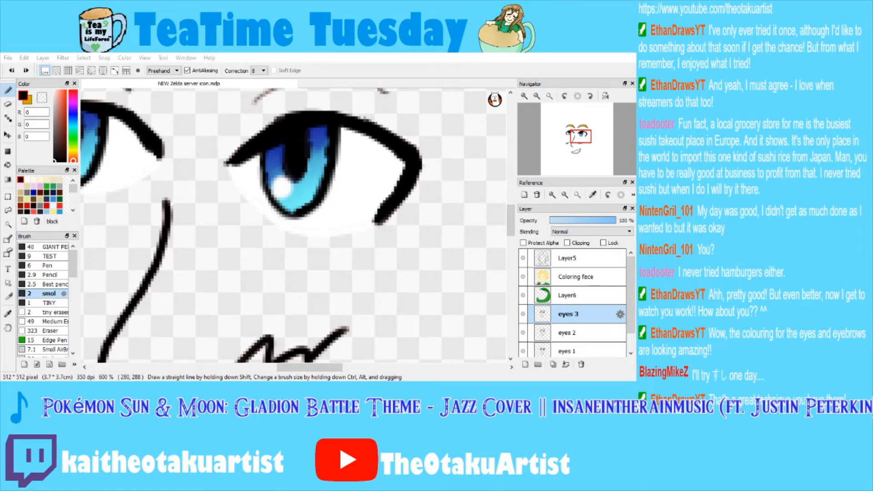
key("alt+Tab")
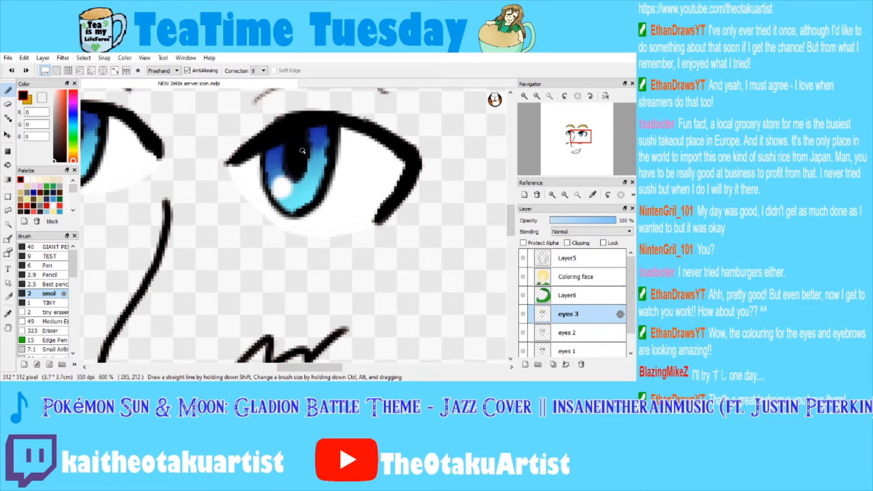
On eyes 3, draw an even lower black upper eyelid across both eyes, thickening the lines with the 2.9 px pencil.
left_click_drag(234, 174, 286, 147)
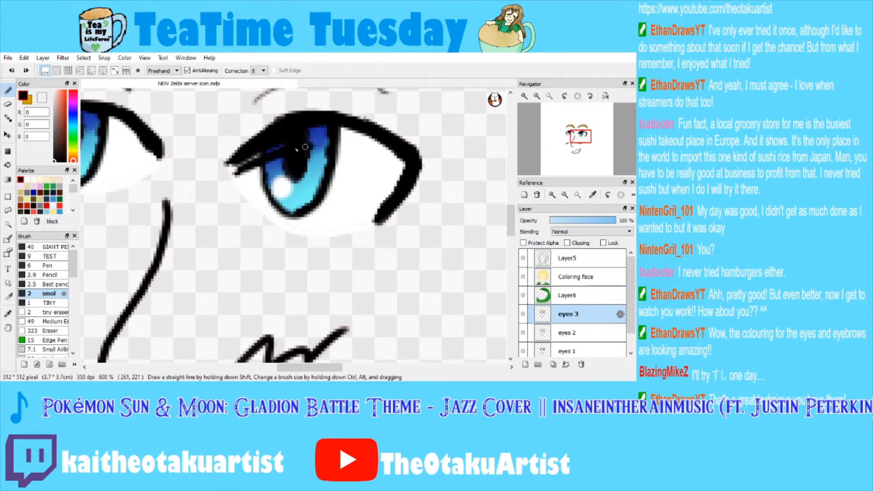
key("ctrl+z")
mouse_move(237, 173)
left_mouse_down()
mouse_move(313, 143)
mouse_move(401, 171)
mouse_move(349, 145)
left_mouse_up()
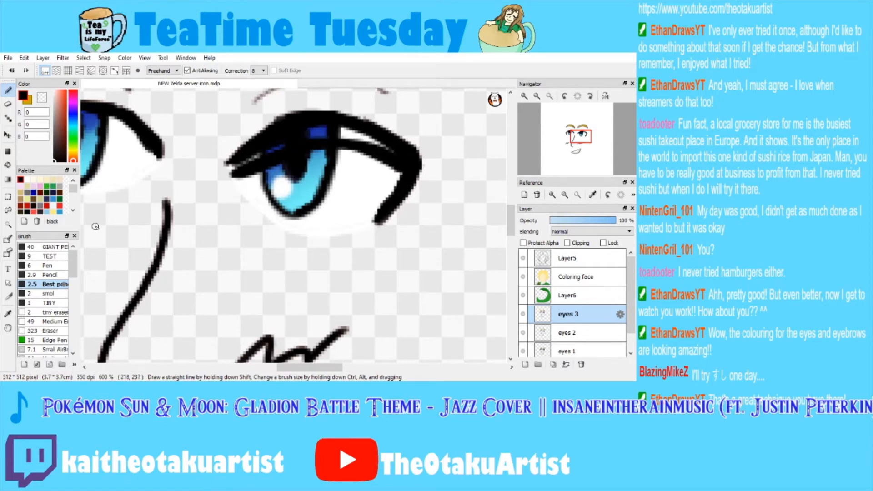
left_click(45, 275)
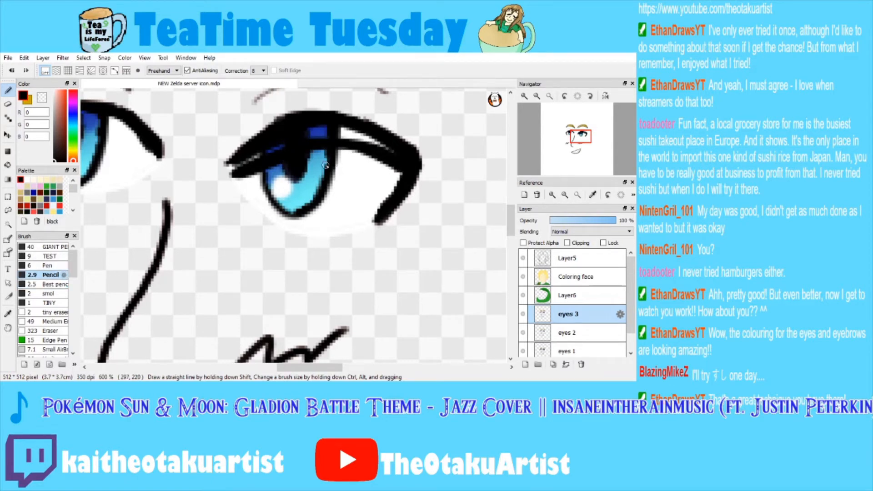
left_click_drag(326, 147, 377, 144)
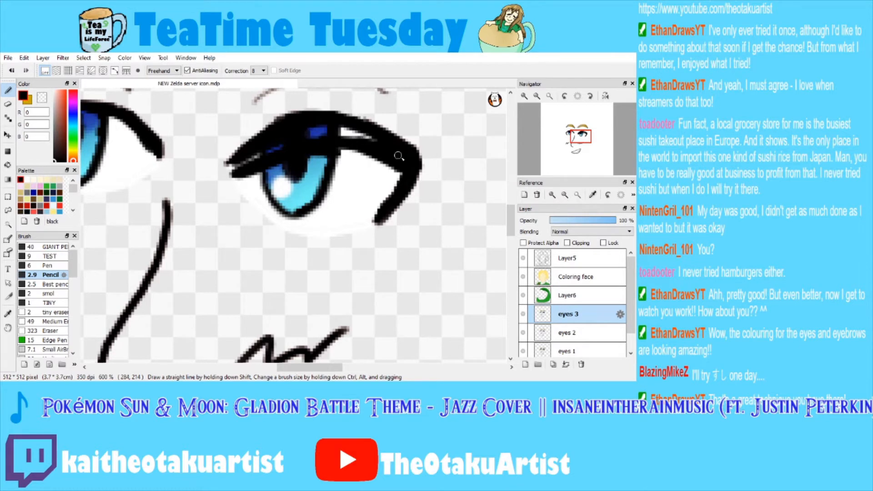
left_click_drag(580, 137, 573, 135)
mouse_move(277, 176)
left_mouse_down()
mouse_move(250, 166)
mouse_move(274, 171)
mouse_move(196, 161)
mouse_move(157, 187)
mouse_move(172, 175)
mouse_move(252, 164)
mouse_move(284, 178)
left_mouse_up()
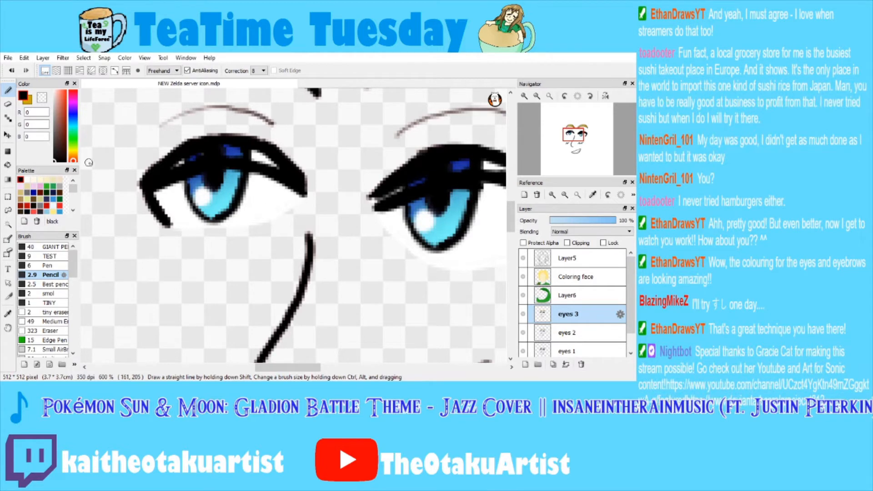
Erase the previous upper lids and the eye parts above the new lid lines on both eyes of eyes 3.
left_click(7, 104)
mouse_move(188, 152)
left_mouse_down()
mouse_move(144, 171)
mouse_move(213, 139)
mouse_move(158, 154)
mouse_move(270, 144)
mouse_move(299, 156)
left_mouse_up()
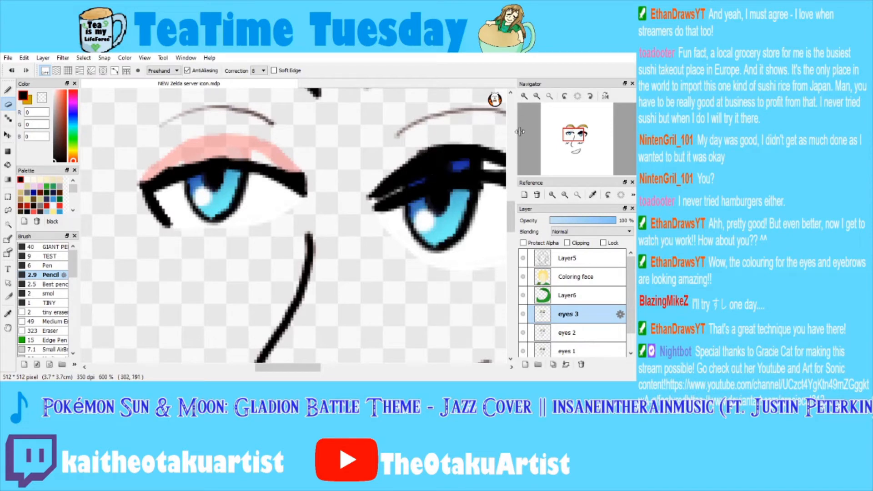
mouse_move(411, 150)
left_mouse_down()
mouse_move(267, 181)
mouse_move(288, 180)
mouse_move(217, 229)
mouse_move(291, 193)
mouse_move(342, 186)
left_mouse_up()
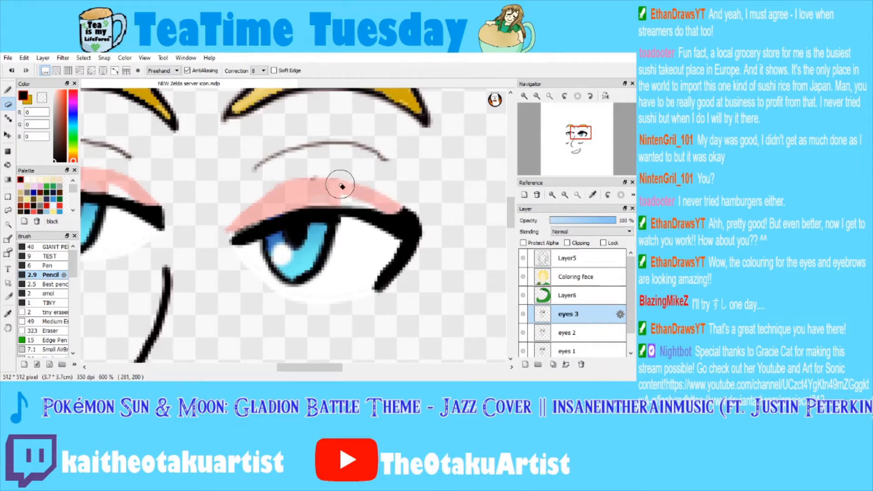
left_click_drag(581, 132, 573, 138)
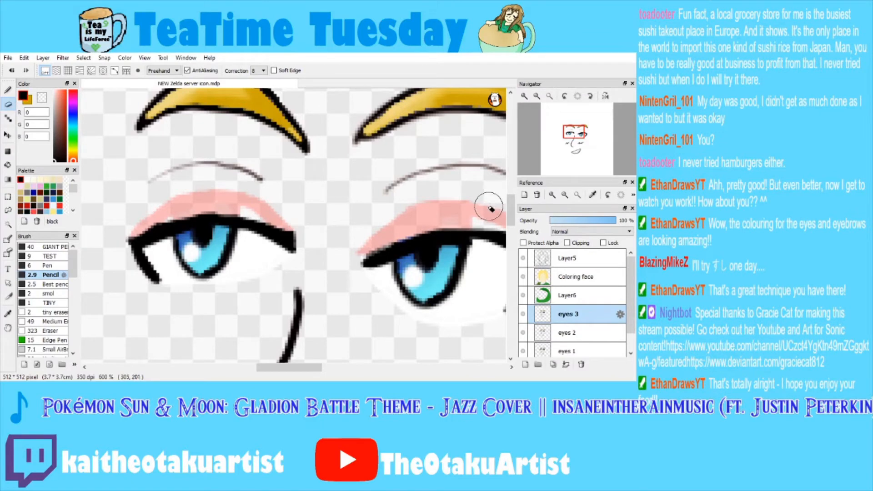
left_click(537, 96)
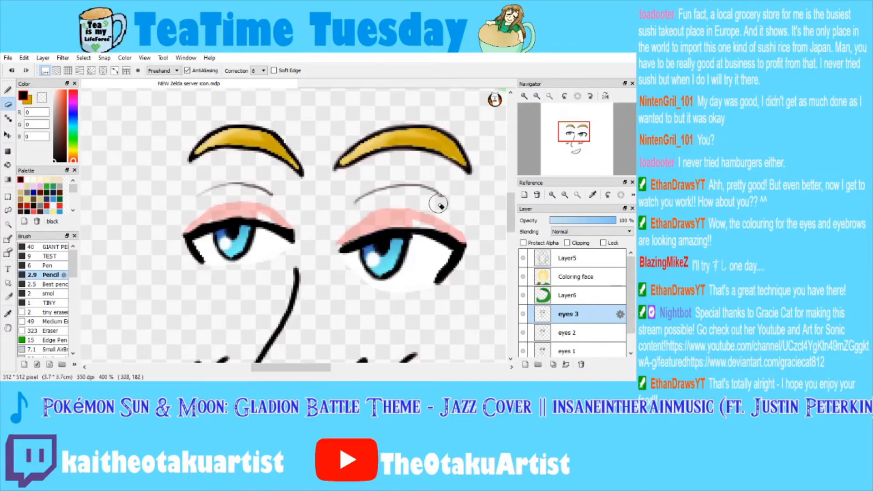
Thicken and smooth the left eye's new upper eyelid on eyes 3 in black with the 2.9 px pencil.
left_click(524, 96)
key("b")
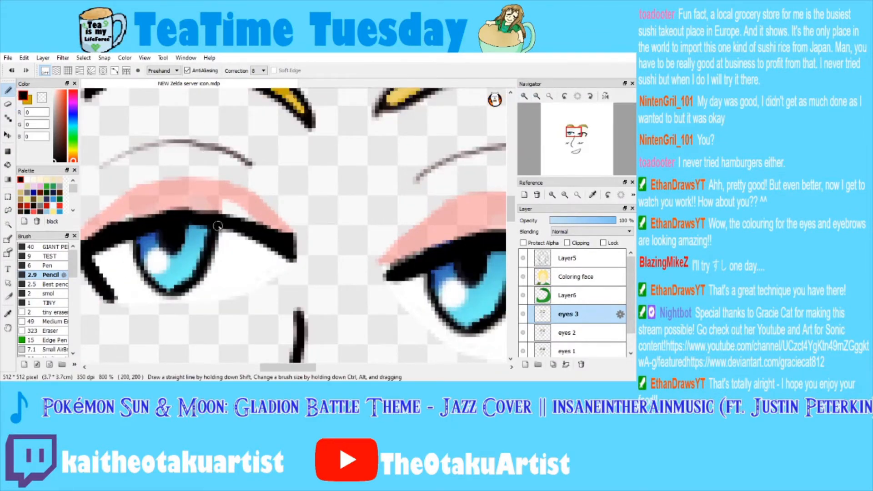
left_click_drag(236, 218, 285, 238)
left_click_drag(205, 212, 268, 225)
left_click_drag(159, 211, 205, 214)
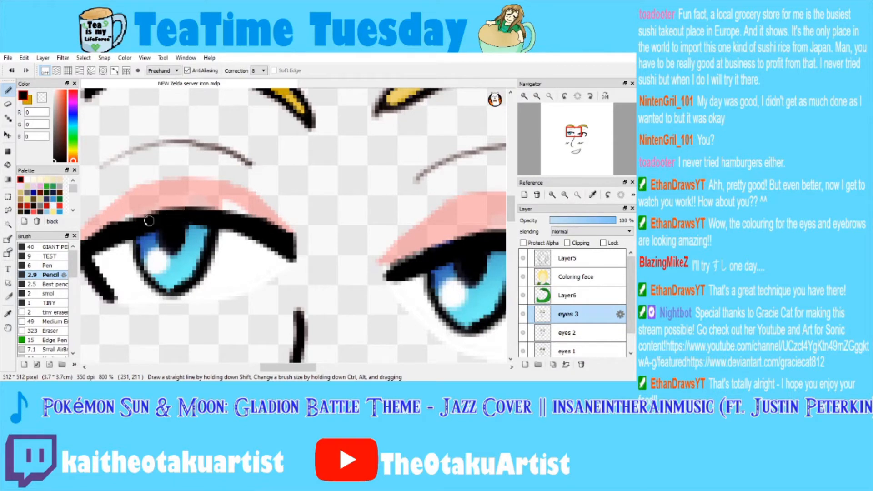
left_click_drag(564, 145, 558, 145)
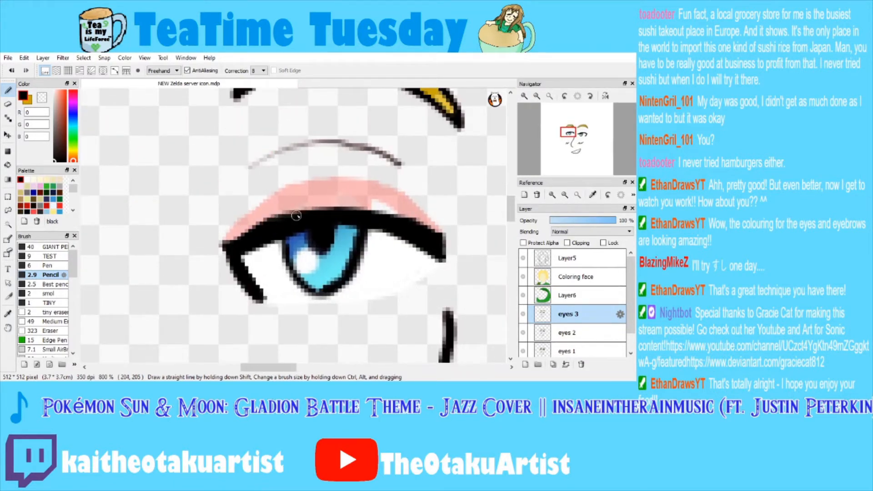
left_click_drag(354, 213, 415, 228)
key("e")
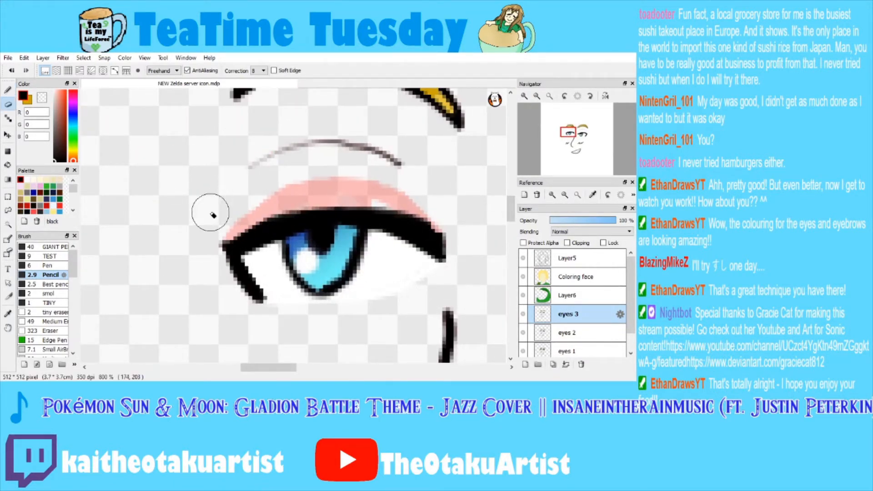
Thicken the right eye's new upper eyelid on eyes 3 with the 2.9 px pencil and tidy its edge with the eraser.
left_click_drag(576, 132, 584, 132)
left_click(8, 90)
mouse_move(141, 246)
left_mouse_down()
mouse_move(213, 219)
mouse_move(319, 231)
mouse_move(300, 216)
mouse_move(355, 253)
left_mouse_up()
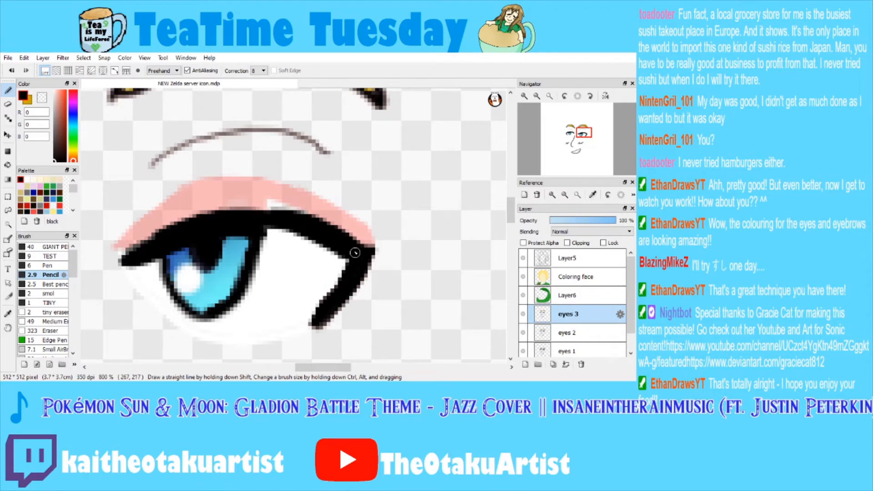
key("e")
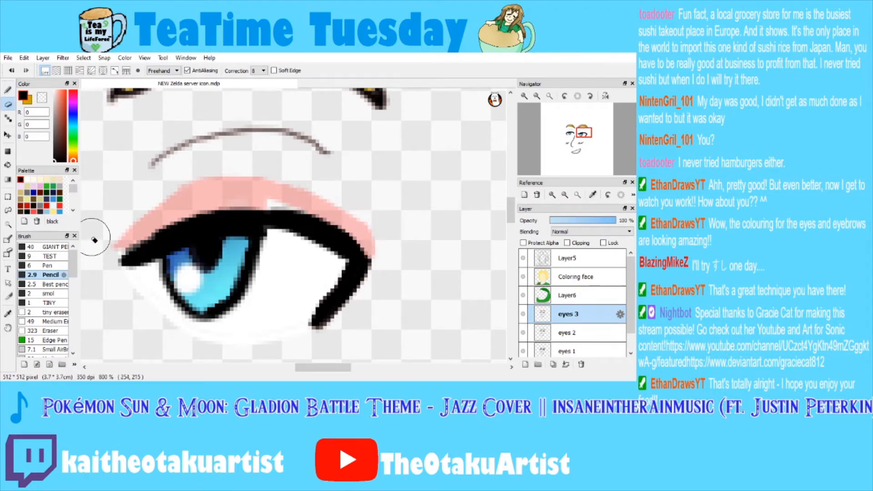
Erase the stray black edge at the inner corner of the right eye's upper lid on eyes 3.
left_click_drag(104, 265, 135, 318)
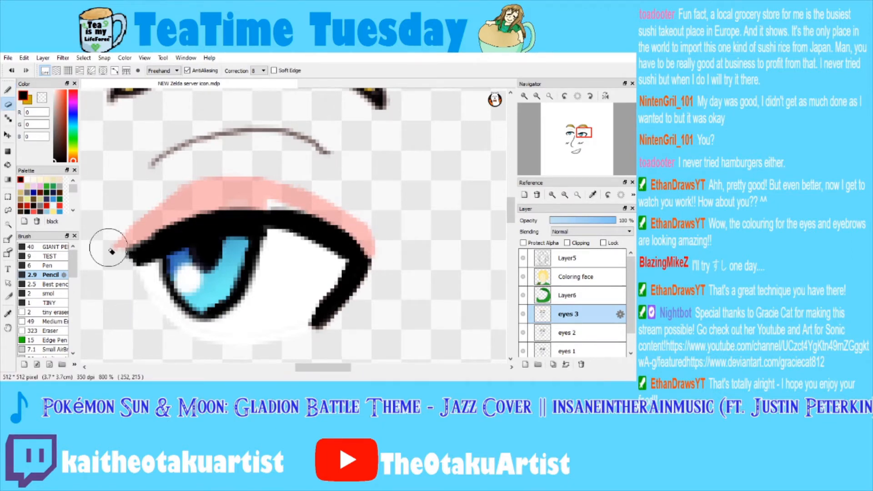
left_click(574, 144)
left_click_drag(574, 144, 577, 138)
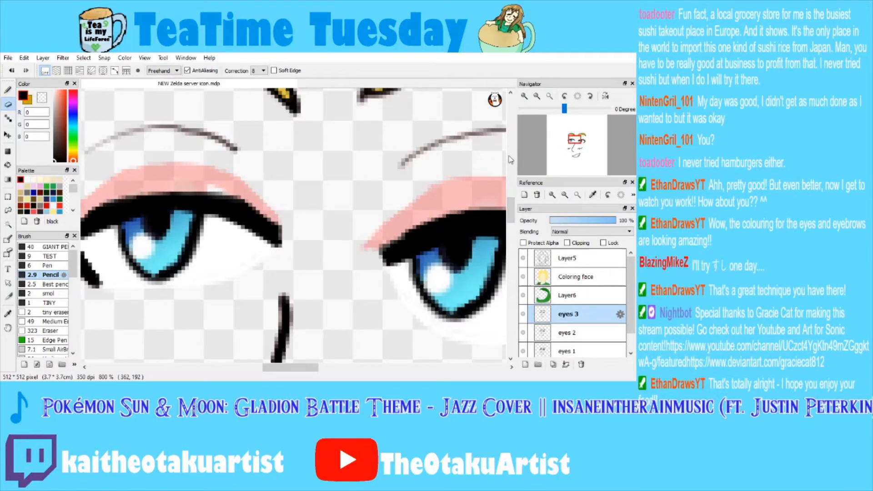
left_click(537, 97)
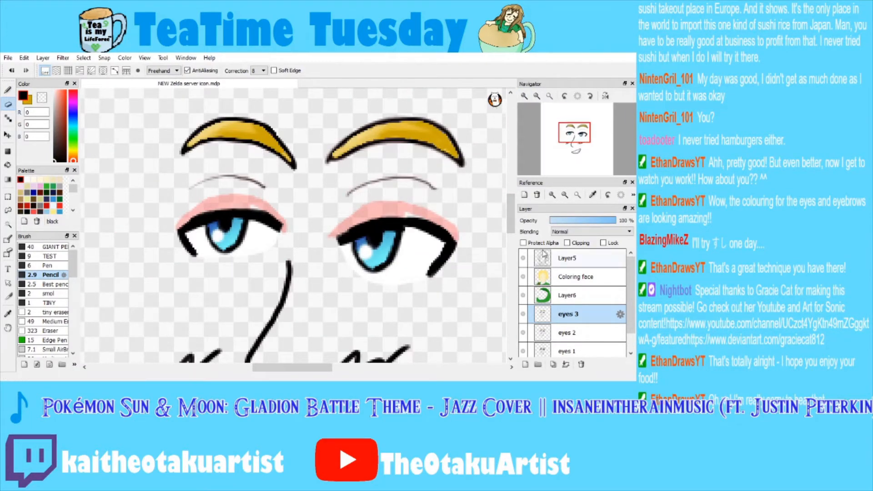
Compare the eyes 1, eyes 2 and eyes 3 layers, and duplicate eyes 3 as a new layer named eyes 4.
left_click(564, 333)
left_click(559, 350)
left_click(559, 334)
left_click(564, 318)
left_click(554, 366)
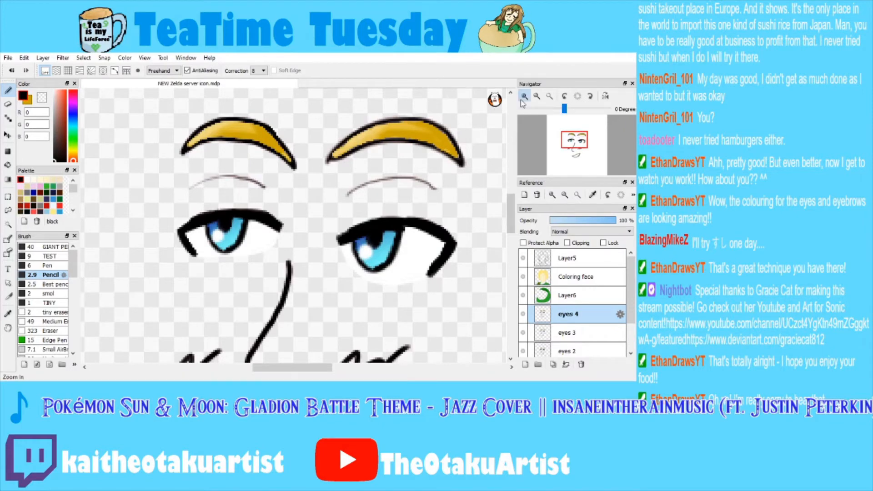
Draw a lower black upper eyelid line across both eyes on eyes 4 with the 2.9 px pencil.
left_click(572, 148)
left_click_drag(572, 149, 583, 134)
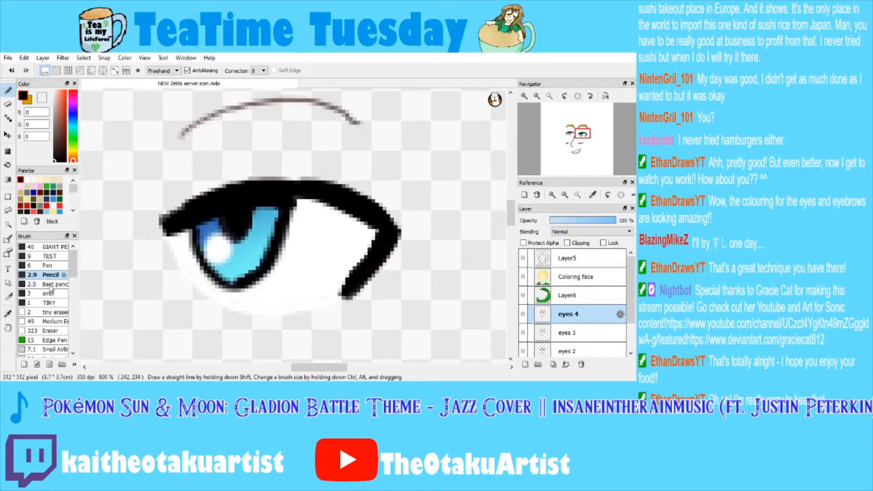
mouse_move(171, 241)
left_mouse_down()
mouse_move(242, 237)
mouse_move(174, 249)
mouse_move(237, 224)
mouse_move(203, 235)
mouse_move(285, 224)
mouse_move(228, 229)
mouse_move(262, 218)
mouse_move(375, 235)
mouse_move(285, 221)
mouse_move(314, 227)
left_mouse_up()
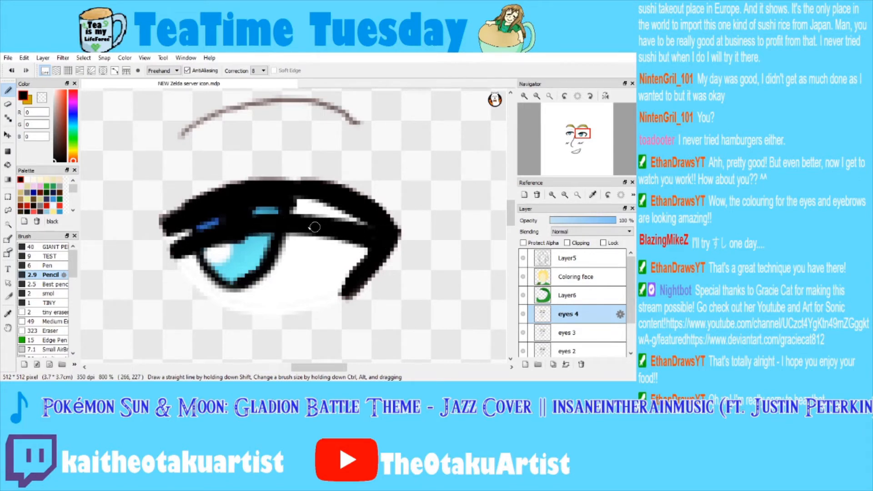
left_click_drag(250, 222, 371, 233)
left_click_drag(582, 143, 575, 139)
mouse_move(258, 276)
left_mouse_down()
mouse_move(206, 264)
mouse_move(219, 267)
mouse_move(116, 263)
mouse_move(91, 282)
mouse_move(137, 266)
mouse_move(245, 273)
left_mouse_up()
left_click(296, 388)
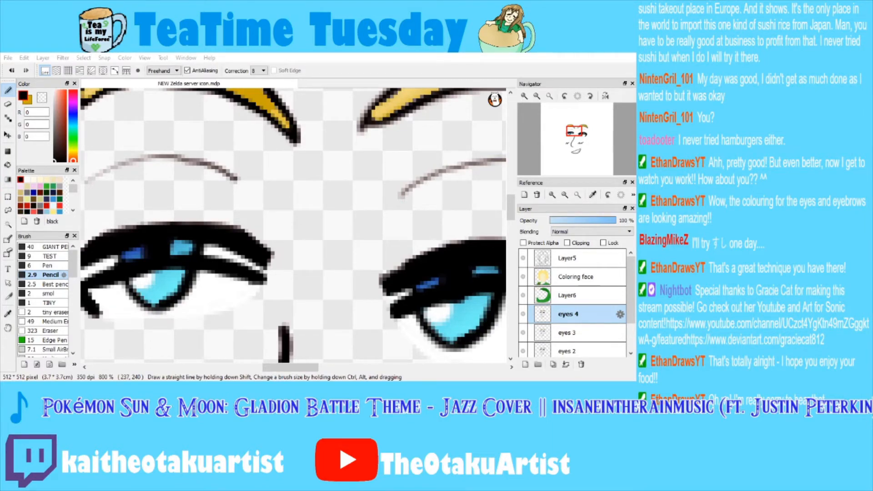
Erase the old upper lids and the eye parts above the new lid lines on both eyes of eyes 4.
left_click(572, 144)
left_click_drag(577, 139, 582, 133)
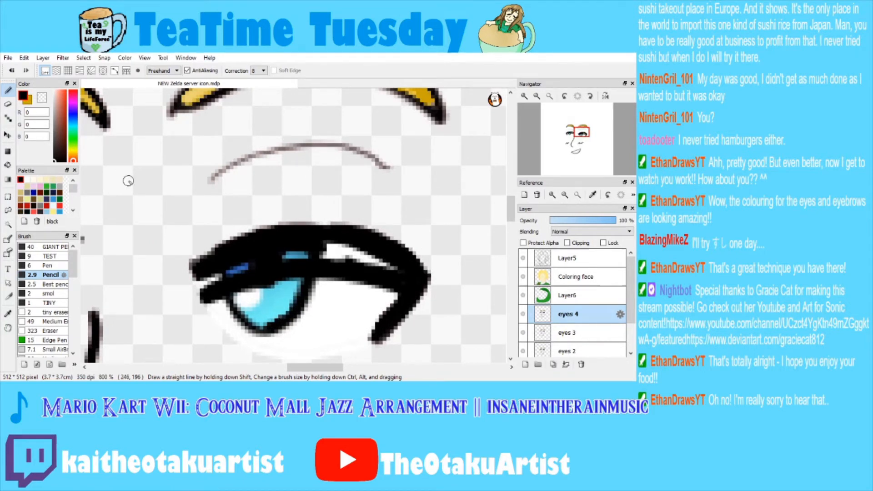
key("e")
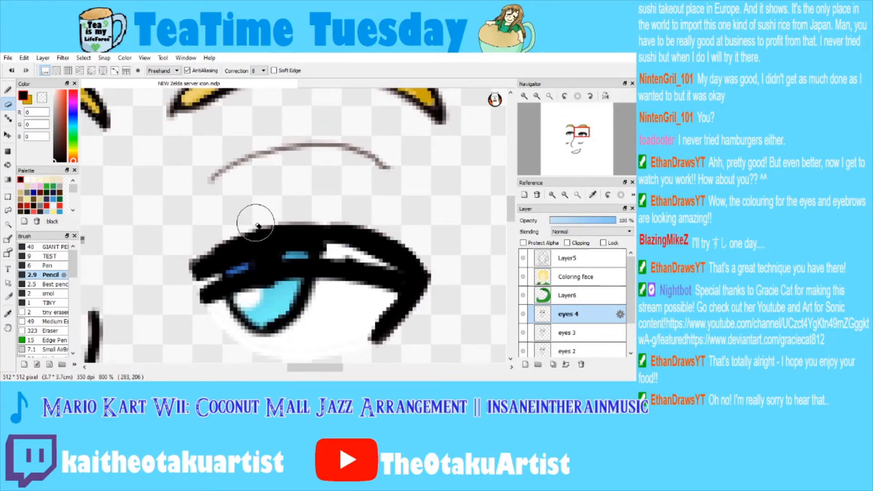
mouse_move(257, 226)
left_mouse_down()
mouse_move(238, 264)
mouse_move(220, 258)
mouse_move(268, 238)
mouse_move(262, 246)
mouse_move(326, 232)
mouse_move(428, 256)
mouse_move(378, 230)
mouse_move(362, 236)
mouse_move(428, 263)
mouse_move(400, 248)
left_mouse_up()
left_click_drag(582, 133, 571, 141)
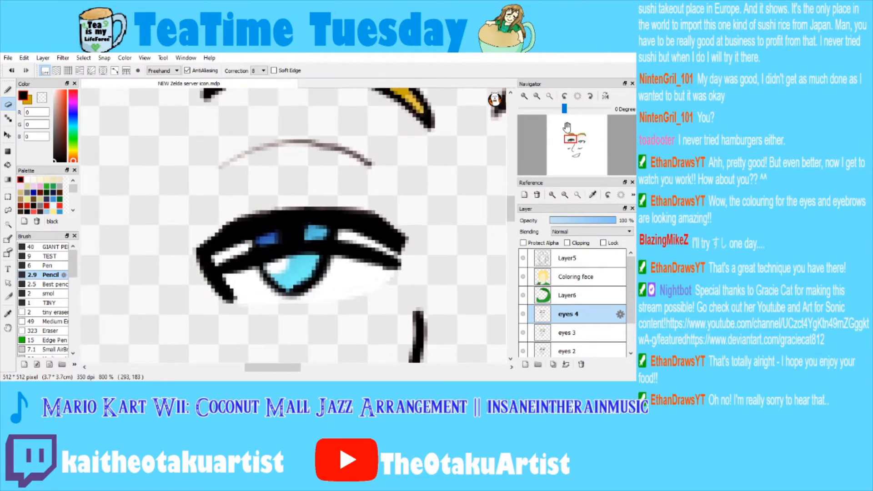
mouse_move(373, 210)
left_mouse_down()
mouse_move(363, 222)
mouse_move(234, 224)
mouse_move(228, 238)
mouse_move(275, 219)
left_mouse_up()
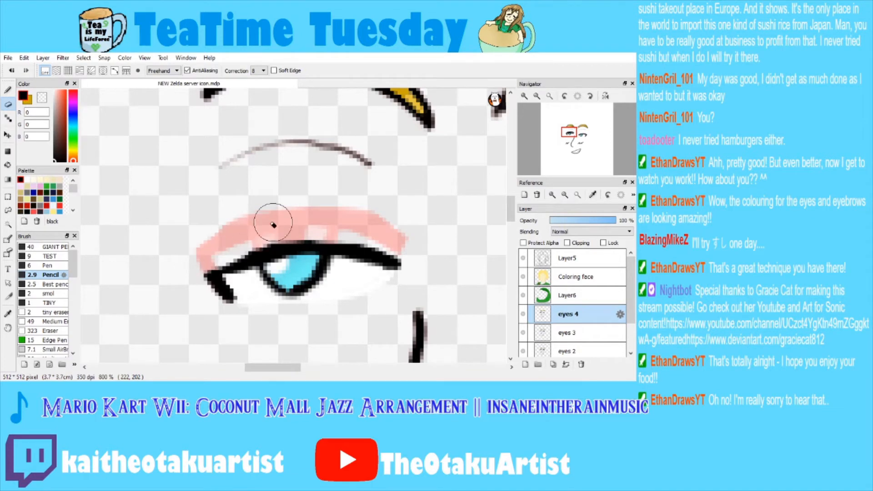
Thicken and smooth the new upper lid lines of both eyes on eyes 4 in black with the 2.9 px pencil.
key("b")
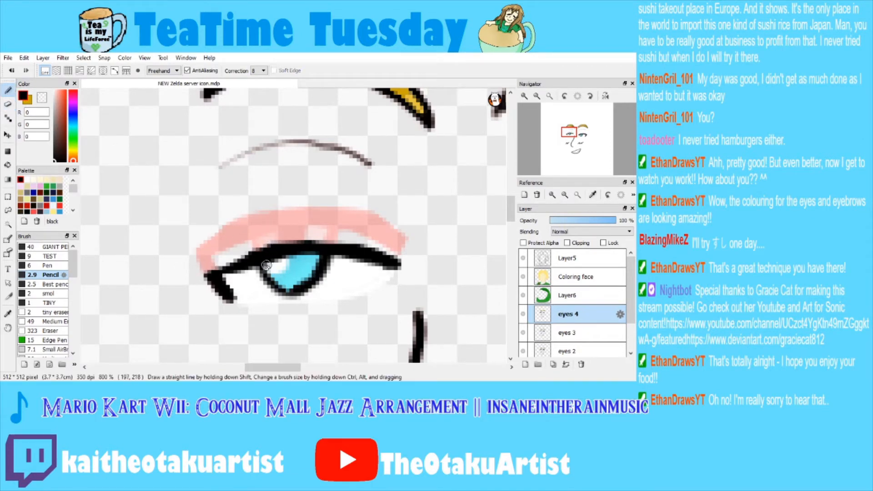
mouse_move(228, 272)
left_mouse_down()
mouse_move(279, 247)
mouse_move(346, 244)
mouse_move(385, 253)
mouse_move(123, 170)
left_mouse_up()
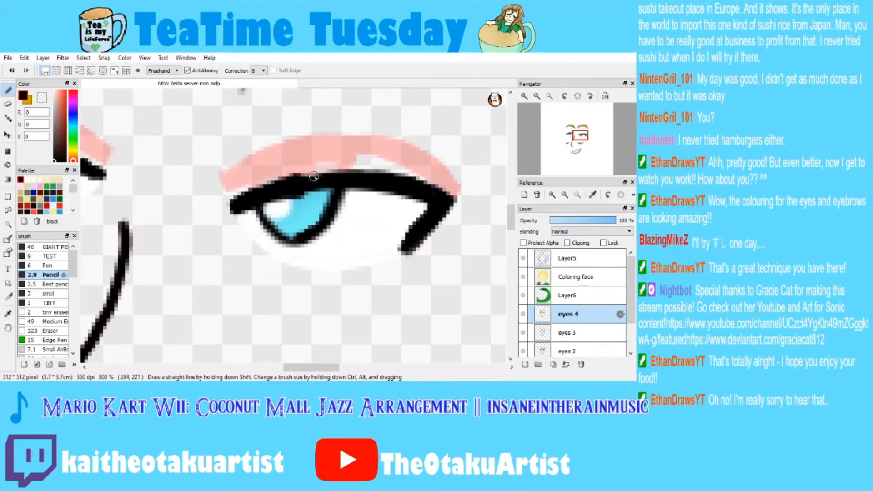
mouse_move(310, 176)
left_mouse_down()
mouse_move(386, 177)
mouse_move(415, 188)
left_mouse_up()
left_click_drag(580, 146, 574, 142)
left_click(537, 96)
left_click(537, 96)
left_click(537, 95)
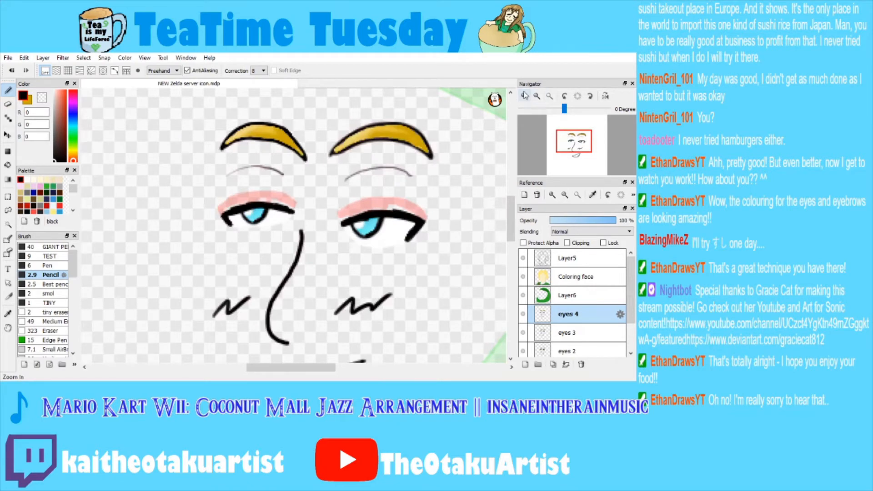
Lasso the left eye on eyes 4, adjust it slightly with a transform, and clear the selection.
left_click(525, 96)
left_click(525, 96)
left_click(7, 210)
mouse_move(226, 143)
left_mouse_down()
mouse_move(136, 194)
mouse_move(334, 175)
left_mouse_up()
key("ctrl+t")
mouse_move(377, 205)
left_mouse_down()
mouse_move(375, 222)
mouse_move(398, 228)
left_mouse_up()
left_click(461, 365)
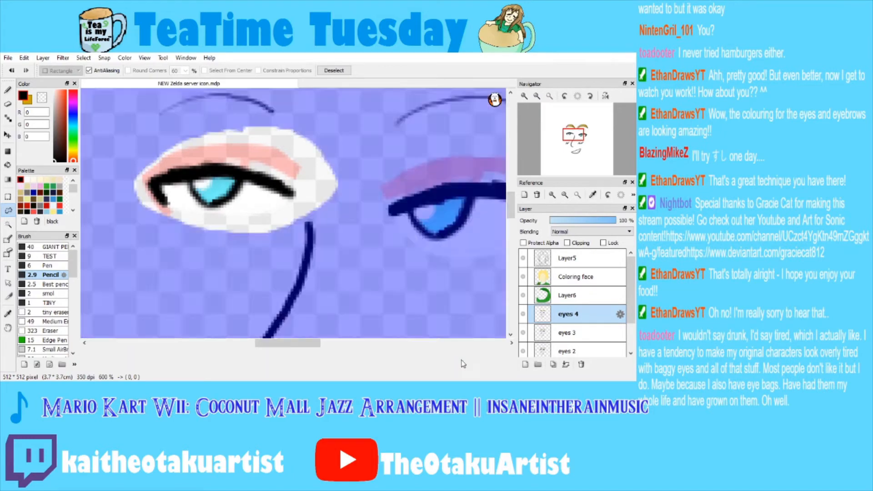
key("ctrl+d")
left_click(537, 97)
left_click(537, 96)
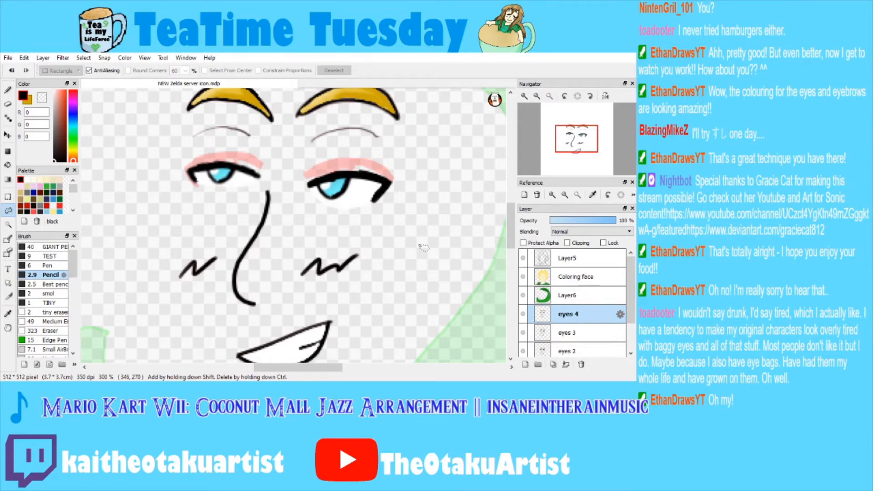
Sketch a rough pair of angular black sample eyes in the empty area beside the face's forehead with the 2.9 px pencil.
left_click(549, 96)
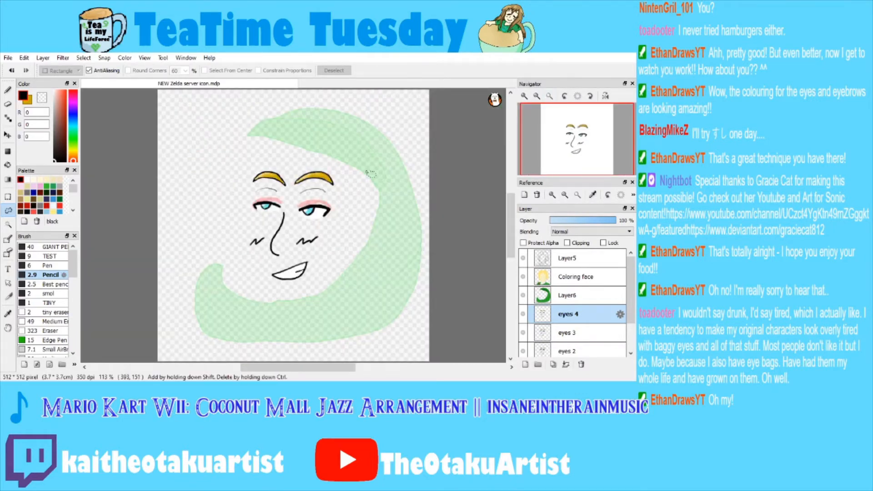
key("b")
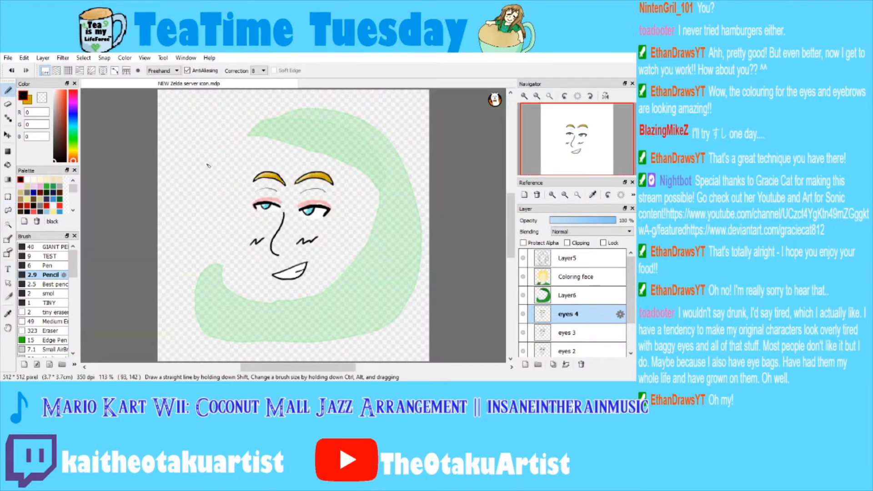
mouse_move(239, 160)
left_mouse_down()
mouse_move(214, 161)
mouse_move(228, 174)
left_mouse_up()
left_click_drag(200, 145, 246, 143)
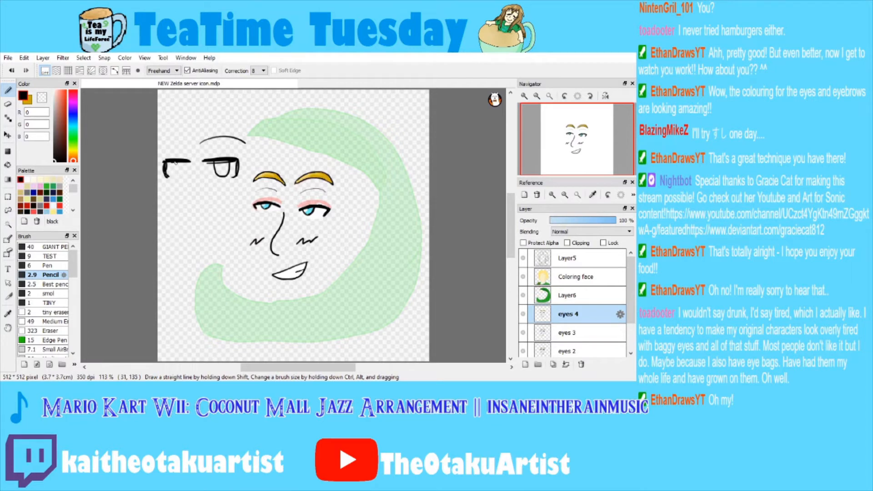
left_click_drag(169, 179, 188, 179)
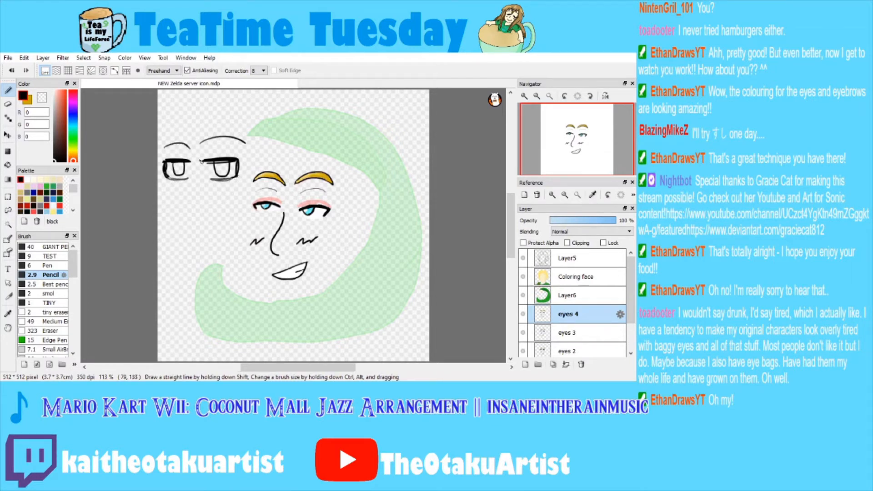
Undo all strokes of the sample eye sketch on eyes 4.
key("ctrl+z")
key("ctrl+z")
key("ctrl+z")
key("ctrl+z")
key("ctrl+z")
key("ctrl+z")
key("ctrl+z")
key("ctrl+z")
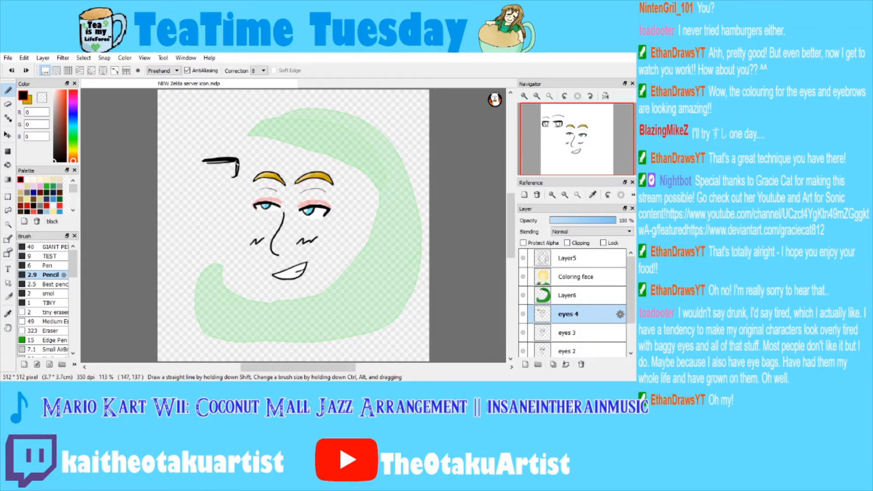
Check the previous eye layers, duplicate eyes 4, and name the copy eyes 5.
left_click(569, 350)
left_click(566, 332)
left_click(573, 315)
scroll(553, 128, "up", 4)
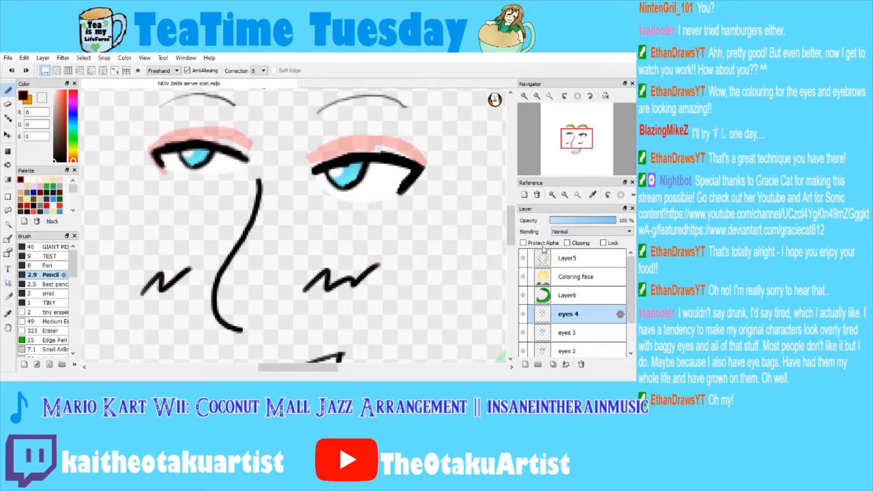
left_click(553, 364)
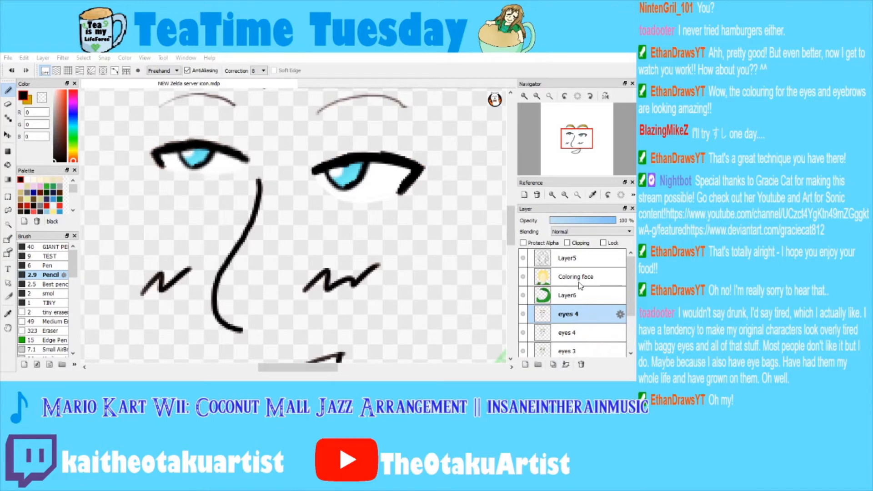
key("Return")
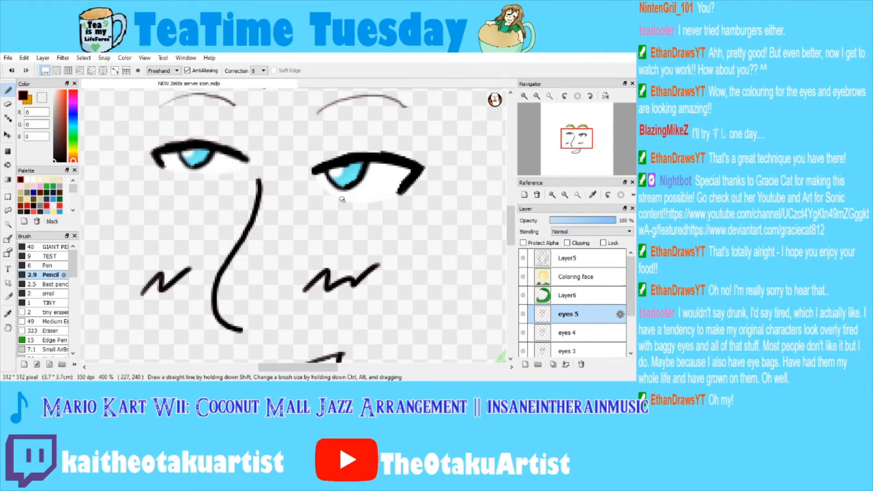
Try several lower lid lines across the right eye on eyes 5 with the 2.9 px pencil, undoing unwanted strokes.
mouse_move(317, 190)
left_mouse_down()
mouse_move(420, 188)
mouse_move(314, 191)
mouse_move(406, 184)
mouse_move(401, 173)
mouse_move(324, 184)
mouse_move(407, 181)
mouse_move(367, 173)
left_mouse_up()
key("ctrl+z")
key("ctrl+z")
key("ctrl+z")
mouse_move(374, 175)
left_mouse_down()
mouse_move(322, 184)
mouse_move(418, 169)
mouse_move(390, 165)
mouse_move(403, 179)
mouse_move(393, 170)
mouse_move(407, 173)
mouse_move(327, 179)
left_mouse_up()
key("ctrl+z")
key("ctrl+z")
key("ctrl+z")
key("ctrl+z")
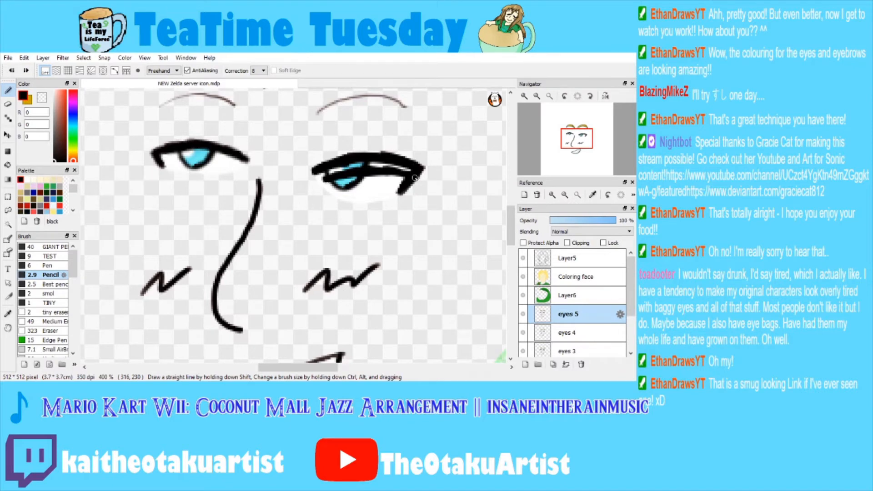
Try a lower lid line on the left eye of eyes 5, and undo the trial lids on both eyes.
mouse_move(156, 161)
left_mouse_down()
mouse_move(198, 154)
mouse_move(243, 173)
left_mouse_up()
key("ctrl+z")
mouse_move(157, 160)
left_mouse_down()
mouse_move(211, 155)
mouse_move(251, 162)
left_mouse_up()
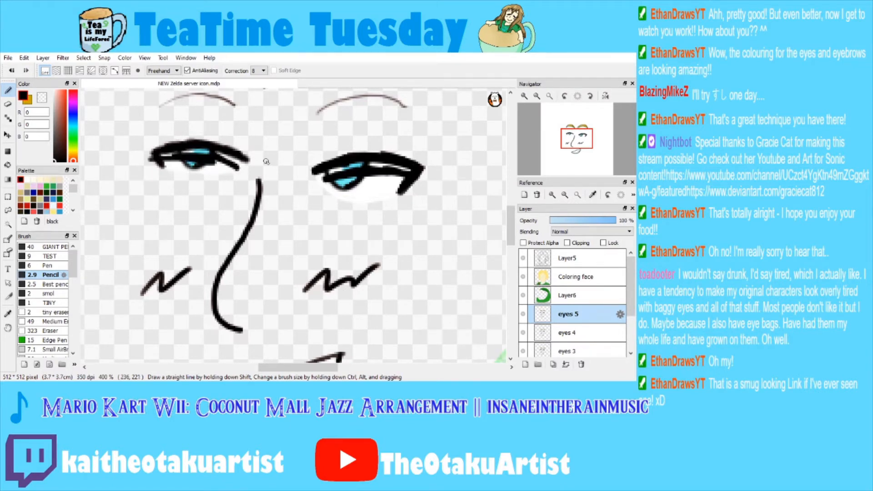
key("ctrl+z")
key("ctrl+z")
key("ctrl+z")
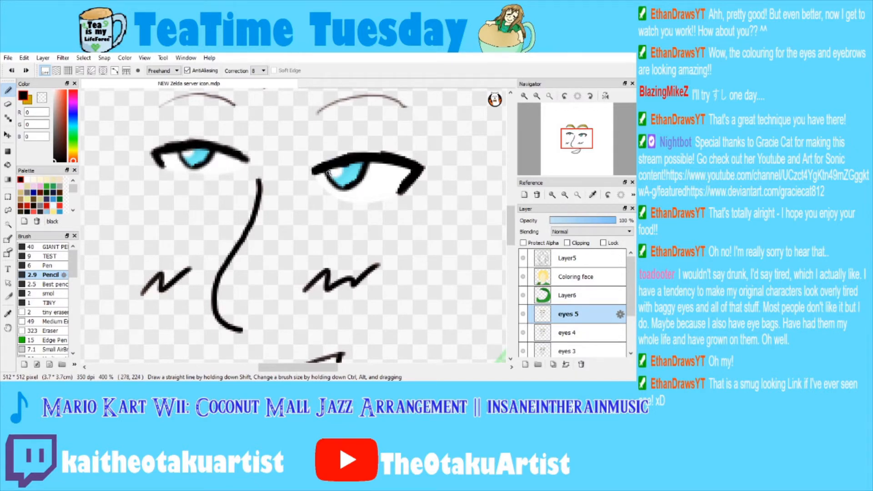
Draw nearly closed black upper lids across both eyes on eyes 5 with the 2.9 px pencil.
mouse_move(415, 177)
left_mouse_down()
mouse_move(371, 168)
mouse_move(335, 177)
mouse_move(417, 175)
left_mouse_up()
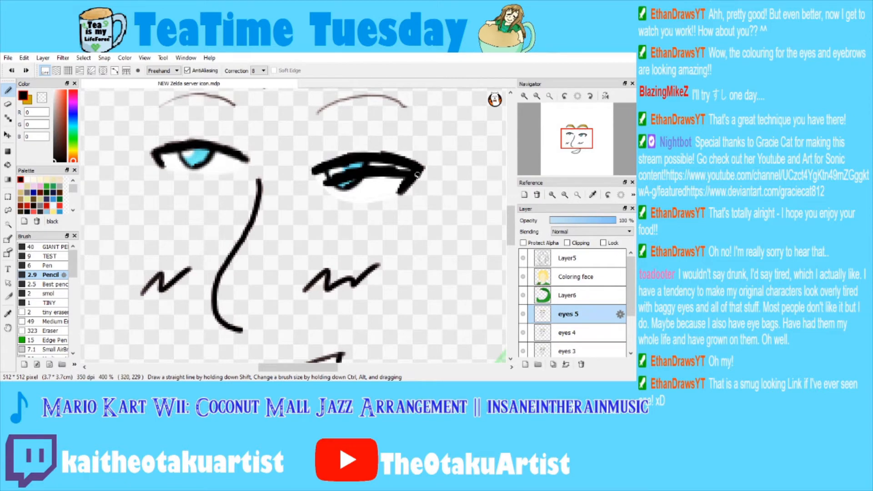
mouse_move(155, 157)
left_mouse_down()
mouse_move(201, 155)
mouse_move(236, 169)
mouse_move(221, 160)
left_mouse_up()
left_click(295, 386)
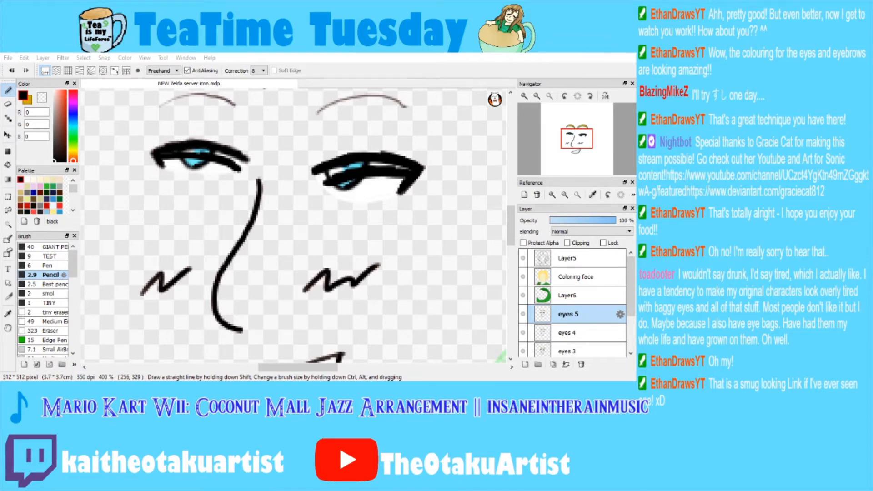
Erase the previous upper lids above the new lid lines on both eyes of eyes 5.
key("e")
mouse_move(164, 133)
left_mouse_down()
mouse_move(150, 148)
mouse_move(250, 159)
left_mouse_up()
mouse_move(318, 155)
left_mouse_down()
mouse_move(376, 145)
mouse_move(351, 154)
mouse_move(409, 155)
mouse_move(379, 151)
mouse_move(427, 163)
mouse_move(428, 171)
left_mouse_up()
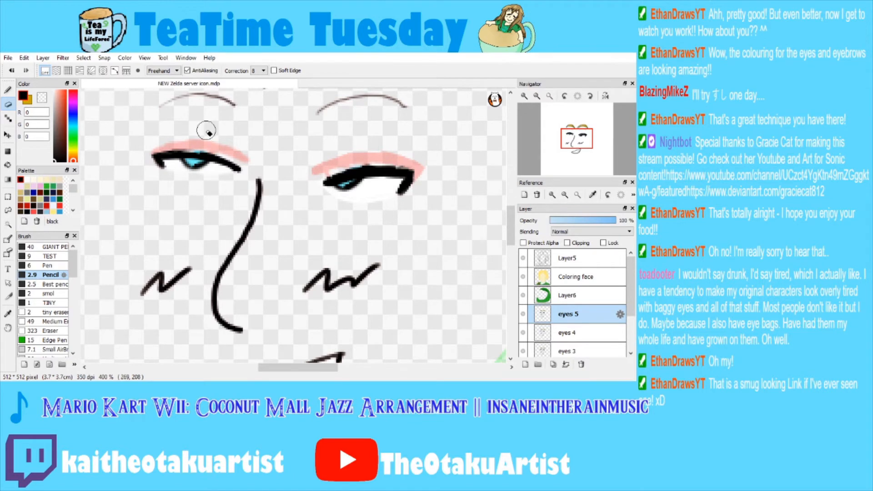
Thicken the left eye's new upper lid on eyes 5 in black with the pencil, undoing the last unwanted stroke.
key("b")
left_click_drag(205, 156, 225, 159)
mouse_move(167, 152)
left_mouse_down()
mouse_move(193, 149)
mouse_move(240, 170)
left_mouse_up()
key("ctrl+z")
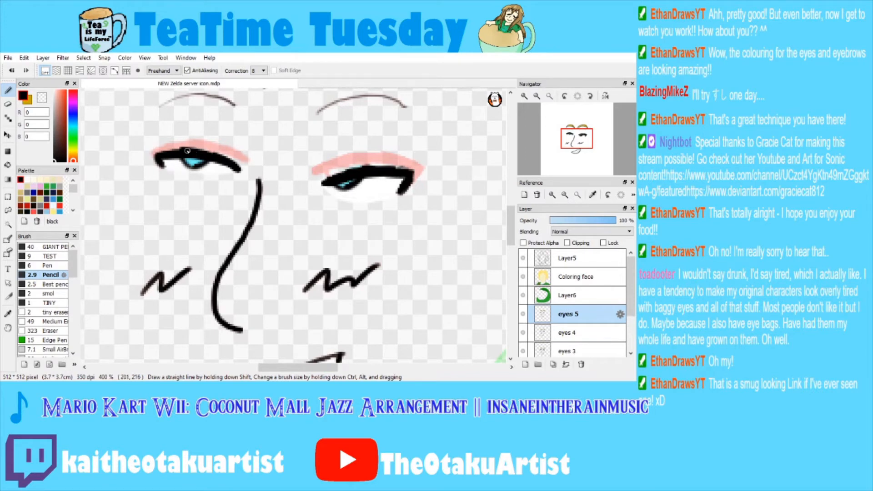
Add a new layer above eyes 5 and name it eyes 6.
left_click(525, 364)
double_click(576, 320)
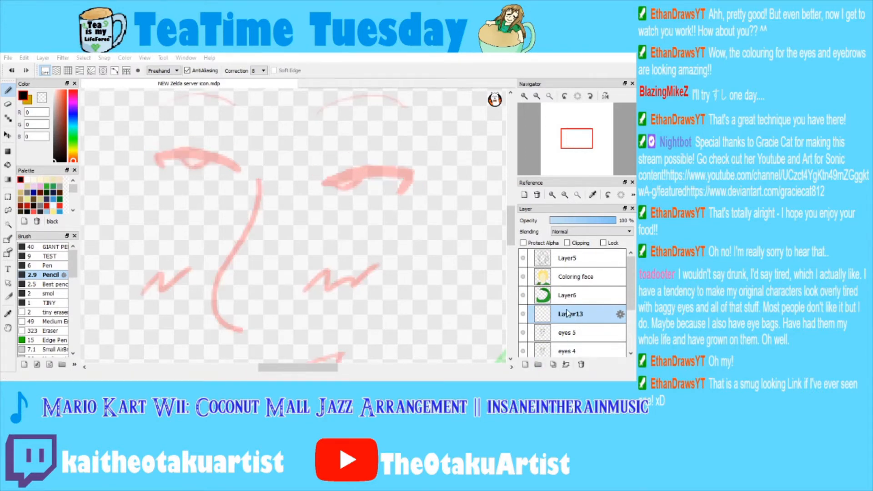
key("Return")
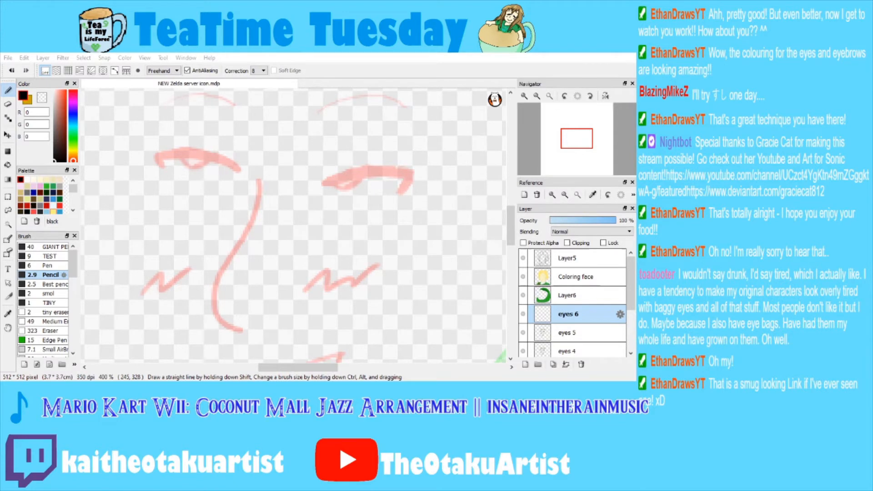
Draw both eyes closed on eyes 6 as thick black curved lids with the 2.9 px pencil, redoing the left one.
mouse_move(326, 196)
left_mouse_down()
mouse_move(414, 186)
mouse_move(341, 185)
left_mouse_up()
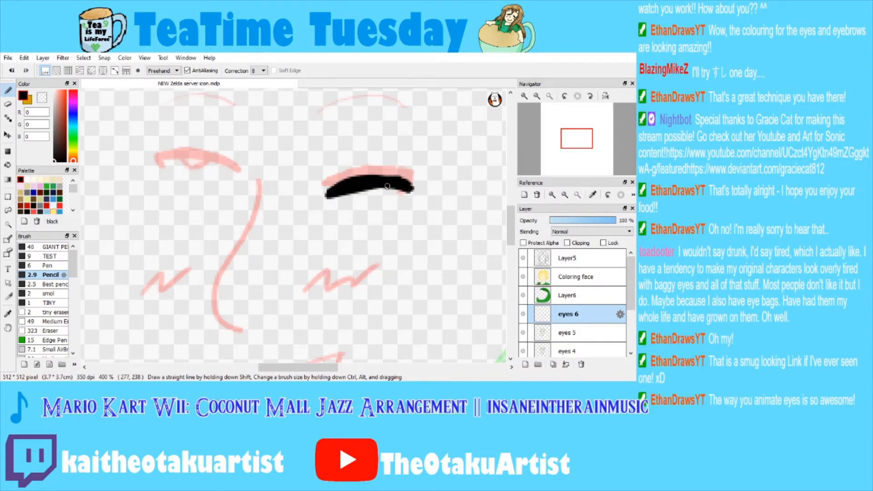
mouse_move(165, 166)
left_mouse_down()
mouse_move(240, 184)
mouse_move(210, 163)
mouse_move(161, 170)
mouse_move(214, 178)
mouse_move(210, 161)
mouse_move(175, 170)
mouse_move(224, 179)
left_mouse_up()
key("ctrl+z")
key("ctrl+z")
key("ctrl+z")
left_click_drag(166, 170, 227, 174)
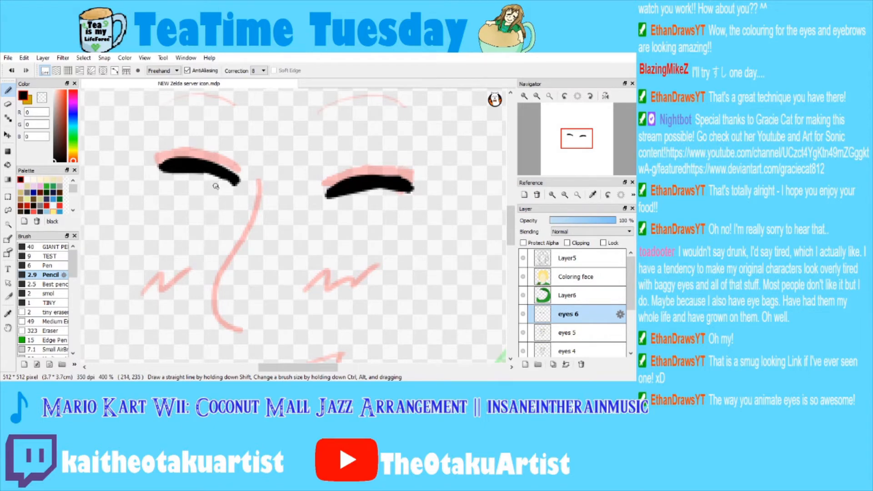
Trim the upper edge of the left eye's closed lid on eyes 6 with the eraser.
left_click(524, 96)
left_click(569, 136)
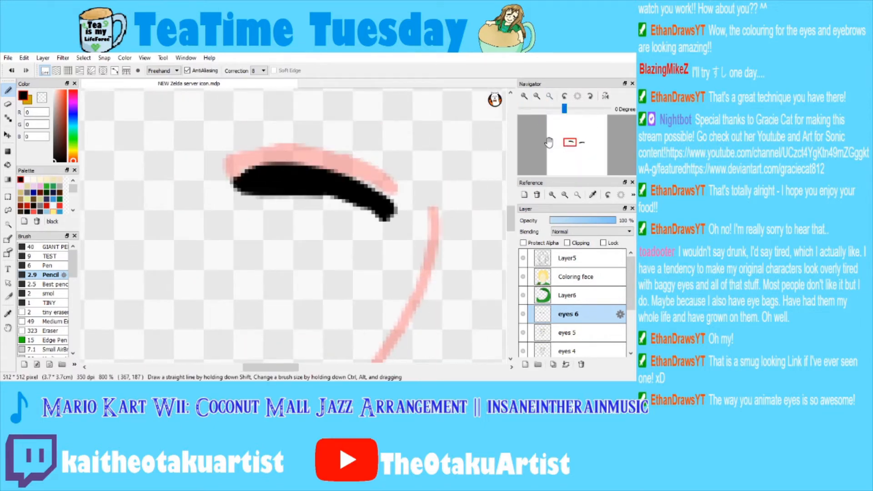
key("e")
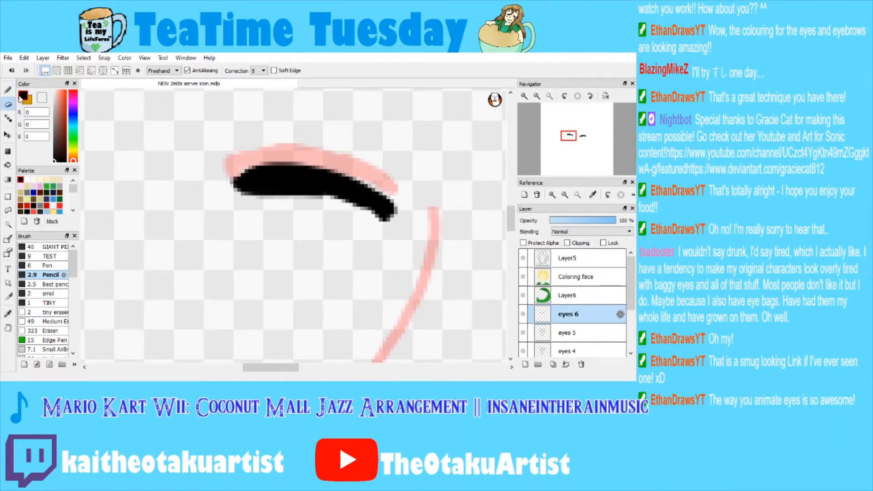
left_click(537, 96)
left_click(537, 96)
left_click(525, 96)
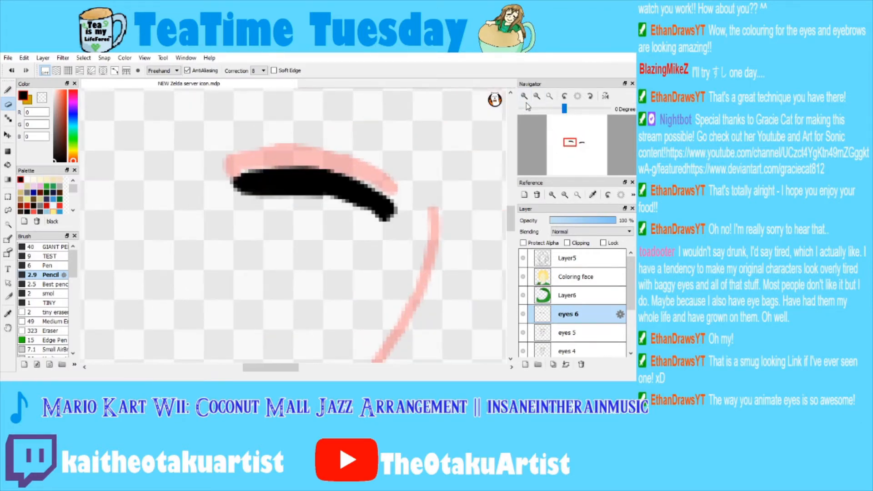
Thicken the inner half of the left closed lid in black with the 2.9 px pencil and erase the underside of its inner tip.
left_click_drag(572, 140, 529, 139)
key("b")
left_click_drag(236, 289, 233, 271)
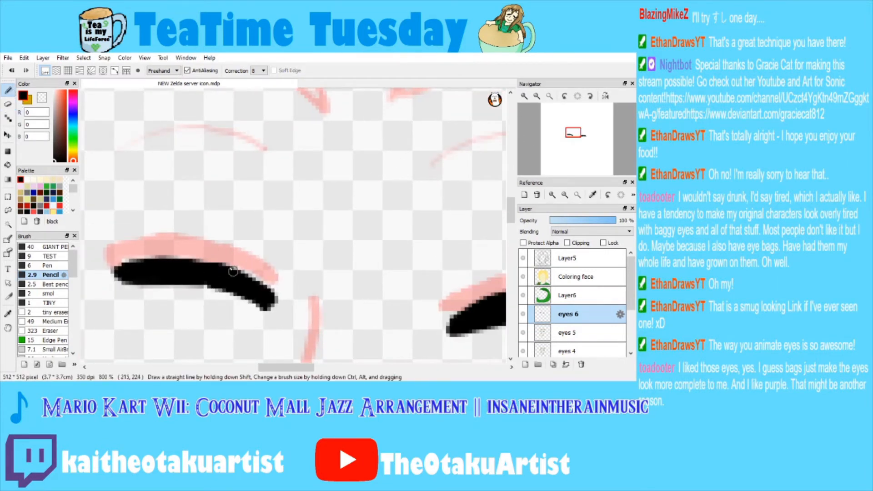
key("e")
left_click_drag(273, 308, 255, 318)
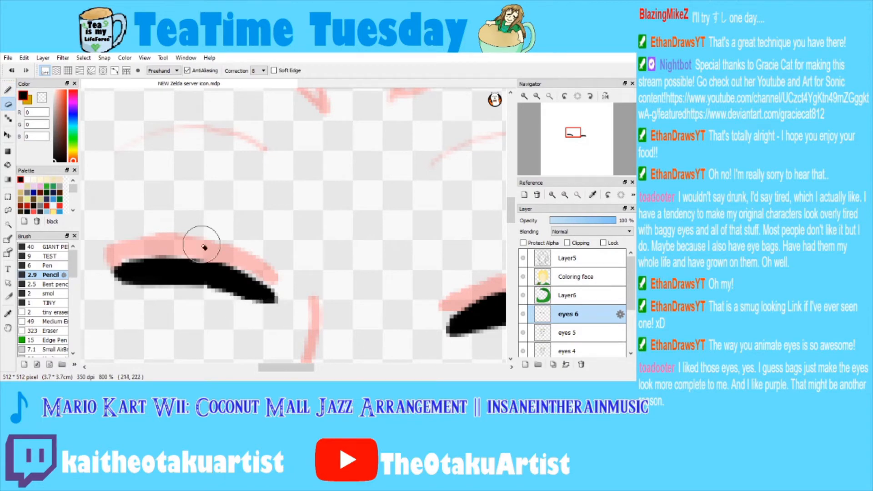
left_click(10, 91)
left_click(550, 97)
left_click(537, 97)
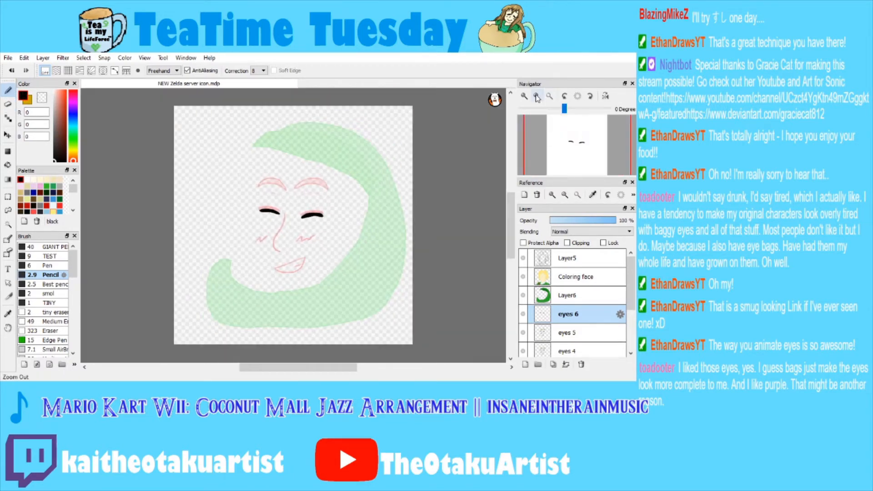
Lasso the right eye's closed lid and transform it so its outer end slopes downward, then clear the selection.
left_click(524, 96)
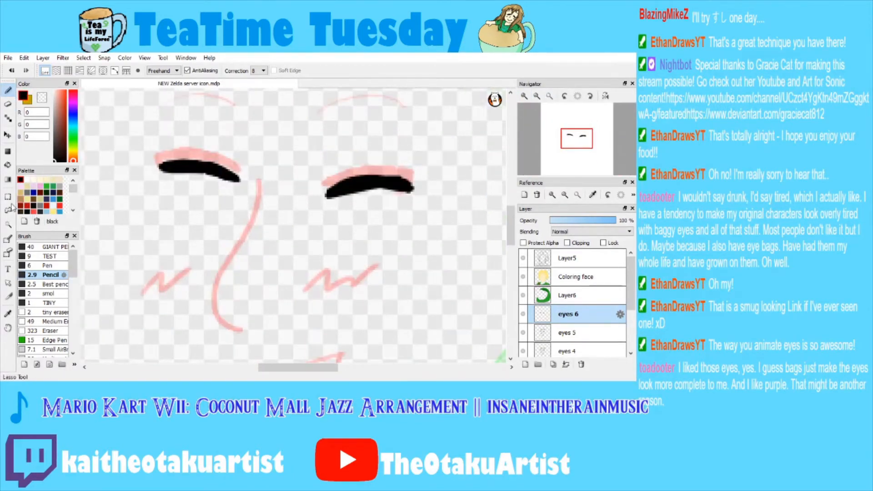
left_click(8, 210)
mouse_move(229, 154)
left_mouse_down()
mouse_move(155, 207)
mouse_move(237, 157)
left_mouse_up()
left_click(291, 166)
mouse_move(362, 160)
left_mouse_down()
mouse_move(430, 158)
mouse_move(366, 157)
left_mouse_up()
key("ctrl+t")
mouse_move(480, 209)
left_mouse_down()
mouse_move(483, 225)
mouse_move(473, 232)
left_mouse_up()
left_click_drag(408, 178, 416, 176)
left_click(455, 368)
key("ctrl+d")
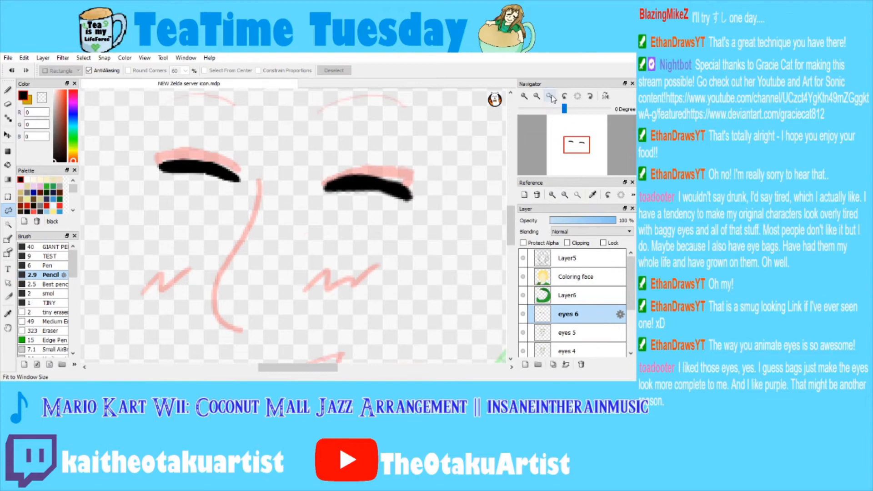
Thicken and round both closed lids with black pencil strokes, extending the right lid's outer end downward and trimming its tip.
left_click(550, 96)
left_click(524, 96)
left_click(524, 96)
left_click(524, 96)
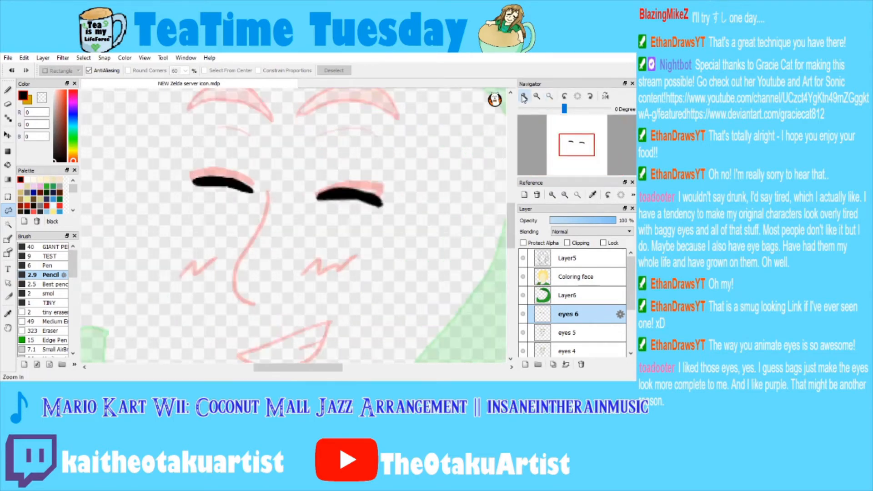
left_click(524, 96)
left_click(8, 90)
mouse_move(167, 163)
left_mouse_down()
mouse_move(204, 160)
mouse_move(236, 178)
left_mouse_up()
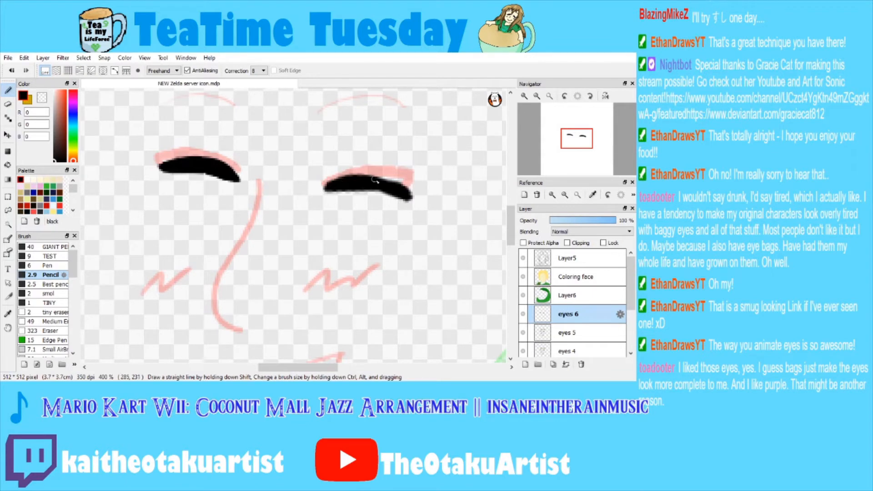
left_click_drag(401, 191, 377, 180)
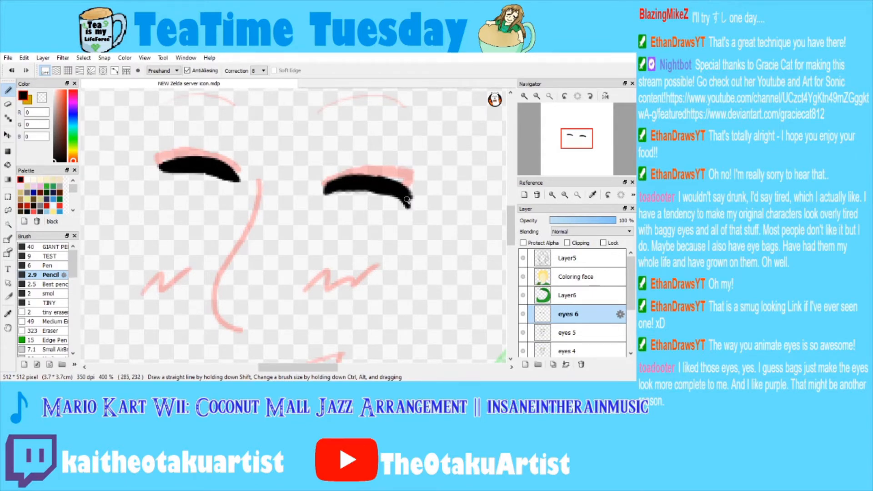
left_click_drag(187, 162, 182, 165)
left_click(8, 104)
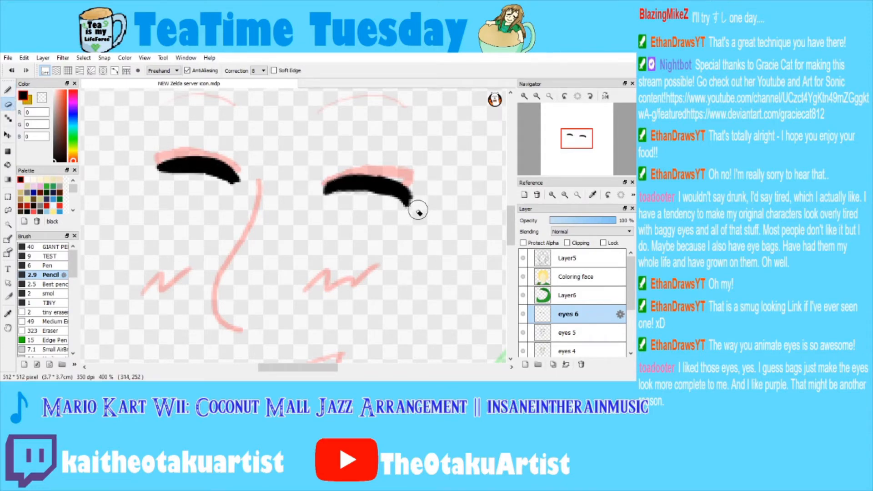
Paint a small white highlight on each closed lid of eyes 6 with the 2.9 px pencil, undoing unwanted strokes.
left_click(537, 96)
left_click(537, 96)
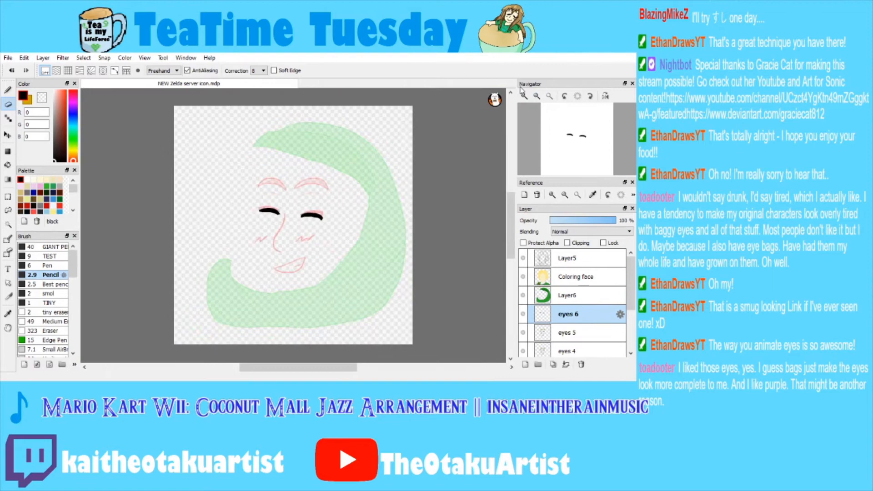
left_click(525, 96)
left_click(525, 96)
left_click(526, 96)
key("b")
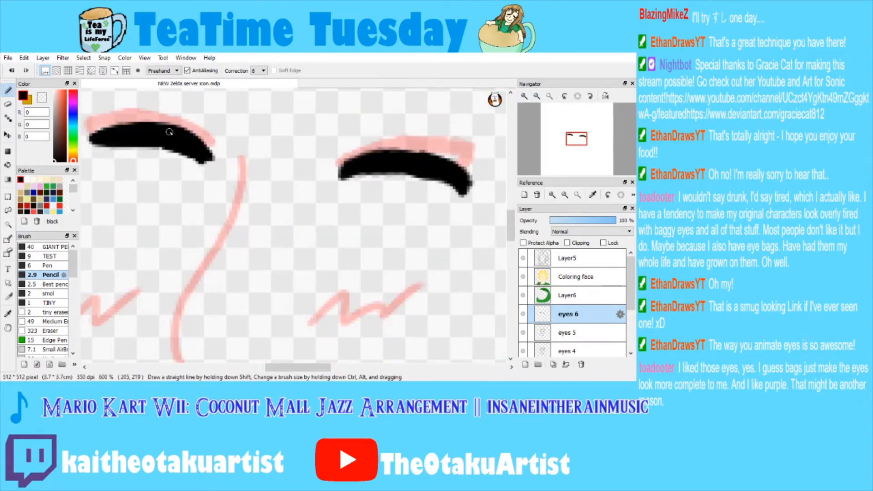
left_click(27, 180)
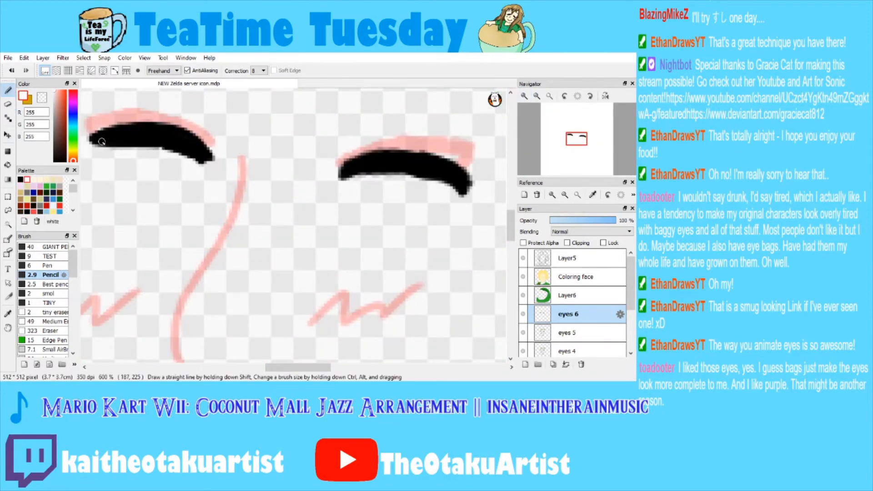
left_click_drag(114, 144, 137, 141)
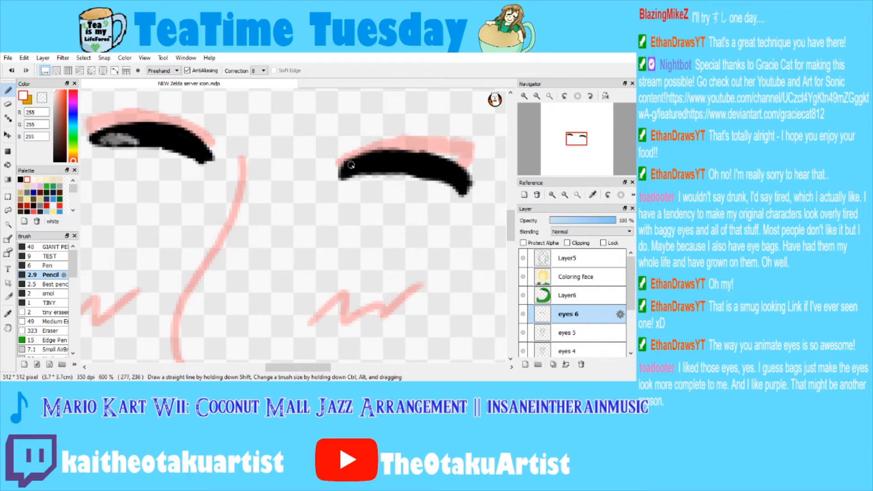
left_click_drag(364, 168, 392, 166)
key("ctrl+z")
key("ctrl+z")
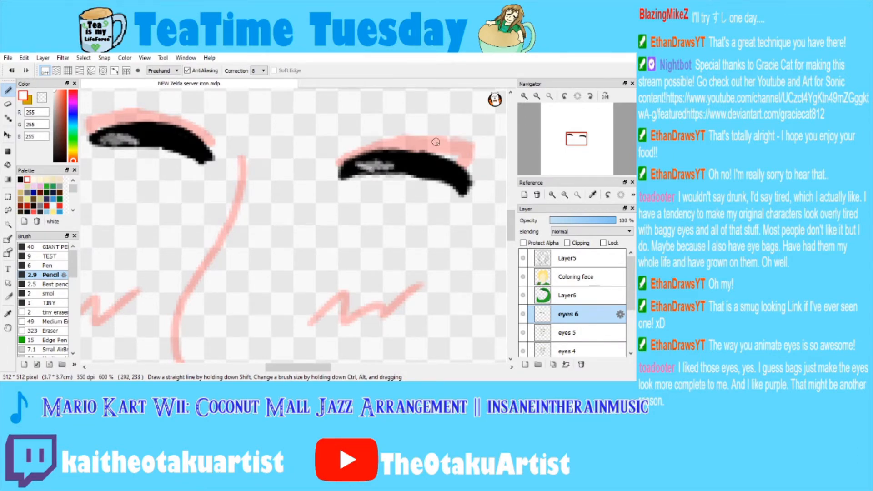
left_click(549, 97)
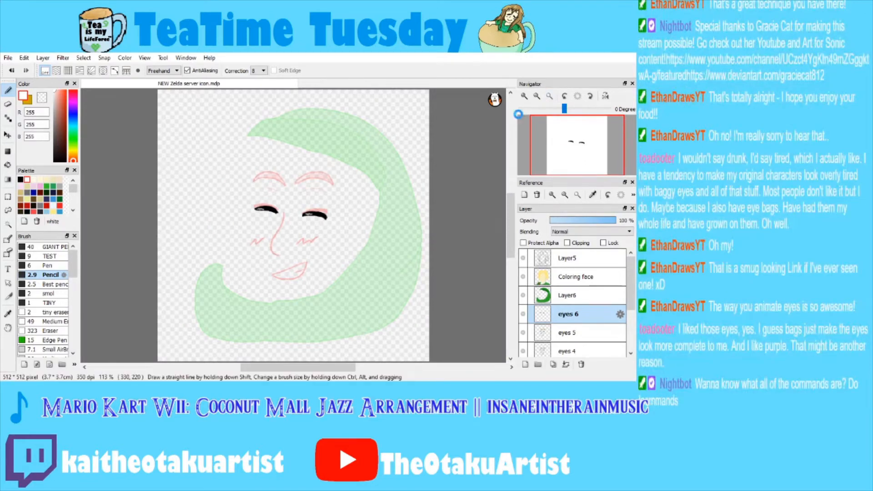
Hide Layer5, Coloring face and Layer6, and compare the open eyes on eyes 1 with the closed eyes on eyes 6.
left_click(568, 331)
left_click(564, 314)
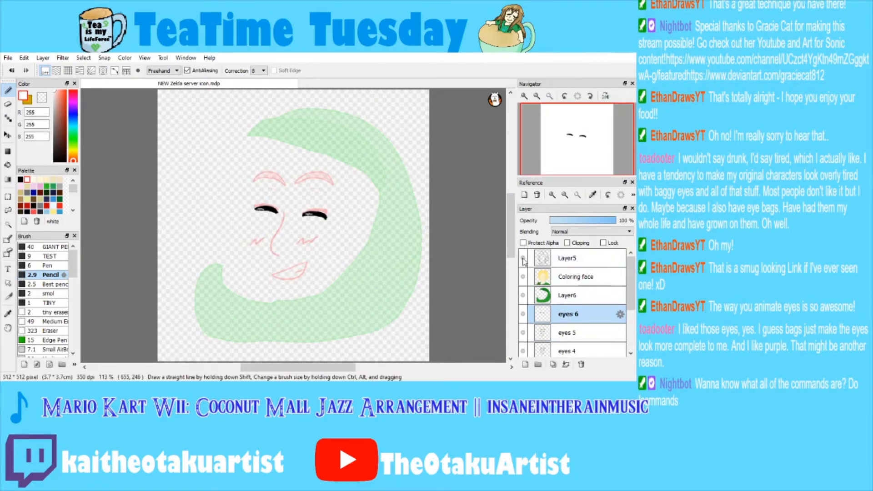
scroll(607, 304, "down", 3)
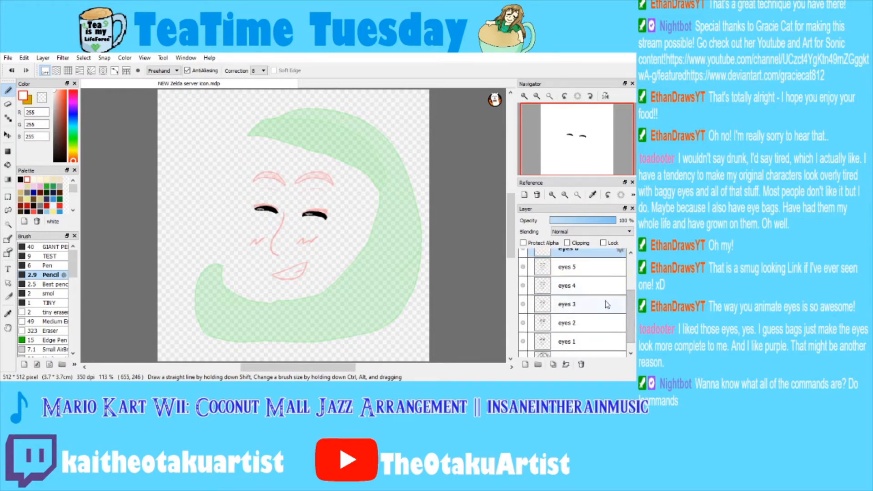
scroll(630, 314, "down", 1)
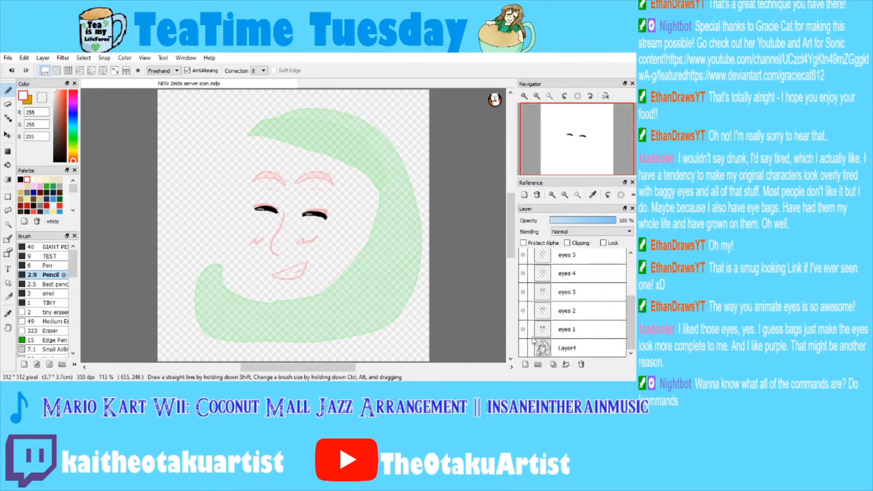
left_click(563, 326)
left_click_drag(632, 316, 631, 277)
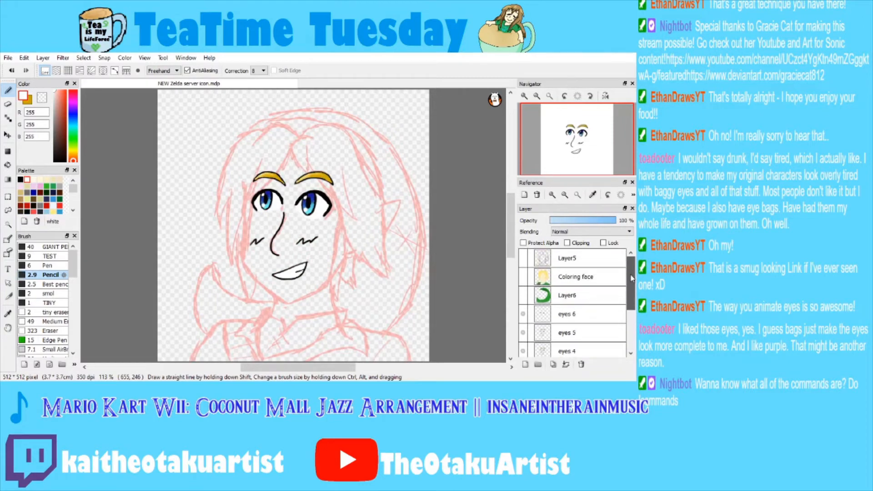
left_click(570, 314)
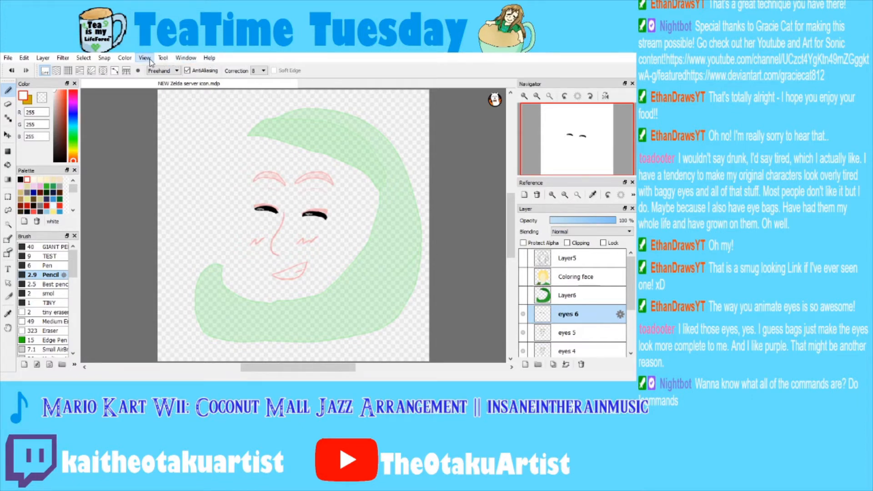
left_click(179, 313)
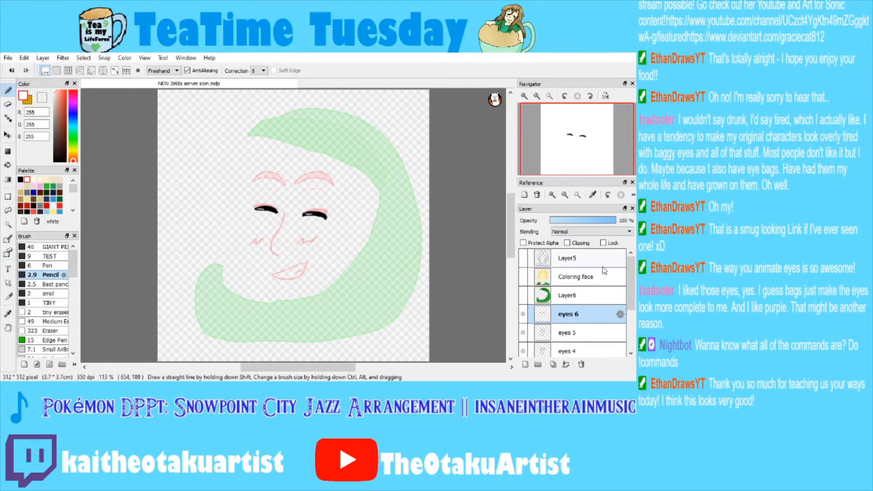
left_click(573, 331)
left_click(577, 320)
left_click(554, 365)
mouse_move(631, 295)
left_mouse_down()
mouse_move(632, 317)
mouse_move(632, 295)
left_mouse_up()
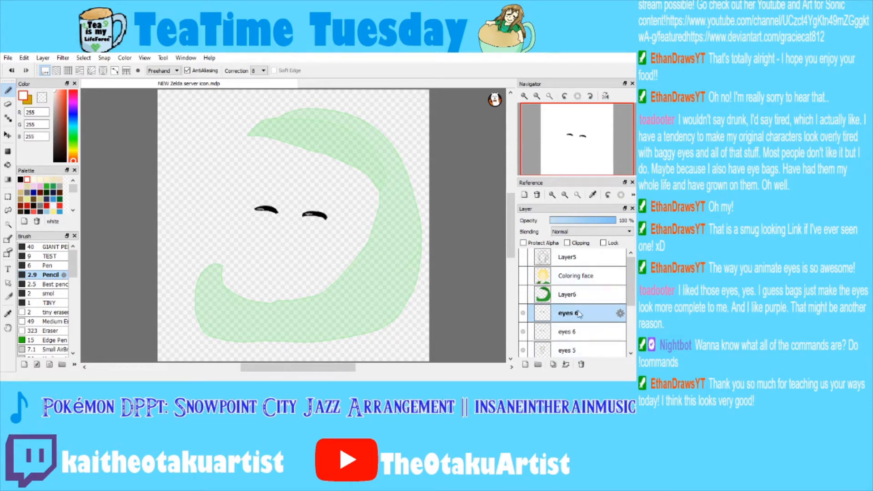
left_click(581, 365)
Show the Layer4 sketch briefly to check it, and hide it again.
left_click_drag(630, 298, 631, 338)
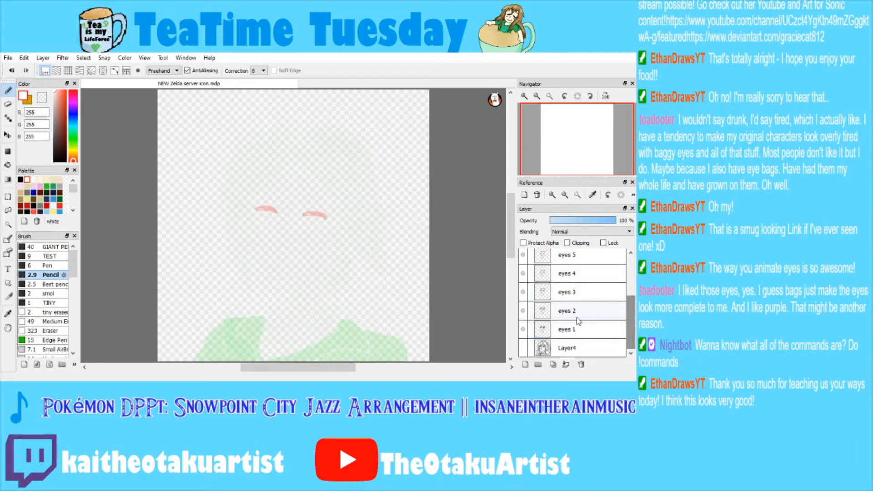
left_click(574, 347)
left_click(523, 348)
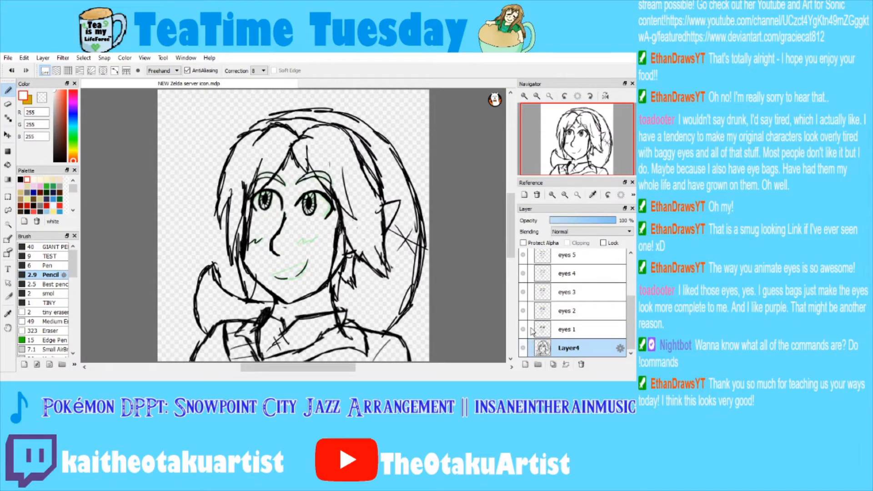
left_click(524, 349)
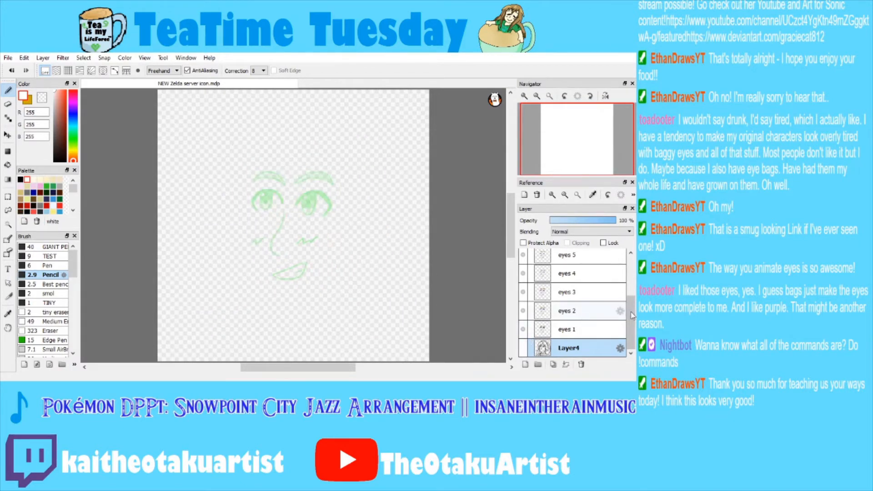
Make Layer6, Coloring face and Layer5 visible, turn off the onion skin, and hide the eyes layers.
scroll(585, 289, "up", 3)
left_click(585, 290)
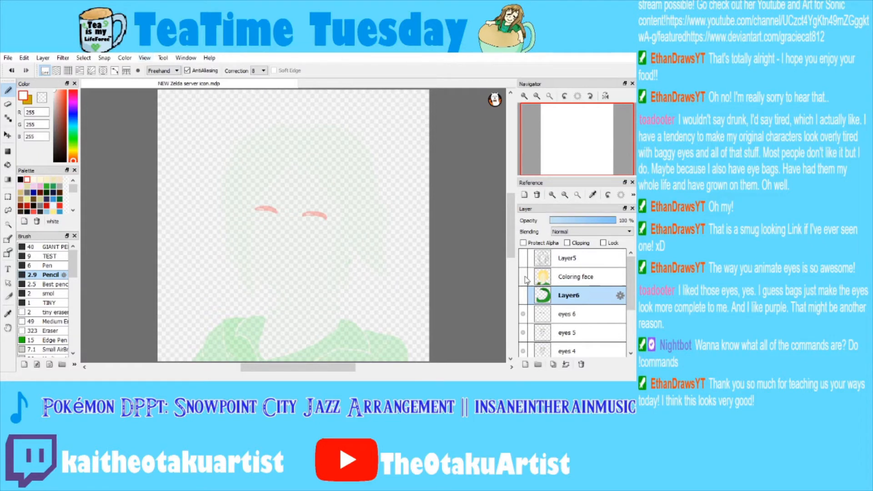
left_click(526, 295)
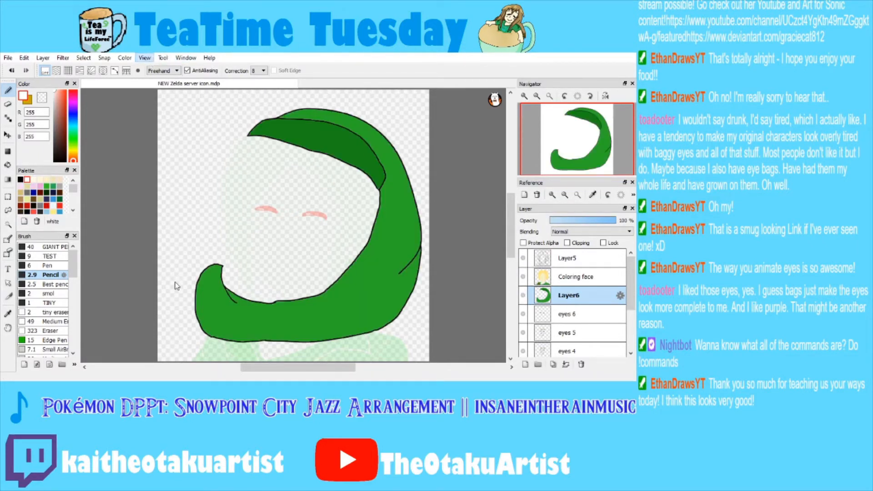
scroll(615, 293, "down", 3)
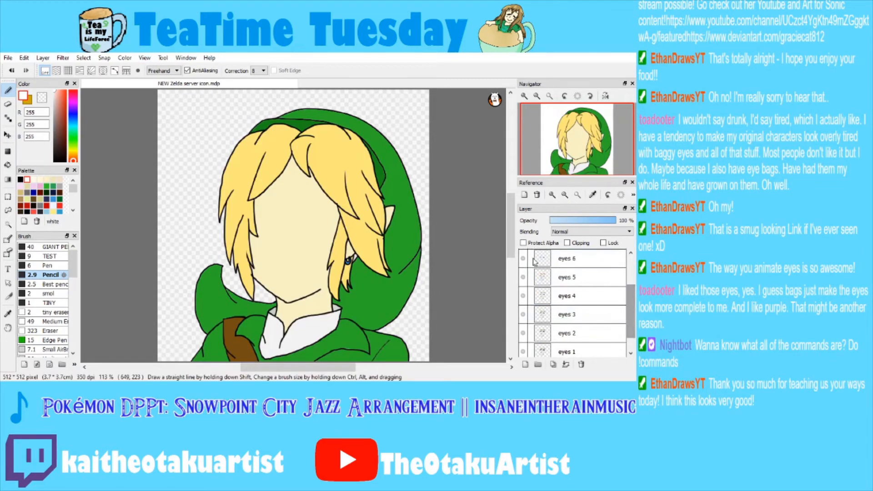
scroll(628, 307, "down", 1)
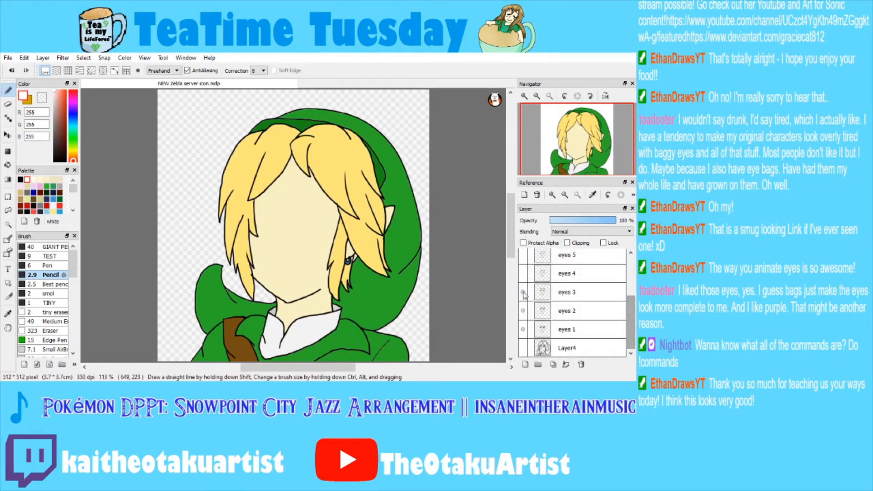
Add a new layer above Layer5 at the top of the layer stack.
scroll(614, 318, "up", 4)
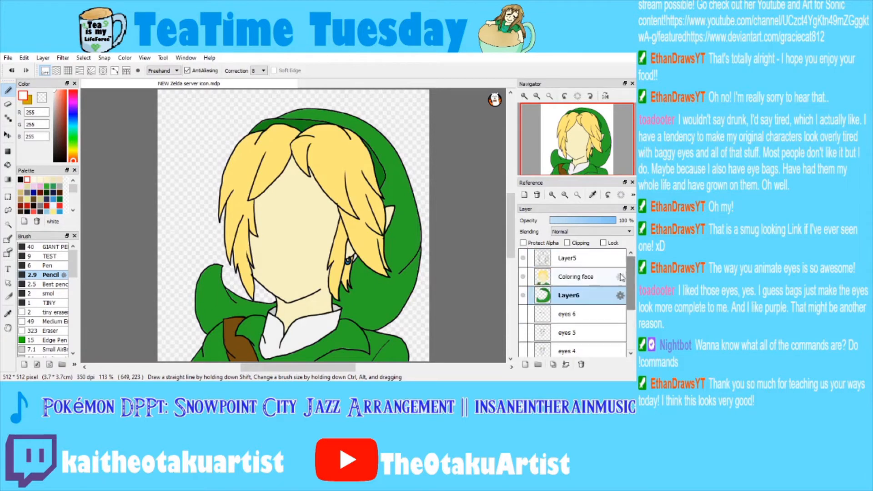
left_click(553, 287)
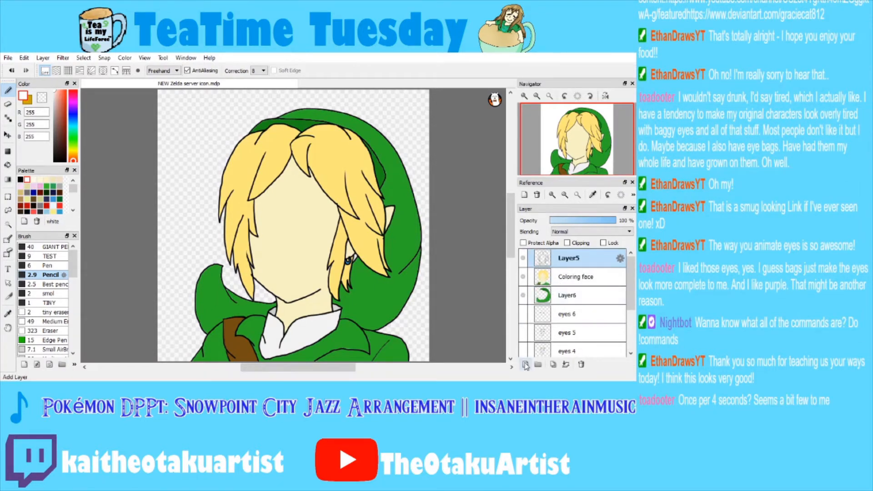
left_click(526, 364)
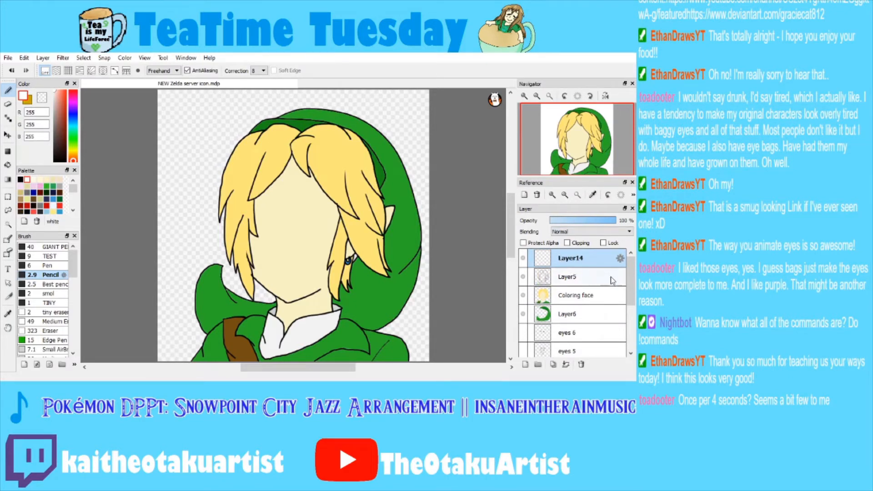
Make the eyes 1 layer visible and move it directly above Layer5 in the layer stack.
left_click_drag(630, 290, 629, 336)
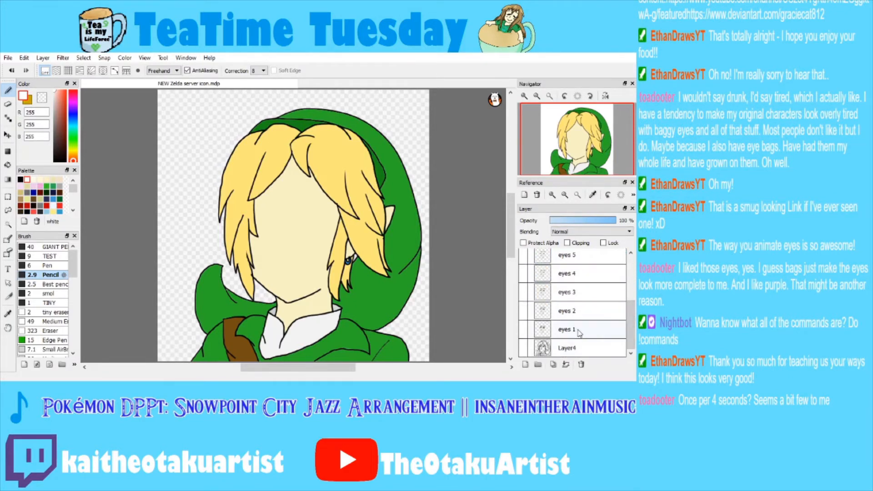
left_click(525, 328)
left_click_drag(572, 329, 578, 275)
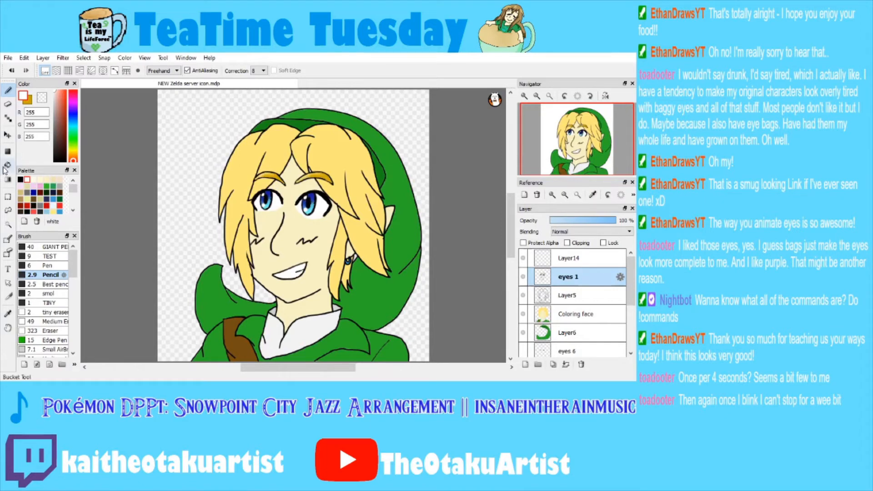
Try to tilt the lassoed eyes and eyebrows on eyes 1 slightly clockwise, and undo the transform.
left_click(9, 210)
mouse_move(267, 130)
left_mouse_down()
mouse_move(245, 217)
mouse_move(273, 131)
left_mouse_up()
key("ctrl+t")
mouse_move(318, 185)
left_mouse_down()
mouse_move(324, 179)
mouse_move(329, 194)
left_mouse_up()
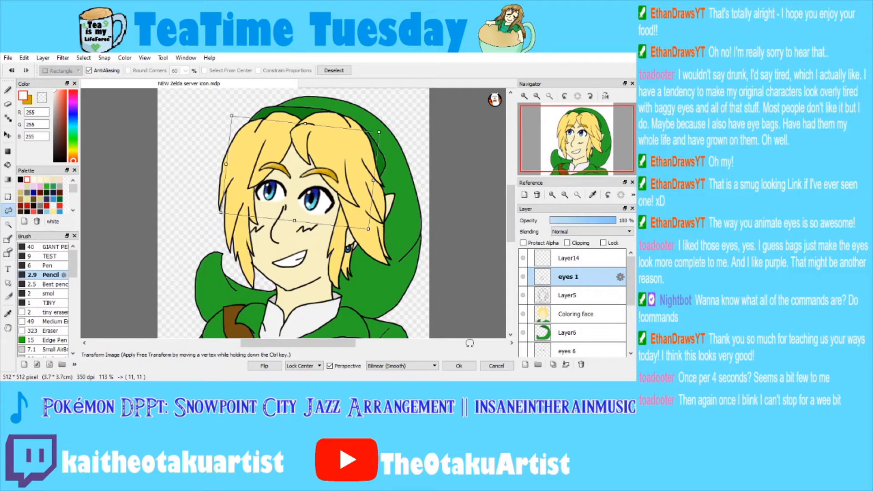
left_click(459, 365)
key("ctrl+d")
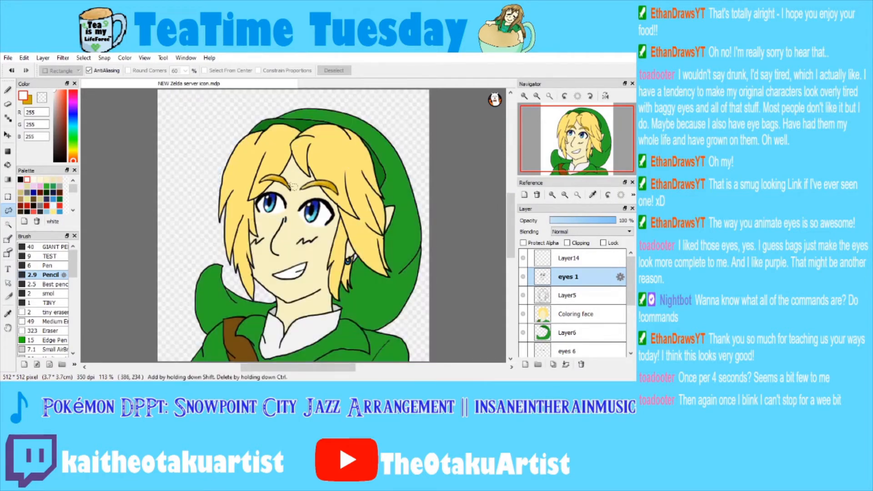
left_click(8, 104)
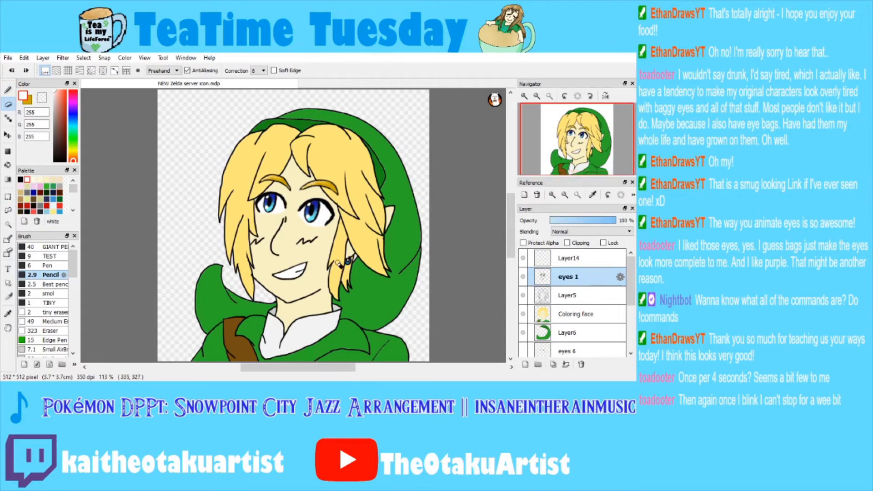
key("ctrl+z")
key("ctrl+d")
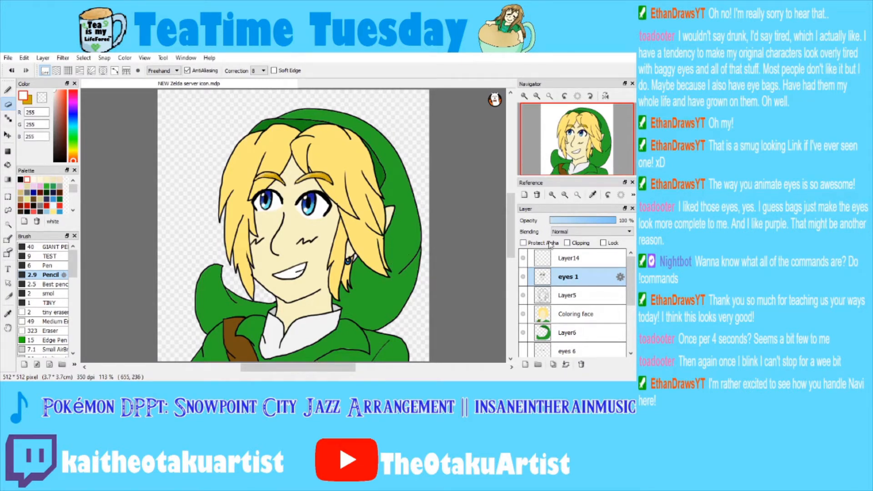
Name the empty layer at the top of the stack navi.
left_click(568, 259)
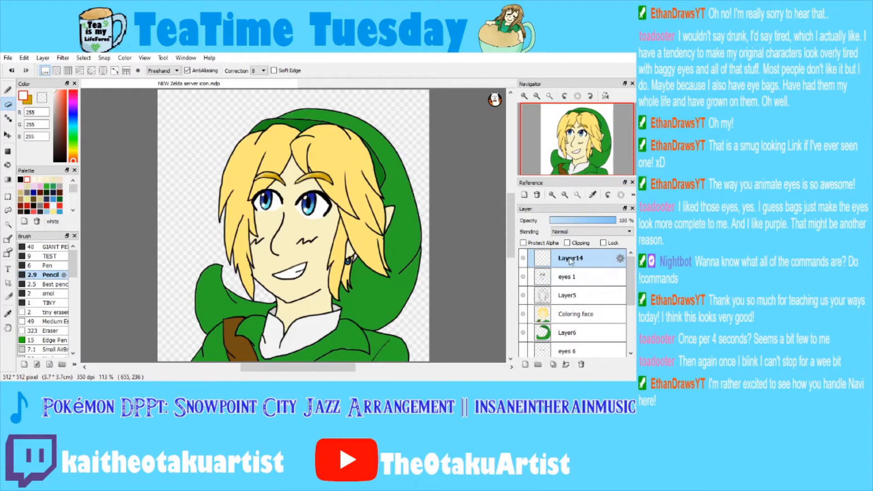
left_click(582, 364)
left_click(526, 365)
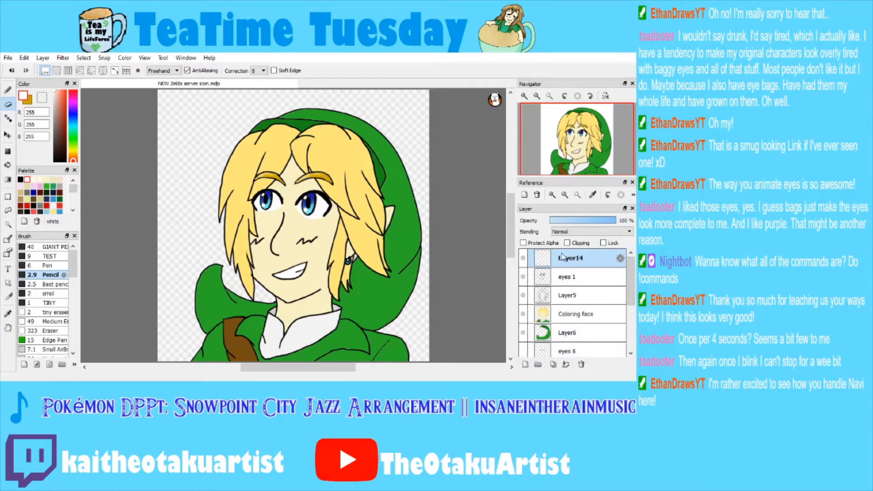
type("navi")
key("Return")
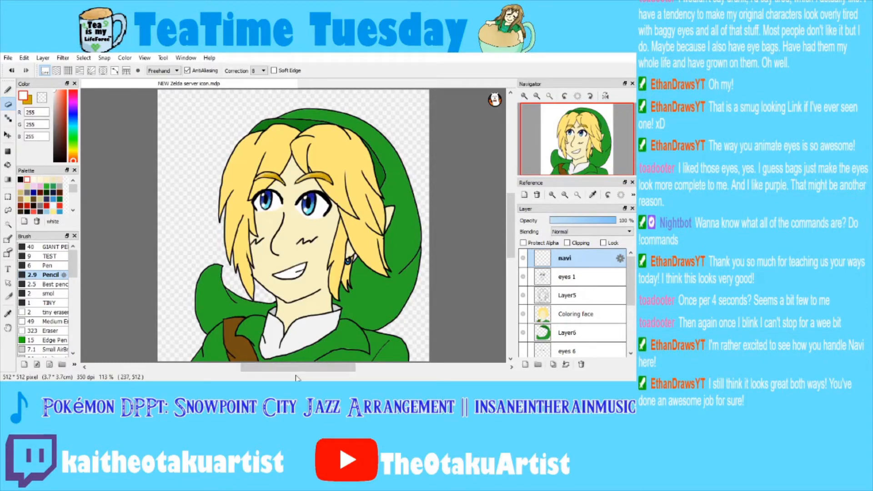
Choose the size 2 smol brush with black for drawing on navi in the empty area beside the head.
mouse_move(520, 118)
scroll(362, 187, "up", 3)
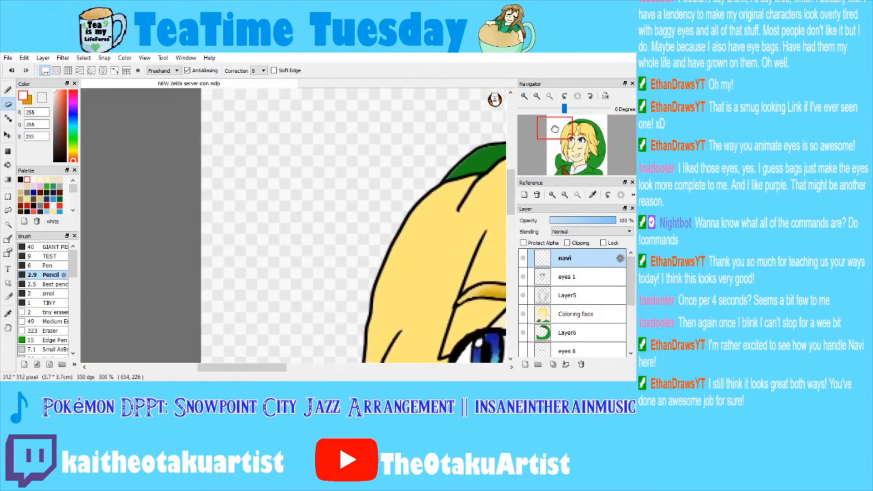
key("alt+Tab")
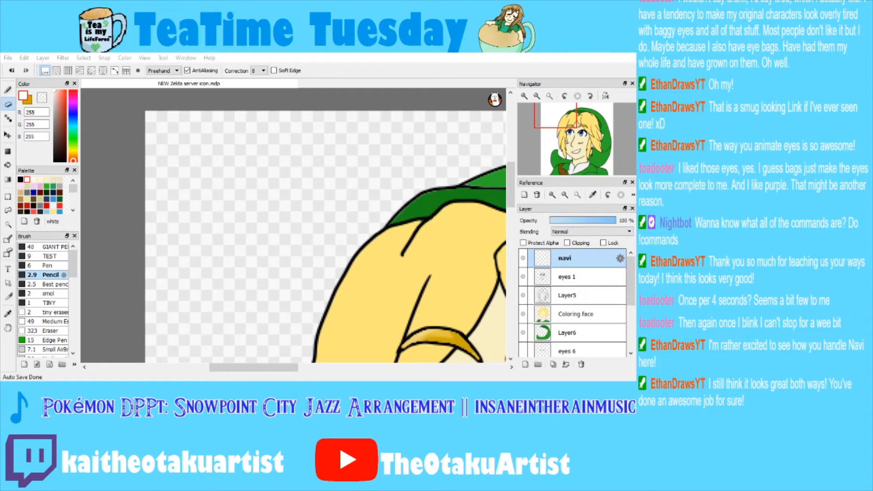
left_click(54, 284)
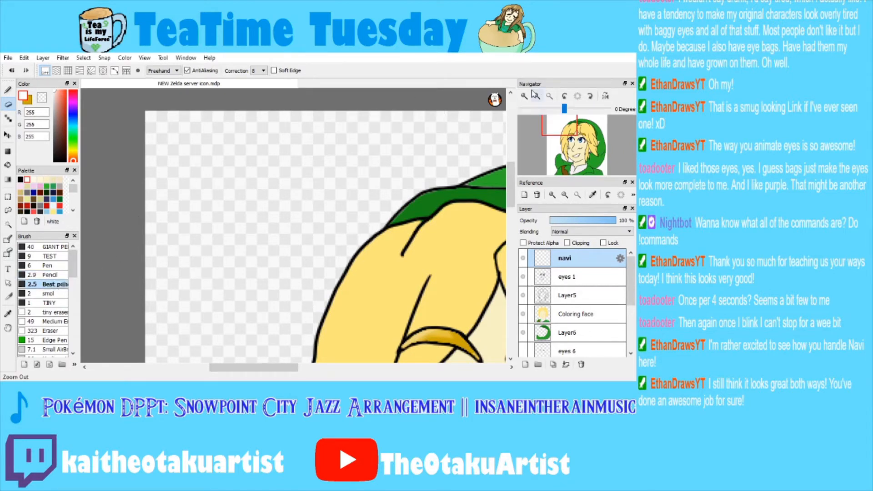
left_click(535, 96)
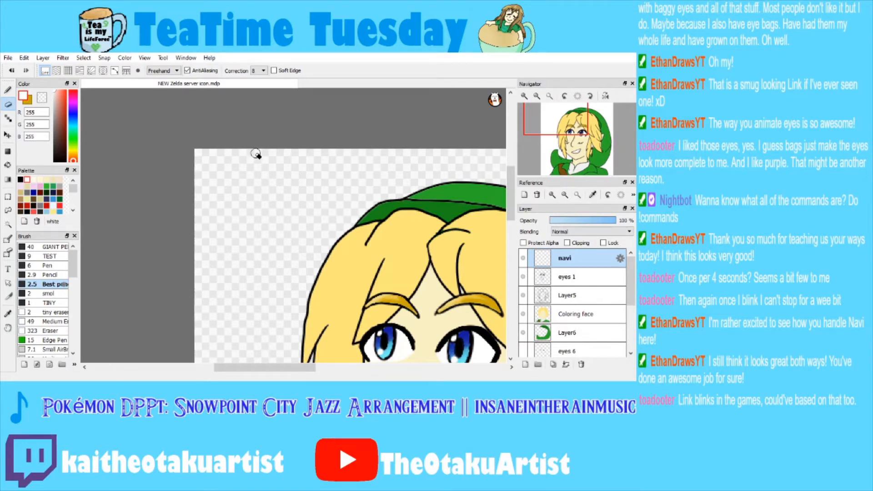
left_click(524, 96)
left_click(8, 90)
left_click(20, 180)
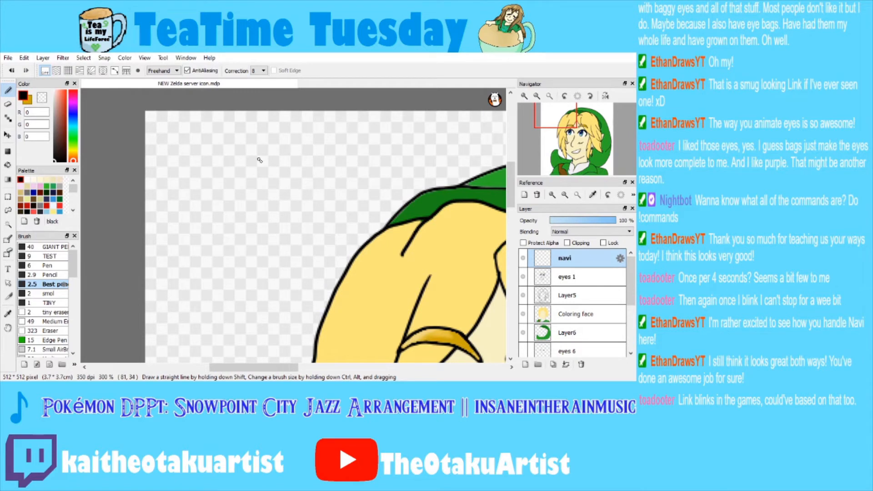
left_click(49, 294)
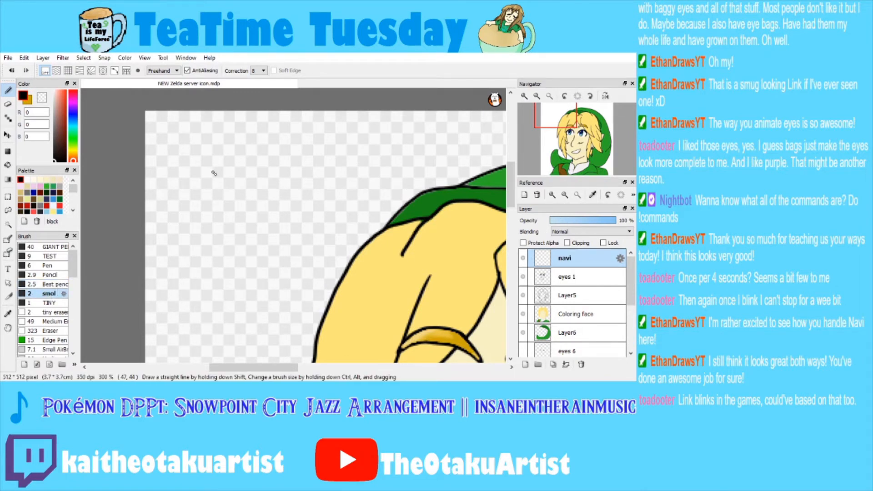
Try to draw a round outline freehand in the empty area to the left of the head.
left_click_drag(215, 167, 284, 245)
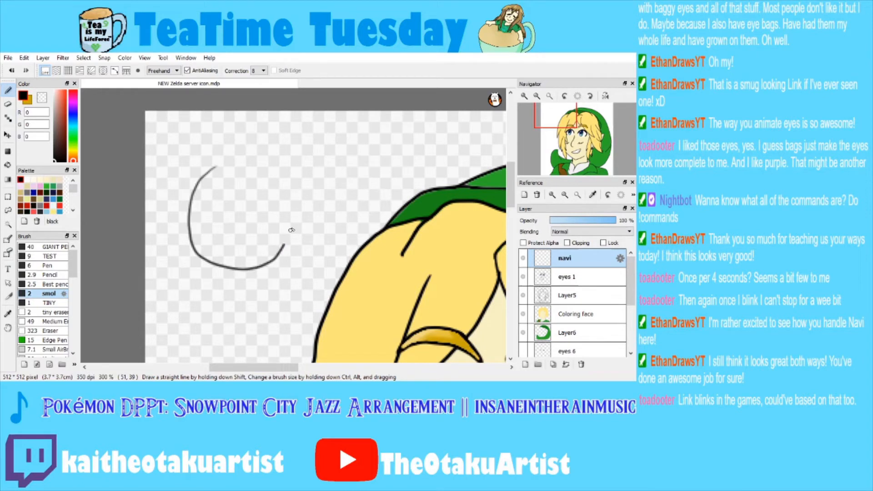
key("ctrl+z")
mouse_move(215, 169)
left_mouse_down()
mouse_move(208, 247)
mouse_move(283, 245)
mouse_move(202, 179)
mouse_move(225, 253)
mouse_move(273, 234)
left_mouse_up()
key("ctrl+z")
key("ctrl+z")
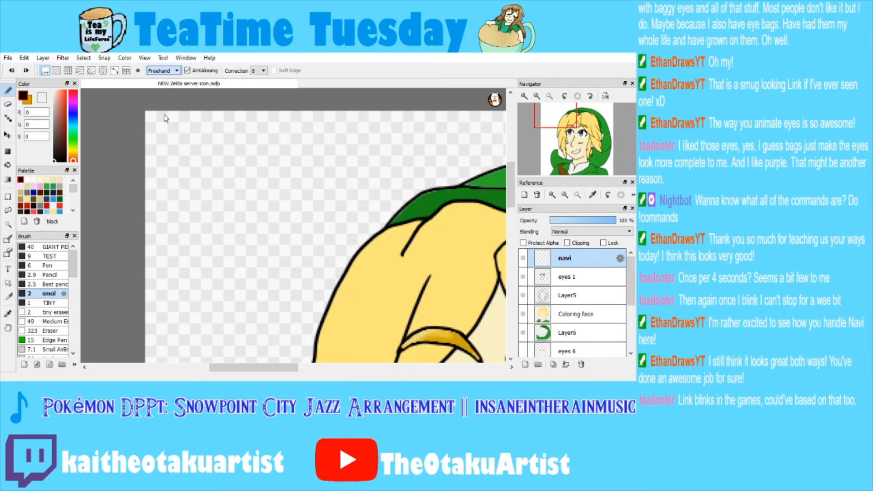
Draw a dark blue circle (RGB 34, 0, 181) left of the head using the circular snap, and turn the snap off.
left_click(103, 71)
mouse_move(236, 163)
left_mouse_down()
mouse_move(312, 248)
mouse_move(239, 274)
left_mouse_up()
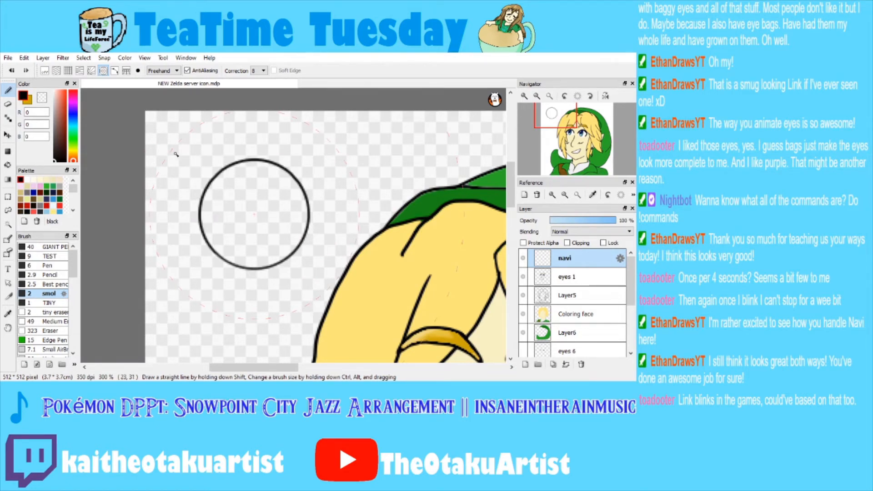
key("ctrl+z")
left_click(73, 112)
mouse_move(64, 107)
left_mouse_down()
mouse_move(68, 100)
mouse_move(68, 111)
left_mouse_up()
mouse_move(231, 154)
left_mouse_down()
mouse_move(204, 230)
mouse_move(232, 152)
left_mouse_up()
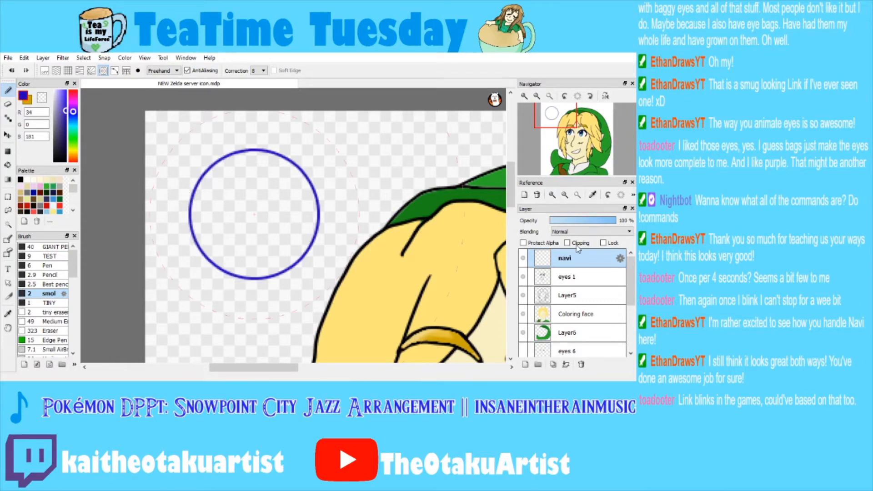
left_click(45, 71)
Shrink the blue circle slightly and shift it down towards the hair.
left_click(549, 96)
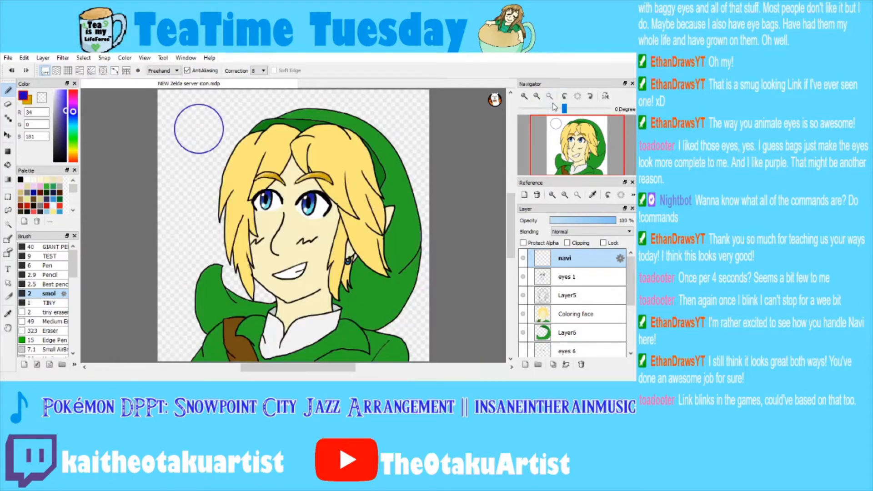
key("ctrl+t")
left_click_drag(203, 121, 215, 144)
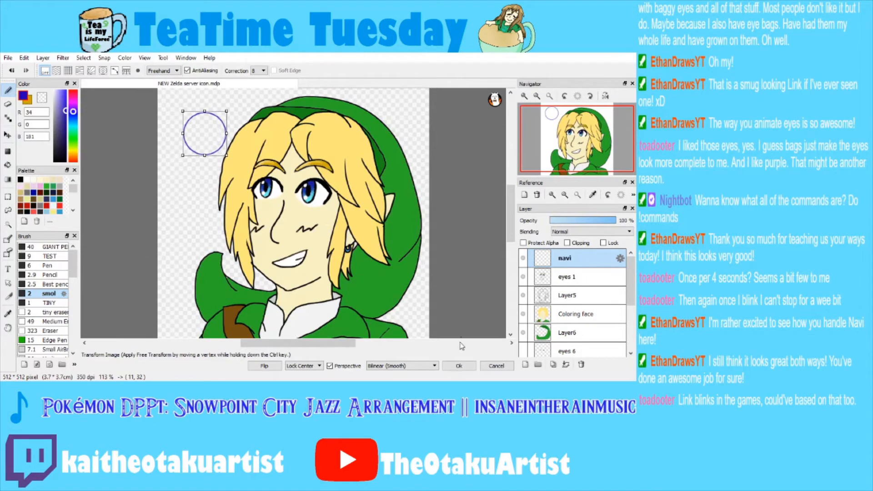
left_click(459, 365)
Select the inside of the circle and fill it with light blue (RGB 132, 189, 239).
left_click(526, 96)
left_click(528, 95)
left_click(528, 96)
left_click_drag(546, 125, 558, 128)
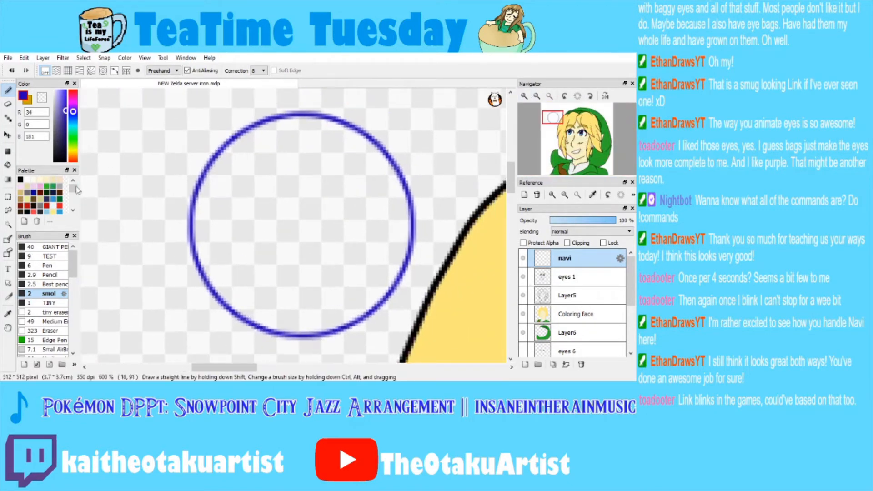
left_click(8, 224)
left_click(264, 224)
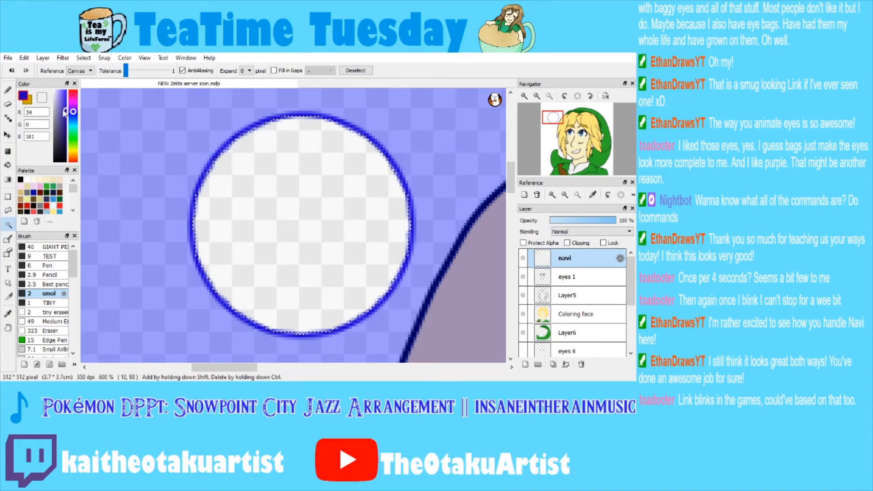
mouse_move(72, 111)
left_mouse_down()
mouse_move(73, 121)
mouse_move(63, 96)
left_mouse_up()
left_click(8, 165)
left_click(232, 200)
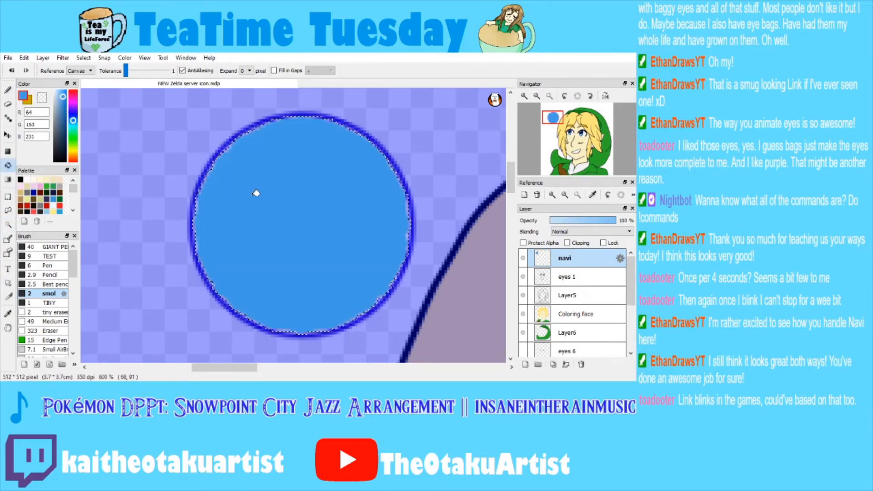
left_click(59, 94)
left_click(261, 189)
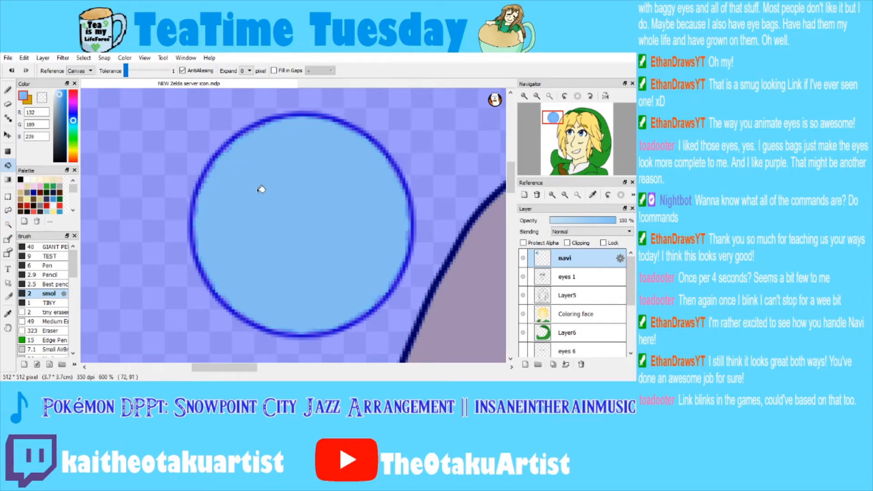
Try to shade the circle's left and lower edge with the size 36 medium airbrush in a darker blue (RGB 36, 131, 214).
left_click(65, 102)
left_click(64, 101)
left_click(8, 90)
scroll(57, 339, "down", 2)
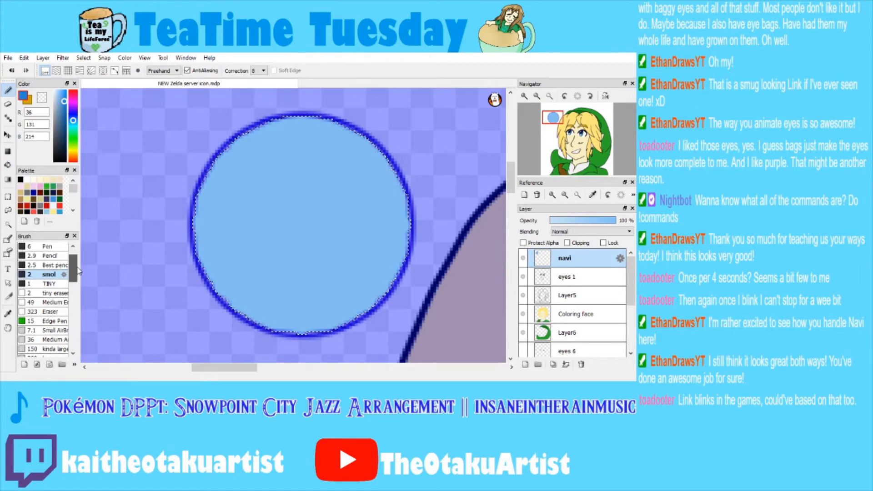
left_click(57, 338)
left_click(11, 71)
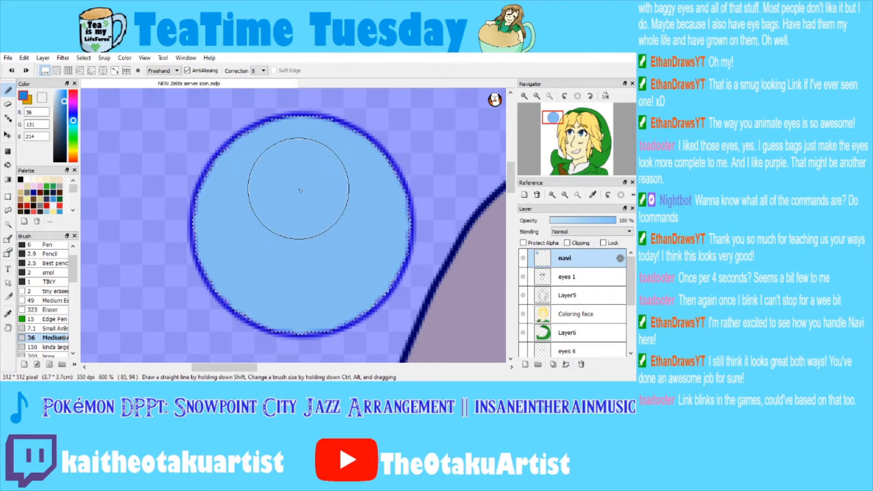
left_click_drag(547, 173, 558, 127)
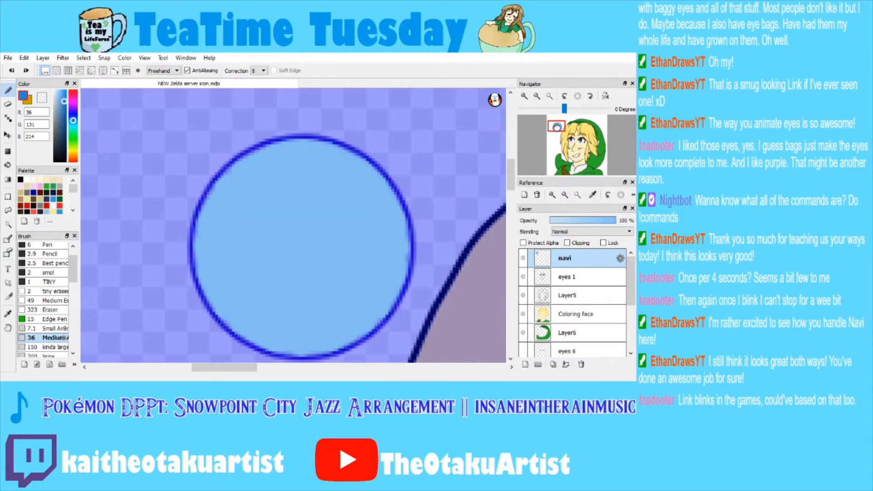
left_click(549, 96)
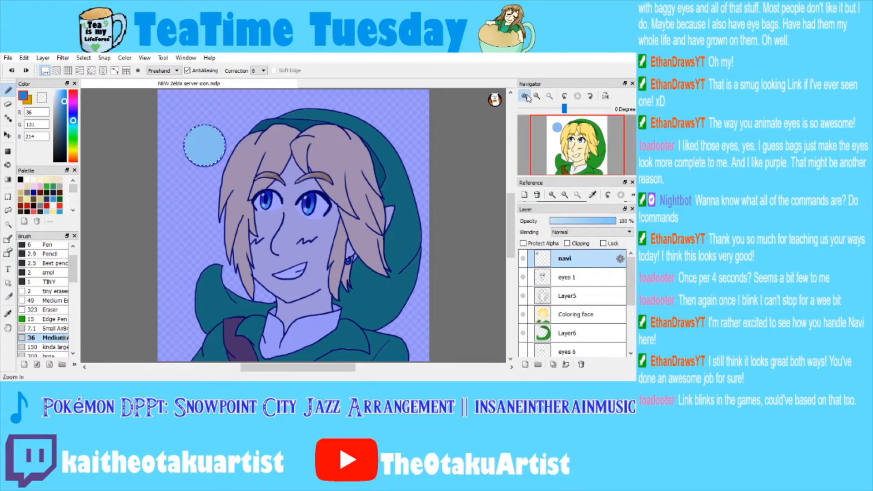
left_click(526, 96)
mouse_move(553, 140)
left_mouse_down()
mouse_move(562, 139)
mouse_move(558, 128)
left_mouse_up()
left_click(525, 97)
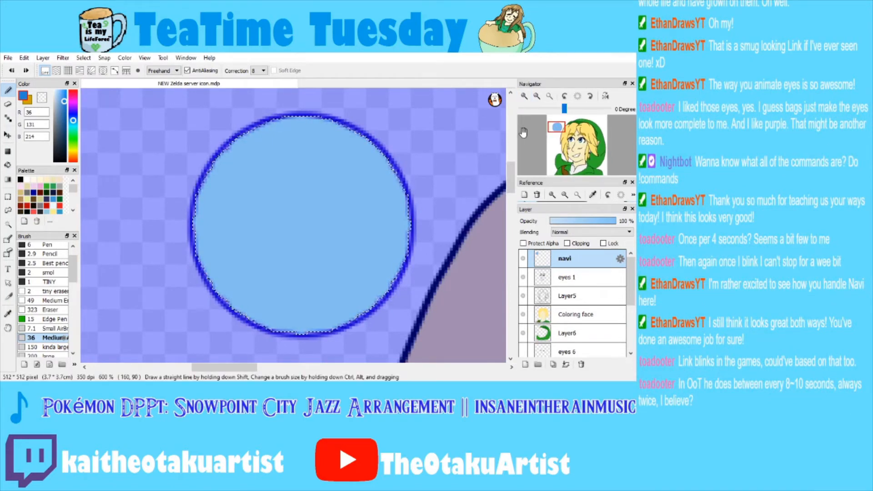
left_click_drag(224, 194, 232, 303)
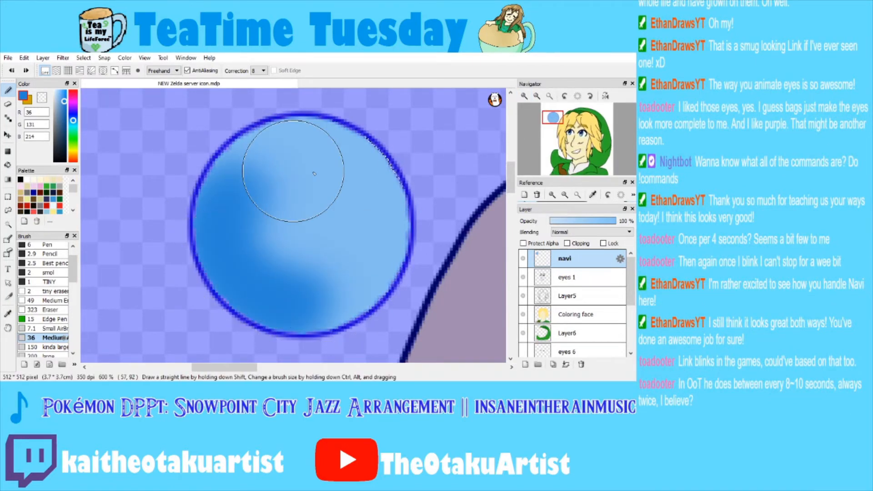
left_click_drag(357, 223, 335, 193)
key("ctrl+z")
key("ctrl+z")
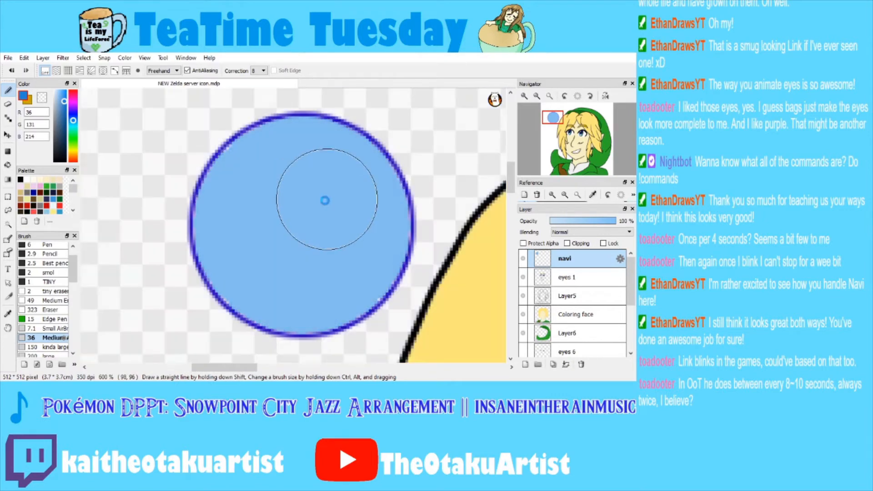
Add a layer named wings 1 above navi, and pick black as the drawing colour.
scroll(299, 165, "down", 2)
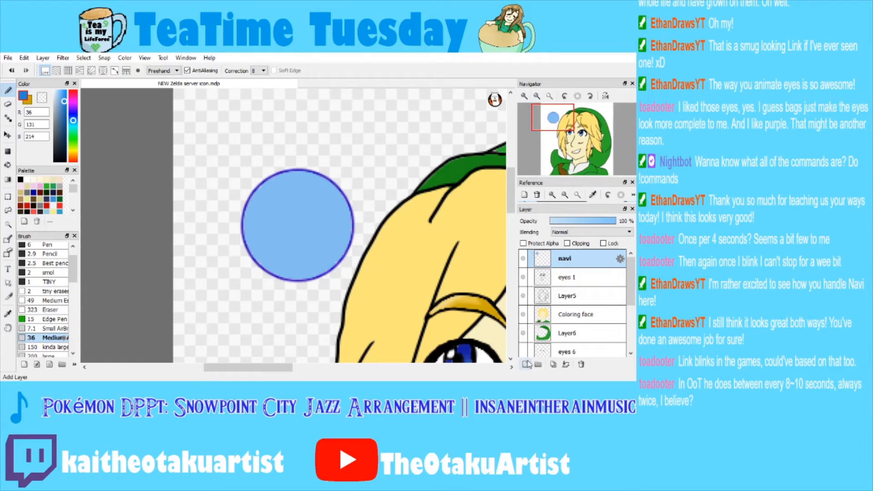
left_click(525, 364)
key("Return")
mouse_move(529, 96)
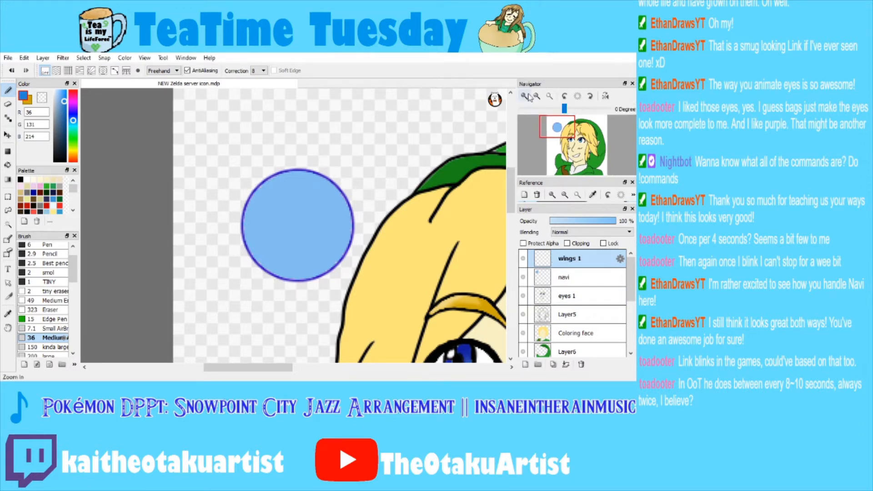
left_click(20, 179)
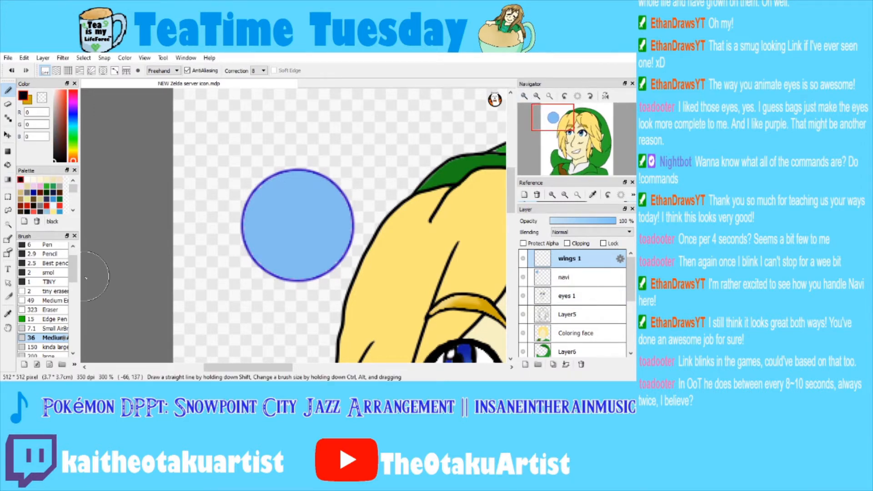
Try a black wing line on the circle's upper right edge with the size 2.5 Best pencil brush.
scroll(50, 292, "up", 1)
left_click(50, 284)
key("i")
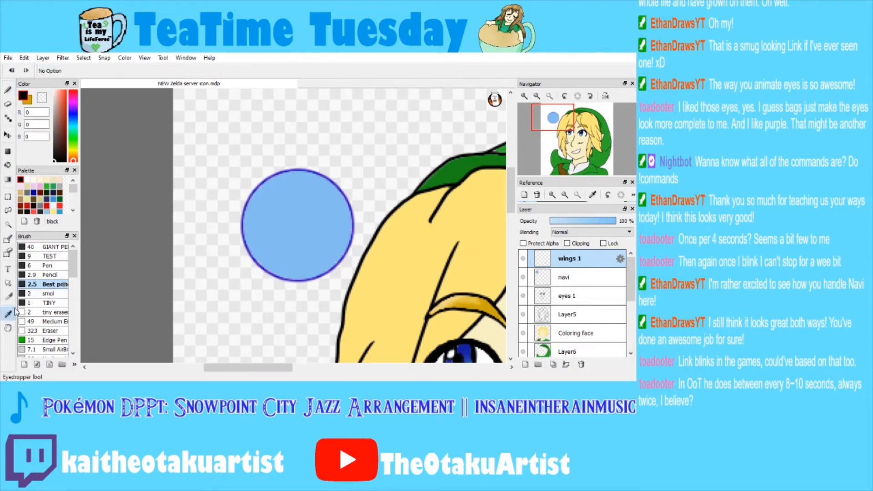
left_click(262, 181)
key("b")
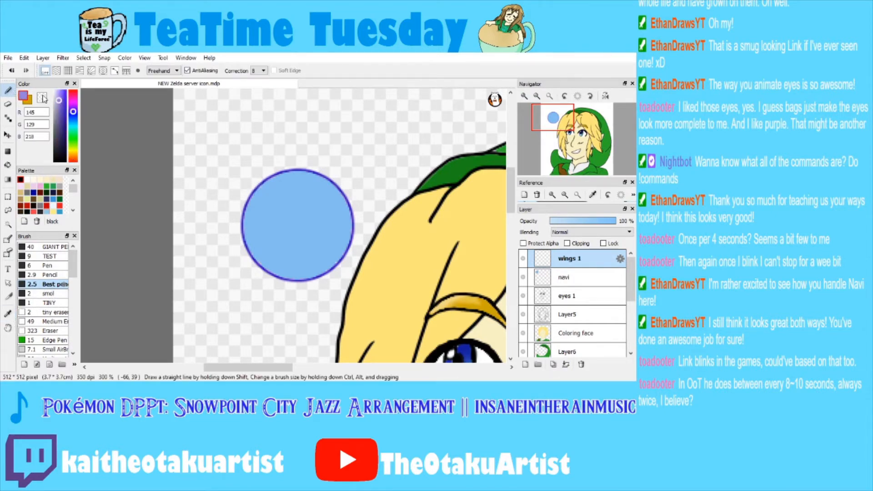
left_click(20, 179)
left_click_drag(321, 174, 353, 207)
key("ctrl+z")
Switch to the size 2 smol brush and a bright cyan (RGB 0, 235, 255), testing wing lines above the circle.
key("ctrl+minus")
key("ctrl+minus")
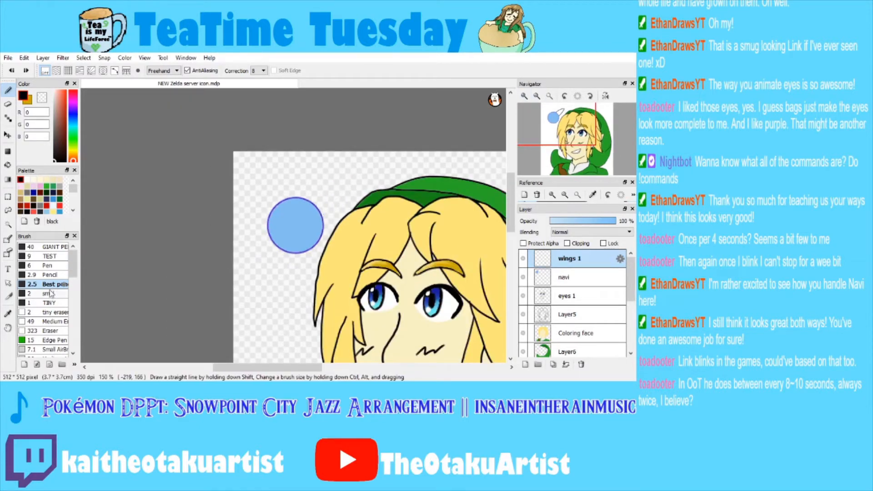
left_click(49, 293)
left_click_drag(319, 202, 357, 166)
key("ctrl+z")
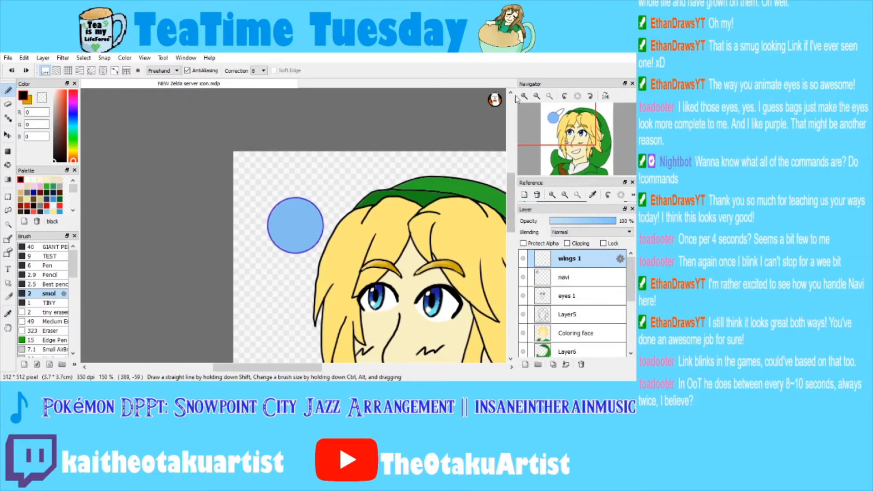
key("ctrl+plus")
key("ctrl+plus")
left_click_drag(73, 123, 73, 119)
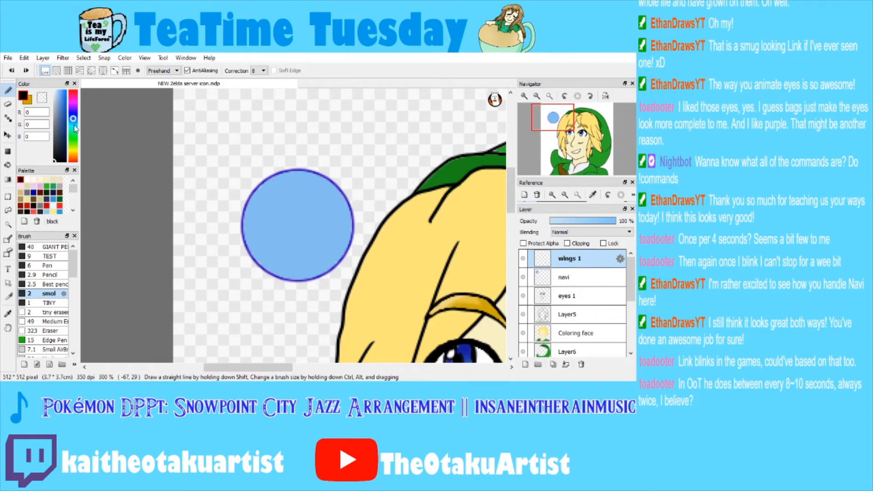
left_click(66, 92)
mouse_move(323, 178)
left_mouse_down()
mouse_move(403, 150)
mouse_move(347, 203)
mouse_move(393, 149)
mouse_move(348, 202)
left_mouse_up()
key("ctrl+z")
key("ctrl+z")
Try cyan wing strokes rising from the circle's top and upper right edge.
left_click(524, 96)
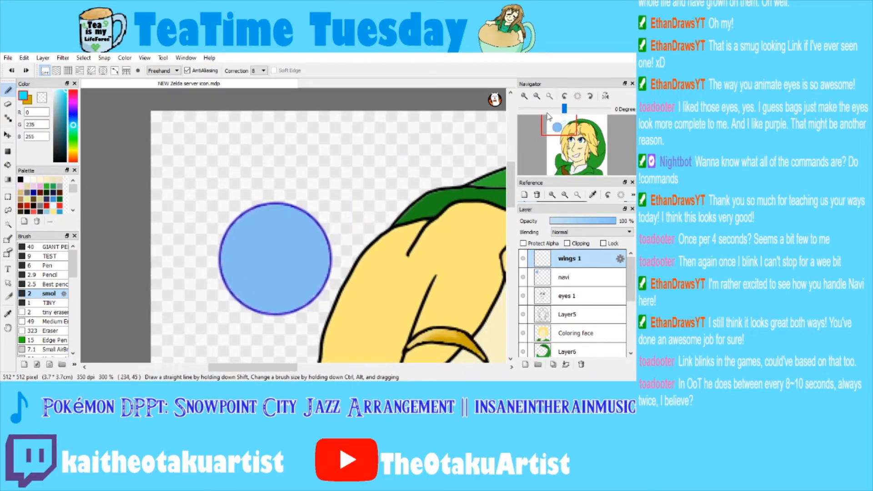
left_click(525, 96)
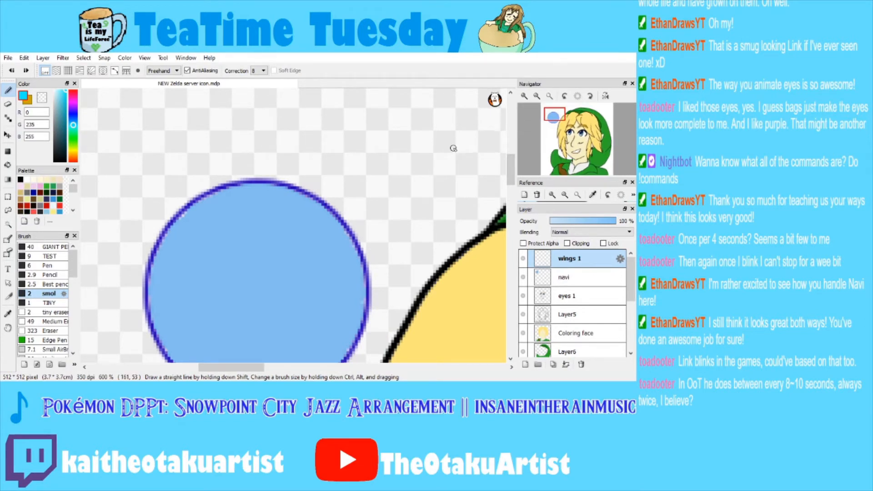
left_click(291, 385)
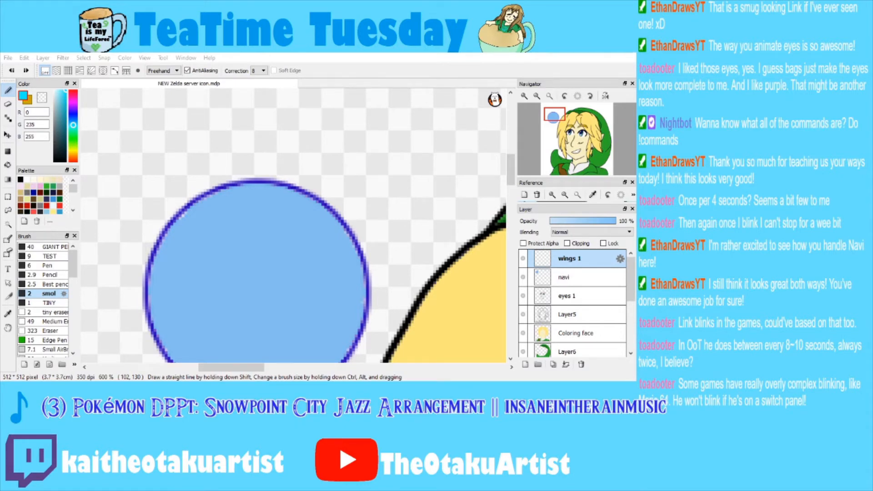
mouse_move(564, 135)
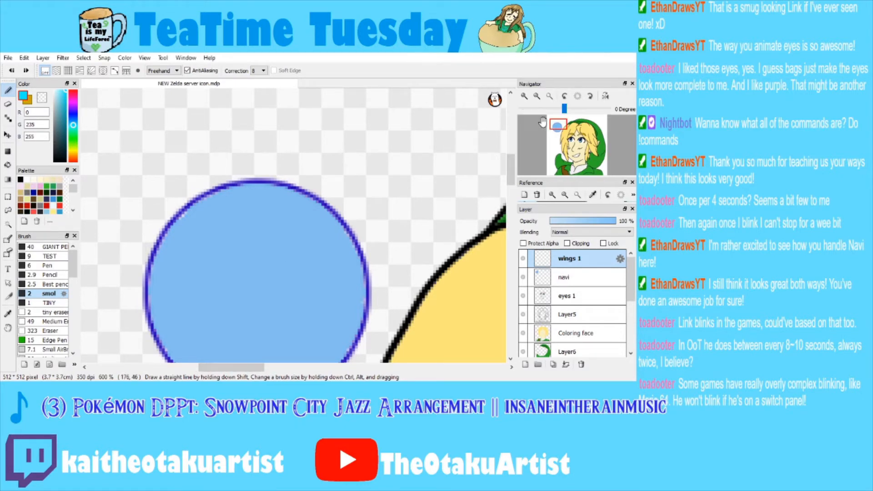
mouse_move(564, 135)
left_mouse_down()
mouse_move(574, 142)
mouse_move(555, 127)
left_mouse_up()
scroll(536, 134, "down", 2)
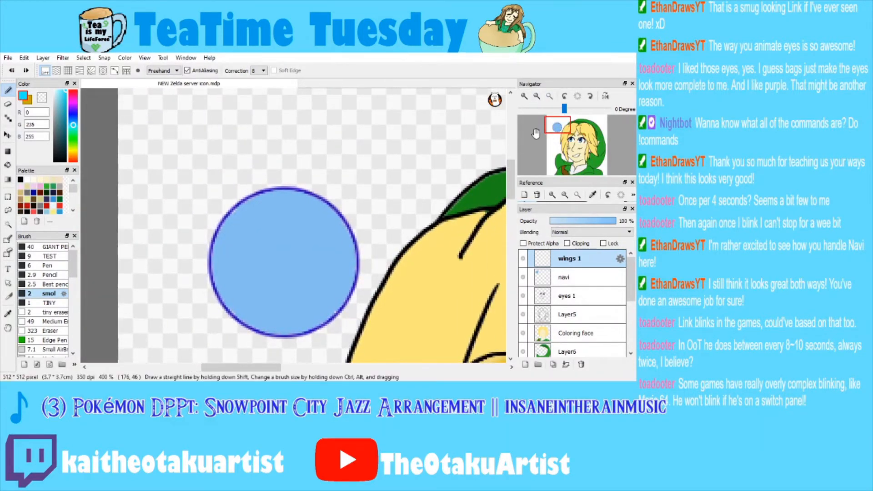
scroll(294, 250, "up", 1)
left_click_drag(313, 207, 363, 169)
key("ctrl+z")
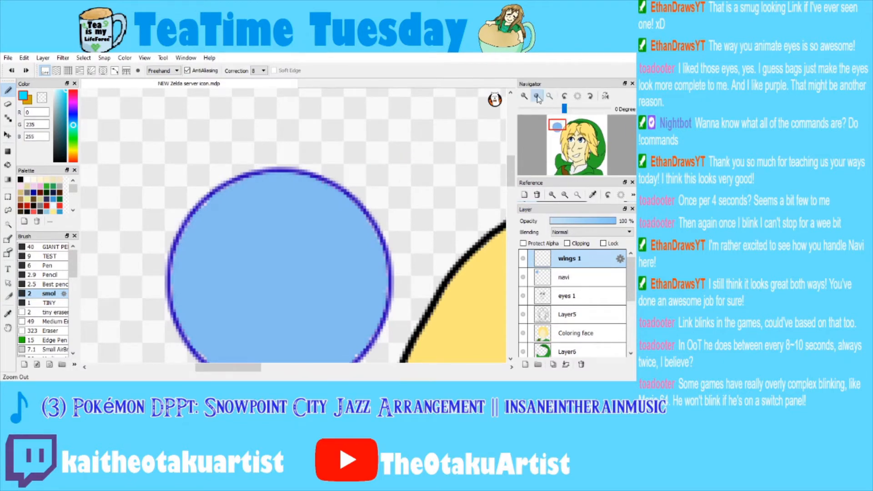
scroll(304, 197, "down", 1)
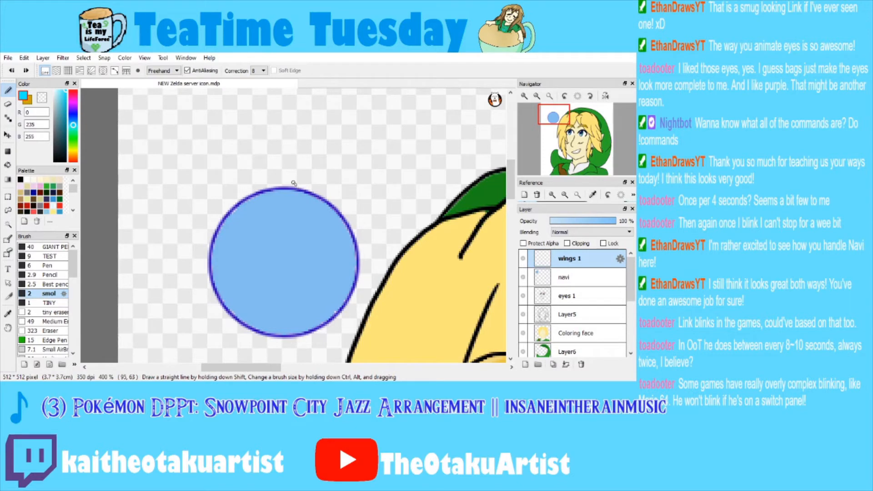
left_click_drag(289, 187, 318, 118)
key("ctrl+z")
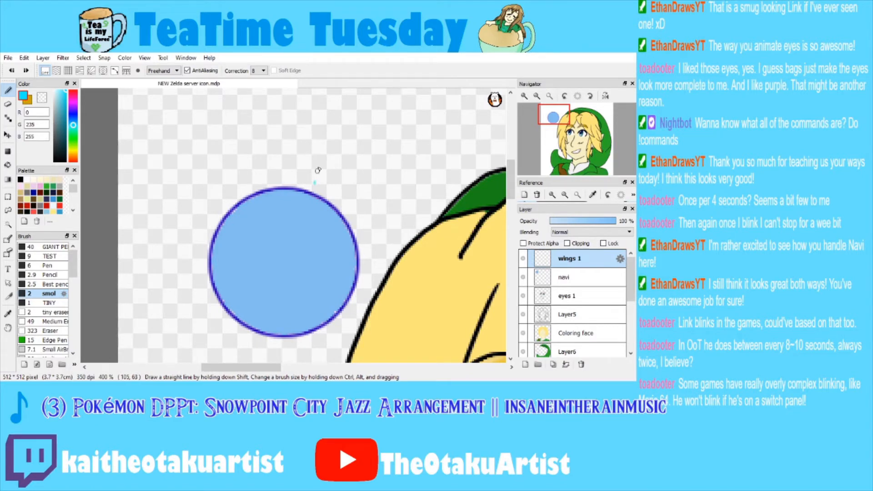
Sketch and undo a curved double-headed arrow around the circle's right side plus a straight line rising from its top.
mouse_move(315, 182)
left_mouse_down()
mouse_move(380, 164)
mouse_move(305, 339)
mouse_move(359, 303)
left_mouse_up()
key("ctrl+z")
mouse_move(339, 157)
left_mouse_down()
mouse_move(337, 324)
mouse_move(363, 330)
mouse_move(339, 309)
left_mouse_up()
mouse_move(323, 174)
left_mouse_down()
mouse_move(343, 152)
mouse_move(327, 172)
mouse_move(306, 101)
mouse_move(290, 188)
left_mouse_up()
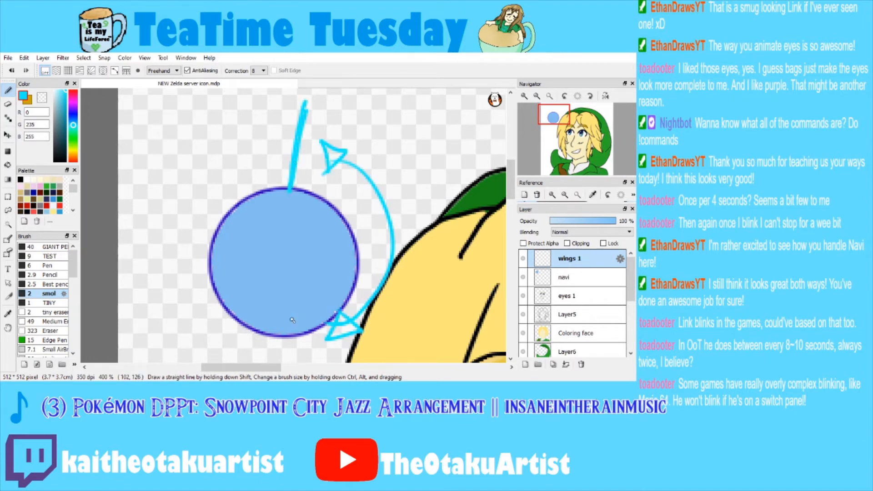
key("ctrl+z")
key("ctrl+z")
key("ctrl+z")
key("ctrl+z")
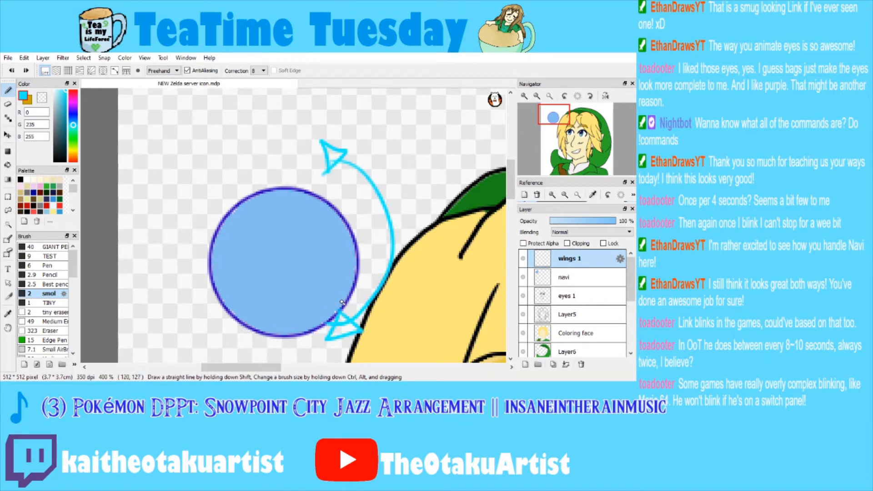
key("ctrl+z")
key("ctrl+z")
key("ctrl+z")
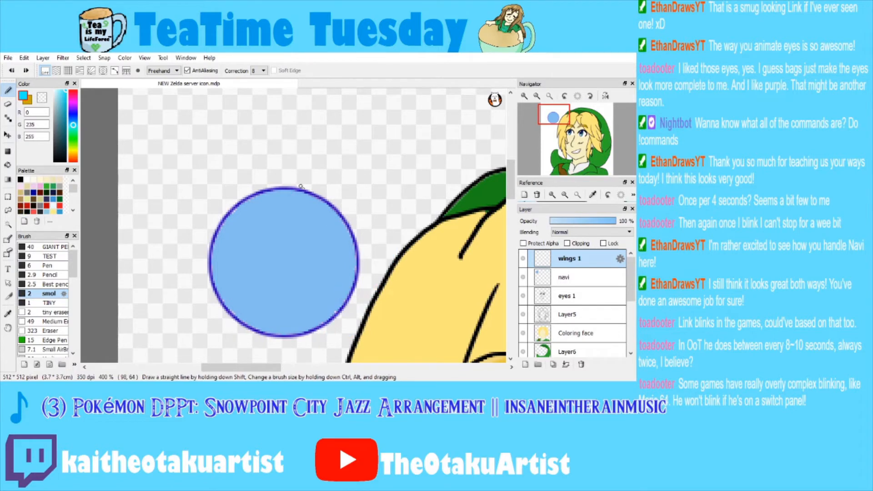
Try several cyan wing outlines slanting up and to the right from the circle's top, undoing each one.
mouse_move(297, 193)
left_mouse_down()
mouse_move(301, 171)
mouse_move(350, 103)
left_mouse_up()
key("ctrl+z")
mouse_move(297, 194)
left_mouse_down()
mouse_move(312, 146)
mouse_move(351, 89)
left_mouse_up()
key("ctrl+z")
left_click_drag(293, 203, 353, 101)
key("ctrl+z")
left_click_drag(371, 213, 379, 251)
left_click_drag(376, 297, 349, 330)
key("ctrl+z")
mouse_move(295, 189)
left_mouse_down()
mouse_move(302, 146)
mouse_move(329, 102)
left_mouse_up()
key("ctrl+z")
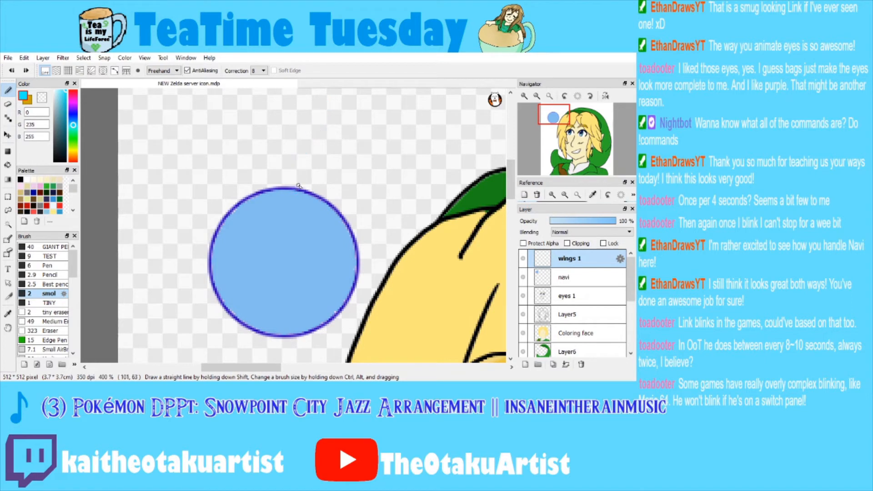
Draw two tall, pointed cyan wing outlines on top of the circle and nudge them slightly to the left.
mouse_move(298, 196)
left_mouse_down()
mouse_move(331, 94)
mouse_move(341, 160)
mouse_move(315, 209)
mouse_move(325, 92)
mouse_move(333, 89)
mouse_move(344, 148)
mouse_move(316, 211)
left_mouse_up()
key("ctrl+z")
mouse_move(278, 180)
left_mouse_down()
mouse_move(254, 100)
mouse_move(241, 95)
mouse_move(234, 165)
mouse_move(253, 210)
left_mouse_up()
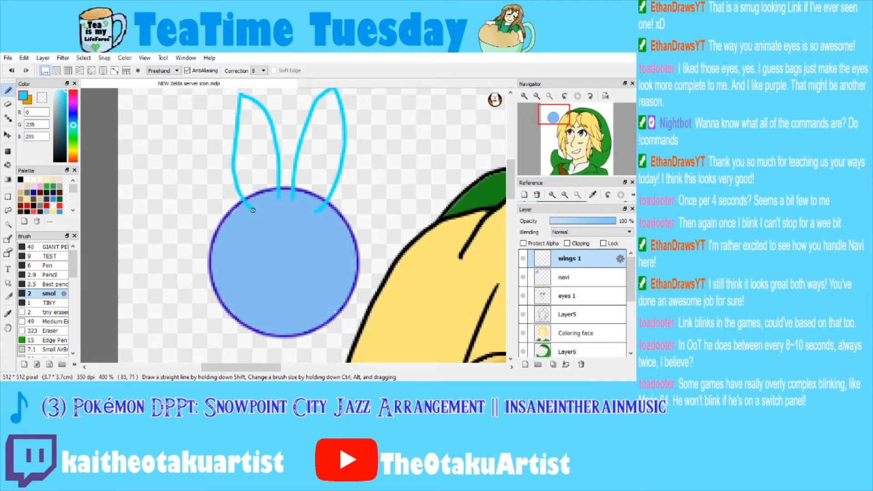
key("ctrl+minus")
left_click(8, 135)
left_click_drag(283, 146, 276, 143)
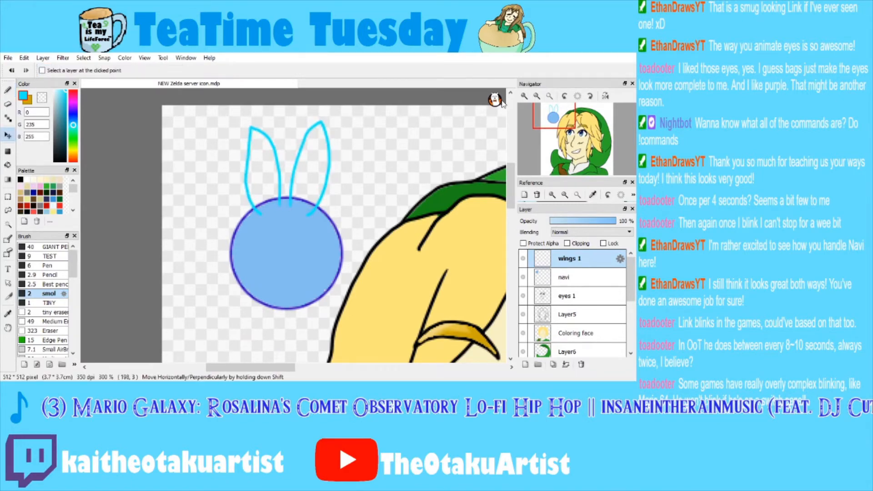
On the navi layer, shrink the blue circle slightly and shift it up beneath the wings.
left_click(537, 96)
left_click(537, 96)
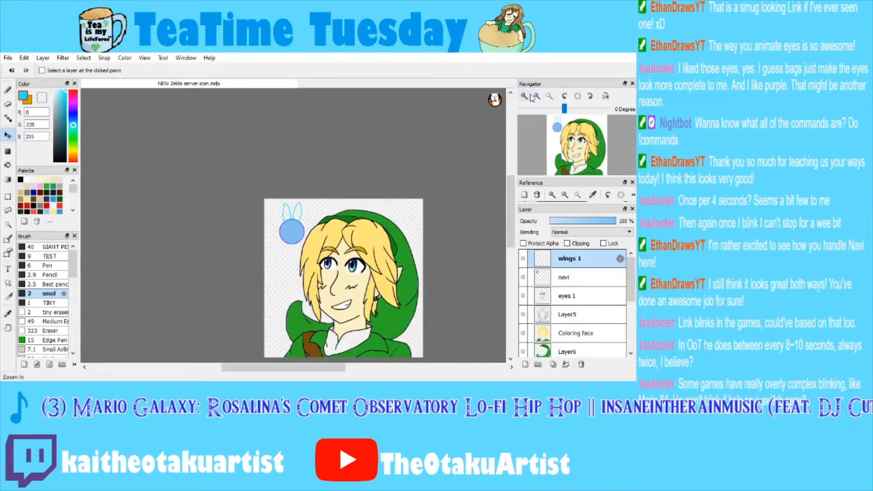
left_click(566, 270)
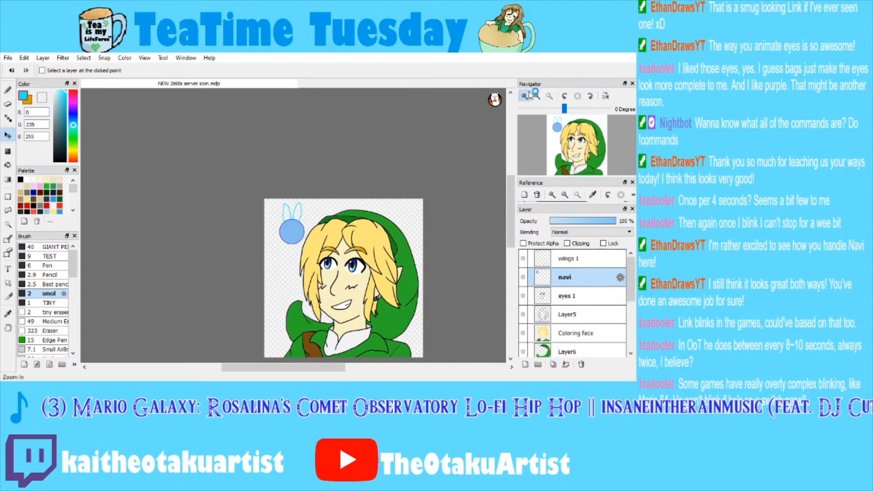
left_click(525, 97)
left_click(525, 97)
left_click(525, 96)
key("ctrl+t")
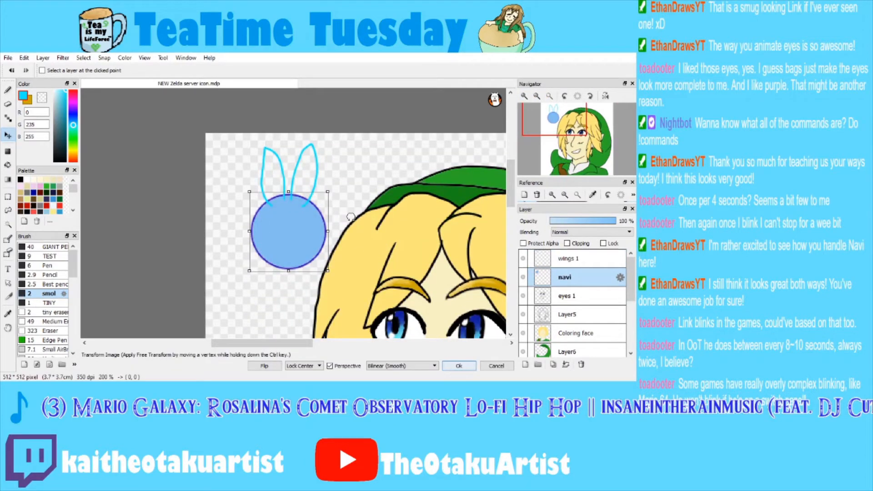
left_click_drag(328, 271, 315, 243)
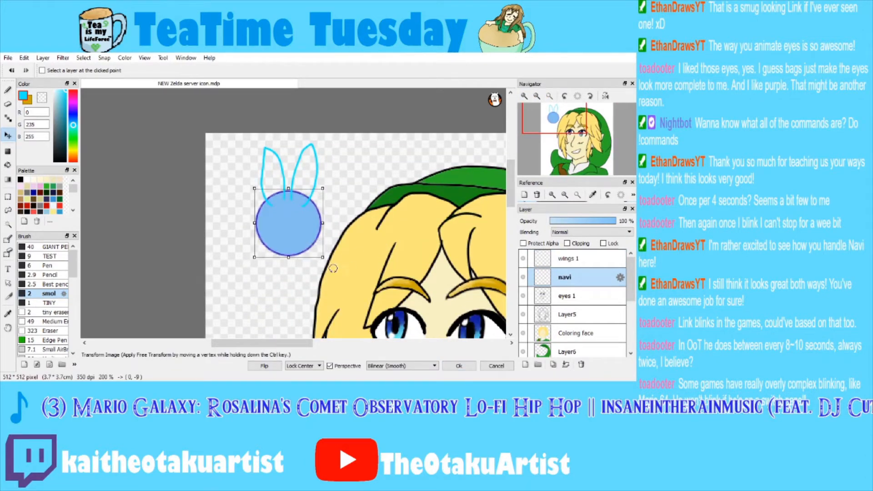
left_click(467, 365)
Return to the wings 1 layer and choose a very pale cyan (RGB 212, 251, 255) for the brush.
left_click(565, 260)
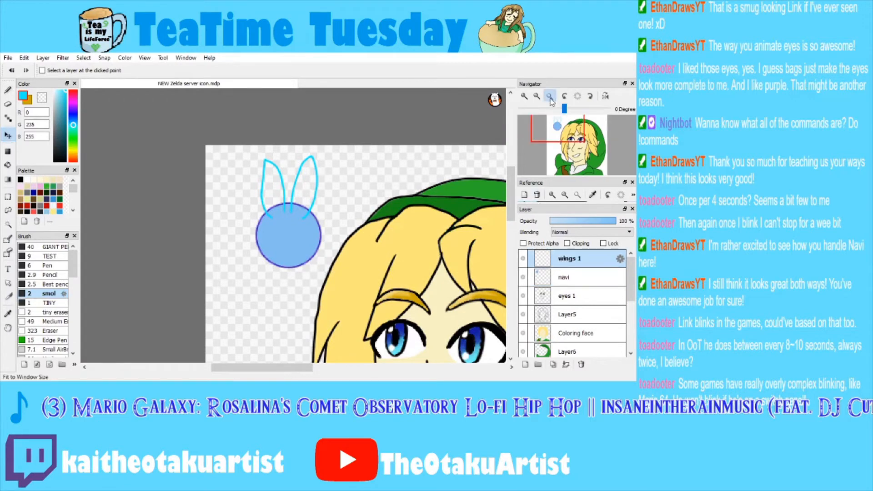
left_click(550, 96)
left_click(526, 97)
left_click(526, 98)
left_click(526, 98)
left_click(526, 97)
left_click_drag(555, 126, 557, 121)
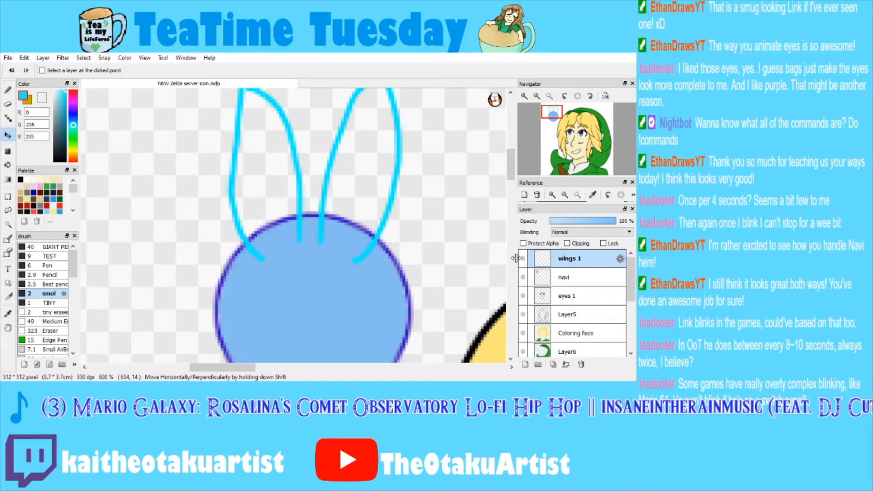
left_click_drag(553, 121, 557, 123)
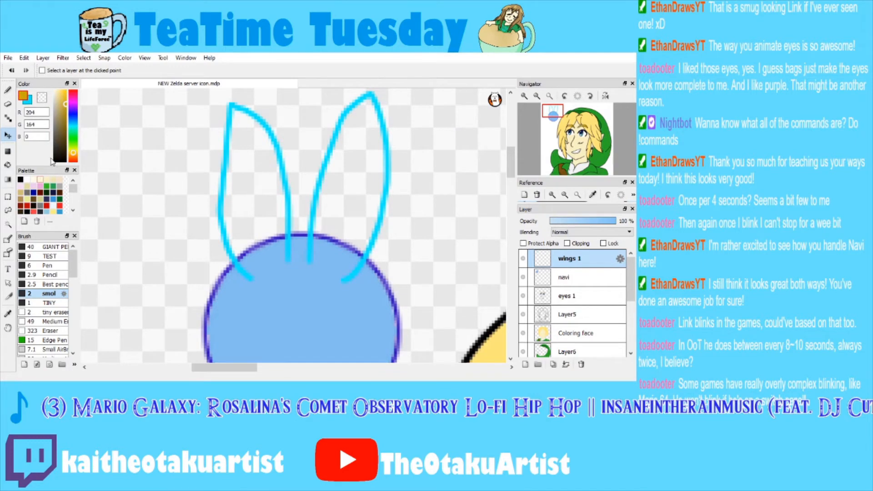
left_click(26, 179)
left_click(73, 135)
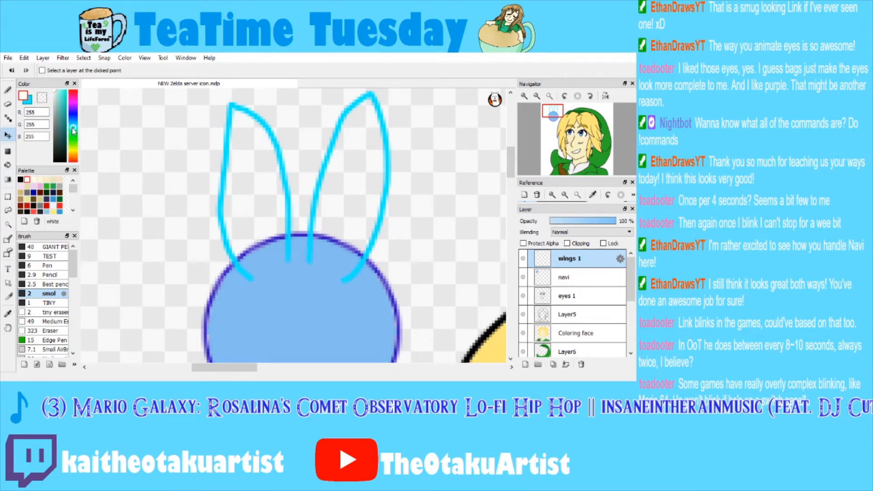
left_click(56, 94)
left_click(8, 90)
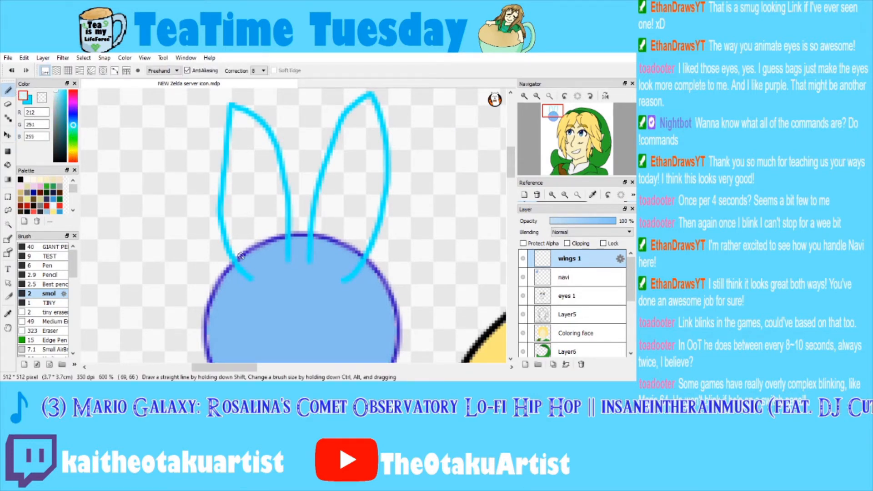
Close the open bottoms of both wings with pale cyan lines using the size 1 TINY brush, and hide the navi layer.
left_click_drag(251, 277, 287, 259)
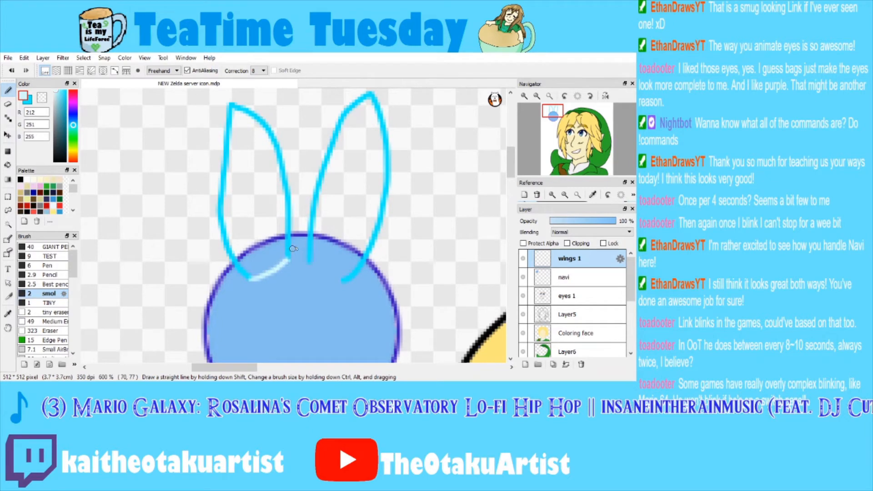
left_click(48, 303)
key("ctrl+z")
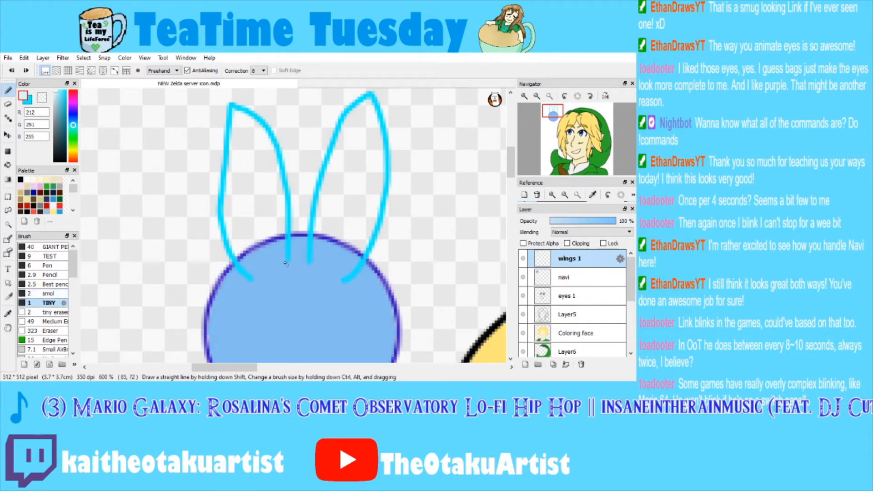
left_click(523, 277)
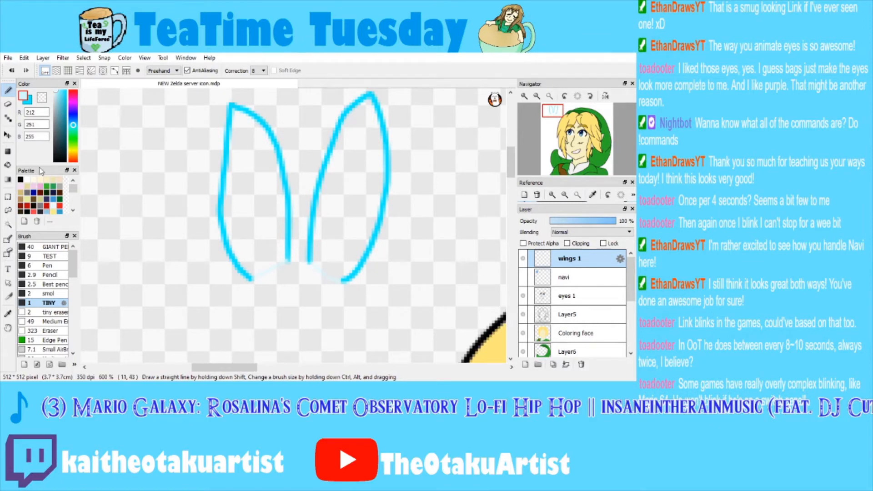
Fill both wings with the pale cyan and show the navi layer again.
key("g")
left_click(265, 179)
left_click(354, 174)
left_click(523, 277)
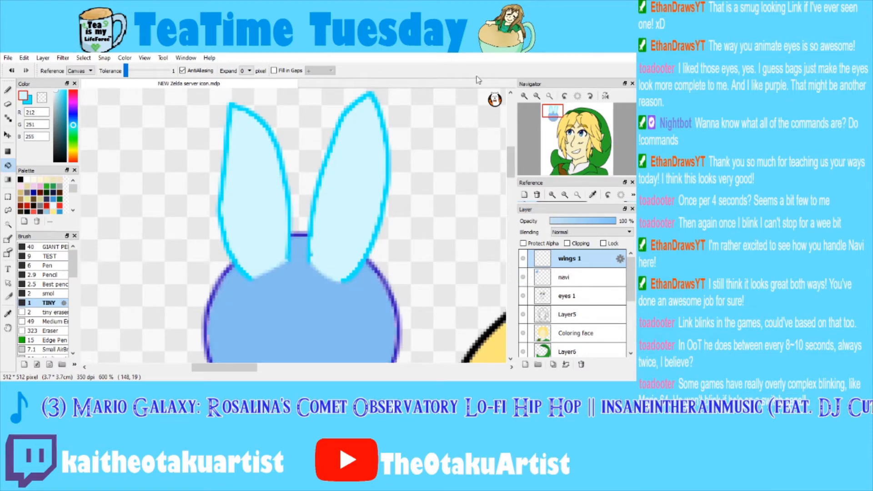
Draw a curved central vein down the left wing in bright cyan (RGB 0, 235, 255) with the size 2 smol brush.
key("b")
key("x")
left_click(49, 293)
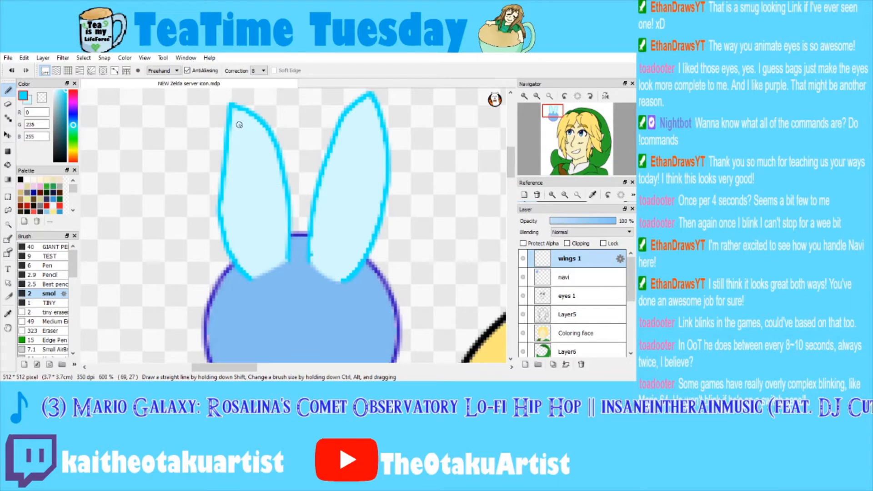
mouse_move(232, 106)
left_mouse_down()
mouse_move(250, 152)
mouse_move(260, 232)
mouse_move(251, 276)
left_mouse_up()
key("ctrl+z")
mouse_move(232, 106)
left_mouse_down()
mouse_move(242, 133)
mouse_move(251, 273)
left_mouse_up()
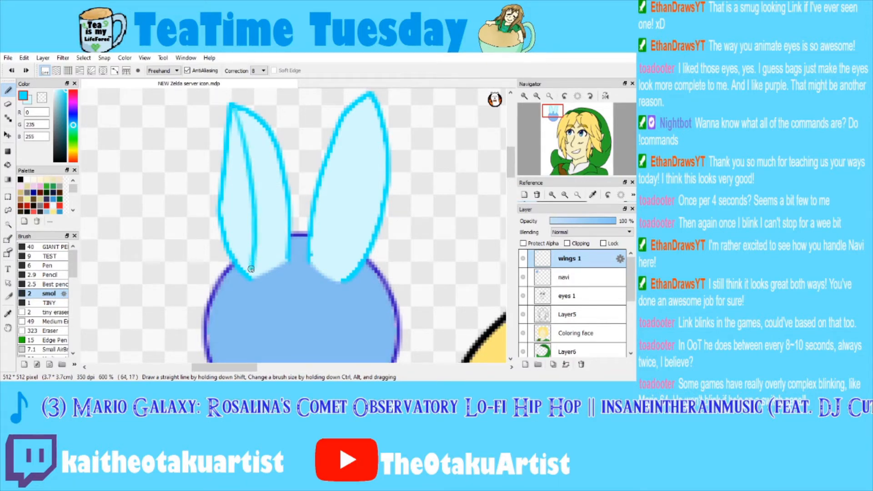
mouse_move(252, 174)
left_mouse_down()
mouse_move(267, 148)
mouse_move(254, 176)
left_mouse_up()
left_click_drag(282, 167, 233, 257)
mouse_move(369, 98)
left_mouse_down()
mouse_move(343, 181)
mouse_move(342, 275)
left_mouse_up()
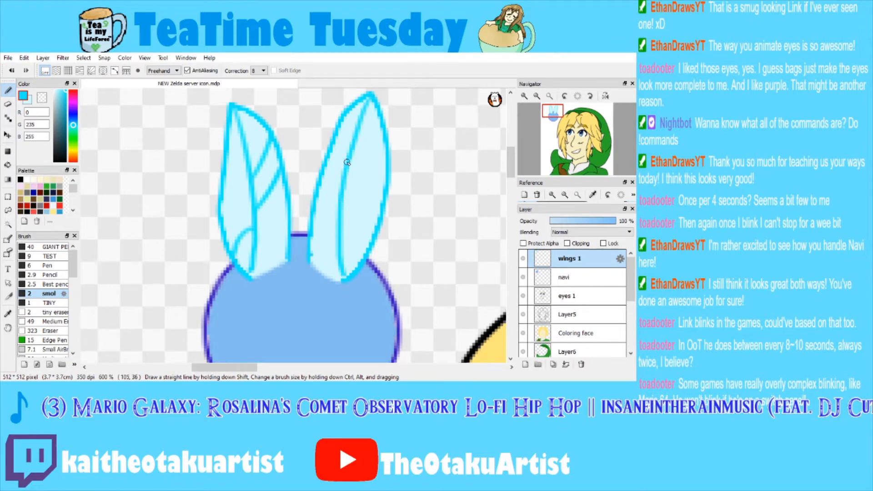
left_click_drag(350, 133, 326, 167)
left_click_drag(342, 237, 356, 253)
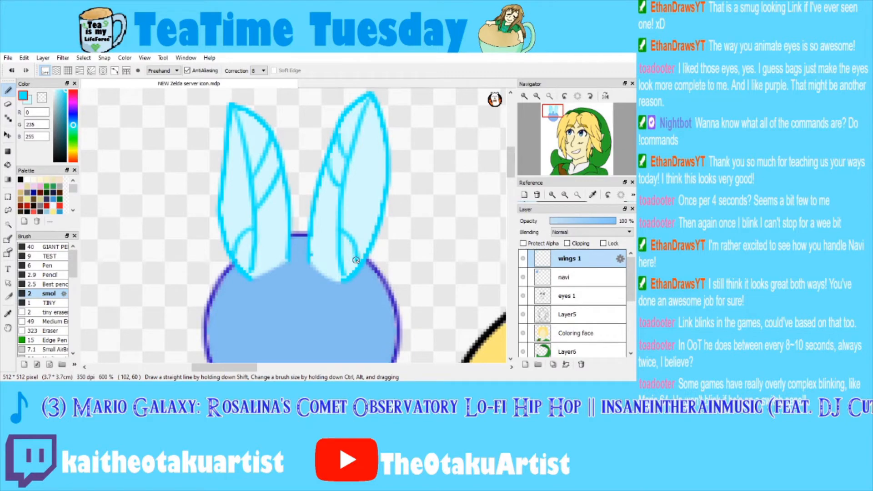
left_click(537, 96)
key("ctrl+z")
key("ctrl+z")
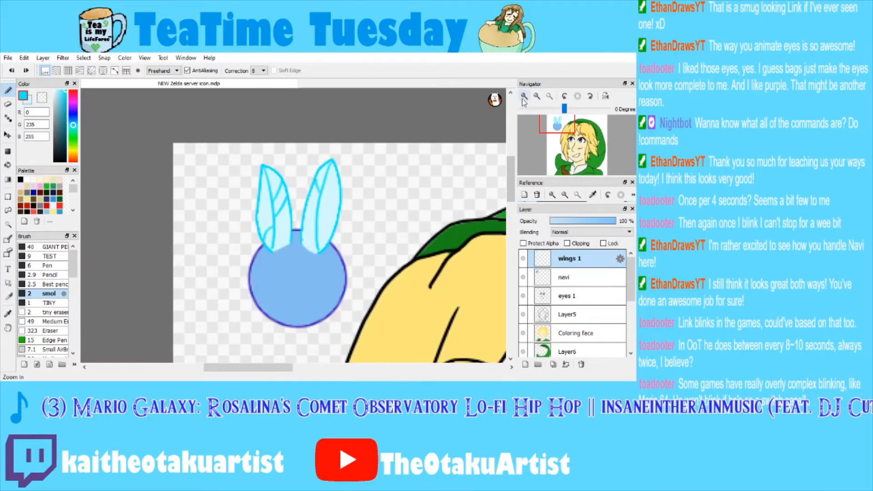
left_click(524, 96)
key("ctrl+z")
key("ctrl+z")
key("ctrl+z")
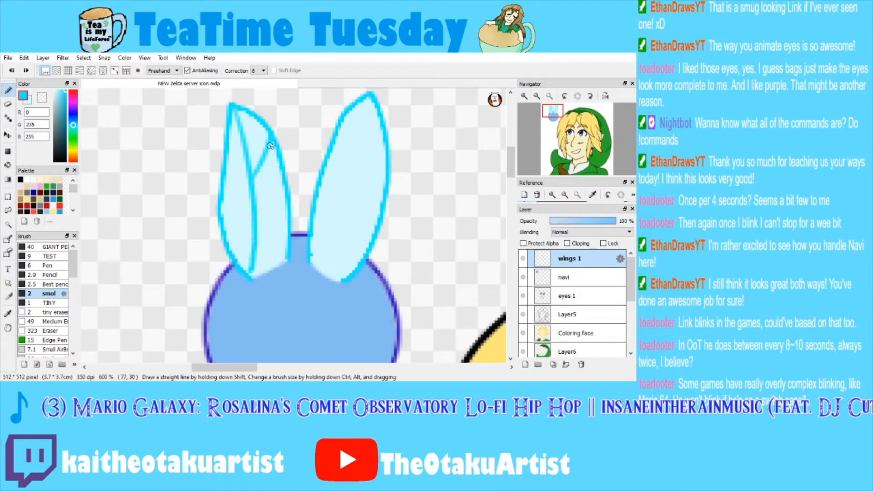
Add two side veins to the left wing's outer edge and one low vein to its inner edge.
left_click_drag(249, 175, 227, 163)
left_click_drag(257, 213, 221, 200)
left_click_drag(262, 237, 287, 260)
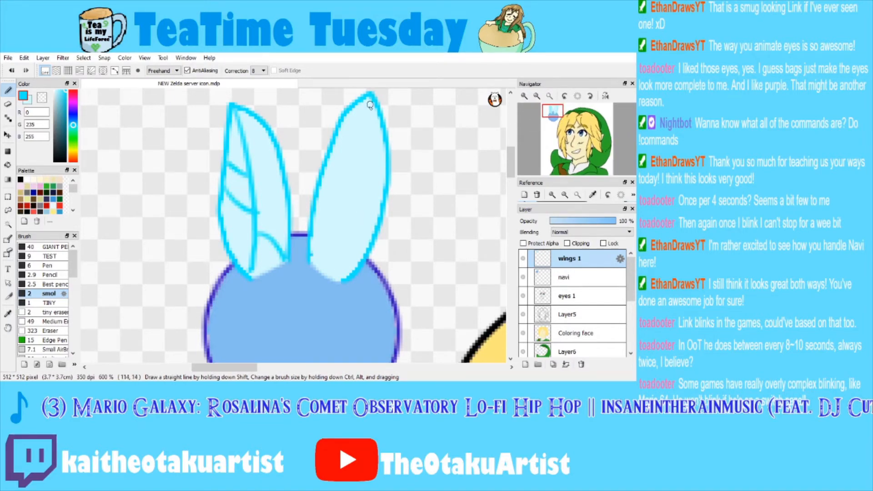
Draw mirrored veins in the right wing: a central vein, two outer side veins and one low inner vein.
mouse_move(371, 102)
left_mouse_down()
mouse_move(334, 224)
mouse_move(333, 266)
left_mouse_up()
left_click_drag(341, 180, 387, 157)
left_click_drag(340, 214, 384, 191)
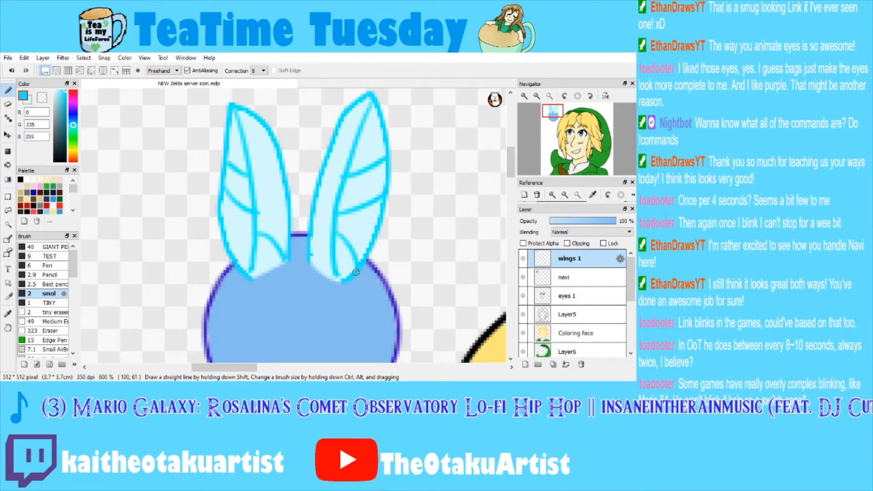
left_click_drag(331, 228, 313, 260)
left_click(537, 96)
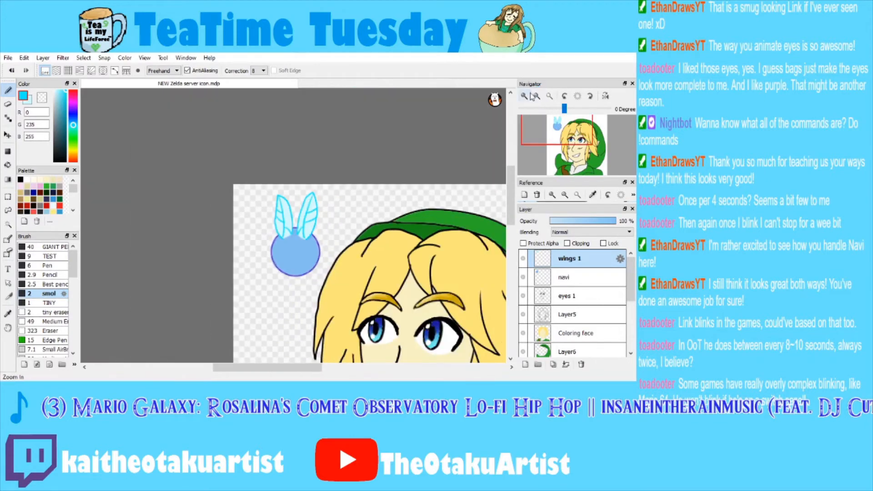
left_click(524, 96)
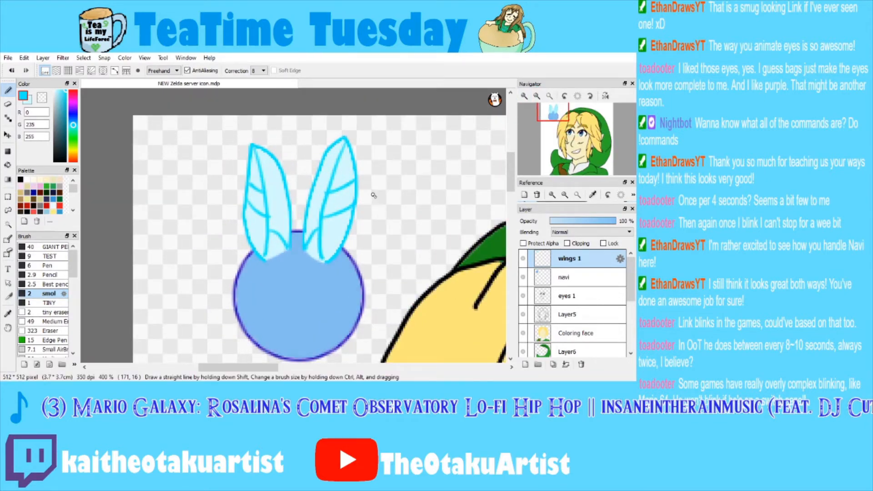
Add a new layer above wings 1 and name it wings 2.
left_click_drag(587, 221, 629, 220)
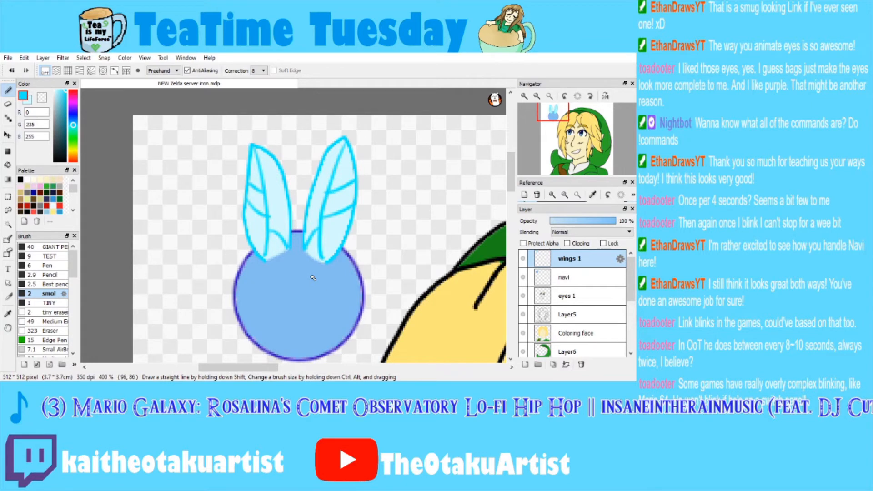
left_click(525, 365)
double_click(577, 261)
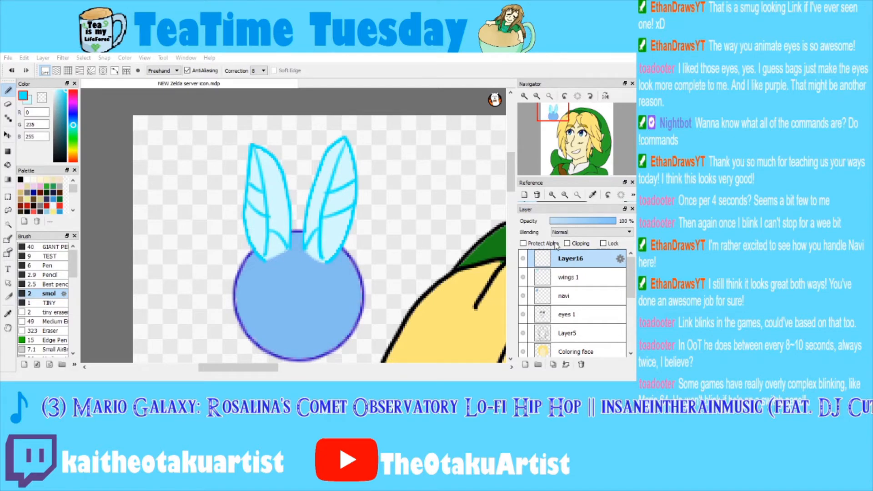
key("Return")
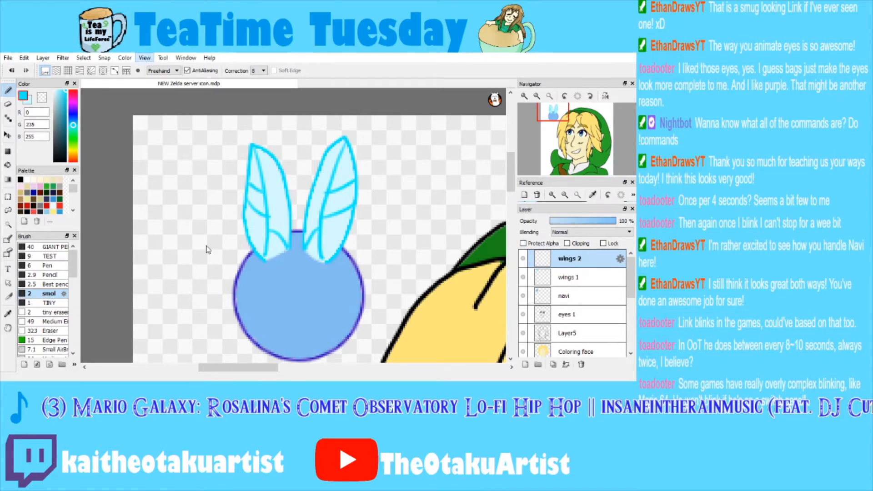
Move the navi layer above both wings layers and make wings 2 the active layer.
left_click_drag(564, 295, 570, 268)
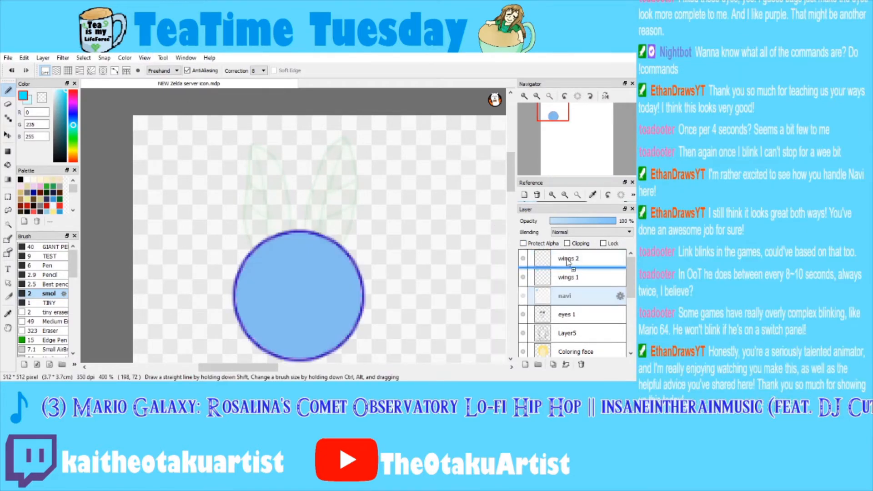
left_click(568, 280)
left_click(525, 96)
mouse_move(555, 122)
left_mouse_down()
mouse_move(562, 130)
mouse_move(555, 111)
left_mouse_up()
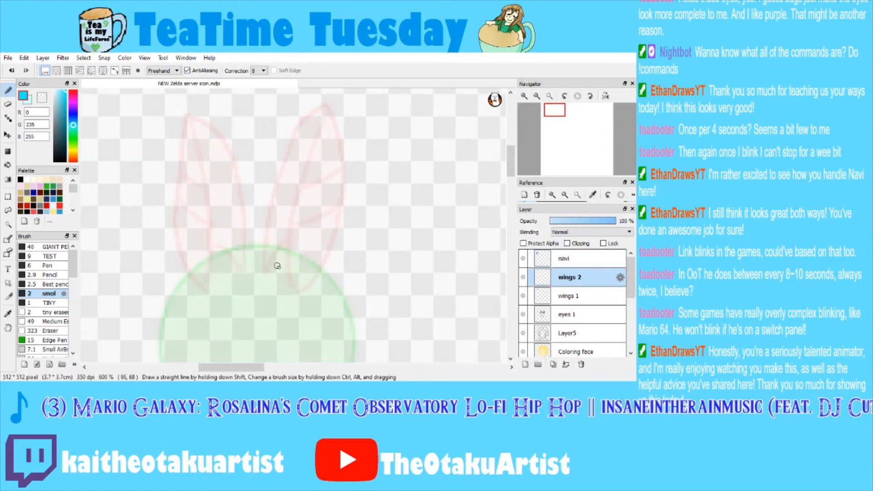
mouse_move(275, 271)
left_mouse_down()
mouse_move(291, 218)
mouse_move(339, 142)
left_mouse_up()
key("ctrl+z")
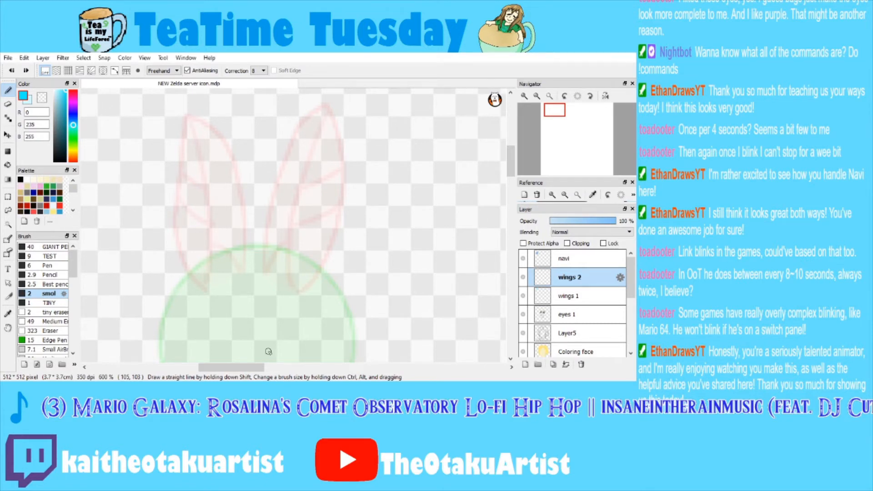
scroll(82, 308, "up", 1)
scroll(86, 271, "down", 1)
mouse_move(331, 111)
left_mouse_down()
mouse_move(286, 184)
mouse_move(279, 249)
left_mouse_up()
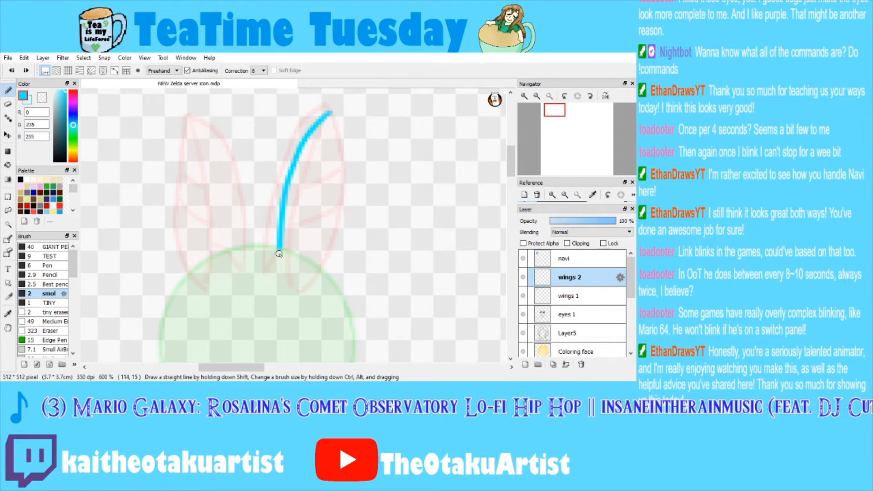
key("ctrl+z")
left_click(50, 301)
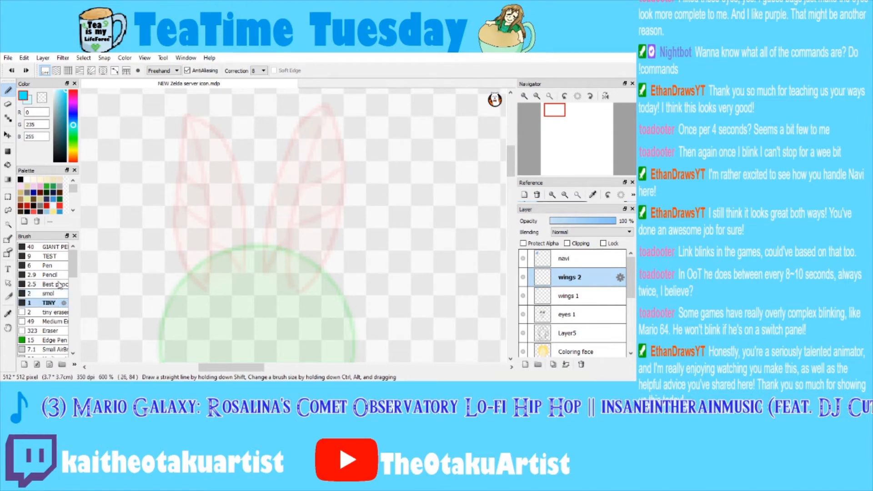
left_click_drag(276, 287, 335, 116)
key("ctrl+z")
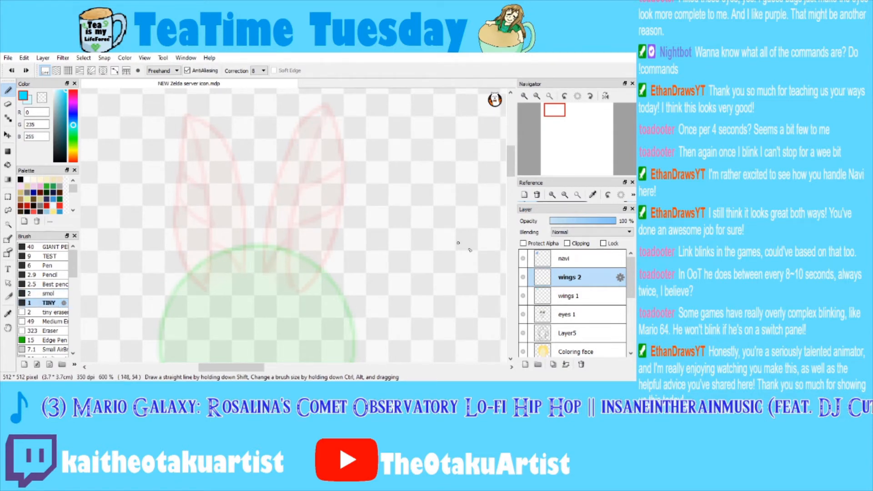
left_click(572, 264)
left_click(555, 296)
mouse_move(342, 275)
left_mouse_down()
mouse_move(425, 146)
mouse_move(395, 296)
mouse_move(393, 191)
mouse_move(437, 239)
left_mouse_up()
key("ctrl+z")
key("ctrl+z")
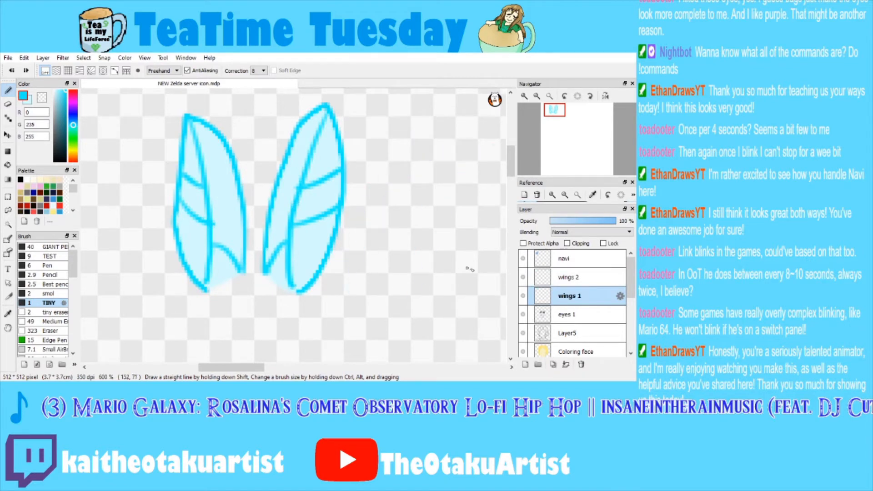
mouse_move(344, 293)
left_mouse_down()
mouse_move(442, 137)
mouse_move(420, 266)
mouse_move(396, 321)
left_mouse_up()
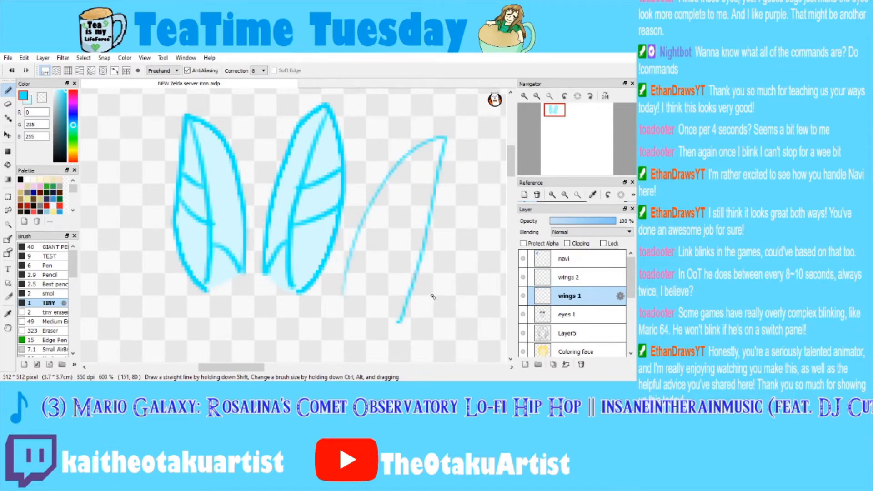
key("ctrl+z")
On the wings 2 layer, outline the right wing in bright cyan with the size 2 smol brush, tilted slightly outward from the wings 1 pose.
left_click(542, 280)
left_click(52, 295)
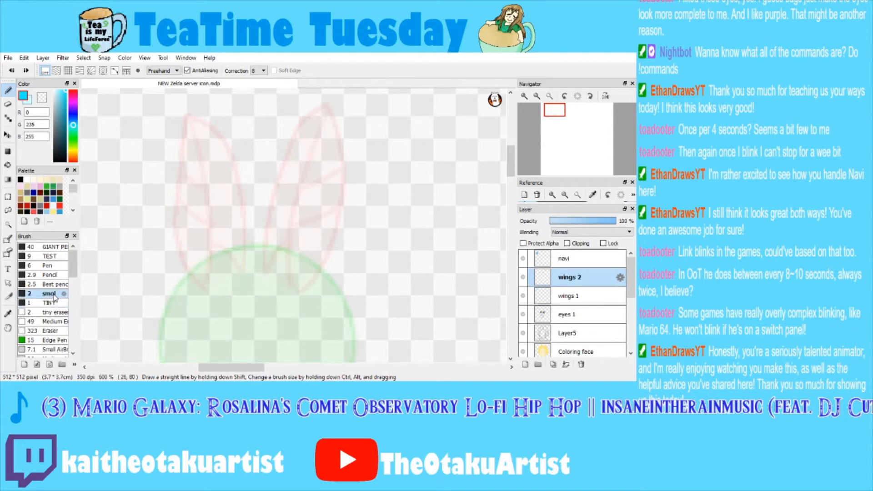
mouse_move(287, 288)
left_mouse_down()
mouse_move(298, 233)
mouse_move(337, 170)
left_mouse_up()
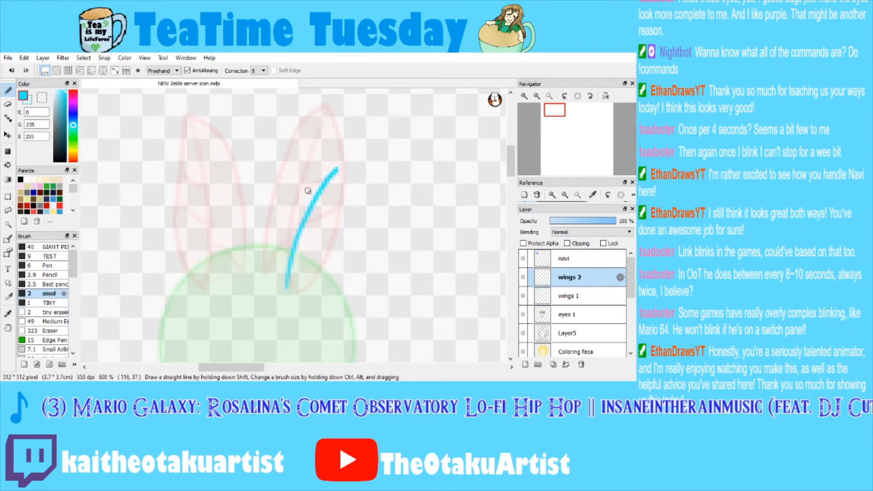
key("ctrl+z")
mouse_move(276, 273)
left_mouse_down()
mouse_move(279, 236)
mouse_move(319, 153)
left_mouse_up()
key("ctrl+z")
left_click(275, 274)
mouse_move(276, 274)
left_mouse_down()
mouse_move(299, 172)
mouse_move(342, 107)
left_mouse_up()
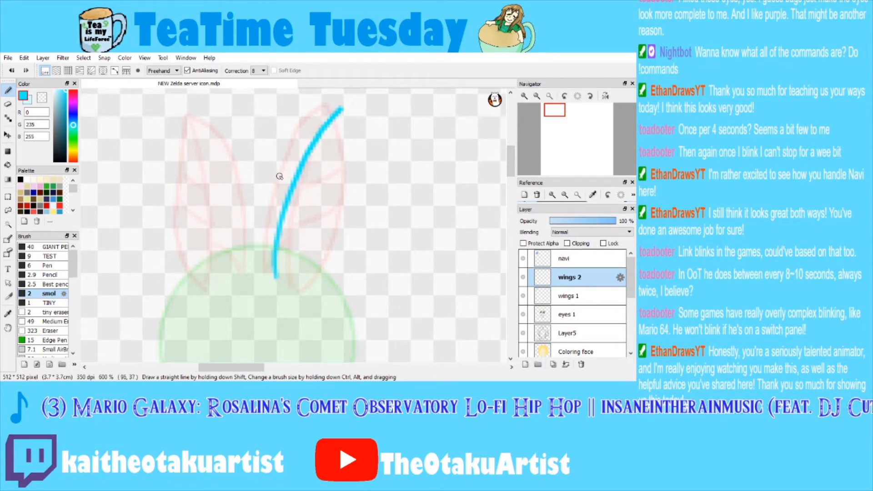
key("ctrl+z")
mouse_move(270, 270)
left_mouse_down()
mouse_move(319, 148)
mouse_move(335, 132)
mouse_move(273, 247)
mouse_move(310, 147)
mouse_move(342, 122)
mouse_move(350, 198)
mouse_move(342, 232)
mouse_move(303, 292)
left_mouse_up()
key("ctrl+z")
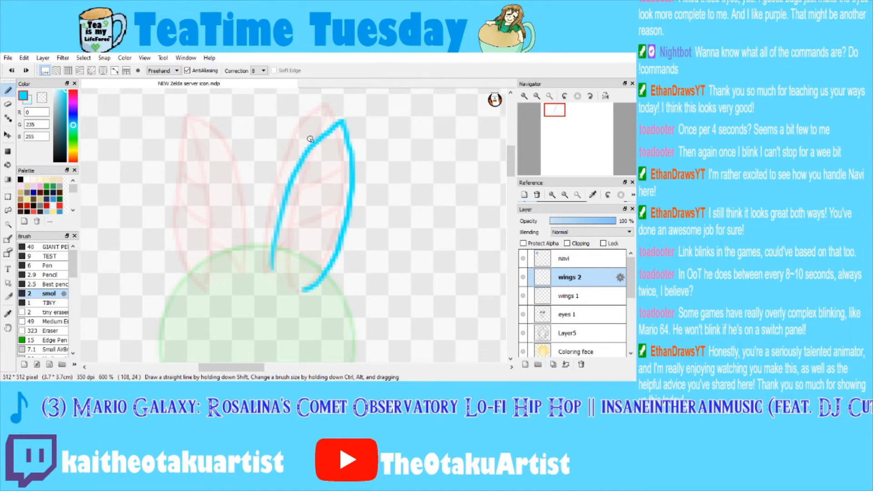
Outline the matching left wing in bright cyan (RGB 0, 235, 255), tilted slightly outward from the wings 1 pose.
left_click(28, 106)
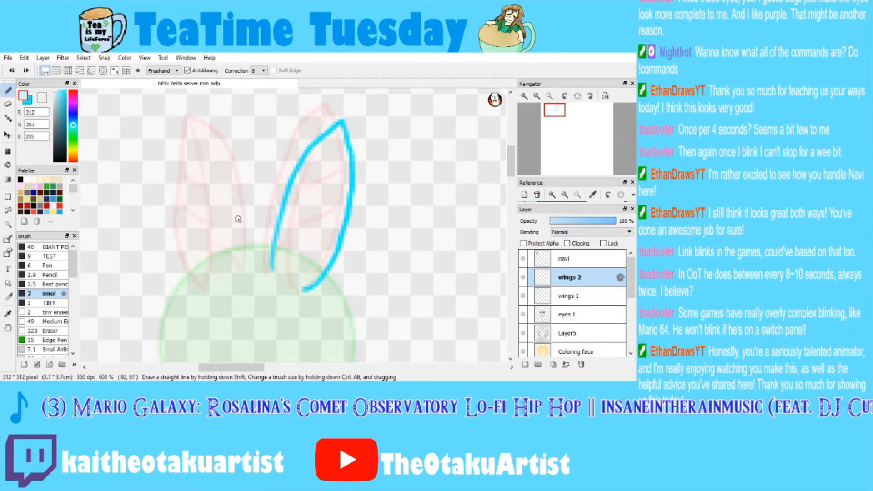
left_click(26, 102)
left_click_drag(241, 269, 231, 233)
key("ctrl+z")
mouse_move(239, 260)
left_mouse_down()
mouse_move(223, 175)
mouse_move(182, 120)
mouse_move(170, 239)
mouse_move(197, 287)
mouse_move(237, 222)
mouse_move(225, 172)
mouse_move(177, 131)
mouse_move(167, 209)
mouse_move(180, 265)
mouse_move(208, 292)
left_mouse_up()
key("ctrl+z")
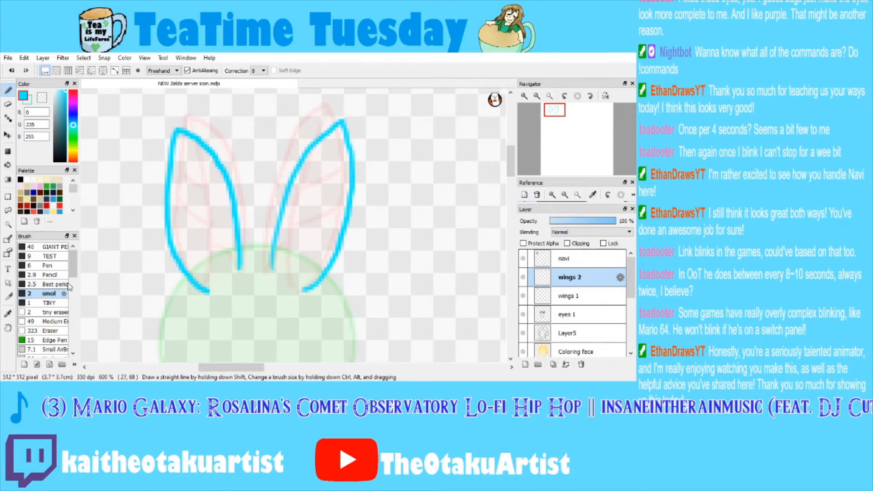
Close the open bottoms of both wings with pale cyan (RGB 212, 251, 255) lines and fill both wings with that colour.
left_click(32, 100)
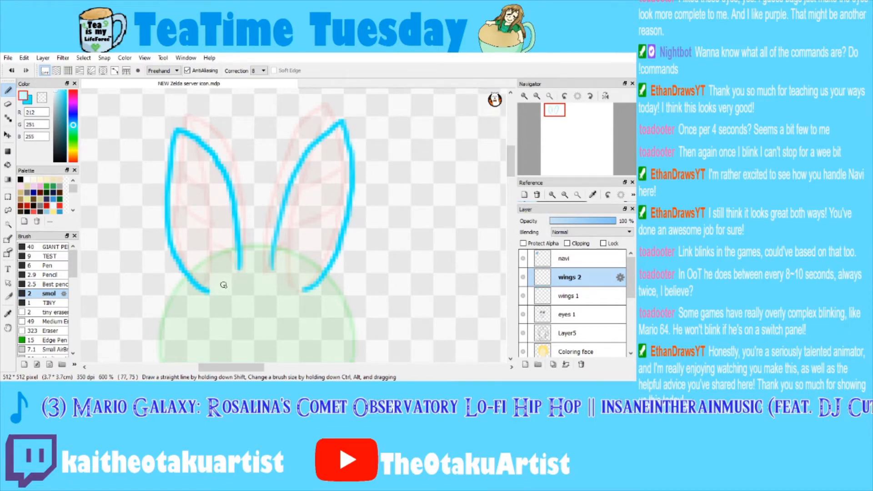
mouse_move(208, 292)
left_mouse_down()
mouse_move(238, 270)
mouse_move(303, 291)
left_mouse_up()
key("g")
left_click(203, 178)
left_click(330, 173)
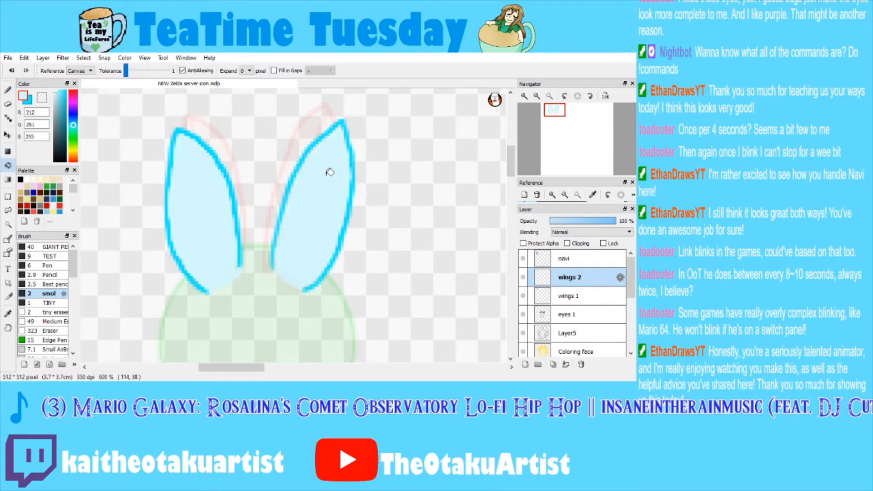
On wings 2, draw a bright cyan central vein down the left wing and a short low vein to its inner edge.
left_click(30, 103)
key("b")
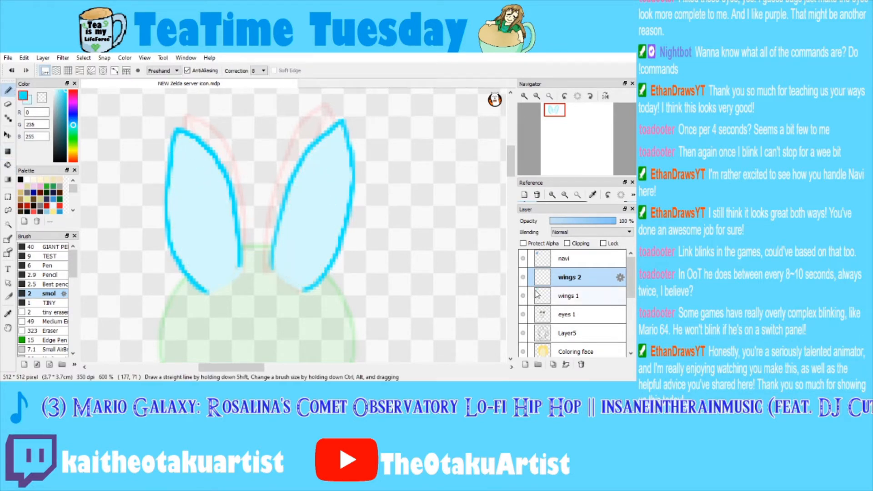
left_click(556, 262)
left_click(566, 279)
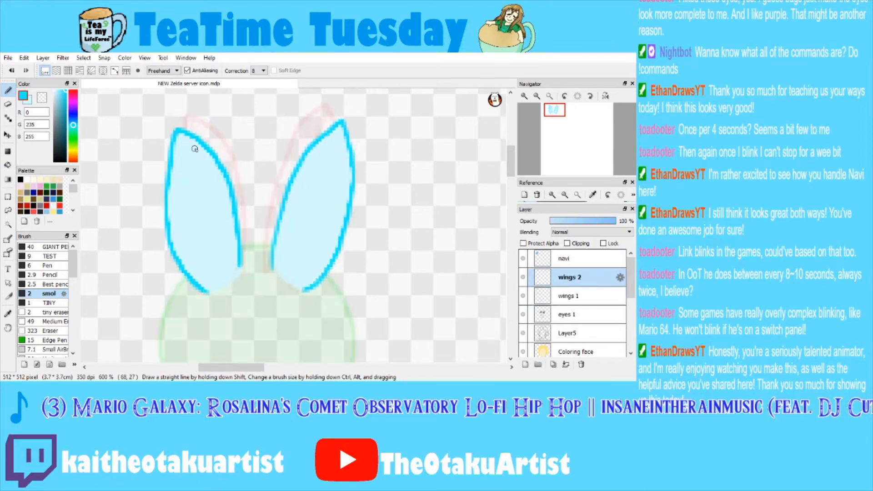
left_click_drag(180, 136, 213, 224)
key("ctrl+z")
mouse_move(177, 137)
left_mouse_down()
mouse_move(215, 274)
mouse_move(226, 253)
mouse_move(240, 259)
mouse_move(214, 274)
mouse_move(218, 291)
left_mouse_up()
key("ctrl+z")
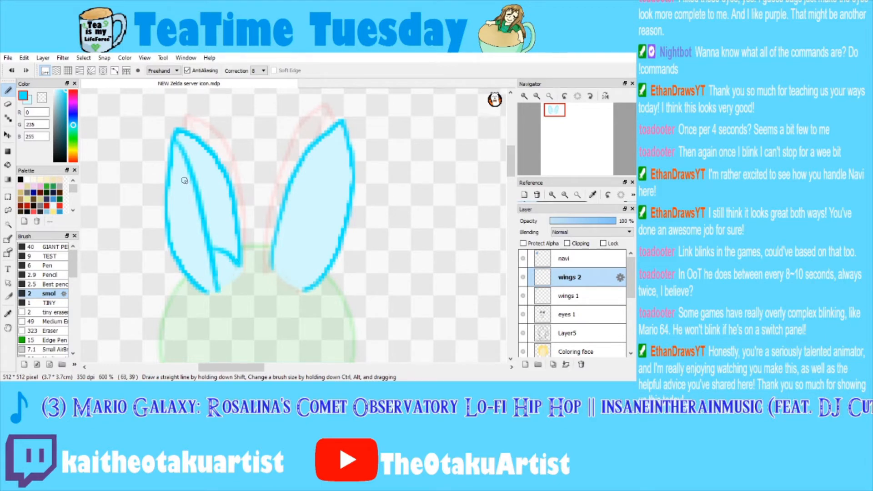
Add two curved side veins from the left wing's central vein to its outer edge, comparing against the neighbouring layer.
mouse_move(196, 194)
left_mouse_down()
mouse_move(168, 179)
mouse_move(200, 201)
mouse_move(207, 231)
left_mouse_up()
key("ctrl+z")
key("ctrl+z")
key("ctrl+z")
mouse_move(168, 179)
left_mouse_down()
mouse_move(206, 202)
mouse_move(183, 195)
mouse_move(202, 225)
left_mouse_up()
key("ctrl+z")
left_click(565, 264)
left_click(568, 277)
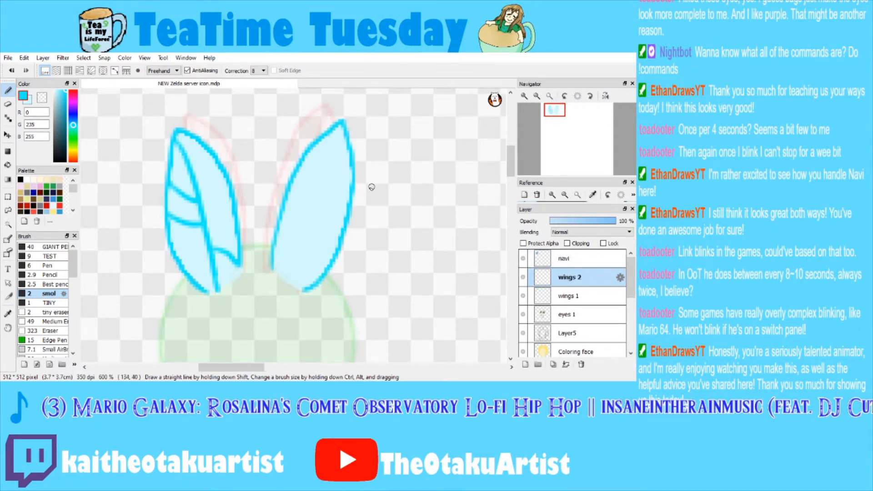
Draw the right wing's central vein, a low vein to its inner edge and two side veins to its outer edge.
mouse_move(342, 124)
left_mouse_down()
mouse_move(298, 255)
mouse_move(301, 282)
left_mouse_up()
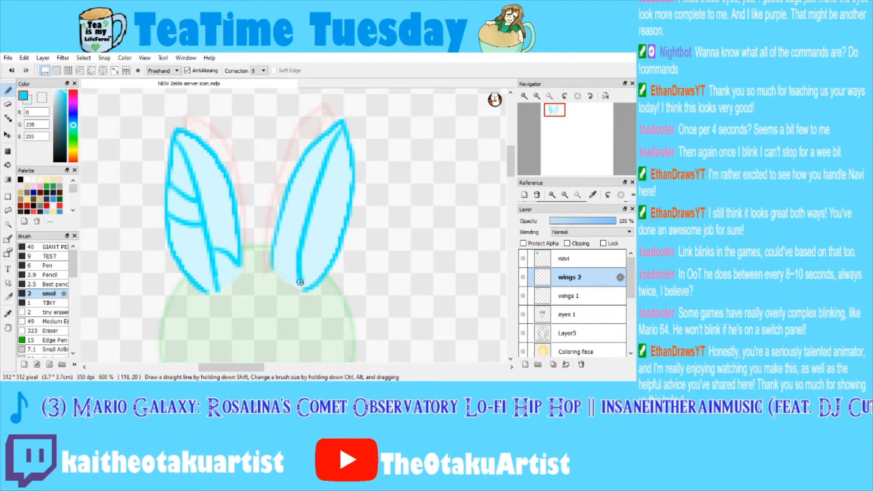
left_click_drag(298, 250, 272, 263)
left_click_drag(320, 185, 352, 171)
left_click_drag(312, 210, 352, 189)
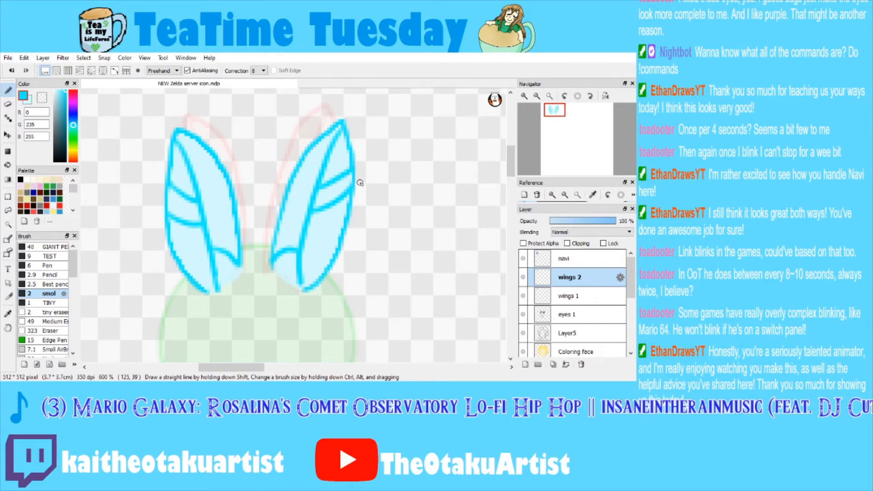
Compare the wings 1 and wings 2 frames by switching between the two layers.
left_click(567, 295)
left_click(566, 281)
left_click(568, 297)
left_click(567, 281)
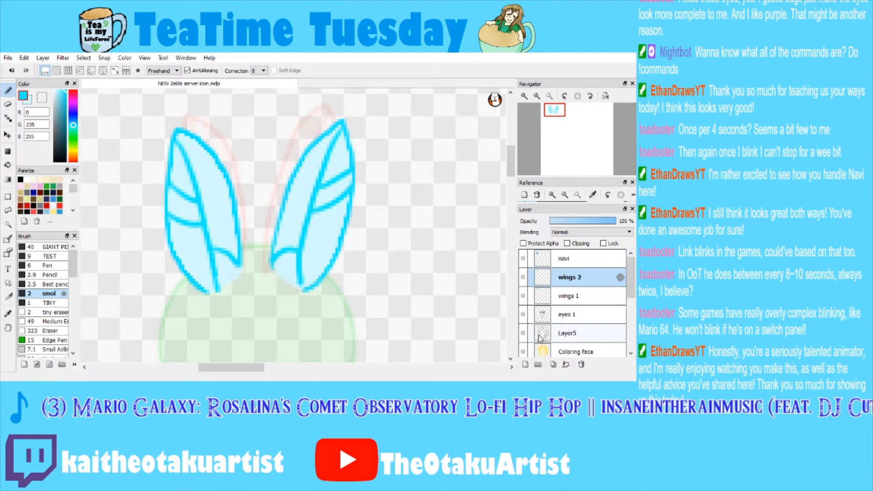
Add a layer named wings 3 above wings 2 and draw the right wing's lower inner edge in bright cyan.
left_click(525, 364)
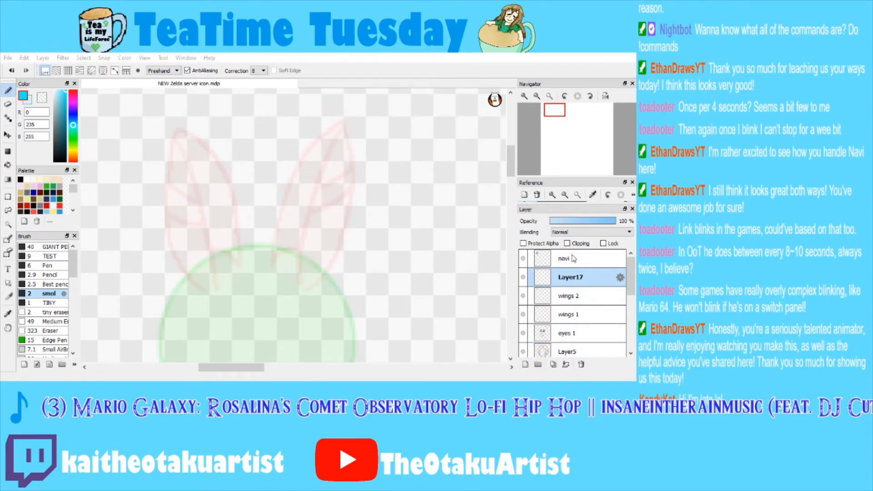
key("Return")
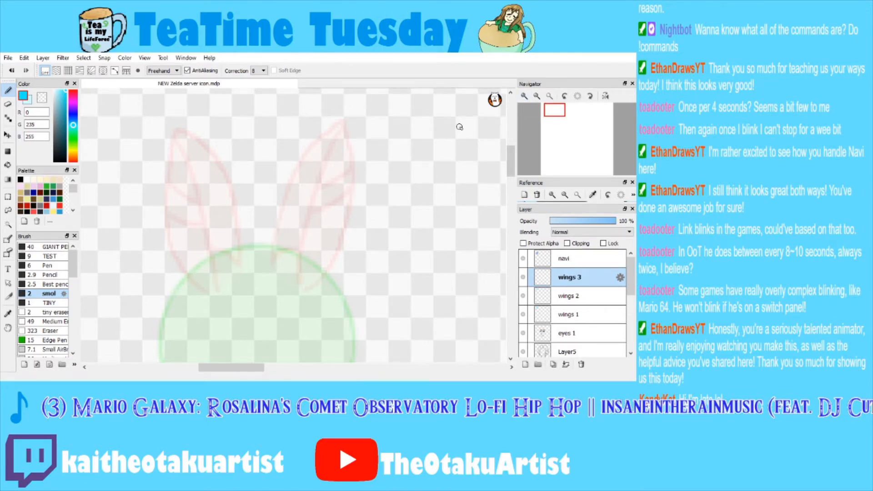
scroll(329, 208, "up", 1)
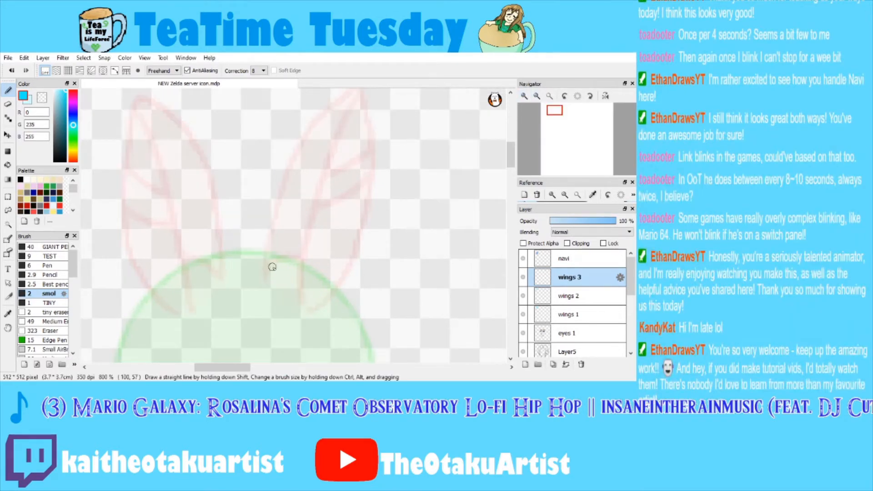
mouse_move(277, 285)
left_mouse_down()
mouse_move(278, 250)
mouse_move(309, 169)
left_mouse_up()
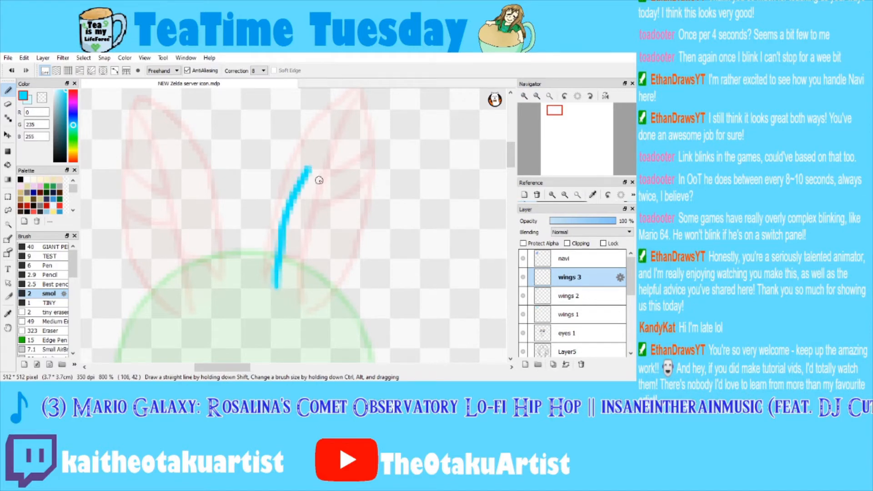
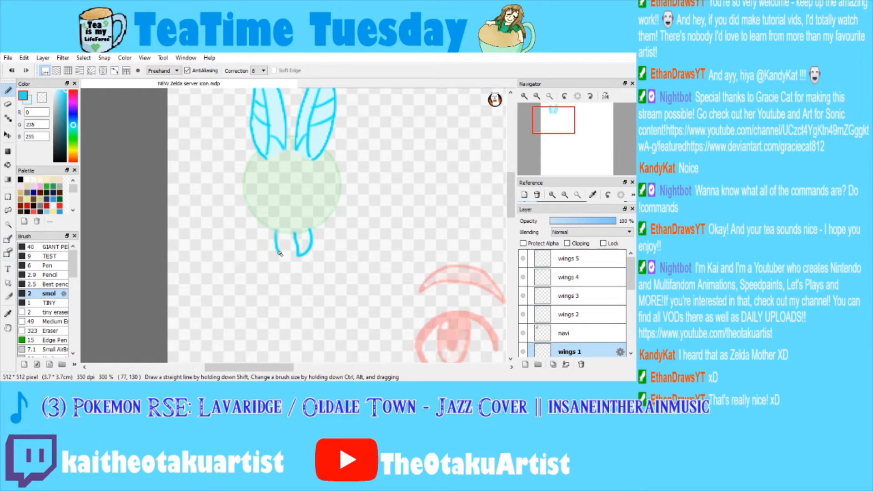
On wings 1, close the tops of both small lower wings with pale cyan (RGB 212, 251, 255) and fill them with that colour.
left_click(523, 95)
left_click(523, 95)
left_click(523, 95)
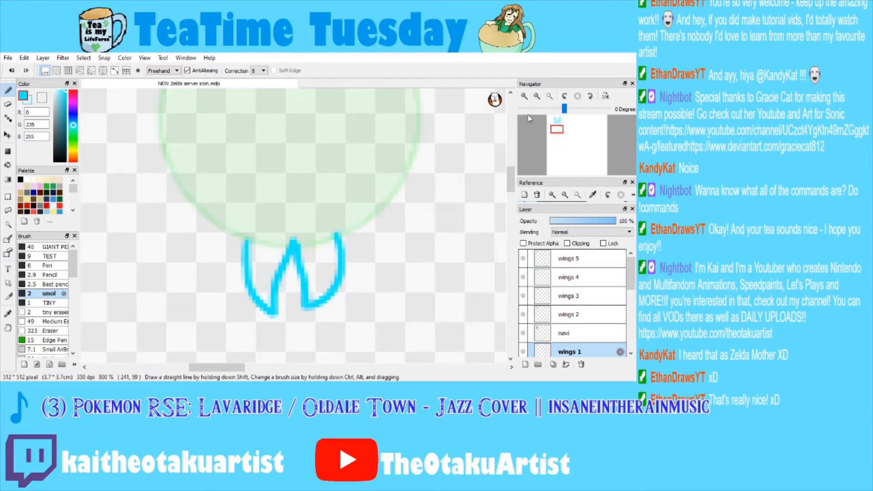
left_click(30, 102)
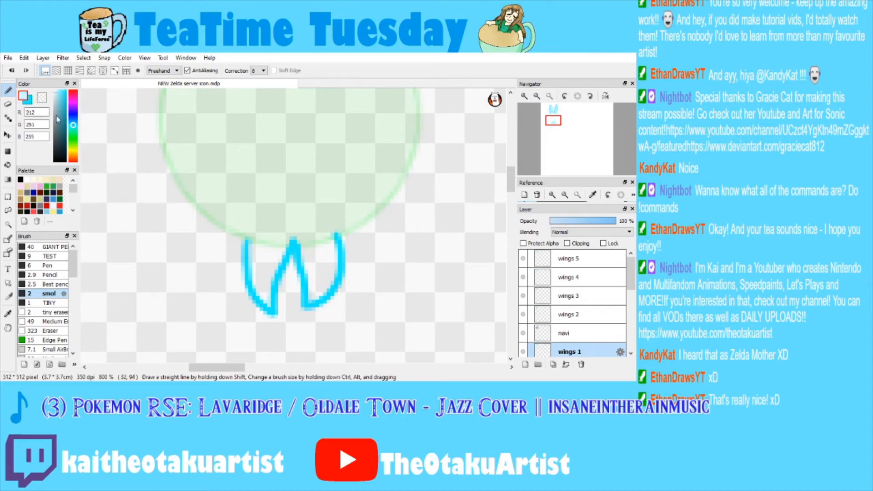
left_click(292, 386)
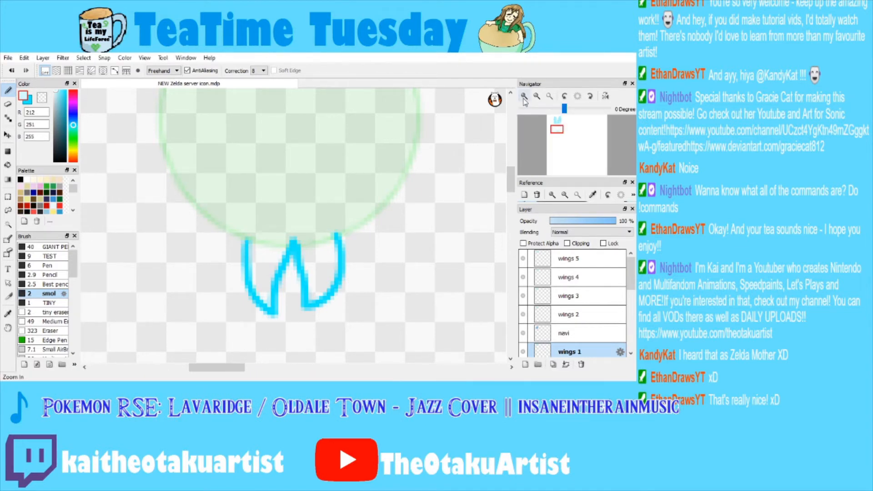
scroll(191, 175, "up", 1)
left_click_drag(227, 248, 340, 253)
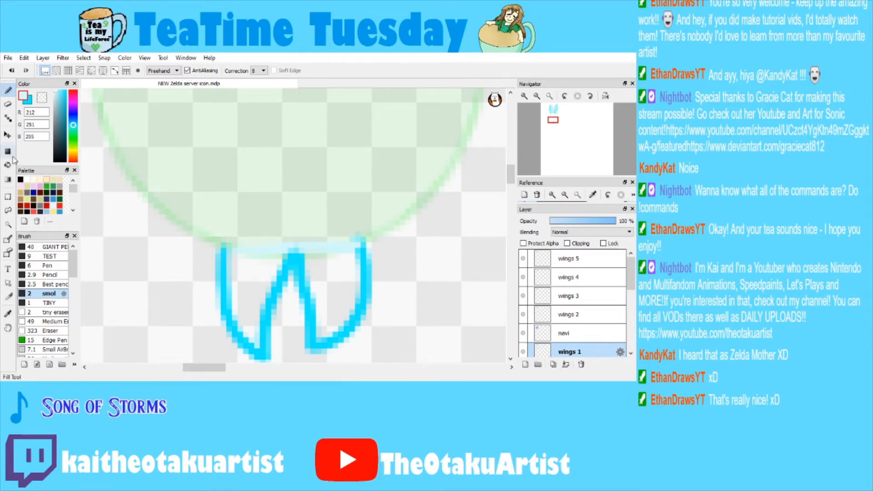
key("g")
left_click(253, 290)
left_click(342, 270)
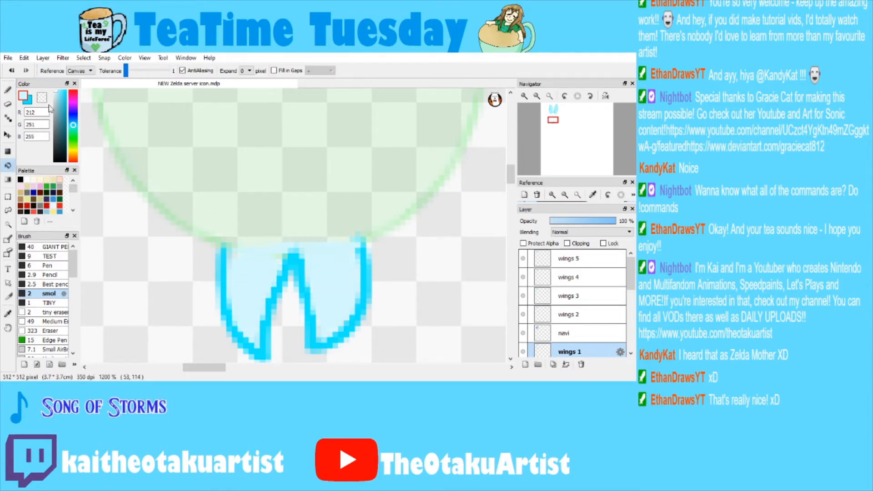
Draw bright cyan (RGB 0, 235, 255) central and side veins inside both lower wings on wings 1.
left_click(28, 103)
key("b")
mouse_move(251, 253)
left_mouse_down()
mouse_move(245, 292)
mouse_move(259, 341)
left_mouse_up()
mouse_move(326, 251)
left_mouse_down()
mouse_move(331, 333)
mouse_move(329, 271)
mouse_move(323, 298)
mouse_move(316, 285)
mouse_move(341, 278)
mouse_move(364, 299)
mouse_move(333, 290)
mouse_move(351, 314)
left_mouse_up()
mouse_move(253, 286)
left_mouse_down()
mouse_move(243, 271)
mouse_move(275, 281)
mouse_move(227, 323)
left_mouse_up()
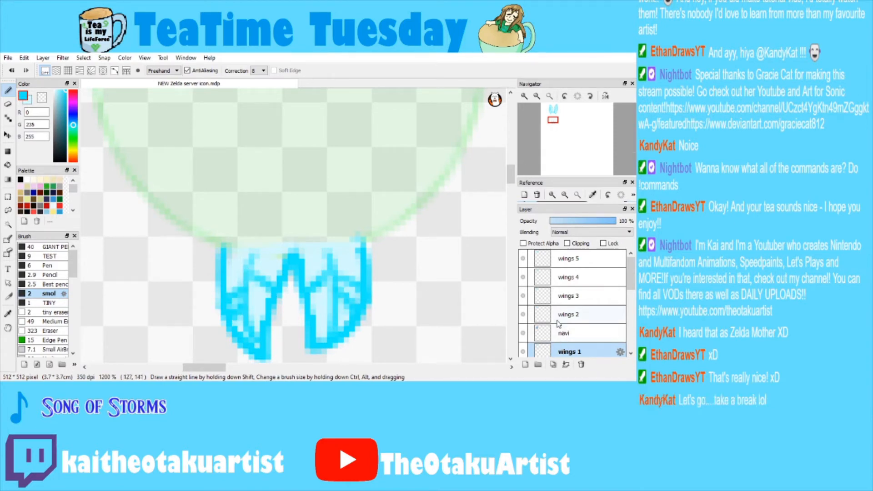
Move the navi layer above wings 2 and outline both lower wings on wings 2 in bright cyan, spread slightly wider than on wings 1.
left_click(569, 315)
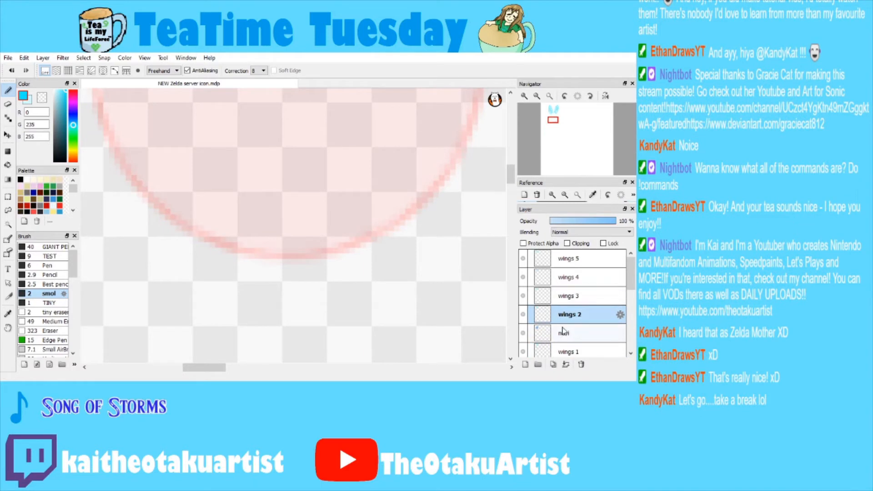
left_click_drag(567, 335, 567, 321)
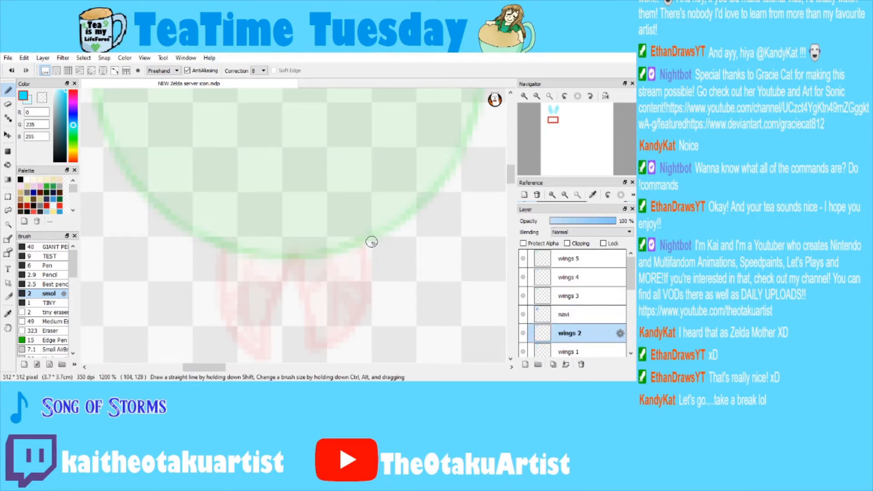
mouse_move(372, 240)
left_mouse_down()
mouse_move(384, 279)
mouse_move(379, 316)
mouse_move(340, 356)
left_mouse_up()
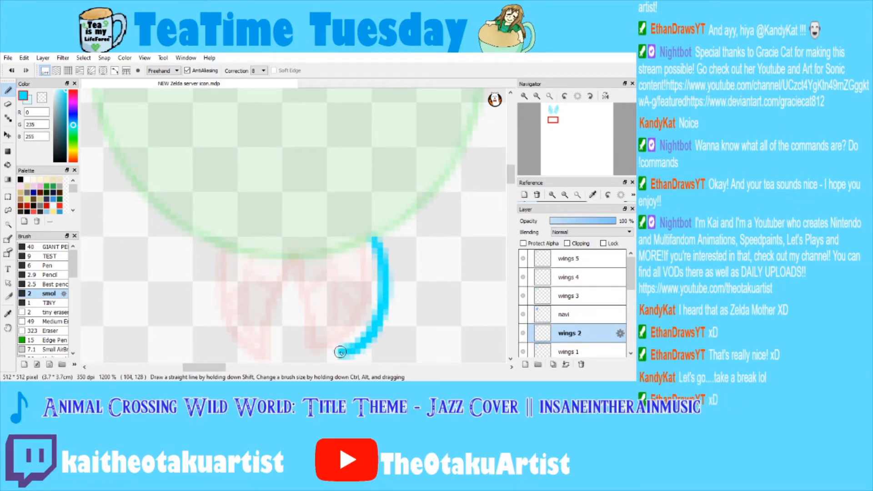
key("ctrl+z")
mouse_move(314, 257)
left_mouse_down()
mouse_move(327, 347)
mouse_move(354, 331)
mouse_move(377, 252)
left_mouse_up()
mouse_move(209, 244)
left_mouse_down()
mouse_move(208, 296)
mouse_move(228, 341)
mouse_move(247, 350)
mouse_move(278, 258)
left_mouse_up()
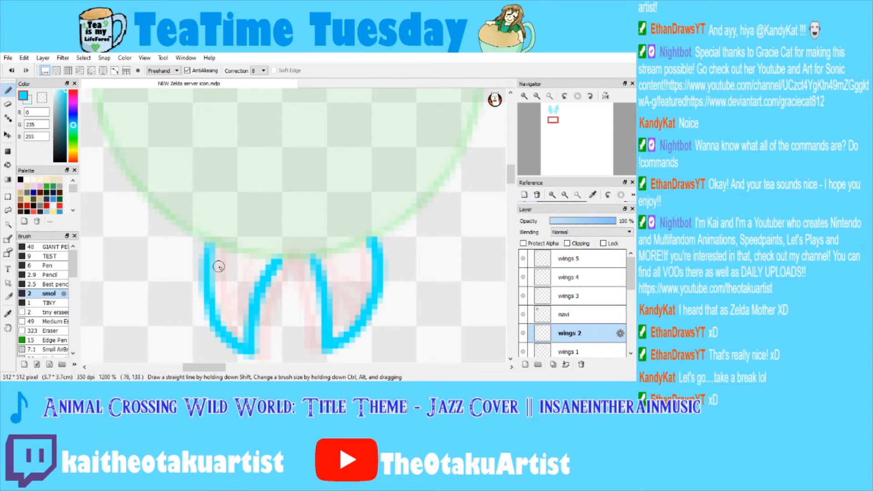
Close the tops of both lower wings on wings 2 with pale cyan (RGB 212, 251, 255) lines and fill both wings.
mouse_move(208, 246)
left_mouse_down()
mouse_move(310, 257)
mouse_move(367, 237)
left_mouse_up()
left_click(7, 165)
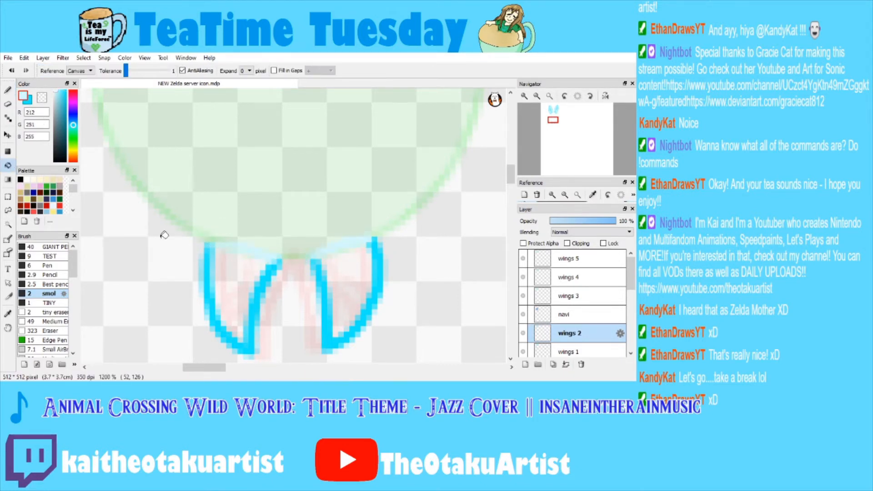
left_click(244, 272)
left_click(368, 272)
Draw bright cyan central and side veins in both lower wings on wings 2, checking the vein pattern on wings 1.
left_click(27, 100)
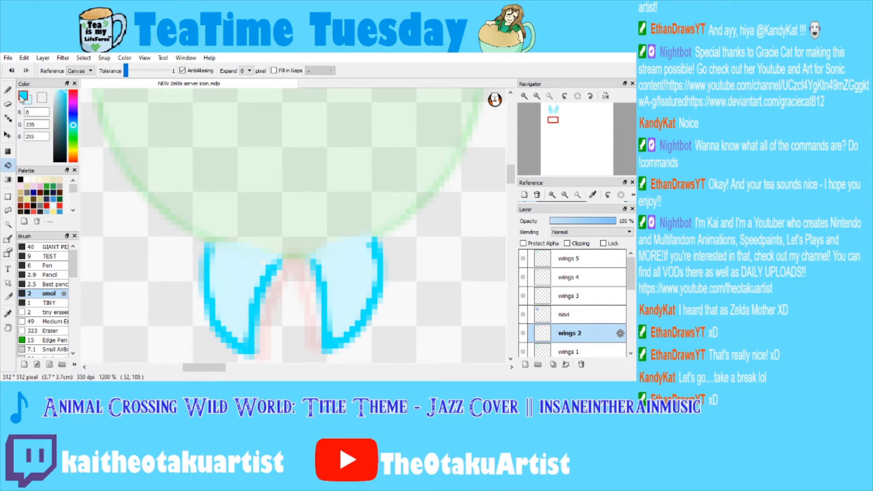
left_click(8, 89)
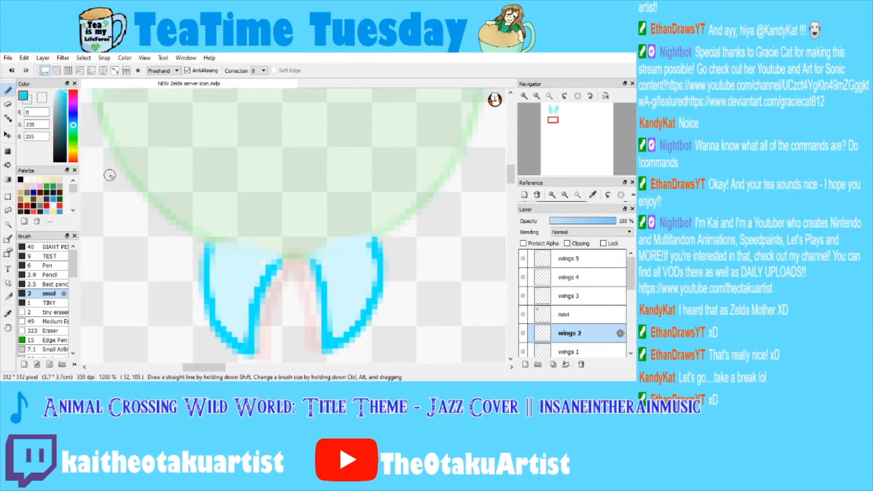
left_click(571, 349)
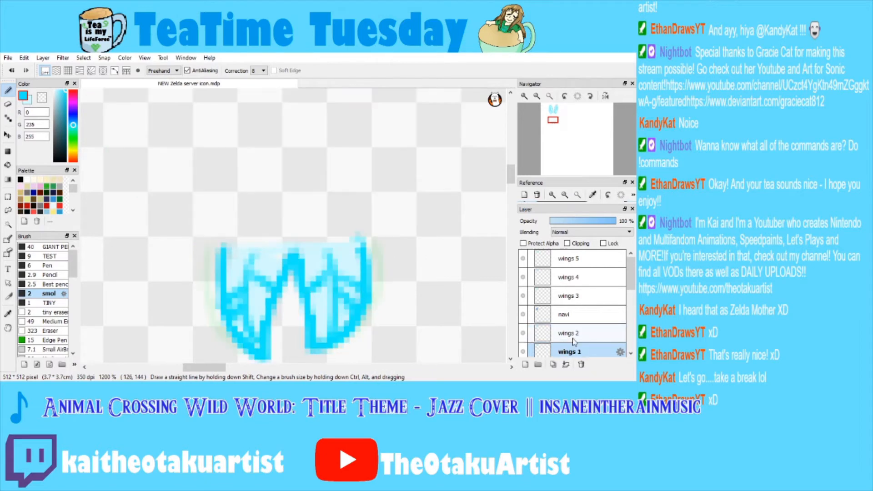
left_click(572, 334)
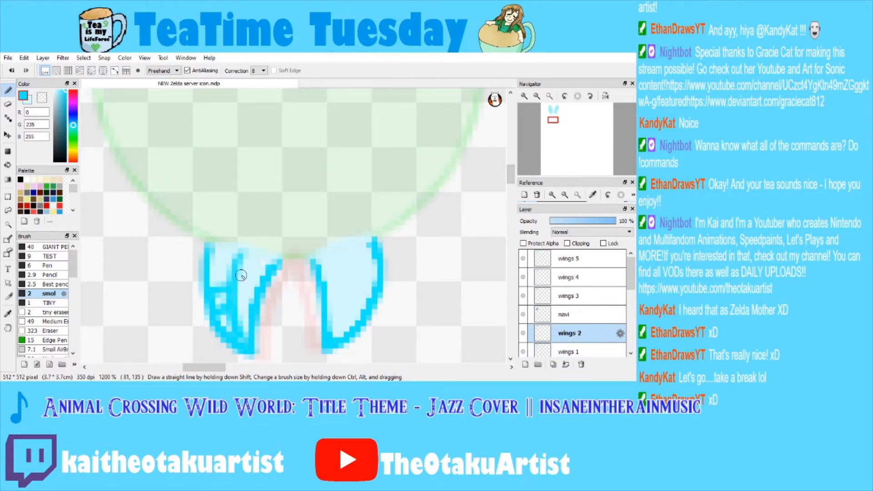
mouse_move(359, 245)
left_mouse_down()
mouse_move(353, 318)
mouse_move(347, 282)
mouse_move(325, 293)
mouse_move(359, 275)
mouse_move(377, 300)
left_mouse_up()
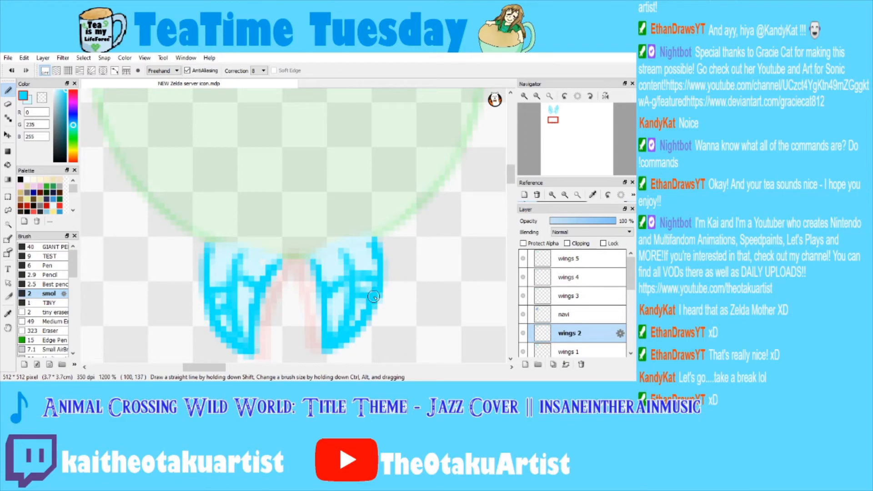
Move the navi layer above wings 3 and compare the lower wings across the wings 1, wings 2 and wings 3 frames.
left_click(566, 304)
left_click_drag(564, 324, 564, 295)
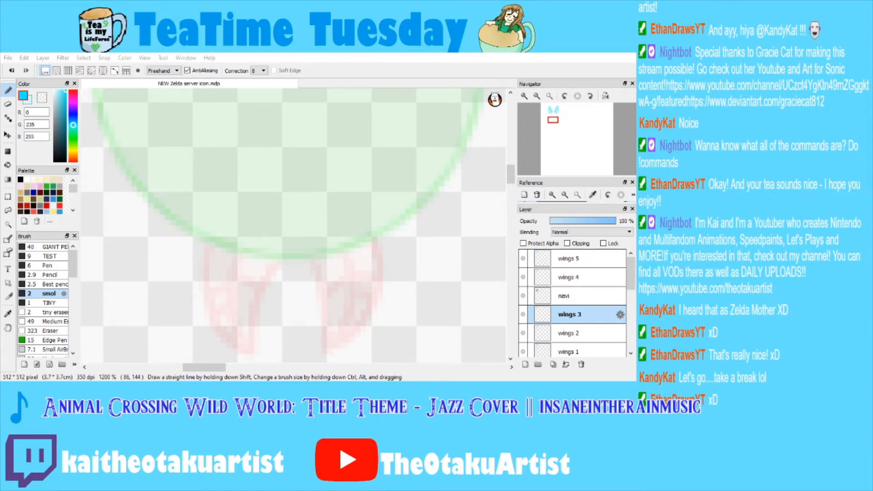
left_click(576, 352)
left_click(577, 338)
left_click(575, 317)
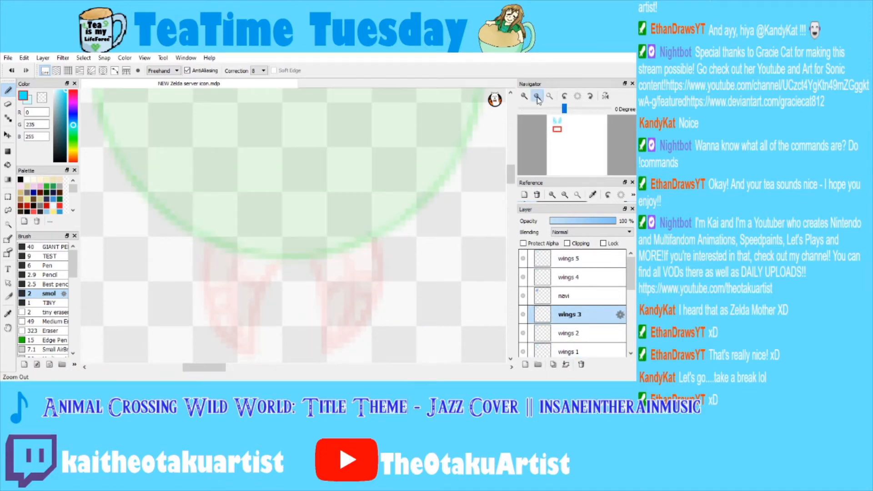
On wings 3, outline both lower wings in bright cyan below the body, using the faint wings 2 frame as a guide.
left_click(537, 97)
mouse_move(318, 246)
left_mouse_down()
mouse_move(323, 306)
mouse_move(348, 288)
mouse_move(350, 244)
left_mouse_up()
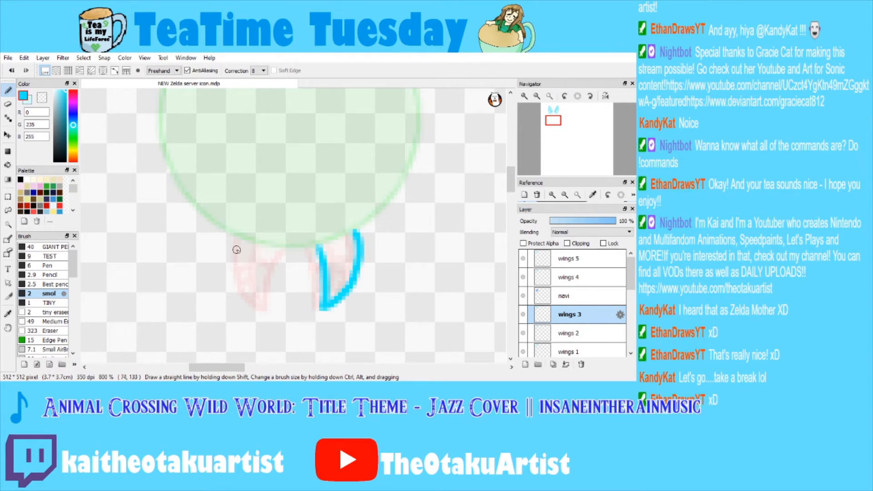
mouse_move(273, 249)
left_mouse_down()
mouse_move(257, 314)
mouse_move(230, 279)
mouse_move(232, 234)
left_mouse_up()
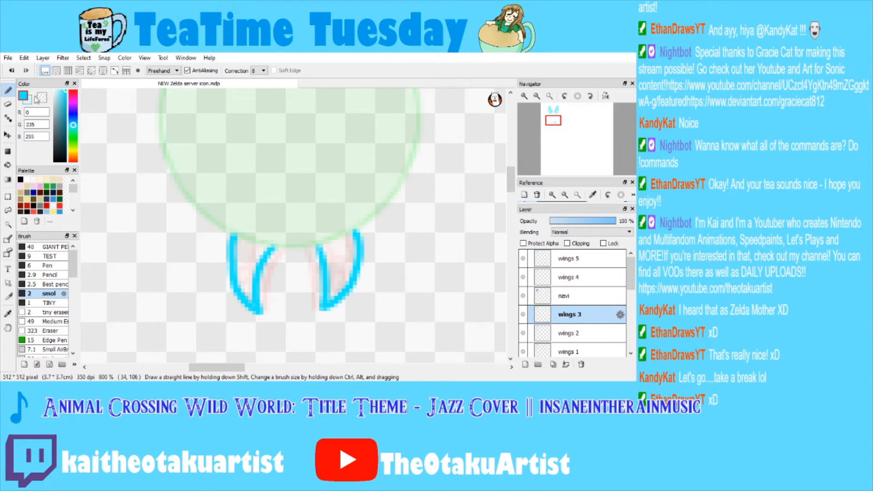
Redraw the left lower wing's outline on wings 3, then close the tops of both lower wings with pale blue (212, 251, 255).
left_click(11, 70)
mouse_move(272, 246)
left_mouse_down()
mouse_move(256, 294)
mouse_move(266, 308)
mouse_move(239, 297)
mouse_move(230, 274)
mouse_move(234, 235)
left_mouse_up()
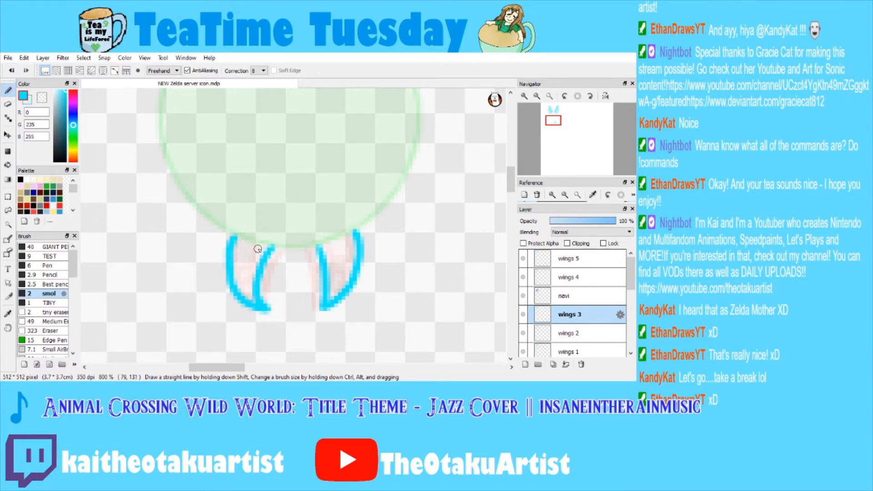
left_click(30, 99)
left_click_drag(248, 238, 286, 243)
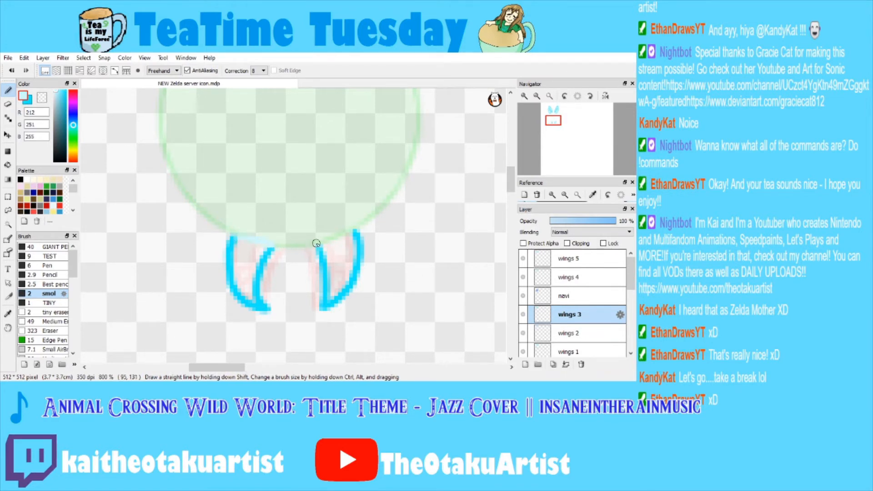
Fill both lower wings on the wings 3 layer with the pale blue.
key("g")
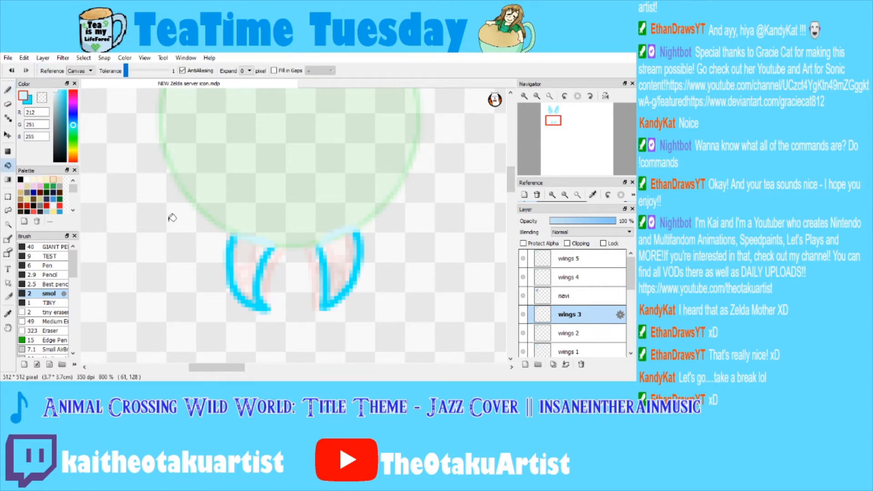
left_click(252, 261)
left_click(341, 254)
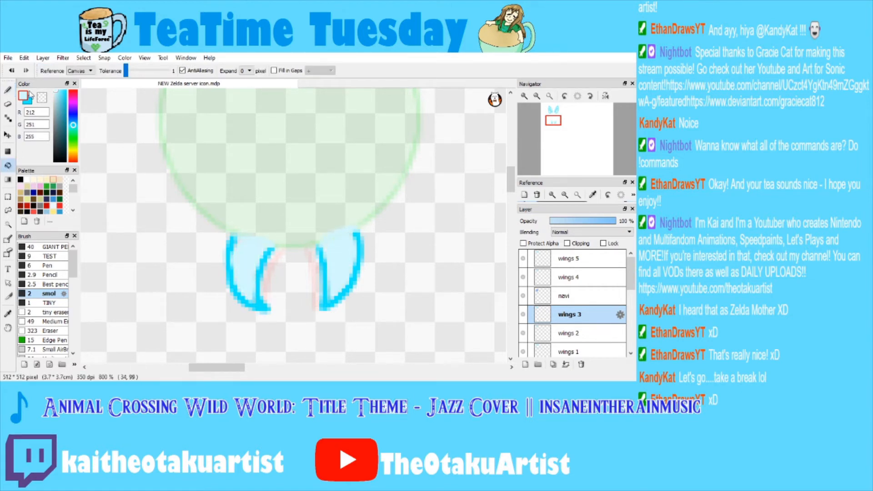
Draw a bright blue (0, 235, 255) lengthwise vein down the middle of each lower wing on wings 3.
left_click(30, 97)
left_click(11, 89)
left_click(524, 96)
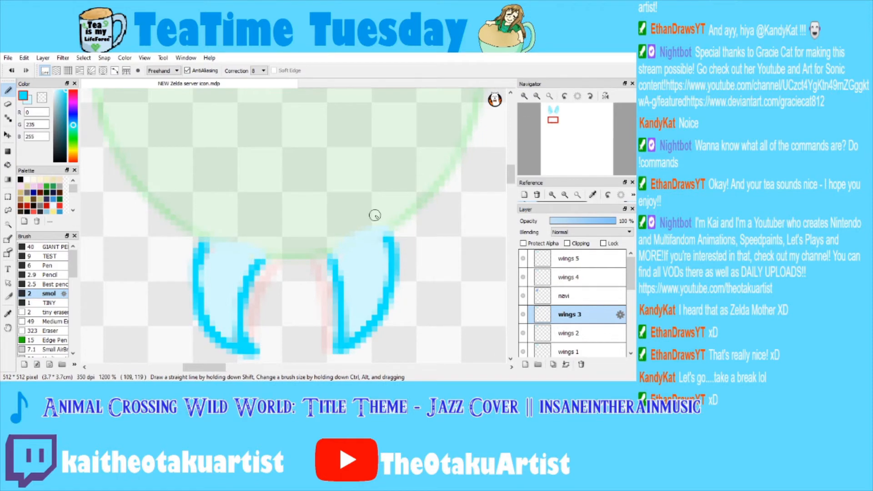
left_click_drag(557, 129, 557, 132)
left_click(566, 332)
left_click(564, 316)
mouse_move(380, 159)
left_mouse_down()
mouse_move(386, 183)
mouse_move(375, 250)
left_mouse_up()
left_click_drag(255, 167, 251, 252)
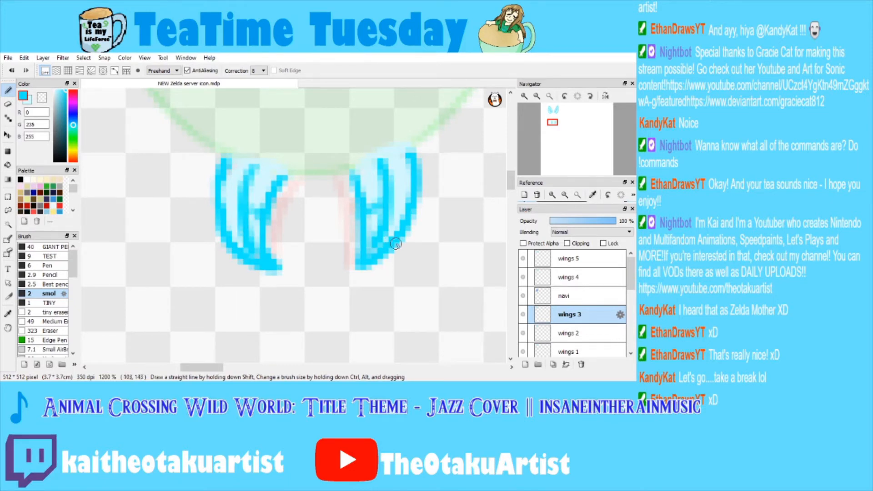
Compare with the wings 2 frame and add bright blue cross veins to the lower wings on wings 3.
left_click(558, 327)
left_click(562, 317)
mouse_move(396, 188)
left_mouse_down()
mouse_move(411, 201)
mouse_move(404, 213)
left_mouse_up()
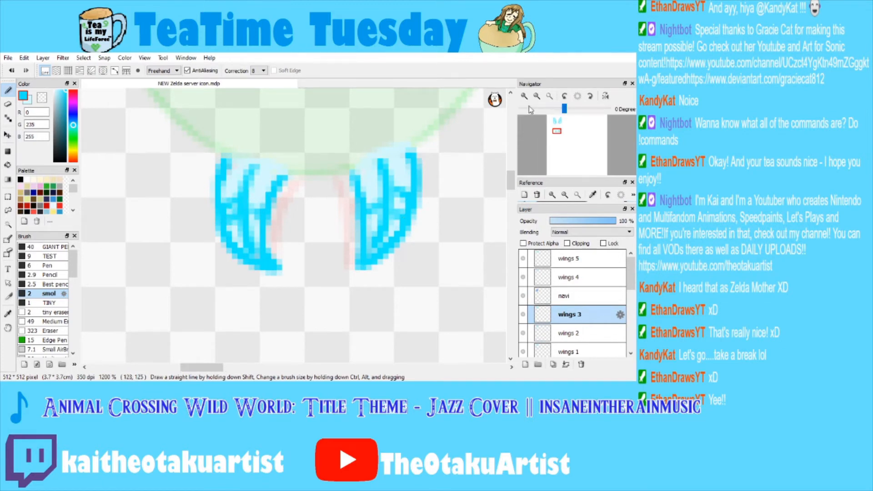
left_click(537, 97)
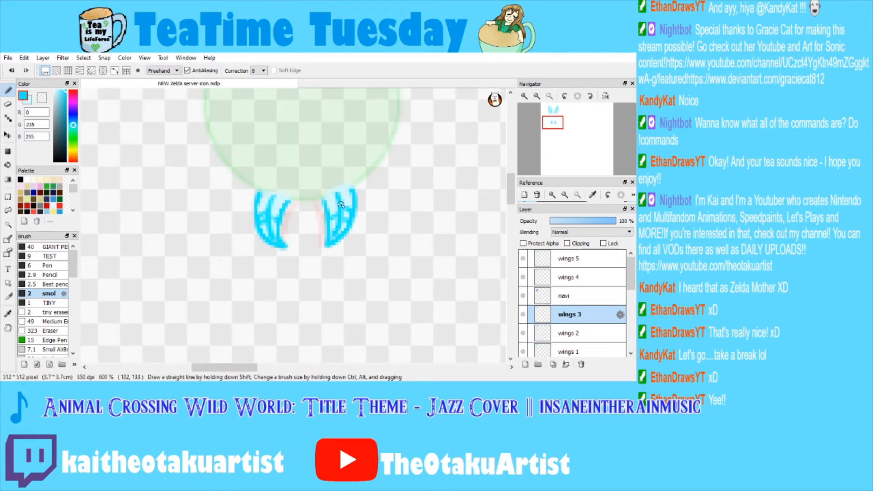
Move the wings 4 layer below the navi layer so it sits directly above wings 3.
left_click(524, 96)
left_click(563, 328)
left_click(562, 313)
left_click_drag(561, 279, 563, 300)
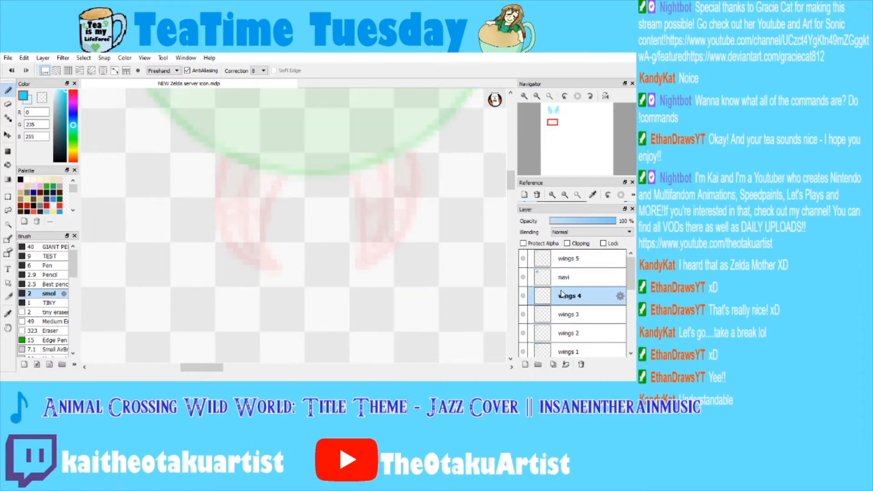
Outline both lower wings in bright blue on wings 4 and close their tops with pale blue lines.
mouse_move(363, 166)
left_mouse_down()
mouse_move(380, 208)
mouse_move(382, 261)
mouse_move(415, 222)
mouse_move(425, 181)
mouse_move(418, 146)
left_mouse_up()
mouse_move(268, 171)
left_mouse_down()
mouse_move(253, 208)
mouse_move(261, 265)
mouse_move(246, 264)
mouse_move(218, 222)
mouse_move(212, 188)
mouse_move(219, 164)
mouse_move(263, 174)
mouse_move(250, 226)
mouse_move(260, 267)
mouse_move(218, 252)
mouse_move(204, 220)
mouse_move(216, 155)
left_mouse_up()
key("ctrl+z")
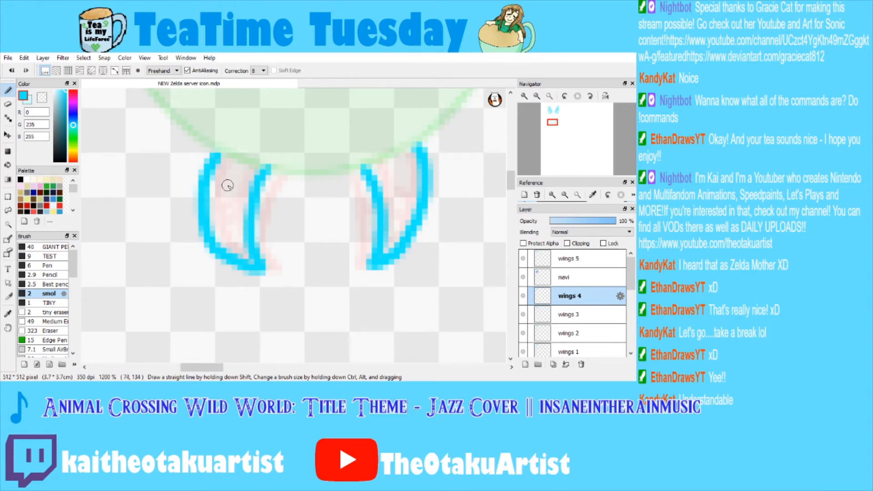
left_click(30, 101)
left_click_drag(219, 159, 266, 168)
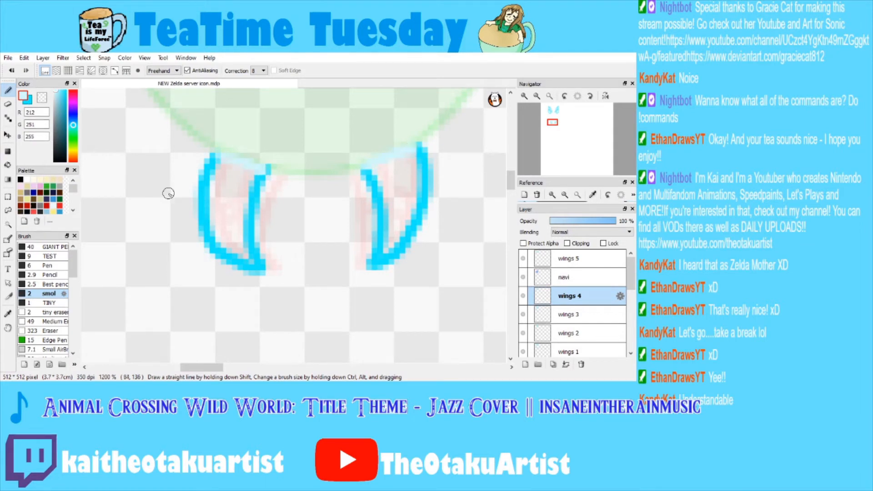
Fill both lower wings on the wings 4 layer with the pale blue.
left_click(7, 165)
left_click(232, 194)
left_click(402, 183)
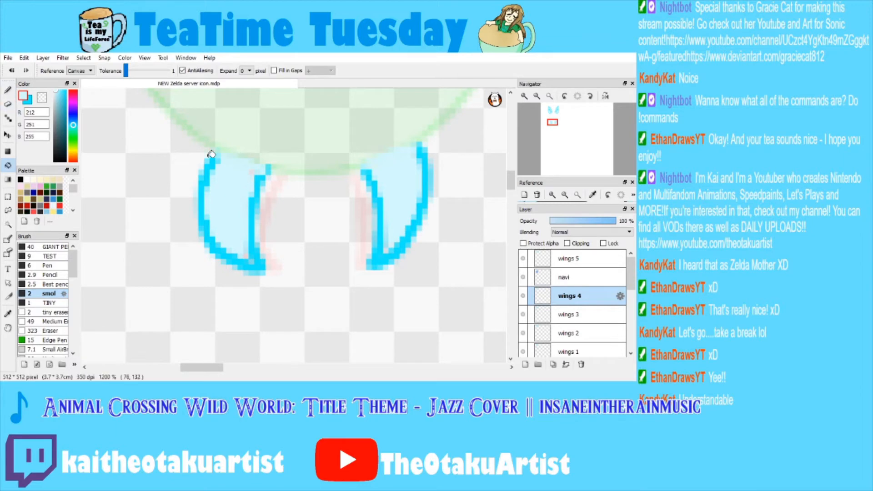
Brush a bright blue lengthwise vein down the middle of each lower wing on wings 4.
key("b")
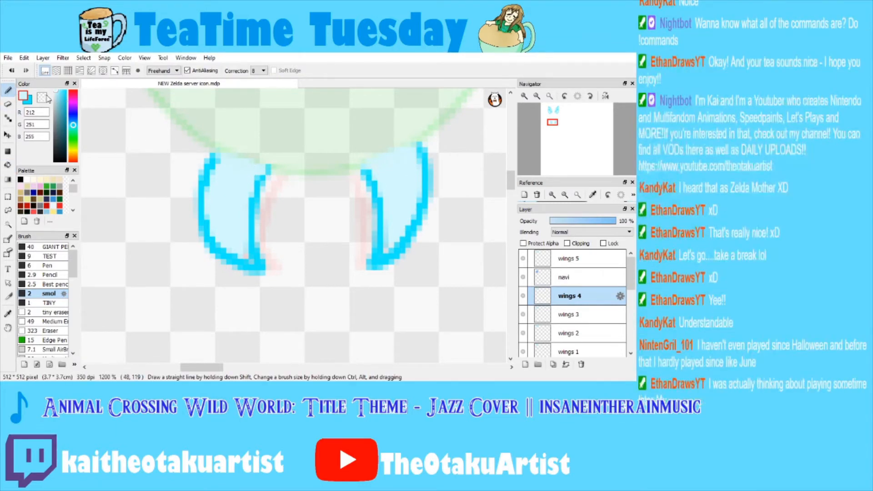
key("x")
left_click_drag(235, 170, 245, 260)
left_click_drag(392, 161, 388, 255)
Compare with the wings 3 frame and draw the remaining bright blue cross veins in both lower wings on wings 4.
left_click(566, 313)
left_click(564, 296)
mouse_move(397, 196)
left_mouse_down()
mouse_move(381, 211)
mouse_move(419, 197)
left_mouse_up()
left_click_drag(417, 202, 409, 211)
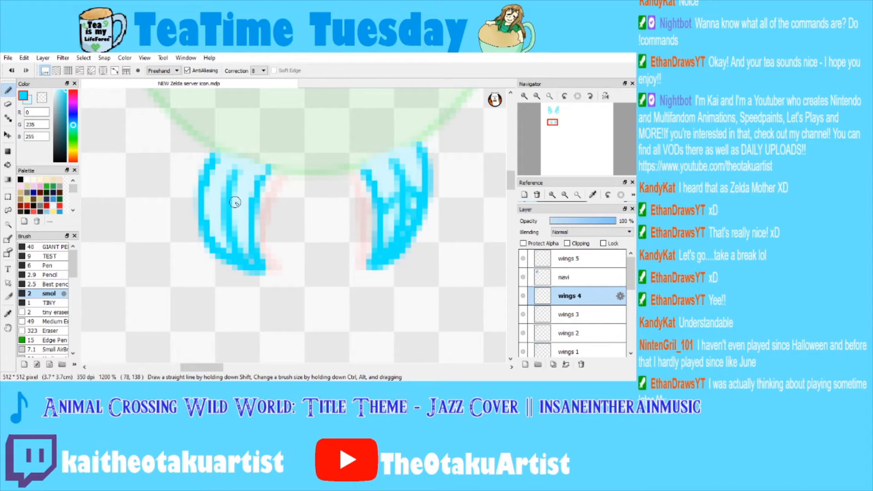
left_click_drag(236, 177, 245, 162)
left_click(571, 317)
left_click(575, 298)
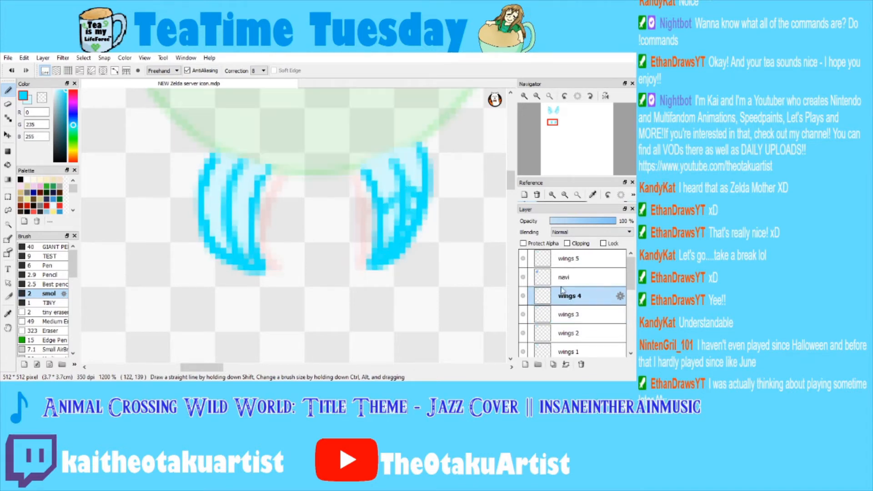
mouse_move(203, 214)
left_mouse_down()
mouse_move(226, 193)
mouse_move(233, 212)
mouse_move(251, 215)
left_mouse_up()
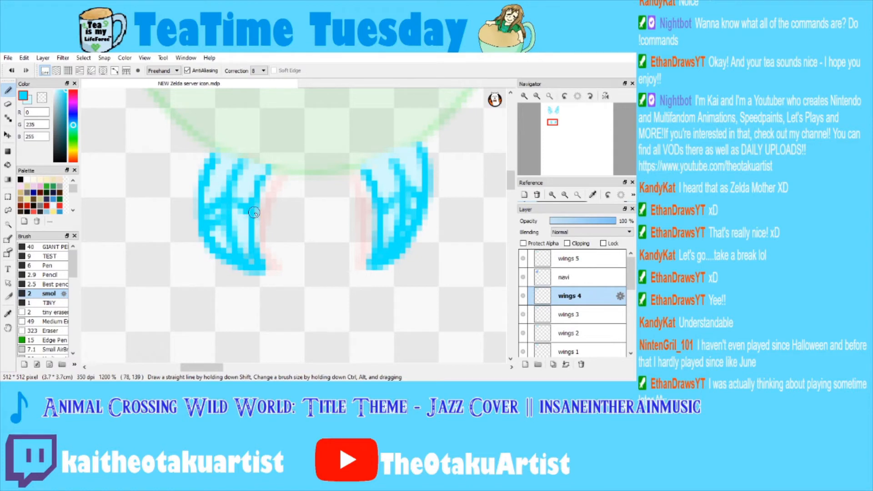
Move the wings 5 layer below the navi layer so it sits directly above wings 4.
left_click(570, 263)
double_click(571, 266)
left_click(399, 155)
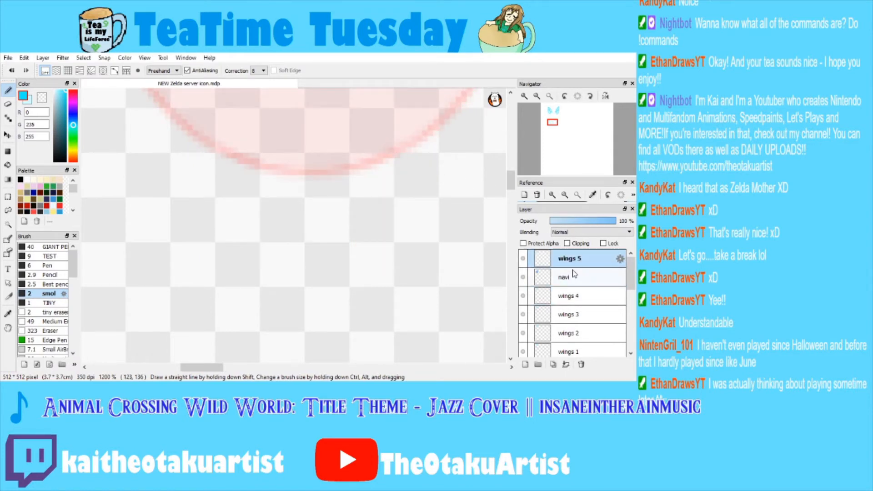
left_click_drag(579, 266, 582, 277)
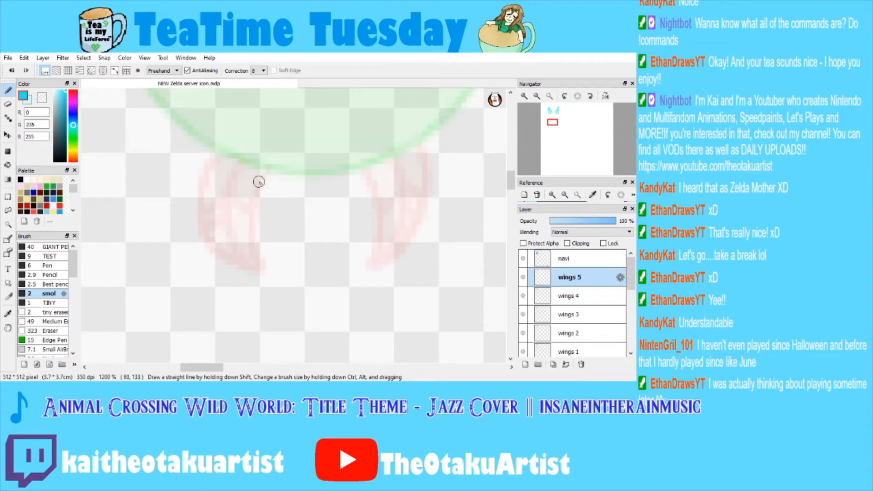
Outline both lower wings in bright blue on wings 5 and close their tops with pale blue lines.
mouse_move(208, 148)
left_mouse_down()
mouse_move(199, 228)
mouse_move(230, 278)
mouse_move(277, 178)
left_mouse_up()
mouse_move(372, 164)
left_mouse_down()
mouse_move(393, 238)
mouse_move(386, 264)
mouse_move(423, 228)
mouse_move(437, 178)
mouse_move(433, 142)
left_mouse_up()
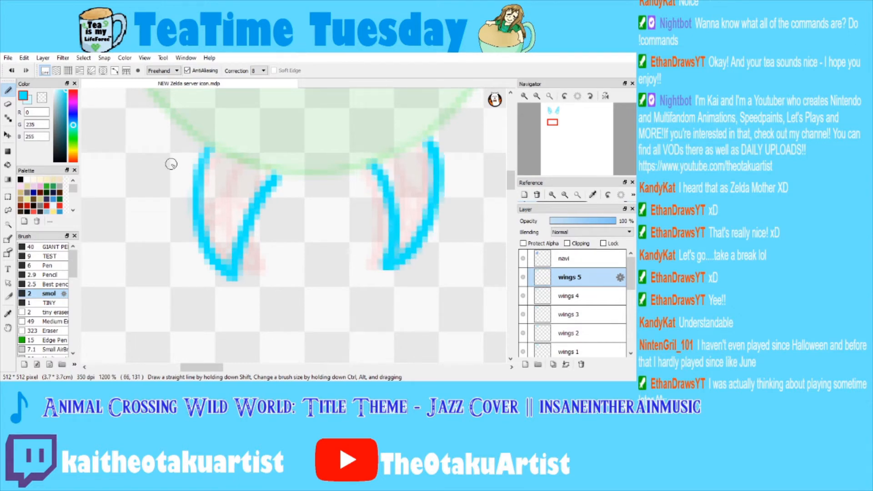
left_click(28, 100)
mouse_move(209, 150)
left_mouse_down()
mouse_move(241, 155)
mouse_move(279, 178)
left_mouse_up()
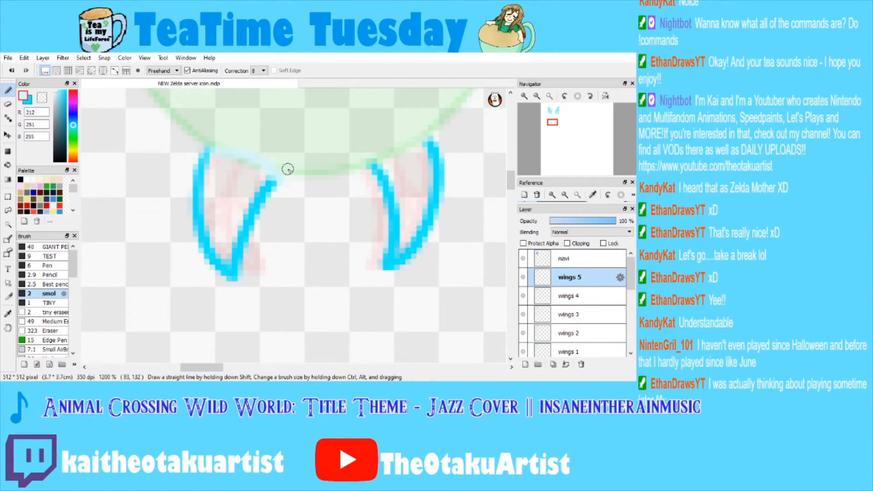
left_click_drag(368, 162, 430, 142)
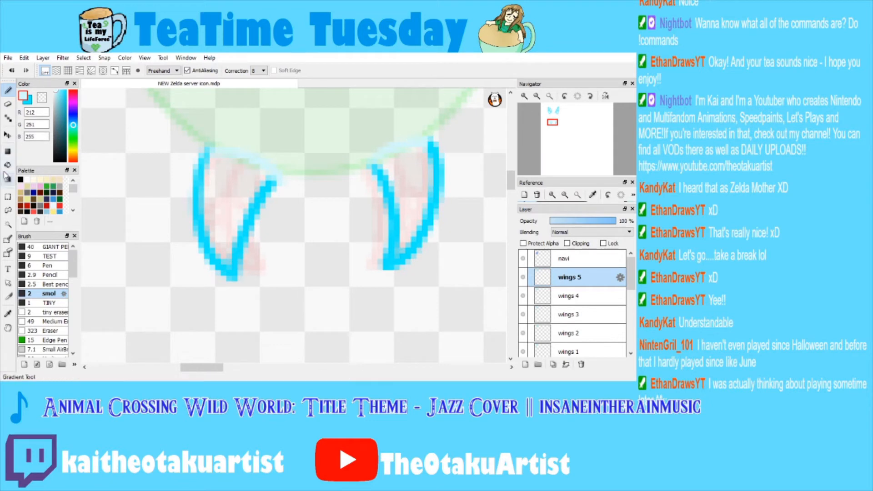
Fill both lower wings on the wings 5 layer with the pale blue.
key("g")
left_click(242, 193)
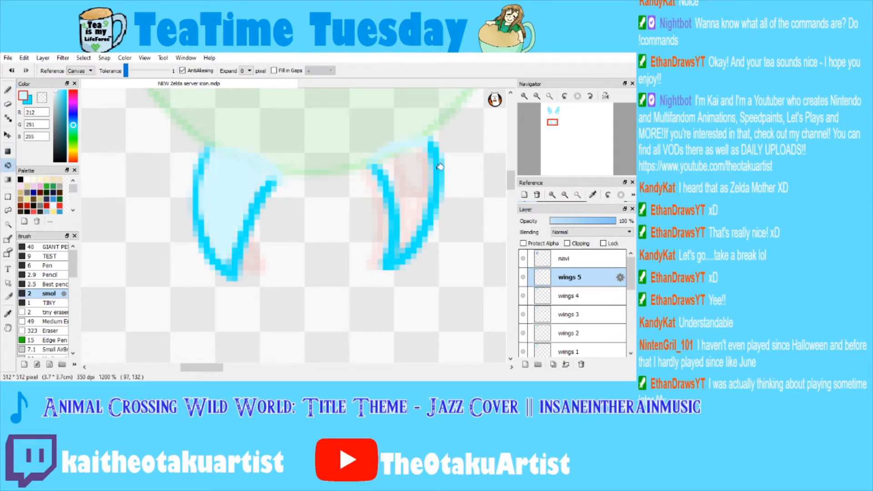
left_click(419, 173)
Draw bright blue lengthwise and cross veins in both lower wings on wings 5.
left_click(8, 89)
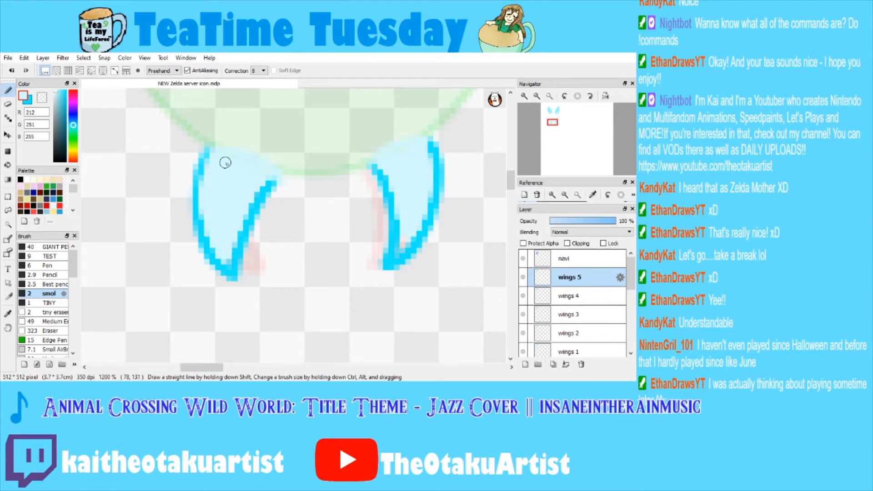
left_click(30, 106)
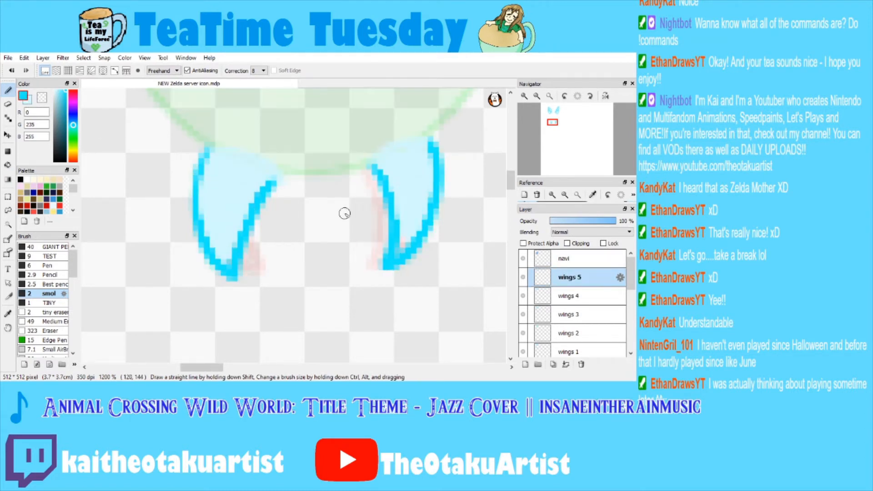
left_click_drag(240, 160, 226, 272)
left_click_drag(400, 148, 411, 245)
mouse_move(415, 177)
left_mouse_down()
mouse_move(425, 198)
mouse_move(411, 213)
left_mouse_up()
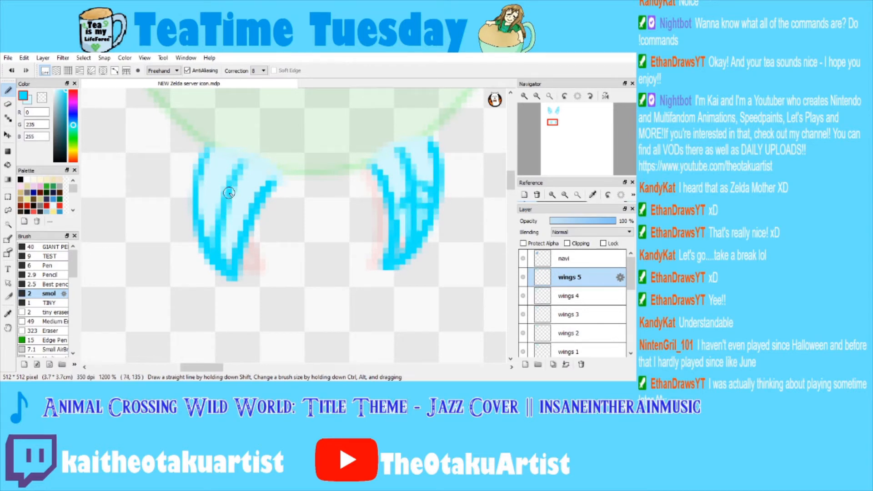
mouse_move(232, 193)
left_mouse_down()
mouse_move(230, 215)
mouse_move(227, 195)
mouse_move(198, 186)
mouse_move(219, 203)
mouse_move(237, 189)
left_mouse_up()
Add a new layer named wings 6 and place it between the navi and wings 5 layers.
scroll(535, 124, "down", 8)
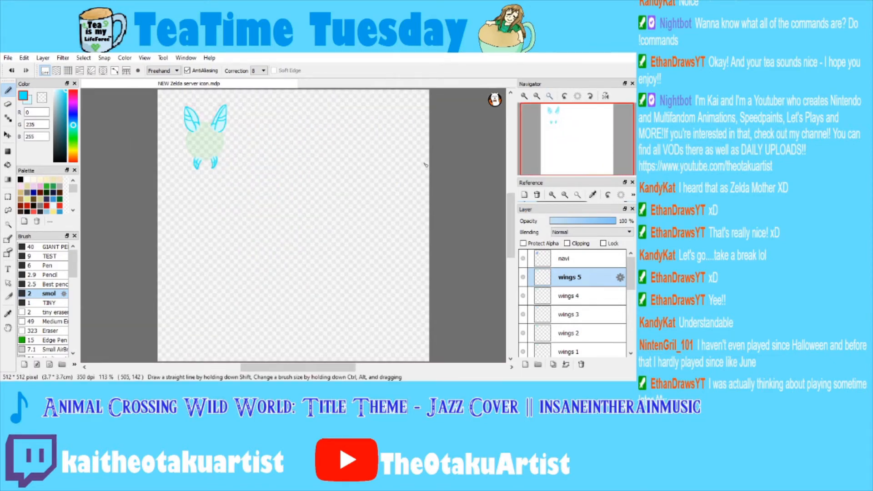
scroll(551, 140, "up", 5)
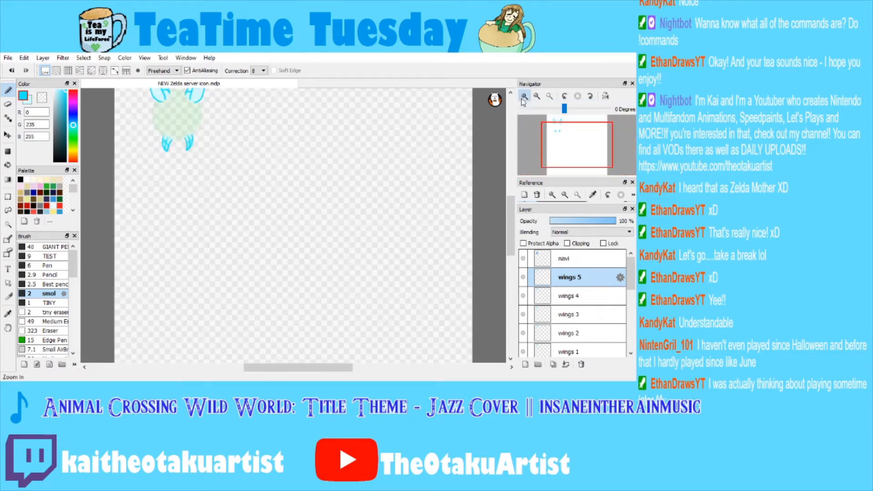
left_click_drag(551, 140, 557, 125)
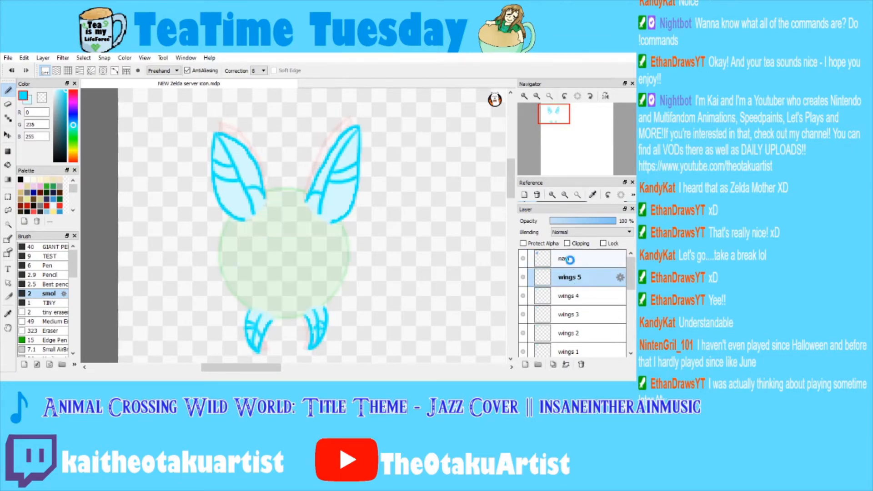
left_click(570, 260)
left_click(525, 364)
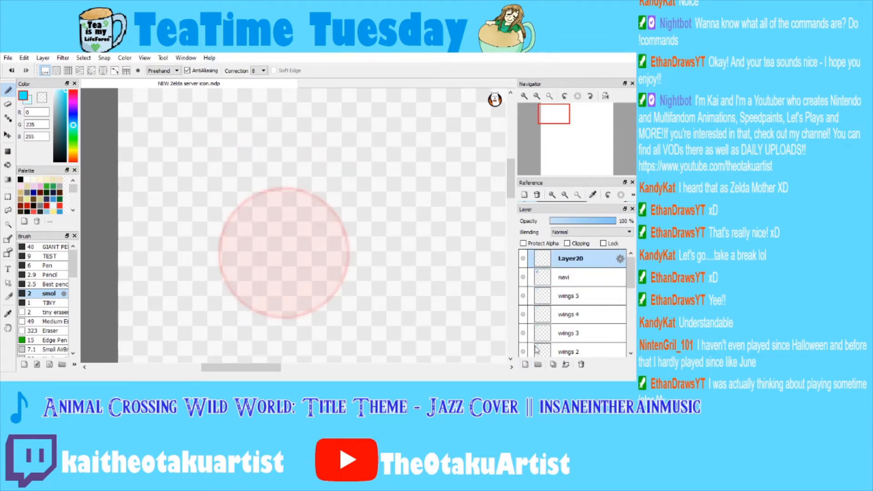
left_click_drag(573, 266, 580, 284)
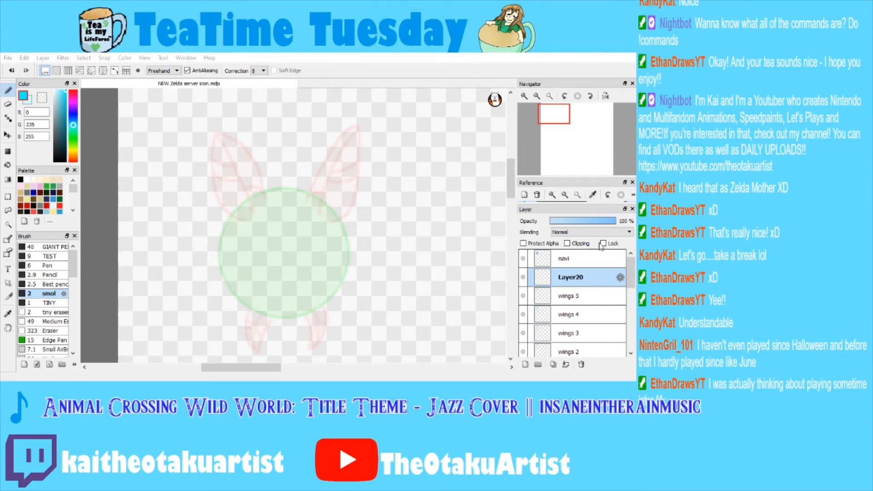
key("Return")
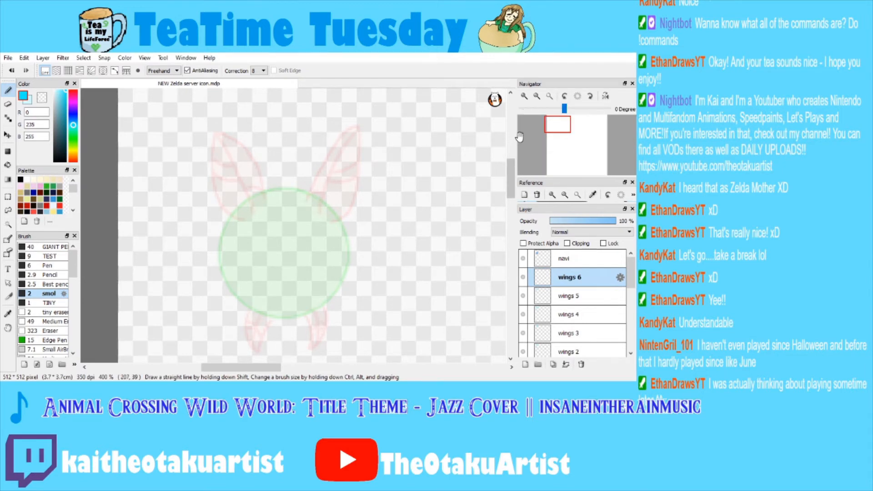
Outline both upper wings in bright blue on wings 6, slightly lower than the wings in the previous frame.
left_click(525, 97)
left_click(554, 132)
left_click_drag(554, 132, 558, 111)
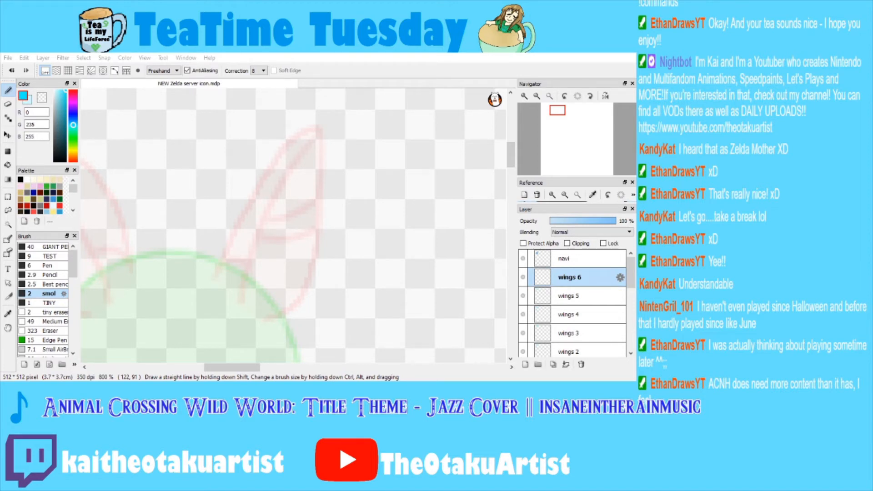
mouse_move(520, 108)
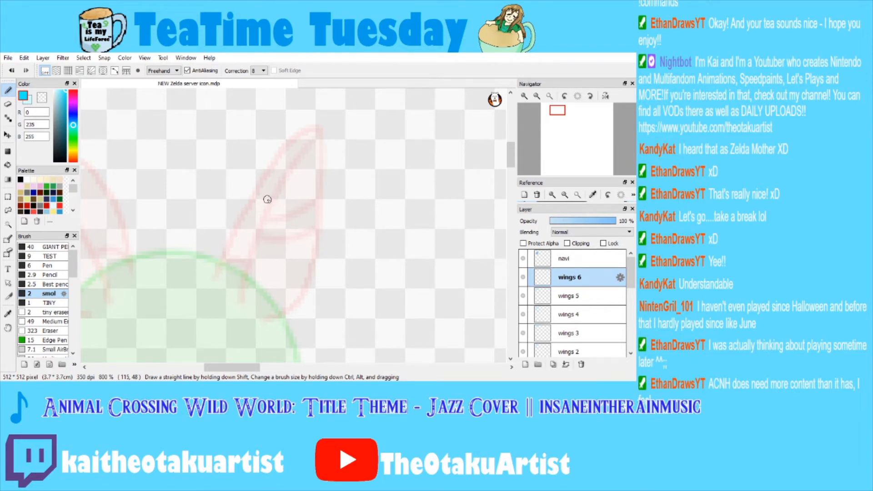
mouse_move(226, 274)
left_mouse_down()
mouse_move(285, 175)
mouse_move(329, 140)
mouse_move(330, 236)
mouse_move(318, 292)
mouse_move(304, 310)
mouse_move(276, 324)
left_mouse_up()
left_click_drag(560, 122, 550, 110)
mouse_move(303, 288)
left_mouse_down()
mouse_move(263, 200)
mouse_move(206, 172)
left_mouse_up()
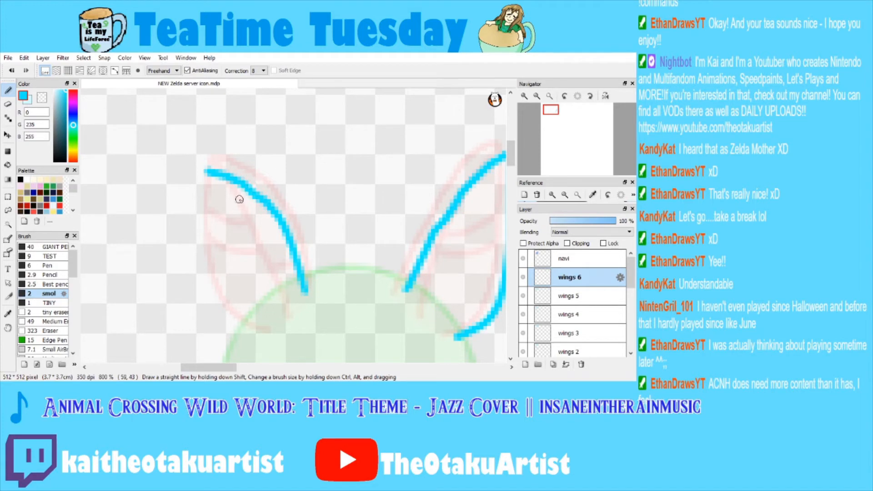
mouse_move(207, 172)
left_mouse_down()
mouse_move(202, 249)
mouse_move(230, 309)
mouse_move(264, 333)
left_mouse_up()
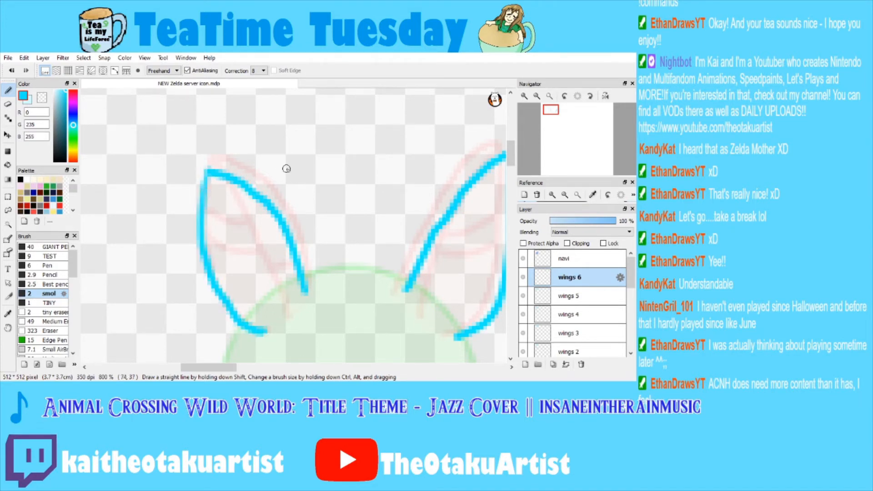
Close the open bases of both upper wings on wings 6 with pale blue lines and fill the wings with the same pale blue.
left_click_drag(551, 108, 556, 111)
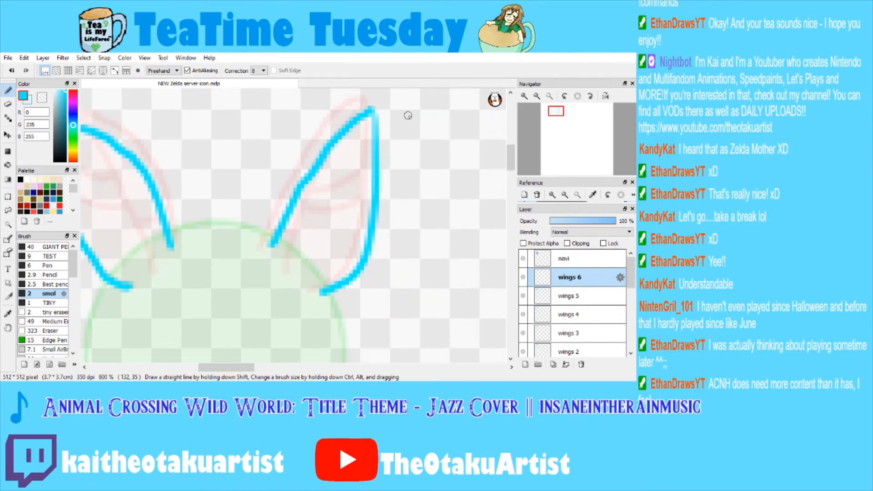
left_click(298, 207, "alt")
left_click_drag(277, 250, 324, 294)
mouse_move(556, 112)
left_mouse_down()
mouse_move(555, 124)
mouse_move(553, 110)
left_mouse_up()
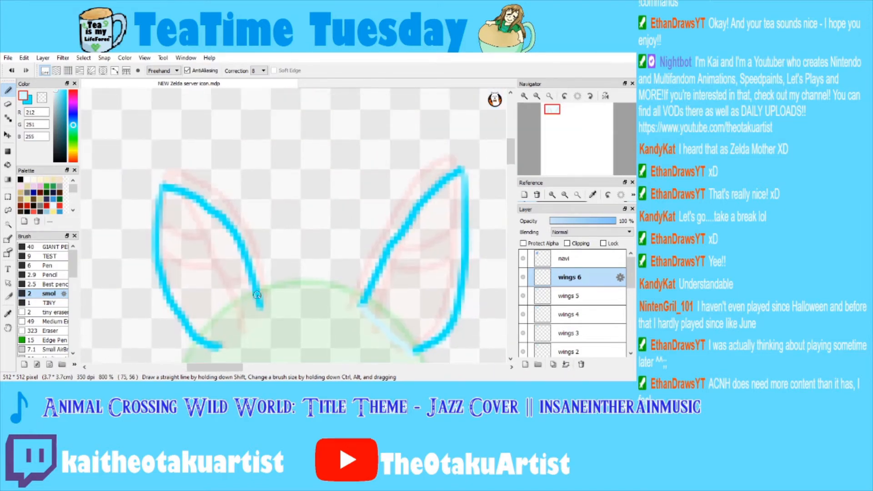
left_click_drag(258, 309, 223, 347)
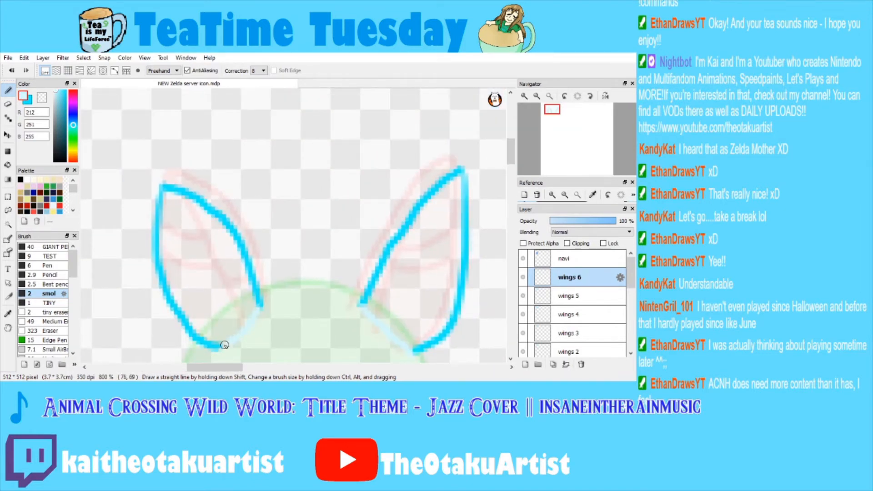
key("g")
left_click(235, 258)
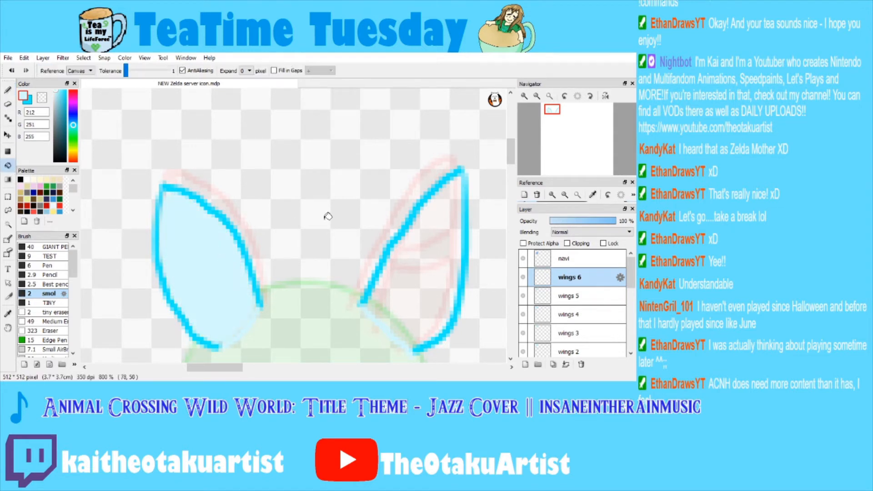
left_click(423, 250)
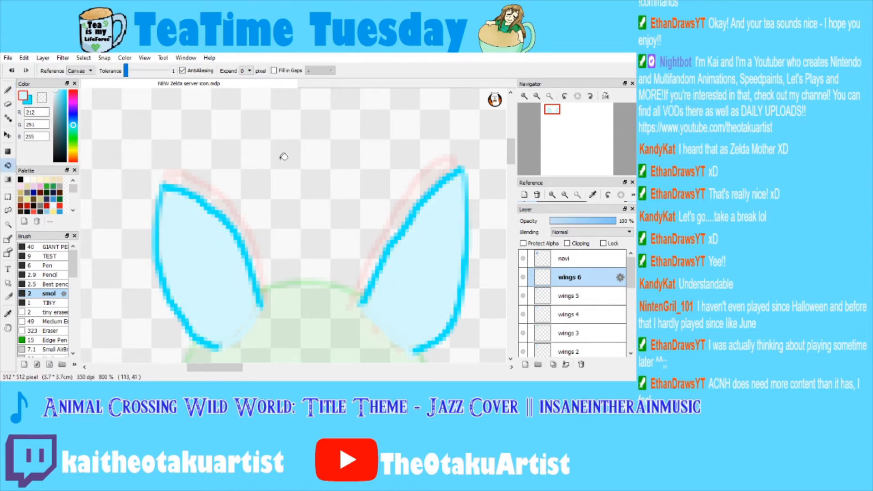
Draw bright blue lengthwise and cross veins in both upper wings on wings 6, using wings 5 for comparison.
left_click(8, 91)
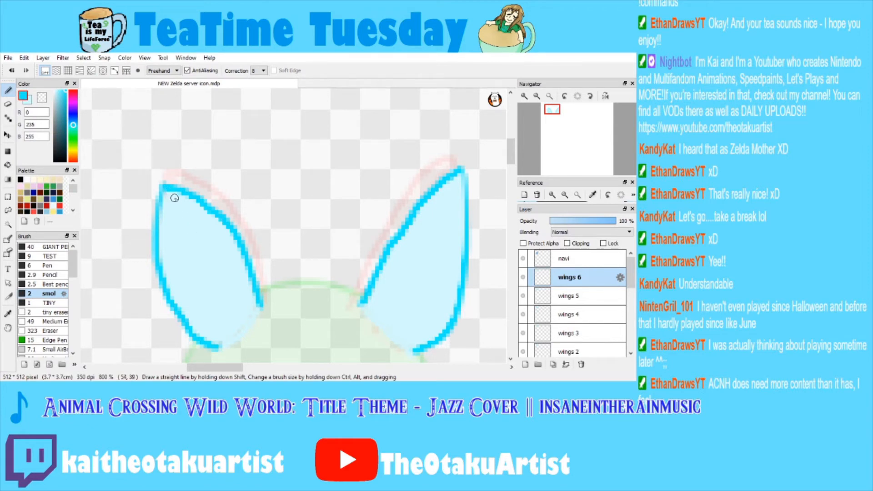
left_click(559, 293)
left_click(562, 284)
mouse_move(167, 191)
left_mouse_down()
mouse_move(206, 251)
mouse_move(235, 336)
left_mouse_up()
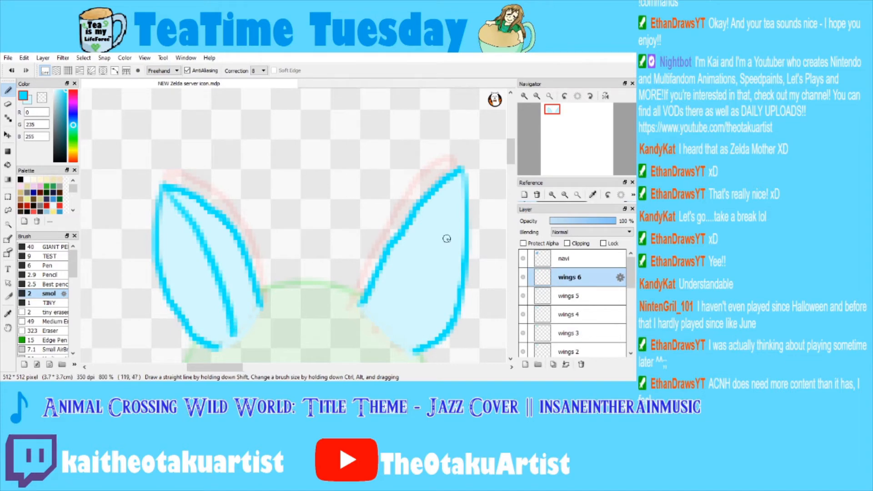
left_click_drag(458, 181, 391, 335)
left_click_drag(419, 259, 464, 249)
mouse_move(418, 277)
left_mouse_down()
mouse_move(461, 269)
mouse_move(374, 288)
left_mouse_up()
left_click(564, 296)
left_click(559, 283)
left_click_drag(224, 281, 259, 290)
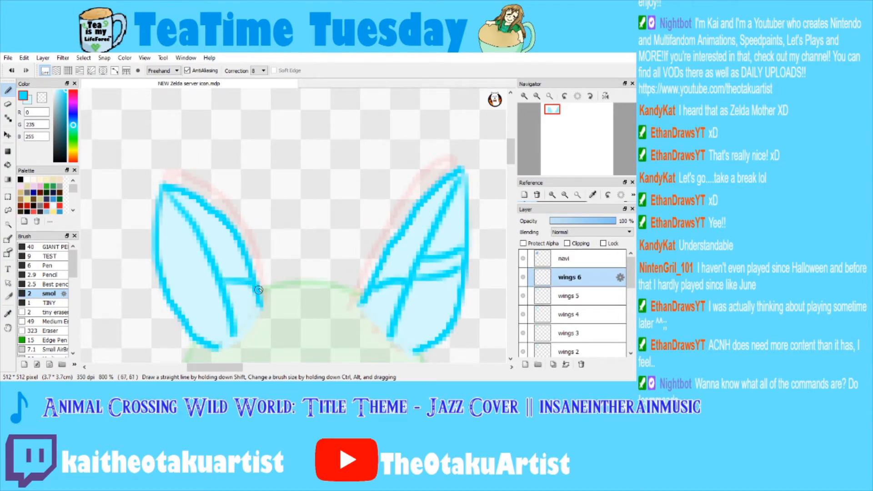
left_click_drag(212, 262, 152, 253)
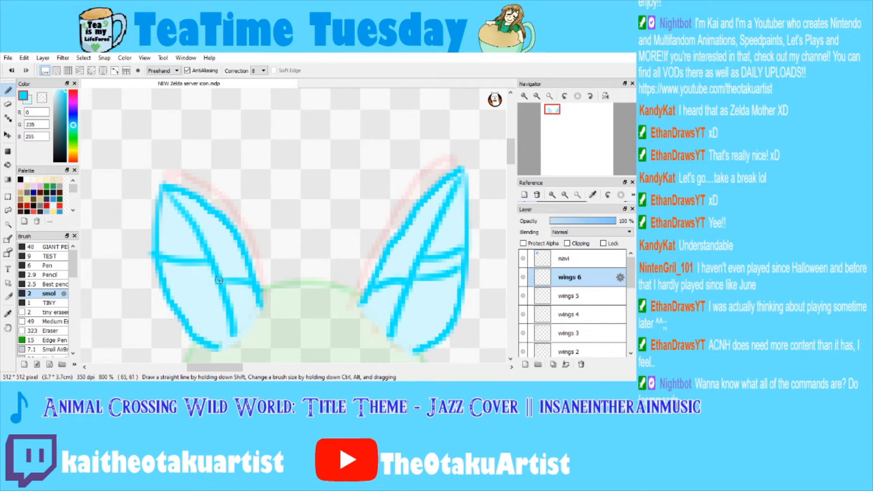
left_click_drag(220, 283, 163, 276)
Outline both lower wings in bright blue on wings 6, slightly shifted from the pink sketch below the body.
mouse_move(547, 115)
left_click(537, 96)
left_click(537, 96)
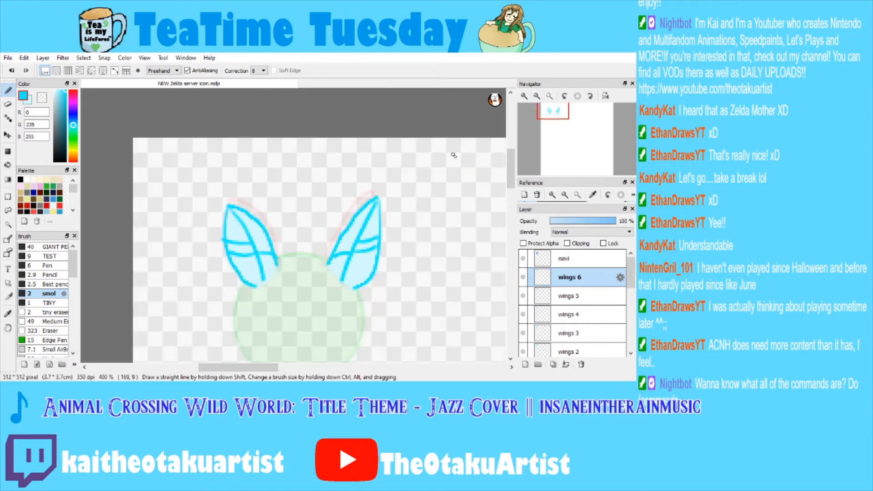
left_click_drag(551, 134, 559, 130)
left_click(524, 96)
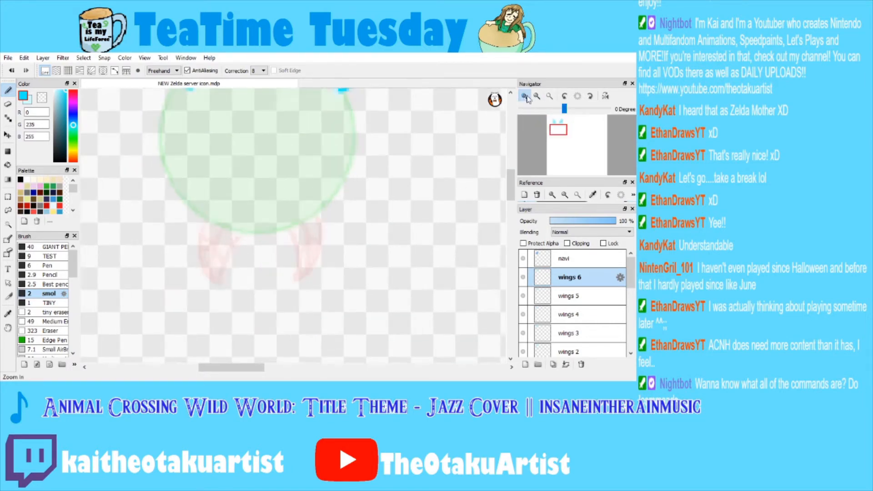
left_click(524, 96)
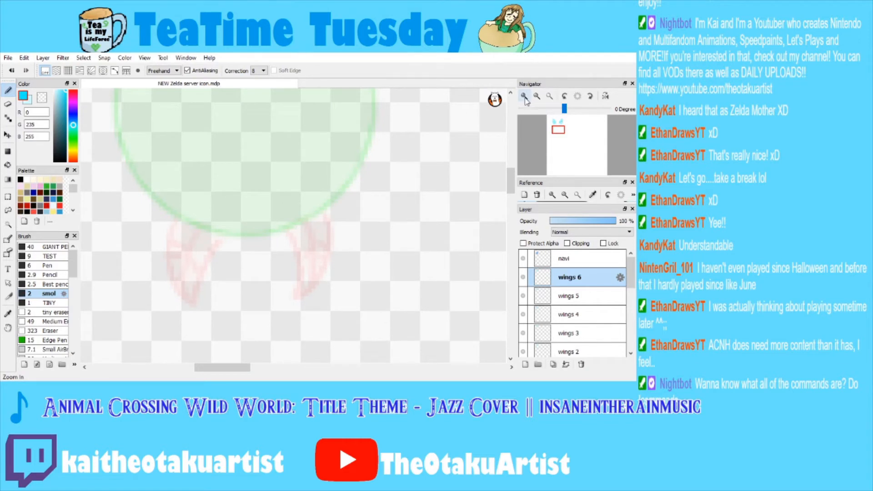
left_click(524, 96)
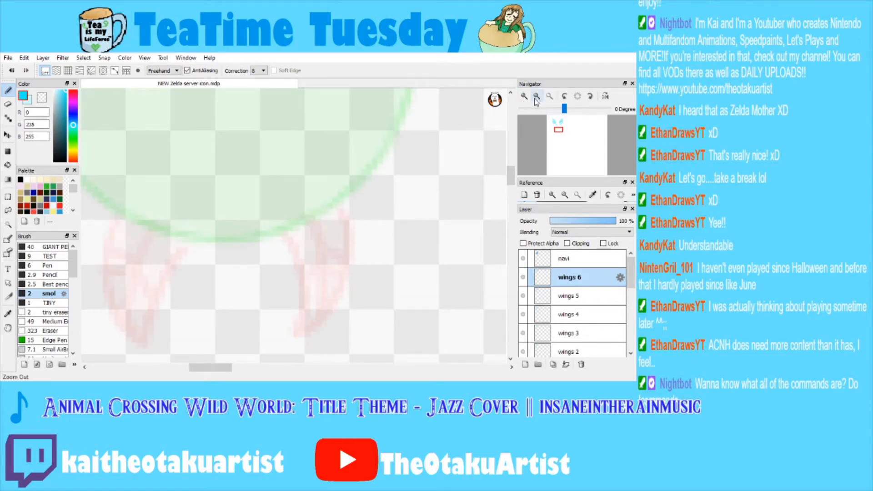
mouse_move(296, 226)
left_mouse_down()
mouse_move(310, 328)
mouse_move(348, 264)
mouse_move(344, 203)
left_mouse_up()
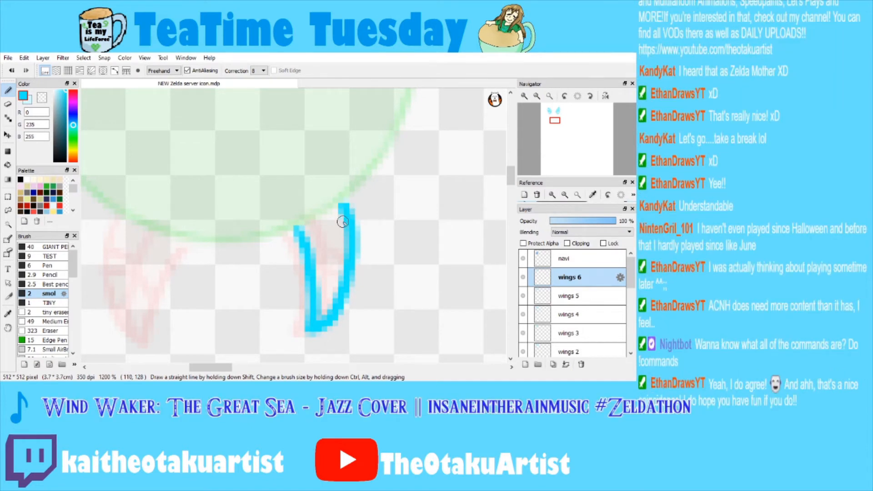
left_click_drag(558, 129, 556, 130)
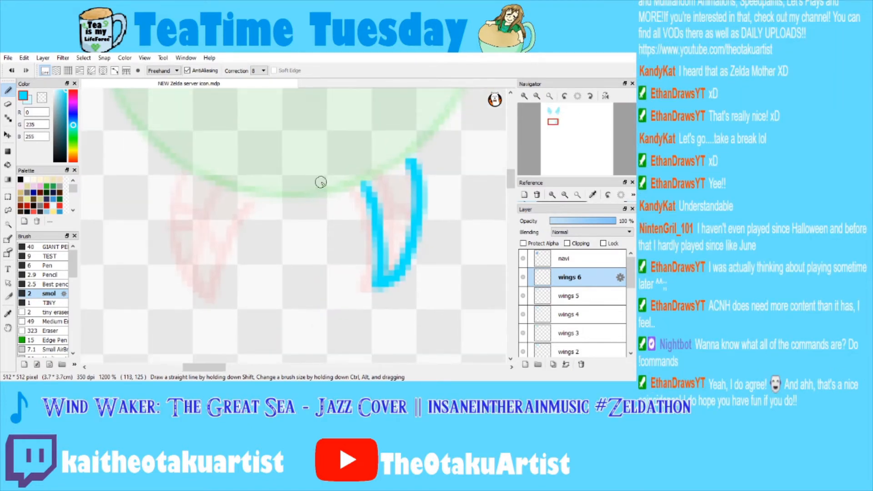
mouse_move(241, 194)
left_mouse_down()
mouse_move(214, 227)
mouse_move(215, 296)
mouse_move(189, 287)
mouse_move(170, 249)
mouse_move(168, 220)
mouse_move(189, 172)
left_mouse_up()
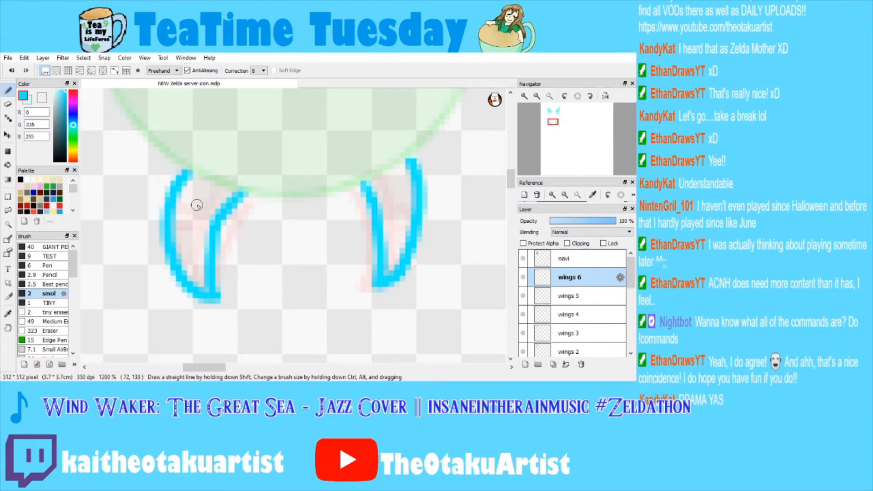
Close the tops of both lower wings on wings 6 with pale blue lines and fill them with pale blue.
left_click(30, 101)
left_click_drag(192, 177, 232, 189)
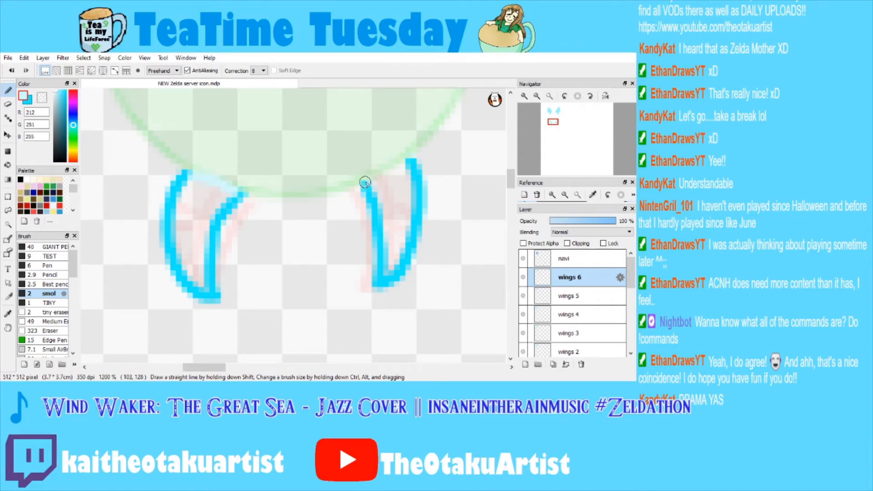
left_click(8, 165)
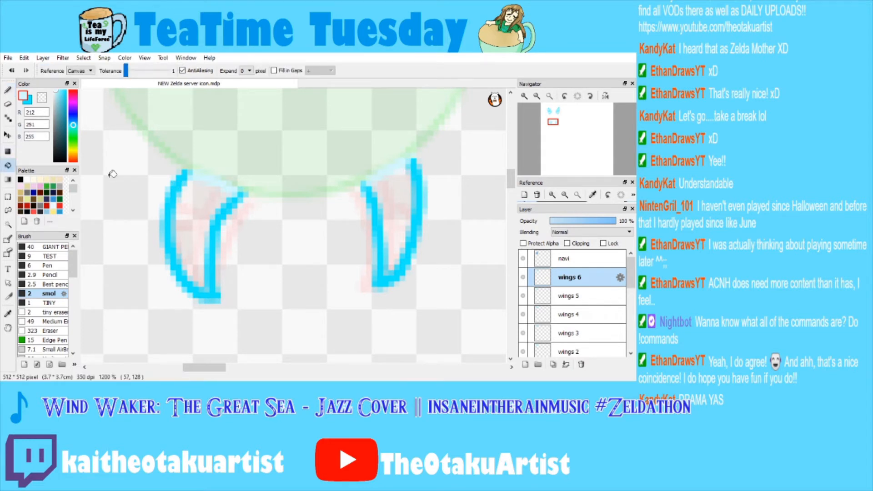
left_click(207, 195)
left_click(408, 184)
Draw bright blue lengthwise and cross veins in both lower wings on wings 6 and save the file.
left_click(29, 100)
left_click(8, 90)
left_click(553, 292)
left_click(559, 279)
left_click_drag(391, 178, 397, 265)
left_click_drag(383, 224, 412, 213)
left_click_drag(201, 180, 197, 286)
left_click_drag(194, 229, 211, 246)
mouse_move(171, 217)
left_mouse_down()
mouse_move(189, 218)
mouse_move(190, 233)
left_mouse_up()
key("ctrl+s")
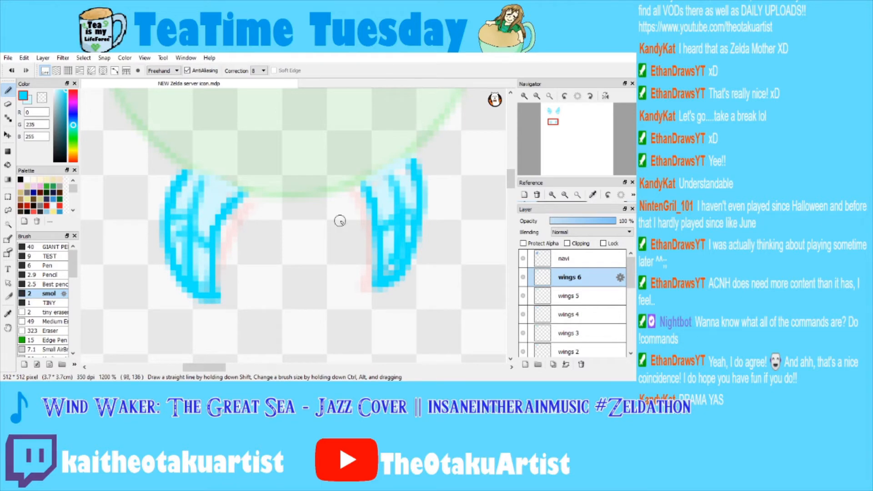
Compare the wings 5 and wings 6 frames, and add a new layer named wings 7 directly above wings 6.
left_click(537, 96)
left_click(538, 96)
left_click(550, 96)
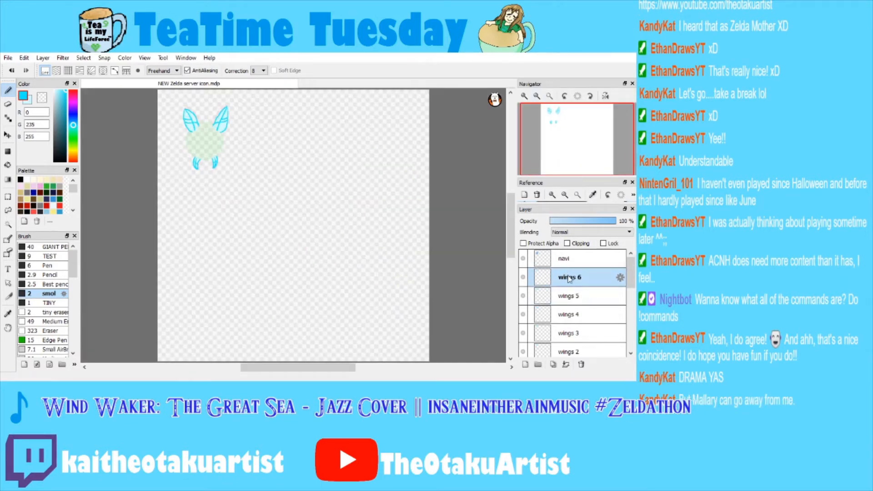
left_click(566, 298)
left_click(565, 279)
left_click(525, 364)
double_click(572, 282)
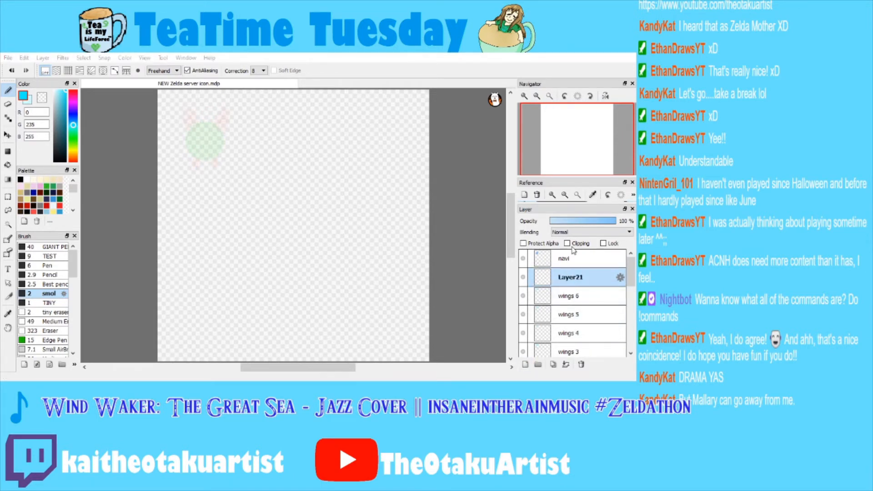
key("Return")
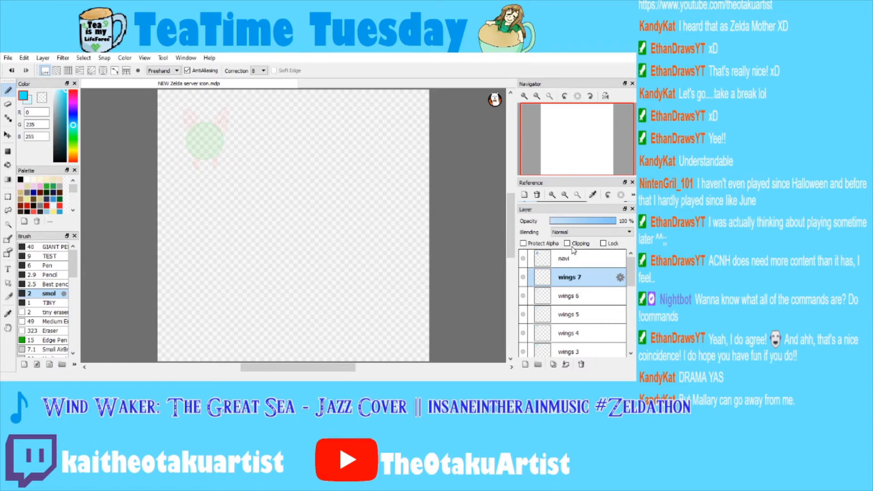
Doodle a simple house with swirls, short lines and a scribble around it in bright blue on wings 7.
left_click(524, 96)
left_click(525, 97)
left_click(524, 97)
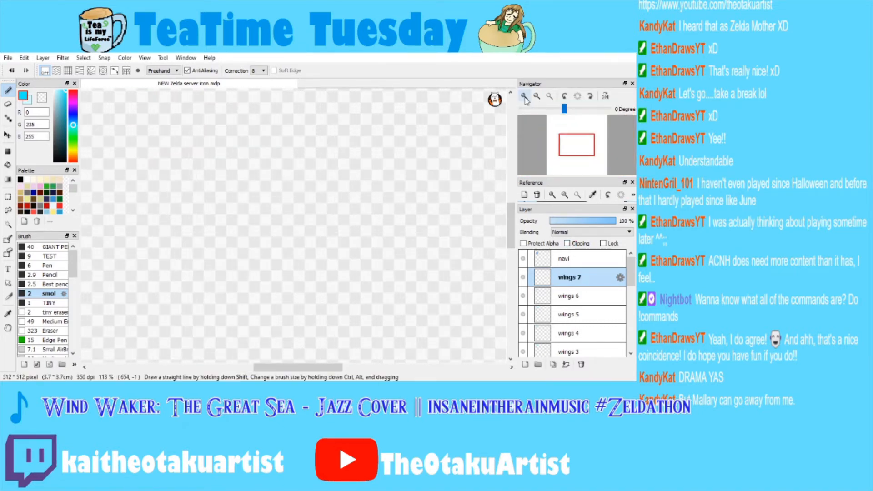
left_click(524, 96)
left_click(525, 97)
left_click_drag(540, 117, 558, 120)
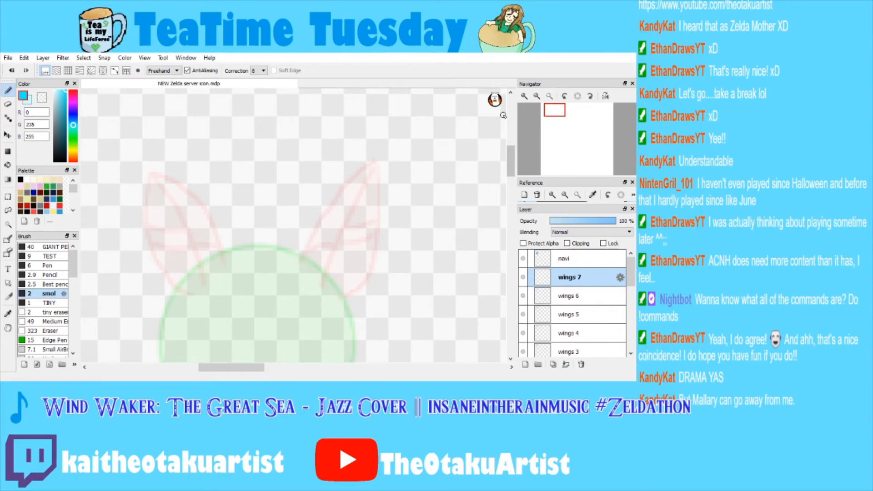
key("alt+Tab")
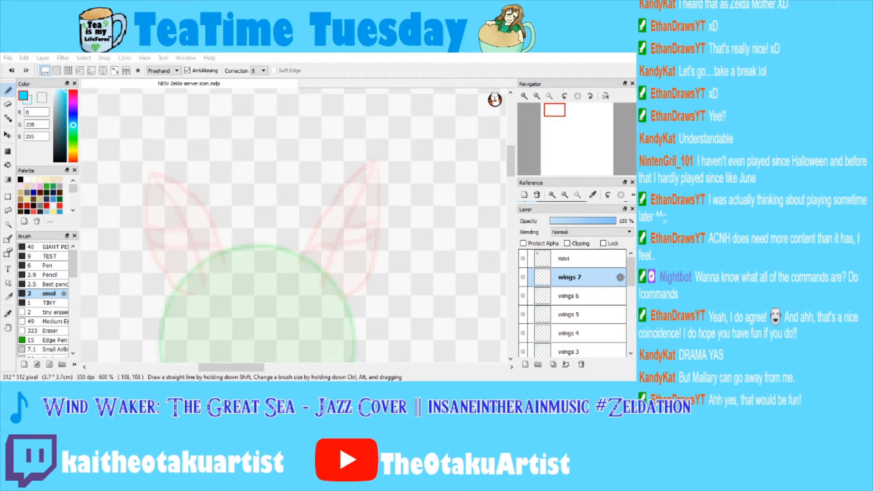
key("alt+Tab")
scroll(320, 206, "up", 1)
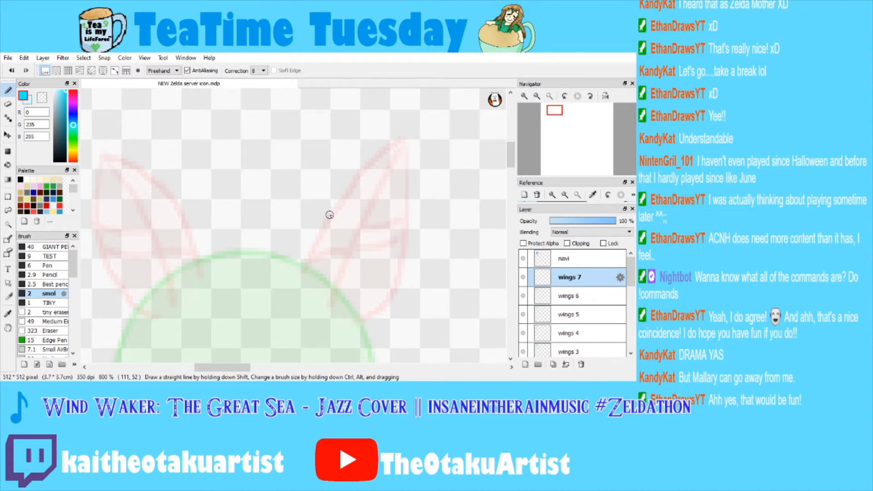
mouse_move(183, 177)
left_mouse_down()
mouse_move(195, 274)
mouse_move(292, 284)
mouse_move(290, 170)
mouse_move(210, 172)
mouse_move(252, 107)
mouse_move(313, 177)
left_mouse_up()
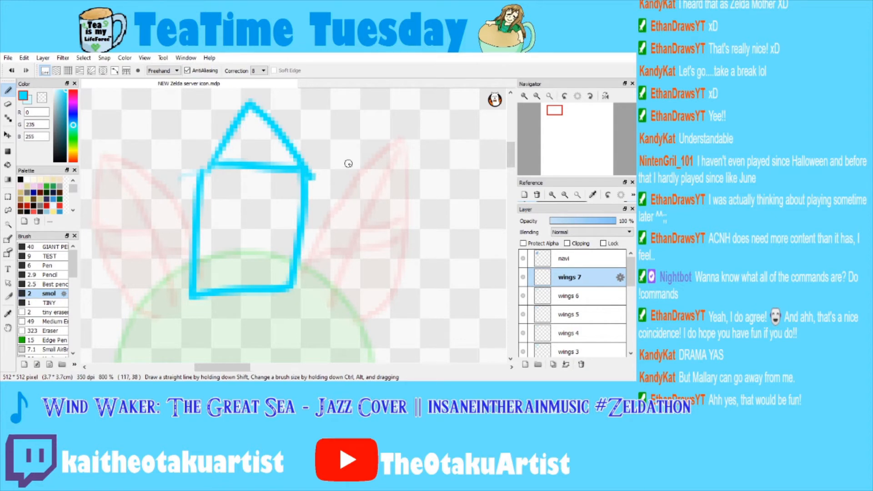
left_click_drag(352, 145, 367, 148)
mouse_move(179, 182)
left_mouse_down()
mouse_move(155, 136)
mouse_move(111, 177)
left_mouse_up()
left_click_drag(158, 210, 137, 213)
left_click_drag(348, 207, 370, 232)
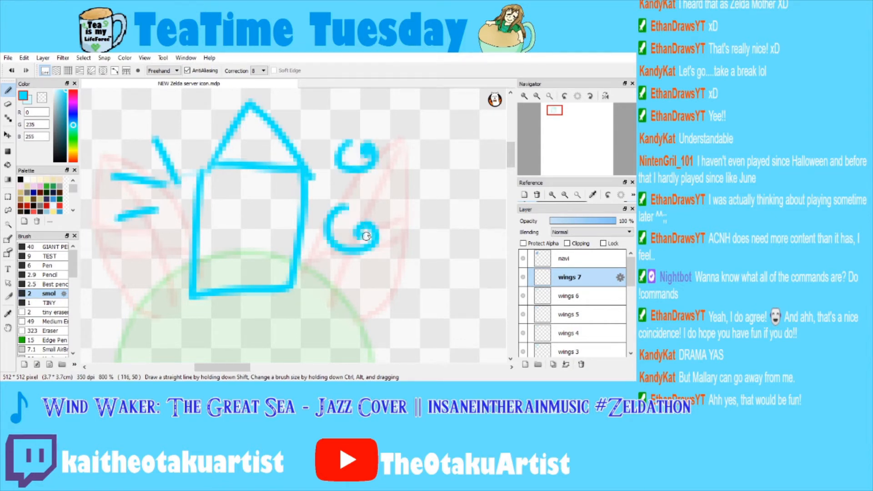
mouse_move(161, 241)
left_mouse_down()
mouse_move(137, 274)
mouse_move(132, 244)
left_mouse_up()
mouse_move(178, 136)
left_mouse_down()
mouse_move(200, 124)
mouse_move(187, 99)
mouse_move(150, 120)
left_mouse_up()
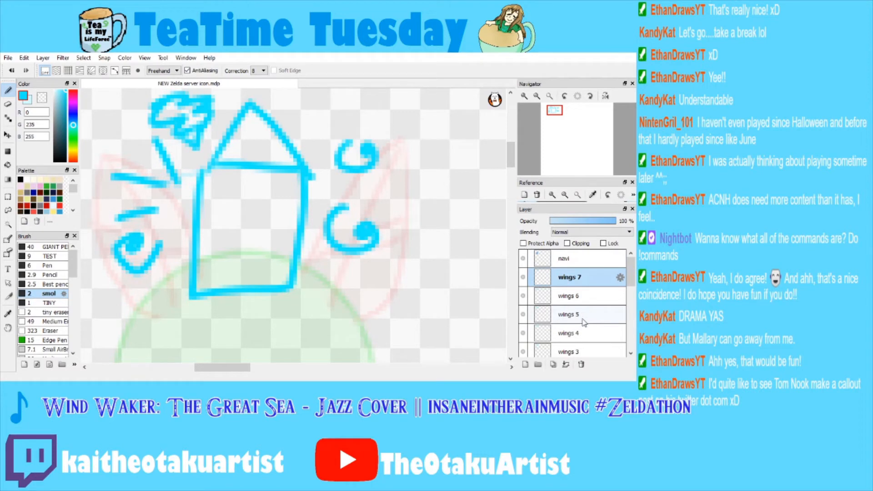
Undo all strokes of the house doodle on the wings 7 layer.
key("ctrl+z")
key("ctrl+z")
key("ctrl+z")
key("ctrl+z")
key("ctrl+z")
key("ctrl+z")
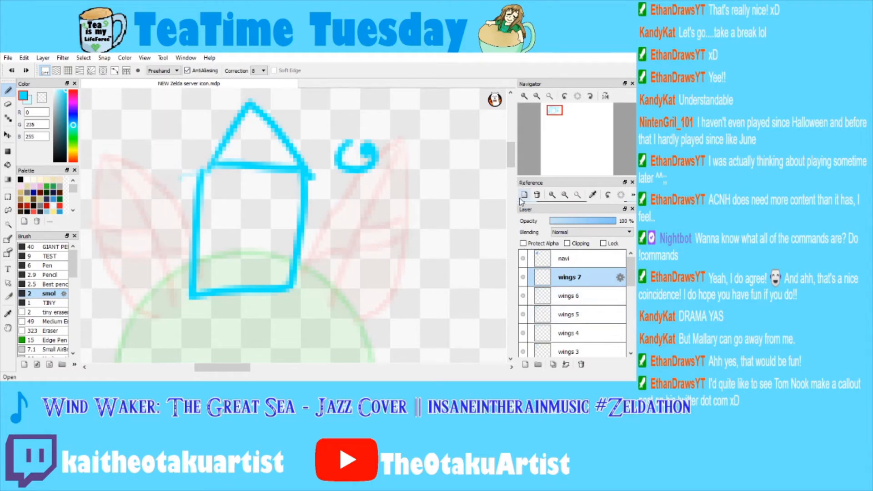
key("ctrl+z")
key("ctrl+z")
key("ctrl+z")
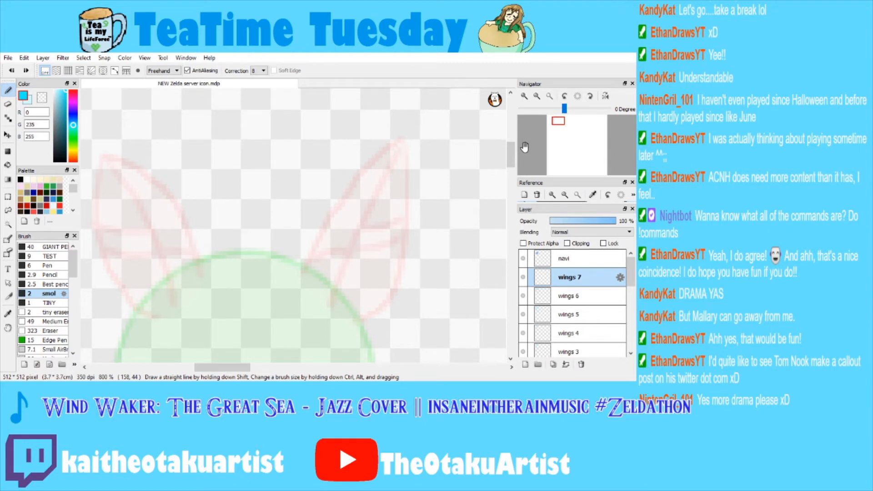
left_click_drag(552, 124, 558, 125)
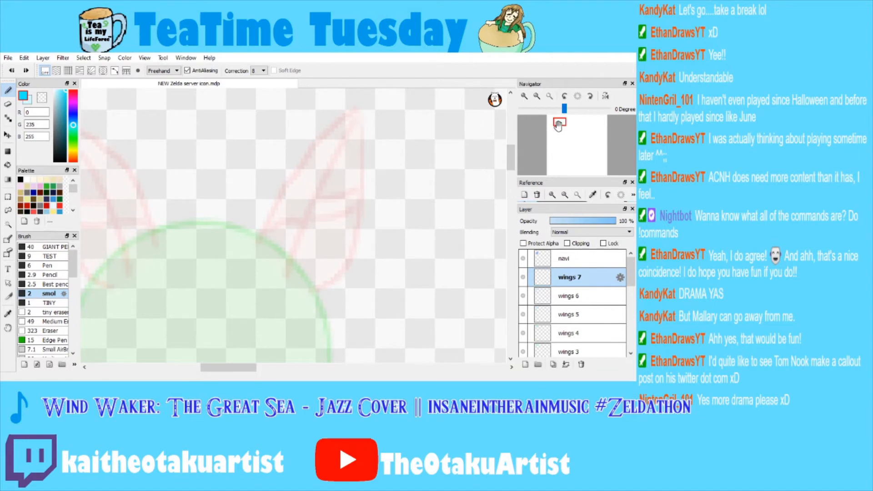
left_click(525, 96)
key("ctrl+minus")
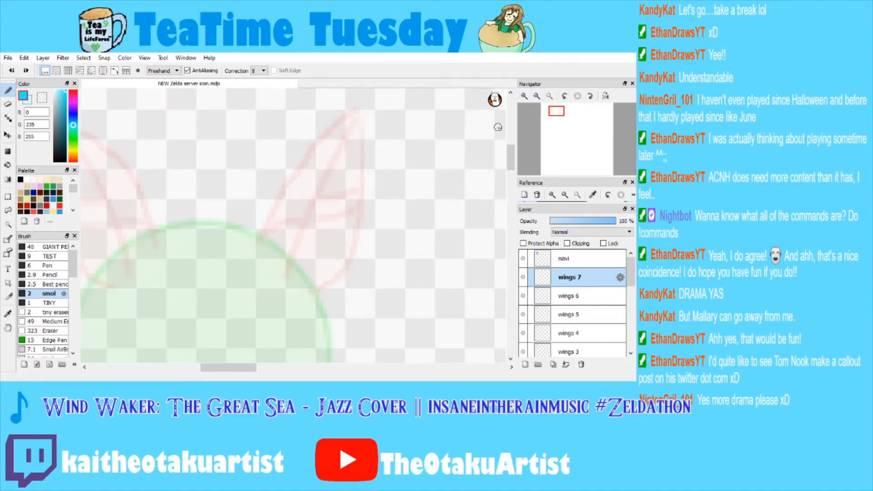
mouse_move(263, 248)
left_mouse_down()
mouse_move(338, 143)
mouse_move(359, 130)
left_mouse_up()
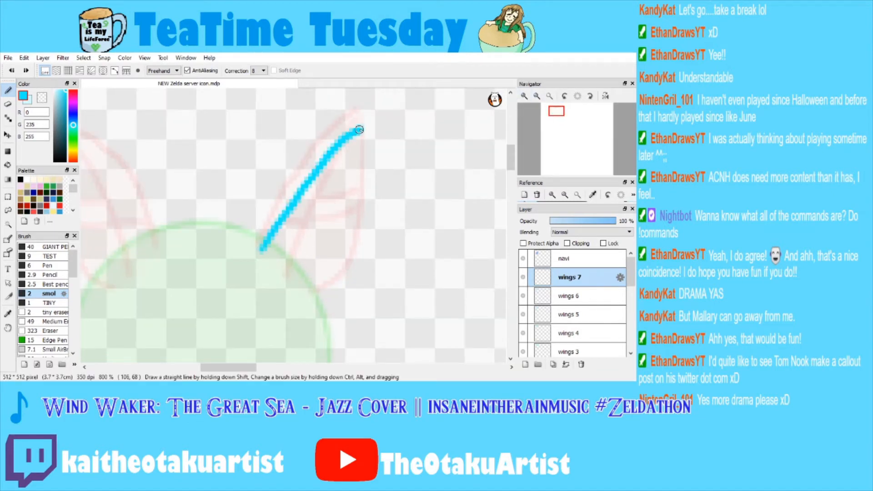
key("ctrl+z")
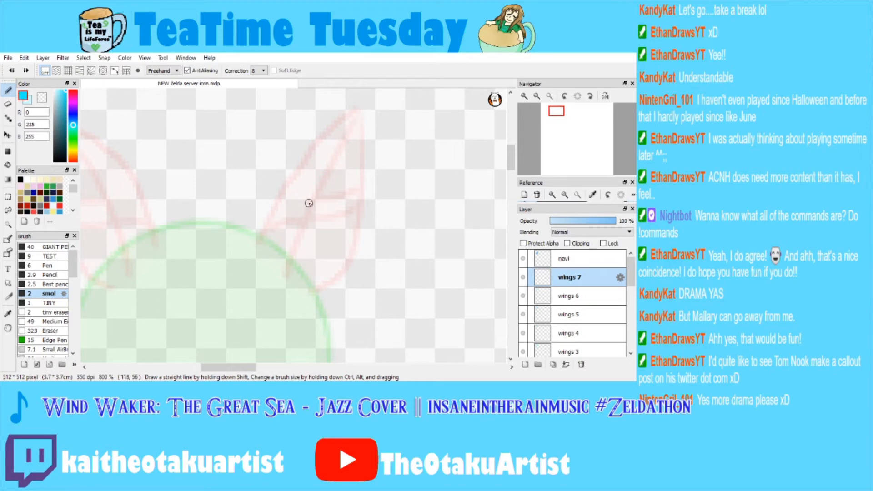
mouse_move(268, 239)
left_mouse_down()
mouse_move(306, 172)
mouse_move(371, 110)
left_mouse_up()
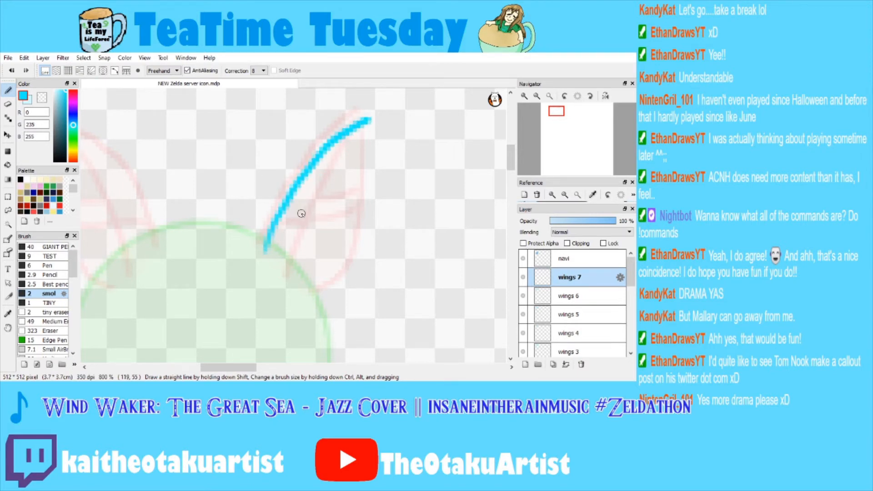
key("ctrl+z")
Outline the upper right wing in bright blue on wings 7, close its base in pale blue and fill it pale blue.
mouse_move(268, 240)
left_mouse_down()
mouse_move(333, 149)
mouse_move(373, 128)
mouse_move(368, 230)
mouse_move(350, 274)
mouse_move(310, 297)
left_mouse_up()
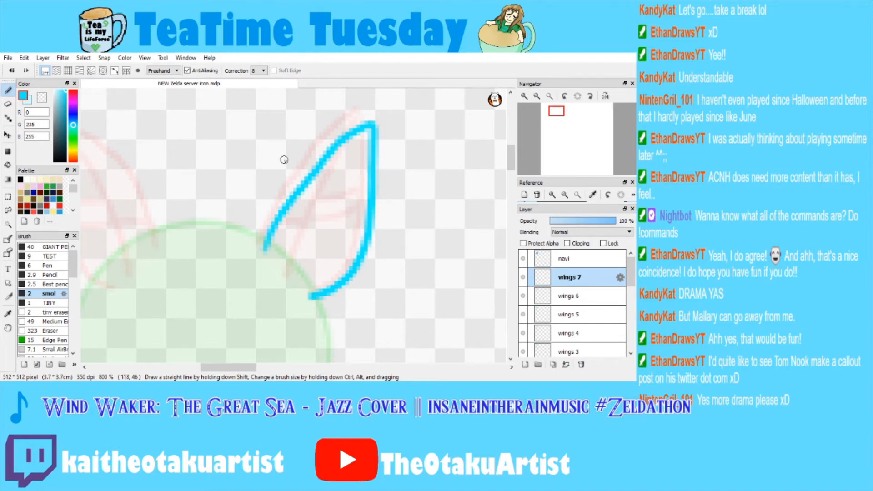
left_click(302, 293, "alt")
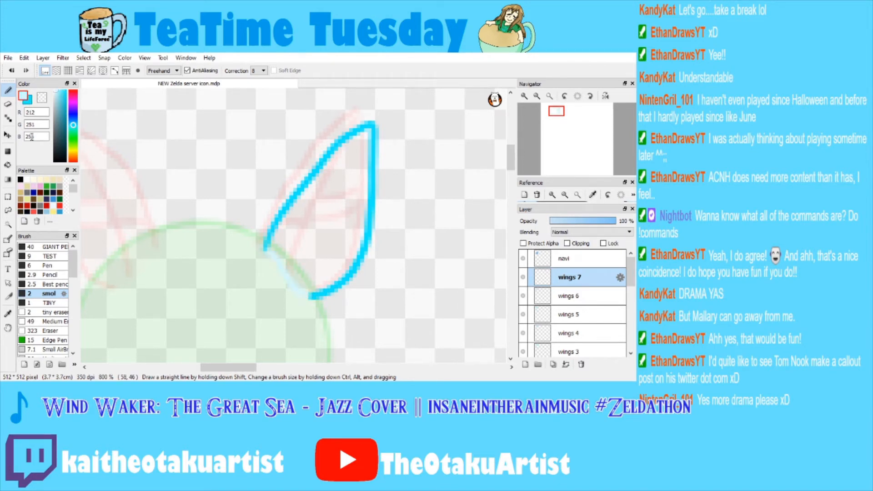
key("g")
left_click(324, 227)
Outline the upper left wing in bright blue on wings 7, close its base with a pale blue line and fill it.
key("x")
key("b")
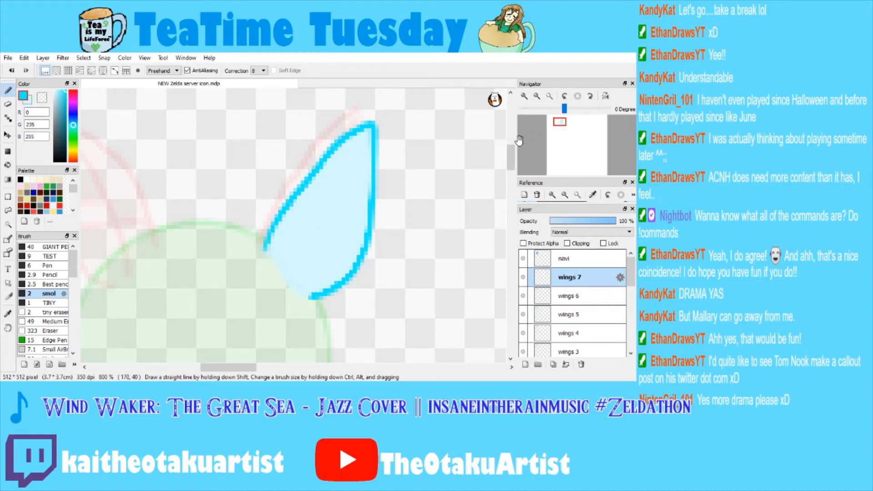
left_click_drag(559, 128, 552, 111)
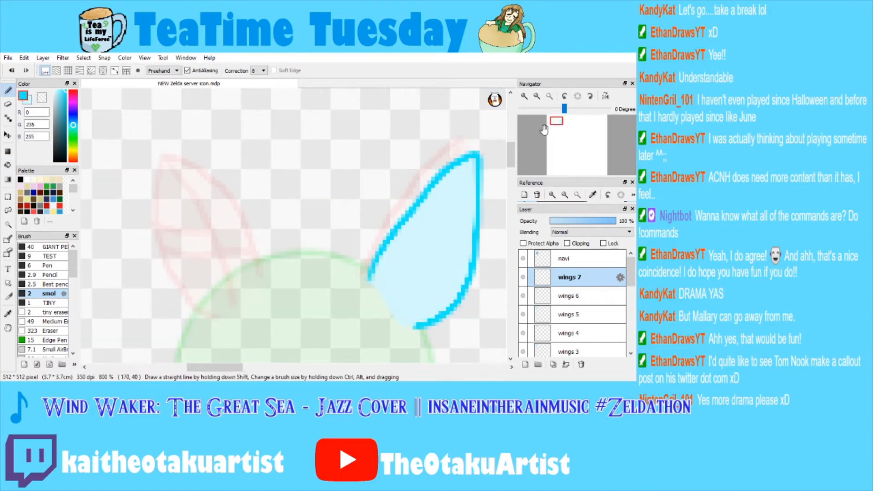
mouse_move(255, 279)
left_mouse_down()
mouse_move(241, 238)
mouse_move(205, 201)
mouse_move(154, 174)
mouse_move(171, 276)
mouse_move(187, 308)
mouse_move(209, 325)
left_mouse_up()
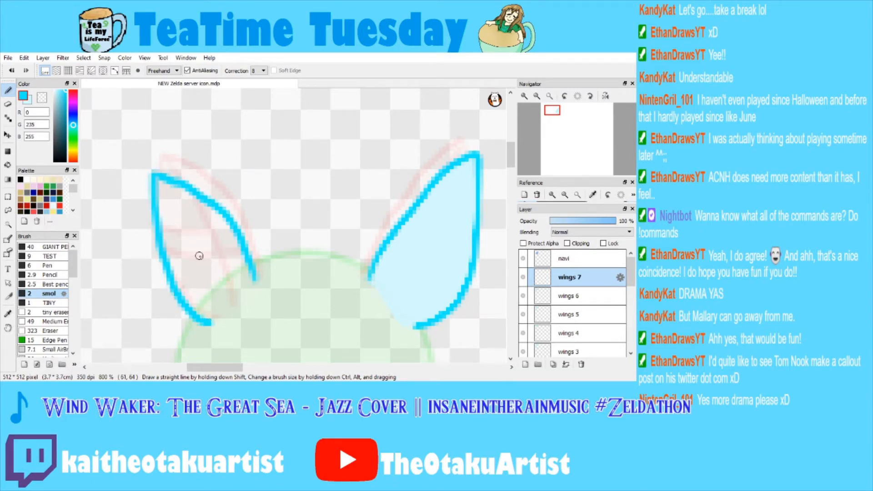
left_click(42, 99)
left_click_drag(210, 323, 253, 280)
left_click(8, 165)
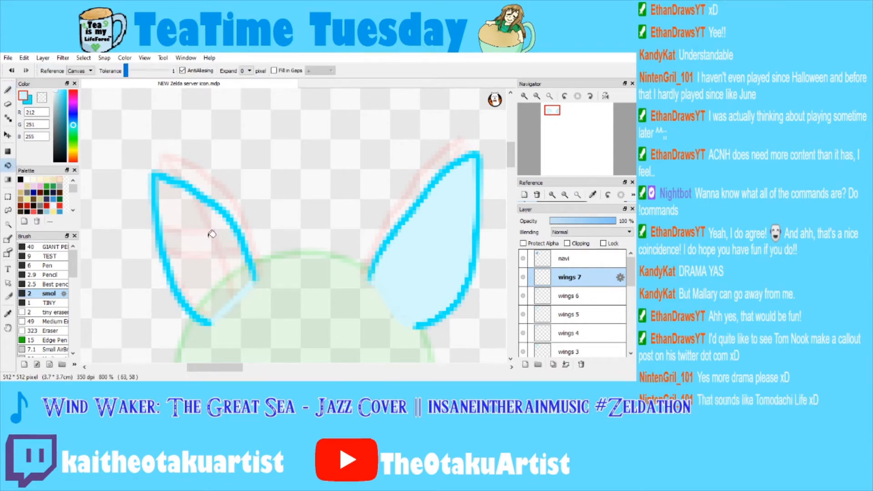
left_click(208, 231)
Compare with the wings 6 frame and draw a bright blue lengthwise vein in each upper wing on wings 7.
left_click(27, 98)
left_click(9, 90)
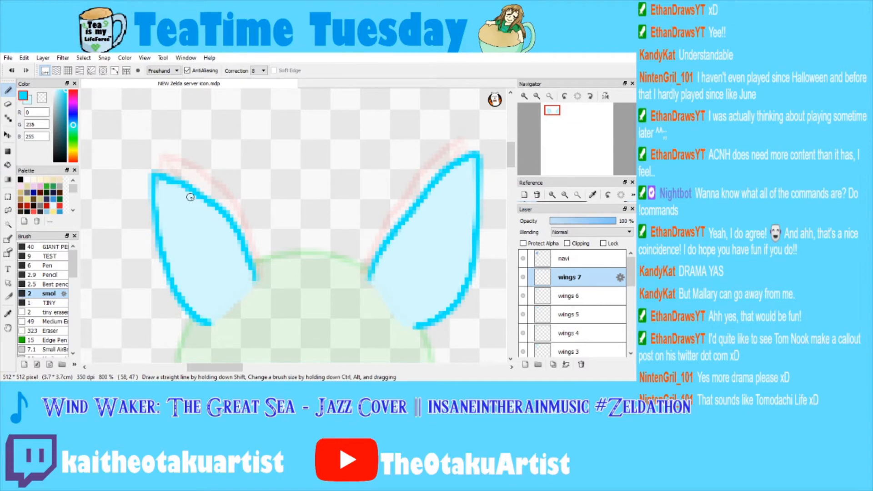
left_click(575, 290)
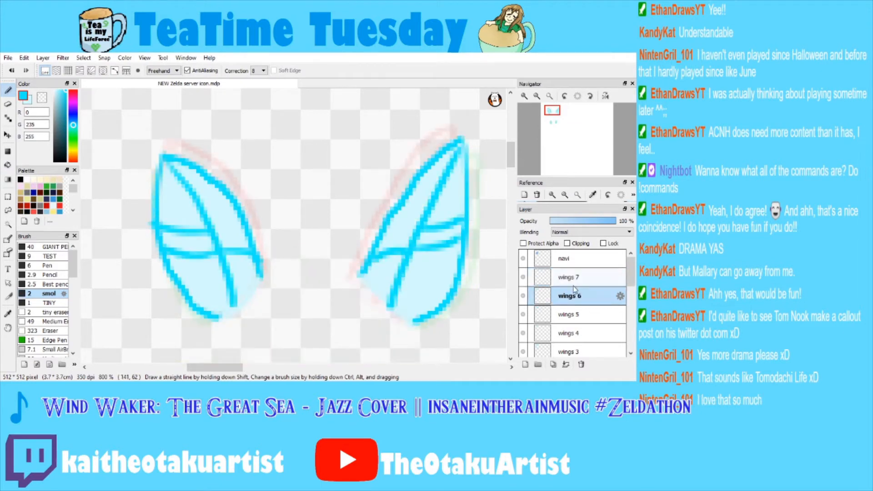
left_click(561, 277)
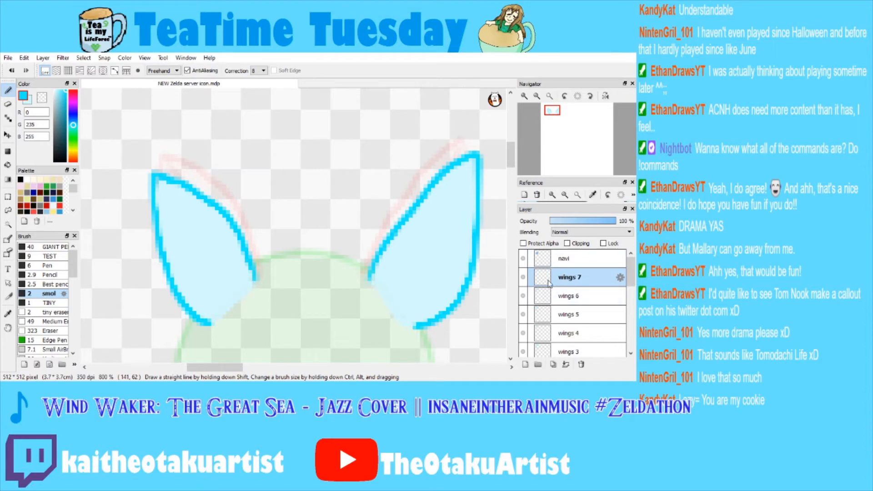
left_click(577, 299)
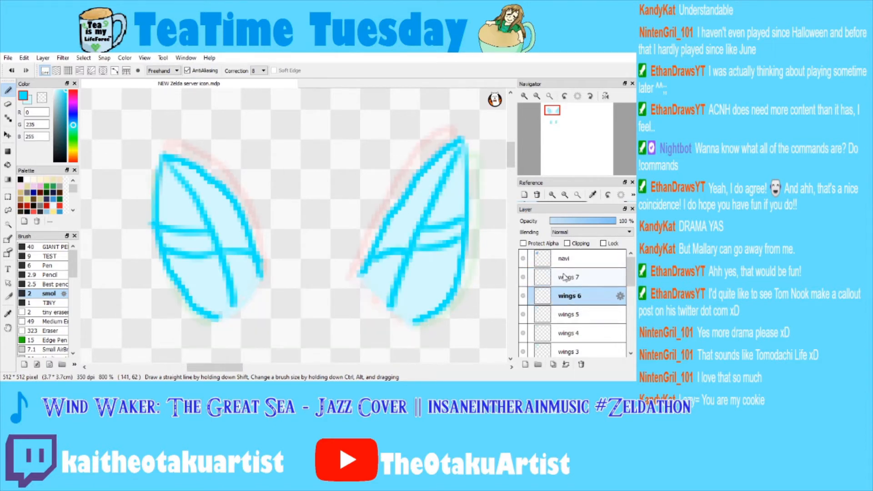
left_click(564, 277)
mouse_move(162, 181)
left_mouse_down()
mouse_move(195, 226)
mouse_move(231, 306)
left_mouse_up()
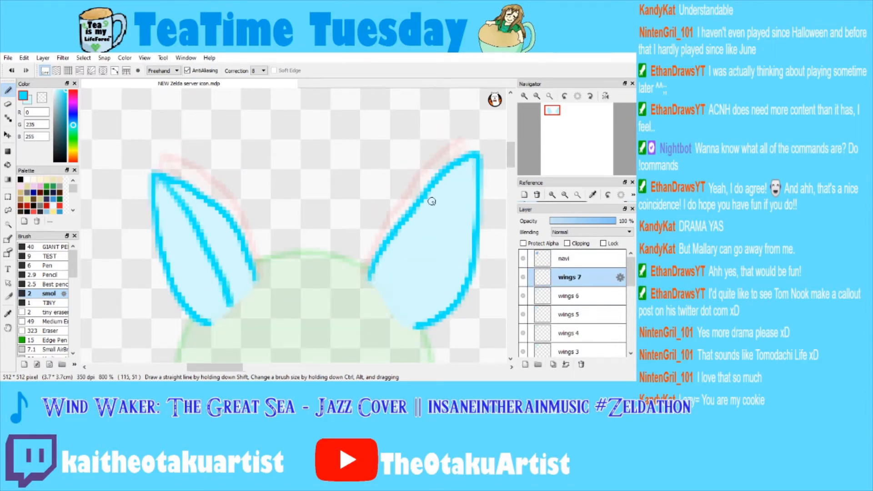
mouse_move(472, 163)
left_mouse_down()
mouse_move(410, 271)
mouse_move(402, 308)
left_mouse_up()
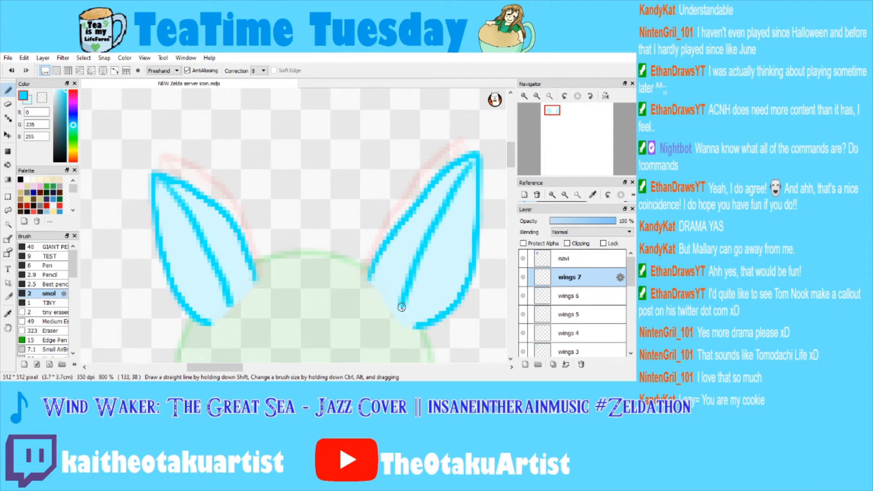
Add bright blue cross veins on both sides of the lengthwise vein in the two upper wings.
left_click_drag(414, 260, 374, 272)
left_click_drag(223, 270, 253, 257)
left_click_drag(430, 246, 471, 226)
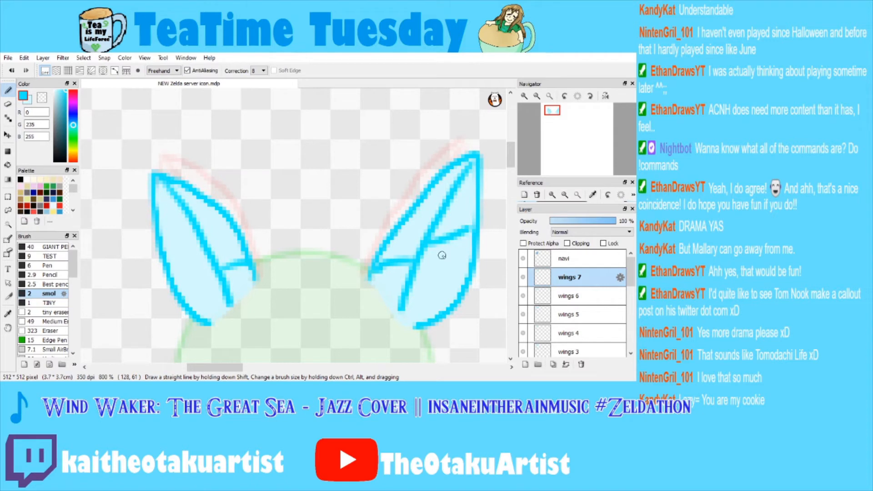
left_click_drag(416, 261, 473, 239)
mouse_move(206, 247)
left_mouse_down()
mouse_move(165, 245)
mouse_move(211, 265)
mouse_move(230, 257)
left_mouse_up()
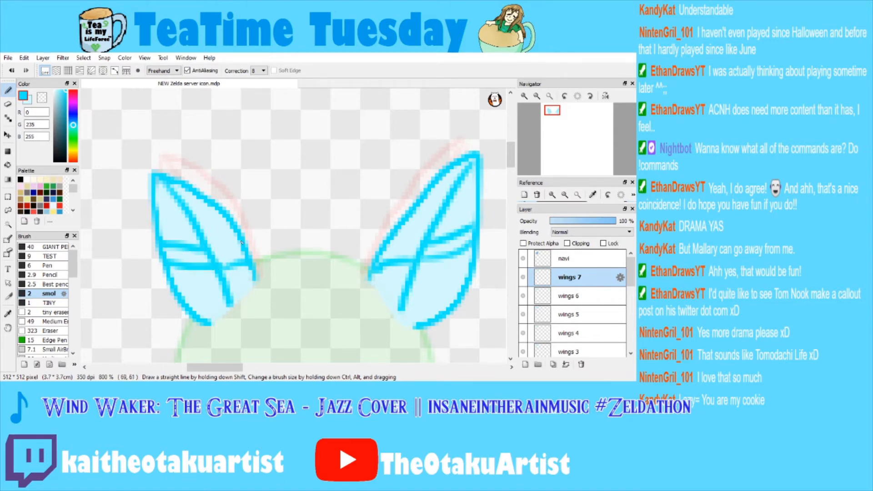
Outline both small lower wings below the body in bright blue on wings 7, slightly outward from the previous frame.
scroll(242, 243, "down", 5)
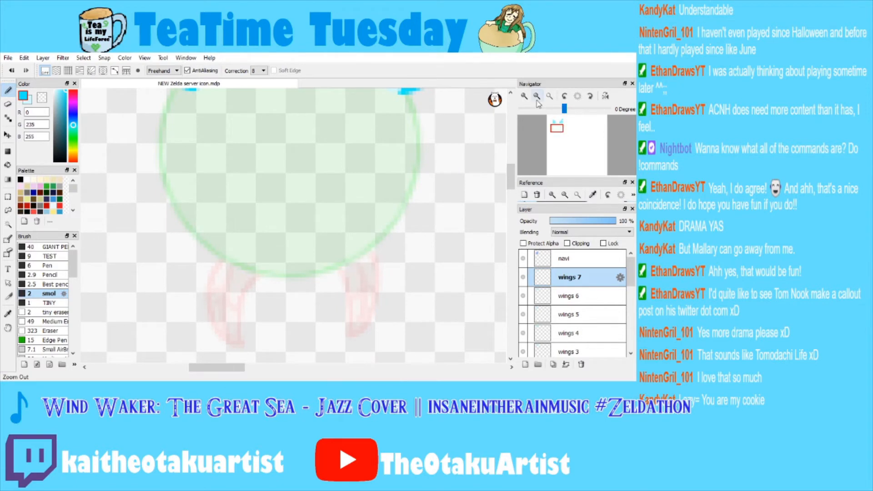
left_click(525, 96)
left_click_drag(556, 127, 555, 131)
mouse_move(375, 178)
left_mouse_down()
mouse_move(386, 210)
mouse_move(390, 278)
mouse_move(429, 219)
mouse_move(390, 193)
mouse_move(397, 270)
mouse_move(382, 187)
mouse_move(398, 280)
mouse_move(432, 172)
mouse_move(413, 145)
left_mouse_up()
key("ctrl+z")
key("ctrl+z")
key("ctrl+z")
mouse_move(224, 189)
left_mouse_down()
mouse_move(198, 290)
mouse_move(163, 249)
mouse_move(161, 190)
mouse_move(181, 162)
left_mouse_up()
Close the bases of both lower wings with pale blue lines and fill the wings with the same pale blue.
left_click(173, 181, "alt")
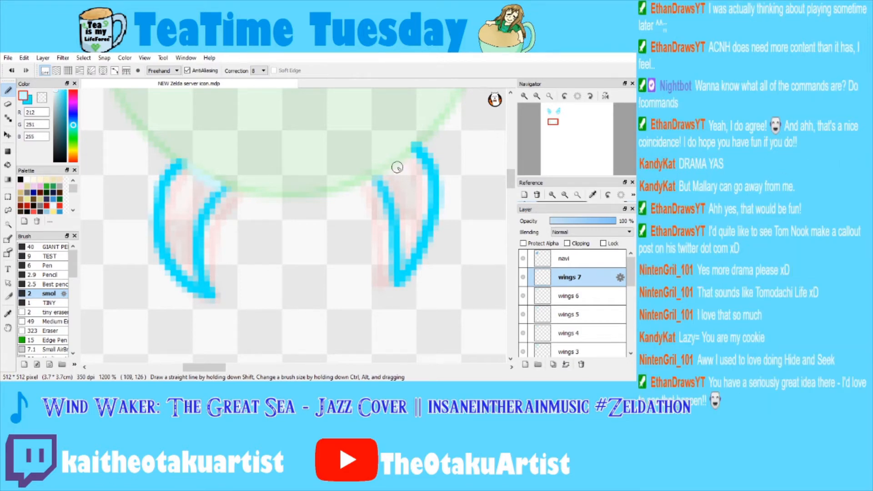
left_click(8, 166)
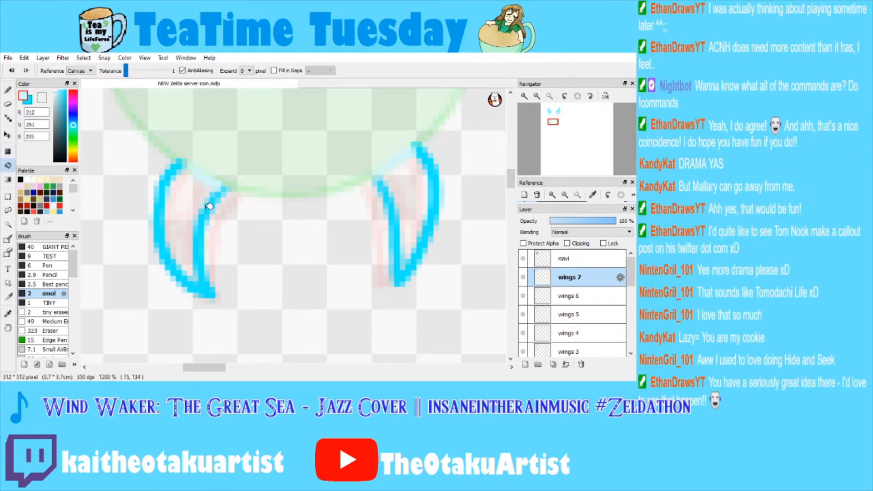
left_click(208, 206)
left_click(416, 183)
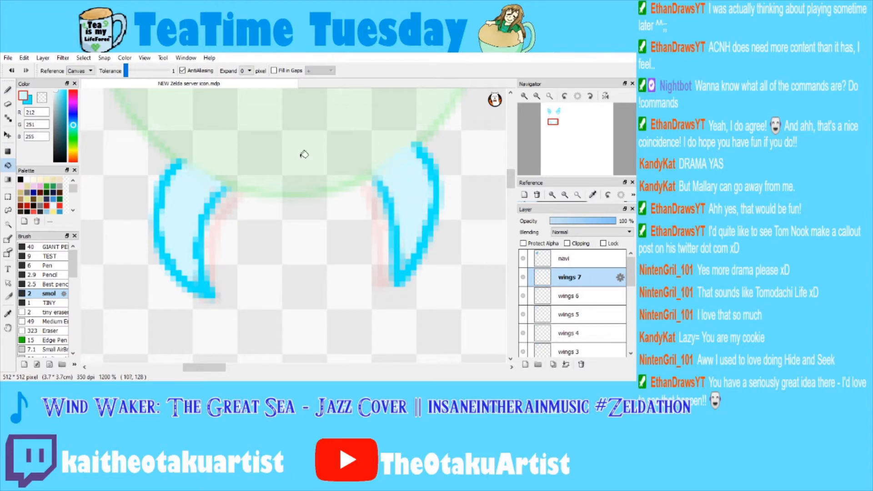
Draw bright blue lengthwise and cross veins in both lower wings on wings 7, using wings 6 as reference.
left_click(29, 101)
left_click(7, 90)
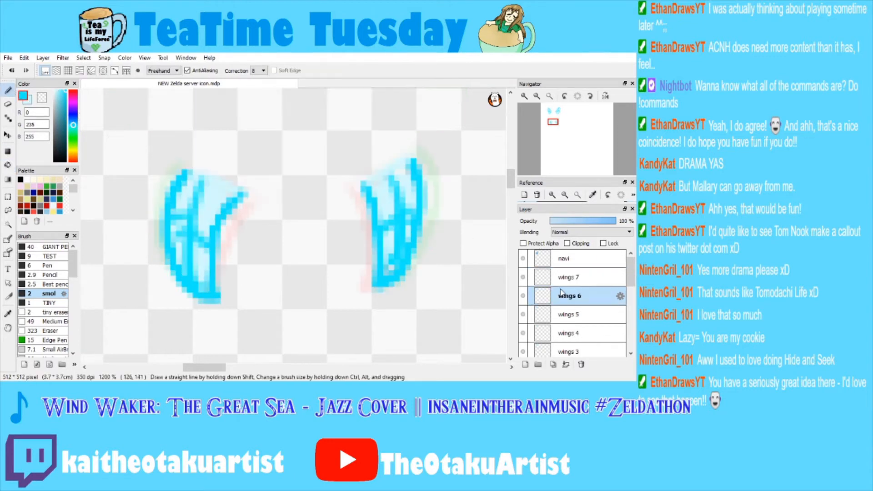
left_click_drag(196, 176, 180, 283)
mouse_move(183, 232)
left_mouse_down()
mouse_move(189, 215)
mouse_move(161, 213)
left_mouse_up()
left_click_drag(176, 237, 163, 239)
left_click_drag(397, 162, 401, 247)
mouse_move(411, 191)
left_mouse_down()
mouse_move(420, 210)
mouse_move(409, 204)
mouse_move(397, 228)
left_mouse_up()
Compare the wings 5, wings 6 and wings 7 frames with the whole fairy in view.
scroll(528, 138, "down", 3)
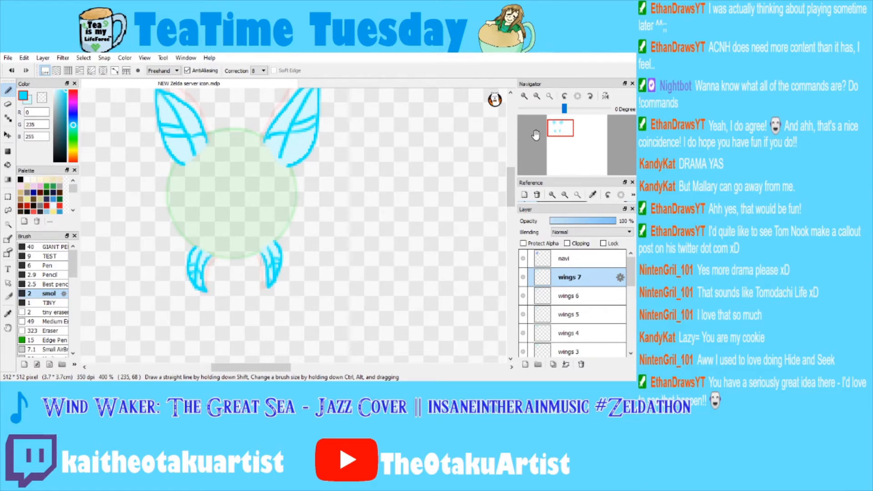
key("alt+Tab")
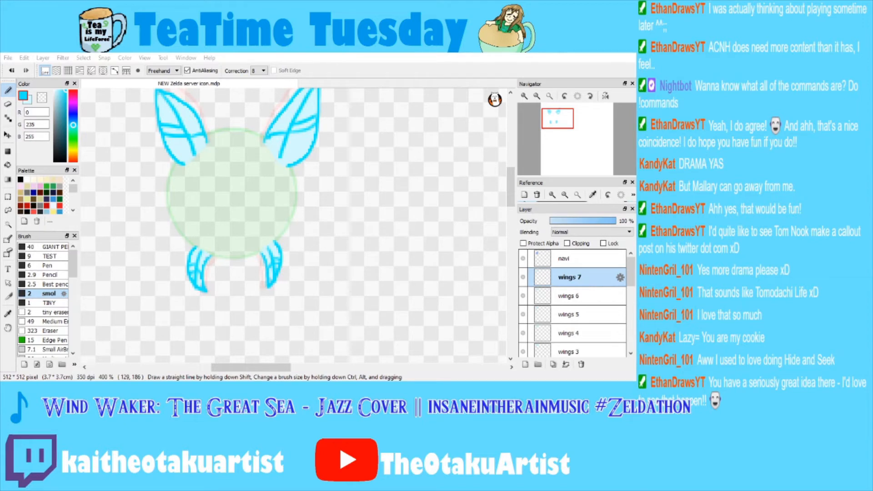
left_click(577, 296)
left_click(574, 313)
left_click(573, 297)
left_click(578, 278)
Fit the whole canvas in view and go through the wing frames in order up to wings 7 to check the flapping motion.
left_click(549, 96)
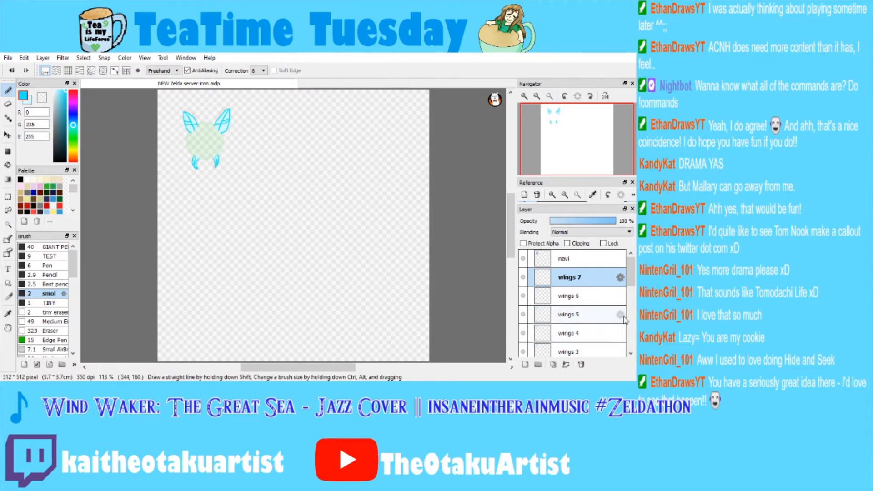
scroll(625, 319, "down", 1)
left_click(592, 355)
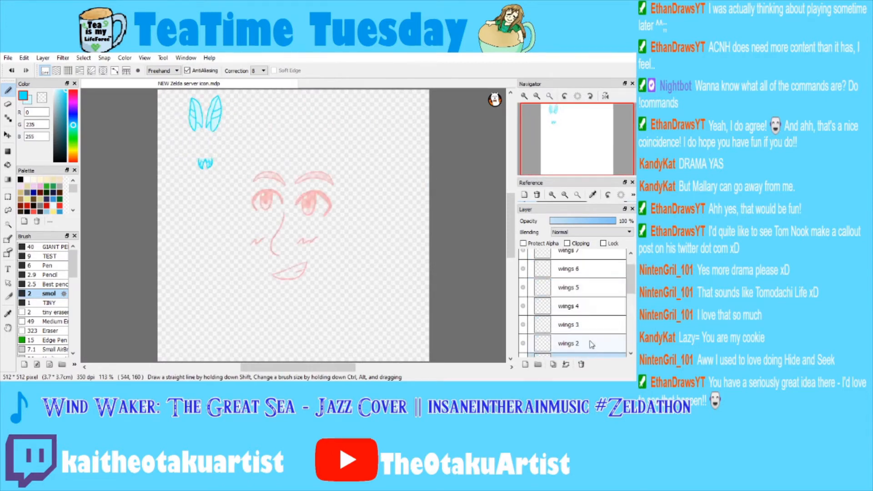
left_click(592, 344)
left_click(591, 324)
left_click(587, 306)
left_click(580, 289)
left_click(582, 268)
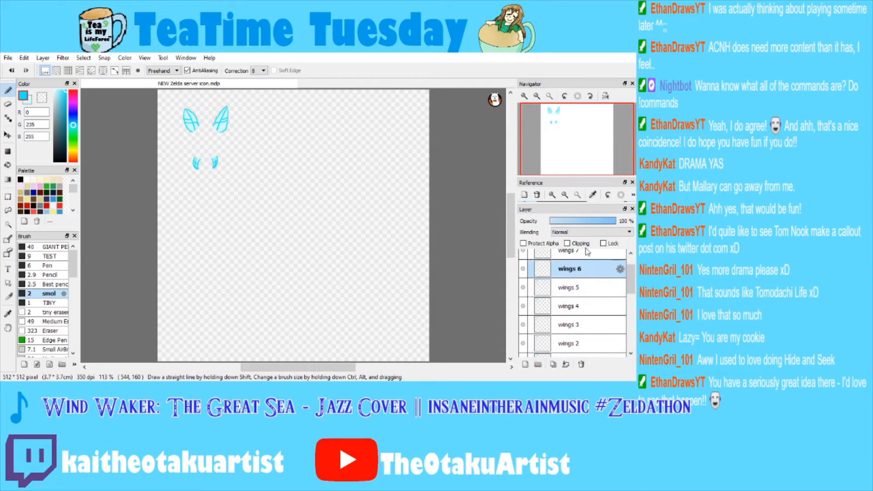
left_click(592, 255)
scroll(593, 259, "up", 1)
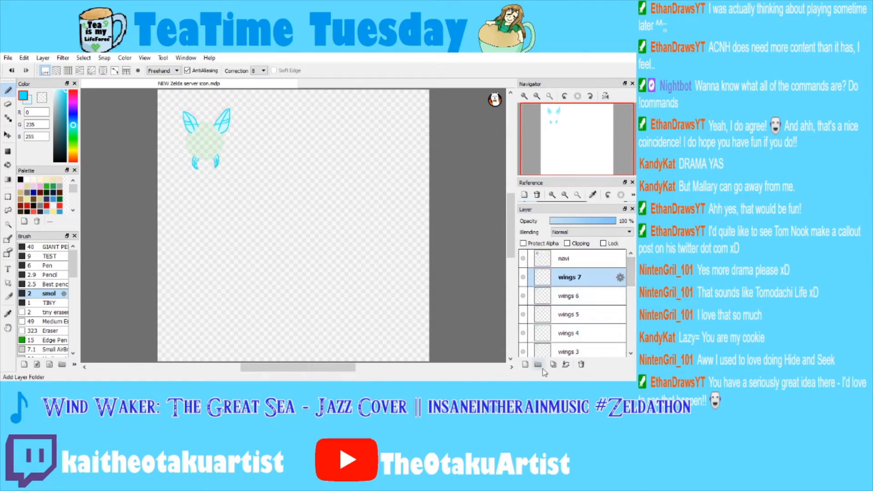
Add a new layer named wings 8 directly above wings 7.
left_click(526, 364)
double_click(576, 280)
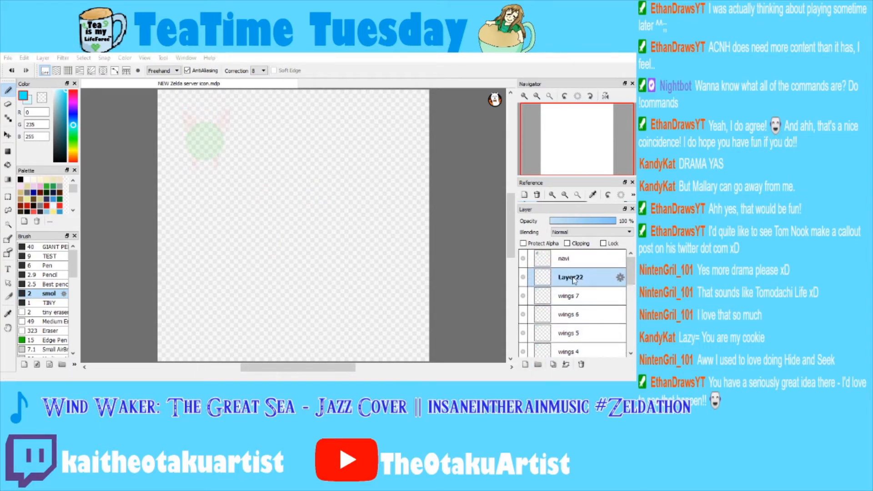
key("Return")
Outline both upper wings on wings 8 in bright blue, slightly lower than the faint previous frame, leaving their bases open.
left_click(525, 95)
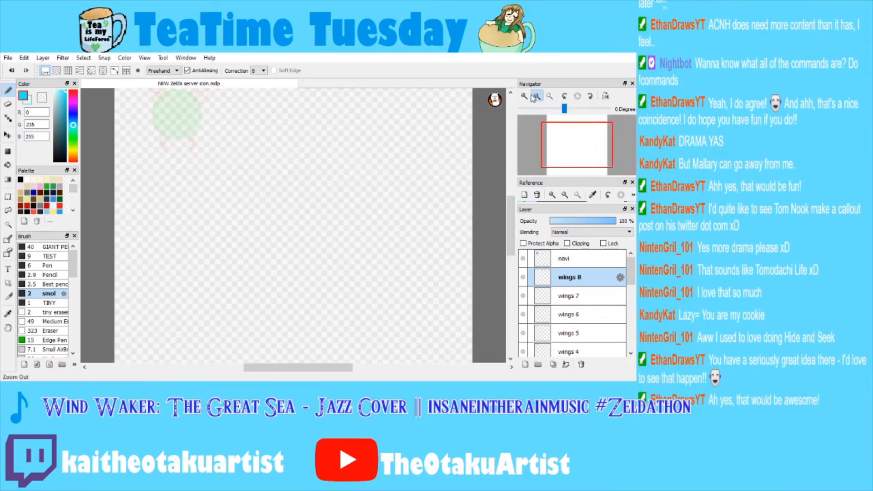
left_click(528, 96)
left_click(528, 96)
left_click(527, 96)
left_click_drag(557, 126, 560, 123)
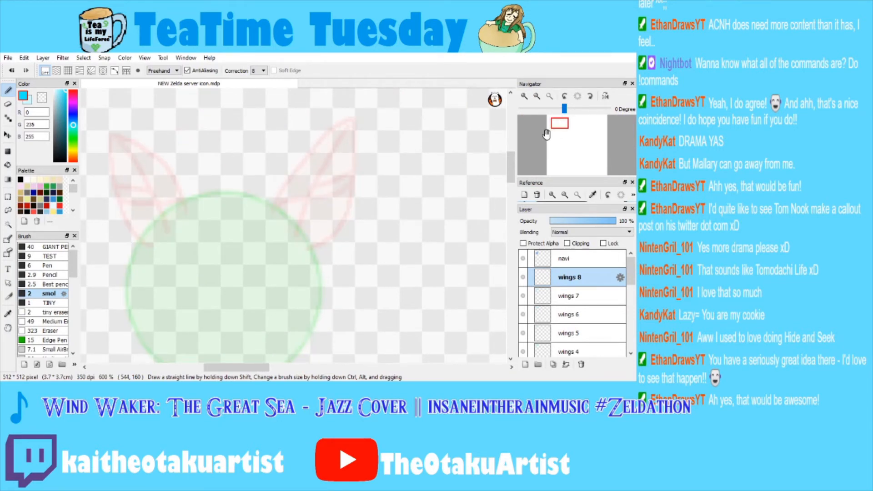
left_click(524, 96)
scroll(206, 277, "up", 5)
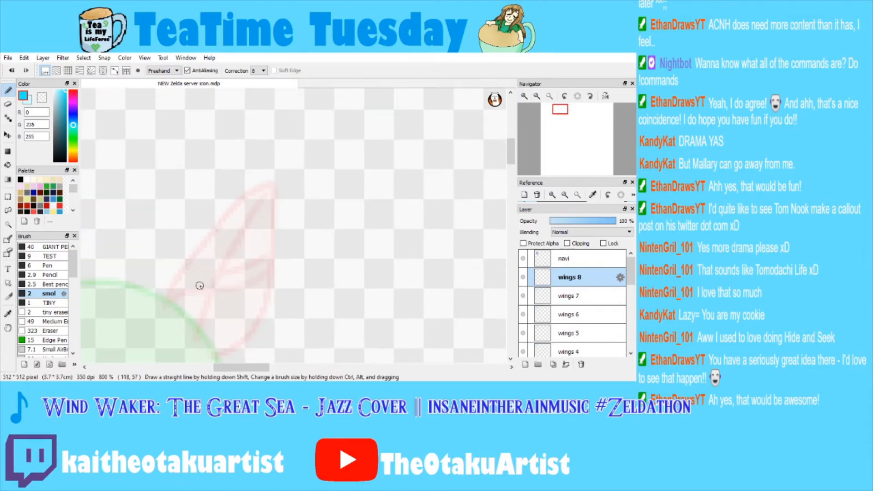
mouse_move(166, 314)
left_mouse_down()
mouse_move(208, 245)
mouse_move(273, 193)
left_mouse_up()
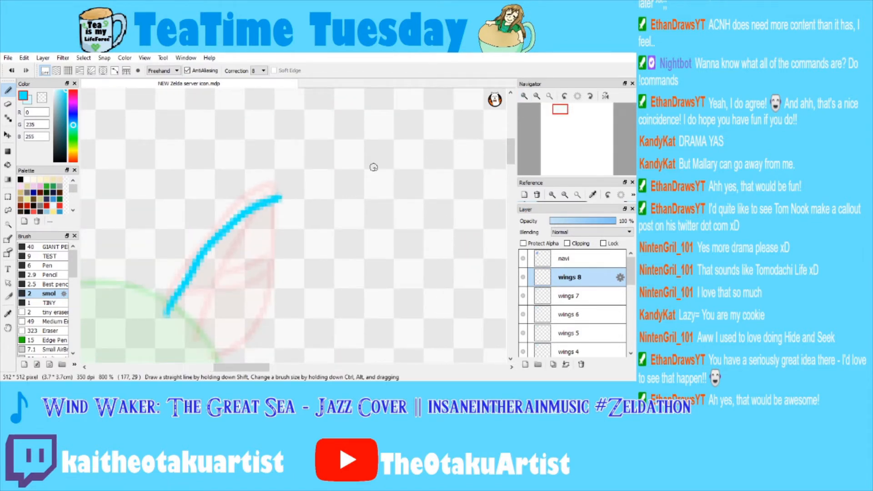
left_click(12, 71)
mouse_move(166, 313)
left_mouse_down()
mouse_move(251, 218)
mouse_move(286, 205)
left_mouse_up()
mouse_move(555, 126)
left_click_drag(556, 126, 548, 128)
mouse_move(193, 298)
left_mouse_down()
mouse_move(169, 252)
mouse_move(127, 220)
mouse_move(86, 210)
mouse_move(108, 306)
mouse_move(146, 340)
left_mouse_up()
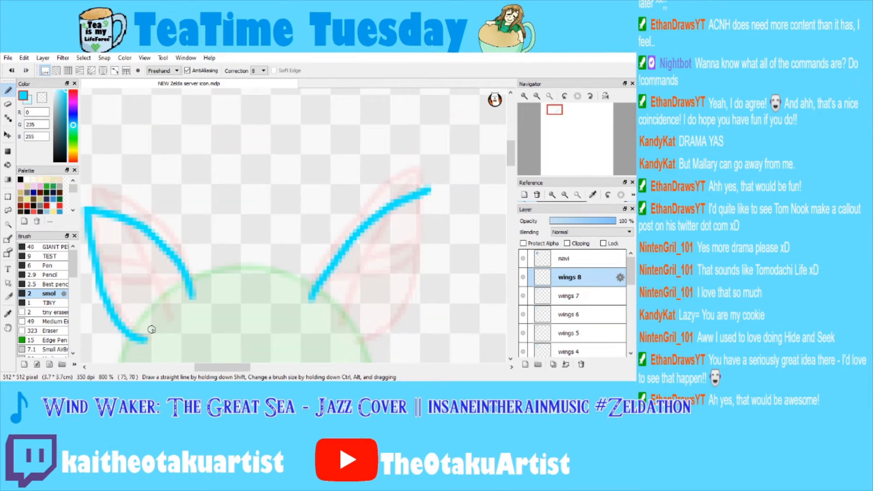
mouse_move(429, 190)
left_mouse_down()
mouse_move(430, 220)
mouse_move(414, 297)
mouse_move(381, 341)
mouse_move(359, 349)
left_mouse_up()
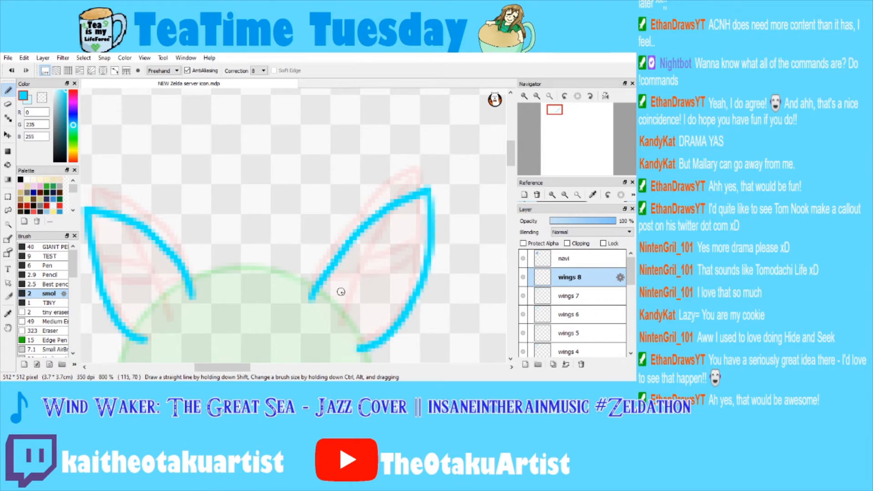
Outline both lower wings on wings 8 in bright blue as curved crescents, using the wings 7 frame as reference.
scroll(423, 154, "down", 5)
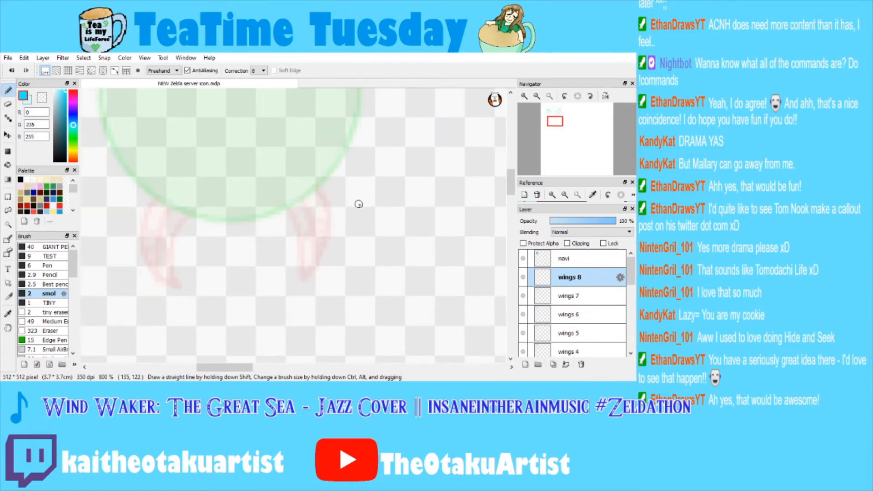
left_click(566, 296)
left_click(573, 279)
left_click(569, 297)
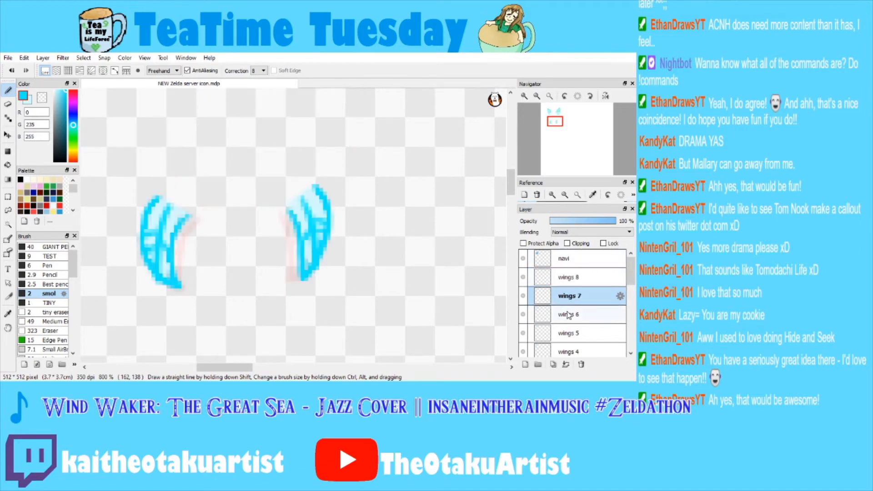
left_click(570, 279)
mouse_move(298, 204)
left_mouse_down()
mouse_move(317, 275)
mouse_move(334, 217)
mouse_move(325, 177)
left_mouse_up()
mouse_move(178, 212)
left_mouse_down()
mouse_move(159, 250)
mouse_move(162, 289)
mouse_move(139, 255)
mouse_move(136, 223)
mouse_move(152, 197)
left_mouse_up()
mouse_move(549, 129)
left_click_drag(549, 129, 543, 120)
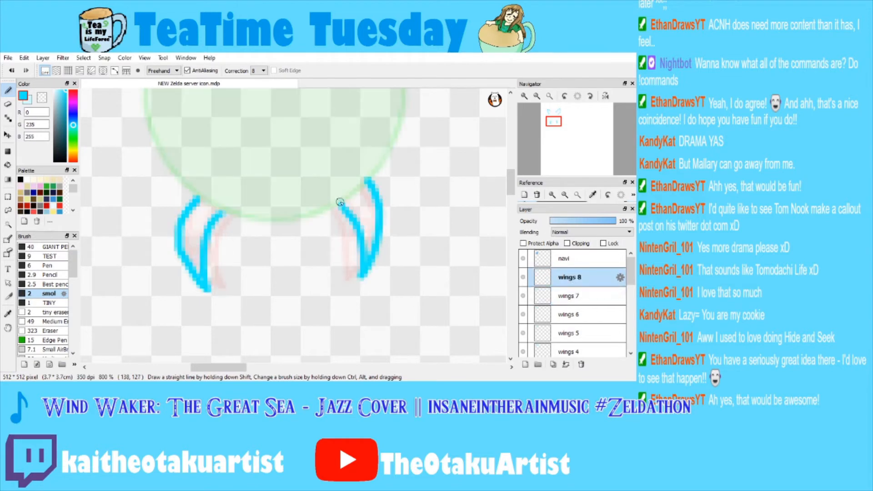
Close the open bases of all four wings on wings 8 with pale blue strokes, colour 212, 251, 255.
left_click(38, 100)
left_click(28, 101)
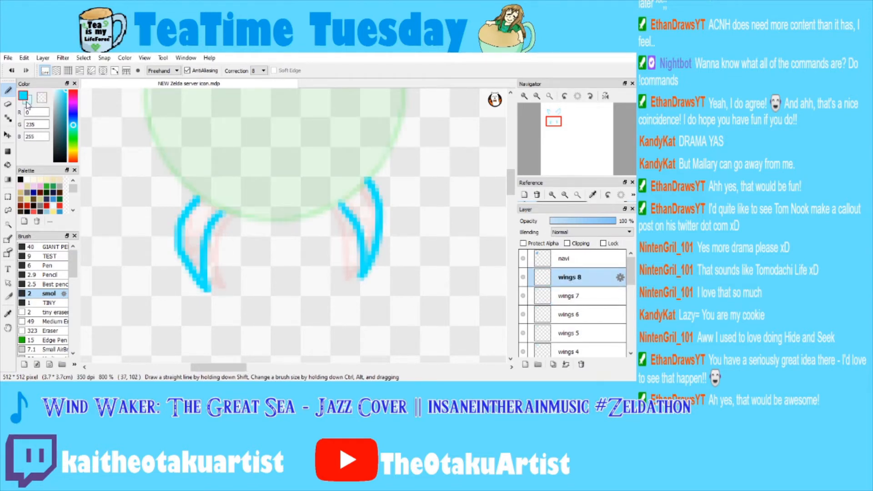
left_click_drag(212, 203, 222, 210)
left_click_drag(359, 186, 345, 199)
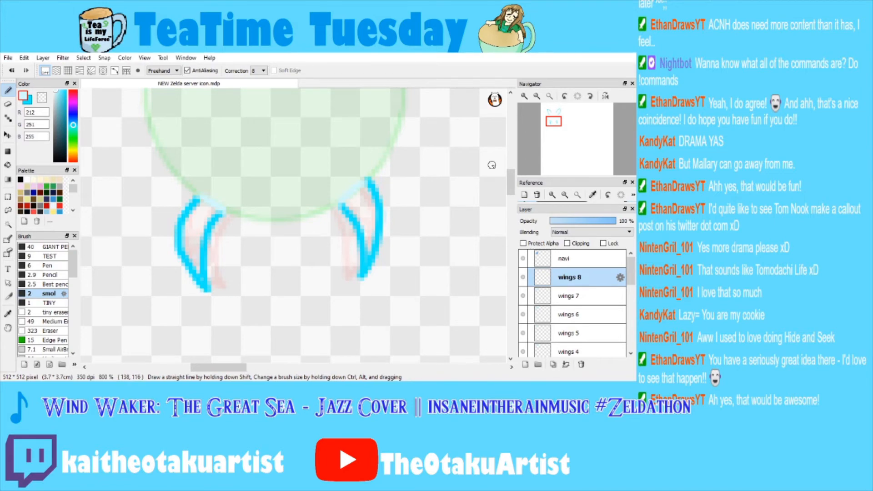
left_click_drag(551, 126, 554, 110)
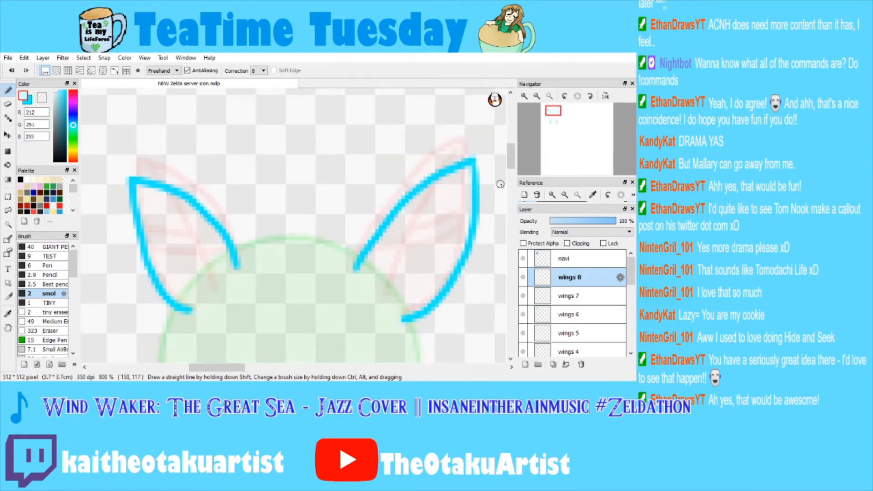
left_click_drag(357, 269, 403, 320)
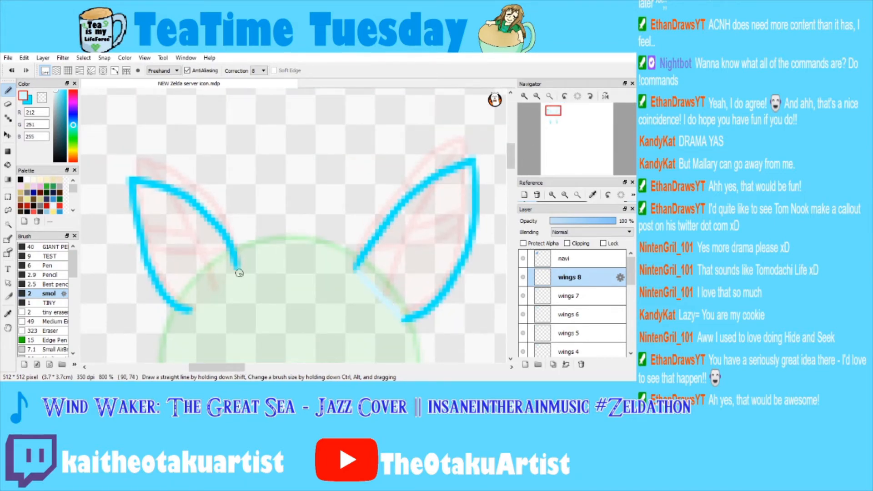
left_click_drag(234, 270, 204, 303)
Fill both upper wings on wings 8 with the pale blue using the Bucket tool.
key("g")
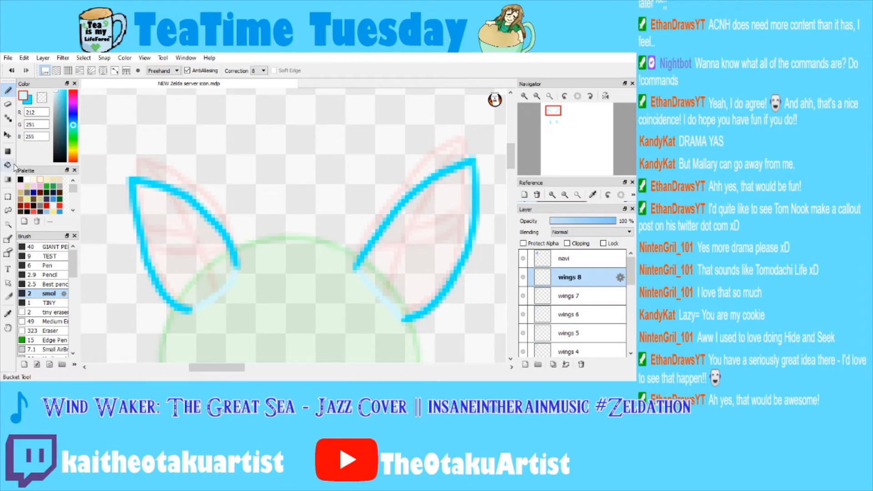
left_click(180, 231)
left_click(406, 219)
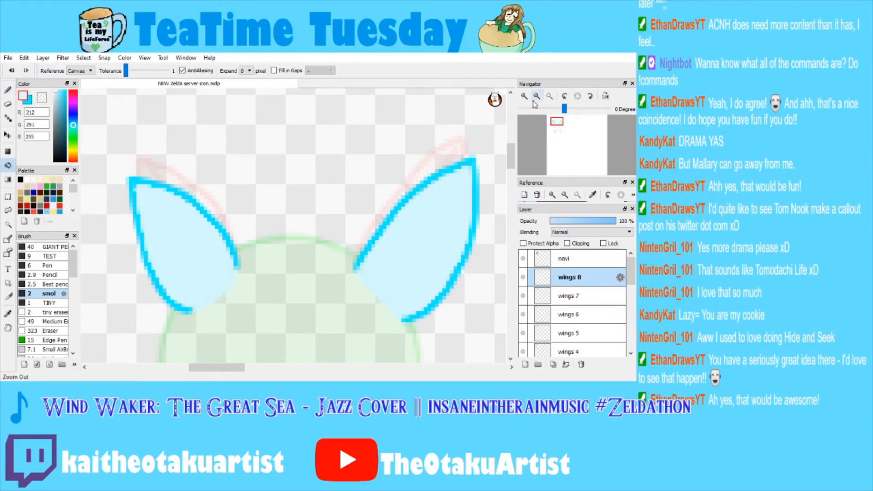
Fill both lower wings on wings 8 with the same pale blue.
left_click(537, 96)
left_click(564, 96)
left_click(576, 96)
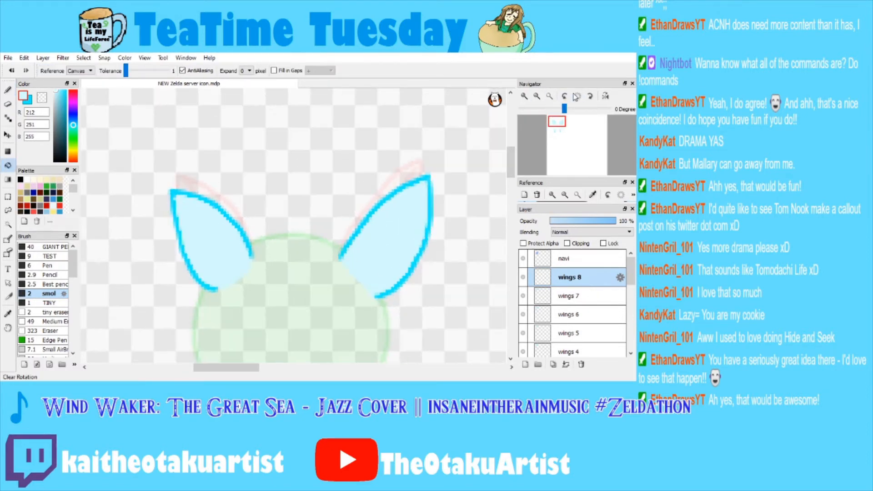
left_click(537, 97)
left_click(524, 96)
left_click(552, 131)
left_click_drag(552, 131, 558, 128)
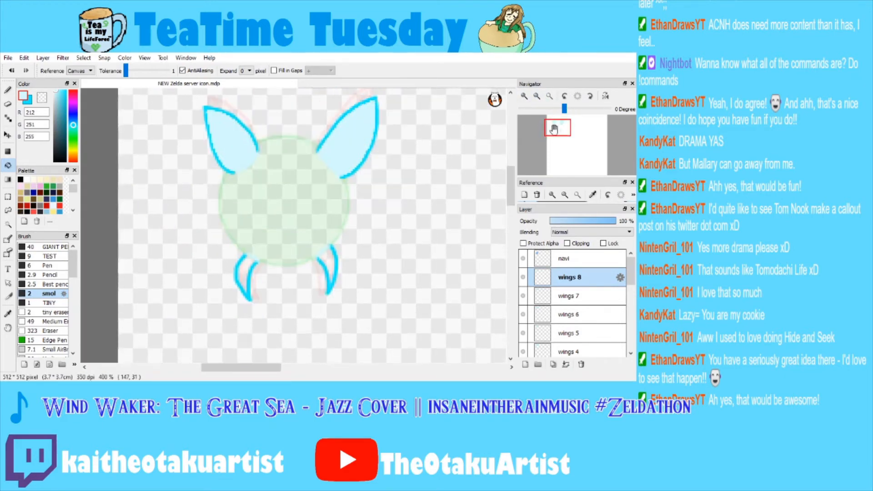
left_click(524, 96)
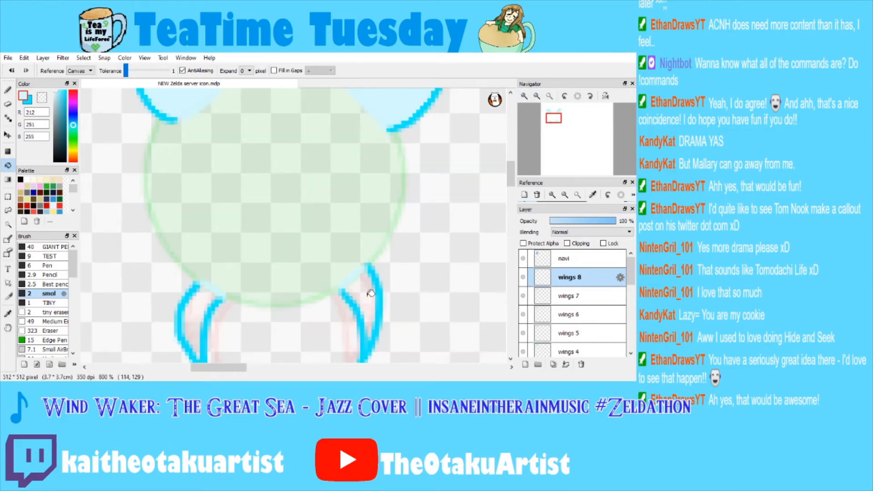
left_click_drag(557, 128, 555, 129)
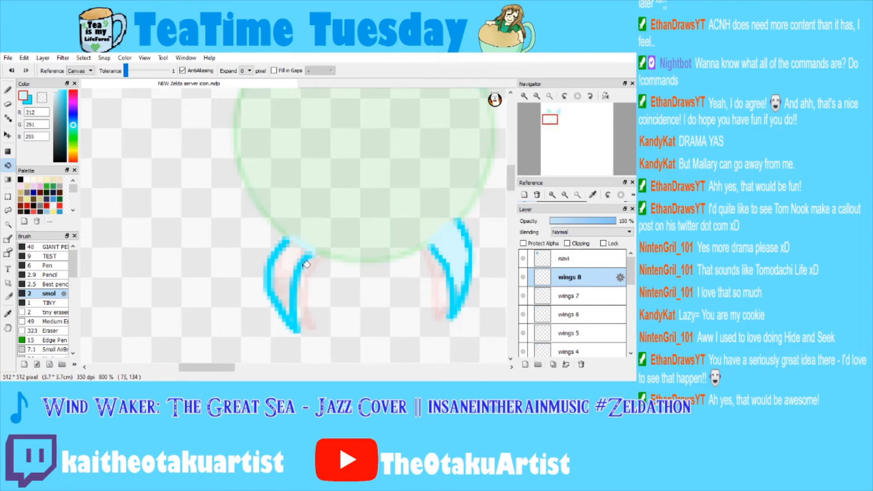
Draw bright blue lengthwise and cross veins inside both lower wings on wings 8, checking against wings 7.
left_click_drag(558, 126, 553, 109)
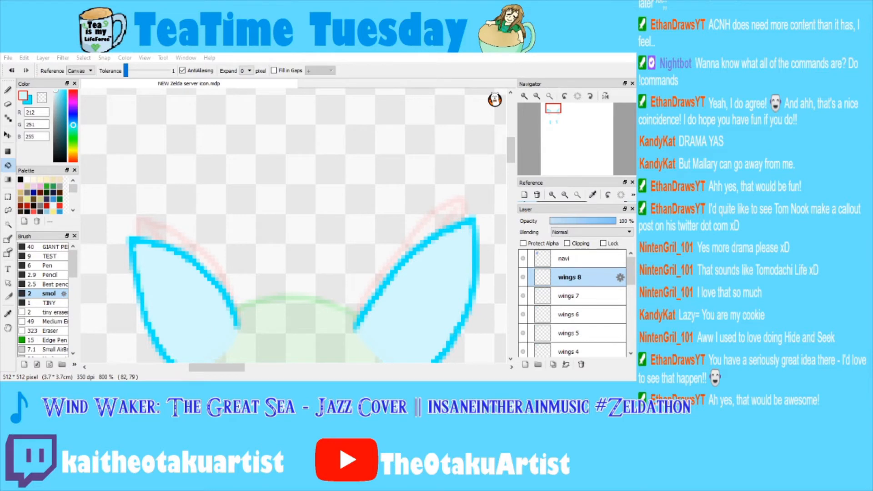
left_click_drag(554, 123, 557, 131)
left_click(524, 96)
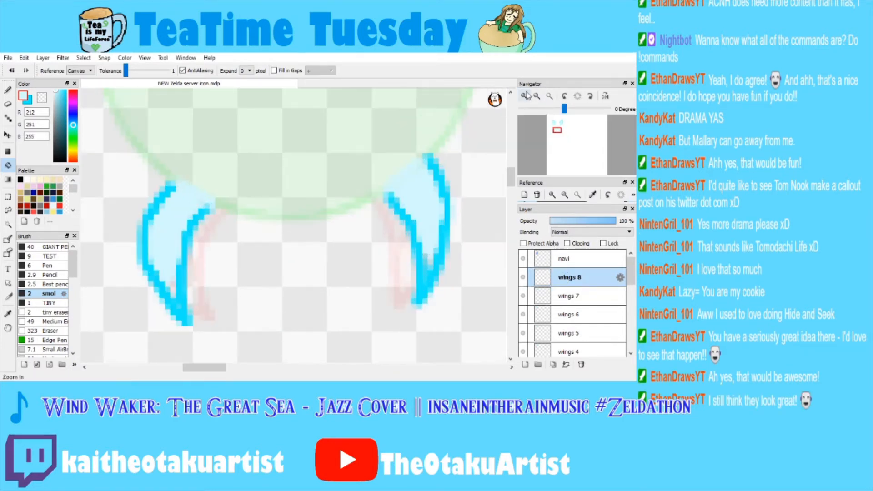
key("b")
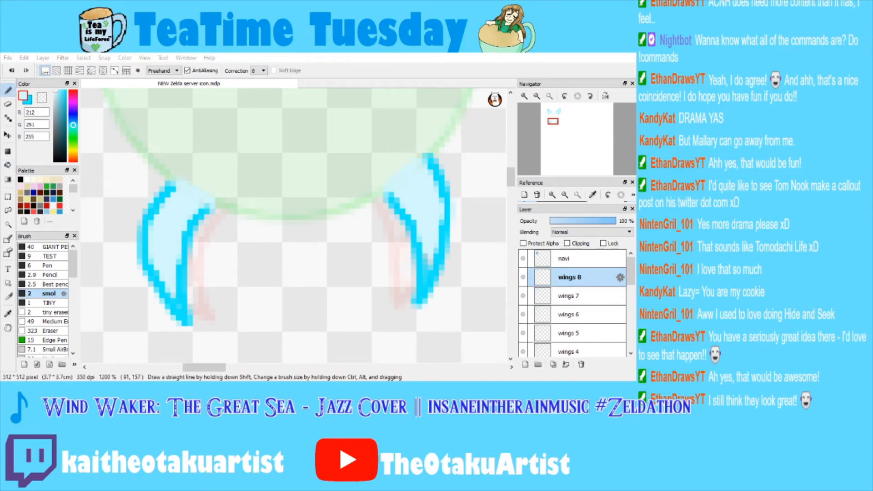
left_click(27, 101)
left_click(545, 292)
left_click(564, 282)
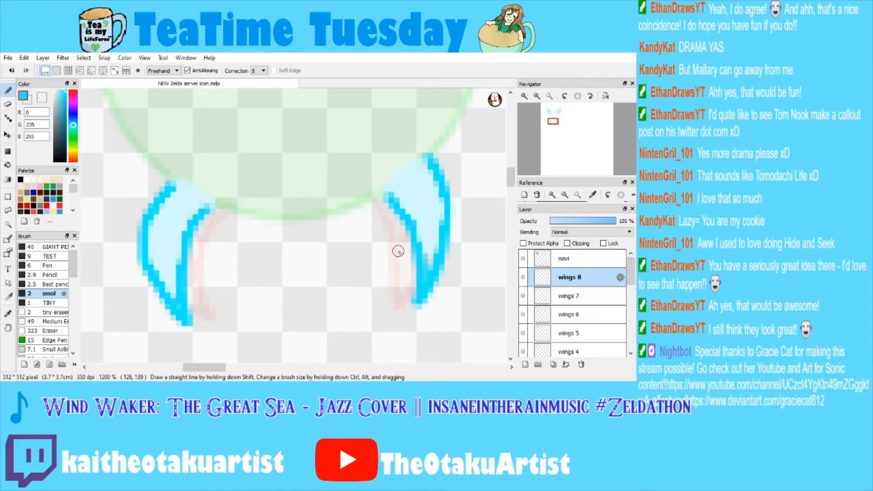
mouse_move(192, 190)
left_mouse_down()
mouse_move(165, 236)
mouse_move(165, 285)
left_mouse_up()
mouse_move(164, 246)
left_mouse_down()
mouse_move(178, 267)
mouse_move(163, 235)
mouse_move(153, 264)
left_mouse_up()
left_click_drag(409, 174, 433, 262)
left_click_drag(416, 177, 430, 236)
left_click_drag(433, 201, 439, 225)
Draw a curved lengthwise vein and three cross veins in bright blue in the right upper wing on wings 8.
left_click(562, 121)
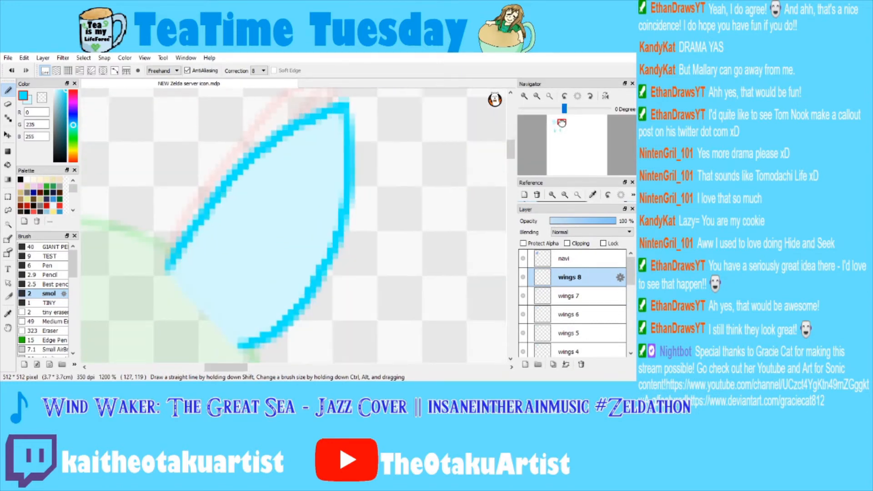
scroll(562, 122, "down", 5)
left_click(572, 291)
left_click(571, 279)
mouse_move(425, 201)
left_mouse_down()
mouse_move(384, 239)
mouse_move(339, 332)
left_mouse_up()
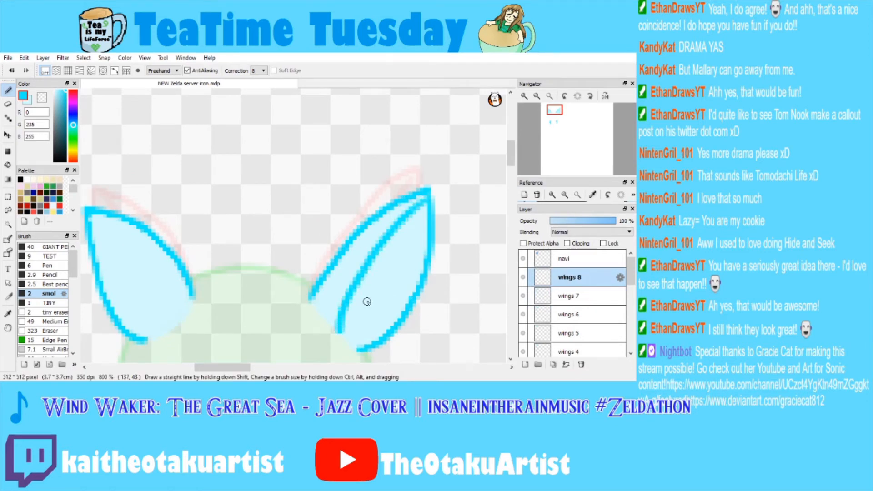
left_click_drag(359, 274, 364, 268)
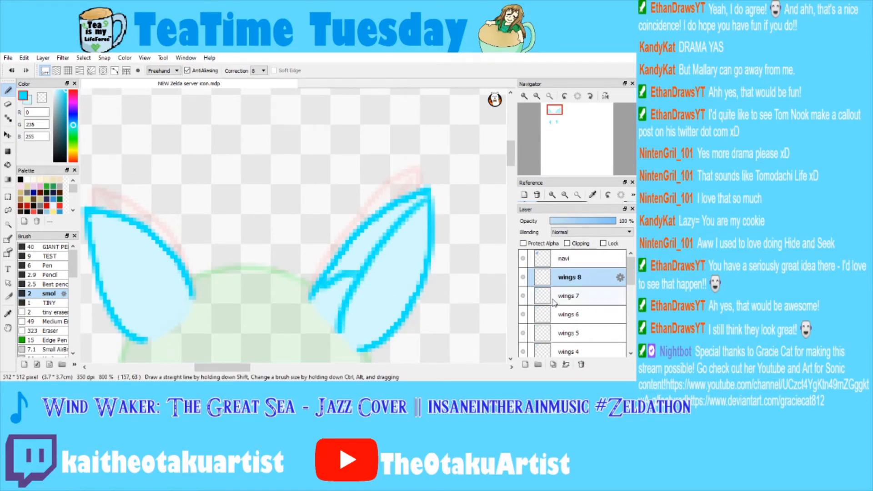
left_click_drag(372, 259, 436, 245)
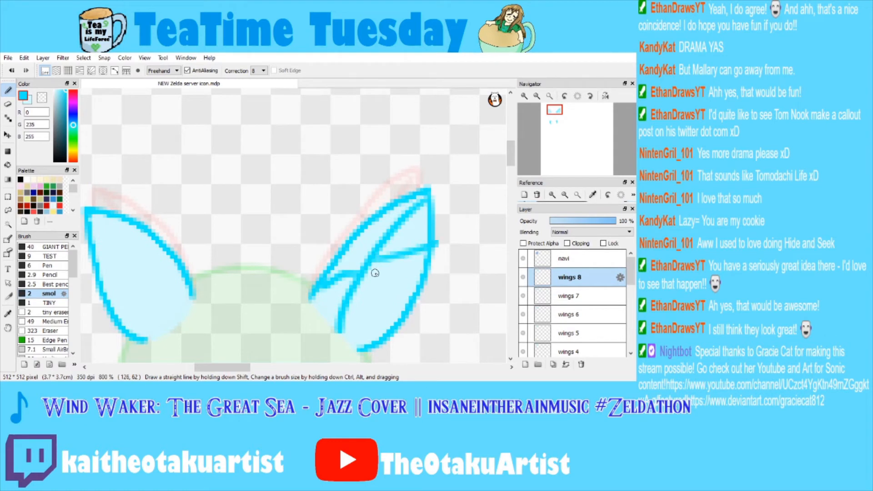
left_click_drag(364, 277, 420, 267)
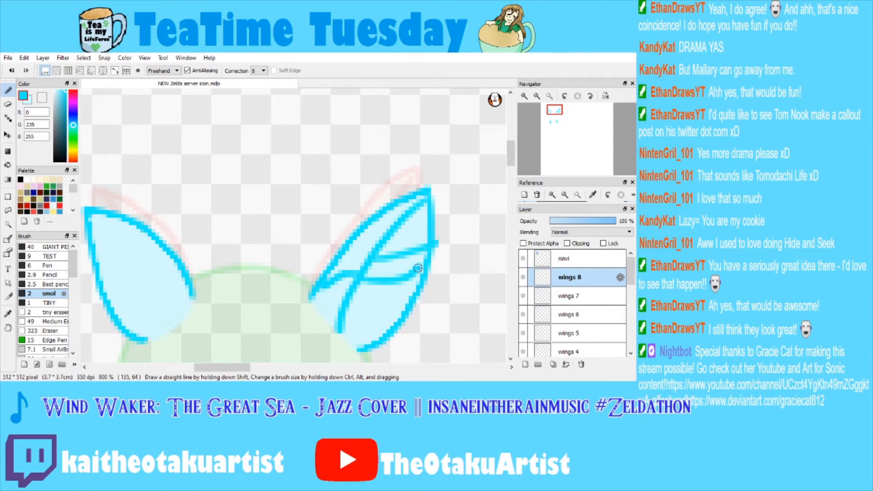
Add matching bright blue lengthwise and cross veins to the left upper wing on wings 8.
mouse_move(555, 110)
left_mouse_down()
mouse_move(556, 124)
mouse_move(552, 111)
left_mouse_up()
mouse_move(169, 169)
left_mouse_down()
mouse_move(200, 230)
mouse_move(250, 274)
left_mouse_up()
mouse_move(197, 229)
left_mouse_down()
mouse_move(173, 233)
mouse_move(178, 258)
mouse_move(259, 237)
left_mouse_up()
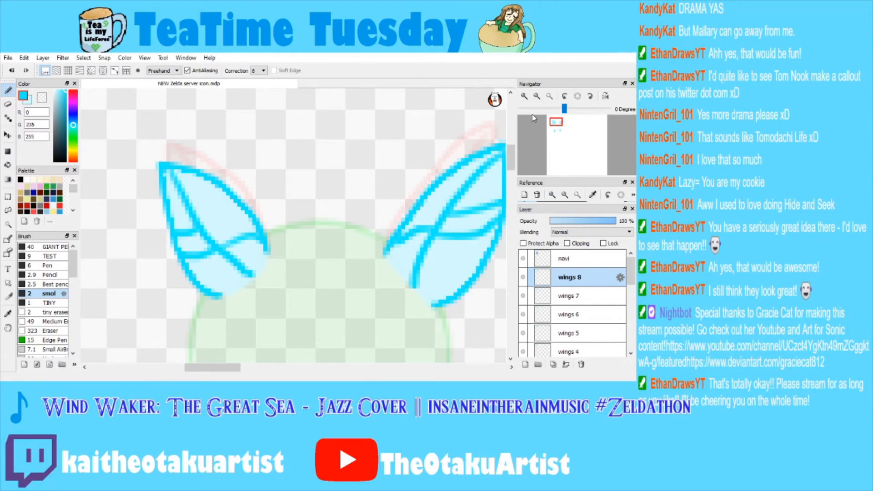
Add a new layer named wing 9 directly above wings 8.
left_click(537, 97)
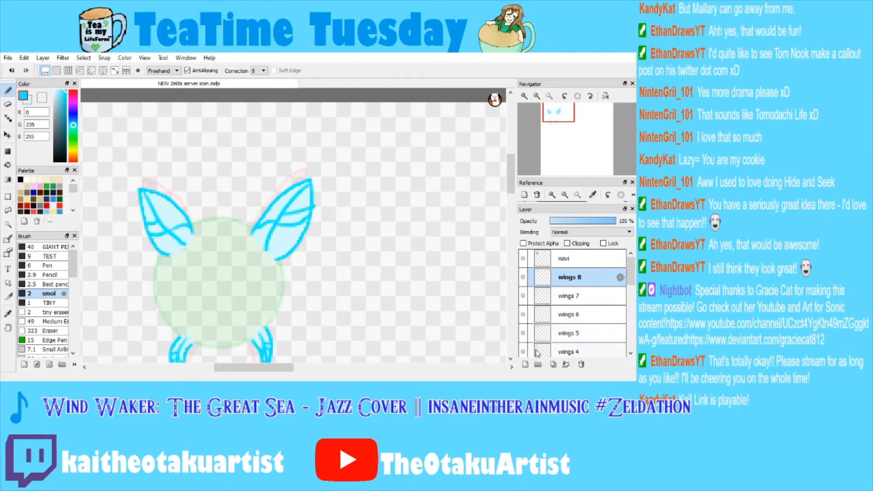
left_click(525, 365)
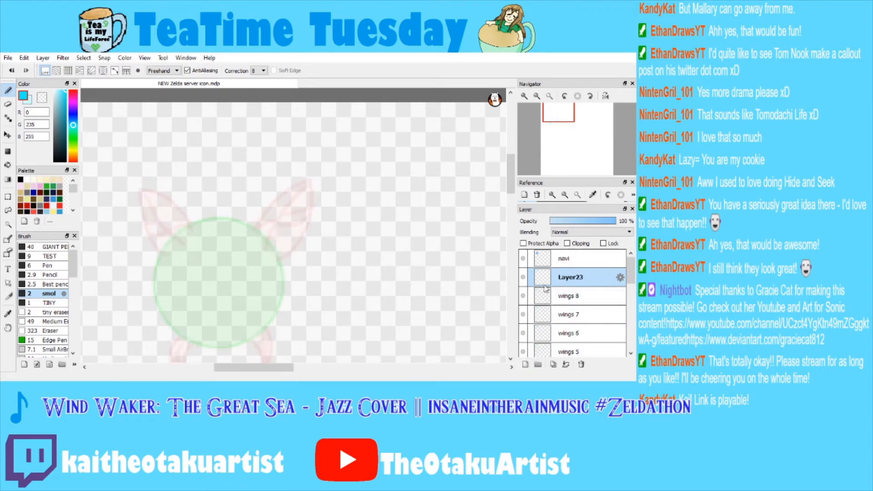
double_click(580, 276)
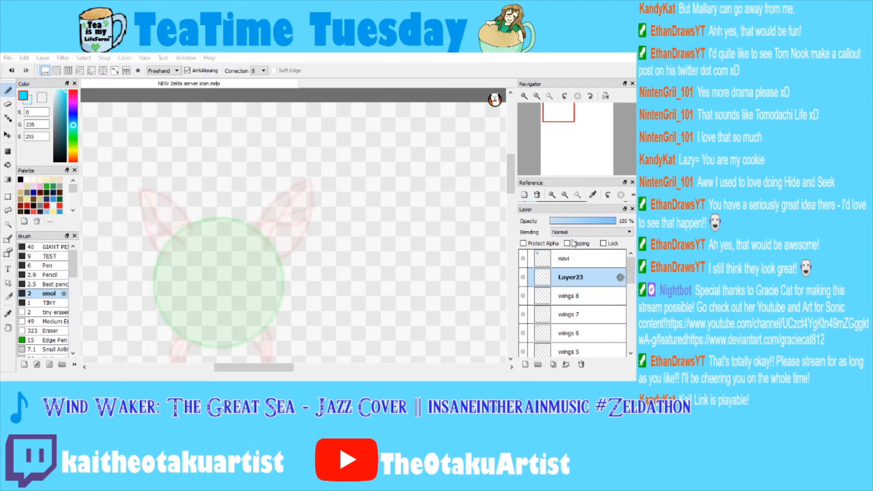
key("Return")
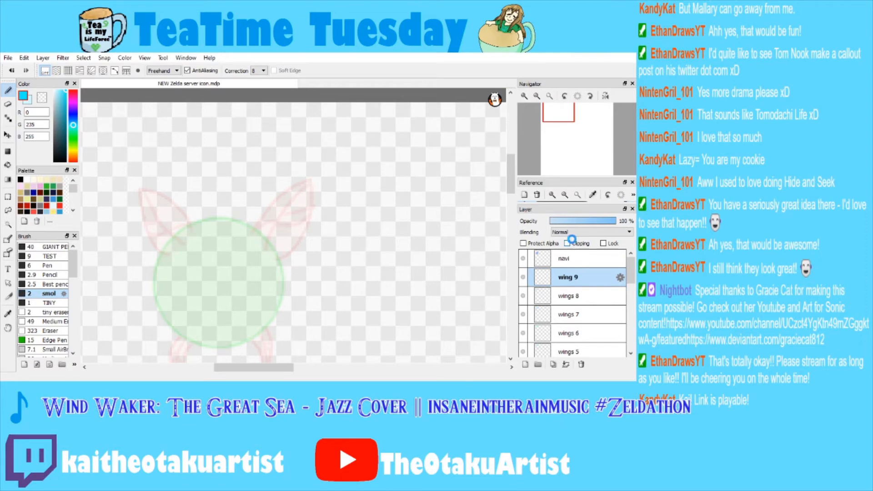
Outline the right upper wing on wing 9 in bright blue, slightly lower than in wings 8, leaving its base open.
left_click(524, 96)
mouse_move(557, 123)
left_mouse_down()
mouse_move(550, 121)
mouse_move(560, 122)
left_mouse_up()
left_click(537, 97)
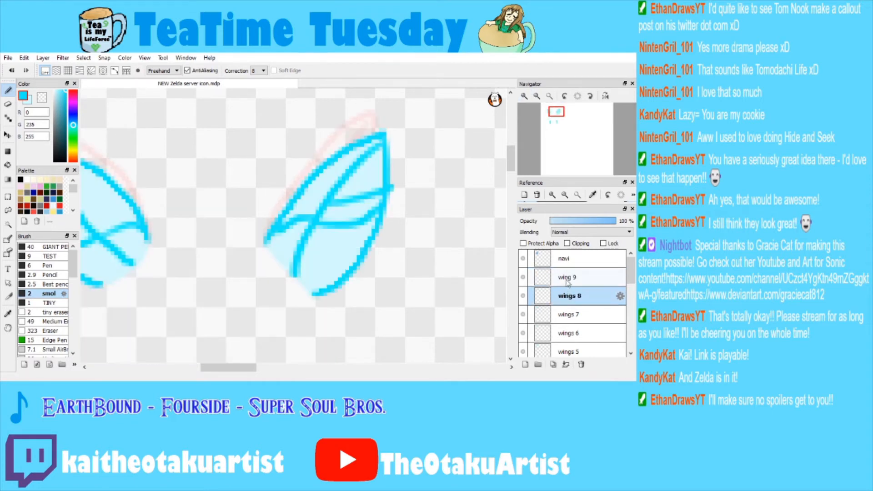
mouse_move(276, 252)
left_mouse_down()
mouse_move(369, 151)
mouse_move(387, 146)
mouse_move(381, 225)
mouse_move(355, 268)
mouse_move(315, 294)
left_mouse_up()
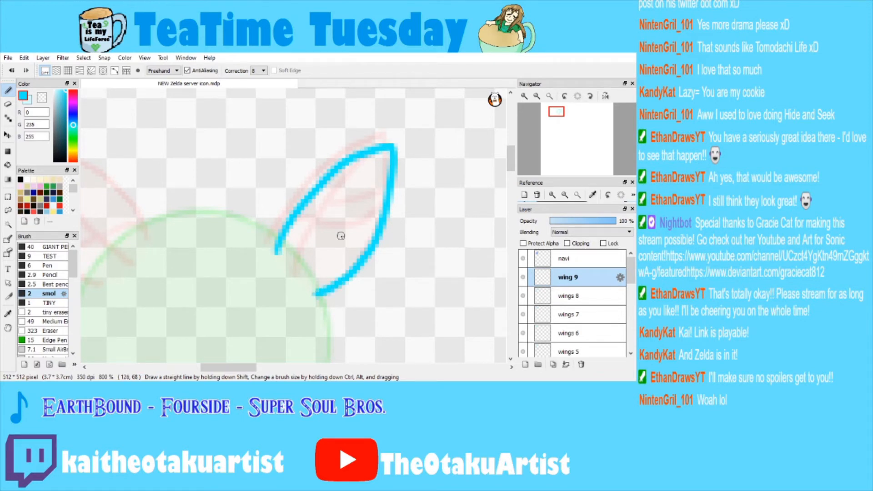
Outline the left upper wing on wing 9 in bright blue, slightly outward and lower than in wings 8, leaving its base open.
left_click_drag(569, 139, 563, 137)
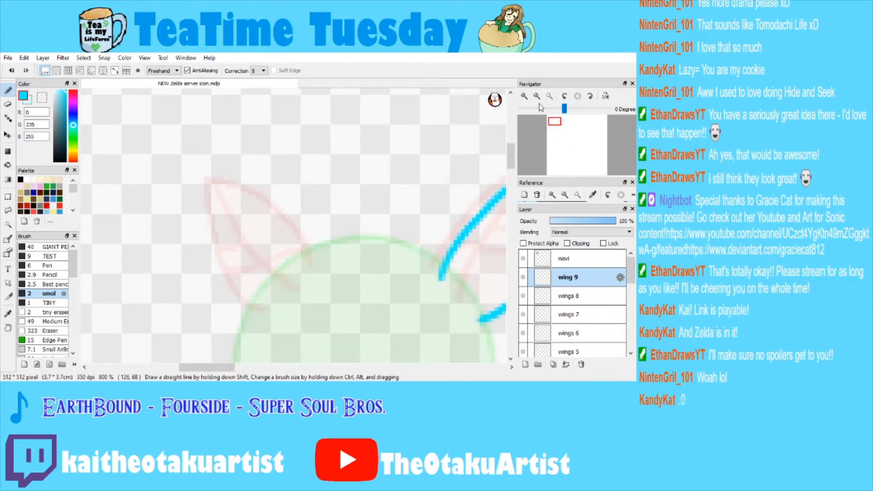
scroll(303, 220, "up", 1)
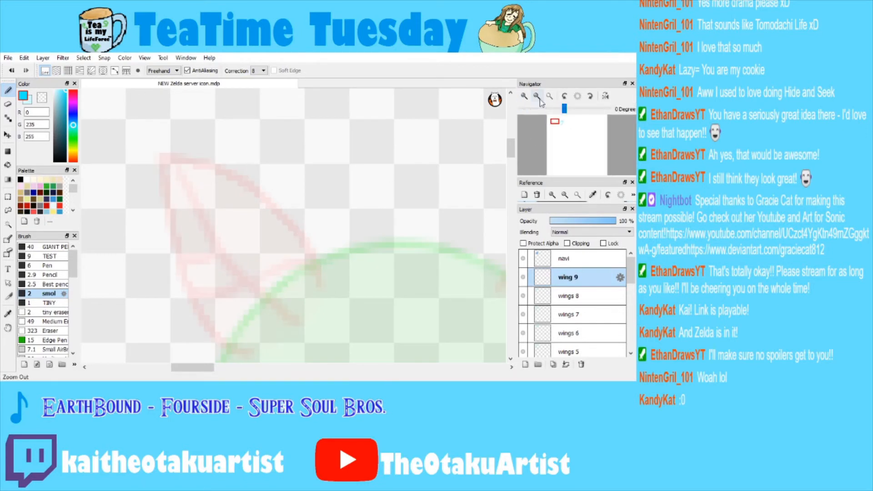
left_click(539, 97)
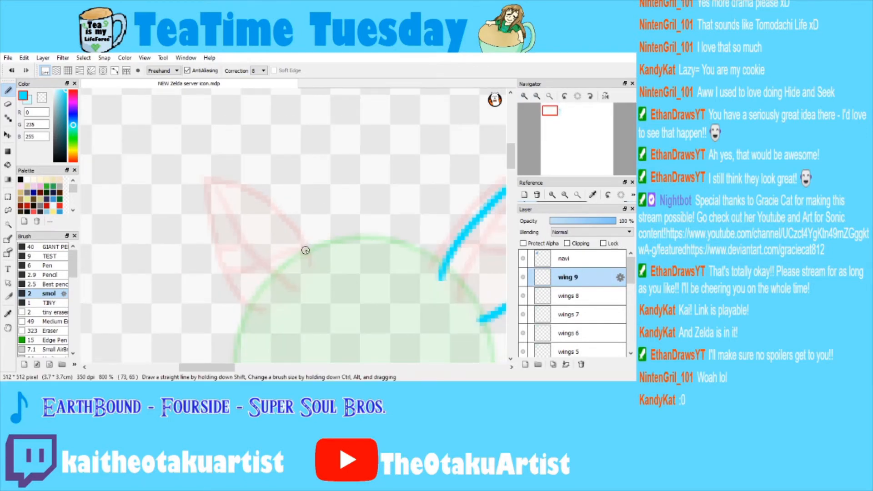
mouse_move(309, 272)
left_mouse_down()
mouse_move(278, 223)
mouse_move(239, 197)
mouse_move(193, 189)
mouse_move(223, 296)
left_mouse_up()
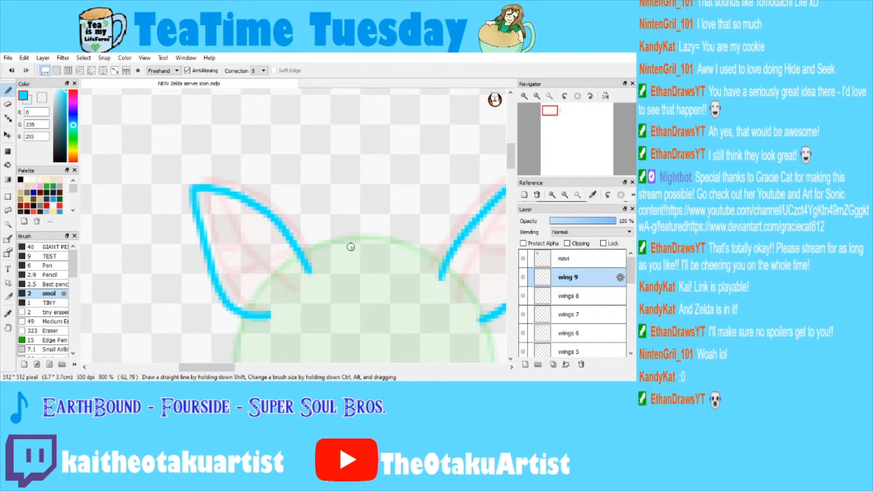
Outline both small lower wings on wing 9 in bright blue, slightly outward from those in wings 8, with open bases.
mouse_move(555, 121)
left_mouse_down()
mouse_move(558, 129)
mouse_move(554, 121)
left_mouse_up()
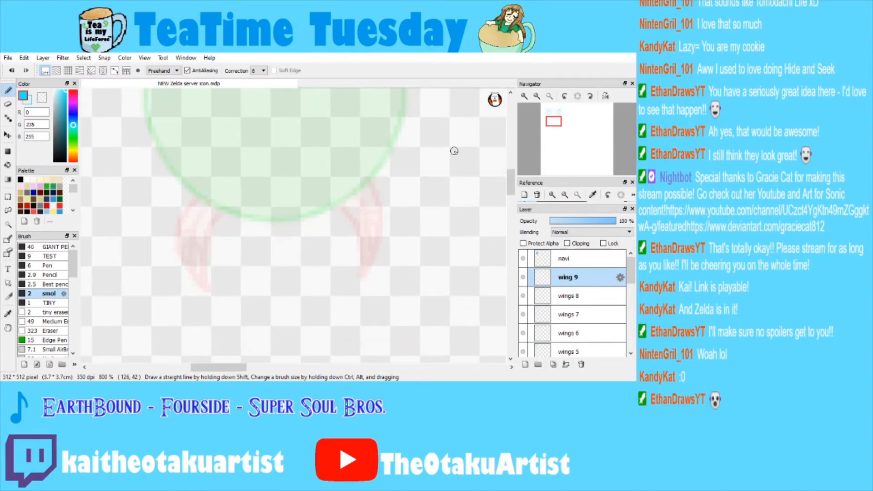
mouse_move(194, 187)
left_mouse_down()
mouse_move(170, 221)
mouse_move(174, 260)
mouse_move(192, 279)
mouse_move(191, 247)
mouse_move(212, 205)
left_mouse_up()
mouse_move(347, 193)
left_mouse_down()
mouse_move(371, 260)
mouse_move(374, 179)
left_mouse_up()
Close the bases of both lower wings on wing 9 with pale blue (212, 251, 255) lines and fill the wings with it.
left_click(29, 102)
left_click_drag(199, 197, 208, 206)
left_click_drag(360, 181, 350, 188)
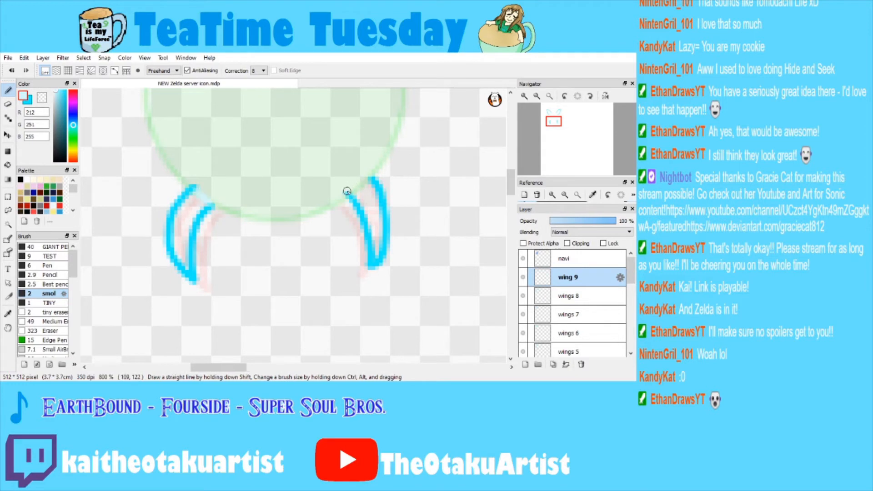
left_click(7, 165)
left_click(189, 201)
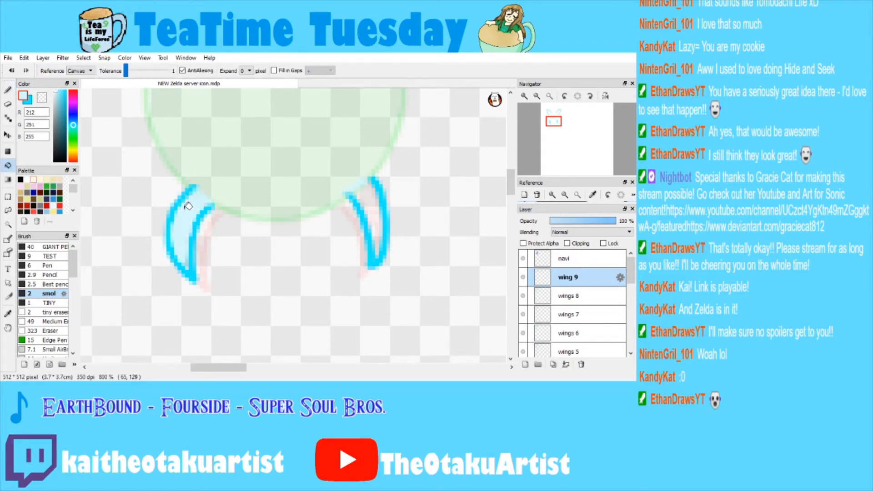
left_click(379, 195)
Close the bases of both upper wings on wing 9 with pale blue lines and fill both wings with the same colour.
scroll(329, 145, "up", 5)
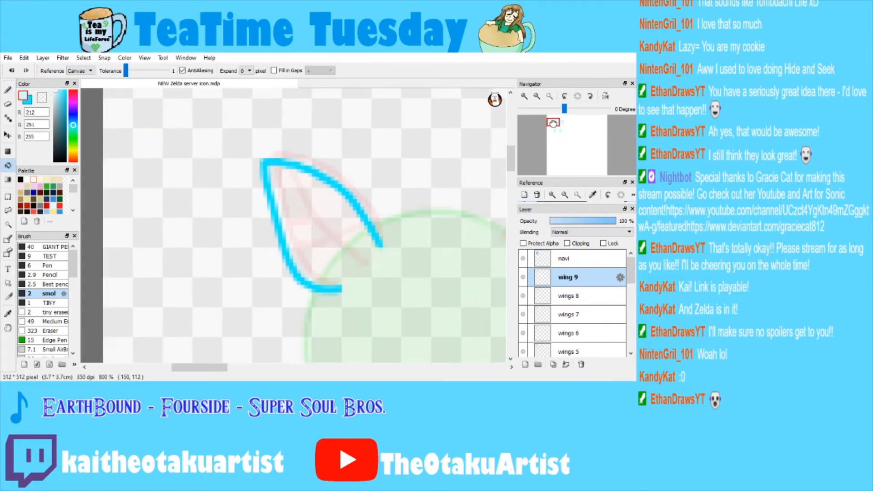
scroll(329, 145, "left", 1)
left_click(8, 90)
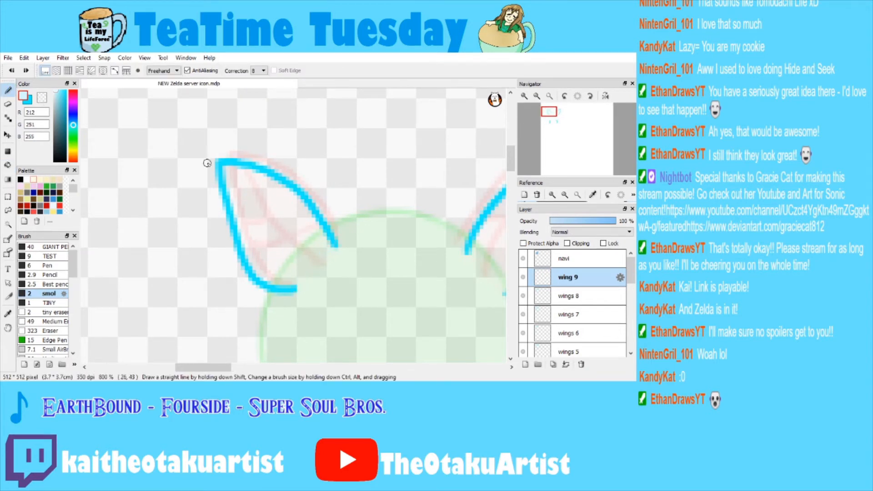
scroll(209, 164, "right", 3)
scroll(216, 166, "down", 3)
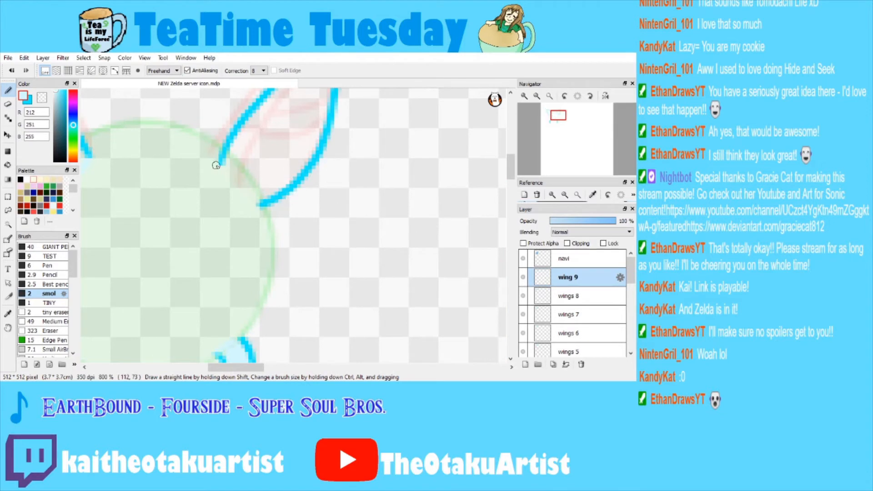
left_click_drag(226, 174, 258, 199)
left_click_drag(541, 114, 555, 113)
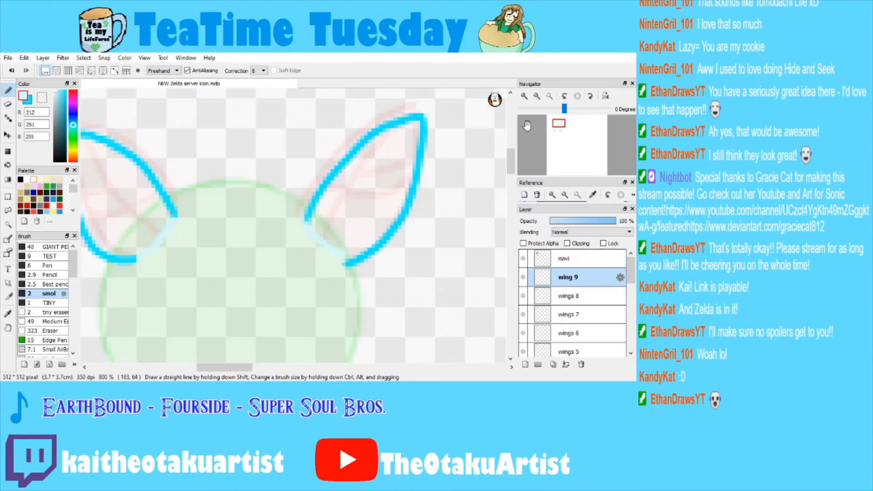
left_click(9, 166)
left_click(133, 187)
left_click(362, 179)
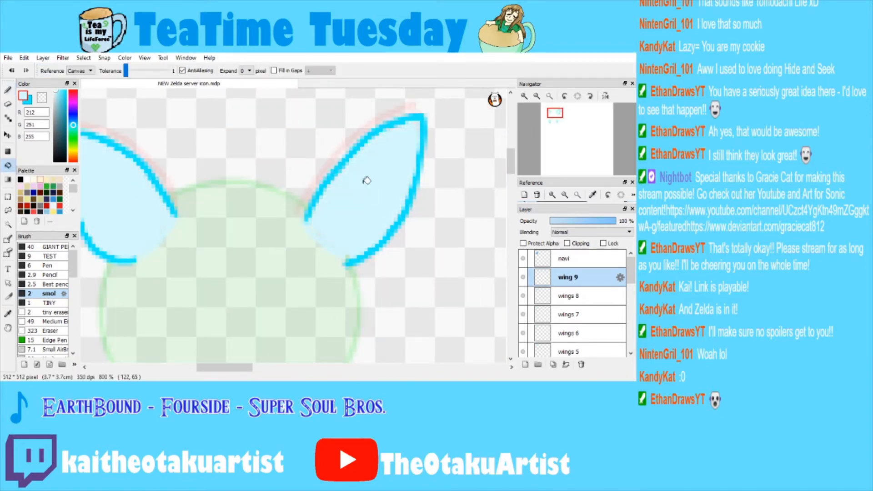
Draw a lengthwise vein and branching cross veins in bright blue (0, 235, 255) in the left upper wing on wing 9.
left_click_drag(559, 128, 556, 122)
left_click(537, 96)
left_click(538, 96)
left_click(29, 100)
left_click(8, 91)
left_click(524, 96)
left_click(524, 96)
left_click(524, 96)
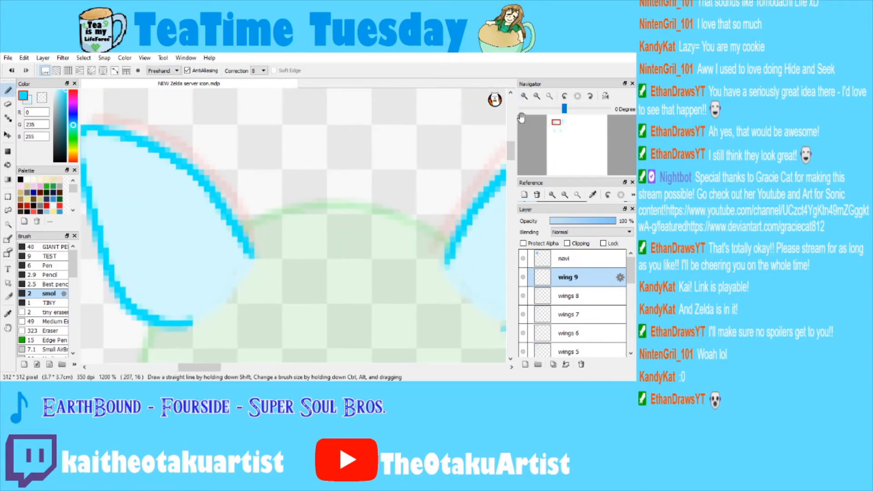
left_click(537, 96)
left_click(569, 296)
left_click(571, 275)
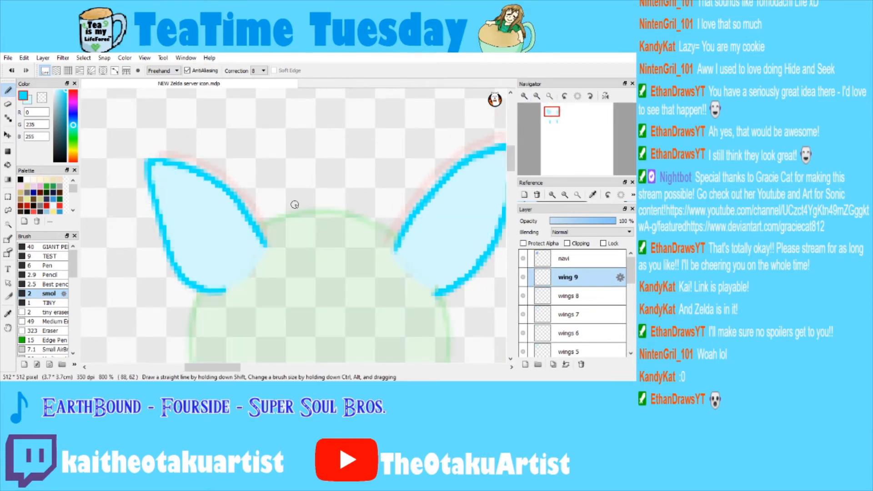
left_click_drag(157, 171, 237, 269)
left_click(564, 295)
left_click(564, 278)
left_click_drag(197, 223, 160, 224)
mouse_move(214, 244)
left_mouse_down()
mouse_move(169, 251)
mouse_move(254, 227)
left_mouse_up()
Add matching bright blue lengthwise and cross veins to the right upper wing on wing 9.
left_click_drag(545, 128, 558, 123)
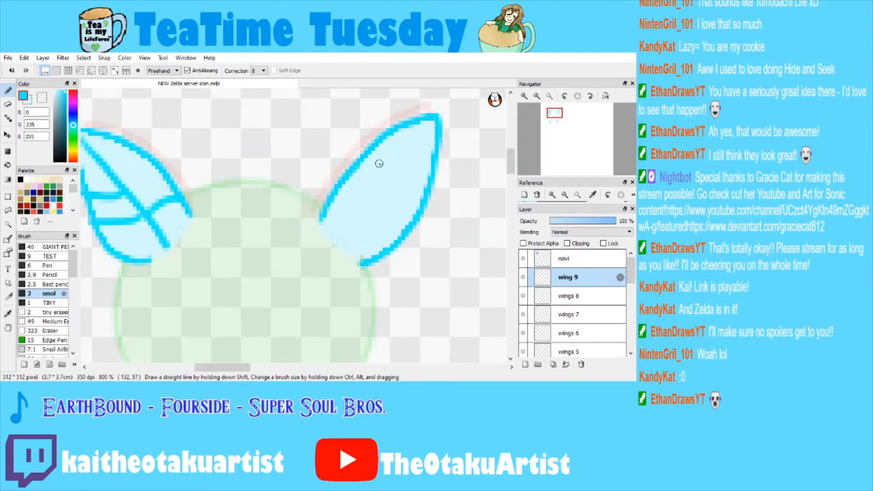
mouse_move(436, 119)
left_mouse_down()
mouse_move(407, 175)
mouse_move(362, 233)
mouse_move(343, 241)
left_mouse_up()
mouse_move(377, 212)
left_mouse_down()
mouse_move(347, 198)
mouse_move(409, 204)
mouse_move(383, 215)
mouse_move(411, 223)
left_mouse_up()
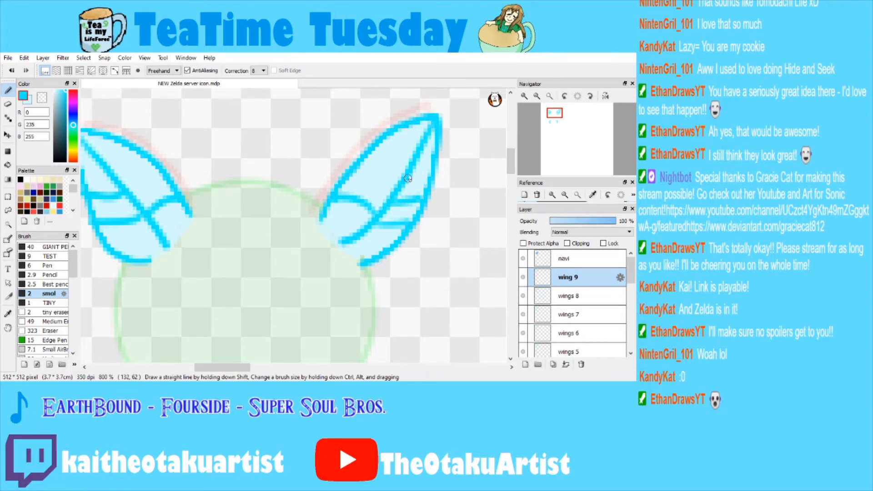
Draw curved lengthwise veins and short cross veins in bright blue in both lower wings on wing 9.
scroll(364, 196, "down", 5)
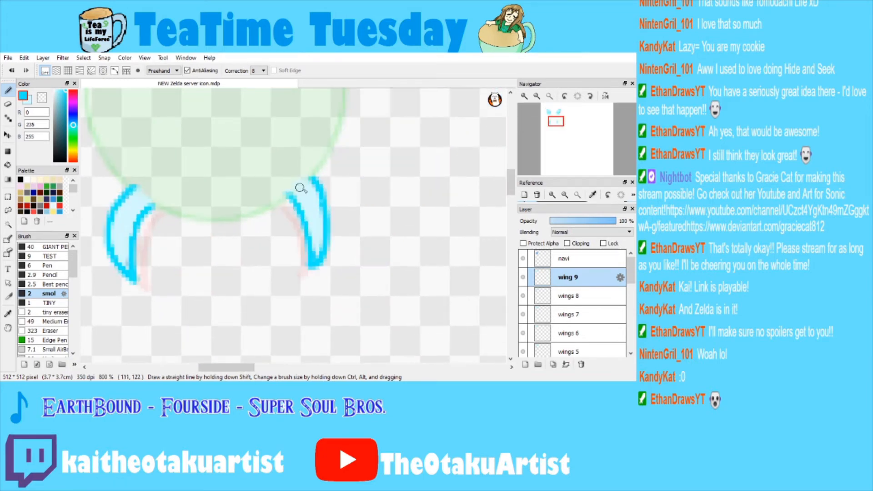
left_click_drag(299, 187, 319, 249)
left_click_drag(145, 194, 120, 257)
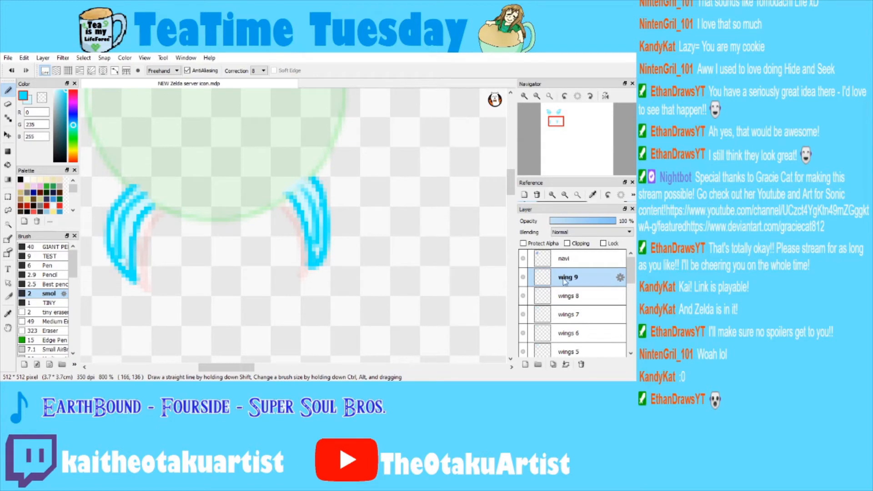
left_click_drag(118, 243, 127, 238)
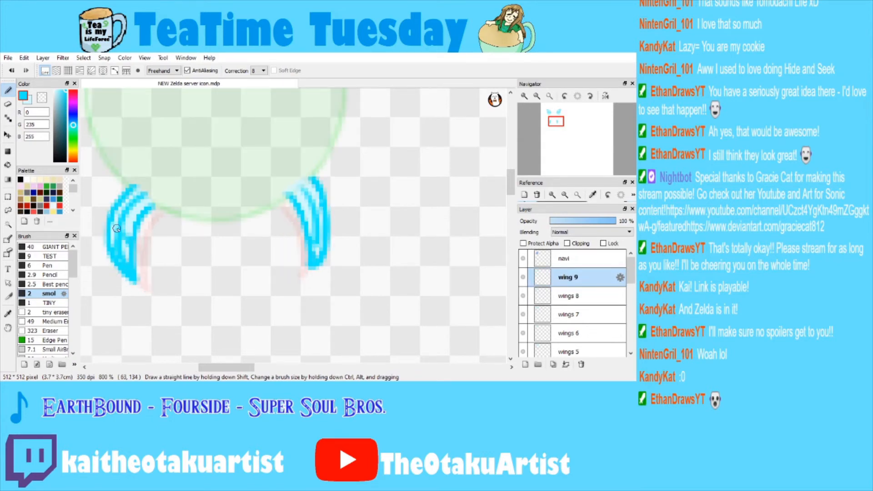
left_click_drag(315, 227, 315, 219)
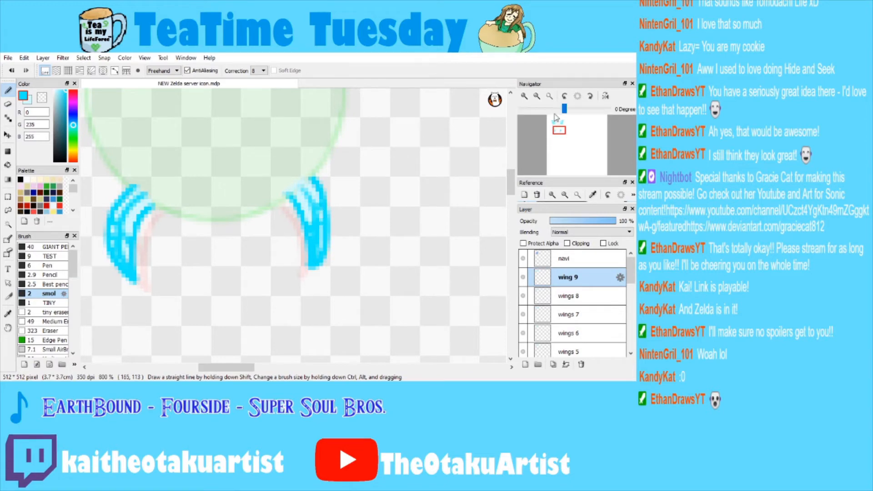
Examine the complete wing 9 frame around the fairy's body.
left_click(537, 95)
left_click(537, 96)
left_click(537, 96)
left_click(524, 96)
left_click(525, 95)
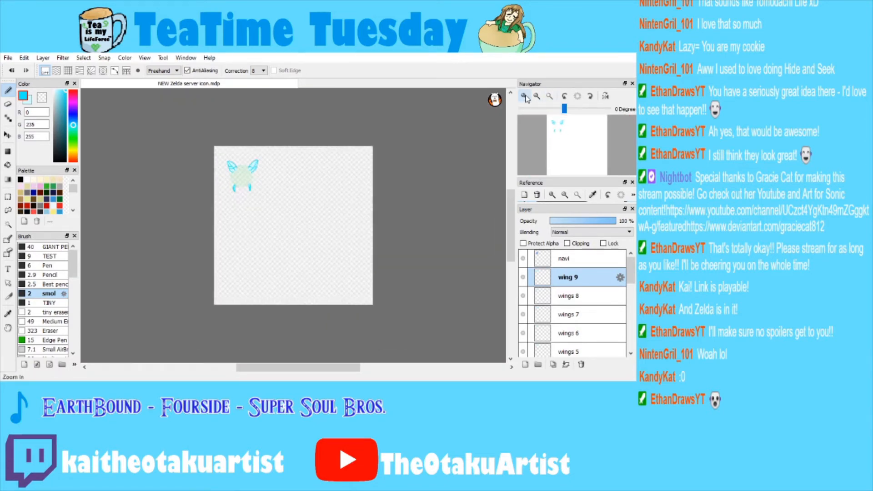
left_click(524, 96)
left_click(524, 96)
left_click(525, 96)
left_click(558, 140)
left_click_drag(558, 141, 556, 114)
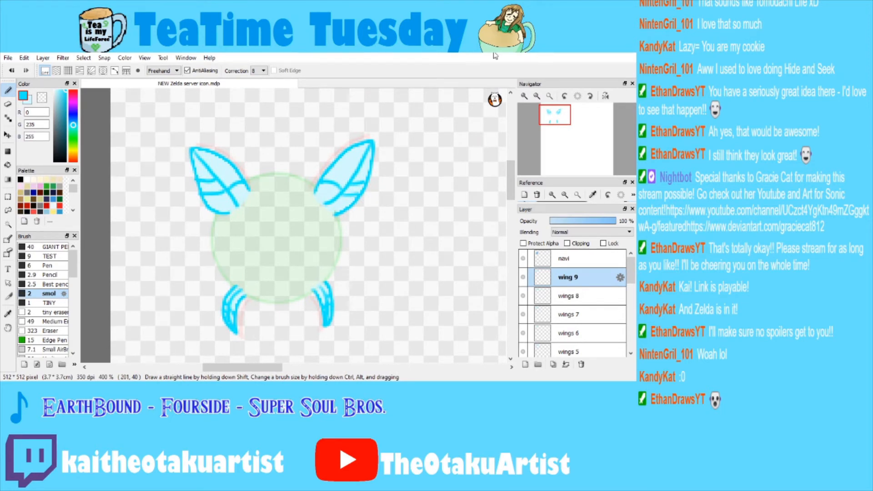
Compare wing 9 with wings 8, and add a new layer named wing 10 directly above wing 9.
left_click(564, 291)
left_click(565, 277)
left_click(526, 364)
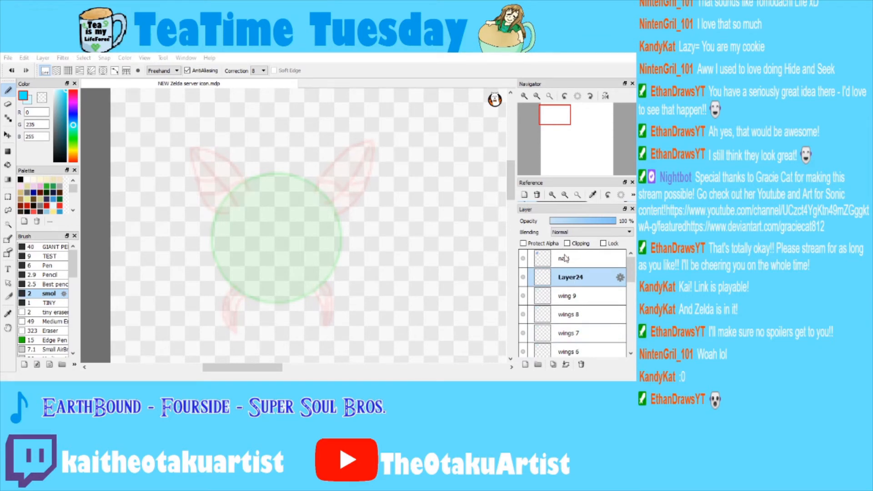
Outline the right upper wing on wing 10 in bright blue, slightly lower than in wing 9, leaving its base open.
left_click(524, 96)
left_click(524, 96)
left_click_drag(473, 103, 397, 233)
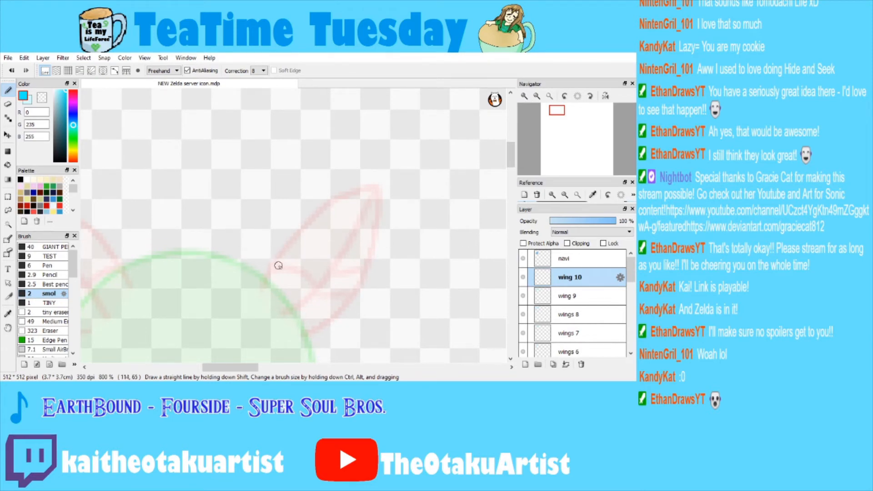
mouse_move(267, 293)
left_mouse_down()
mouse_move(285, 258)
mouse_move(328, 222)
mouse_move(386, 205)
left_mouse_up()
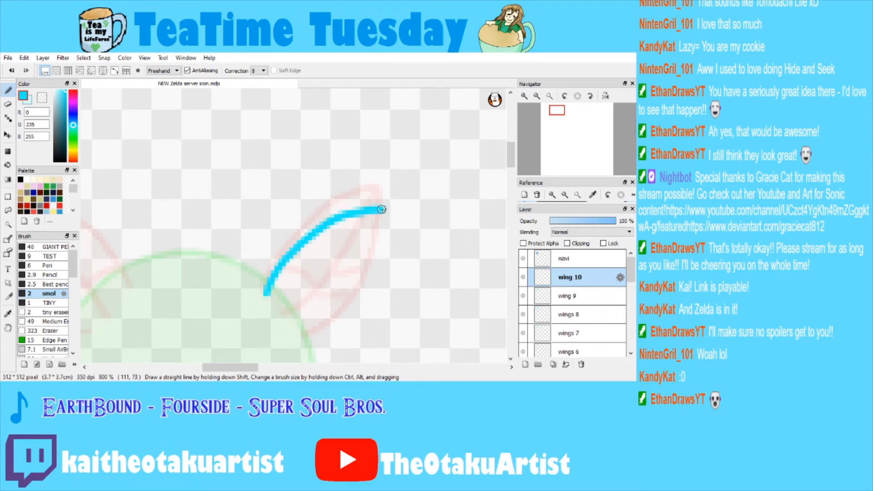
key("ctrl+z")
mouse_move(266, 293)
left_mouse_down()
mouse_move(385, 202)
mouse_move(366, 292)
mouse_move(329, 332)
mouse_move(293, 342)
left_mouse_up()
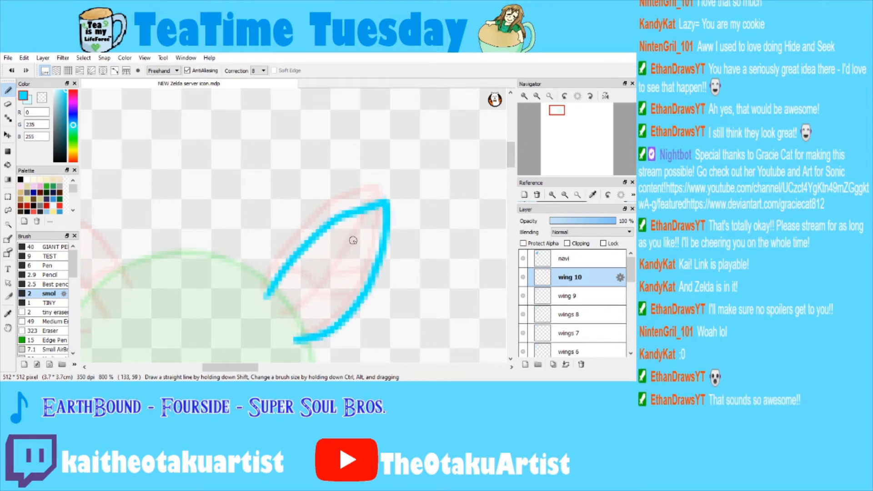
Outline the left upper wing on wing 10 in bright blue with an open base, and compare it with wing 9.
left_click_drag(556, 122, 550, 123)
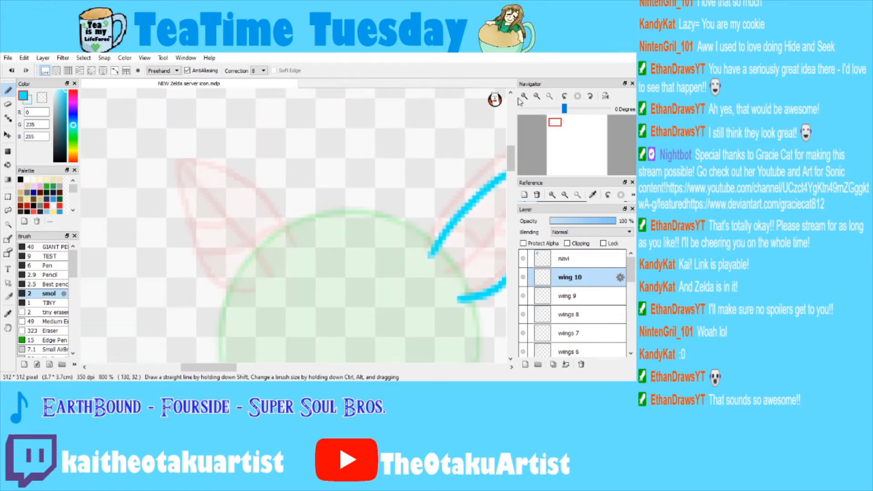
left_click(524, 96)
left_click(537, 96)
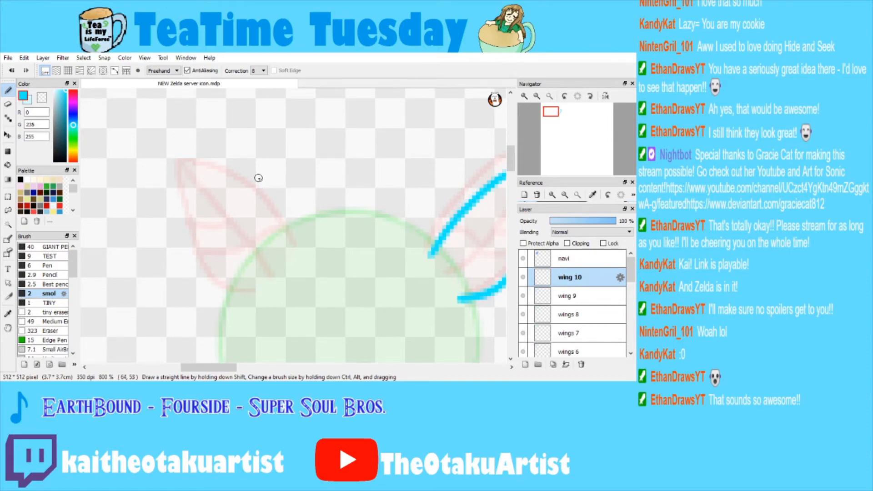
mouse_move(290, 251)
left_mouse_down()
mouse_move(214, 175)
mouse_move(166, 167)
mouse_move(227, 292)
mouse_move(254, 301)
left_mouse_up()
left_click(574, 291)
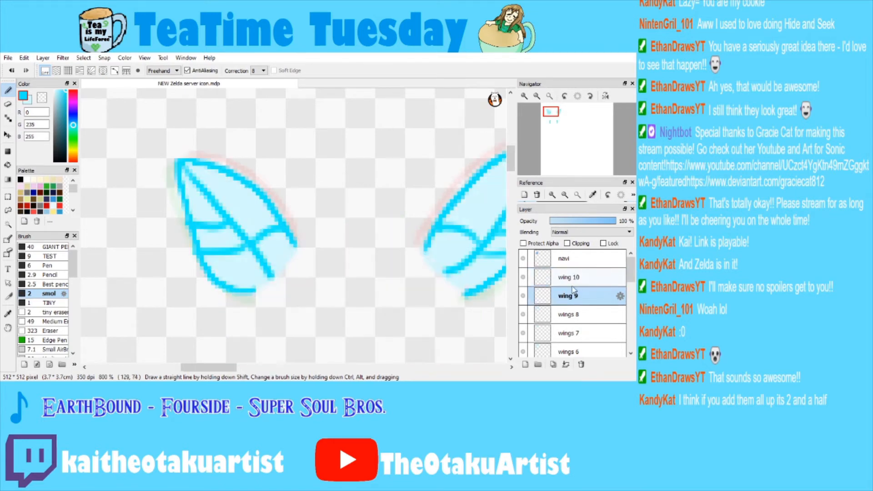
left_click(568, 279)
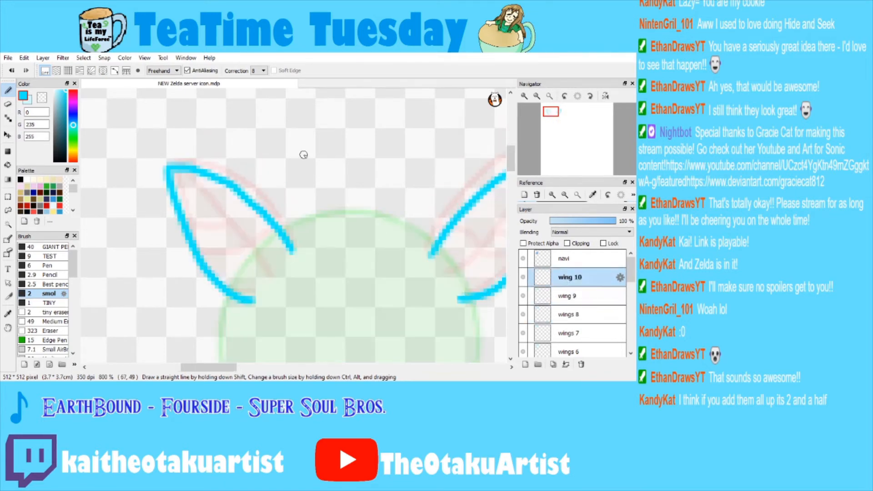
Outline the right lower wing on wing 10 in bright blue, slightly outward and higher than in wing 9, with an open base.
mouse_move(555, 114)
left_click_drag(554, 123, 557, 129)
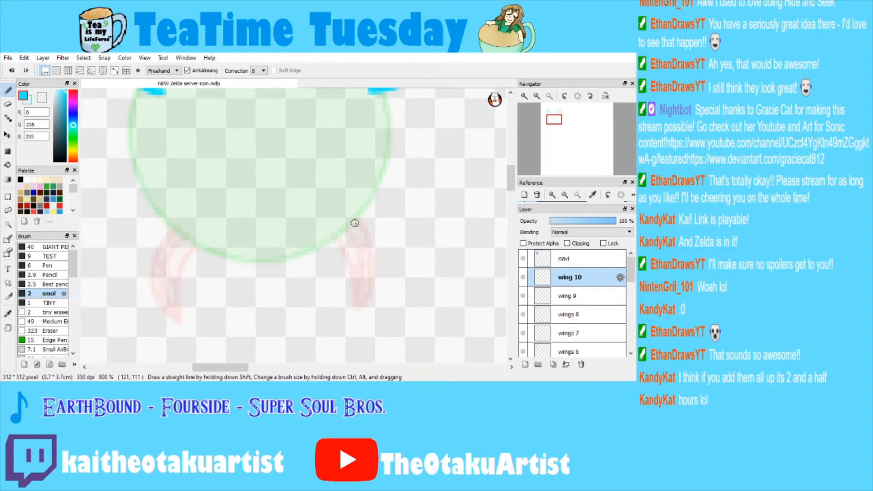
mouse_move(364, 215)
left_mouse_down()
mouse_move(378, 243)
mouse_move(379, 274)
mouse_move(368, 292)
left_mouse_up()
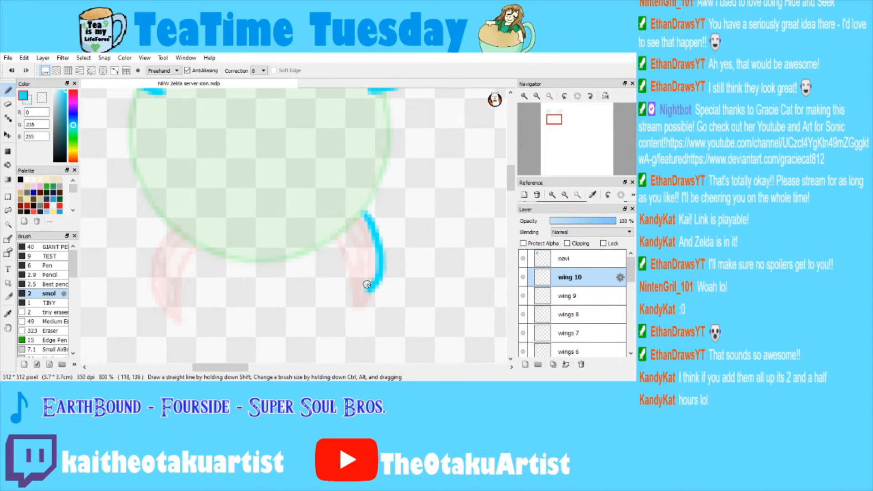
key("ctrl+z")
mouse_move(362, 212)
left_mouse_down()
mouse_move(380, 266)
mouse_move(370, 297)
mouse_move(339, 233)
left_mouse_up()
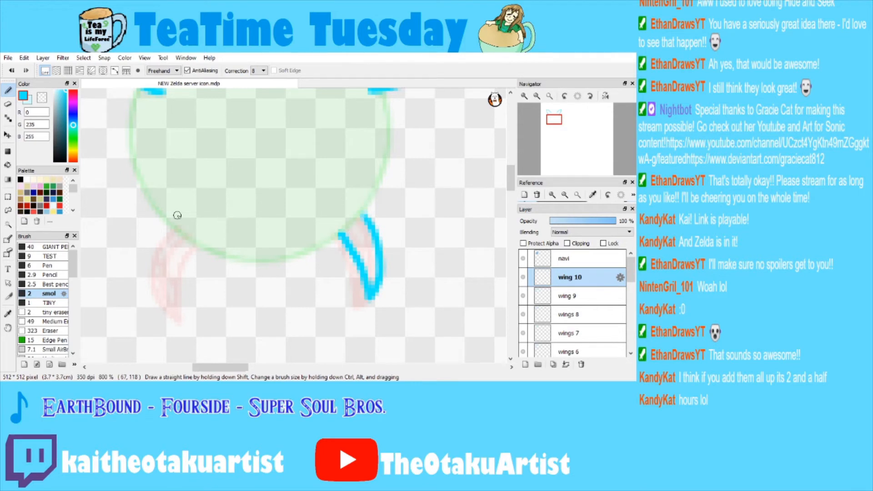
Outline the left lower wing on wing 10 in bright blue, slightly outward and higher than in wing 9, with an open base.
mouse_move(166, 221)
left_mouse_down()
mouse_move(148, 286)
mouse_move(160, 229)
mouse_move(144, 262)
mouse_move(154, 310)
mouse_move(161, 227)
mouse_move(147, 287)
left_mouse_up()
key("ctrl+z")
key("ctrl+z")
left_click_drag(161, 310, 196, 237)
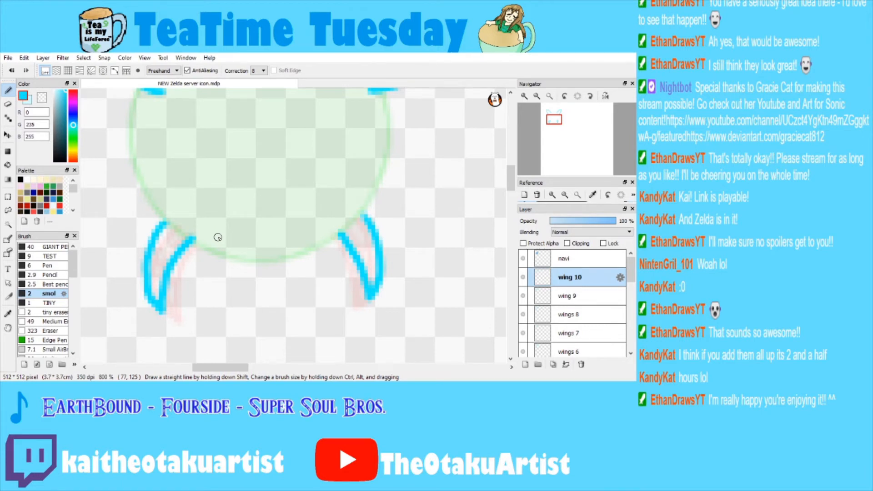
left_click(537, 96)
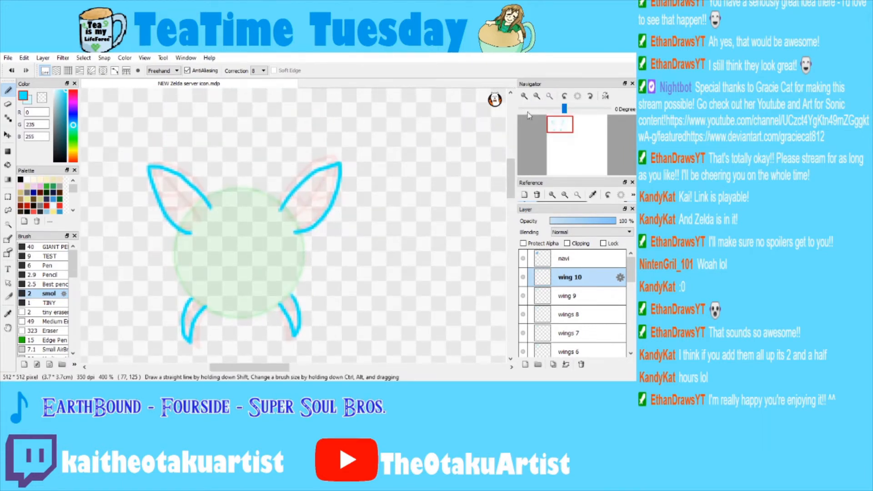
Close the open bases of both upper wings on wing 10 with pale blue and fill the wings in the same colour.
left_click(525, 96)
left_click(86, 111, "alt")
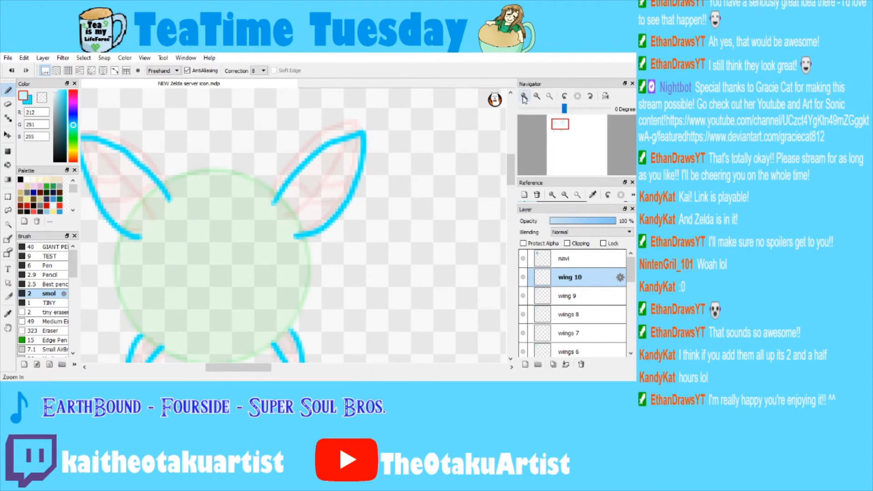
left_click(525, 96)
left_click_drag(266, 201, 296, 237)
scroll(356, 187, "down", 2)
scroll(394, 171, "up", 2)
left_click_drag(322, 165, 284, 205)
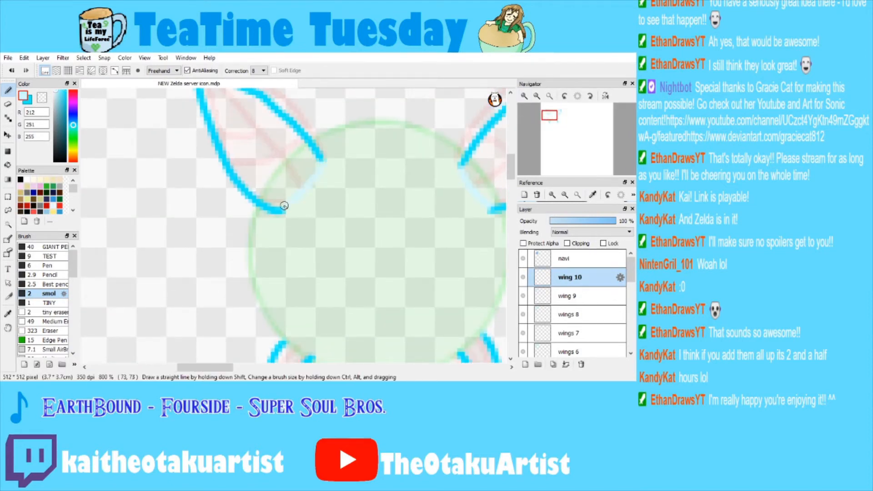
key("g")
left_click(282, 137)
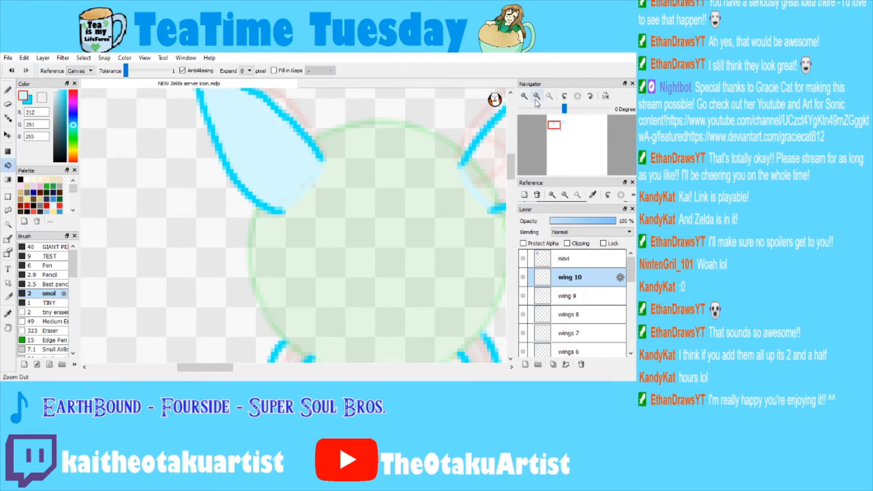
Close the bases of both lower wings on wing 10 with pale blue and fill them in the same colour.
left_click(537, 96)
left_click(525, 95)
left_click(525, 96)
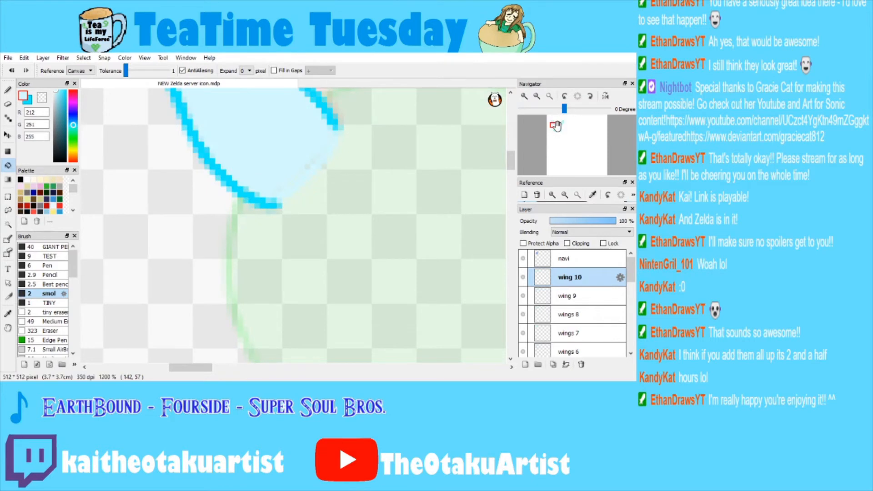
left_click_drag(554, 127, 557, 129)
key("b")
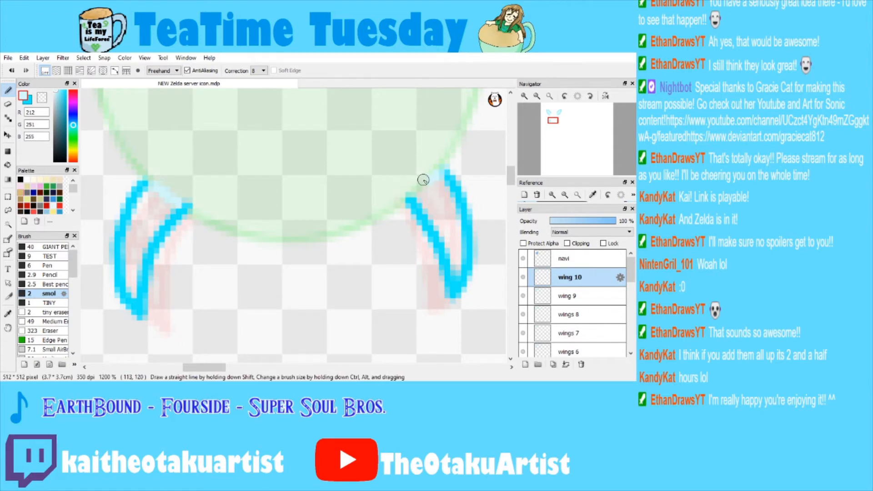
left_click(7, 165)
left_click(153, 202)
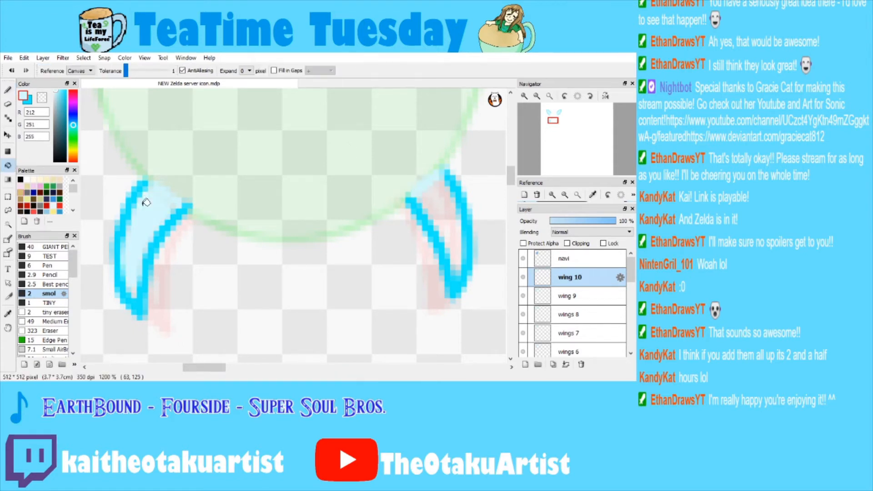
left_click(448, 205)
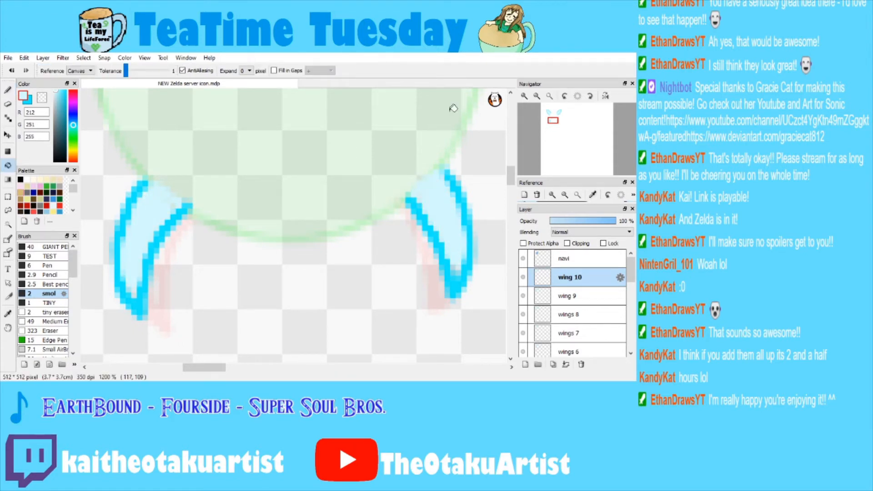
Draw bright blue vein lines running lengthwise inside the left lower wing on wing 10, using wing 9 as reference.
left_click(525, 96)
left_click(549, 96)
left_click(526, 98)
left_click(525, 96)
left_click(525, 97)
left_click(525, 96)
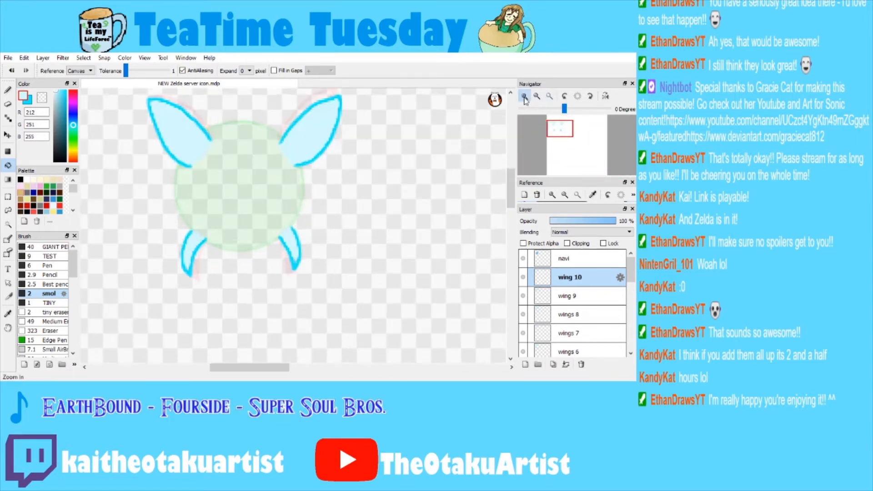
left_click(524, 97)
left_click(525, 97)
left_click(525, 96)
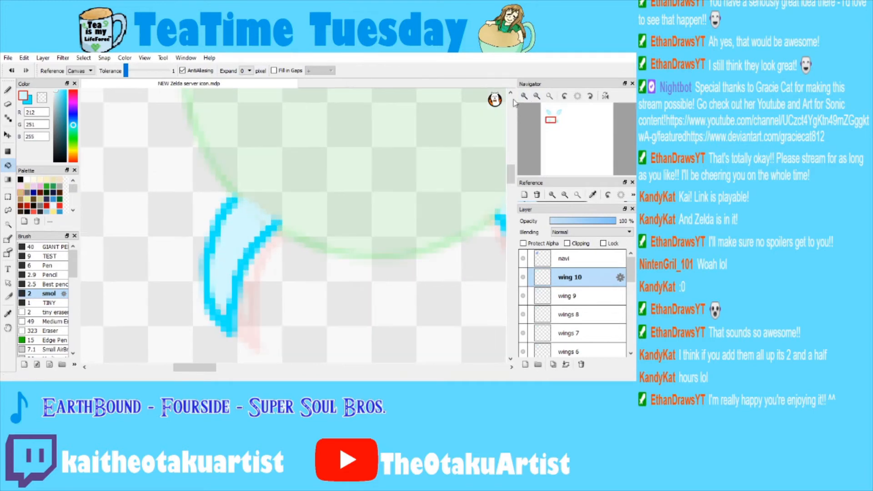
left_click(30, 99)
left_click(7, 91)
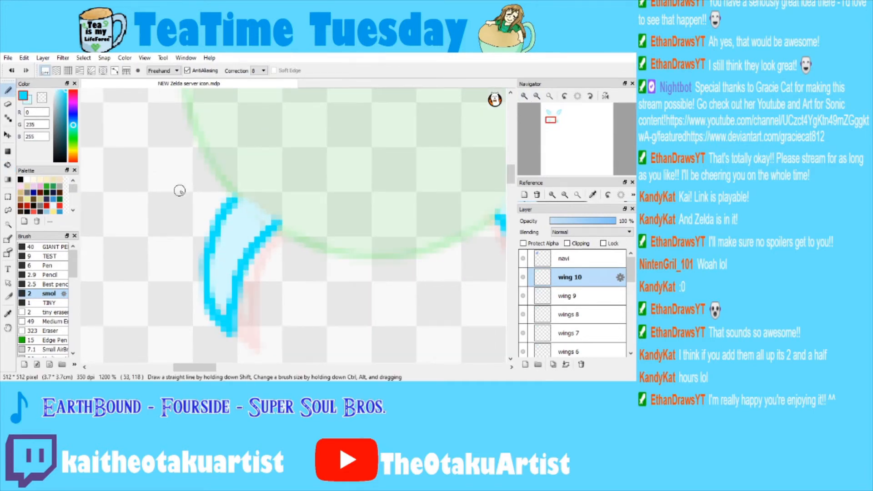
left_click_drag(246, 219, 222, 307)
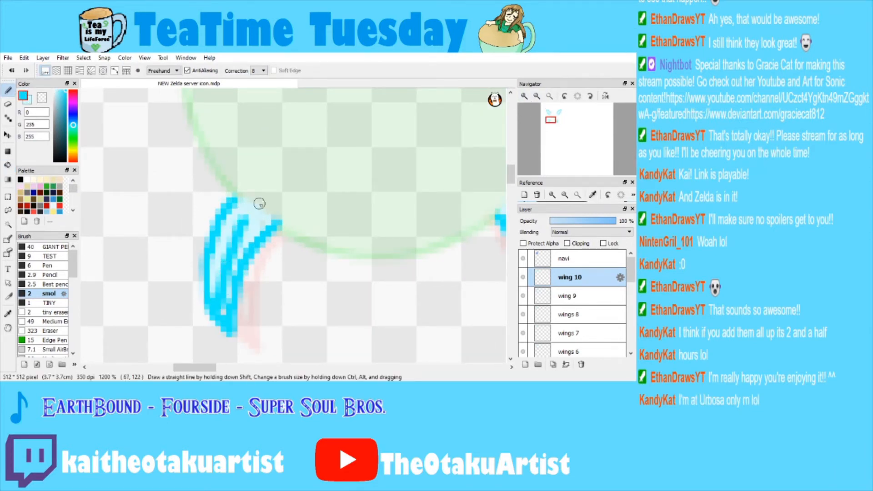
key("ctrl+z")
left_click(564, 297)
left_click(564, 278)
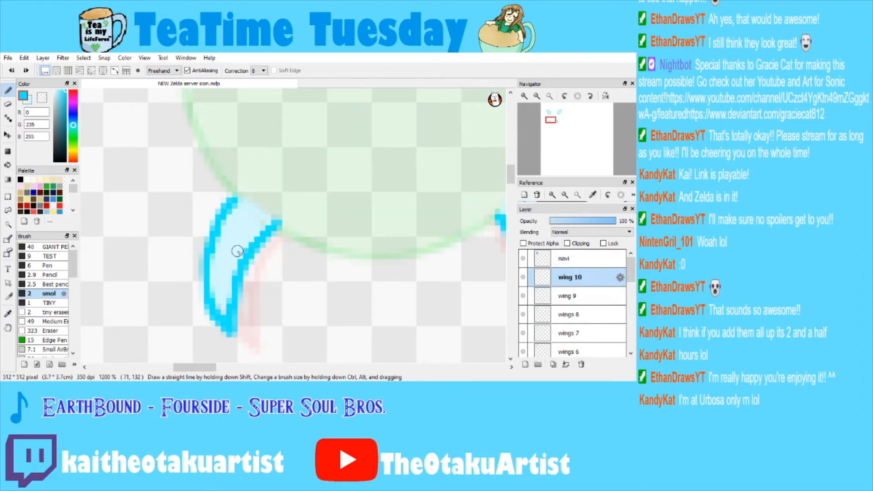
mouse_move(255, 210)
left_mouse_down()
mouse_move(228, 258)
mouse_move(220, 319)
left_mouse_up()
left_click_drag(237, 257, 225, 291)
left_click_drag(234, 238, 211, 279)
Draw bright blue vein lines inside the right lower wing on wing 10, using wing 9 as reference.
left_click_drag(556, 131, 559, 130)
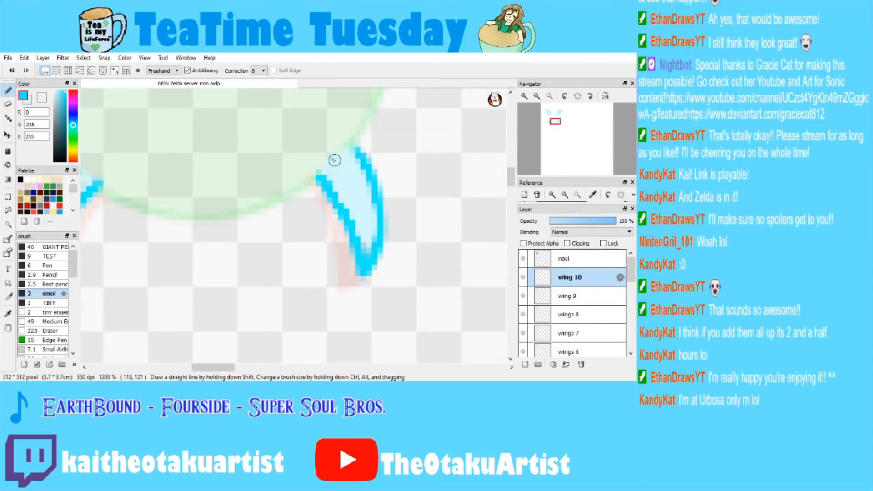
left_click_drag(335, 160, 370, 242)
left_click(564, 296)
left_click(564, 277)
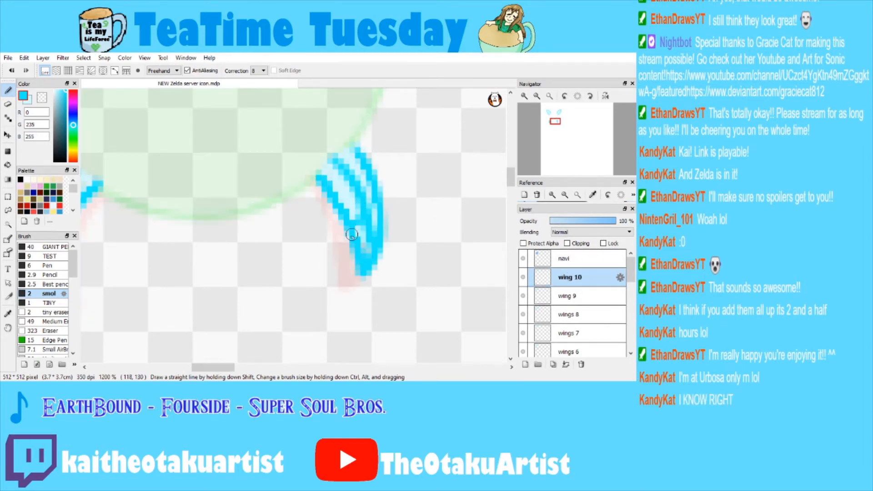
left_click_drag(375, 205, 377, 217)
Draw a lengthwise bright blue vein from the tip of wing 10's right upper wing to its base, with curved cross veins.
left_click(537, 96)
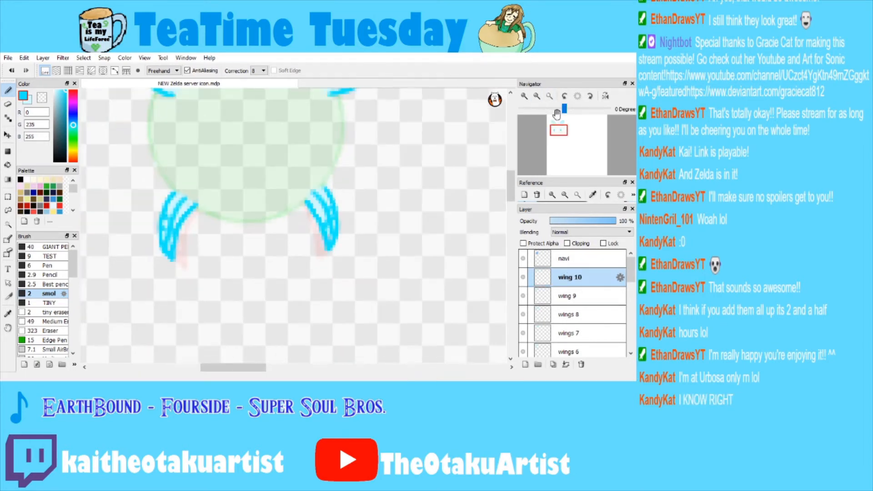
left_click_drag(558, 128, 559, 120)
scroll(559, 122, "up", 2)
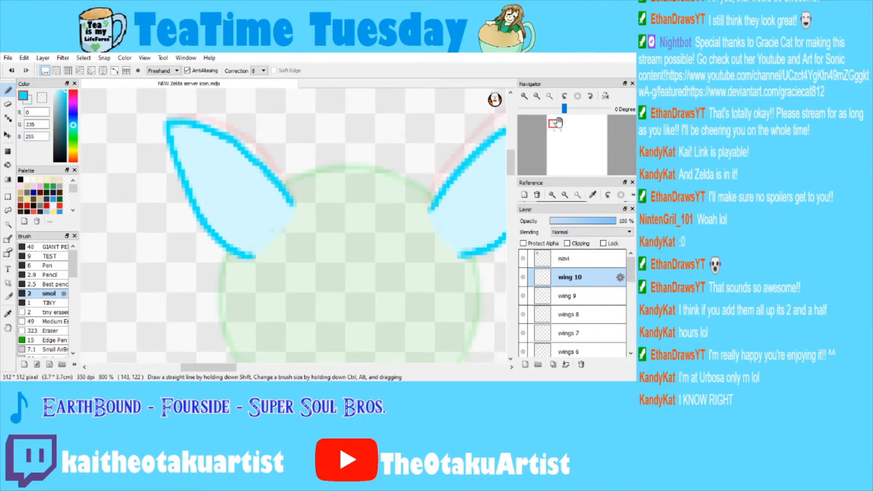
left_click_drag(558, 126, 563, 124)
left_click(526, 96)
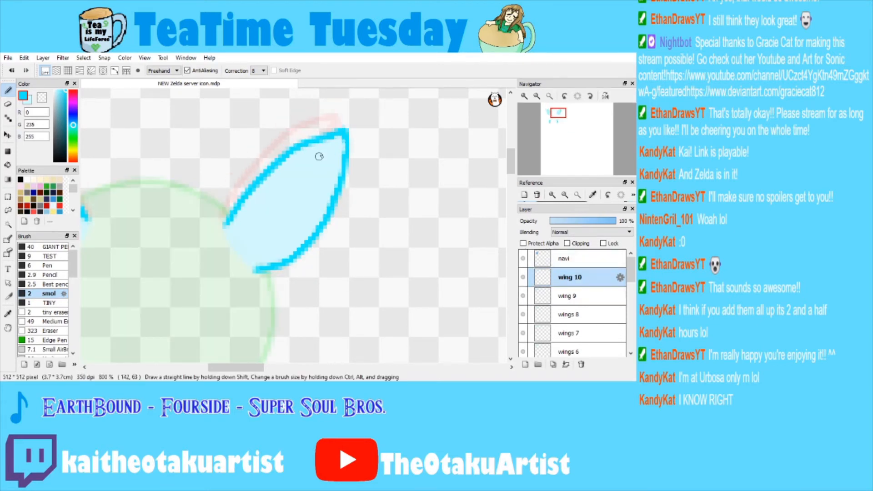
mouse_move(340, 134)
left_mouse_down()
mouse_move(308, 185)
mouse_move(232, 248)
left_mouse_up()
key("ctrl+z")
mouse_move(340, 135)
left_mouse_down()
mouse_move(291, 225)
mouse_move(245, 252)
left_mouse_up()
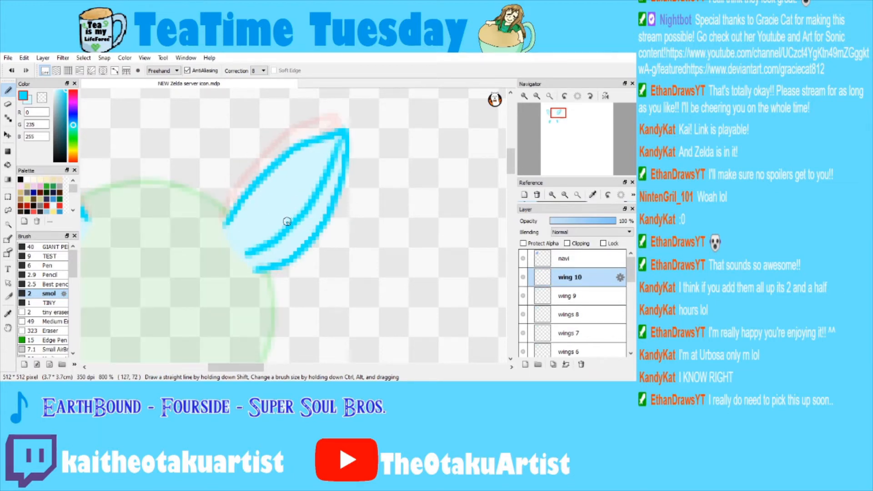
mouse_move(243, 201)
left_mouse_down()
mouse_move(293, 225)
mouse_move(328, 205)
left_mouse_up()
left_click_drag(283, 239, 314, 230)
Draw a lengthwise vein and curved cross veins in bright blue inside wing 10's left upper wing, using wing 9 as reference.
left_click(553, 125)
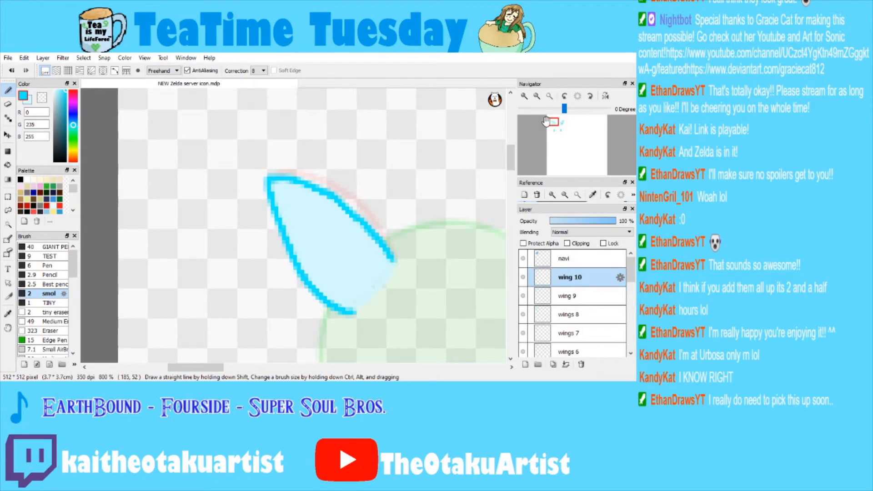
left_click(568, 297)
left_click(566, 278)
mouse_move(276, 182)
left_mouse_down()
mouse_move(307, 210)
mouse_move(360, 297)
left_mouse_up()
left_click(571, 296)
left_click(569, 278)
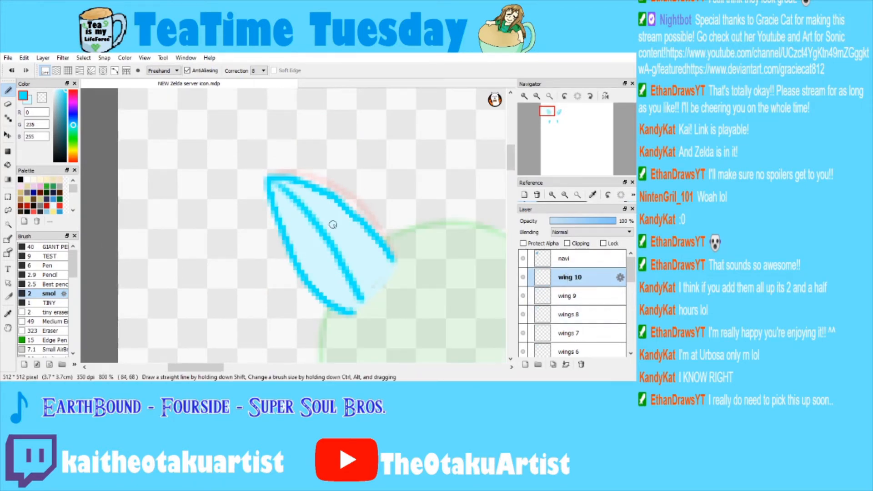
left_click_drag(321, 233, 285, 239)
left_click_drag(301, 268, 386, 241)
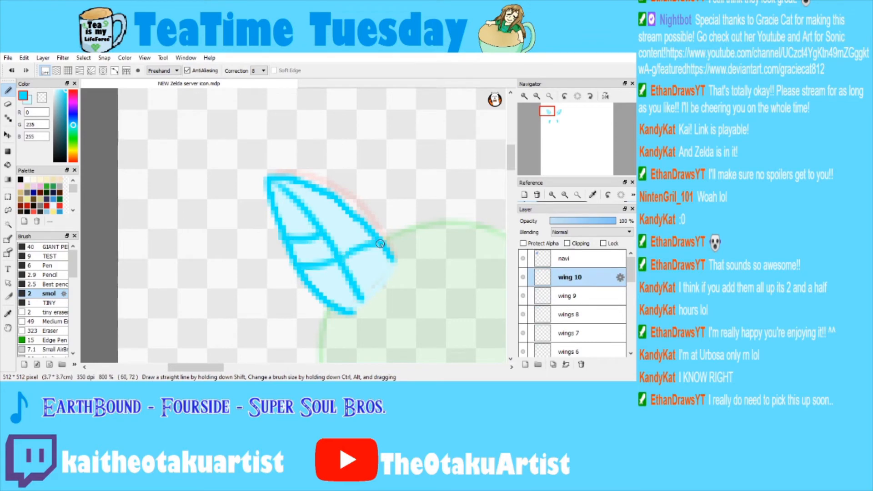
Compare the finished wing 10 frame with wing 9 by switching between the two layers.
left_click(537, 96)
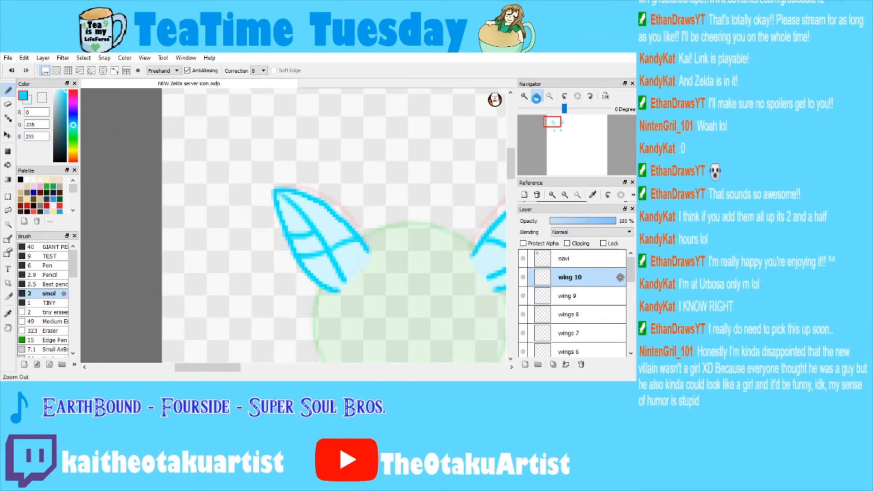
left_click(537, 96)
left_click(558, 131)
left_click_drag(558, 130, 559, 128)
left_click(566, 295)
left_click(569, 275)
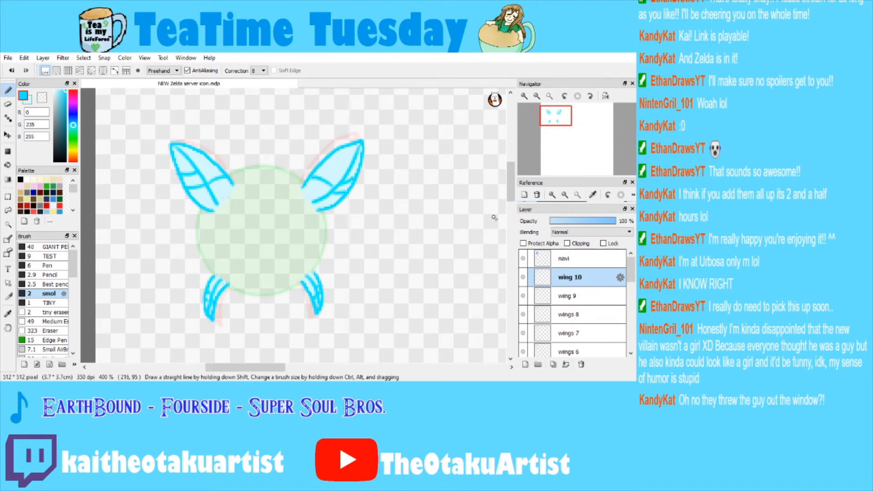
left_click(566, 292)
left_click(563, 279)
Add a new layer above wing 10 and name it wing 11.
key("ctrl+shift+n")
double_click(573, 278)
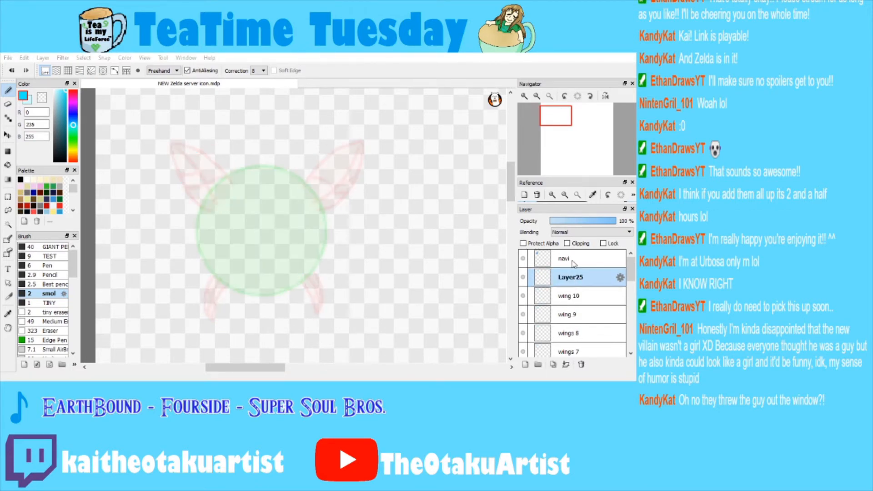
key("Return")
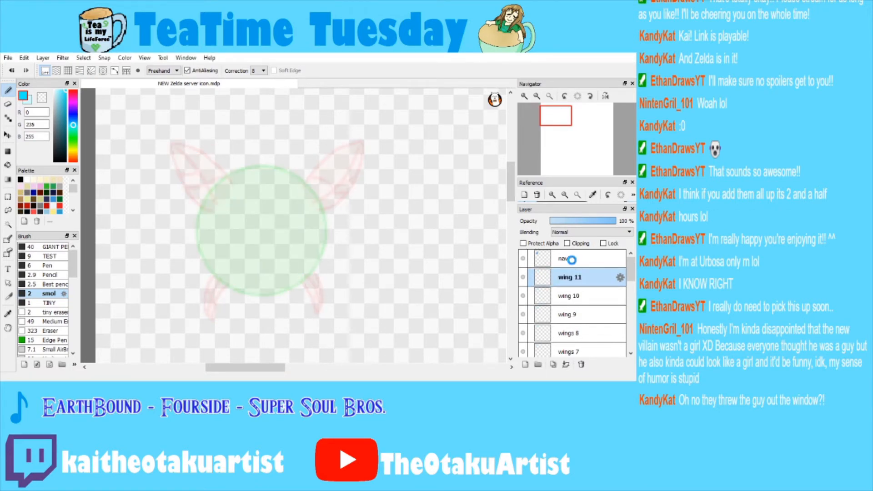
Outline both upper wings on wing 11 in bright blue, slightly lower than in wing 10, leaving their bases open.
left_click(524, 96)
left_click(524, 96)
left_click(525, 96)
left_click_drag(563, 127, 562, 124)
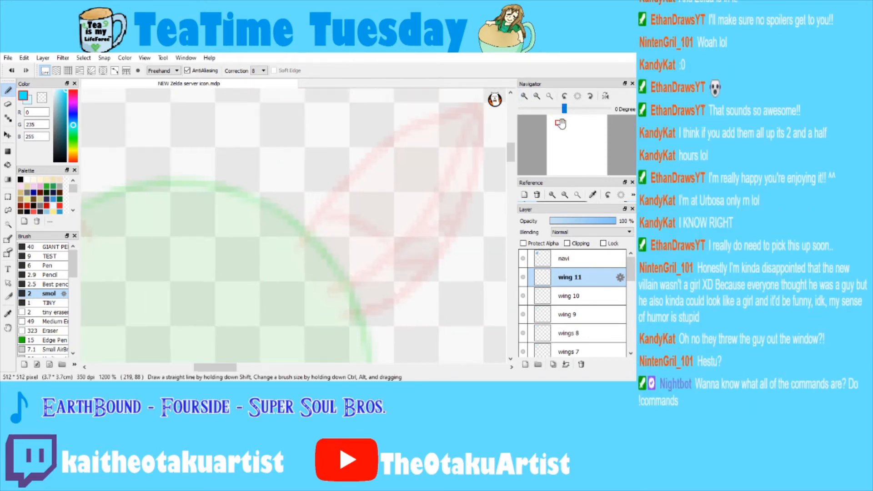
left_click(536, 96)
left_click(537, 96)
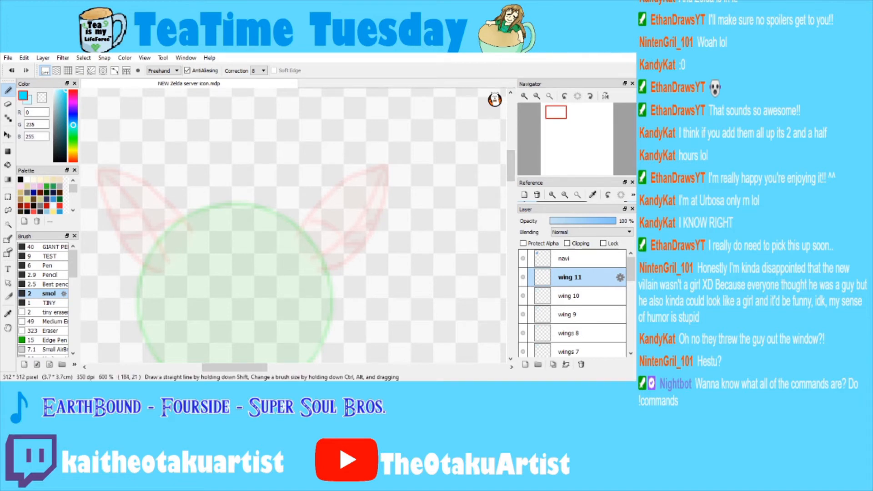
left_click(524, 96)
left_click_drag(557, 121, 560, 123)
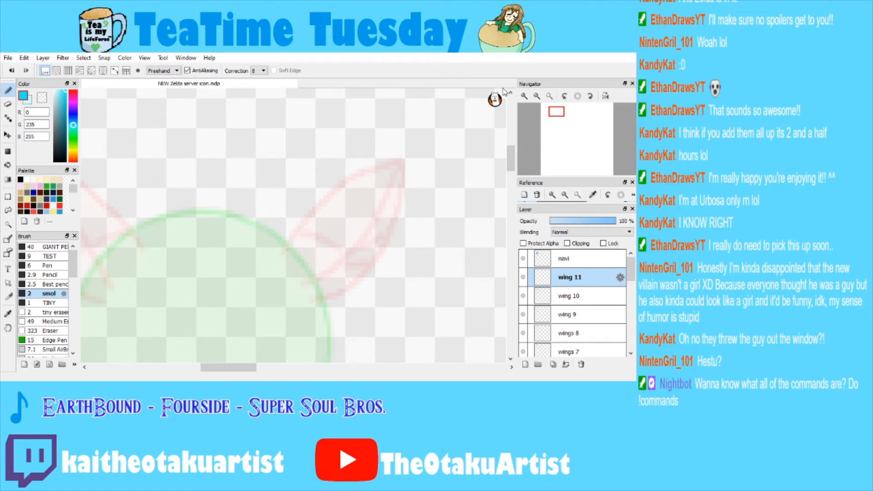
mouse_move(287, 260)
left_mouse_down()
mouse_move(356, 194)
mouse_move(409, 174)
mouse_move(383, 271)
mouse_move(313, 304)
left_mouse_up()
mouse_move(161, 174)
left_mouse_down()
mouse_move(208, 213)
mouse_move(296, 213)
mouse_move(236, 185)
left_mouse_up()
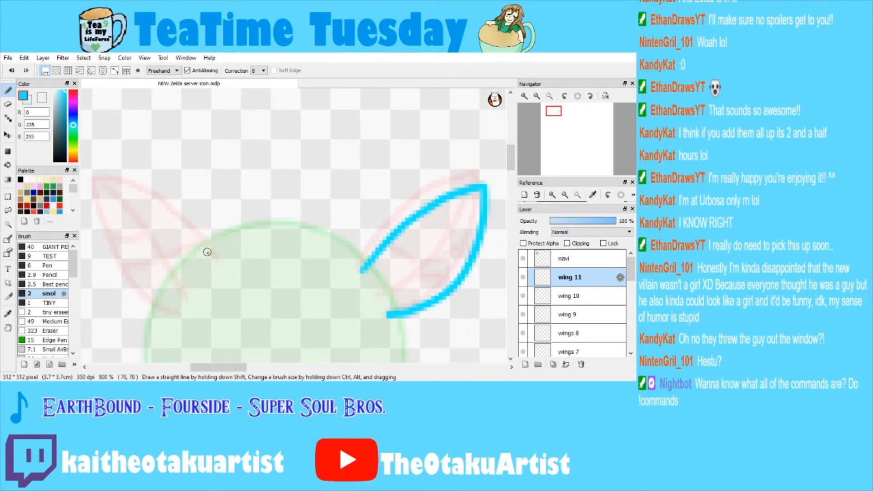
mouse_move(206, 259)
left_mouse_down()
mouse_move(115, 197)
mouse_move(87, 201)
mouse_move(102, 249)
mouse_move(144, 304)
mouse_move(181, 312)
left_mouse_up()
Outline both lower wings on wing 11 in bright blue, following the wing 10 guide.
scroll(432, 177, "down", 5)
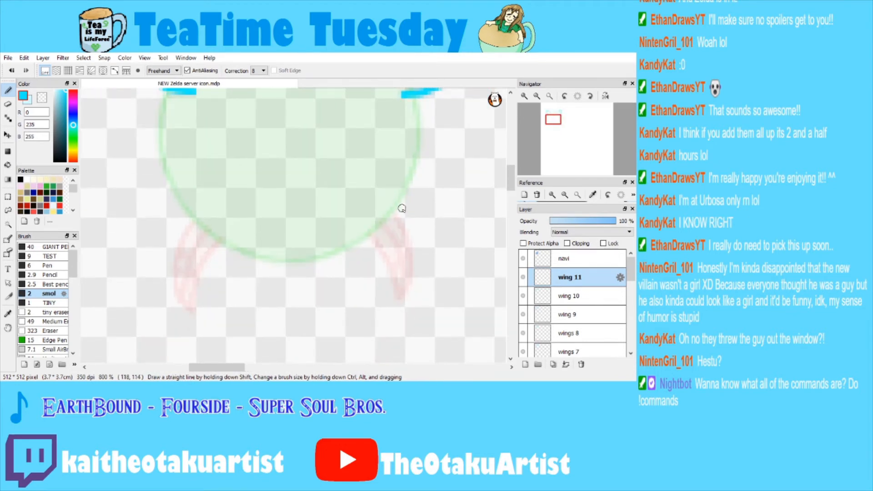
mouse_move(399, 205)
left_mouse_down()
mouse_move(419, 274)
mouse_move(411, 290)
mouse_move(384, 233)
left_mouse_up()
mouse_move(193, 207)
left_mouse_down()
mouse_move(171, 233)
mouse_move(163, 277)
mouse_move(172, 297)
mouse_move(208, 240)
left_mouse_up()
Close the bases of wing 11's upper wings with pale blue, fill both wings, and return to the bright blue pen.
scroll(208, 241, "up", 5)
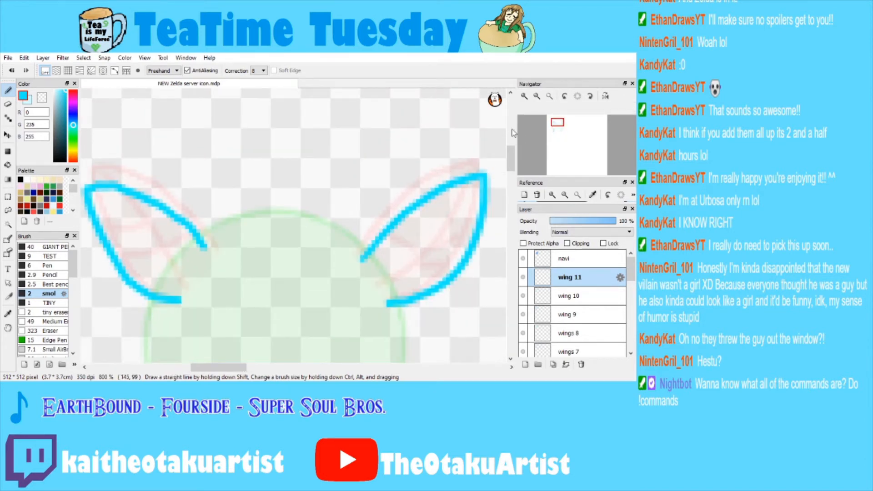
left_click(30, 101)
left_click_drag(202, 250, 180, 301)
left_click_drag(362, 260, 387, 301)
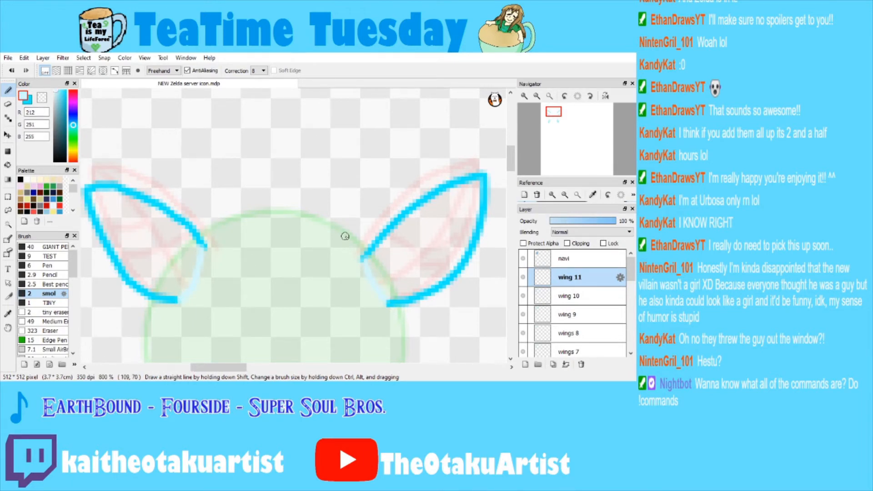
left_click(8, 166)
left_click(177, 254)
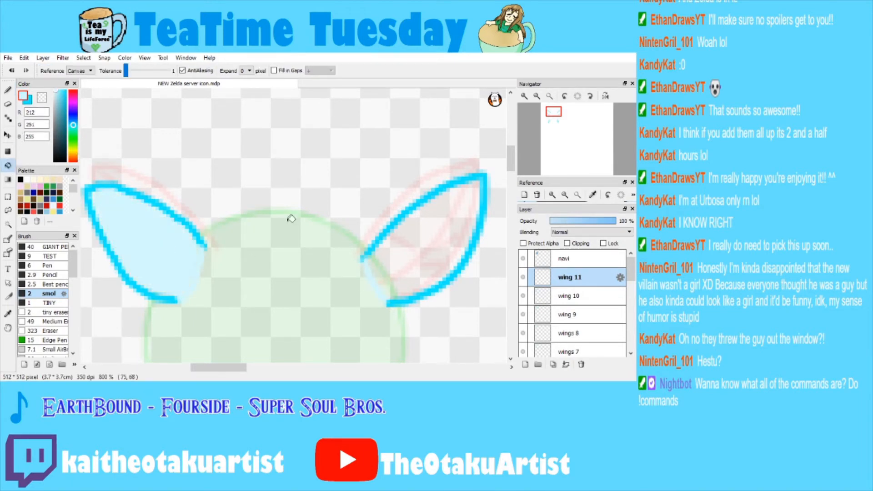
left_click(419, 227)
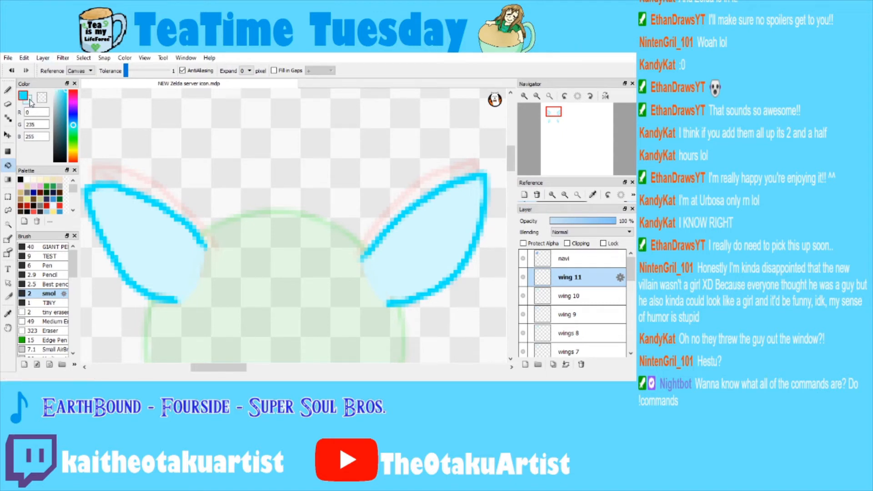
left_click(26, 102)
key("b")
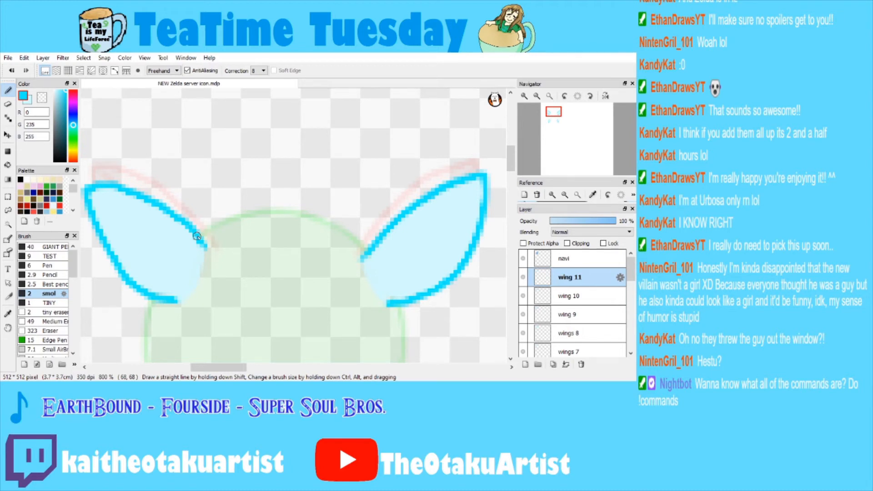
Draw bright blue veins inside both upper wings on wing 11, with a long curve and crossing lines in each.
left_click(575, 298)
left_click(574, 280)
mouse_move(477, 180)
left_mouse_down()
mouse_move(459, 228)
mouse_move(380, 285)
left_mouse_up()
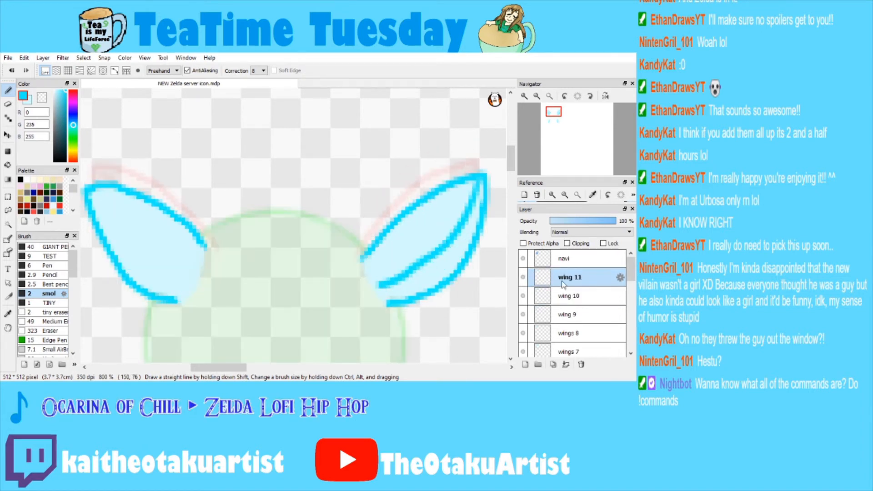
mouse_move(468, 241)
left_mouse_down()
mouse_move(426, 273)
mouse_move(374, 246)
left_mouse_up()
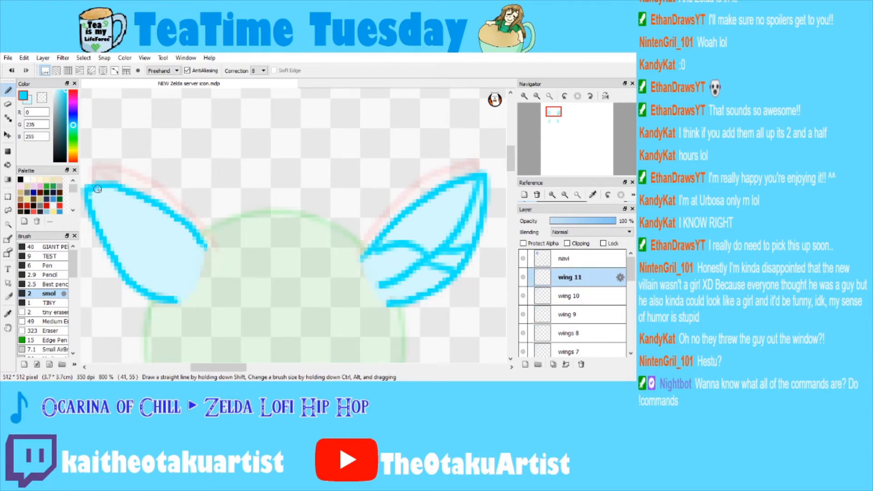
mouse_move(97, 189)
left_mouse_down()
mouse_move(135, 240)
mouse_move(197, 264)
left_mouse_up()
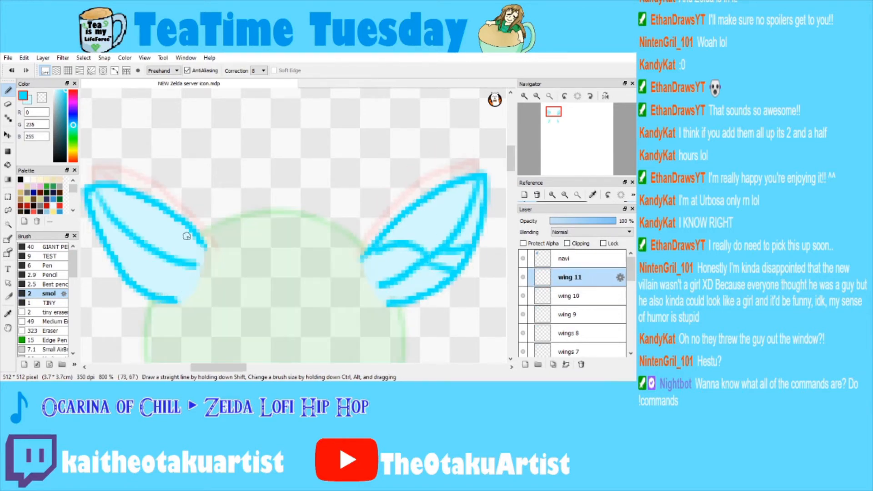
mouse_move(111, 258)
left_mouse_down()
mouse_move(159, 255)
mouse_move(201, 230)
left_mouse_up()
Close the bases of wing 11's lower wings with pale blue, fill both wings, and return to the bright blue pen.
left_click(537, 96)
left_click_drag(554, 122, 558, 127)
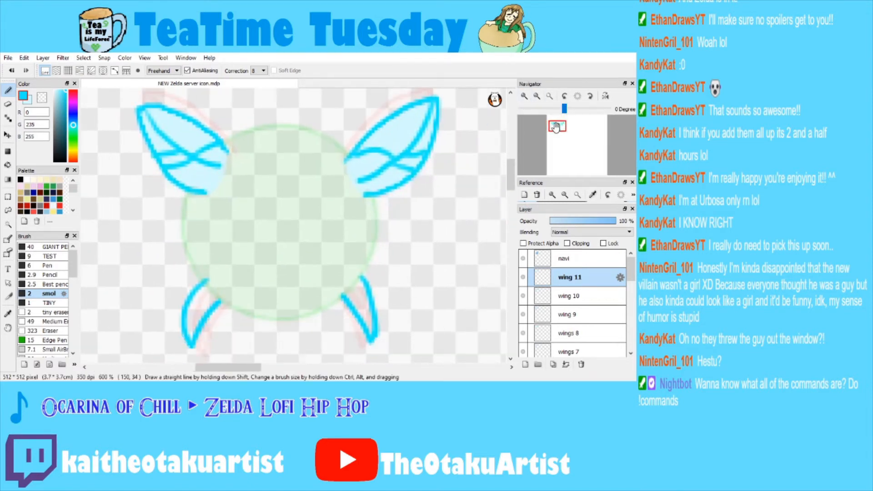
left_click(524, 96)
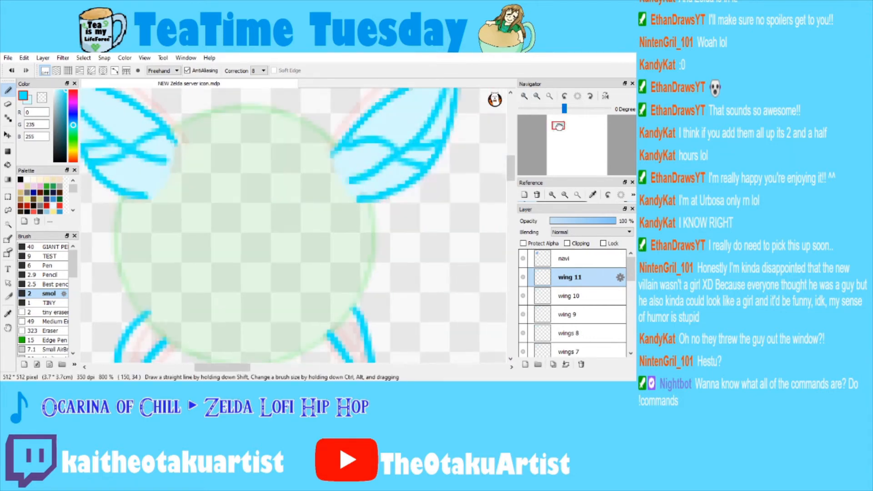
left_click_drag(558, 126, 559, 127)
left_click(524, 96)
left_click(29, 99)
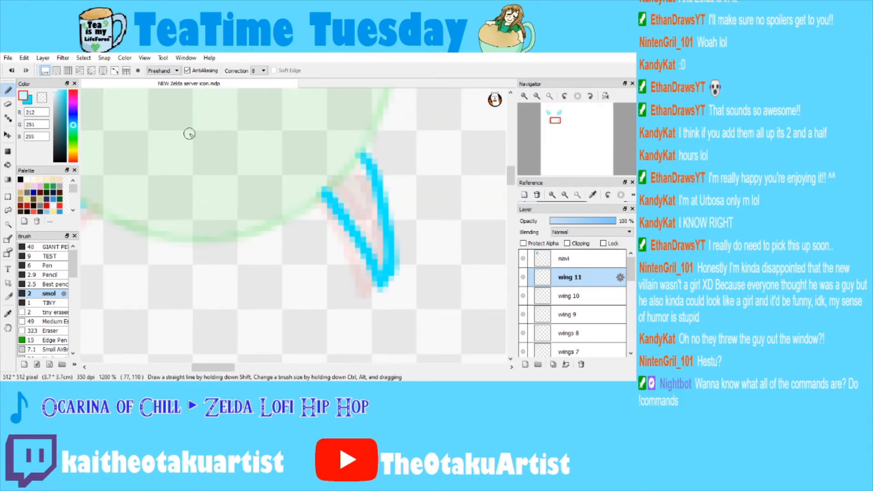
left_click_drag(558, 128, 552, 127)
left_click_drag(318, 223, 344, 259)
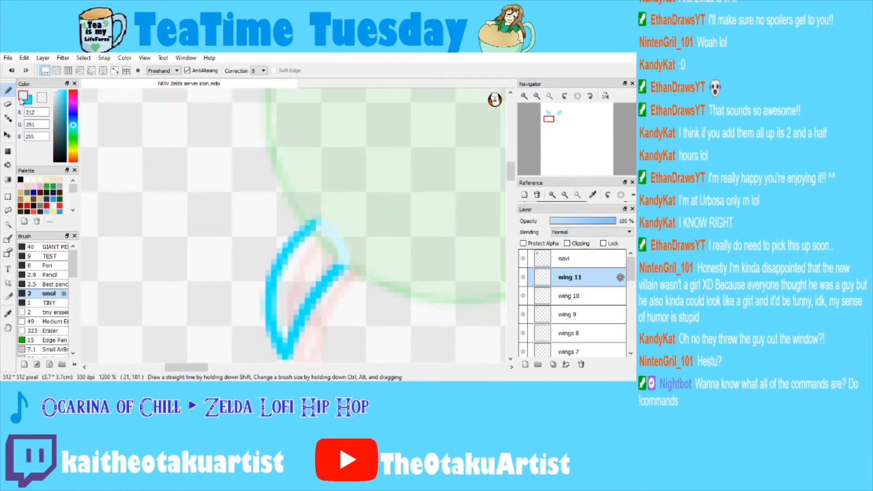
left_click(8, 165)
left_click(327, 251)
left_click(537, 96)
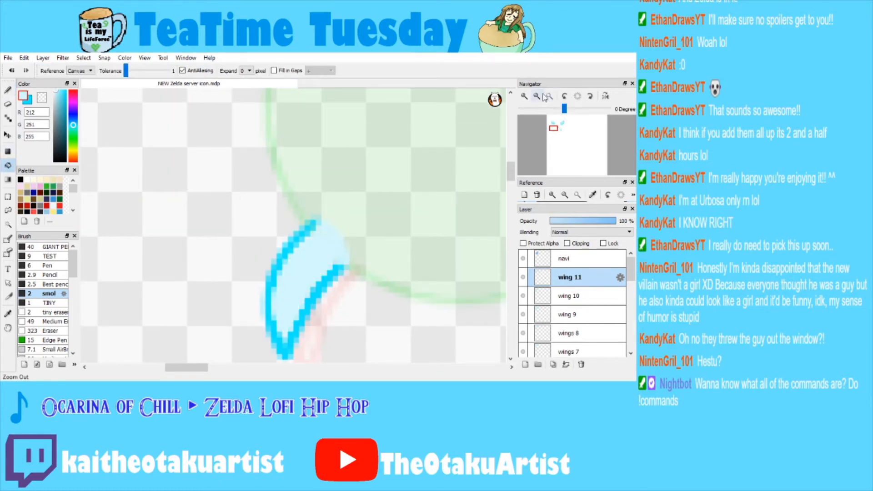
left_click(553, 129)
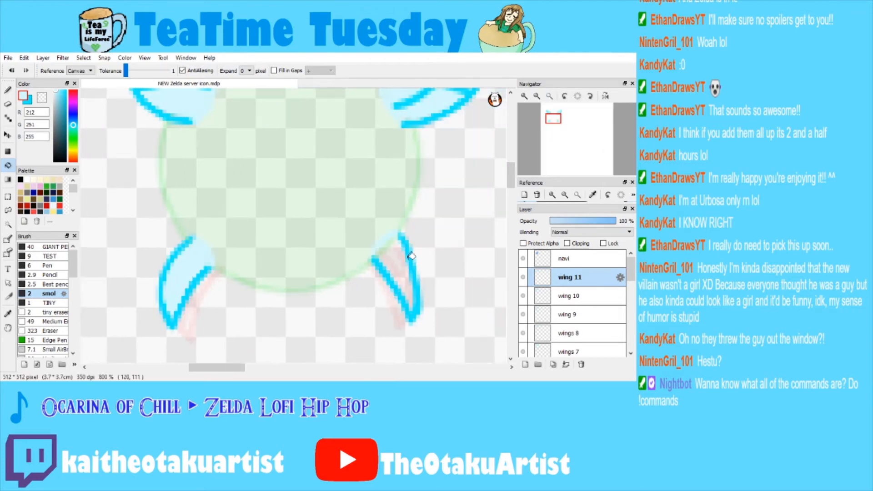
left_click(27, 100)
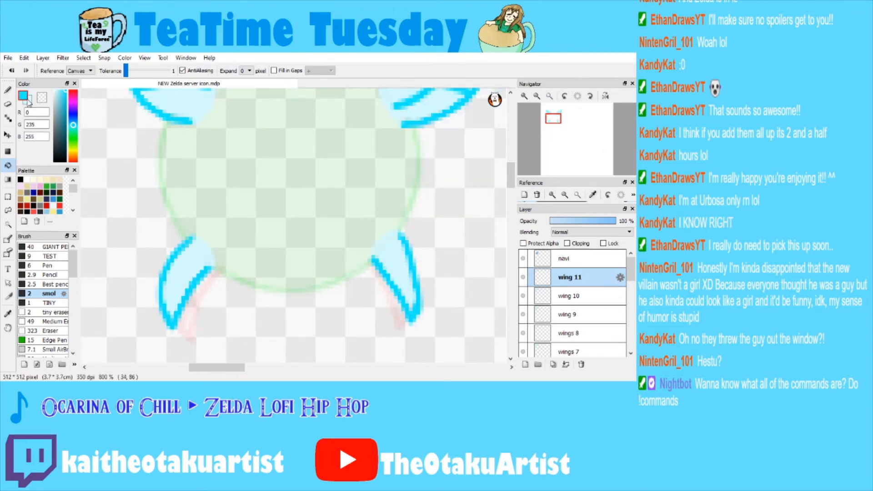
left_click(8, 90)
Draw bright blue veins inside both lower wings on wing 11, using wing 10 for comparison.
left_click(525, 96)
left_click(550, 122)
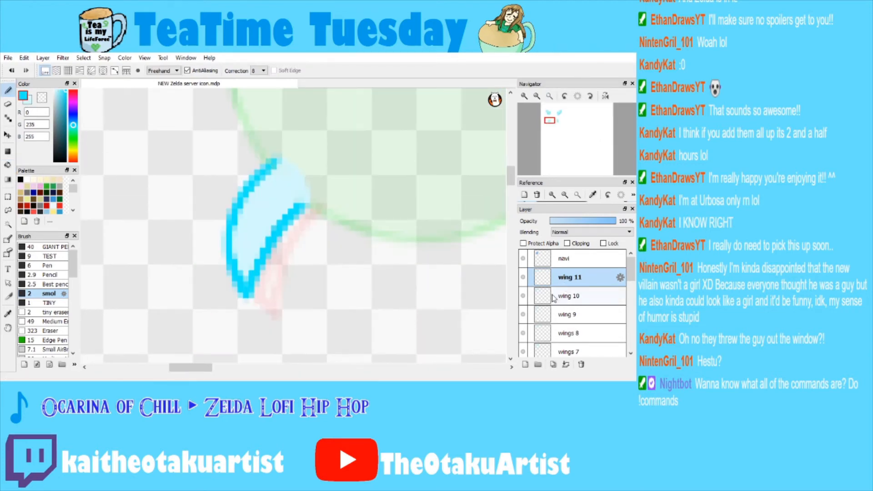
left_click(552, 295)
left_click(553, 280)
mouse_move(296, 175)
left_mouse_down()
mouse_move(268, 202)
mouse_move(239, 275)
left_mouse_up()
mouse_move(272, 210)
left_mouse_down()
mouse_move(256, 244)
mouse_move(233, 231)
left_mouse_up()
left_click_drag(550, 119, 558, 120)
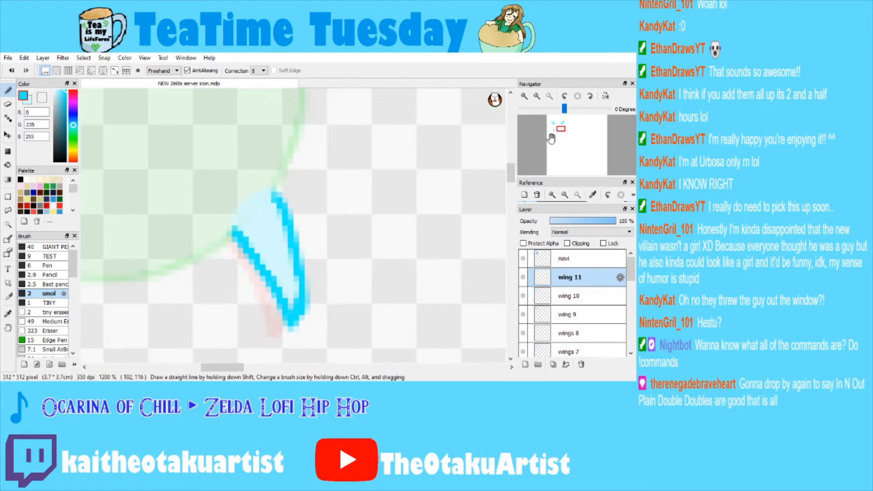
left_click_drag(248, 207, 290, 291)
left_click_drag(276, 236, 256, 264)
mouse_move(293, 221)
left_mouse_down()
mouse_move(272, 238)
mouse_move(279, 252)
left_mouse_up()
Add a new layer above wing 11 and name it wing 12.
left_click(537, 96)
left_click(537, 96)
left_click(537, 96)
left_click(537, 96)
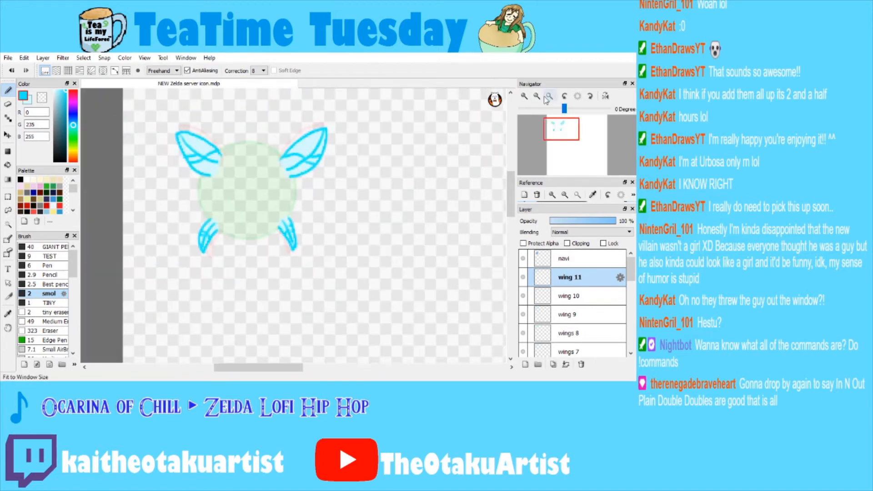
left_click_drag(558, 118, 559, 113)
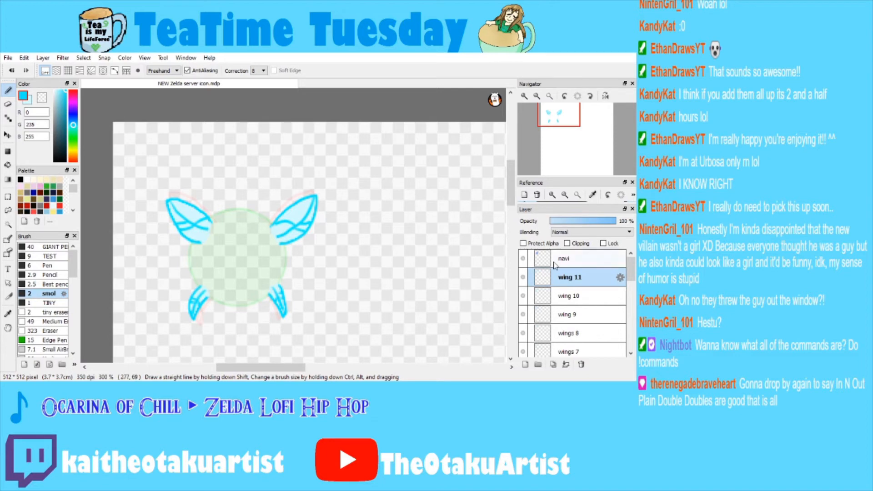
left_click(570, 296)
left_click(572, 282)
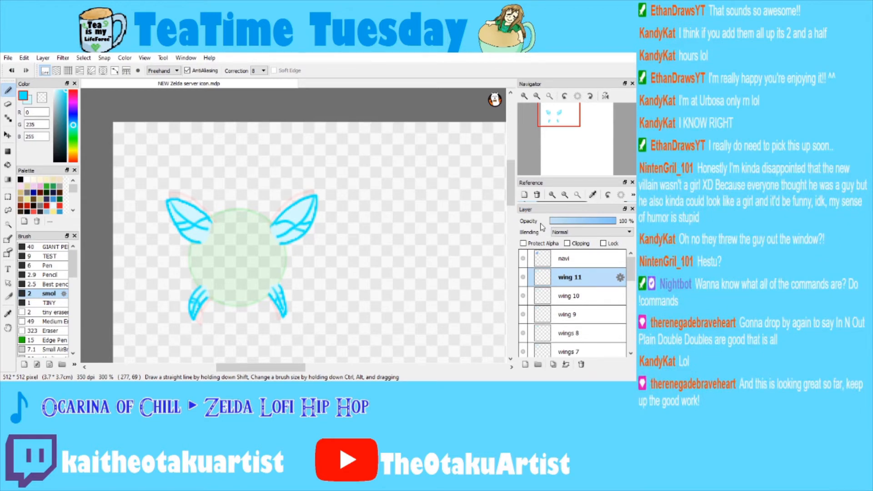
left_click(525, 364)
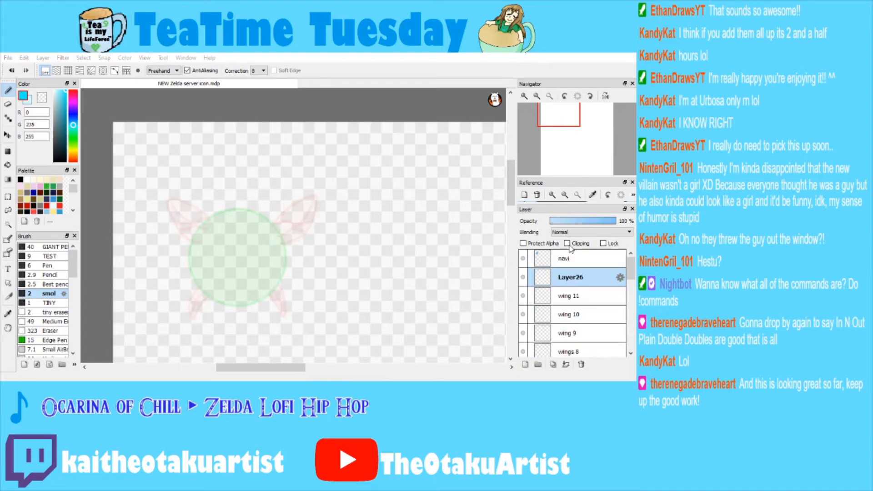
type("wing 12")
key("Return")
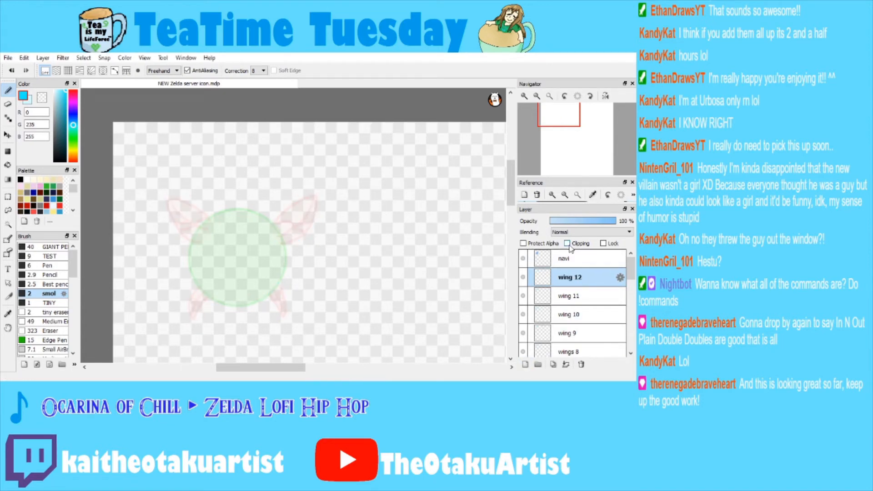
Outline both upper wings on wing 12 in bright blue, slightly lower than in wing 11, leaving their bases open.
left_click(524, 96)
left_click(525, 96)
left_click_drag(559, 126, 555, 116)
mouse_move(235, 245)
left_mouse_down()
mouse_move(350, 180)
mouse_move(380, 199)
mouse_move(271, 295)
left_mouse_up()
key("ctrl+z")
left_click(243, 245)
mouse_move(259, 232)
left_mouse_down()
mouse_move(380, 184)
mouse_move(371, 226)
mouse_move(330, 279)
mouse_move(260, 297)
left_mouse_up()
mouse_move(562, 124)
left_click_drag(562, 124, 551, 112)
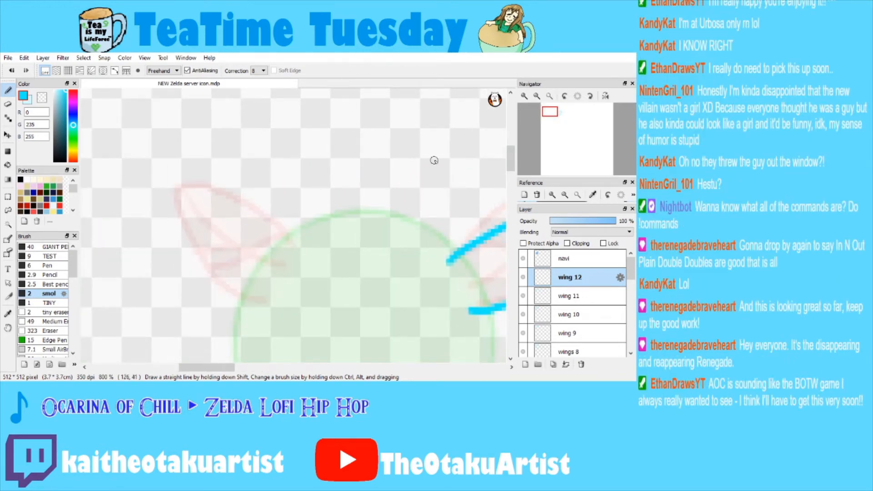
mouse_move(295, 253)
left_mouse_down()
mouse_move(198, 215)
mouse_move(166, 217)
mouse_move(213, 304)
mouse_move(261, 310)
mouse_move(284, 246)
mouse_move(200, 207)
mouse_move(163, 210)
mouse_move(183, 256)
mouse_move(235, 302)
mouse_move(277, 304)
left_mouse_up()
key("ctrl+z")
Outline both lower wings on wing 12 in bright blue, angled slightly further outward than in wing 11, with open bases.
mouse_move(548, 140)
left_click_drag(548, 139, 551, 145)
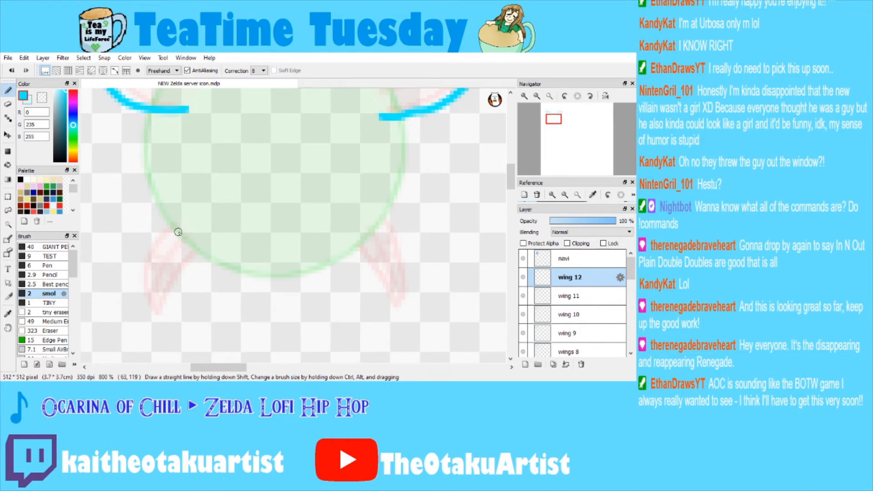
mouse_move(177, 228)
left_mouse_down()
mouse_move(143, 275)
mouse_move(138, 299)
mouse_move(205, 260)
left_mouse_up()
mouse_move(383, 213)
left_mouse_down()
mouse_move(423, 268)
mouse_move(404, 271)
mouse_move(360, 241)
left_mouse_up()
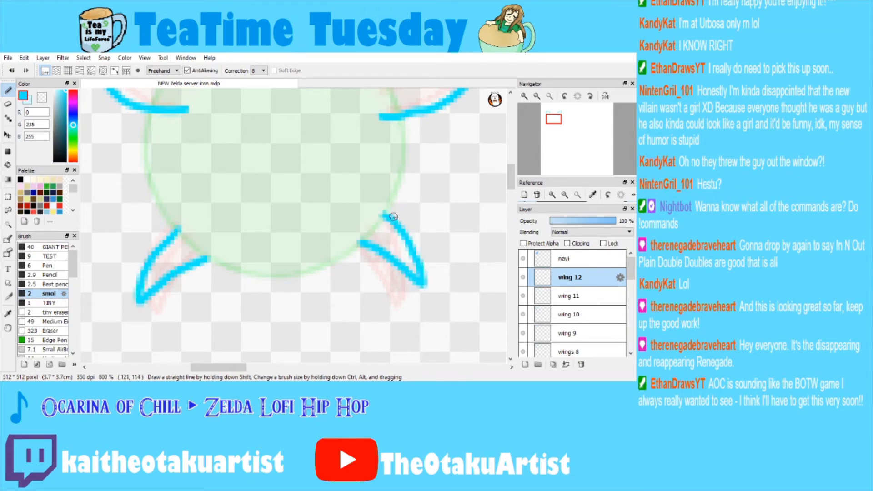
key("ctrl+z")
mouse_move(386, 215)
left_mouse_down()
mouse_move(422, 290)
mouse_move(358, 249)
left_mouse_up()
key("ctrl+z")
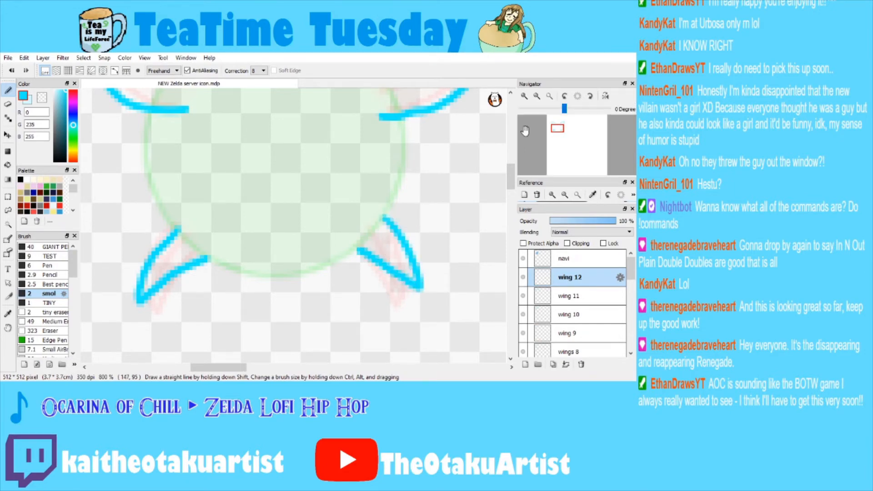
Close the bases of wing 12's upper wings with pale blue lines and fill both wings with the same colour.
scroll(448, 167, "up", 5)
left_click(29, 102)
left_click_drag(200, 163, 193, 212)
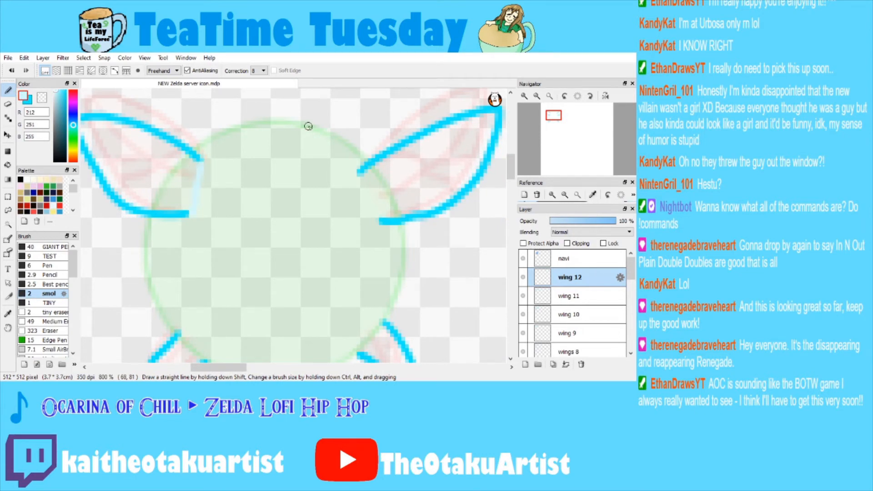
left_click_drag(359, 177, 376, 218)
left_click(8, 164)
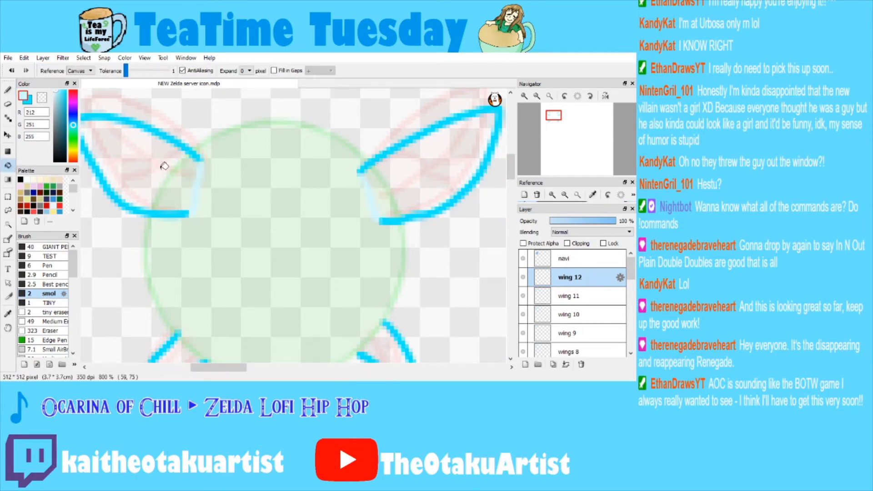
left_click(165, 161)
left_click(421, 182)
Close the bases of wing 12's lower wings with pale blue, fill both wings, and return to the bright blue pen.
left_click_drag(559, 123, 556, 128)
left_click(8, 90)
left_click_drag(196, 213, 223, 240)
left_click_drag(397, 203, 375, 230)
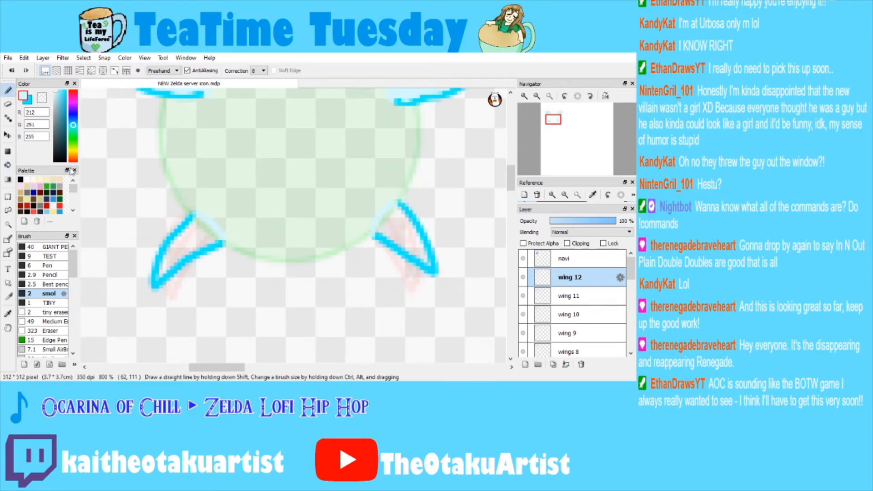
left_click(7, 165)
left_click(194, 231)
left_click(412, 222)
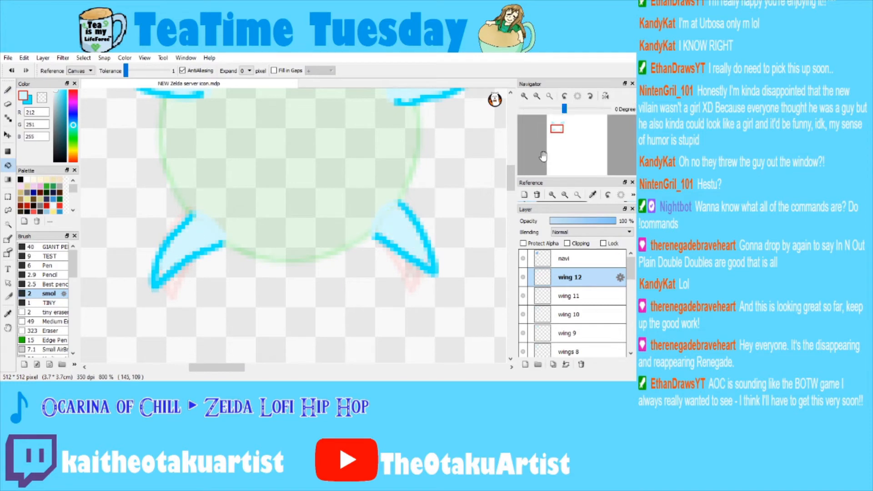
left_click(27, 101)
left_click(8, 90)
Draw bright blue veins inside both lower wings on wing 12, using wing 11 for comparison.
left_click(563, 294)
left_click(565, 275)
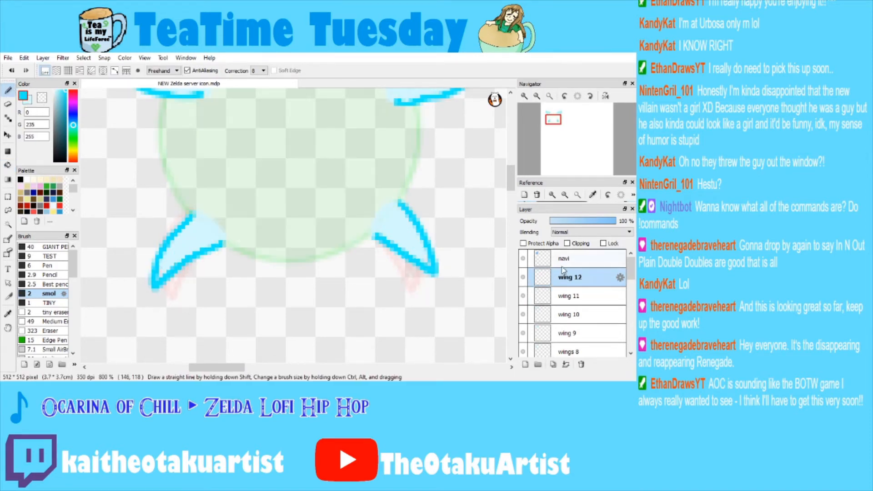
mouse_move(386, 219)
left_mouse_down()
mouse_move(427, 256)
mouse_move(403, 252)
mouse_move(413, 239)
left_mouse_up()
left_click_drag(214, 226, 160, 275)
left_click_drag(183, 247, 186, 260)
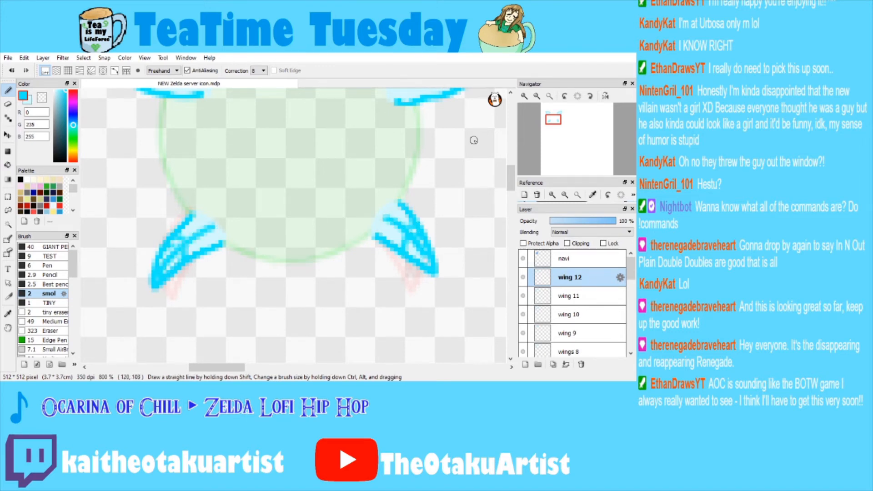
Draw bright blue veins inside both upper wings on wing 12, with a long curve and crossing lines as in wing 11.
scroll(400, 253, "up", 5)
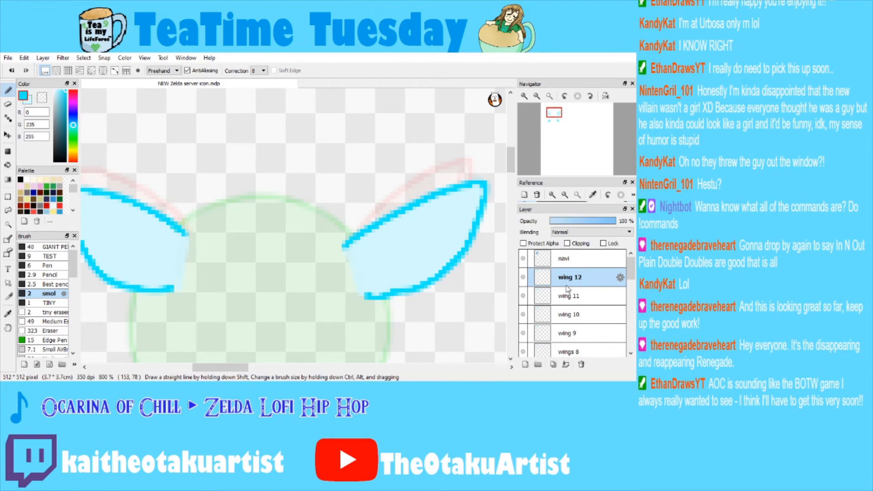
mouse_move(358, 273)
left_mouse_down()
mouse_move(437, 235)
mouse_move(481, 183)
left_mouse_up()
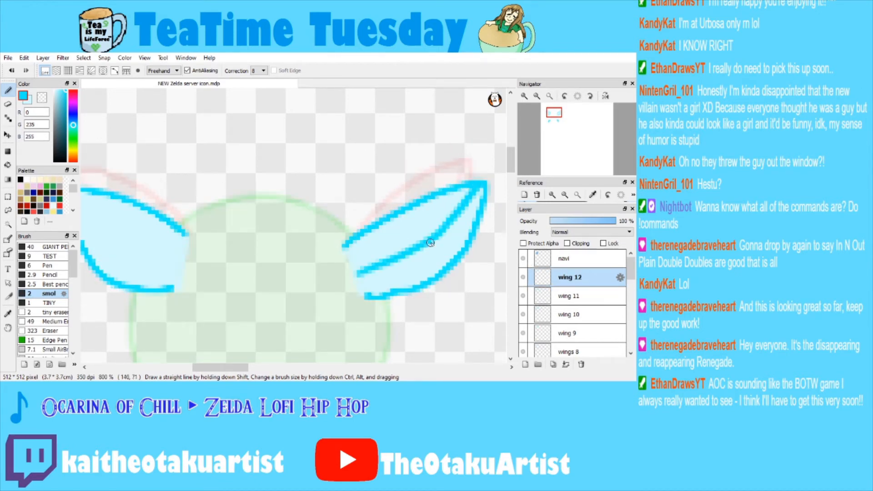
mouse_move(430, 239)
left_mouse_down()
mouse_move(461, 244)
mouse_move(426, 262)
mouse_move(440, 270)
mouse_move(355, 239)
left_mouse_up()
left_click_drag(558, 123, 556, 123)
left_click(570, 295)
left_click(570, 277)
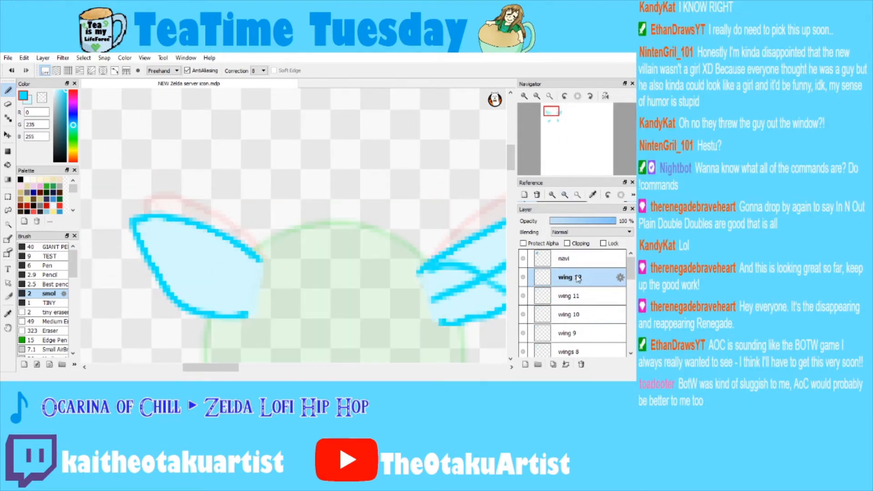
left_click_drag(136, 221, 256, 288)
left_click(571, 298)
left_click(570, 277)
mouse_move(198, 269)
left_mouse_down()
mouse_move(162, 276)
mouse_move(179, 300)
mouse_move(249, 250)
left_mouse_up()
Add a new layer above wing 12 and name it wing 13.
scroll(382, 216, "down", 4)
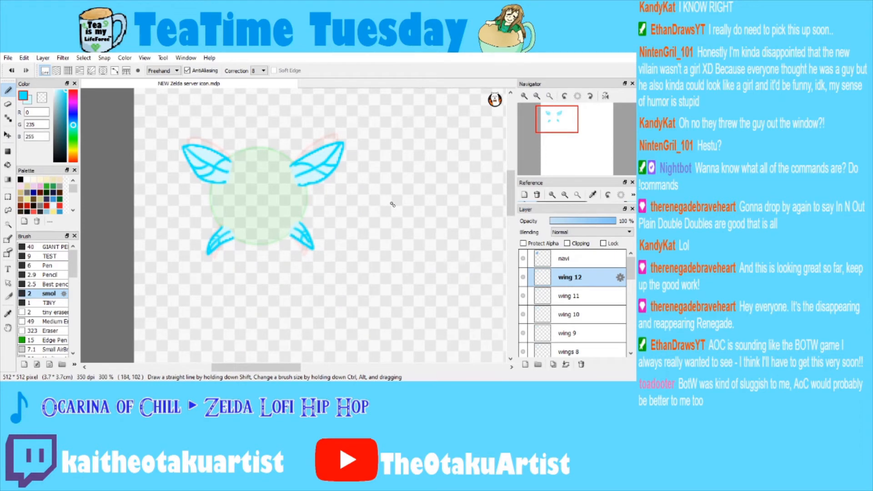
left_click(325, 387)
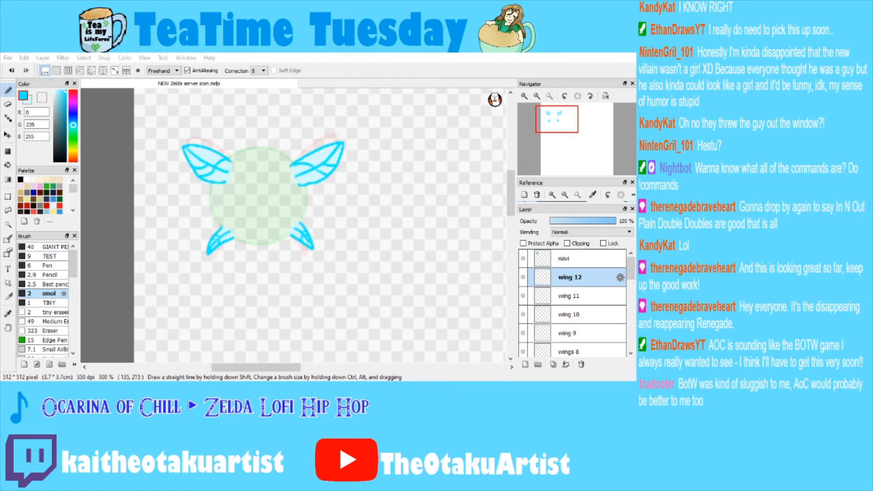
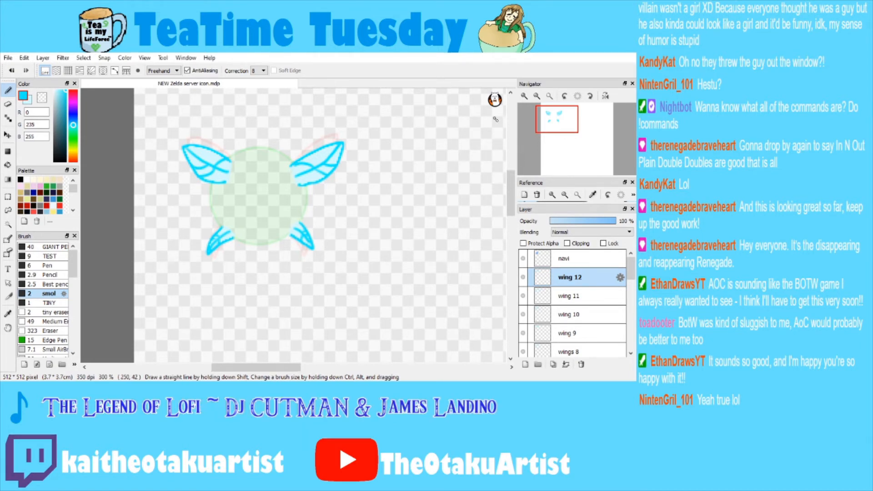
left_click(573, 301)
left_click(574, 279)
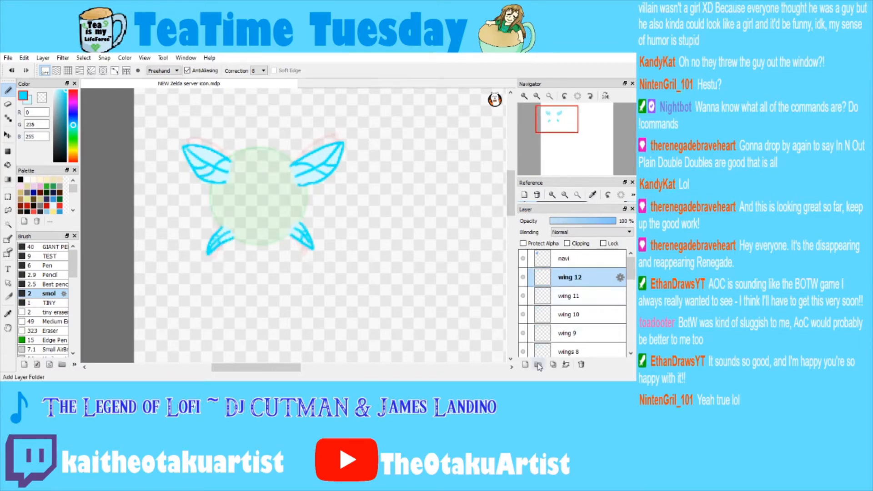
left_click(526, 364)
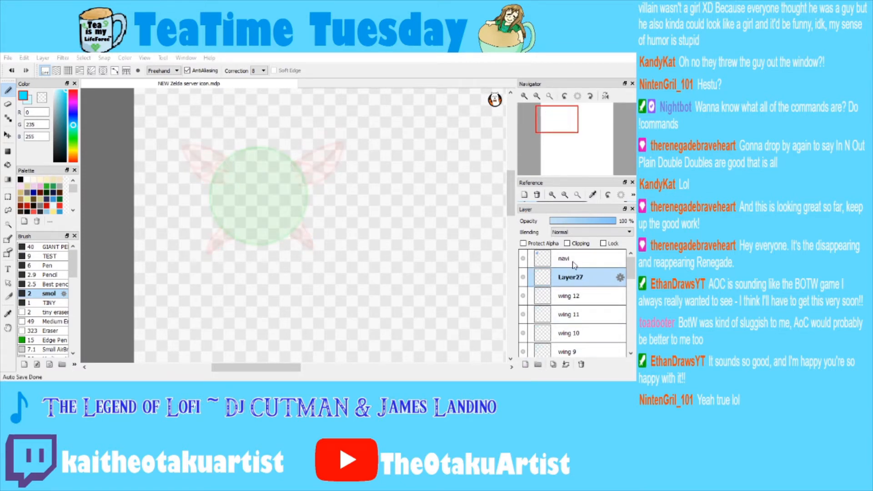
key("Return")
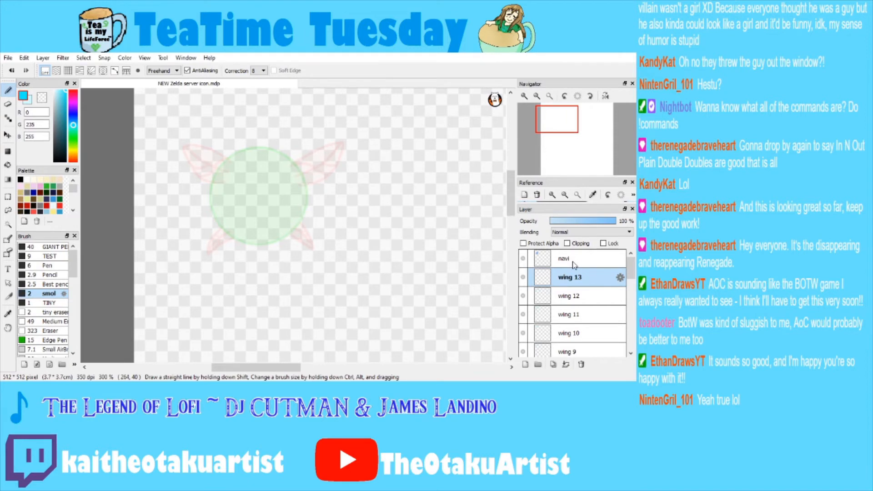
Outline both upper wings on wing 13 in bright blue, slightly lower than the previous frame's wings.
scroll(553, 129, "up", 2)
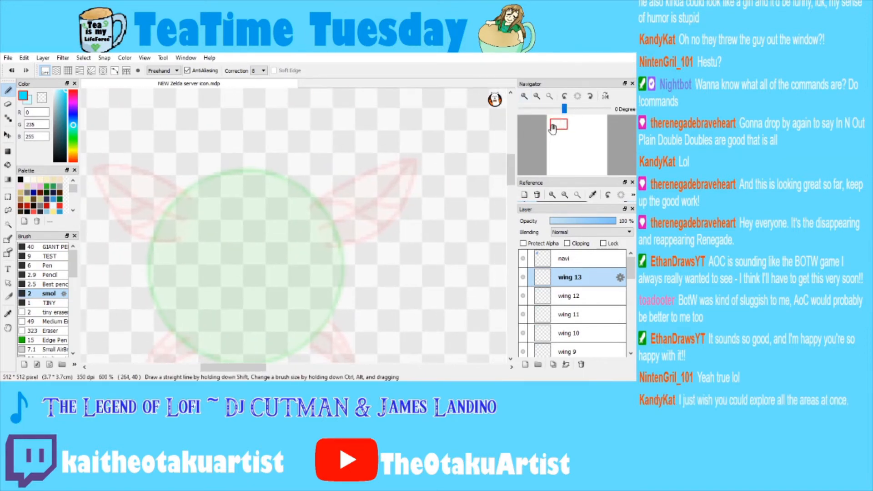
mouse_move(312, 211)
left_mouse_down()
mouse_move(361, 186)
mouse_move(417, 177)
mouse_move(398, 227)
mouse_move(327, 253)
left_mouse_up()
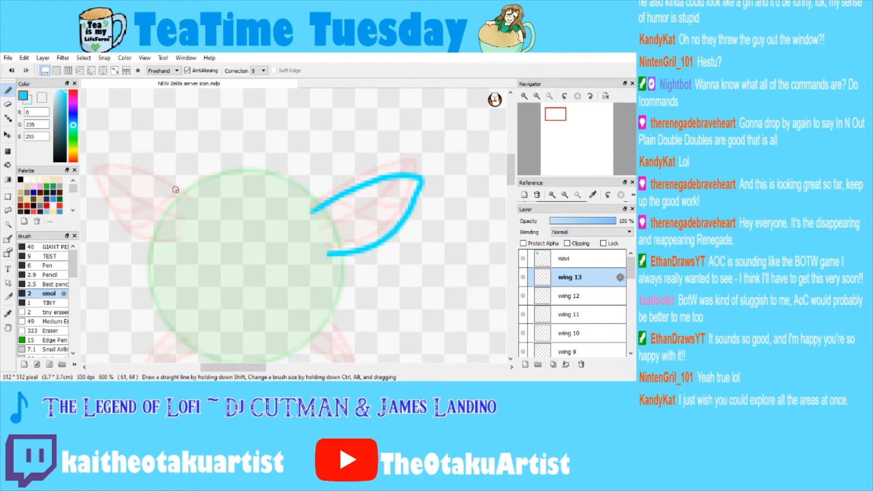
mouse_move(189, 203)
left_mouse_down()
mouse_move(88, 183)
mouse_move(115, 231)
mouse_move(173, 249)
left_mouse_up()
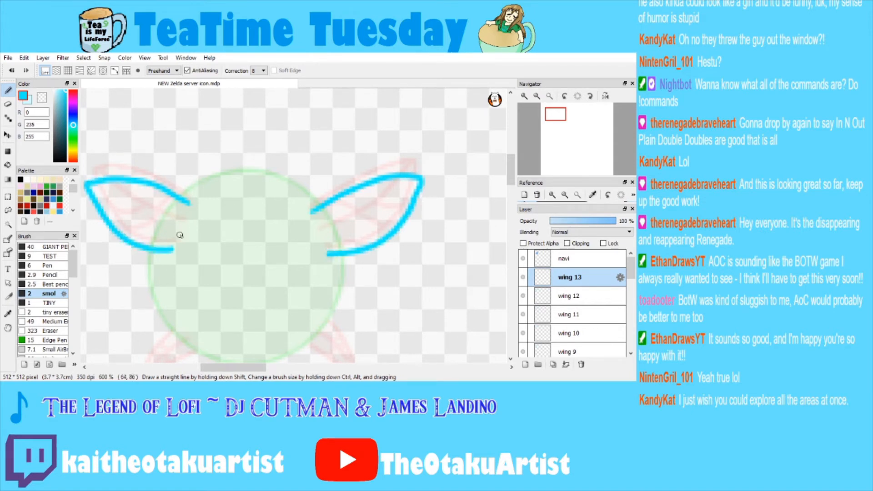
Outline both lower wings on wing 13 in bright blue, with tips angled further outward and higher than the previous frame.
scroll(500, 136, "down", 3)
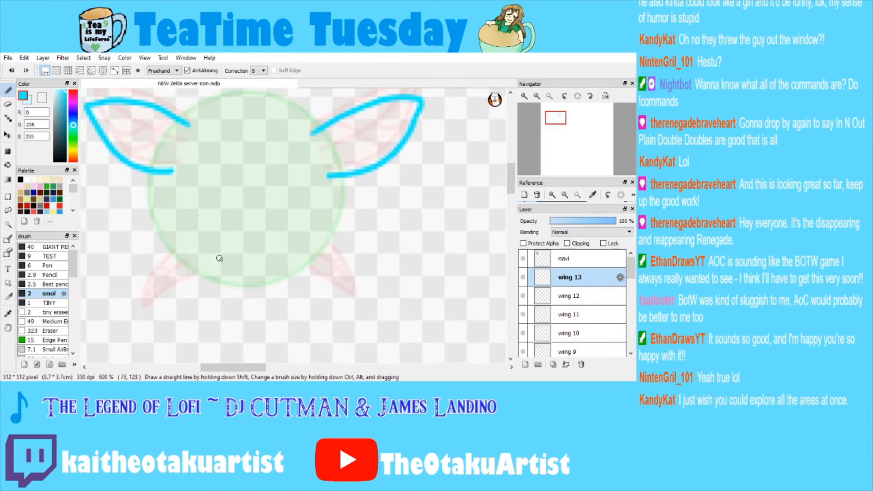
mouse_move(330, 238)
left_mouse_down()
mouse_move(366, 281)
mouse_move(312, 263)
left_mouse_up()
key("ctrl+z")
mouse_move(163, 251)
left_mouse_down()
mouse_move(133, 280)
mouse_move(166, 260)
mouse_move(138, 290)
mouse_move(192, 288)
left_mouse_up()
key("ctrl+z")
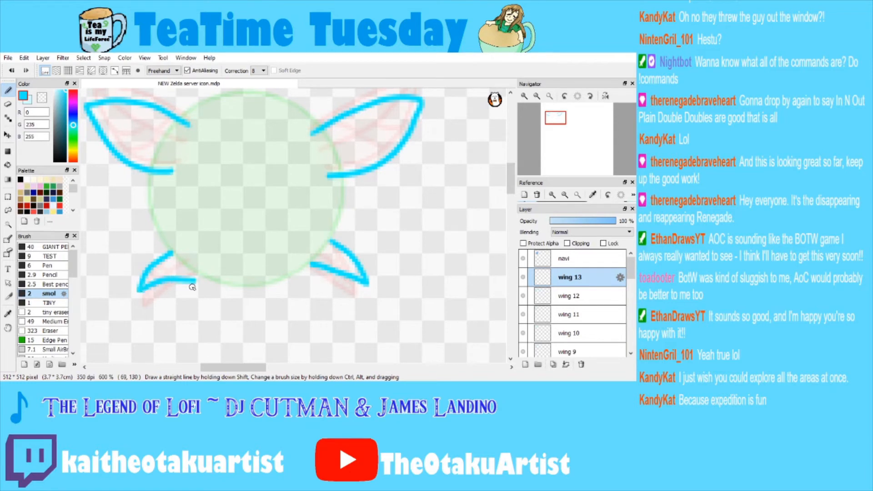
key("ctrl+z")
left_click_drag(166, 248, 136, 279)
key("ctrl+z")
left_click(168, 249)
mouse_move(168, 250)
left_mouse_down()
mouse_move(139, 284)
mouse_move(196, 277)
left_mouse_up()
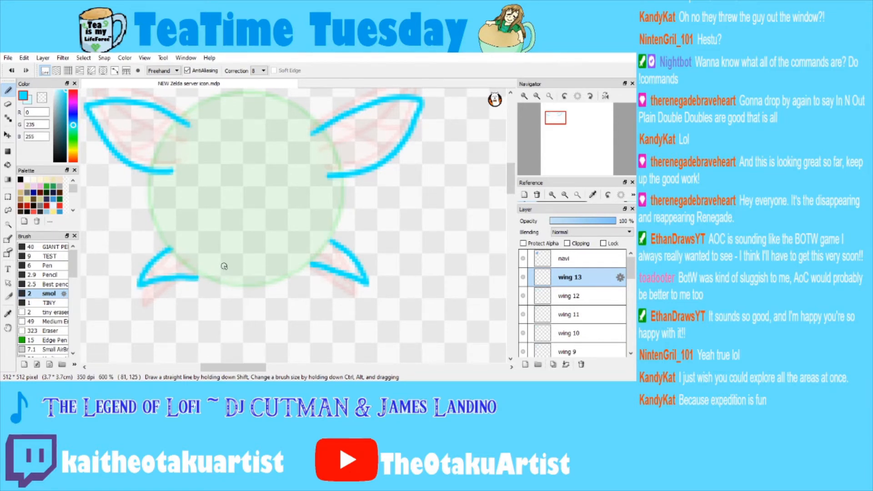
left_click_drag(191, 276, 213, 270)
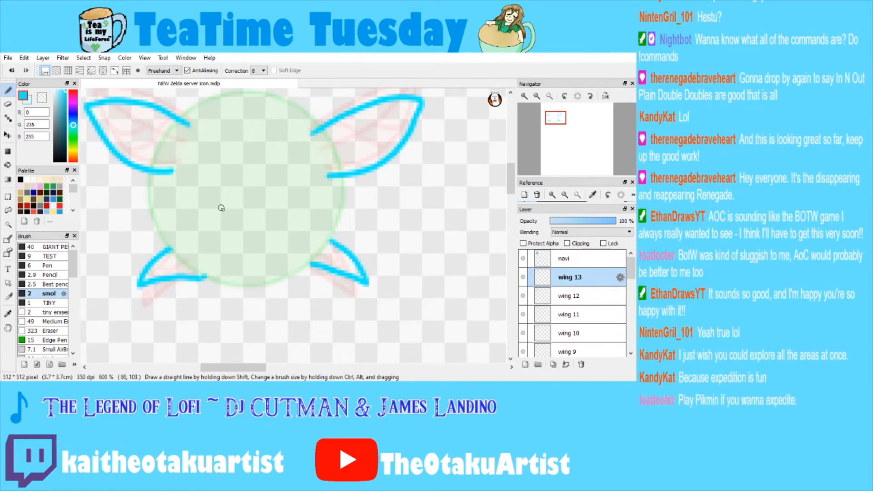
Close the bases of wing 13's upper wings with pale blue lines and fill both wings with the same colour.
left_click(525, 96)
left_click_drag(552, 125, 557, 124)
left_click(28, 101)
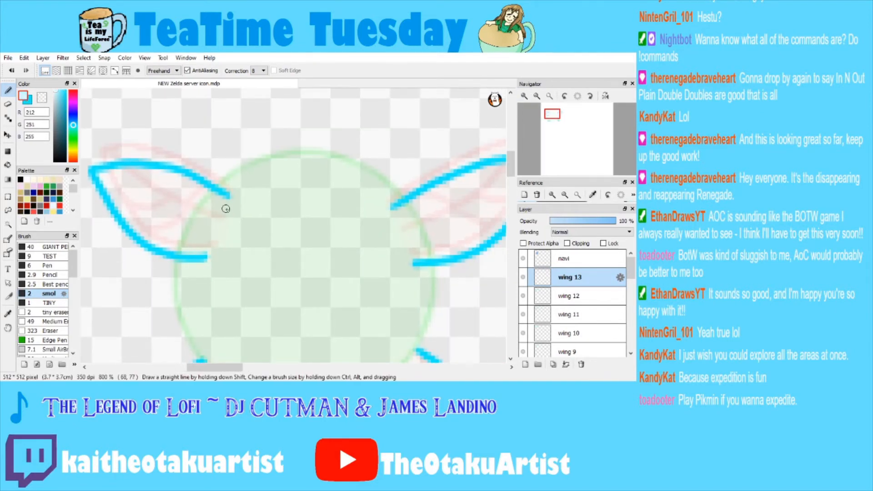
left_click_drag(226, 198, 206, 259)
left_click_drag(391, 208, 412, 264)
left_click(8, 165)
left_click(163, 200)
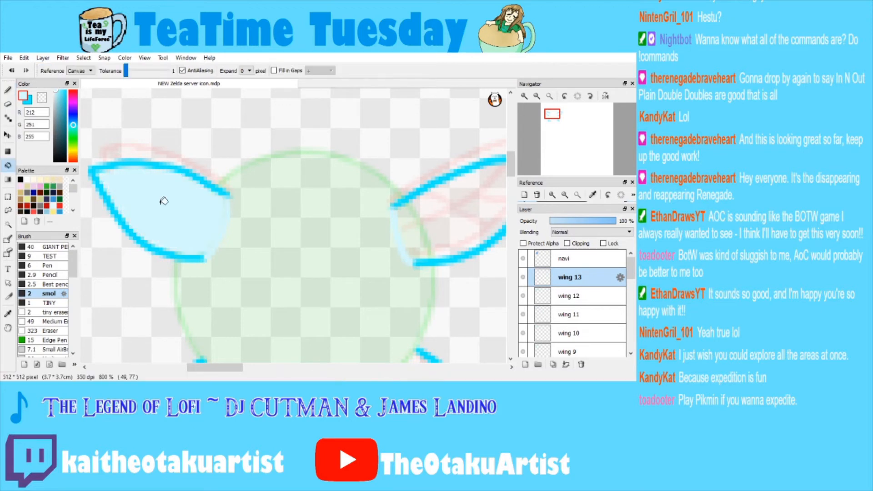
left_click(449, 200)
Close the bases of wing 13's lower wings with pale blue, fill both wings, and return to the bright blue pen.
left_click_drag(545, 121, 552, 118)
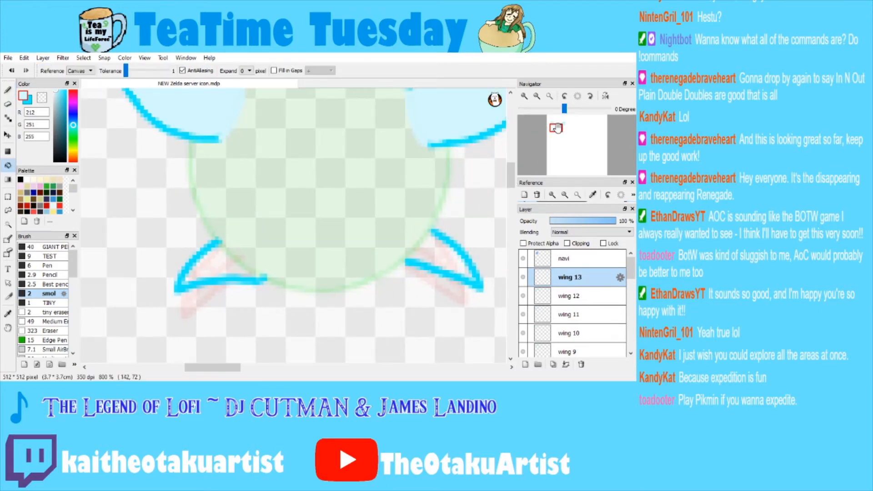
left_click(524, 96)
left_click(9, 91)
left_click_drag(189, 248, 250, 306)
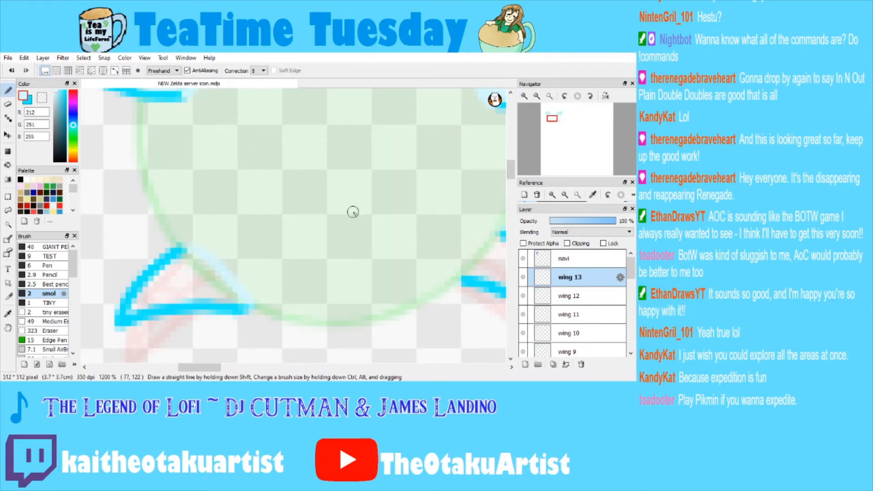
left_click(537, 96)
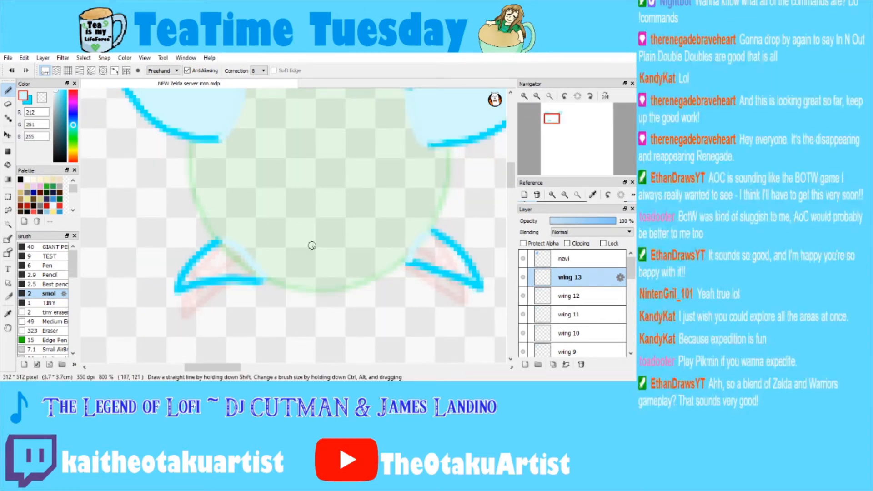
left_click(12, 163)
left_click(226, 260)
left_click(444, 250)
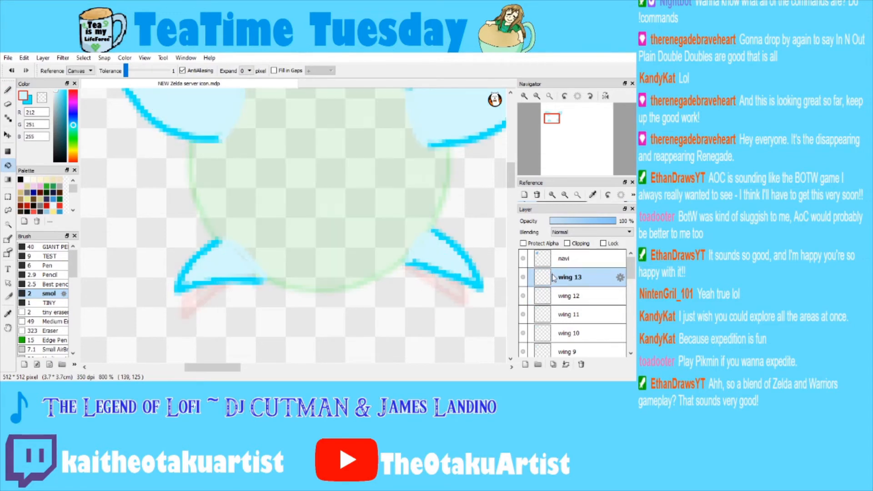
left_click(10, 91)
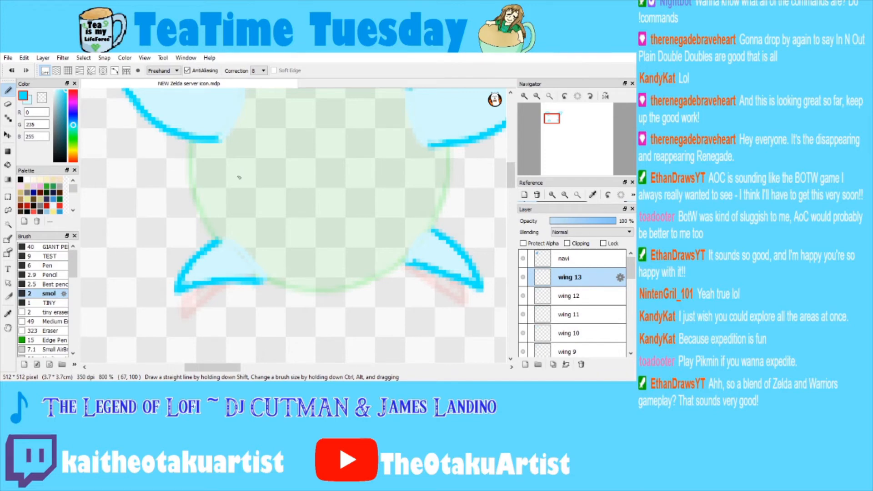
Draw bright blue veins inside both upper wings on wing 13, with a long curve and crossing lines as in wing 12.
left_click_drag(549, 121, 551, 113)
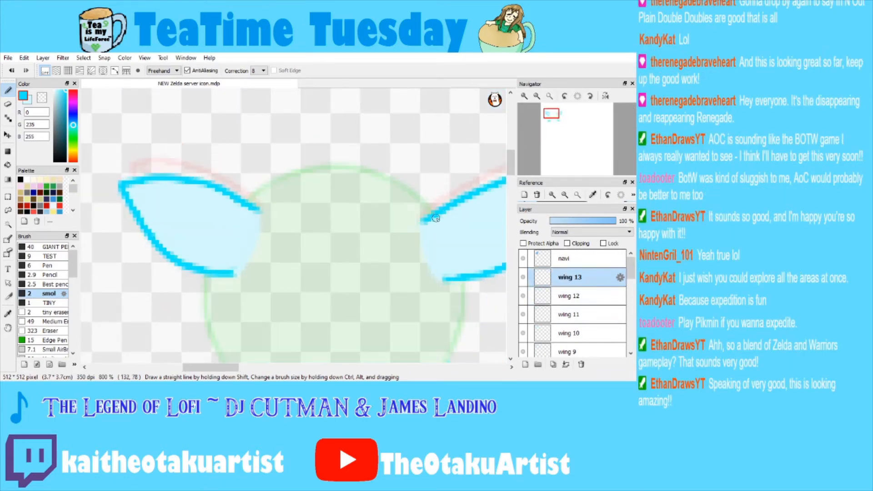
mouse_move(125, 185)
left_mouse_down()
mouse_move(183, 226)
mouse_move(254, 246)
left_mouse_up()
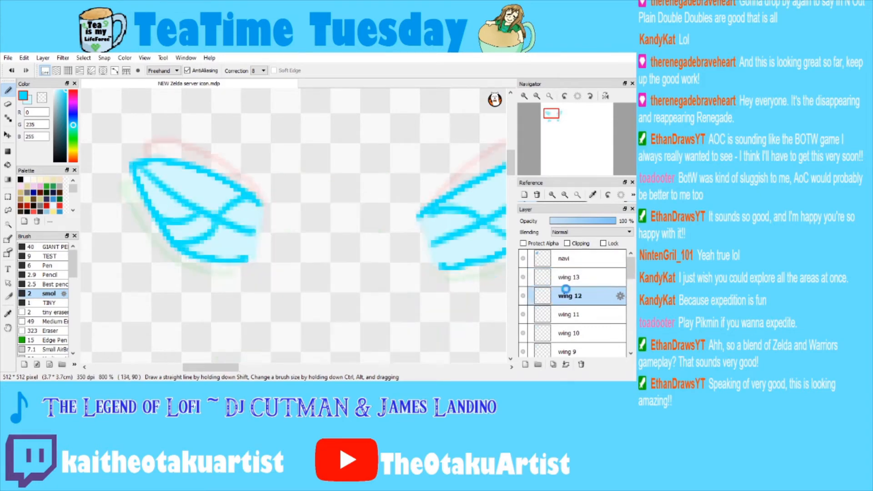
mouse_move(184, 231)
left_mouse_down()
mouse_move(163, 248)
mouse_move(190, 257)
left_mouse_up()
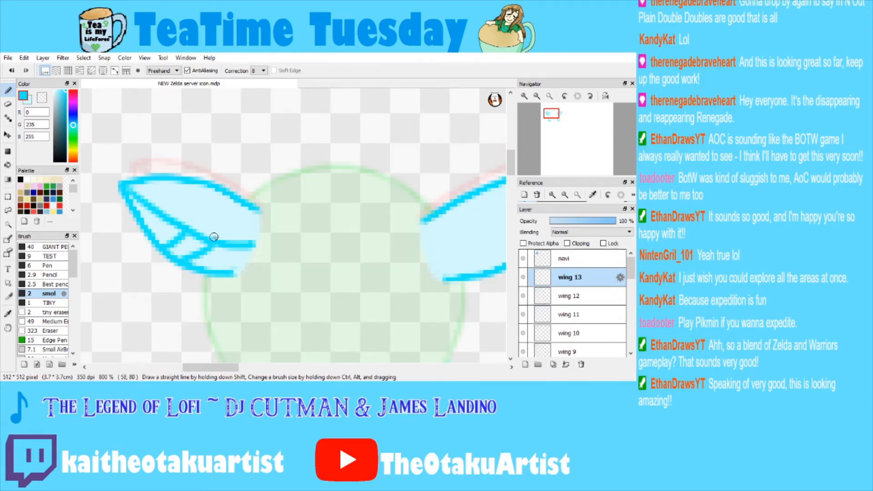
left_click_drag(553, 122, 560, 124)
scroll(558, 129, "down", 1)
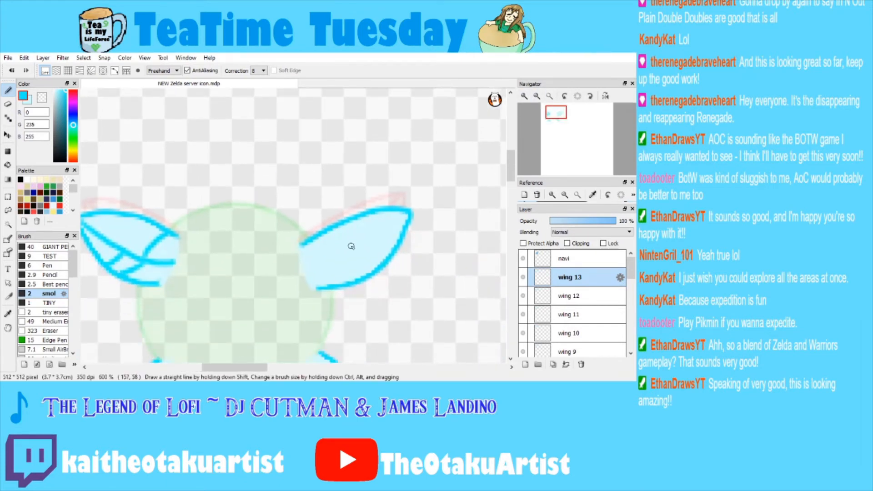
left_click_drag(308, 270, 411, 211)
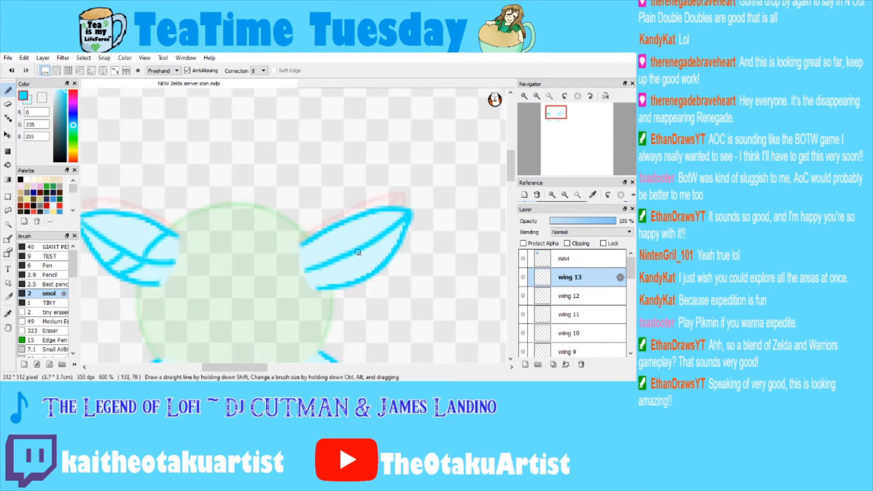
mouse_move(343, 256)
left_mouse_down()
mouse_move(328, 233)
mouse_move(320, 244)
mouse_move(376, 271)
left_mouse_up()
key("ctrl+z")
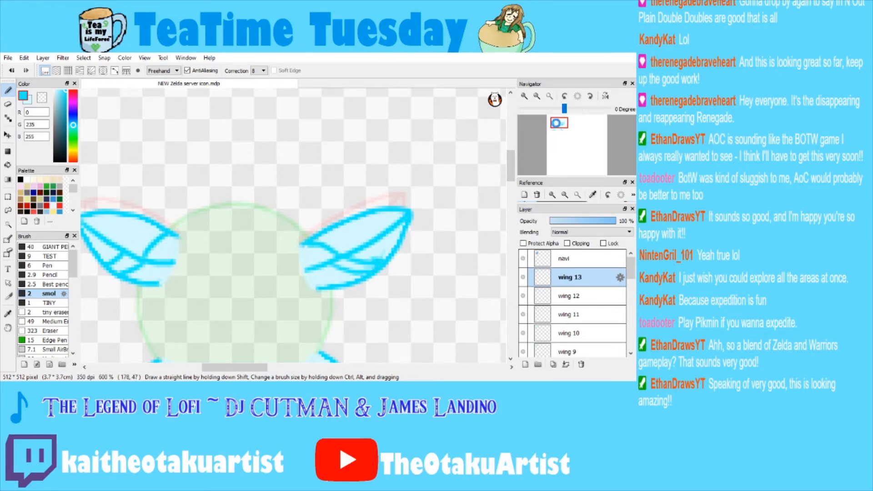
Draw bright blue veins inside the lower right wing on wing 13, using wing 12 for comparison.
left_click(556, 125)
left_click(524, 96)
left_click(525, 96)
left_click_drag(556, 127, 558, 130)
left_click(563, 291)
left_click(564, 278)
left_click_drag(426, 151, 469, 190)
mouse_move(453, 172)
left_mouse_down()
mouse_move(468, 189)
mouse_move(452, 182)
mouse_move(468, 168)
mouse_move(482, 179)
left_mouse_up()
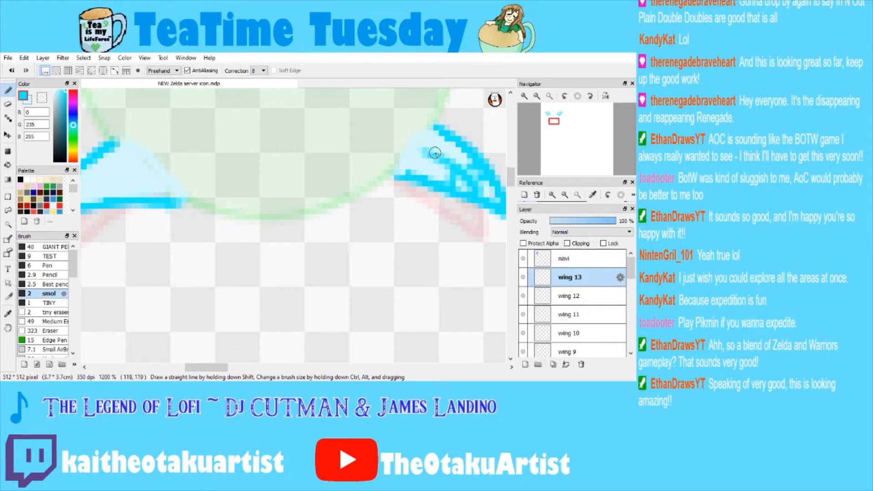
left_click_drag(435, 153, 424, 147)
Draw bright blue veins inside the lower left wing on wing 13, with a long line from the tip and short cross lines.
left_click_drag(549, 122, 551, 119)
left_click_drag(285, 248, 195, 291)
left_click_drag(249, 261, 245, 289)
mouse_move(239, 255)
left_mouse_down()
mouse_move(230, 247)
mouse_move(215, 258)
left_mouse_up()
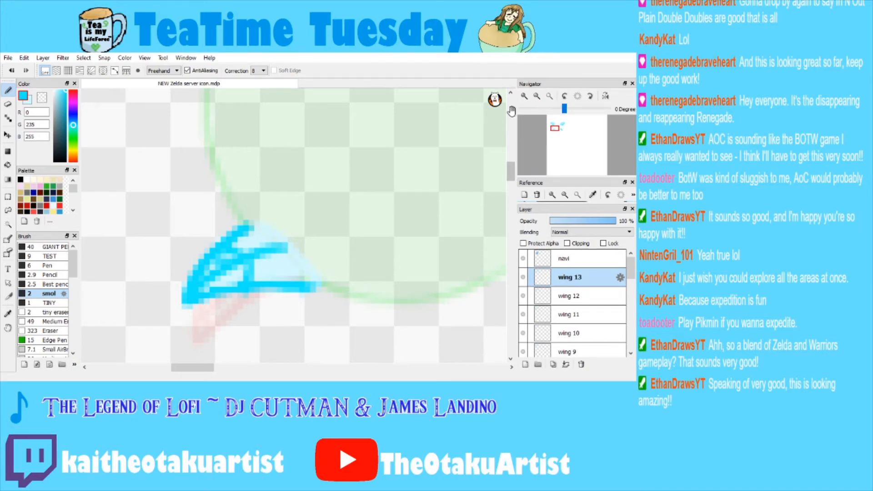
Compare wing 13 with wing 12 on the whole fairy, and add a new layer named wing 14 above wing 13.
left_click(537, 96)
left_click(537, 96)
left_click(537, 96)
left_click(537, 96)
left_click(552, 297)
left_click(557, 279)
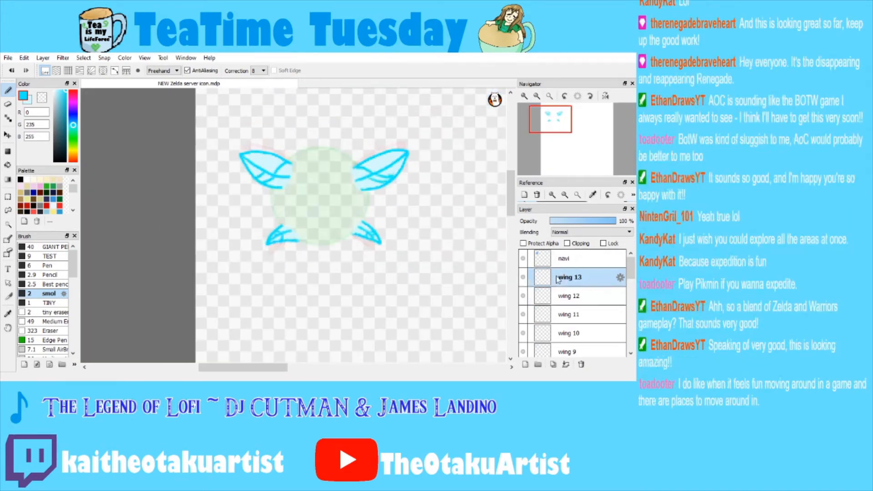
left_click(525, 365)
double_click(567, 278)
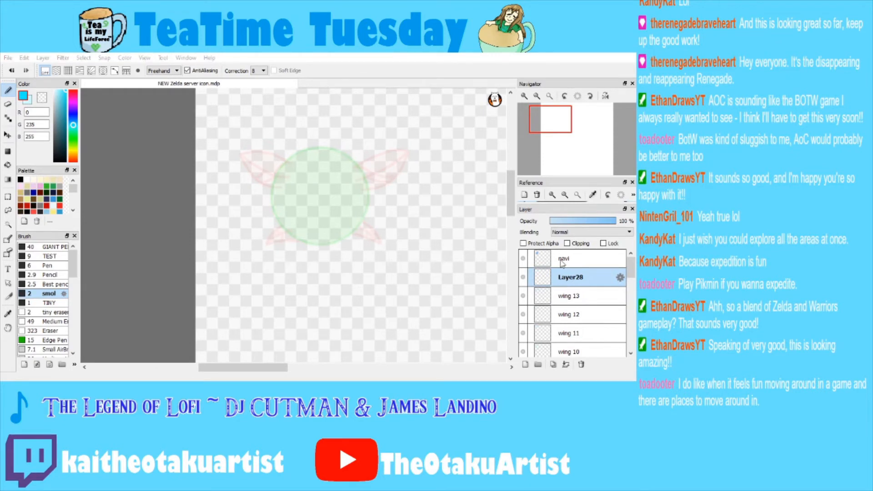
key("Return")
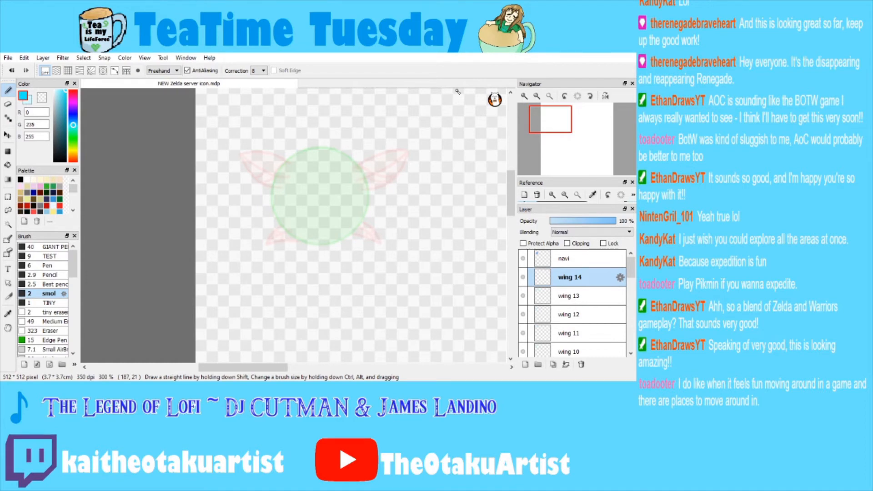
Draw the bright blue outline of the upper right wing on wing 14, with its tip slightly lower than the faint previous frame.
left_click(525, 96)
left_click(525, 96)
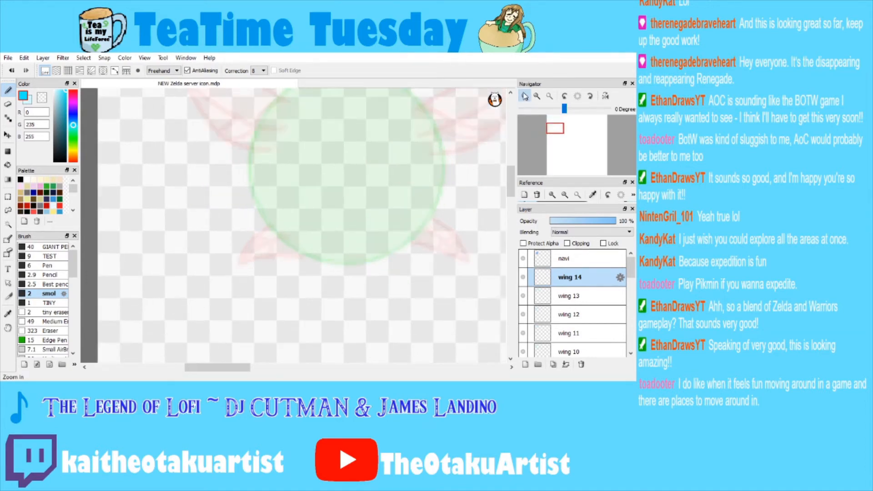
left_click(525, 96)
left_click(553, 126)
left_click_drag(553, 126, 560, 126)
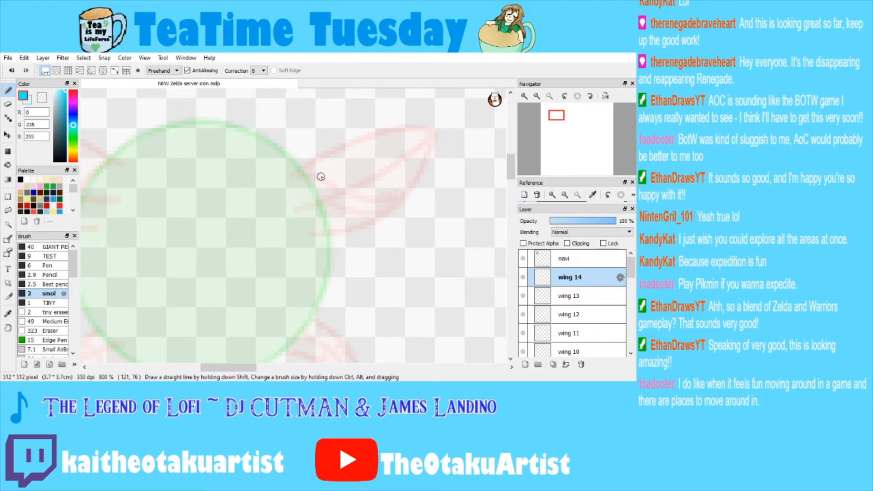
mouse_move(284, 177)
left_mouse_down()
mouse_move(375, 151)
mouse_move(437, 161)
mouse_move(374, 226)
mouse_move(318, 238)
left_mouse_up()
Draw the matching bright blue outline of the upper left wing on wing 14, slightly lower than the faint previous frame.
left_click(537, 96)
left_click_drag(551, 111, 551, 115)
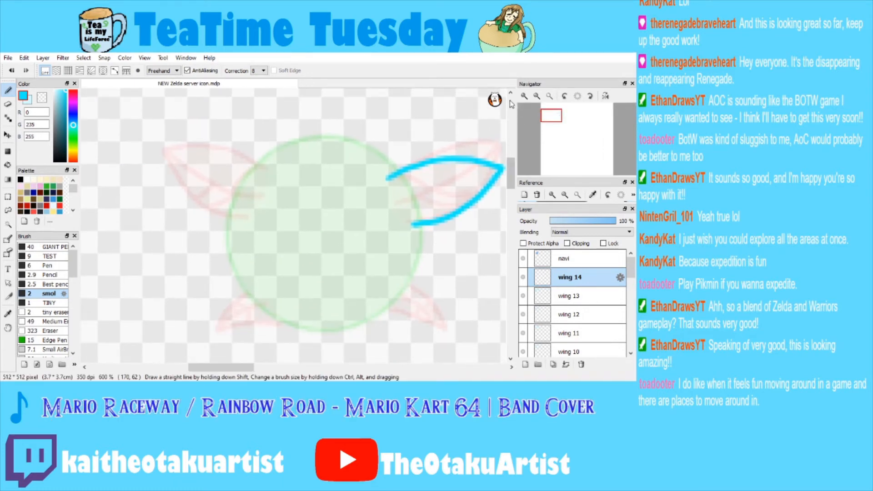
left_click(524, 96)
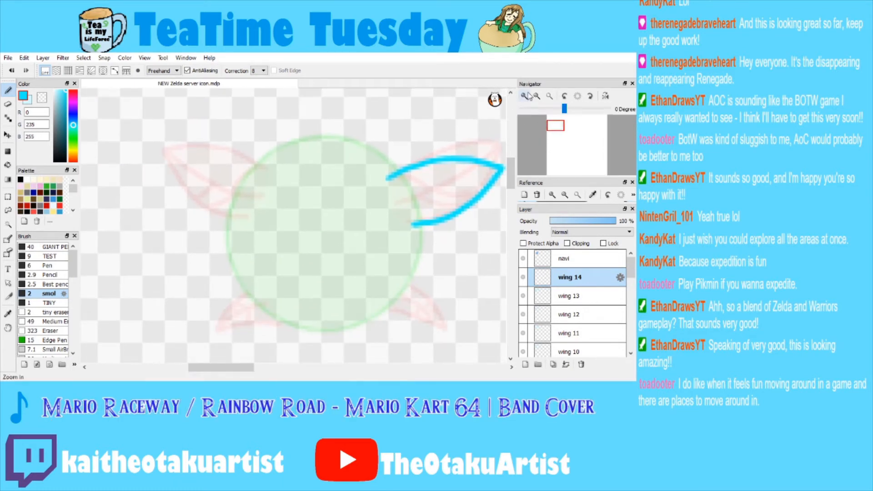
mouse_move(248, 149)
left_mouse_down()
mouse_move(132, 140)
mouse_move(122, 174)
mouse_move(229, 220)
left_mouse_up()
left_click(554, 123)
left_click_drag(553, 123, 552, 120)
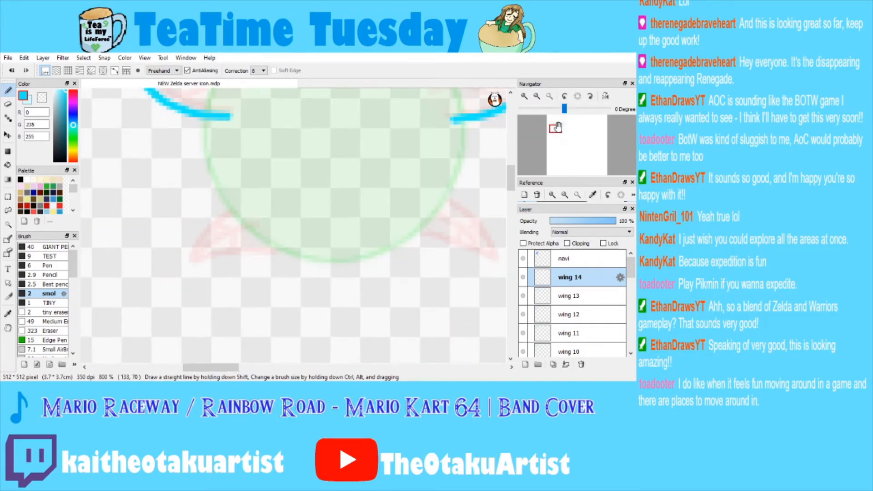
left_click_drag(236, 209, 200, 250)
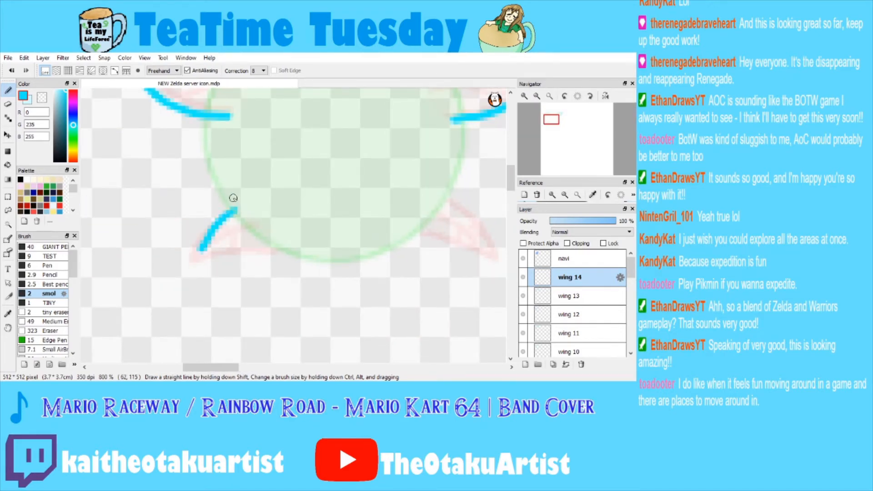
key("ctrl+z")
mouse_move(229, 214)
left_mouse_down()
mouse_move(195, 250)
mouse_move(228, 254)
mouse_move(268, 242)
left_mouse_up()
key("ctrl+z")
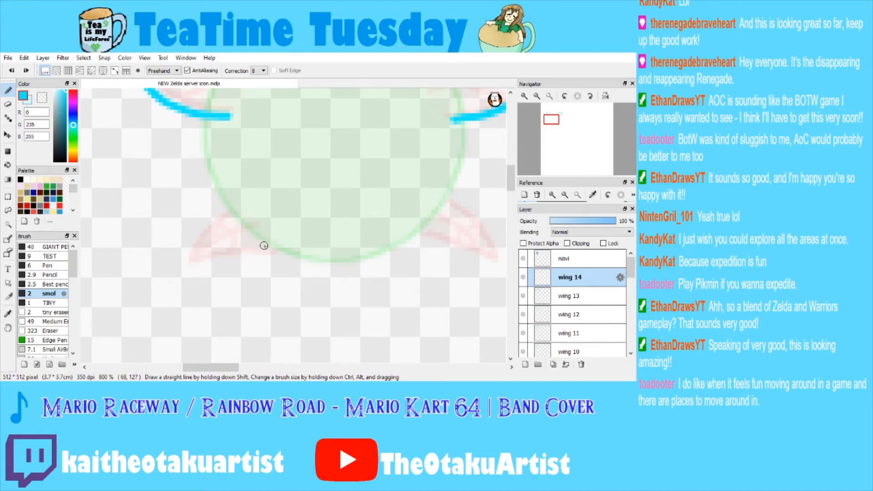
Draw the bright blue outlines of the lower right and lower left wings on wing 14, redoing strokes until the tips sit above the previous frame's.
left_click(560, 116)
mouse_move(211, 261)
left_mouse_down()
mouse_move(267, 267)
mouse_move(188, 304)
left_mouse_up()
left_click(537, 96)
left_click(537, 96)
left_click(538, 96)
left_click(527, 94)
left_click(526, 95)
left_click(527, 95)
key("ctrl+z")
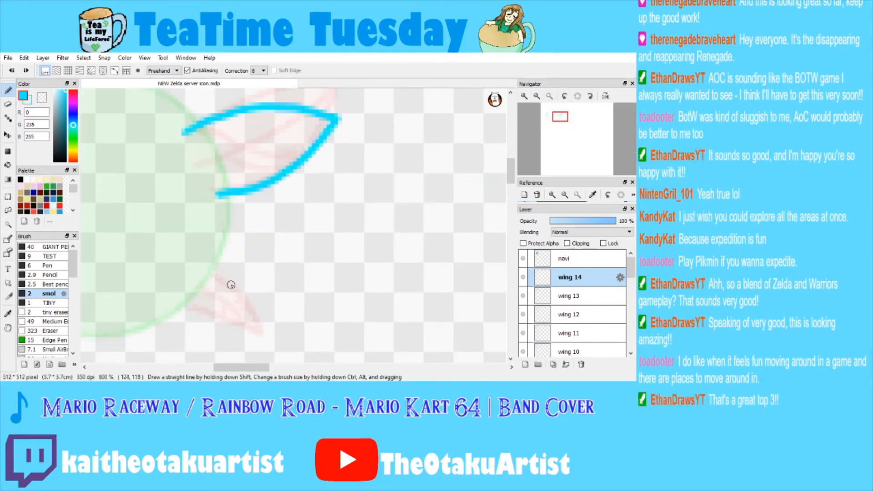
mouse_move(210, 273)
left_mouse_down()
mouse_move(237, 277)
mouse_move(269, 306)
left_mouse_up()
key("ctrl+z")
mouse_move(217, 277)
left_mouse_down()
mouse_move(253, 316)
mouse_move(170, 315)
left_mouse_up()
mouse_move(108, 268)
left_mouse_down()
mouse_move(298, 138)
mouse_move(314, 193)
left_mouse_up()
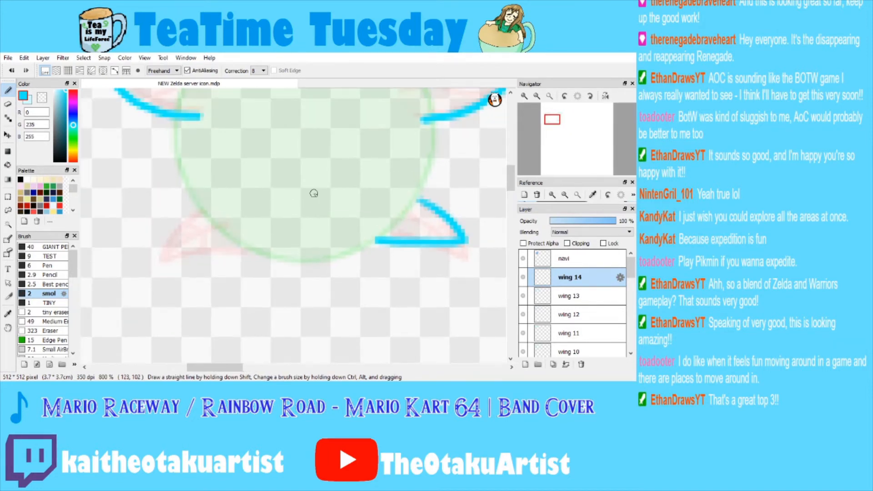
mouse_move(204, 210)
left_mouse_down()
mouse_move(159, 241)
mouse_move(243, 250)
left_mouse_up()
Close the inner edges of both upper wings on wing 14 with light blue (RGB 212, 251, 255) and fill them with it.
left_click_drag(552, 119, 552, 117)
left_click(30, 100)
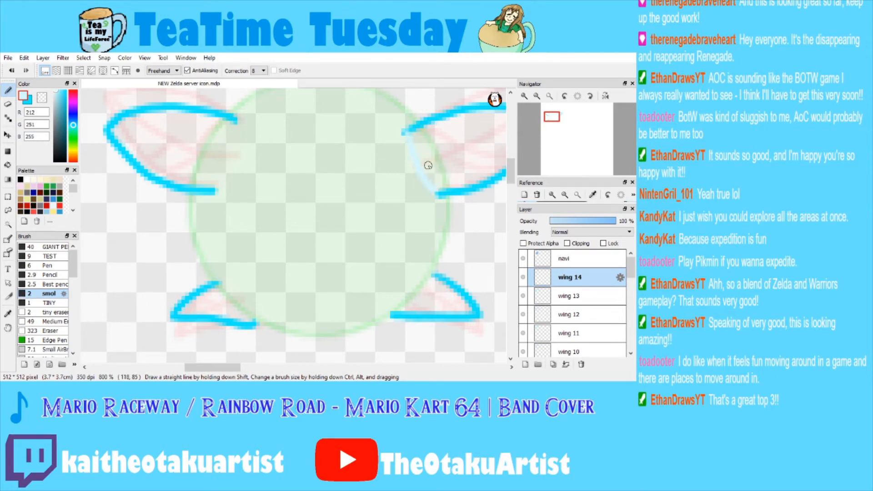
left_click_drag(407, 138, 425, 188)
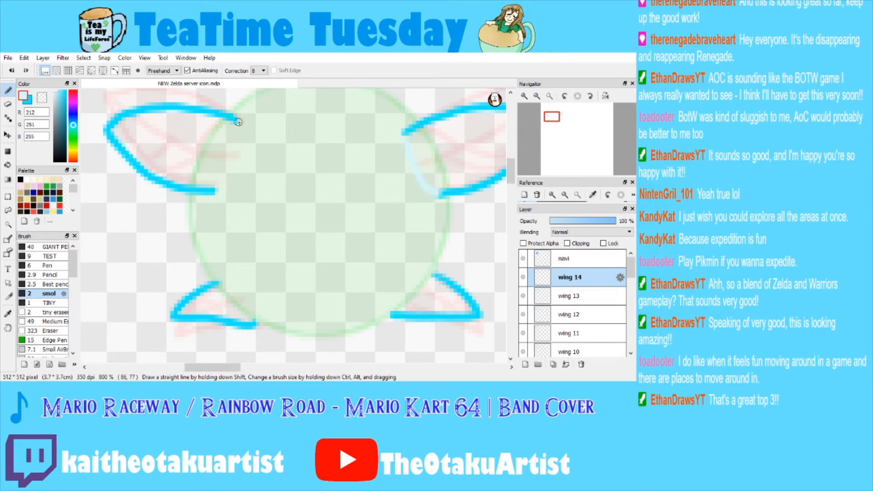
left_click_drag(232, 117, 214, 191)
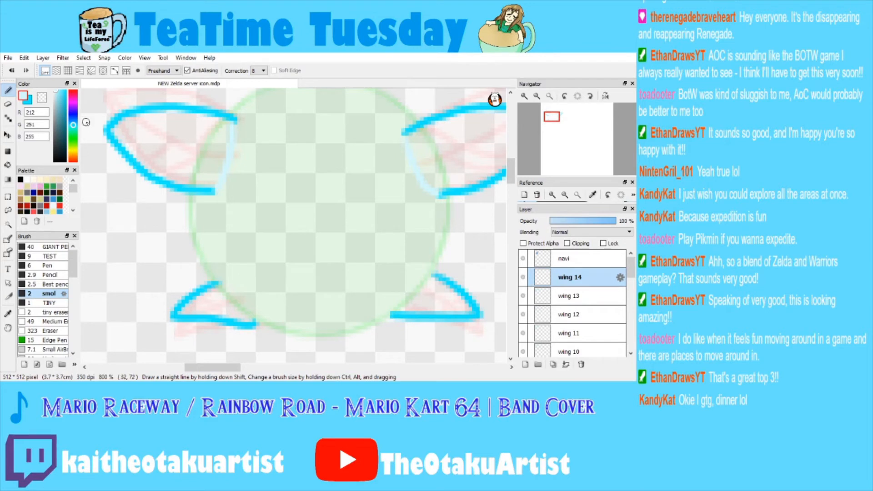
key("g")
left_click(173, 136)
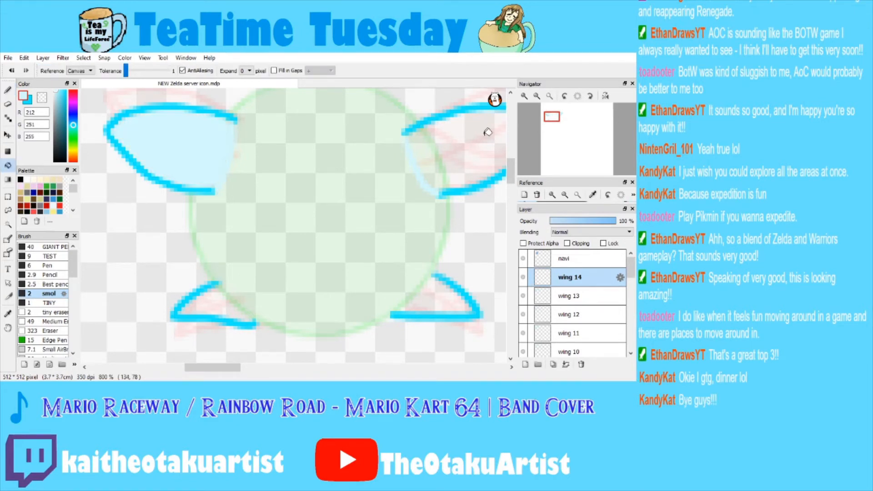
left_click(487, 132)
Close the inner edges of both lower wings on wing 14 with light blue and fill both wings with the same colour.
key("b")
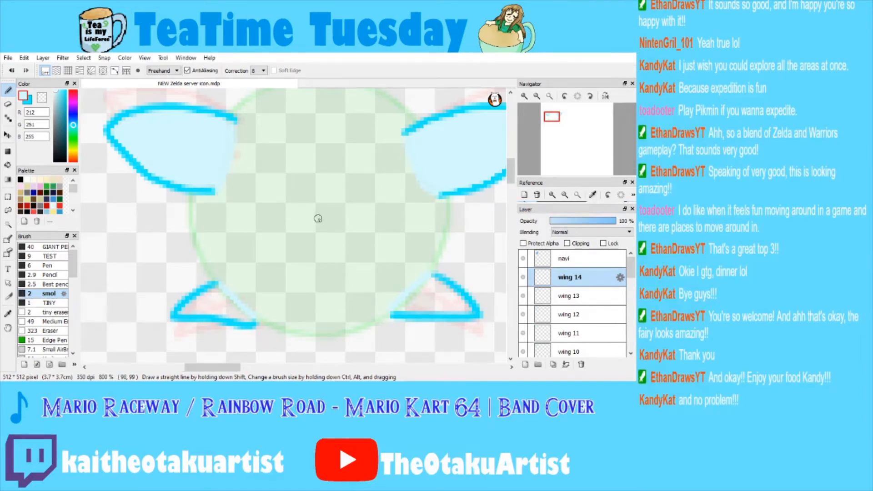
left_click(9, 164)
left_click(220, 302)
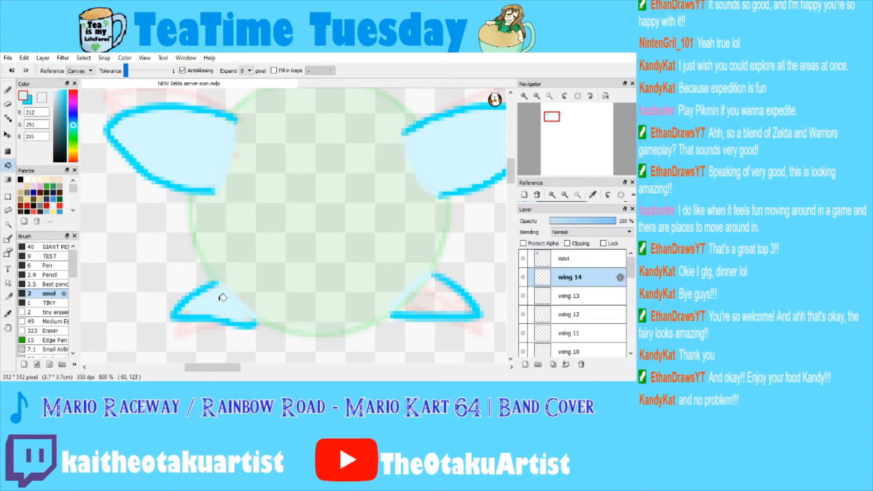
left_click(434, 296)
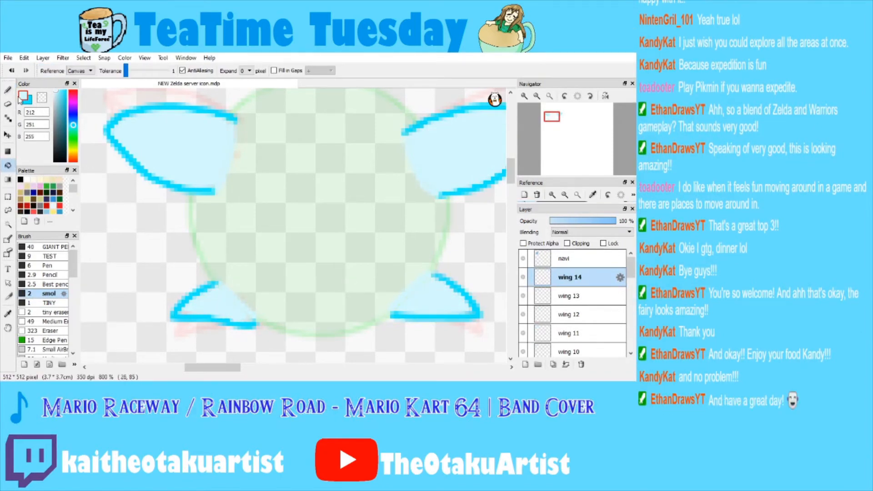
Draw bright blue veins inside both lower wings on wing 14, using wing 13 for comparison.
key("b")
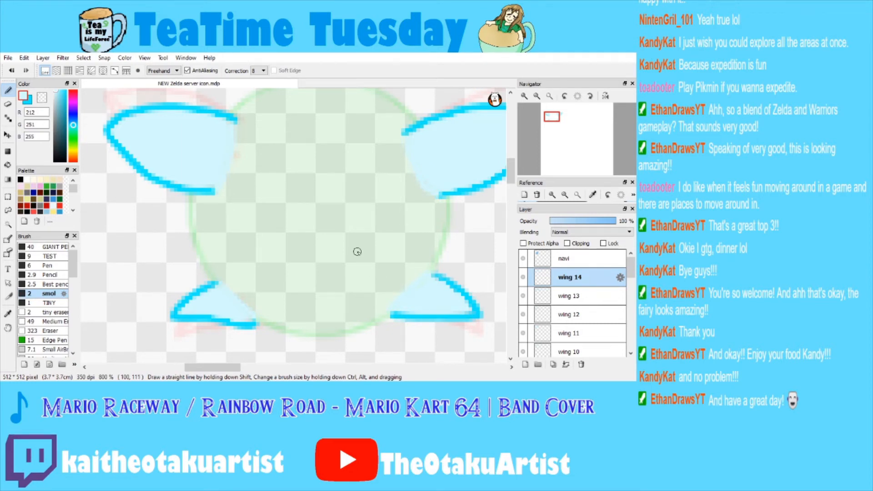
key("x")
left_click(564, 296)
left_click(569, 278)
mouse_move(234, 296)
left_mouse_down()
mouse_move(179, 316)
mouse_move(206, 307)
mouse_move(218, 317)
mouse_move(199, 299)
left_mouse_up()
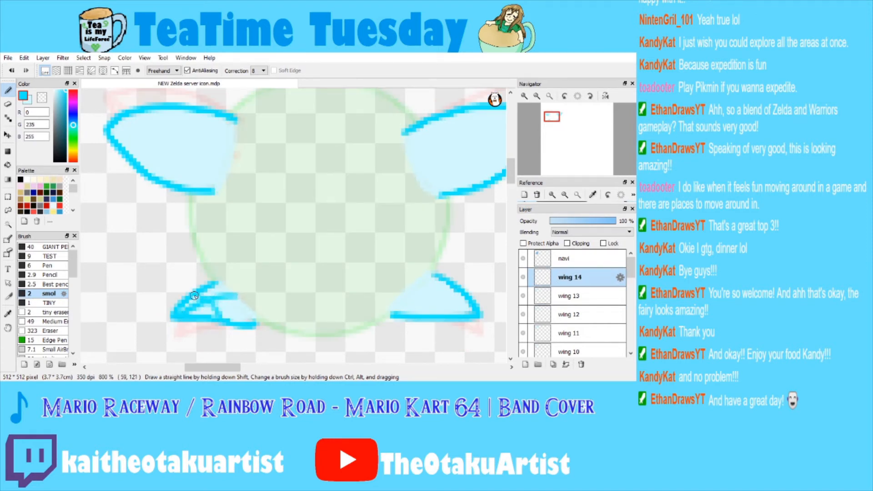
left_click_drag(435, 301, 407, 294)
mouse_move(471, 318)
left_mouse_down()
mouse_move(446, 298)
mouse_move(452, 293)
left_mouse_up()
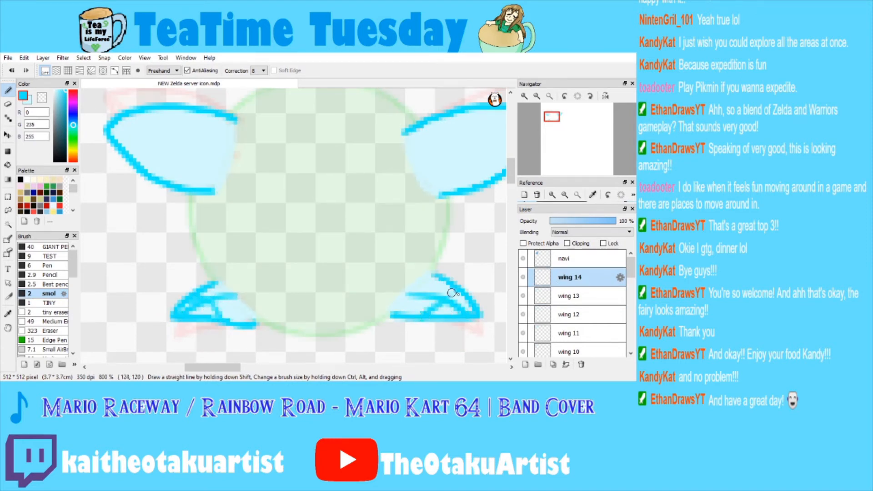
Draw bright blue veins inside the upper left wing on wing 14, with a long line and crossing lines as in wing 13.
left_click(569, 297)
left_click(569, 277)
left_click_drag(558, 128, 550, 115)
left_click_drag(157, 189, 278, 226)
left_click(565, 295)
left_click(565, 280)
left_click_drag(213, 220, 197, 238)
left_click_drag(239, 226, 225, 244)
mouse_move(256, 220)
left_mouse_down()
mouse_move(253, 199)
mouse_move(270, 179)
left_mouse_up()
Draw bright blue veins inside the upper right wing on wing 14, with long lines to the tip and a crossing curve.
left_click_drag(556, 126, 558, 116)
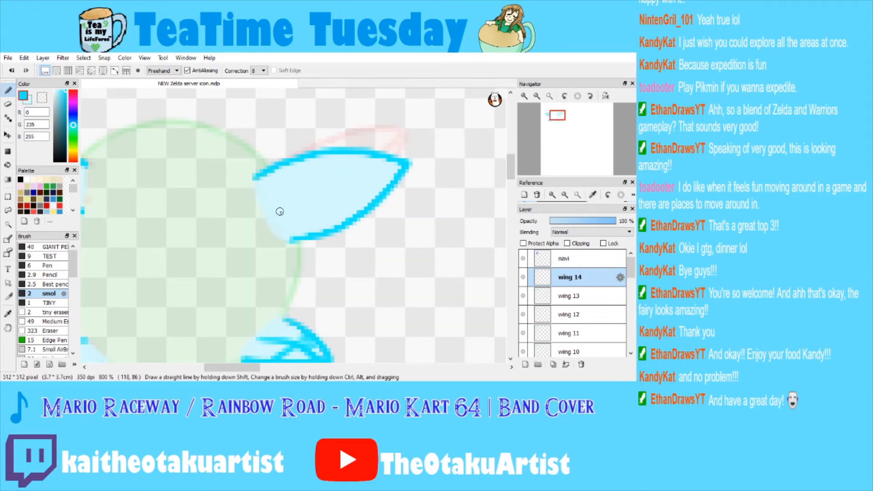
mouse_move(268, 212)
left_mouse_down()
mouse_move(387, 179)
mouse_move(405, 165)
left_mouse_up()
mouse_move(318, 211)
left_mouse_down()
mouse_move(366, 198)
mouse_move(342, 229)
mouse_move(257, 172)
left_mouse_up()
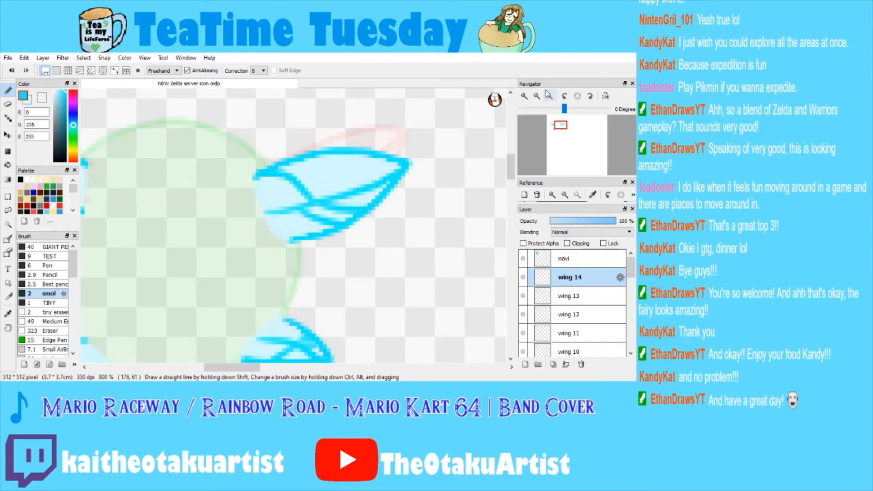
Check the whole fairy and add a new layer named wing 15 above wing 14.
left_click(549, 96)
left_click(548, 96)
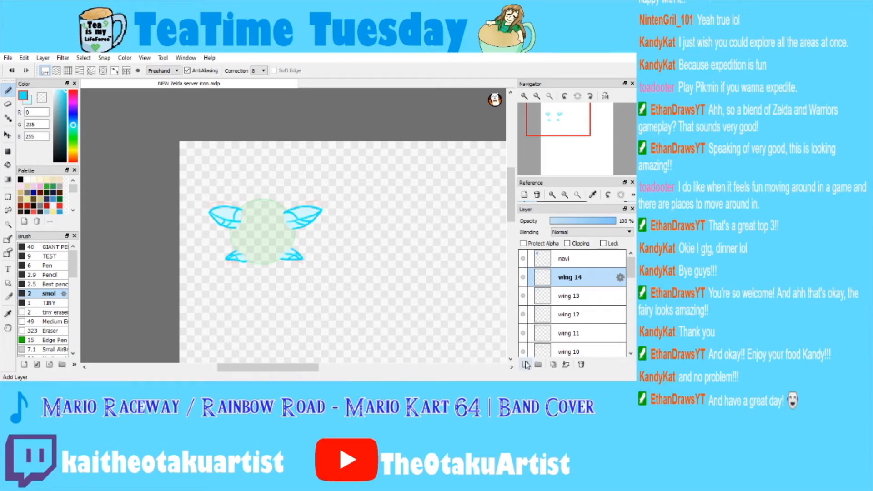
left_click(526, 364)
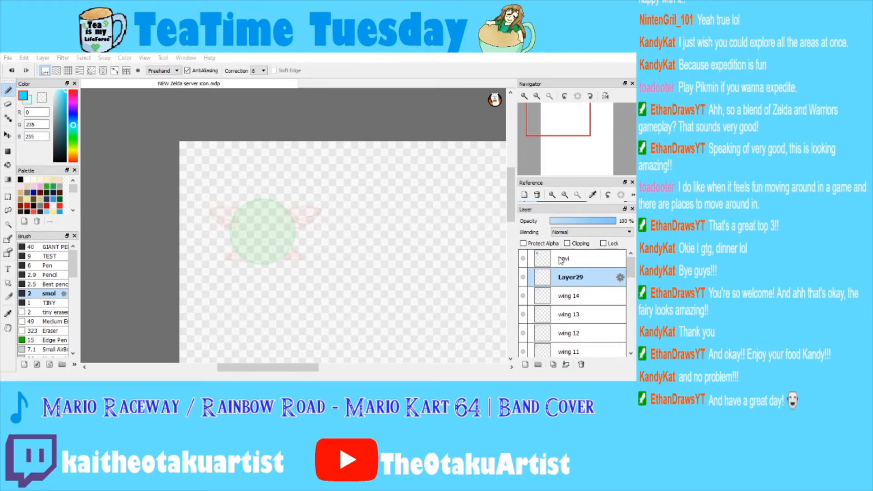
type("wing 15")
key("Return")
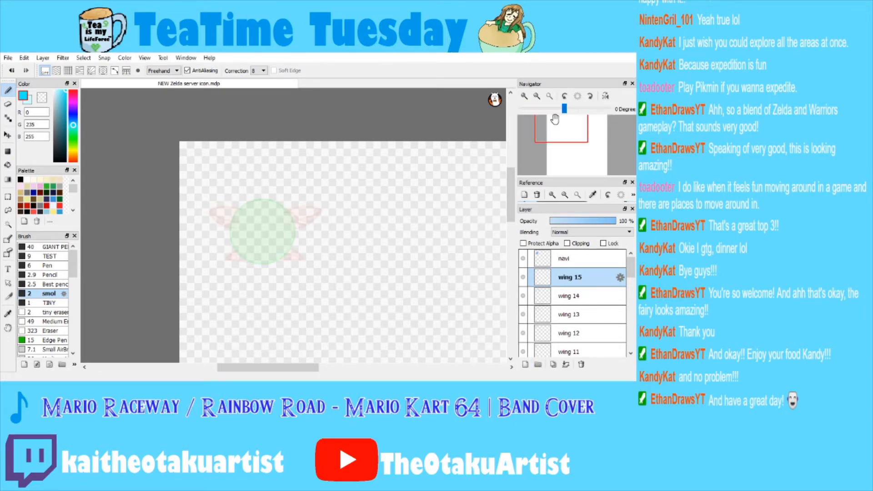
Draw the bright blue outline of the upper right wing on wing 15, redoing the curve until its tip sits lower than in wing 14.
double_click(525, 95)
left_click(551, 126)
left_click_drag(550, 126, 561, 127)
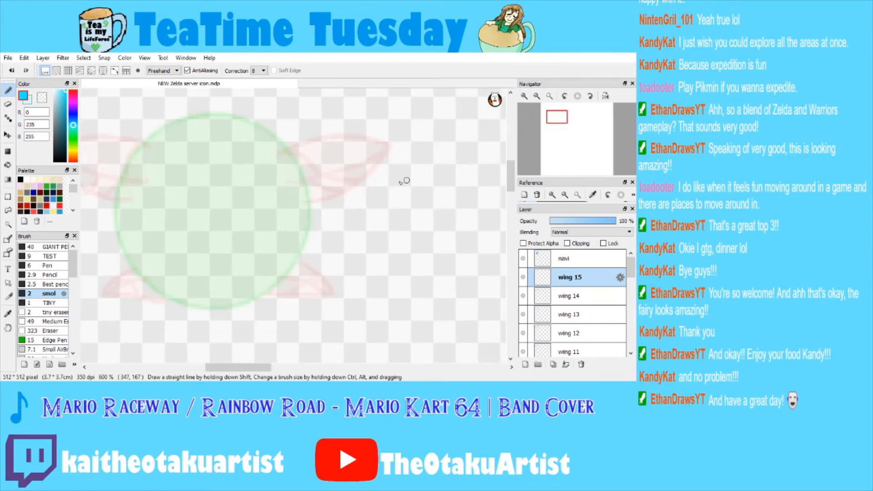
mouse_move(293, 149)
left_mouse_down()
mouse_move(323, 149)
mouse_move(371, 178)
left_mouse_up()
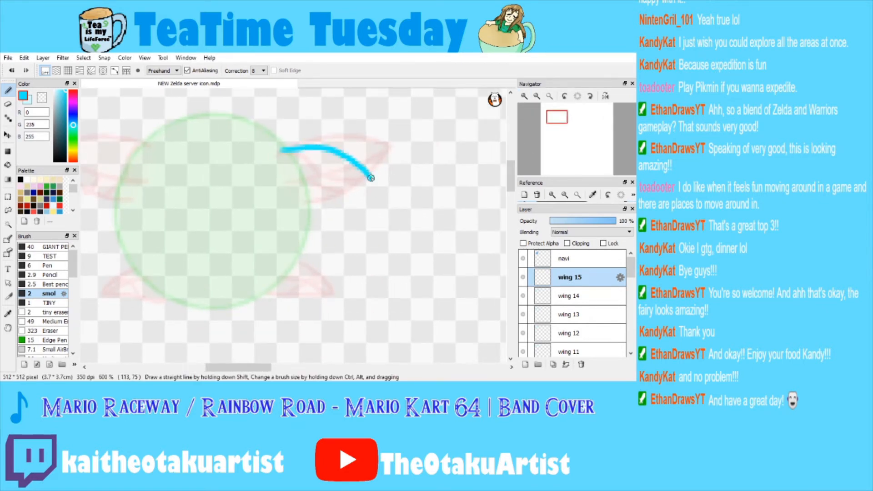
key("ctrl+z")
mouse_move(280, 151)
left_mouse_down()
mouse_move(330, 150)
mouse_move(390, 181)
left_mouse_up()
key("ctrl+z")
mouse_move(282, 144)
left_mouse_down()
mouse_move(315, 145)
mouse_move(387, 182)
left_mouse_up()
key("ctrl+z")
mouse_move(280, 146)
left_mouse_down()
mouse_move(319, 145)
mouse_move(392, 177)
mouse_move(301, 204)
left_mouse_up()
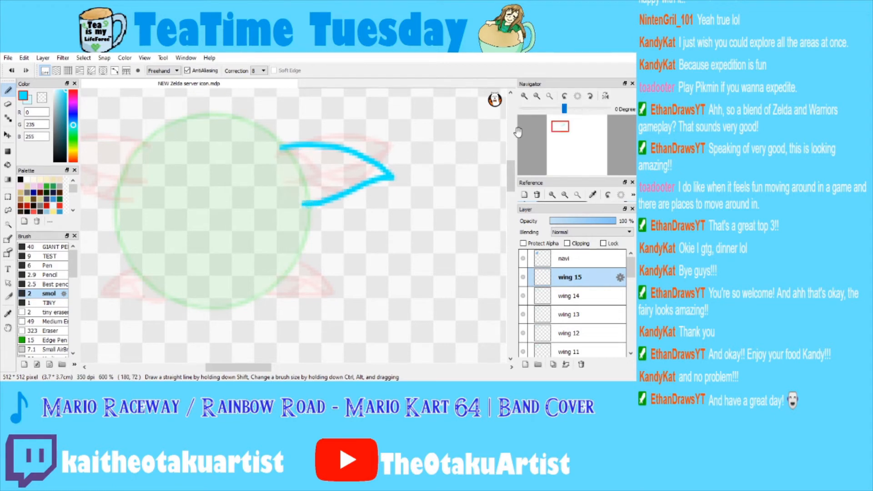
Draw the bright blue outline of the upper left wing on wing 15 with a lowered tip, redoing unsatisfactory strokes.
left_click_drag(548, 130, 545, 117)
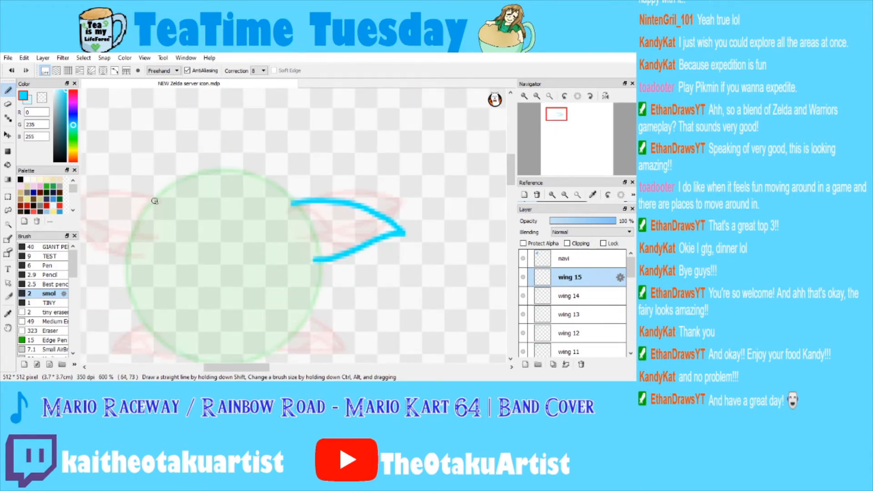
mouse_move(155, 201)
left_mouse_down()
mouse_move(220, 213)
mouse_move(151, 233)
left_mouse_up()
key("ctrl+z")
mouse_move(220, 209)
left_mouse_down()
mouse_move(145, 236)
mouse_move(131, 254)
mouse_move(191, 270)
mouse_move(214, 211)
mouse_move(152, 242)
mouse_move(139, 263)
left_mouse_up()
key("ctrl+z")
key("ctrl+z")
mouse_move(221, 210)
left_mouse_down()
mouse_move(187, 217)
mouse_move(130, 261)
mouse_move(200, 282)
left_mouse_up()
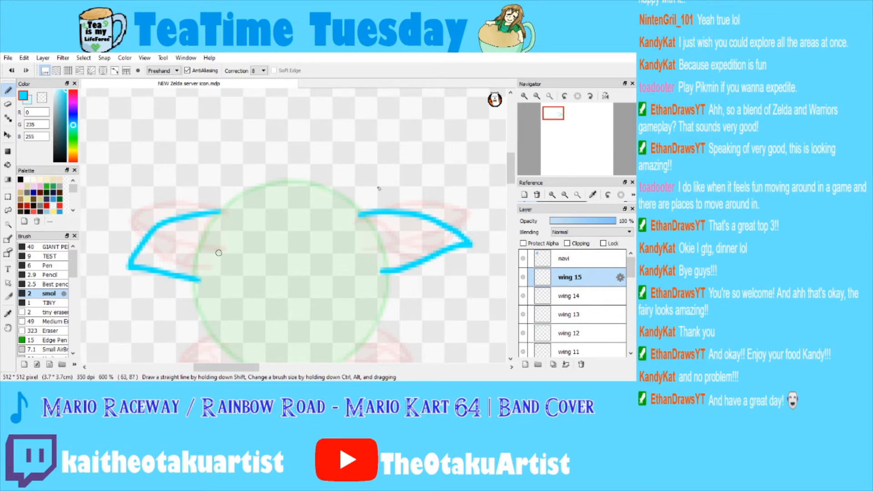
Draw the bright blue outline of the lower left wing on wing 15, redoing it until it forms a narrow wing pointing down and outward.
scroll(219, 253, "down", 3)
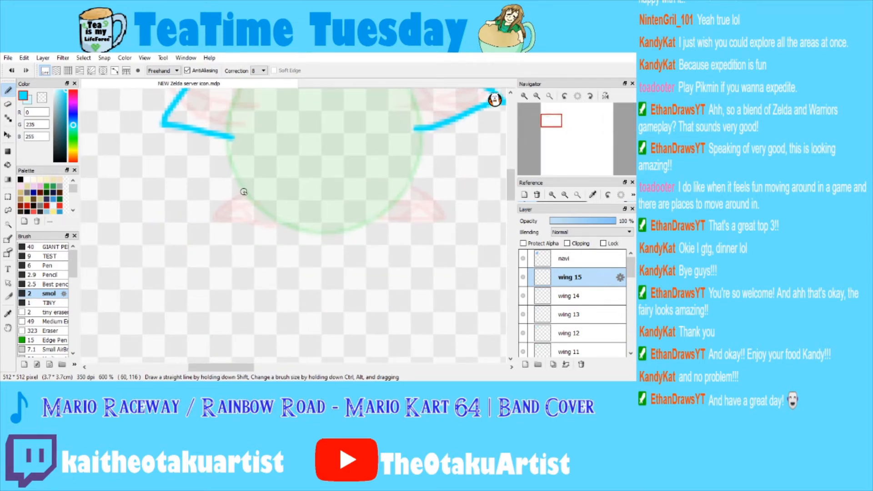
left_click_drag(245, 195, 231, 205)
key("ctrl+z")
mouse_move(243, 194)
left_mouse_down()
mouse_move(207, 177)
mouse_move(241, 221)
mouse_move(275, 224)
left_mouse_up()
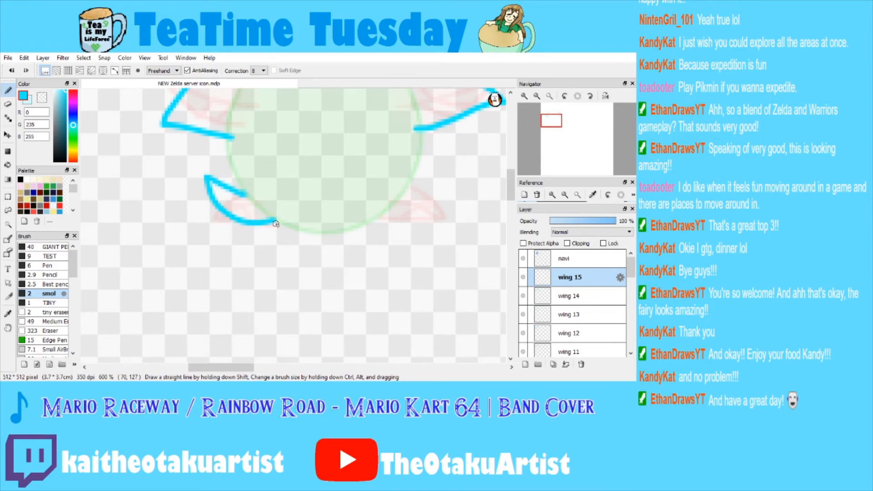
key("ctrl+z")
scroll(286, 213, "down", 2)
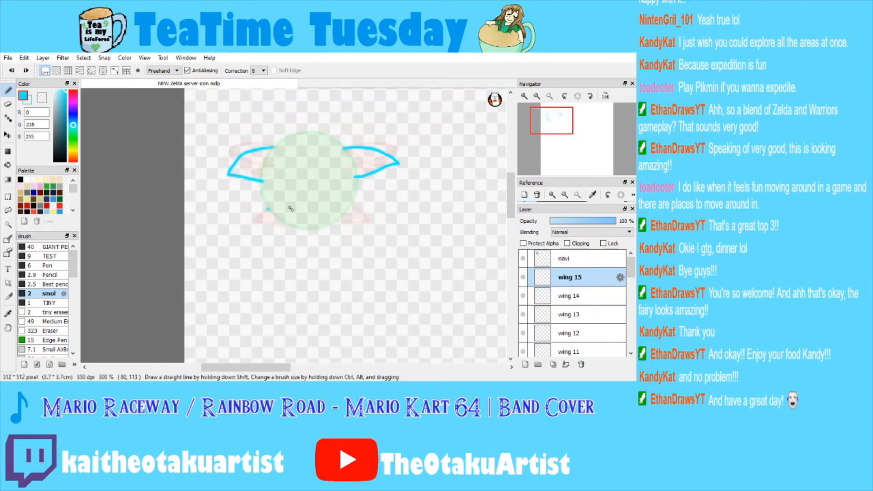
scroll(188, 164, "up", 4)
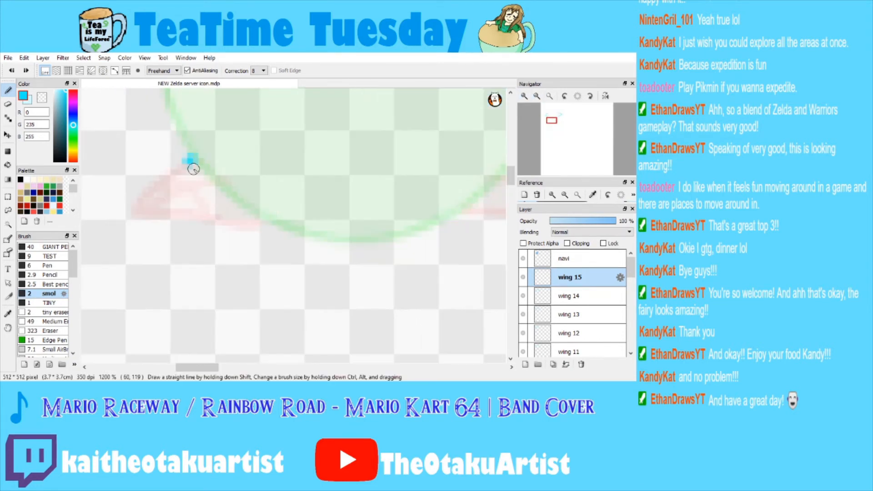
mouse_move(188, 164)
left_mouse_down()
mouse_move(167, 181)
mouse_move(149, 232)
left_mouse_up()
key("ctrl+z")
mouse_move(189, 163)
left_mouse_down()
mouse_move(146, 216)
mouse_move(168, 227)
mouse_move(249, 193)
left_mouse_up()
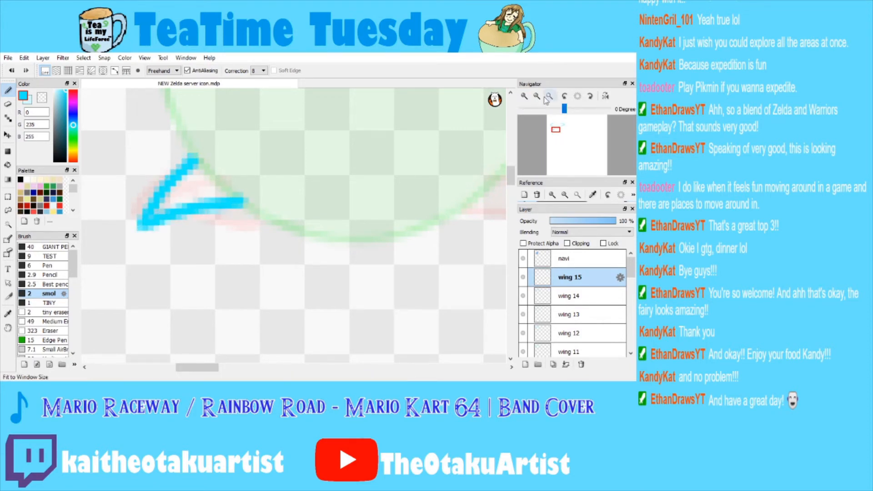
left_click(538, 97)
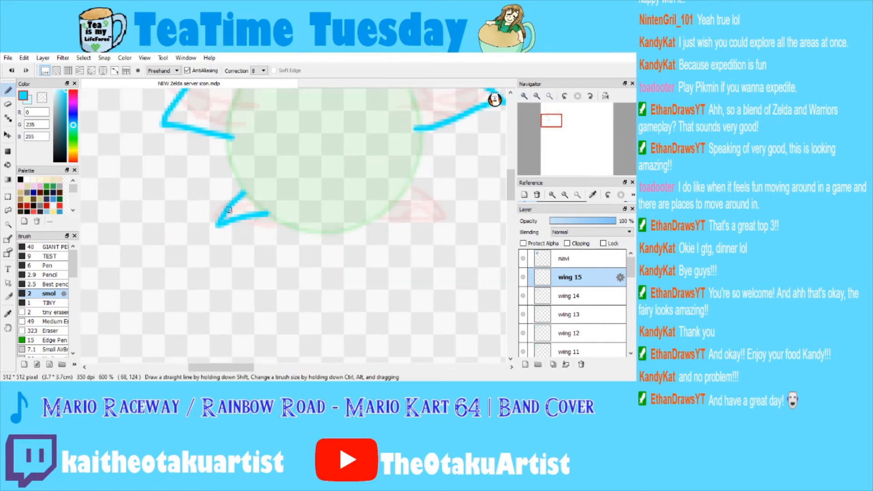
Draw the bright blue outline of the lower right wing on wing 15 as a narrow shape pointing down and outward.
mouse_move(410, 184)
left_mouse_down()
mouse_move(437, 205)
mouse_move(422, 195)
mouse_move(439, 225)
mouse_move(380, 219)
left_mouse_up()
key("ctrl+z")
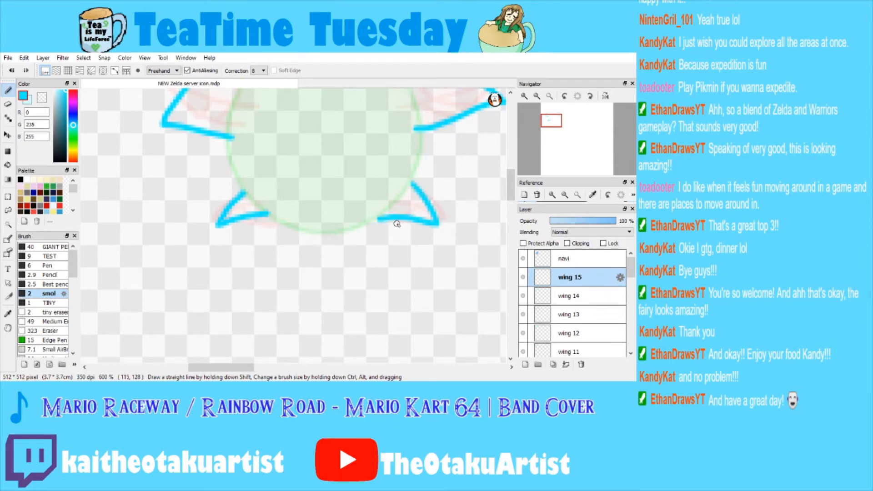
scroll(367, 192, "up", 5)
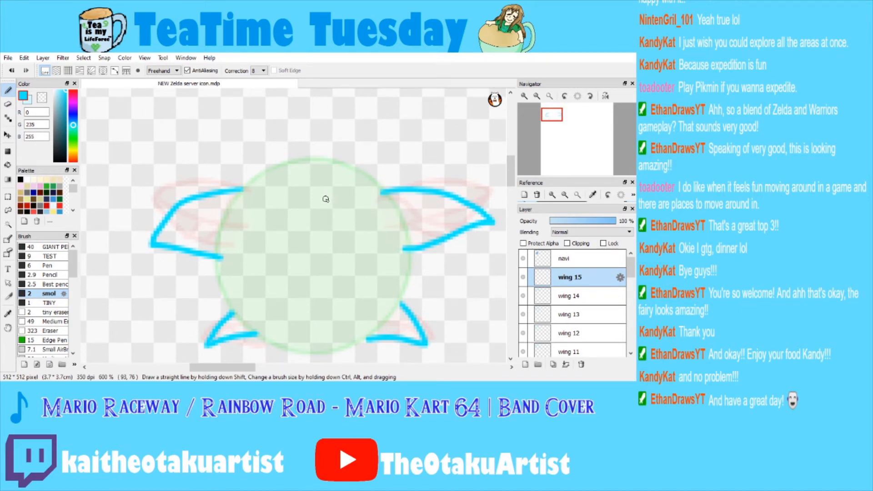
Close both upper wings of wing 15 along the body's edge in pale blue and fill them with that colour.
left_click(29, 101)
left_click(525, 96)
left_click_drag(209, 209, 194, 271)
left_click_drag(410, 181, 437, 250)
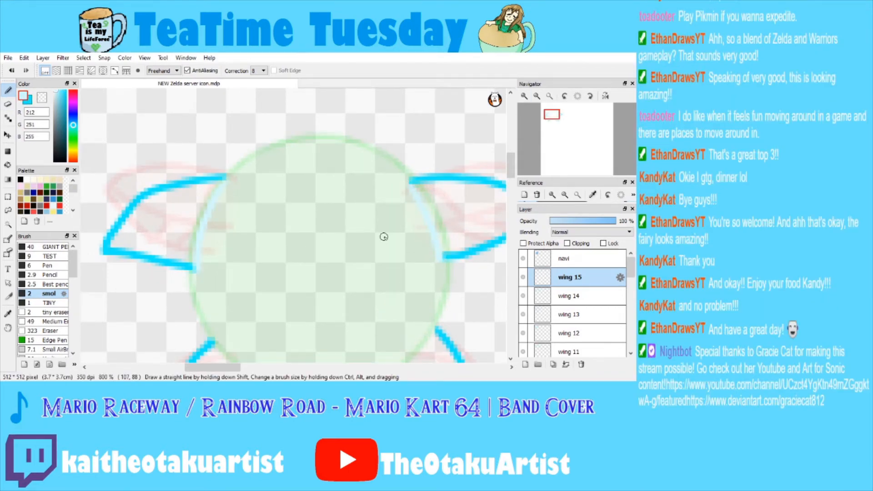
left_click(8, 165)
left_click(178, 222)
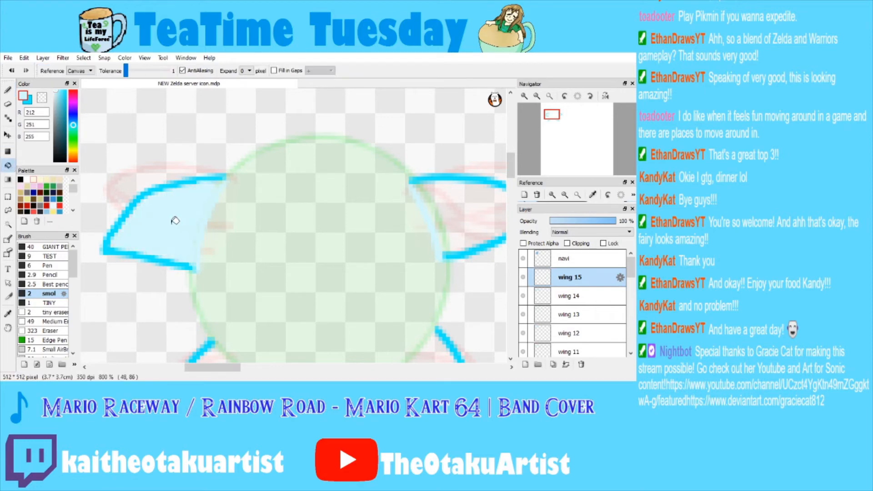
left_click(454, 192)
Close both lower wings of wing 15 along the body's edge in pale blue and fill them with that colour.
left_click_drag(556, 126, 555, 129)
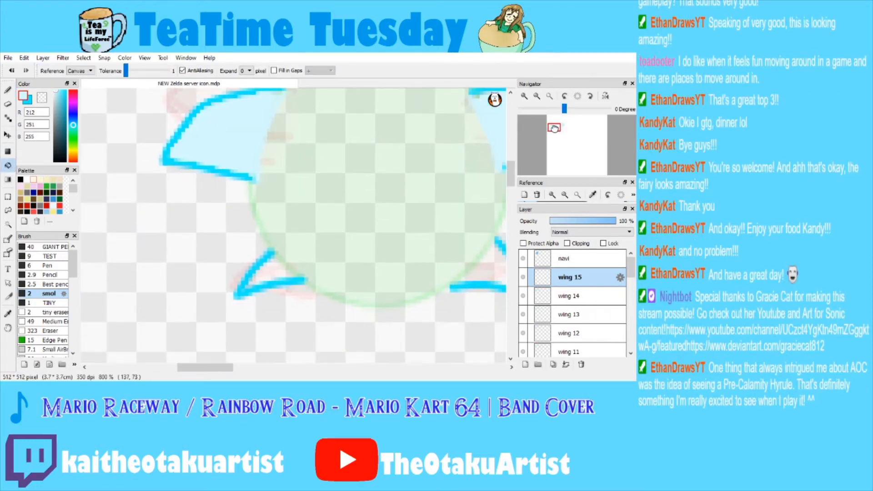
left_click(8, 90)
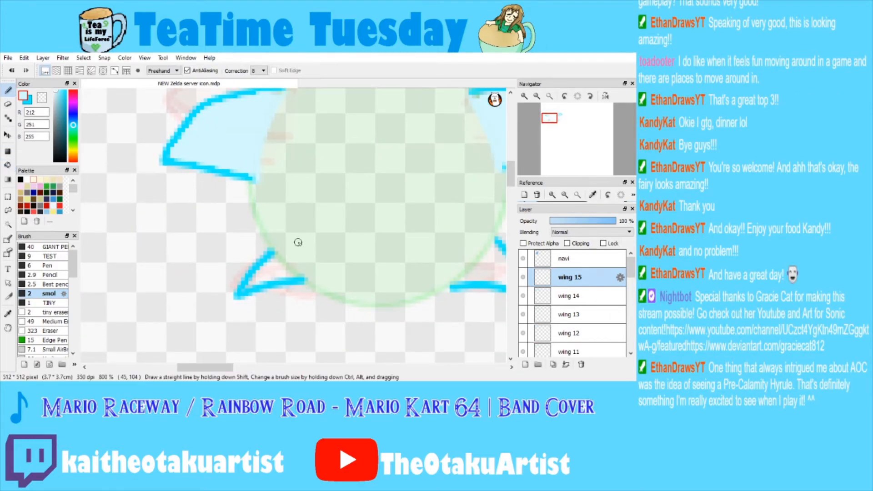
left_click_drag(280, 258, 298, 278)
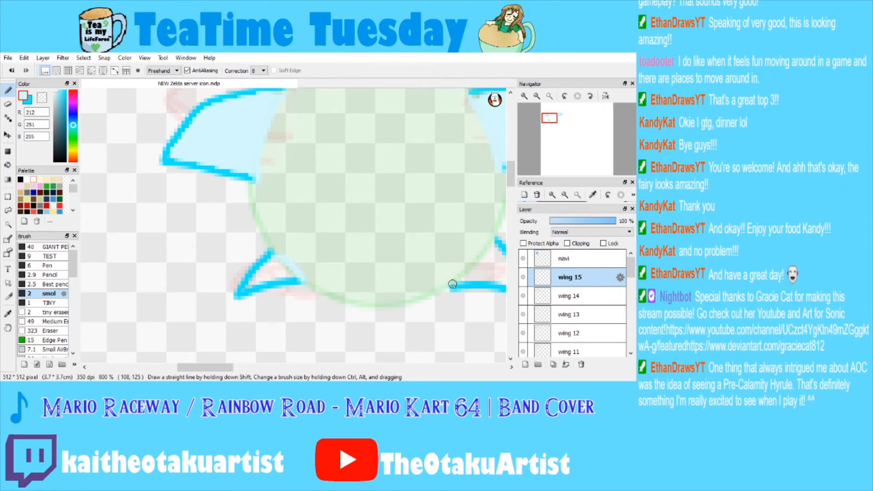
left_click(8, 165)
left_click(274, 265)
left_click(484, 266)
left_click(537, 96)
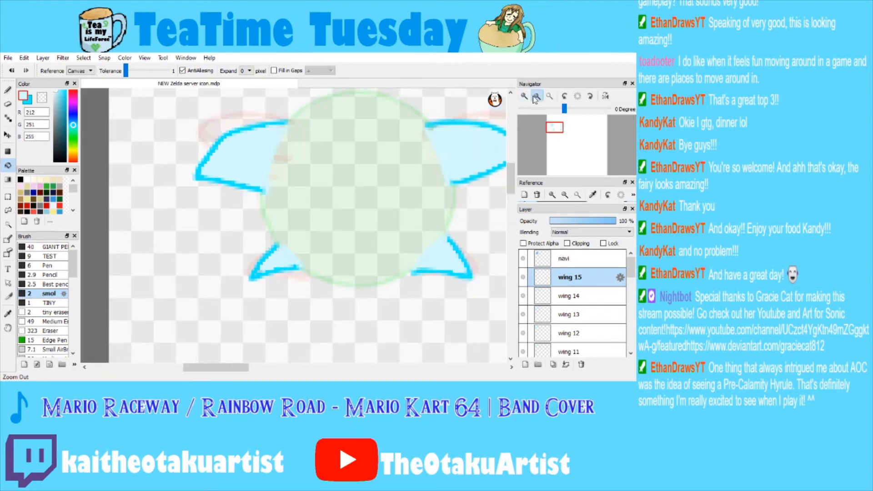
left_click(537, 96)
left_click(9, 91)
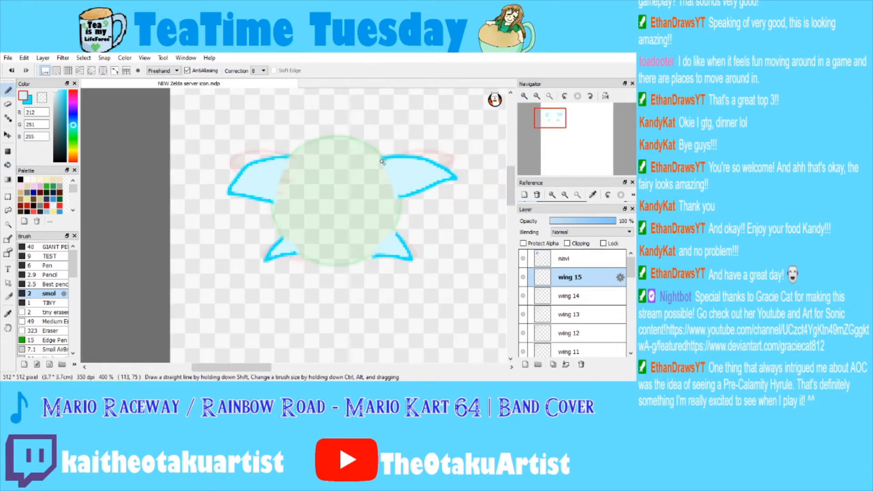
Draw bright blue veins in the upper left wing of wing 15: a long centre vein with short cross veins, using wing 14 as reference.
left_click(315, 388)
left_click(525, 96)
left_click(526, 96)
left_click_drag(553, 124, 553, 124)
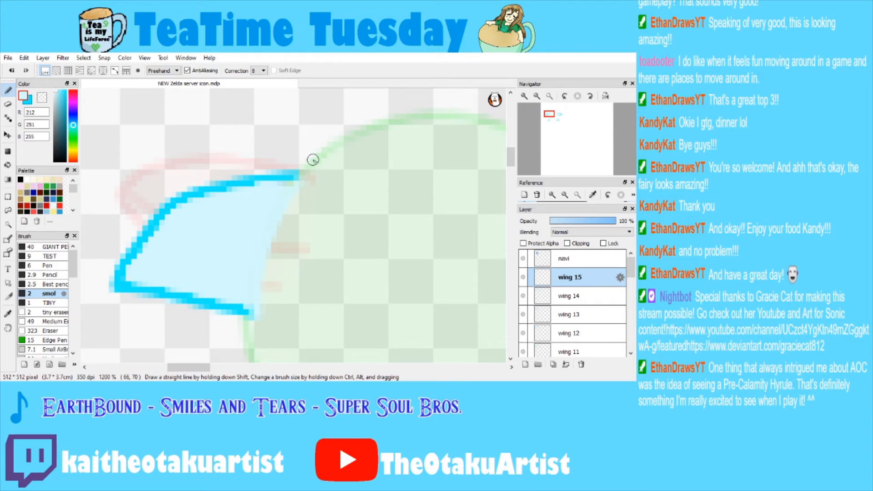
left_click(29, 101)
left_click(562, 291)
left_click(564, 279)
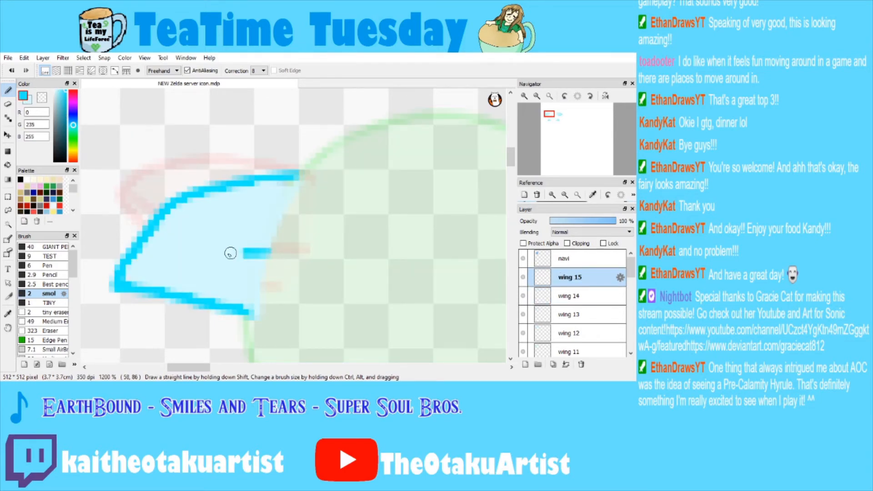
left_click(567, 293)
left_click(567, 278)
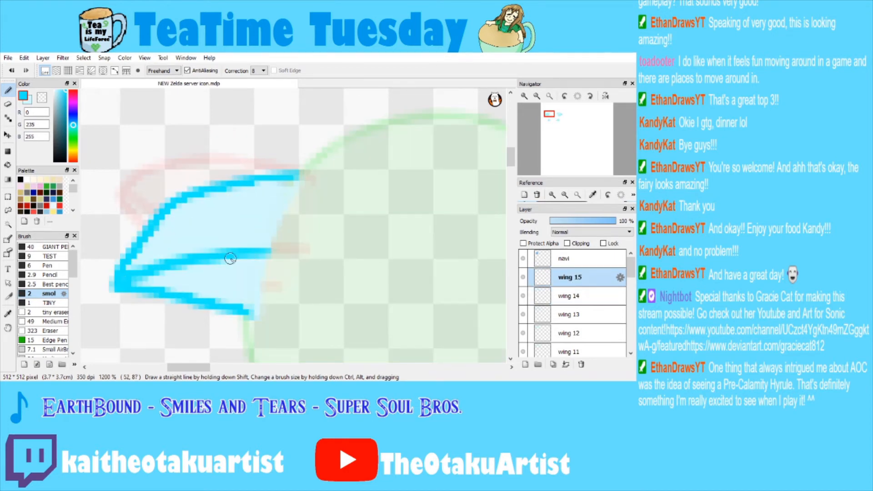
left_click_drag(189, 263, 195, 292)
left_click_drag(218, 262, 214, 296)
left_click_drag(241, 250, 241, 187)
Draw a long bright blue centre vein to the tip and short cross veins in the upper right wing of wing 15.
left_click(537, 96)
left_click_drag(553, 126, 562, 126)
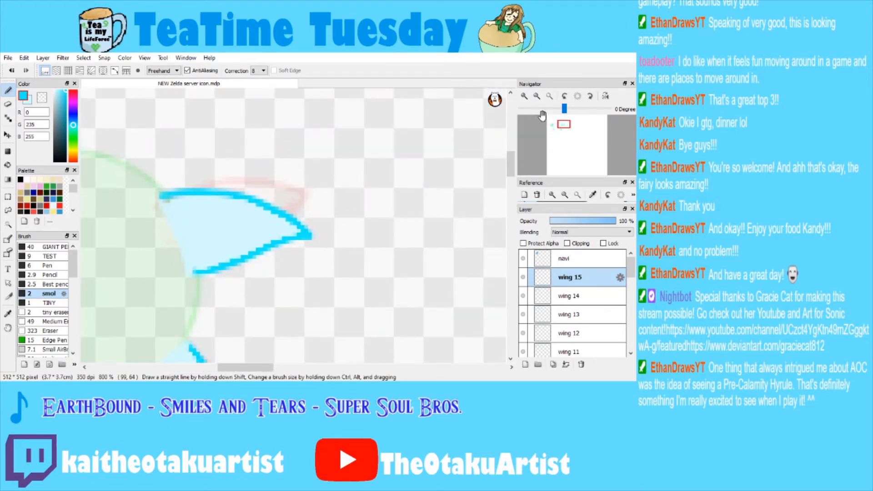
left_click(525, 96)
mouse_move(127, 249)
left_mouse_down()
mouse_move(221, 226)
mouse_move(302, 233)
left_mouse_up()
double_click(537, 97)
left_click_drag(550, 125, 564, 125)
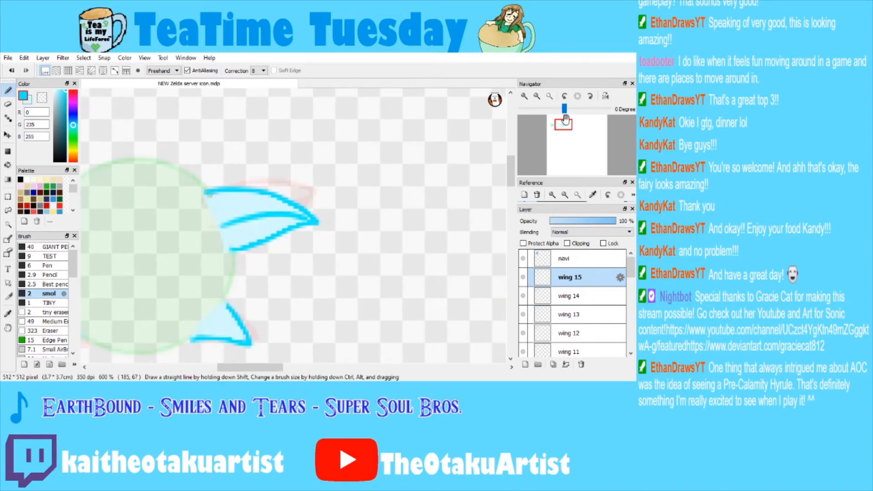
double_click(525, 96)
left_click_drag(213, 205, 229, 258)
mouse_move(244, 204)
left_mouse_down()
mouse_move(263, 249)
mouse_move(189, 163)
left_mouse_up()
left_click(29, 99)
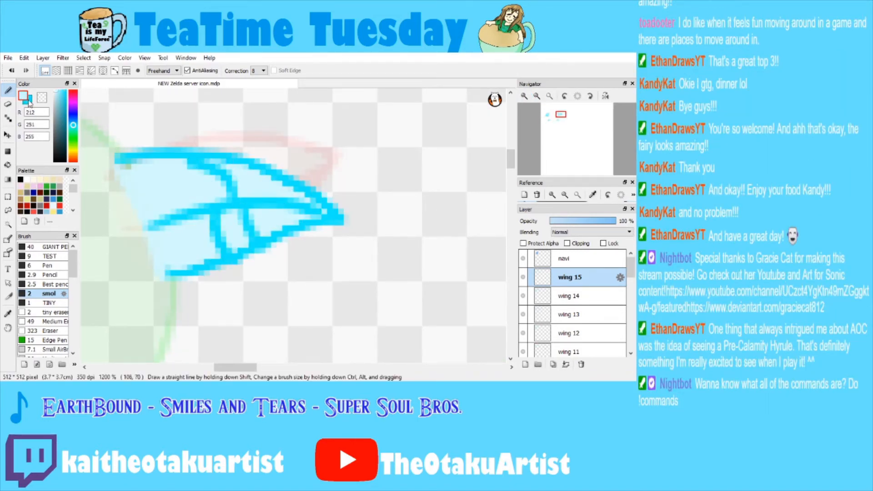
left_click(30, 99)
Draw the bright blue veins inside the lower right and lower left wings of wing 15.
left_click_drag(560, 129, 556, 117)
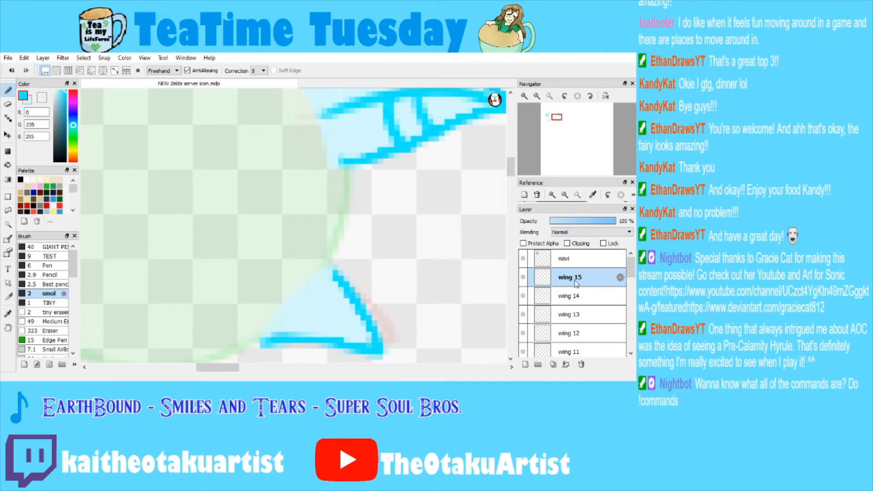
left_click_drag(372, 340, 299, 307)
mouse_move(328, 336)
left_mouse_down()
mouse_move(364, 316)
mouse_move(357, 304)
mouse_move(298, 304)
left_mouse_up()
left_click_drag(558, 135, 548, 125)
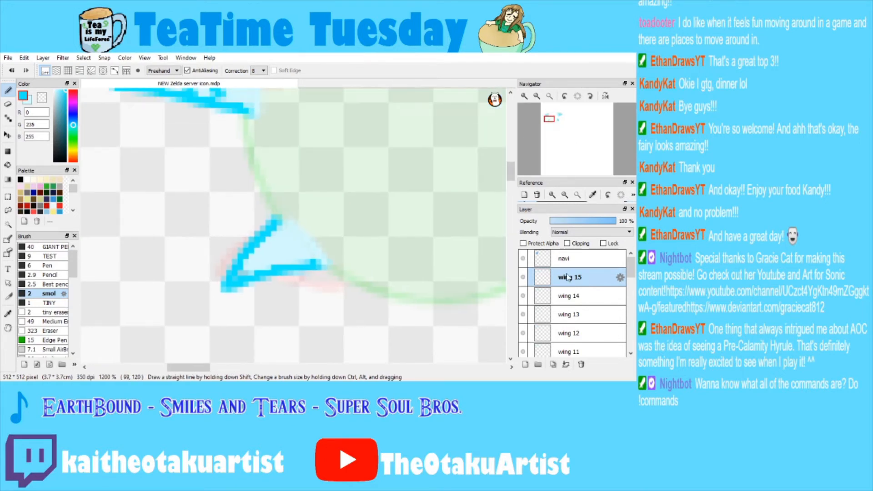
mouse_move(300, 235)
left_mouse_down()
mouse_move(240, 280)
mouse_move(296, 251)
mouse_move(254, 257)
left_mouse_up()
Check the whole fairy against wing 14 and add a new layer directly above wing 15.
left_click(537, 97)
left_click(537, 96)
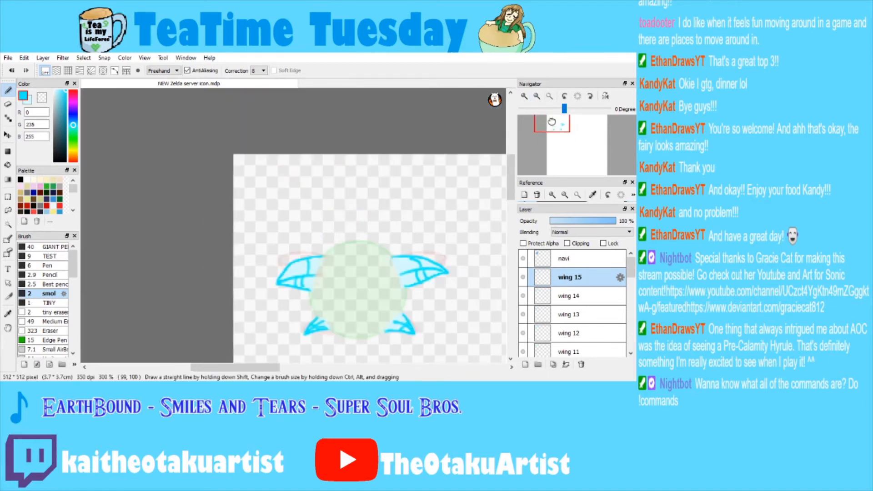
left_click(538, 97)
left_click(567, 296)
left_click(568, 278)
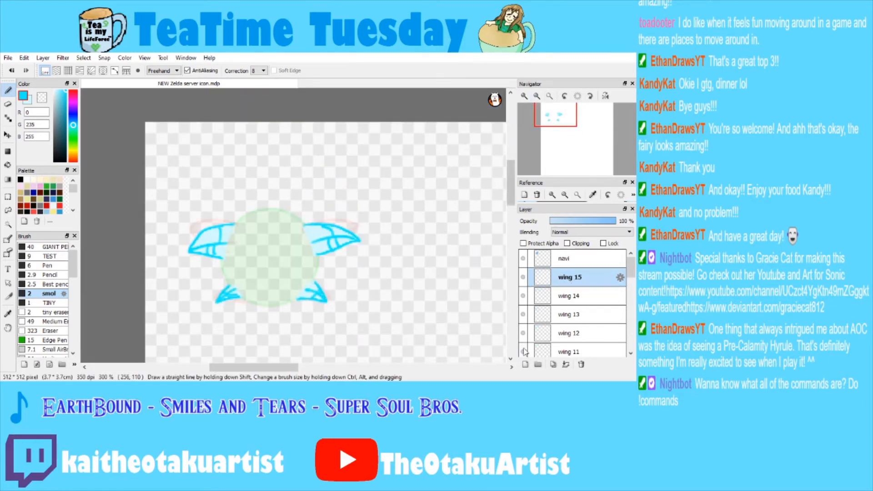
left_click(526, 364)
Draw the bright blue outline of the upper right wing on the new layer, redoing it with the tip lower than in wing 15.
left_click(525, 96)
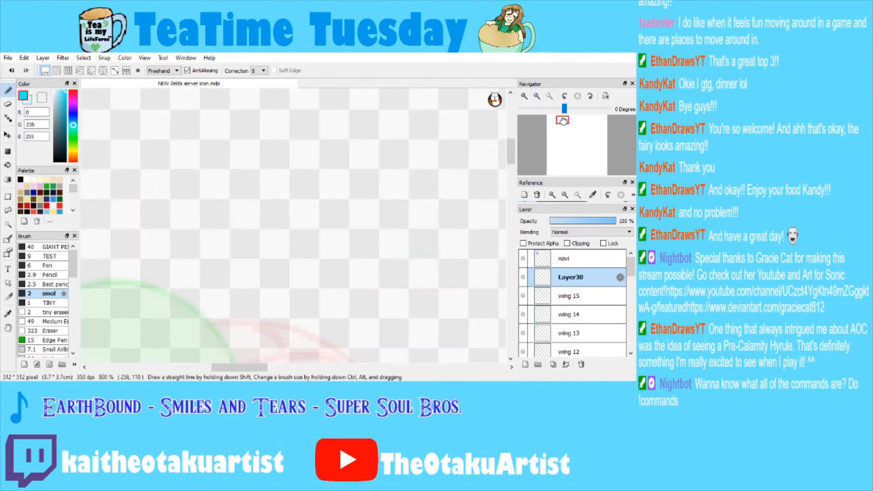
left_click(525, 97)
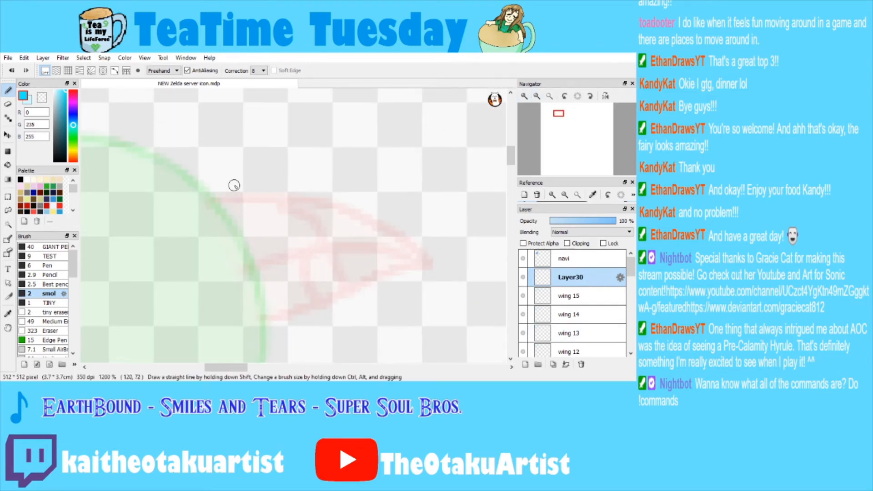
mouse_move(210, 198)
left_mouse_down()
mouse_move(308, 218)
mouse_move(365, 253)
left_mouse_up()
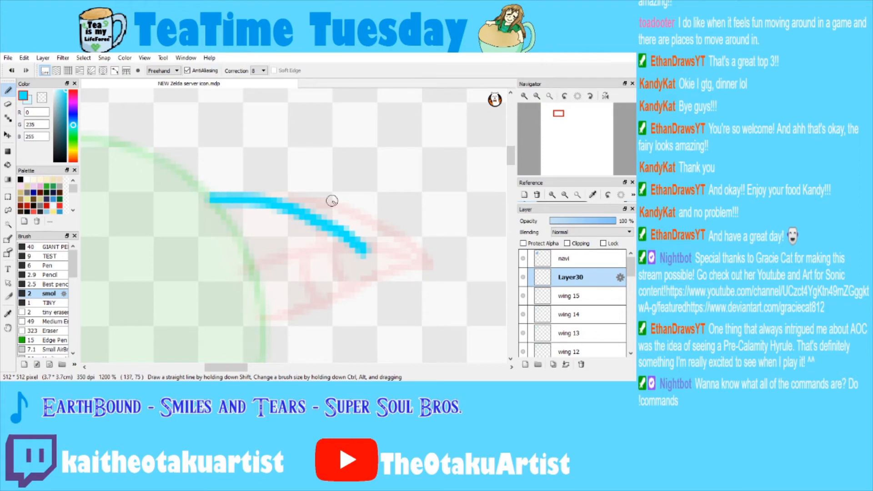
key("ctrl+z")
mouse_move(216, 200)
left_mouse_down()
mouse_move(318, 212)
mouse_move(370, 238)
mouse_move(408, 292)
mouse_move(298, 305)
left_mouse_up()
scroll(559, 119, "down", 1)
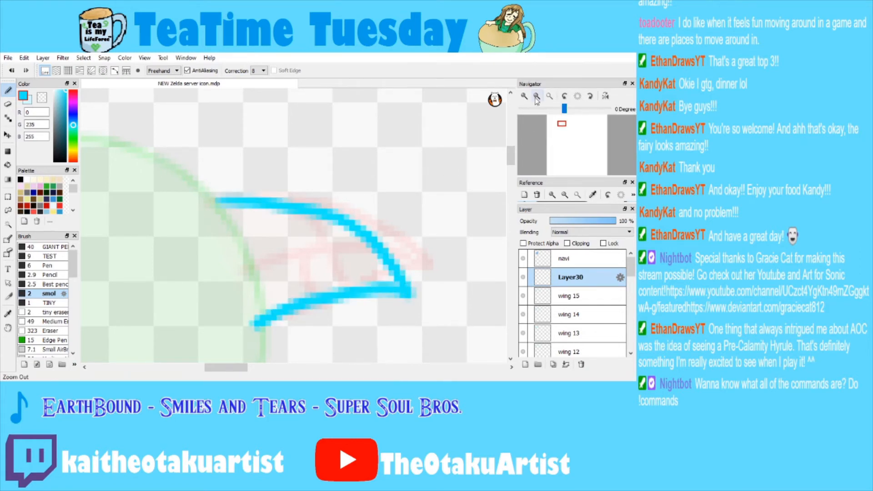
Draw the bright blue outlines of the upper left wing and both lower wings on the new layer, with tips lower than in wing 15.
mouse_move(558, 116)
left_mouse_down()
mouse_move(551, 126)
mouse_move(553, 119)
left_mouse_up()
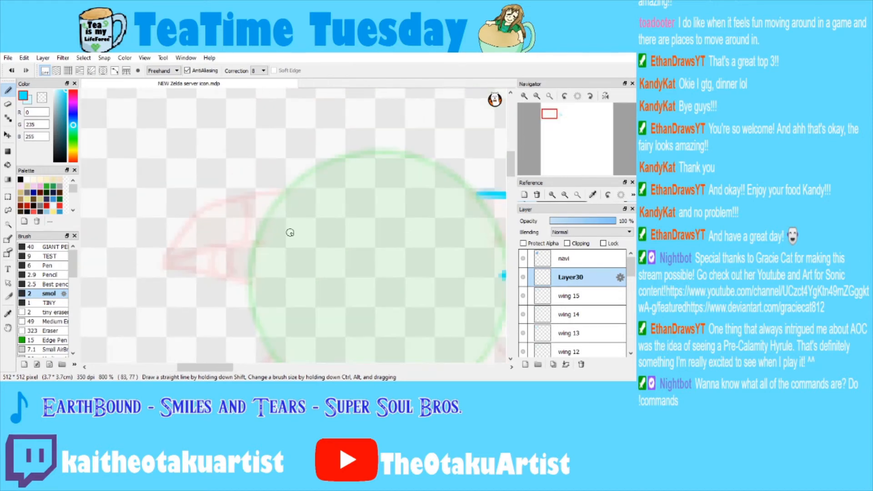
mouse_move(279, 196)
left_mouse_down()
mouse_move(254, 202)
mouse_move(177, 262)
mouse_move(168, 283)
mouse_move(254, 284)
left_mouse_up()
mouse_move(551, 121)
left_mouse_down()
mouse_move(554, 128)
mouse_move(551, 118)
left_mouse_up()
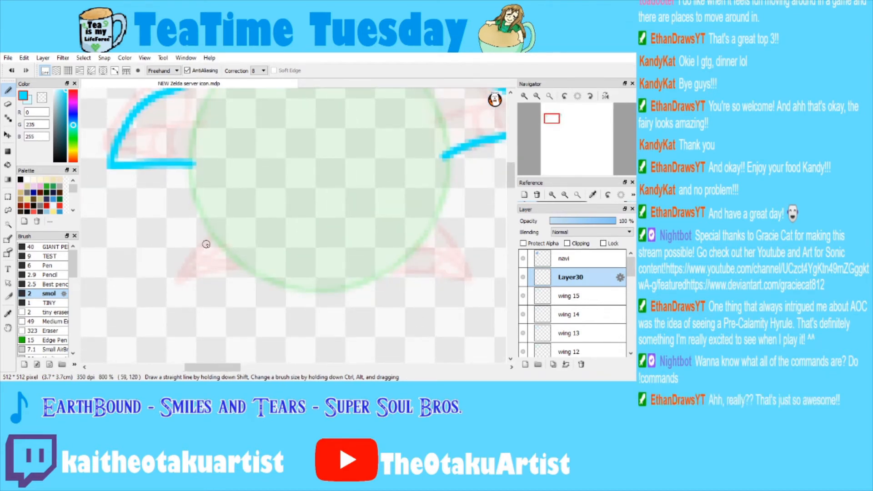
mouse_move(213, 235)
left_mouse_down()
mouse_move(193, 287)
mouse_move(244, 265)
left_mouse_up()
mouse_move(436, 222)
left_mouse_down()
mouse_move(454, 259)
mouse_move(450, 285)
mouse_move(399, 269)
left_mouse_up()
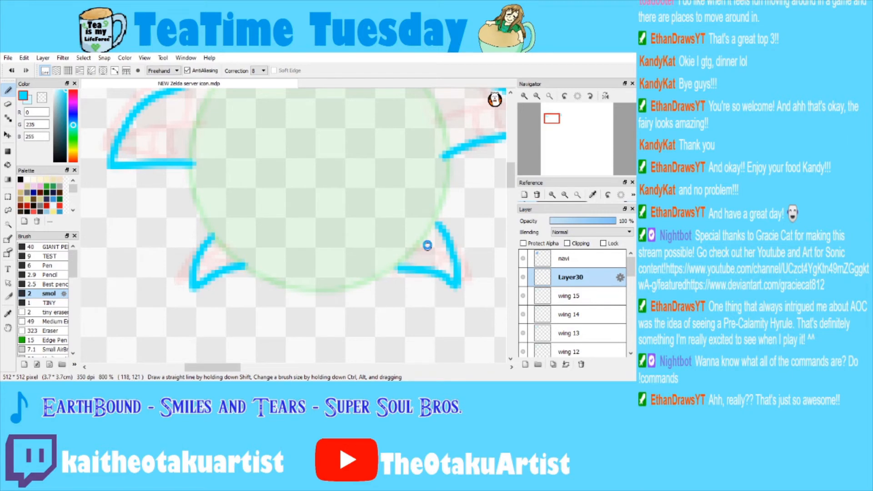
Close the two lower wings on the new layer along the body's edge in pale blue and fill them.
left_click(39, 101)
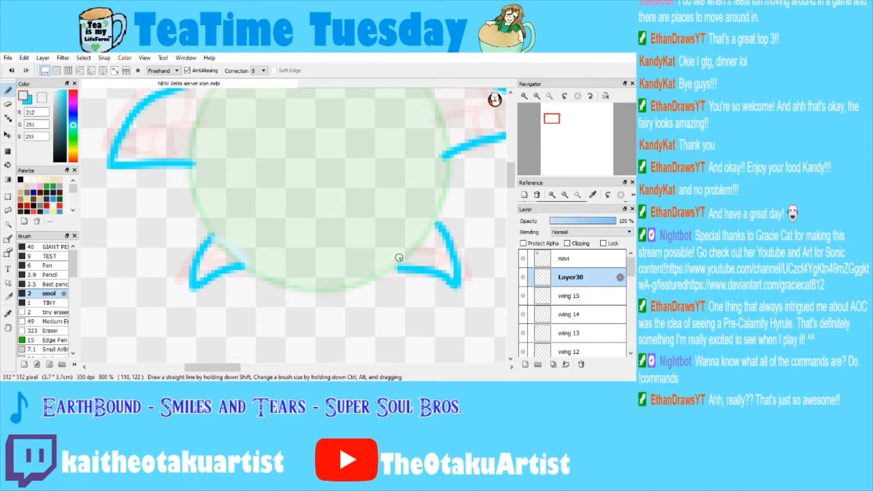
left_click(7, 165)
left_click(216, 255)
left_click(421, 255)
Close the two upper wings on the new layer along the body's edge in pale blue and fill them.
left_click_drag(421, 255, 378, 323)
left_click(8, 90)
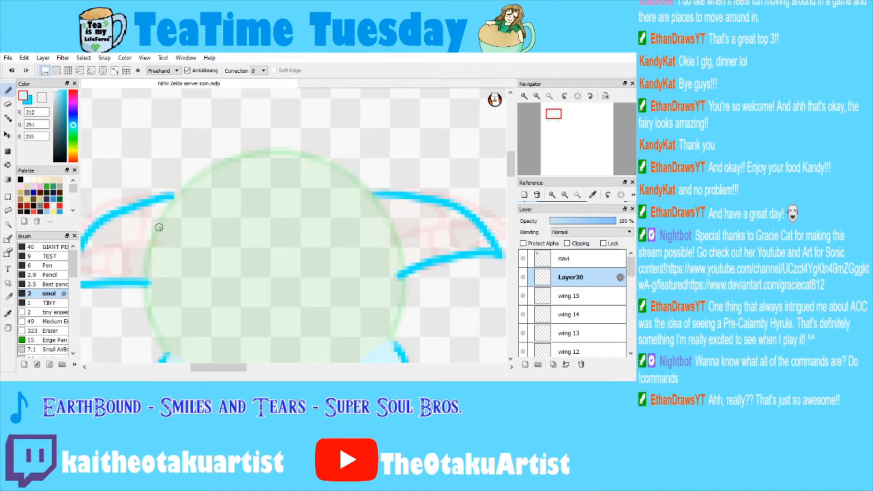
left_click_drag(170, 199, 151, 284)
left_click_drag(376, 197, 395, 254)
left_click(8, 165)
left_click(118, 231)
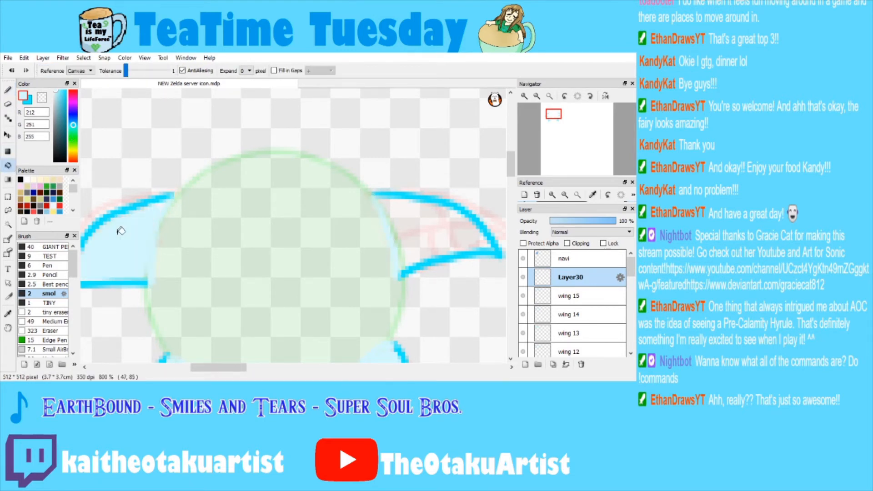
left_click(431, 231)
Draw the bright blue centre vein and cross veins in the new layer's upper right wing, using wing 15 as reference.
left_click(525, 96)
left_click(28, 101)
left_click(7, 90)
left_click_drag(557, 143, 561, 145)
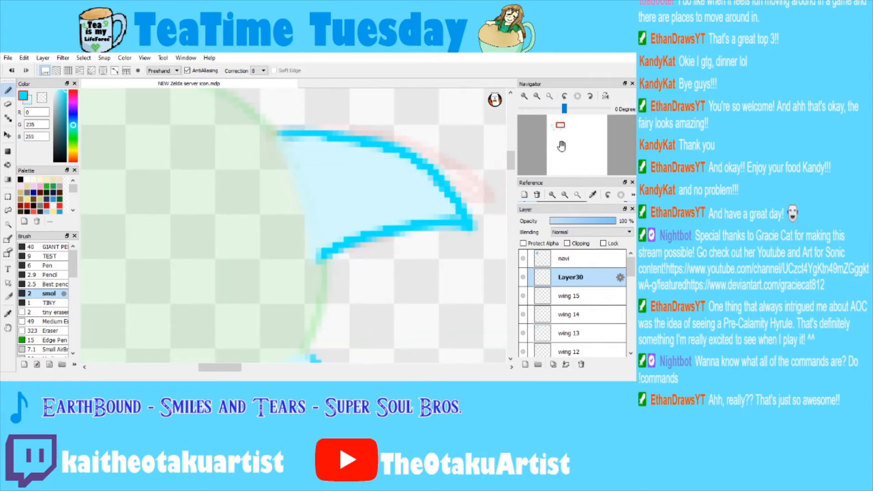
left_click(570, 297)
left_click(569, 277)
mouse_move(316, 198)
left_mouse_down()
mouse_move(365, 186)
mouse_move(473, 214)
left_mouse_up()
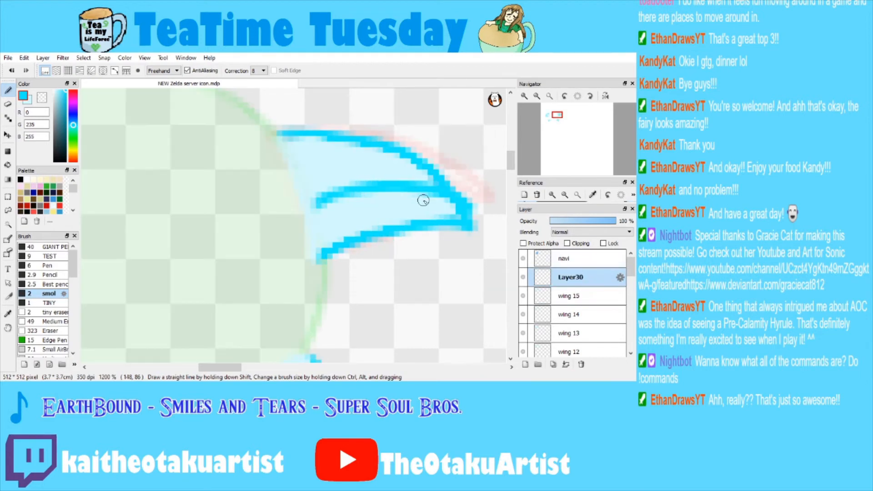
left_click_drag(364, 191, 368, 230)
Draw the curved bright blue centre vein and cross veins in the upper left wing on the new layer.
left_click_drag(558, 126, 555, 126)
mouse_move(222, 191)
left_mouse_down()
mouse_move(181, 203)
mouse_move(96, 268)
left_mouse_up()
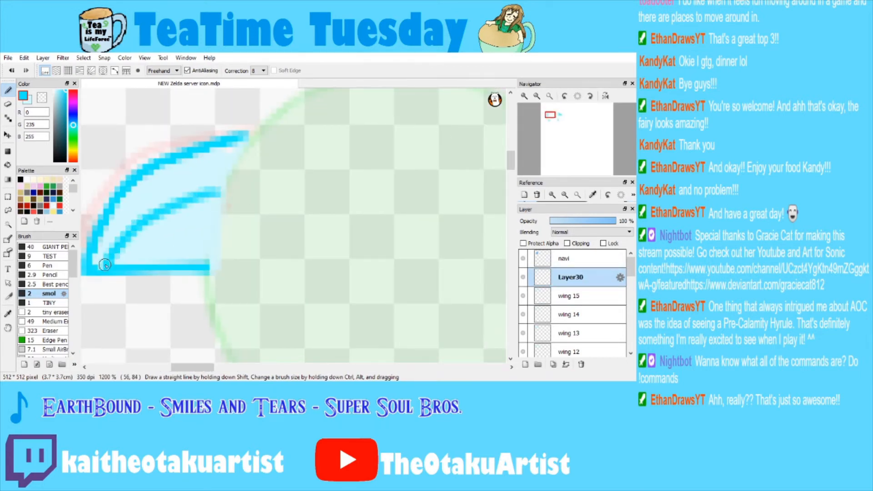
mouse_move(168, 208)
left_mouse_down()
mouse_move(154, 267)
mouse_move(200, 267)
mouse_move(163, 158)
left_mouse_up()
Draw the bright blue veins in the new layer's lower left wing, using wing 15 as reference.
left_click(537, 96)
left_click_drag(556, 126, 556, 130)
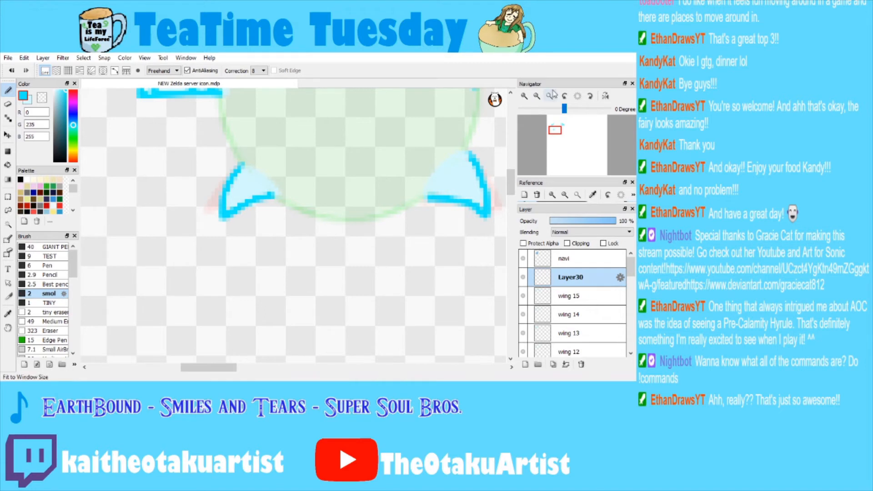
left_click(524, 96)
left_click(525, 96)
left_click(567, 298)
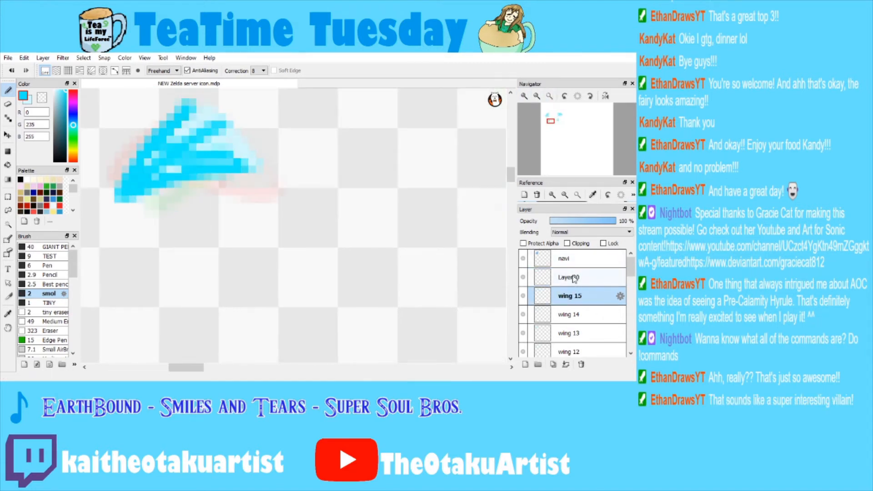
left_click(535, 275)
mouse_move(234, 127)
left_mouse_down()
mouse_move(162, 203)
mouse_move(205, 152)
mouse_move(189, 173)
mouse_move(179, 143)
left_mouse_up()
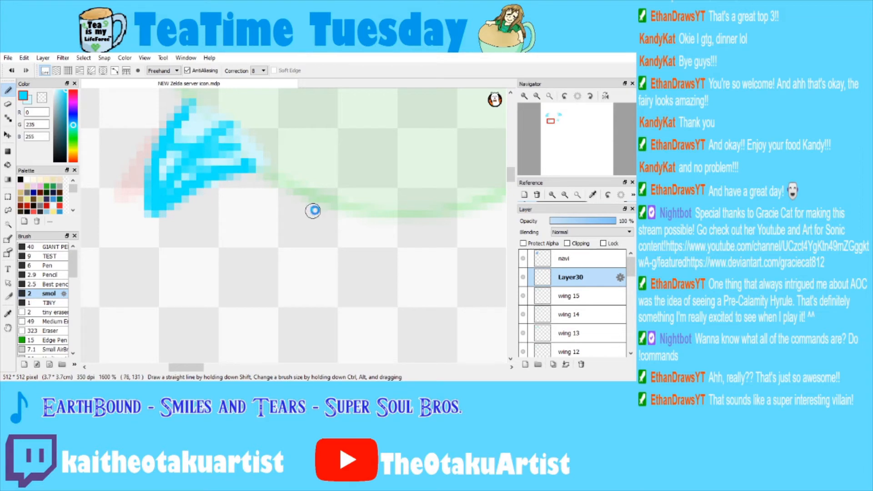
Draw the bright blue centre vein and cross veins in the lower right wing on the new layer.
left_click(537, 96)
left_click(524, 96)
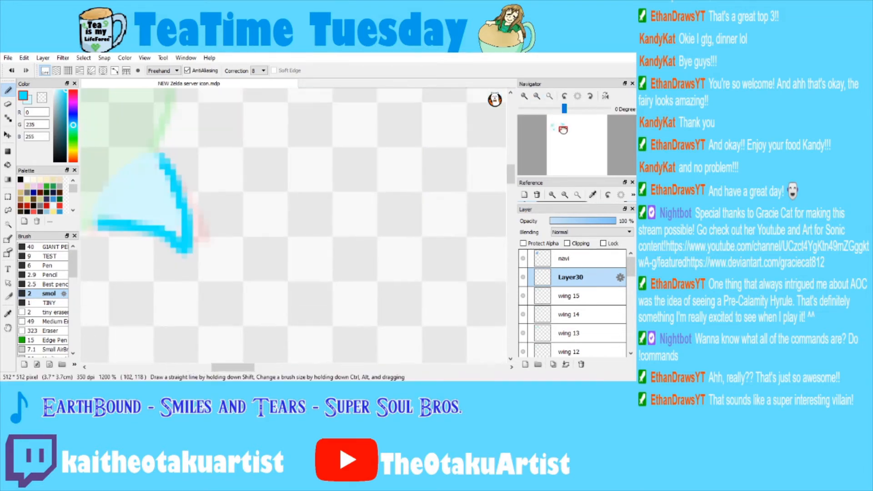
left_click(524, 96)
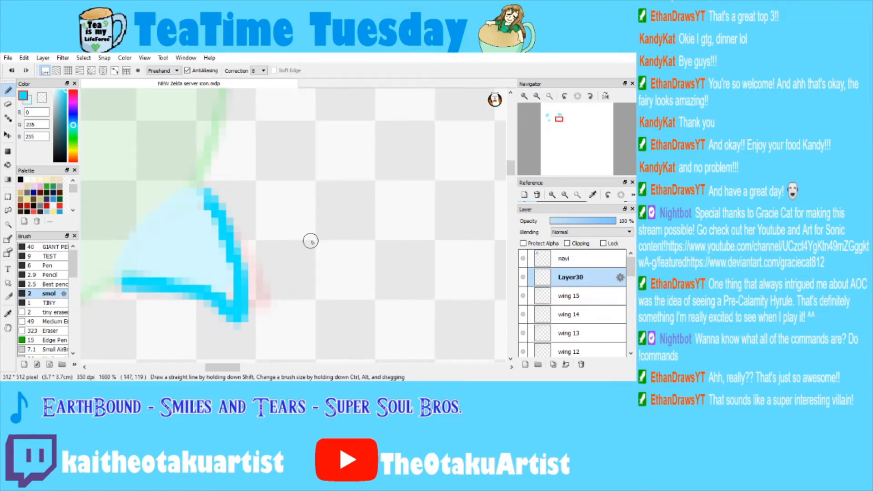
mouse_move(154, 228)
left_mouse_down()
mouse_move(233, 295)
mouse_move(199, 259)
mouse_move(201, 242)
left_mouse_up()
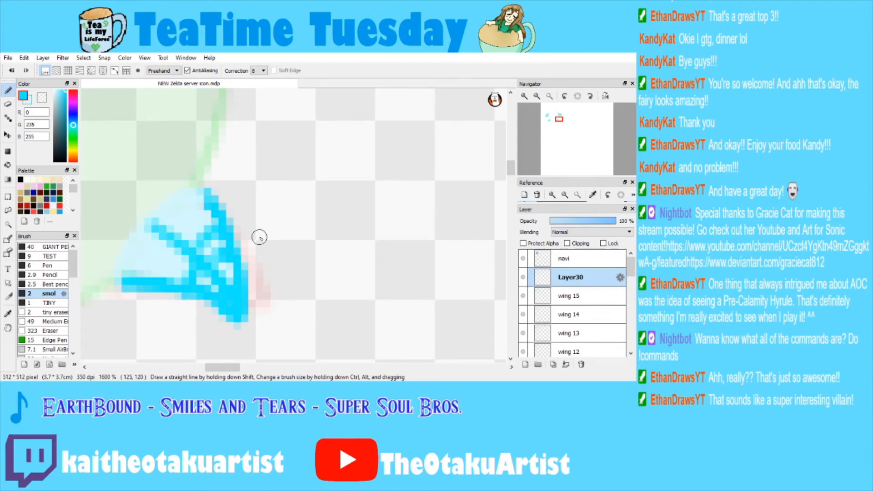
Rename the finished frame's layer as wing 16 and add a new layer above it for the next frame.
left_click(537, 97)
left_click(537, 97)
left_click(537, 97)
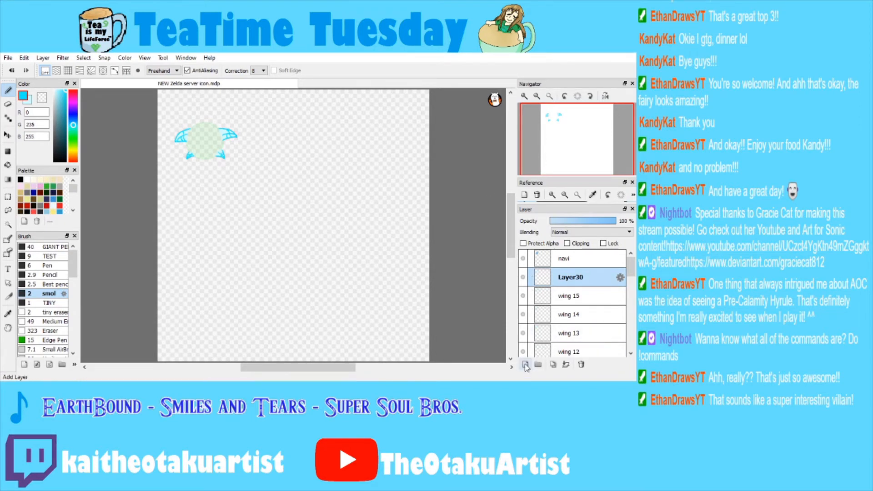
double_click(567, 282)
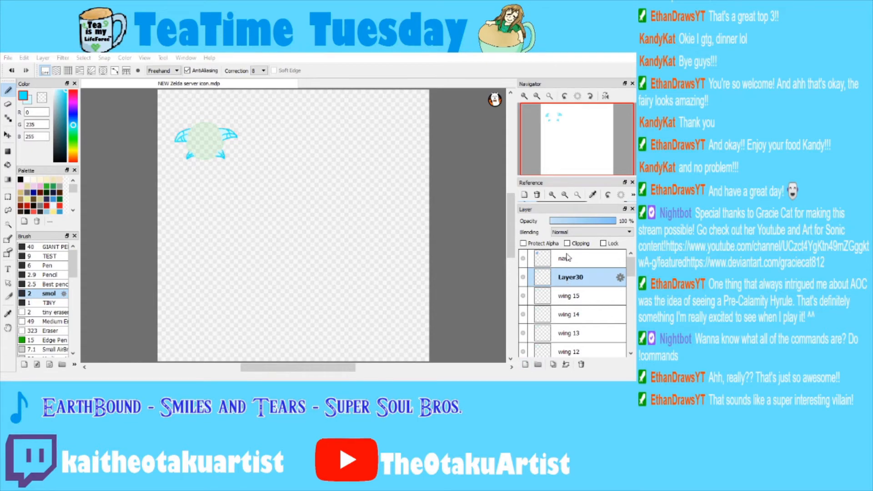
key("Return")
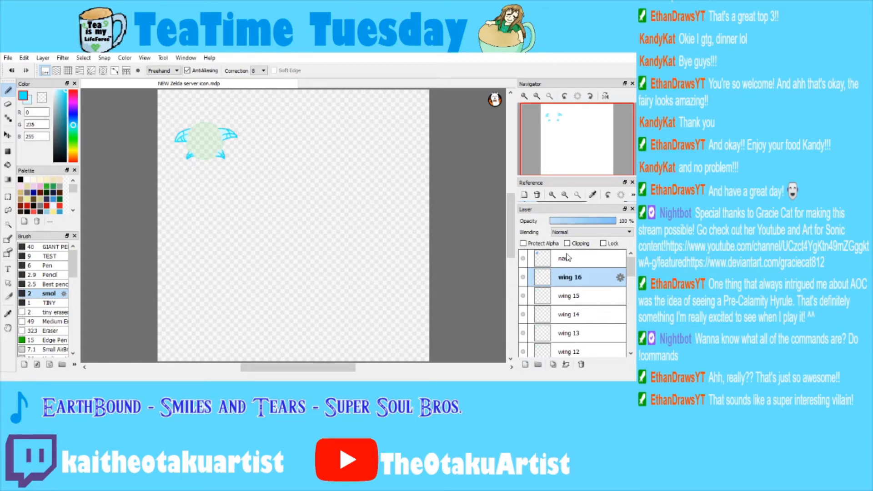
left_click(525, 364)
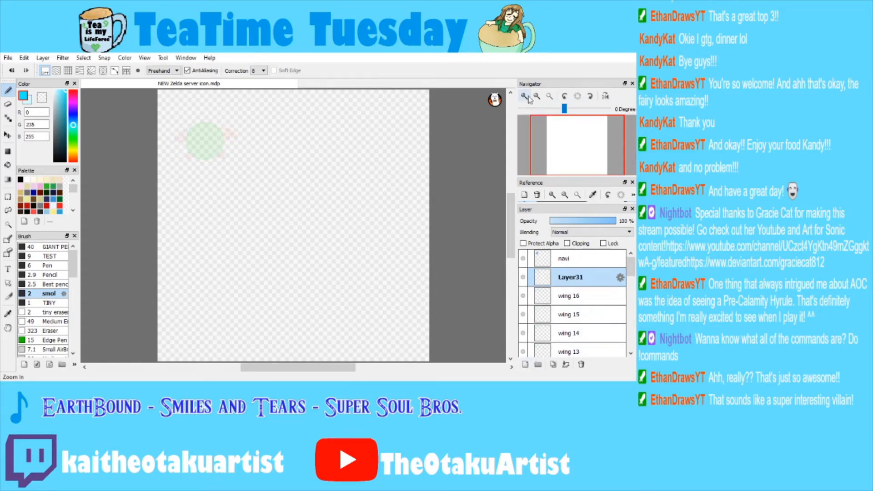
Try to outline the upper right wing in bright blue on the new layer, using wing 16 as reference.
left_click(525, 96)
left_click(525, 96)
left_click(525, 97)
left_click(524, 96)
left_click(524, 97)
left_click_drag(550, 124, 561, 128)
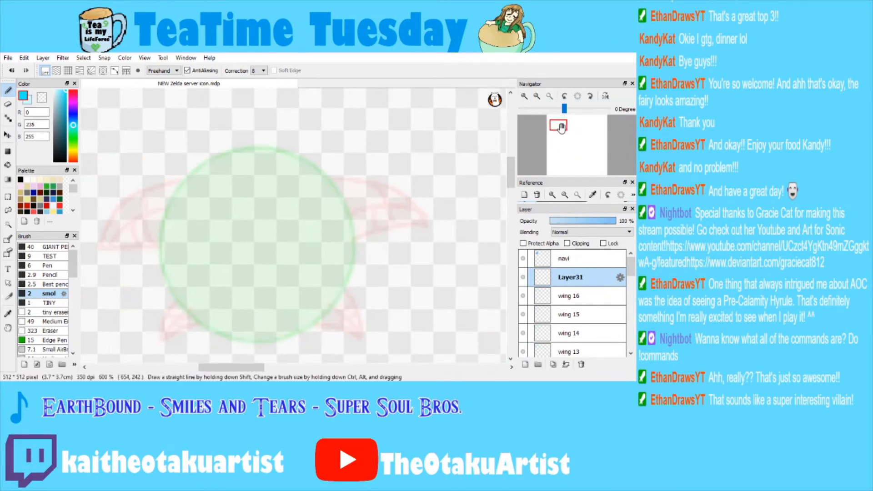
left_click(524, 96)
mouse_move(338, 171)
left_mouse_down()
mouse_move(412, 190)
mouse_move(447, 217)
left_mouse_up()
key("ctrl+z")
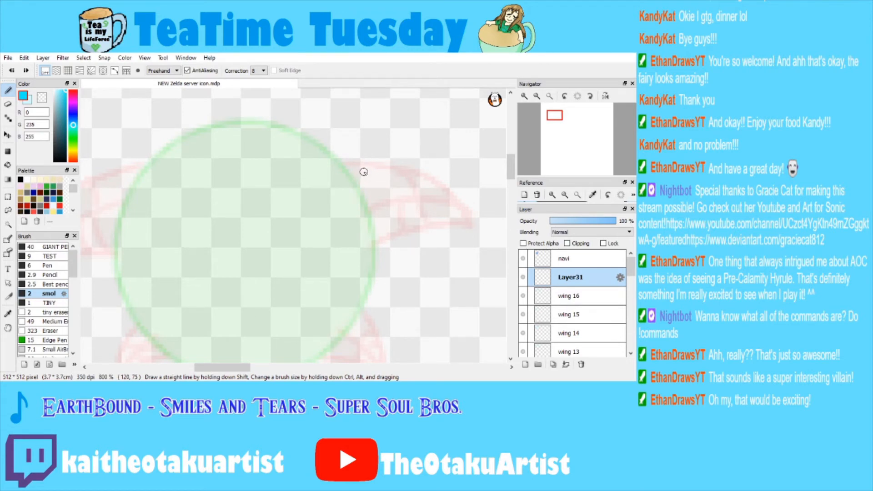
Compare the navi body and the wing 14, wing 15 and wing 16 frames with the new layer.
left_click(537, 97)
left_click(537, 97)
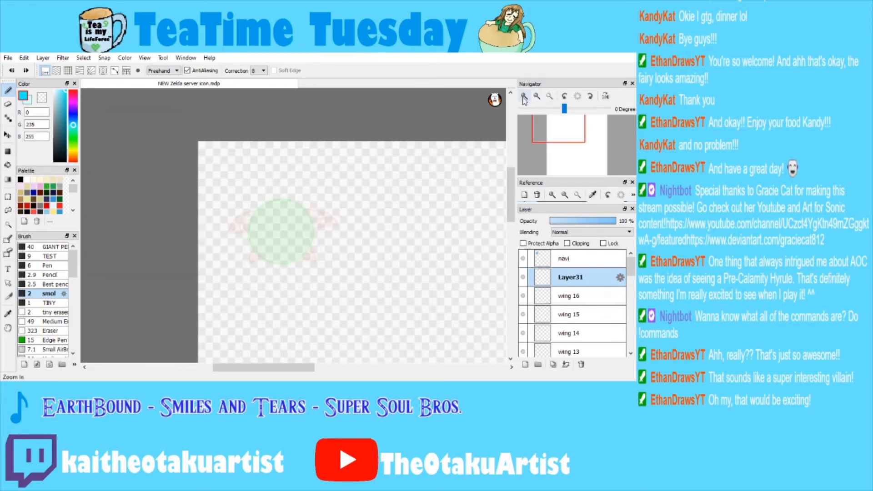
left_click(563, 260)
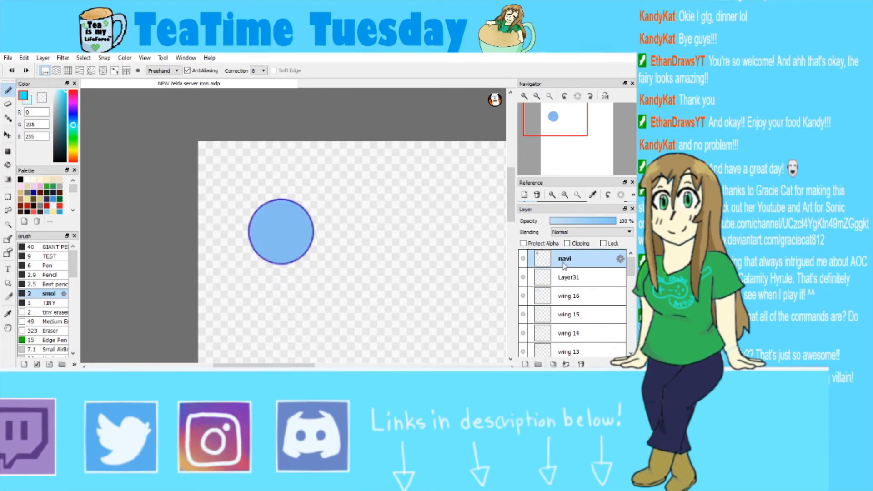
left_click(566, 279)
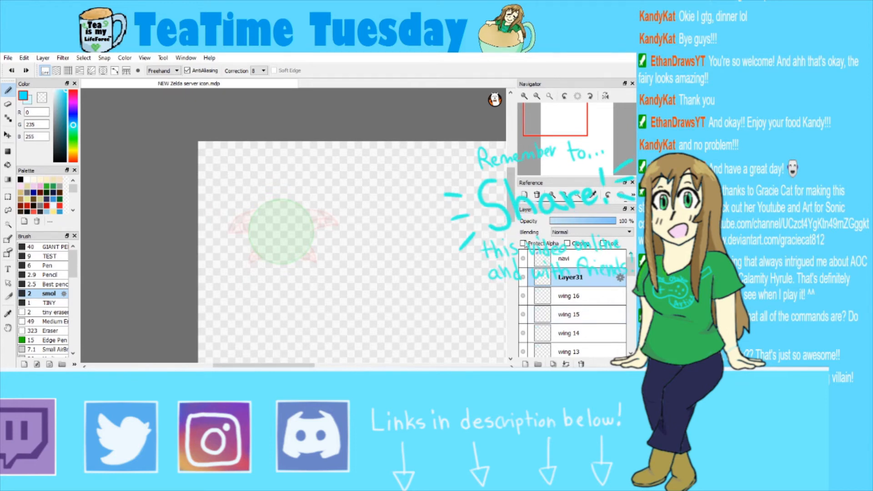
left_click(564, 259)
left_click(566, 278)
left_click(567, 317)
left_click(566, 337)
left_click(566, 318)
left_click(566, 297)
left_click(565, 279)
scroll(410, 142, "up", 2)
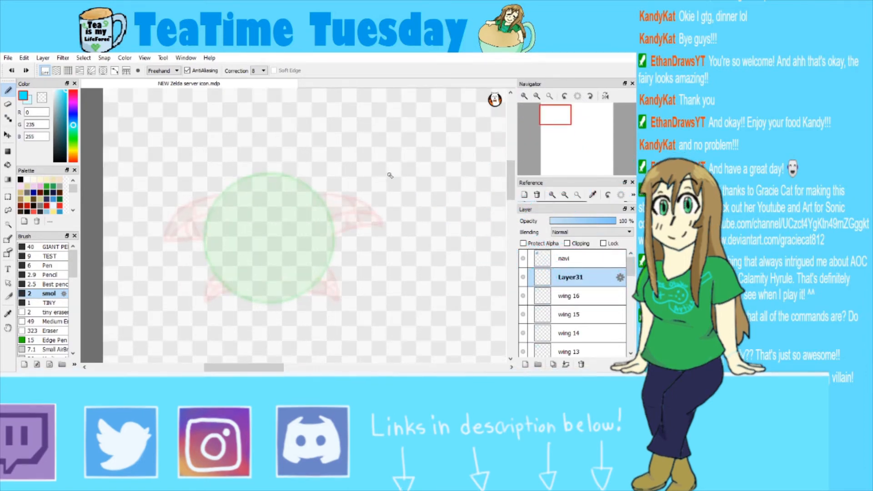
left_click(322, 386)
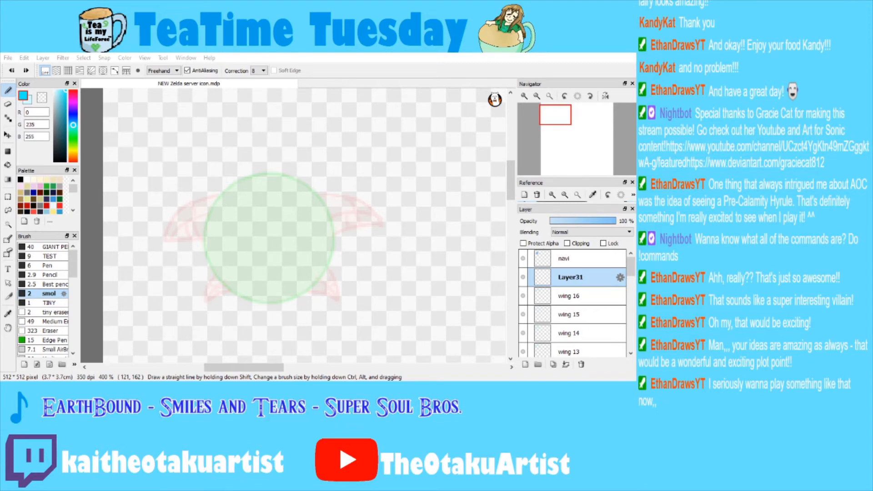
Outline the two upper wings in bright blue on the new layer, with their tips lower than in wing 16.
left_click(525, 96)
mouse_move(325, 180)
left_mouse_down()
mouse_move(359, 186)
mouse_move(404, 234)
left_mouse_up()
key("ctrl+z")
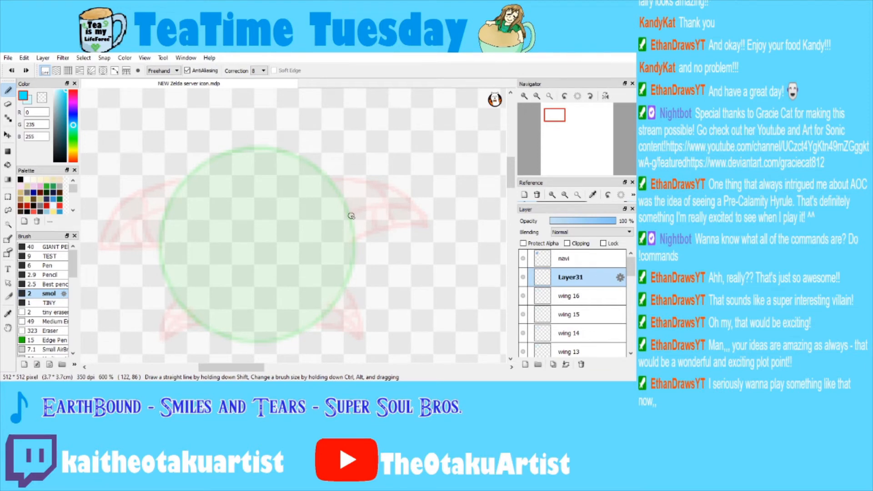
mouse_move(326, 182)
left_mouse_down()
mouse_move(402, 212)
mouse_move(428, 253)
left_mouse_up()
key("ctrl+z")
mouse_move(325, 180)
left_mouse_down()
mouse_move(406, 219)
mouse_move(420, 258)
mouse_move(347, 251)
left_mouse_up()
mouse_move(183, 183)
left_mouse_down()
mouse_move(134, 212)
mouse_move(112, 245)
mouse_move(164, 189)
mouse_move(114, 234)
mouse_move(104, 265)
mouse_move(167, 260)
left_mouse_up()
key("ctrl+z")
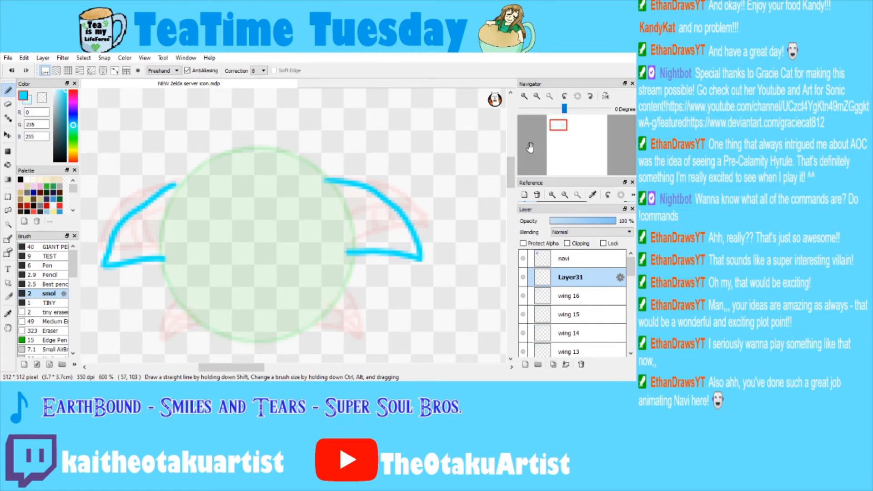
Outline the two lower wings in bright blue on the new layer, with their tips slightly higher than in wing 16.
left_click_drag(556, 127, 557, 130)
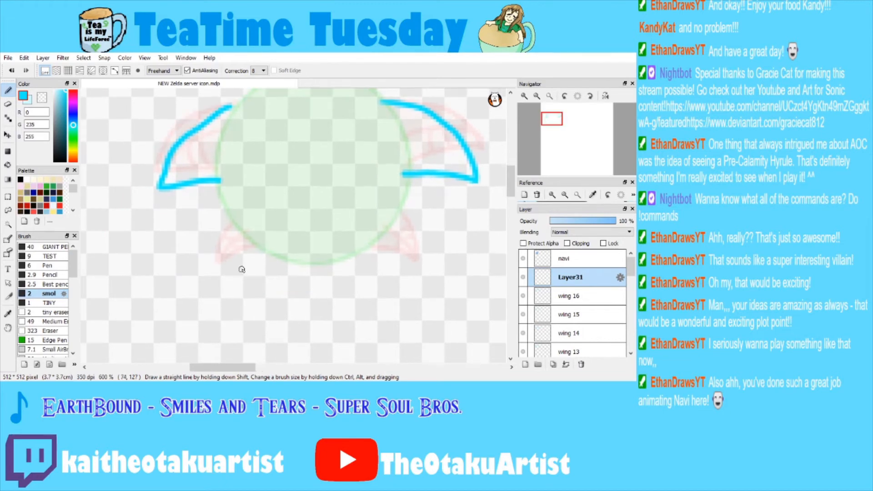
mouse_move(231, 220)
left_mouse_down()
mouse_move(210, 257)
mouse_move(258, 247)
left_mouse_up()
mouse_move(399, 208)
left_mouse_down()
mouse_move(425, 237)
mouse_move(373, 249)
left_mouse_up()
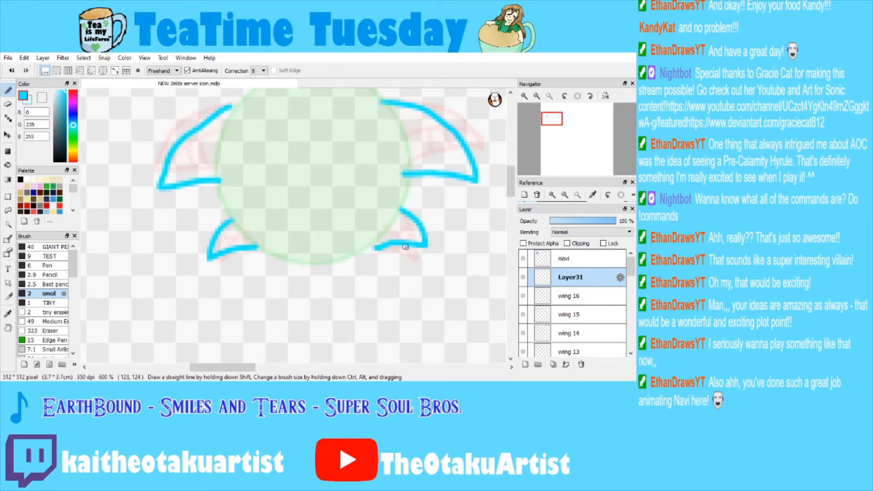
key("ctrl+z")
mouse_move(400, 207)
left_mouse_down()
mouse_move(423, 245)
mouse_move(373, 249)
left_mouse_up()
key("ctrl+z")
left_click_drag(399, 208, 429, 241)
key("ctrl+z")
mouse_move(401, 213)
left_mouse_down()
mouse_move(426, 244)
mouse_move(369, 245)
left_mouse_up()
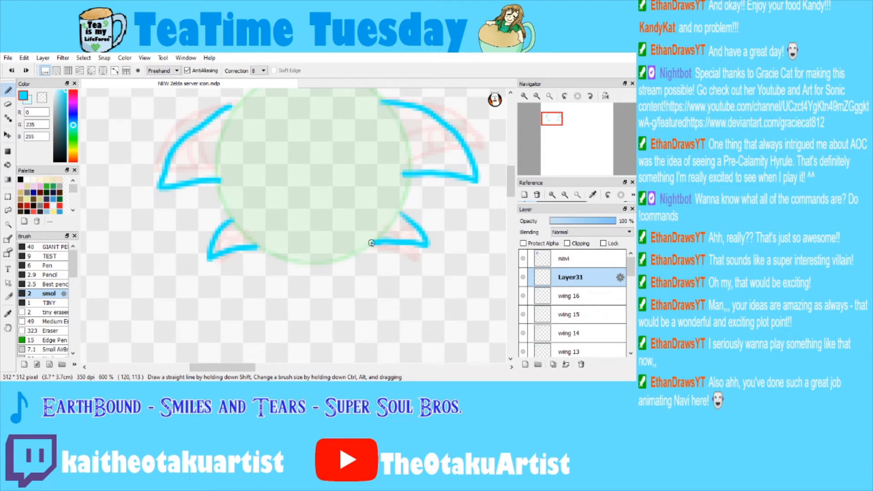
Close the two lower wings along the body's edge in pale blue (212, 251, 255) and fill them.
left_click(525, 96)
left_click(525, 96)
left_click(31, 104)
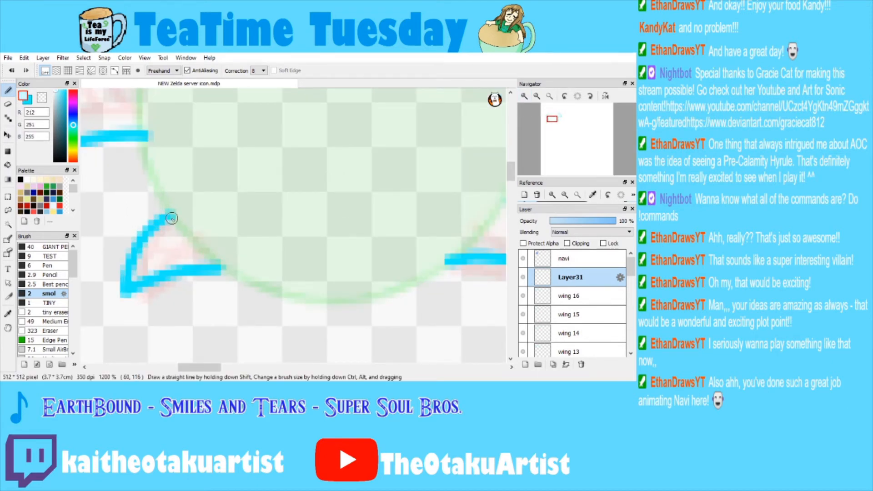
left_click_drag(172, 218, 224, 273)
scroll(312, 208, "down", 2)
left_click_drag(436, 209, 395, 248)
key("g")
left_click(231, 243)
left_click(450, 224)
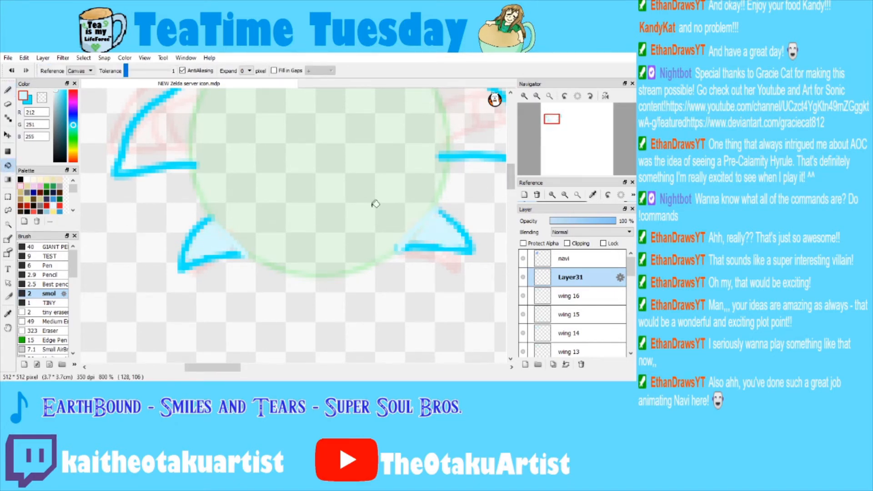
Close the two upper wings along the body's edge in the same pale blue and fill them.
key("b")
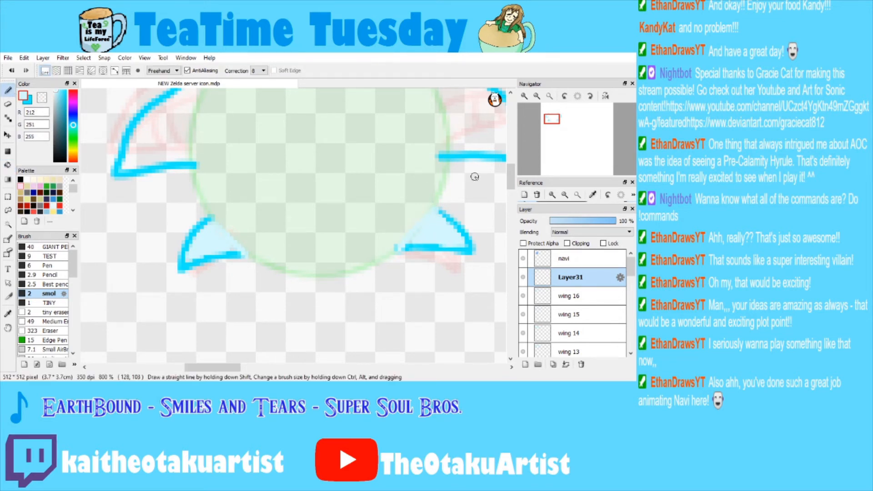
left_click_drag(546, 121, 553, 113)
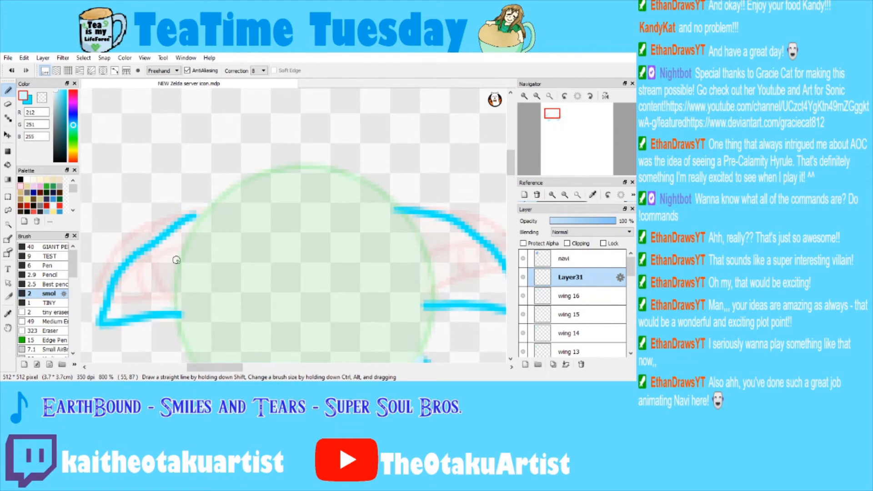
mouse_move(189, 219)
left_mouse_down()
mouse_move(176, 293)
mouse_move(181, 314)
left_mouse_up()
left_click_drag(394, 209, 424, 301)
left_click(8, 165)
left_click(173, 270)
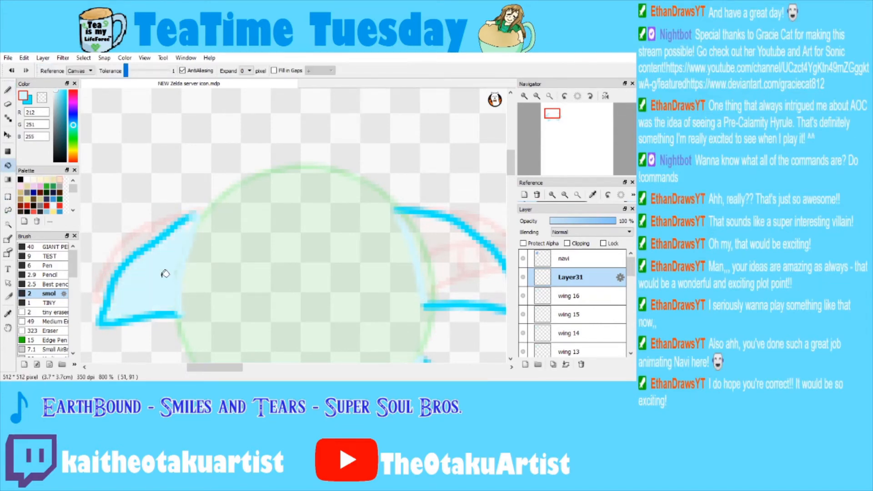
left_click(447, 253)
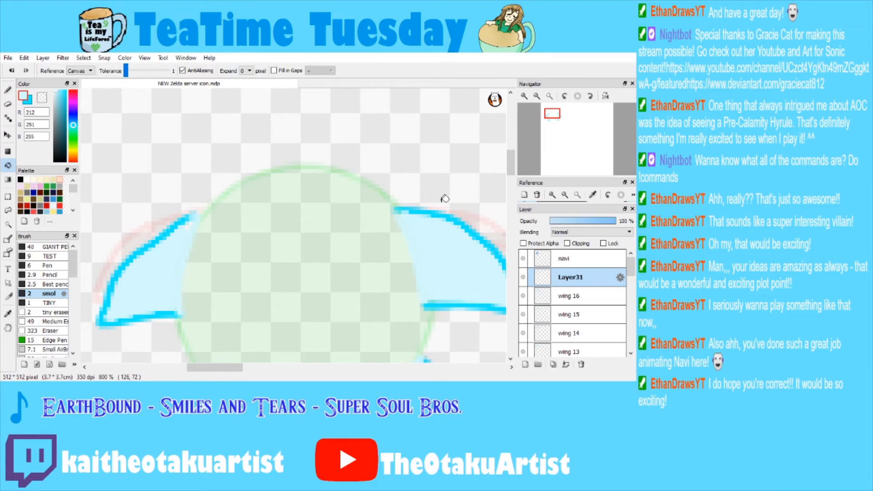
Draw bright blue veins in the two lower wings on the new layer, using wing 16 as reference.
left_click(8, 90)
left_click(29, 100)
left_click_drag(553, 114, 555, 120)
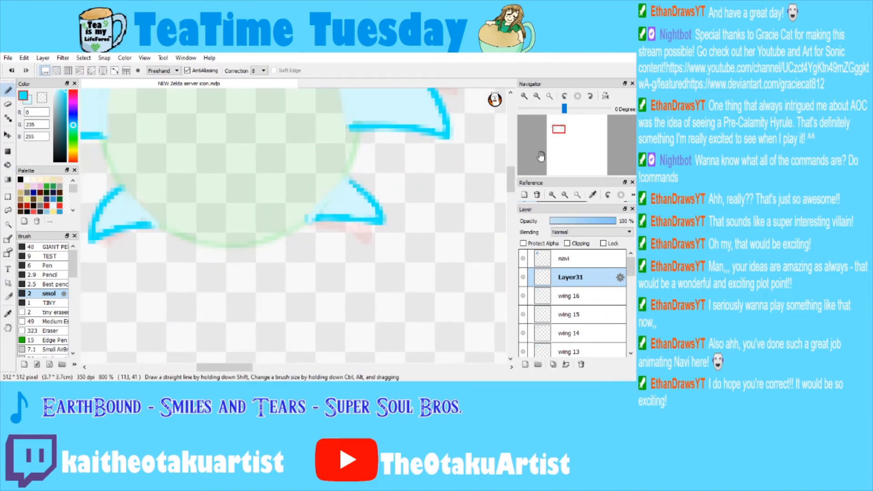
left_click(568, 303)
left_click(568, 281)
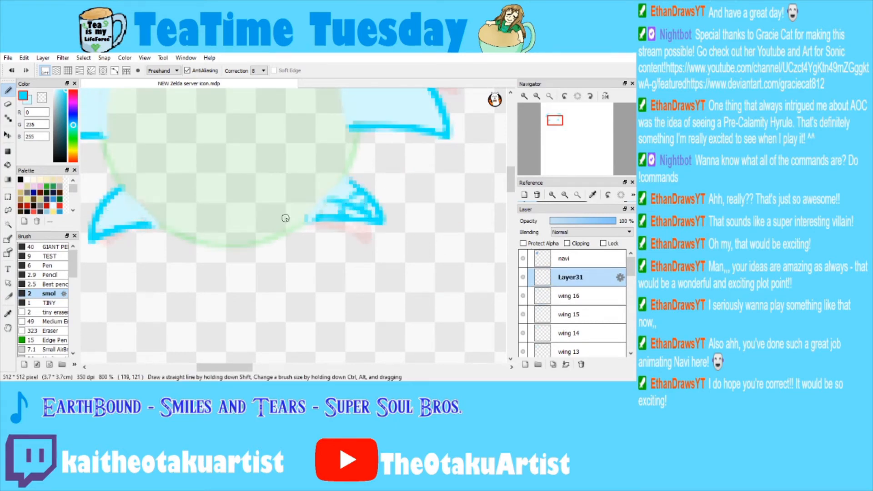
mouse_move(127, 200)
left_mouse_down()
mouse_move(123, 223)
mouse_move(96, 230)
mouse_move(109, 205)
left_mouse_up()
left_click_drag(122, 196, 113, 199)
Draw the curved bright blue centre vein and cross veins in the upper right and upper left wings.
left_click_drag(555, 122, 557, 112)
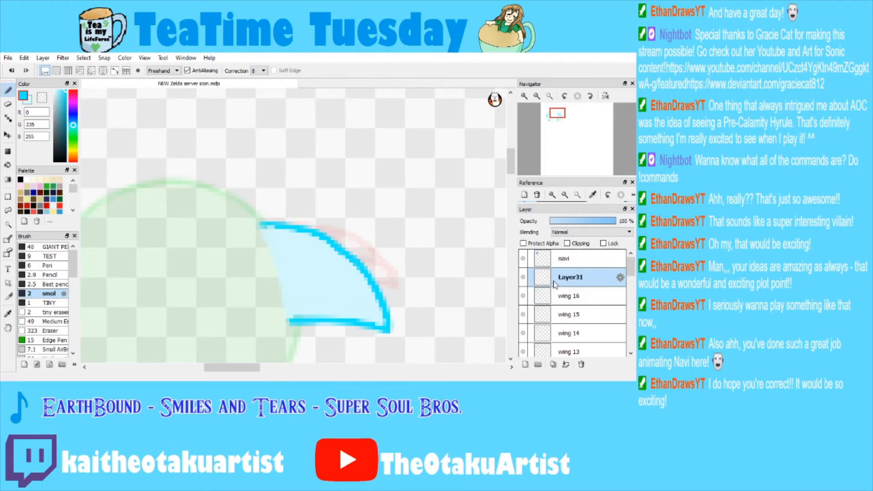
mouse_move(279, 260)
left_mouse_down()
mouse_move(363, 299)
mouse_move(388, 327)
left_mouse_up()
mouse_move(339, 255)
left_mouse_down()
mouse_move(342, 290)
mouse_move(336, 284)
mouse_move(330, 326)
left_mouse_up()
left_click_drag(337, 295, 348, 319)
mouse_move(558, 113)
left_mouse_down()
mouse_move(551, 133)
mouse_move(549, 115)
left_mouse_up()
mouse_move(285, 230)
left_mouse_down()
mouse_move(260, 242)
mouse_move(221, 283)
left_mouse_up()
mouse_move(251, 245)
left_mouse_down()
mouse_move(217, 254)
mouse_move(236, 293)
mouse_move(257, 284)
left_mouse_up()
Check the frame against wing 16 and wing 15, rename its layer as wing 17, and add a new layer above it.
left_click(538, 96)
left_click(538, 95)
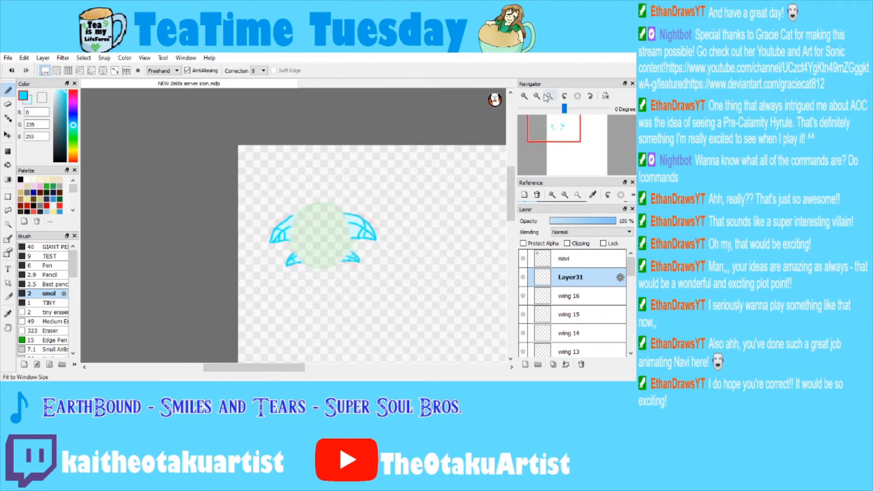
left_click(569, 295)
left_click(568, 315)
left_click(569, 296)
left_click(562, 272)
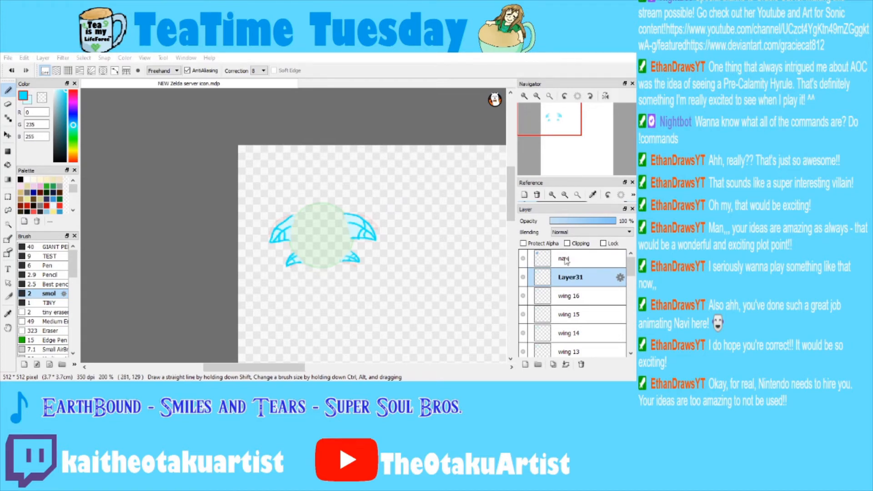
key("Return")
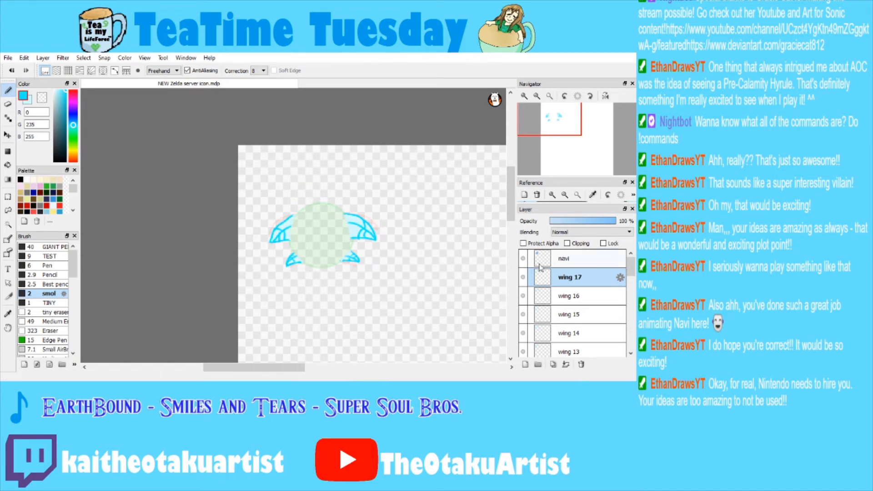
left_click(526, 365)
Outline the two upper wings in bright blue on the new layer, folded further down than in wing 17.
left_click(525, 96)
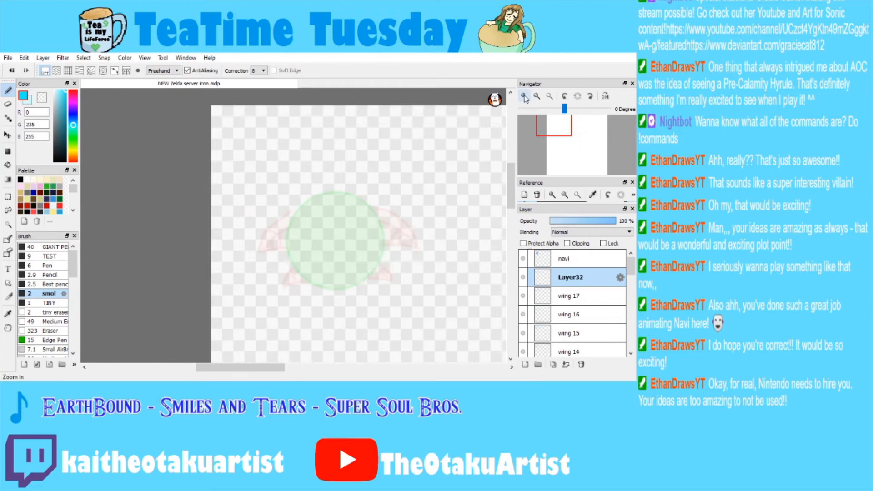
left_click(524, 96)
left_click_drag(544, 122, 555, 127)
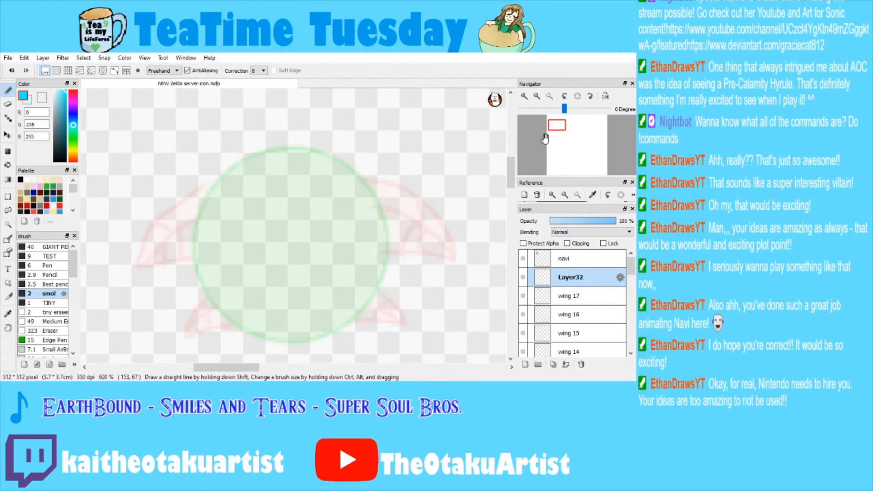
mouse_move(363, 181)
left_mouse_down()
mouse_move(411, 213)
mouse_move(437, 276)
mouse_move(390, 259)
left_mouse_up()
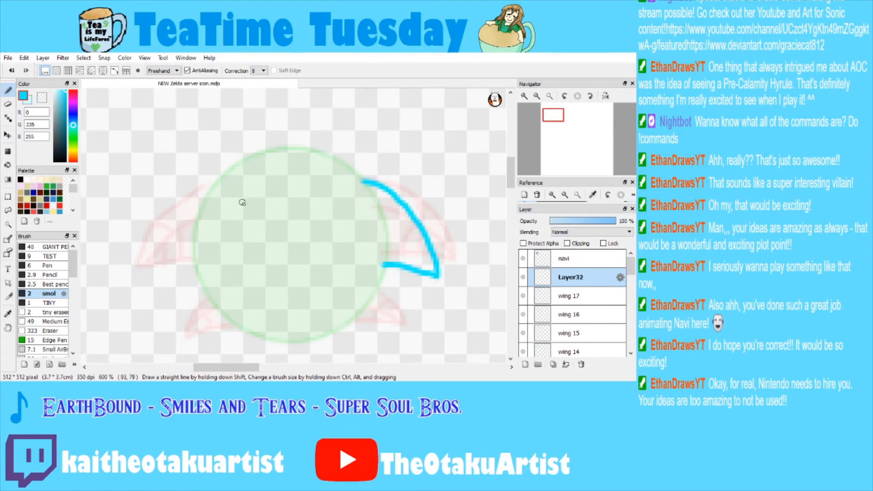
mouse_move(210, 184)
left_mouse_down()
mouse_move(157, 232)
mouse_move(144, 271)
left_mouse_up()
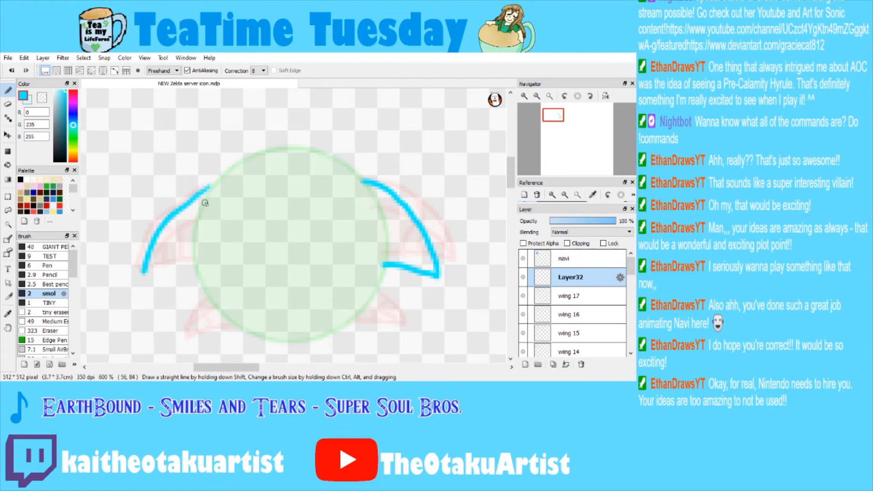
key("ctrl+z")
mouse_move(210, 185)
left_mouse_down()
mouse_move(156, 263)
mouse_move(205, 189)
mouse_move(165, 229)
mouse_move(151, 261)
mouse_move(149, 287)
mouse_move(205, 280)
left_mouse_up()
key("ctrl+z")
key("ctrl+z")
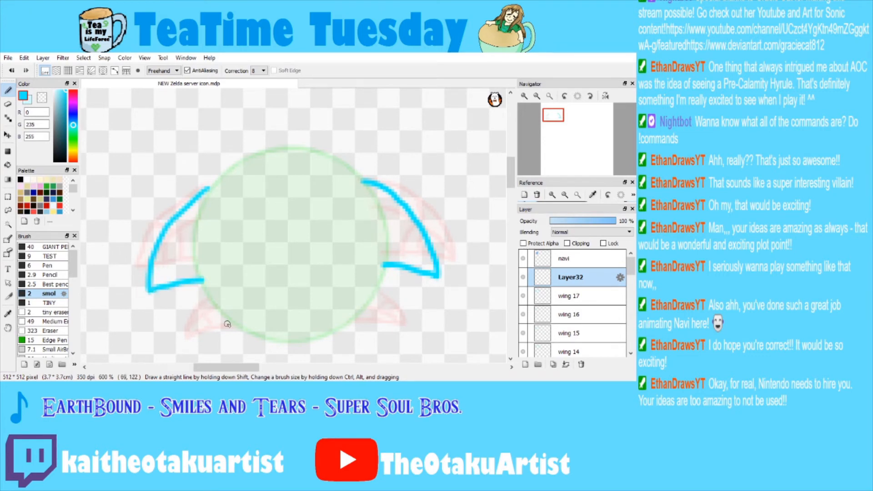
Outline the two lower wings in bright blue on the new layer, with their tips lower than in wing 17.
mouse_move(207, 301)
left_mouse_down()
mouse_move(196, 347)
mouse_move(192, 338)
mouse_move(240, 327)
left_mouse_up()
key("ctrl+z")
mouse_move(375, 290)
left_mouse_down()
mouse_move(385, 344)
mouse_move(389, 307)
mouse_move(394, 342)
mouse_move(350, 323)
left_mouse_up()
key("ctrl+z")
Close the two upper wings on the layer above wing 17 along the body's edge in pale blue (212, 251, 255).
left_click(28, 99)
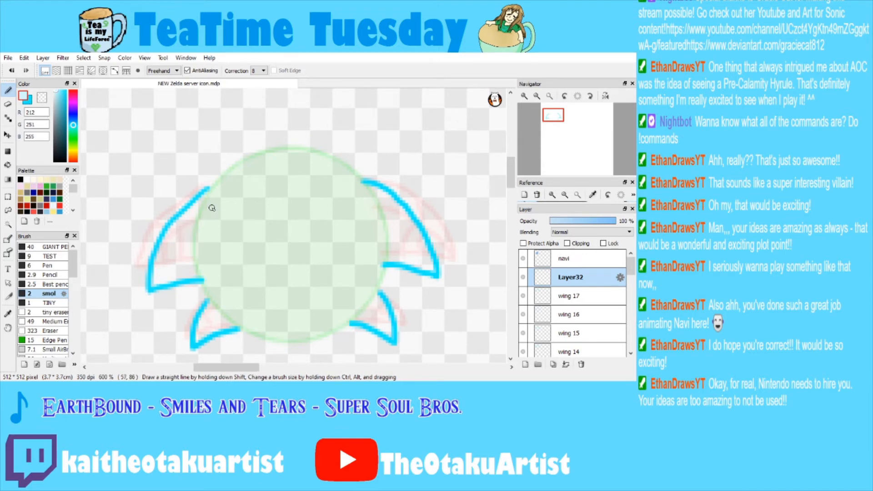
left_click_drag(207, 195, 199, 282)
left_click_drag(379, 242, 385, 269)
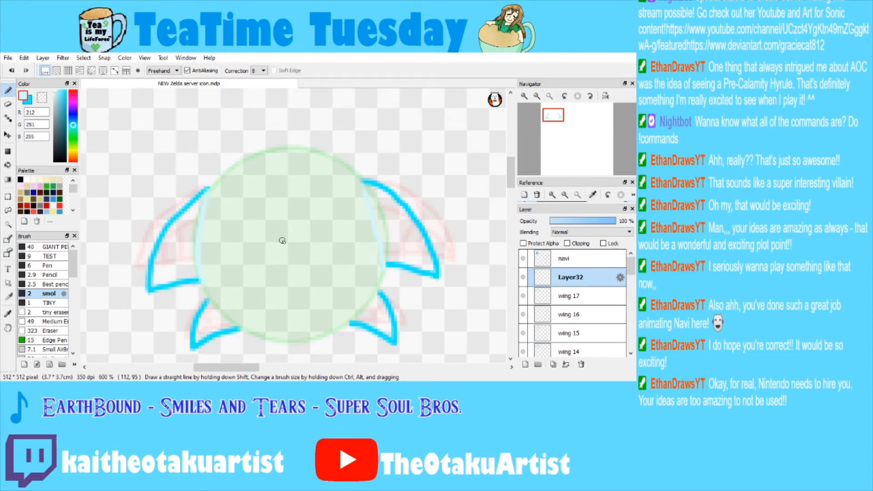
Close the lower wings' inner edges with light blue (212, 251, 255) strokes and fill all four wings with that colour.
left_click_drag(210, 302, 238, 331)
left_click_drag(380, 295, 352, 324)
left_click(8, 165)
left_click(213, 320)
left_click(380, 310)
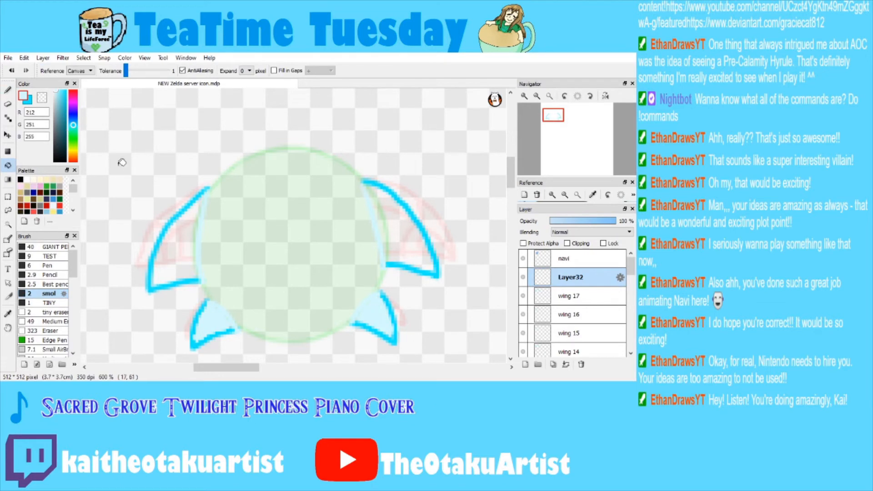
left_click(187, 240)
left_click(404, 218)
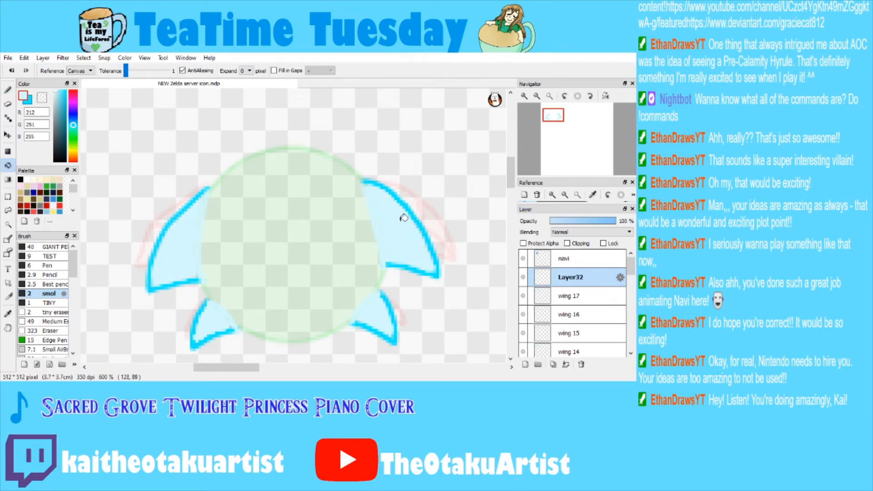
Draw curved vein lines inside both upper wings with the smol brush in cyan (0, 235, 255).
left_click(7, 89)
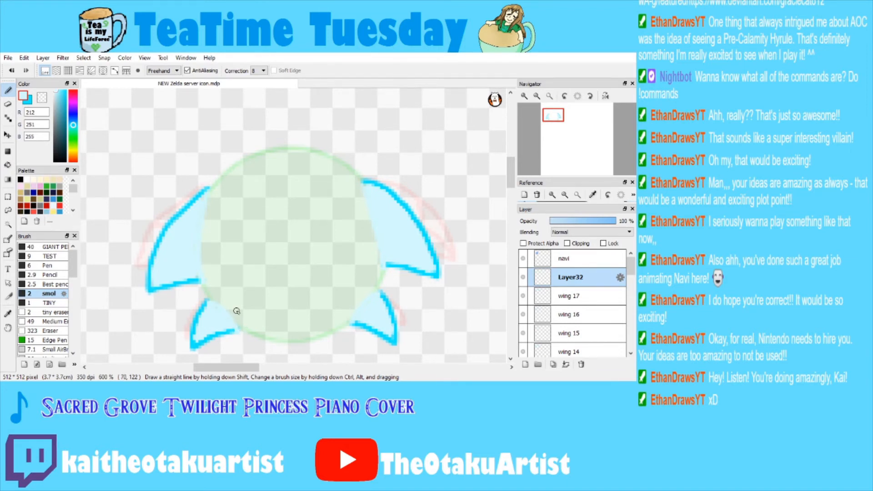
left_click(31, 103)
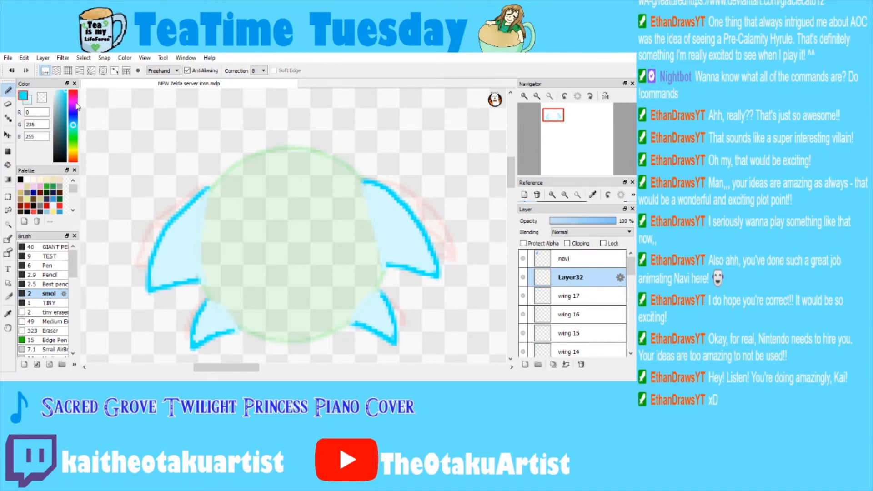
left_click(591, 301)
left_click(583, 283)
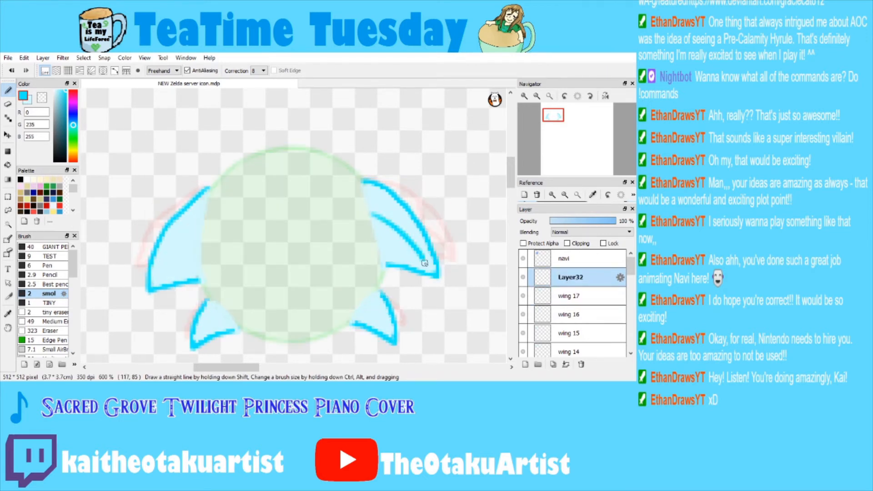
left_click_drag(413, 238, 400, 264)
left_click_drag(421, 221, 410, 243)
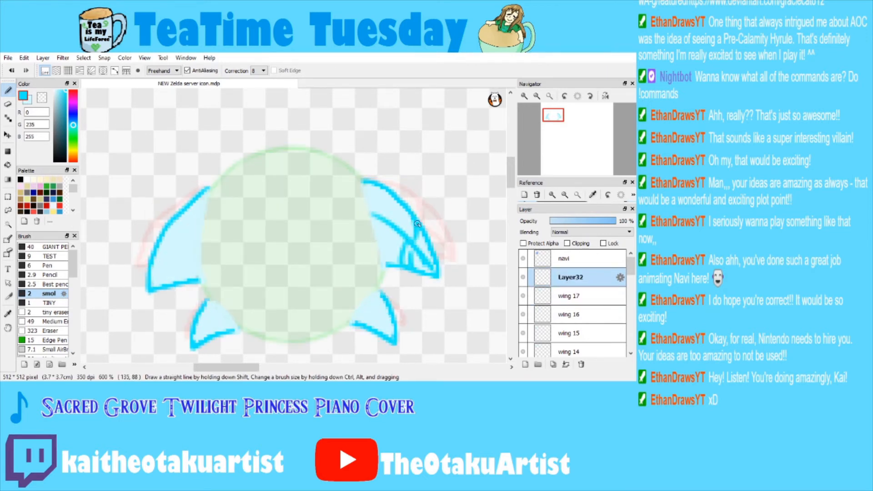
mouse_move(193, 242)
left_mouse_down()
mouse_move(148, 280)
mouse_move(183, 252)
mouse_move(172, 282)
left_mouse_up()
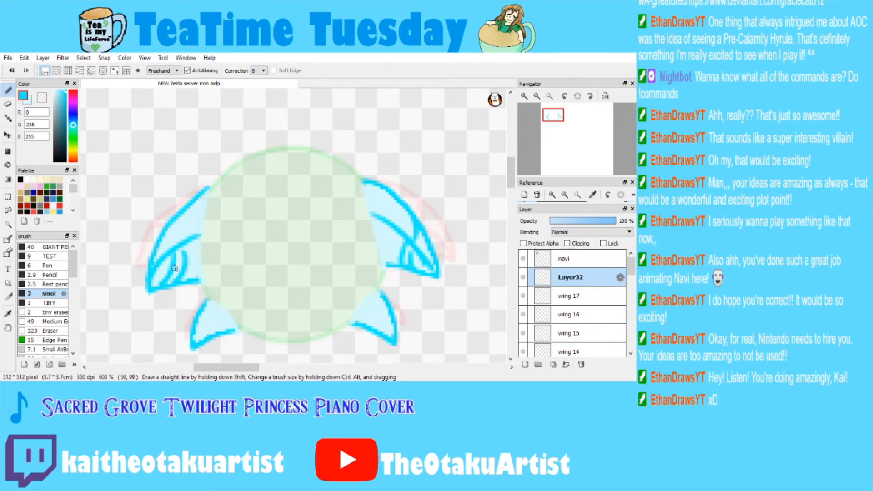
left_click_drag(159, 230, 192, 238)
Draw matching cyan vein lines inside the left and right lower wings.
left_click_drag(225, 307, 191, 350)
mouse_move(219, 323)
left_mouse_down()
mouse_move(215, 334)
mouse_move(203, 320)
left_mouse_up()
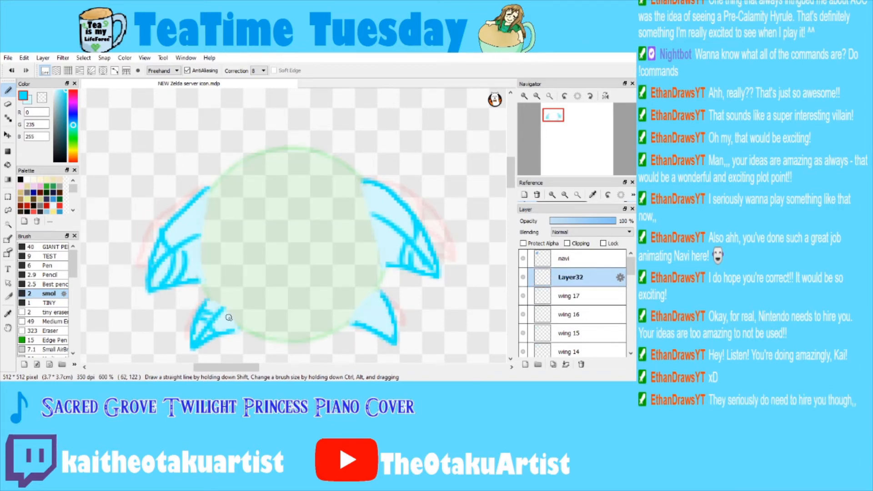
mouse_move(387, 304)
left_mouse_down()
mouse_move(365, 325)
mouse_move(368, 341)
mouse_move(374, 309)
left_mouse_up()
left_click_drag(377, 312, 369, 318)
key("e")
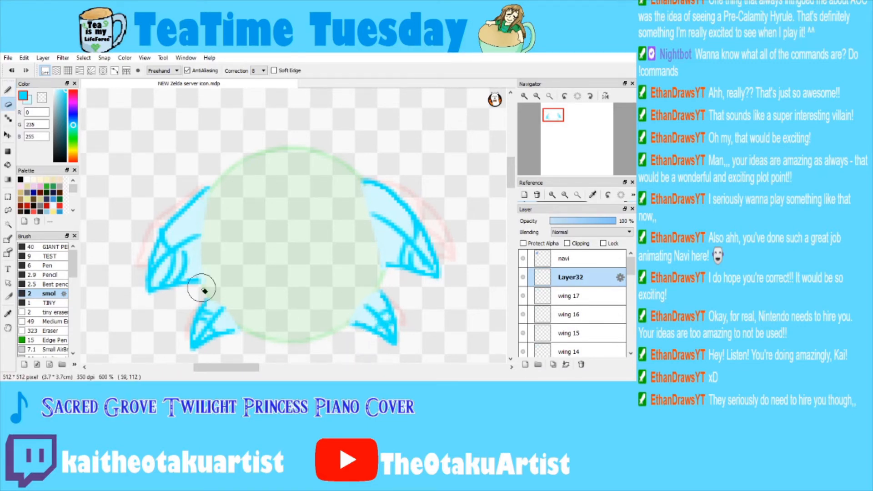
key("p")
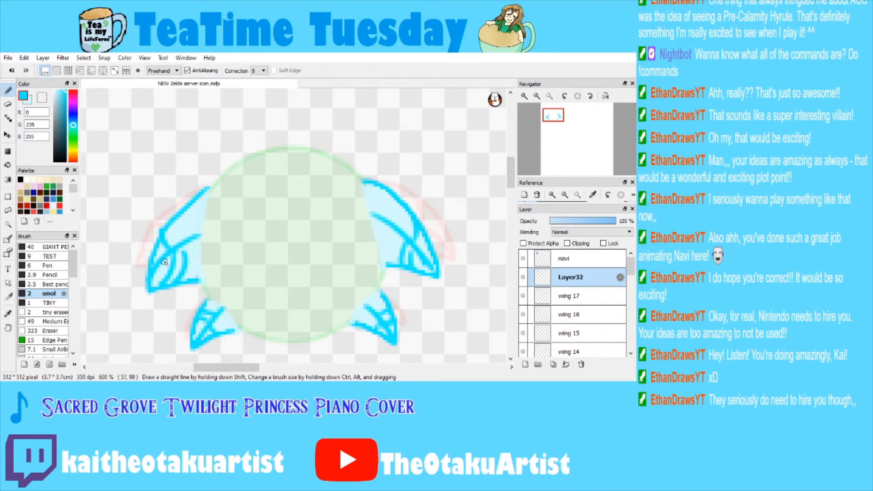
Rename the current wing layer, Layer32, to wing 18.
left_click(536, 96)
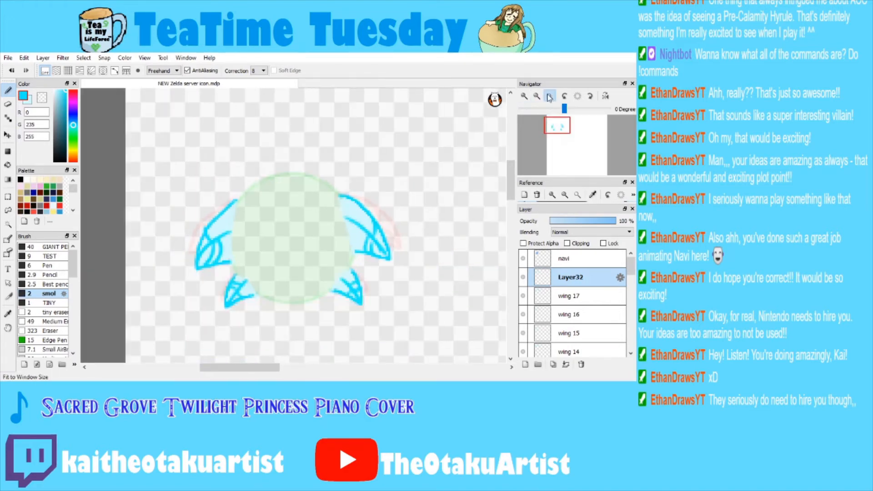
left_click(537, 96)
double_click(572, 279)
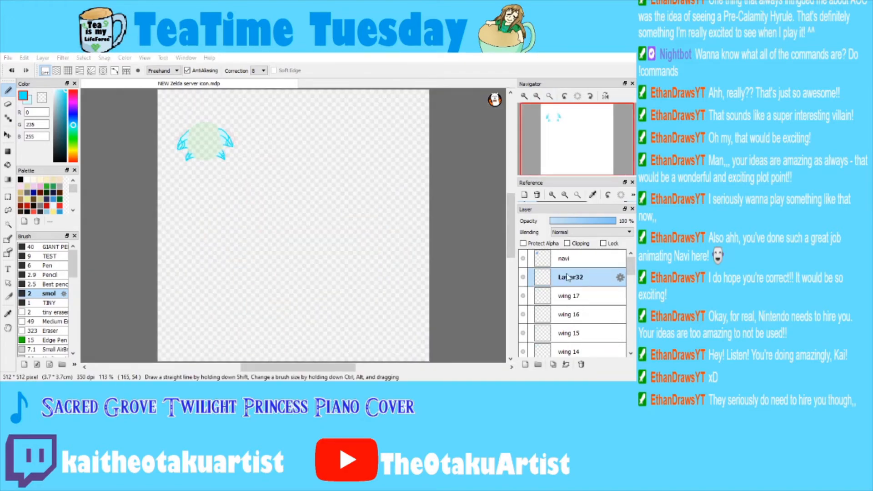
type("wing 18")
key("Return")
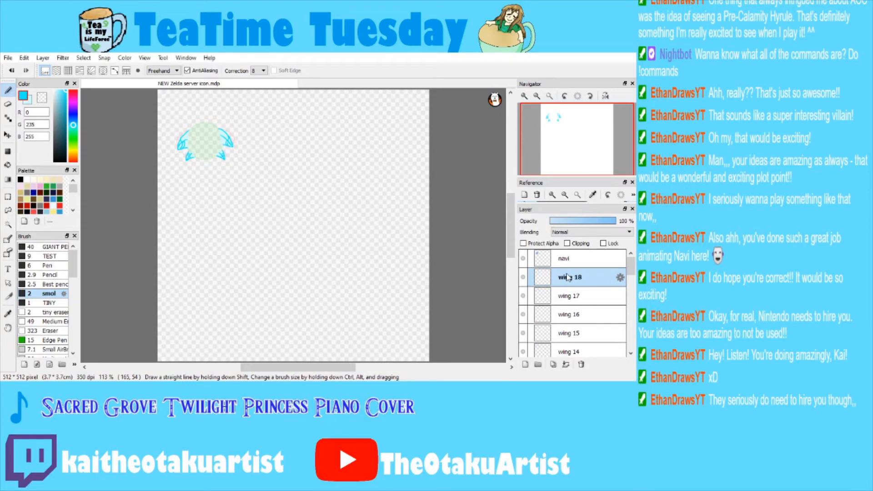
Duplicate the navi layer and select the lower of the two copies.
left_click(563, 262)
left_click(567, 273)
left_click(568, 265)
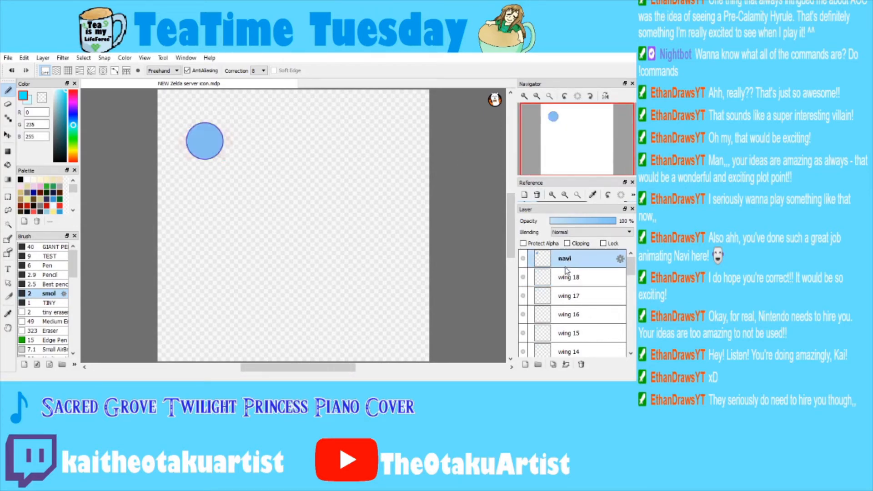
left_click(567, 272)
left_click(569, 264)
left_click(525, 97)
left_click(525, 99)
left_click_drag(560, 132, 556, 126)
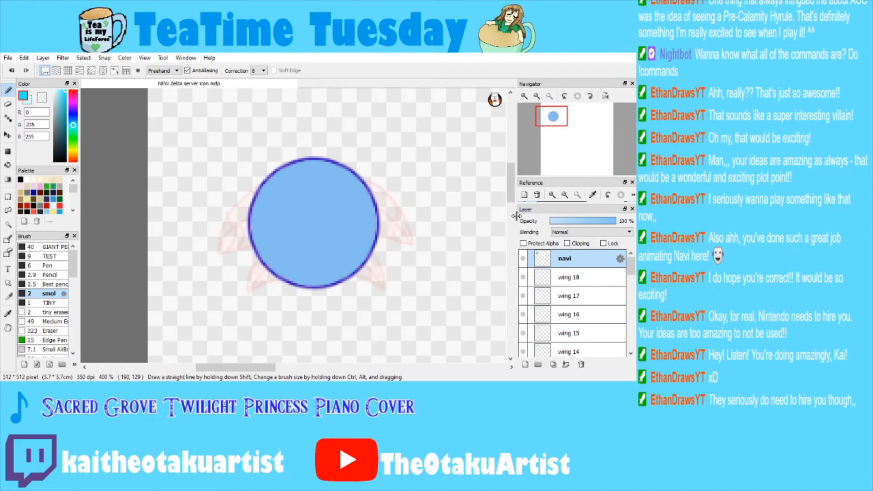
left_click(554, 364)
left_click(568, 283)
Try shading the duplicated ball in cyan (0, 212, 231), first with the 150 kinda large airbrush and then with the 36 Medium airbrush.
left_click(67, 99)
left_click_drag(73, 272, 74, 283)
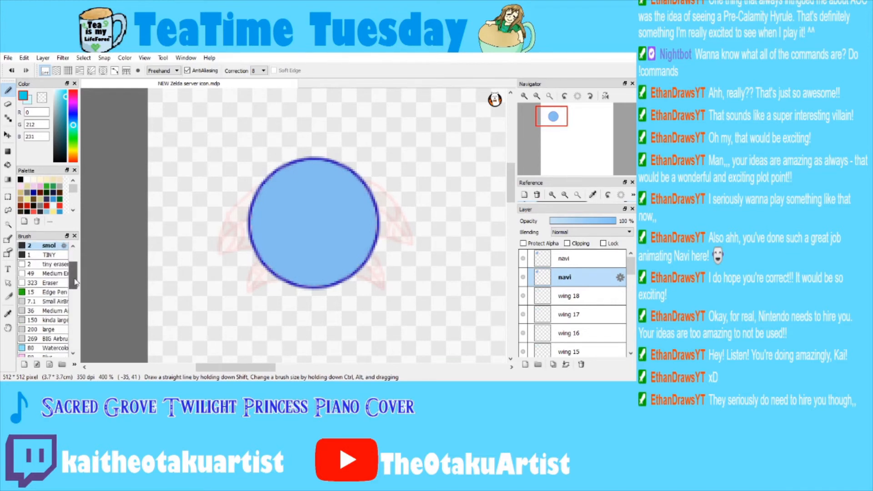
left_click(60, 320)
left_click_drag(300, 257, 358, 197)
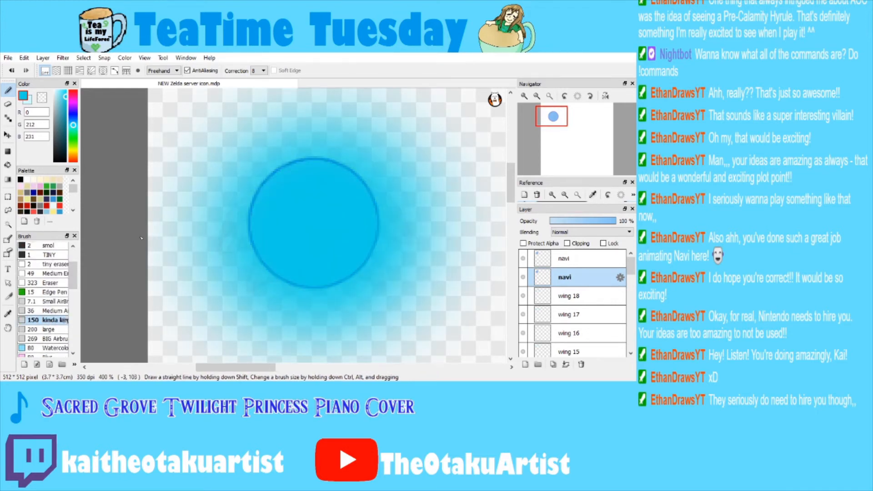
key("ctrl+z")
left_click(45, 311)
mouse_move(331, 195)
left_mouse_down()
mouse_move(273, 246)
mouse_move(375, 216)
left_mouse_up()
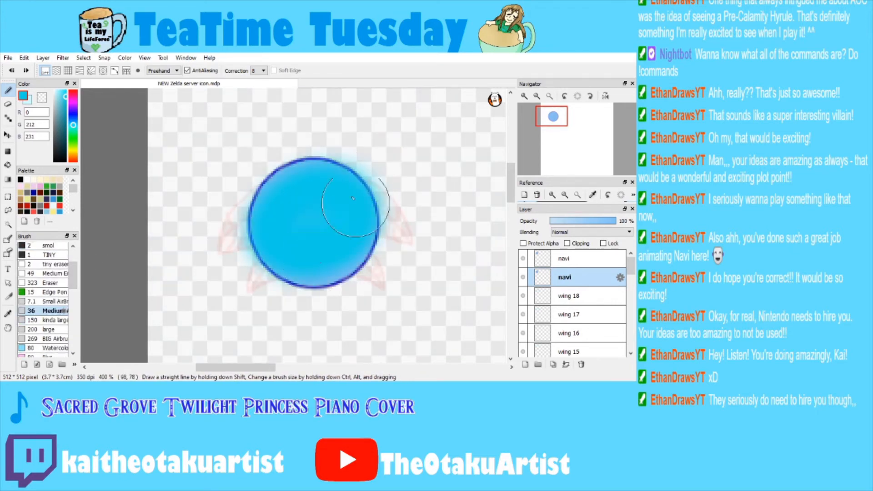
key("ctrl+z")
Select the ball's interior with the Magic Wand and airbrush cyan (0, 212, 231) shading inside it, keeping a soft lighter highlight at its upper right.
left_click(8, 224)
left_click(195, 191)
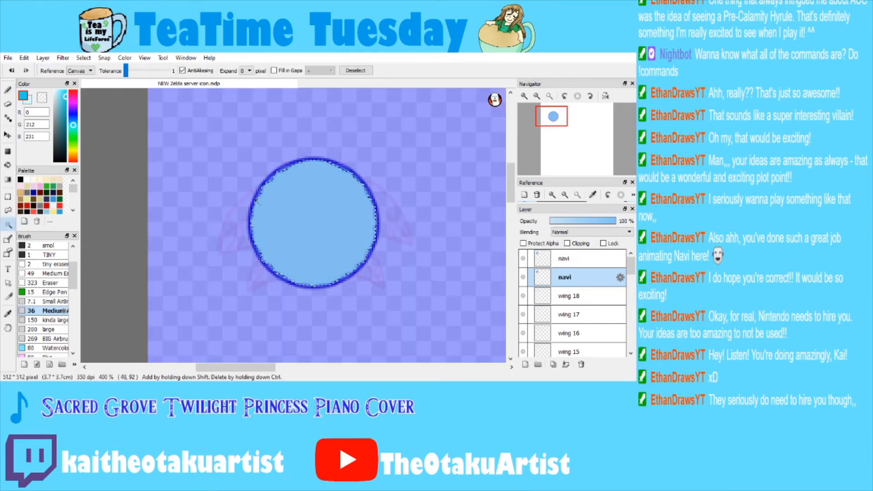
left_click(8, 90)
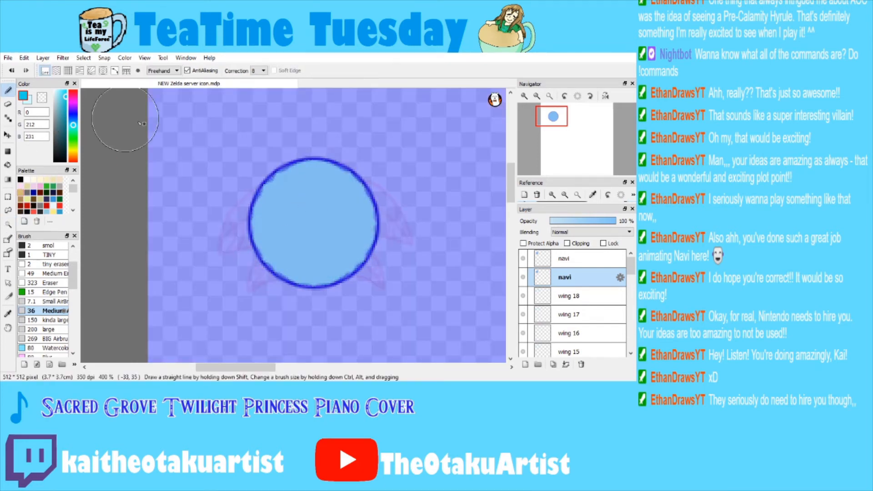
mouse_move(288, 182)
left_mouse_down()
mouse_move(308, 248)
mouse_move(316, 226)
mouse_move(357, 238)
left_mouse_up()
left_click_drag(322, 182, 370, 195)
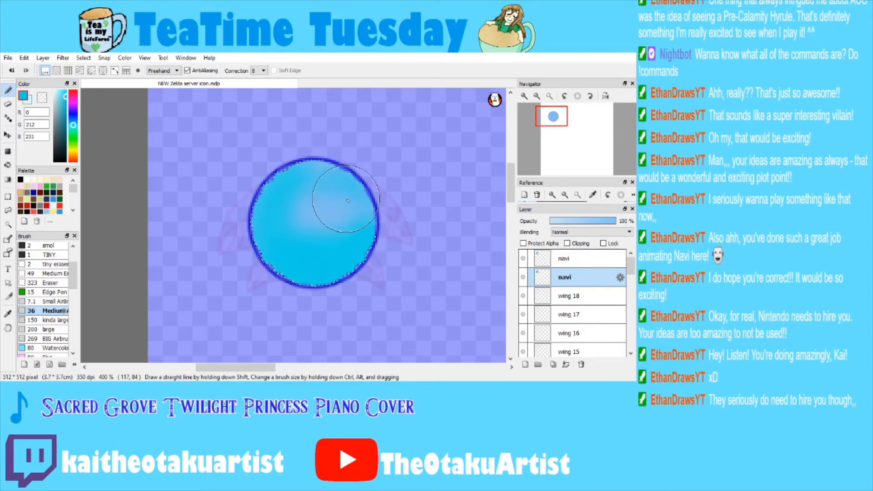
left_click(30, 101)
left_click(65, 109)
left_click_drag(301, 171, 282, 260)
Try airbrushing teal (24, 228, 195) shading over the ball's left and lower side.
left_click(61, 102)
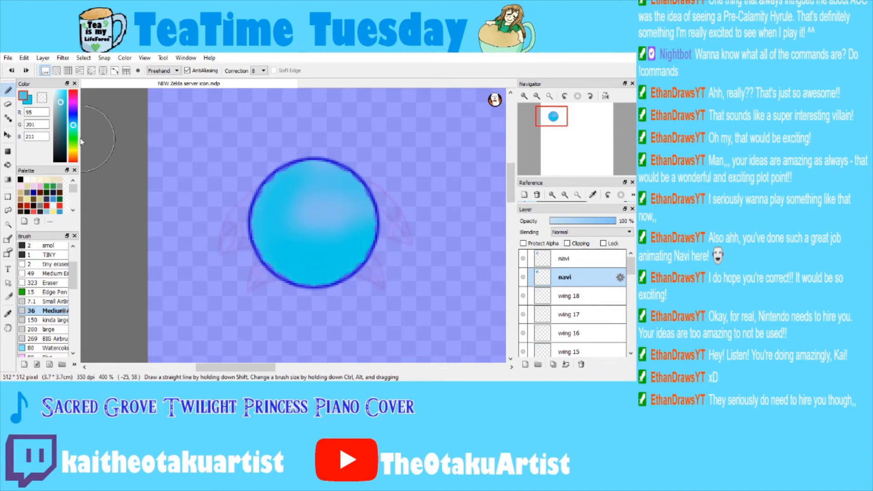
left_click(73, 123)
left_click(65, 98)
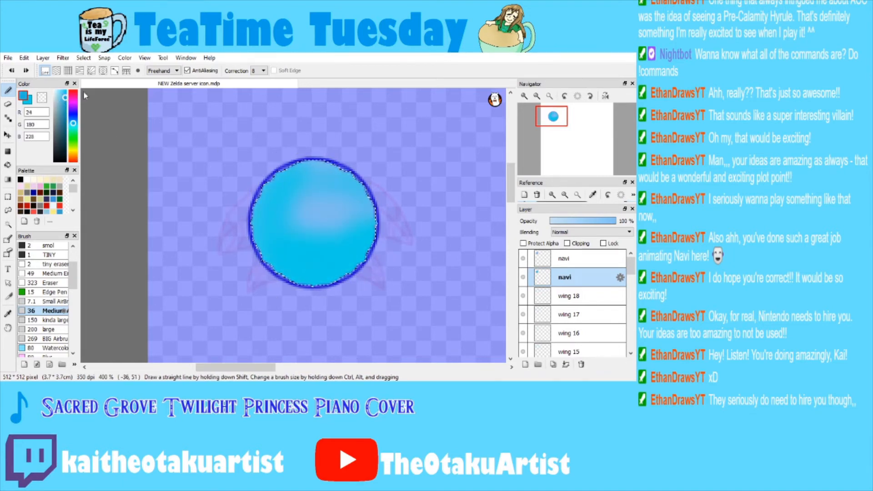
left_click(73, 128)
left_click_drag(219, 184, 350, 258)
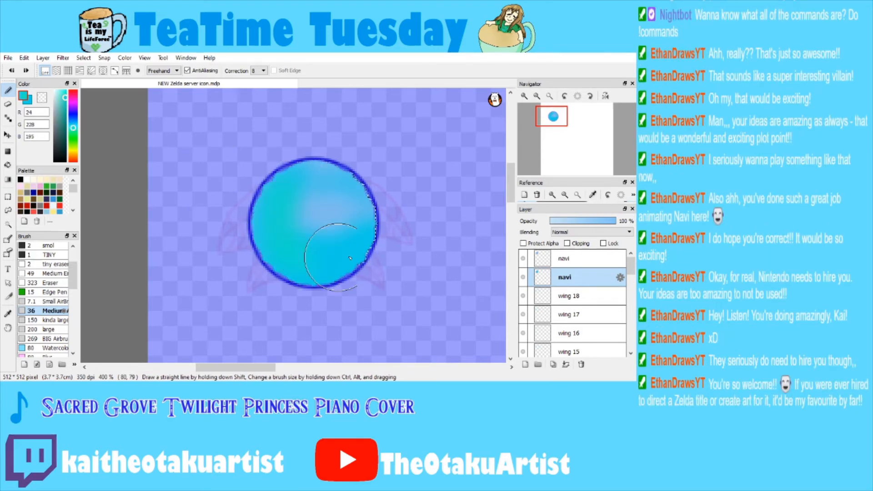
key("ctrl+z")
Airbrush darker blue (24, 109, 228) shading along the ball's outer edge and clear the selection.
left_click(73, 119)
mouse_move(266, 195)
left_mouse_down()
mouse_move(296, 258)
mouse_move(322, 243)
left_mouse_up()
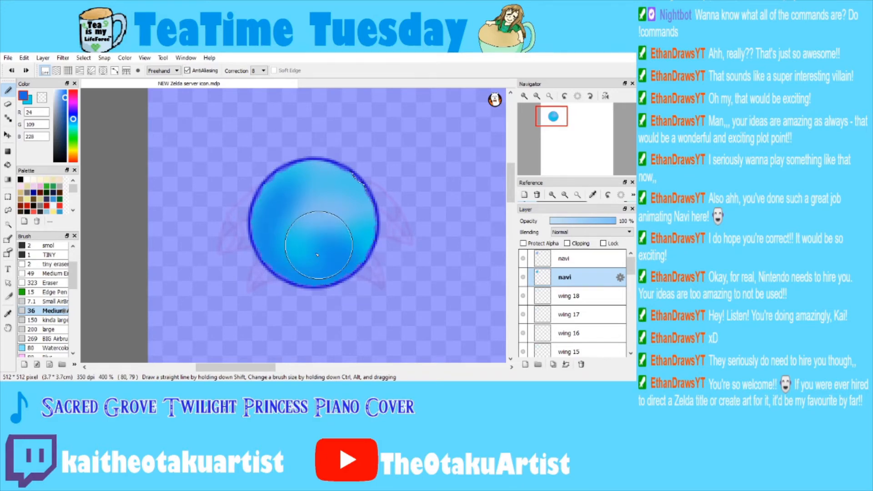
key("ctrl+z")
left_click_drag(261, 231, 359, 263)
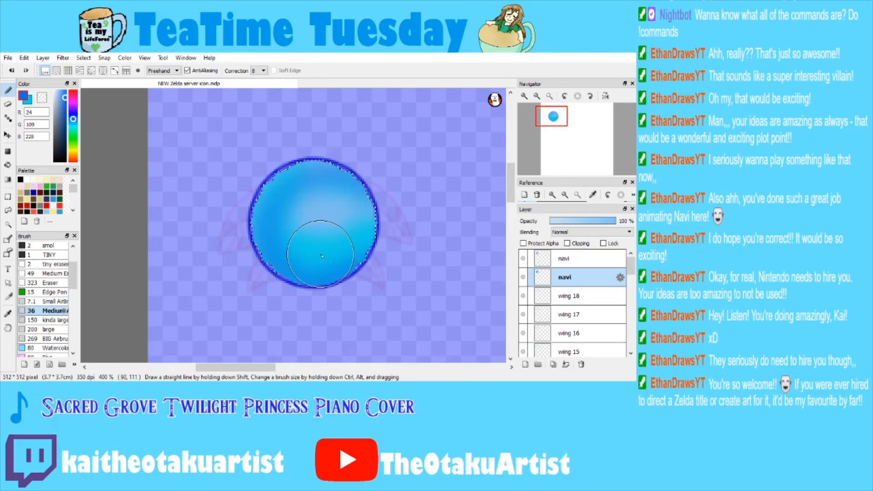
left_click(538, 96)
left_click(539, 97)
left_click(525, 97)
left_click(525, 97)
key("ctrl+d")
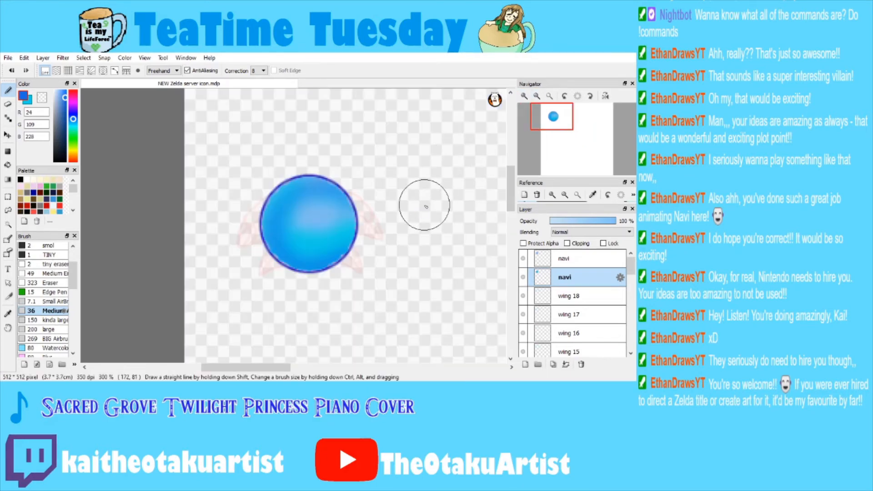
Try moving the wing 18 layer above the shaded navi copy and merging it down.
left_click(556, 260)
left_click(565, 282)
left_click(565, 298)
left_click_drag(565, 298, 571, 276)
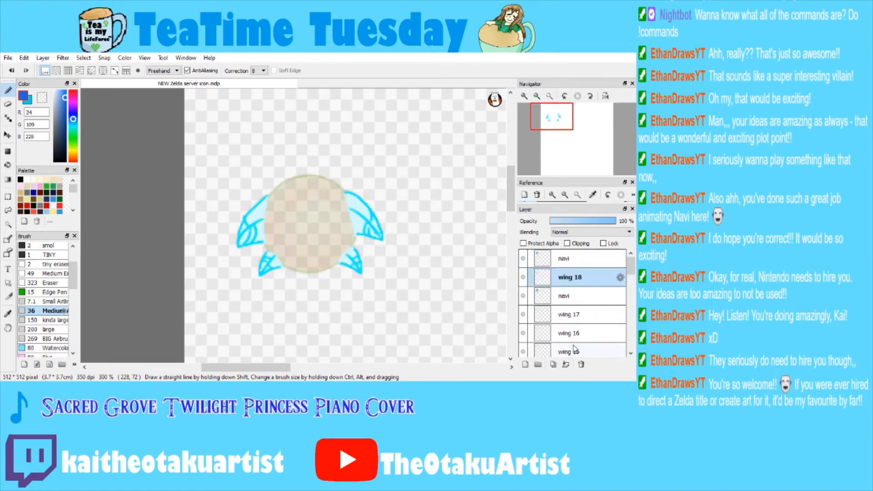
left_click(567, 365)
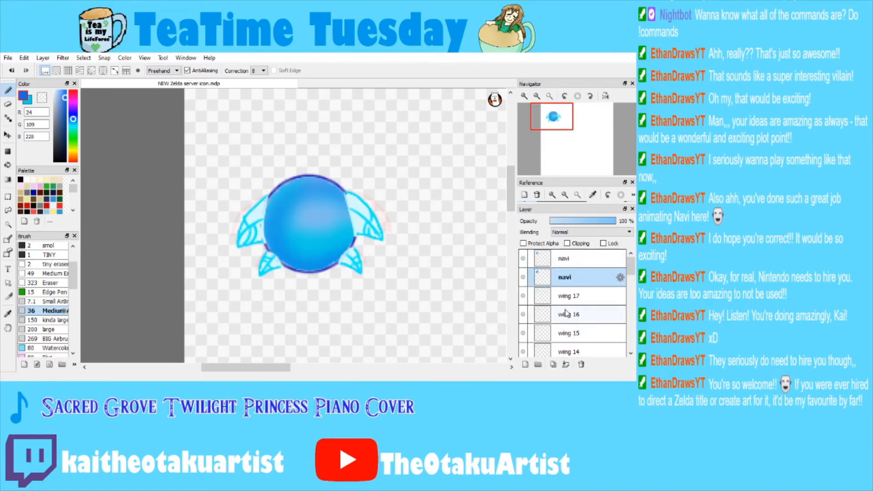
key("ctrl+z")
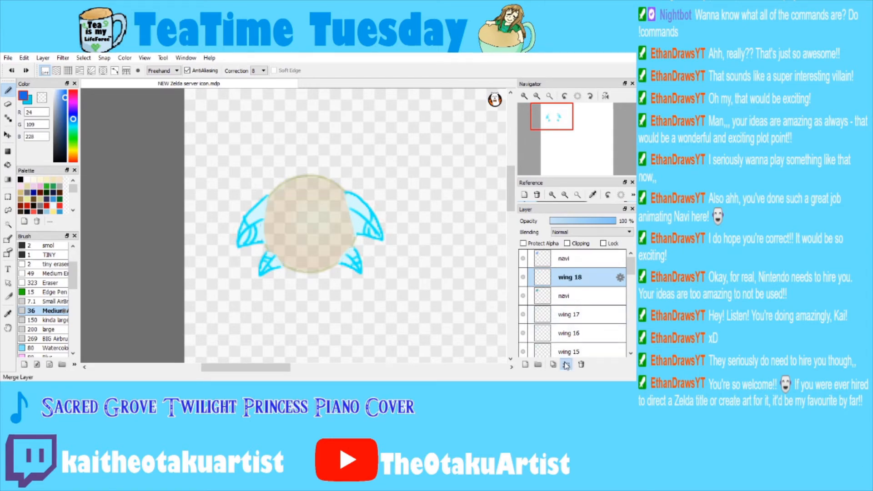
Place wing 18 beneath the shaded navi copy and merge navi down into it, so the ball sits in front of the wings.
left_click_drag(570, 278, 574, 297)
left_click(571, 278)
left_click(566, 364)
left_click(537, 96)
left_click(537, 96)
left_click(537, 96)
left_click(525, 96)
left_click(525, 96)
key("ctrl+z")
left_click_drag(595, 221, 620, 222)
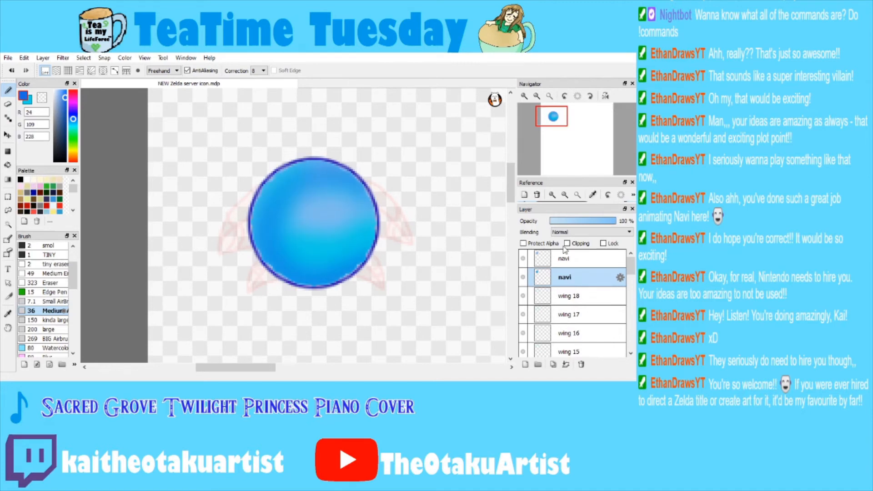
left_click(566, 365)
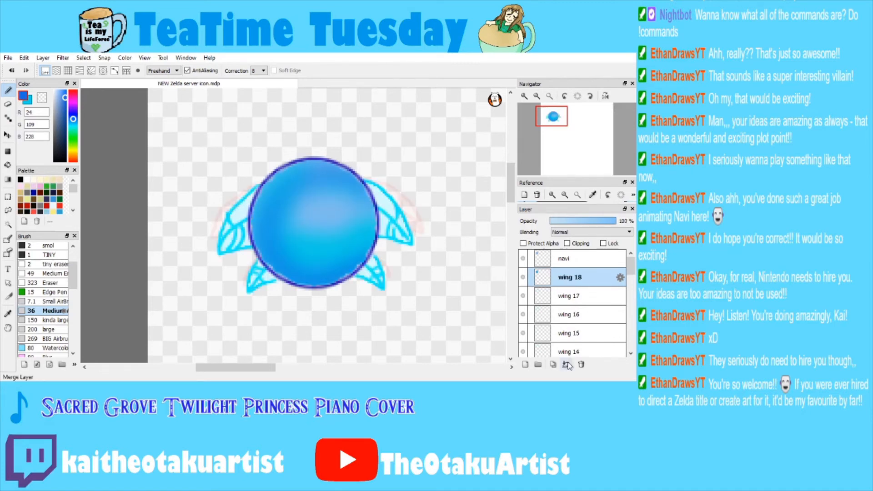
Move the plain navi layer between wing 18 and wing 17, duplicate it and select the lower copy.
left_click_drag(565, 259, 565, 296)
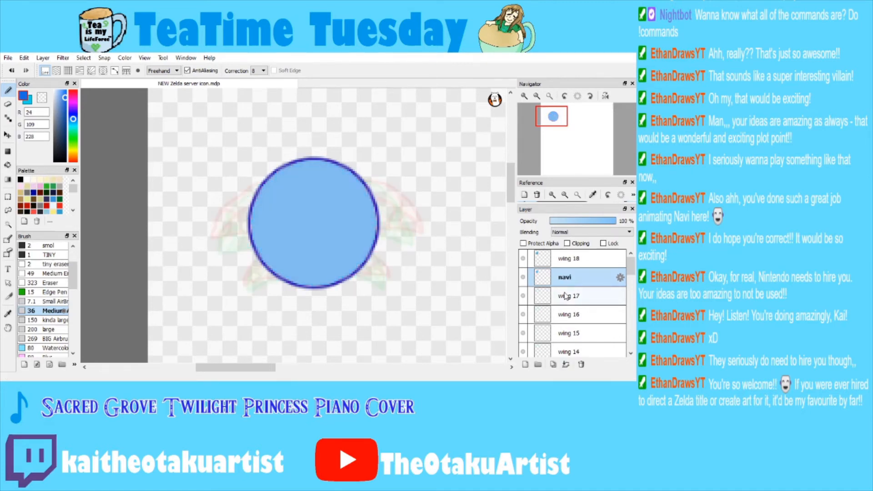
left_click(553, 365)
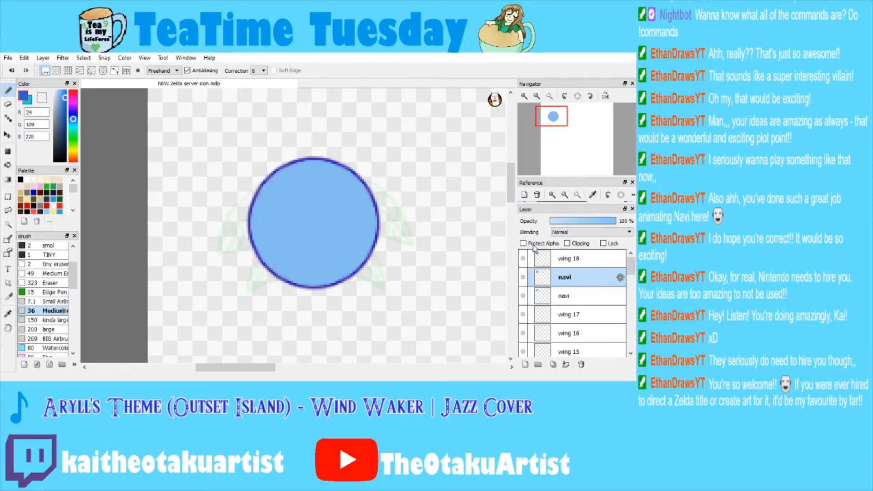
key("Down")
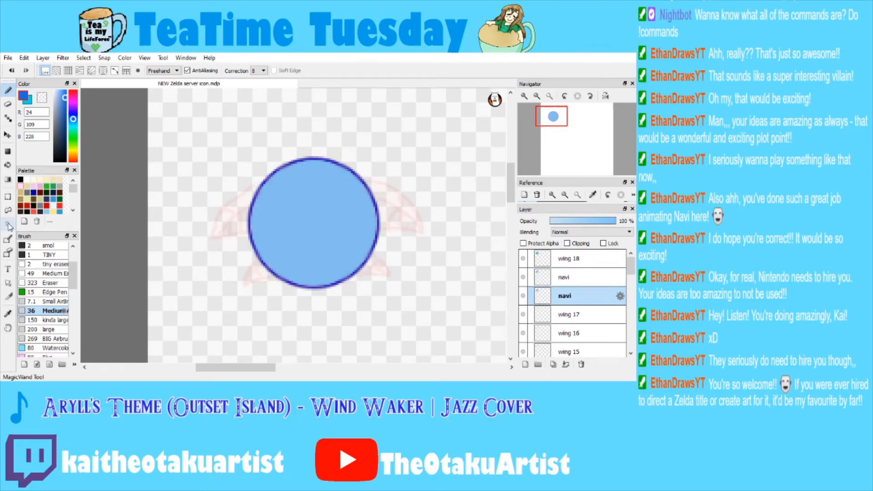
Select the lower navi copy's ball, airbrush its edge with blue (24, 109, 228) and turquoise (0, 212, 231), and clear the selection.
left_click(8, 225)
left_click(201, 163)
left_click(8, 91)
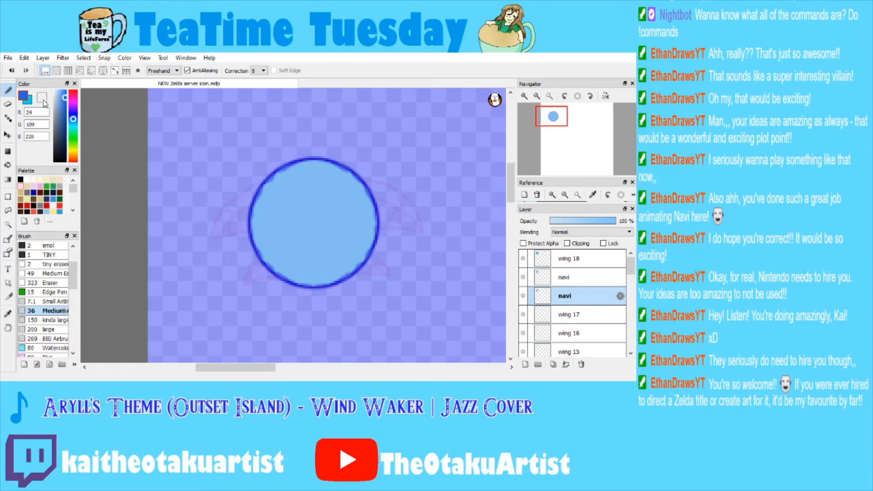
left_click_drag(359, 273, 273, 218)
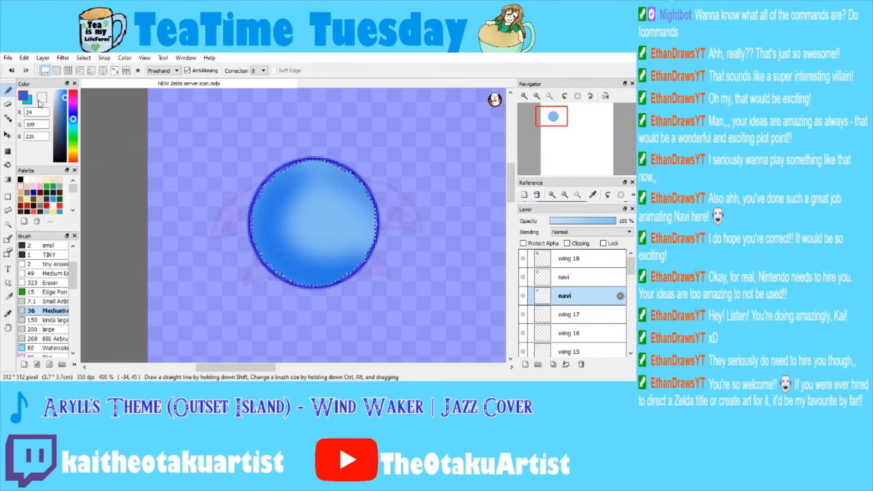
left_click(30, 101)
left_click_drag(268, 250, 357, 236)
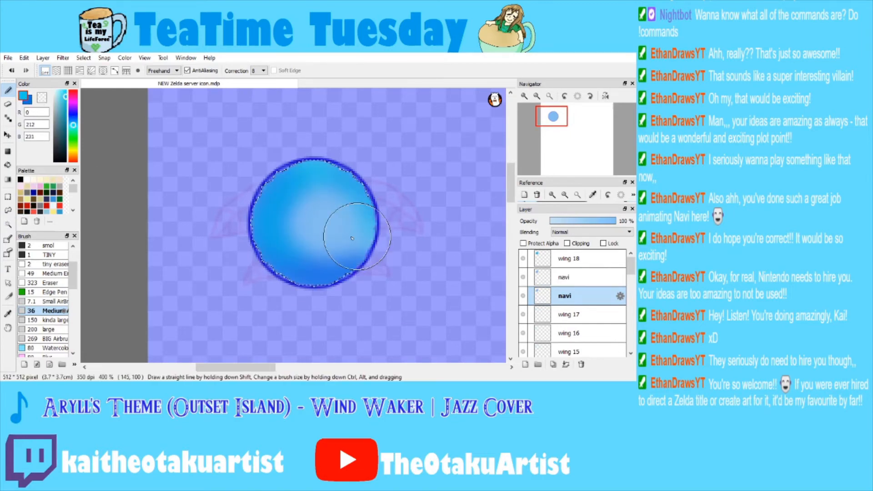
key("ctrl+d")
Merge the shaded navi copy down into wing 17, and place two plain navi layers between wing 17 and wing 16.
left_click(572, 280)
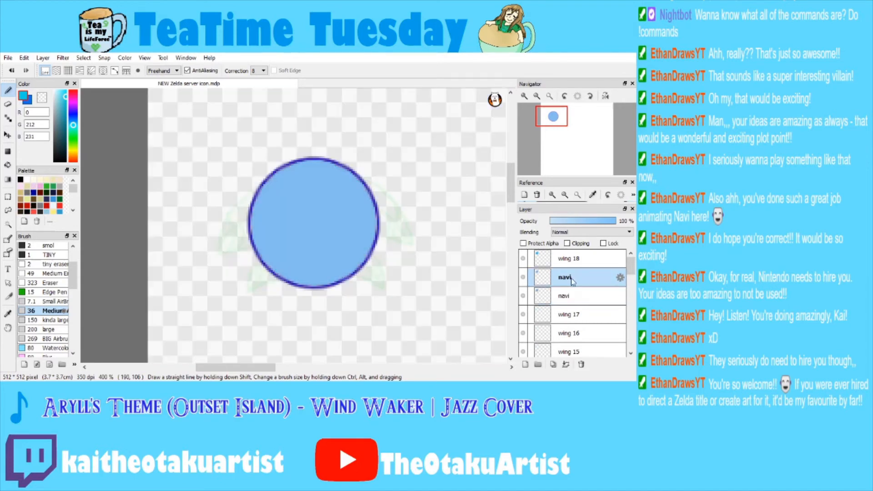
left_click(566, 293)
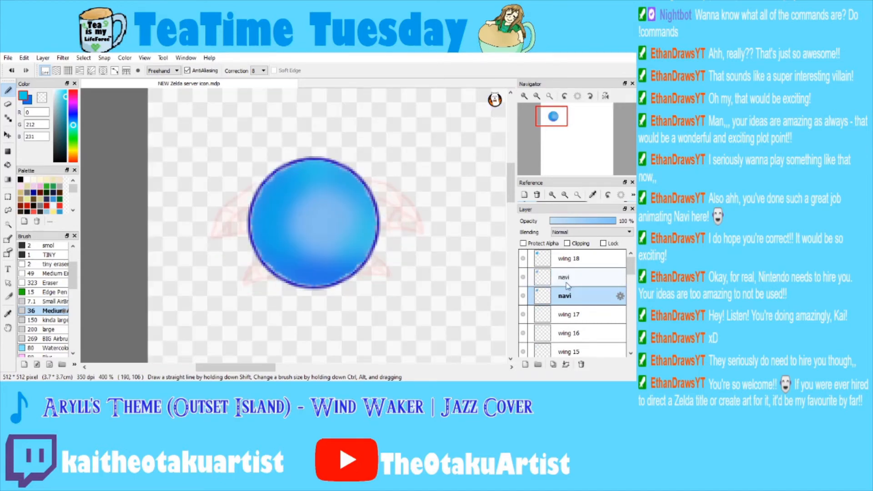
left_click(570, 264)
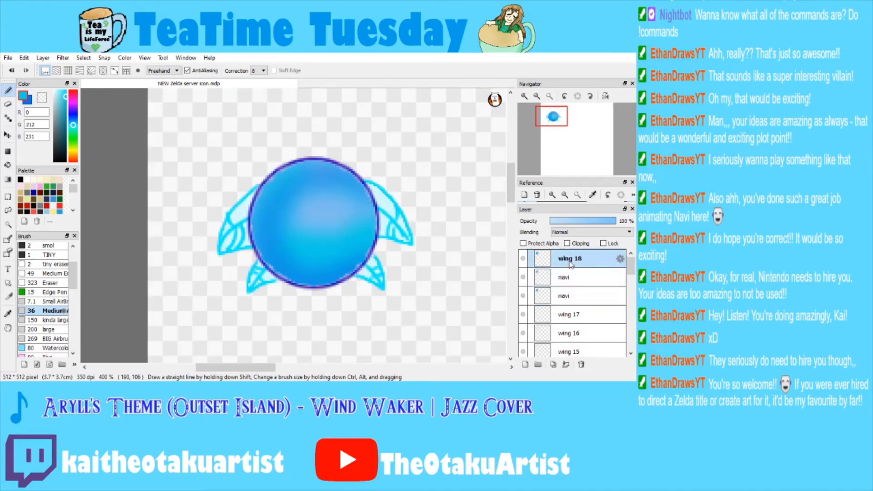
left_click(565, 295)
key("ctrl+e")
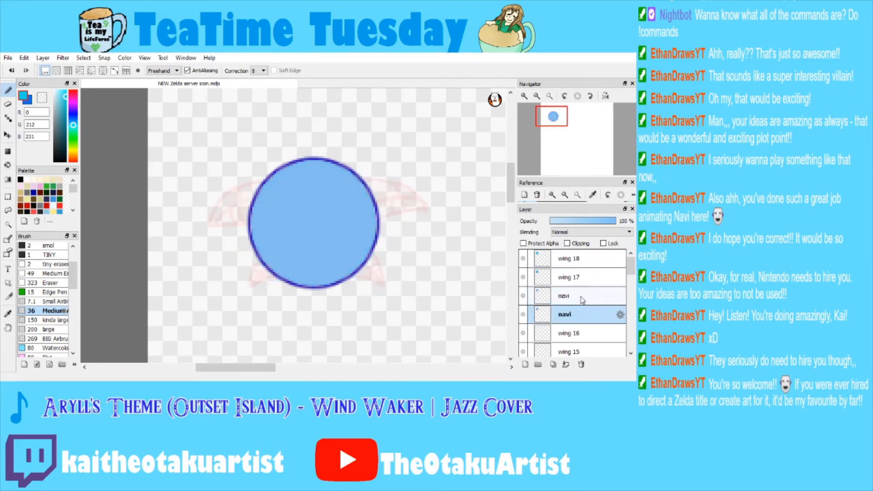
Airbrush turquoise (0, 212, 231) and blue (24, 109, 228) shading inside the ball of the navi copy above wing 16, then deselect.
key("w")
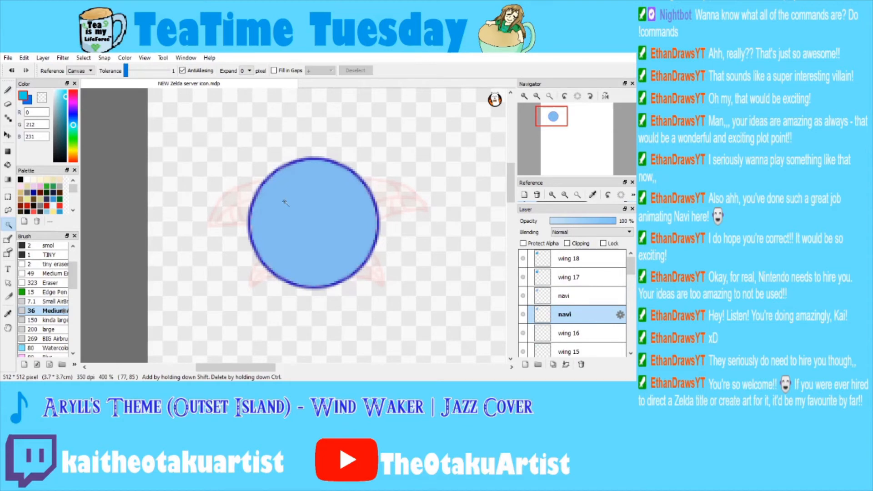
left_click(286, 202)
key("b")
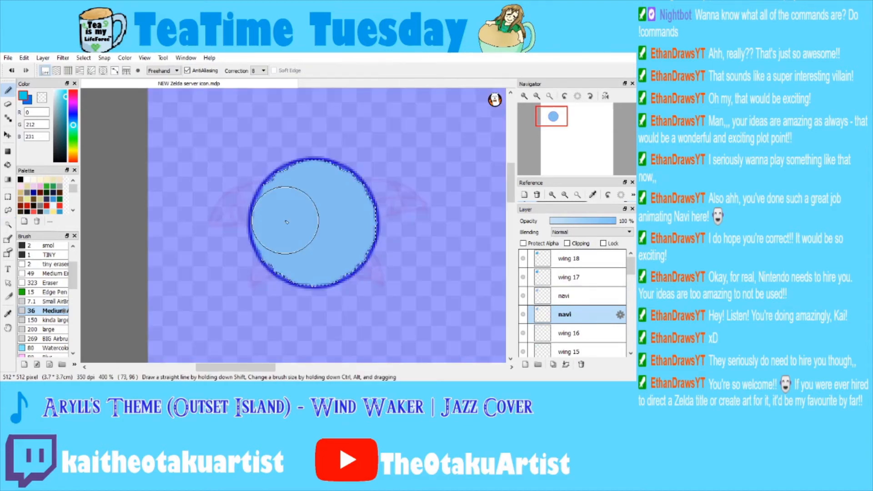
mouse_move(287, 222)
left_mouse_down()
mouse_move(345, 265)
mouse_move(326, 193)
mouse_move(386, 232)
left_mouse_up()
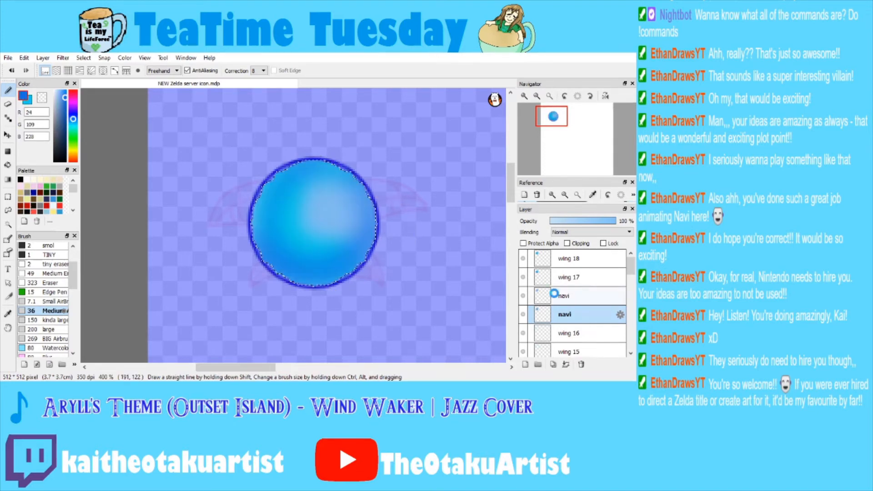
key("ctrl+d")
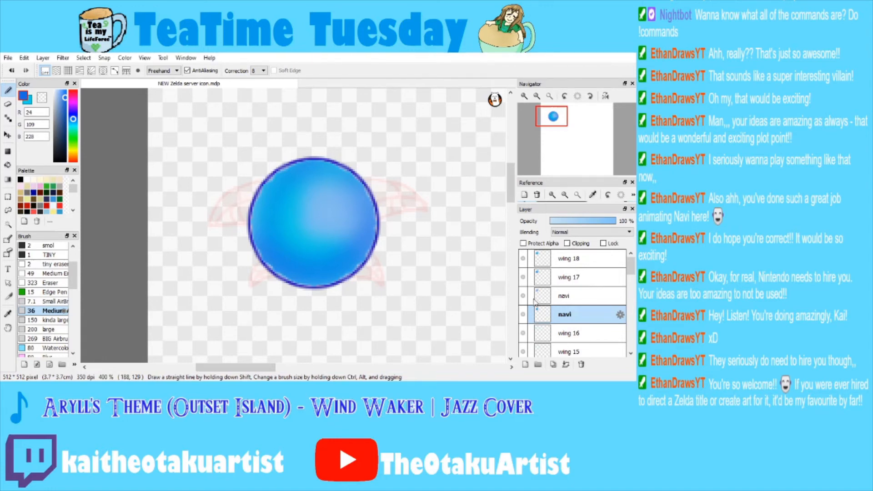
Merge the shaded navi copy down into wing 16 and move the plain navi layer beneath it.
left_click(569, 277)
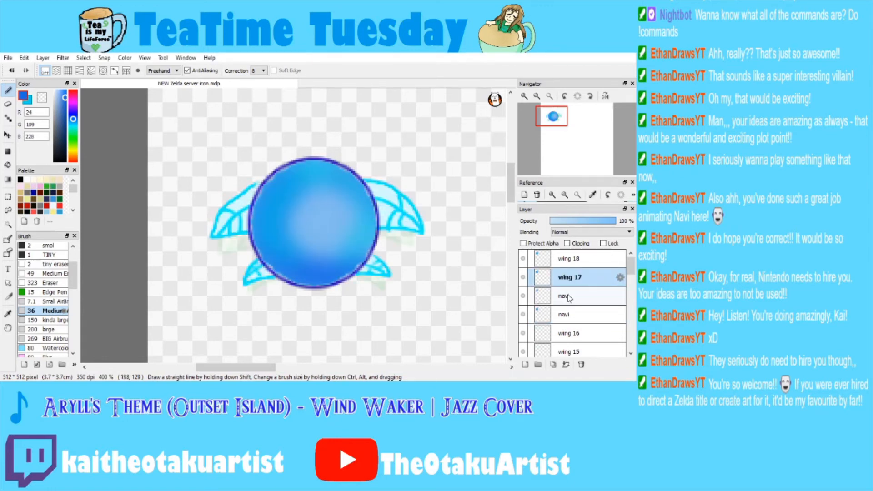
left_click(567, 313)
key("ctrl+e")
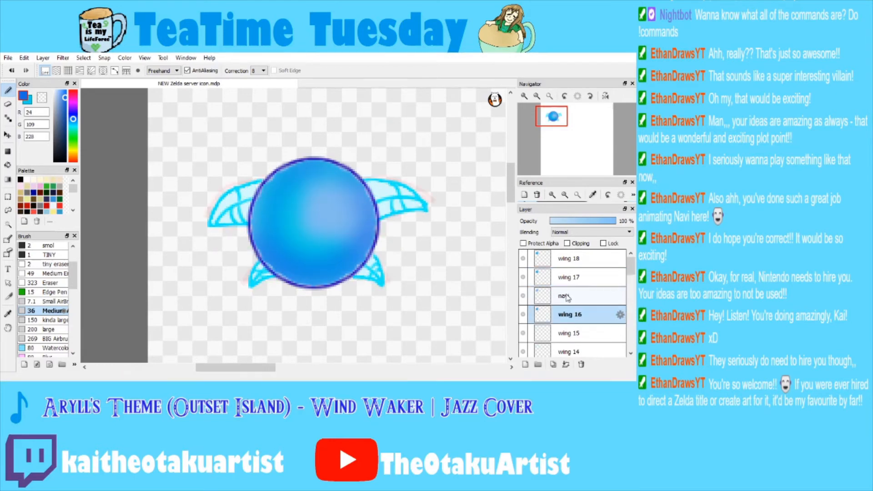
left_click_drag(566, 297, 567, 318)
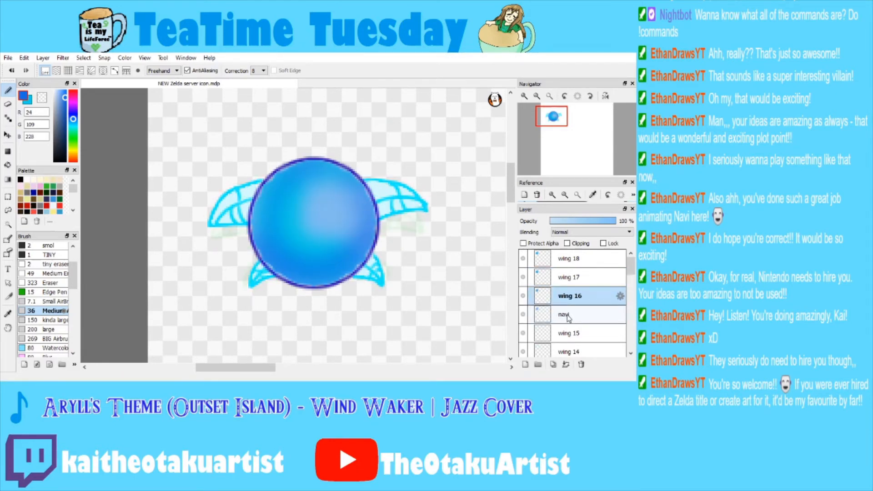
Compare the finished wing frames and airbrush blue (24, 109, 228) shading inside the ball on the single navi layer.
left_click(568, 316)
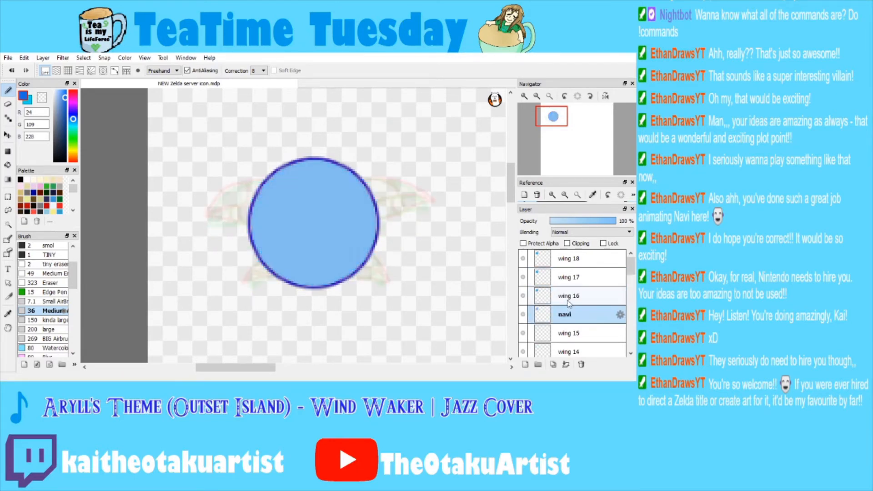
left_click(569, 297)
left_click(568, 277)
left_click(566, 262)
left_click(567, 278)
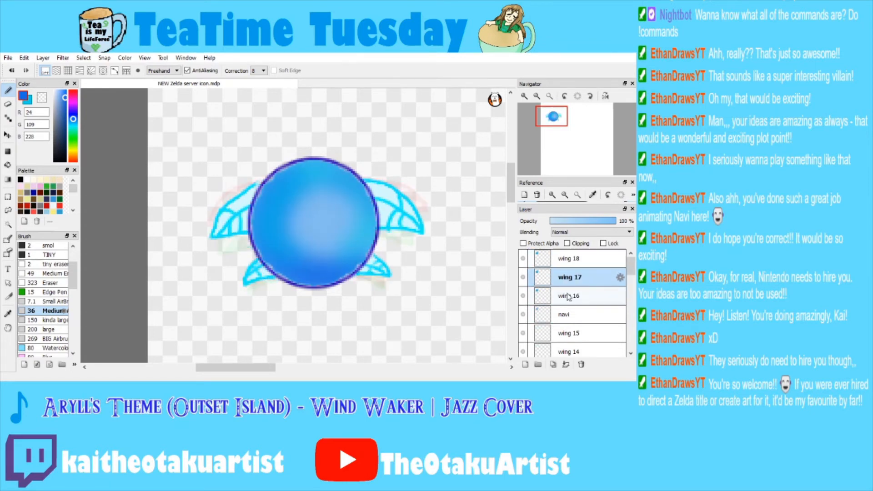
left_click(566, 314)
left_click(8, 225)
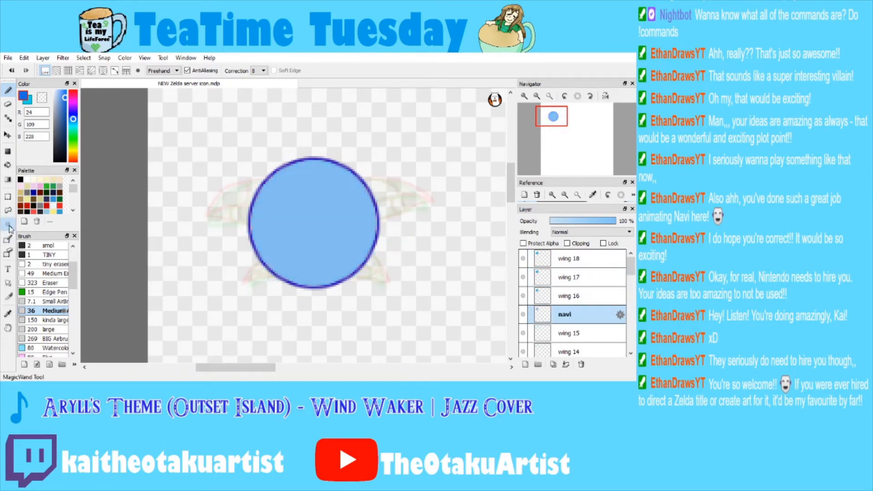
left_click(275, 241)
left_click(7, 92)
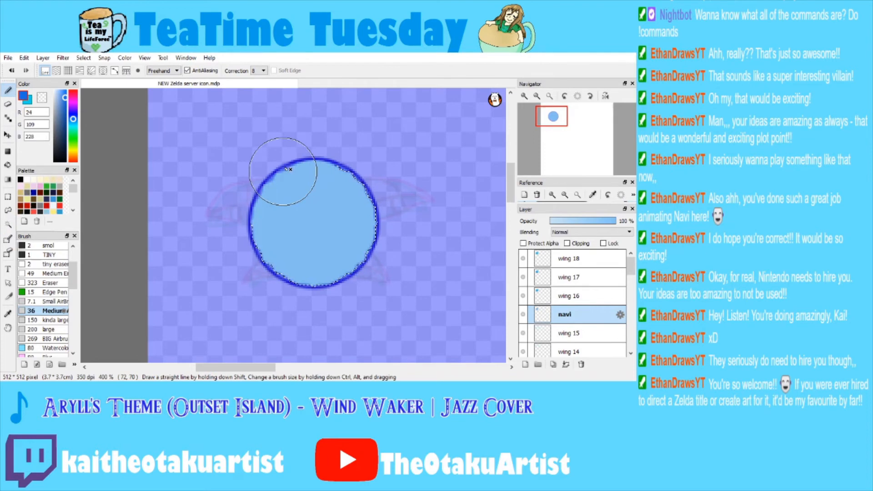
left_click_drag(290, 169, 359, 196)
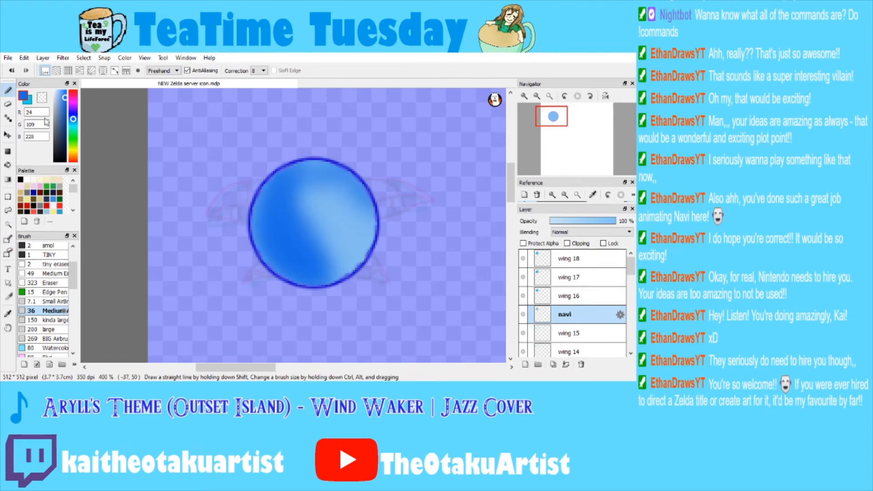
Airbrush turquoise shading along the lower right of the single navi ball and clear the selection.
left_click(73, 125)
mouse_move(273, 255)
left_mouse_down()
mouse_move(356, 259)
mouse_move(254, 273)
mouse_move(295, 266)
left_mouse_up()
key("ctrl+d")
left_click(33, 99)
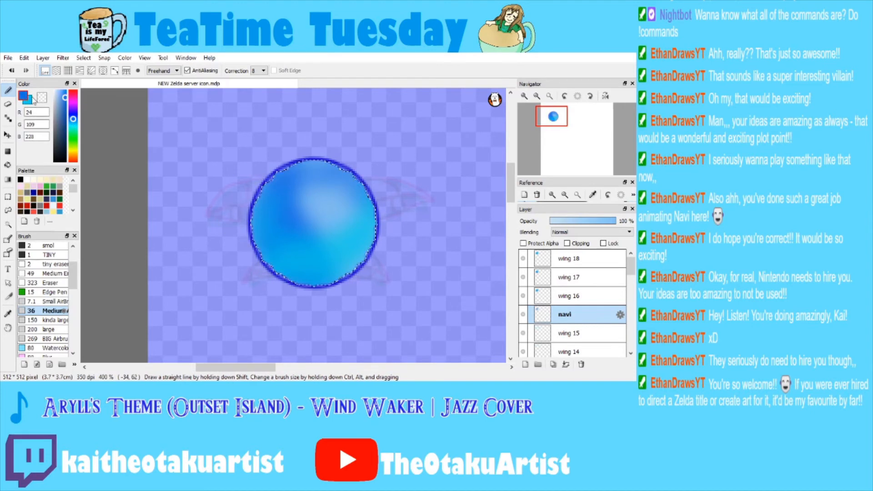
key("ctrl+d")
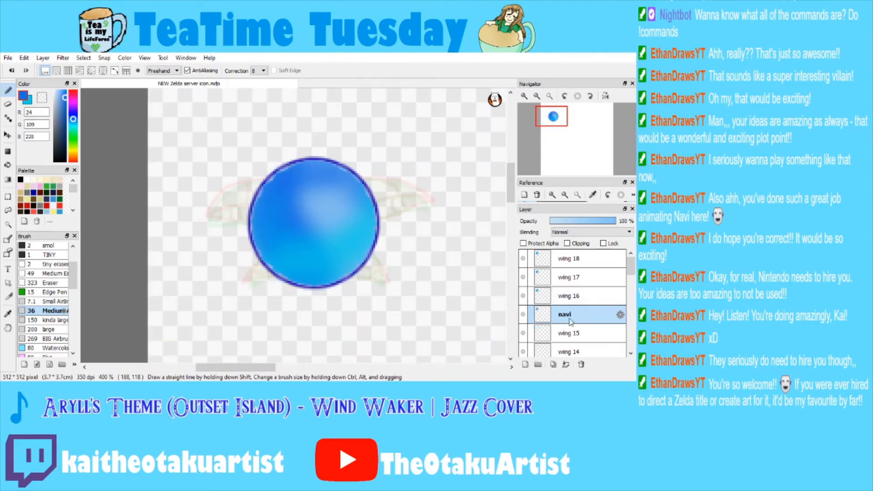
Try reordering wing 15 and the single navi layer and merging navi down into wing 15.
left_click_drag(568, 333, 570, 306)
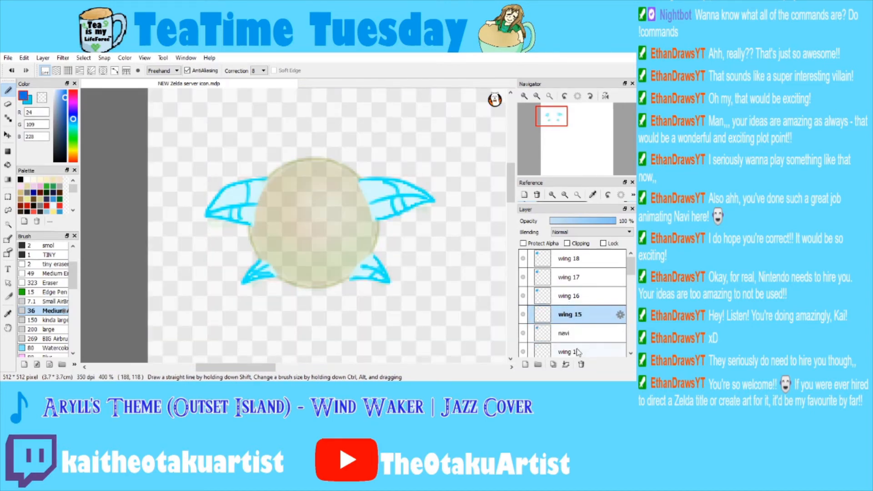
left_click_drag(573, 333, 569, 313)
left_click(569, 314)
left_click(567, 365)
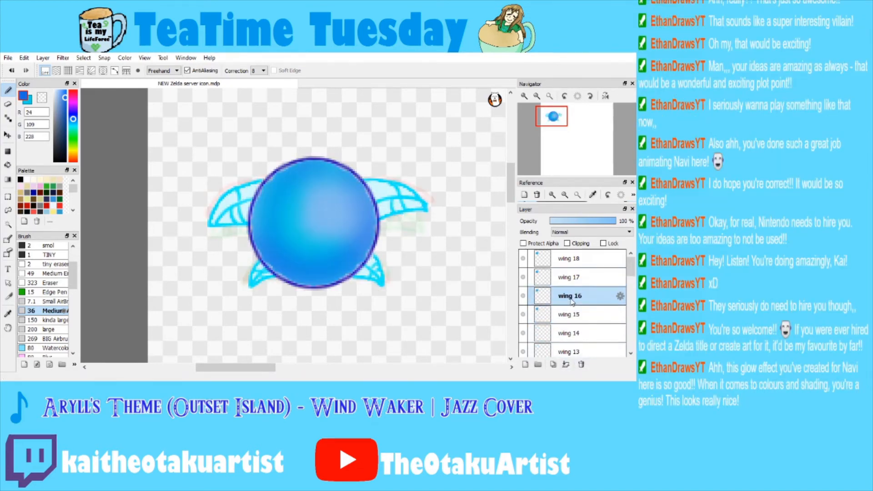
Undo the merge into wing 15 and the airbrush shading on the single navi layer.
left_click_drag(632, 271, 633, 273)
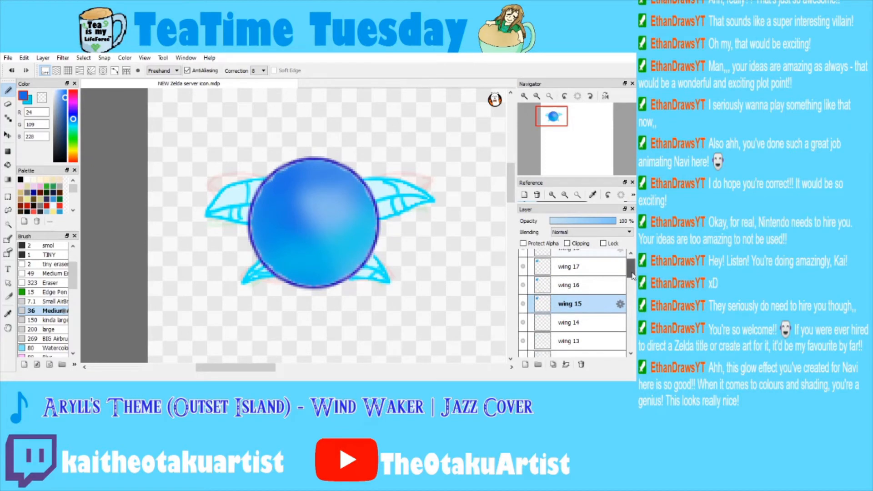
key("ctrl+z")
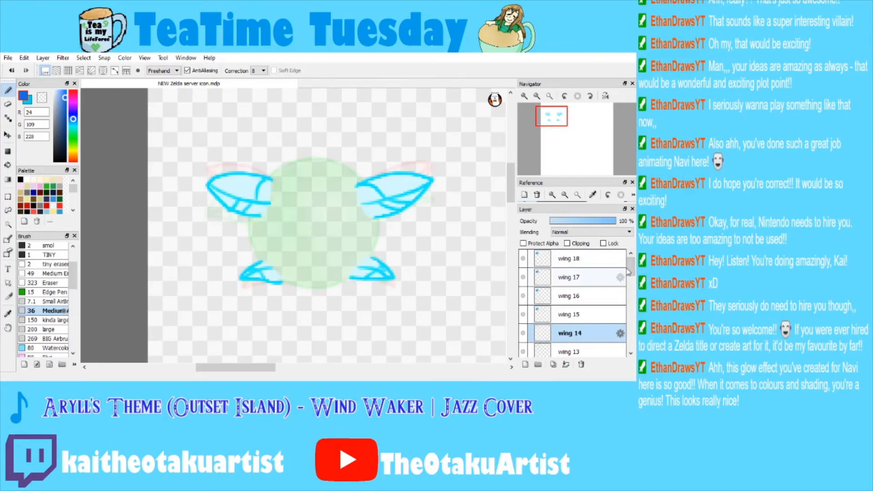
left_click(614, 313)
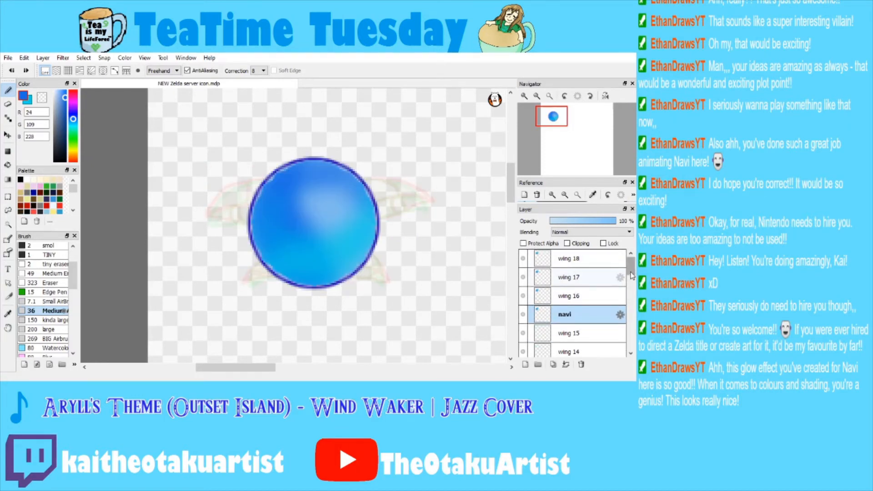
left_click(592, 333)
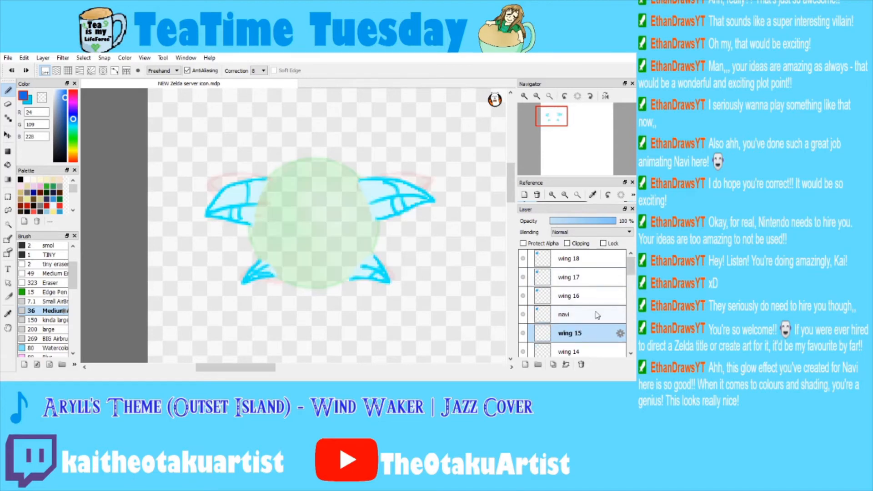
left_click(586, 314)
left_click(586, 314, "ctrl")
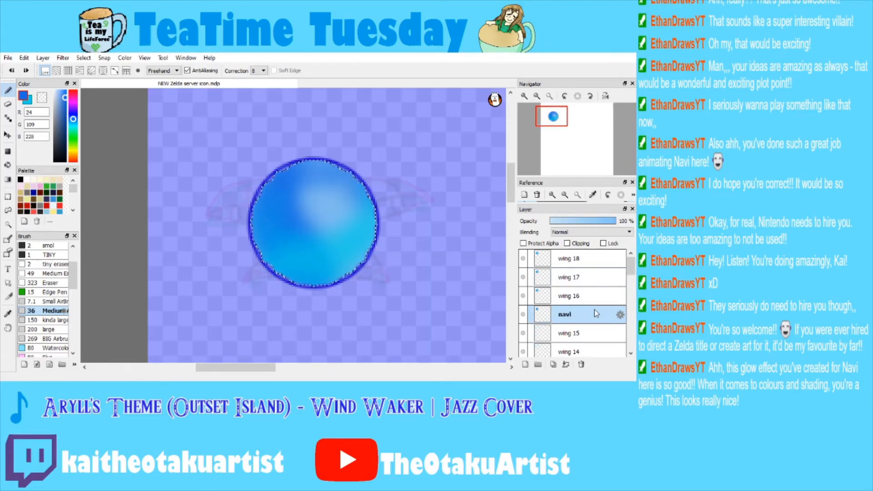
key("ctrl+z")
key("ctrl+z")
key("ctrl+z")
key("ctrl+z")
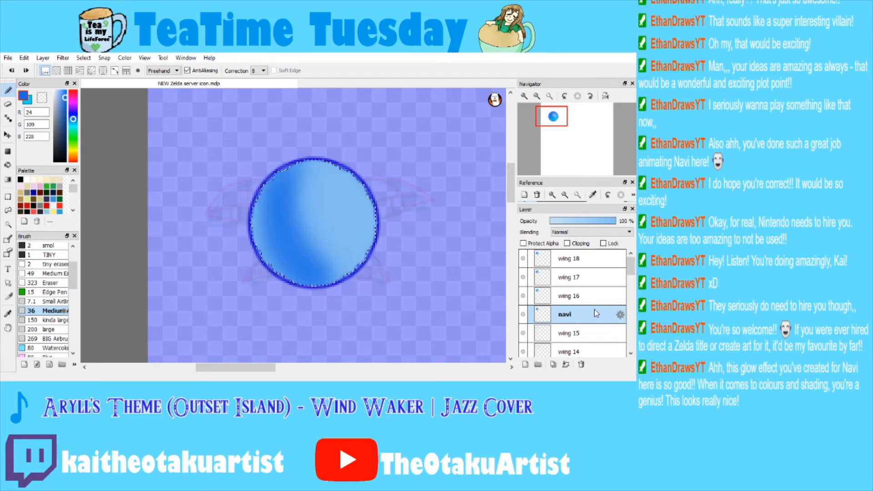
Duplicate the plain navi layer and airbrush the lower copy's ball with blue (24, 109, 228) and turquoise (0, 212, 231) shading.
left_click(553, 364)
left_click(7, 225)
left_click(182, 209)
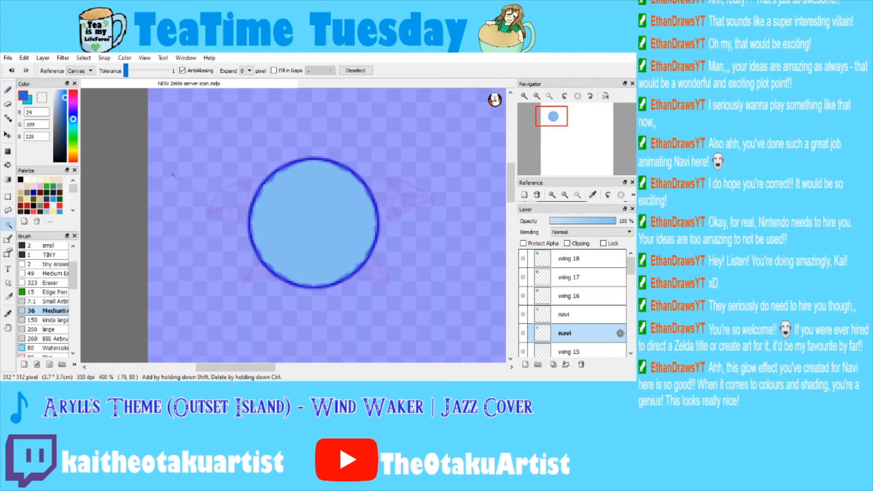
left_click(8, 90)
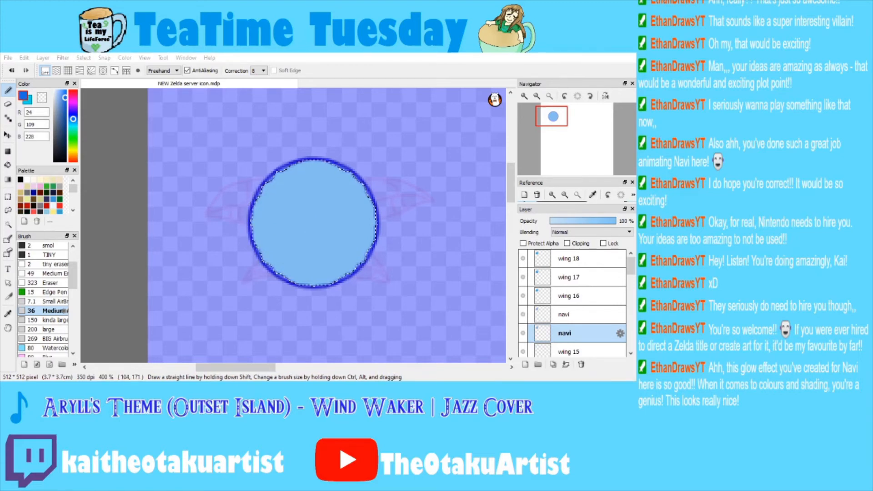
left_click(244, 376)
mouse_move(272, 208)
left_mouse_down()
mouse_move(279, 181)
mouse_move(91, 146)
left_mouse_up()
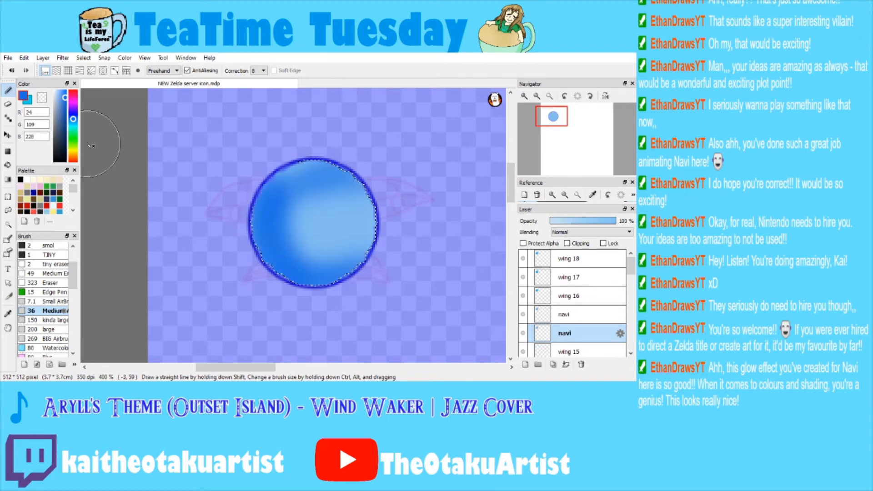
key("x")
left_click_drag(309, 250, 363, 212)
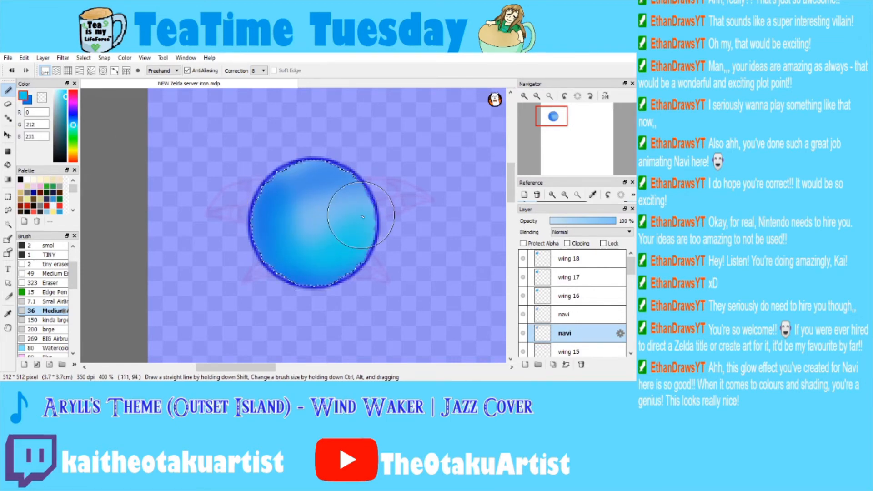
key("ctrl+d")
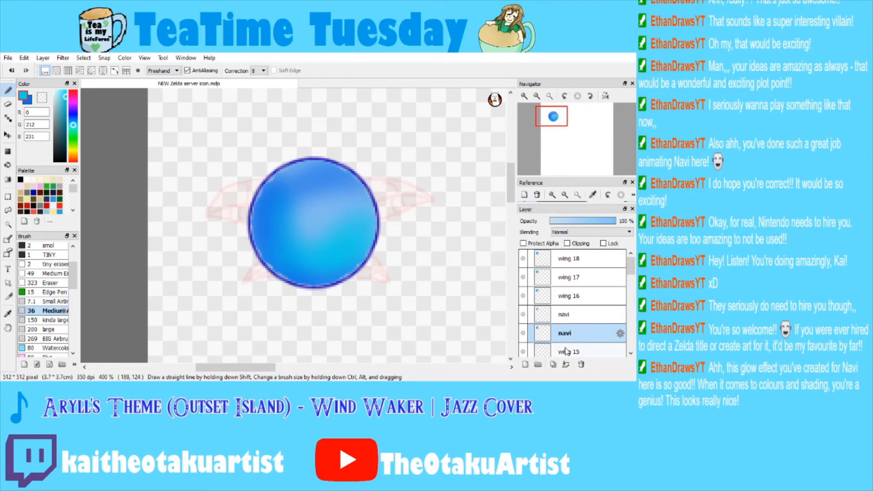
Merge the shaded navi copy down into wing 15, keeping the ball in front of the wings.
left_click_drag(565, 347, 565, 323)
key("ctrl+z")
left_click(571, 334)
left_click(581, 365)
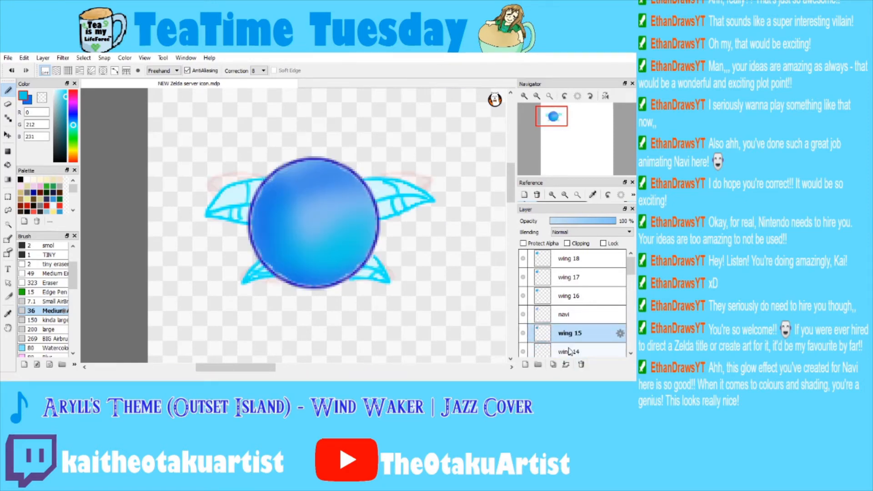
Move the plain navi layer below wing 15.
mouse_move(409, 282)
left_mouse_down()
mouse_move(339, 327)
mouse_move(314, 289)
mouse_move(394, 218)
left_mouse_up()
key("ctrl+z")
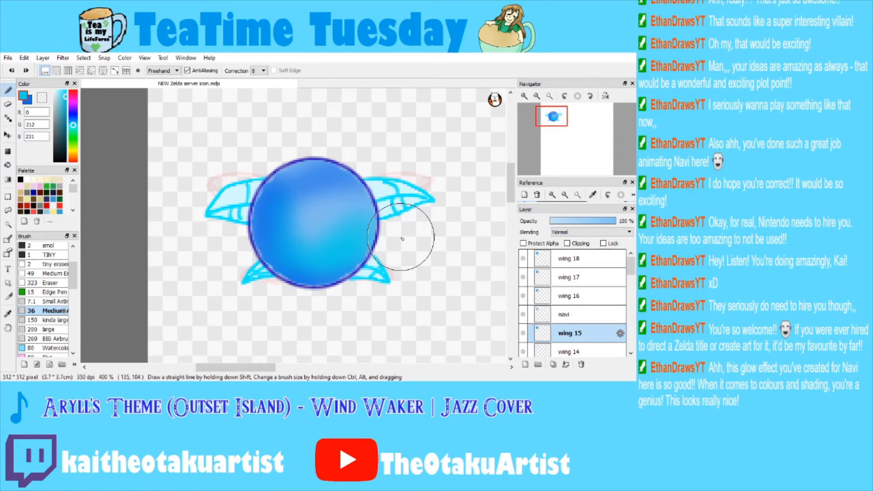
left_click(566, 319)
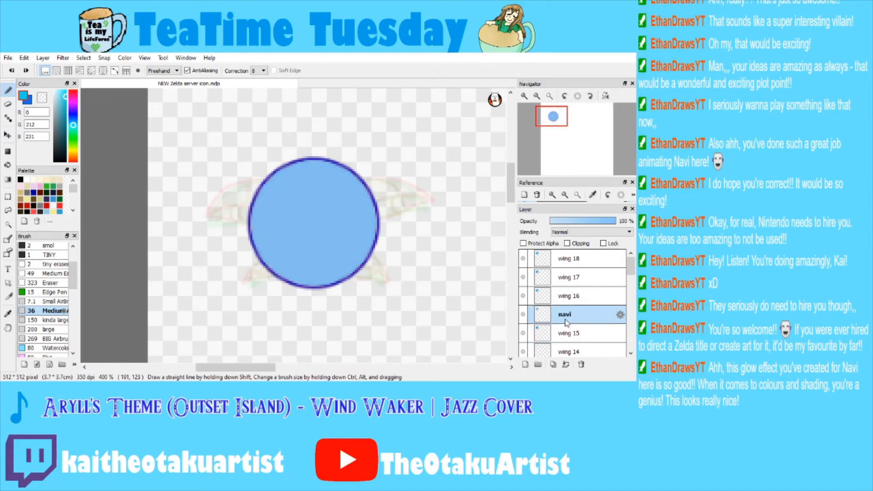
left_click_drag(566, 322, 569, 338)
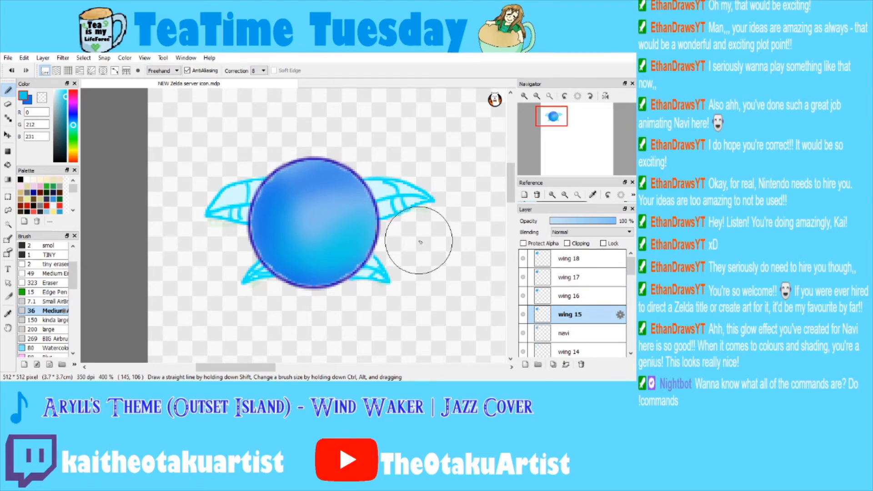
key("alt+Tab")
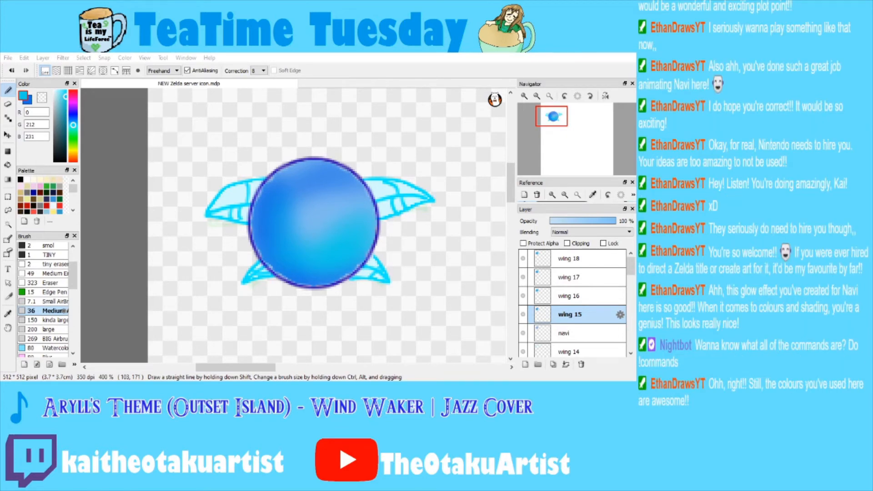
key("alt+Tab")
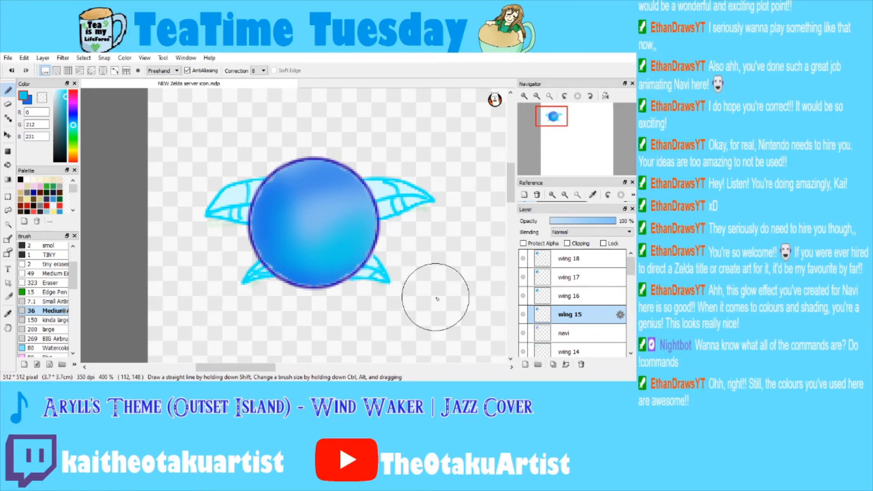
Duplicate the plain navi layer below wing 15 and select the ball's interior on the lower copy.
key("ctrl+z")
key("ctrl+z")
key("ctrl+z")
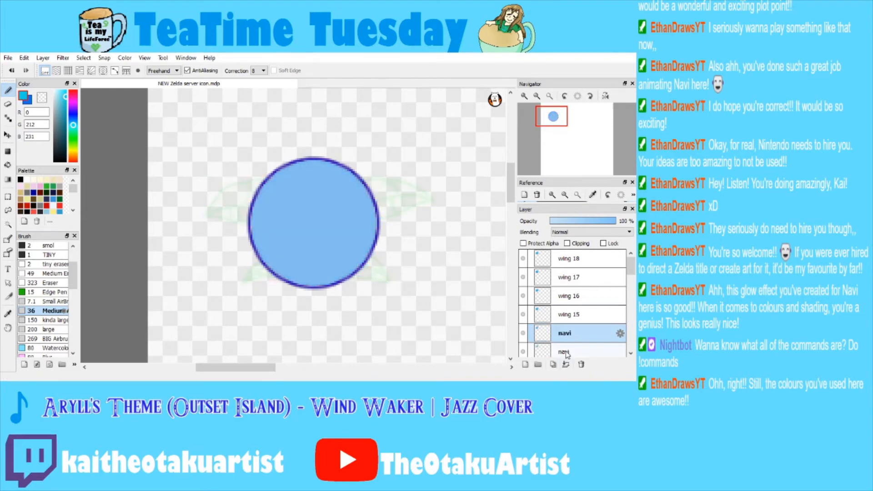
left_click(7, 225)
left_click(291, 213)
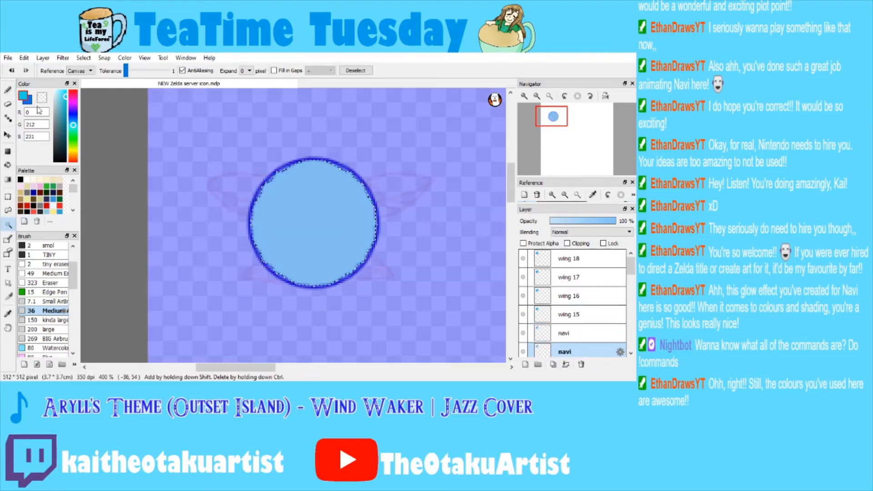
Airbrush turquoise (0, 212, 231) over the ball's upper area and blue (24, 109, 228) over its lower area, blending both colours.
left_click(8, 90)
mouse_move(282, 164)
left_mouse_down()
mouse_move(317, 285)
mouse_move(302, 182)
mouse_move(310, 219)
mouse_move(319, 220)
left_mouse_up()
left_click(72, 119)
mouse_move(252, 241)
left_mouse_down()
mouse_move(385, 242)
mouse_move(273, 261)
mouse_move(302, 262)
mouse_move(285, 259)
mouse_move(325, 171)
mouse_move(263, 190)
mouse_move(291, 247)
mouse_move(311, 189)
mouse_move(373, 239)
left_mouse_up()
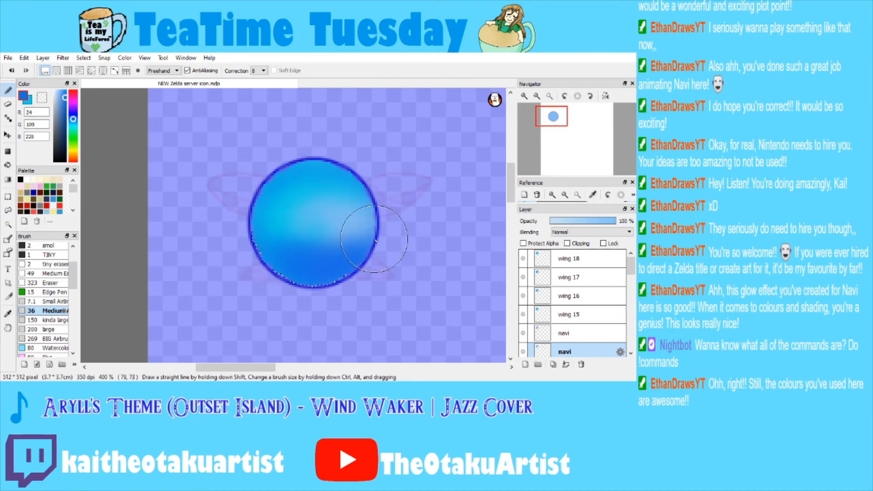
left_click(29, 100)
left_click_drag(286, 250, 366, 249)
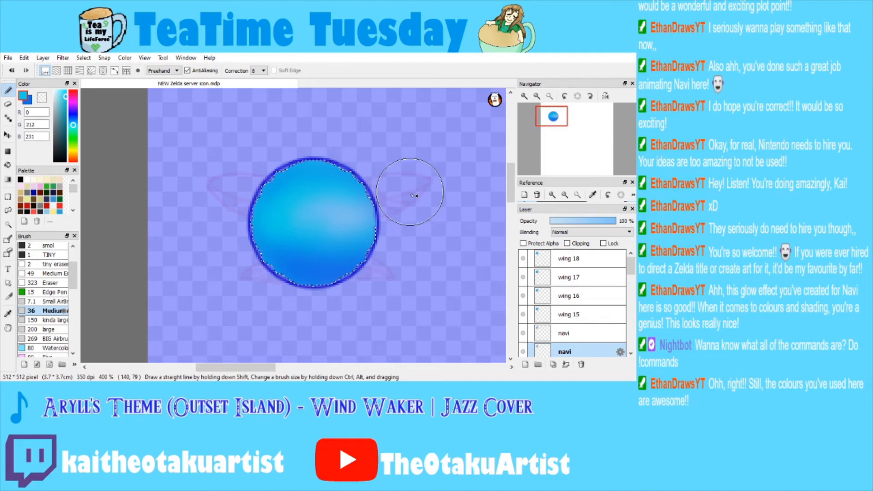
key("ctrl+z")
left_click_drag(273, 232, 307, 294)
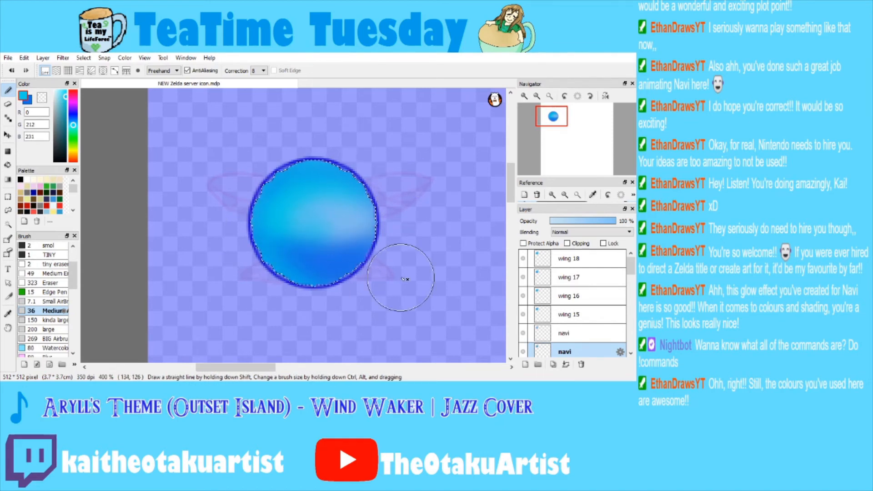
left_click(29, 100)
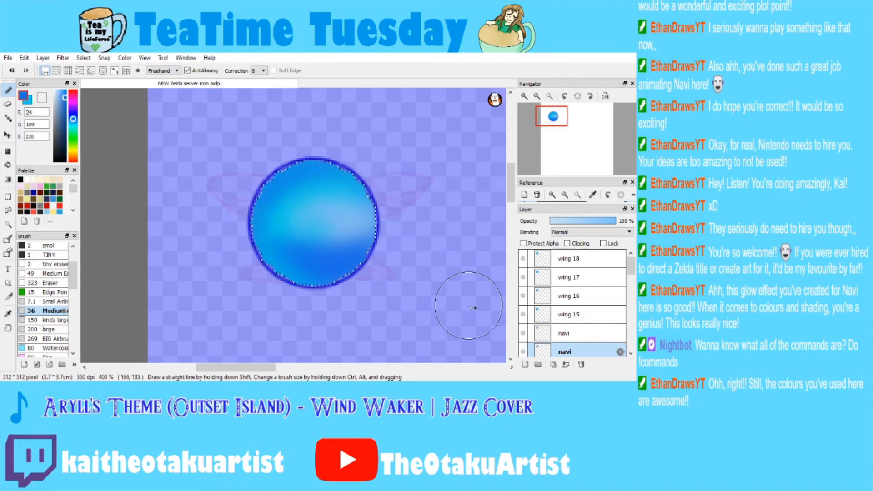
Clear the selection and merge the shaded navi copy down into wing 14.
left_click(582, 318)
left_click(574, 351)
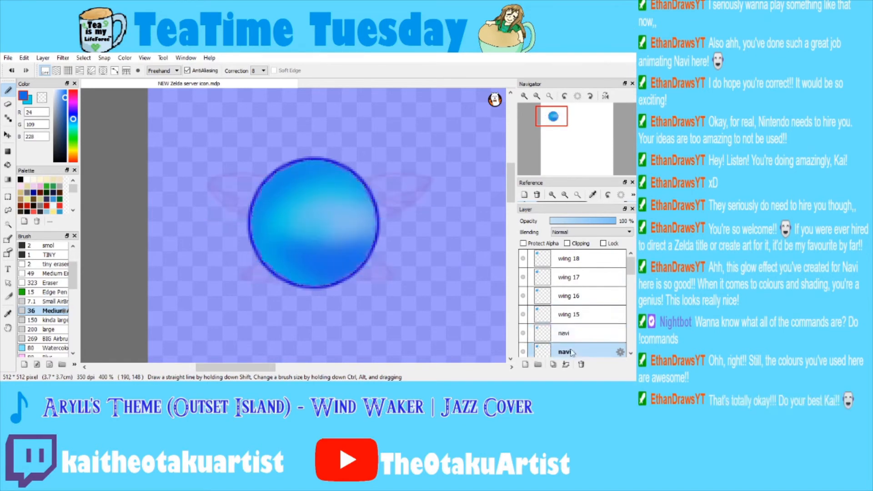
left_click_drag(630, 267, 631, 276)
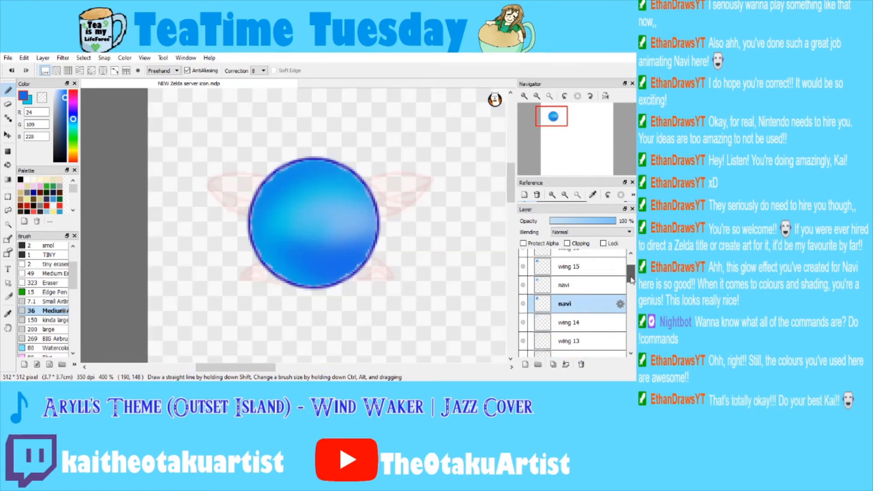
left_click(567, 365)
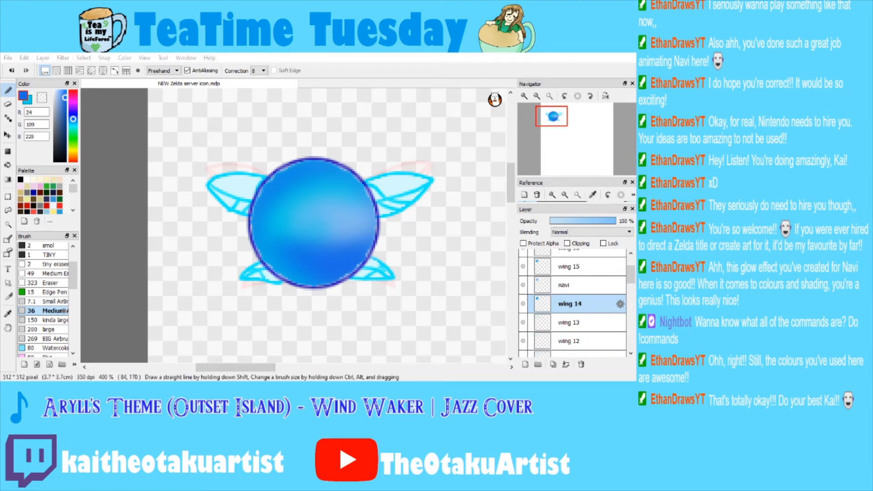
Move the plain navi layer below wing 14 and duplicate it.
left_click(567, 288)
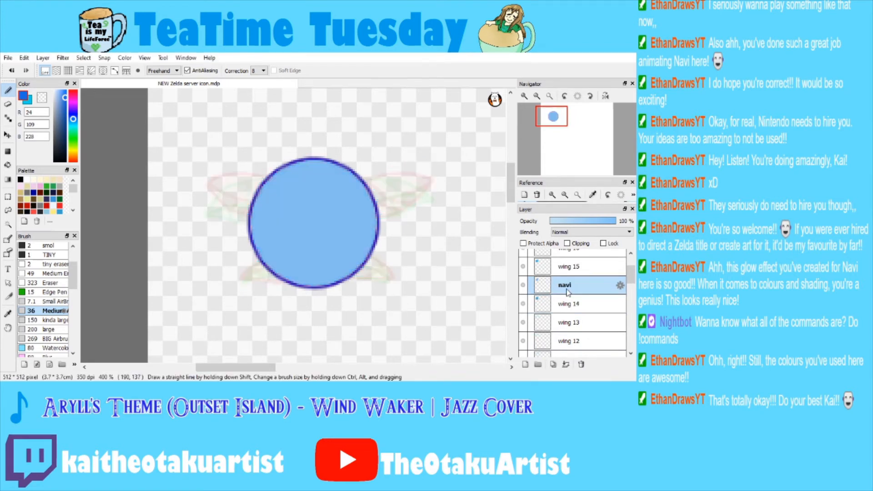
left_click_drag(567, 292, 574, 317)
key("ctrl+j")
left_click(575, 321)
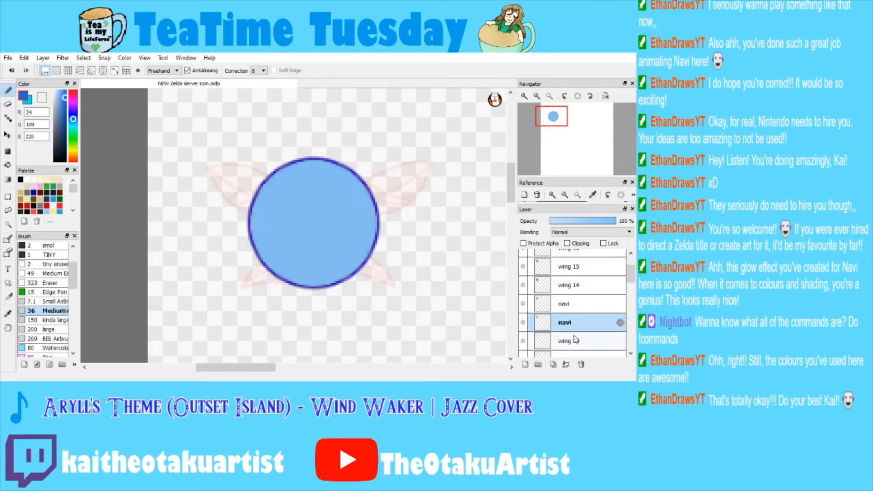
Select the ball's interior on the lower navi copy and airbrush its rim with blue (24, 109, 228) and turquoise (0, 212, 231).
left_click(9, 225)
left_click(279, 223)
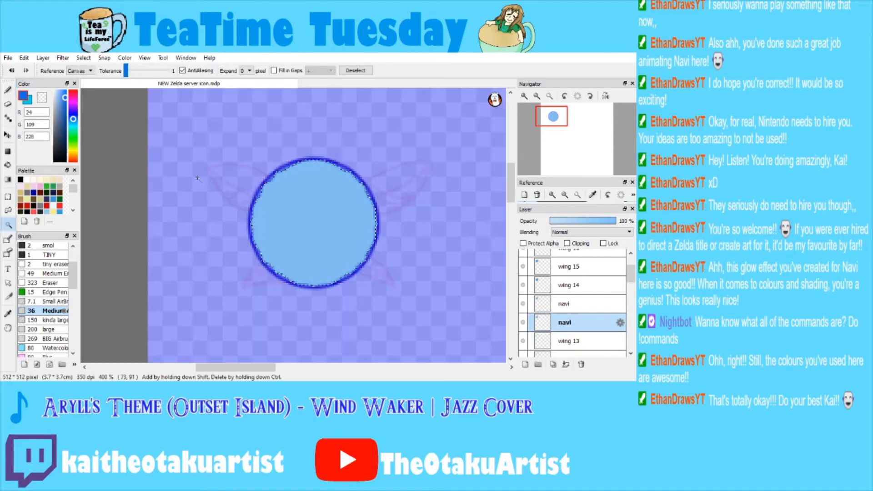
left_click(9, 91)
mouse_move(327, 168)
left_mouse_down()
mouse_move(248, 230)
mouse_move(319, 287)
mouse_move(278, 249)
left_mouse_up()
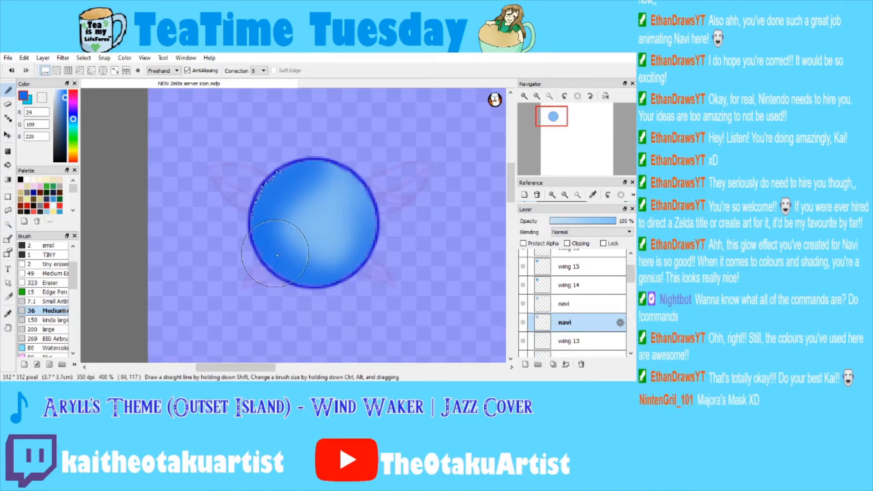
left_click(30, 100)
mouse_move(329, 165)
left_mouse_down()
mouse_move(283, 254)
mouse_move(378, 213)
mouse_move(362, 269)
mouse_move(333, 276)
left_mouse_up()
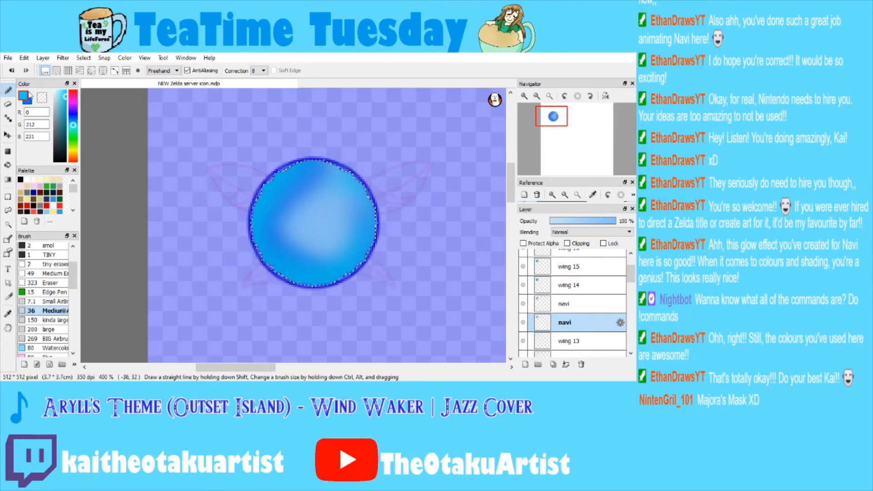
left_click(30, 100)
mouse_move(326, 164)
left_mouse_down()
mouse_move(265, 199)
mouse_move(371, 208)
left_mouse_up()
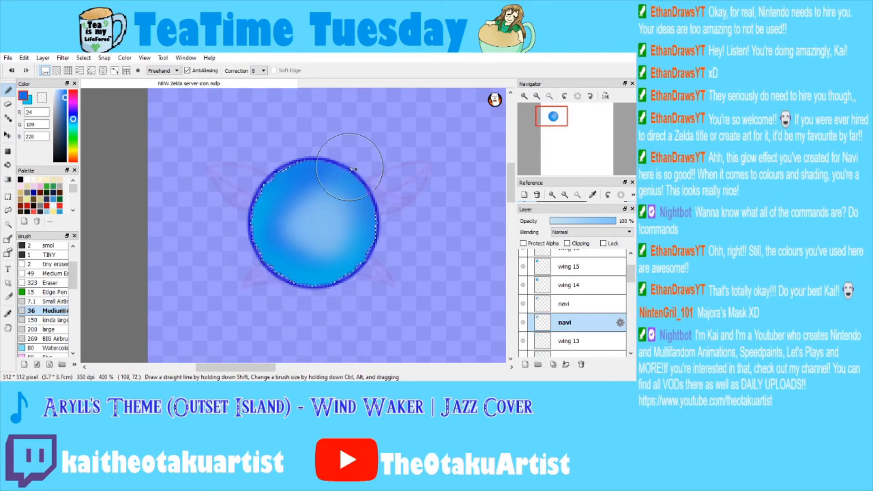
key("ctrl+d")
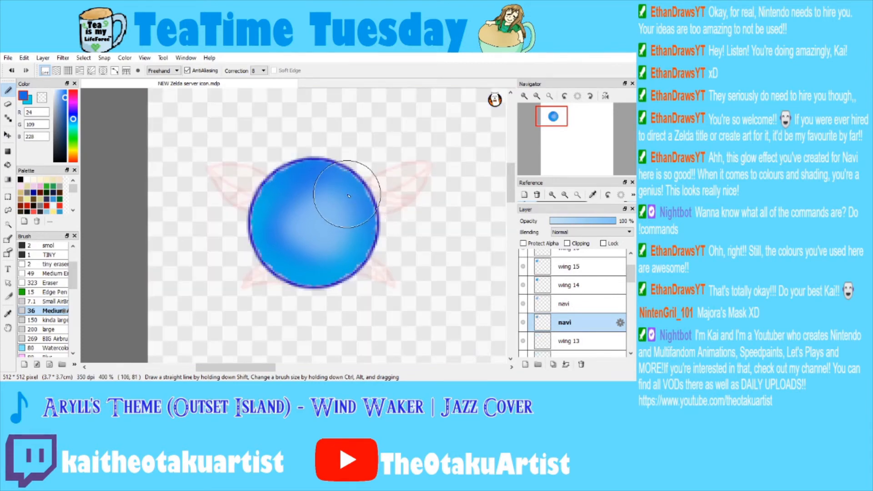
Merge the shaded navi copy down into wing 13 and move the plain navi layer below it.
left_click(571, 341)
left_click(570, 325)
left_click(570, 307)
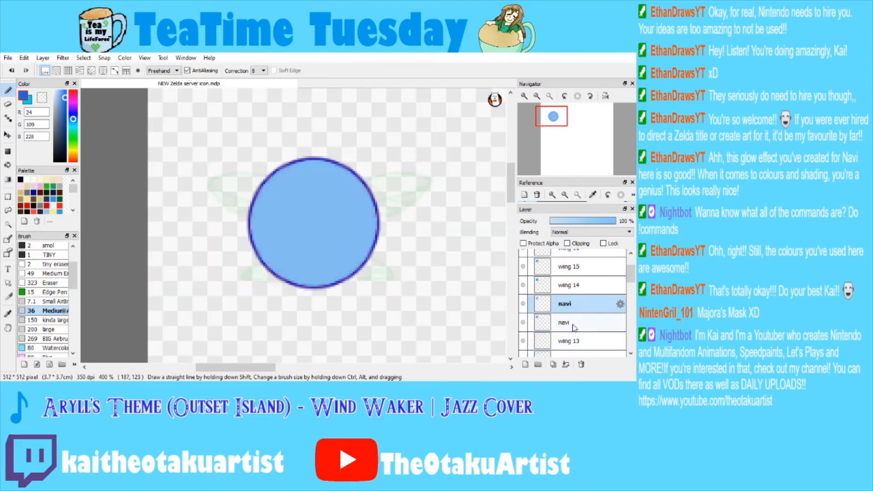
left_click(572, 324)
left_click(566, 365)
left_click_drag(572, 300, 580, 323)
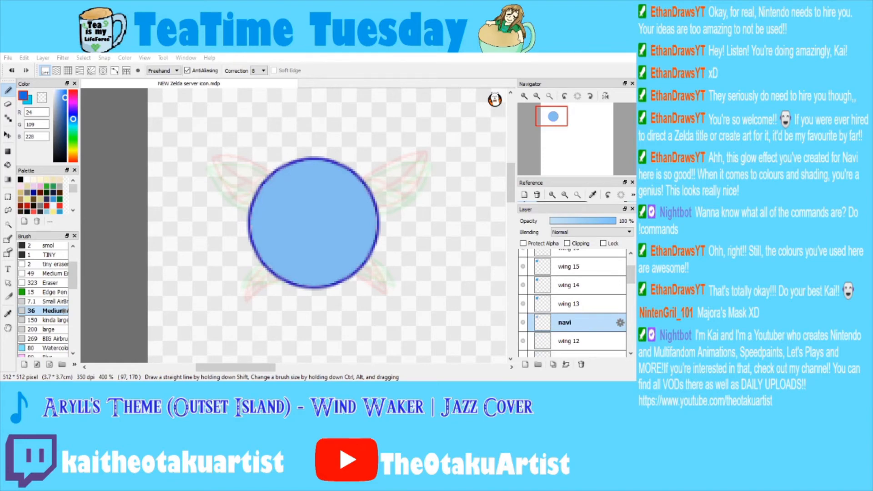
Check the wing 14 frame and duplicate the plain navi layer above wing 12.
left_click(574, 304)
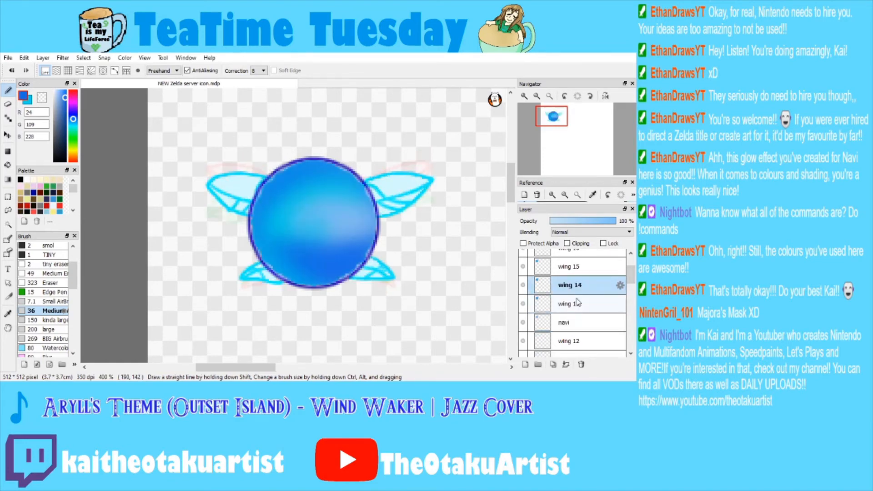
scroll(633, 281, "down", 1)
left_click(574, 298)
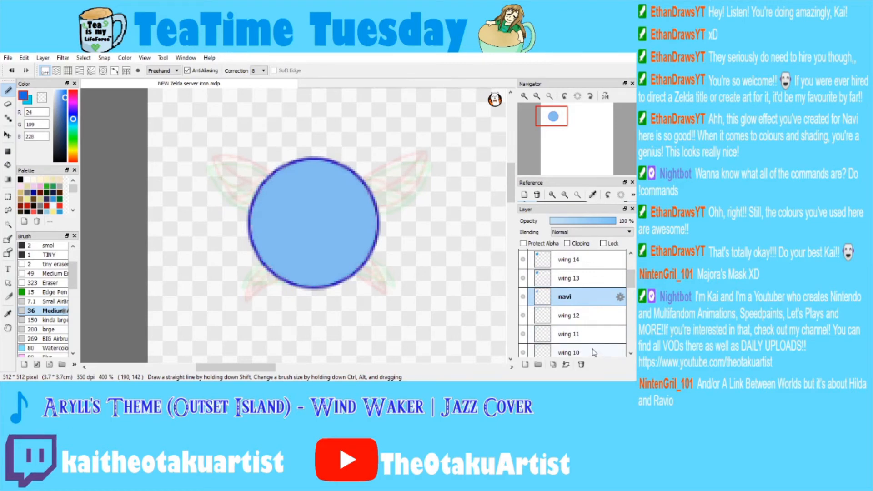
left_click(574, 281)
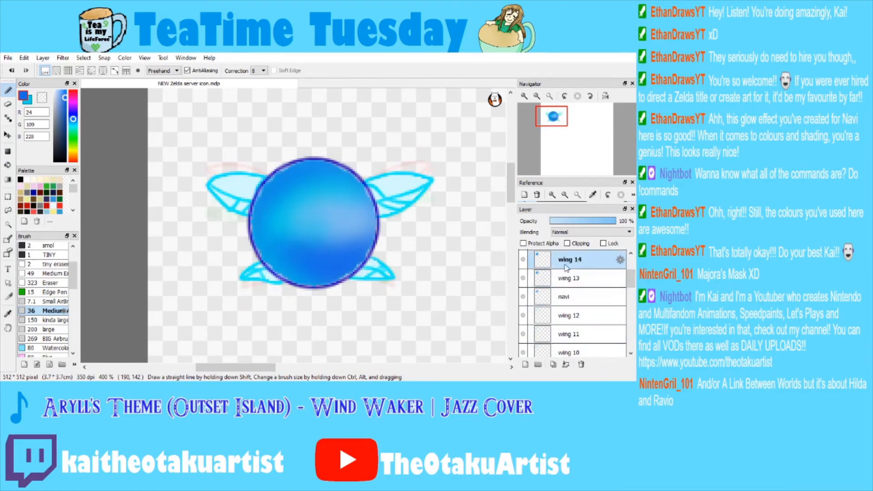
left_click(570, 298)
left_click(555, 364)
left_click(566, 313)
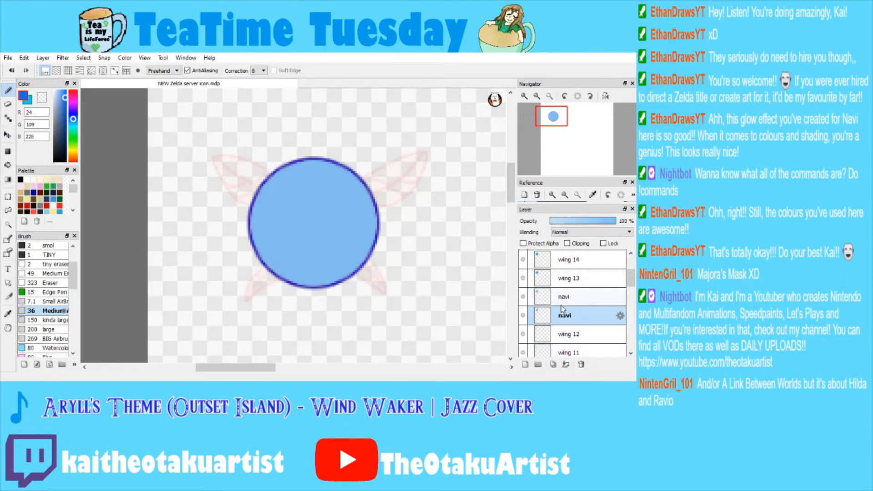
Select the ball's interior on the lower navi copy and airbrush curved blue (24, 109, 228) and turquoise (0, 212, 231) shading.
left_click(7, 225)
left_click(263, 230)
left_click(8, 90)
mouse_move(237, 200)
left_mouse_down()
mouse_move(301, 146)
mouse_move(279, 185)
left_mouse_up()
mouse_move(334, 263)
left_mouse_down()
mouse_move(351, 237)
mouse_move(327, 255)
mouse_move(361, 196)
mouse_move(271, 183)
left_mouse_up()
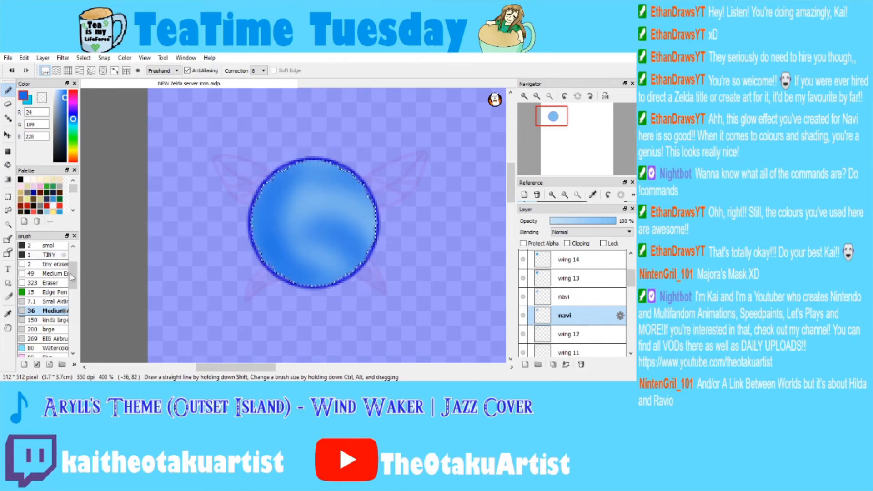
left_click(28, 102)
mouse_move(274, 157)
left_mouse_down()
mouse_move(289, 290)
mouse_move(267, 215)
left_mouse_up()
key("ctrl+d")
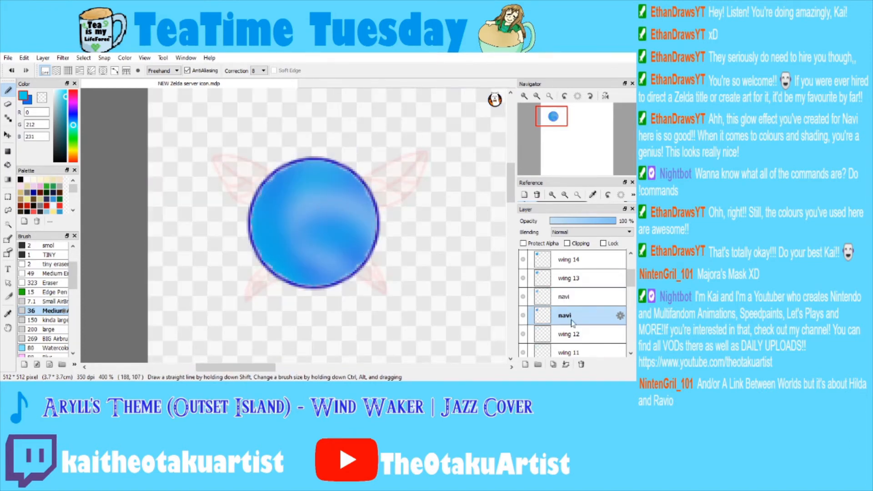
Merge the shaded navi copy down into wing 12 and move the plain navi layer below it.
left_click(581, 365)
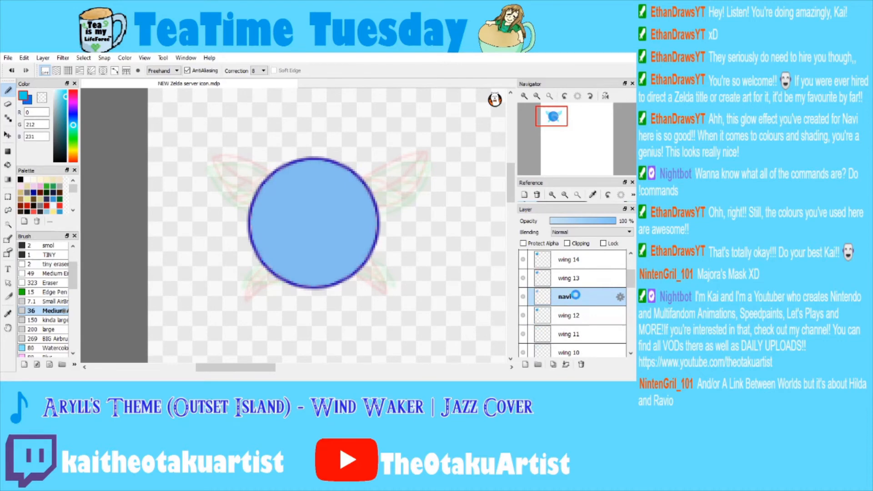
left_click_drag(576, 295, 574, 315)
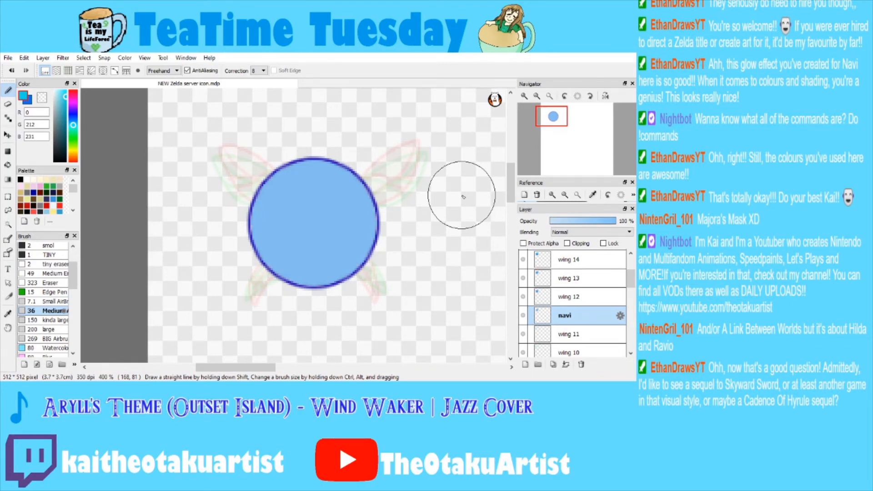
Duplicate the plain navi layer and airbrush the upper copy's ball turquoise (0, 212, 231) at upper left and blue (24, 109, 228) at lower right.
left_click(553, 365)
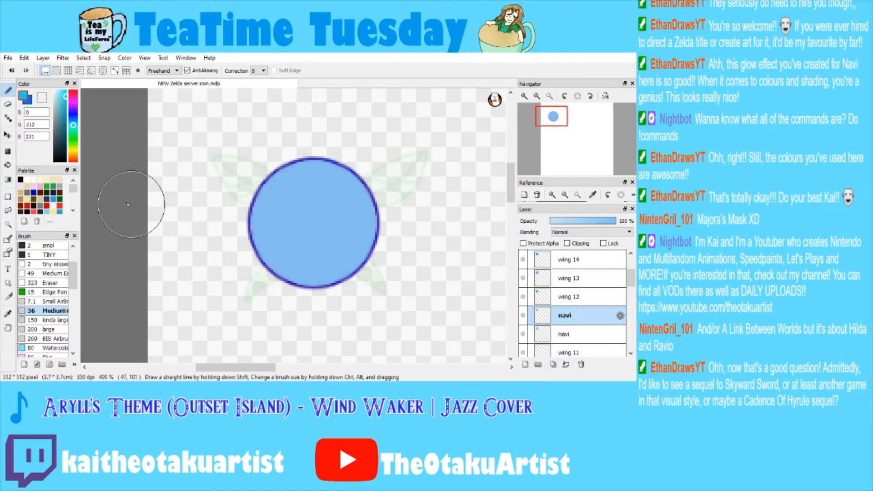
key("ctrl+z")
mouse_move(279, 156)
left_mouse_down()
mouse_move(314, 167)
mouse_move(310, 180)
mouse_move(207, 209)
left_mouse_up()
left_click(31, 101)
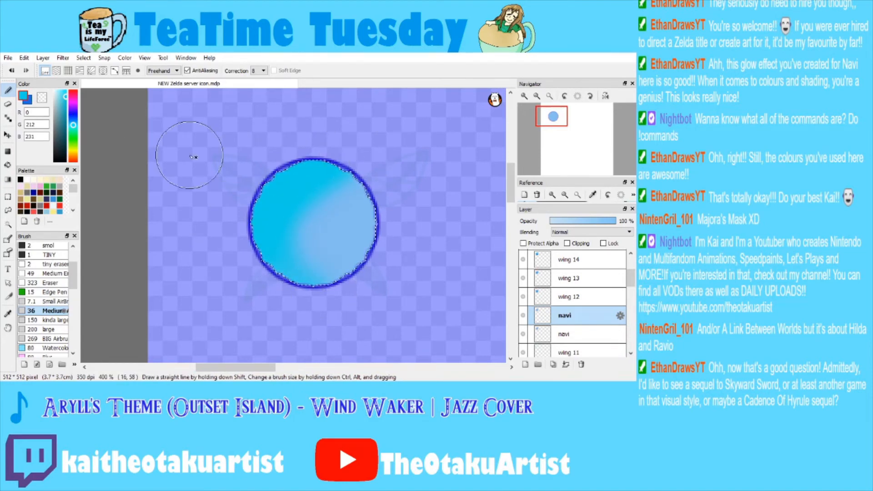
mouse_move(260, 230)
left_mouse_down()
mouse_move(341, 229)
mouse_move(260, 251)
mouse_move(305, 187)
mouse_move(380, 192)
mouse_move(322, 181)
mouse_move(357, 248)
mouse_move(356, 207)
mouse_move(368, 256)
left_mouse_up()
key("ctrl+d")
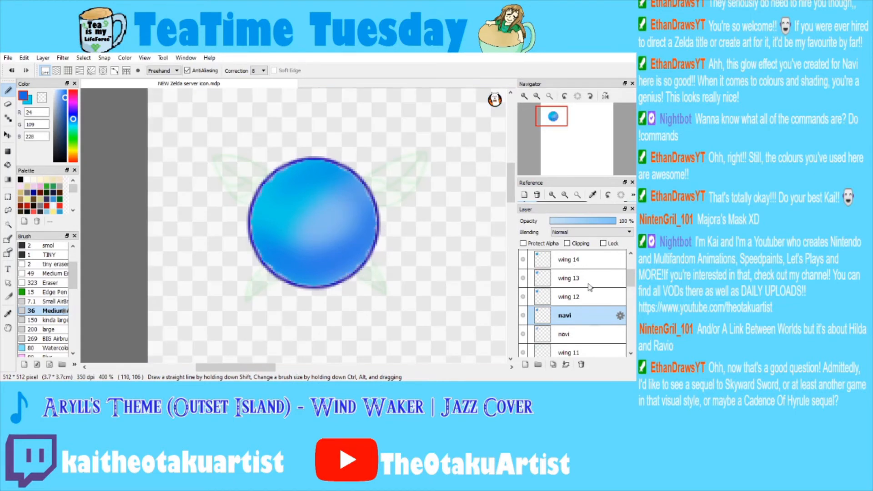
Merge the shaded navi copy down into wing 11 and place the plain navi layer below it.
left_click_drag(573, 318, 577, 344)
left_click(566, 365)
left_click(632, 354)
left_click(632, 354)
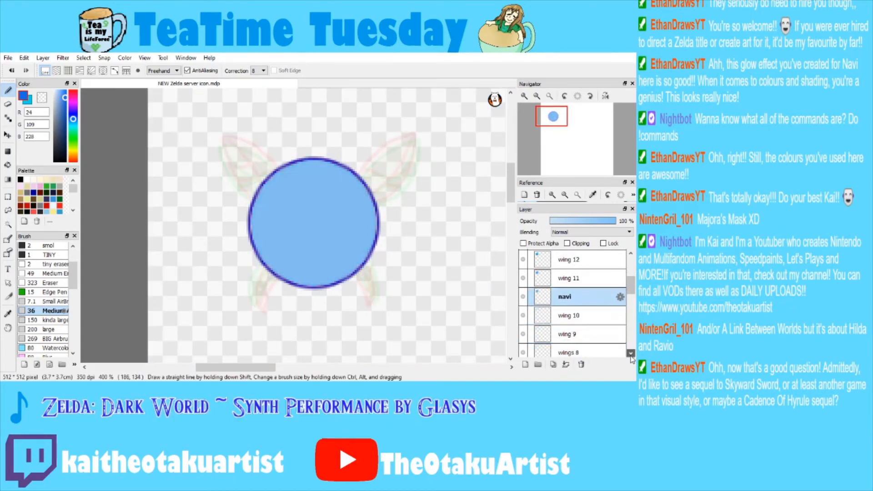
Duplicate the plain navi layer above wing 10 and select the ball's interior on the lower copy.
left_click(632, 354)
left_click(555, 365)
left_click(579, 294)
left_click(245, 389)
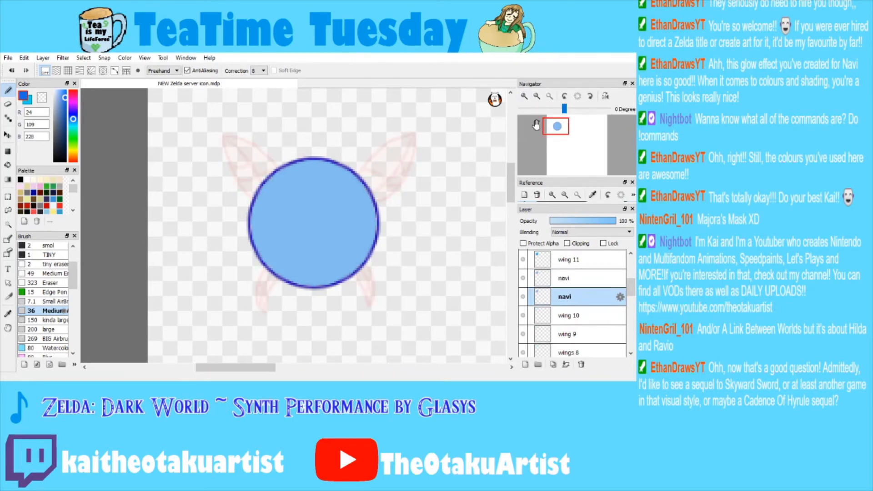
scroll(154, 219, "up", 1)
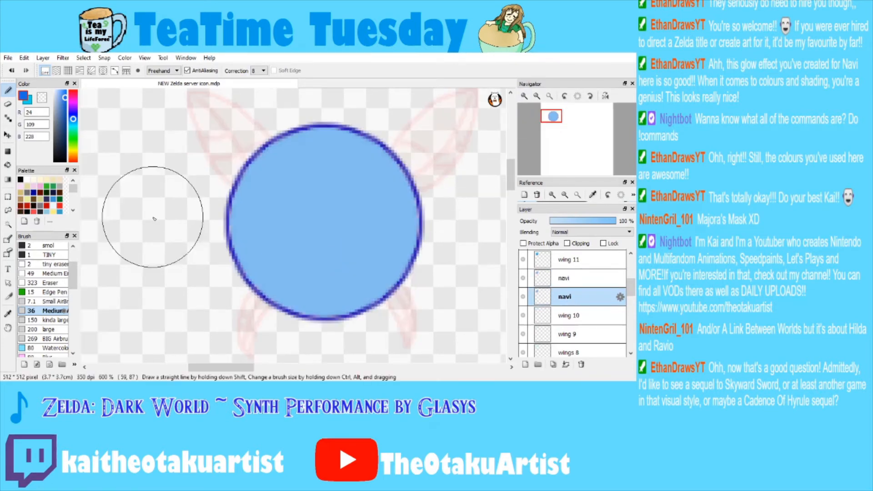
key("ctrl+z")
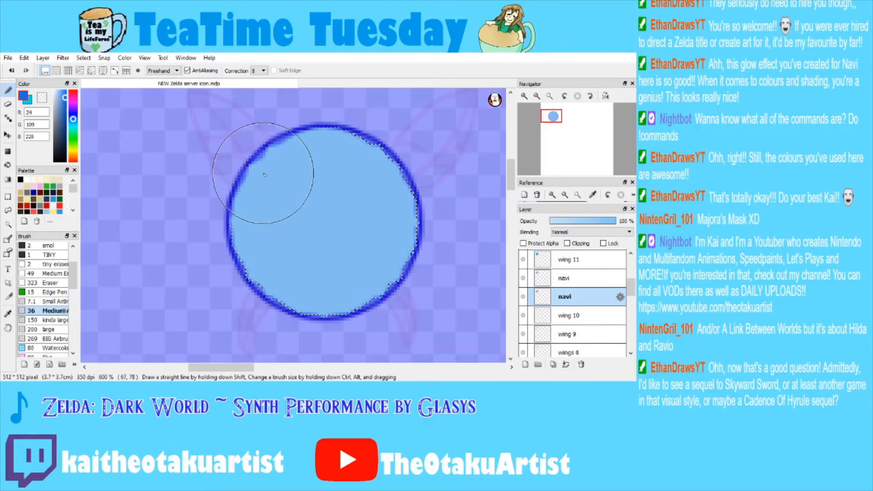
Airbrush blue (24, 109, 228) around the ball's left and lower edges and turquoise (0, 212, 231) along its top and left, and deselect.
mouse_move(257, 204)
left_mouse_down()
mouse_move(272, 179)
mouse_move(288, 293)
mouse_move(311, 269)
mouse_move(365, 329)
mouse_move(291, 291)
mouse_move(366, 288)
mouse_move(350, 276)
mouse_move(313, 295)
mouse_move(386, 277)
mouse_move(341, 291)
mouse_move(303, 275)
mouse_move(421, 249)
left_mouse_up()
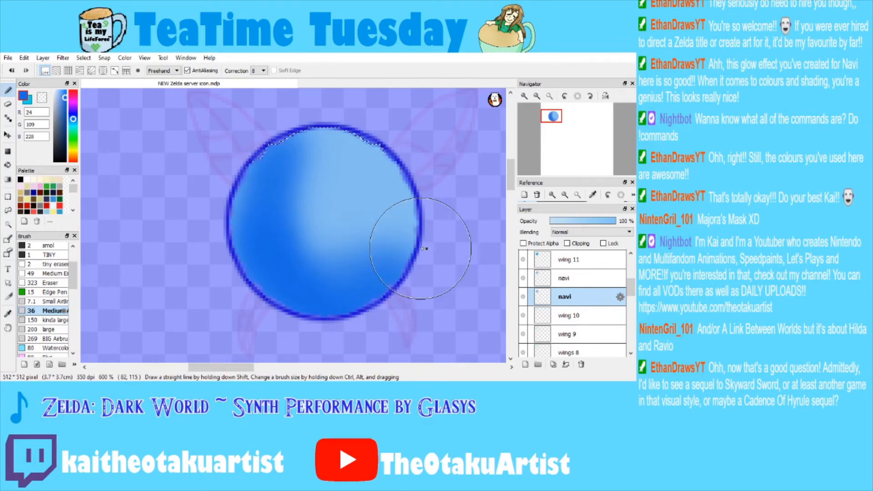
key("x")
left_click_drag(419, 205, 306, 157)
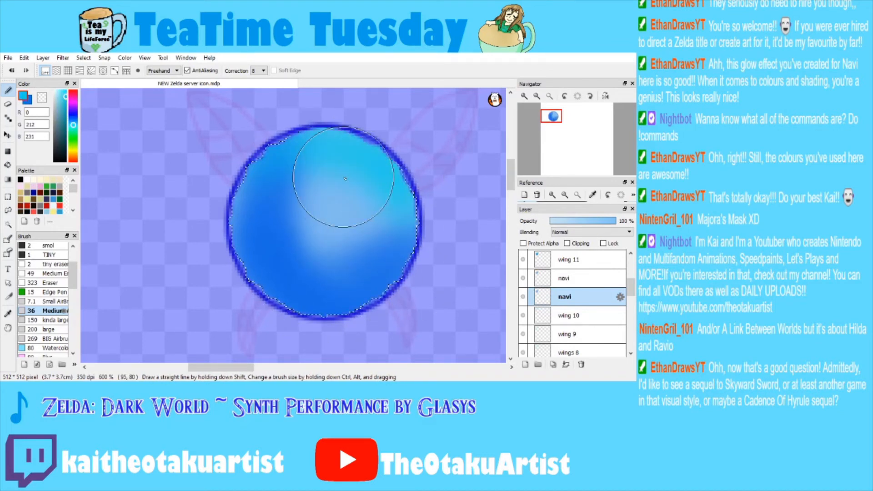
mouse_move(259, 191)
left_mouse_down()
mouse_move(273, 294)
mouse_move(264, 272)
mouse_move(371, 333)
left_mouse_up()
key("ctrl+z")
mouse_move(269, 278)
left_mouse_down()
mouse_move(266, 220)
mouse_move(294, 166)
left_mouse_up()
key("ctrl+d")
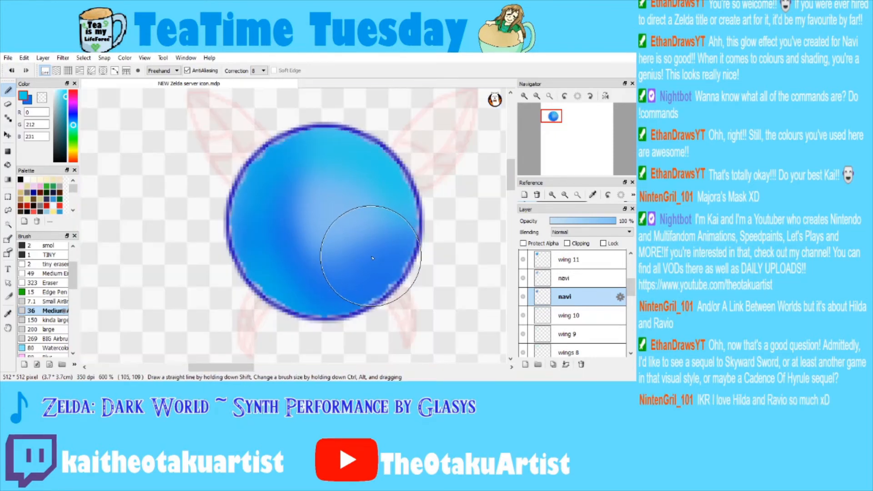
Merge the shaded navi copy down into wing 10, place the plain navi layer below it and duplicate that layer.
left_click(569, 312)
left_click(571, 304)
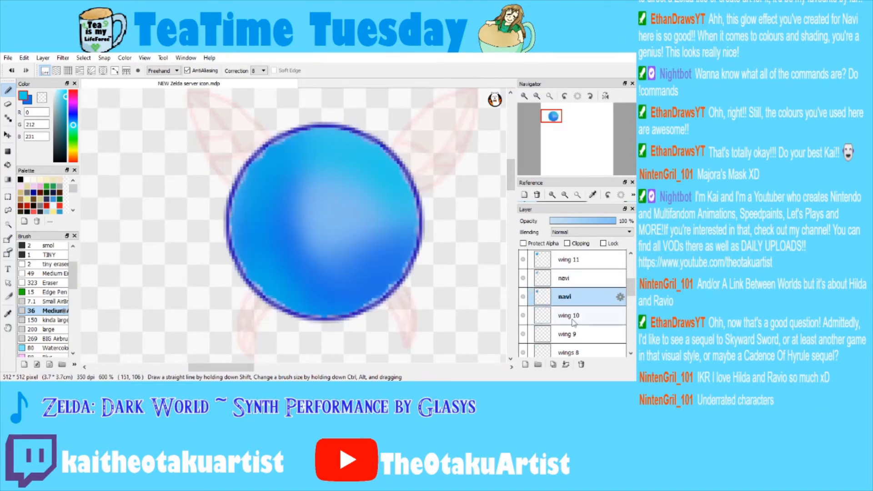
left_click(566, 365)
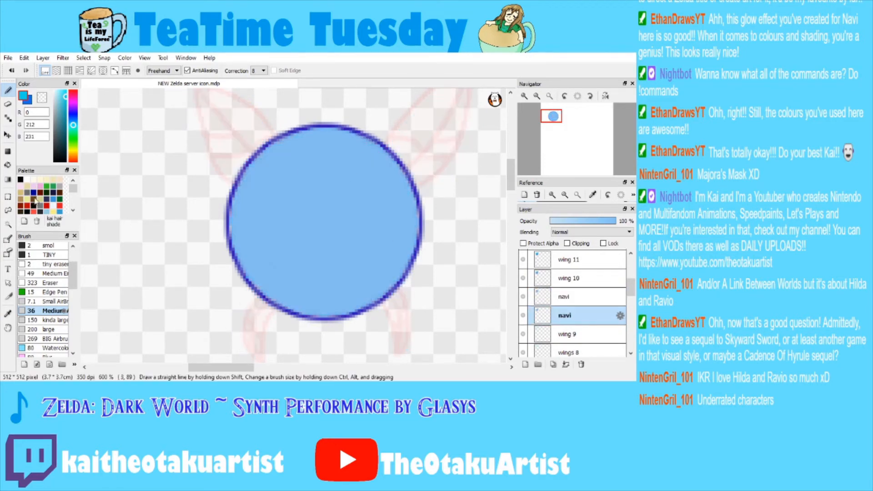
Select the ball's interior on the lower navi copy and airbrush it blue (24, 109, 228) along the bottom and turquoise (0, 212, 231) at upper left.
left_click(8, 225)
left_click(274, 190)
left_click(29, 101)
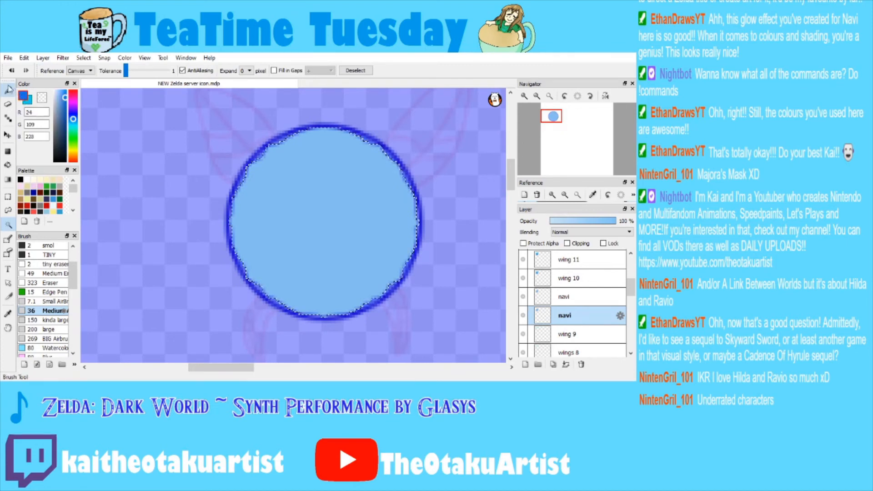
left_click(9, 90)
mouse_move(272, 142)
left_mouse_down()
mouse_move(294, 273)
mouse_move(359, 300)
mouse_move(351, 291)
mouse_move(360, 269)
mouse_move(329, 254)
mouse_move(412, 236)
mouse_move(409, 144)
left_mouse_up()
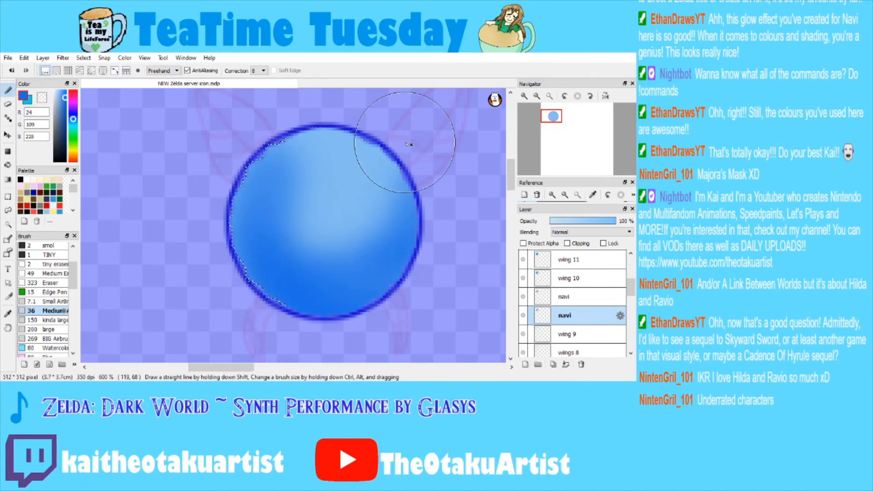
left_click_drag(268, 175, 125, 167)
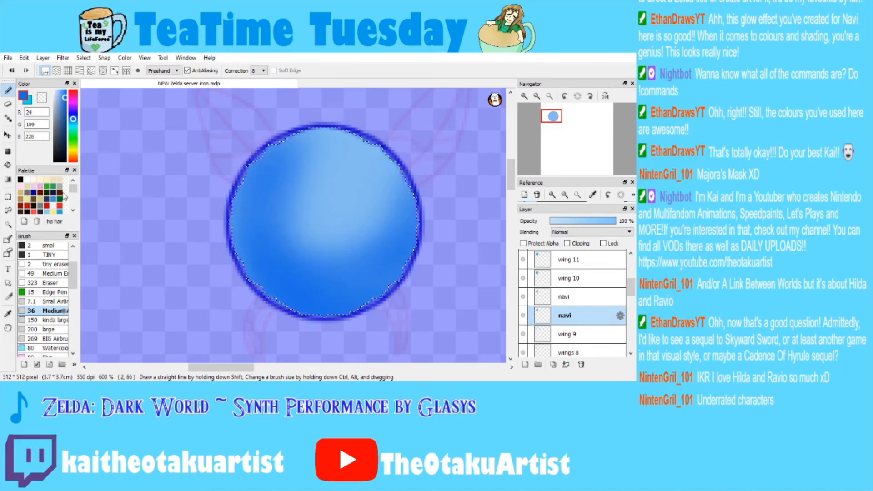
left_click(30, 100)
mouse_move(261, 218)
left_mouse_down()
mouse_move(334, 146)
mouse_move(245, 215)
mouse_move(334, 311)
mouse_move(338, 271)
mouse_move(363, 242)
left_mouse_up()
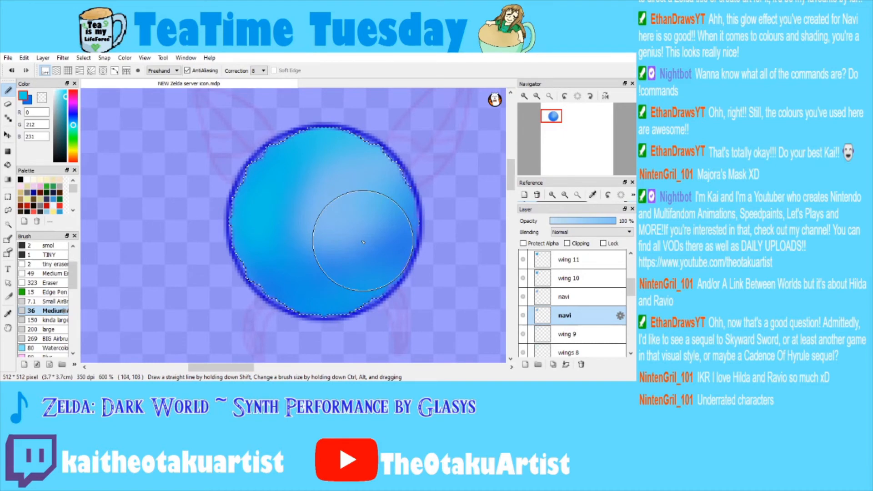
key("x")
left_click_drag(277, 270, 368, 240)
key("ctrl+d")
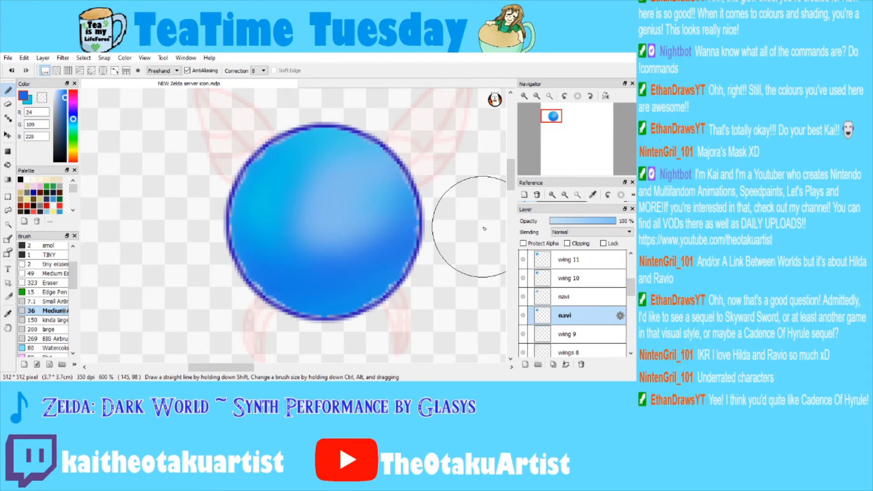
Merge the shaded navi copy down into wing 9 and move the plain navi layer below it.
left_click(572, 281)
left_click(574, 298)
left_click(573, 318)
left_click(573, 334)
left_click(572, 316)
left_click(566, 364)
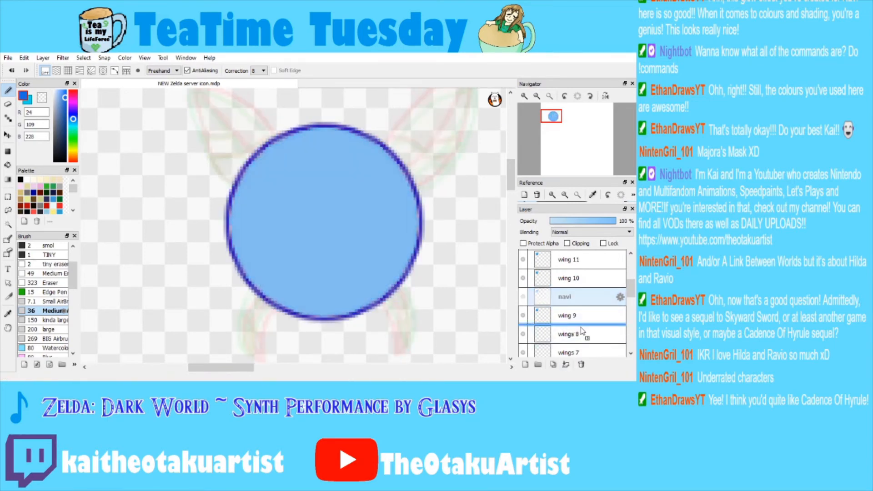
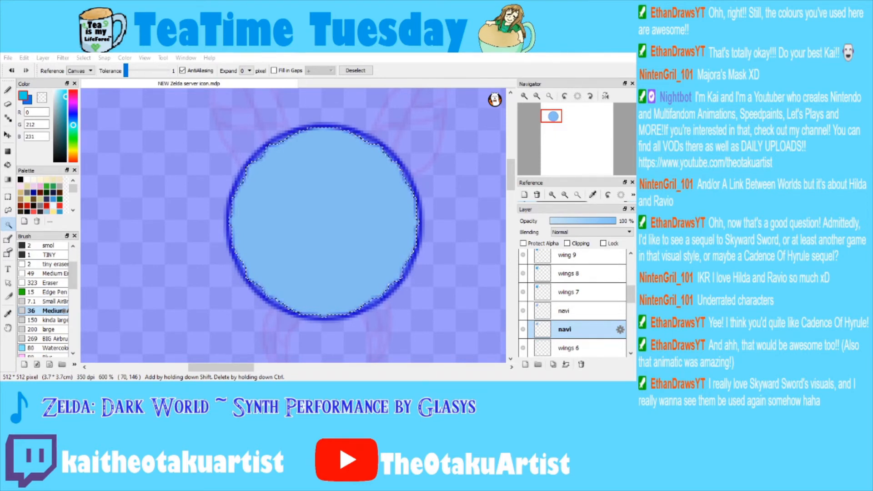
Airbrush the selected ball above wings 6 with blue (24, 109, 228) and turquoise (0, 212, 231) around a light centre, and clear the selection.
key("b")
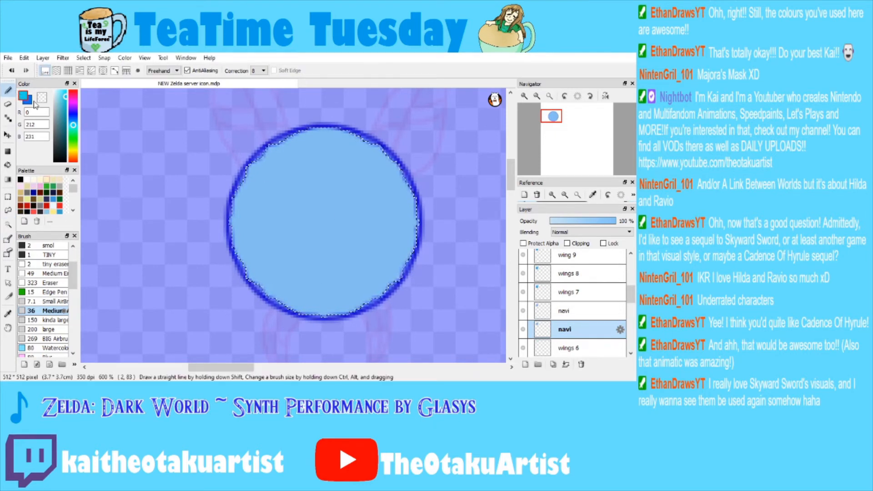
left_click(73, 119)
left_click_drag(254, 205, 371, 283)
mouse_move(298, 216)
left_mouse_down()
mouse_move(321, 56)
mouse_move(380, 87)
left_mouse_up()
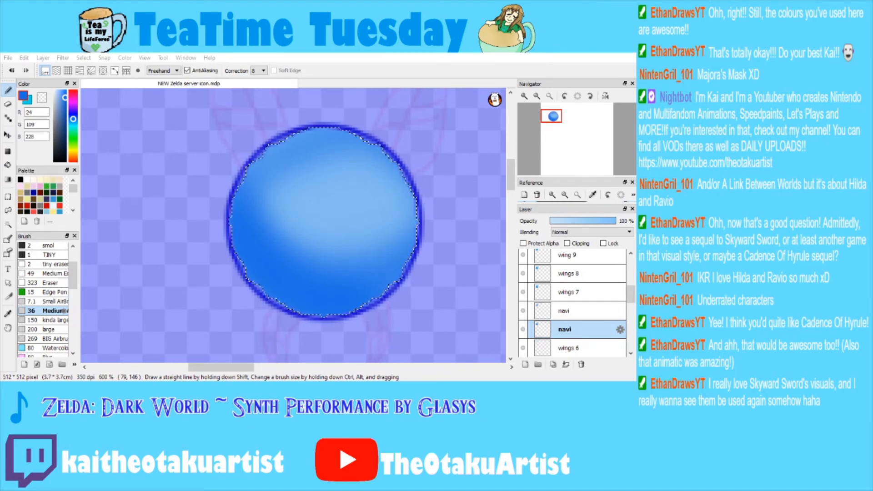
mouse_move(306, 267)
left_mouse_down()
mouse_move(255, 218)
mouse_move(246, 223)
mouse_move(332, 212)
left_mouse_up()
left_click(73, 125)
mouse_move(185, 166)
left_mouse_down()
mouse_move(269, 134)
mouse_move(249, 223)
mouse_move(317, 258)
mouse_move(272, 192)
mouse_move(380, 183)
mouse_move(318, 224)
mouse_move(314, 202)
mouse_move(281, 169)
mouse_move(355, 130)
left_mouse_up()
key("ctrl+d")
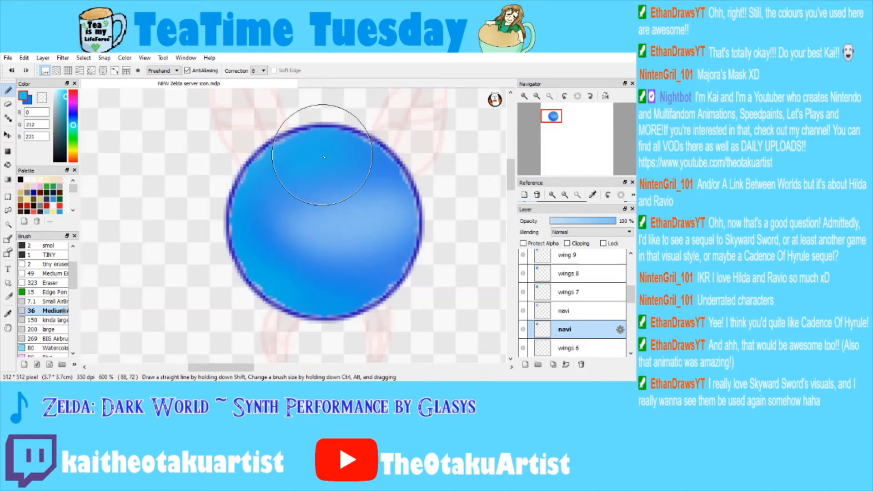
scroll(324, 157, "down", 1)
key("ctrl+z")
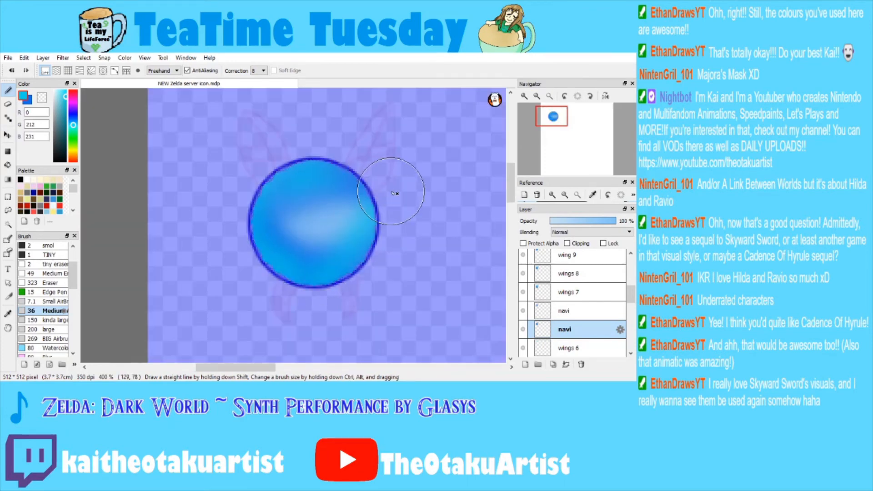
key("ctrl+d")
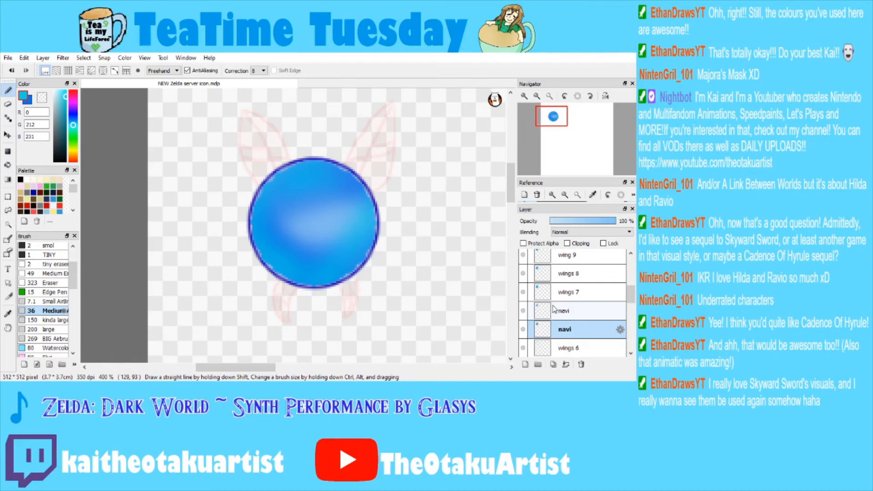
Merge the shaded navi copy down into wings 6, place the plain navi layer below it and duplicate that layer.
left_click(582, 365)
left_click_drag(567, 315, 570, 341)
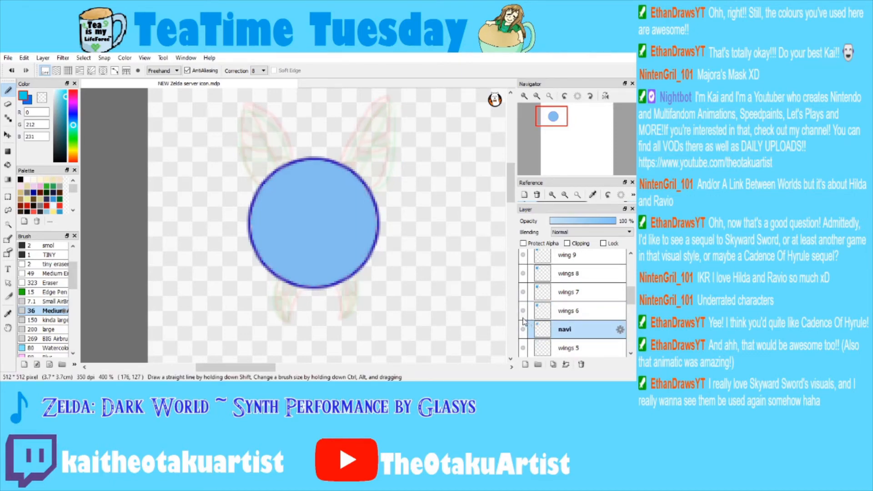
left_click_drag(545, 331, 566, 343)
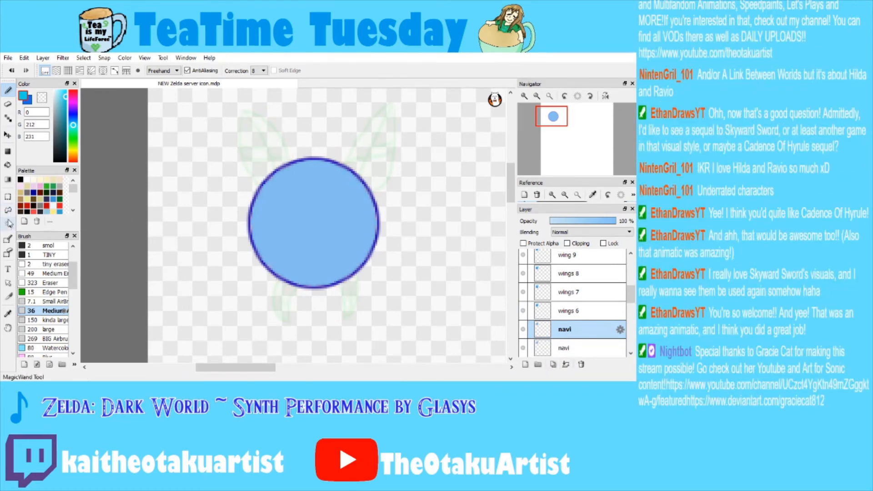
Select the ball's interior on the upper navi copy and airbrush blue (24, 109, 228) around its sides and lower edge.
left_click(8, 225)
left_click(275, 190)
key("x")
key("b")
key("ctrl+d")
mouse_move(282, 167)
left_mouse_down()
mouse_move(334, 283)
mouse_move(284, 153)
mouse_move(298, 295)
mouse_move(283, 272)
mouse_move(371, 237)
mouse_move(350, 237)
mouse_move(330, 193)
mouse_move(362, 168)
left_mouse_up()
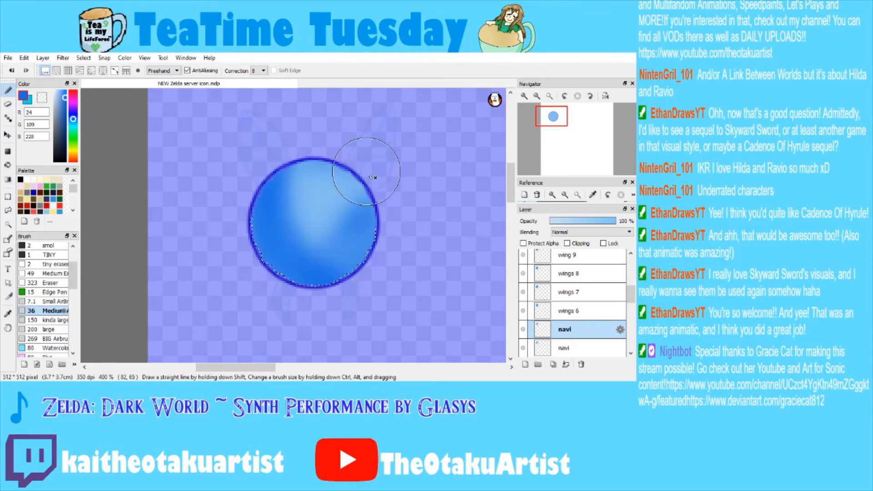
Layer turquoise (0, 212, 231) and more blue (24, 109, 228) along the ball's left, lower and upper edges, and clear the selection.
key("x")
mouse_move(264, 191)
left_mouse_down()
mouse_move(286, 292)
mouse_move(332, 255)
mouse_move(345, 182)
mouse_move(309, 182)
left_mouse_up()
left_click(27, 103)
left_click_drag(277, 207, 325, 157)
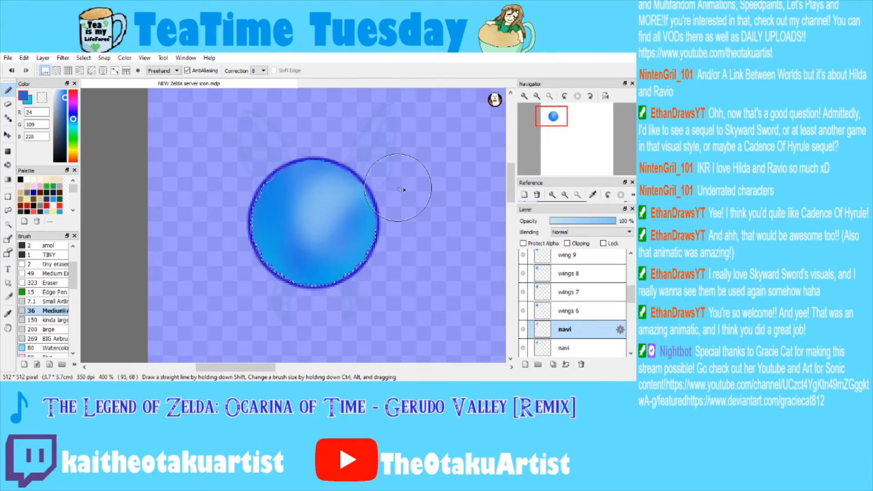
left_click(28, 102)
left_click_drag(260, 207, 293, 246)
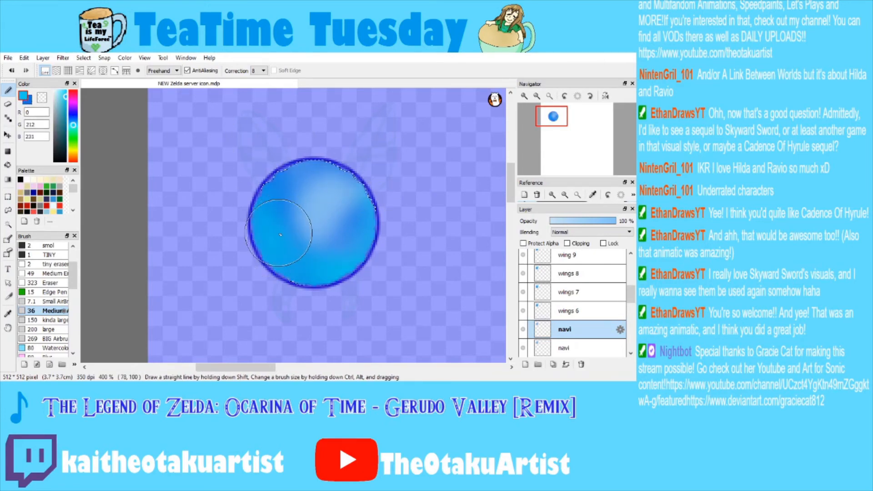
key("ctrl+d")
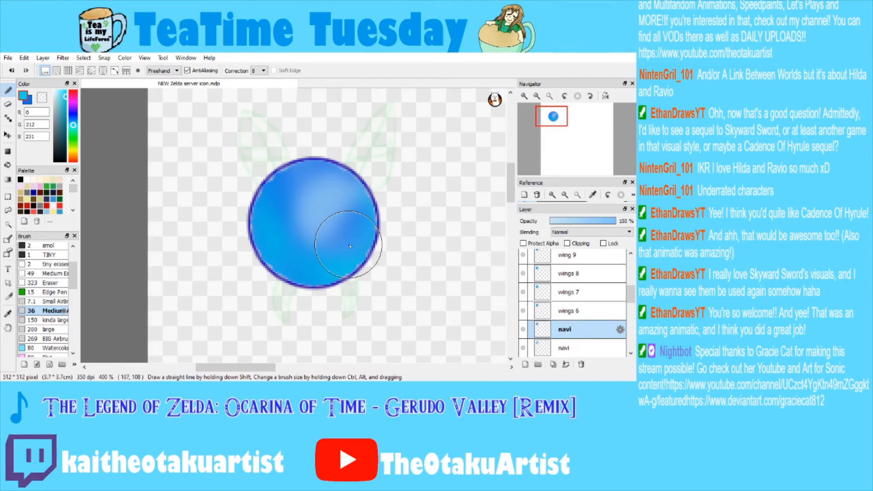
Merge the shaded ball into wings 5, move the plain navi layer below it and duplicate that layer.
left_click(569, 348)
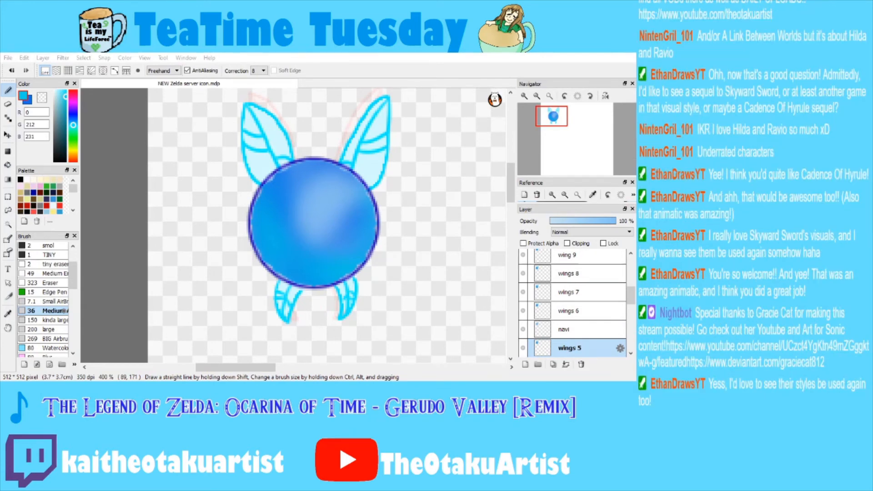
left_click_drag(630, 297, 630, 308)
left_click_drag(573, 272, 578, 302)
left_click(553, 364)
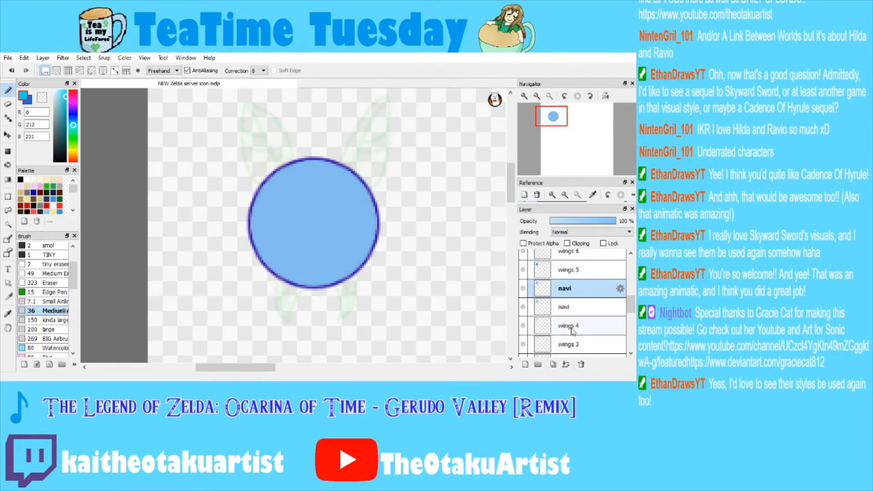
Select the ball's interior on the lower navi copy and airbrush turquoise (0, 212, 231) at left and blue (24, 109, 228) at lower right.
left_click(569, 302)
left_click(8, 239)
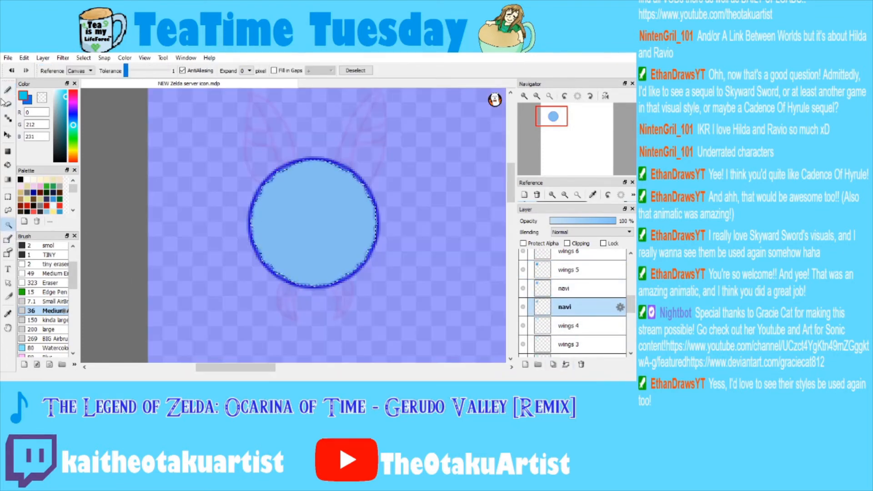
key("b")
mouse_move(359, 269)
left_mouse_down()
mouse_move(202, 241)
mouse_move(418, 241)
left_mouse_up()
left_click_drag(244, 195, 418, 204)
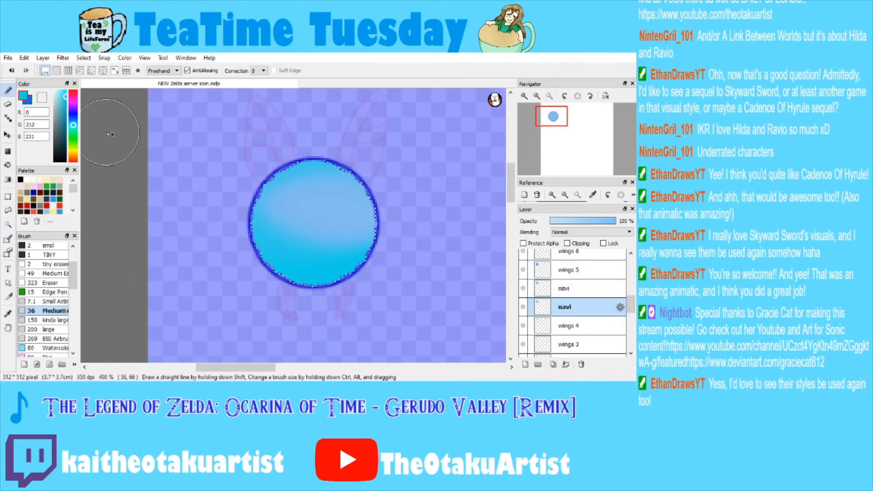
left_click(29, 101)
mouse_move(421, 236)
left_mouse_down()
mouse_move(354, 182)
mouse_move(319, 291)
mouse_move(282, 255)
mouse_move(378, 187)
mouse_move(351, 200)
mouse_move(391, 223)
mouse_move(364, 219)
mouse_move(391, 276)
mouse_move(384, 253)
mouse_move(314, 205)
mouse_move(363, 233)
mouse_move(309, 296)
left_mouse_up()
key("ctrl+d")
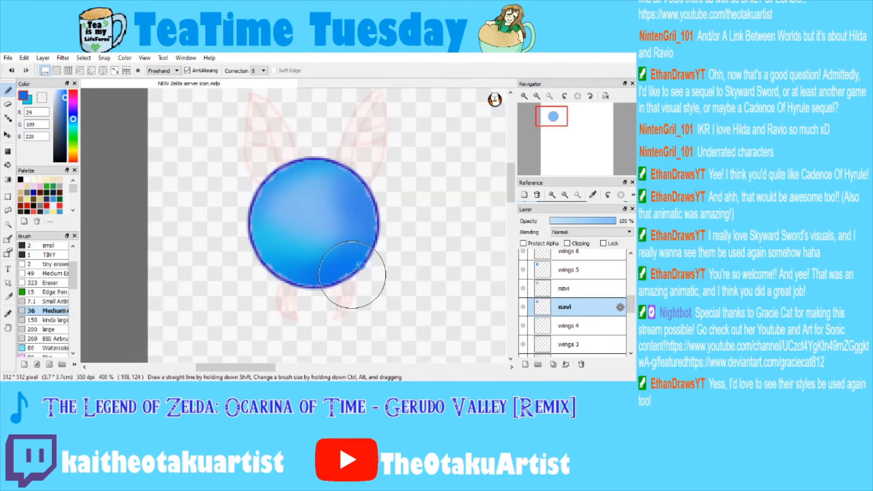
Merge the shaded navi copy down into wings 4 and move the plain navi layer below it.
left_click(563, 290)
left_click(564, 306)
left_click(559, 287)
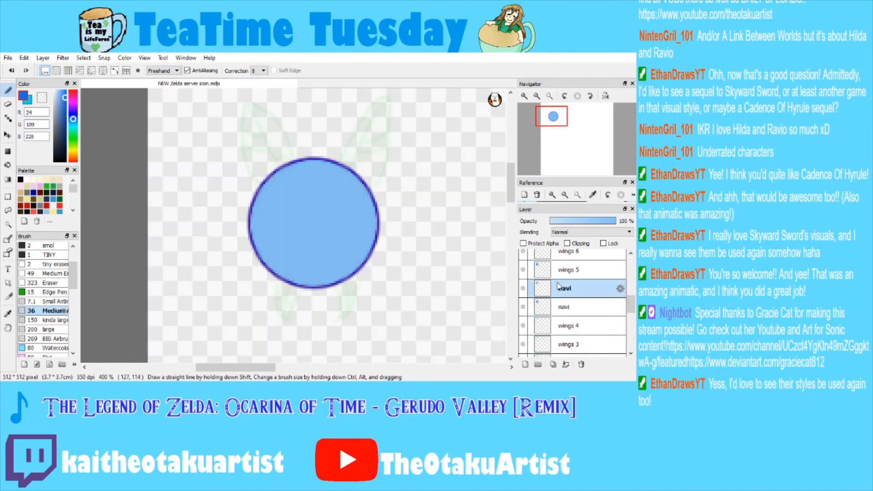
left_click(565, 307)
left_click(567, 362)
left_click_drag(557, 288, 570, 327)
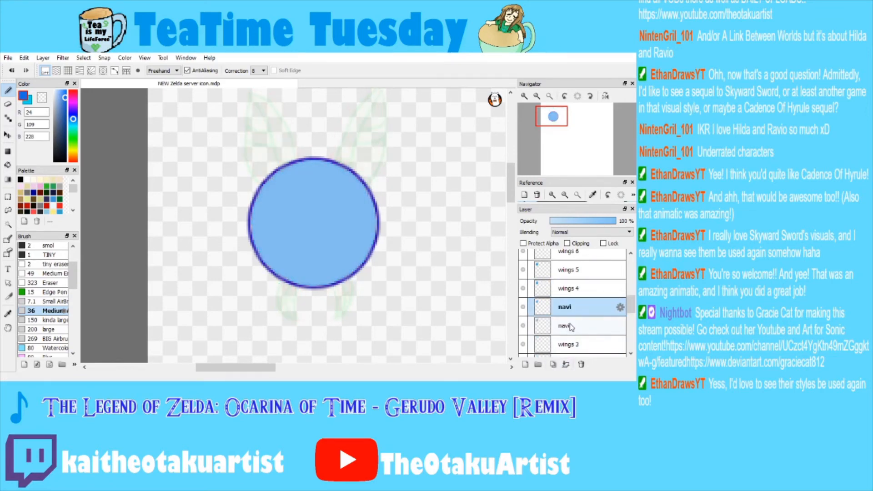
Duplicate the plain navi layer, select the ball's interior on the lower copy and airbrush blue (24, 109, 228) along its left and lower parts.
left_click(553, 364)
left_click(8, 224)
left_click(291, 219)
left_click(7, 90)
mouse_move(236, 248)
left_mouse_down()
mouse_move(303, 277)
mouse_move(368, 270)
left_mouse_up()
left_click_drag(289, 159, 254, 236)
left_click_drag(282, 175, 254, 237)
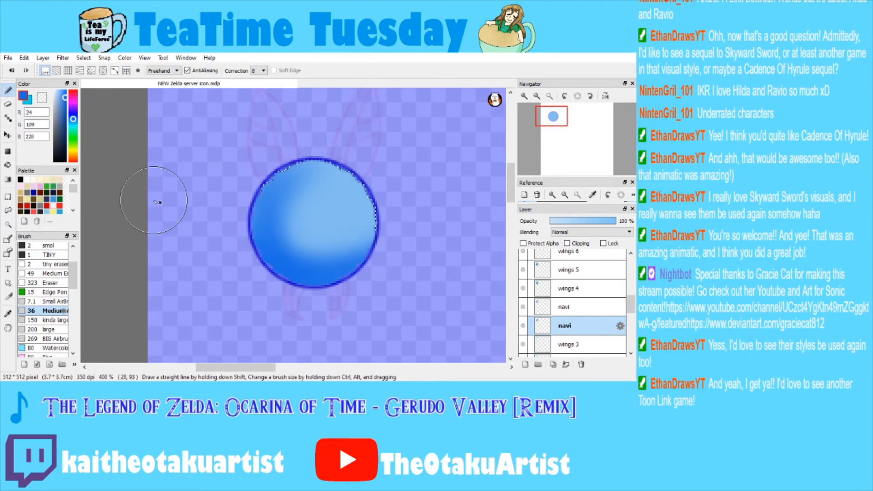
Airbrush turquoise (0, 212, 231) along the ball's upper and right edges, and clear the selection.
left_click(29, 100)
left_click_drag(294, 141, 382, 184)
mouse_move(357, 294)
left_mouse_down()
mouse_move(263, 253)
mouse_move(312, 302)
mouse_move(317, 238)
mouse_move(360, 195)
left_mouse_up()
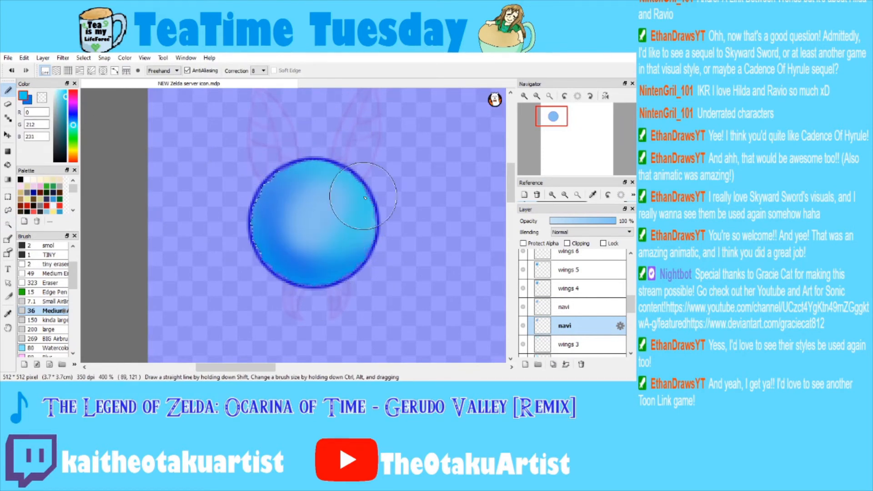
key("ctrl+d")
Merge the shaded ball into wings 3, move the plain navi layer below it and duplicate that layer.
left_click(567, 364)
left_click_drag(569, 310, 578, 340)
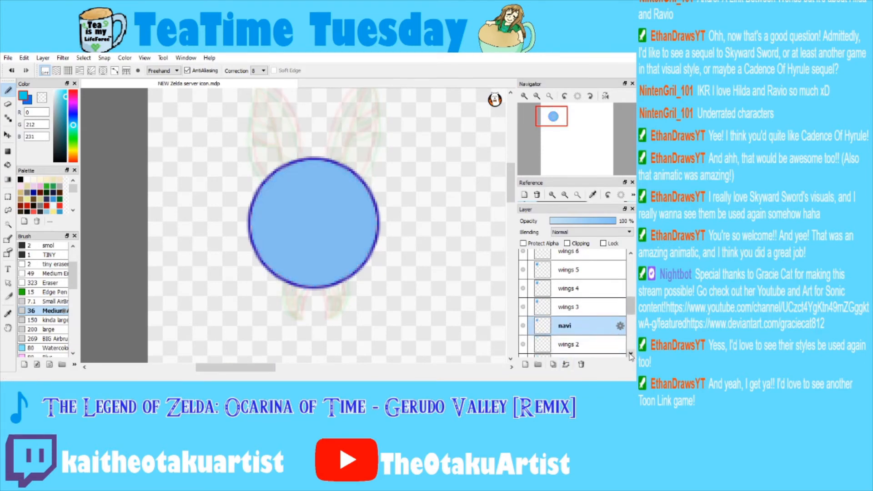
left_click(631, 353)
left_click(554, 363)
left_click(566, 307)
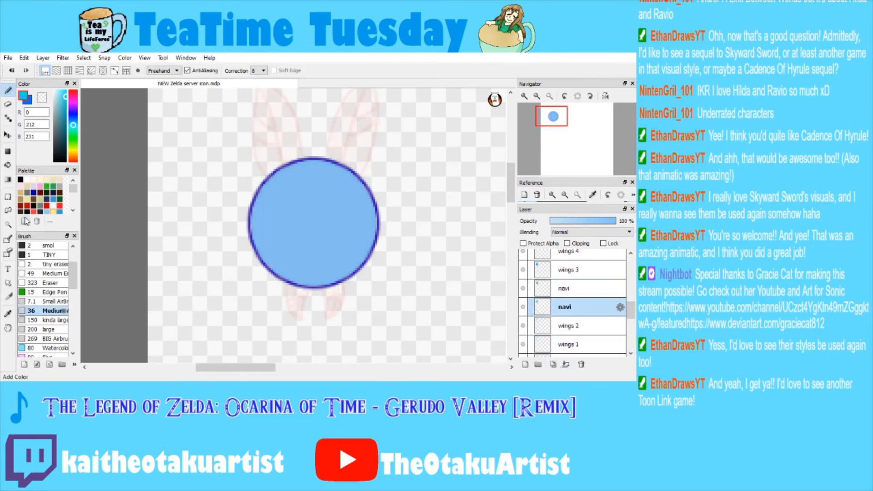
Select the ball's interior on the lower copy, airbrush turquoise (0, 212, 231) at upper left and blue (24, 109, 228) at lower right, and deselect.
left_click(8, 226)
left_click(296, 213)
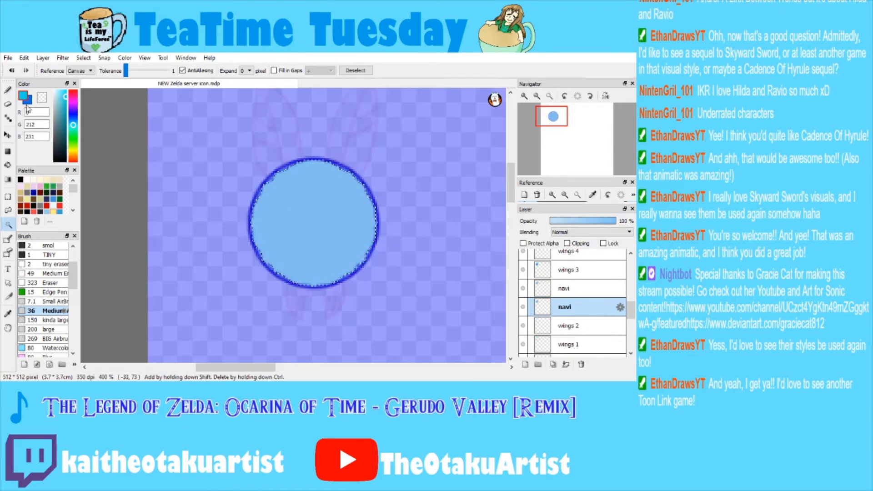
key("b")
mouse_move(361, 137)
left_mouse_down()
mouse_move(262, 282)
mouse_move(325, 156)
mouse_move(297, 328)
left_mouse_up()
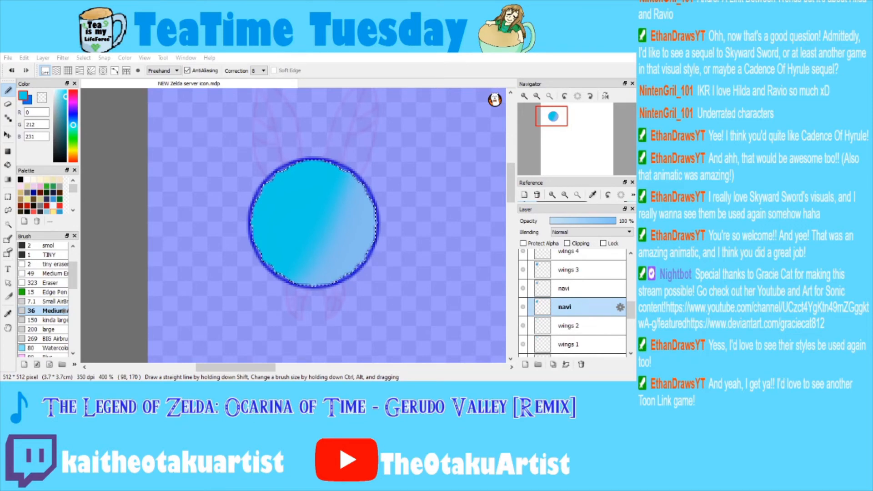
mouse_move(269, 244)
left_mouse_down()
mouse_move(311, 216)
mouse_move(349, 211)
mouse_move(367, 221)
mouse_move(282, 265)
mouse_move(391, 238)
mouse_move(368, 234)
mouse_move(382, 218)
mouse_move(371, 231)
mouse_move(353, 216)
left_mouse_up()
left_click(29, 101)
key("ctrl+z")
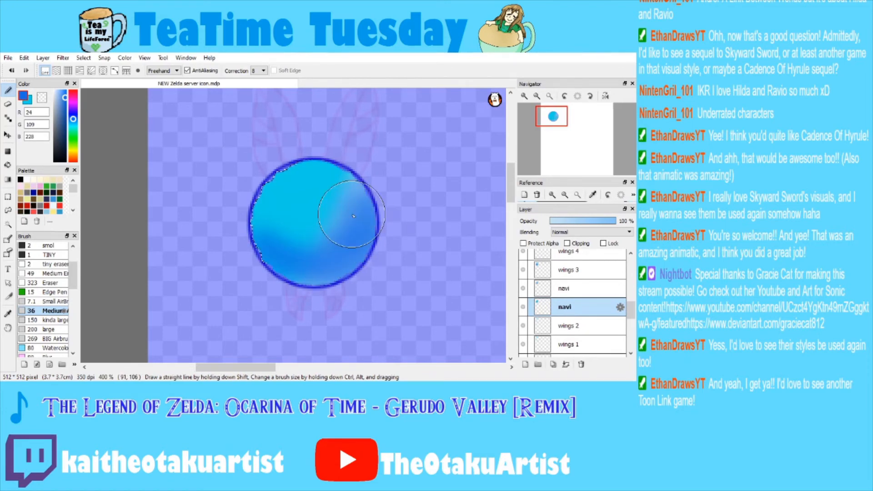
key("ctrl+d")
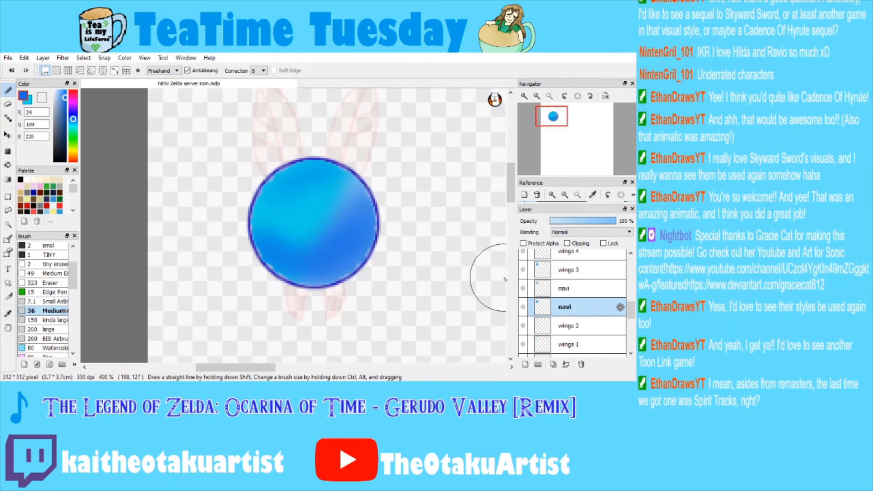
Merge the shaded ball down into wings 2 and move the plain navi layer below it.
left_click(567, 365)
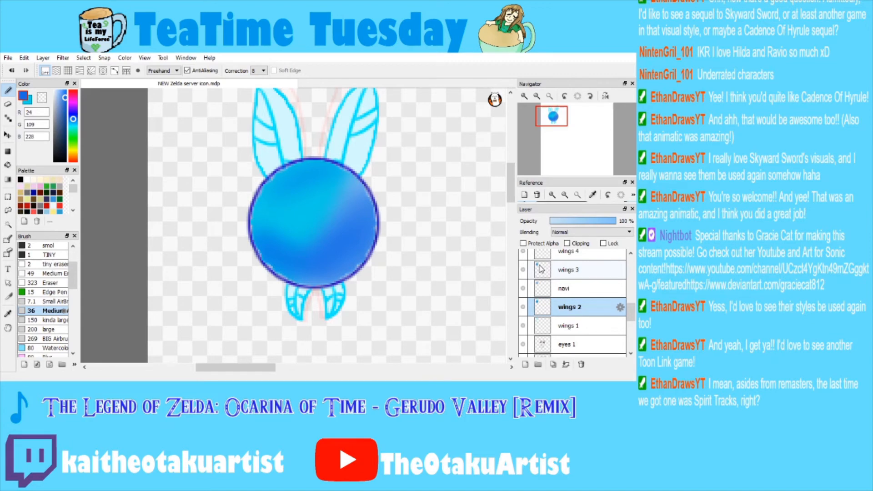
left_click_drag(542, 288, 541, 309)
Select the ball's interior on the last navi layer, airbrush blue (24, 109, 228) at left and turquoise (0, 212, 231) at right, and deselect.
left_click(8, 225)
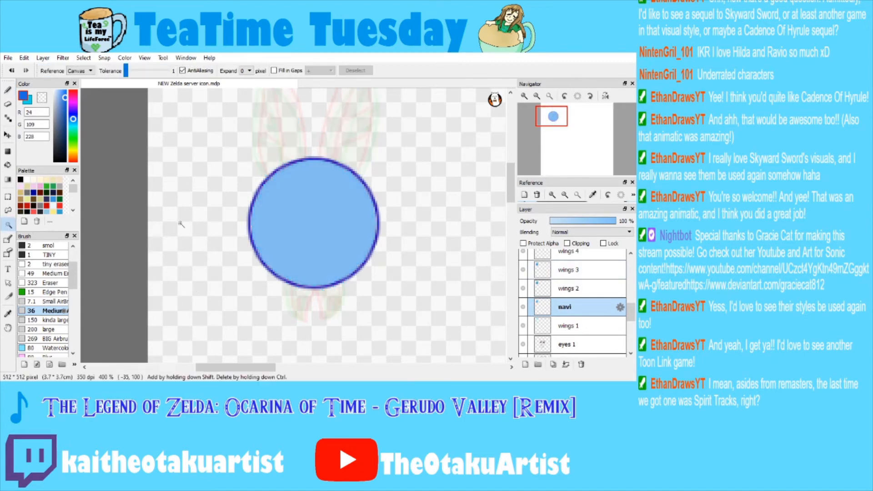
left_click(279, 210)
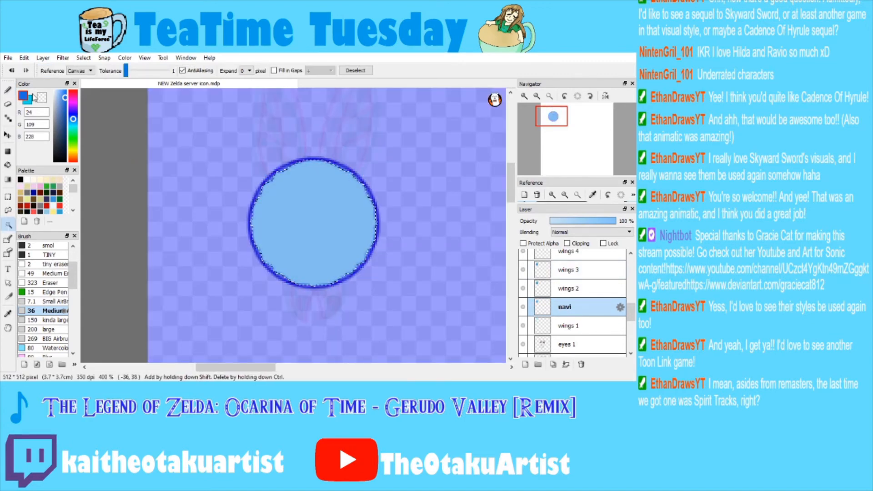
left_click(8, 90)
mouse_move(265, 176)
left_mouse_down()
mouse_move(328, 278)
mouse_move(355, 284)
mouse_move(277, 257)
mouse_move(366, 254)
left_mouse_up()
mouse_move(234, 196)
left_mouse_down()
mouse_move(339, 174)
mouse_move(292, 217)
mouse_move(292, 204)
mouse_move(348, 248)
mouse_move(339, 170)
mouse_move(295, 251)
left_mouse_up()
left_click(30, 101)
left_click(31, 101)
left_click_drag(265, 207, 336, 245)
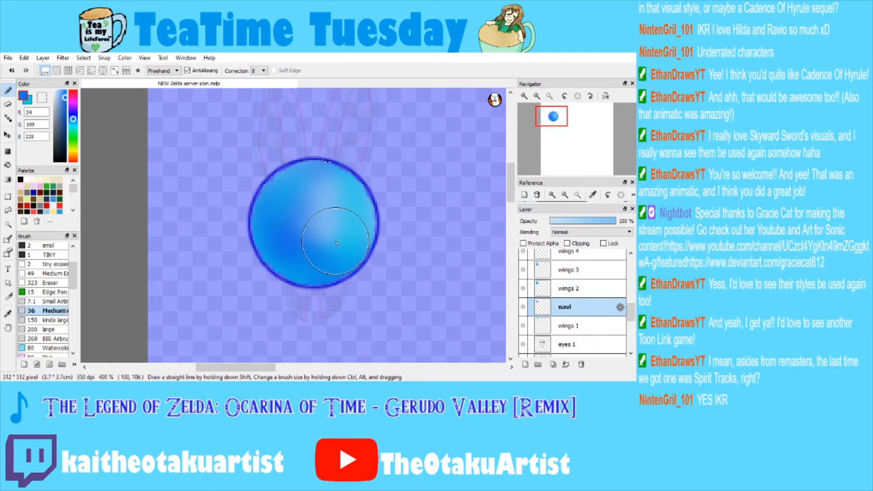
key("ctrl+d")
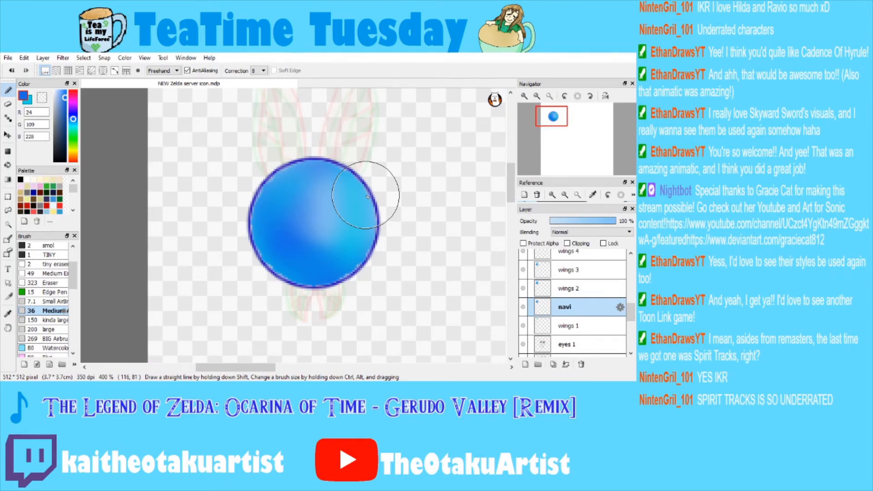
Rework the ball's left side with turquoise (0, 212, 231) and merge the shaded layer down into wings 1.
key("ctrl+z")
left_click(31, 101)
left_click_drag(274, 191, 312, 258)
key("ctrl+z")
key("ctrl+d")
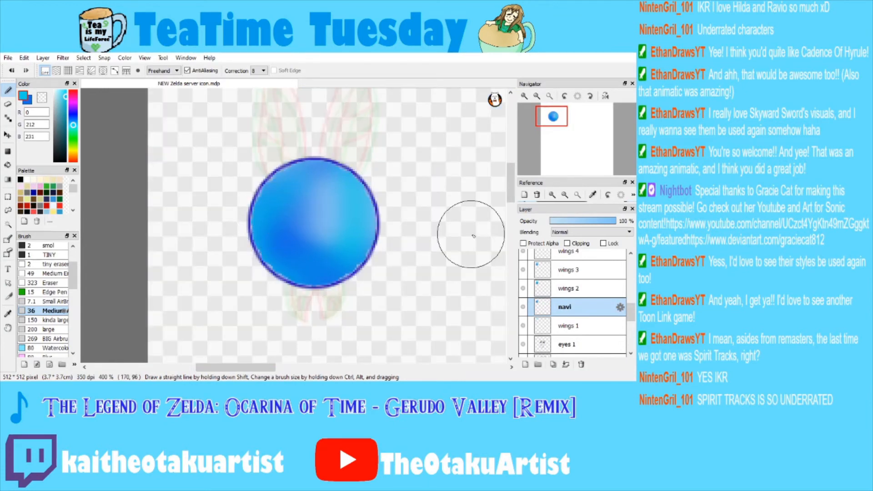
left_click(567, 367)
Compare the finished Navi frames on wings 1, wings 2 and wings 3 with the eyes 1 layer.
left_click(559, 276)
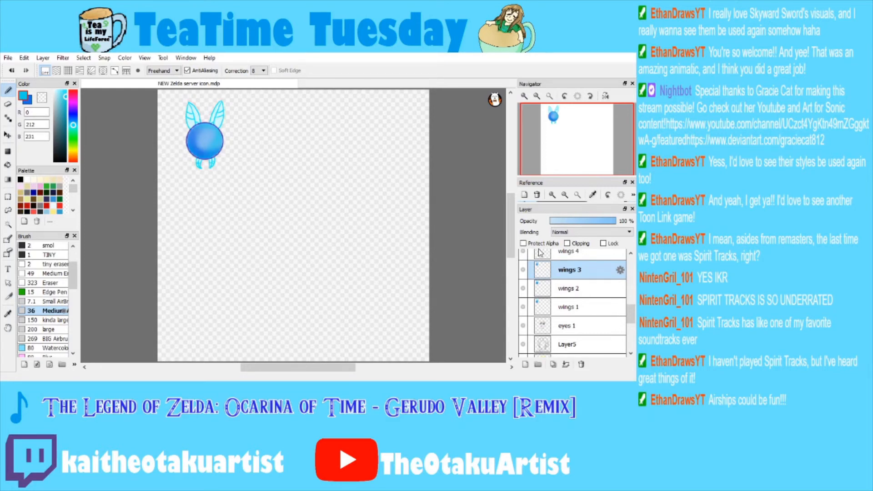
left_click(590, 290)
left_click(579, 324)
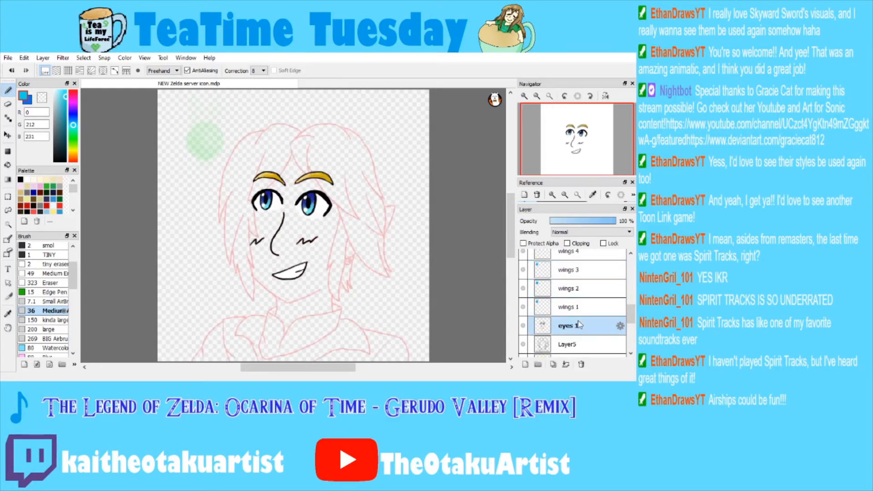
left_click(577, 306)
left_click(578, 290)
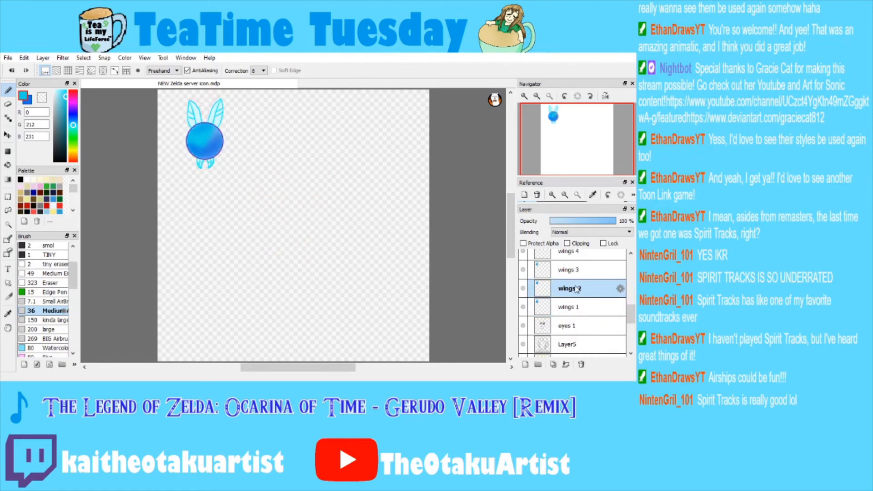
left_click(583, 274)
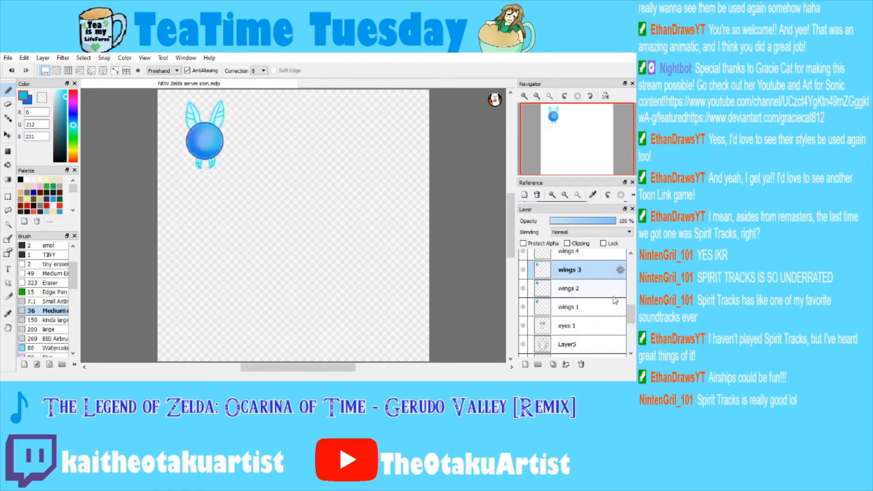
left_click(145, 58)
left_click(185, 313)
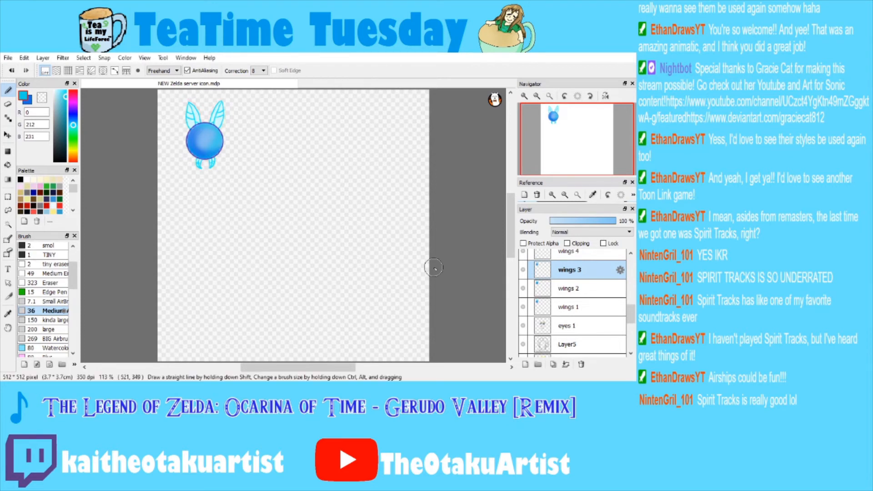
left_click(577, 321)
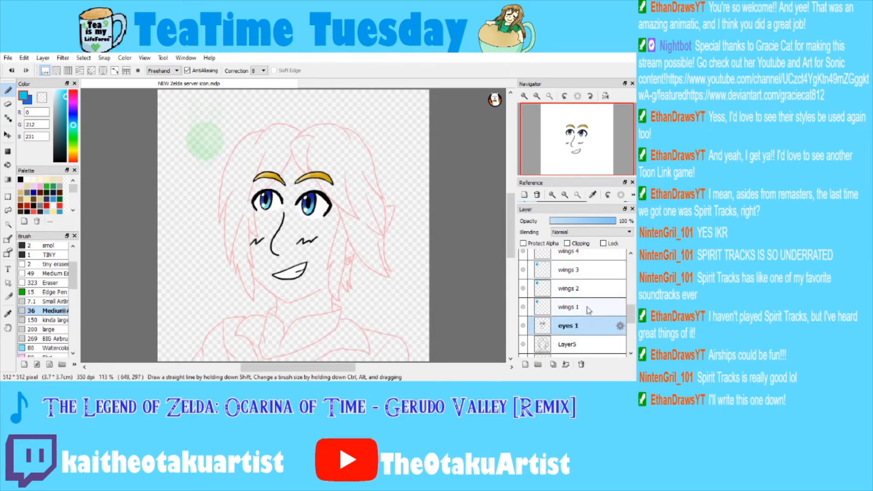
Step through the wing layers from wing 18 down to wings 1 to check the ball shading across the animation frames.
left_click_drag(632, 311, 632, 266)
left_click(574, 258)
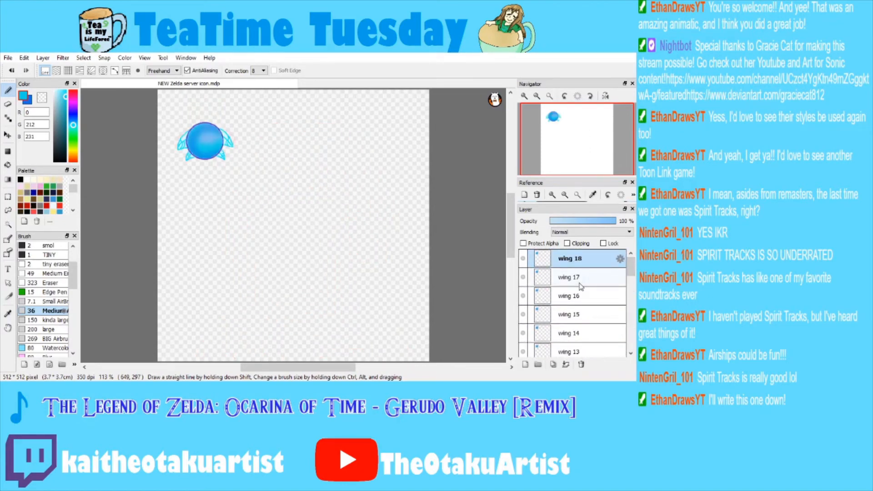
left_click(570, 333)
scroll(571, 301, "down", 3)
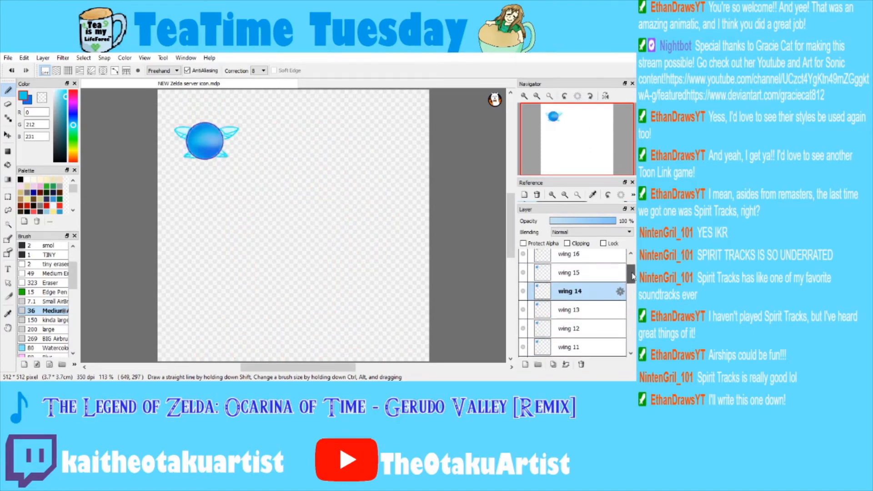
left_click(570, 281)
left_click(571, 302)
left_click(572, 318)
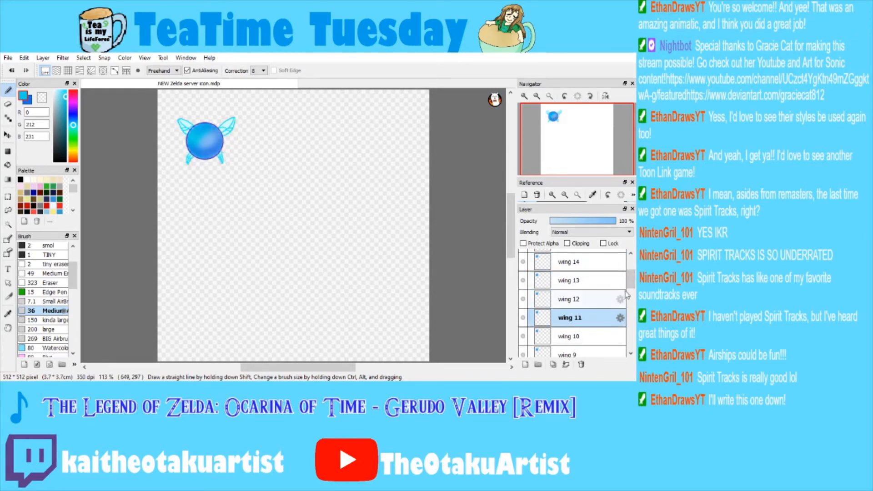
scroll(574, 318, "down", 2)
left_click(577, 294)
left_click(575, 308)
left_click(574, 326)
left_click(572, 345)
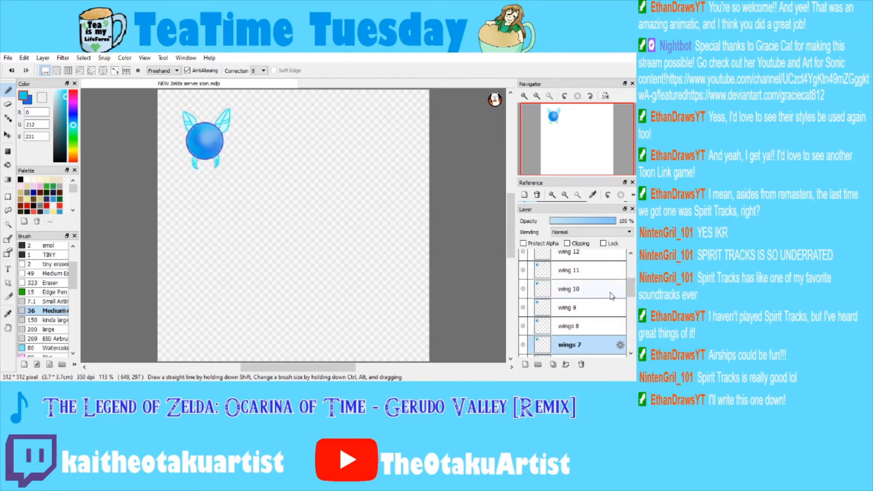
left_click_drag(631, 285, 632, 293)
left_click(572, 321)
left_click(572, 339)
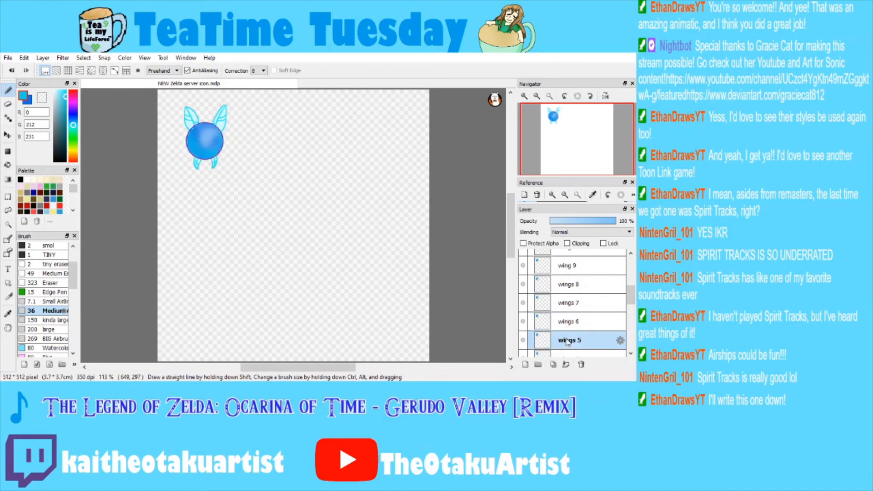
scroll(624, 303, "down", 3)
left_click(574, 313)
left_click(573, 329)
left_click(573, 346)
scroll(574, 328, "down", 3)
left_click(574, 320)
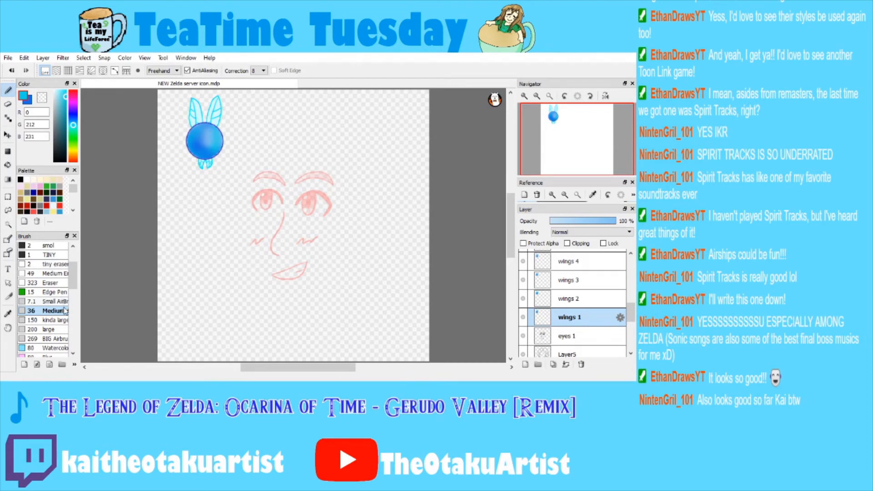
Try airbrushing a turquoise (0, 212, 231) glow around Navi directly on wings 1 with the medium and 200 large airbrushes, and undo it.
mouse_move(177, 127)
left_mouse_down()
mouse_move(173, 165)
mouse_move(199, 114)
mouse_move(188, 133)
mouse_move(225, 144)
left_mouse_up()
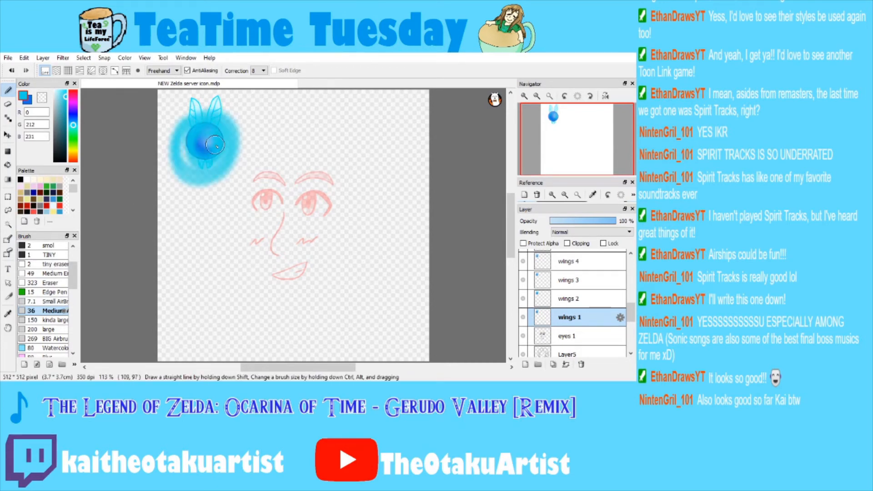
key("ctrl+z")
left_click(46, 329)
left_click_drag(122, 191, 236, 142)
key("ctrl+z")
mouse_move(169, 131)
left_mouse_down()
mouse_move(263, 173)
mouse_move(249, 178)
left_mouse_up()
key("ctrl+z")
left_click_drag(200, 132, 245, 191)
key("ctrl+z")
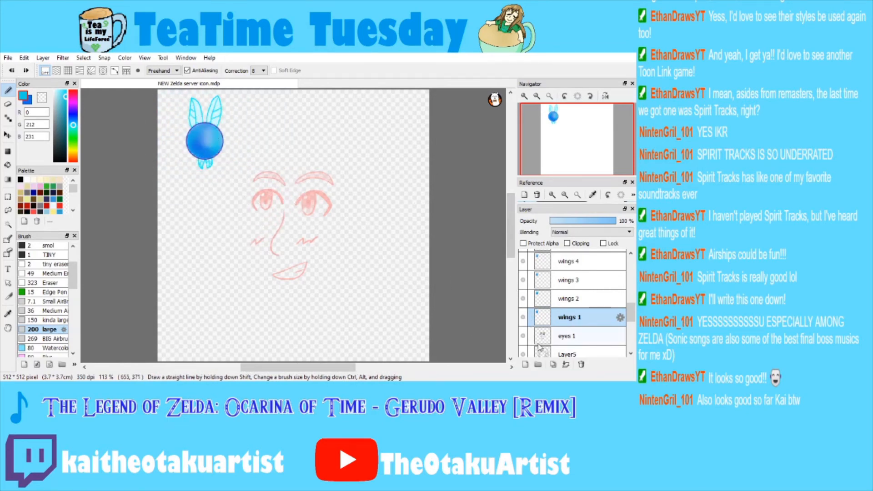
Add a layer above wings 1 and dab a round glow over Navi in turquoise (0, 212, 231) and blue (24, 109, 228) with the 200 large airbrush.
left_click(526, 364)
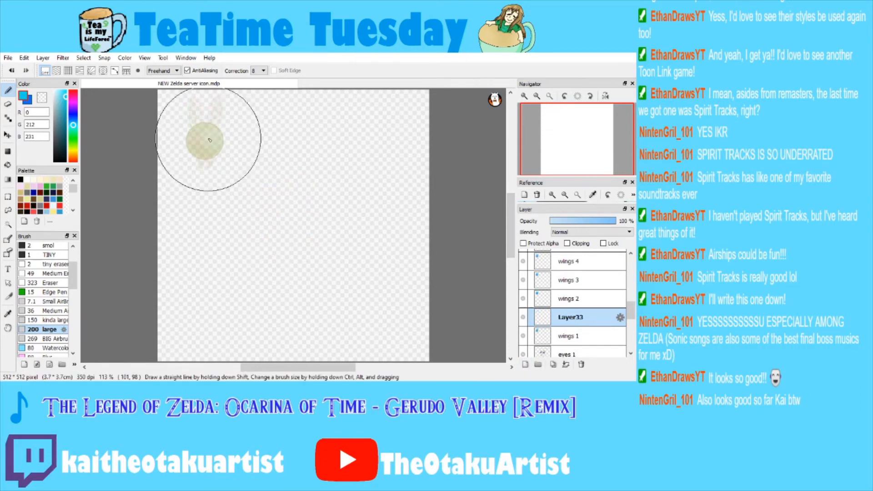
left_click(210, 140)
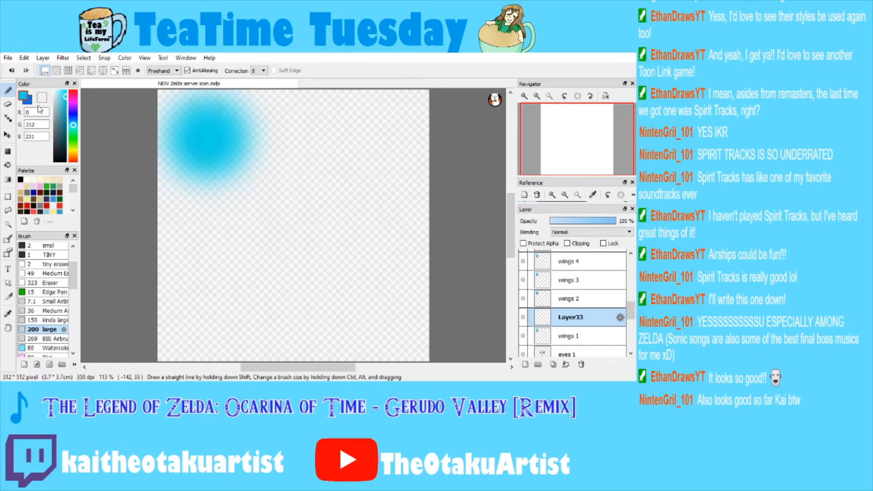
left_click(73, 119)
left_click(200, 128)
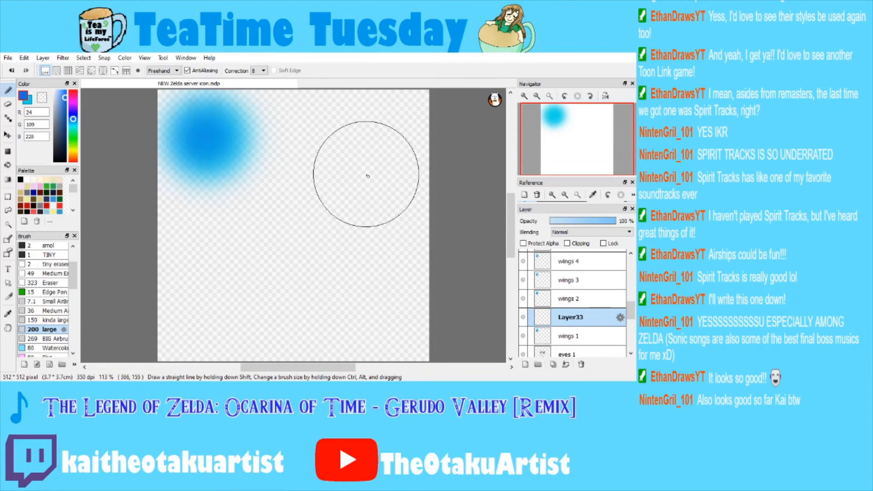
Try adding light blue (142, 234, 242) strokes over the glow with the 36 medium airbrush.
left_click(72, 125)
left_click(58, 94)
left_click(50, 311)
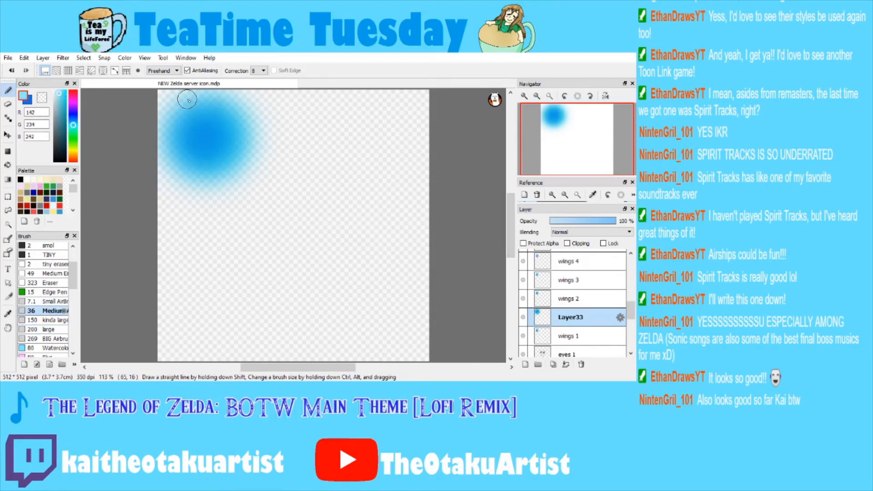
mouse_move(188, 174)
left_mouse_down()
mouse_move(241, 160)
mouse_move(254, 132)
mouse_move(222, 100)
mouse_move(185, 101)
mouse_move(162, 138)
mouse_move(175, 170)
mouse_move(205, 180)
mouse_move(249, 157)
mouse_move(253, 129)
mouse_move(240, 105)
mouse_move(211, 113)
left_mouse_up()
Try lowering the glow layer's opacity and merging it down into wings 1, and undo the merge.
left_click_drag(599, 222, 587, 222)
left_click(567, 364)
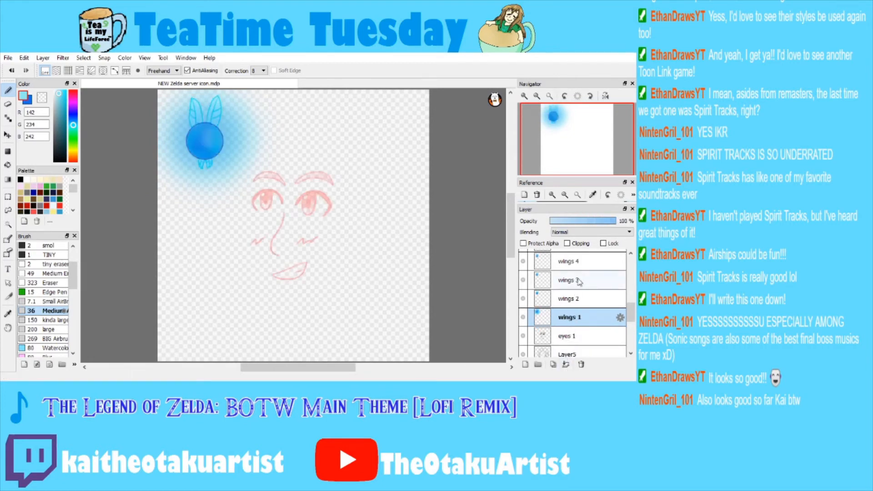
key("ctrl+z")
Set the glow layer's opacity to 50%, try merging it into wings 1 and undo that merge.
left_click_drag(581, 222, 576, 222)
left_click(566, 365)
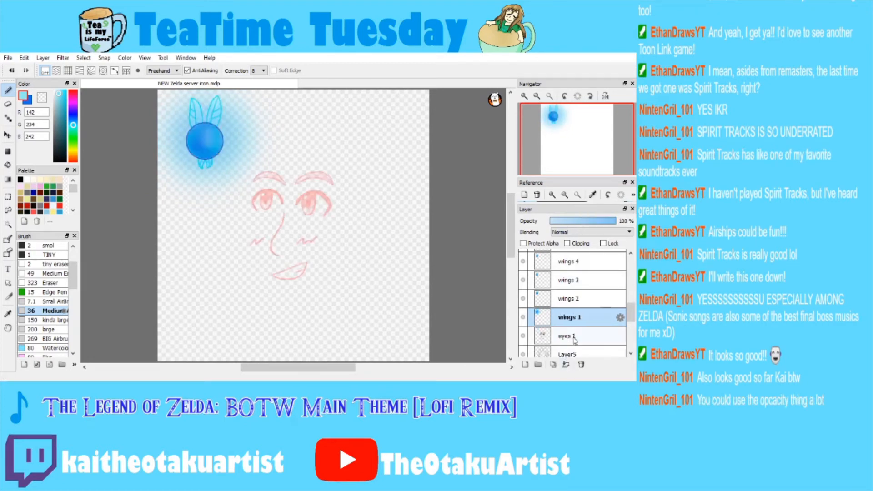
key("ctrl+z")
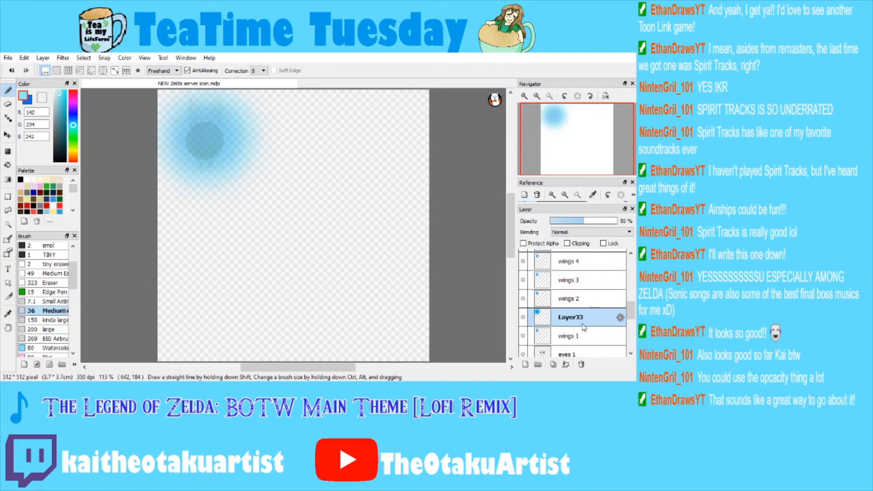
Try setting the glow layer's opacity to 66% and merging wings 1 down into it, and undo the merge.
left_click(566, 364)
key("ctrl+z")
left_click(596, 221)
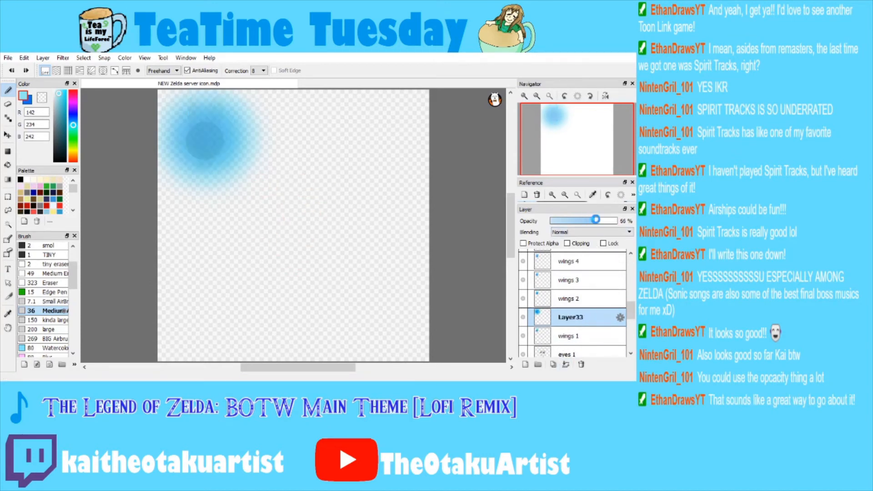
left_click_drag(570, 336, 572, 322)
left_click(566, 364)
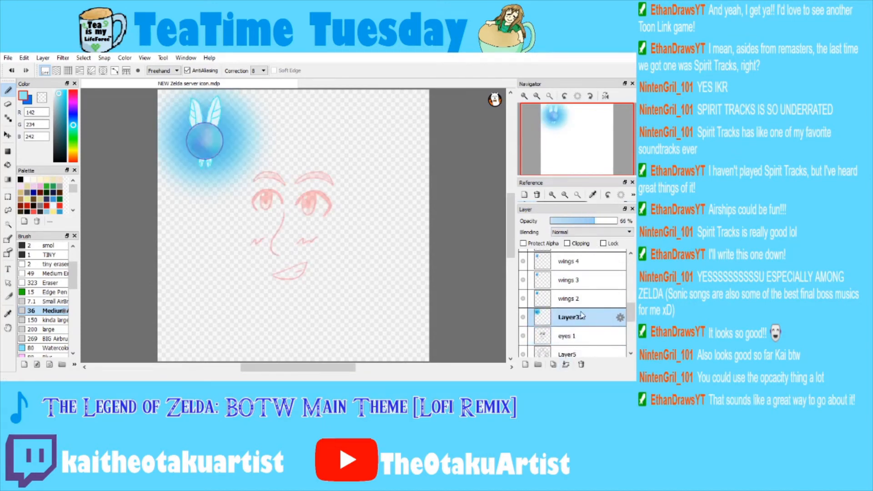
key("ctrl+z")
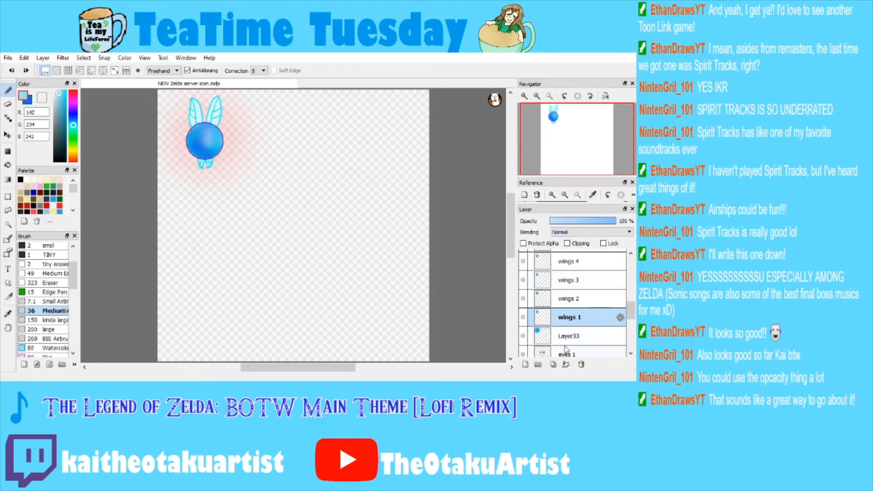
Move the glow layer back above wings 1, undo the trial merge into wings 1 and lower the glow's opacity to 41%.
left_click(568, 329)
left_click_drag(565, 329, 565, 311)
left_click(566, 364)
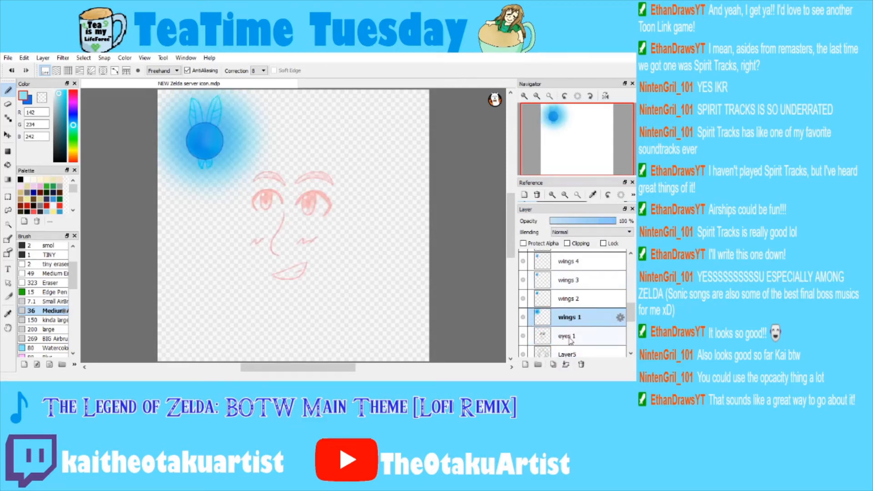
key("ctrl+z")
left_click(587, 221)
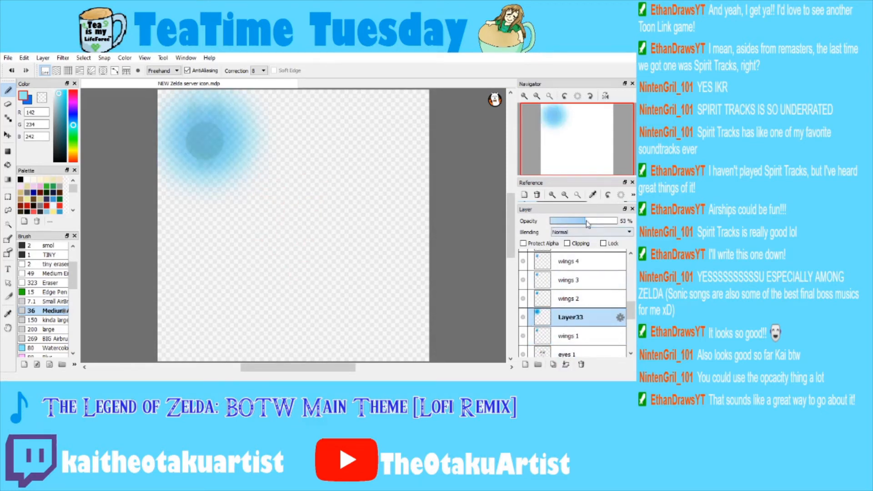
left_click(566, 364)
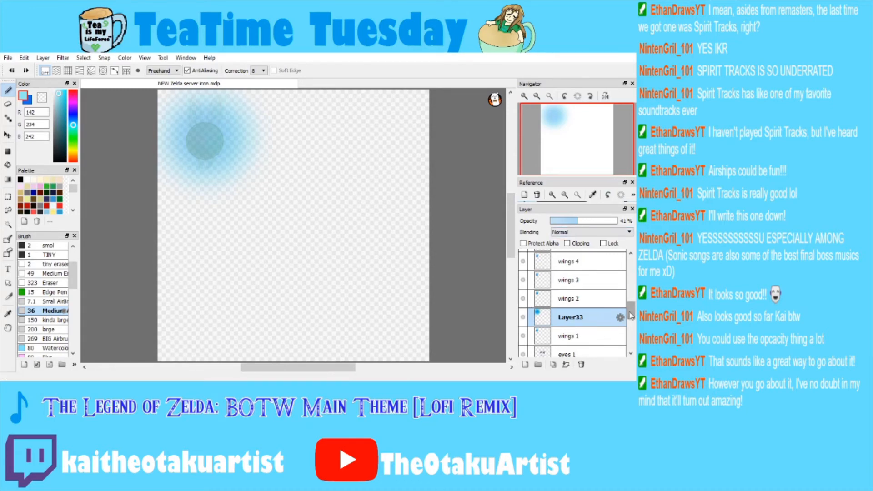
Merge the line art in Layer5 down into Coloring face and merge that down into Layer6.
scroll(579, 333, "down", 3)
left_click(579, 334)
left_click(567, 314)
left_click(565, 298)
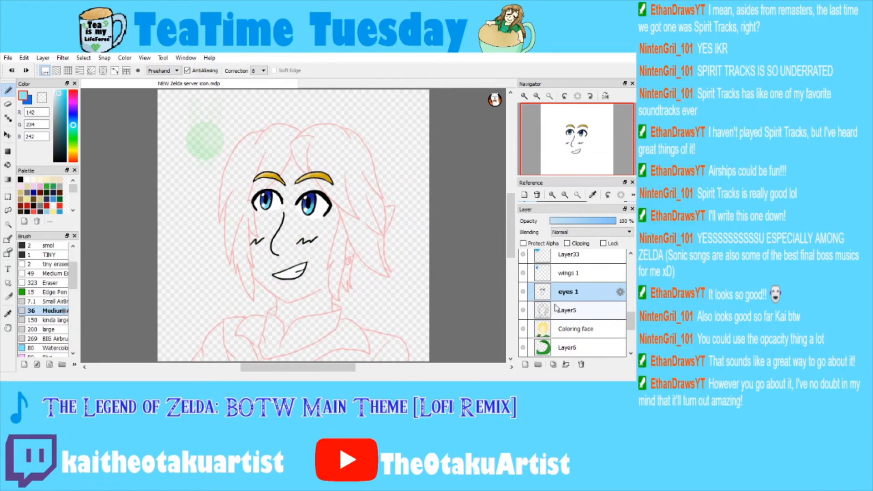
left_click(564, 311)
left_click(568, 348)
left_click(570, 333)
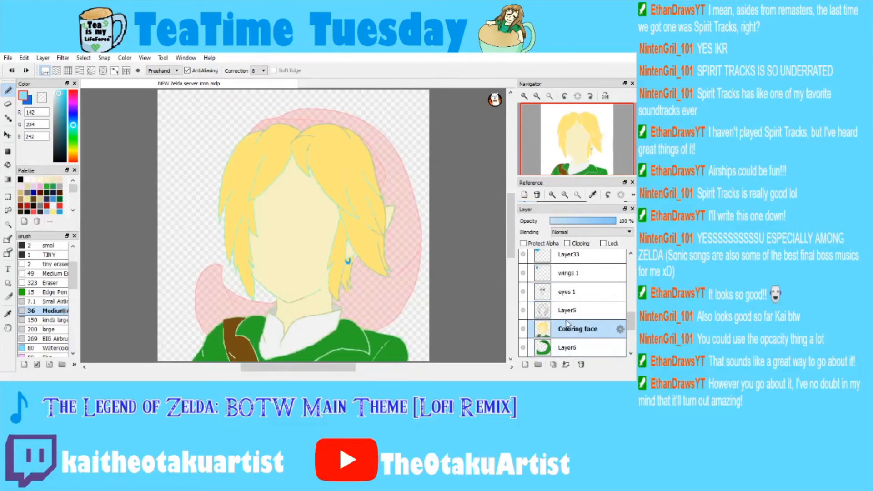
left_click(565, 316)
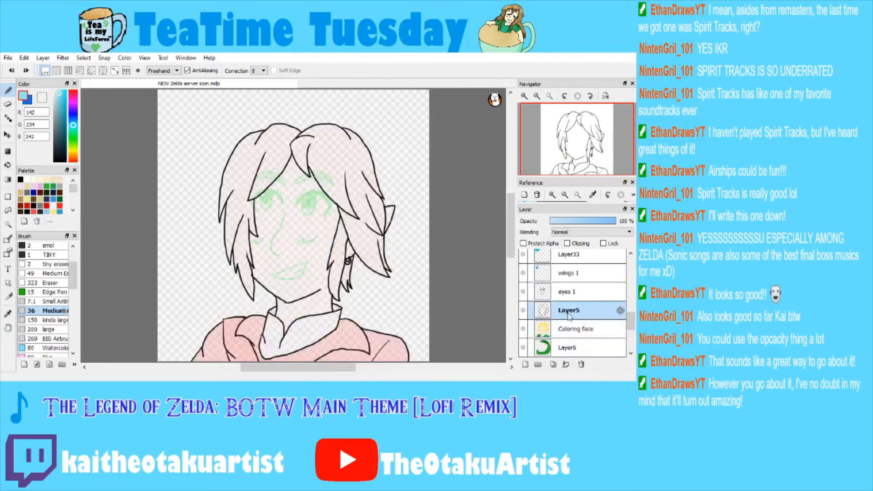
left_click(566, 365)
left_click(568, 366)
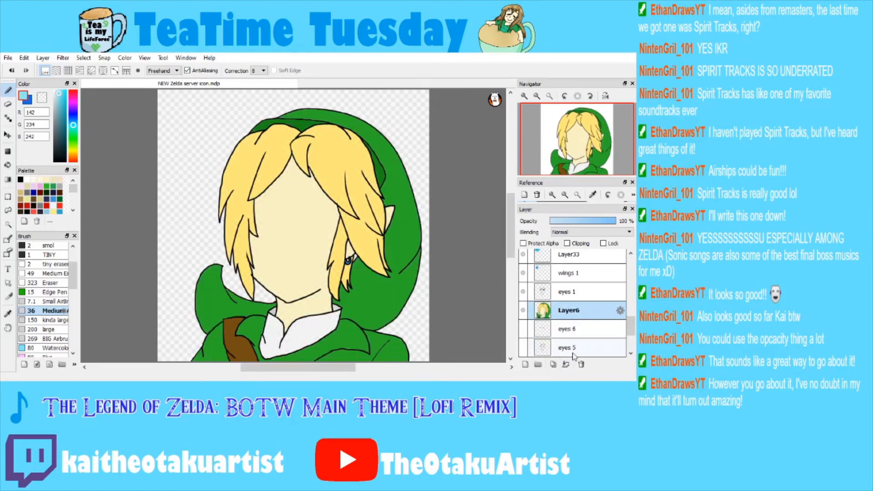
Try a stroke along the outer edge of the hair on Layer6 with the 36 medium airbrush and undo it.
left_click(567, 328)
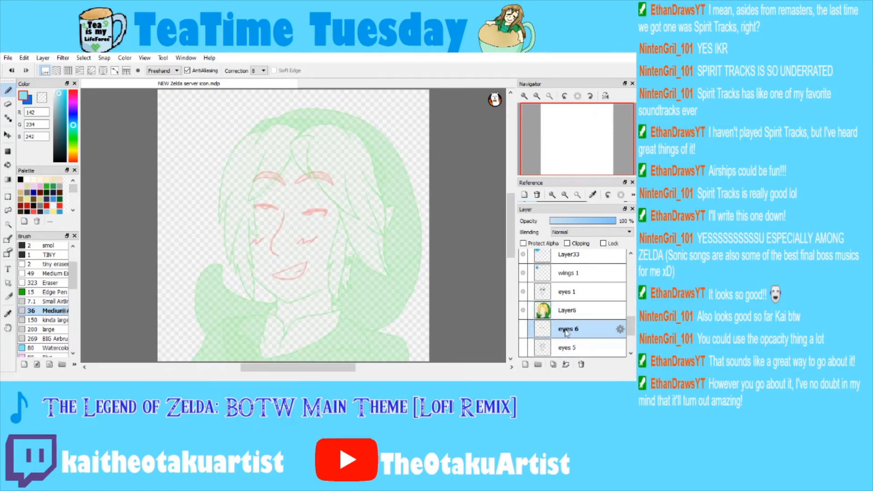
left_click(564, 298)
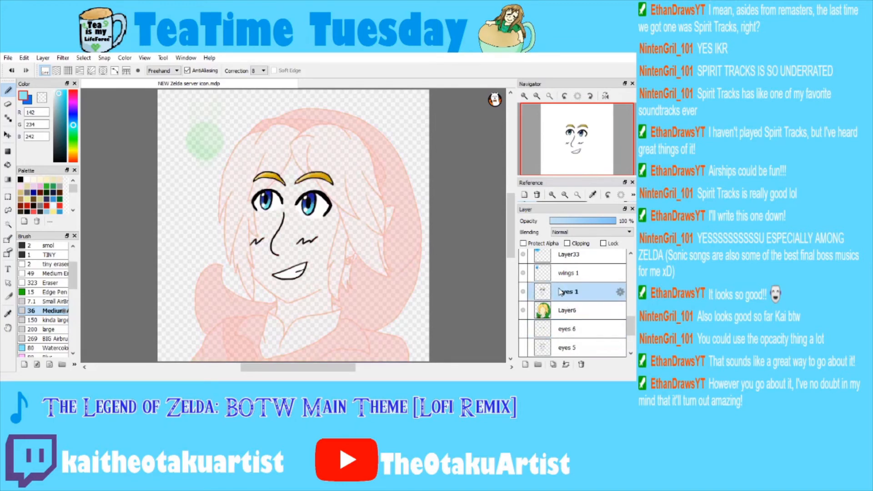
left_click(564, 306)
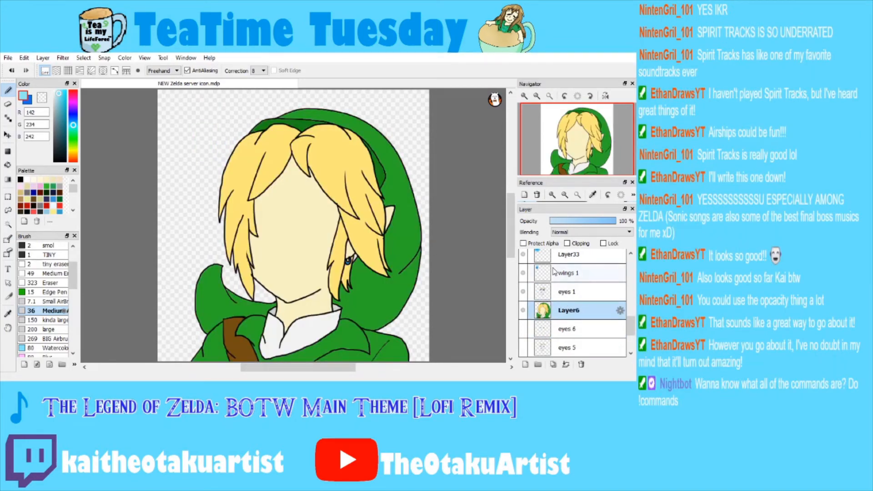
mouse_move(247, 125)
left_mouse_down()
mouse_move(230, 245)
mouse_move(239, 304)
mouse_move(232, 146)
mouse_move(238, 249)
left_mouse_up()
key("ctrl+z")
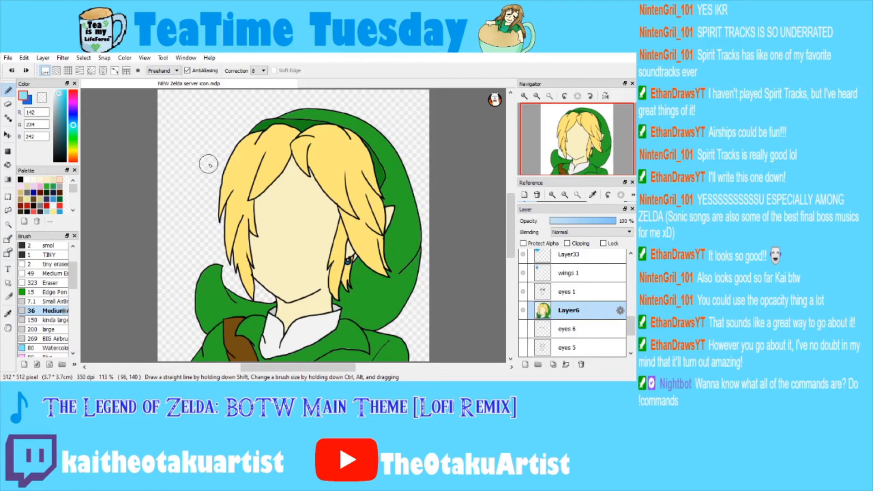
Select the left hair section on Layer6 with the magic wand and lighten its sampled yellow to cream (255, 244, 203).
left_click(562, 296)
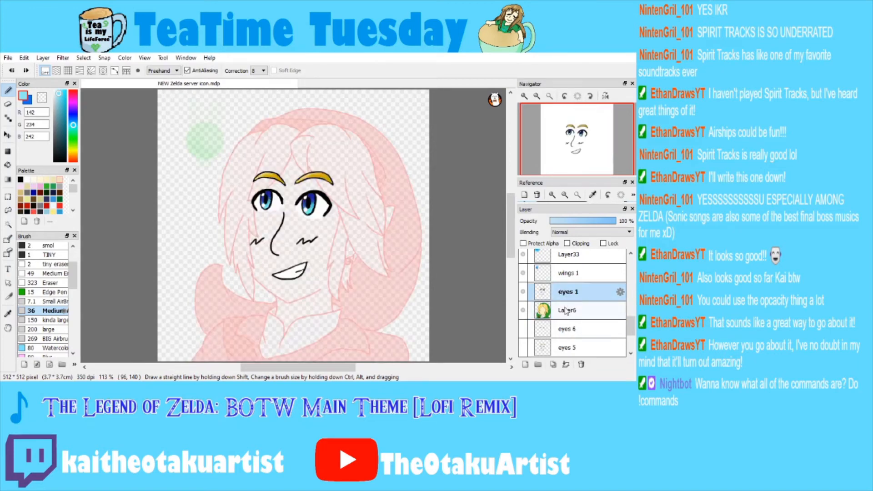
left_click(566, 312)
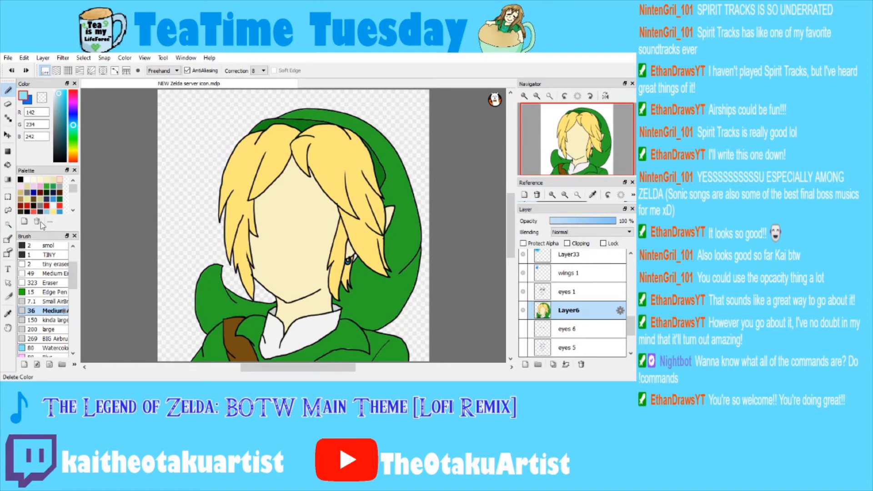
left_click(8, 225)
left_click(250, 148)
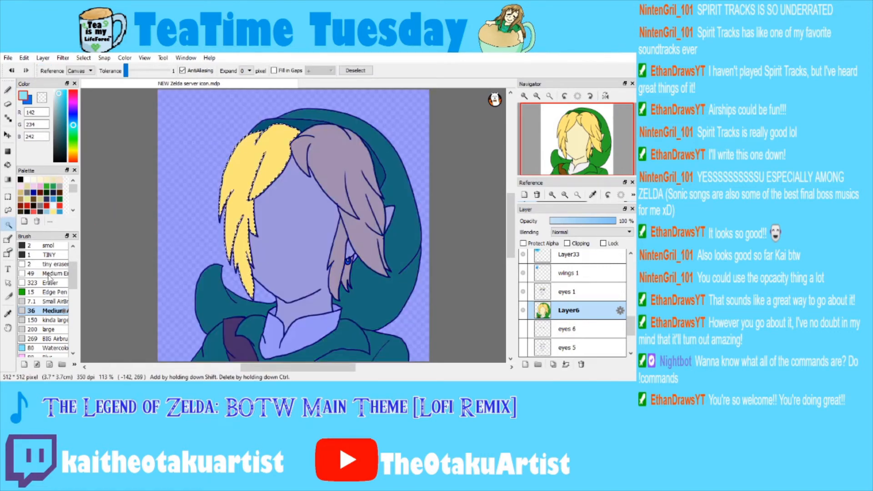
left_click(9, 314)
left_click(247, 166)
left_click(55, 90)
left_click(56, 91)
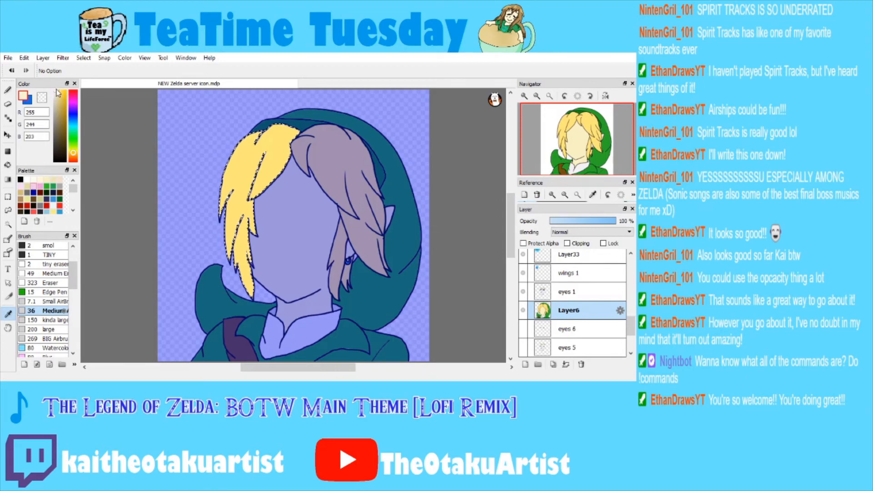
Try a pale yellow (255, 241, 185) highlight along the selected hair's outer edge with the 150 kinda large airbrush and undo it.
left_click(54, 320)
left_click(389, 292)
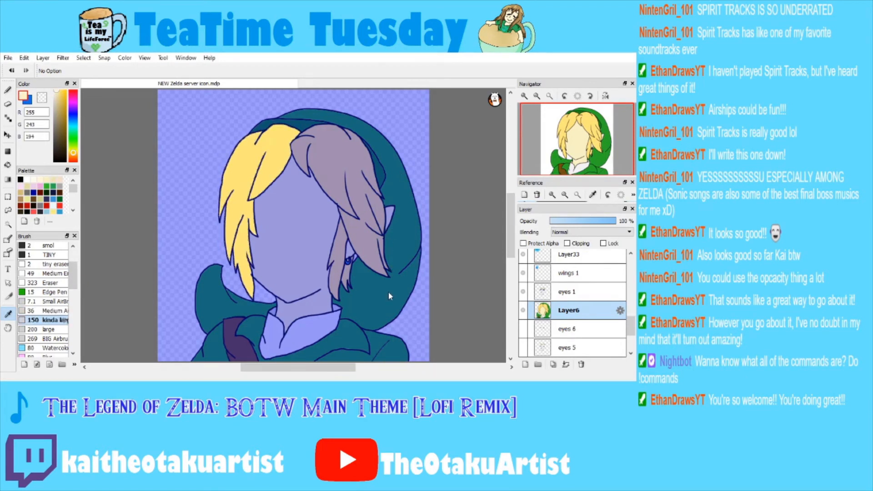
left_click(253, 164)
left_click(57, 91)
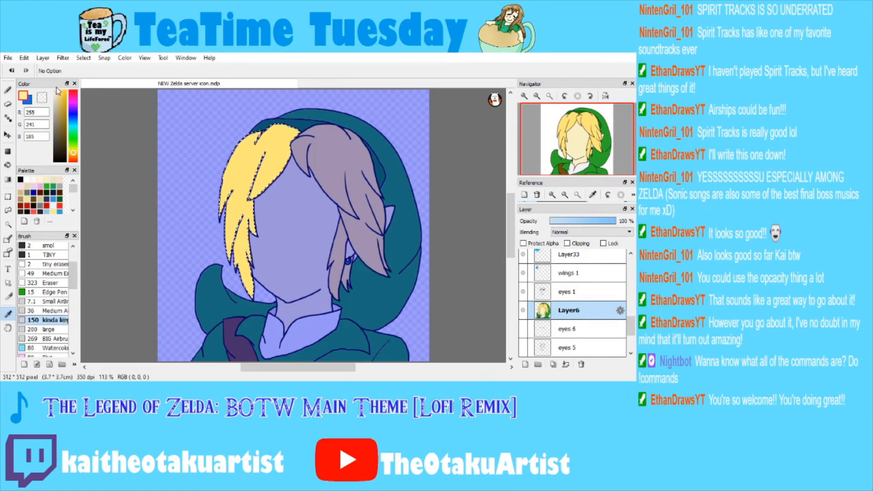
left_click(8, 90)
mouse_move(212, 201)
left_mouse_down()
mouse_move(223, 164)
mouse_move(256, 124)
left_mouse_up()
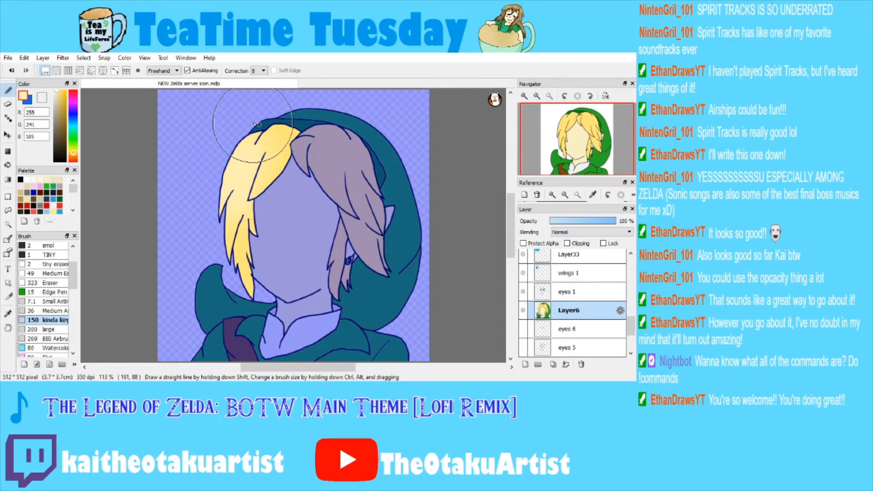
key("ctrl+z")
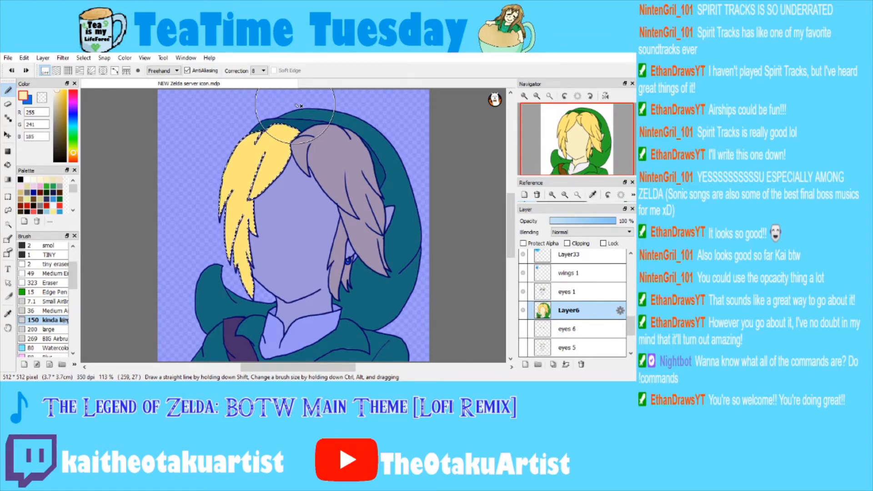
Try a bright yellow (249, 232, 42) stroke beside the strand line in the selected hair with the 6 Pen, and undo it.
scroll(300, 106, "up", 5)
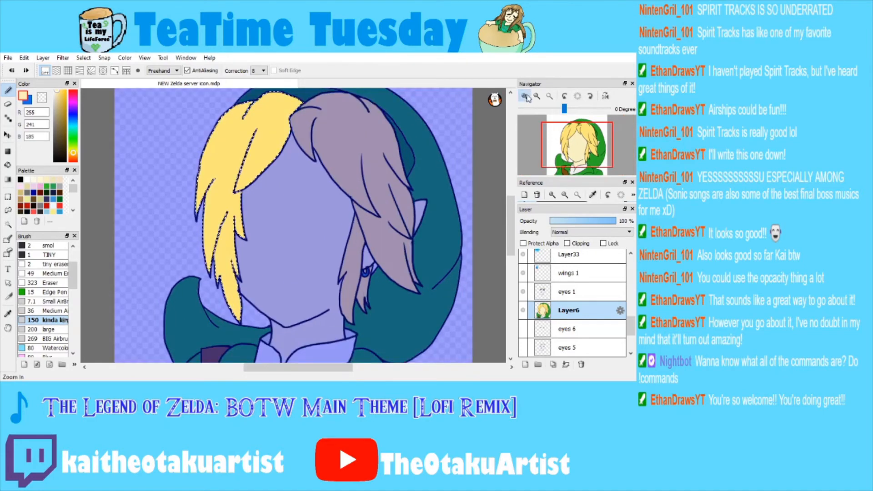
left_click_drag(571, 133, 569, 133)
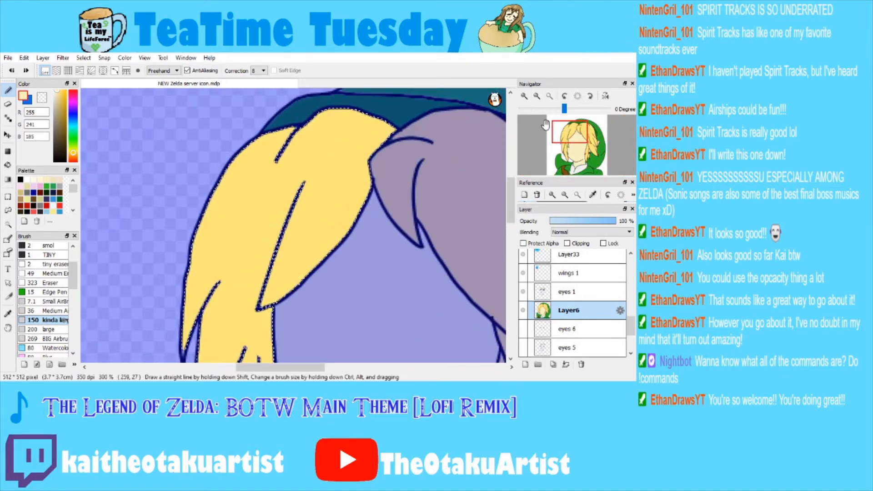
left_click(7, 314)
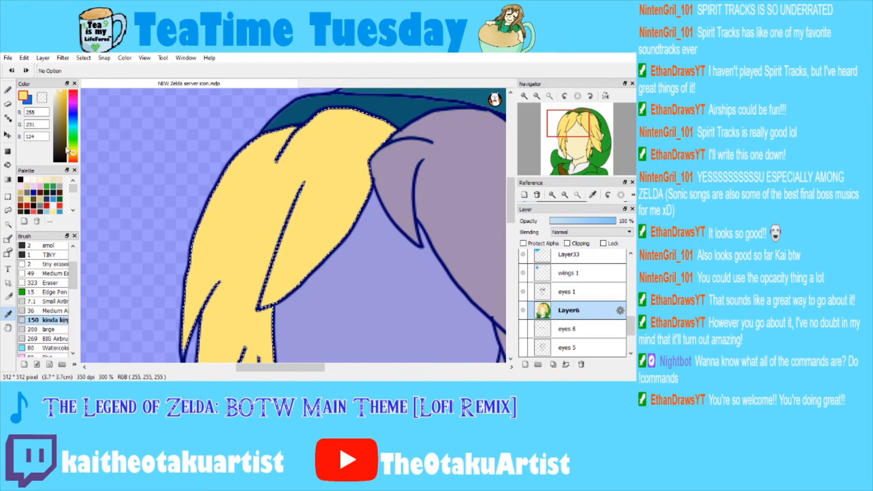
left_click_drag(58, 101, 66, 94)
key("b")
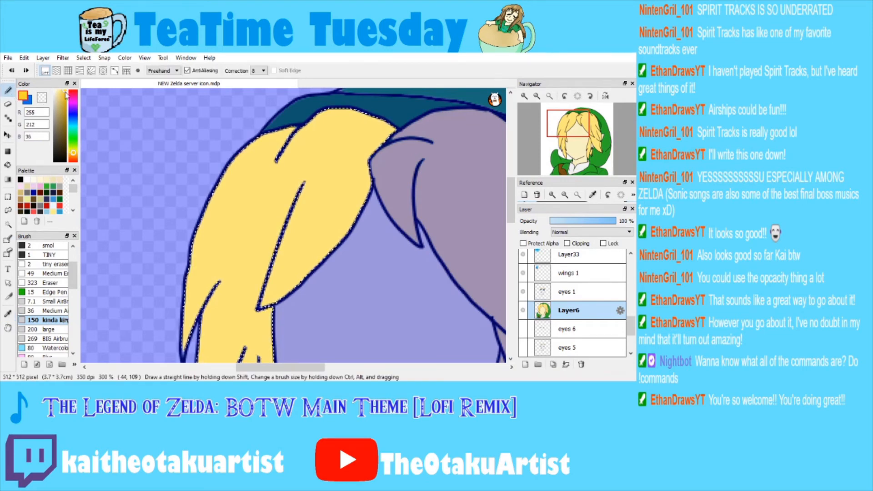
left_click(73, 153)
scroll(76, 298, "up", 3)
left_click(48, 266)
left_click_drag(288, 195, 264, 253)
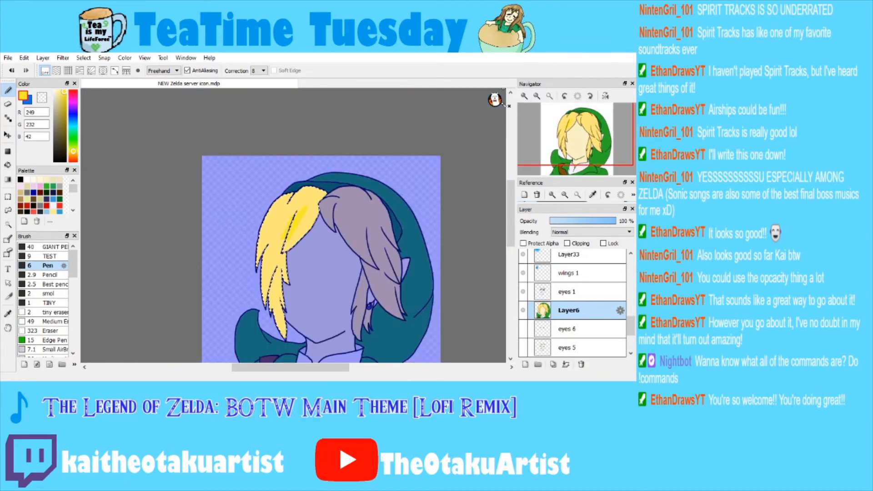
key("ctrl+alt+0")
key("ctrl+z")
key("ctrl+z")
Try a pale yellow (255, 248, 176) pen highlight along the outer edge of the selected hair and undo it.
left_click(525, 96)
left_click(524, 96)
key("ctrl+z")
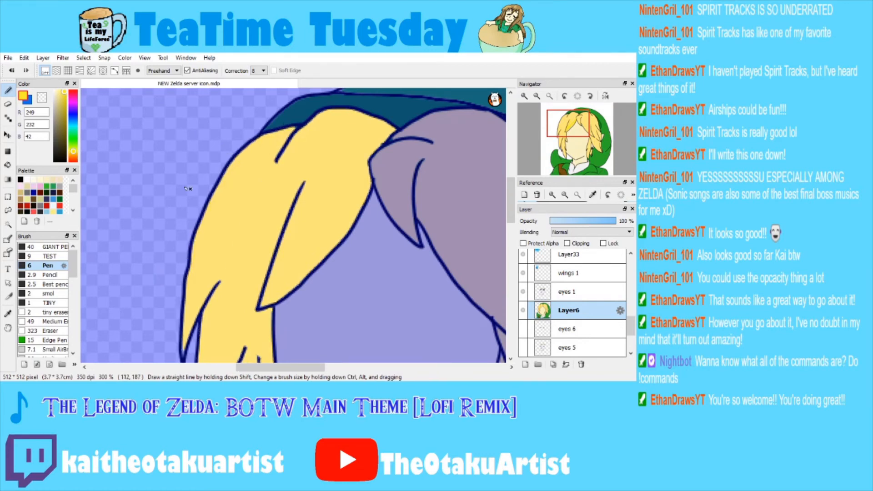
left_click(60, 91)
key("ctrl+z")
left_click(58, 91)
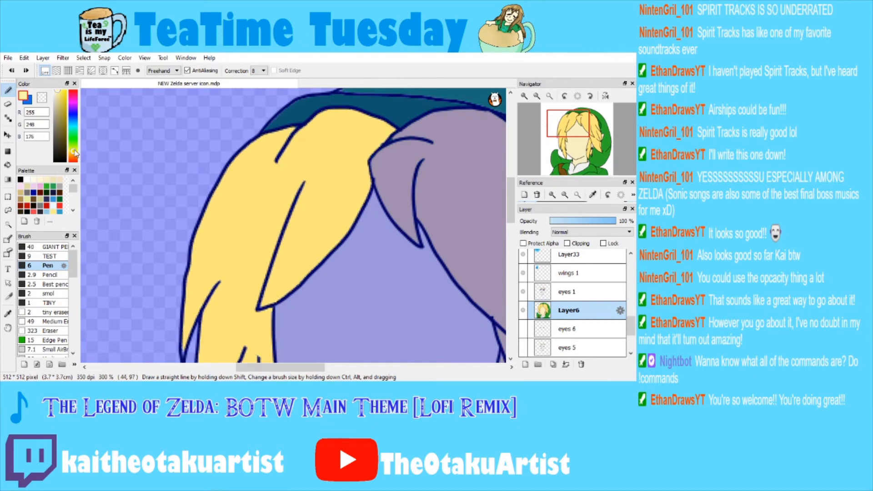
left_click_drag(287, 129, 207, 207)
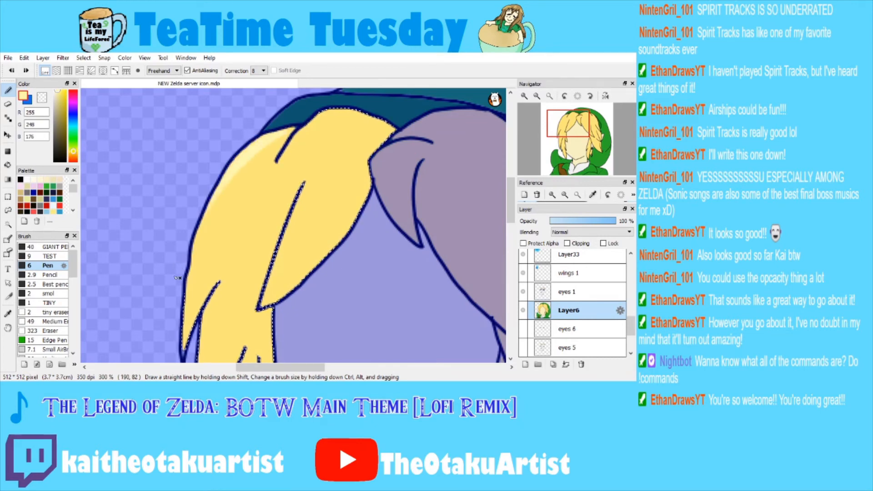
key("ctrl+d")
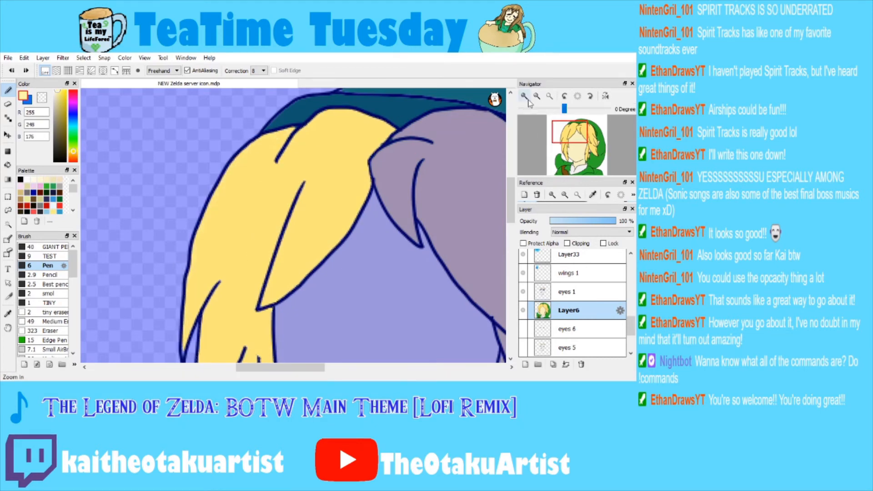
Sample the hair's yellow and darken it to a golden tan (229, 196, 87).
left_click(536, 96)
left_click(535, 96)
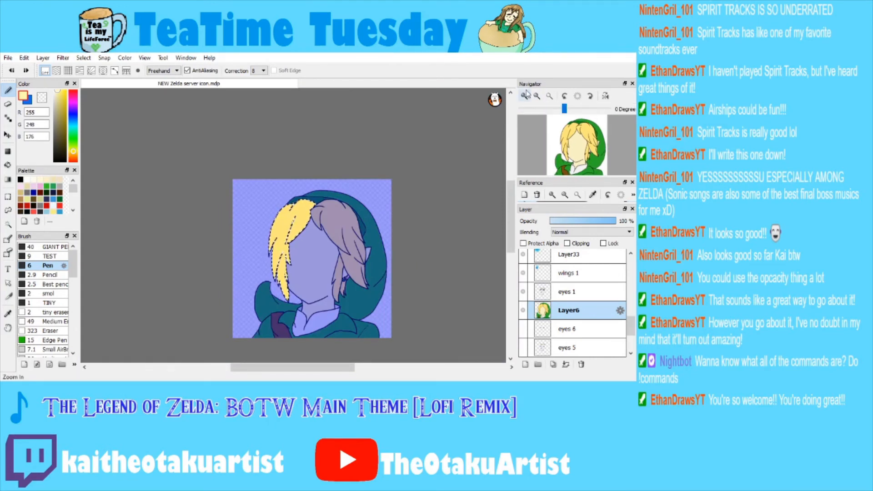
left_click(525, 96)
left_click(525, 96)
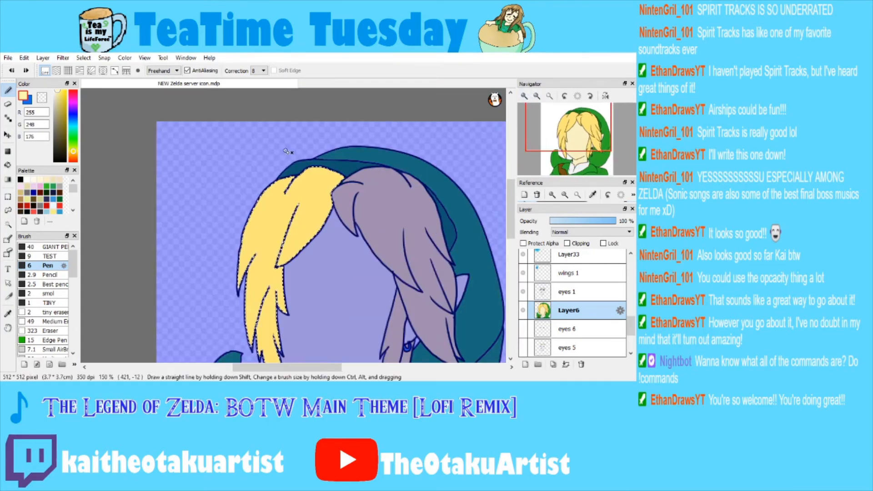
left_click(8, 314)
left_click(262, 208)
left_click(62, 91)
left_click(73, 154)
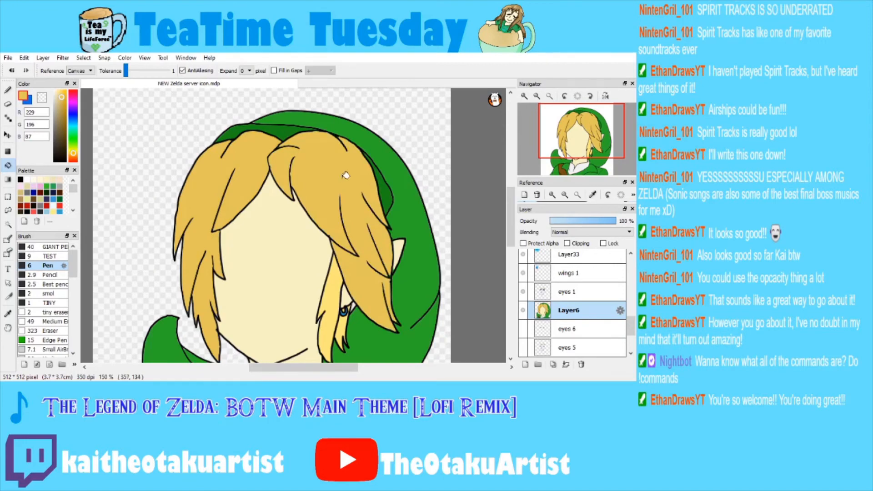
Fill the remaining light yellow hair strands in front of the ear with the golden tan (229, 196, 87).
left_click_drag(565, 139, 578, 147)
left_click(271, 247)
left_click(280, 286)
mouse_move(544, 111)
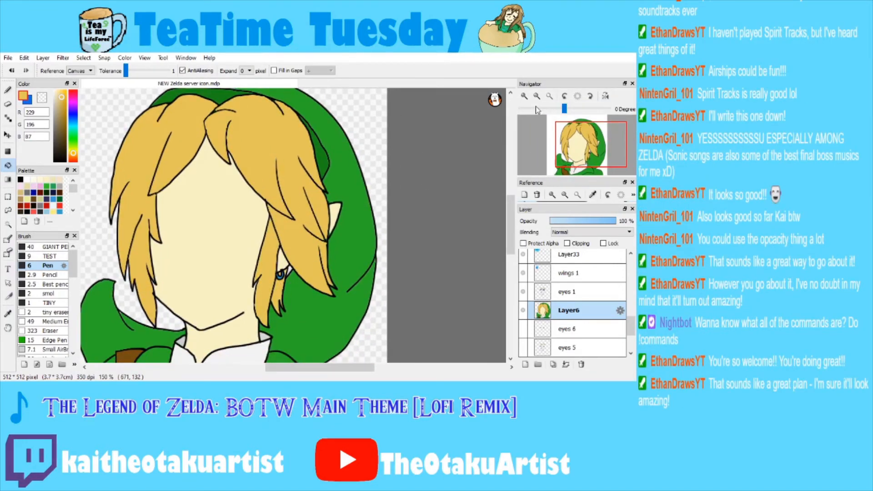
Select the front hair section beside the face, from the crown to the long side strands, with the Magic Wand.
scroll(280, 295, "up", 3)
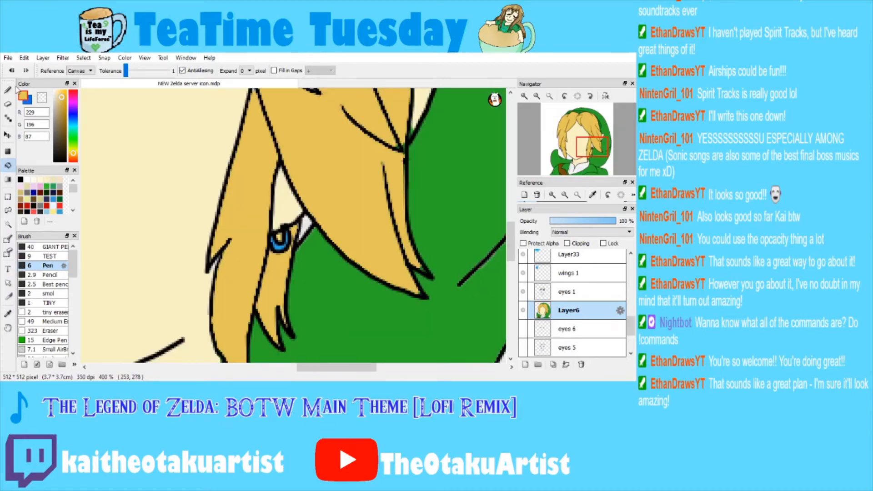
left_click(8, 90)
left_click(50, 284)
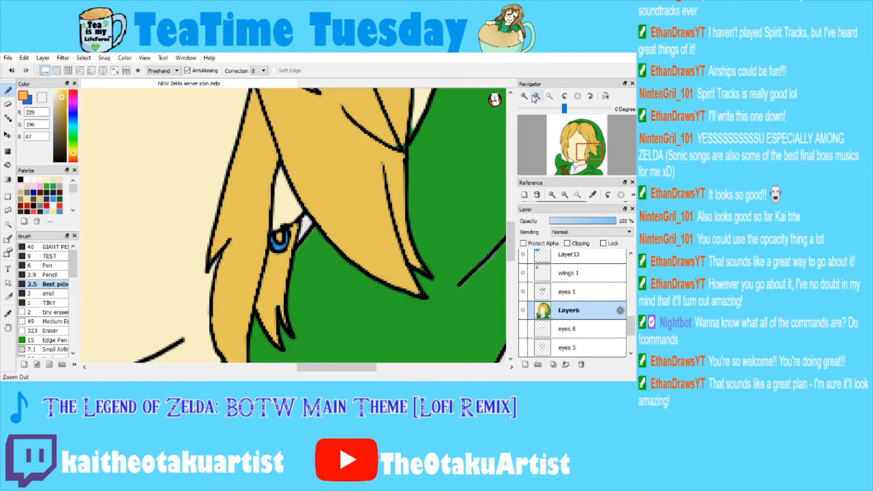
scroll(361, 195, "down", 4)
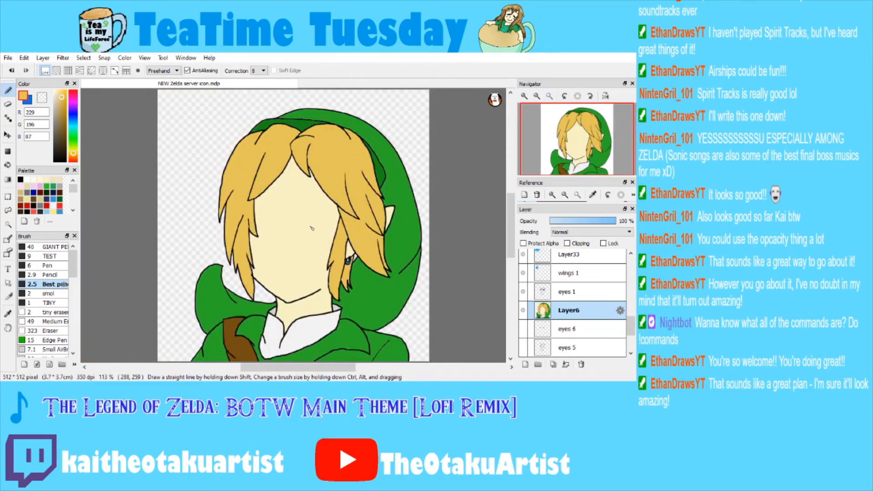
scroll(549, 118, "up", 4)
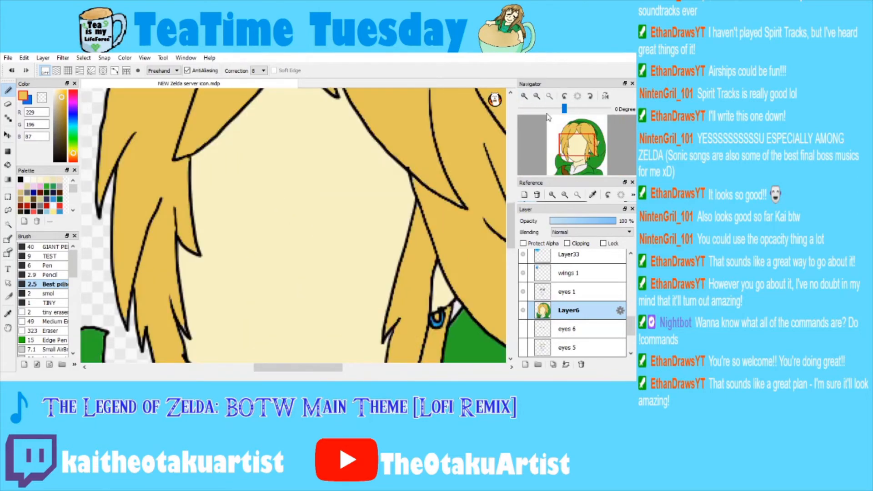
left_click_drag(592, 136, 576, 126)
left_click(8, 225)
left_click(137, 269)
Try a pale gold (241, 217, 141) highlight along the selected hair's outer edge with the 9 TEST brush, and undo it.
left_click(8, 314)
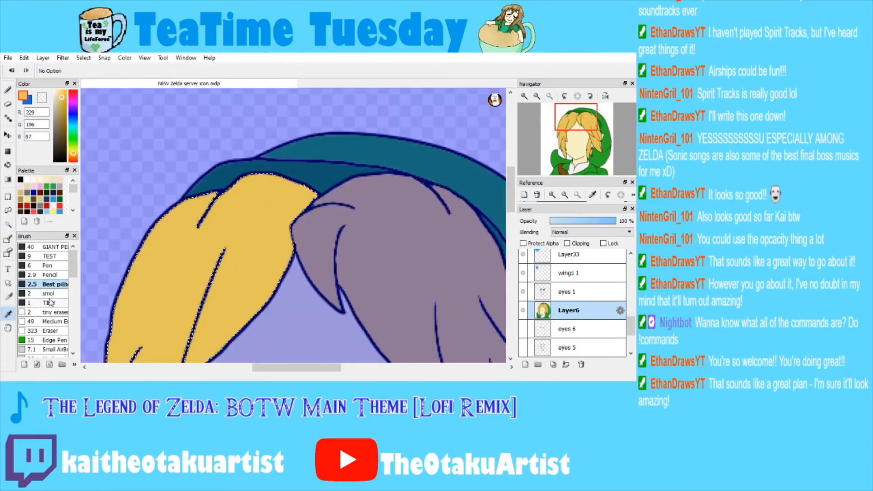
left_click(59, 93)
left_click(8, 90)
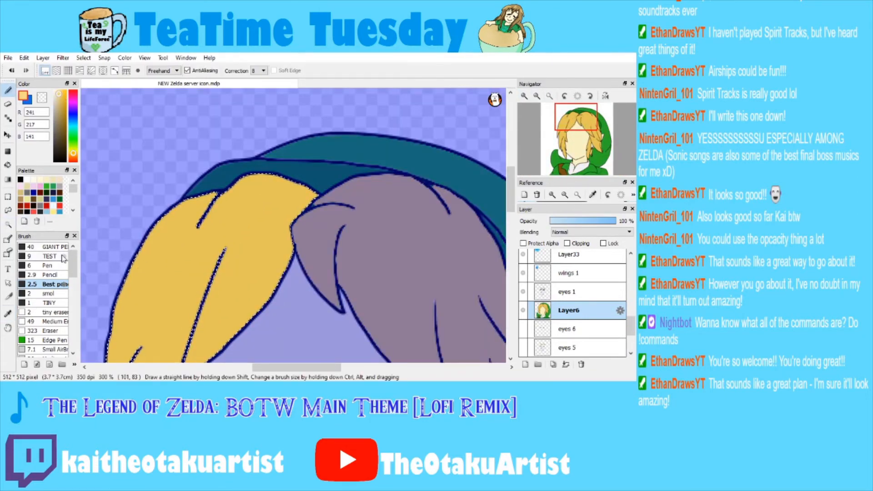
left_click(62, 258)
left_click_drag(202, 196, 116, 303)
left_click(58, 92)
key("ctrl+z")
Brighten the colour to light yellow (247, 237, 127), try highlights along the selected hair's outer edge, and undo them.
left_click_drag(73, 154, 73, 151)
left_click(60, 92)
key("ctrl+d")
left_click_drag(179, 201, 112, 319)
key("ctrl+z")
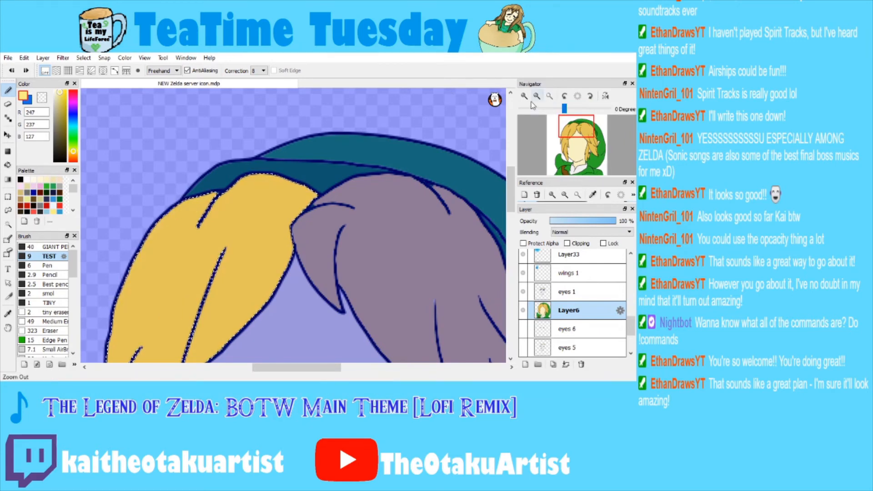
left_click(537, 96)
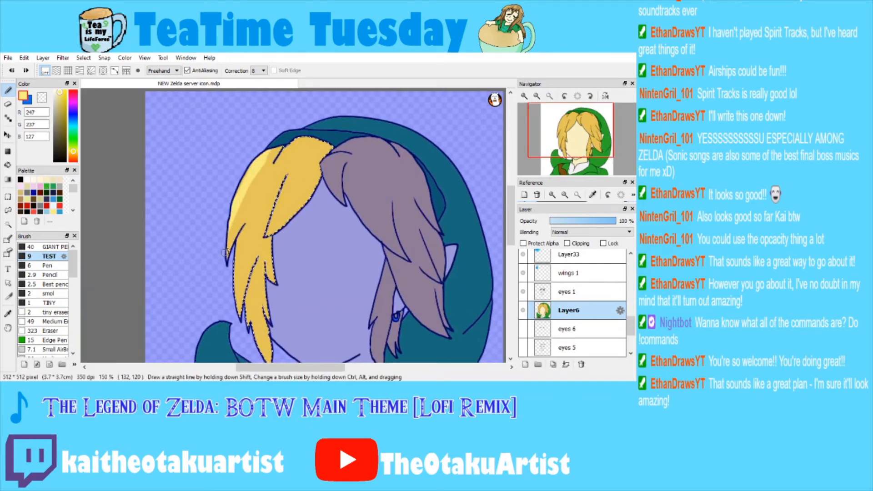
left_click_drag(270, 154, 226, 233)
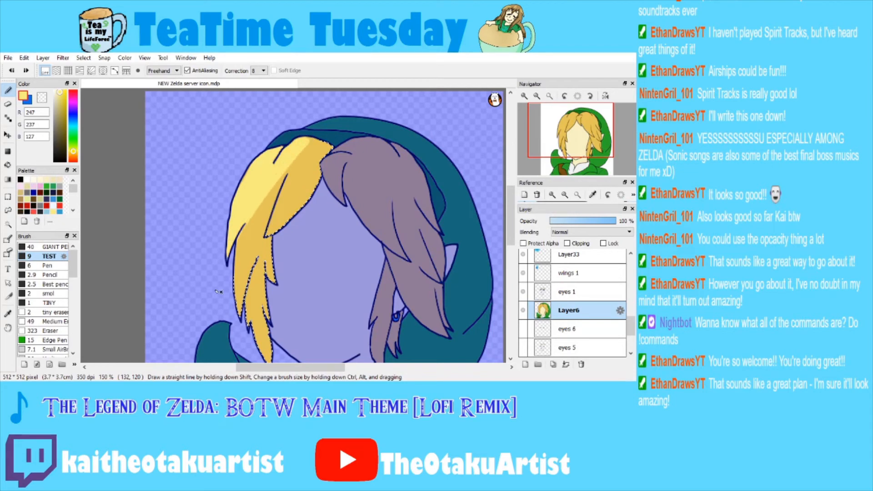
key("ctrl+z")
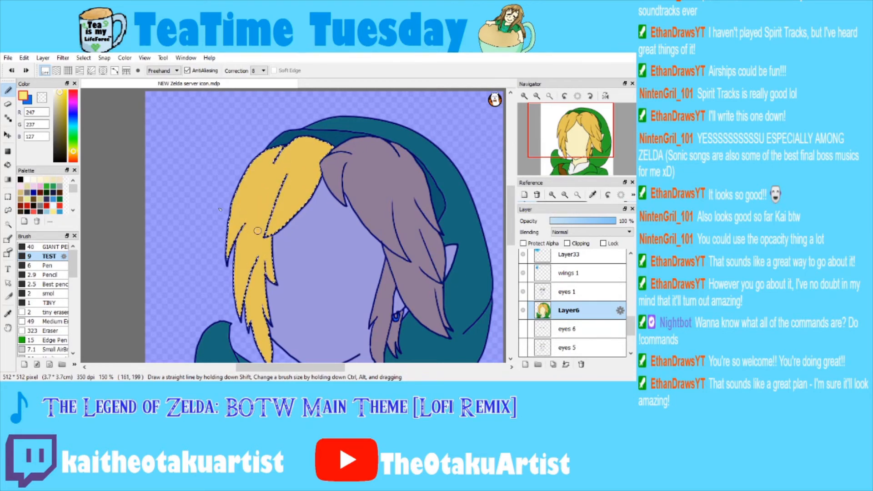
Try darker gold strokes (206, 158, 0) and (223, 178, 31) beside the strand line, undo them, and set the colour to (209, 166, 29).
left_click(257, 231, "alt")
left_click(65, 104)
key("b")
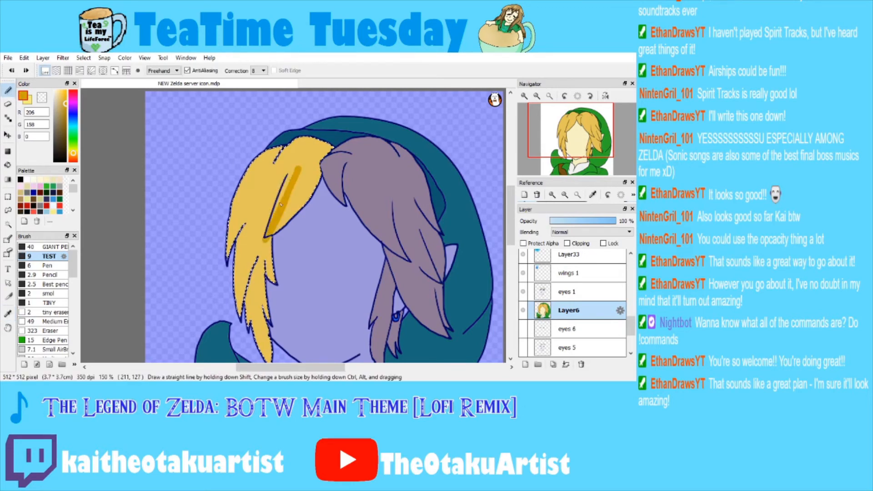
key("ctrl+z")
left_click(65, 99)
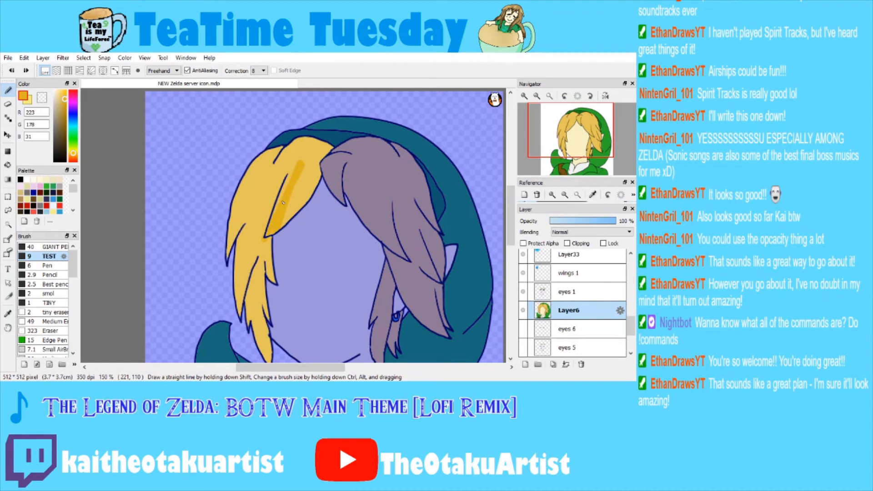
key("ctrl+z")
left_click(65, 104)
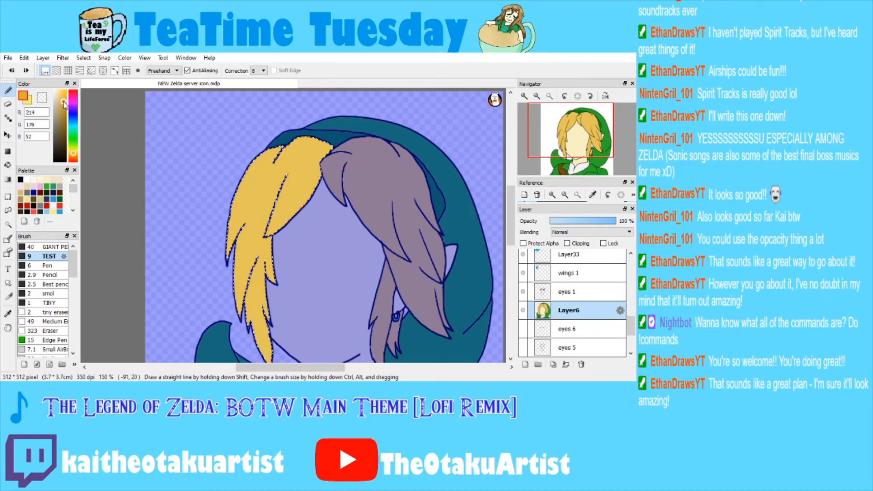
left_click(65, 103)
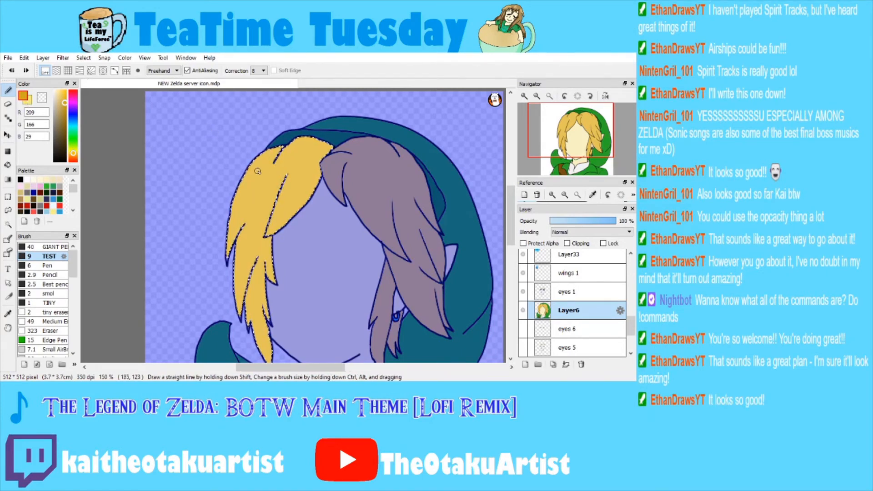
Try a light yellow (247, 237, 127) highlight on the upper outer curve of the selected hair and undo it.
left_click(59, 92)
left_click_drag(271, 155, 233, 216)
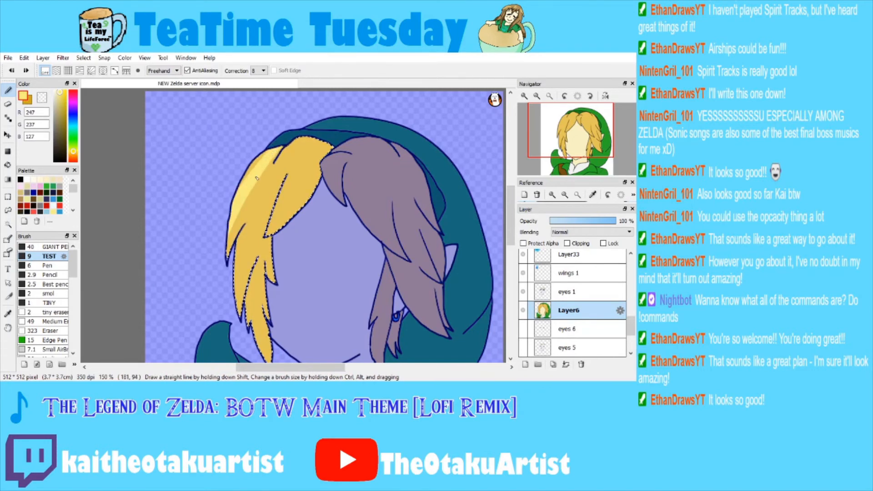
left_click(31, 100)
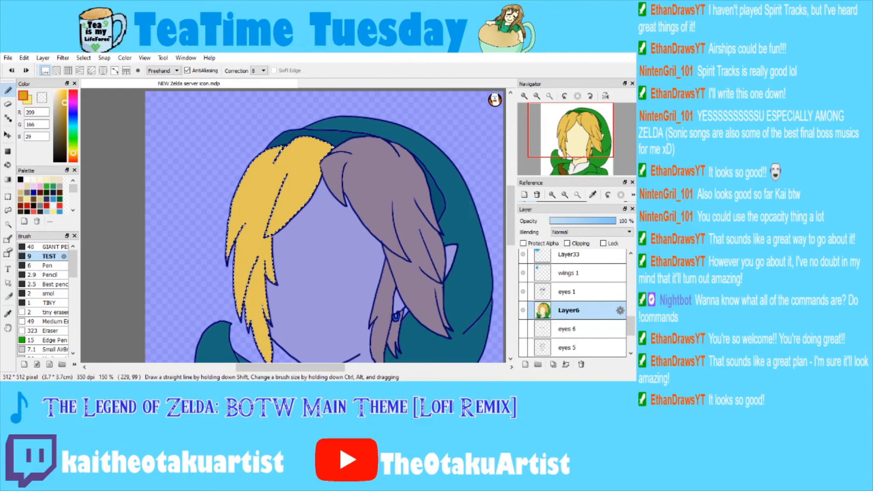
Paint a light yellow (247, 237, 127) highlight with the 6 Pen along the hair's outer edge, down to the first strand tip.
scroll(122, 148, "up", 2)
left_click_drag(213, 153, 93, 148)
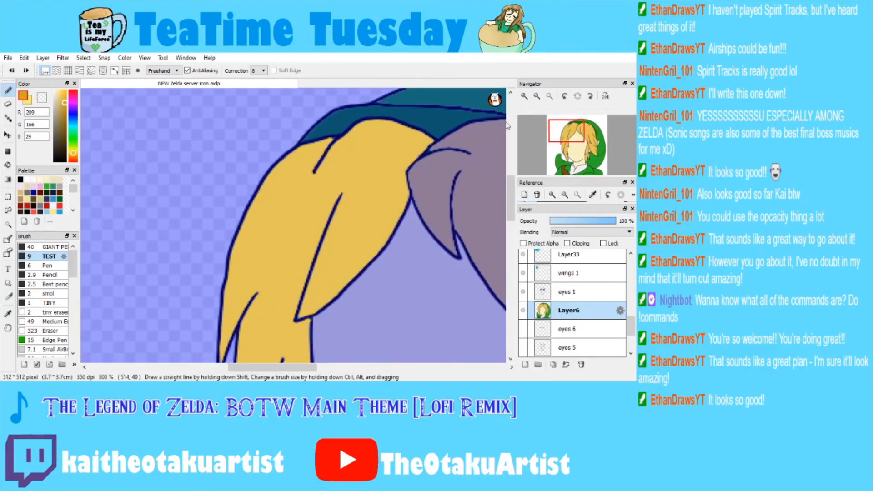
left_click(29, 100)
left_click(44, 275)
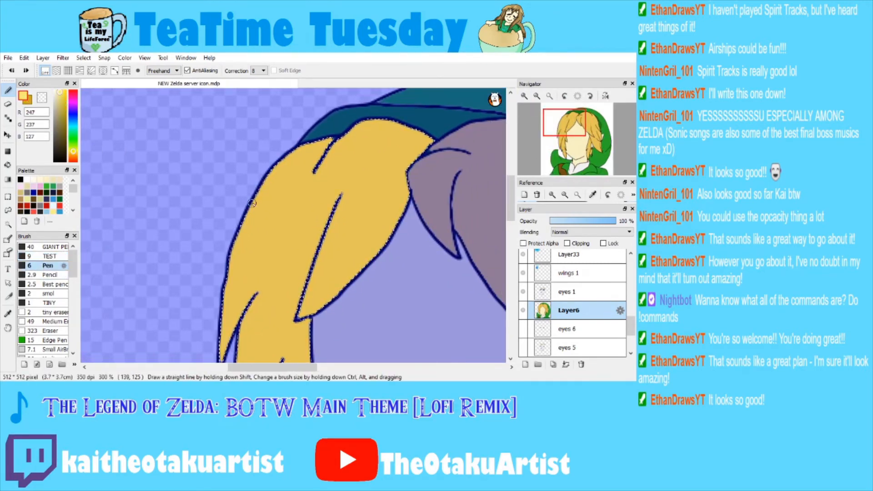
left_click(44, 265)
mouse_move(273, 169)
left_mouse_down()
mouse_move(230, 232)
mouse_move(229, 272)
left_mouse_up()
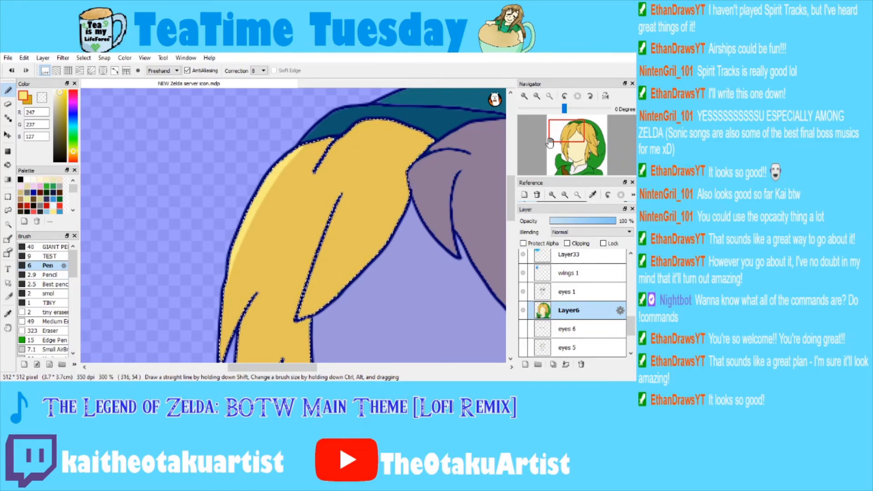
left_click_drag(552, 138, 563, 128)
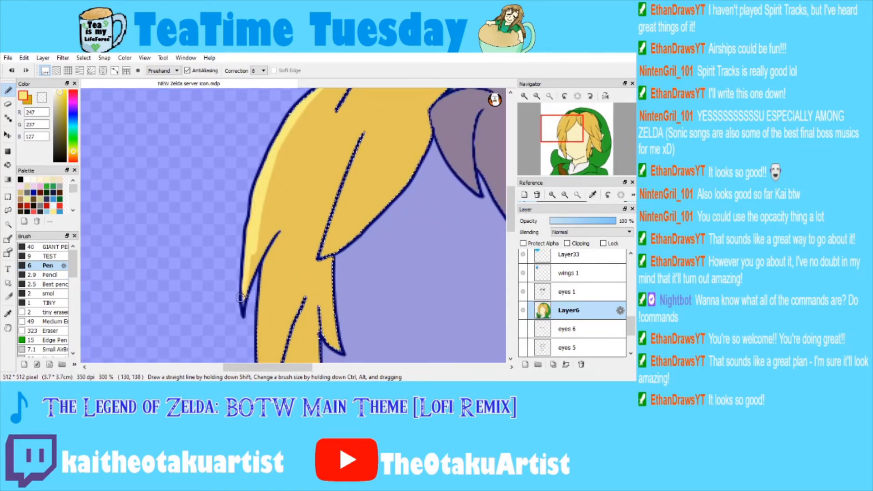
mouse_move(256, 247)
left_mouse_down()
mouse_move(257, 272)
mouse_move(272, 242)
left_mouse_up()
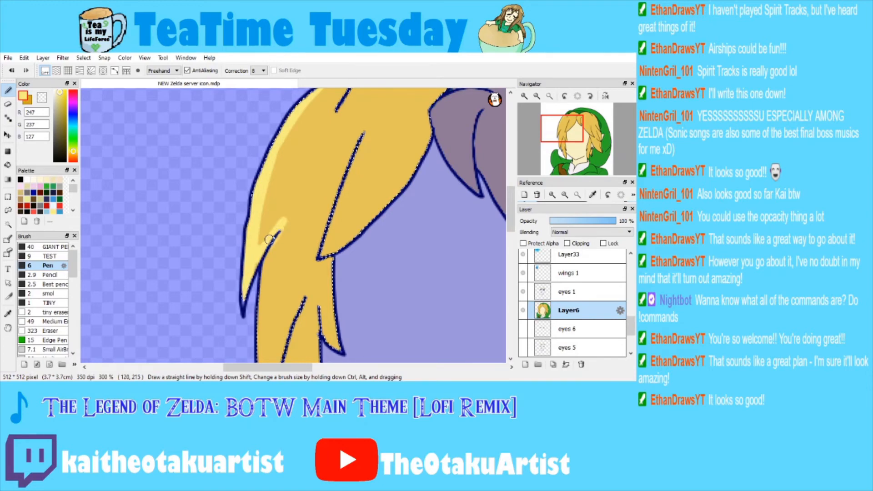
Highlight the outer side of the long lower strand in light yellow down to its tip, undoing and repainting the stray strokes.
left_click_drag(287, 220, 266, 291)
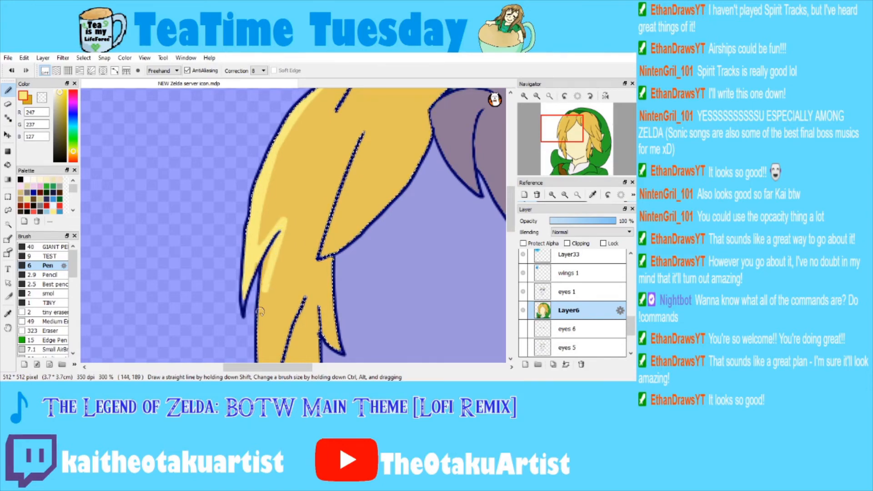
left_click_drag(540, 147, 569, 143)
left_click_drag(208, 226, 214, 331)
key("ctrl+z")
left_click_drag(209, 215, 205, 275)
left_click_drag(212, 201, 210, 226)
mouse_move(229, 150)
left_mouse_down()
mouse_move(201, 263)
mouse_move(232, 138)
mouse_move(207, 253)
left_mouse_up()
key("ctrl+z")
left_click_drag(229, 151, 221, 211)
key("ctrl+z")
key("ctrl+z")
left_click_drag(231, 137, 212, 244)
left_click_drag(225, 177, 215, 194)
left_click_drag(208, 259, 201, 285)
left_click_drag(224, 214, 205, 287)
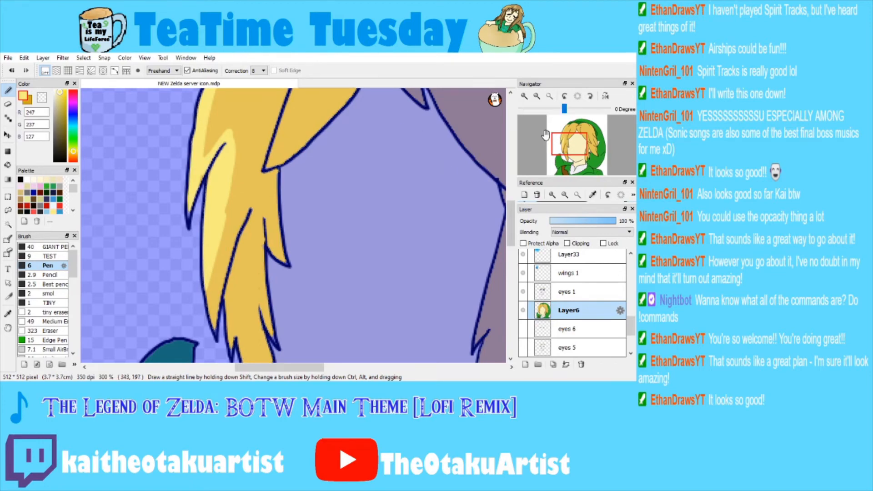
Widen the light yellow highlight on the upper outer curve and extend it across the crown just under the hat.
left_click_drag(572, 148, 562, 120)
left_click_drag(339, 172, 279, 242)
left_click_drag(309, 199, 275, 267)
mouse_move(321, 183)
left_mouse_down()
mouse_move(277, 252)
mouse_move(278, 225)
mouse_move(326, 183)
left_mouse_up()
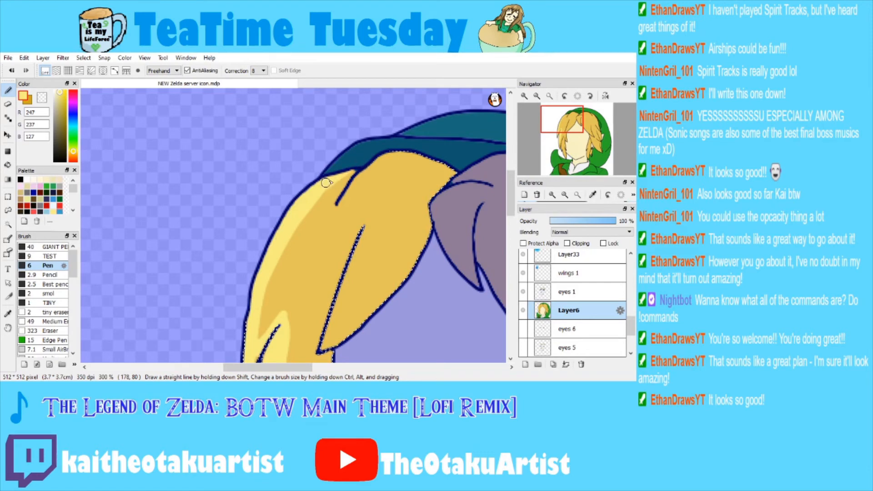
mouse_move(344, 178)
left_mouse_down()
mouse_move(426, 148)
mouse_move(355, 170)
mouse_move(420, 157)
mouse_move(374, 169)
left_mouse_up()
Highlight the pointed bang in light yellow beside the long strand line and along its edge facing the forehead.
left_click_drag(556, 144, 567, 127)
mouse_move(312, 150)
left_mouse_down()
mouse_move(275, 259)
mouse_move(289, 216)
left_mouse_up()
key("ctrl+z")
mouse_move(313, 150)
left_mouse_down()
mouse_move(274, 264)
mouse_move(357, 196)
left_mouse_up()
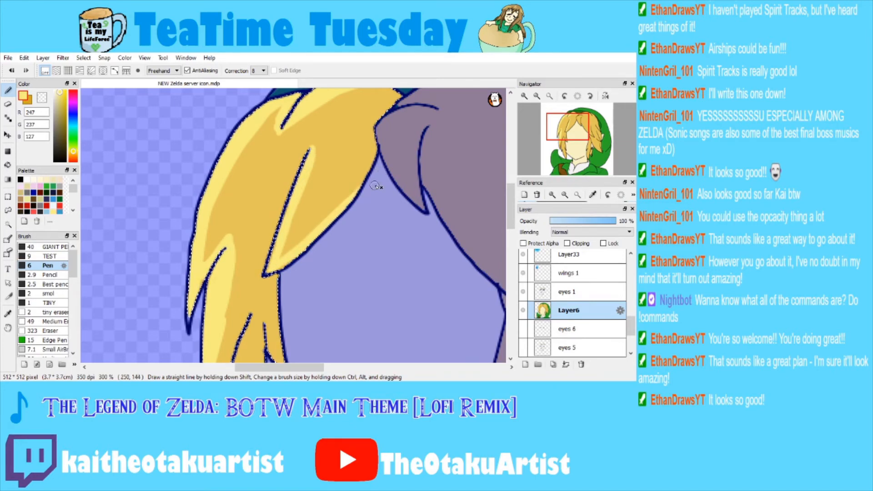
Try zigzag light yellow shine strokes in the middle of the selected hair with the 6 Pen and undo them.
mouse_move(253, 171)
left_mouse_down()
mouse_move(240, 207)
mouse_move(278, 150)
mouse_move(237, 200)
left_mouse_up()
left_click(538, 96)
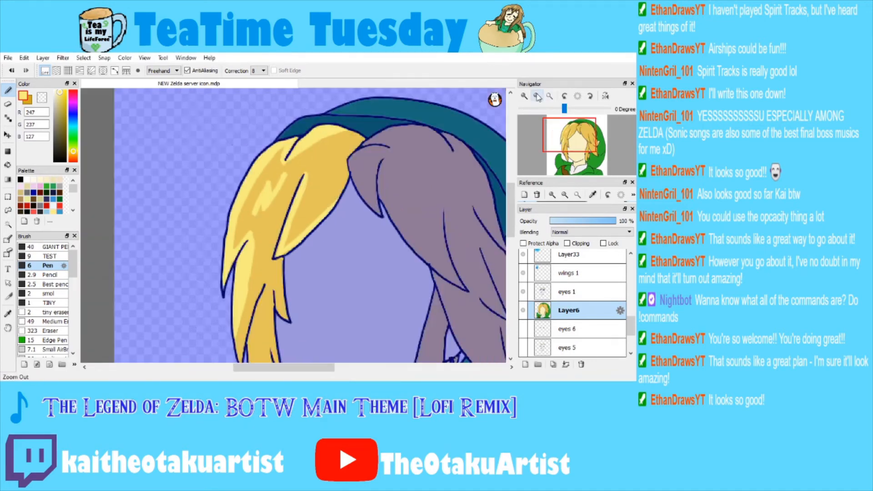
left_click(537, 96)
left_click(525, 97)
left_click(525, 96)
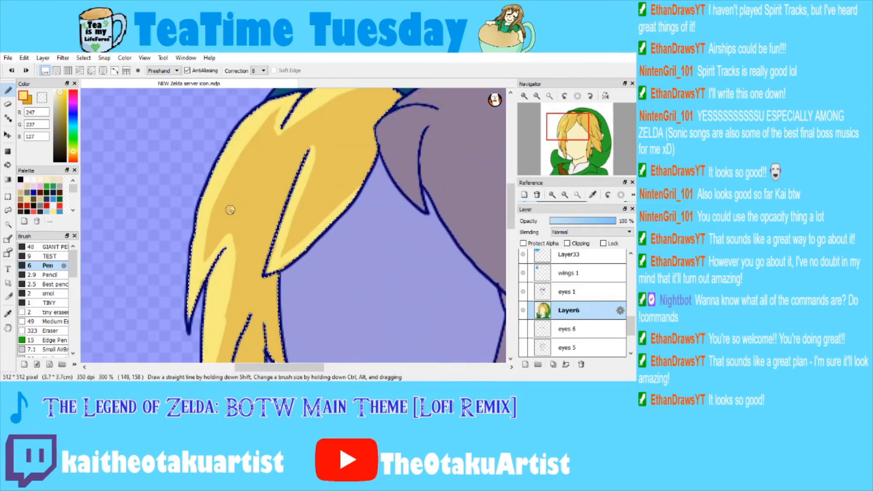
mouse_move(230, 220)
left_mouse_down()
mouse_move(273, 141)
mouse_move(256, 187)
mouse_move(273, 173)
mouse_move(251, 199)
left_mouse_up()
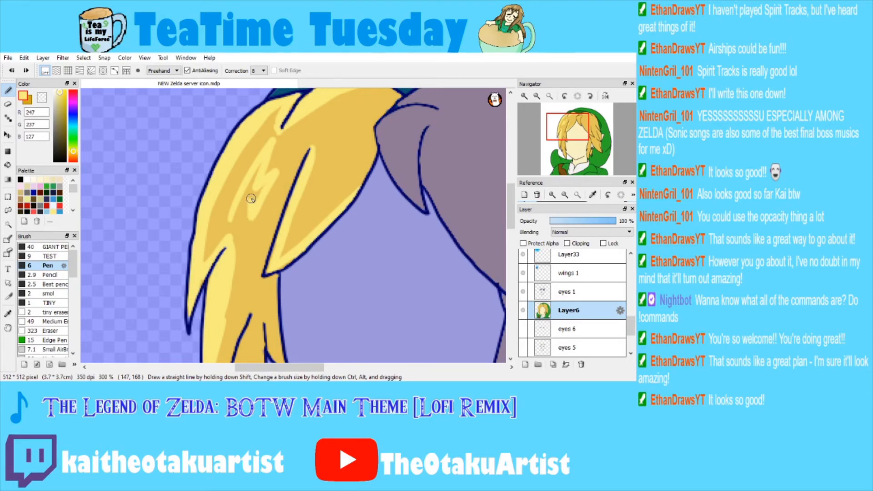
key("ctrl+z")
Paint a jagged light yellow shine patch mid-hair with the 2.5 Best pencil, and touch up the pointed bang's highlight.
left_click(48, 284)
mouse_move(227, 221)
left_mouse_down()
mouse_move(273, 137)
mouse_move(265, 172)
left_mouse_up()
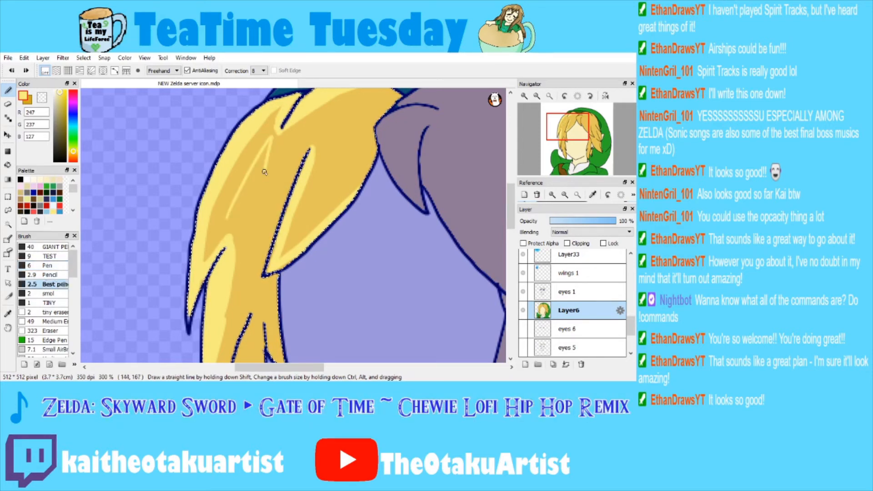
key("ctrl+z")
left_click_drag(226, 221, 273, 140)
key("ctrl+z")
mouse_move(225, 227)
left_mouse_down()
mouse_move(277, 142)
mouse_move(258, 172)
mouse_move(253, 207)
left_mouse_up()
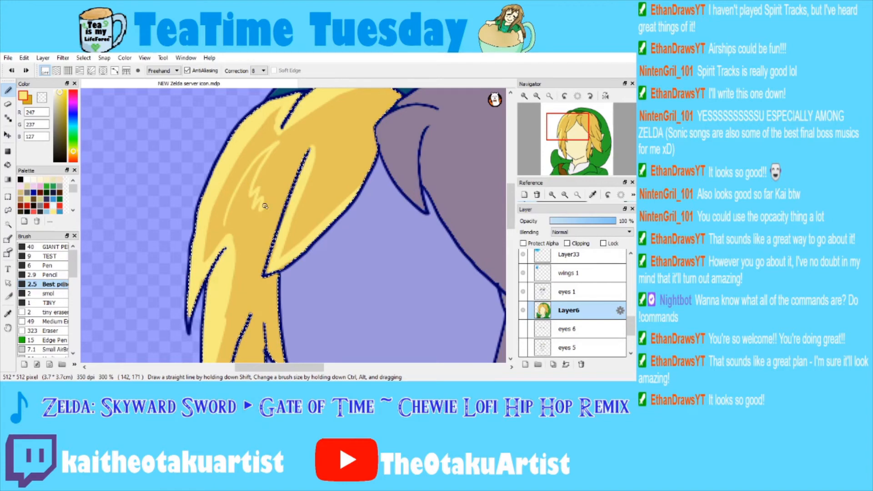
left_click_drag(265, 206, 232, 230)
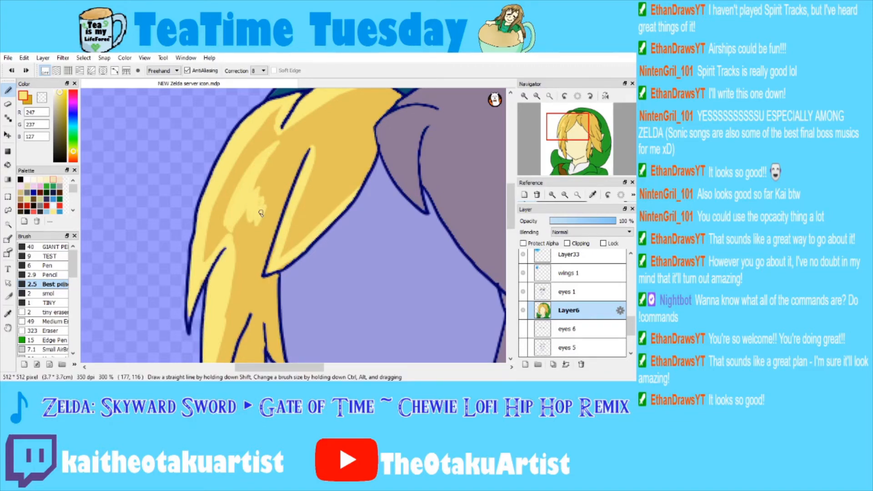
left_click_drag(261, 213, 261, 221)
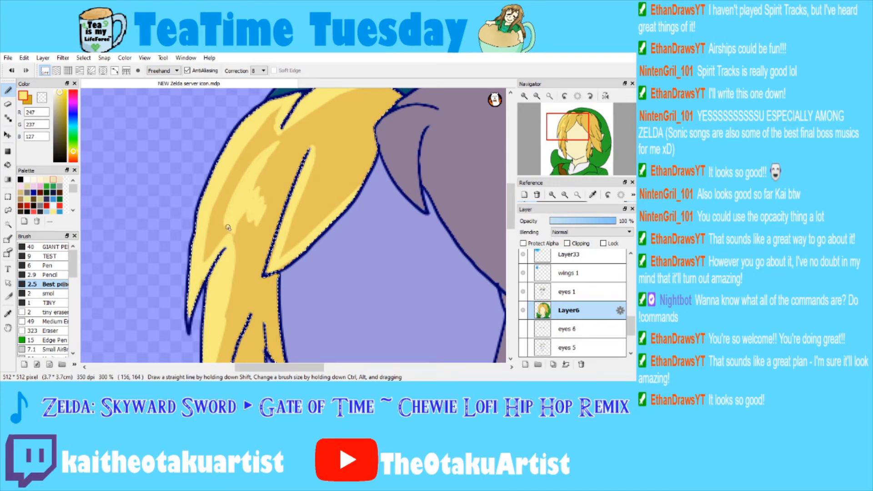
mouse_move(306, 152)
left_mouse_down()
mouse_move(273, 268)
mouse_move(300, 164)
mouse_move(301, 210)
left_mouse_up()
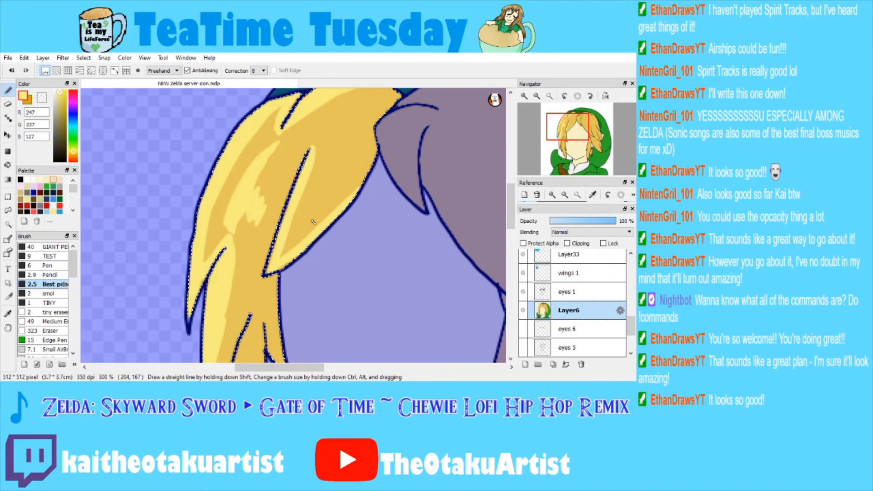
Sample the hair's golden tan base colour (229, 196, 87) for drawing, keeping the front hair section selected.
key("ctrl+d")
left_click(238, 213, "alt")
key("ctrl+z")
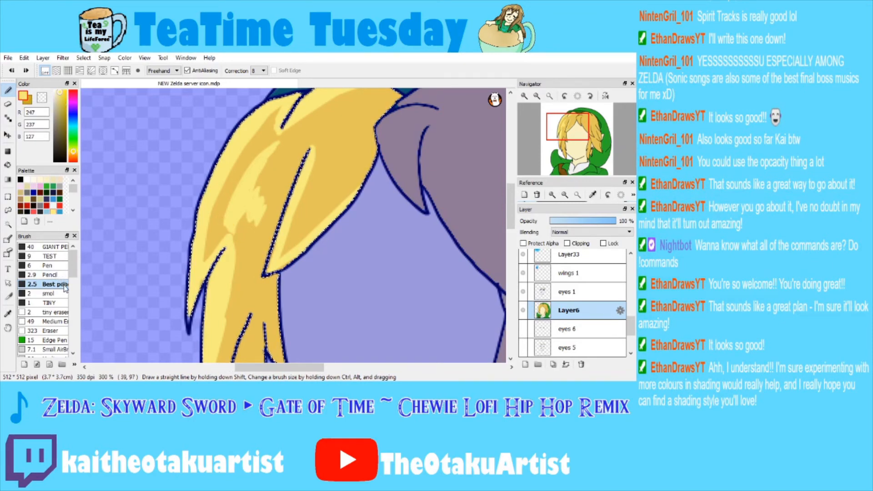
left_click(8, 314)
left_click(246, 323)
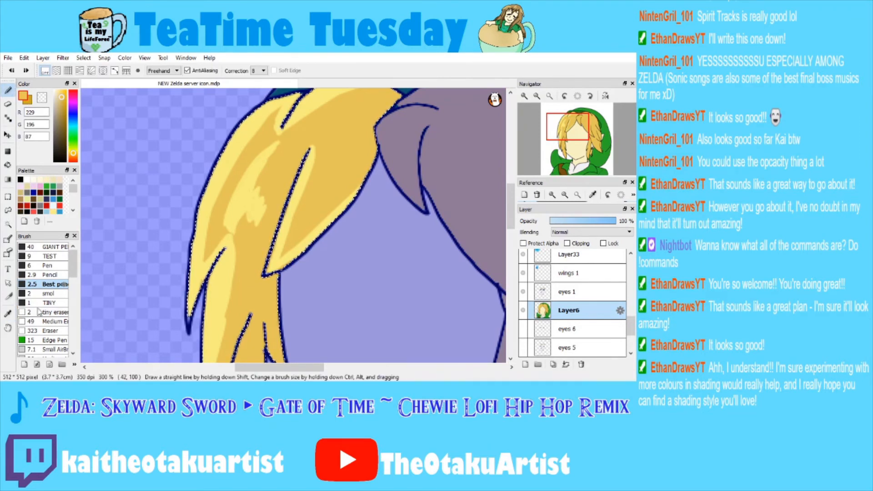
Redraw the mid-hair shine as a curved patch with a zigzag edge in light yellow (247, 237, 127) and fill it.
left_click(242, 194)
left_click(8, 90)
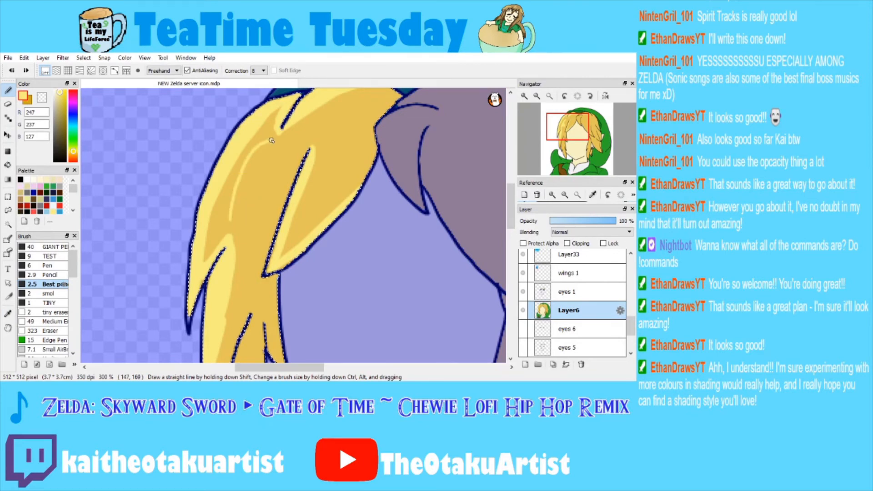
mouse_move(273, 137)
left_mouse_down()
mouse_move(247, 234)
mouse_move(251, 158)
mouse_move(274, 143)
mouse_move(241, 199)
mouse_move(242, 227)
mouse_move(229, 217)
mouse_move(250, 182)
left_mouse_up()
key("ctrl+z")
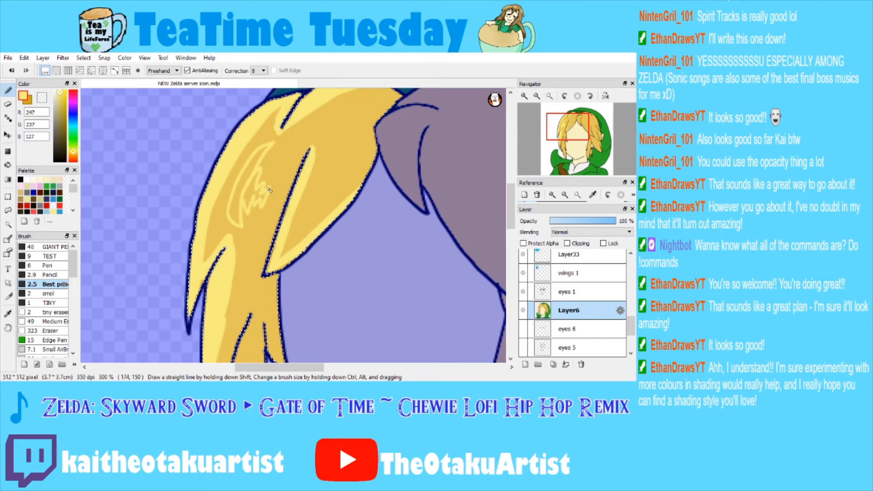
key("g")
left_click(248, 175)
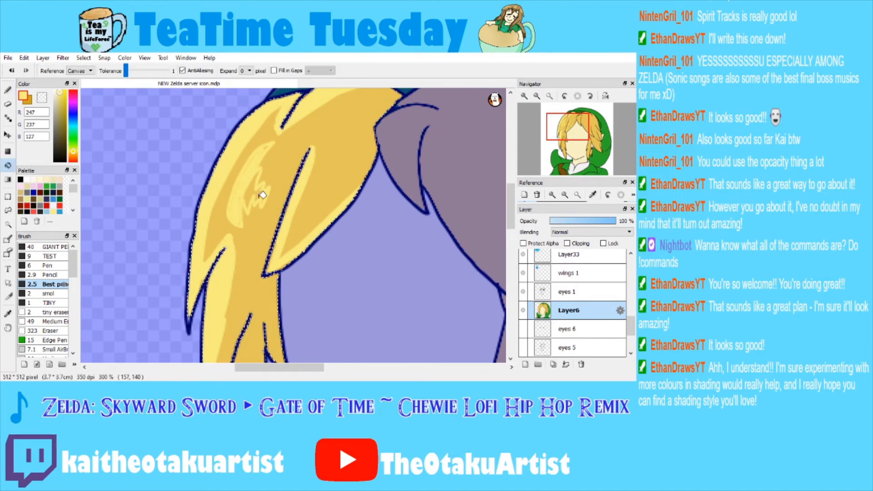
left_click(8, 89)
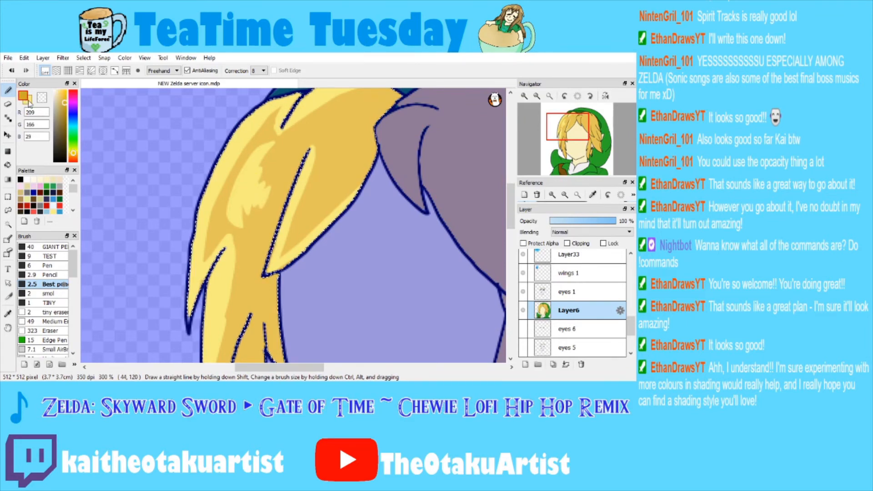
Trim the shine patch and upper highlight edges in golden tan (229, 196, 87) with the 2.9 Pencil.
left_click(8, 313)
left_click(221, 219)
key("b")
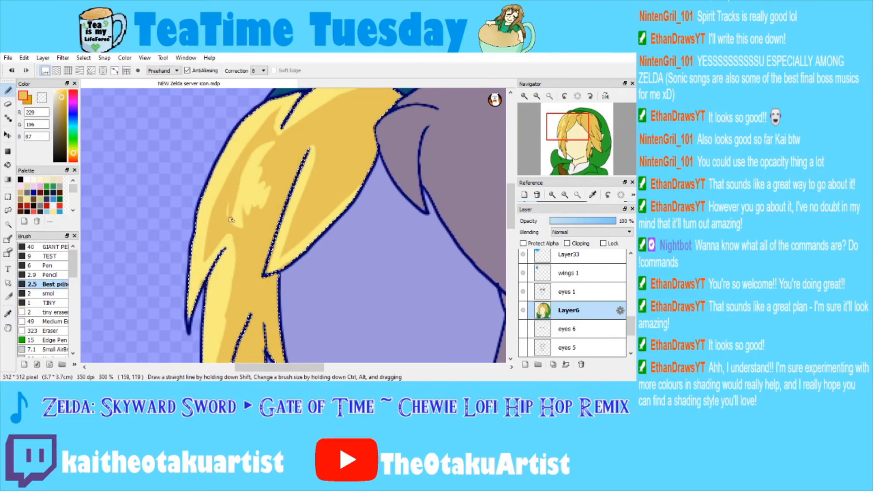
key("ctrl+z")
left_click(50, 275)
left_click_drag(248, 155, 231, 209)
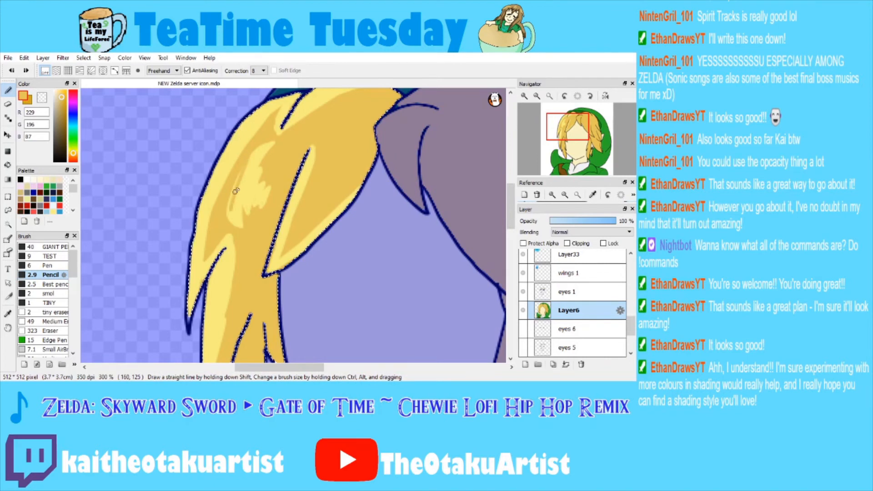
key("ctrl+z")
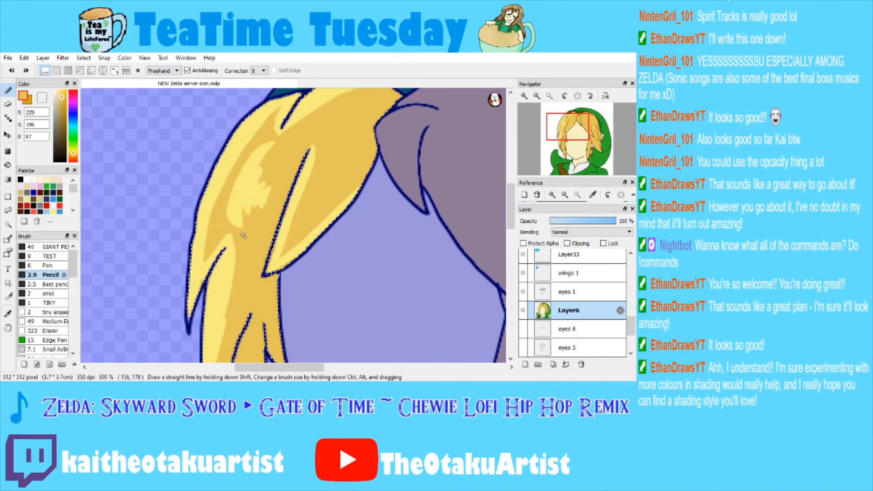
left_click_drag(236, 184, 230, 221)
mouse_move(277, 111)
left_mouse_down()
mouse_move(278, 137)
mouse_move(277, 119)
left_mouse_up()
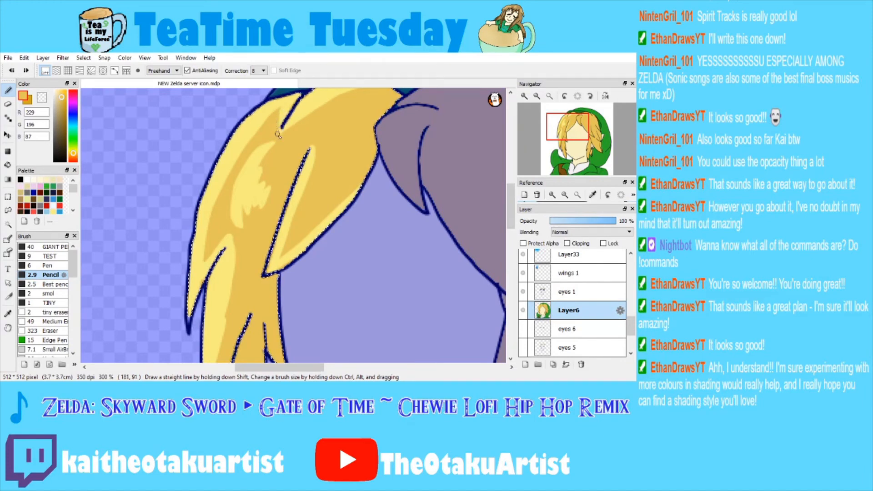
Extend the light yellow highlight (247, 237, 127) along the lower outer strand down to its tip.
left_click(536, 96)
left_click_drag(555, 123, 568, 142)
left_click(524, 96)
left_click(8, 313)
left_click(194, 178)
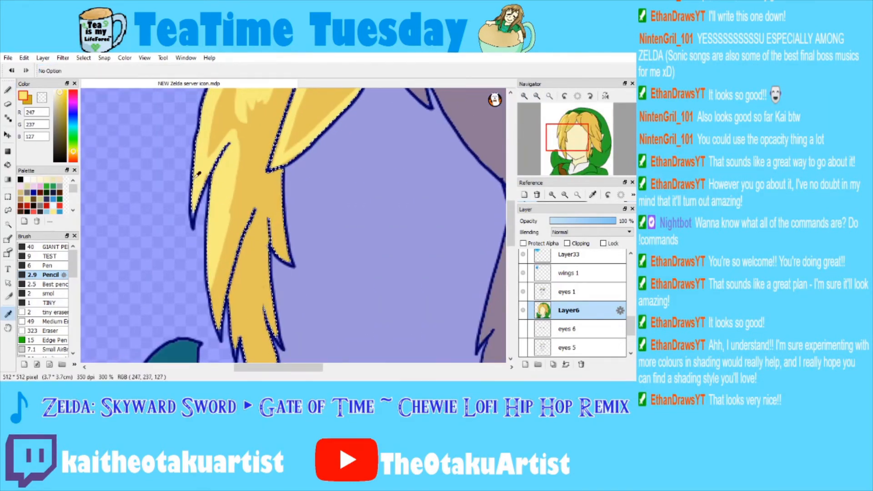
left_click(8, 90)
left_click_drag(222, 337, 216, 314)
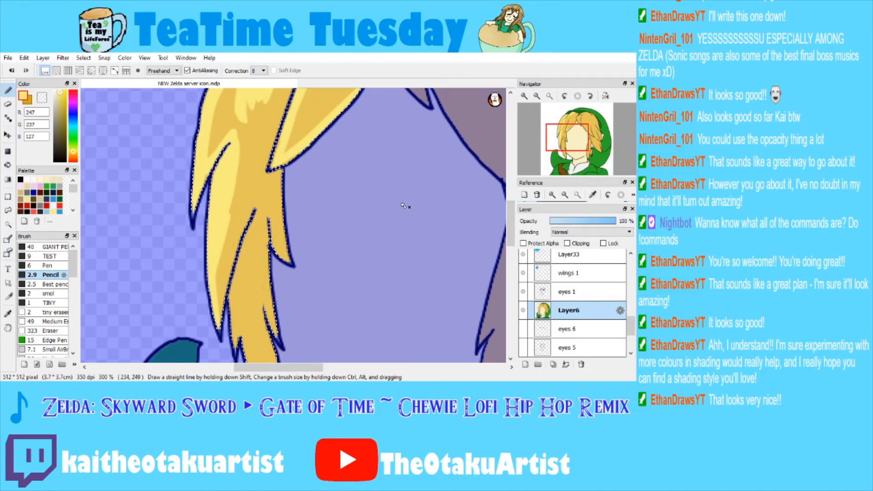
left_click_drag(364, 237, 348, 205)
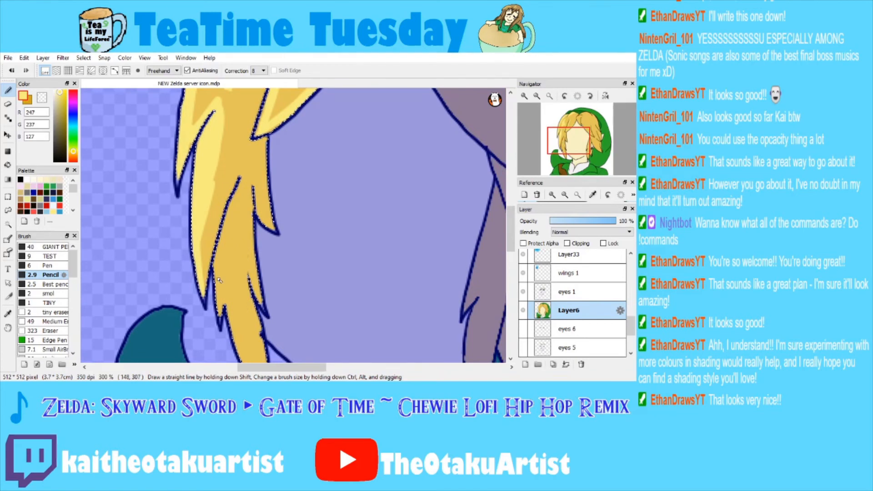
scroll(219, 280, "down", 4)
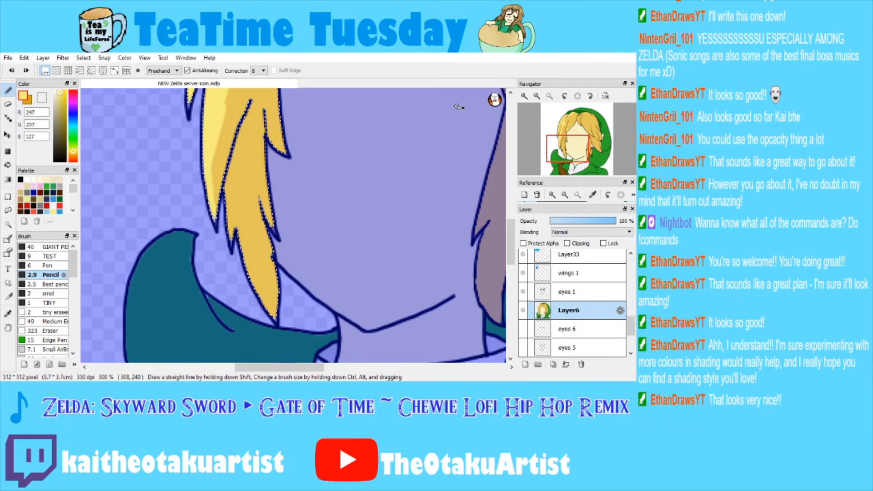
Try touching up the hair highlights in golden tan (229, 196, 87) with the 6 Pen and undo it.
scroll(490, 184, "up", 5)
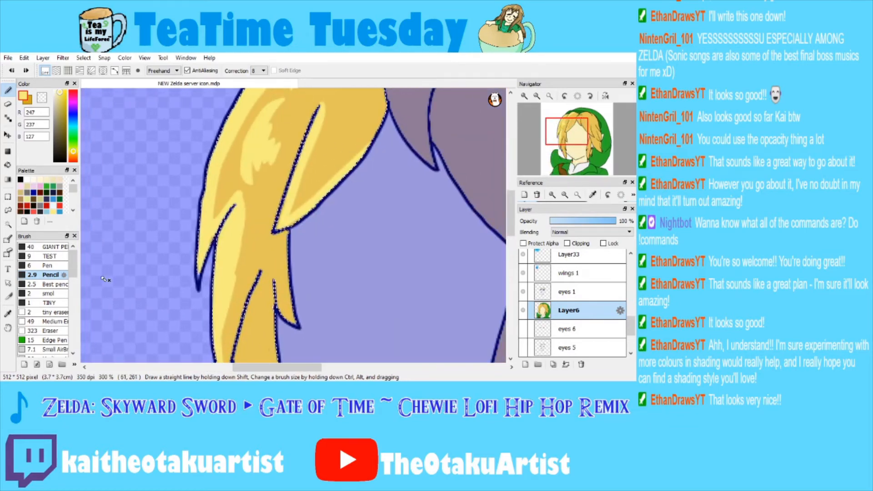
key("ctrl+d")
left_click(7, 313)
left_click(300, 136)
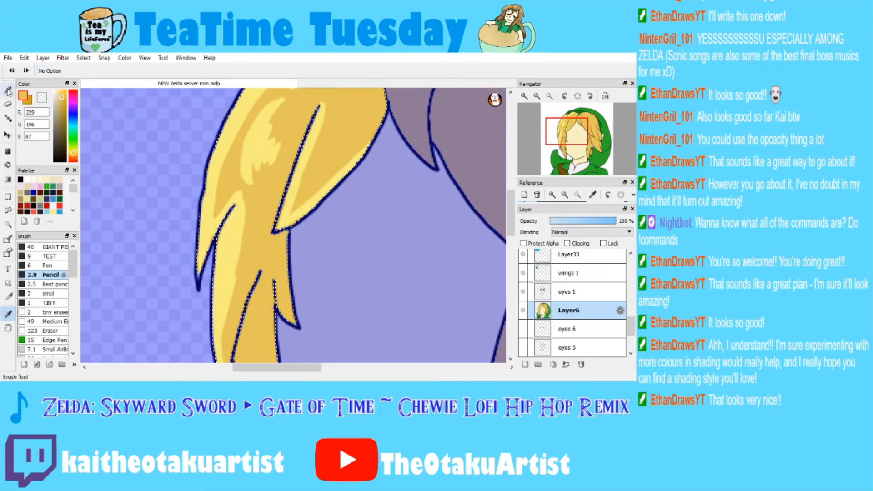
left_click(57, 266)
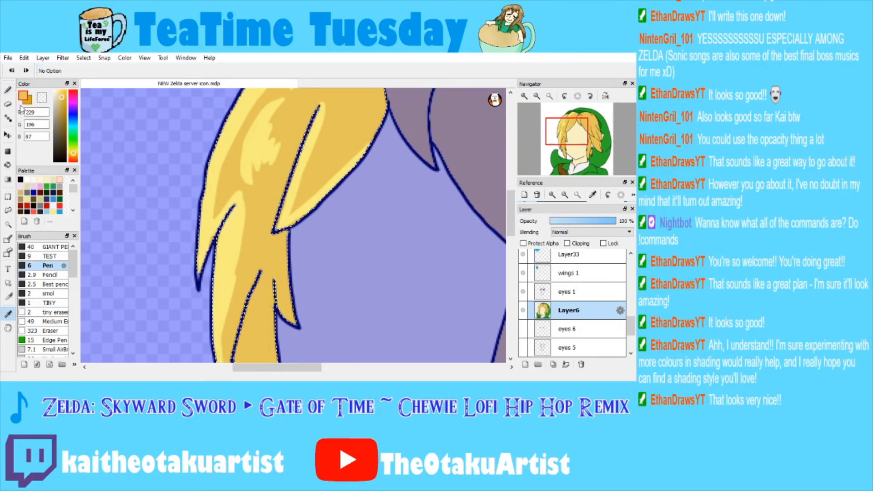
key("ctrl+z")
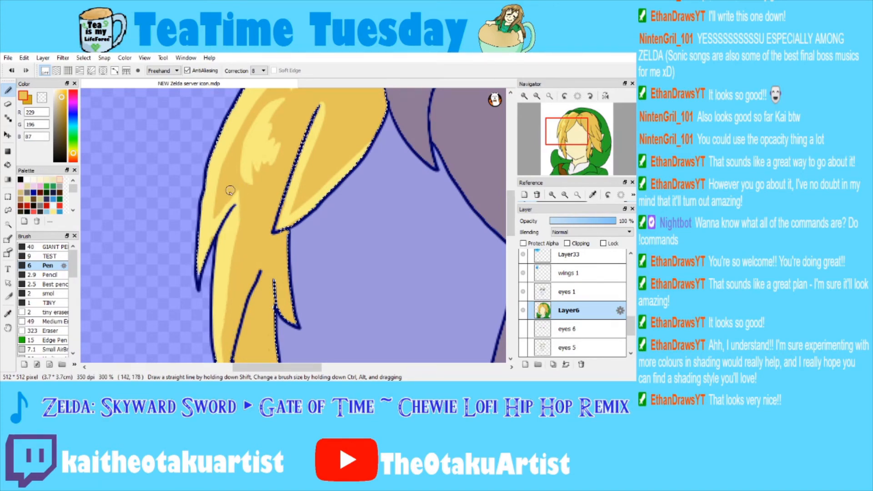
Shade the long lower strand along its inner line in dark gold (209, 166, 29) with the 2.5 Best pencil.
scroll(388, 208, "down", 3)
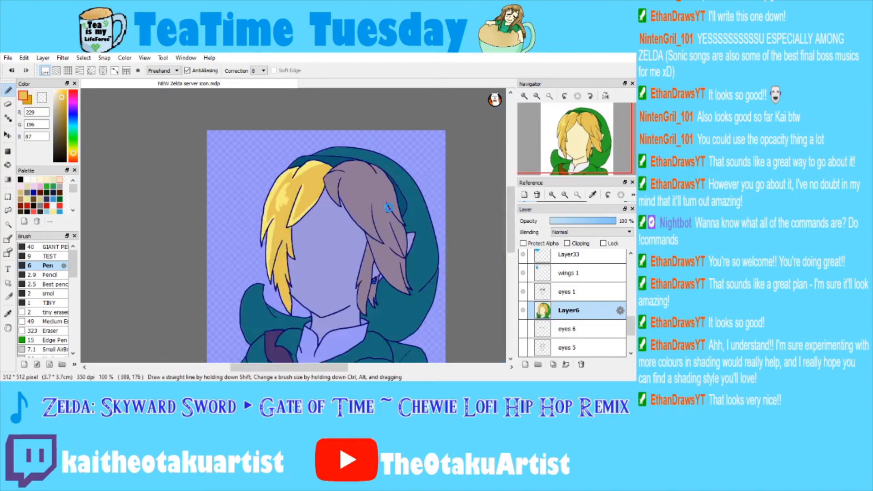
left_click(524, 97)
left_click(525, 97)
key("alt")
left_click(261, 159, "alt")
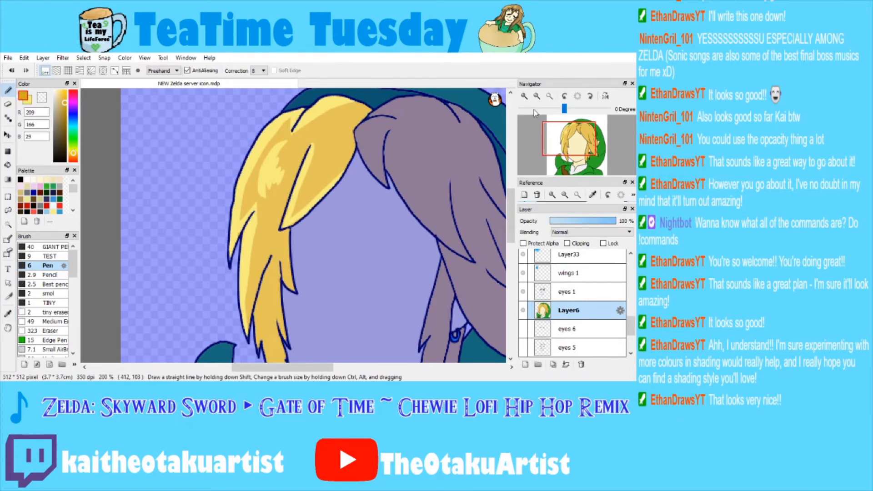
left_click(524, 96)
left_click(524, 97)
left_click(524, 96)
left_click_drag(572, 132, 567, 147)
left_click(52, 284)
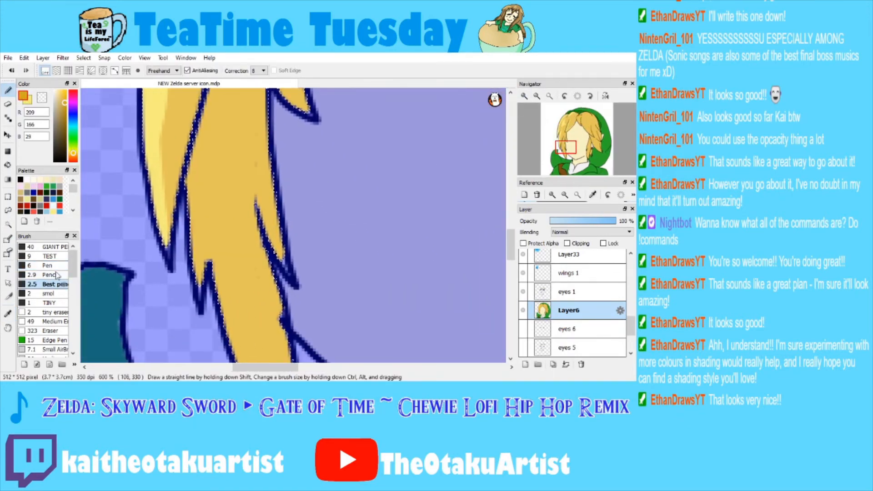
mouse_move(211, 93)
left_mouse_down()
mouse_move(194, 153)
mouse_move(195, 227)
mouse_move(199, 136)
mouse_move(199, 278)
left_mouse_up()
Widen the lower strand's dark gold shading up to the line's top and continue it to the tip with the 2.9 Pencil.
left_click(537, 97)
left_click(537, 97)
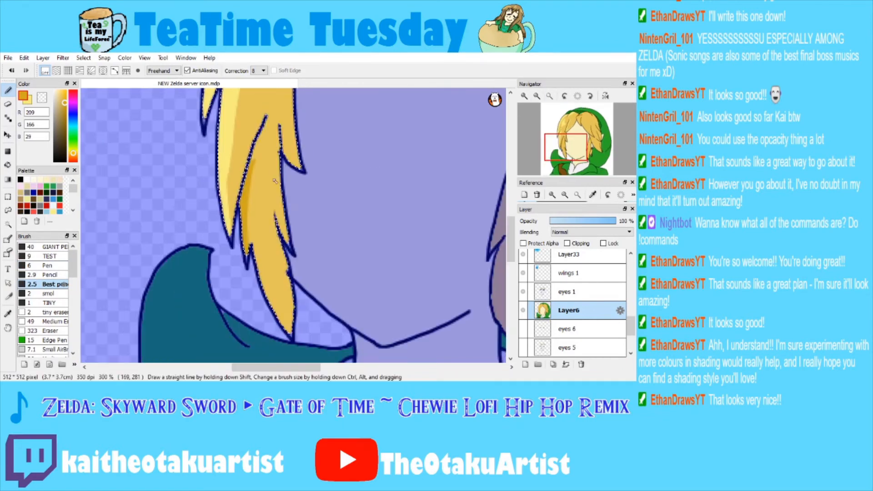
mouse_move(265, 127)
left_mouse_down()
mouse_move(250, 219)
mouse_move(266, 132)
left_mouse_up()
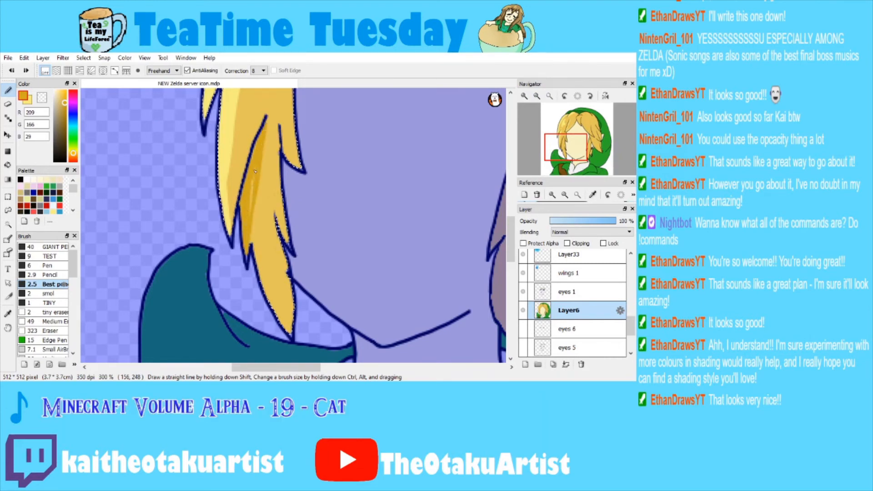
left_click_drag(256, 162, 264, 263)
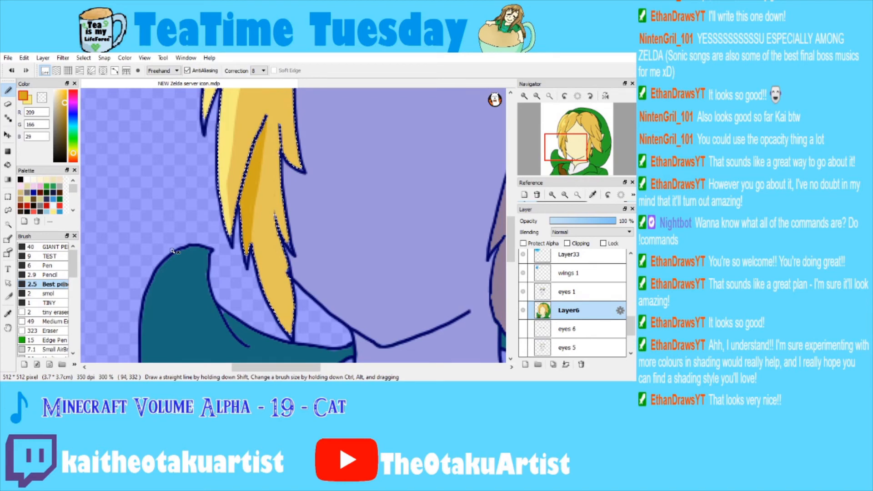
left_click(46, 275)
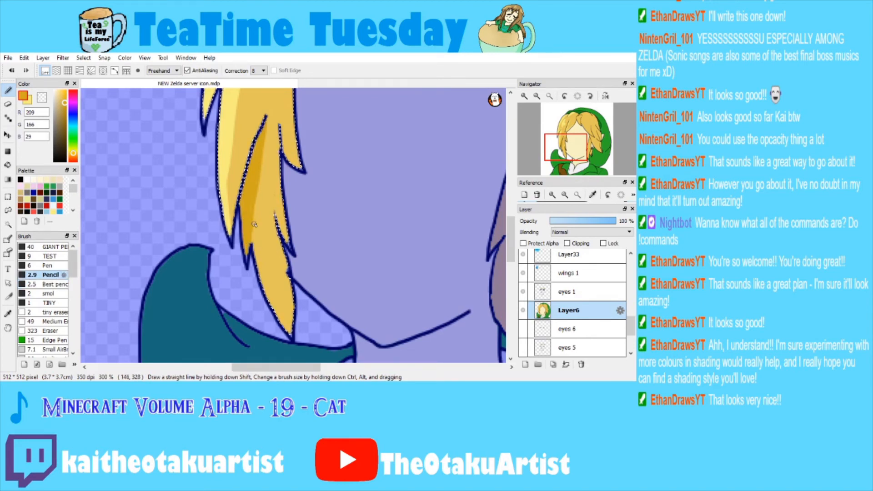
left_click_drag(257, 234, 291, 334)
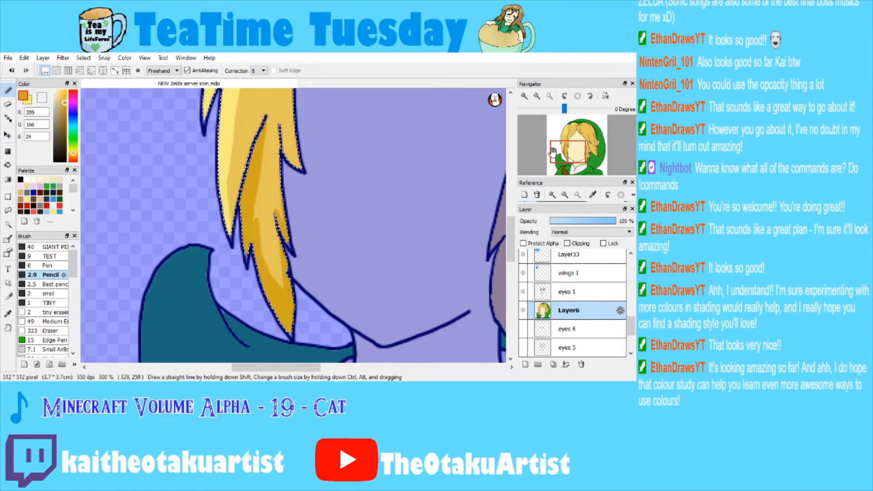
Add dark gold shading beside the short side spike and next to the parting, and clear the selection.
left_click(565, 141)
left_click_drag(565, 141, 568, 144)
left_click_drag(289, 274, 281, 243)
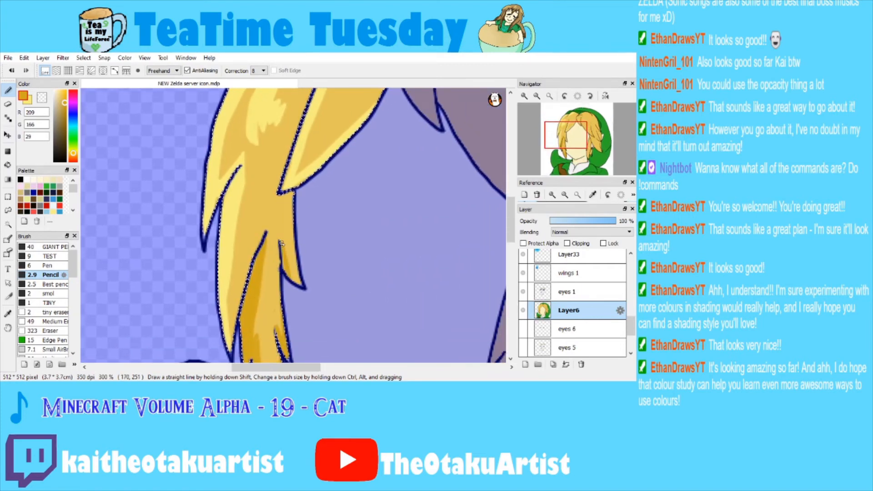
key("ctrl+d")
left_click_drag(566, 141, 577, 132)
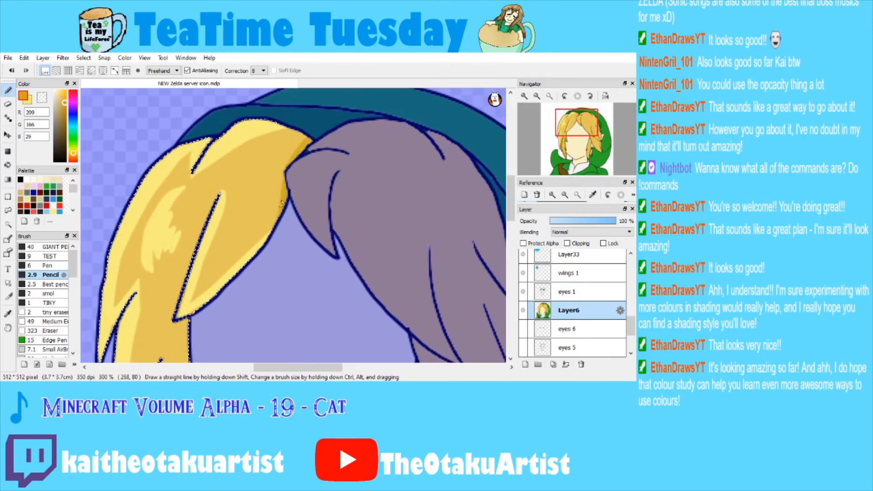
key("ctrl+d")
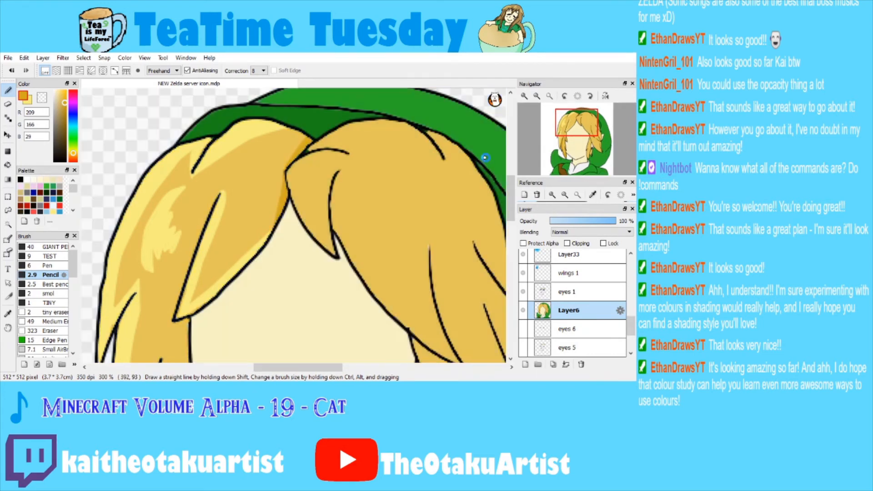
Select the large unshaded hair section on the other side of the parting with the Magic Wand.
left_click(537, 97)
left_click(537, 97)
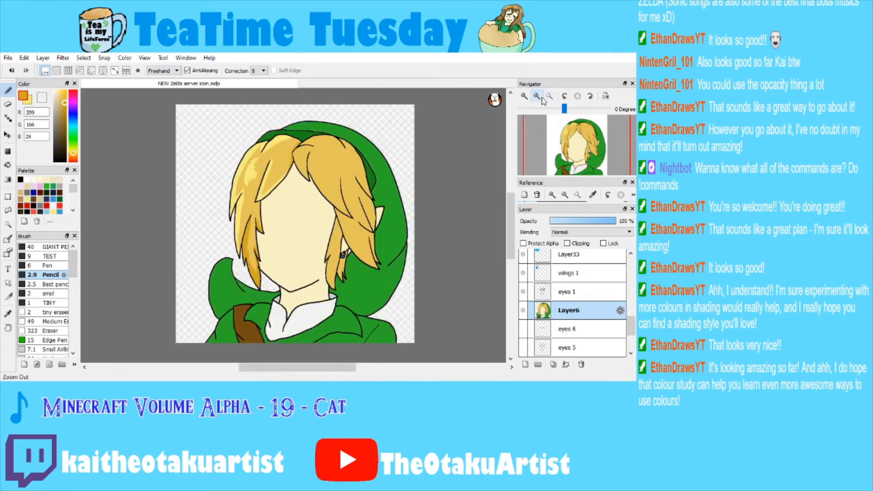
left_click(537, 96)
left_click(8, 224)
left_click(320, 191)
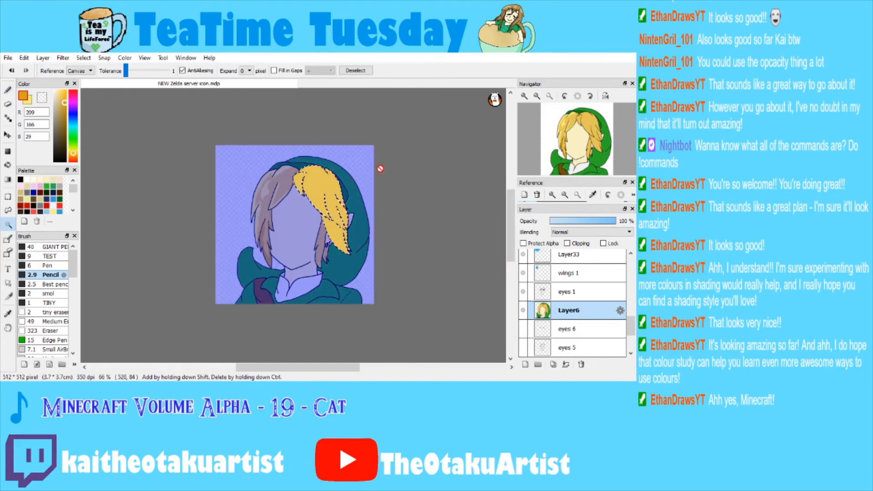
Highlight the short pointed lock at the parting in light yellow (247, 237, 127), undoing the last two strokes.
left_click(525, 96)
left_click(524, 96)
left_click(525, 96)
mouse_move(582, 129)
left_mouse_down()
mouse_move(589, 135)
mouse_move(591, 119)
left_mouse_up()
left_click(8, 90)
left_click(60, 93)
mouse_move(186, 177)
left_mouse_down()
mouse_move(142, 185)
mouse_move(173, 175)
mouse_move(153, 187)
mouse_move(139, 213)
mouse_move(148, 186)
mouse_move(164, 254)
mouse_move(188, 280)
left_mouse_up()
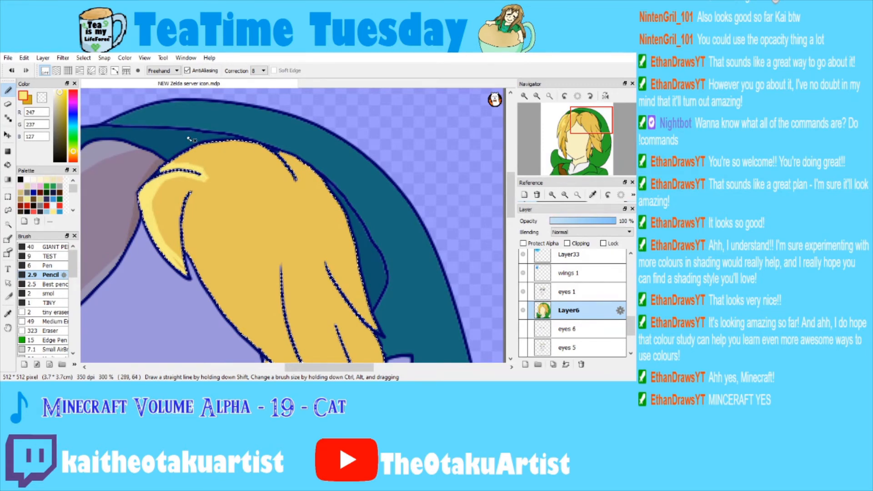
key("ctrl+z")
key("ctrl+z")
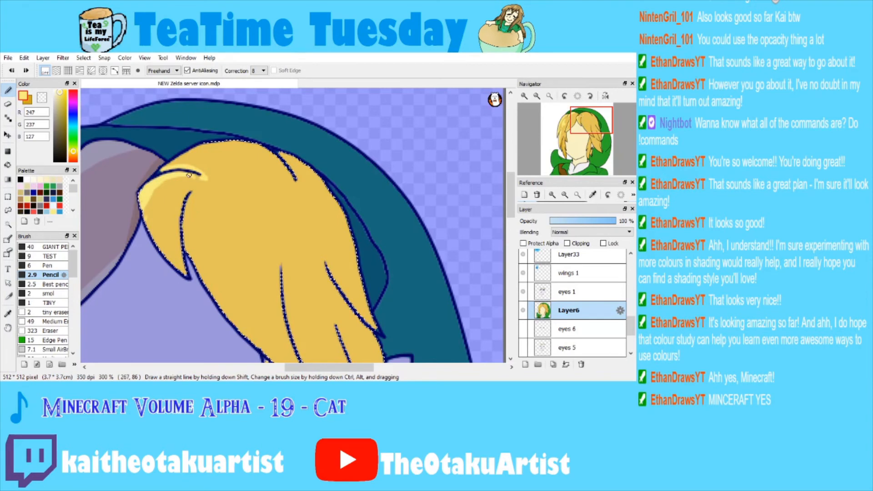
Redraw the light yellow highlight down the pointed lock's outer edge to its tip and up along its inner line.
left_click_drag(160, 183, 153, 203)
left_click_drag(174, 254, 184, 274)
key("ctrl+z")
mouse_move(155, 188)
left_mouse_down()
mouse_move(177, 268)
mouse_move(149, 217)
left_mouse_up()
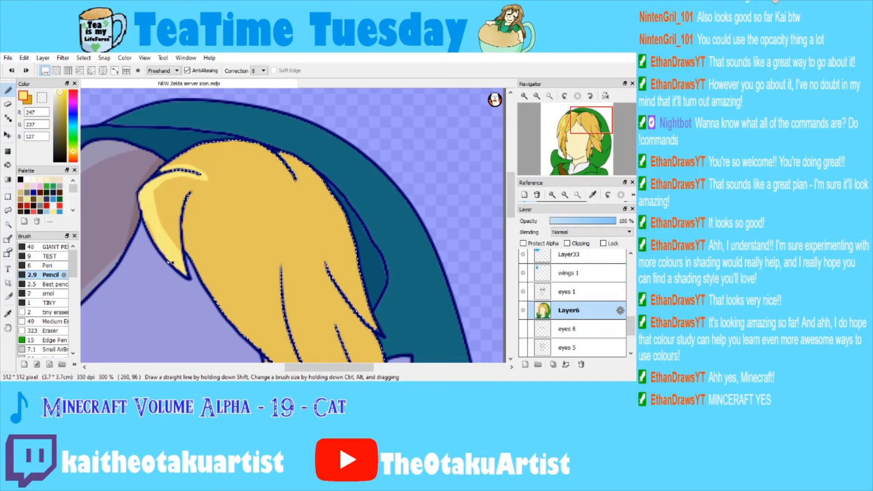
mouse_move(177, 242)
left_mouse_down()
mouse_move(181, 219)
mouse_move(176, 246)
left_mouse_up()
left_click_drag(181, 210, 177, 247)
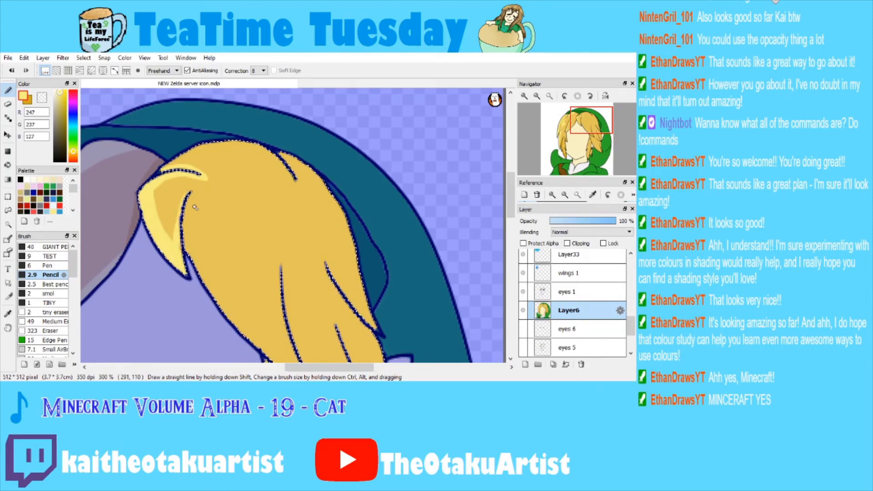
Shade beside the pointed lock's inner line in dark gold (209, 166, 29), undoing the light yellow stroke made there first.
left_click_drag(188, 199, 190, 256)
key("ctrl+z")
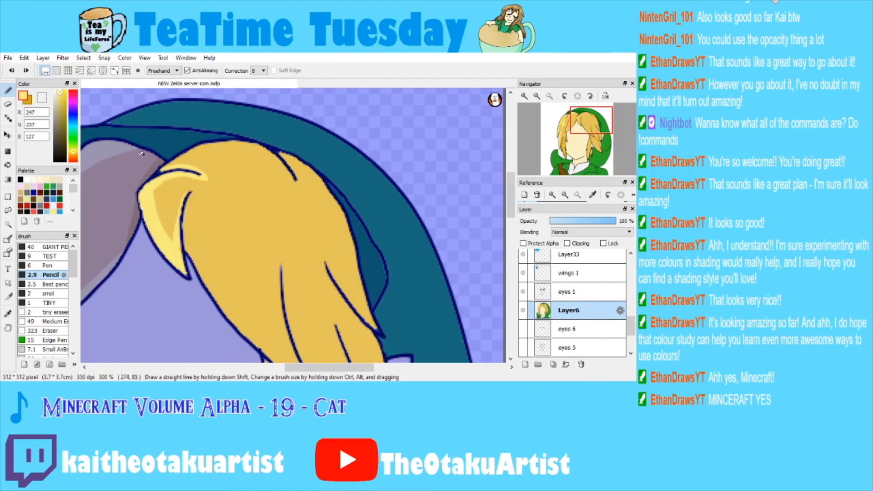
left_click(210, 211, "alt")
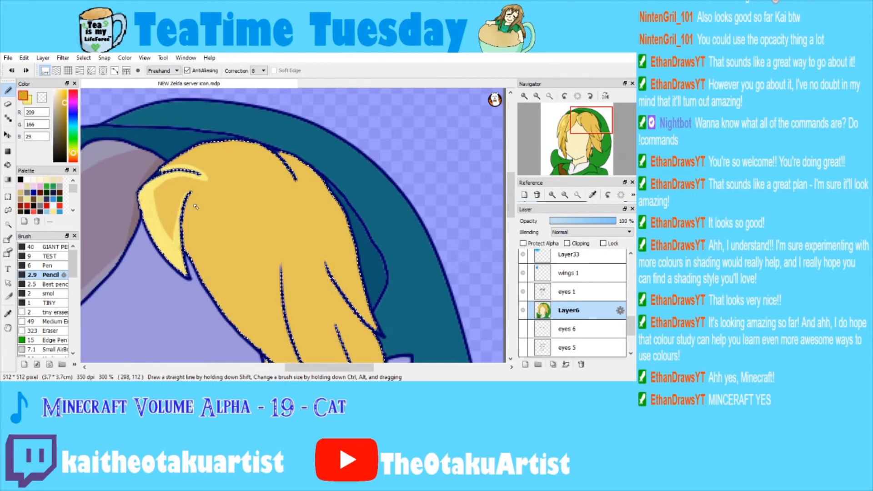
left_click_drag(192, 196, 206, 285)
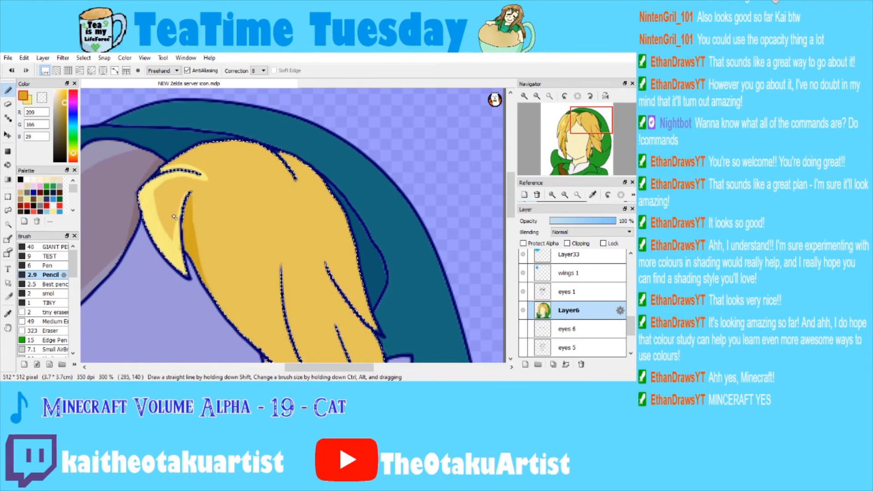
Highlight the long fringe lock's lower edge down to its tip in light yellow (247, 237, 127), undoing the stray stroke across it.
key("x")
mouse_move(591, 121)
left_mouse_down()
mouse_move(574, 126)
mouse_move(583, 126)
left_mouse_up()
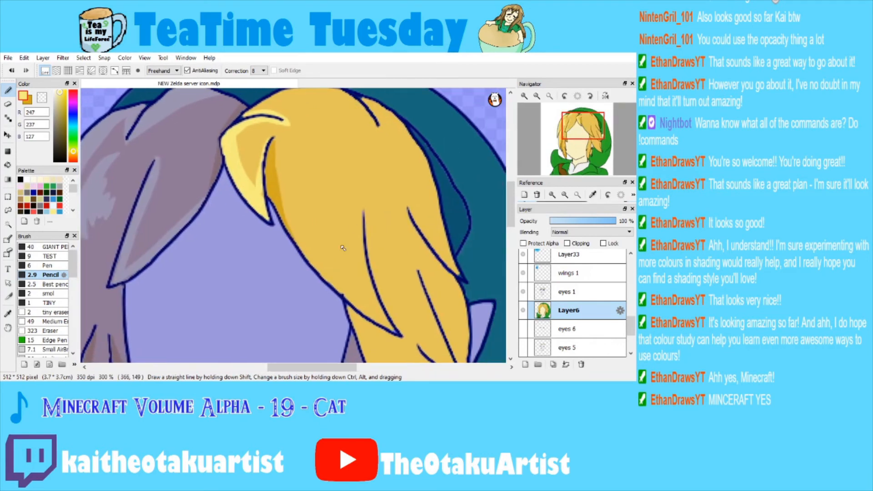
mouse_move(289, 229)
left_mouse_down()
mouse_move(344, 295)
mouse_move(395, 332)
mouse_move(304, 246)
mouse_move(337, 289)
mouse_move(381, 319)
left_mouse_up()
key("ctrl+z")
mouse_move(283, 218)
left_mouse_down()
mouse_move(351, 297)
mouse_move(394, 329)
left_mouse_up()
mouse_move(324, 245)
left_mouse_down()
mouse_move(347, 277)
mouse_move(334, 249)
mouse_move(342, 253)
mouse_move(341, 229)
left_mouse_up()
key("ctrl+z")
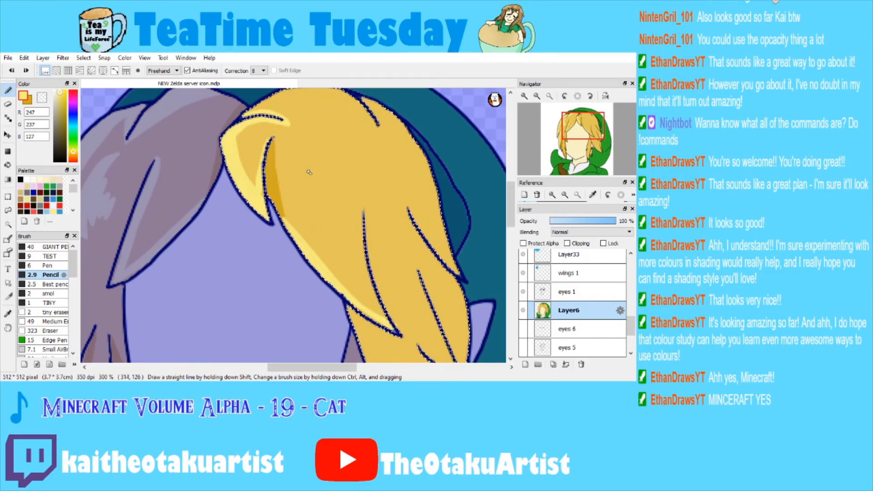
Paint jagged light yellow shine patches in the middle of the fringe lock and a smaller one near its tip.
mouse_move(312, 148)
left_mouse_down()
mouse_move(330, 244)
mouse_move(312, 150)
mouse_move(326, 231)
mouse_move(309, 150)
mouse_move(321, 209)
mouse_move(343, 196)
left_mouse_up()
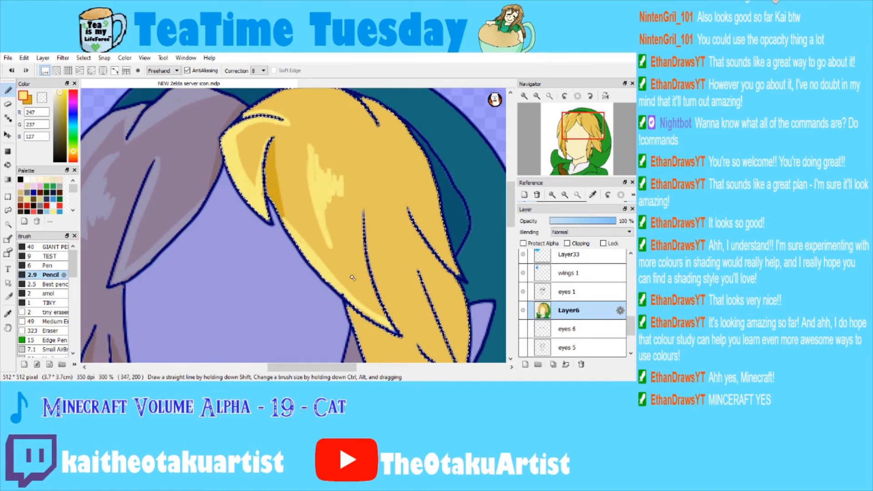
left_click_drag(340, 270, 355, 273)
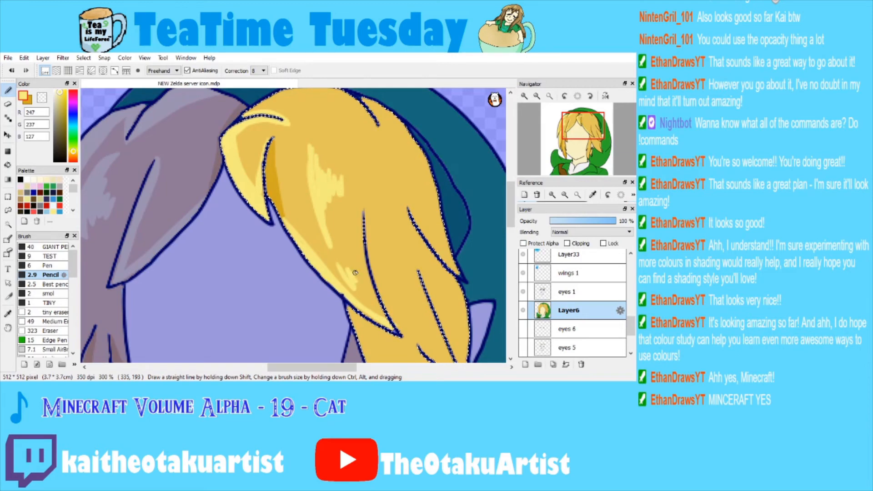
left_click_drag(322, 191, 328, 182)
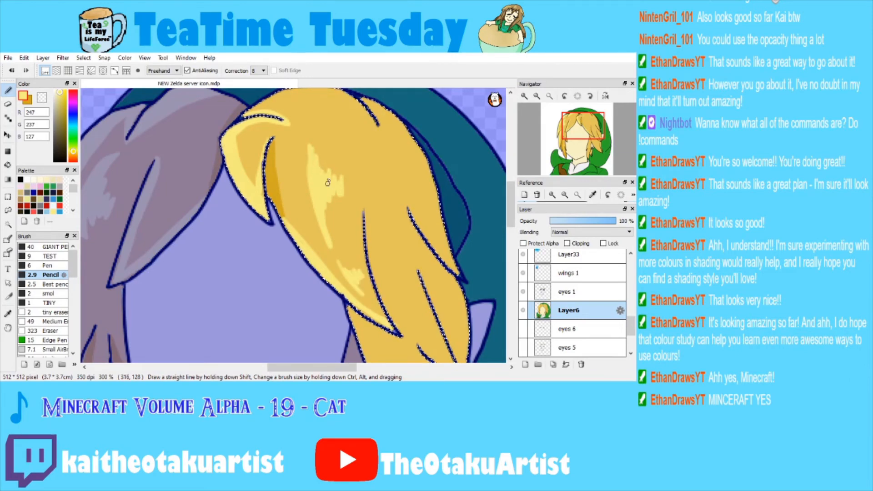
Add a light yellow highlight along the crown edge of the hair just above the pointed lock.
left_click(536, 96)
left_click(537, 96)
left_click(537, 96)
left_click(537, 96)
left_click(524, 96)
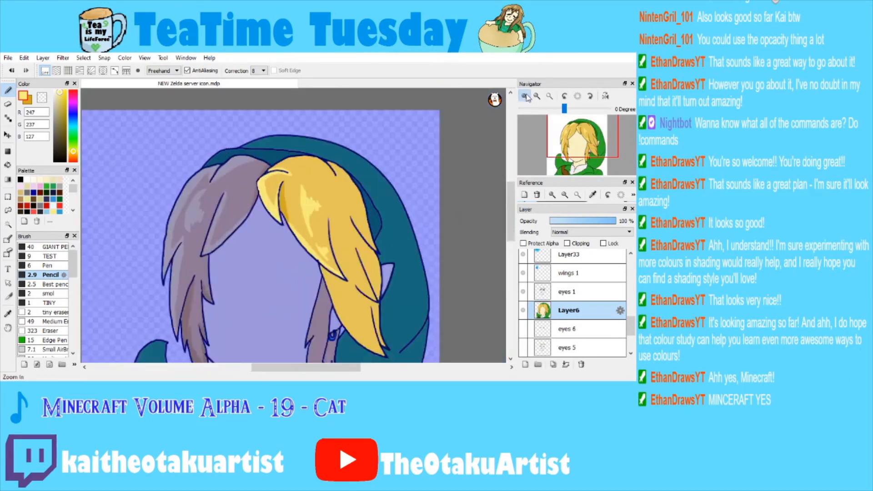
left_click(525, 96)
left_click(525, 96)
left_click(525, 96)
left_click_drag(273, 160, 312, 299)
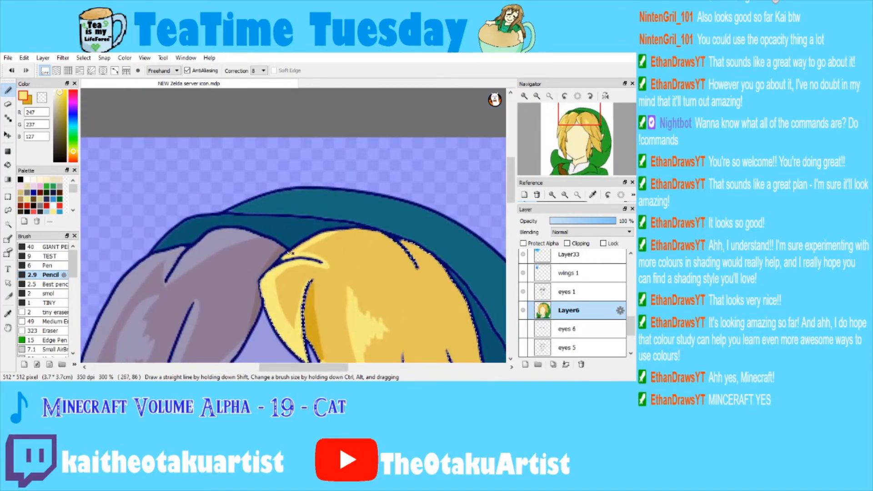
Shade around the short strand line at the crown beneath the hat in dark gold (209, 166, 29).
left_click(30, 101)
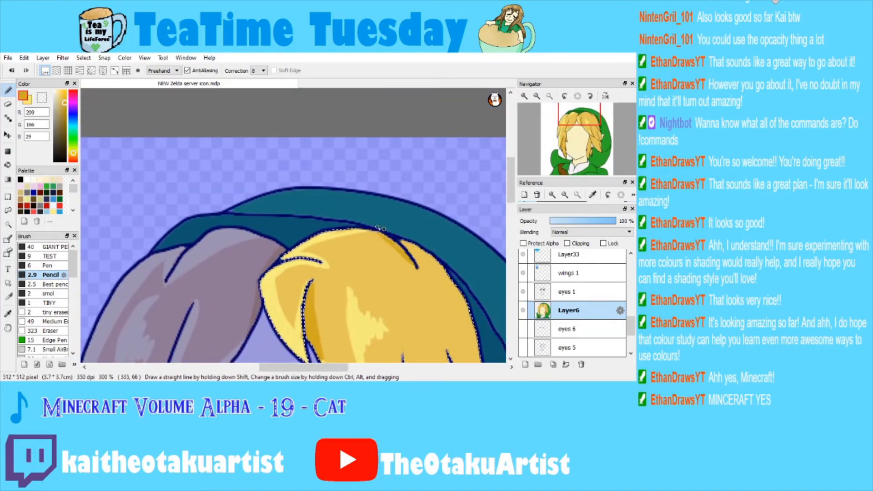
key("ctrl+d")
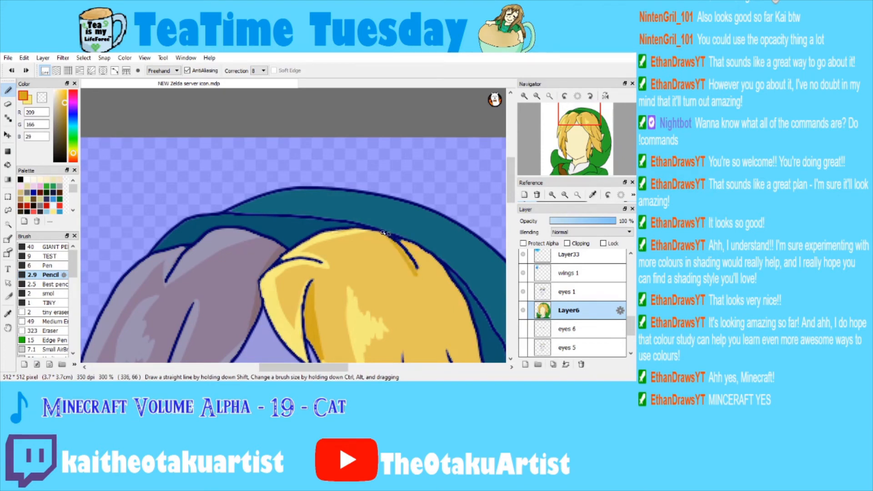
key("ctrl+z")
key("ctrl+z")
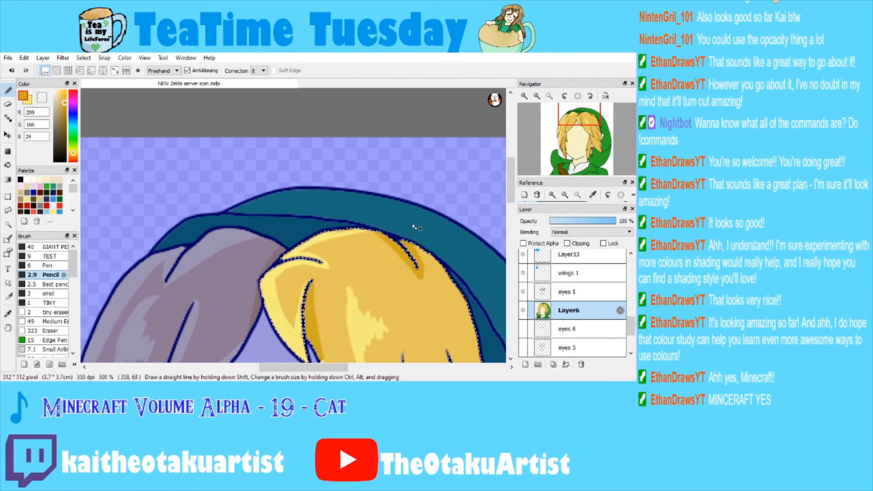
Outline a long tapering shadow beside the central strand line in dark gold and fill it with the same colour.
mouse_move(566, 144)
left_click_drag(566, 143, 582, 161)
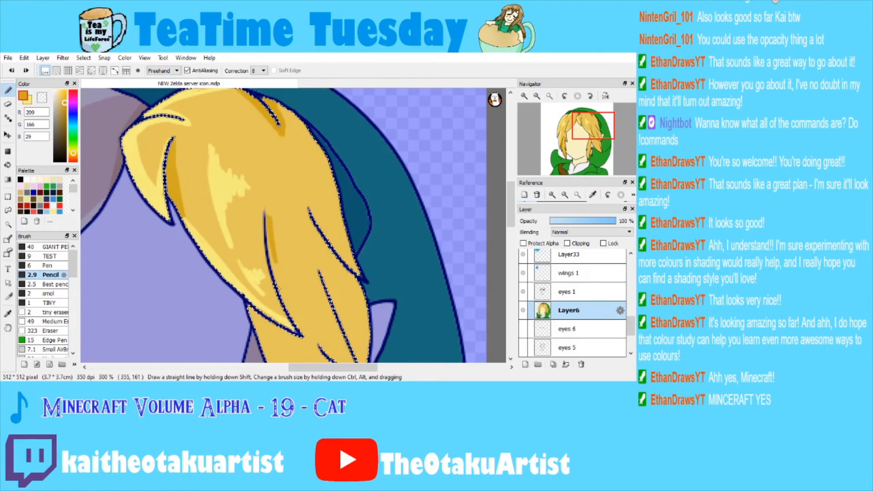
key("ctrl+d")
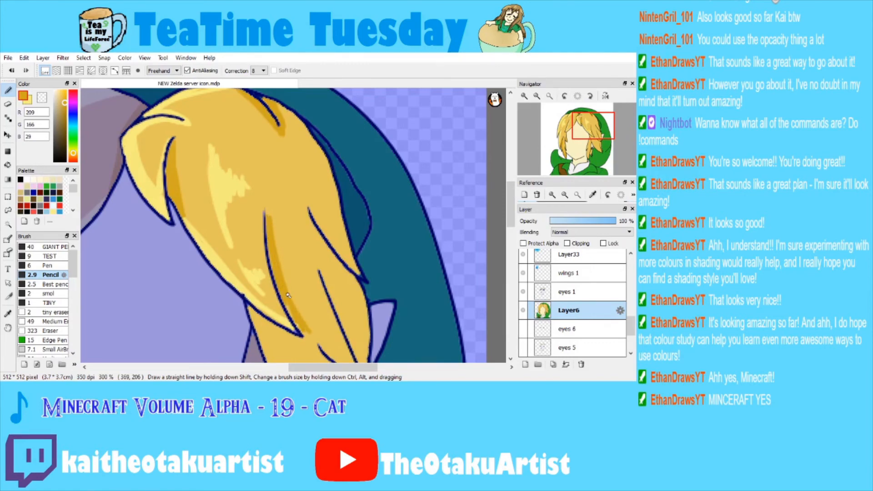
left_click_drag(286, 297, 308, 330)
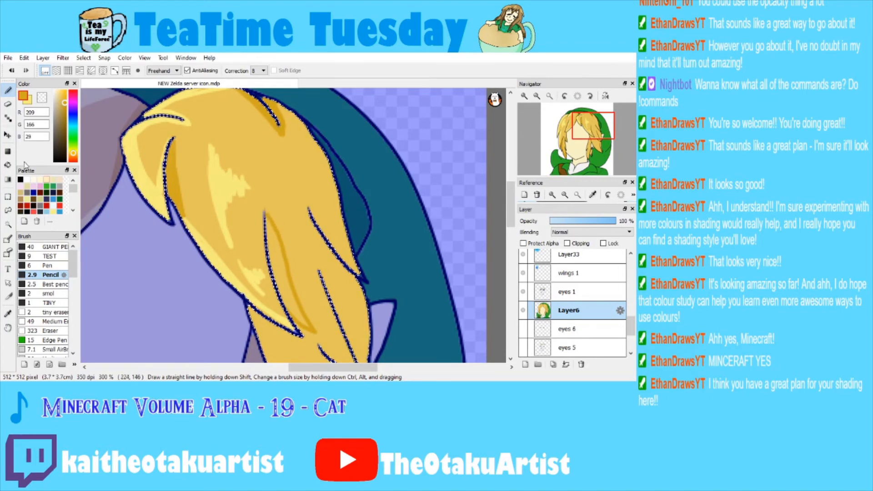
key("g")
left_click(280, 258)
key("ctrl+shift+d")
key("b")
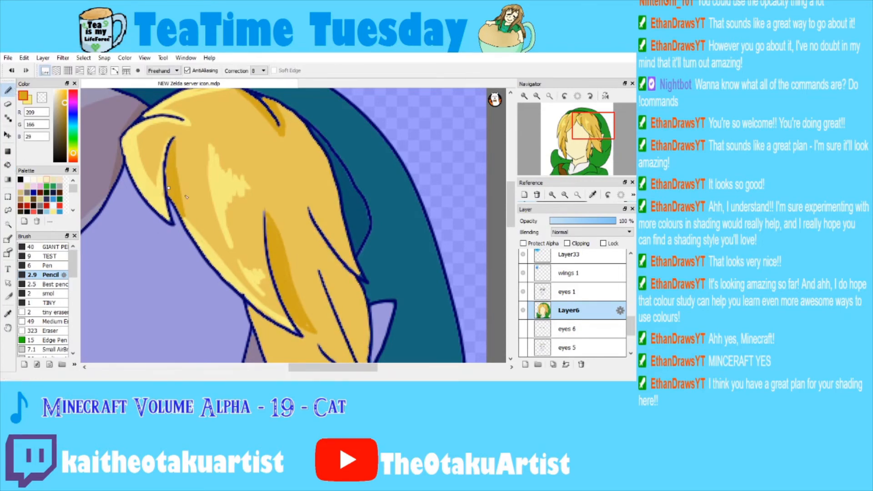
key("ctrl+d")
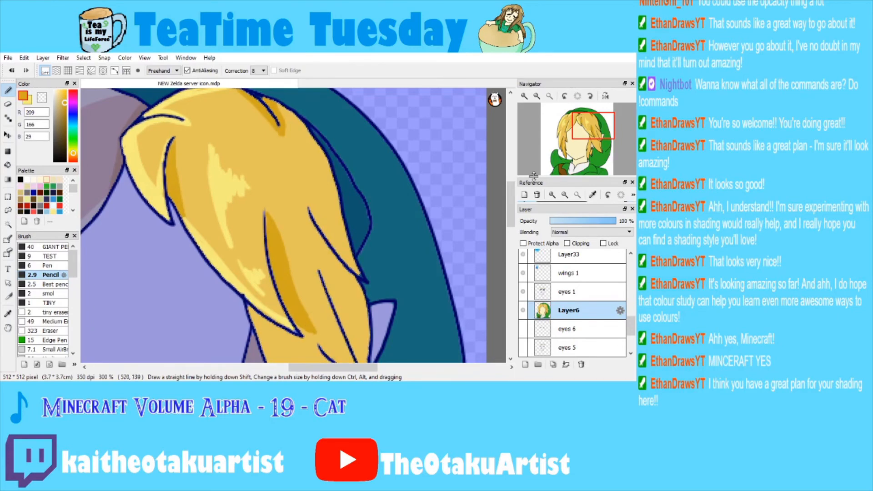
Highlight the lowest hair lock's outer edge down to its tip in light yellow (247, 237, 127).
left_click(588, 141)
left_click_drag(587, 141, 597, 143)
key("ctrl+shift+d")
mouse_move(210, 137)
left_mouse_down()
mouse_move(270, 266)
mouse_move(316, 304)
left_mouse_up()
left_click_drag(232, 205, 319, 307)
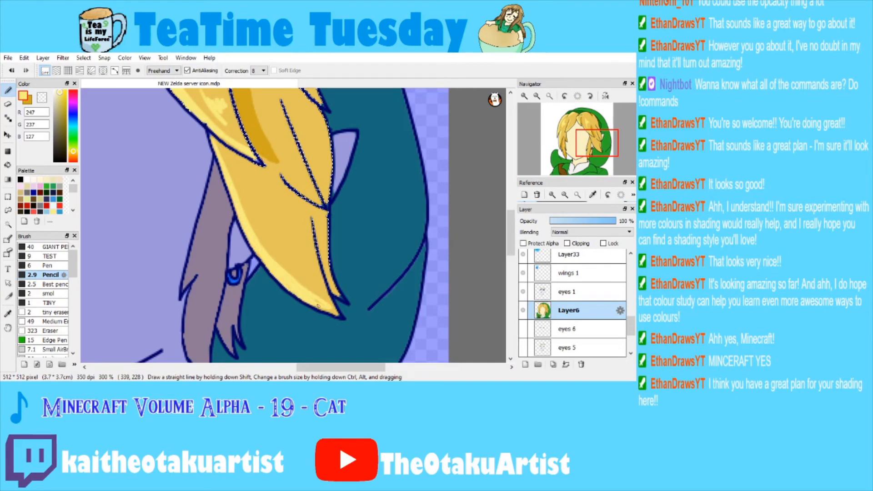
Shade beside the short strand line near the lowest lock's tip in dark gold (209, 166, 29), redoing the first stroke.
left_click(268, 150, "alt")
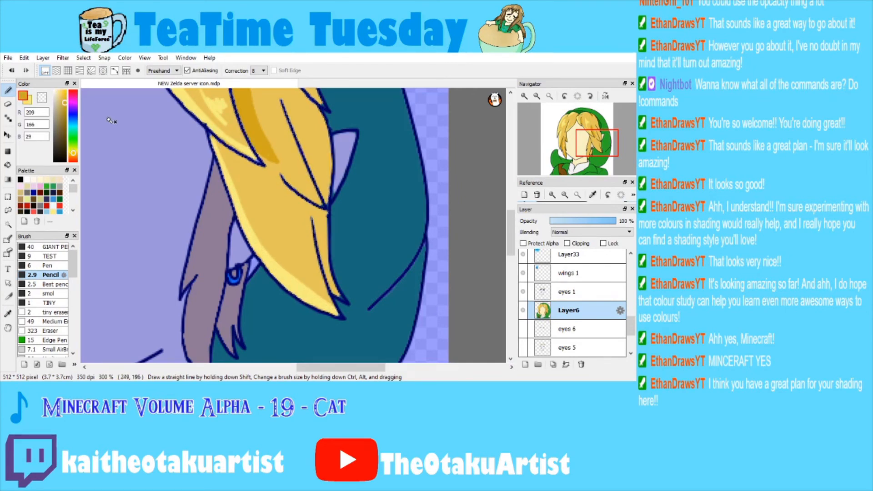
mouse_move(328, 301)
left_mouse_down()
mouse_move(311, 221)
mouse_move(344, 304)
left_mouse_up()
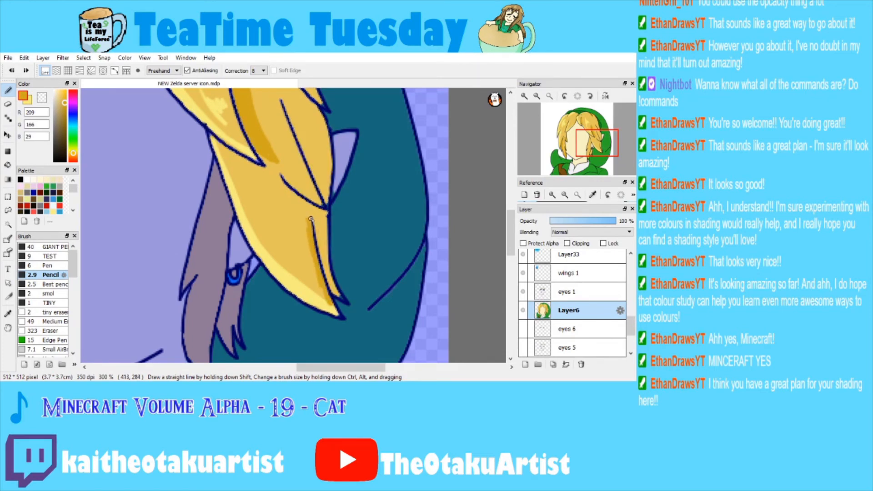
key("ctrl+z")
left_click_drag(308, 218, 323, 278)
mouse_move(309, 219)
left_mouse_down()
mouse_move(324, 294)
mouse_move(335, 286)
left_mouse_up()
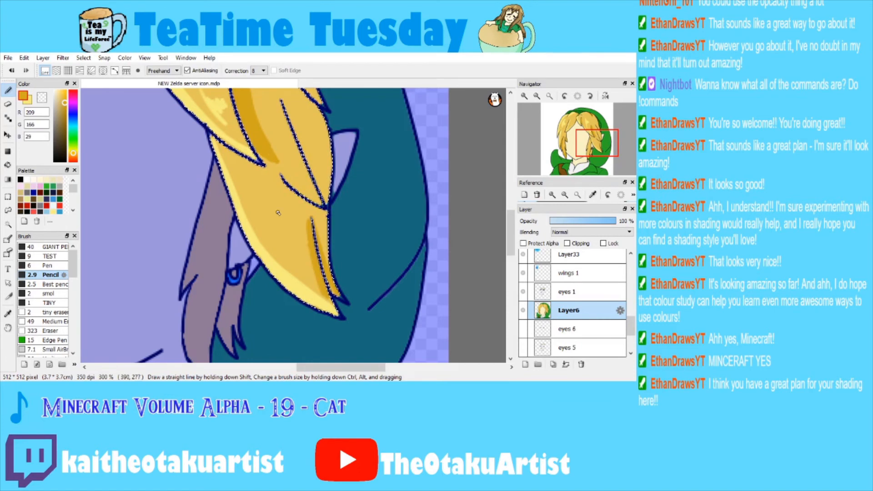
Add dark gold shading along the short curved line above the lowest lock and the diagonal strand line meeting it.
left_click_drag(282, 179, 323, 203)
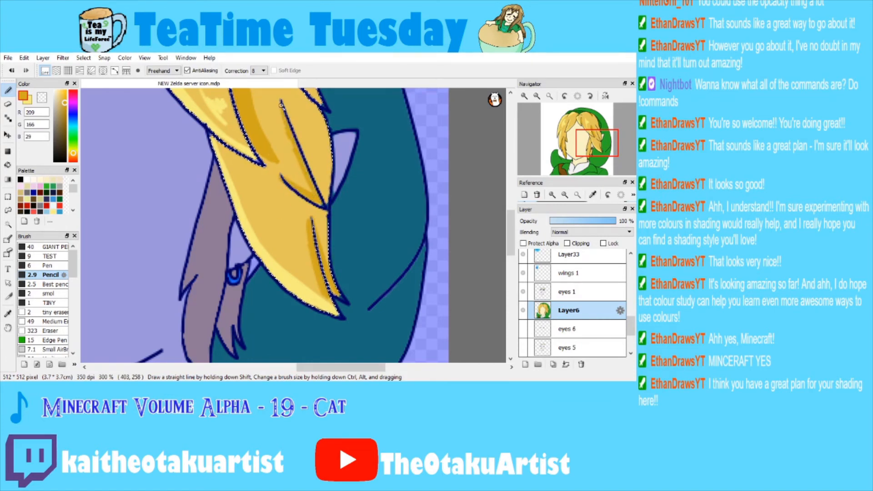
mouse_move(291, 120)
left_mouse_down()
mouse_move(323, 185)
mouse_move(300, 141)
left_mouse_up()
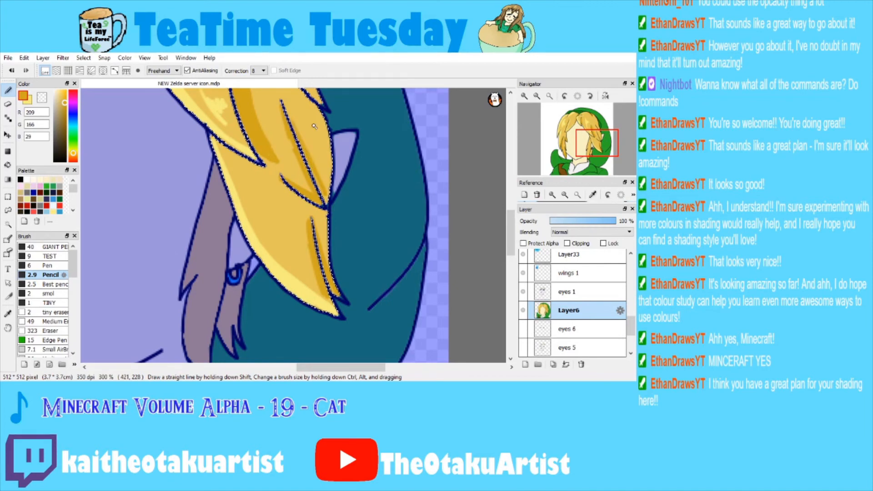
key("ctrl+d")
left_click_drag(322, 187, 323, 128)
mouse_move(331, 186)
left_mouse_down()
mouse_move(319, 116)
mouse_move(325, 159)
left_mouse_up()
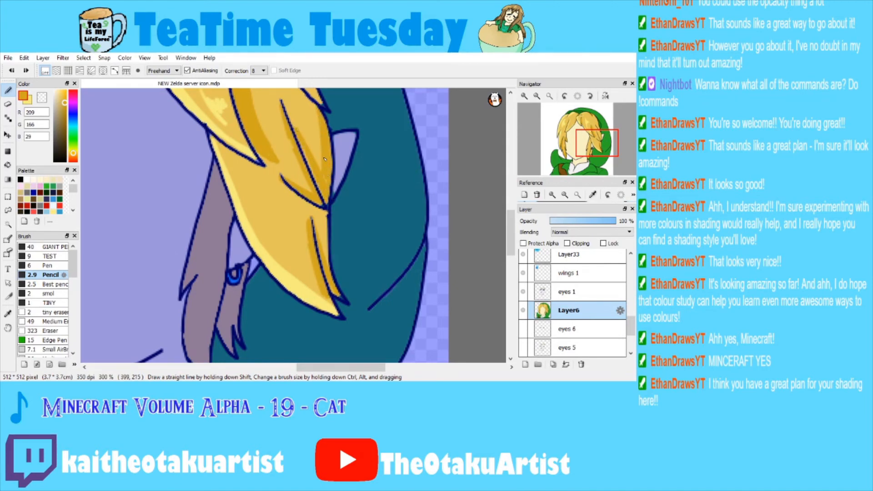
Undo the last few shading strokes and redraw the dark gold shadow where the curved and diagonal strand lines meet.
key("ctrl+z")
key("ctrl+z")
key("ctrl+z")
key("ctrl+z")
mouse_move(324, 200)
left_mouse_down()
mouse_move(285, 124)
mouse_move(300, 172)
left_mouse_up()
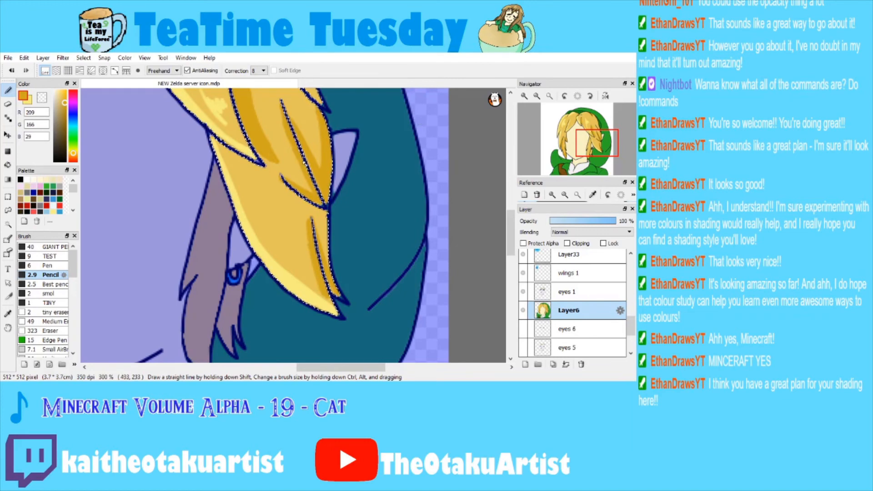
Check the whole icon, and add dark gold shading along the upper strand line near the hair's outer edge.
left_click(537, 96)
left_click(537, 96)
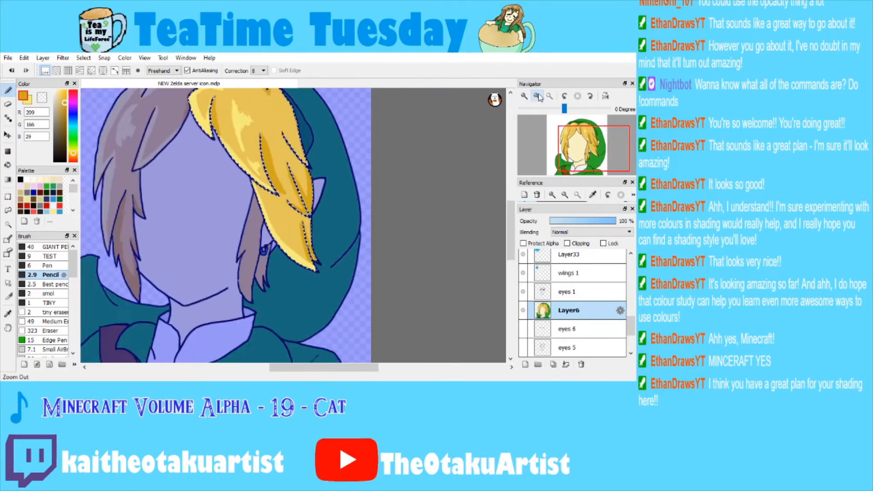
left_click(538, 96)
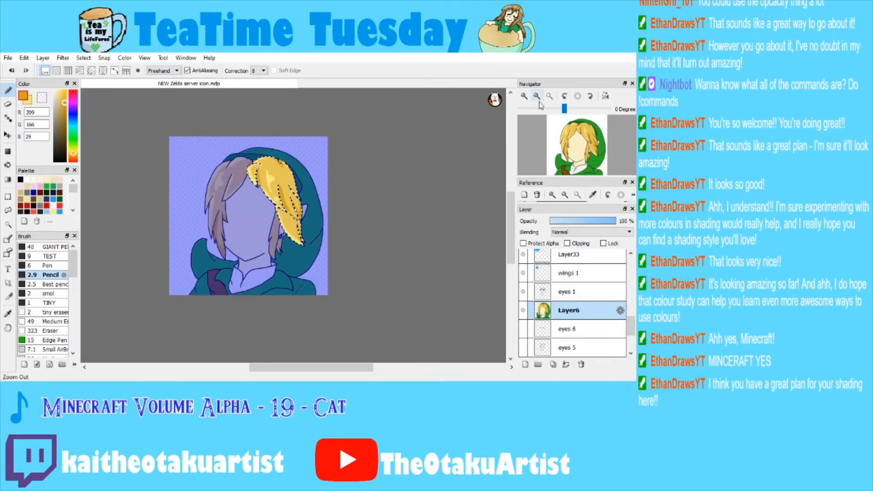
left_click(526, 95)
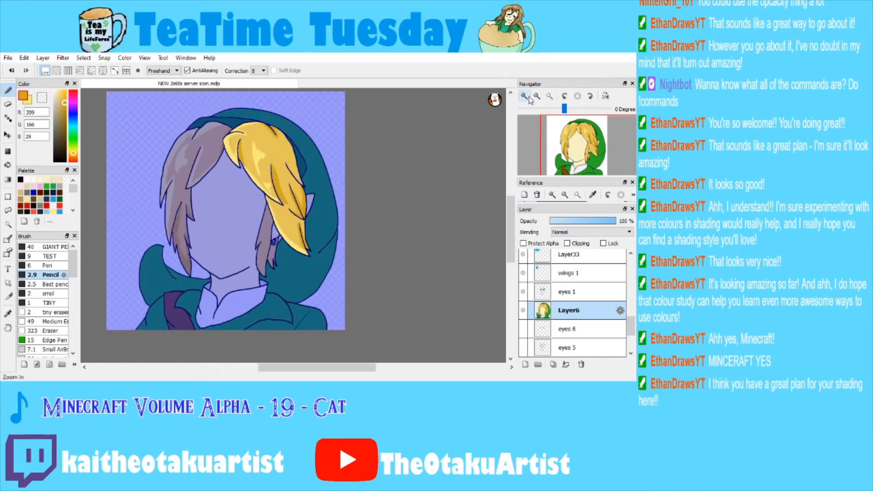
left_click(526, 95)
mouse_move(586, 142)
left_mouse_down()
mouse_move(590, 133)
mouse_move(574, 129)
left_mouse_up()
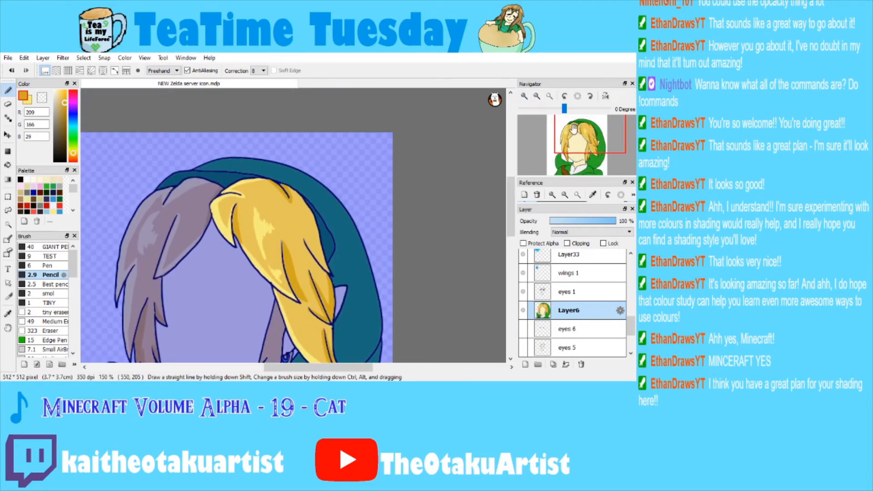
scroll(322, 261, "up", 2)
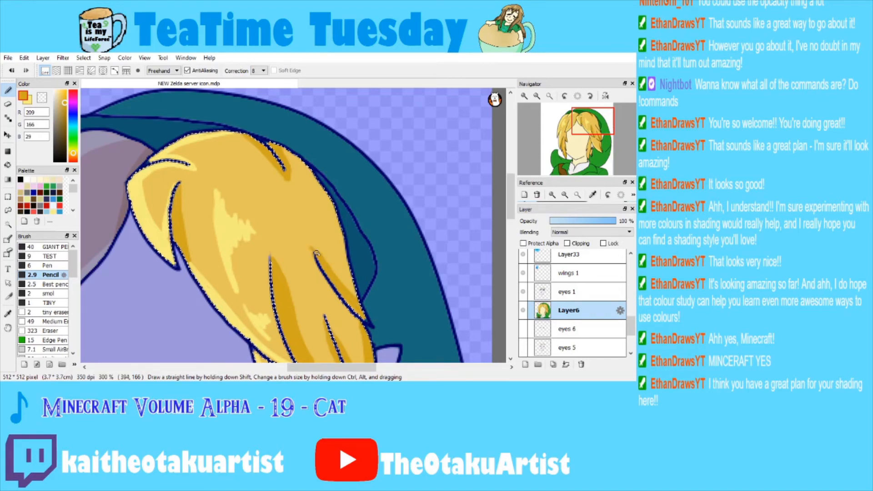
left_click_drag(316, 252, 366, 321)
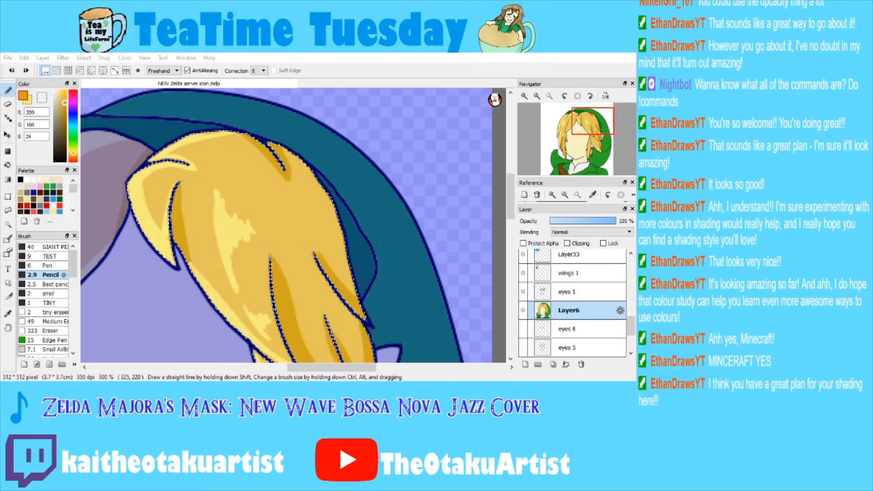
left_click(405, 168)
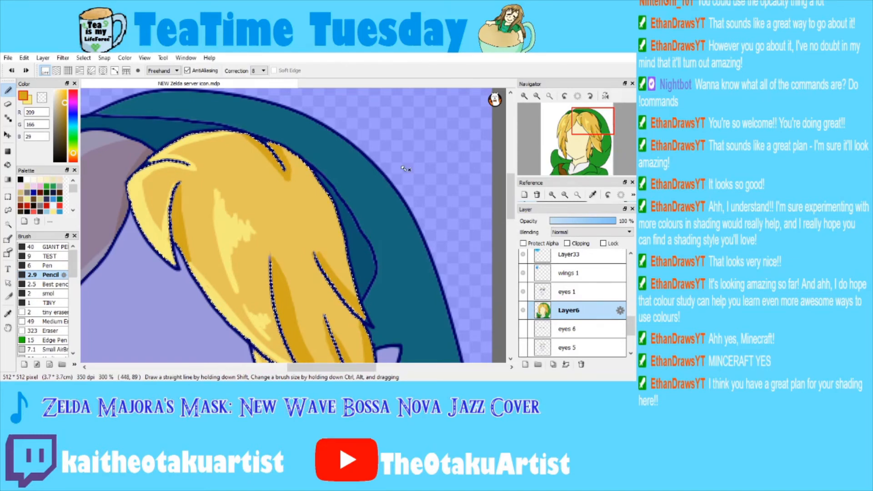
Undo the previous stroke and redraw the dark gold (209, 166, 29) shadow along the large hair section's outer edge beside the hat.
key("ctrl+z")
left_click_drag(321, 187, 354, 291)
key("ctrl+d")
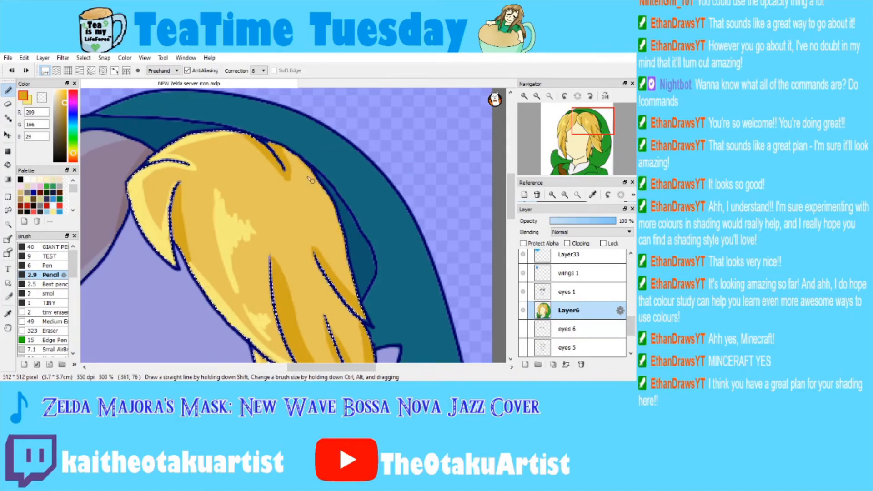
key("ctrl+z")
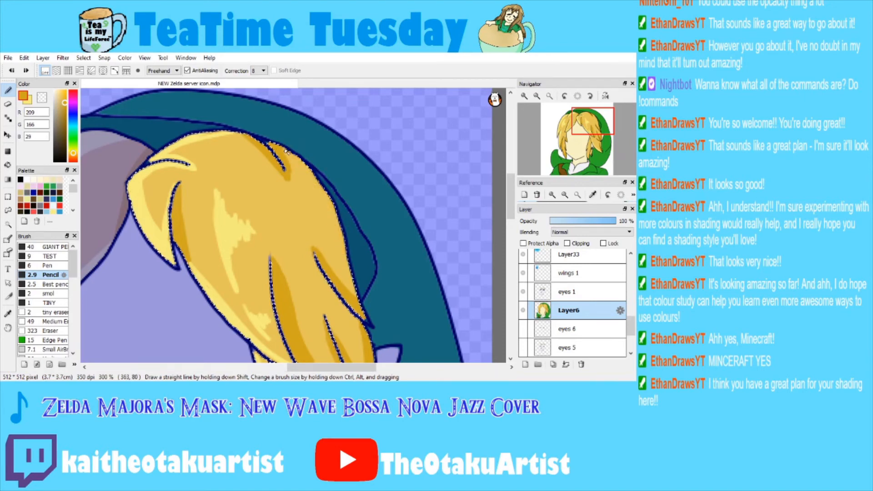
mouse_move(333, 204)
left_mouse_down()
mouse_move(317, 187)
mouse_move(353, 285)
left_mouse_up()
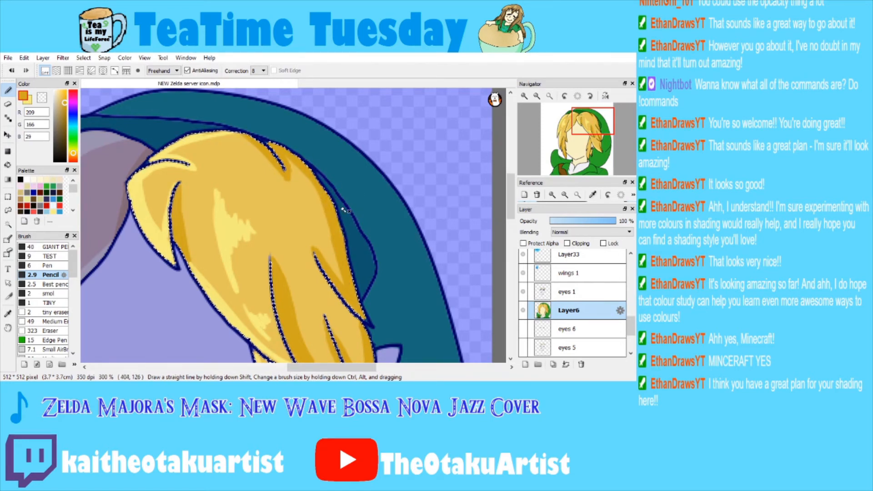
key("ctrl+d")
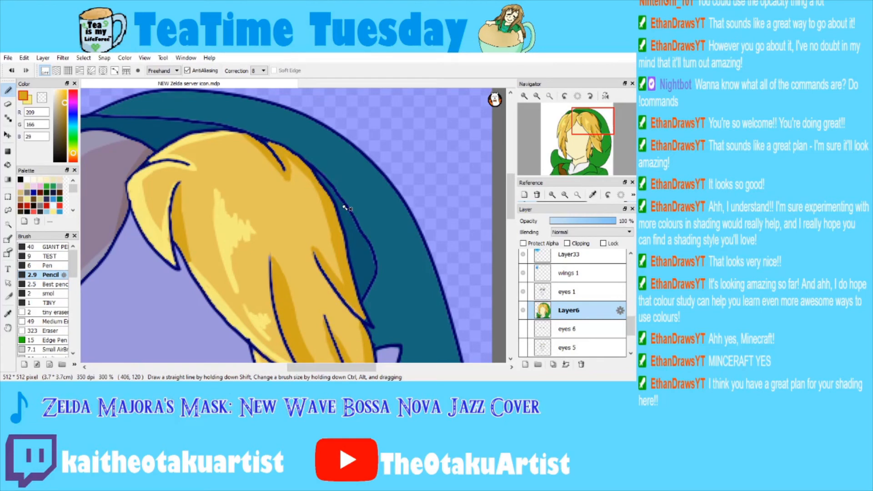
key("ctrl+z")
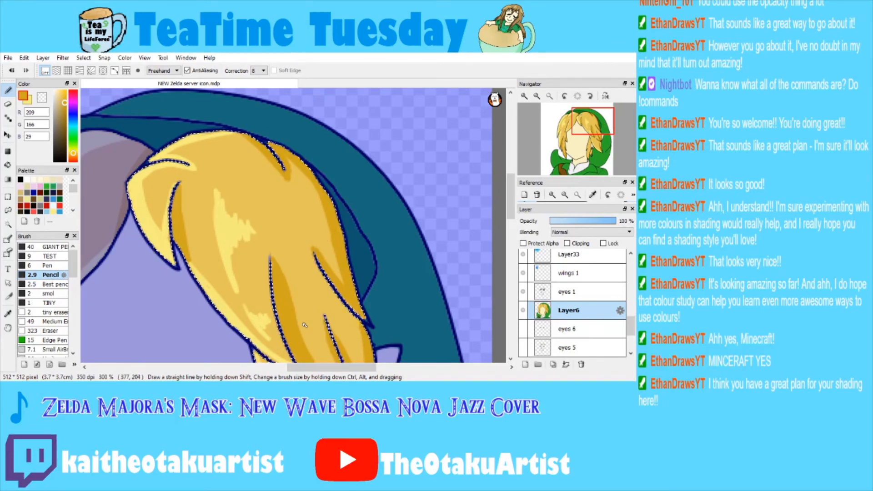
Paint a pale yellow (247, 237, 127) highlight in the middle of the lowest lock and clear the selection.
mouse_move(554, 133)
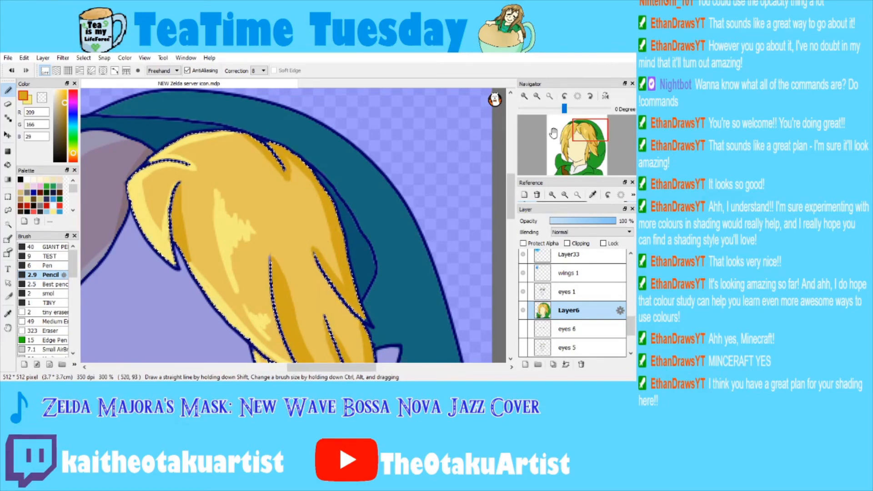
left_click(554, 132)
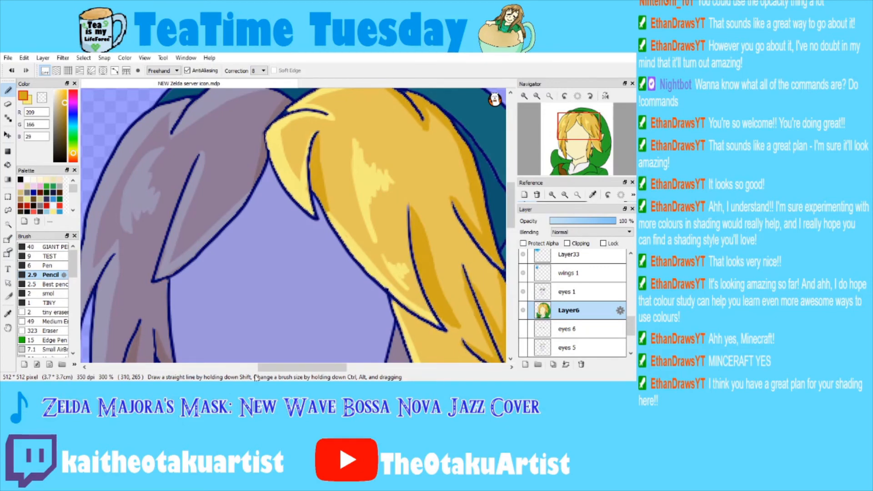
left_click(577, 149)
left_click_drag(578, 149, 588, 150)
left_click(29, 100)
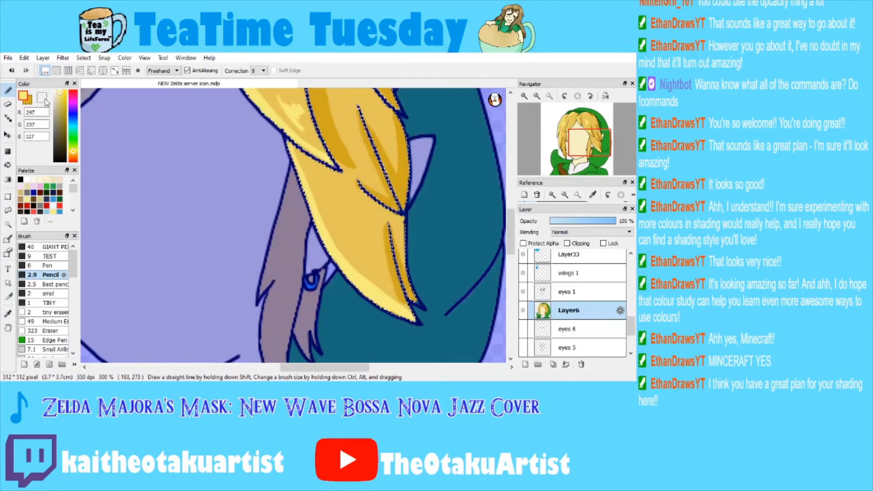
left_click_drag(337, 221, 363, 240)
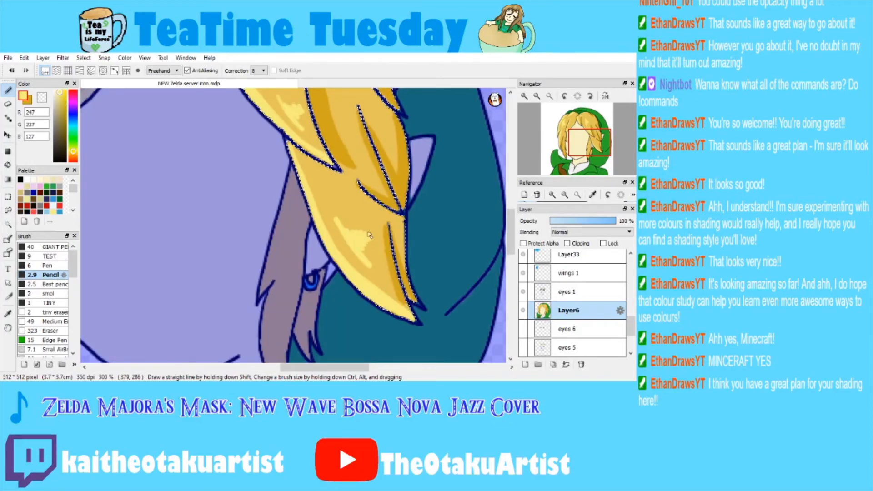
key("ctrl+d")
Shade the face-side edge of the long lock in front of the ear in dark gold (209, 166, 29), redoing the first strokes.
mouse_move(587, 150)
left_mouse_down()
mouse_move(580, 154)
mouse_move(590, 148)
left_mouse_up()
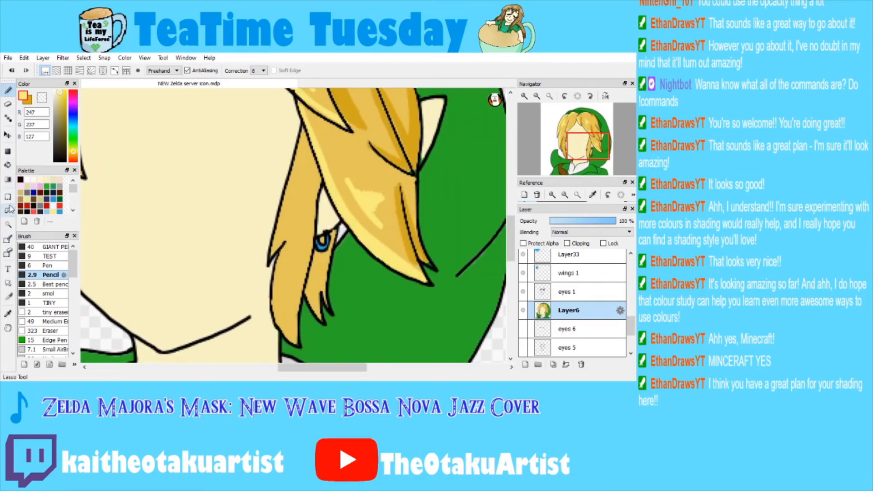
mouse_move(305, 133)
left_mouse_down()
mouse_move(281, 221)
mouse_move(298, 174)
left_mouse_up()
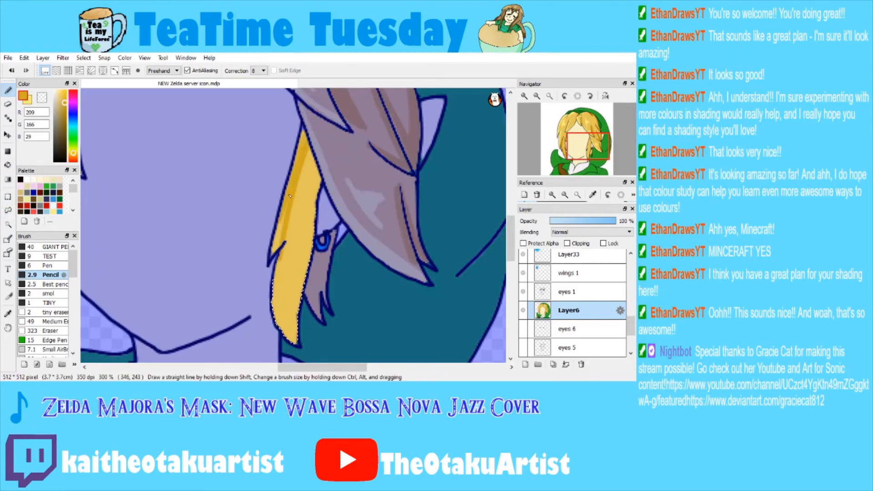
key("ctrl+z")
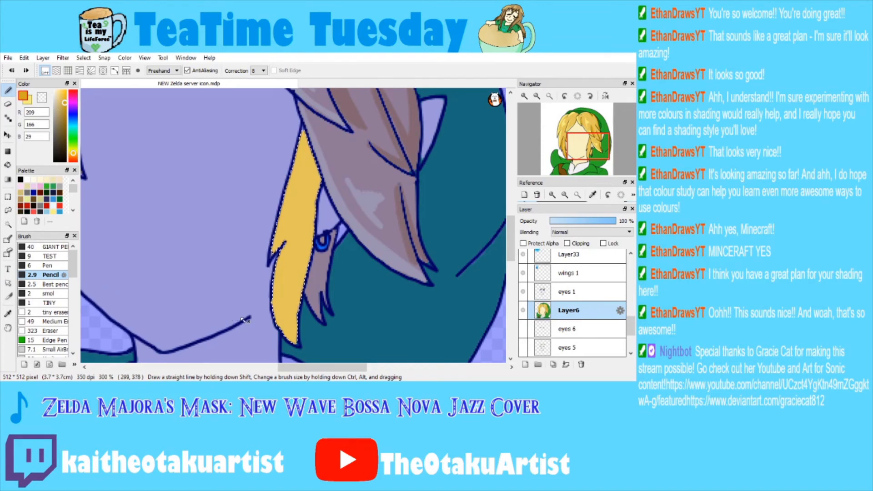
left_click(235, 321)
mouse_move(304, 130)
left_mouse_down()
mouse_move(275, 238)
mouse_move(281, 300)
mouse_move(279, 270)
left_mouse_up()
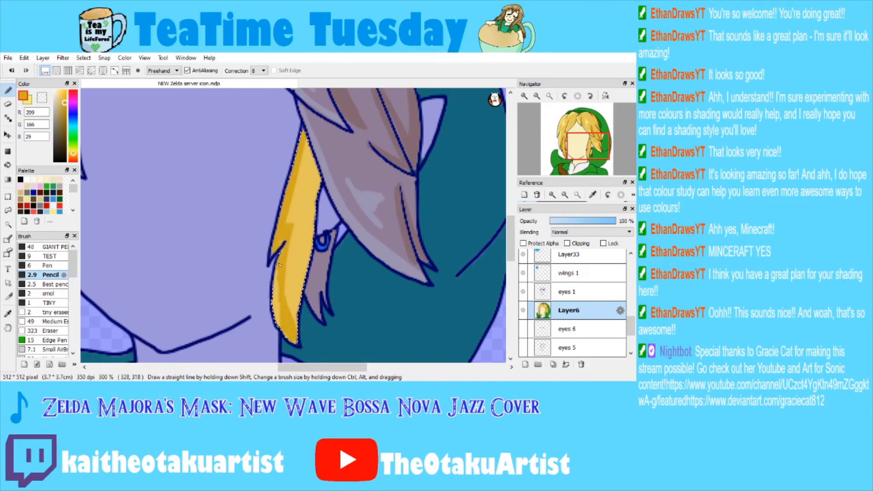
key("ctrl+z")
left_click_drag(291, 255, 290, 276)
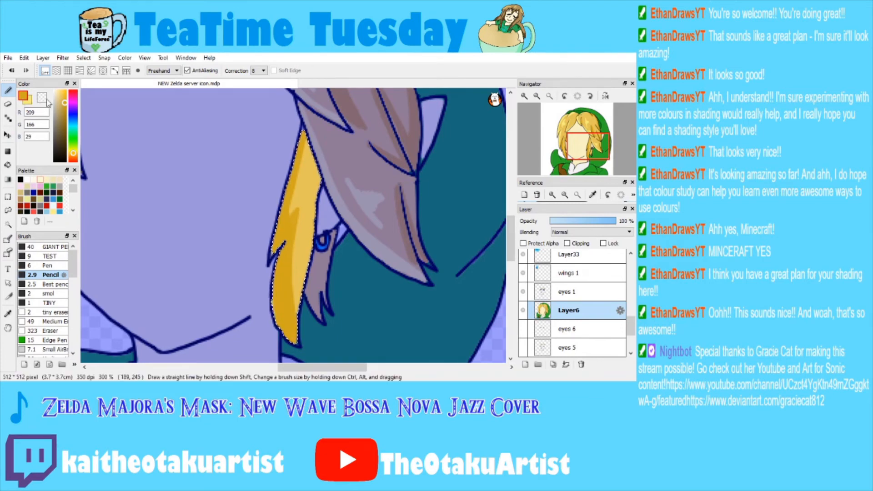
Pick a darker gold (168, 129, 0) and draw a shadow down from the top of the long lock, redoing the first strokes.
left_click_drag(65, 107, 66, 113)
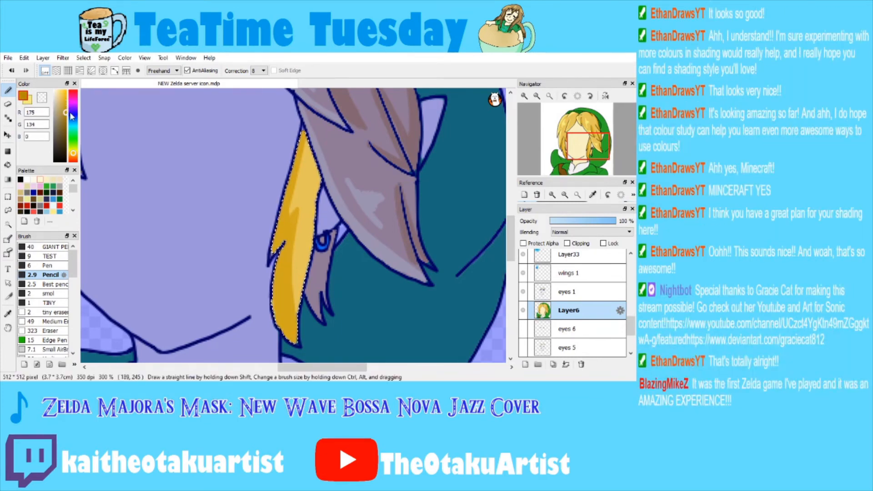
left_click_drag(309, 133, 293, 219)
key("ctrl+z")
mouse_move(310, 137)
left_mouse_down()
mouse_move(293, 212)
mouse_move(297, 261)
mouse_move(303, 210)
mouse_move(296, 272)
left_mouse_up()
key("ctrl+z")
mouse_move(309, 138)
left_mouse_down()
mouse_move(291, 214)
mouse_move(303, 280)
left_mouse_up()
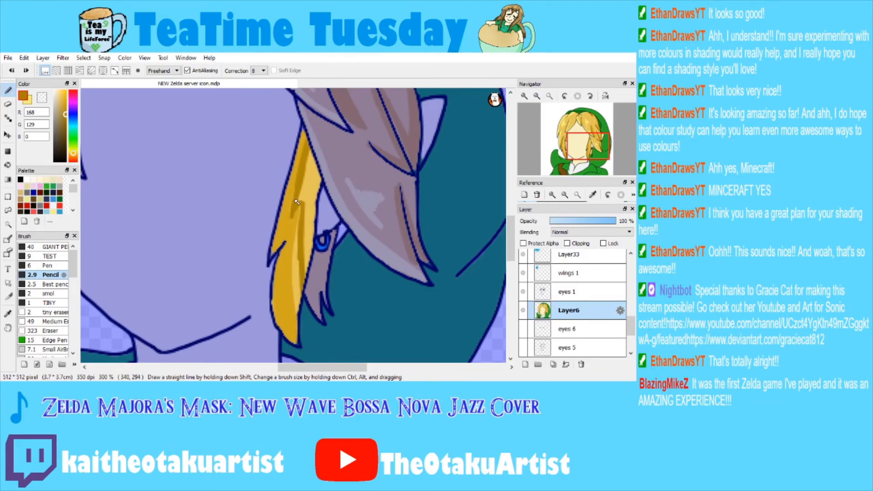
Extend the darker gold (168, 129, 0) shadow down the long lock towards its tip.
left_click_drag(301, 200, 301, 304)
left_click_drag(299, 232, 298, 307)
left_click_drag(297, 251, 299, 308)
left_click_drag(299, 226, 300, 320)
left_click_drag(299, 290, 302, 331)
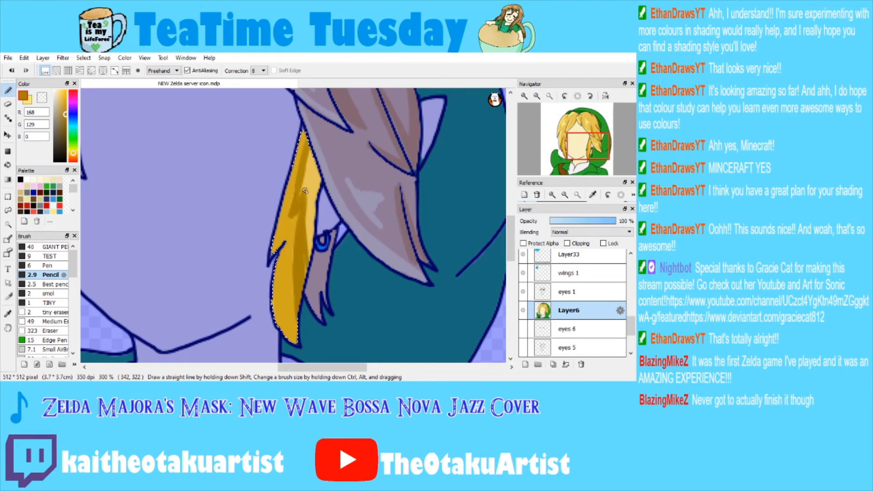
Widen the darker gold (168, 129, 0) shadow to the long lock's ear-side edge and clear the selection.
left_click_drag(305, 190, 306, 229)
left_click_drag(304, 268, 294, 339)
left_click_drag(310, 148, 322, 184)
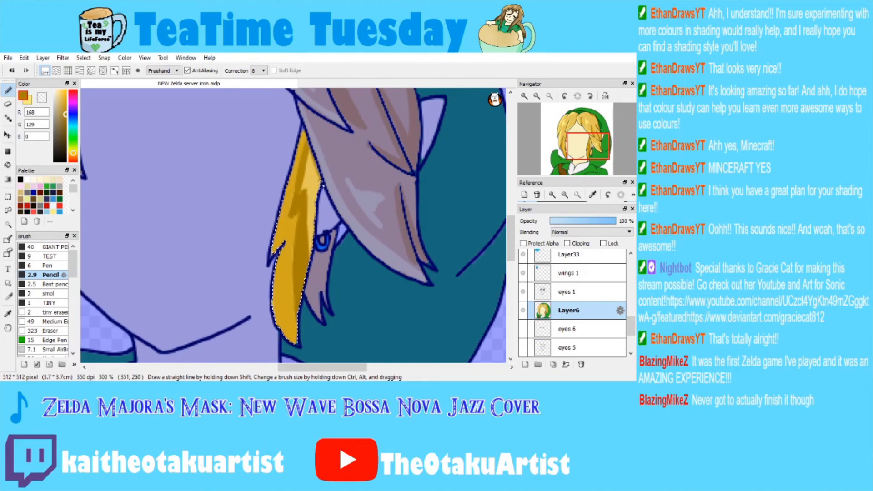
key("ctrl+d")
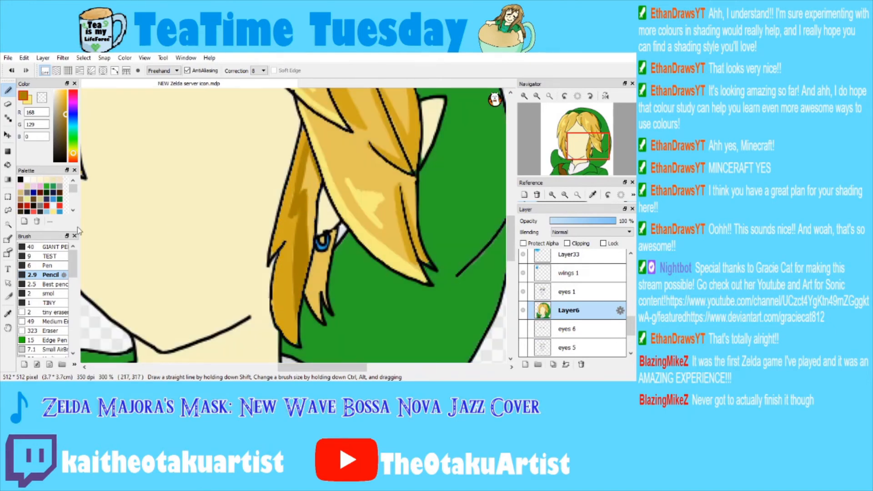
Select the small lock below the earring and shade it with the dark gold (209, 166, 29) sampled from the long lock.
key("w")
left_click(313, 266)
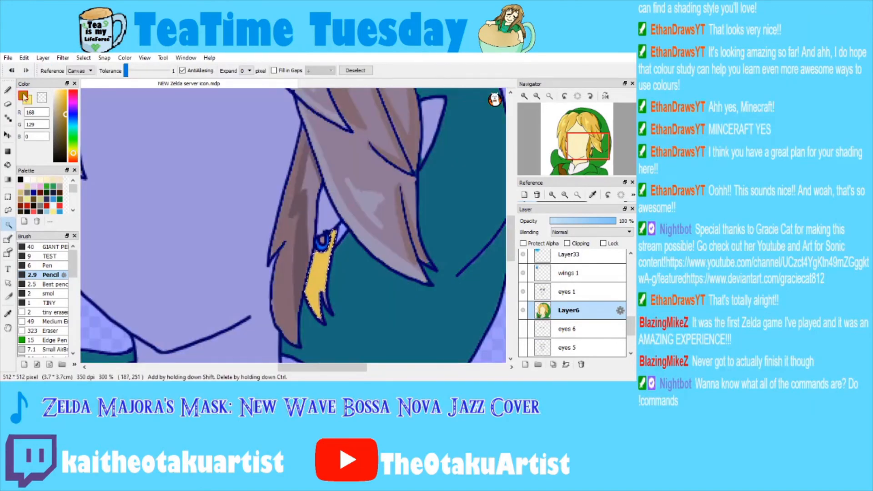
left_click(29, 101)
left_click(8, 314)
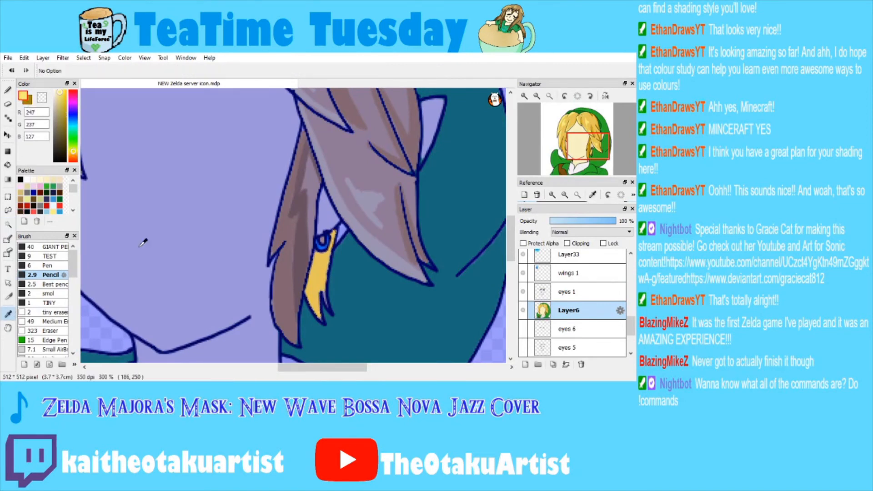
left_click(289, 224)
left_click(8, 90)
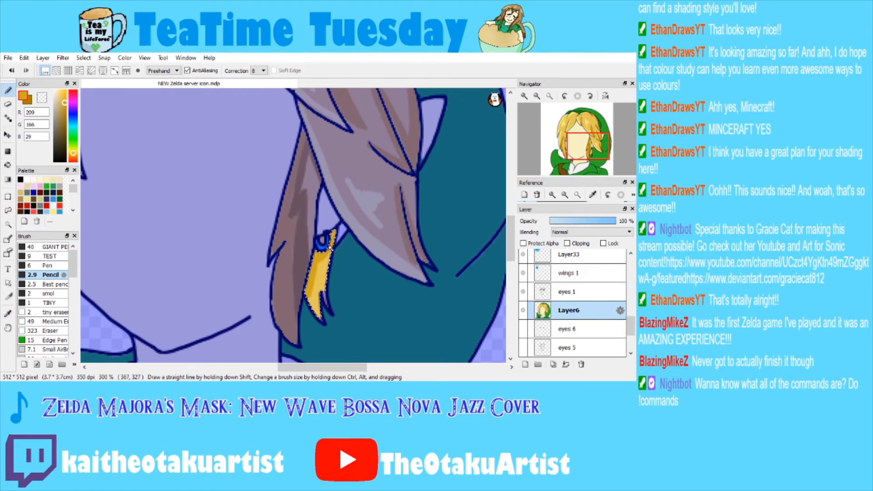
Add darker gold (168, 129, 0) shadows to the small lock below the earring, undoing and redrawing the strokes.
left_click(317, 309, "alt")
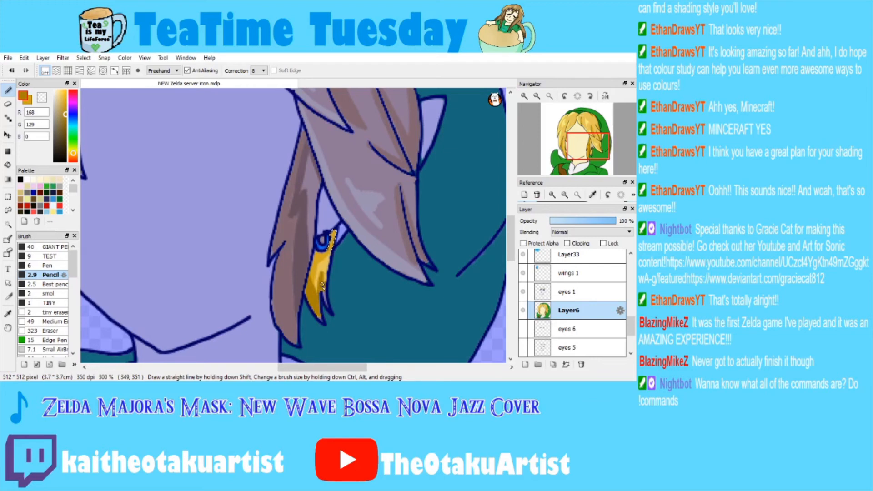
key("ctrl+z")
key("ctrl+z")
key("ctrl+z")
mouse_move(319, 253)
left_mouse_down()
mouse_move(313, 319)
mouse_move(314, 281)
left_mouse_up()
key("ctrl+z")
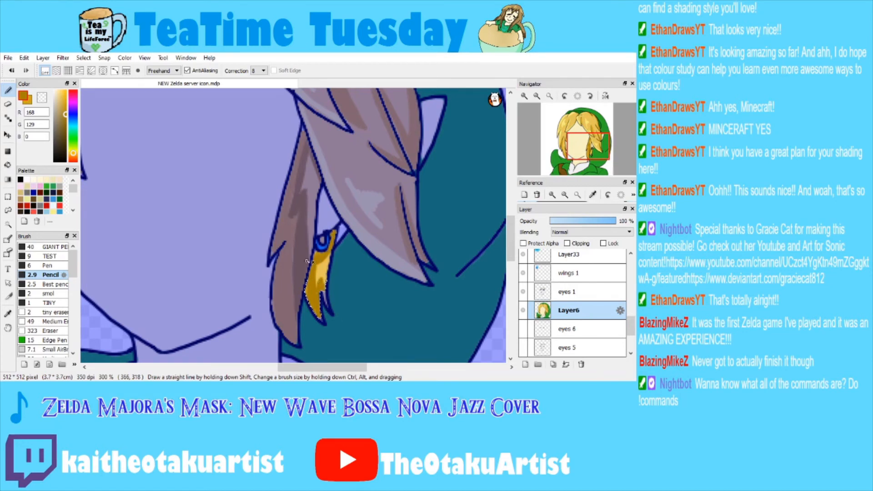
Fill the small lock's remaining light area with dark gold (209, 166, 29), deepen its shadows with (168, 129, 0), and clear the selection.
left_click(329, 247, "alt")
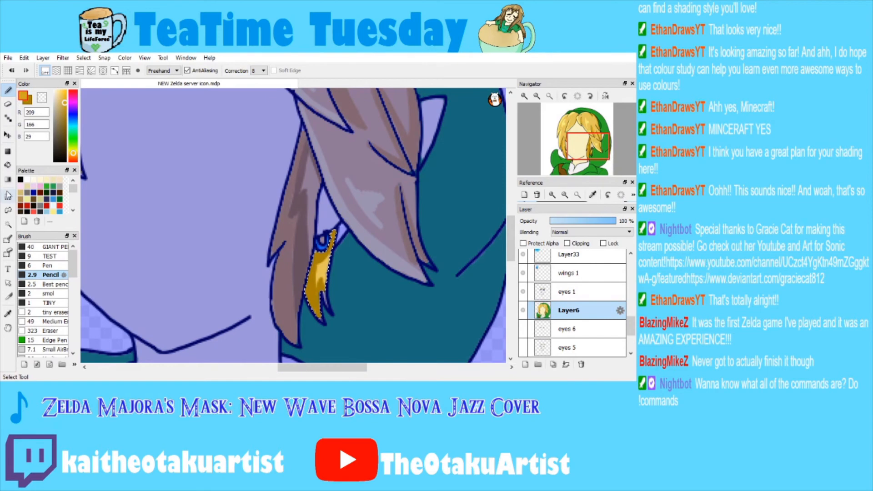
left_click(8, 165)
left_click(319, 268)
left_click(8, 89)
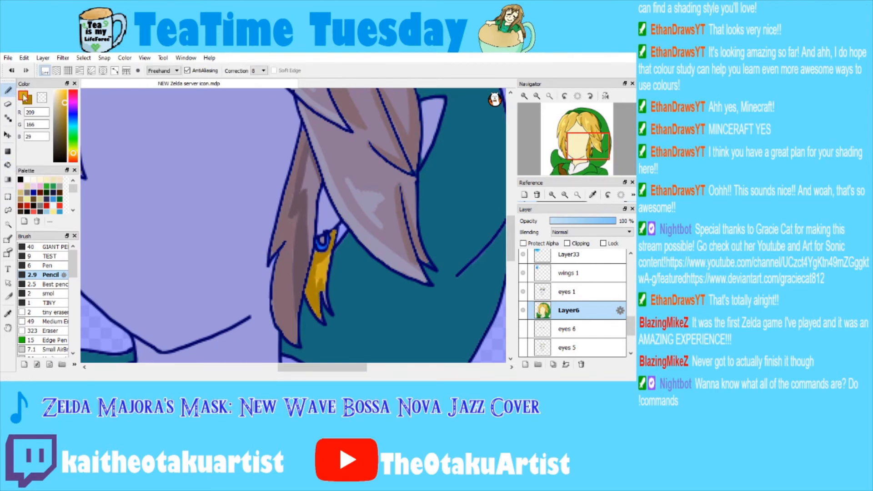
left_click(29, 101)
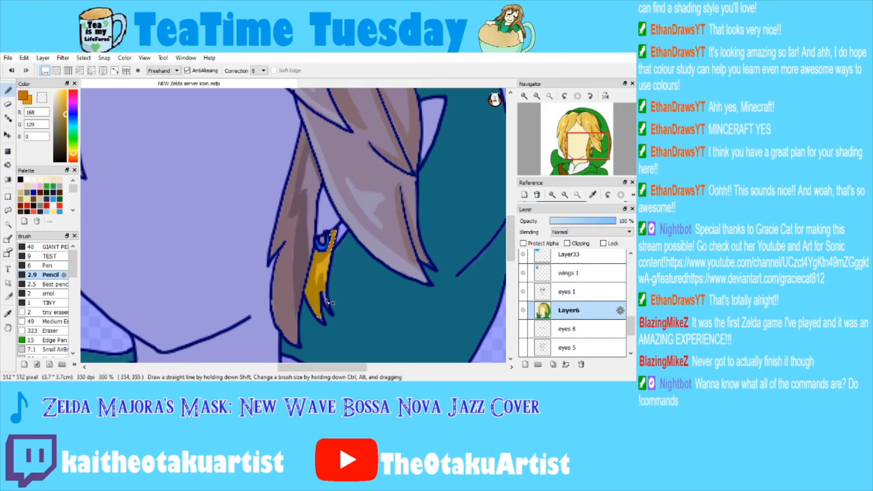
key("ctrl+d")
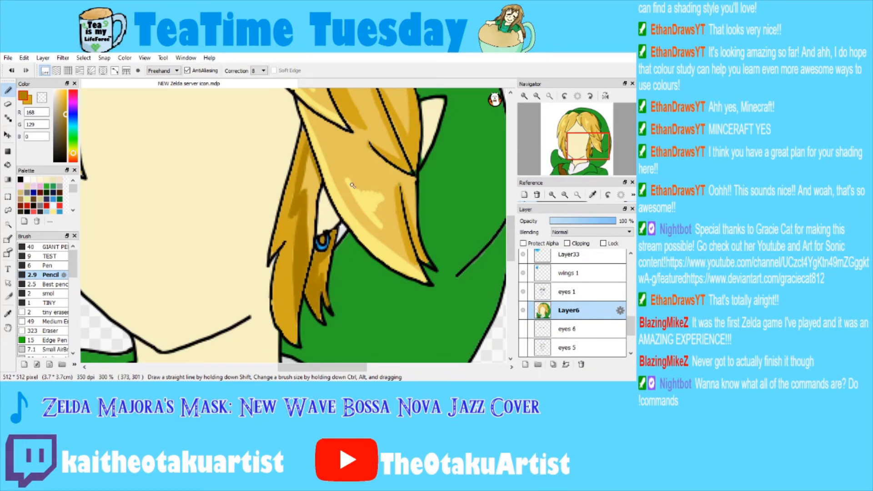
Examine the shaded hair on the whole icon, and look closer at the face and the locks around the ear.
left_click(537, 97)
left_click(537, 96)
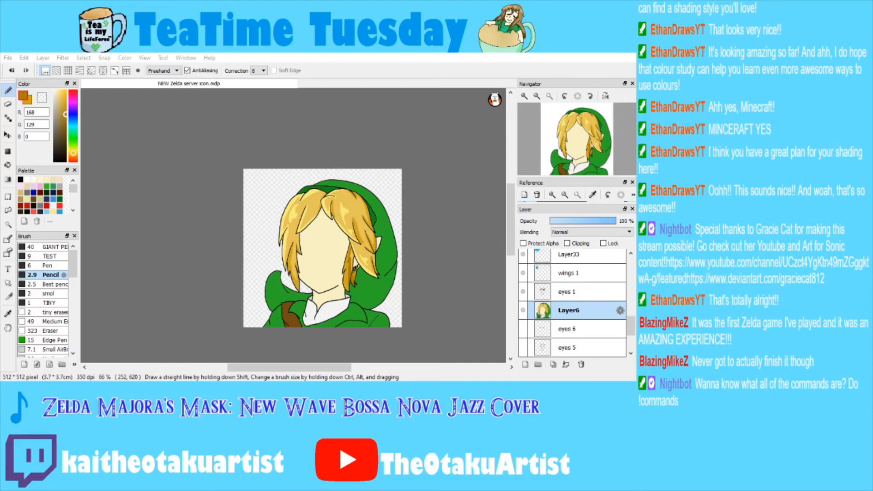
left_click(550, 96)
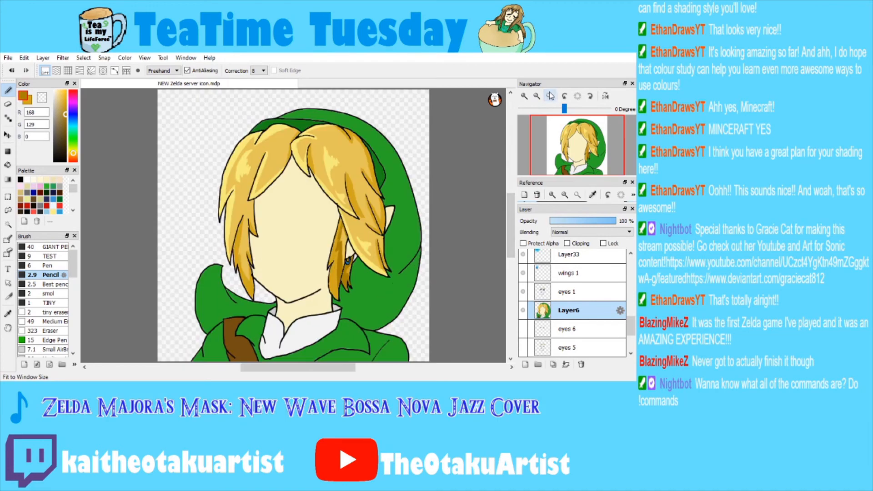
left_click(525, 97)
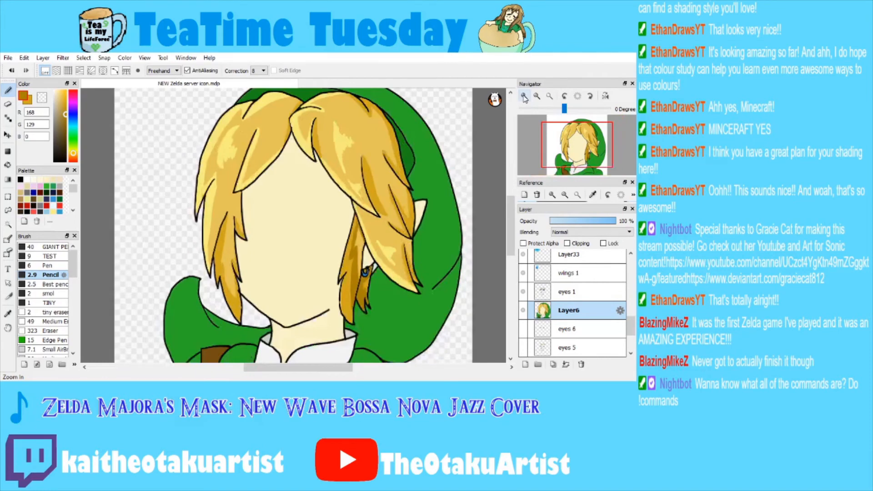
left_click(524, 97)
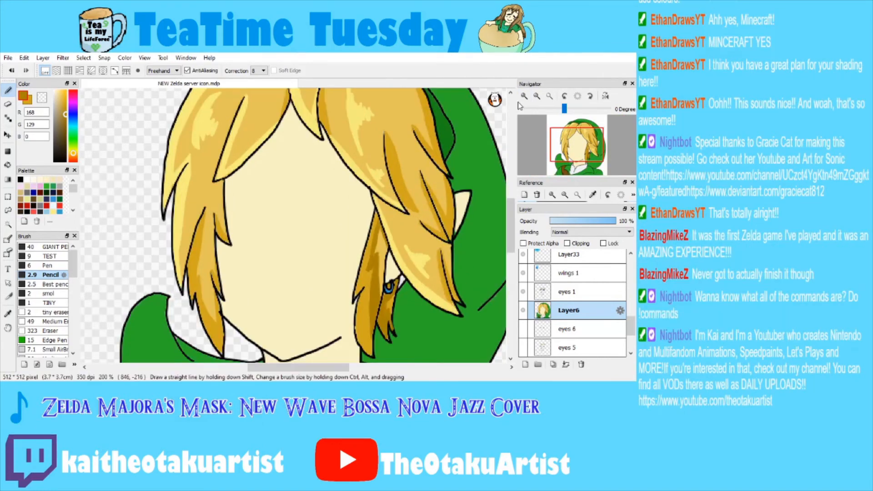
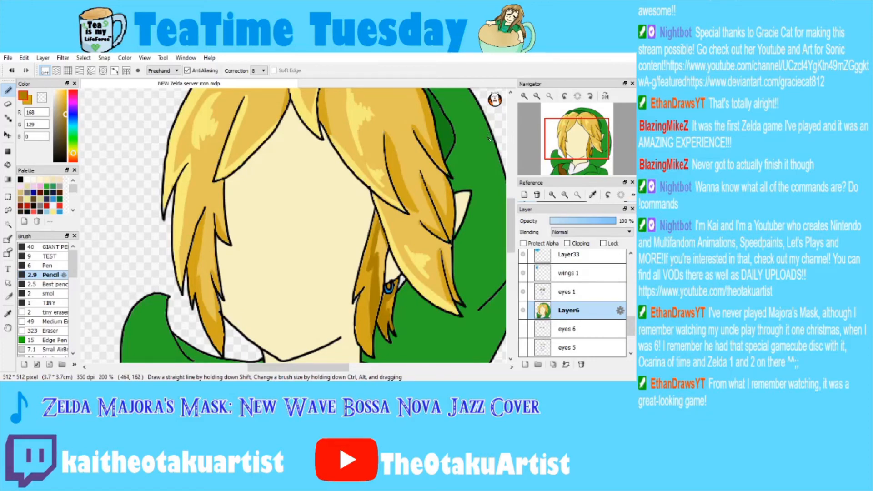
mouse_move(521, 113)
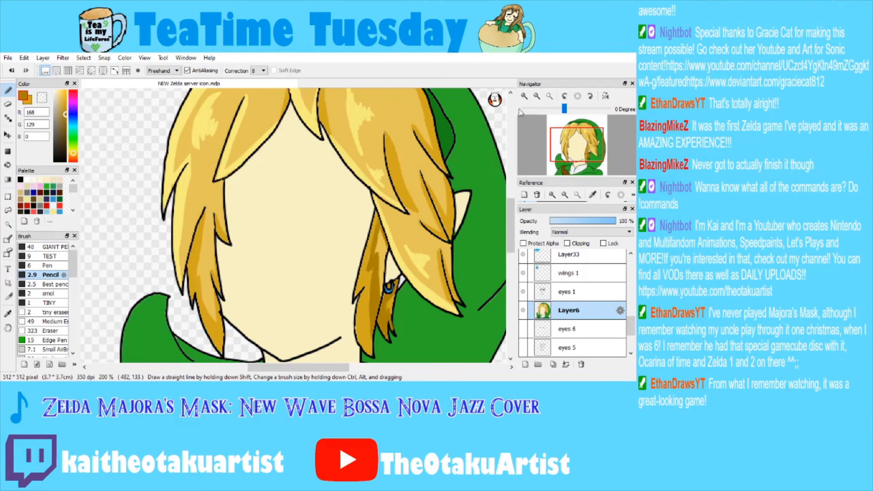
scroll(532, 116, "up", 4)
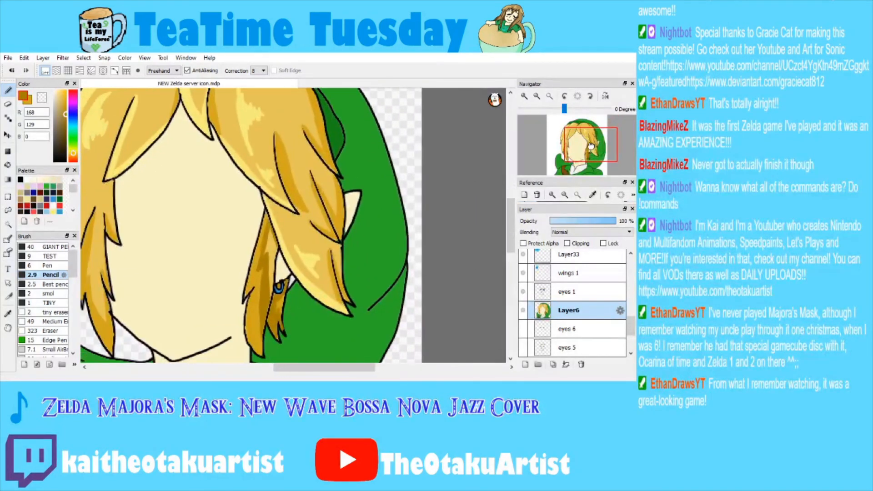
scroll(545, 118, "down", 5)
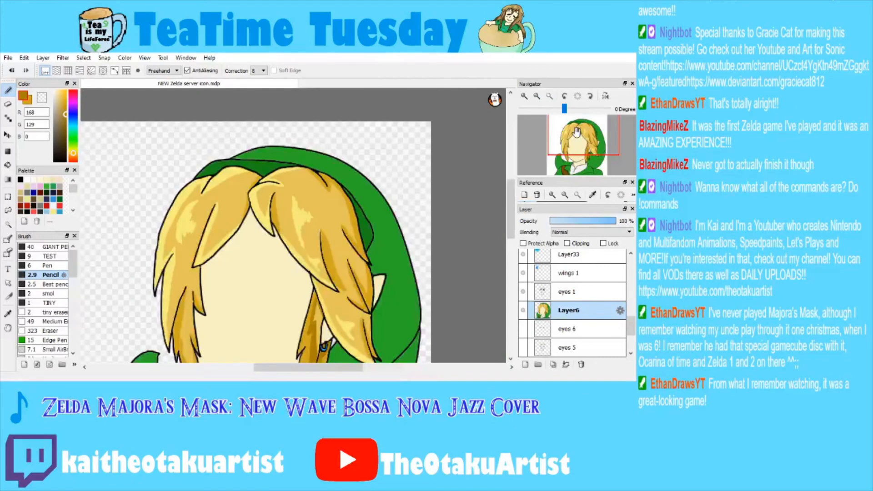
left_click_drag(577, 132, 578, 144)
mouse_move(630, 325)
left_mouse_down()
mouse_move(630, 315)
mouse_move(630, 341)
left_mouse_up()
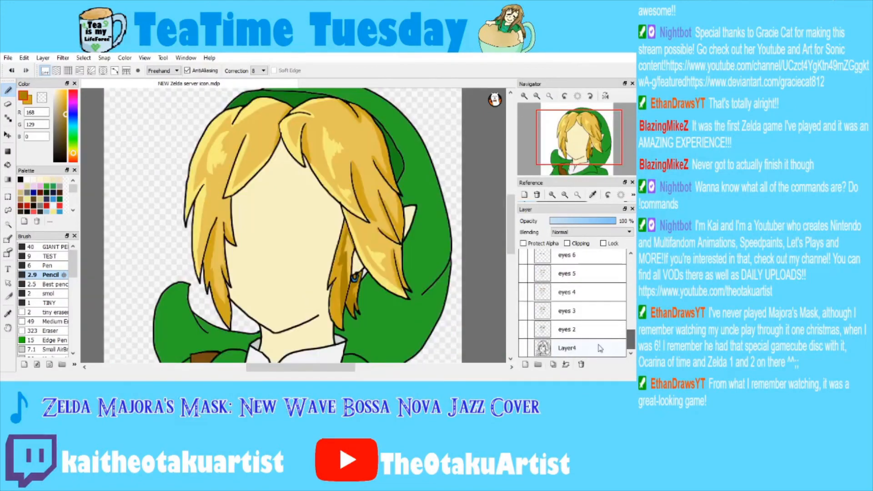
left_click(574, 342)
left_click(575, 329)
left_click_drag(630, 336, 630, 321)
left_click(574, 316)
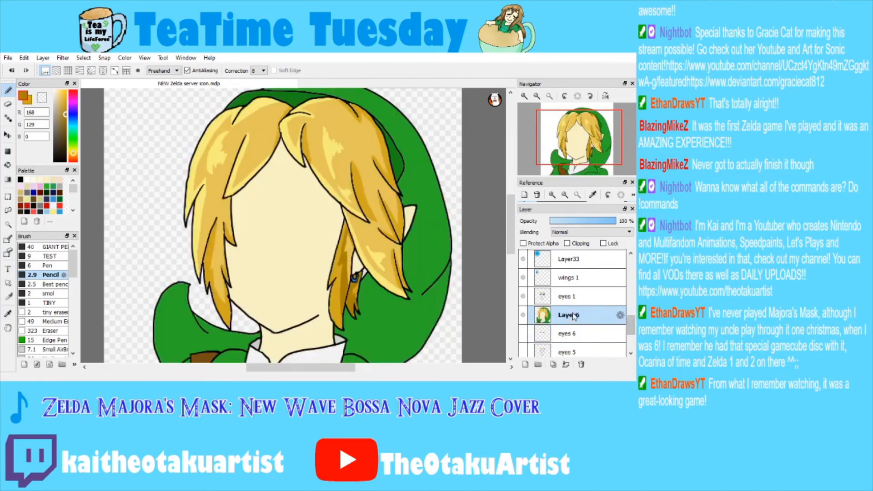
Add a darker gold (168, 129, 0) shadow along the strand line at the front of the large bang above the ear.
left_click(524, 96)
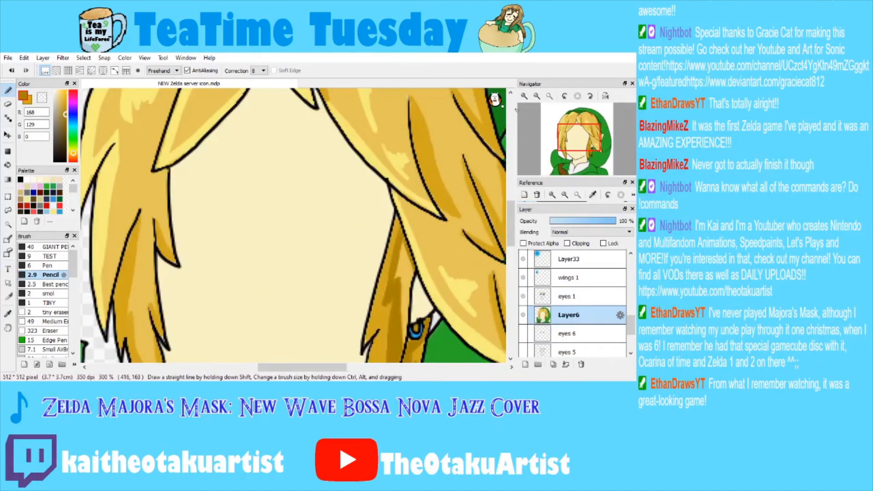
left_click_drag(537, 137, 554, 144)
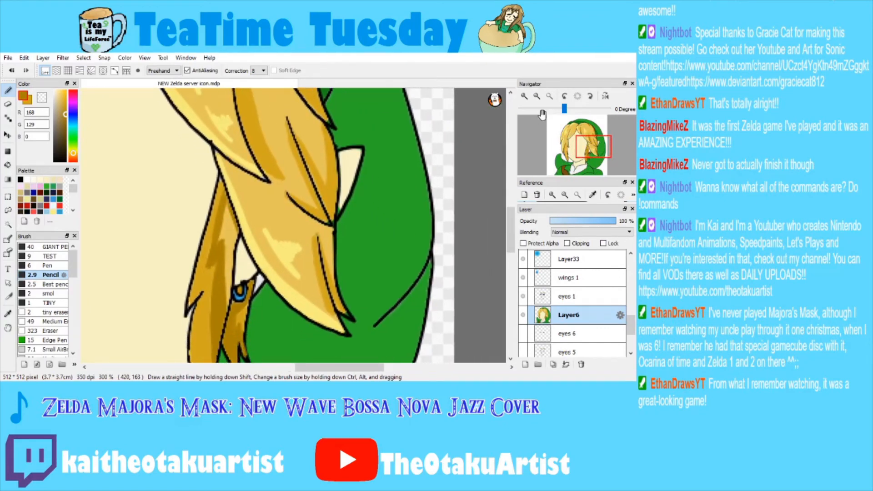
left_click(525, 96)
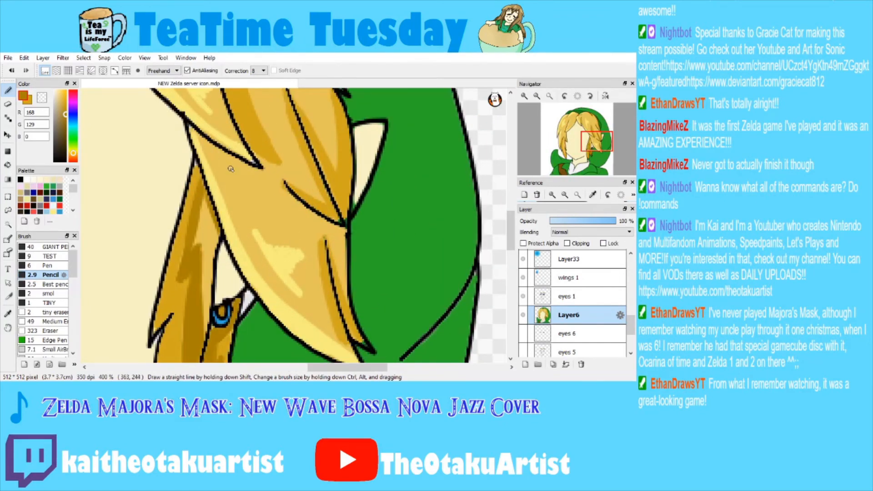
left_click_drag(563, 131, 557, 112)
left_click_drag(287, 129, 336, 182)
left_click(12, 71)
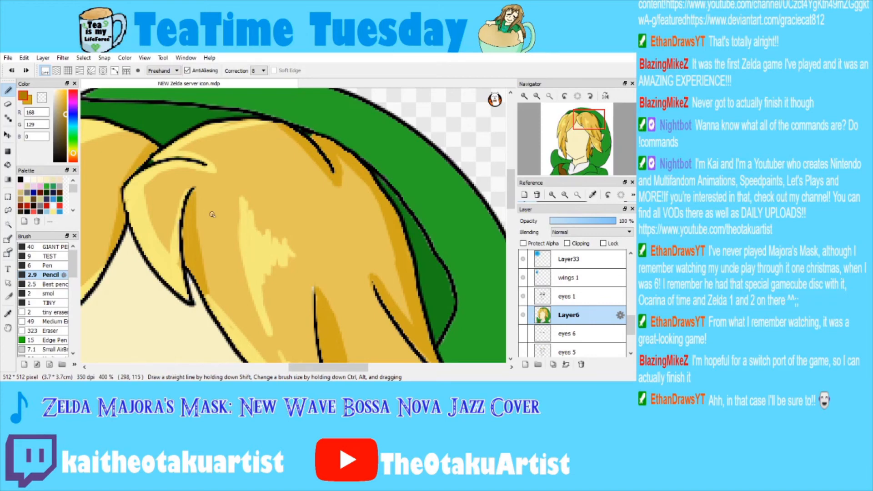
mouse_move(192, 198)
left_mouse_down()
mouse_move(202, 257)
mouse_move(196, 205)
mouse_move(225, 303)
mouse_move(207, 264)
mouse_move(207, 280)
mouse_move(199, 240)
mouse_move(238, 328)
mouse_move(229, 280)
left_mouse_up()
Shade the large bang's outer edge beside the hood down to the upper lock's tip with (168, 129, 0), redoing the undone strokes.
mouse_move(321, 143)
left_mouse_down()
mouse_move(332, 165)
mouse_move(317, 139)
mouse_move(341, 145)
mouse_move(360, 167)
left_mouse_up()
left_click(11, 70)
mouse_move(316, 139)
left_mouse_down()
mouse_move(351, 158)
mouse_move(386, 204)
mouse_move(372, 182)
mouse_move(382, 177)
mouse_move(416, 285)
left_mouse_up()
mouse_move(588, 136)
left_mouse_down()
mouse_move(591, 144)
mouse_move(598, 127)
left_mouse_up()
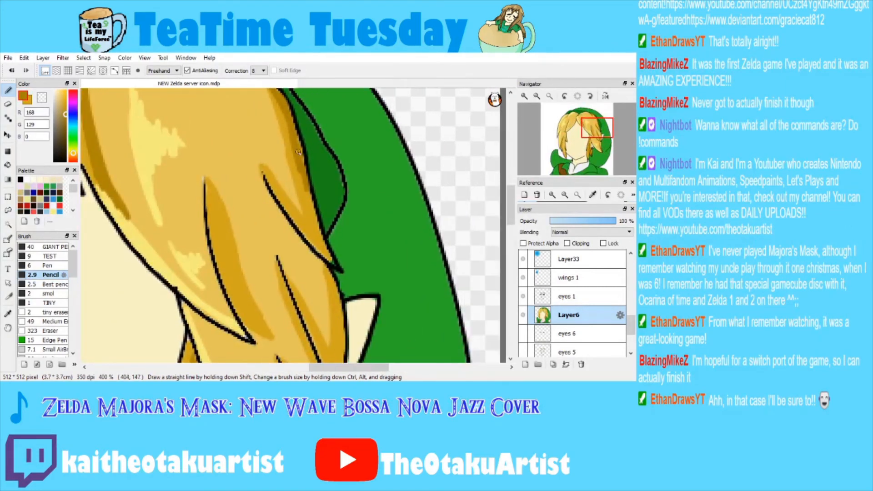
left_click_drag(309, 197, 314, 220)
left_click(12, 70)
mouse_move(307, 188)
left_mouse_down()
mouse_move(299, 156)
mouse_move(333, 263)
mouse_move(307, 238)
left_mouse_up()
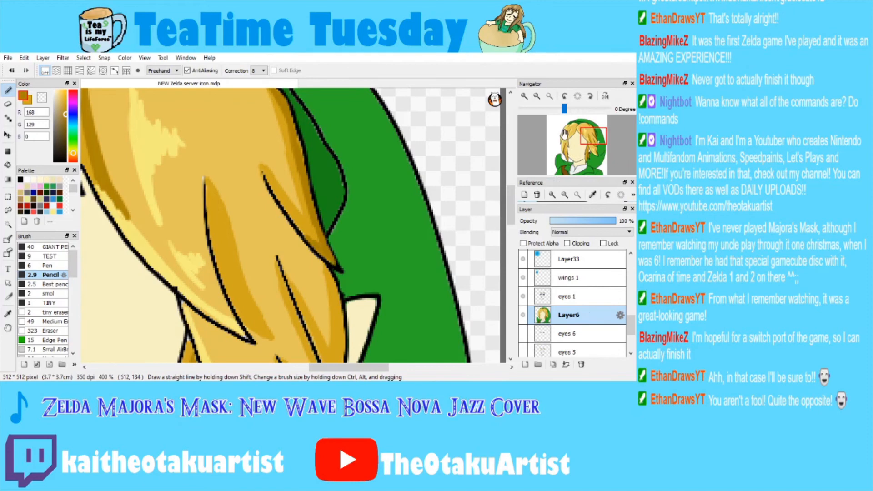
Deepen the shadow along the long strand line in the middle of the large bang with darker gold (168, 129, 0).
left_click(591, 138)
left_click(525, 96)
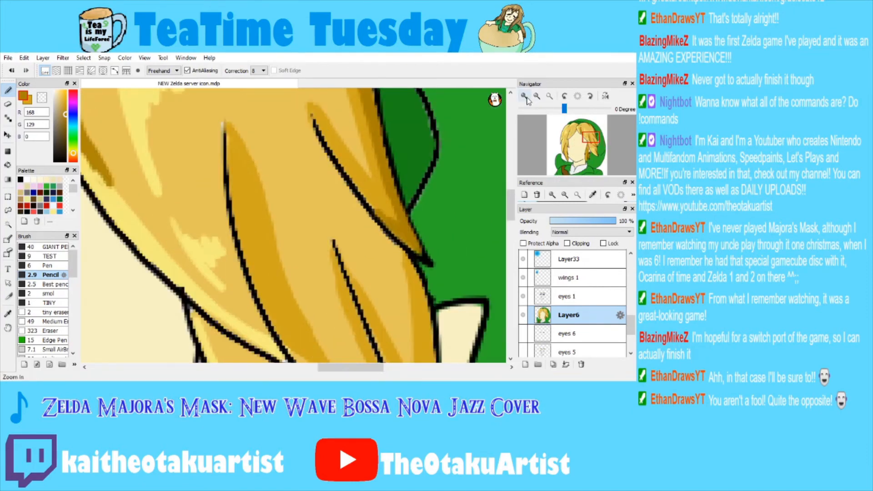
left_click_drag(228, 132, 252, 253)
left_click_drag(241, 223, 243, 245)
left_click_drag(550, 118, 594, 131)
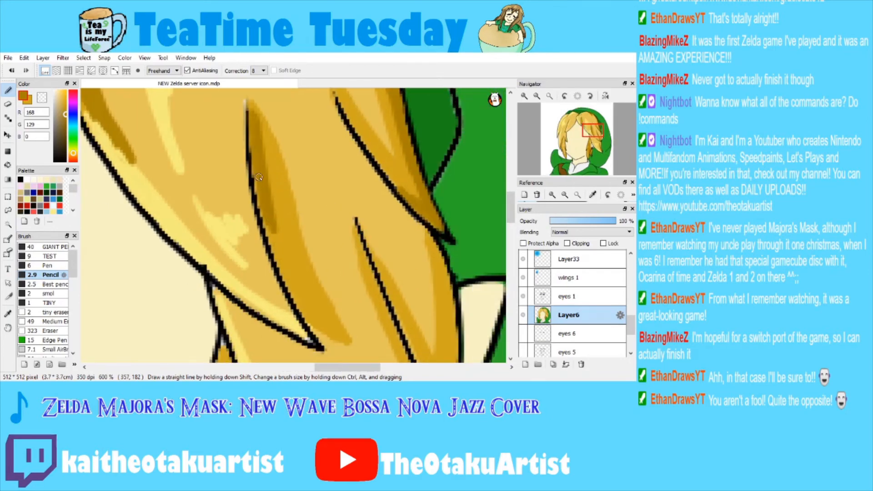
left_click_drag(260, 176, 270, 232)
mouse_move(255, 181)
left_mouse_down()
mouse_move(296, 299)
mouse_move(328, 329)
mouse_move(283, 254)
mouse_move(300, 286)
mouse_move(267, 153)
mouse_move(286, 232)
mouse_move(318, 309)
left_mouse_up()
Shade the lock next to the ear along its strand line and outer edge, and extend the shadow toward the middle strand's tip.
left_click_drag(590, 146, 598, 137)
mouse_move(274, 117)
left_mouse_down()
mouse_move(317, 206)
mouse_move(316, 161)
mouse_move(323, 196)
mouse_move(311, 199)
mouse_move(351, 287)
mouse_move(350, 197)
mouse_move(353, 245)
left_mouse_up()
mouse_move(354, 182)
left_mouse_down()
mouse_move(347, 251)
mouse_move(352, 212)
left_mouse_up()
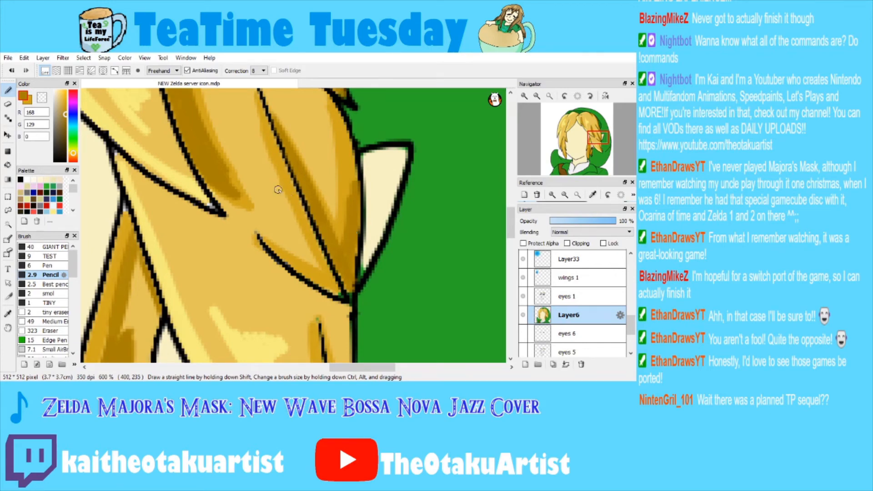
left_click_drag(222, 171, 238, 196)
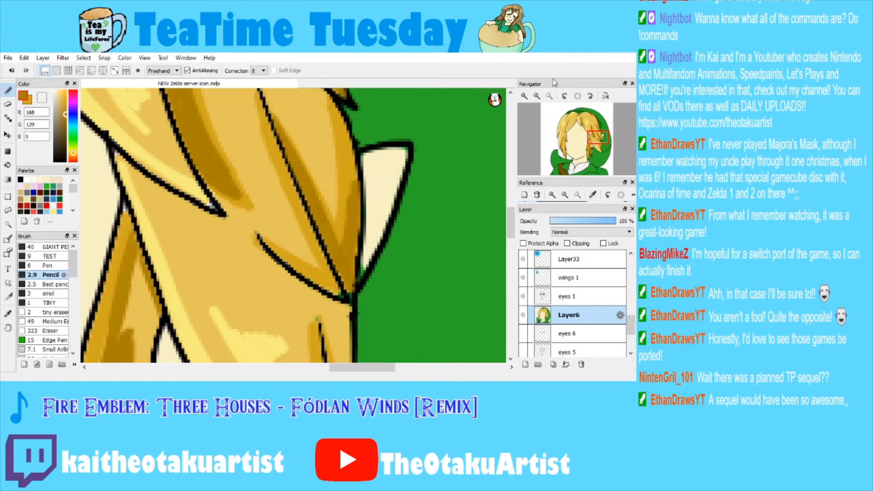
Add darker gold (168, 129, 0) shadows to the long side lock on the hair side opposite the ear.
left_click(550, 96)
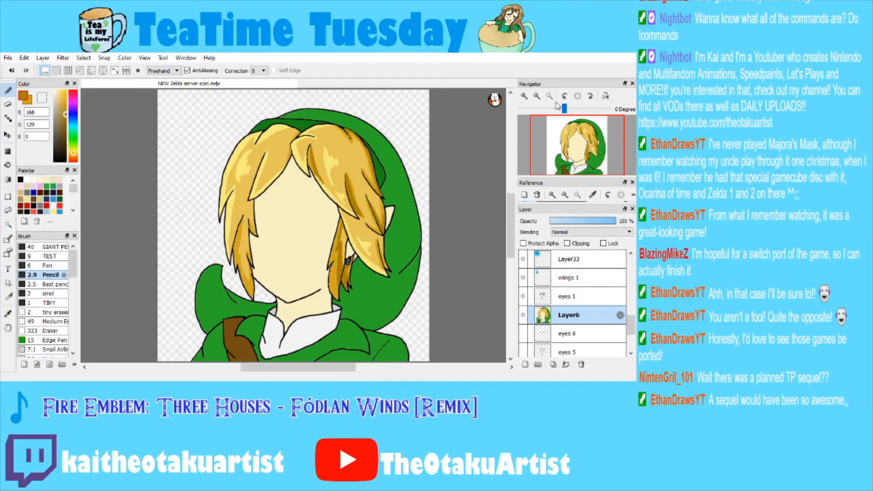
left_click(525, 97)
mouse_move(576, 137)
left_mouse_down()
mouse_move(588, 144)
mouse_move(573, 140)
mouse_move(569, 153)
left_mouse_up()
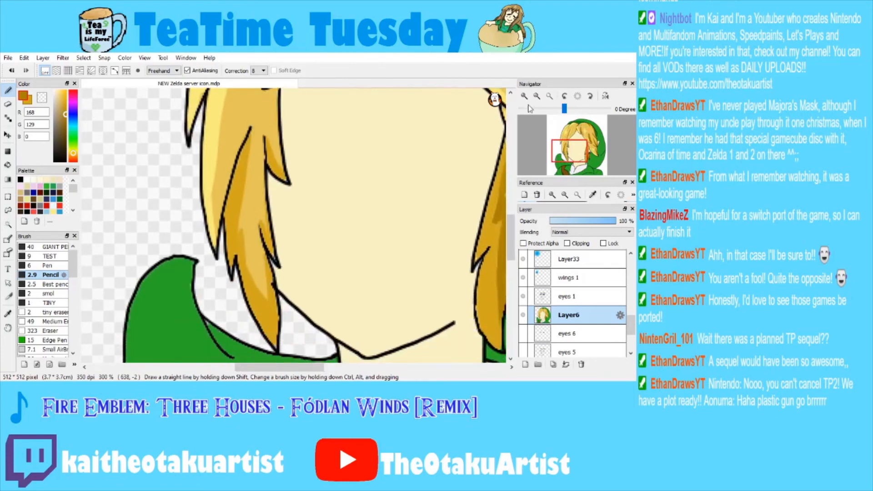
left_click(524, 96)
mouse_move(233, 116)
left_mouse_down()
mouse_move(218, 225)
mouse_move(227, 172)
mouse_move(221, 232)
mouse_move(228, 220)
mouse_move(238, 292)
mouse_move(259, 334)
left_mouse_up()
mouse_move(255, 275)
left_mouse_down()
mouse_move(262, 335)
mouse_move(253, 283)
left_mouse_up()
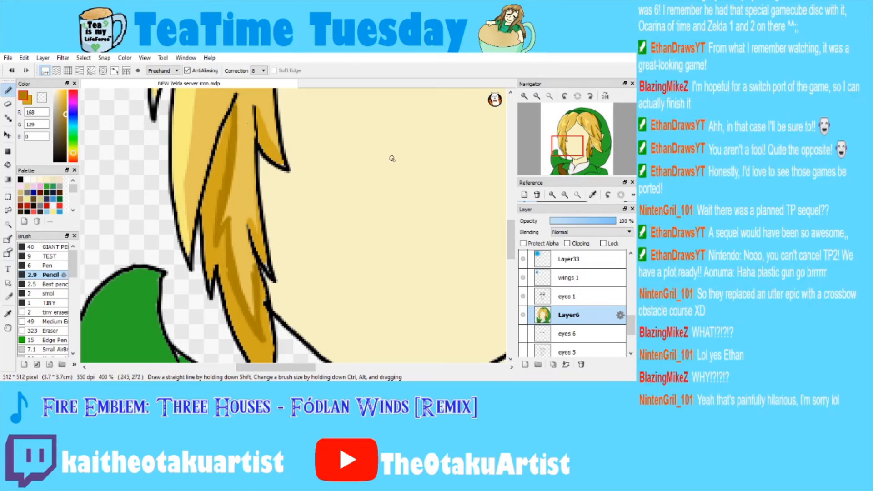
Switch the pencil colour to the dark gold (209, 166, 29) for the bangs opposite the ear.
left_click(535, 96)
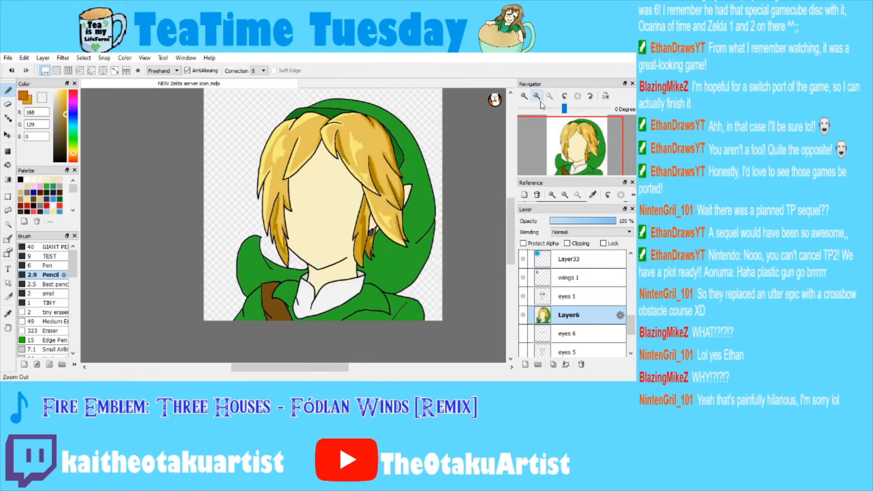
left_click(8, 313)
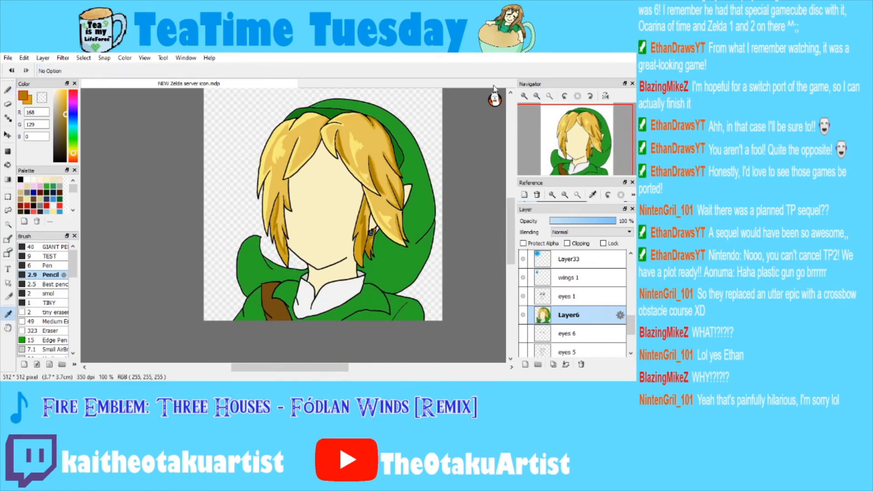
left_click(29, 101)
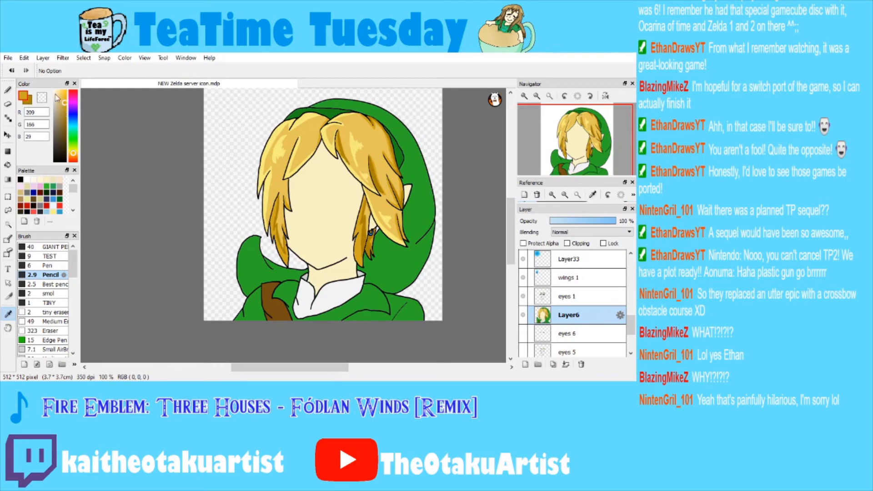
left_click(525, 96)
left_click(524, 96)
left_click(569, 125)
left_click_drag(570, 125, 570, 134)
left_click(7, 90)
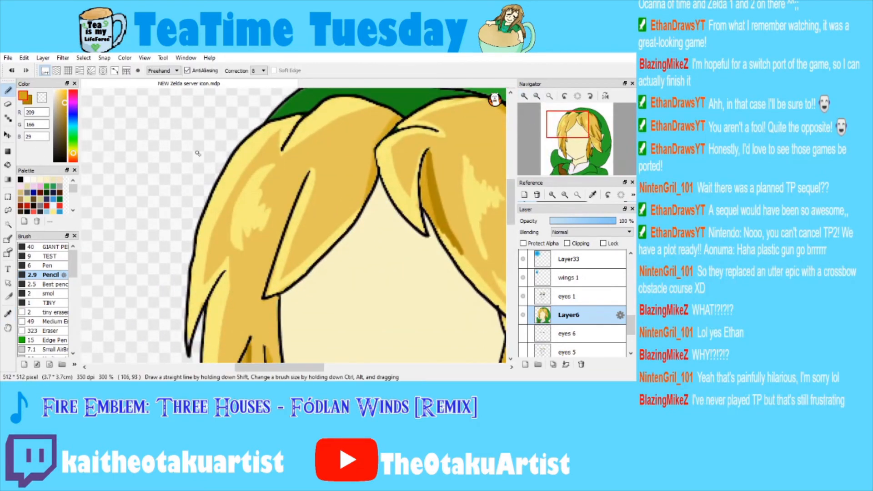
Try a yellow (229, 216, 63) streak along the outer edge of the bang opposite the ear.
left_click(8, 314)
left_click(230, 181)
left_click_drag(59, 94, 63, 97)
left_click(7, 90)
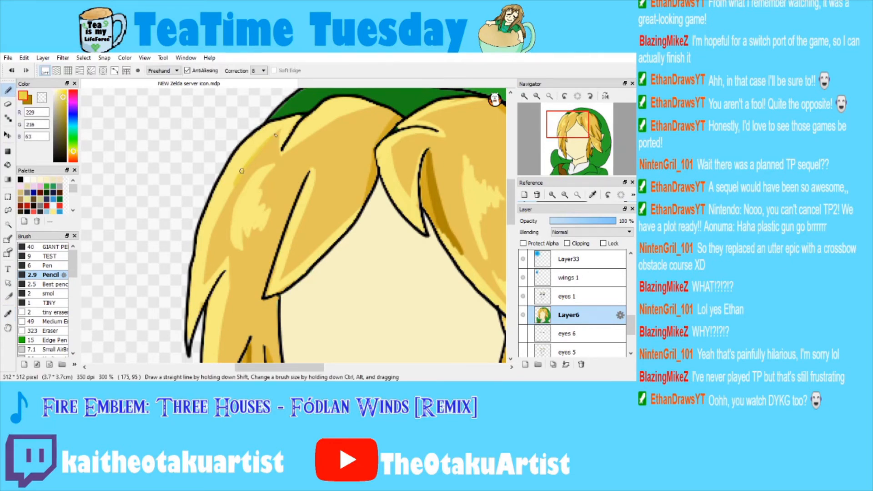
key("ctrl+z")
Try streaks in several deeper yellow shades, including (200, 187, 41), along the outer edge of the bang opposite the ear.
left_click(62, 101)
left_click_drag(273, 136, 240, 179)
key("ctrl+z")
left_click(64, 105)
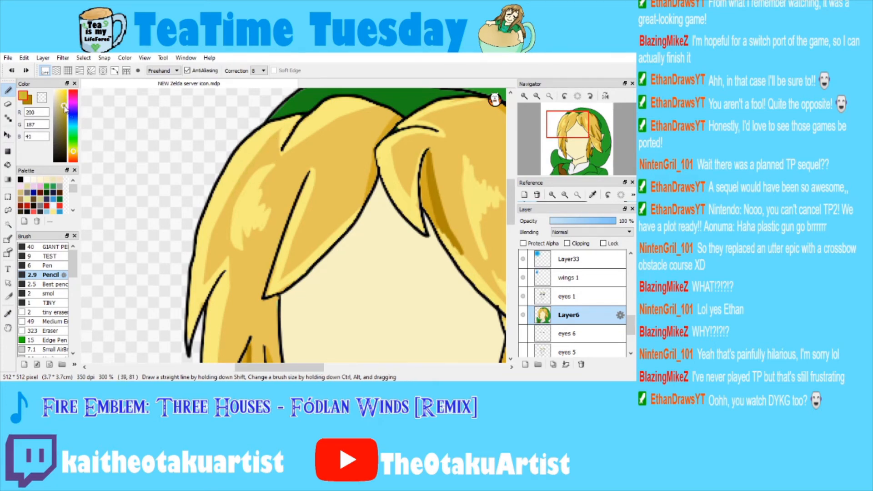
mouse_move(274, 137)
left_mouse_down()
mouse_move(242, 169)
mouse_move(272, 141)
mouse_move(218, 206)
mouse_move(213, 232)
left_mouse_up()
key("ctrl+z")
left_click(65, 98)
left_click_drag(275, 132, 216, 219)
key("ctrl+z")
Try a bright yellow (252, 238, 86) streak down the outer edge of the bang opposite the ear.
left_click(65, 97)
left_click(64, 94)
left_click(62, 92)
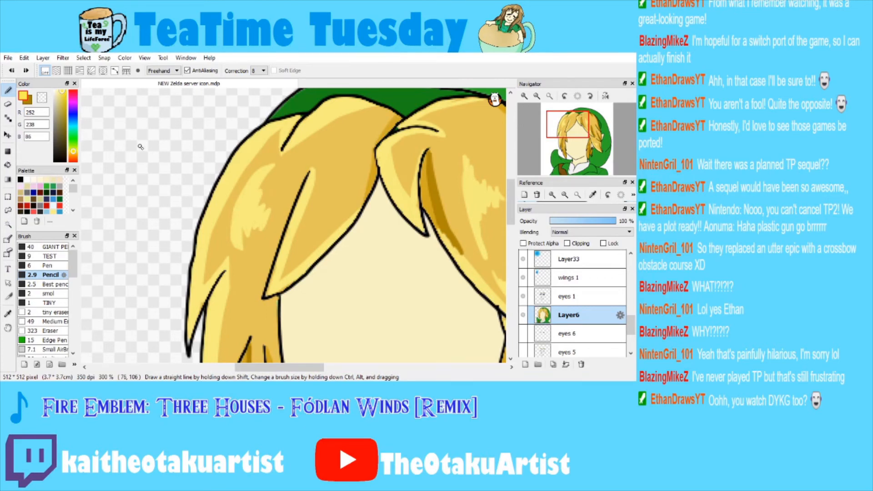
mouse_move(267, 142)
left_mouse_down()
mouse_move(230, 188)
mouse_move(242, 170)
mouse_move(221, 207)
mouse_move(204, 277)
left_mouse_up()
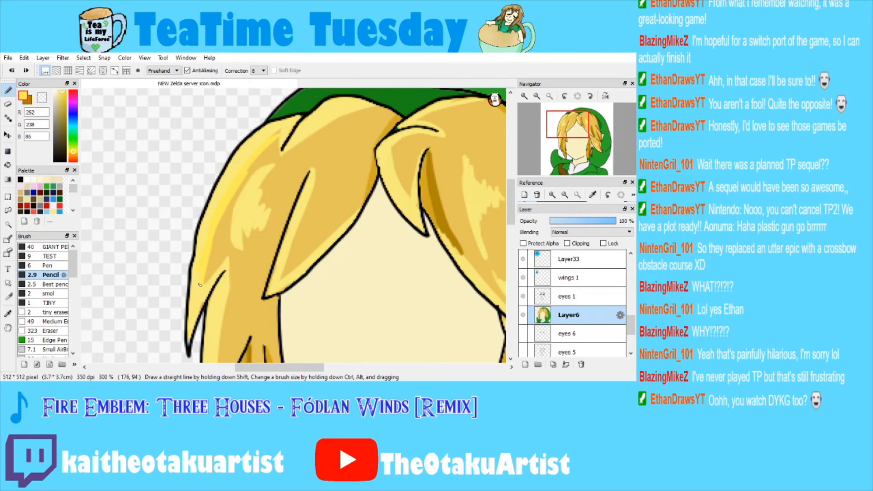
left_click(12, 71)
Try light gold (246, 216, 119) and warm yellow (247, 201, 51) streaks on the same outer edge.
left_click(8, 313)
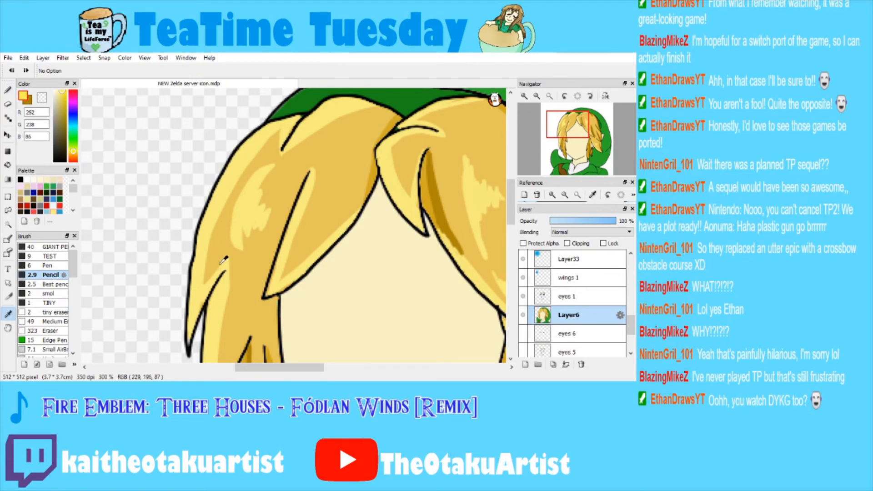
left_click(223, 241)
left_click(14, 90)
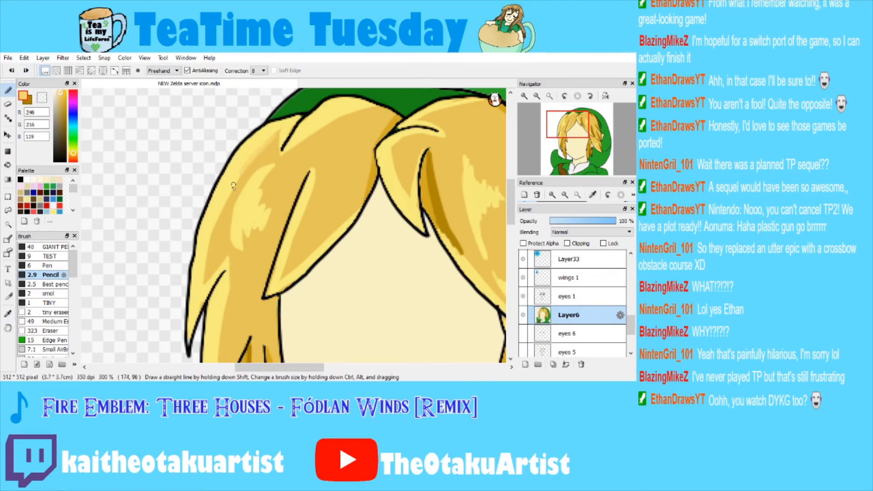
left_click(12, 70)
left_click(63, 93)
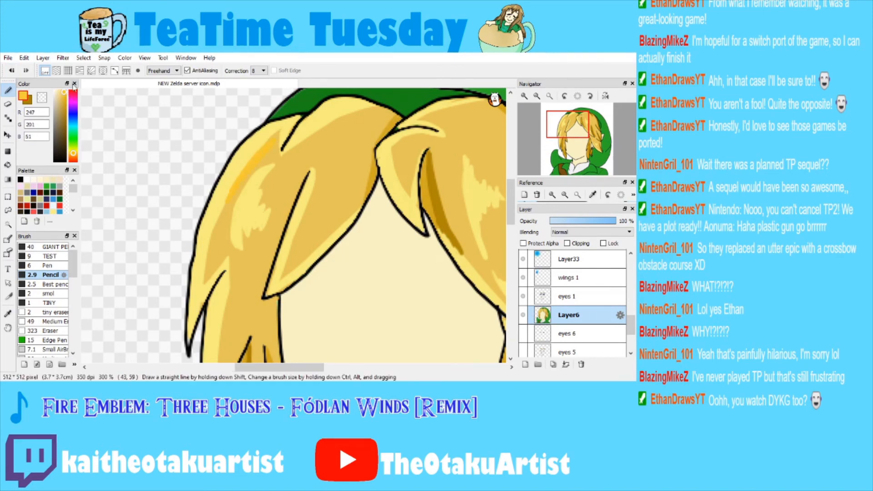
Sample the mid gold (229, 196, 87) from the bang opposite the ear.
left_click(8, 313)
left_click(226, 234)
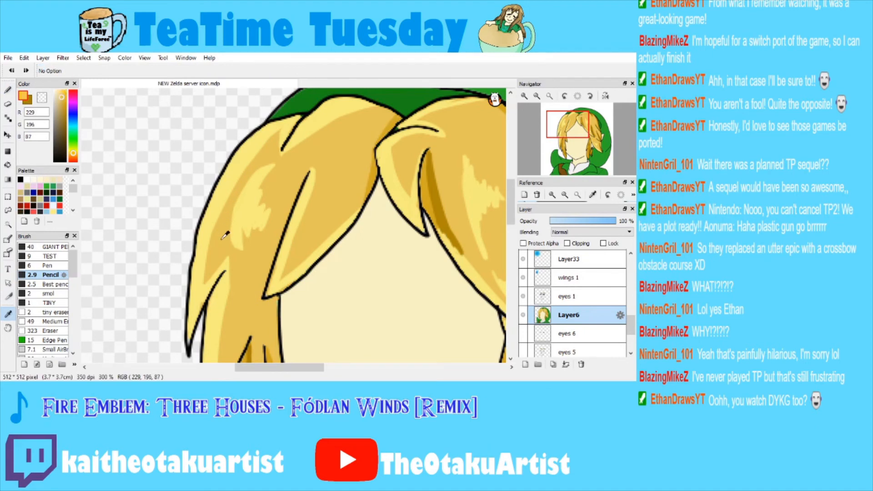
left_click(60, 93)
left_click(8, 90)
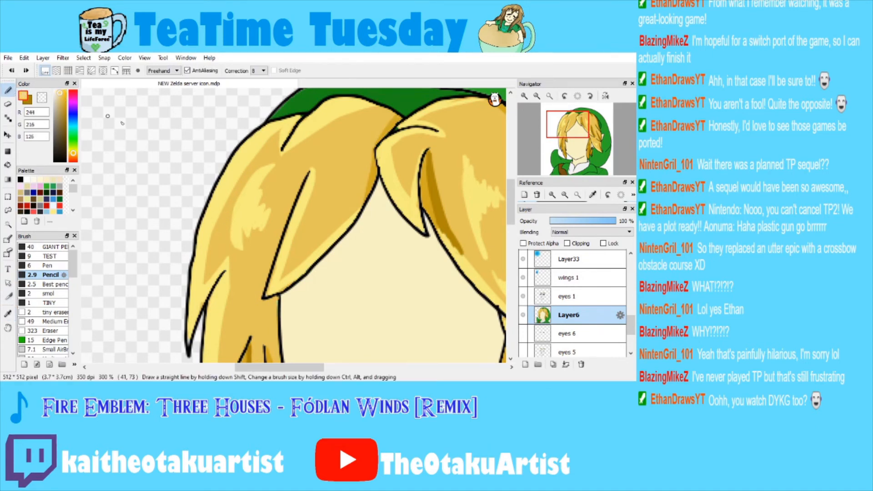
mouse_move(278, 136)
left_mouse_down()
mouse_move(237, 180)
mouse_move(215, 227)
left_mouse_up()
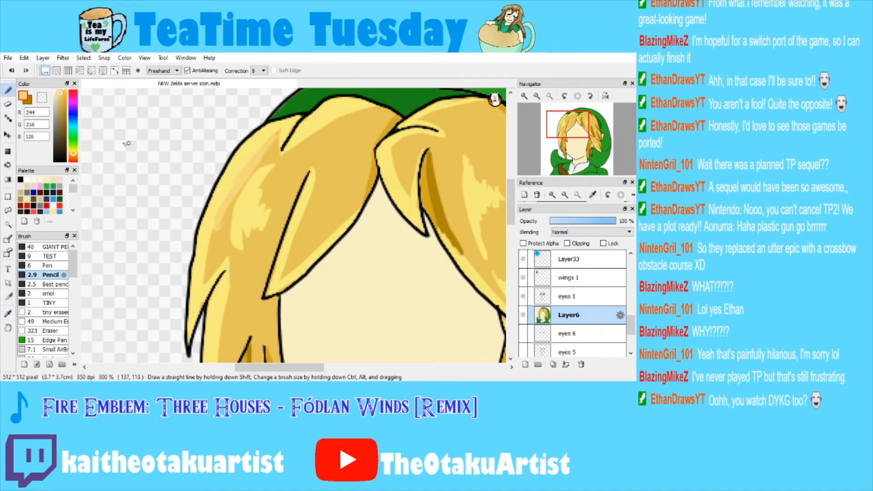
left_click(11, 71)
left_click(61, 93)
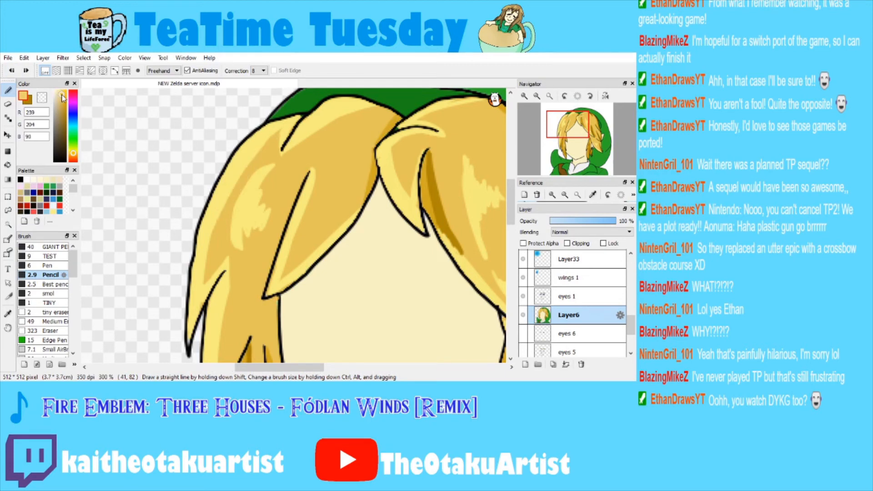
left_click_drag(275, 132, 218, 227)
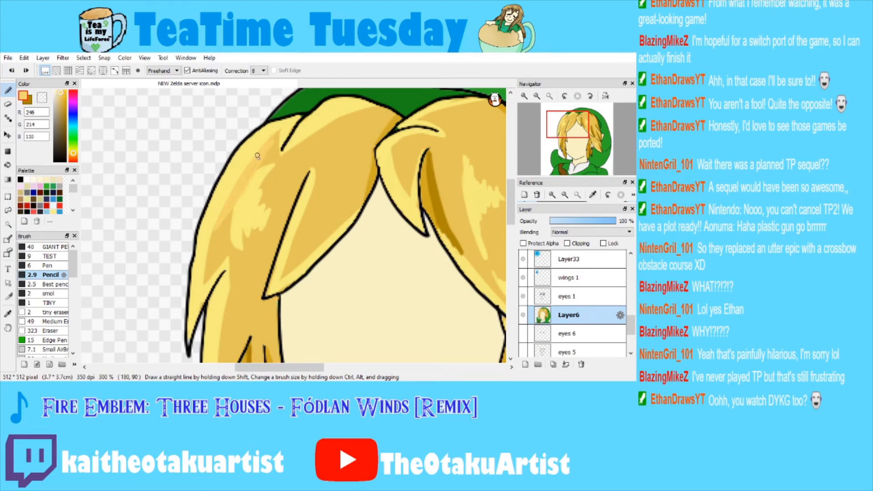
left_click(12, 71)
Set the brush colour to RGB 252, 213, 86 and paint warm yellow Pencil strokes along the outer and front left hair locks.
left_click(62, 91)
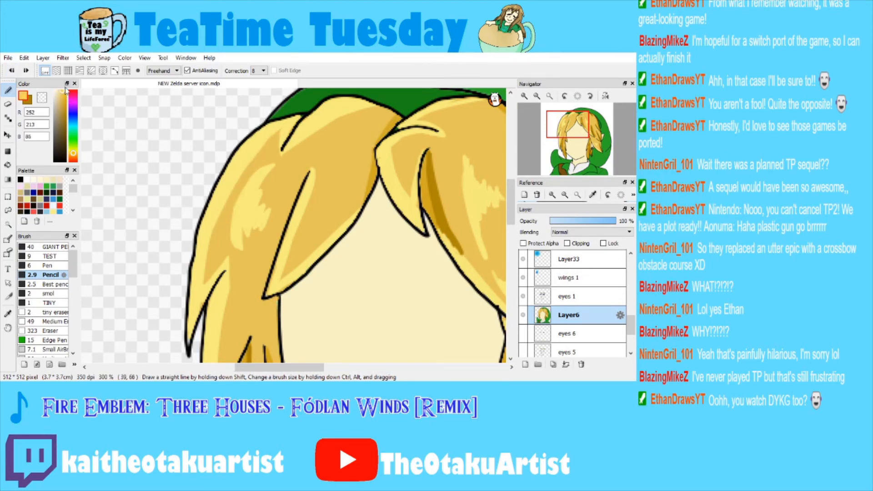
left_click_drag(275, 134, 209, 242)
left_click_drag(231, 199, 204, 267)
left_click_drag(218, 218, 200, 287)
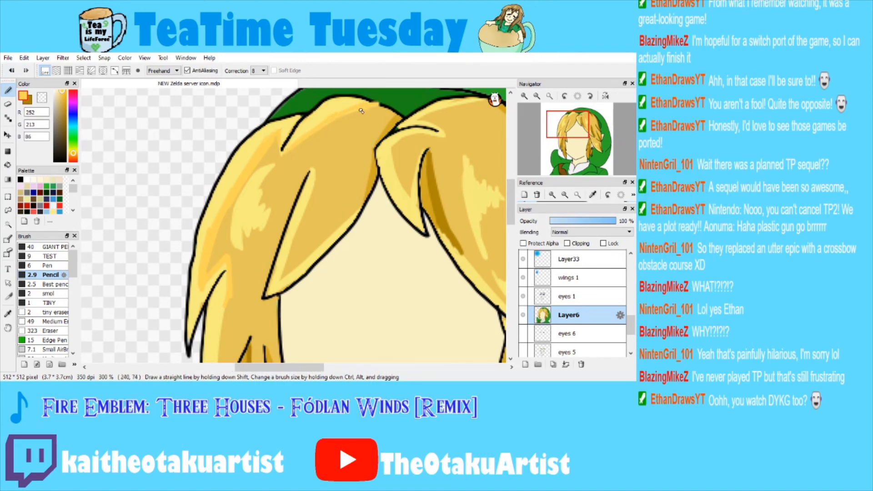
left_click_drag(283, 150, 358, 109)
left_click_drag(317, 191, 292, 249)
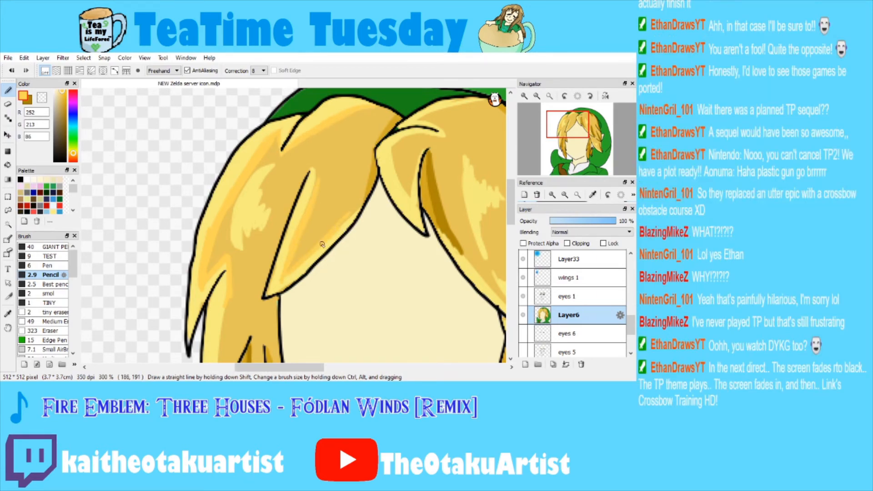
Paint the same warm yellow accents inside the short curled lock beside the hair parting.
left_click_drag(568, 132, 567, 150)
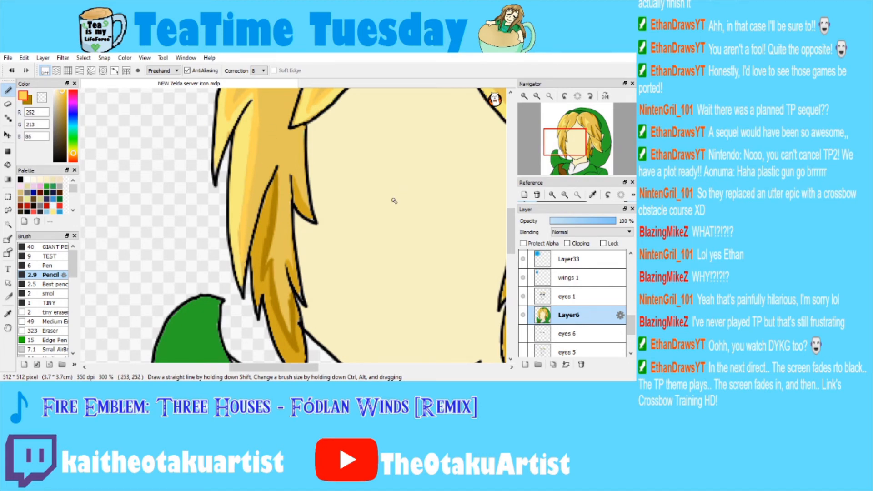
left_click(538, 96)
left_click(537, 97)
left_click(524, 96)
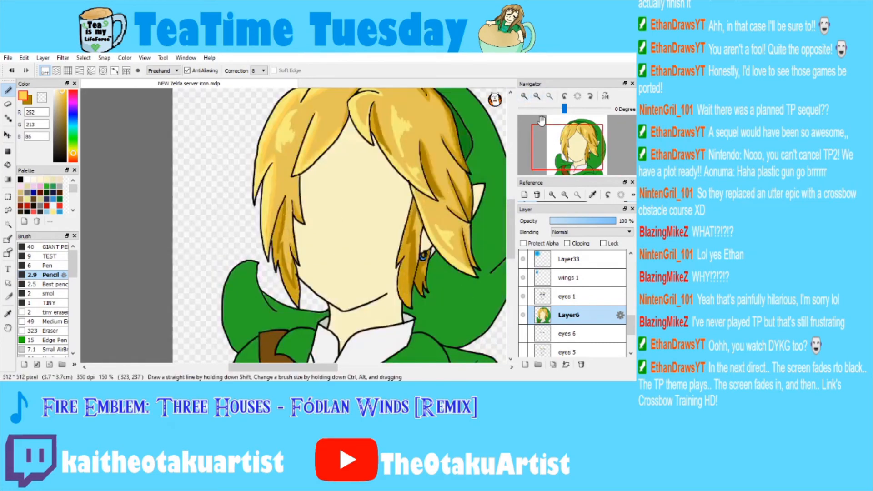
mouse_move(551, 128)
left_mouse_down()
mouse_move(564, 123)
mouse_move(546, 121)
left_mouse_up()
scroll(381, 170, "up", 3)
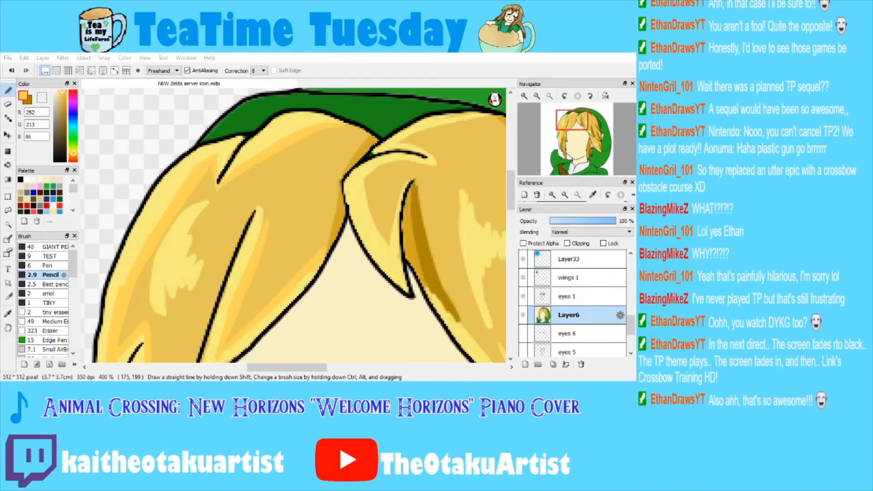
left_click(371, 191)
mouse_move(418, 164)
left_mouse_down()
mouse_move(381, 169)
mouse_move(362, 205)
mouse_move(402, 250)
left_mouse_up()
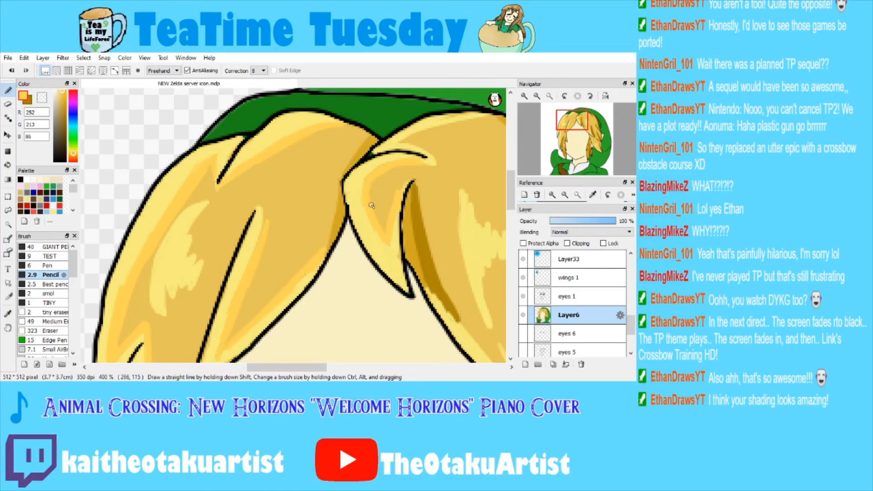
Sample the light yellow highlight, RGB 247, 237, 127, from the top of the right bangs as the Pencil colour.
left_click_drag(563, 113, 569, 119)
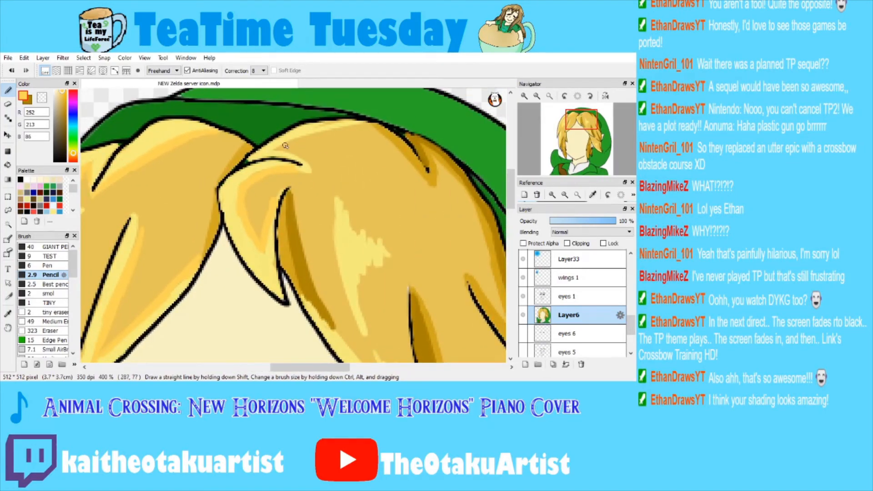
key("i")
left_click(268, 142)
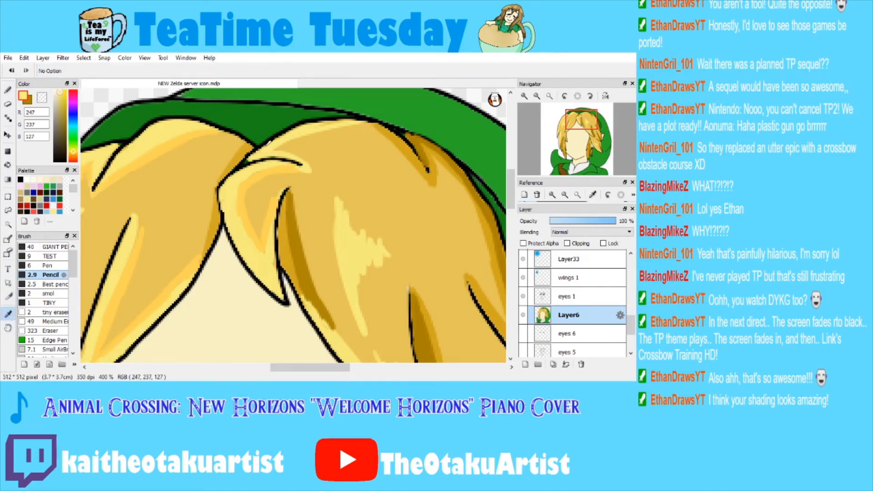
key("b")
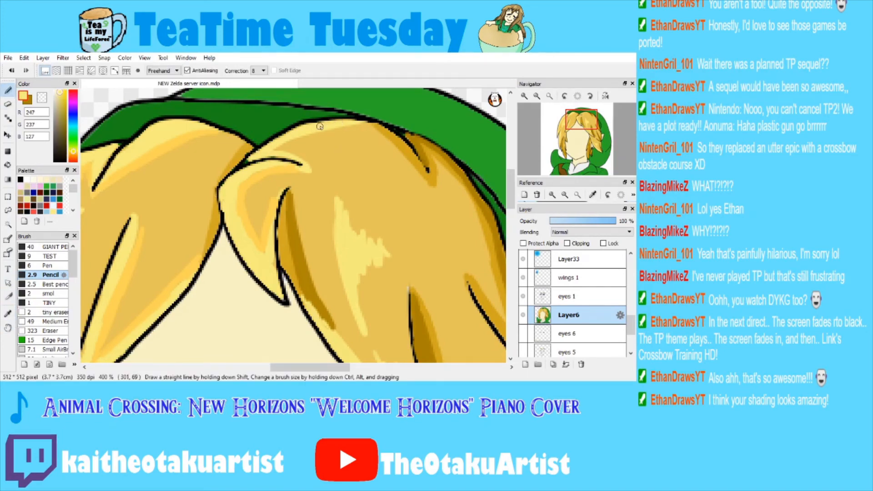
Expand the reference view and load the full-body image of the hooded character into it.
scroll(338, 122, "down", 3)
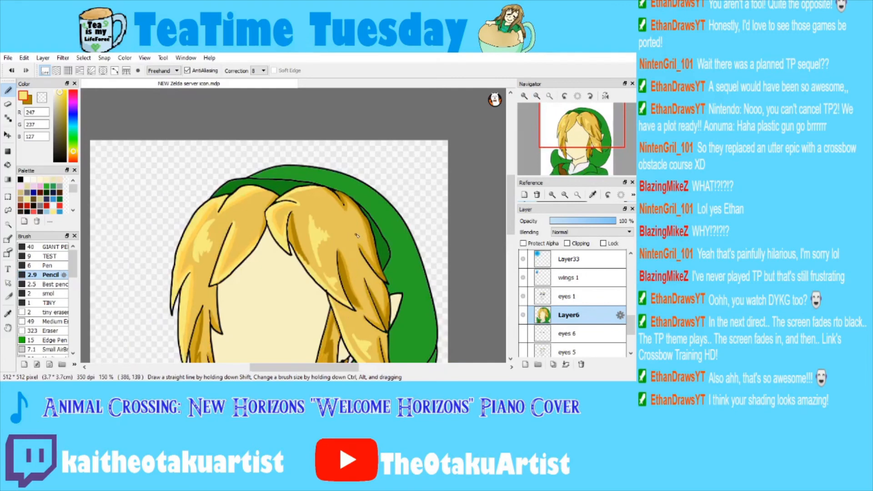
mouse_move(560, 137)
left_mouse_down()
mouse_move(572, 149)
mouse_move(551, 135)
left_mouse_up()
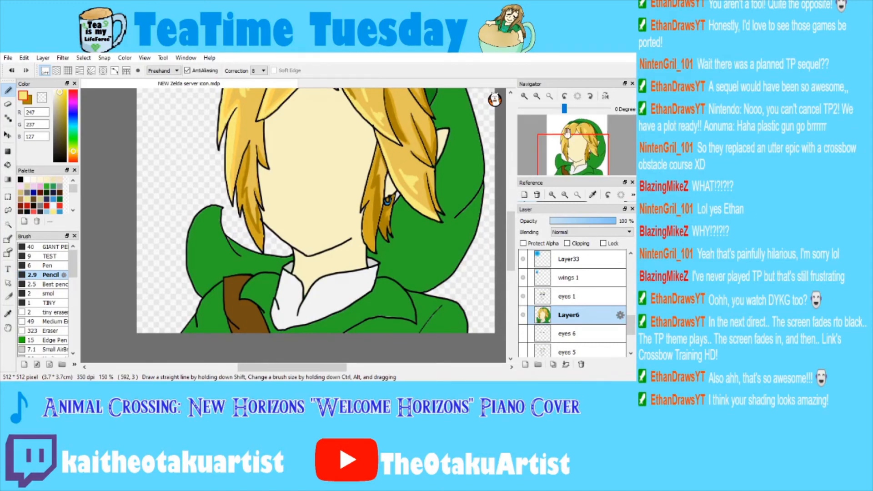
left_click(574, 133)
left_click_drag(574, 133, 579, 146)
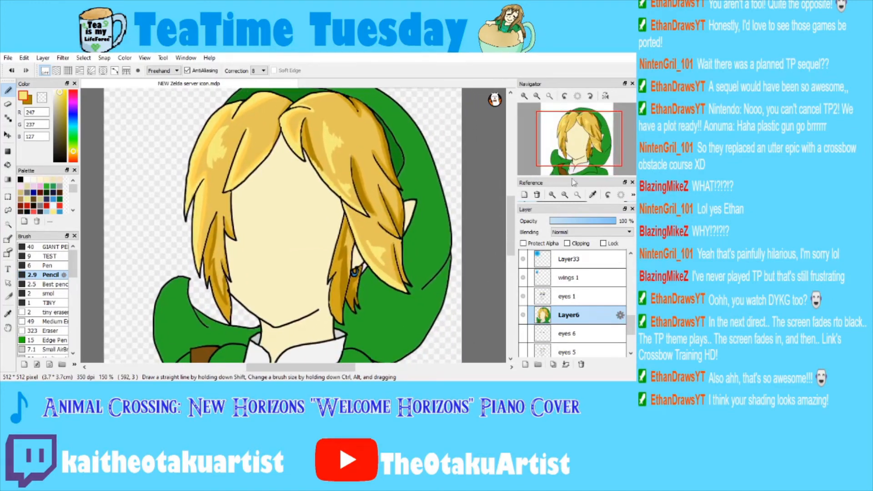
left_click(553, 195)
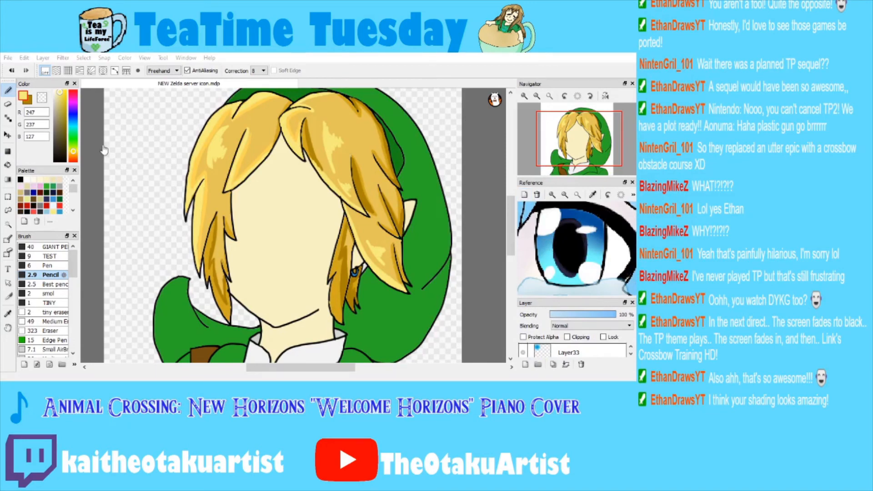
double_click(300, 157)
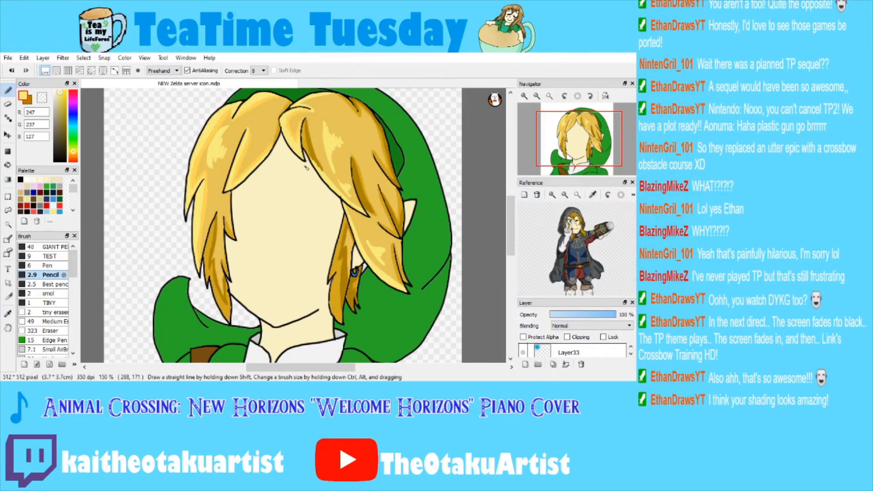
Examine the outfit, face and hair shading of the hooded character up close in the reference image.
left_click(552, 195)
left_click(552, 195)
left_click(552, 195)
left_click_drag(558, 231, 575, 297)
left_click(552, 194)
left_click(552, 195)
scroll(562, 207, "down", 3)
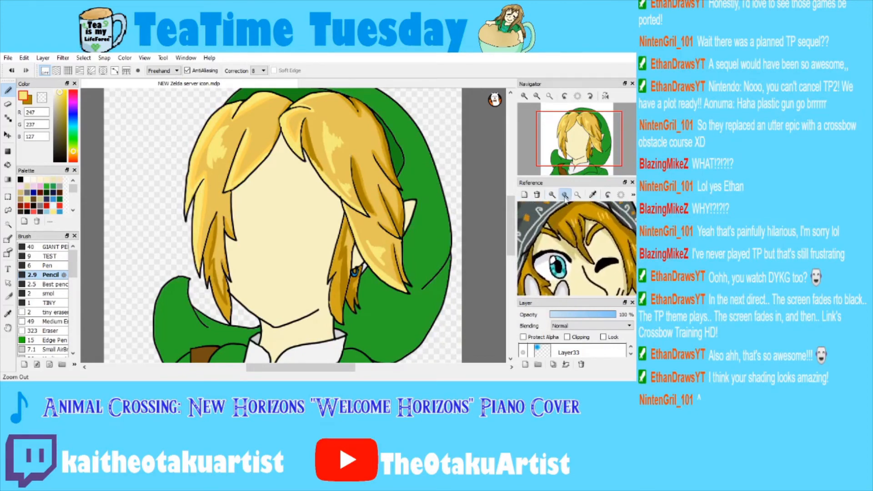
scroll(577, 243, "up", 3)
scroll(577, 243, "down", 3)
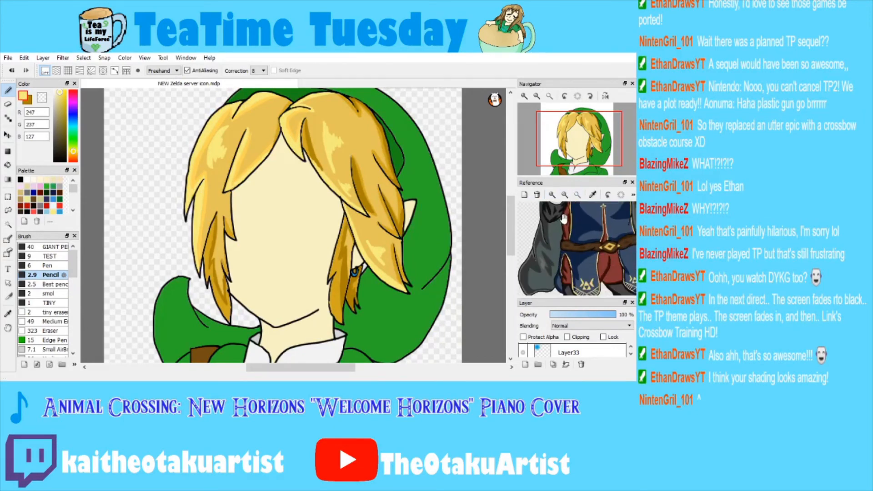
scroll(554, 233, "up", 3)
scroll(554, 232, "down", 3)
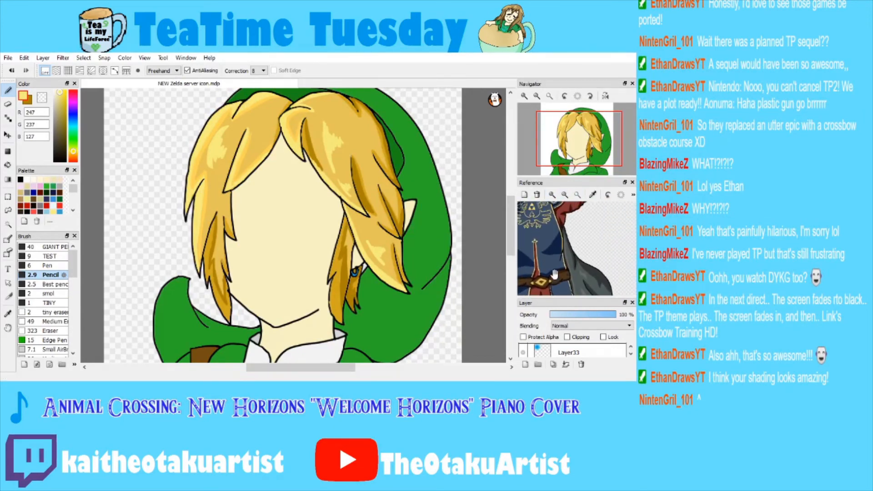
scroll(568, 255, "up", 3)
scroll(542, 246, "down", 3)
scroll(529, 208, "up", 3)
left_click(551, 195)
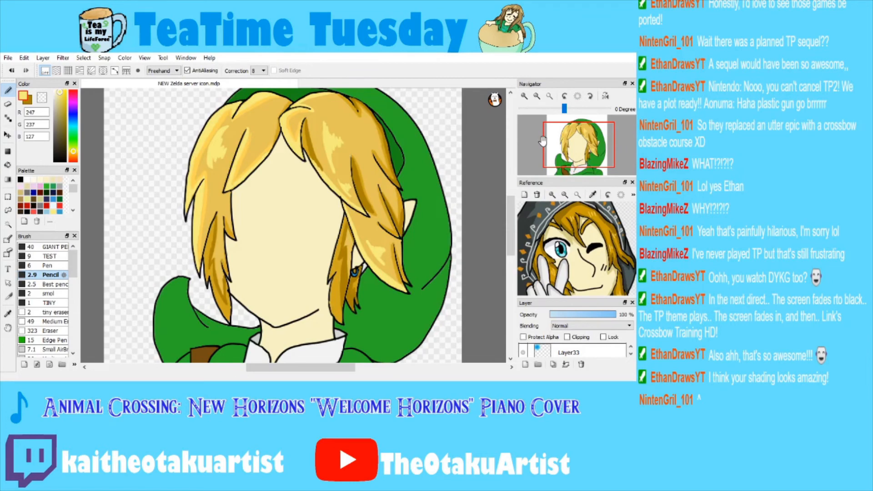
Sample the warm yellow accent, RGB 251, 213, 86, from the left hair section as the Pencil colour.
left_click(525, 96)
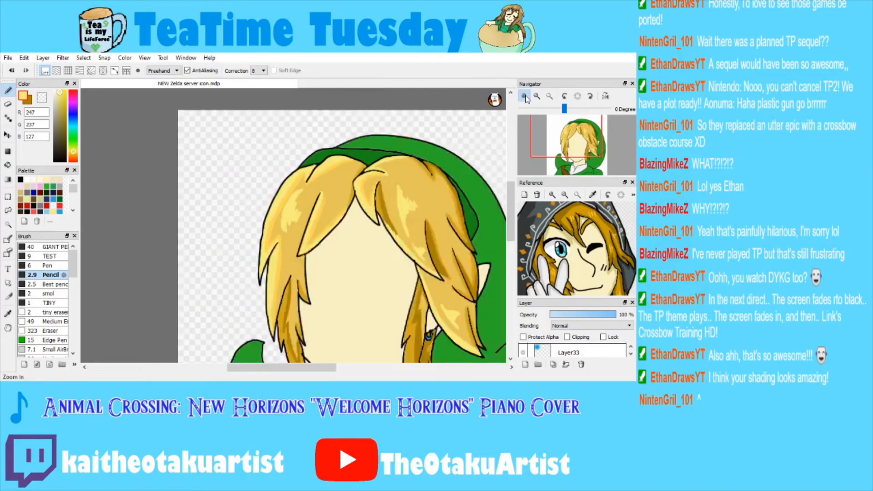
left_click(525, 97)
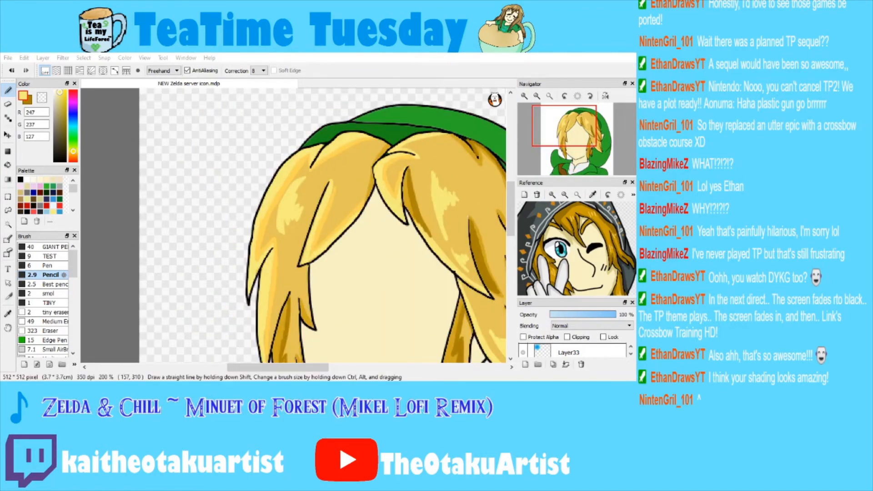
left_click(431, 157)
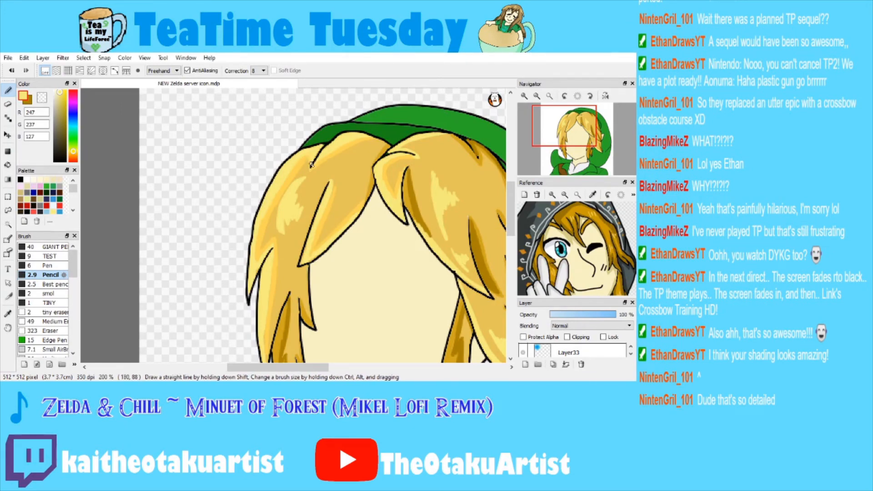
key("i")
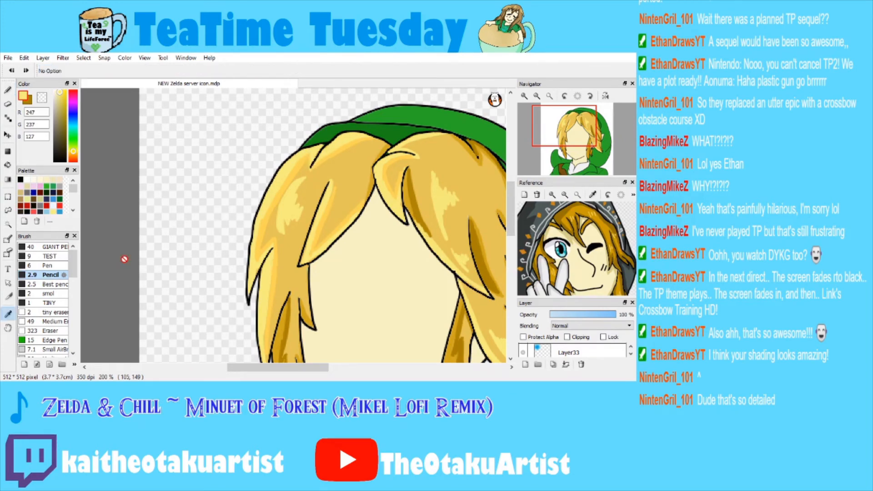
left_click(311, 163, "alt")
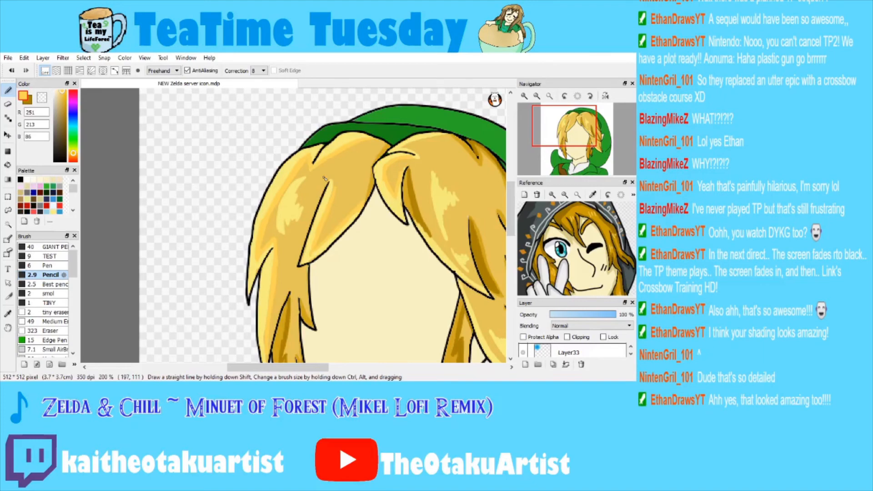
Select the base-colour area of the right hair section with the Magic Wand at tolerance 1.
left_click(550, 96)
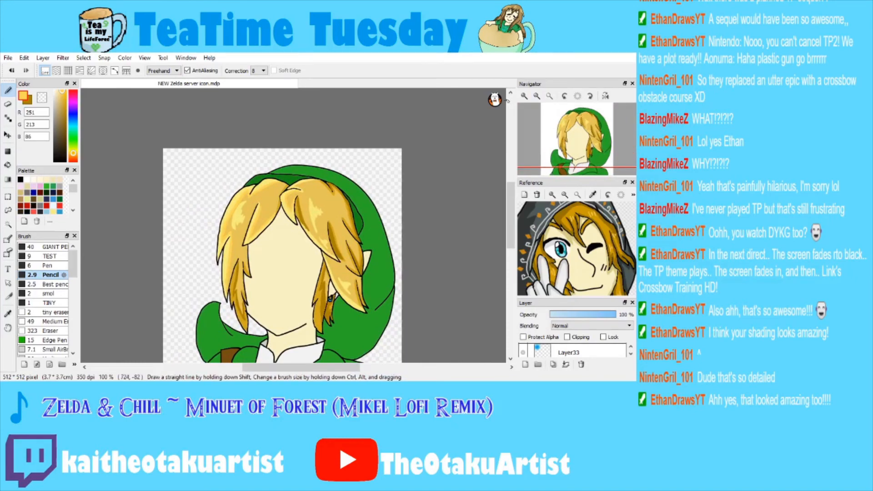
key("ctrl+plus")
key("i")
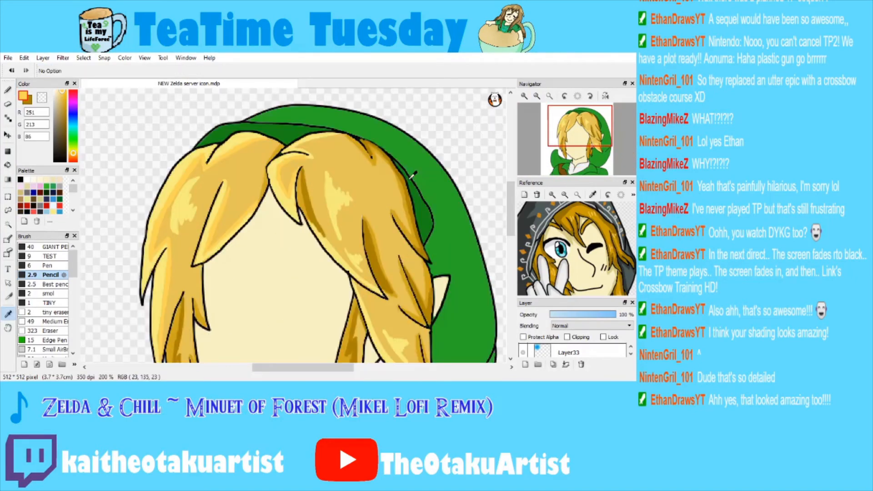
key("w")
left_click(352, 199)
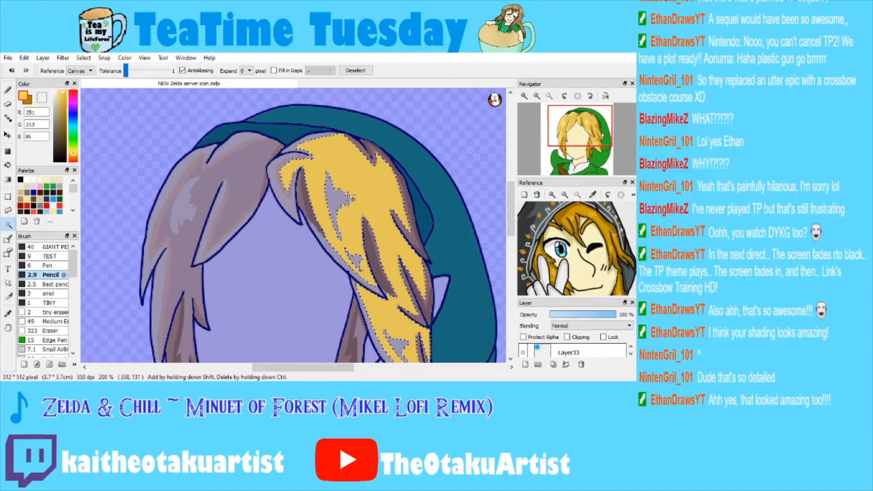
Sample the base hair tone and darken it to RGB 216, 171, 22 for shading.
key("i")
left_click(262, 166)
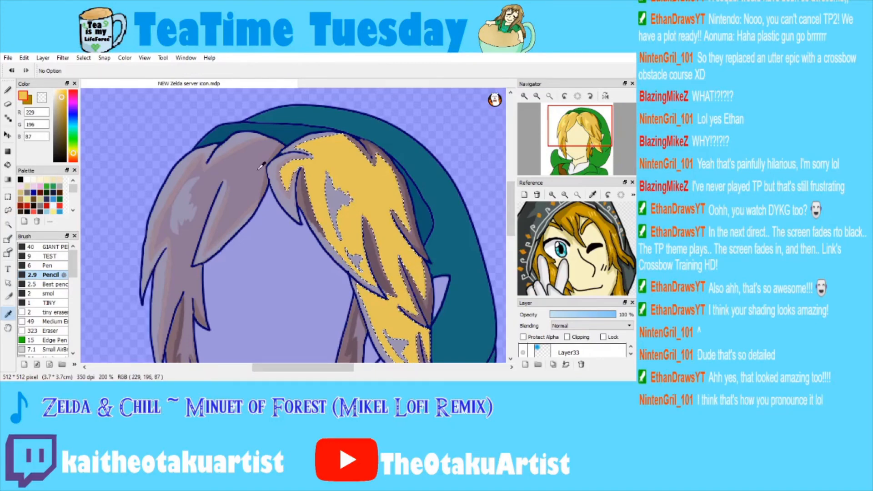
key("b")
left_click(65, 102)
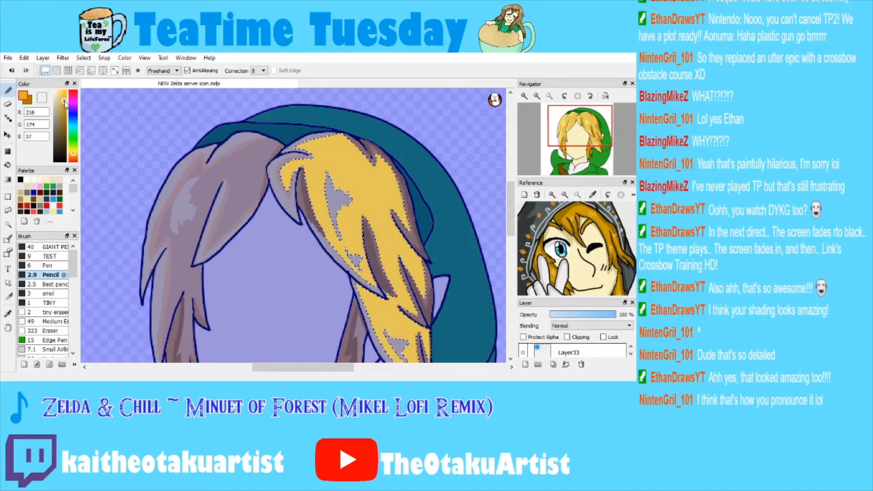
left_click(65, 101)
Shade the upper part of the selected right hair section with soft strokes of the size 36 medium airbrush.
scroll(46, 318, "down", 1)
left_click(47, 332)
mouse_move(311, 157)
left_mouse_down()
mouse_move(326, 225)
mouse_move(348, 247)
left_mouse_up()
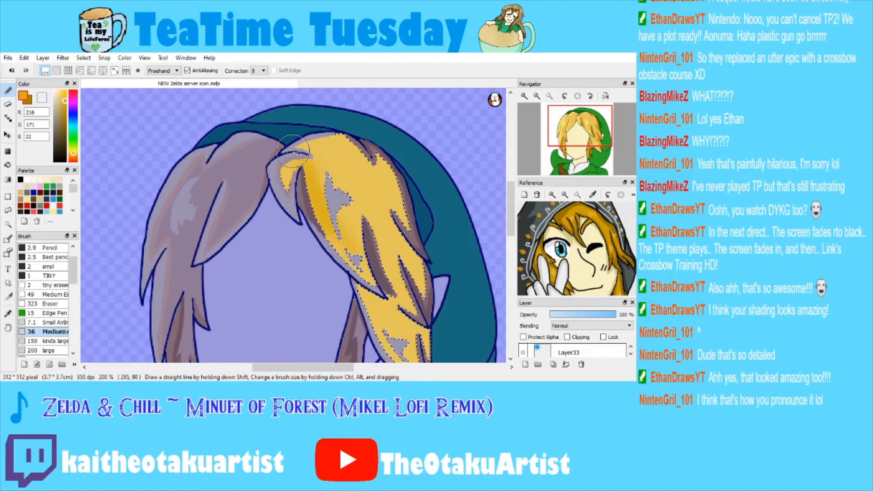
mouse_move(329, 133)
left_mouse_down()
mouse_move(315, 146)
mouse_move(375, 158)
mouse_move(402, 198)
mouse_move(390, 229)
left_mouse_up()
mouse_move(354, 205)
left_mouse_down()
mouse_move(364, 226)
mouse_move(310, 183)
left_mouse_up()
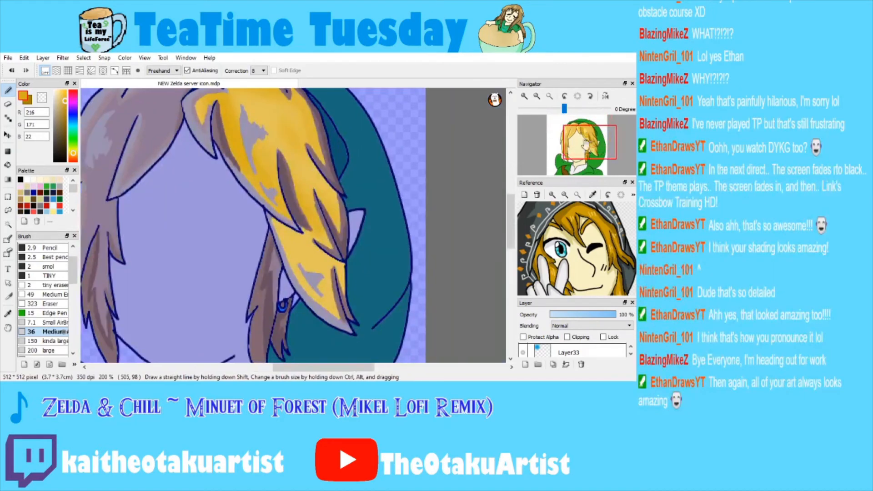
Shade the lower part of the selected right hair section with the size 36 medium airbrush and clear the selection.
left_click_drag(290, 243, 328, 277)
key("ctrl+d")
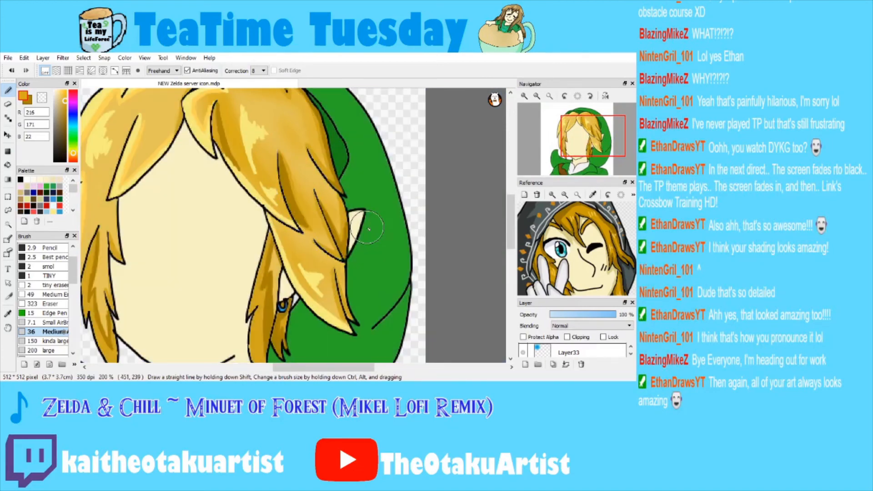
Select the base-colour area of the left hair section, shade it with soft size 36 airbrush strokes, and clear the selection.
left_click(573, 139)
left_click_drag(572, 138, 577, 137)
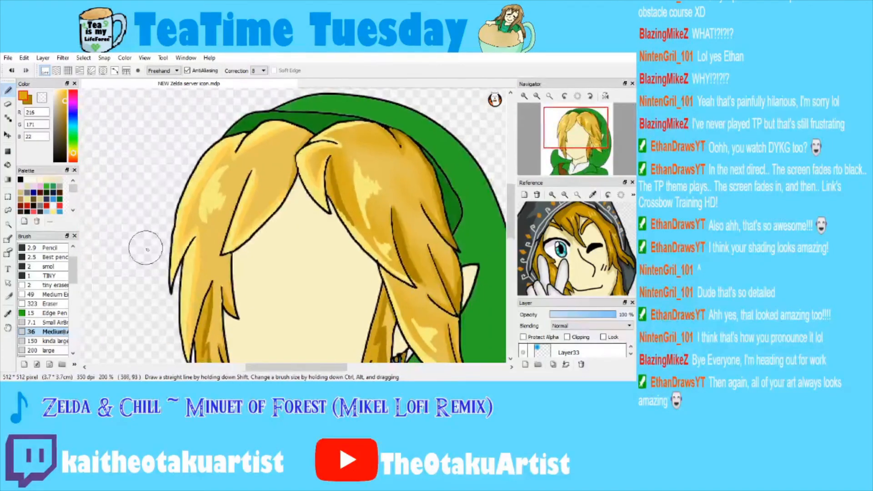
left_click(8, 225)
left_click(242, 174)
left_click(7, 90)
mouse_move(228, 210)
left_mouse_down()
mouse_move(236, 162)
mouse_move(246, 185)
mouse_move(273, 179)
mouse_move(265, 197)
mouse_move(200, 258)
mouse_move(201, 296)
left_mouse_up()
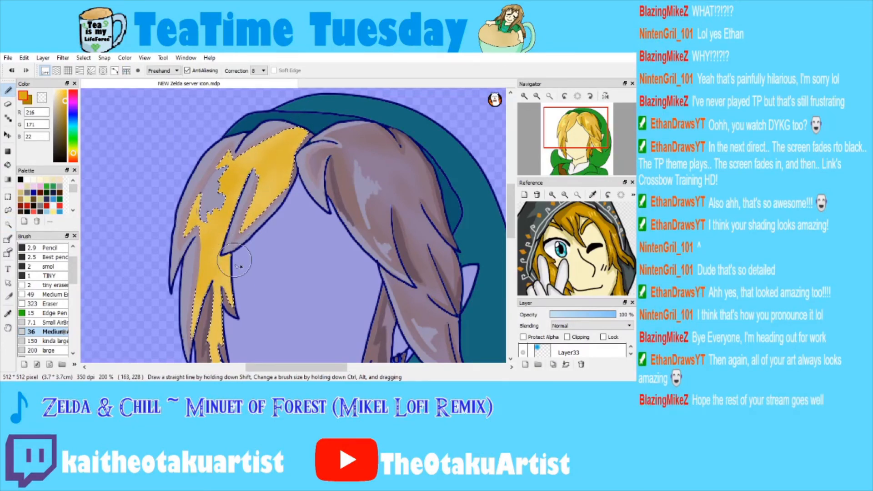
scroll(273, 241, "down", 3)
left_click_drag(203, 227, 210, 265)
key("ctrl+d")
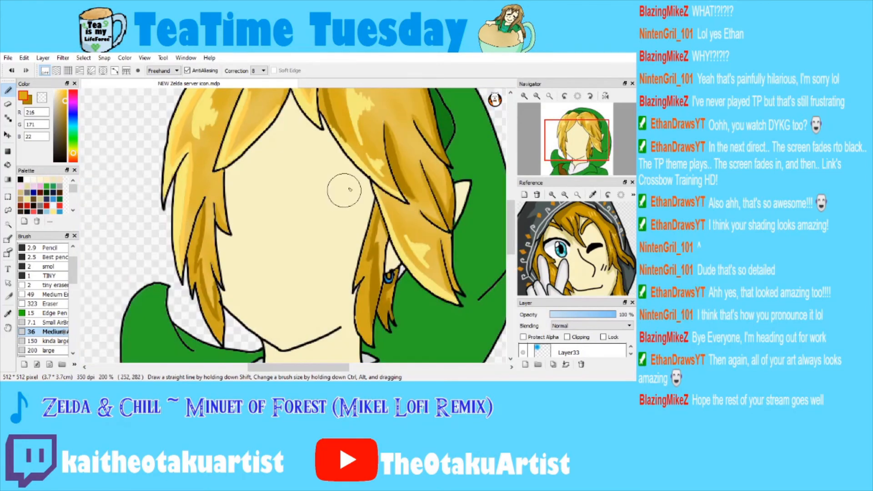
left_click(542, 94)
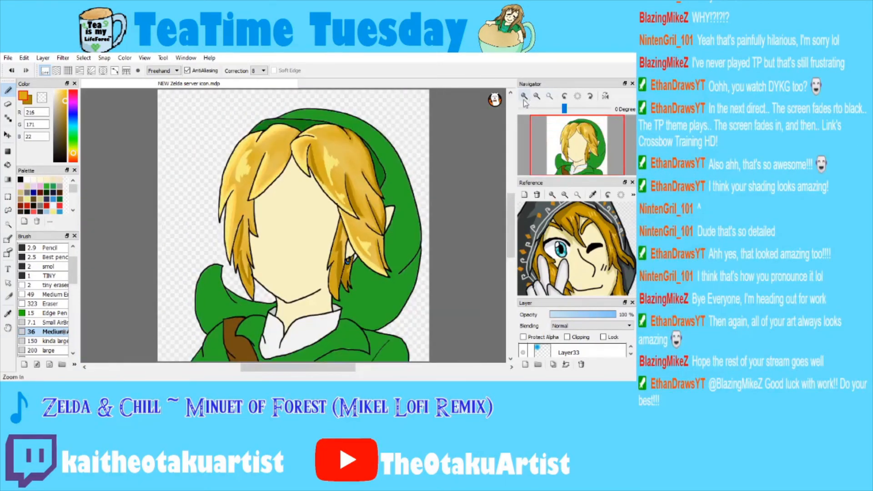
key("ctrl+z")
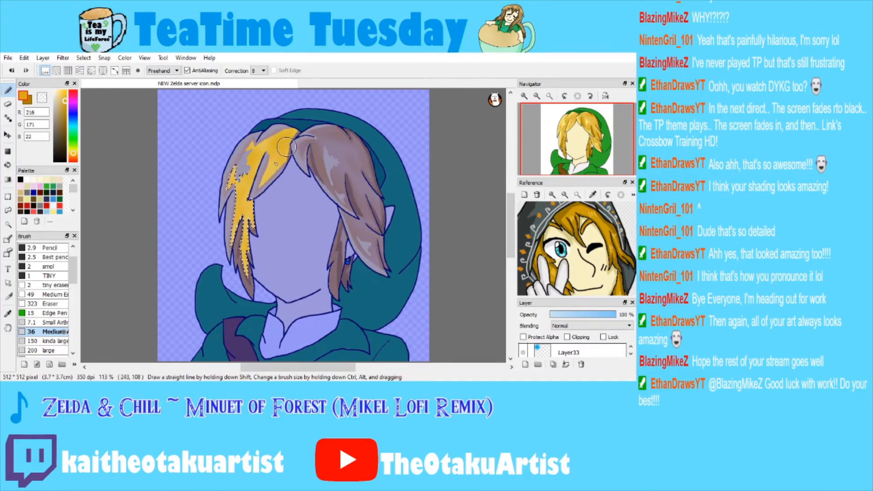
key("ctrl+d")
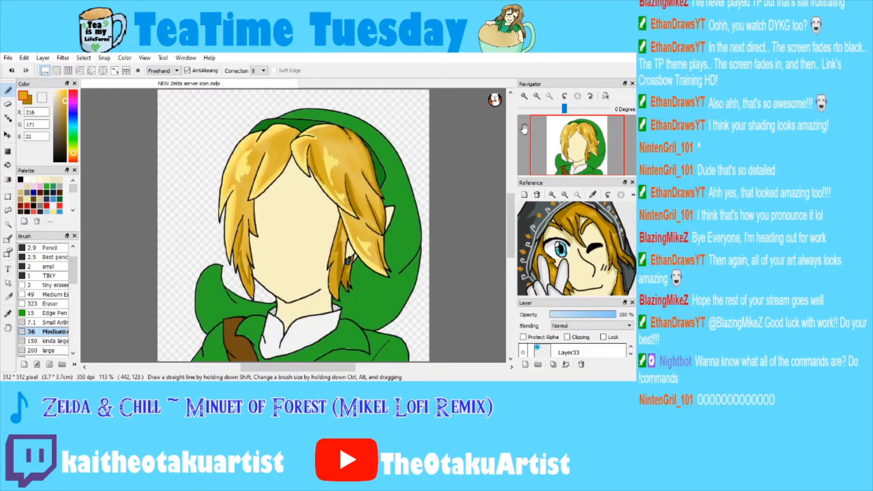
Select the base-colour area of the small strand in front of the ear, airbrush shading onto it, and deselect.
left_click(7, 224)
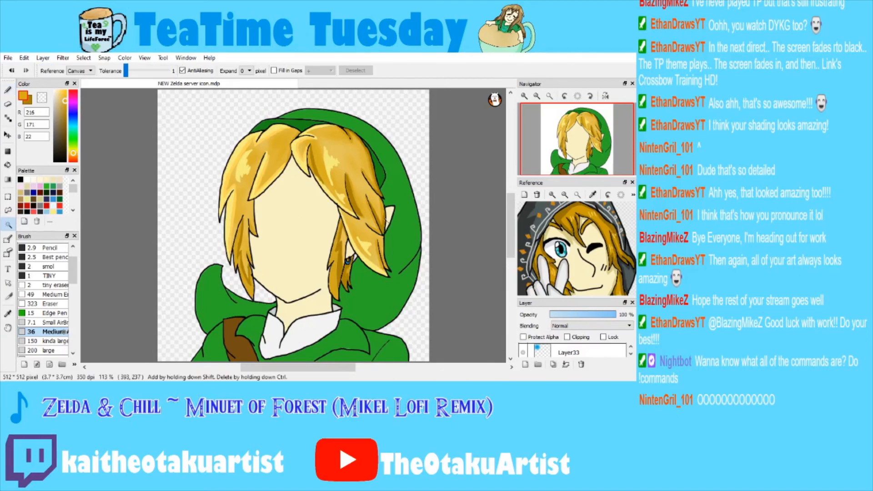
left_click(344, 237)
key("b")
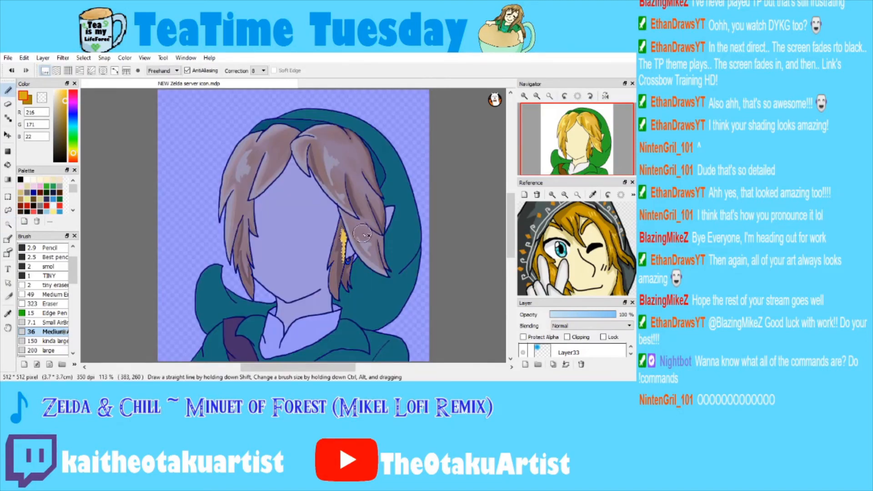
key("ctrl+d")
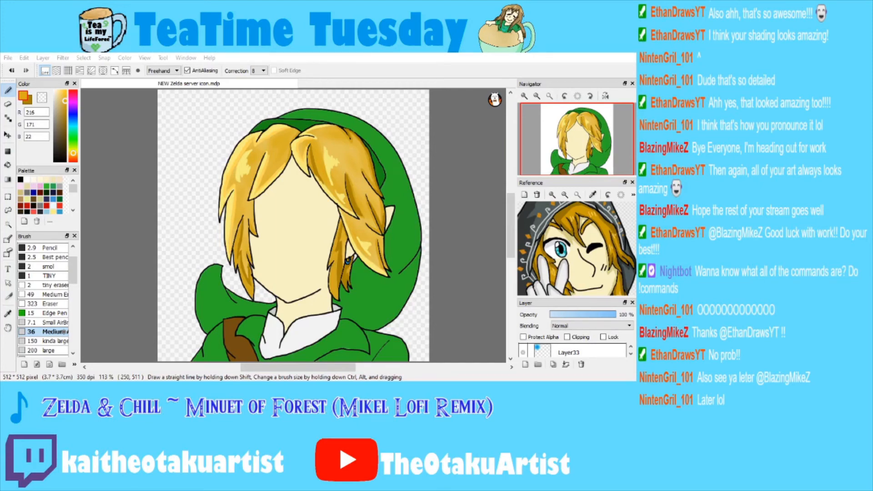
Select the face and neck skin area with the Magic Wand and sample the skin shadow tone, RGB 214, 204, 134, from the reference image.
key("alt+Tab")
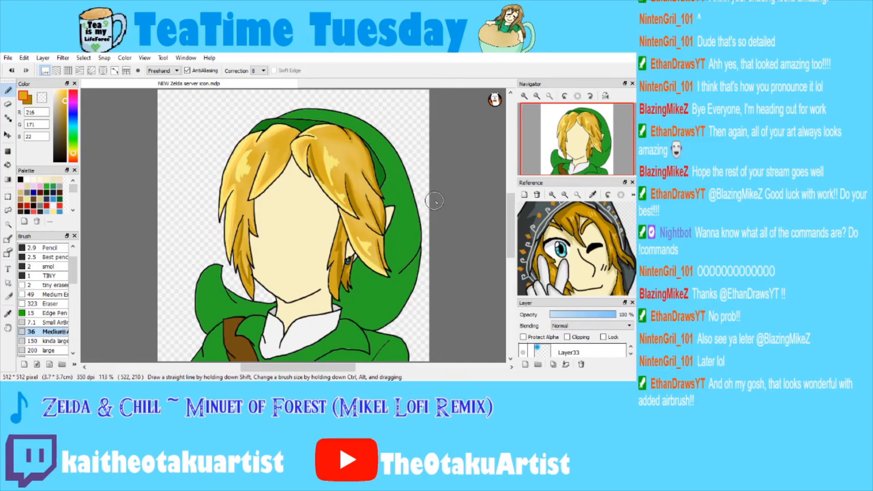
left_click(525, 97)
left_click_drag(555, 134, 578, 145)
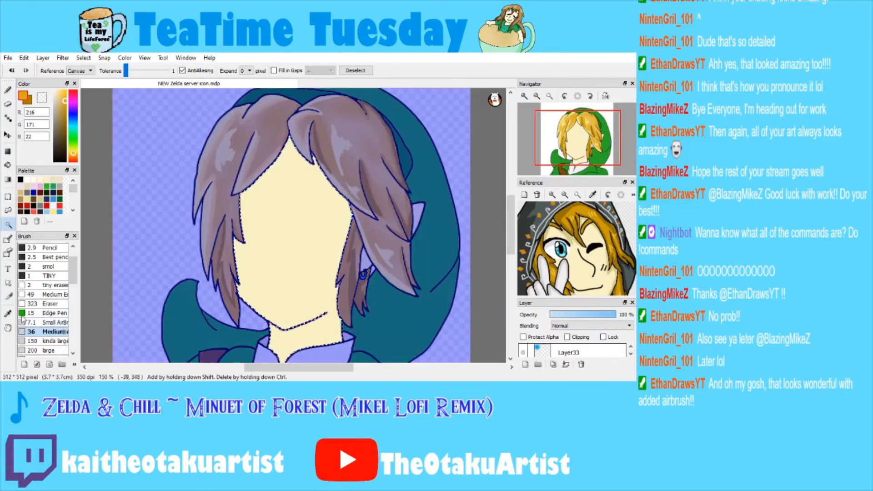
left_click(249, 303)
left_click(594, 196)
left_click(576, 231)
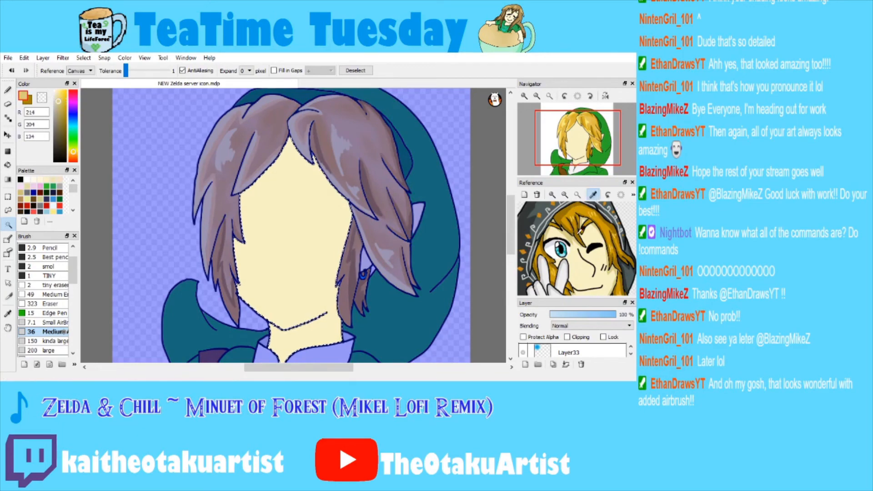
Flip the reference image horizontally and choose the size 6 Pen as the brush for the skin shading.
left_click(631, 196)
scroll(303, 142, "up", 3)
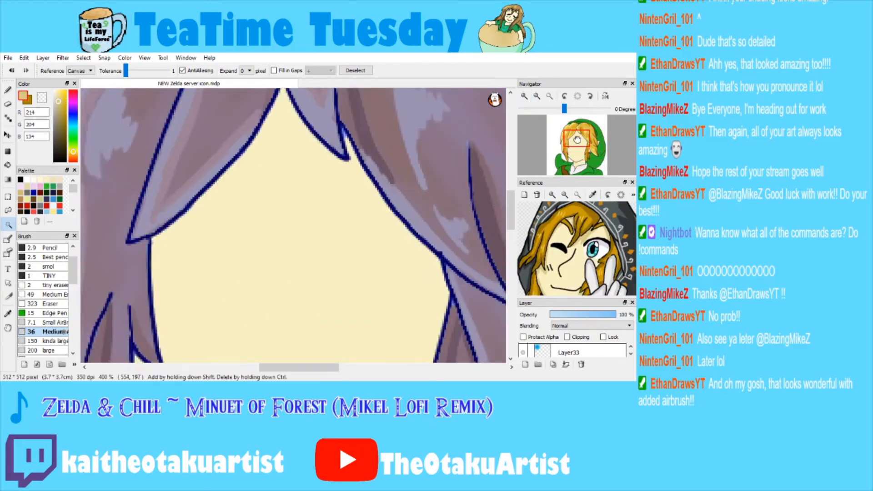
scroll(59, 321, "up", 2)
left_click(46, 265)
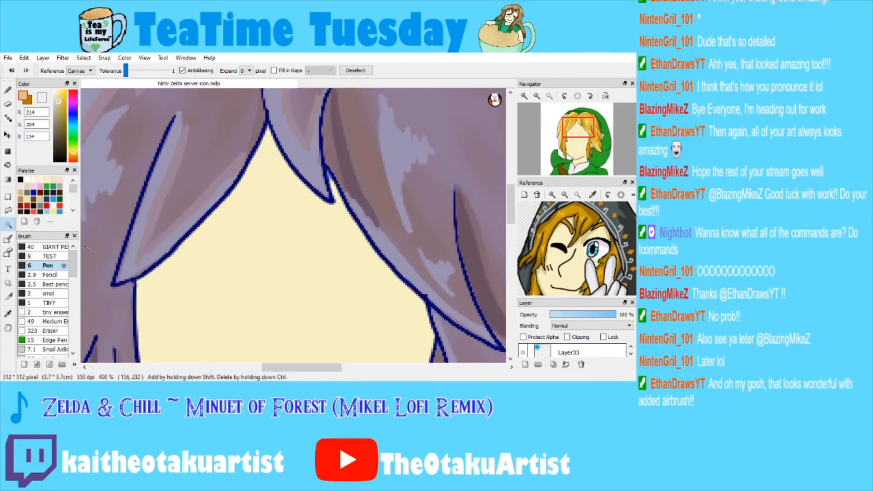
left_click(12, 71)
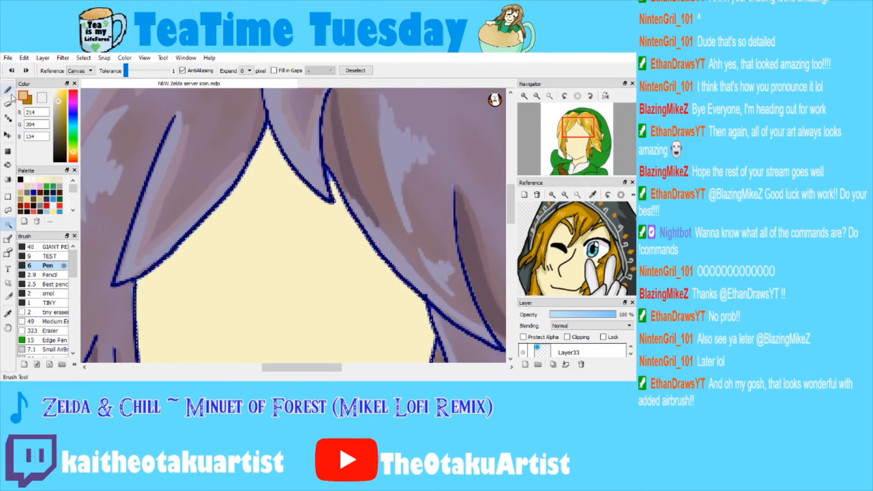
left_click(7, 104)
Paint a narrow shadow on the forehead skin along the lower edge of the left fringe, redoing the first stroke thinner.
mouse_move(156, 288)
left_mouse_down()
mouse_move(129, 302)
mouse_move(207, 236)
left_mouse_up()
left_click(11, 71)
left_click(7, 89)
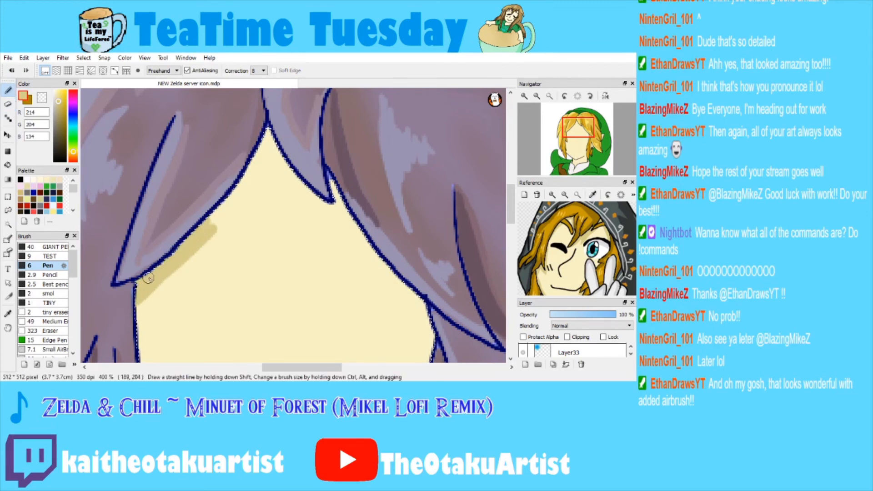
key("ctrl+z")
left_click_drag(136, 298, 191, 239)
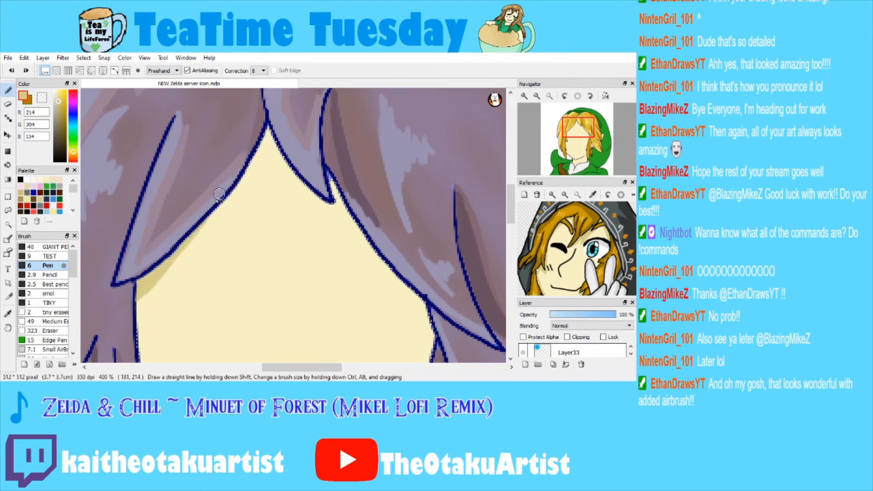
left_click_drag(137, 296, 212, 213)
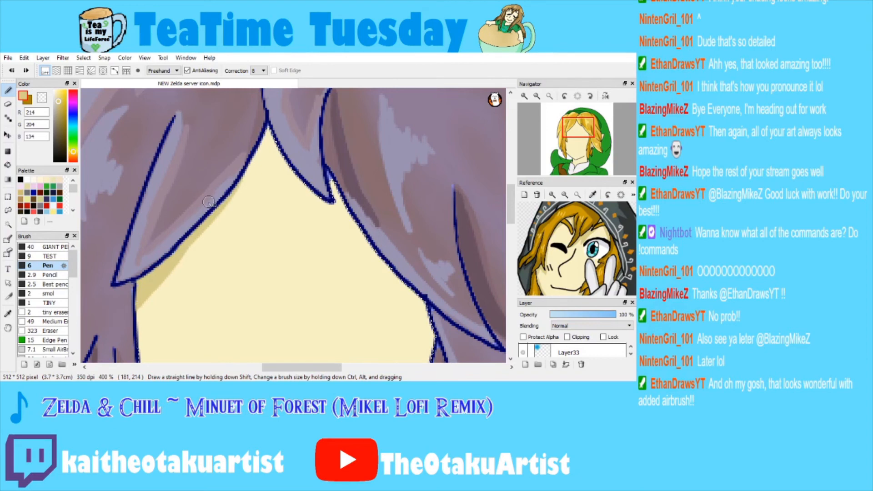
left_click_drag(191, 241, 277, 124)
left_click_drag(211, 229, 144, 298)
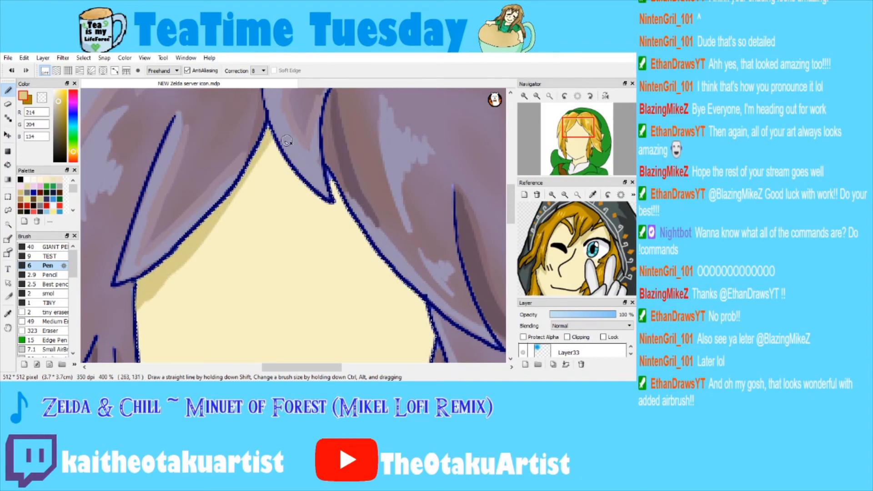
Paint shadows on the forehead skin beneath the small centre lock and along the edge of the right fringe.
left_click_drag(268, 131, 290, 173)
key("ctrl+z")
mouse_move(268, 131)
left_mouse_down()
mouse_move(323, 212)
mouse_move(290, 162)
left_mouse_up()
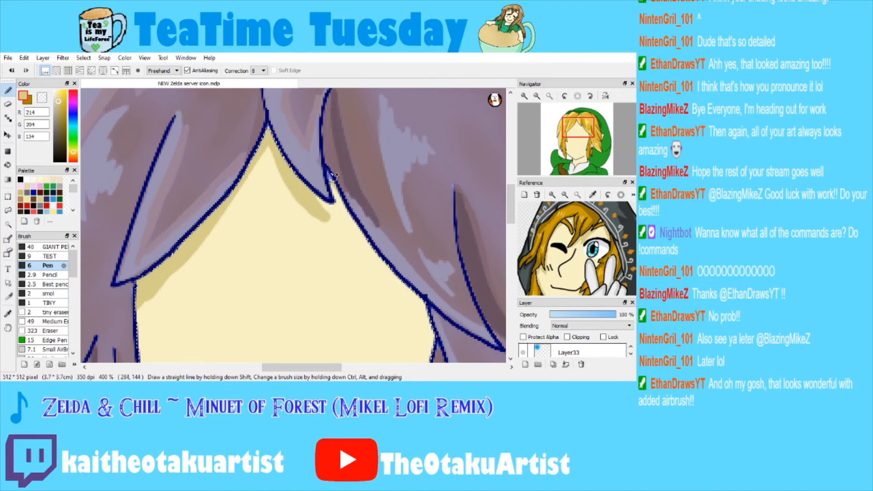
left_click(580, 132)
mouse_move(314, 128)
left_mouse_down()
mouse_move(370, 233)
mouse_move(421, 274)
left_mouse_up()
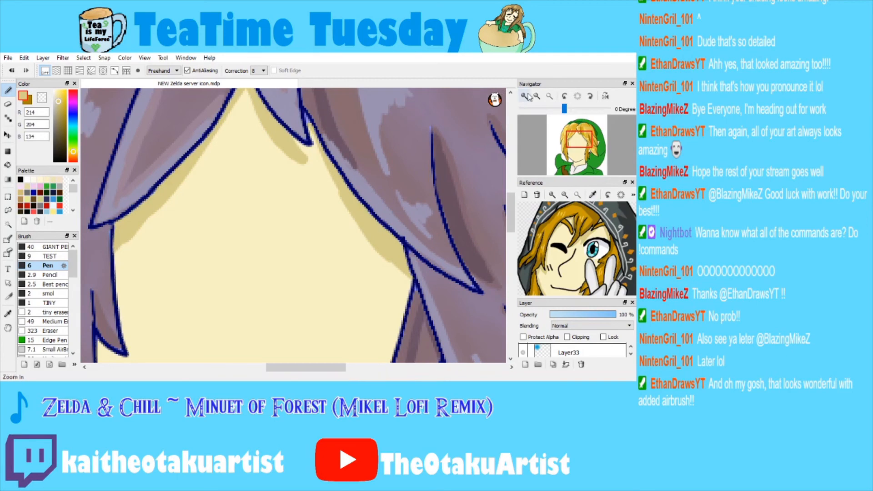
Paint a thin shadow on the face along the inner edge of the hair strand hanging in front of the ear.
scroll(570, 135, "down", 5)
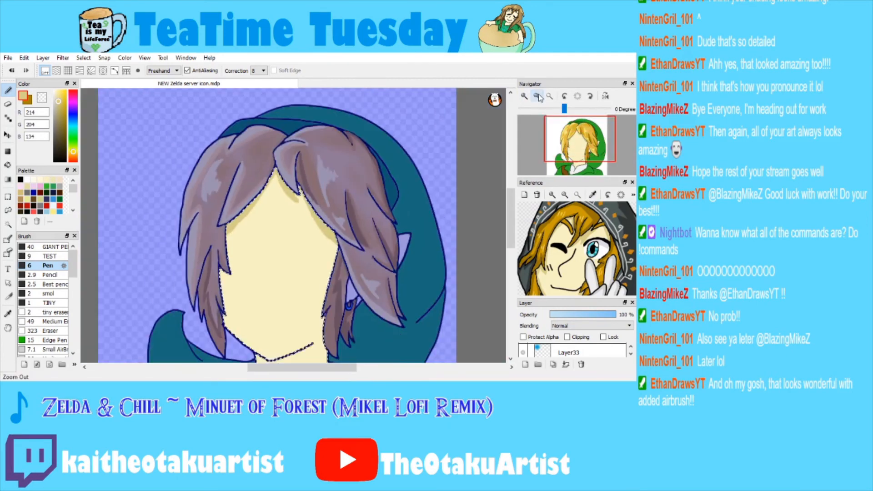
left_click_drag(567, 133, 570, 135)
left_click(525, 96)
left_click(342, 248)
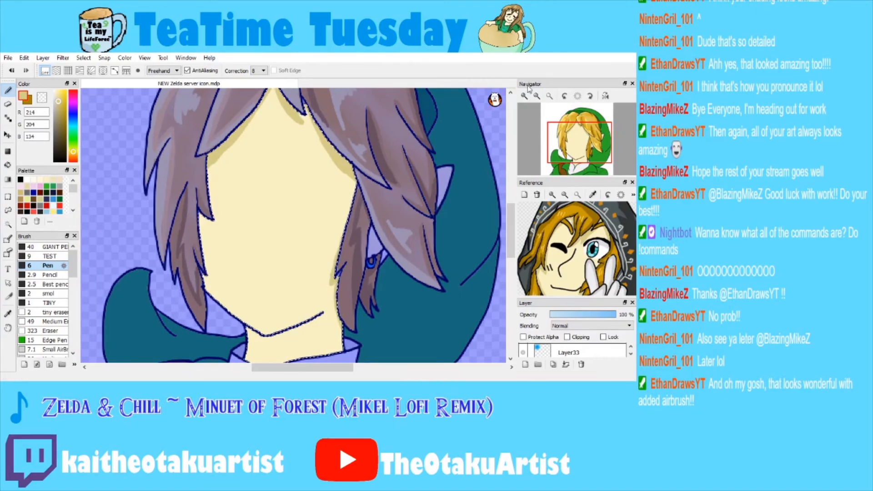
key("ctrl+d")
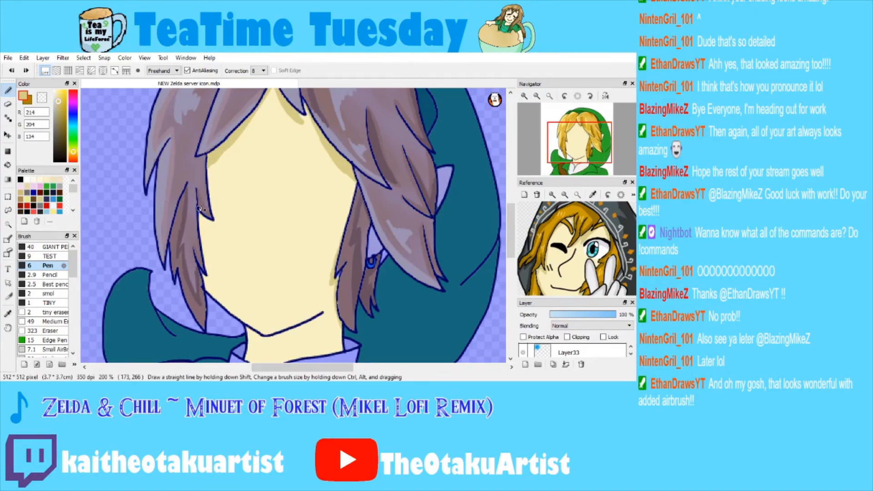
Paint small shadows on the face beside the tips of the left side strands.
left_click(224, 225)
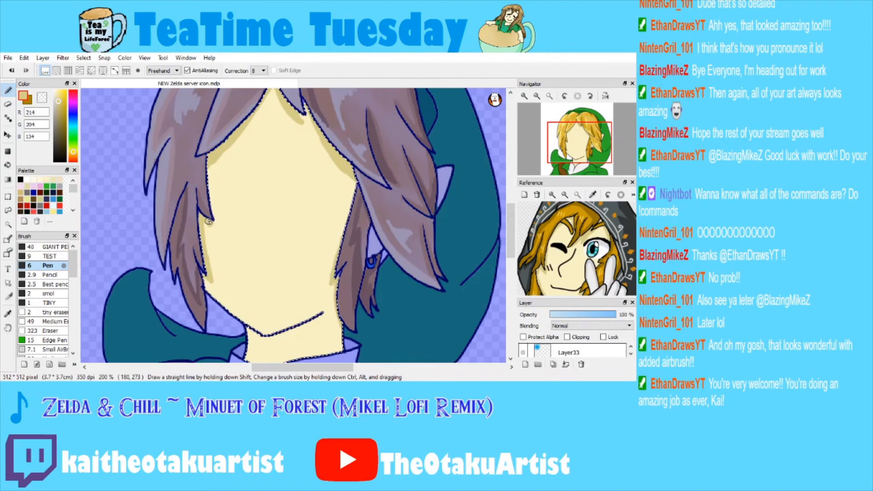
key("ctrl+d")
key("ctrl+z")
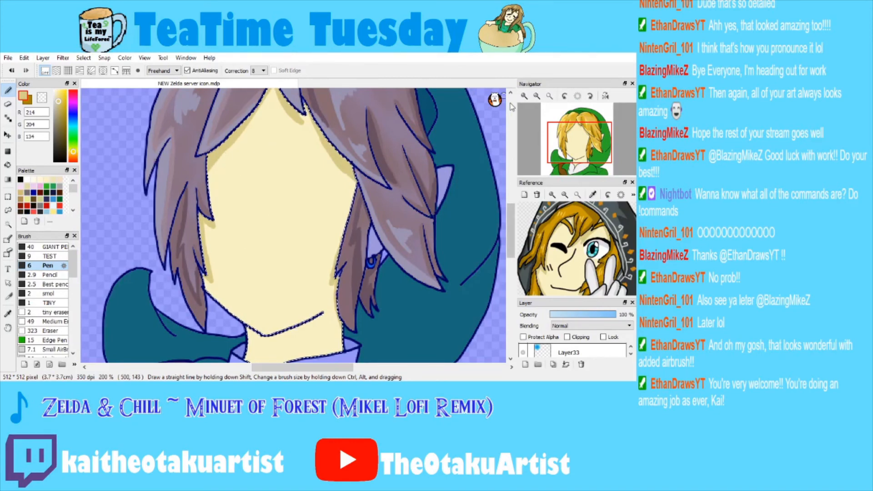
key("ctrl+d")
Paint a V-shaped shadow on the neck beneath the chin and jawline, replacing the first trial stroke.
left_click(524, 96)
left_click(524, 96)
left_click_drag(577, 154, 581, 159)
key("ctrl+z")
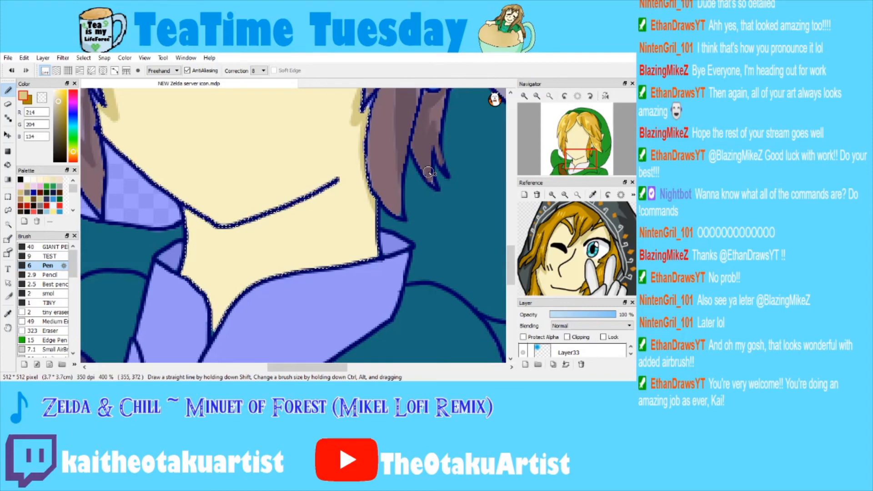
scroll(429, 171, "up", 2)
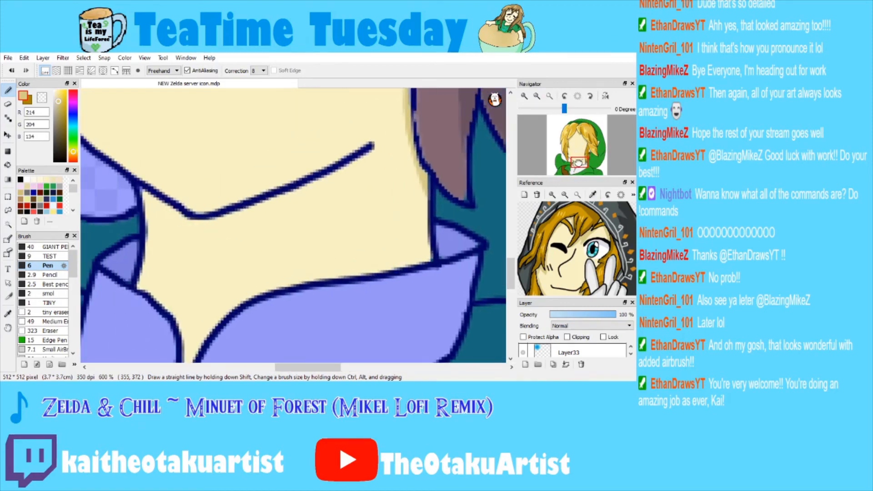
mouse_move(186, 229)
left_mouse_down()
mouse_move(153, 208)
mouse_move(176, 222)
left_mouse_up()
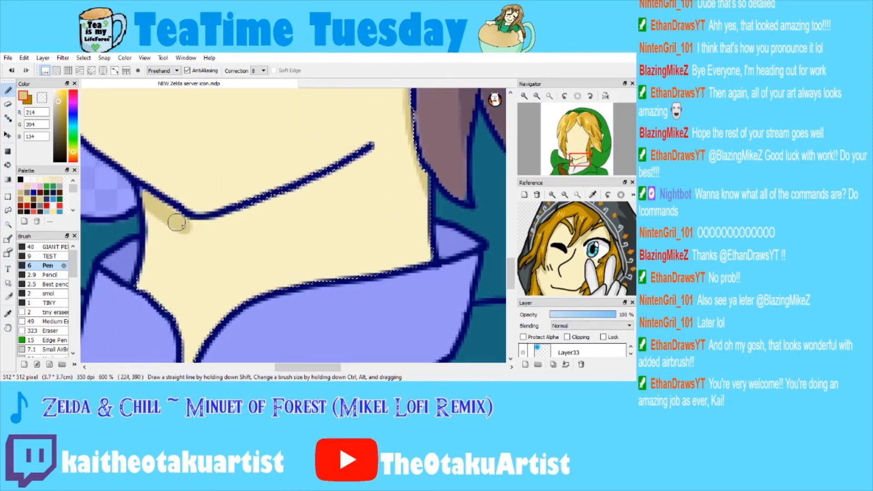
key("ctrl+z")
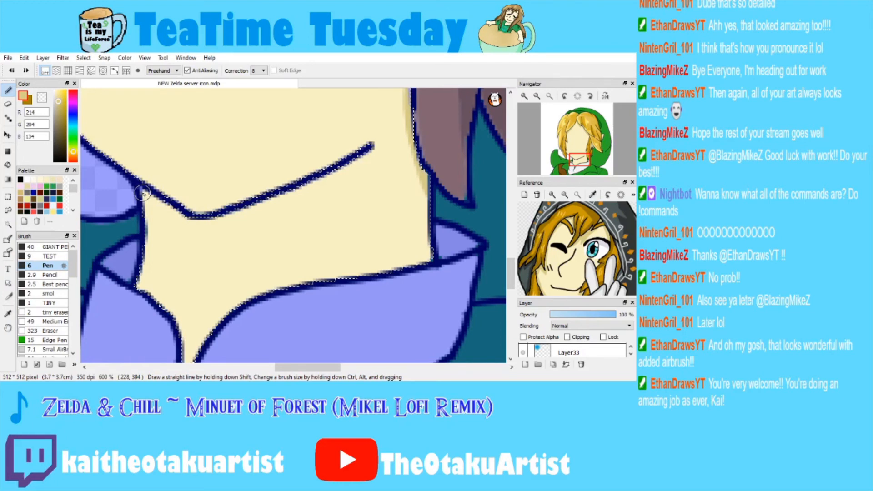
mouse_move(143, 193)
left_mouse_down()
mouse_move(338, 181)
mouse_move(367, 155)
left_mouse_up()
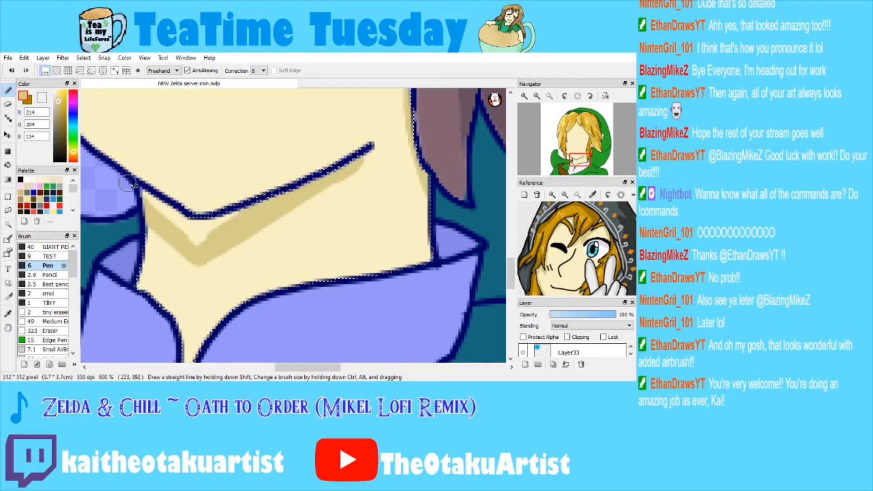
left_click_drag(142, 194, 205, 246)
Try a shadow stroke on the neck skin along the left edge of the collar.
left_click_drag(141, 287, 177, 310)
scroll(176, 308, "left", 1)
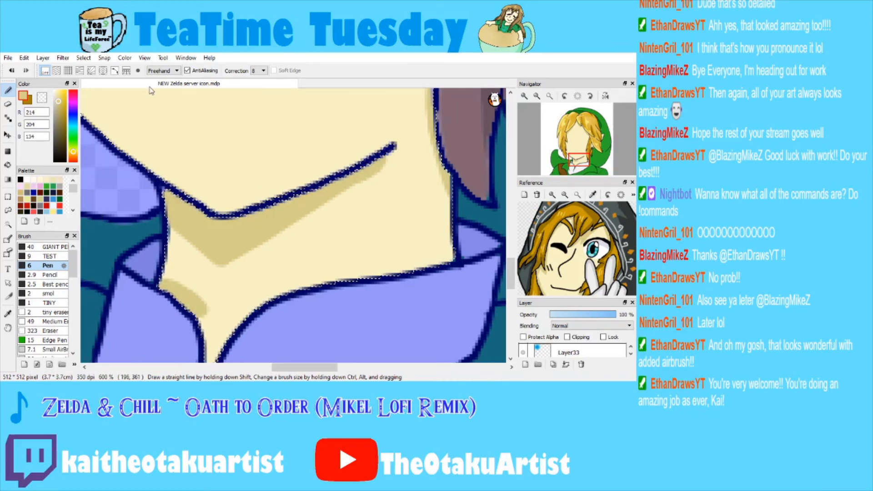
left_click(580, 162)
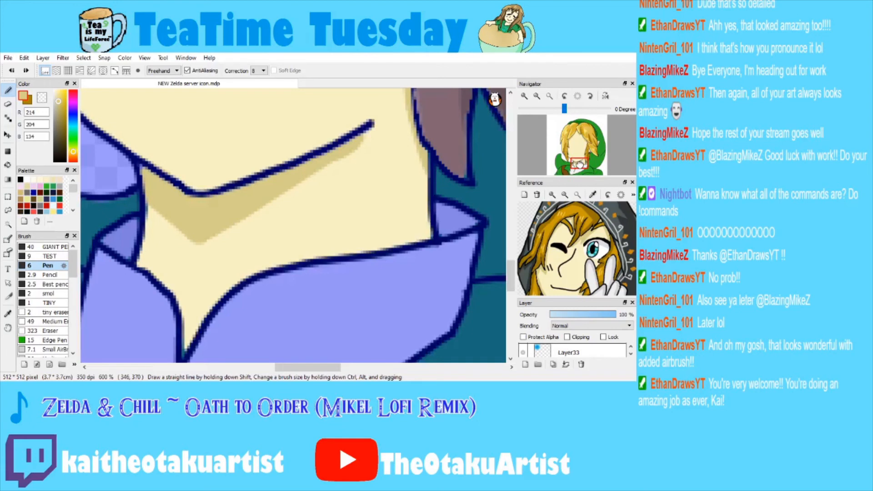
left_click_drag(580, 163, 579, 161)
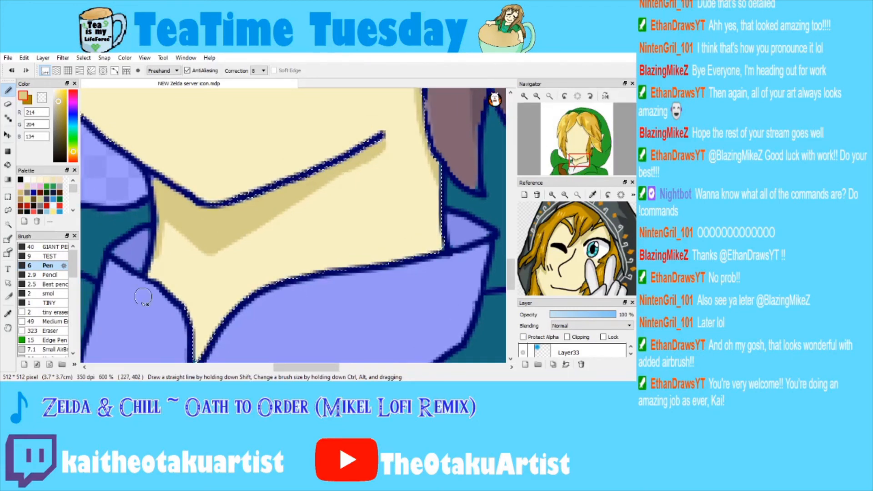
Paint a thin shadow on the neck skin along the left collar edge down into the collar's notch.
left_click_drag(143, 297, 86, 194)
left_click_drag(144, 222, 112, 181)
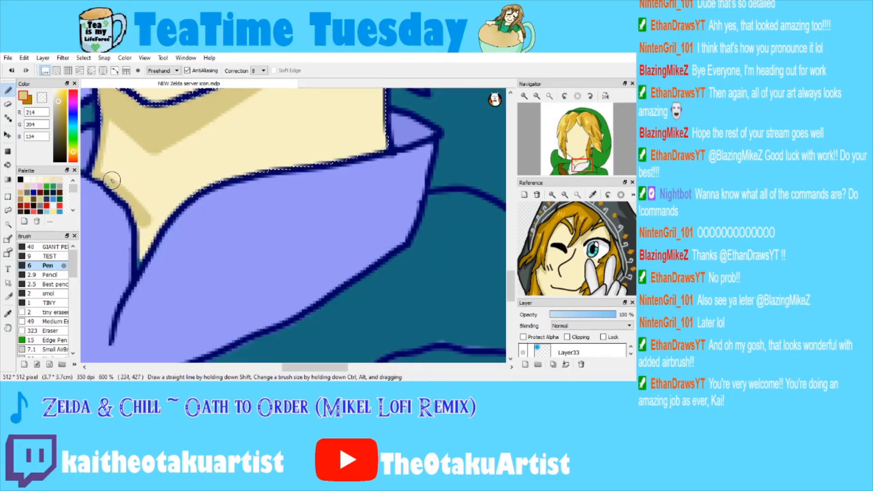
left_click(13, 71)
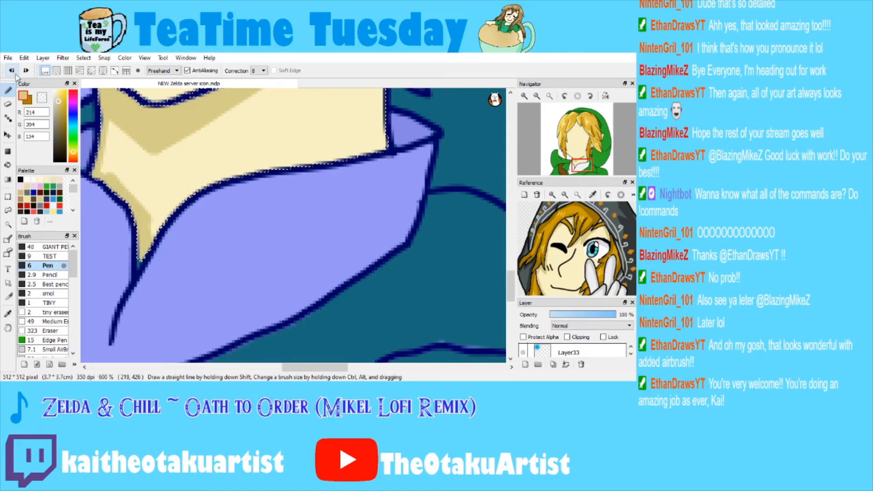
left_click(13, 71)
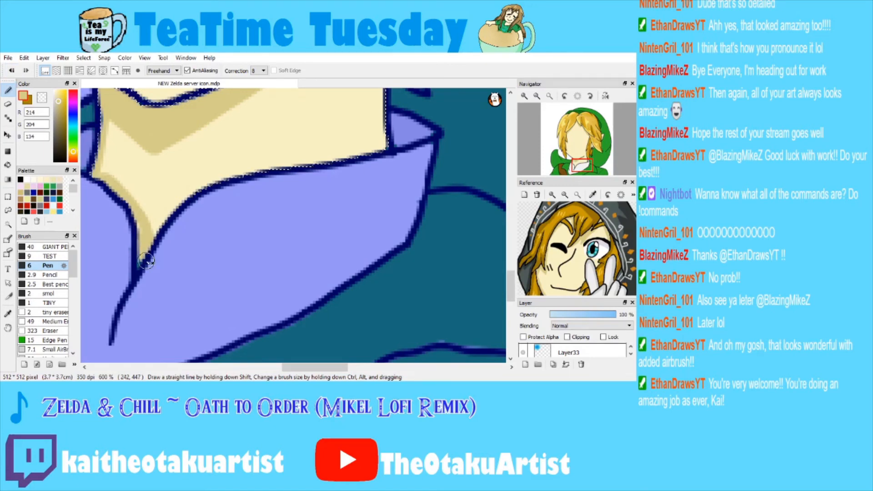
Paint a shadow on the neck skin along the right collar edge and clear the selection.
left_click_drag(146, 261, 419, 108)
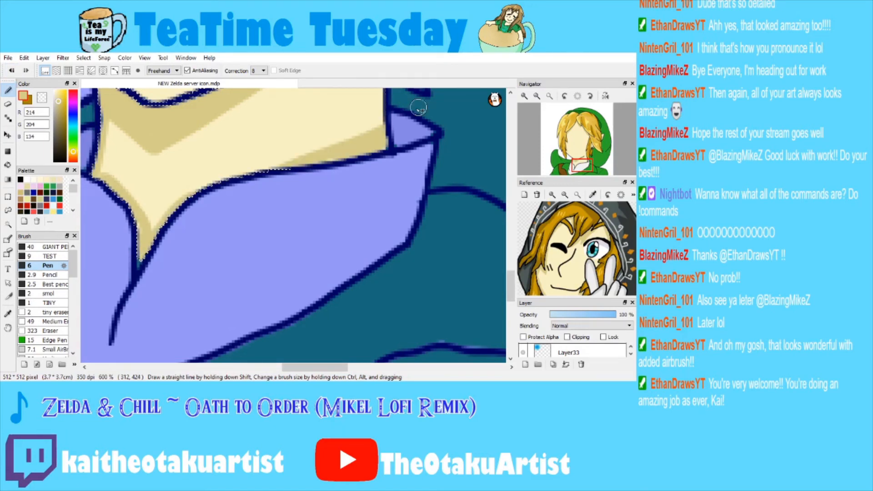
left_click_drag(570, 252, 570, 188)
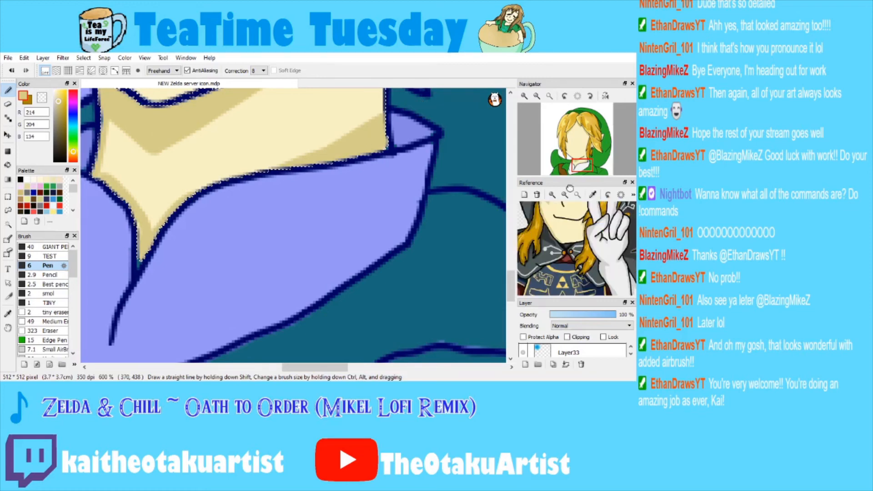
key("ctrl+0")
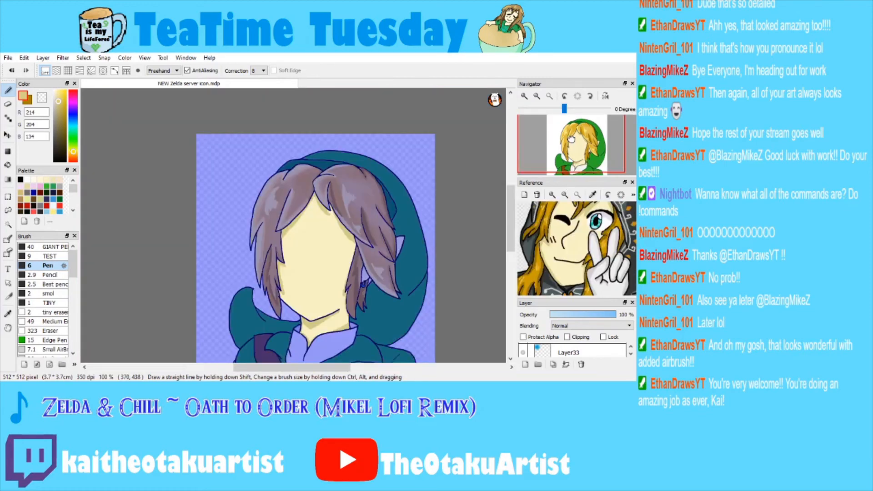
left_click_drag(571, 138, 533, 118)
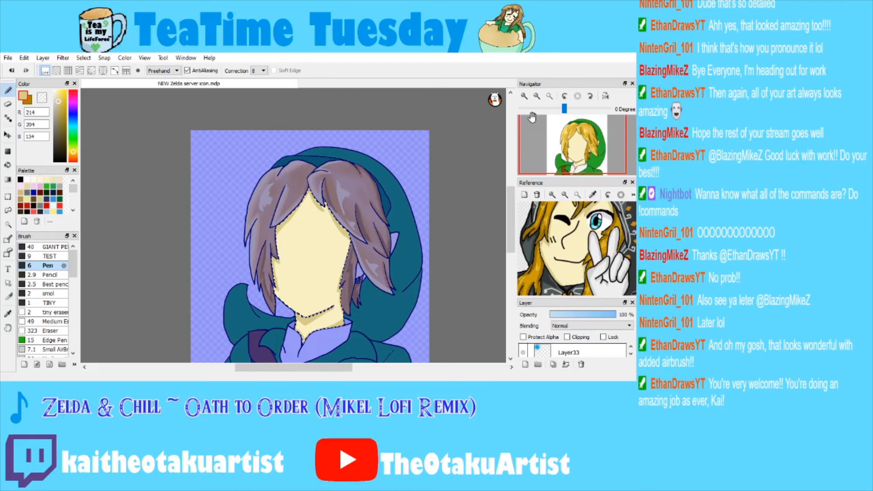
key("ctrl+d")
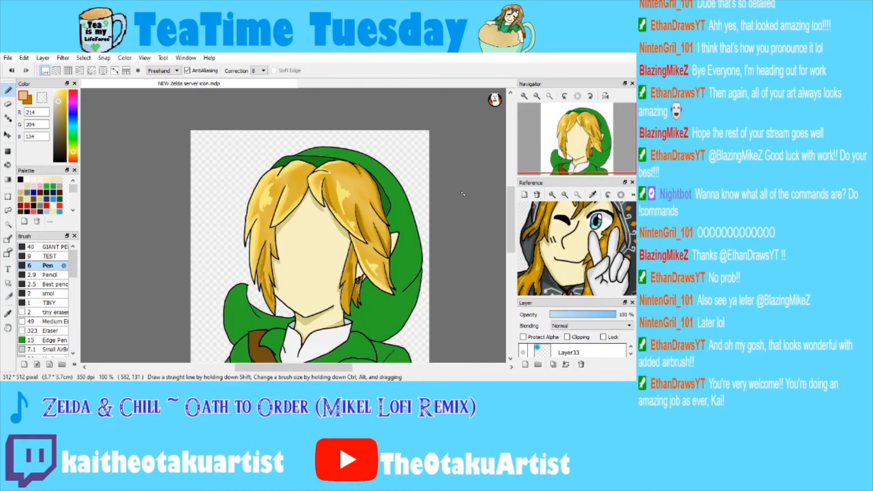
Fill the small white gap in the hair beside the earring with dark gold sampled from the hair, RGB 168, 129, 0.
scroll(589, 150, "up", 3)
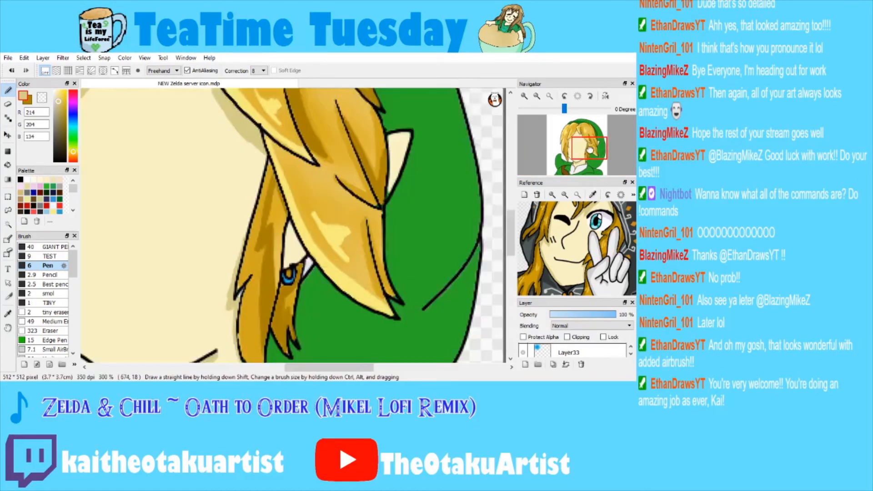
left_click_drag(590, 150, 574, 149)
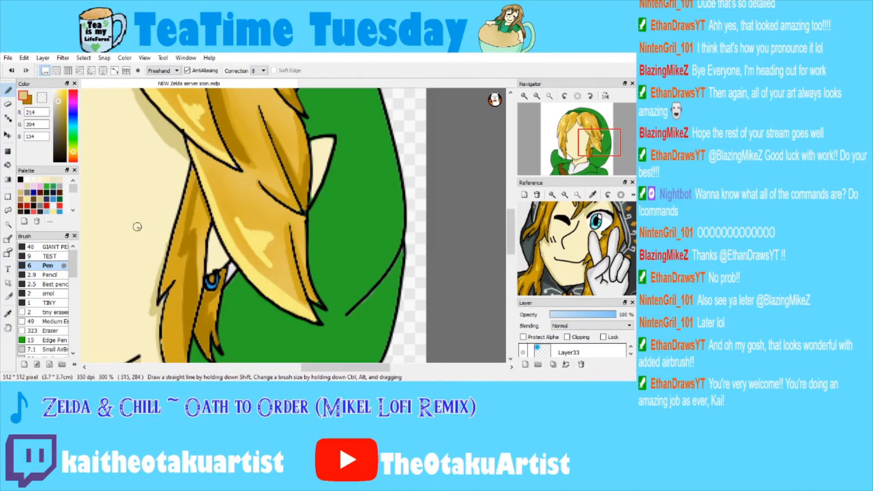
left_click(525, 96)
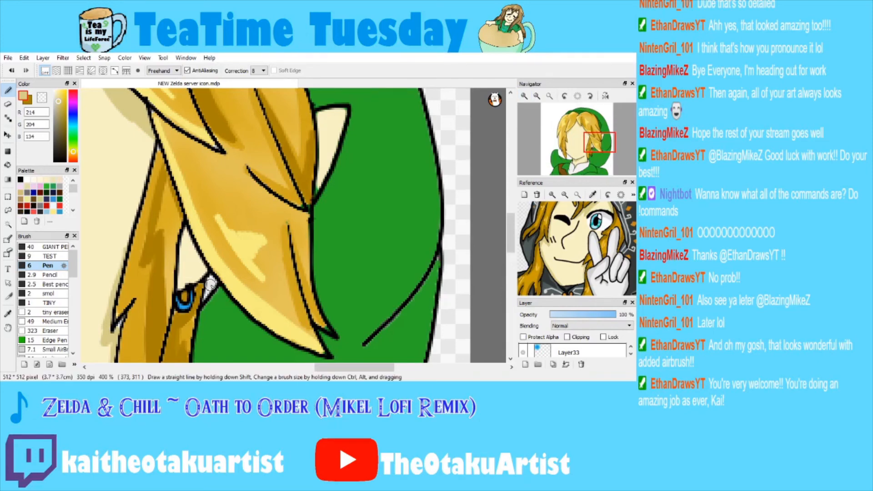
left_click(200, 286, "alt")
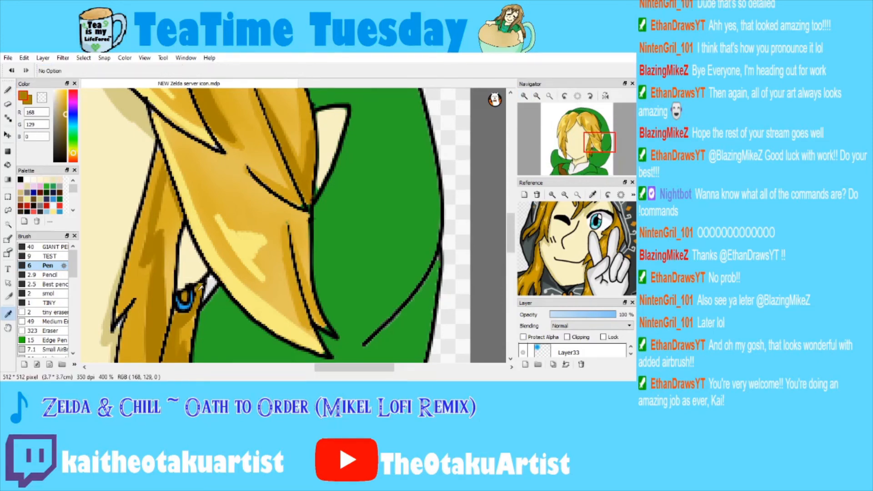
key("g")
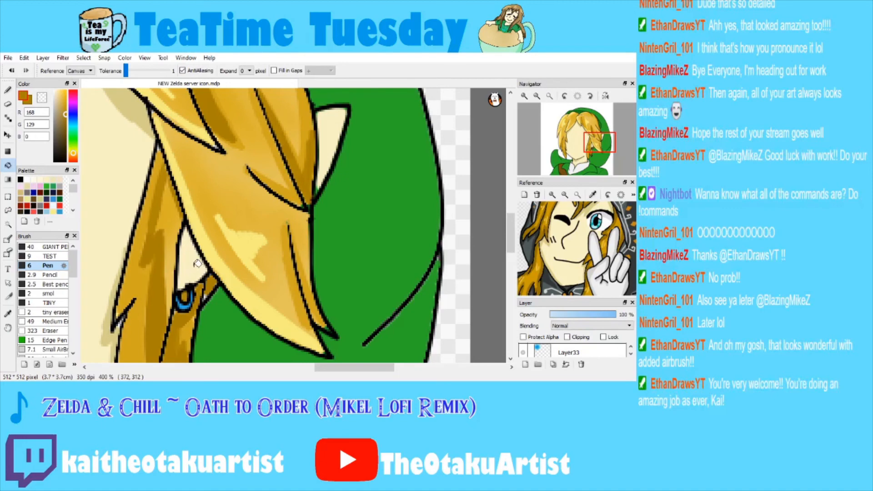
key("b")
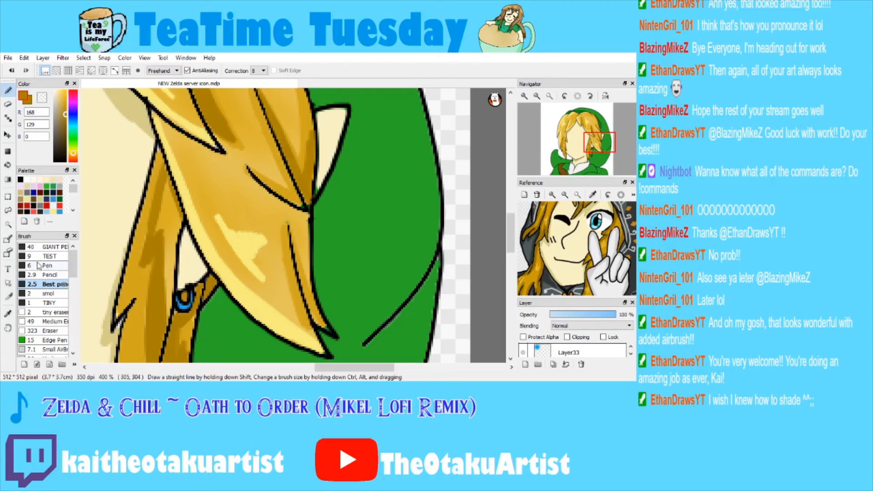
Shade the lower part of the ear skin above the earring with the sampled face shadow color, RGB 214, 204, 134.
key("i")
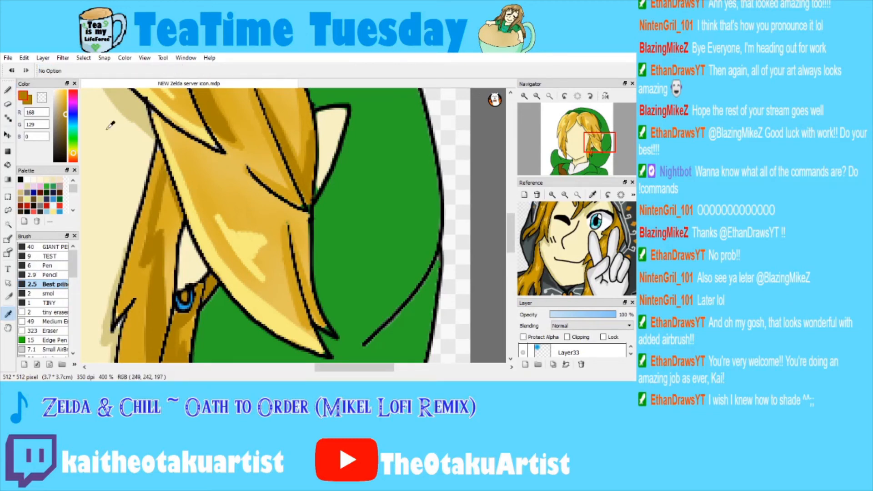
left_click(124, 108)
left_click(8, 90)
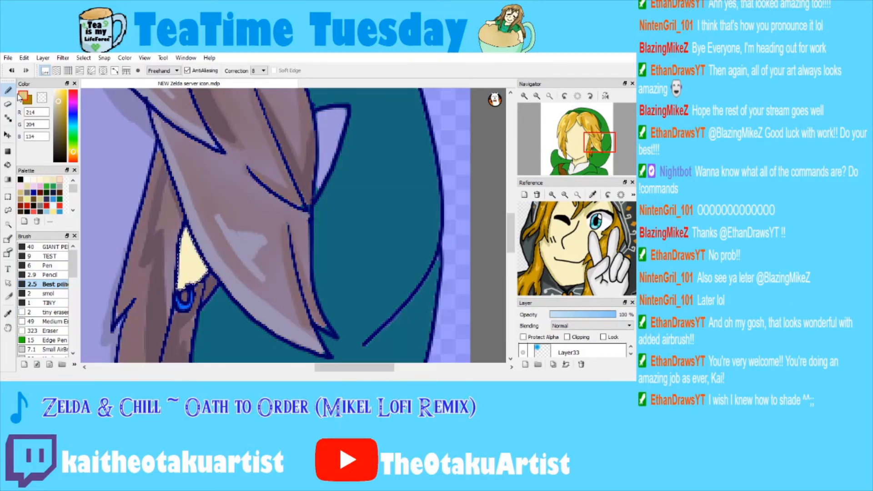
left_click_drag(203, 262, 181, 286)
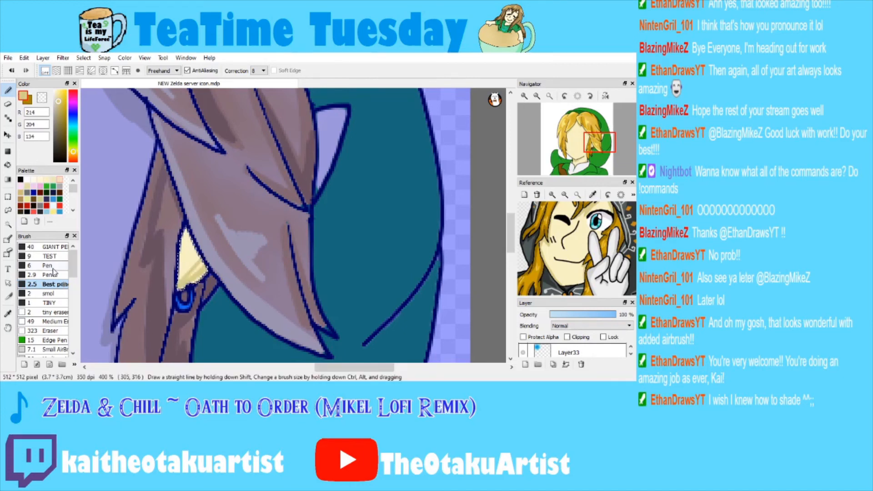
left_click(48, 265)
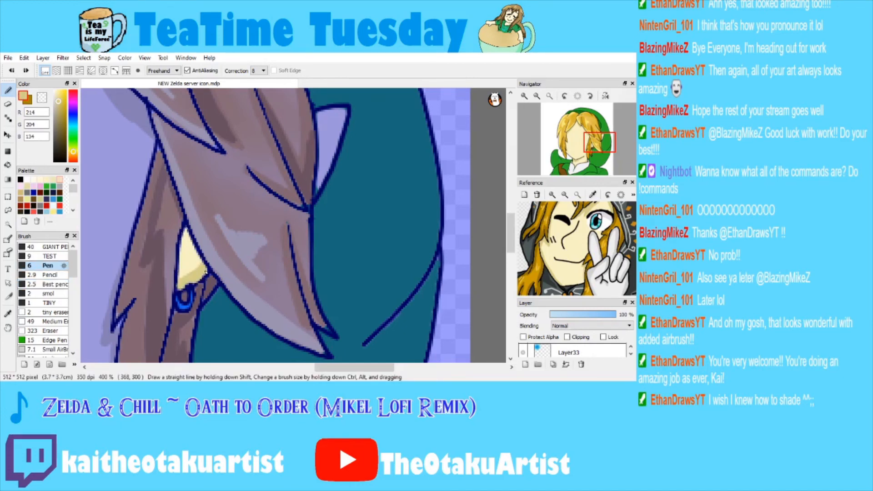
Select and shade the lower part of the pointed ear tip, and set the brush color to RGB 255, 251, 229.
key("w")
left_click(327, 130)
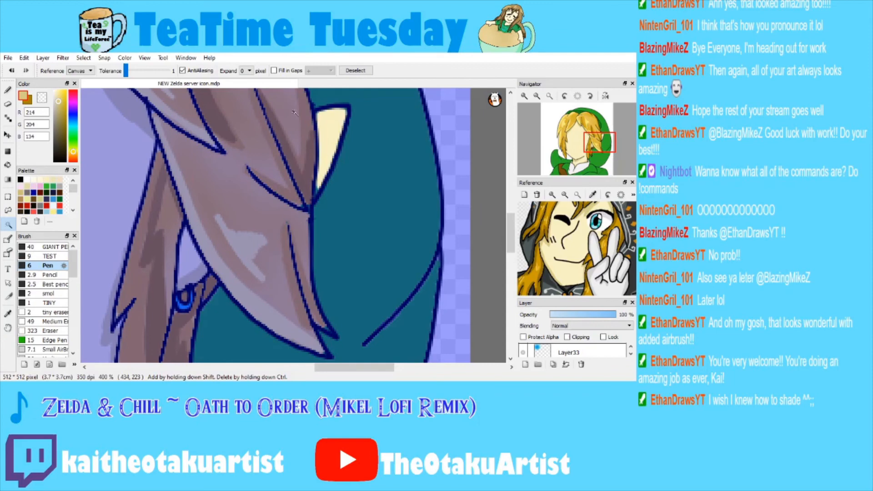
key("b")
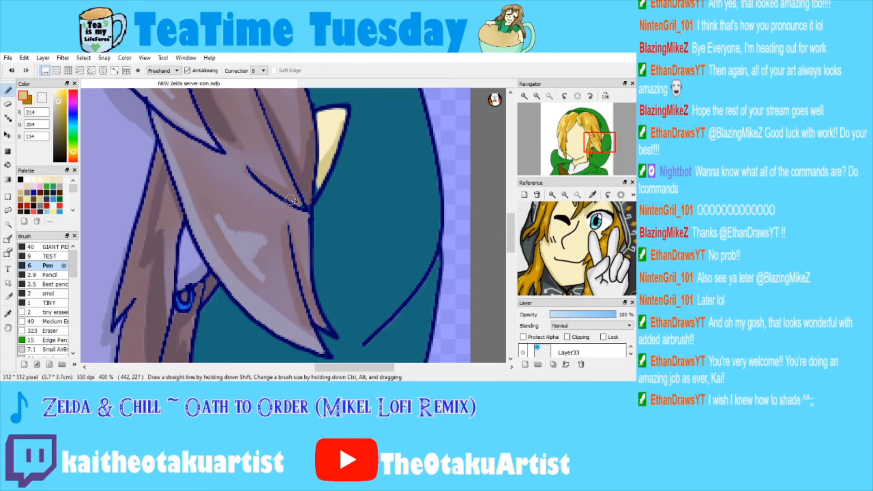
left_click_drag(338, 127, 316, 167)
left_click(309, 120, "alt")
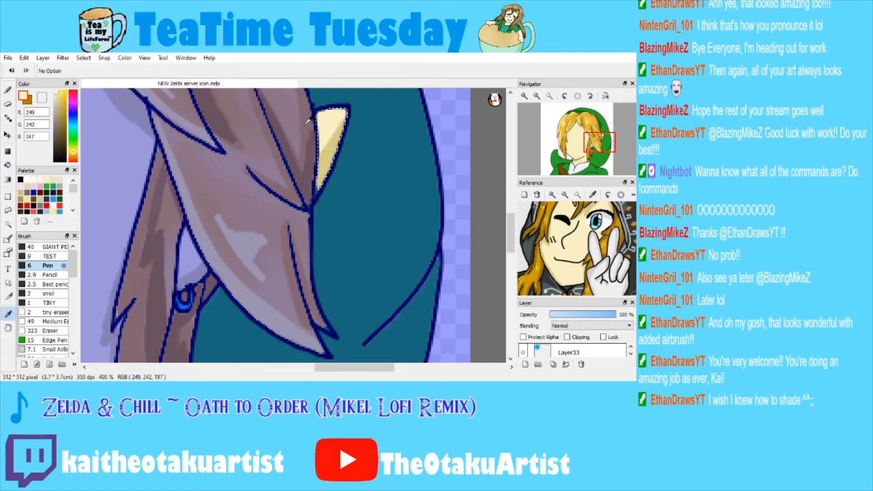
left_click(318, 114, "alt")
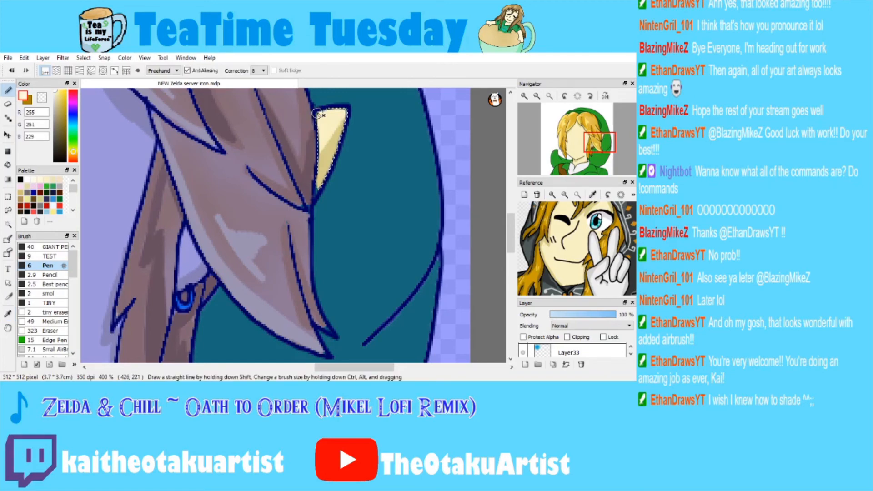
key("ctrl+d")
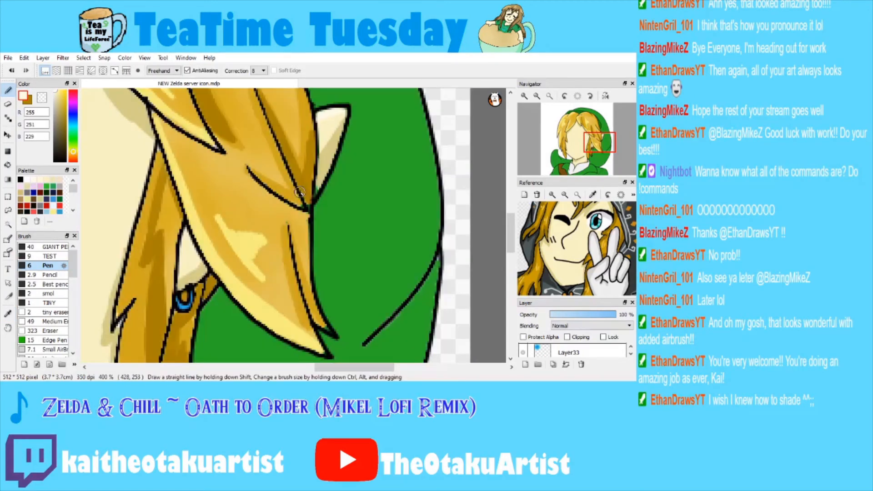
Sample the skin shadow color RGB 214, 204, 134 from the ear skin above the earring.
left_click(550, 94)
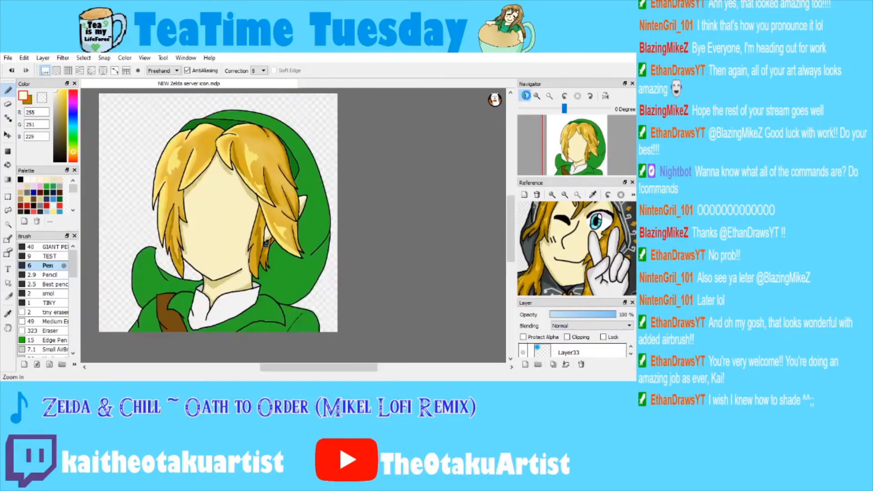
left_click(526, 95)
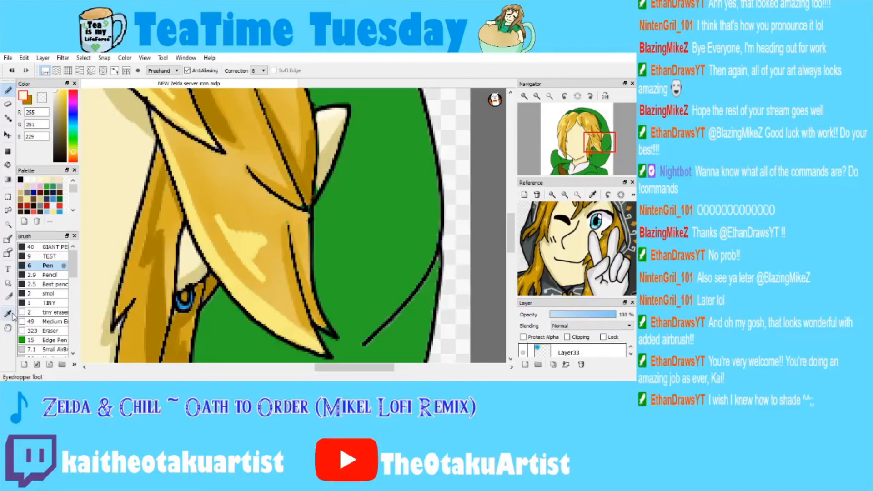
left_click(10, 313)
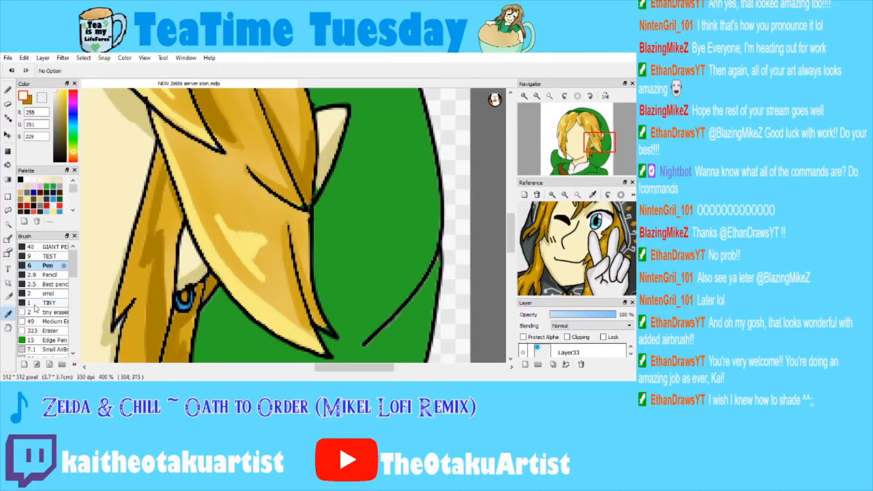
left_click(196, 277)
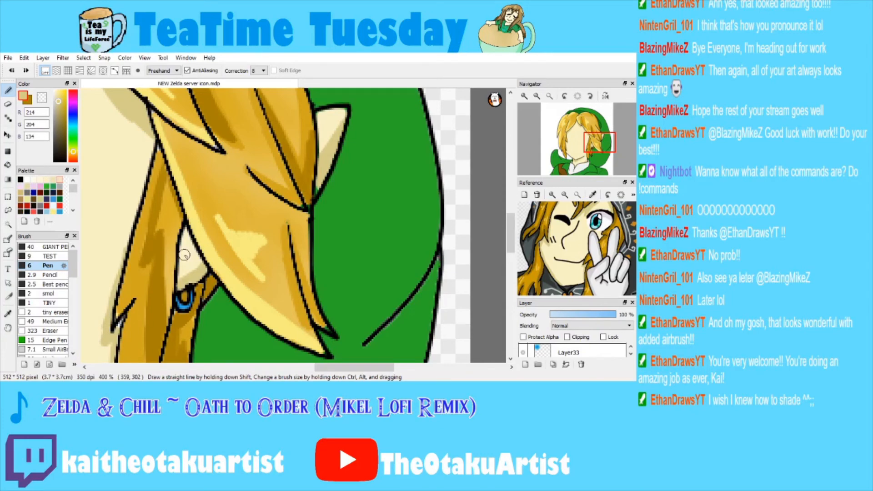
Select the inner hood area above the hair and set the brush to a darker green, RGB 0, 109, 0.
left_click(550, 95)
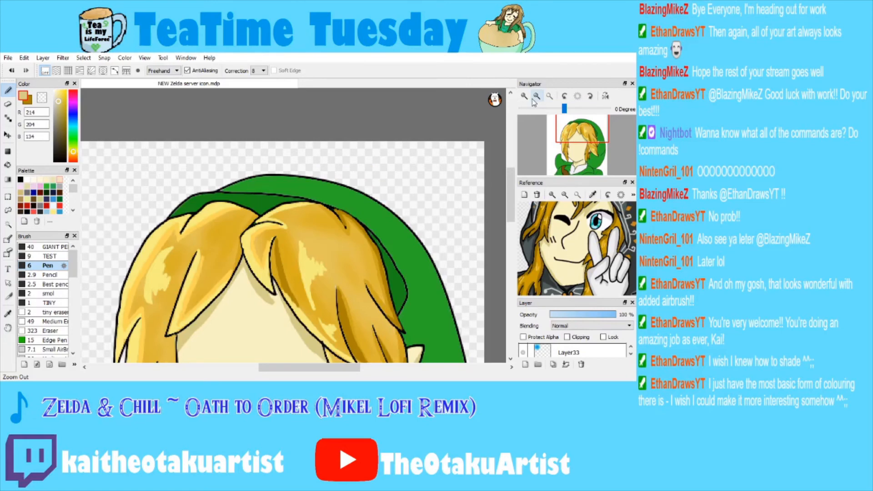
left_click(525, 96)
left_click(8, 314)
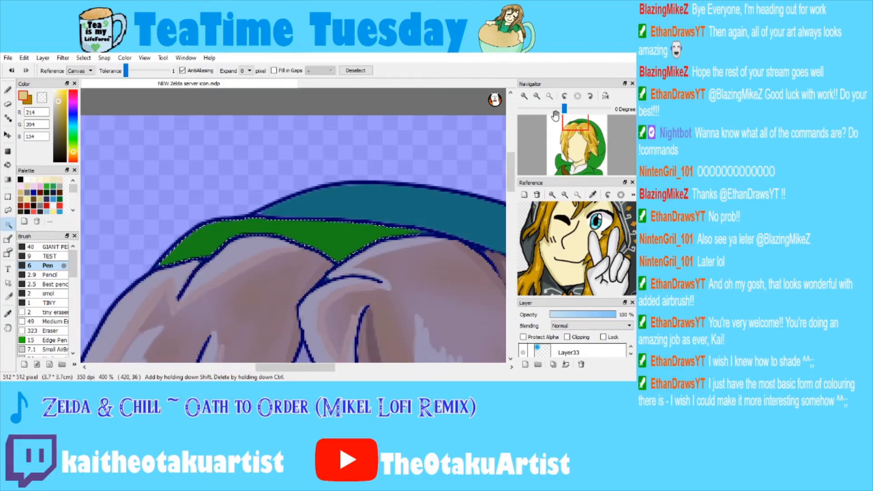
left_click(8, 314)
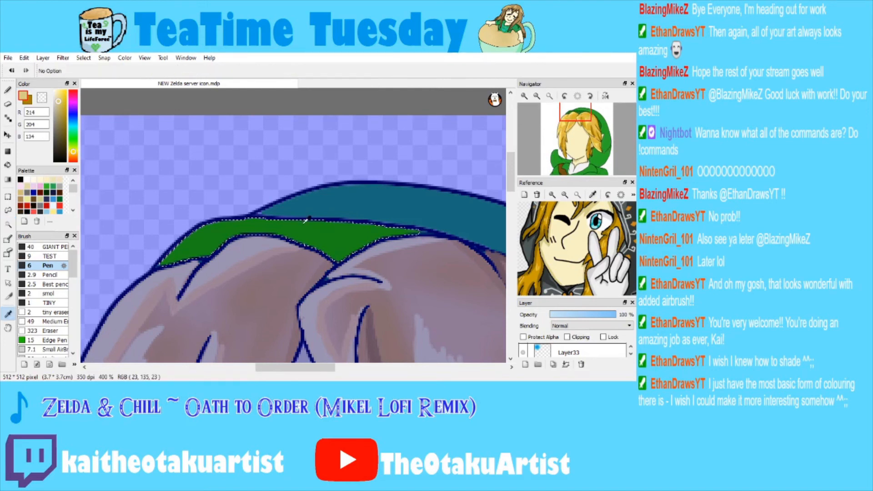
left_click(304, 222)
left_click_drag(66, 128, 72, 132)
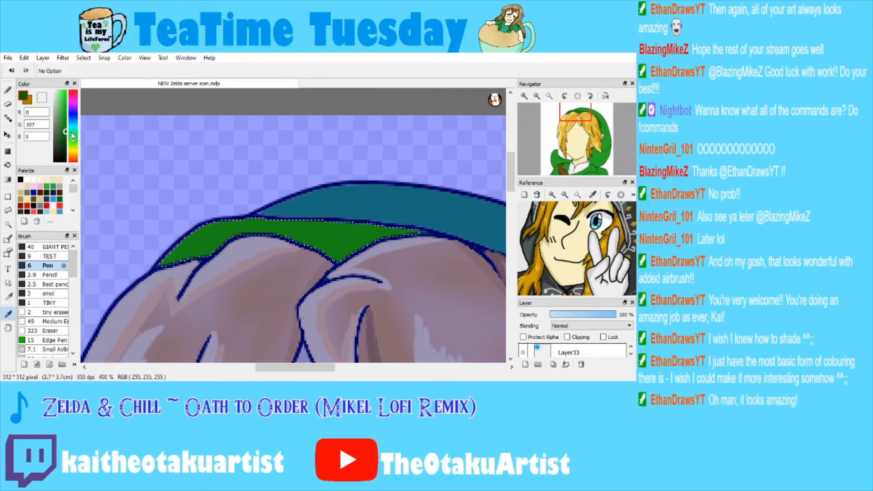
left_click(71, 135)
key("b")
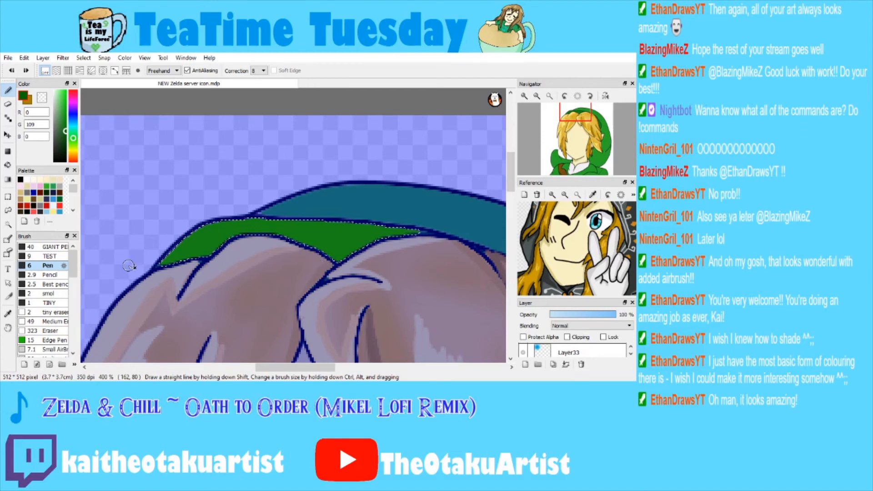
Airbrush a soft dark green shadow above the hair parting inside the hood with the size 36 medium airbrush.
scroll(48, 304, "down", 2)
left_click(48, 308)
left_click_drag(301, 231, 325, 241)
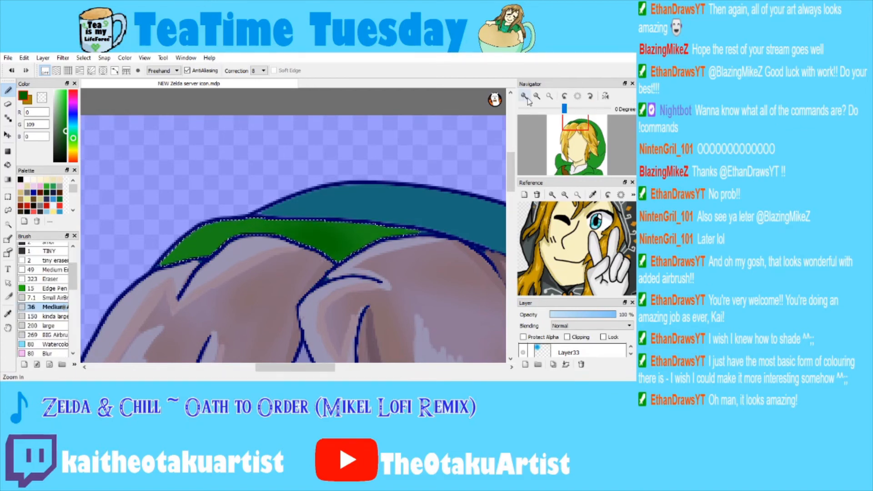
Airbrush dark green shading over the left part of the inner hood with the size 7.1 small airbrush.
left_click(46, 298)
scroll(312, 233, "up", 1)
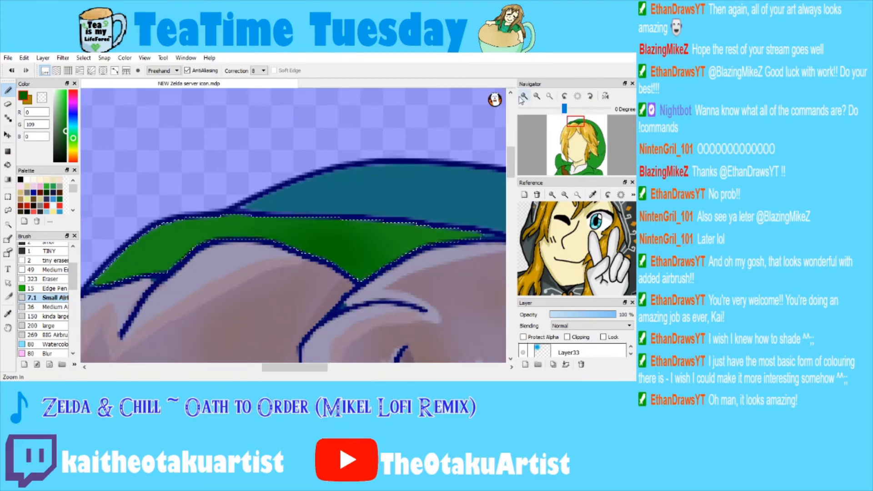
mouse_move(312, 233)
left_mouse_down()
mouse_move(363, 267)
mouse_move(312, 248)
mouse_move(205, 246)
mouse_move(160, 280)
mouse_move(96, 282)
mouse_move(184, 266)
left_mouse_up()
left_click_drag(178, 223, 109, 263)
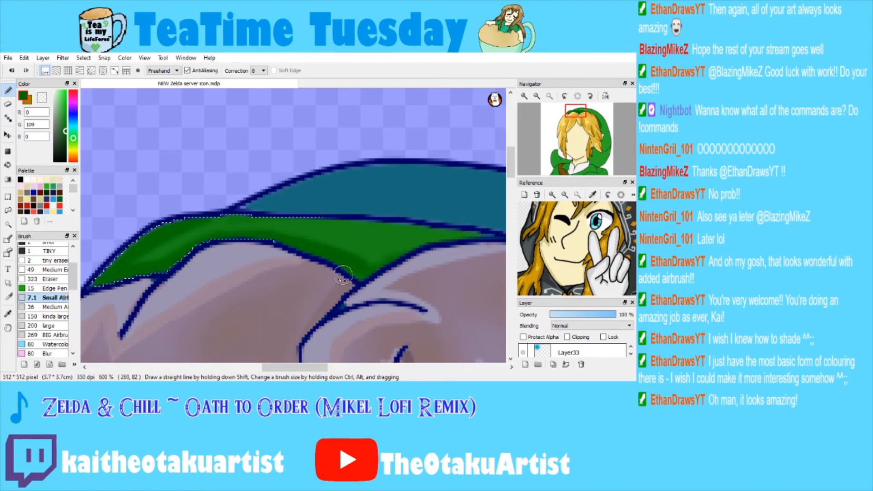
Select the narrow inner hood area beside the hair above the ear and airbrush dark green shading into it with the size 7.1 small airbrush.
left_click(537, 97)
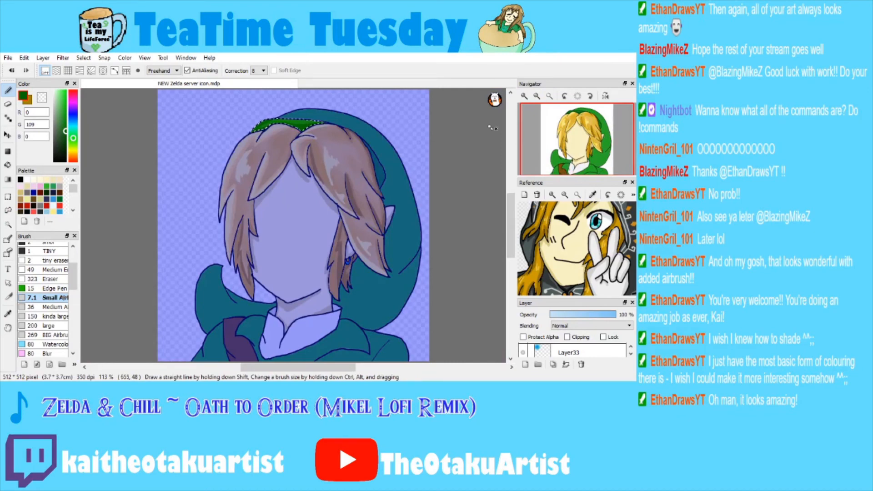
key("ctrl+d")
left_click(7, 224)
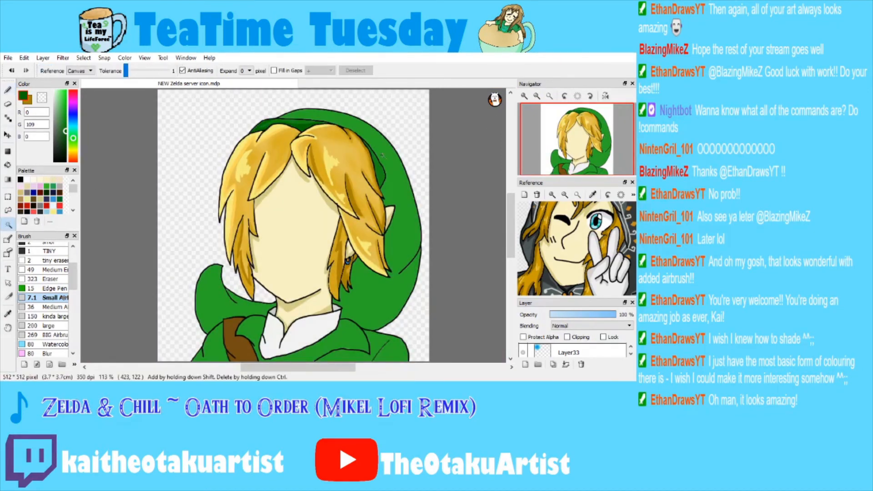
left_click(380, 163)
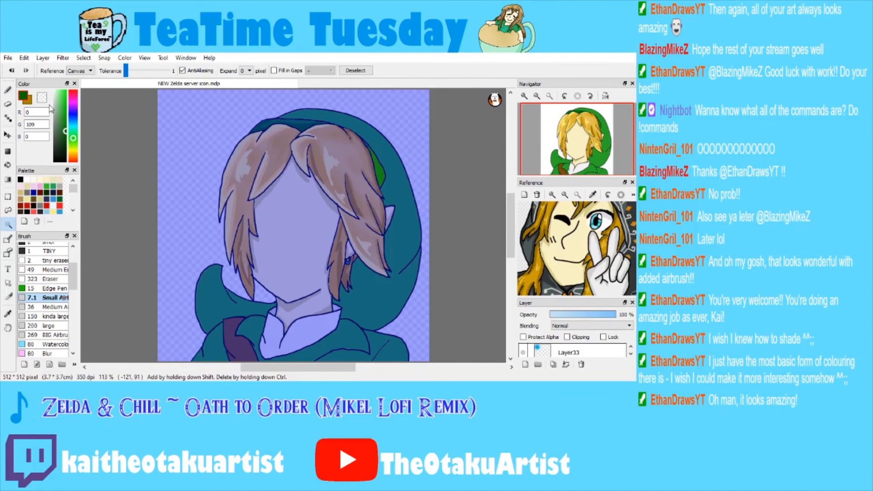
key("b")
left_click_drag(379, 169, 383, 172)
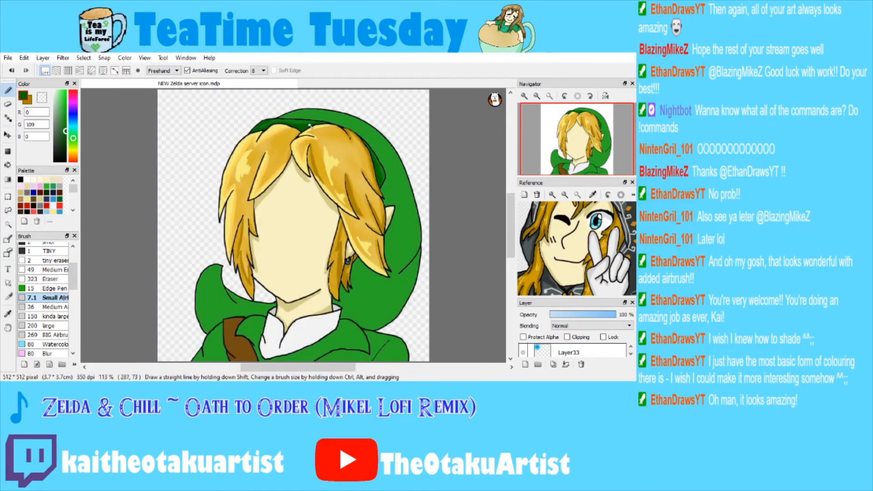
Select the large outer hood area and set the brush to a medium green, RGB 0, 144, 0.
left_click(8, 224)
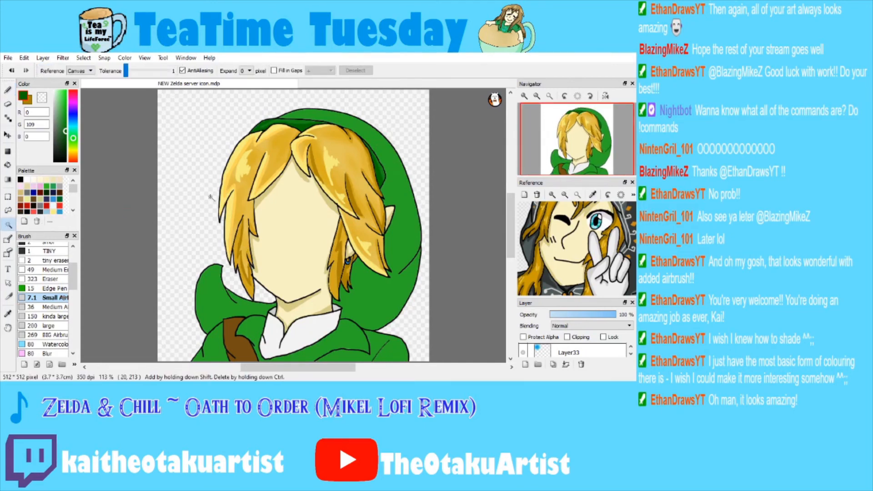
left_click(403, 237)
left_click(8, 314)
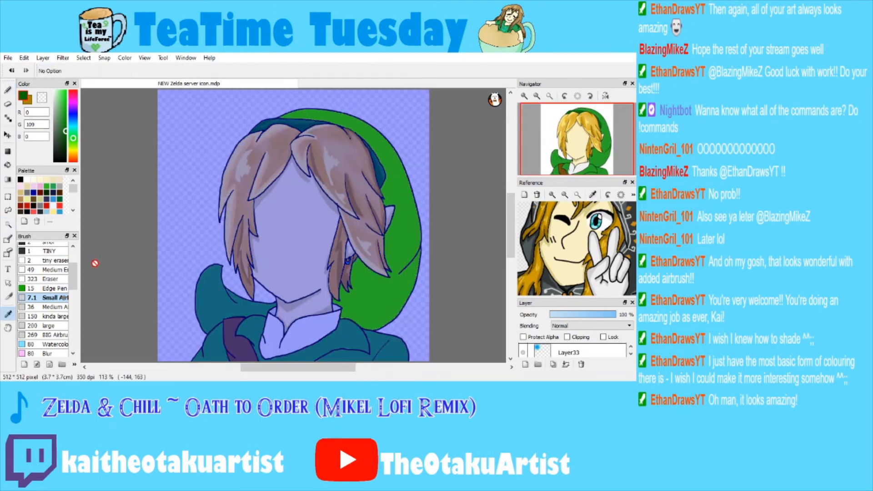
left_click(65, 118)
left_click(65, 121)
left_click(8, 90)
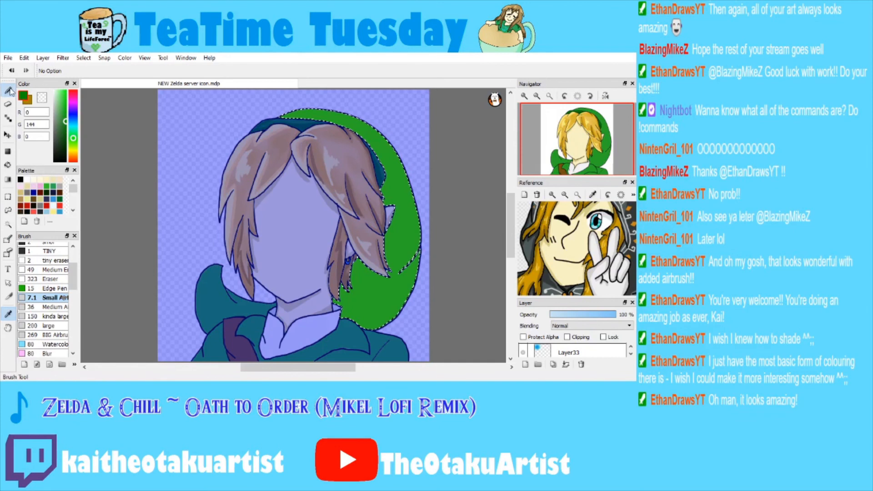
Airbrush soft green shading along the hood's outer edge, below its fold line and near the collar with the size 36 medium airbrush.
left_click(51, 307)
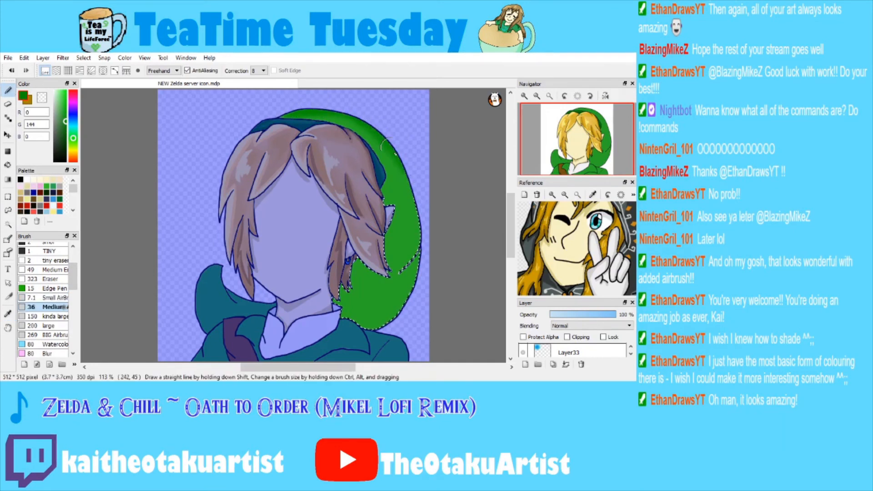
mouse_move(385, 146)
left_mouse_down()
mouse_move(380, 283)
mouse_move(415, 239)
left_mouse_up()
mouse_move(370, 293)
left_mouse_down()
mouse_move(398, 285)
mouse_move(407, 247)
mouse_move(363, 272)
mouse_move(365, 245)
mouse_move(409, 273)
left_mouse_up()
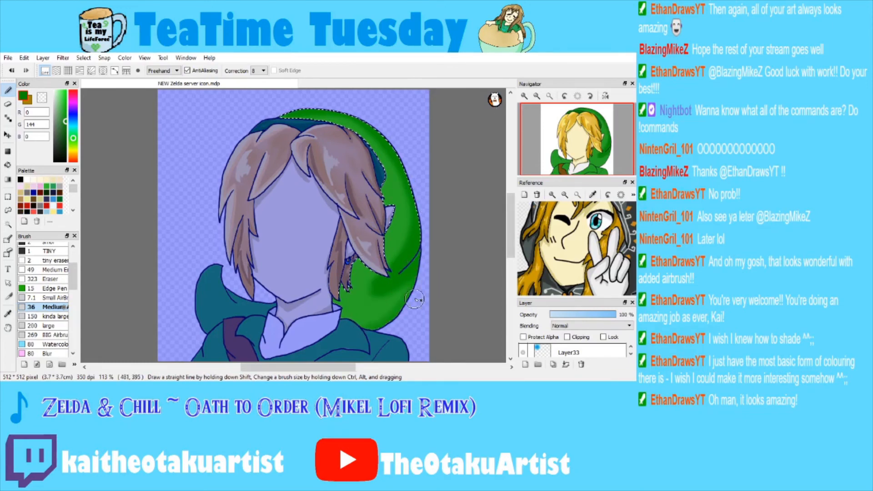
mouse_move(338, 325)
left_mouse_down()
mouse_move(339, 314)
mouse_move(348, 316)
left_mouse_up()
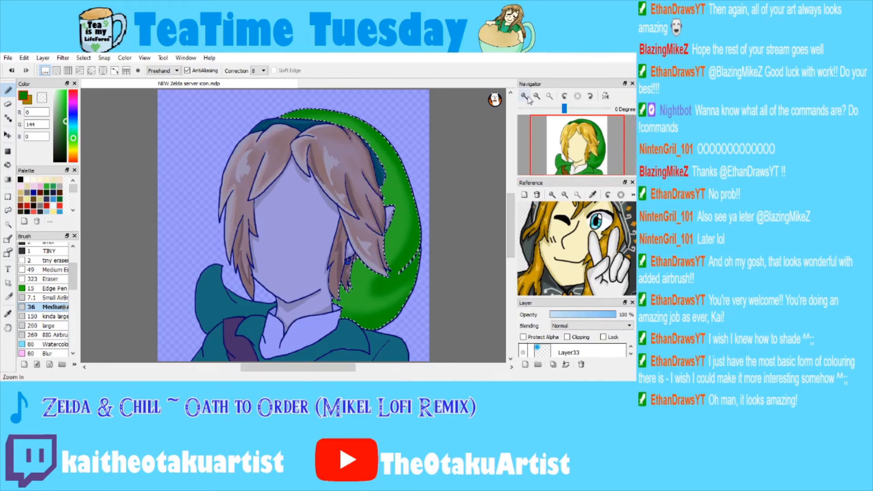
Airbrush shading on the hood around the lower hair tips and beneath the earring with the size 7.1 small airbrush.
scroll(585, 151, "up", 4)
left_click_drag(585, 151, 569, 122)
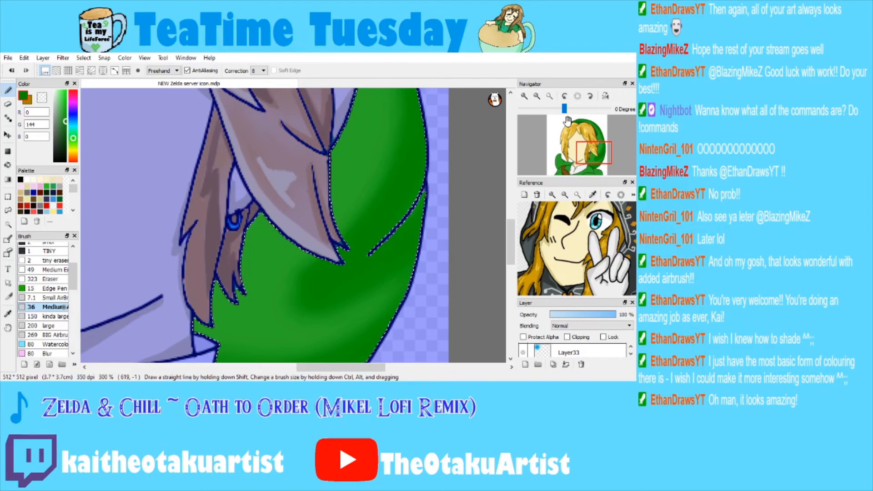
left_click(51, 297)
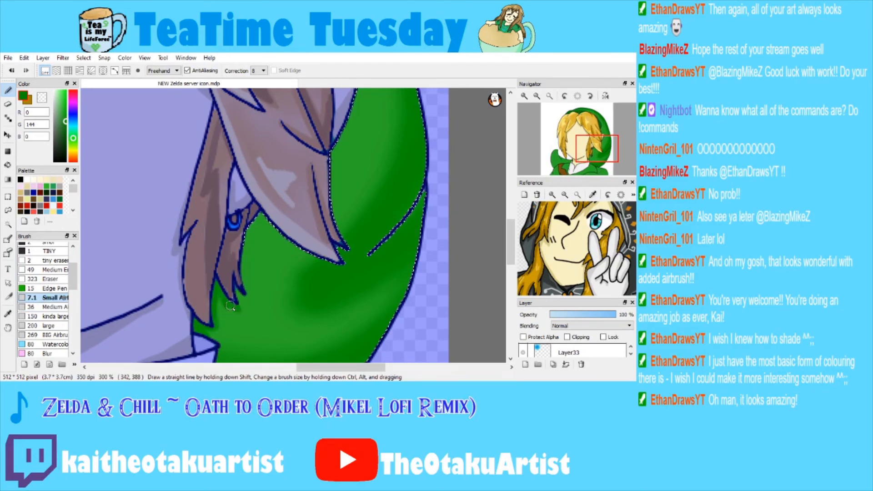
mouse_move(245, 256)
left_mouse_down()
mouse_move(250, 293)
mouse_move(248, 257)
left_mouse_up()
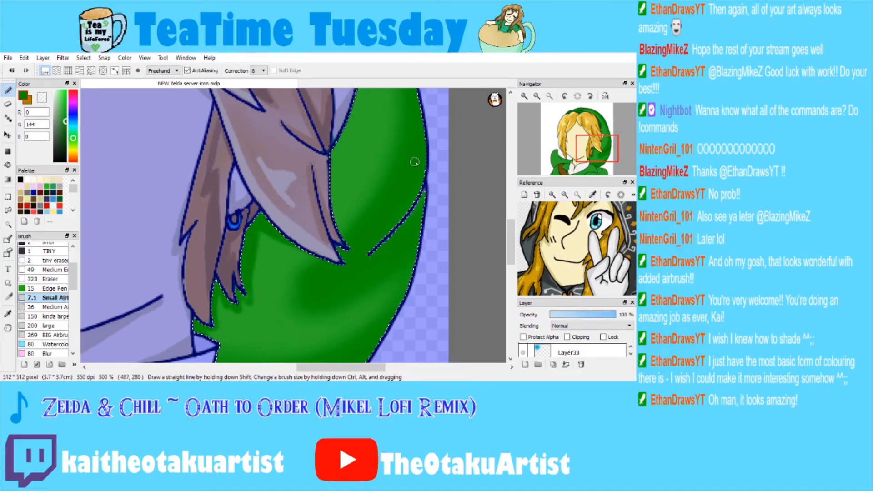
Airbrush a thin shadow on the hood along the edge of the hair and around the ear tip.
mouse_move(596, 123)
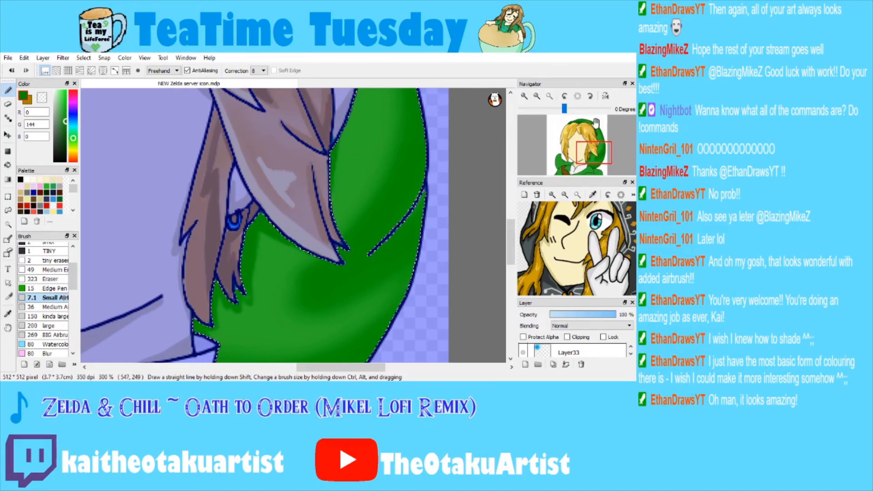
left_click(596, 123)
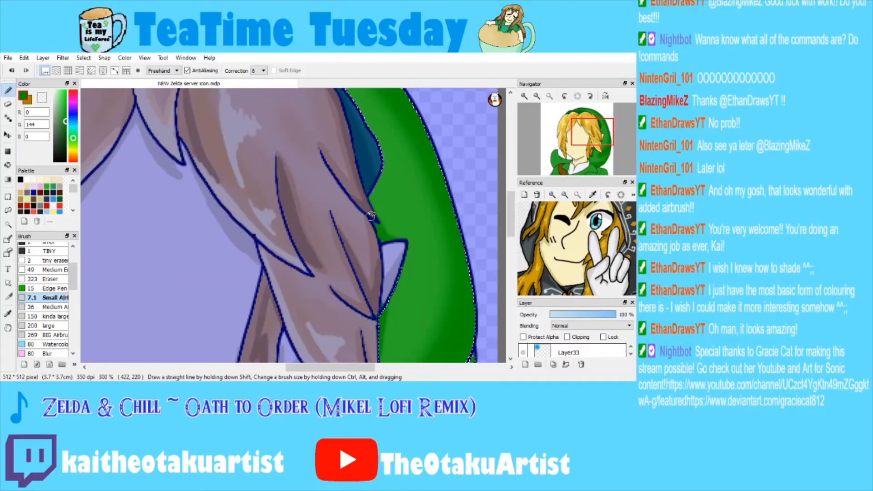
scroll(371, 216, "down", 2)
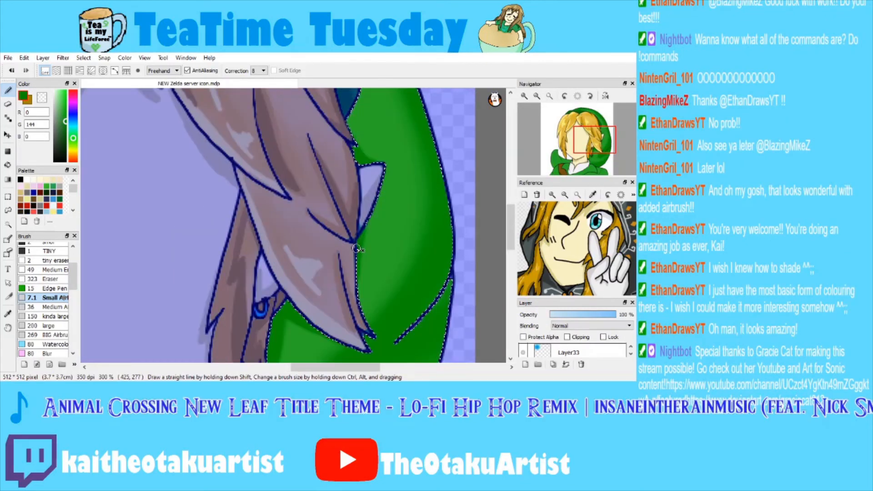
left_click(537, 96)
left_click(538, 96)
left_click(537, 96)
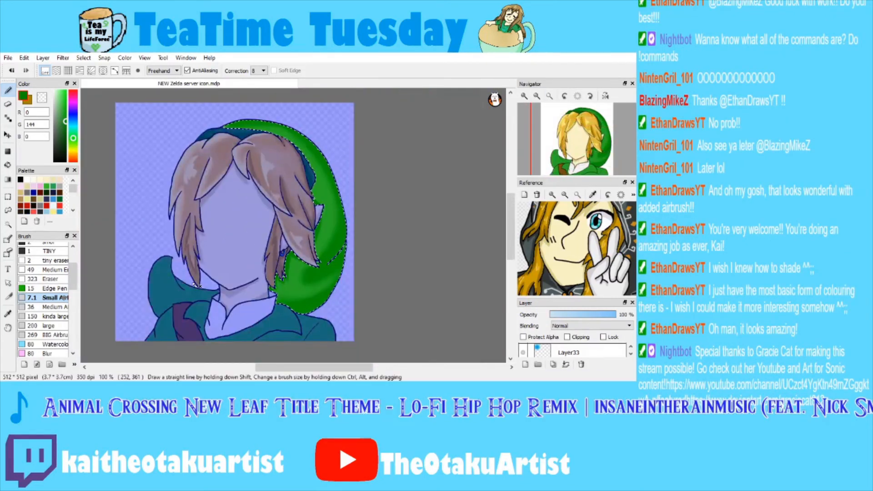
Sample the hood green RGB 3, 146, 3 and touch up the top of the outer hood with the size 36 medium airbrush.
left_click(7, 314)
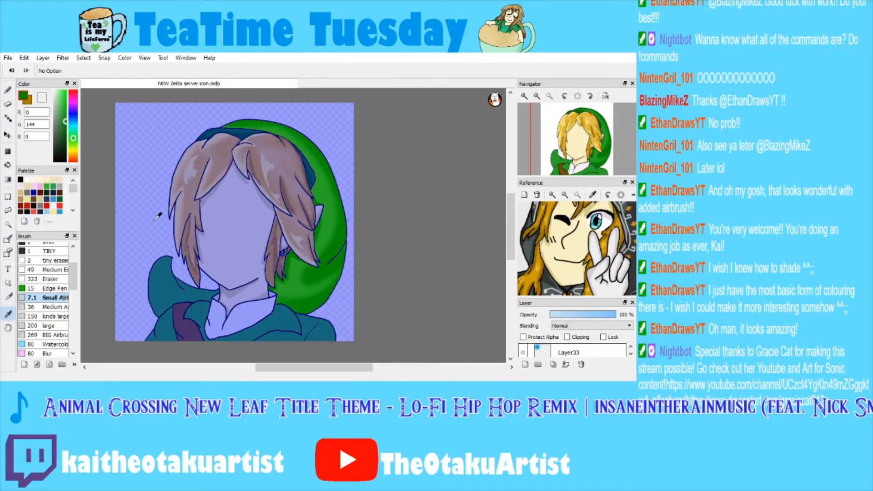
left_click(312, 138)
left_click(313, 138)
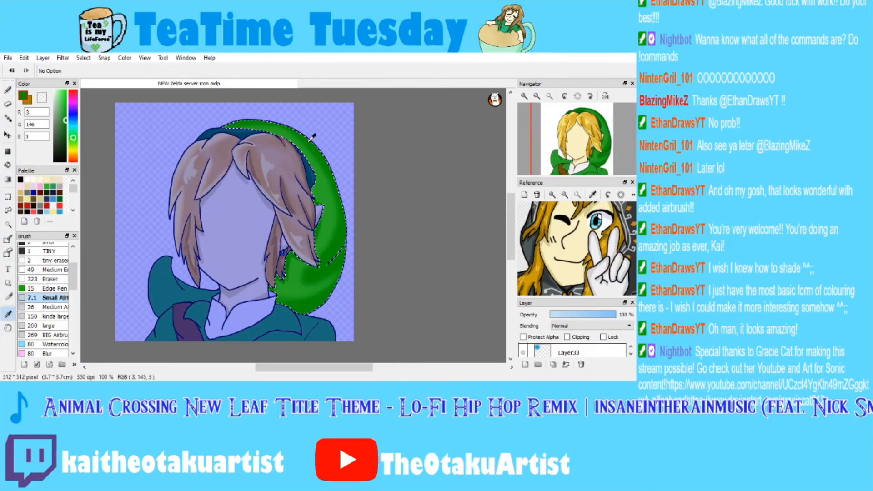
left_click(45, 307)
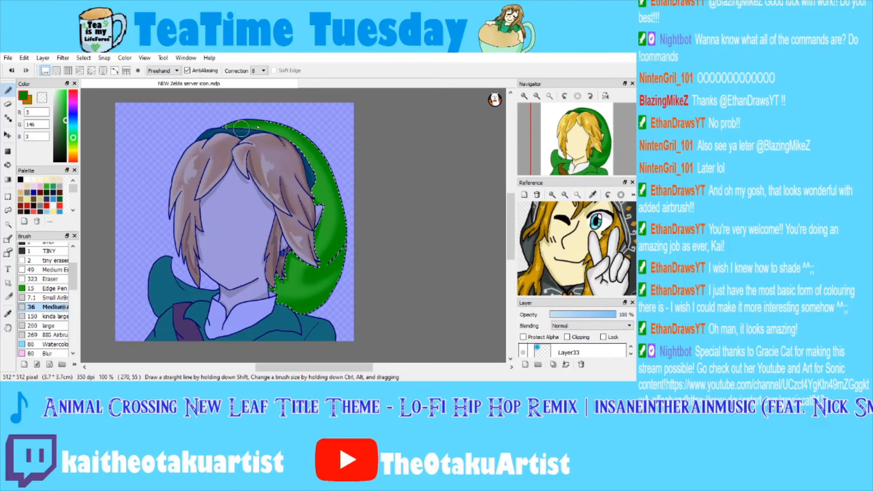
Deepen the outer hood shading with the sampled greens RGB 0, 94, 3 and RGB 0, 132, 4, and undo the last stroke.
left_click(295, 316, "alt")
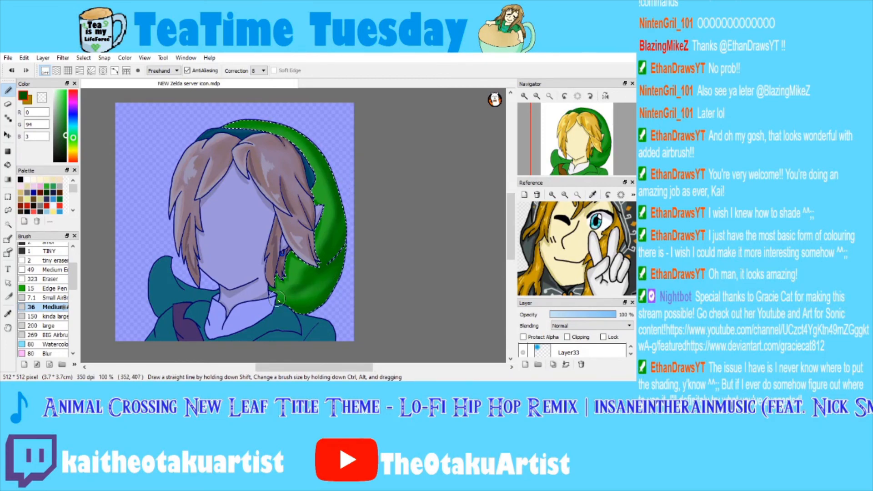
right_click(319, 281)
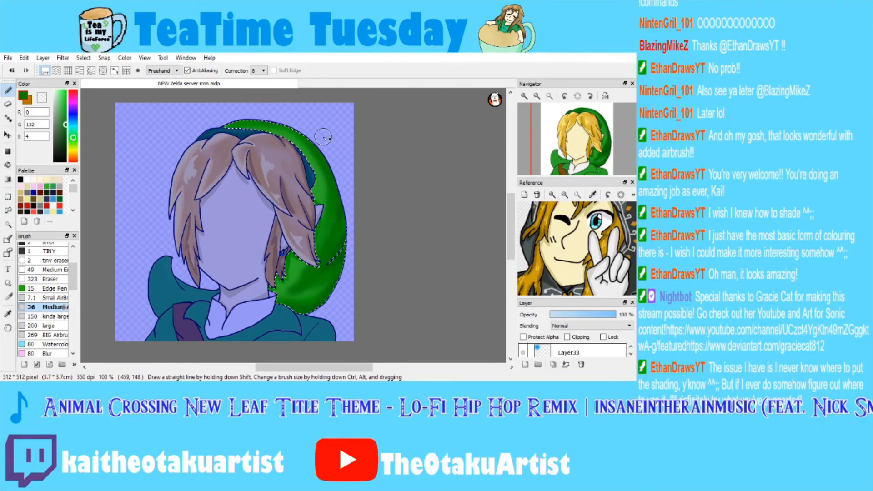
key("ctrl+z")
key("ctrl+d")
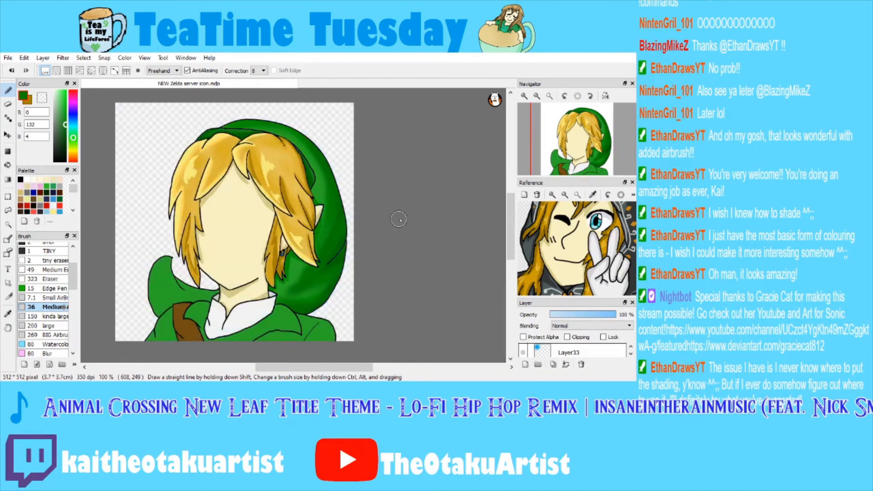
key("ctrl+z")
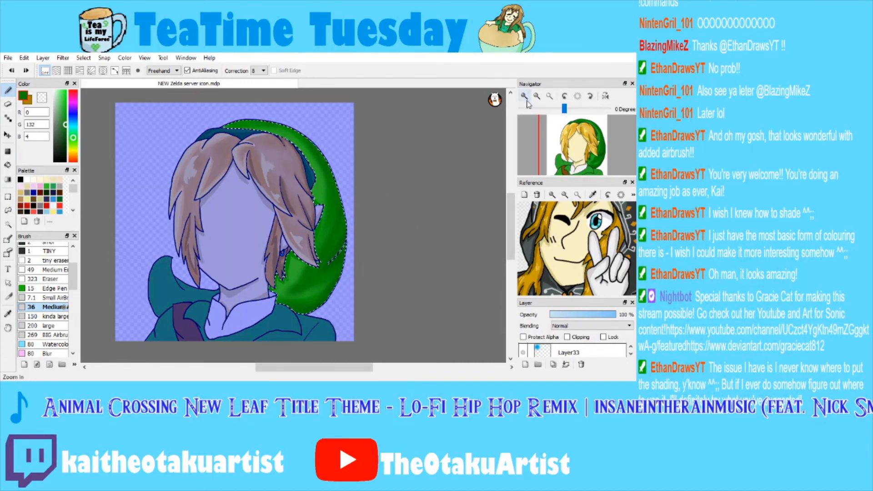
Airbrush a light green highlight, RGB 50, 209, 50, on the top front of the outer hood and clear the selection.
scroll(576, 124, "up", 4)
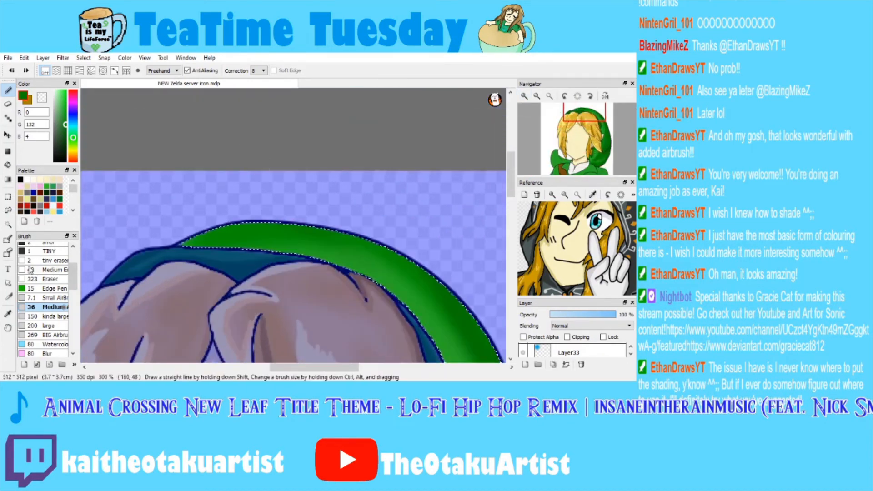
left_click(27, 193)
left_click(8, 313)
left_click(283, 229)
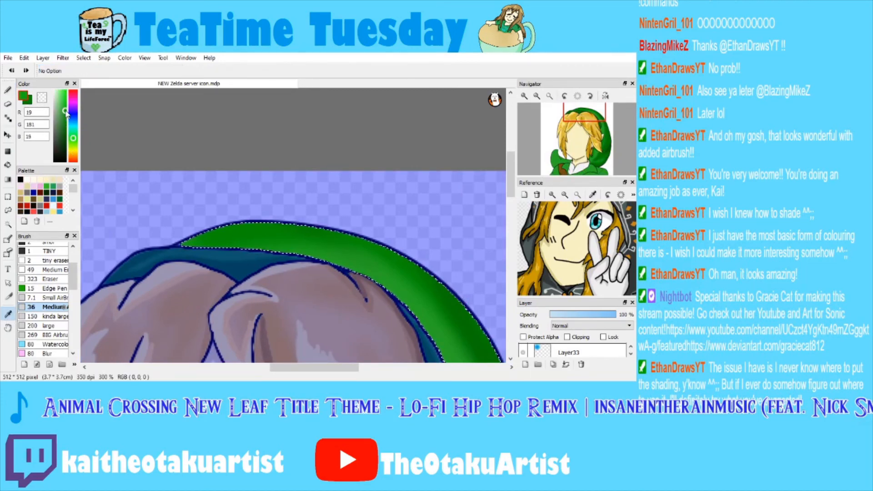
key("b")
mouse_move(163, 248)
left_mouse_down()
mouse_move(257, 213)
mouse_move(174, 253)
mouse_move(192, 249)
mouse_move(276, 208)
mouse_move(232, 226)
mouse_move(160, 281)
mouse_move(331, 204)
mouse_move(282, 219)
mouse_move(391, 228)
mouse_move(206, 239)
mouse_move(194, 261)
mouse_move(223, 275)
left_mouse_up()
key("ctrl+d")
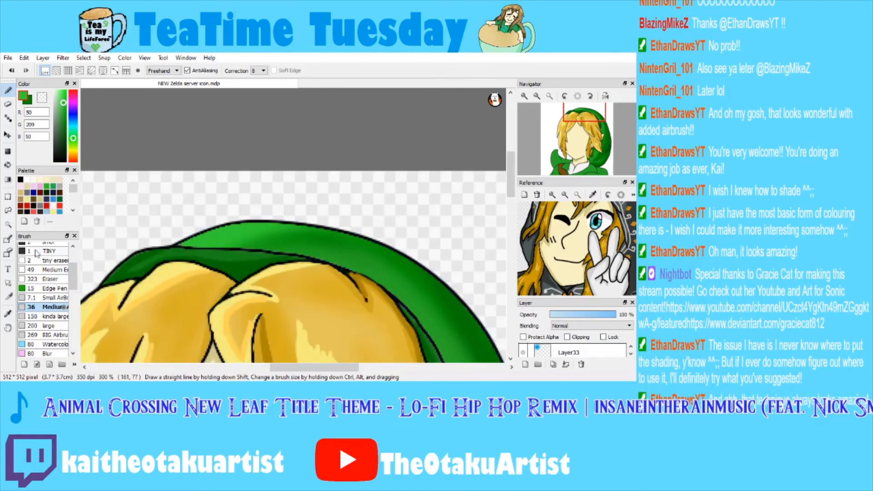
Airbrush a light green highlight along the front of the inner hood above the hair with the size 7.1 small airbrush.
left_click(8, 225)
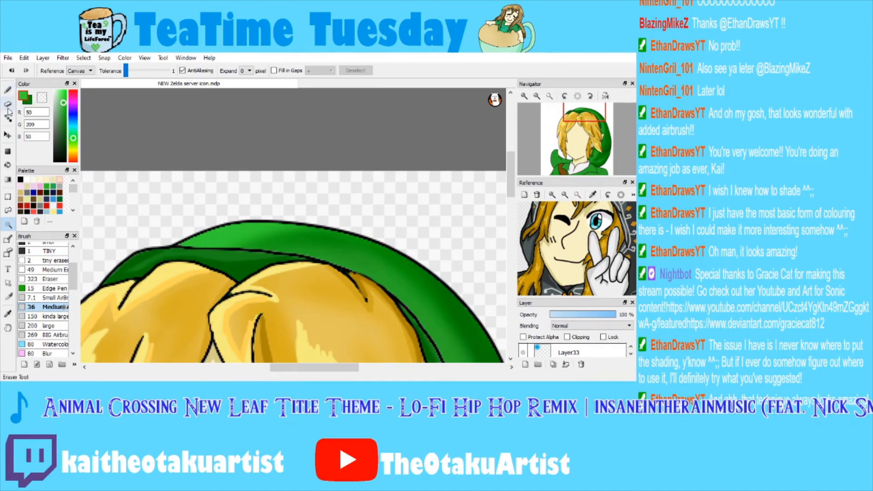
left_click(46, 297)
left_click(131, 265)
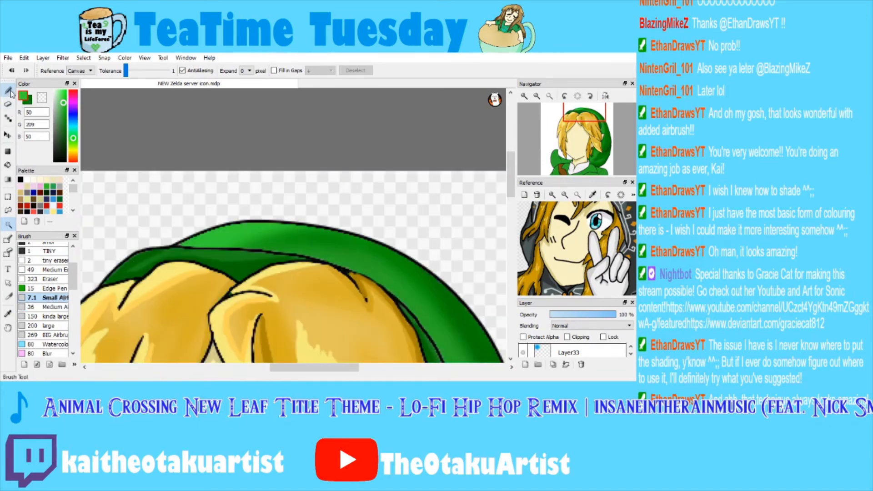
key("b")
mouse_move(116, 276)
left_mouse_down()
mouse_move(139, 253)
mouse_move(178, 252)
mouse_move(123, 267)
mouse_move(173, 253)
left_mouse_up()
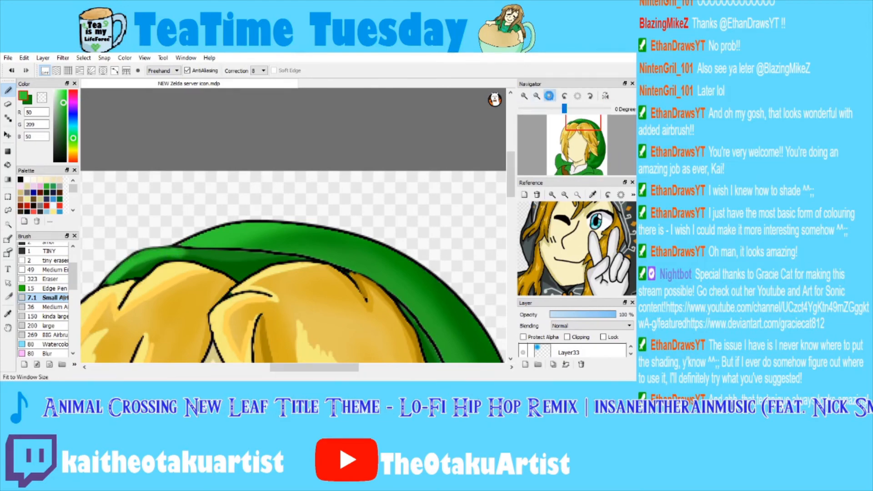
left_click(550, 96)
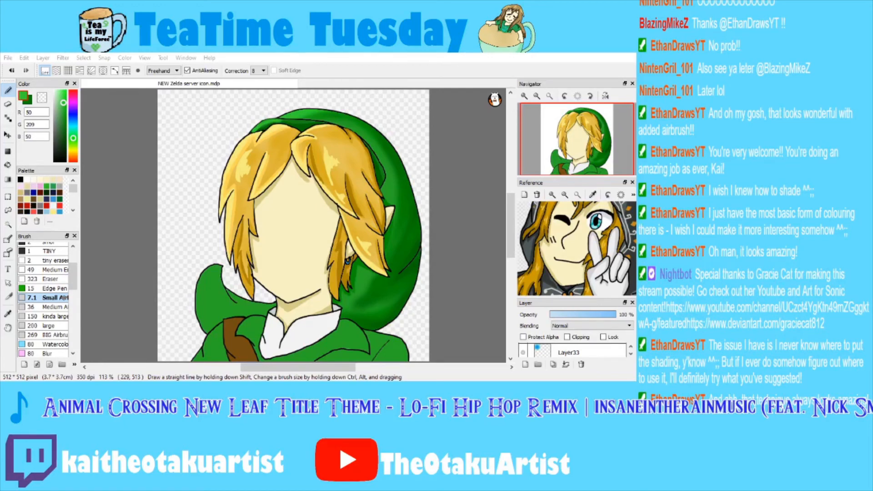
Choose the size 2.5 Best pencil brush.
key("alt+Tab")
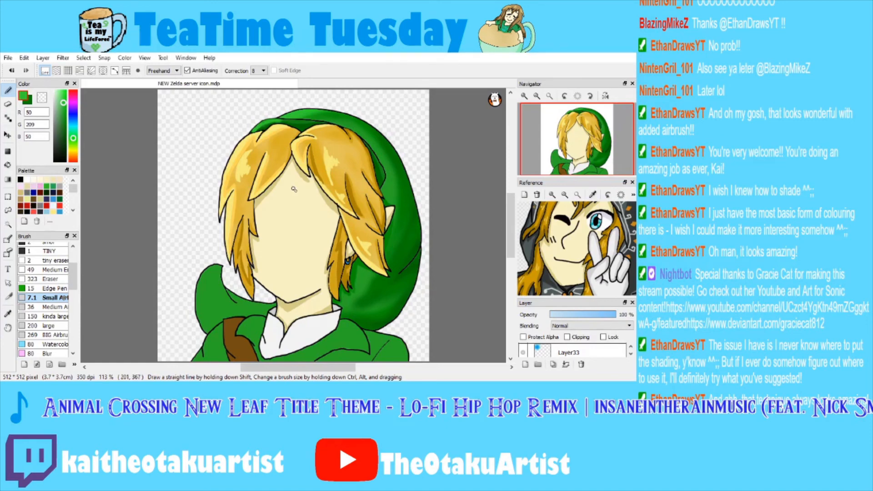
scroll(43, 282, "up", 3)
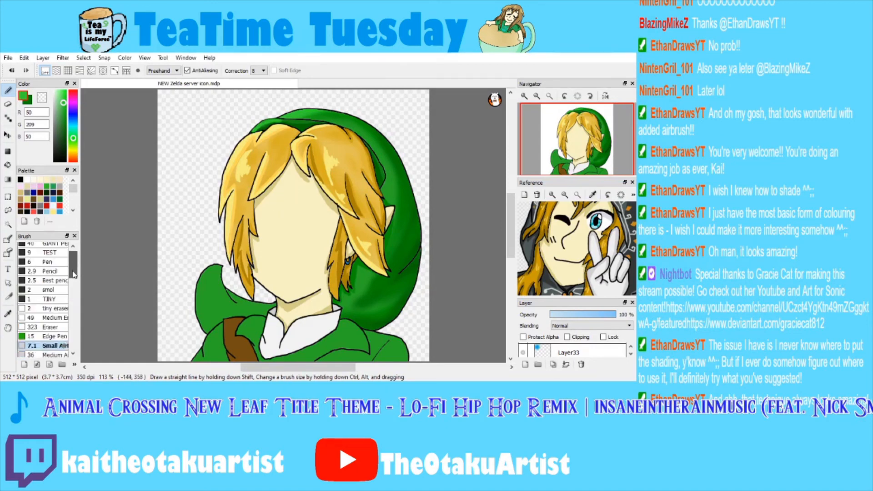
left_click(44, 284)
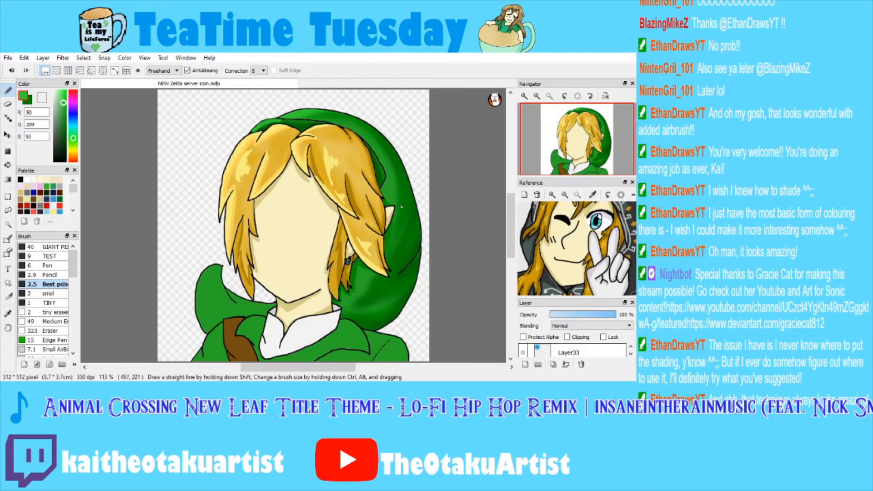
mouse_move(523, 105)
left_click_drag(196, 134, 184, 196)
mouse_move(222, 137)
left_mouse_down()
mouse_move(200, 182)
mouse_move(191, 239)
mouse_move(225, 180)
left_mouse_up()
left_click(12, 71)
left_click(12, 71)
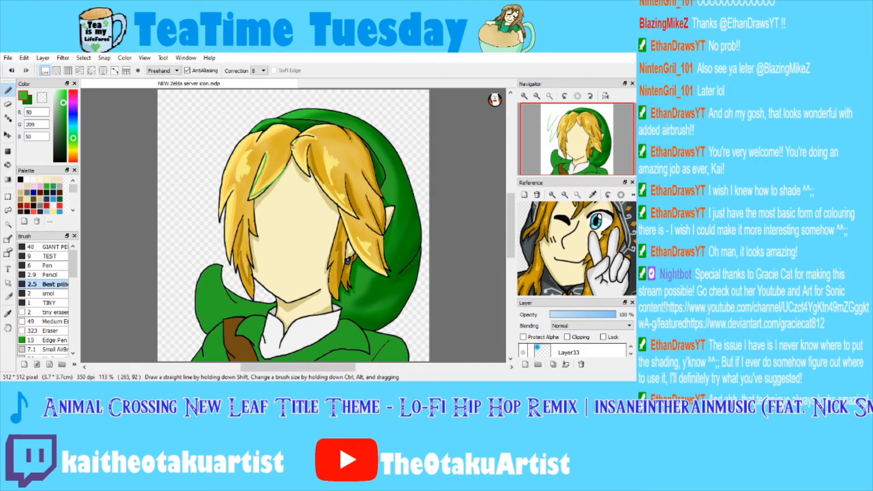
Undo the green stroke over the hair and reposition the reference image on the hooded character's hair and face.
left_click(13, 71)
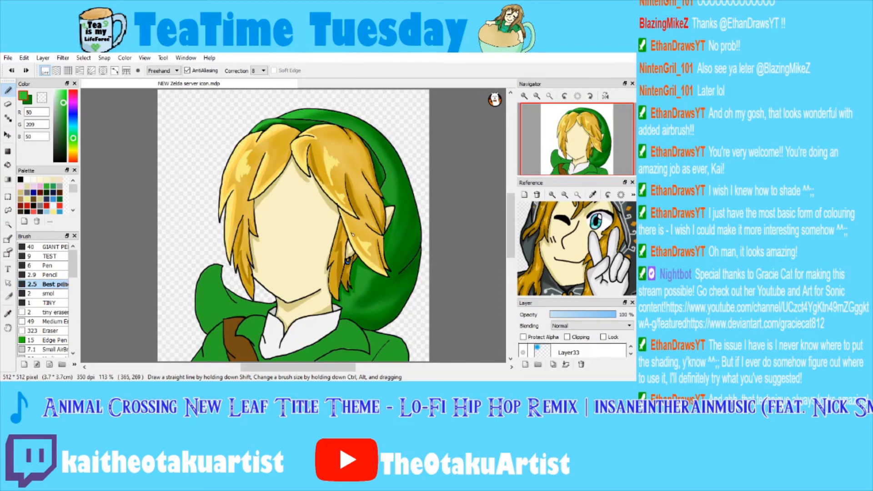
left_click_drag(540, 232, 580, 258)
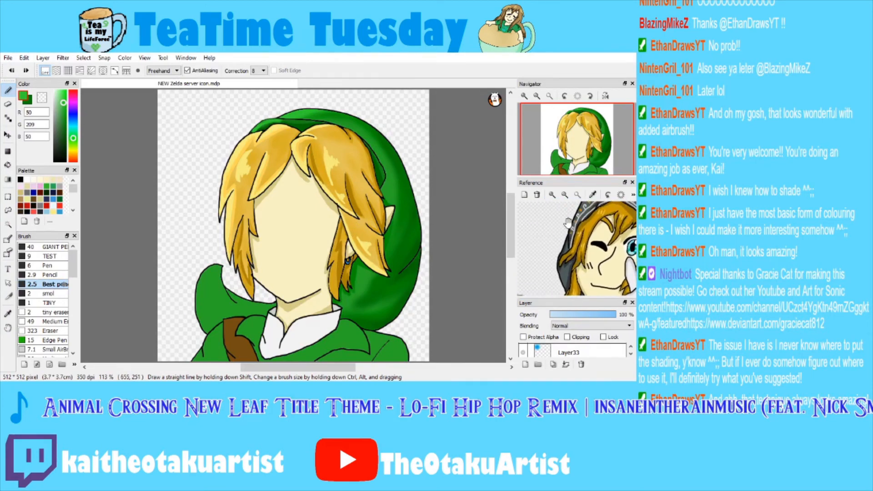
left_click(552, 195)
left_click_drag(561, 214, 531, 241)
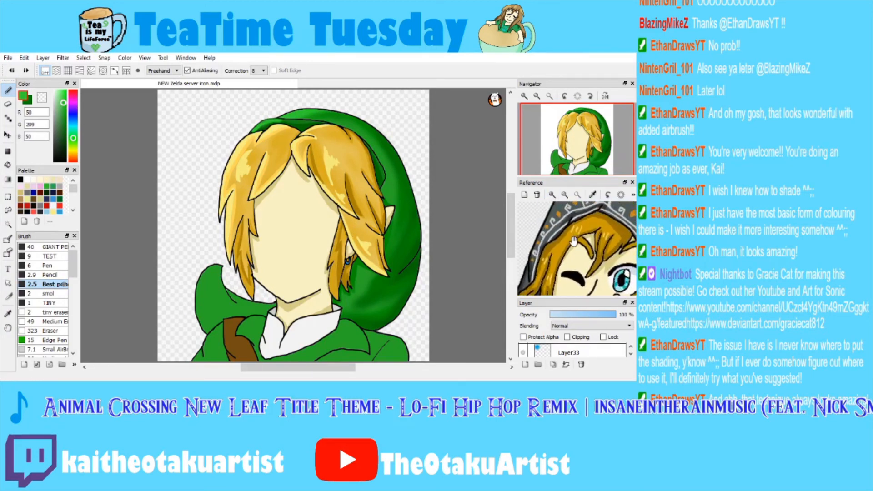
left_click_drag(596, 264, 601, 221)
left_click_drag(556, 248, 540, 283)
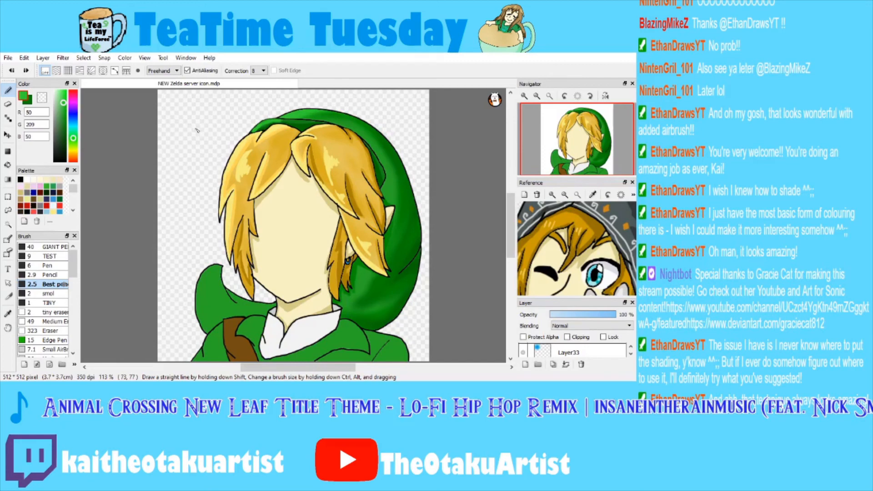
Sketch a green ellipse on the blank canvas beside the head, shade it with lighter and darker greens, and undo those strokes.
mouse_move(202, 116)
left_mouse_down()
mouse_move(181, 172)
mouse_move(195, 109)
mouse_move(177, 152)
mouse_move(215, 144)
mouse_move(196, 124)
mouse_move(173, 132)
mouse_move(212, 142)
mouse_move(191, 126)
mouse_move(176, 145)
mouse_move(203, 117)
left_mouse_up()
key("ctrl+z")
key("ctrl+z")
key("ctrl+z")
scroll(557, 145, "up", 4)
left_click(558, 147)
left_click_drag(558, 146, 559, 128)
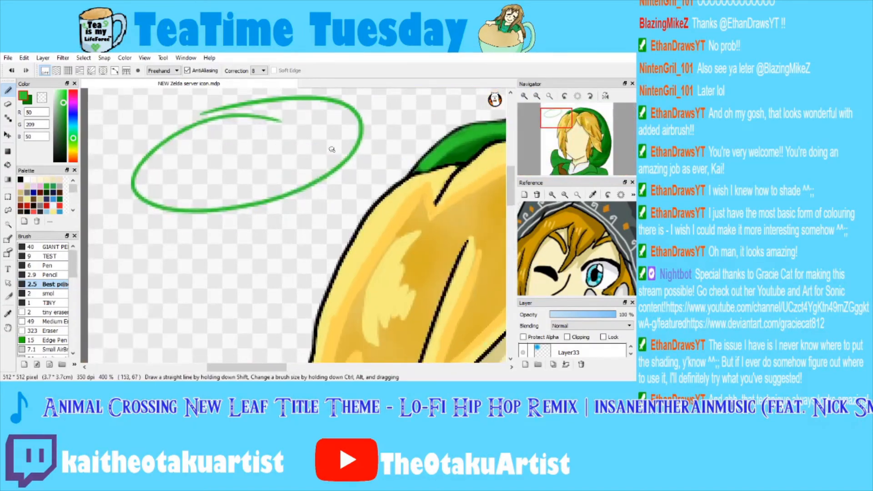
left_click(61, 96)
mouse_move(189, 135)
left_mouse_down()
mouse_move(159, 147)
mouse_move(225, 107)
mouse_move(177, 153)
mouse_move(198, 145)
mouse_move(146, 171)
mouse_move(229, 112)
left_mouse_up()
left_click(65, 111)
left_click_drag(136, 186, 280, 169)
left_click_drag(125, 197, 323, 181)
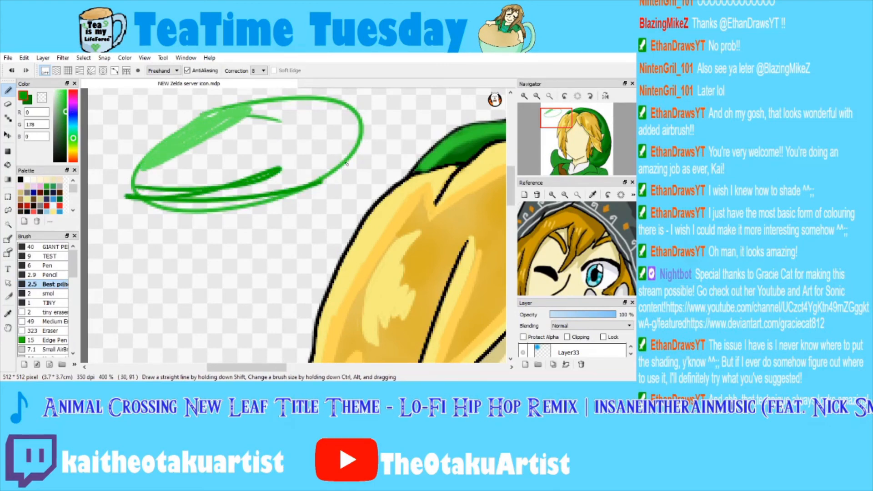
key("ctrl+z")
key("ctrl+z")
key("ctrl+z")
key("ctrl+z")
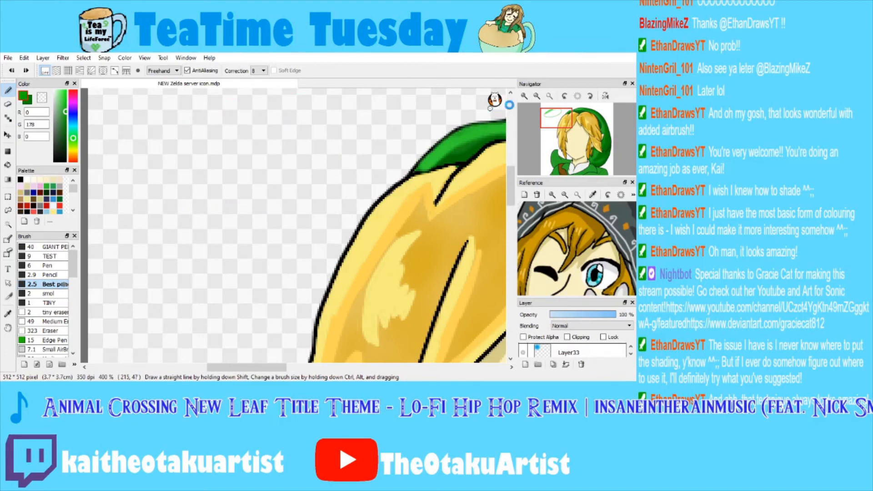
Select the green hood tail beside the neck with the Magic Wand and sample the hood's darker green, RGB 9, 132, 12.
left_click(537, 96)
left_click(537, 97)
left_click_drag(559, 119, 576, 147)
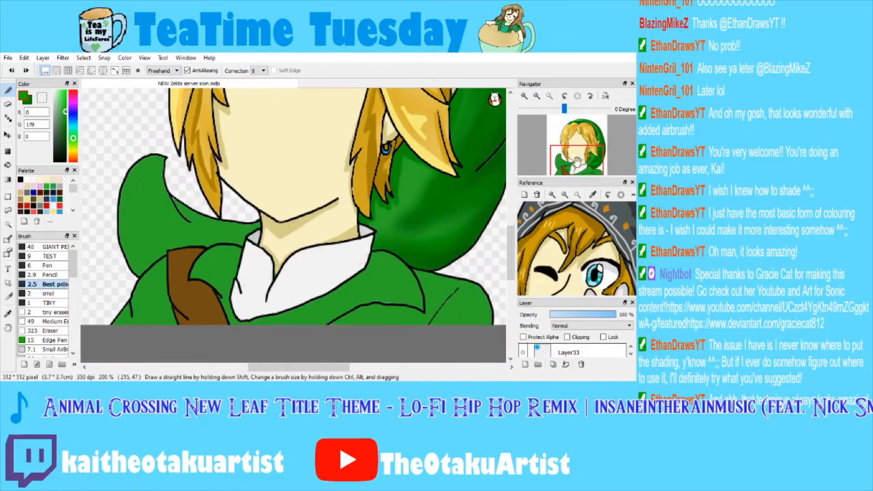
left_click(8, 224)
left_click(141, 230)
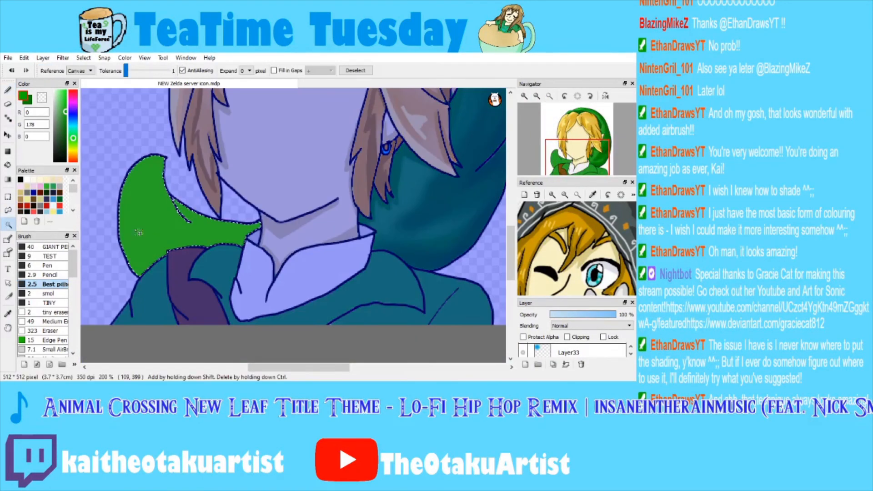
left_click(8, 314)
left_click(475, 202)
mouse_move(575, 154)
left_mouse_down()
mouse_move(551, 146)
mouse_move(559, 158)
left_mouse_up()
left_click_drag(517, 96, 519, 97)
left_click(524, 96)
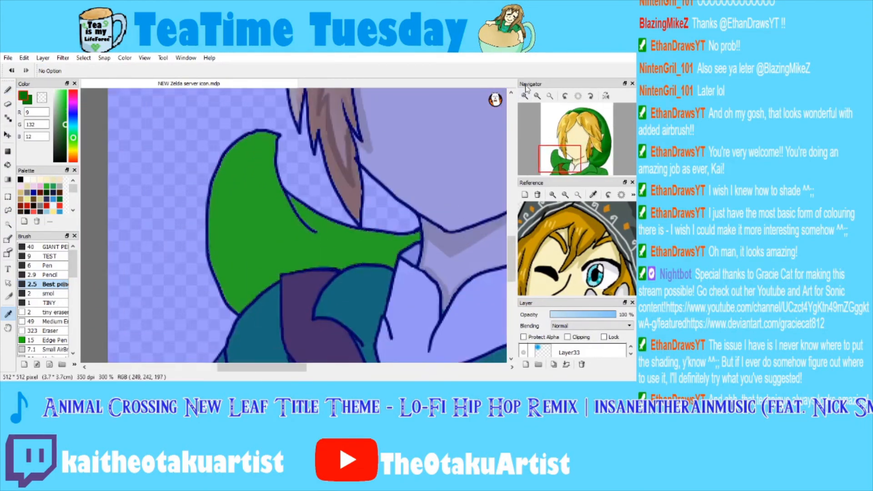
Shade the outer edge and lower part of the hood tail with the size 36 medium airbrush.
scroll(46, 296, "down", 3)
left_click(50, 292)
key("b")
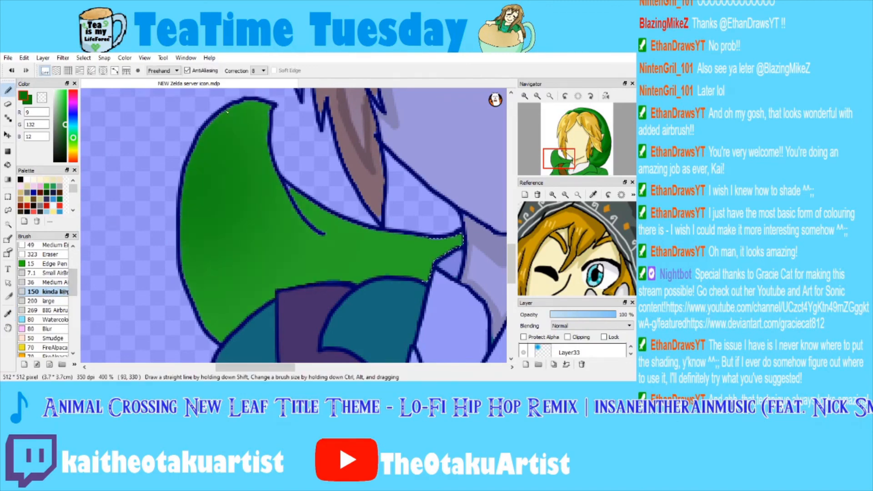
left_click(50, 283)
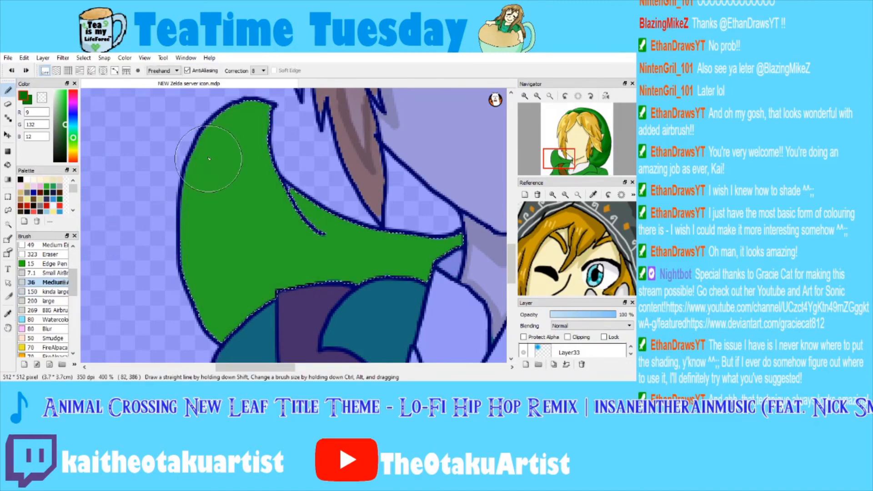
left_click_drag(194, 195, 217, 130)
mouse_move(223, 266)
left_mouse_down()
mouse_move(257, 313)
mouse_move(354, 318)
mouse_move(250, 293)
left_mouse_up()
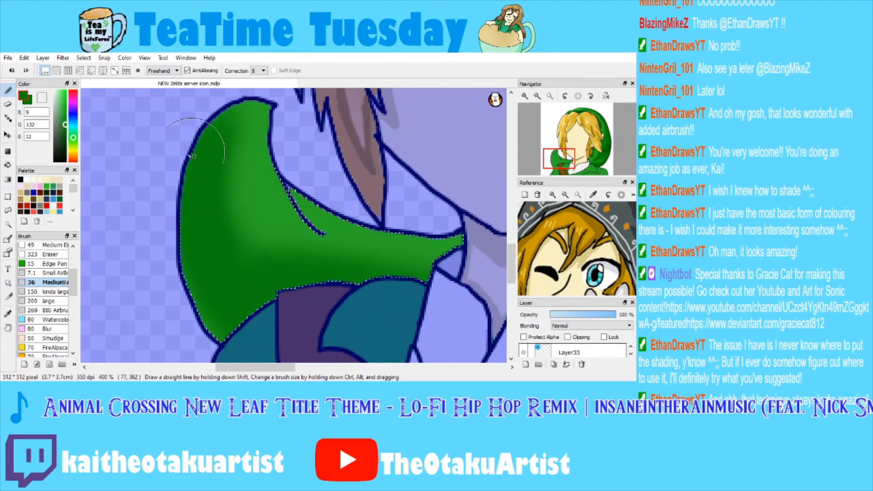
Deepen the hood tail's edges with RGB 0, 107, 3 and highlight its upper end with RGB 30, 218, 36.
left_click(65, 132)
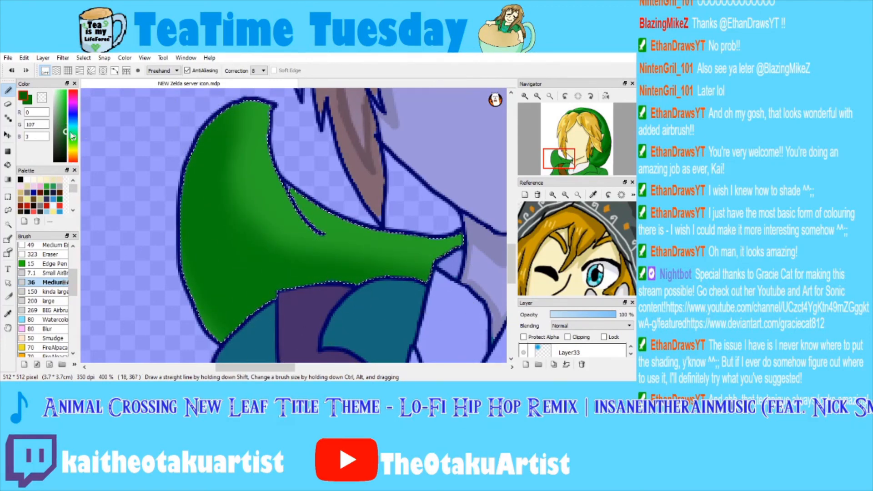
key("ctrl+z")
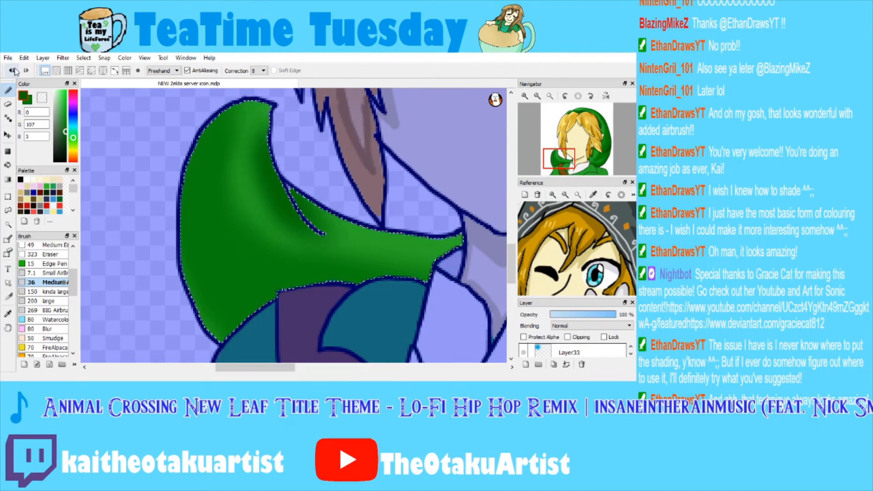
left_click_drag(194, 181, 189, 274)
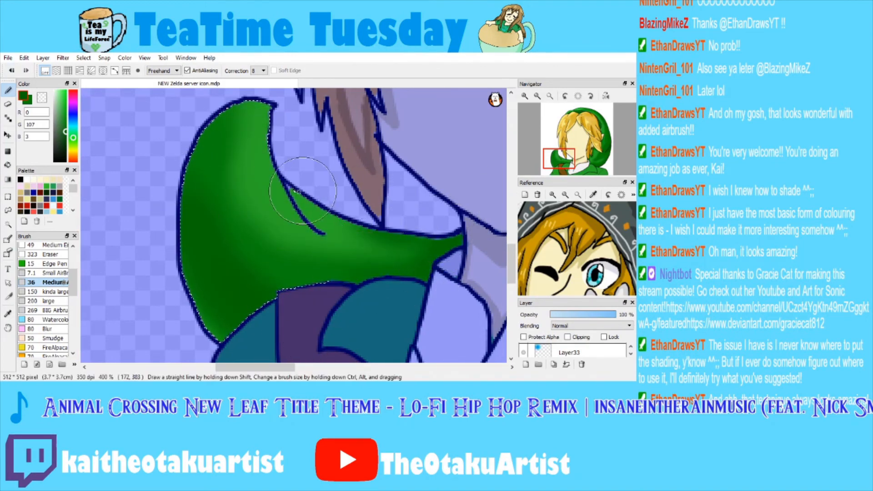
left_click(65, 100)
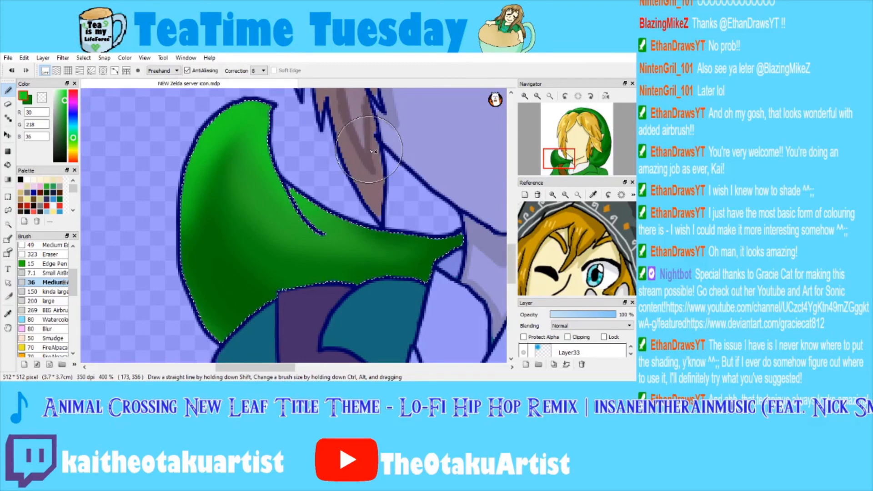
key("ctrl+0")
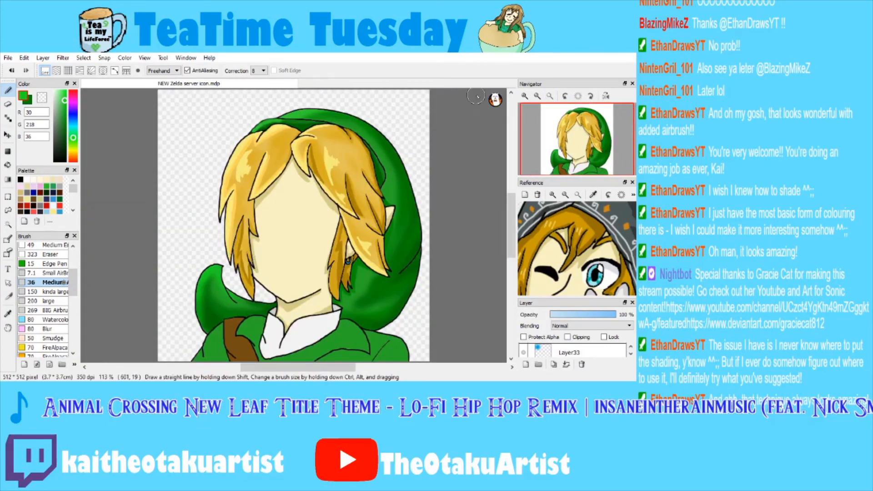
Select the front of the white collar with the Magic Wand.
left_click(525, 96)
left_click(567, 156)
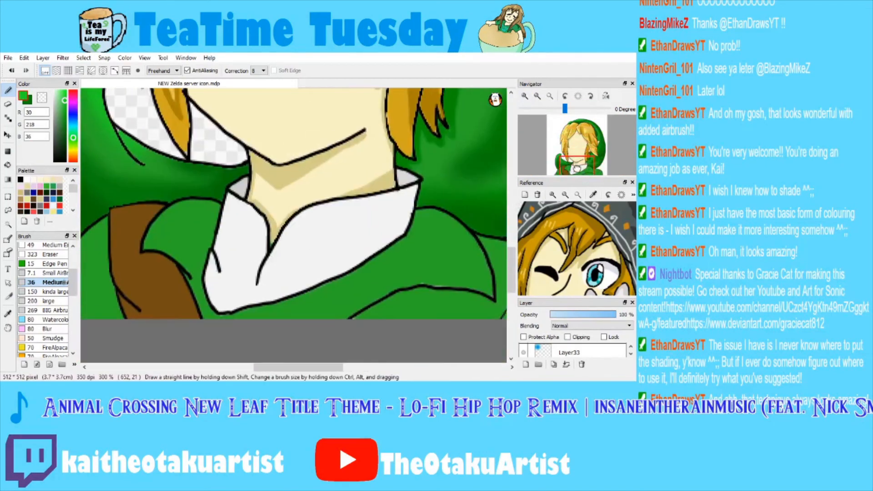
scroll(575, 248, "up", 3)
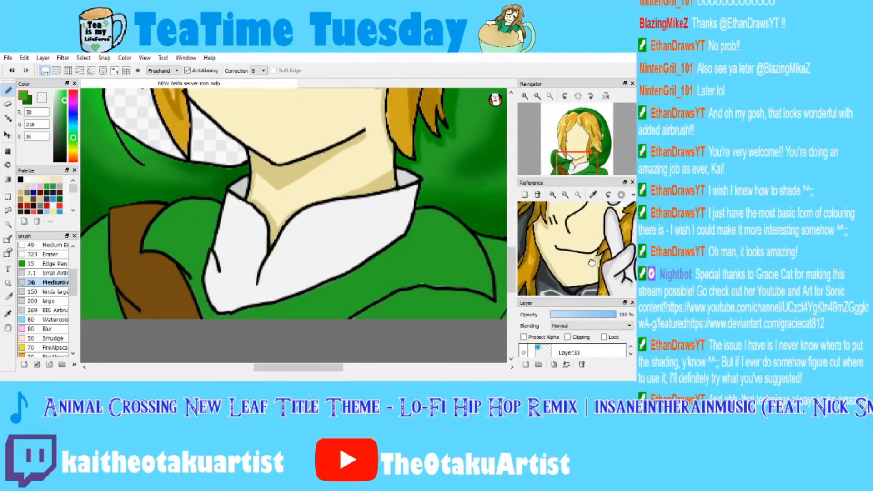
left_click(526, 95)
left_click_drag(572, 157, 579, 167)
left_click(8, 225)
left_click(244, 226)
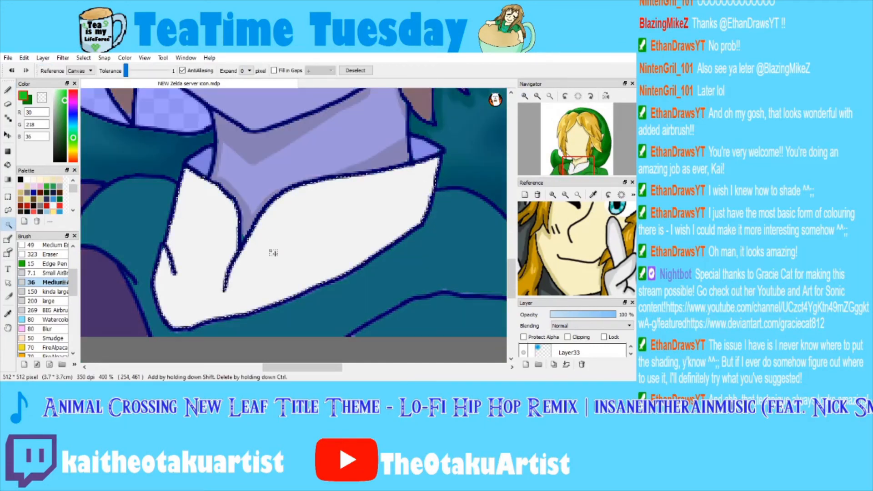
Try airbrushing grey shading, RGB 170, 170, 170, along the lower edge of the collar.
left_click(8, 313)
left_click(273, 254)
left_click(73, 113)
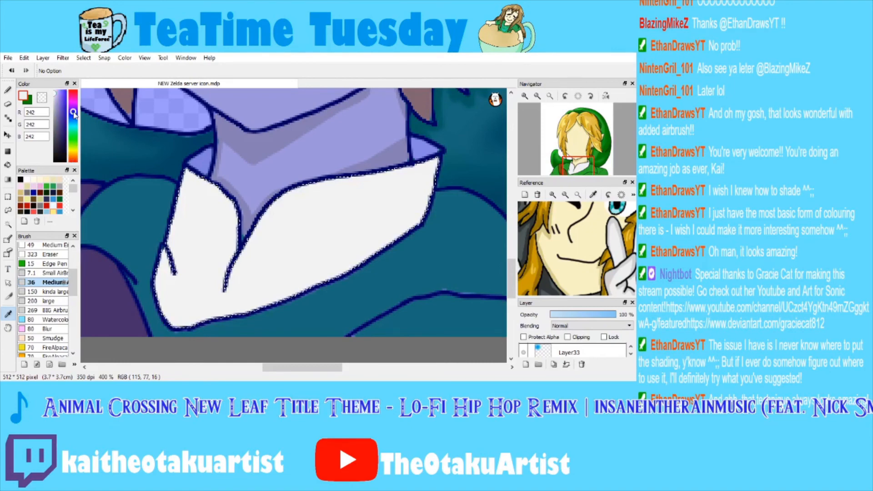
left_click(54, 97)
left_click(8, 90)
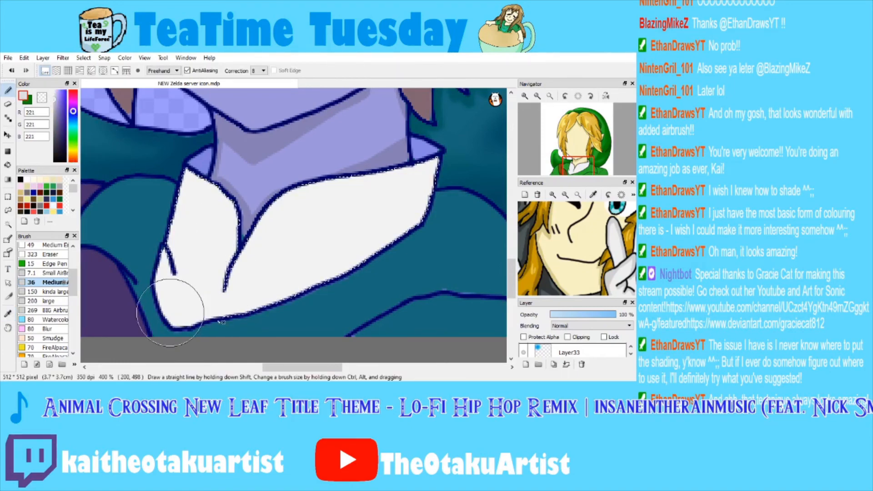
key("ctrl+d")
left_click(55, 114)
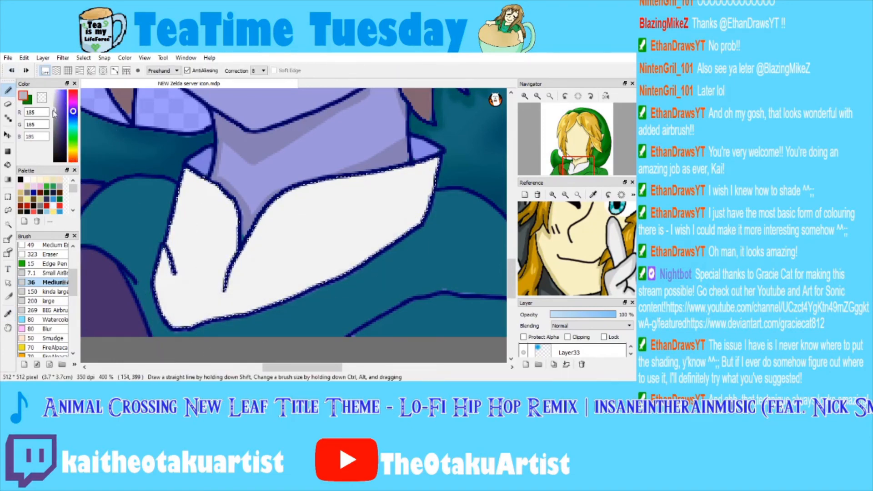
left_click_drag(169, 319, 319, 273)
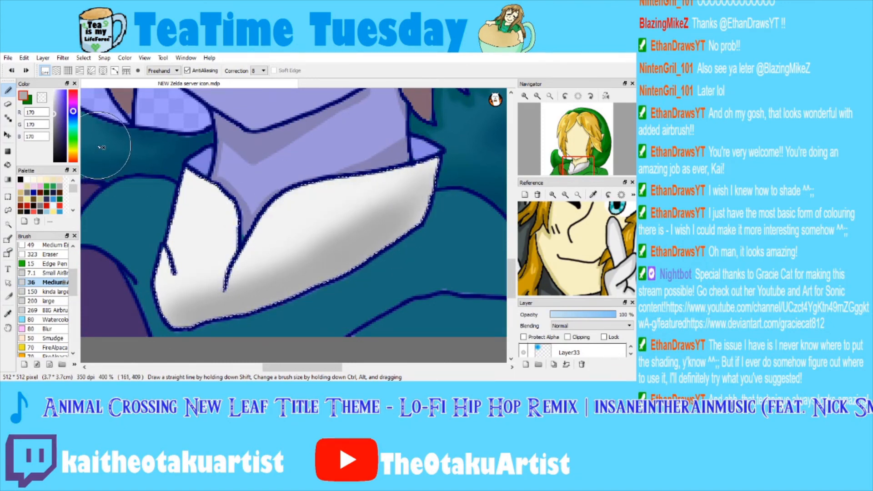
Undo the dark collar shading, airbrush softer grey RGB 196, 196, 196 over the folds, and highlight the collar with white.
left_click(53, 106)
key("ctrl+z")
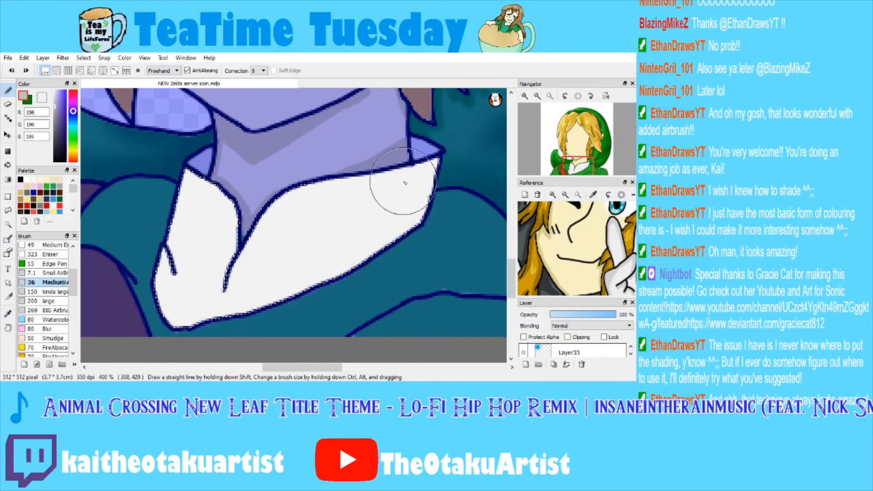
left_click_drag(406, 213, 399, 176)
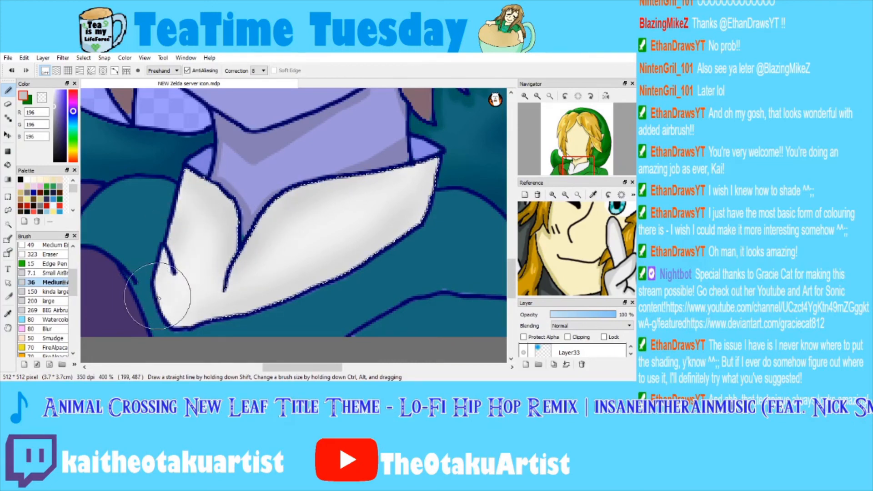
left_click(53, 94)
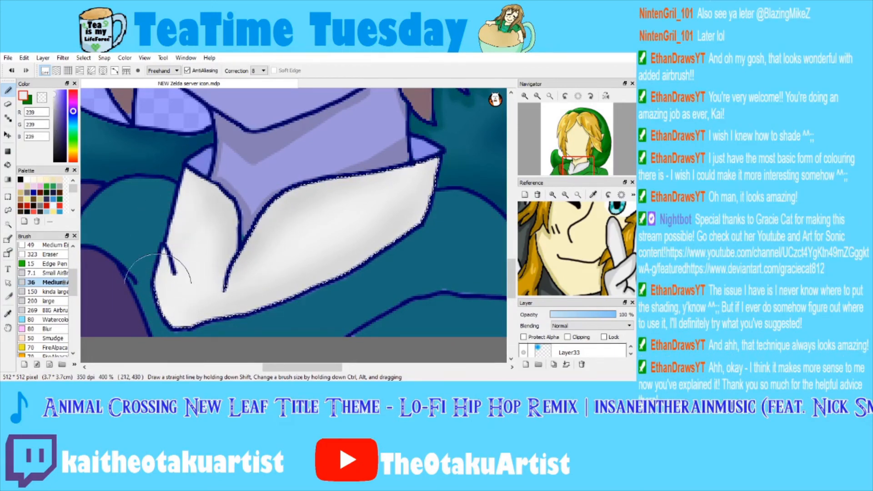
left_click(27, 179)
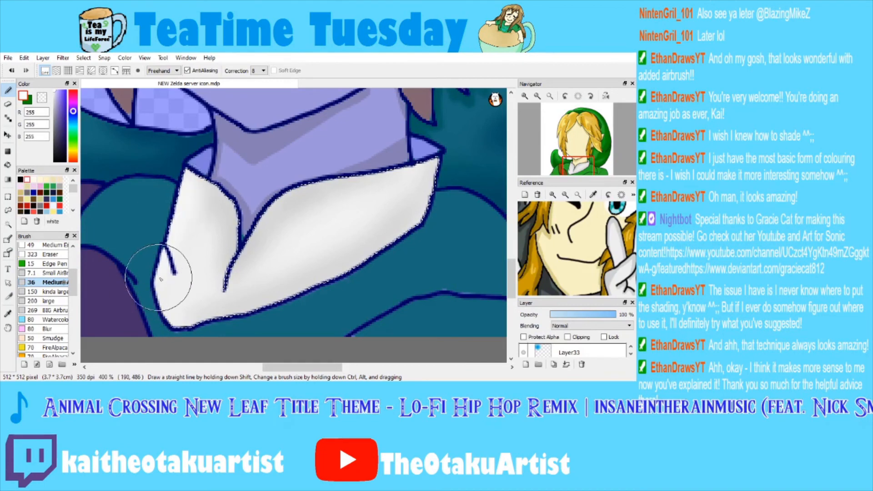
Refine the collar's edge and fold shading with the size 7.1 small airbrush in greys RGB 221, 221, 221 and 186, 186, 186.
left_click(54, 99)
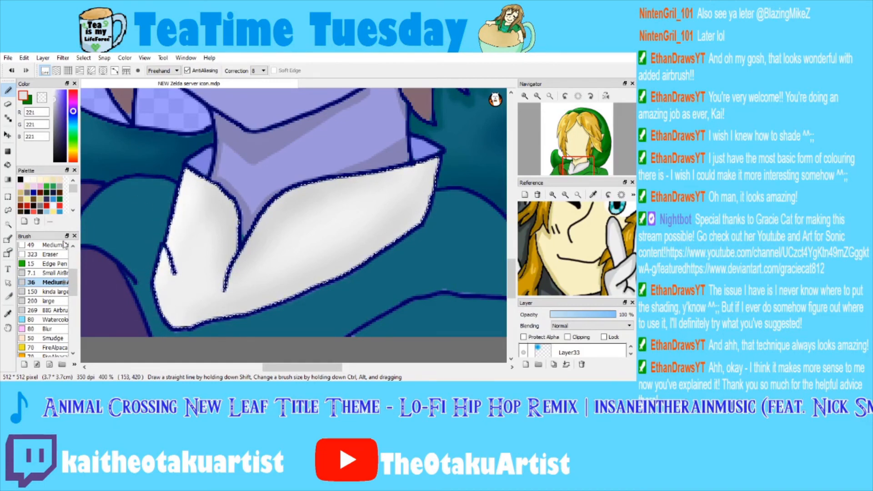
left_click(46, 273)
left_click_drag(223, 196, 226, 269)
left_click(58, 111)
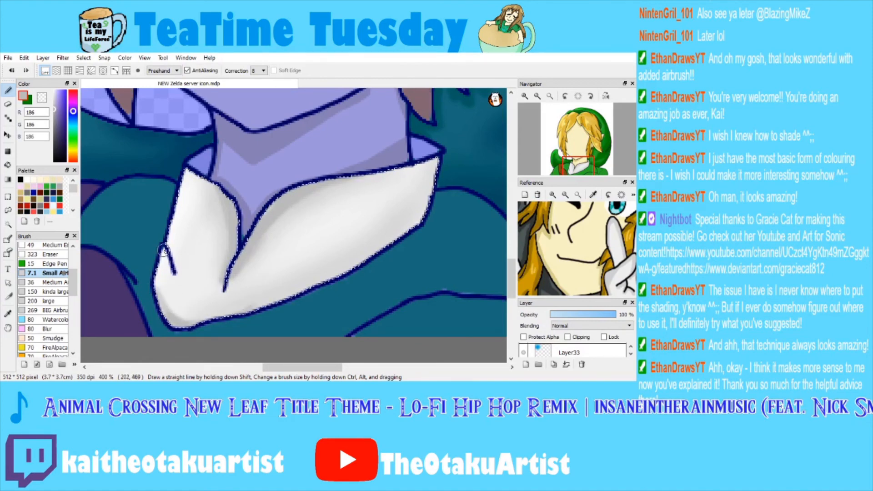
mouse_move(206, 294)
left_mouse_down()
mouse_move(273, 304)
mouse_move(379, 247)
mouse_move(410, 216)
mouse_move(432, 164)
mouse_move(391, 180)
mouse_move(216, 193)
mouse_move(168, 255)
mouse_move(223, 191)
mouse_move(166, 255)
left_mouse_up()
Try airbrushing crossed lacing in grey RGB 158, 158, 158 at the base of the collar opening, and undo it.
left_click(54, 114)
left_click_drag(54, 114, 51, 119)
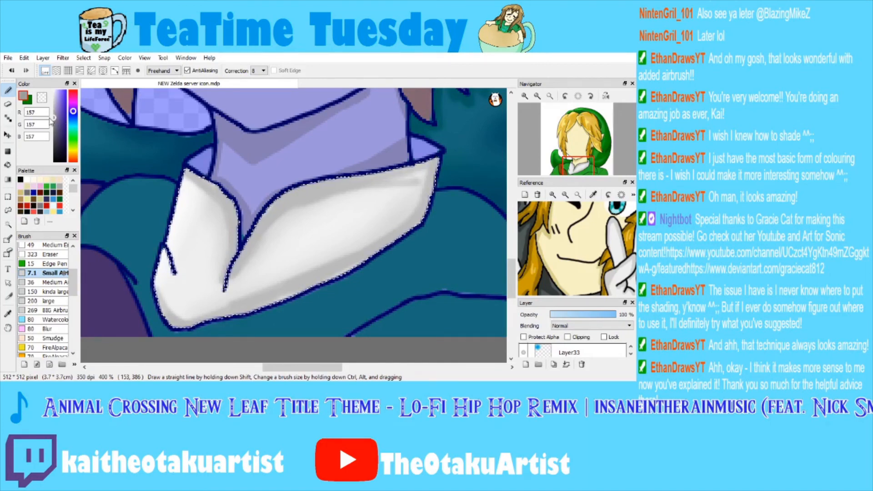
left_click_drag(232, 294, 216, 262)
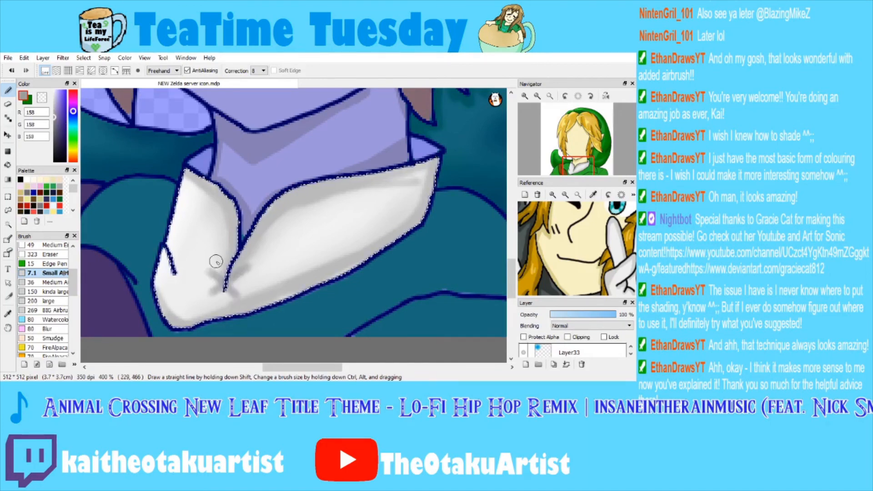
key("ctrl+z")
key("ctrl+z")
Draw crossed grey lacing from the base of the collar opening to the collar's lower edge with the size 2 smol brush.
scroll(47, 296, "up", 3)
left_click(47, 295)
mouse_move(213, 286)
left_mouse_down()
mouse_move(205, 266)
mouse_move(215, 272)
left_mouse_up()
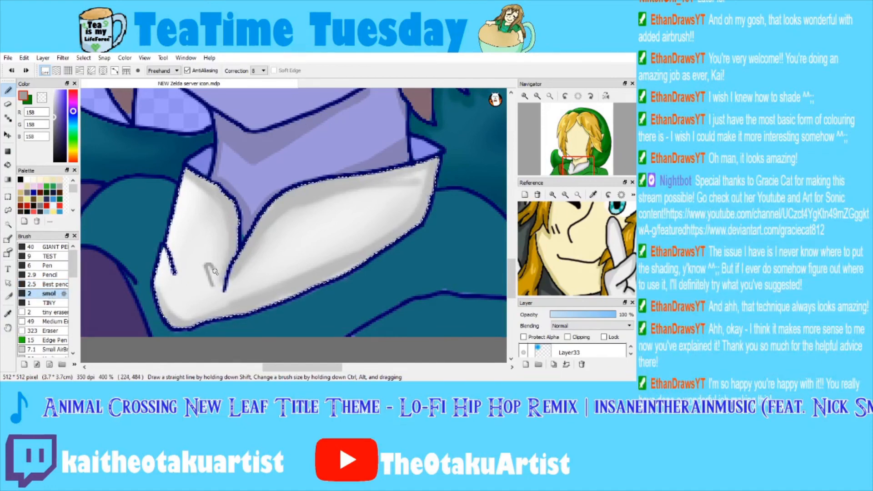
key("ctrl+z")
left_click_drag(232, 302, 207, 275)
mouse_move(231, 305)
left_mouse_down()
mouse_move(216, 288)
mouse_move(242, 281)
left_mouse_up()
left_click_drag(212, 298, 186, 324)
mouse_move(209, 305)
left_mouse_down()
mouse_move(196, 290)
mouse_move(211, 316)
left_mouse_up()
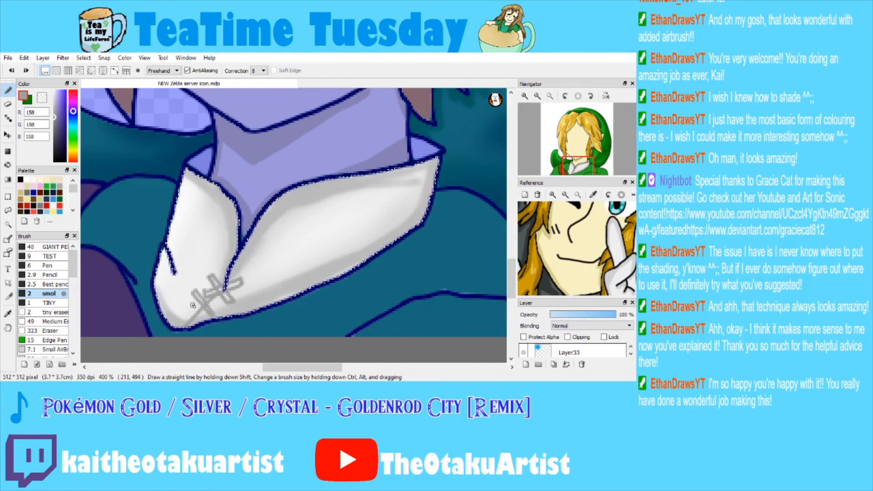
Fill in the collar lacing with grey RGB 187, 187, 187 using the size 2 smol brush, and clear the selection.
key("ctrl+d")
key("ctrl+z")
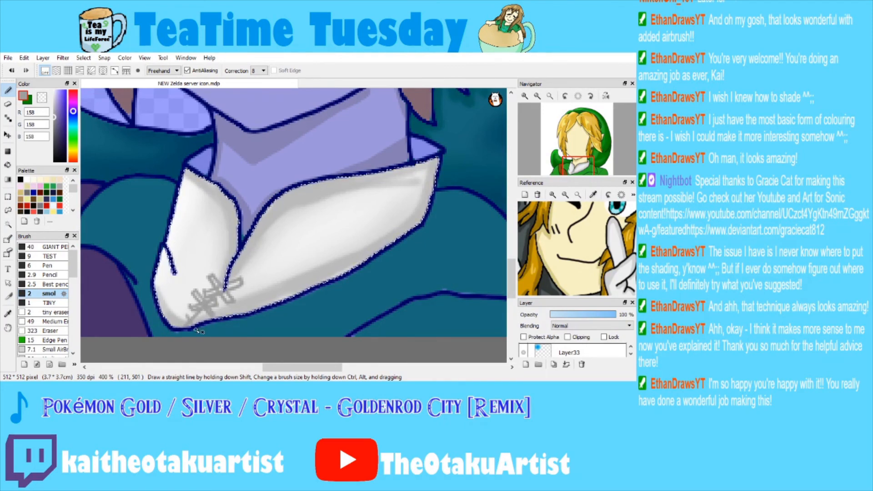
left_click(525, 97)
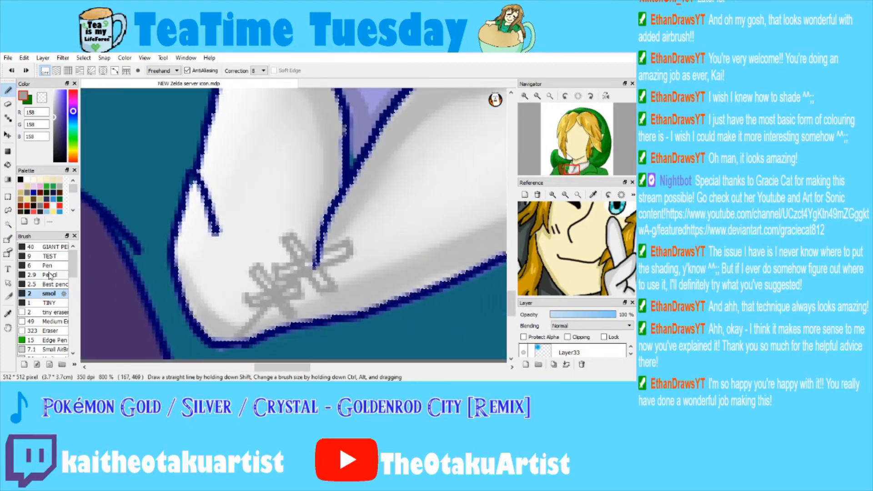
left_click(7, 314)
left_click(332, 141)
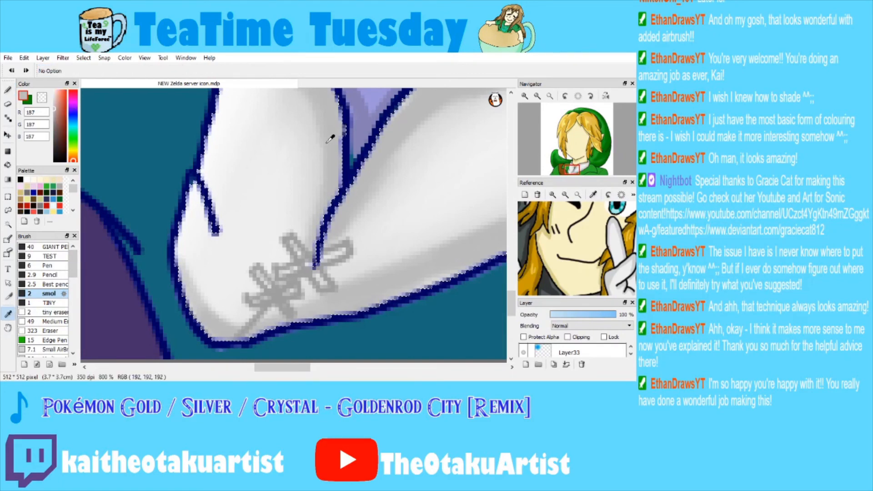
left_click(10, 91)
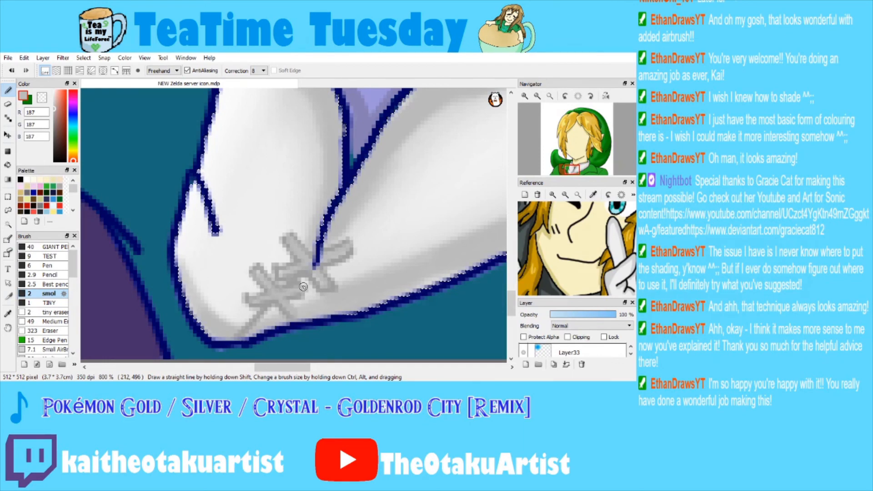
key("ctrl+d")
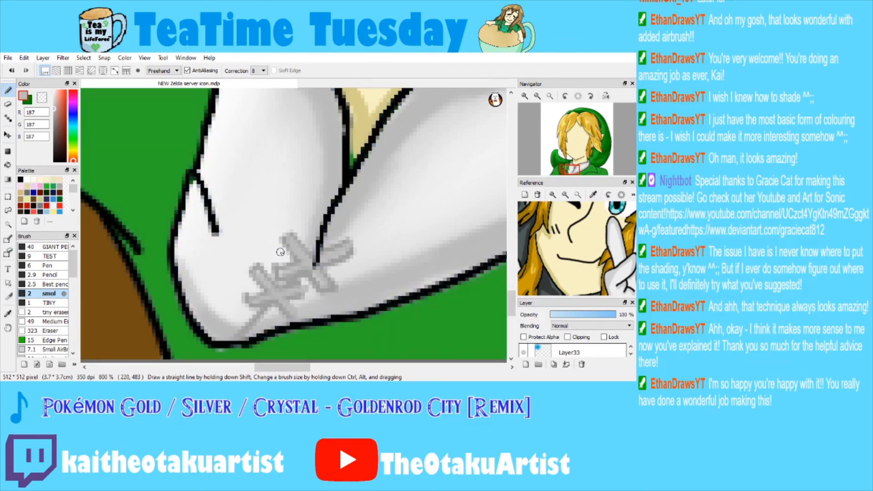
Try a white rim highlight along the outer edge of the hair with the size 6 Pen, and undo it.
left_click(551, 96)
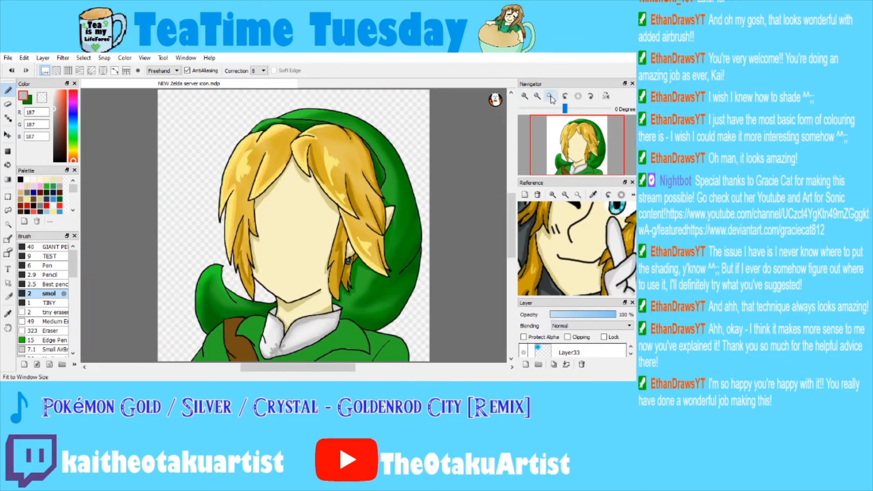
left_click(27, 180)
left_click(48, 267)
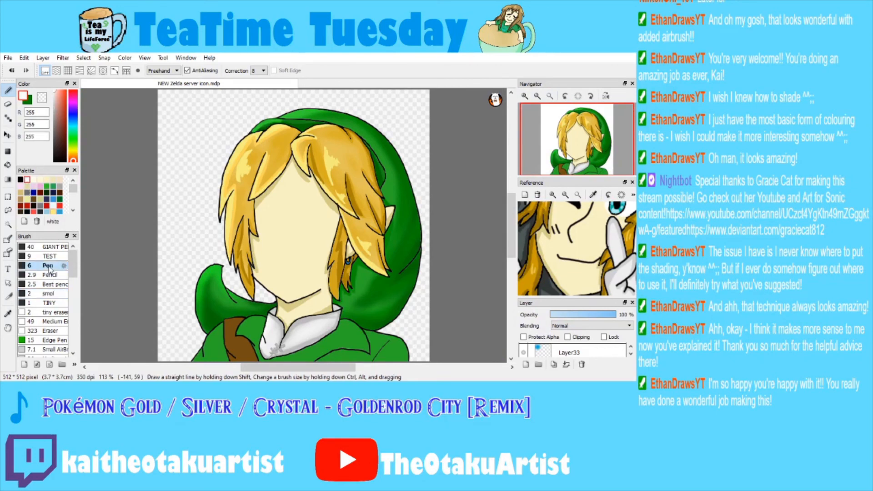
mouse_move(250, 135)
left_mouse_down()
mouse_move(218, 207)
mouse_move(235, 186)
mouse_move(229, 244)
left_mouse_up()
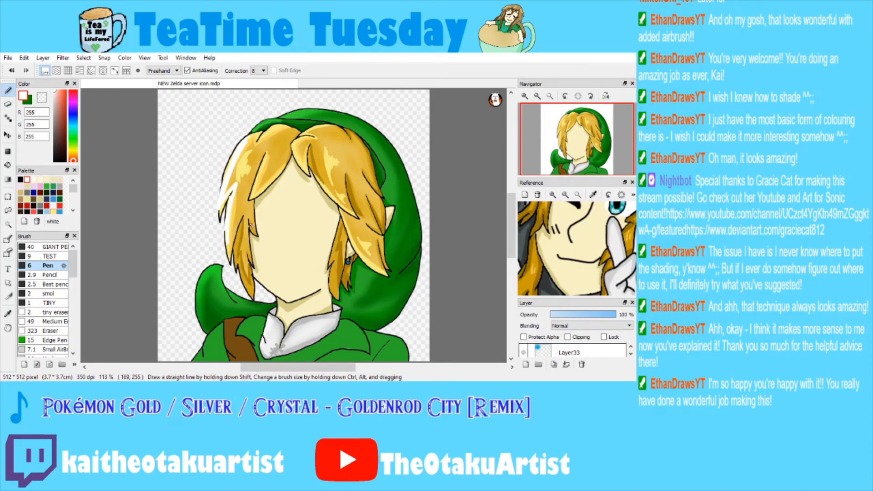
key("ctrl+z")
key("ctrl+z")
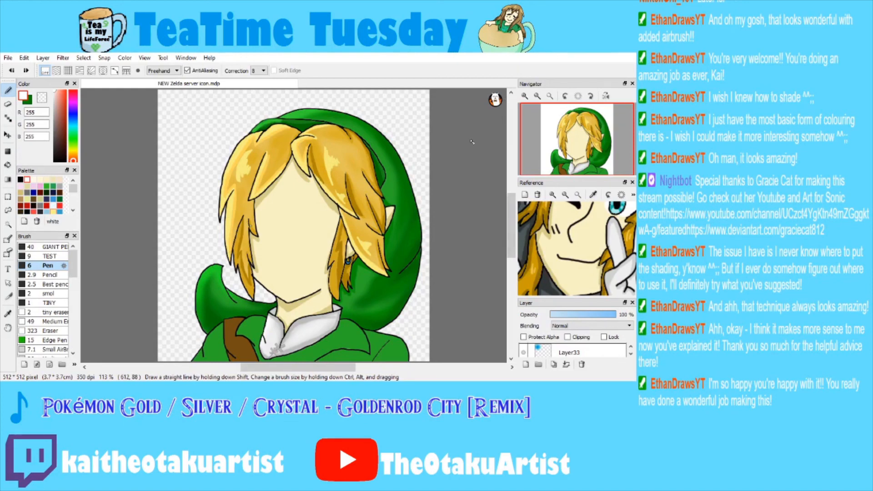
Fill both inner areas of the white collar beside the neck with grey RGB 142, 142, 142, and save the drawing.
left_click(526, 96)
left_click(529, 94)
left_click_drag(575, 158, 578, 167)
left_click(525, 97)
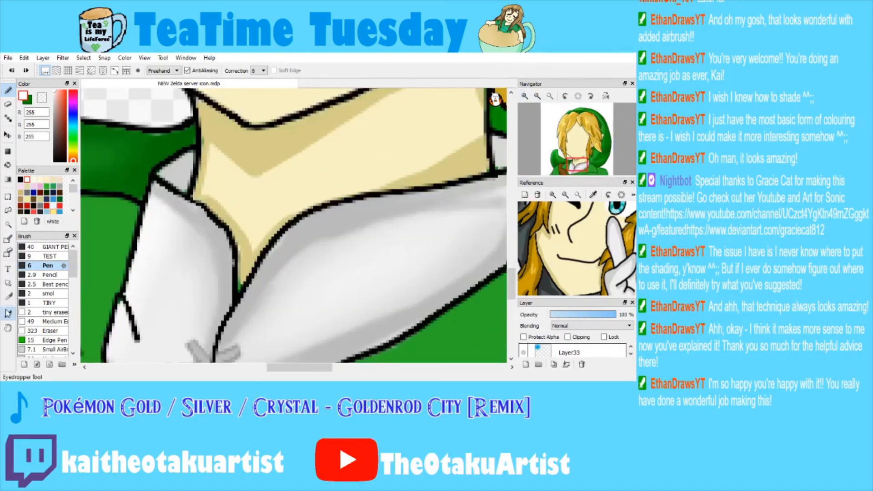
left_click(8, 314)
left_click(324, 220)
left_click(59, 122)
left_click(8, 164)
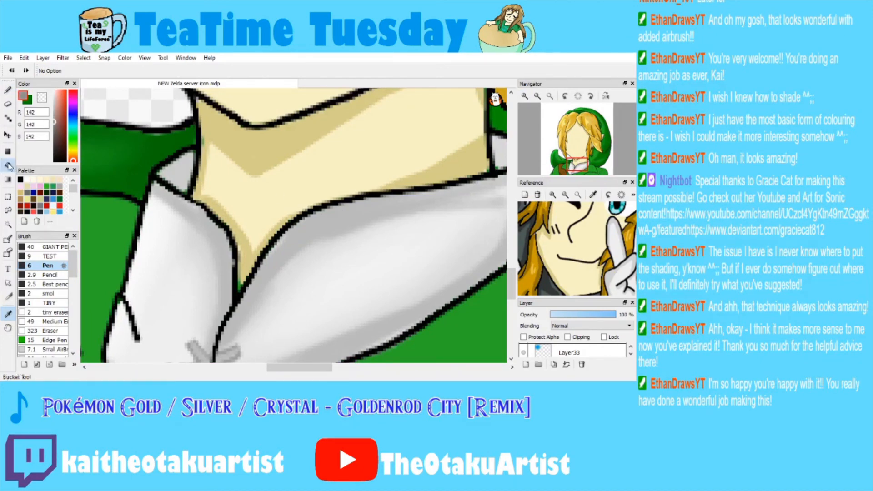
left_click(176, 168)
left_click_drag(567, 149, 585, 164)
left_click(337, 177)
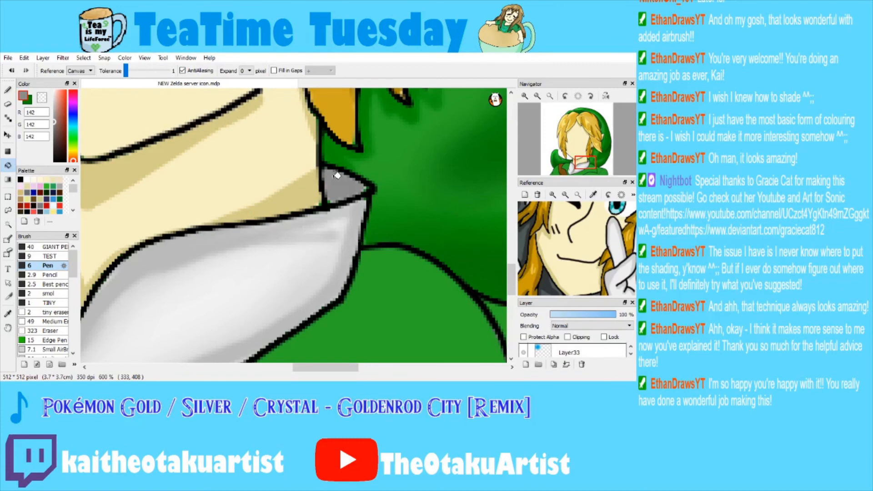
key("ctrl+0")
key("ctrl+s")
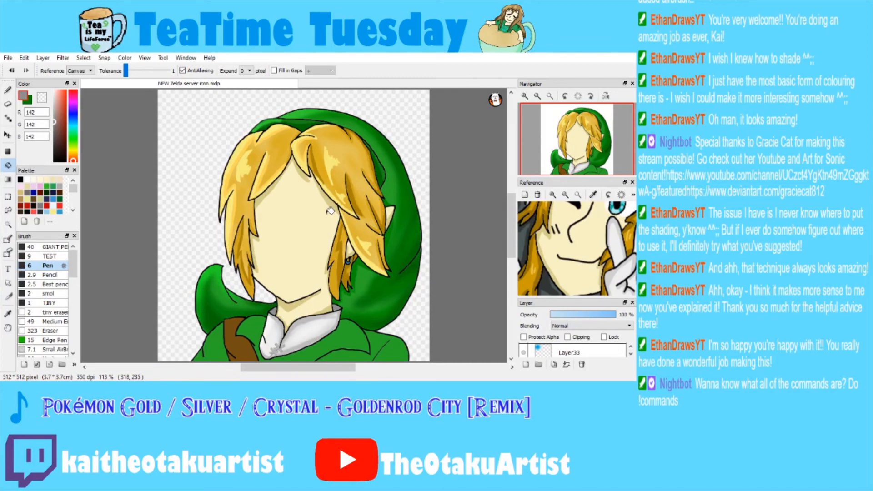
Select the green cowl beneath the white collar and shade its edges in green RGB 0, 137, 0 with the size 36 medium airbrush.
left_click(525, 96)
left_click(526, 96)
left_click_drag(574, 167, 574, 174)
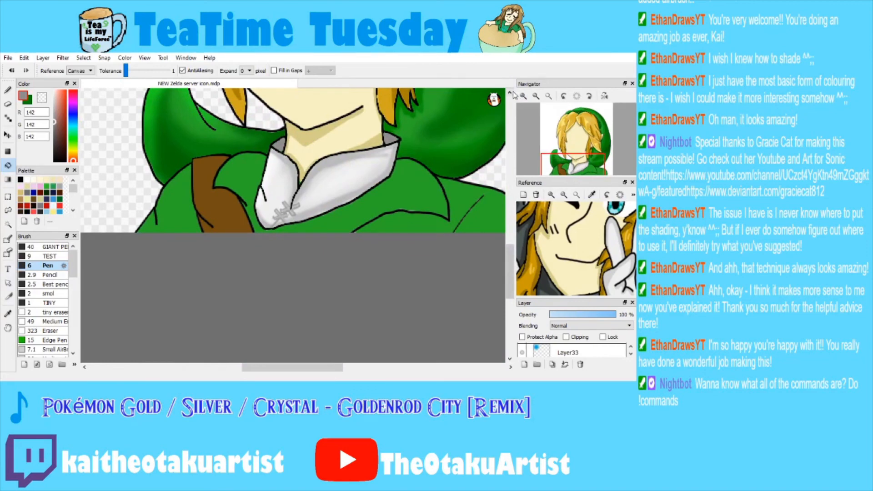
left_click(523, 96)
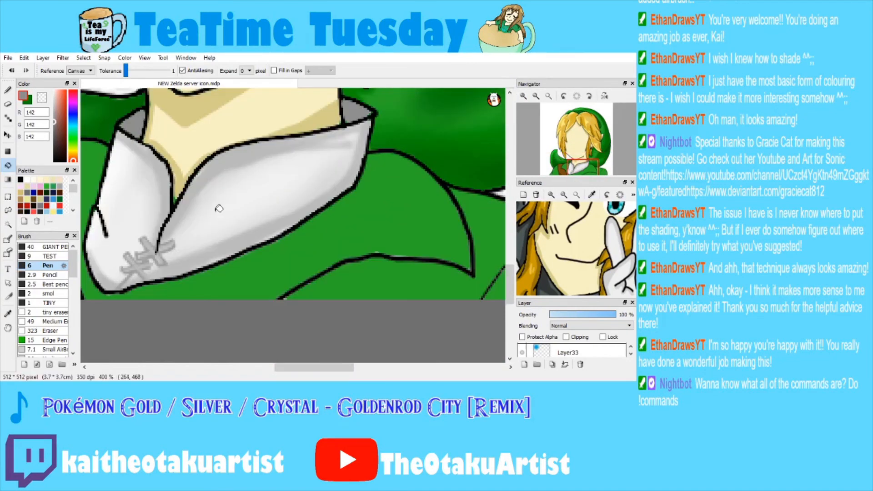
left_click(8, 225)
left_click(200, 284)
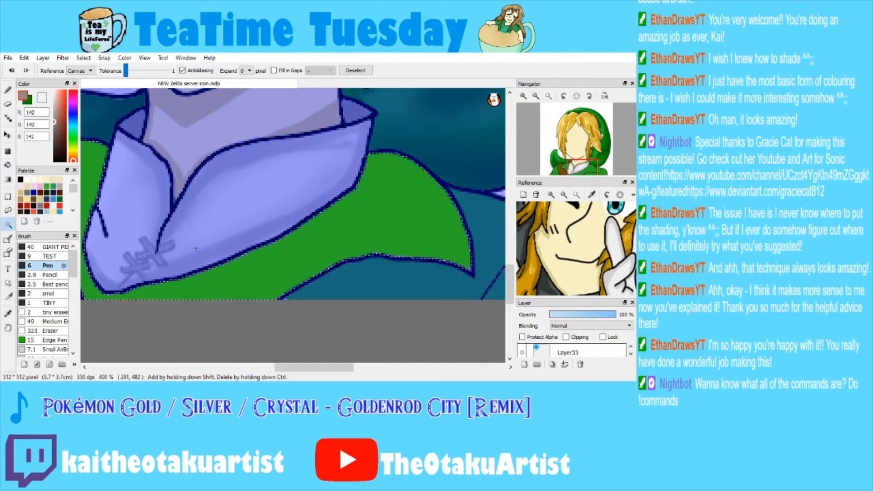
left_click(7, 314)
left_click(220, 272)
left_click(7, 90)
mouse_move(150, 308)
left_mouse_down()
mouse_move(271, 286)
mouse_move(335, 254)
mouse_move(248, 269)
left_mouse_up()
key("ctrl+z")
scroll(46, 296, "down", 3)
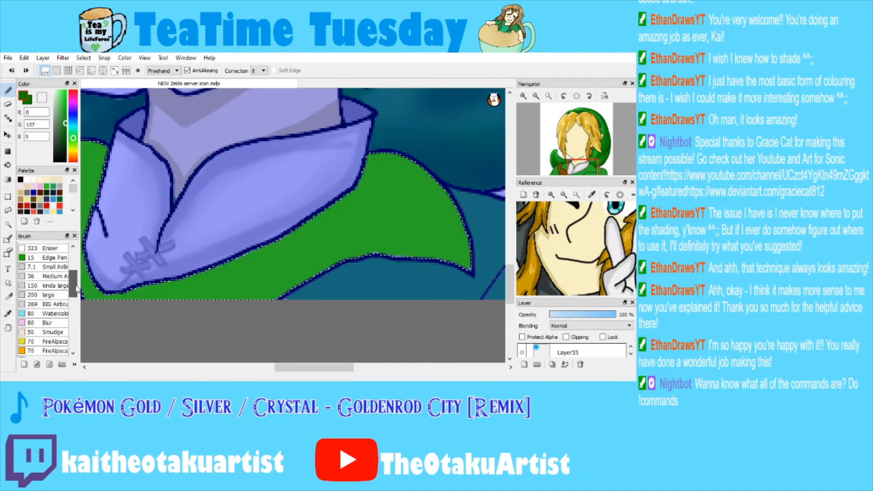
left_click(51, 277)
mouse_move(151, 304)
left_mouse_down()
mouse_move(477, 259)
mouse_move(398, 149)
left_mouse_up()
left_click_drag(582, 171, 580, 172)
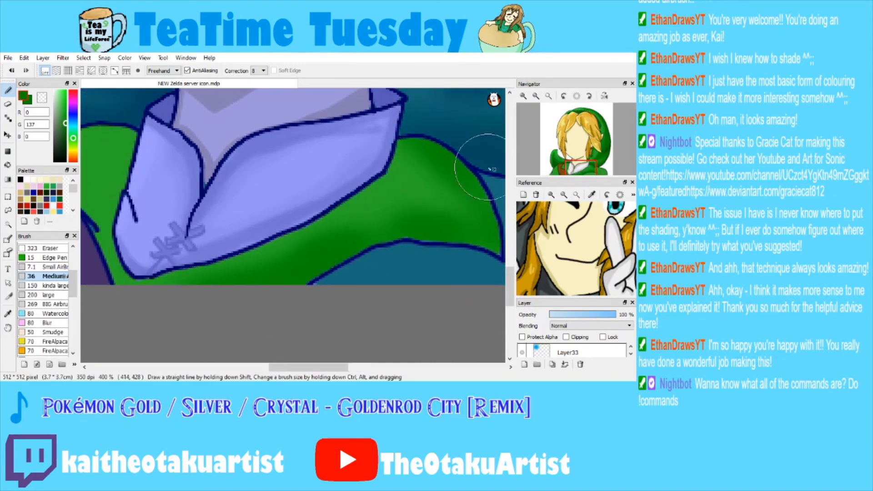
left_click(536, 96)
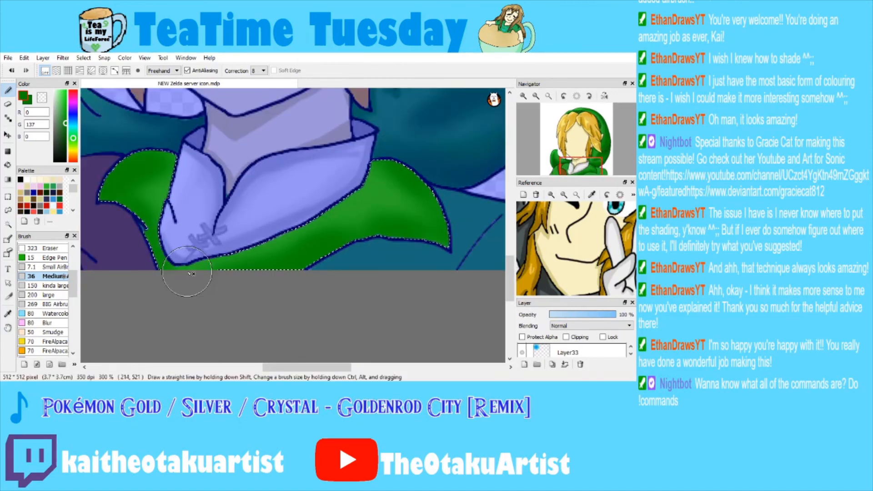
Try deeper cowl shading in dark green RGB 0, 73, 0 with the medium and small airbrushes, and undo it.
left_click(65, 141)
left_click_drag(381, 234, 143, 227)
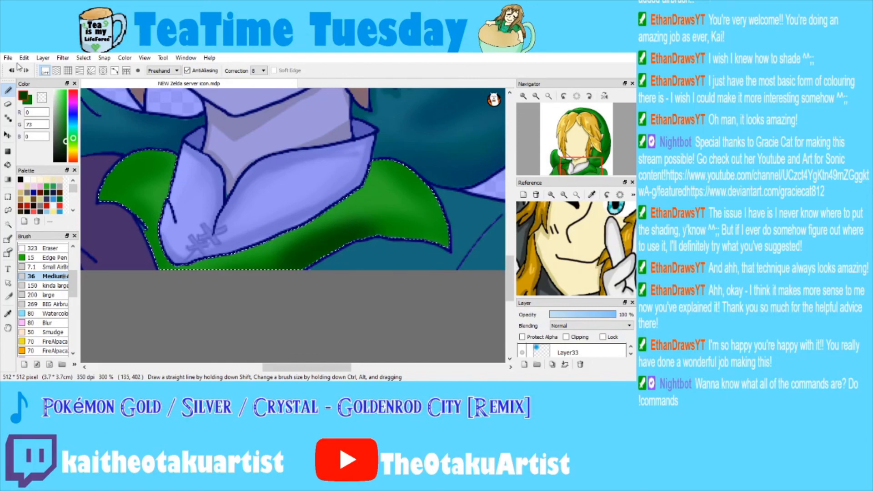
left_click(11, 70)
left_click(47, 268)
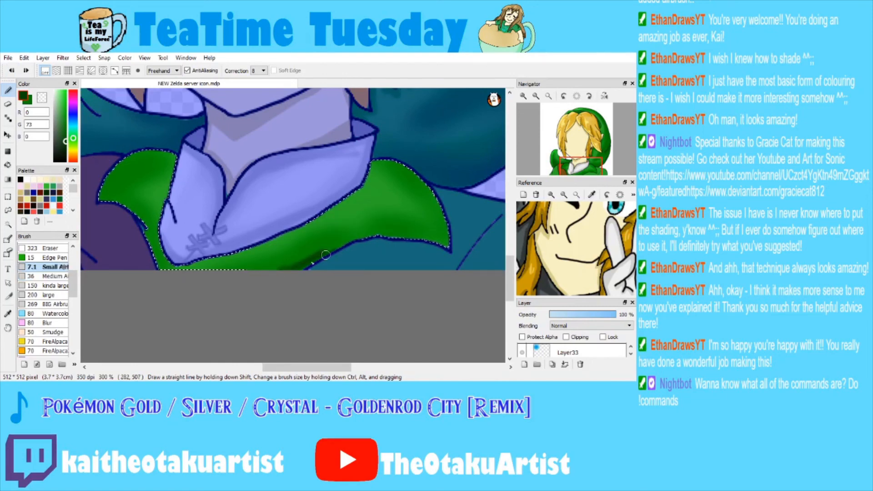
left_click(48, 276)
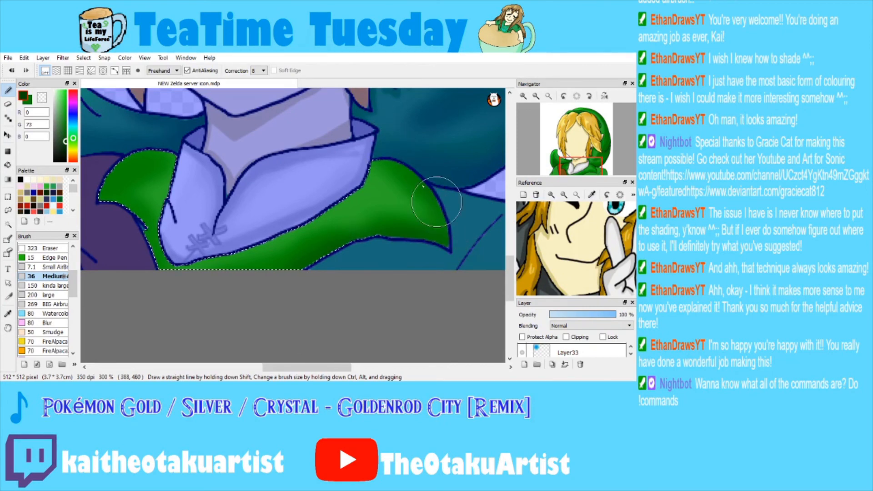
left_click_drag(223, 304, 111, 312)
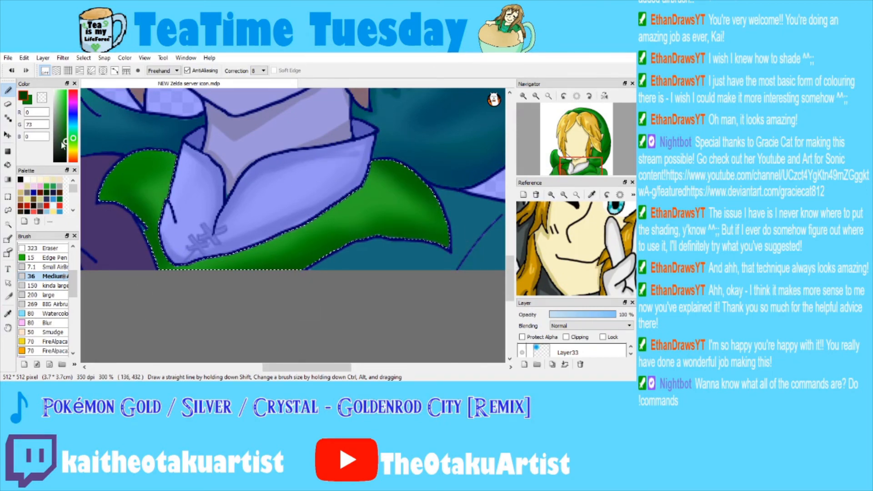
left_click(64, 123)
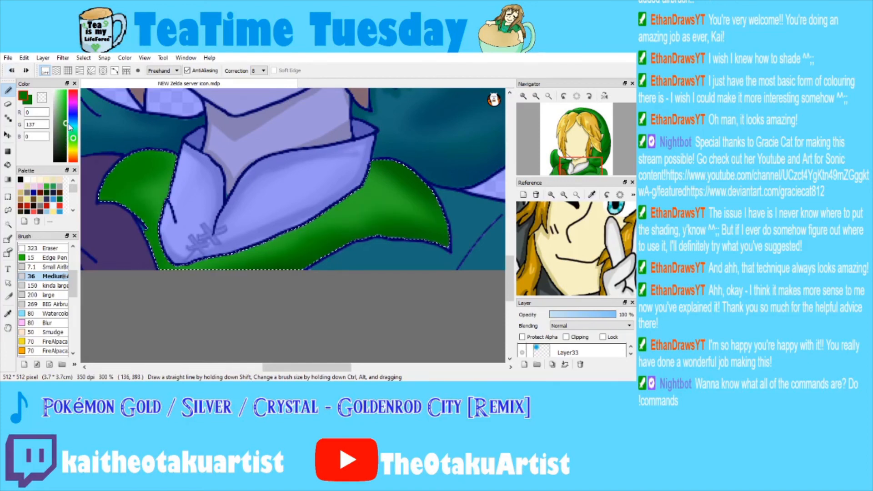
left_click(11, 71)
Undo the cowl highlights in RGB 12, 178, 12 and airbrush brighter green RGB 0, 206, 0 over both flaps.
left_click(65, 112)
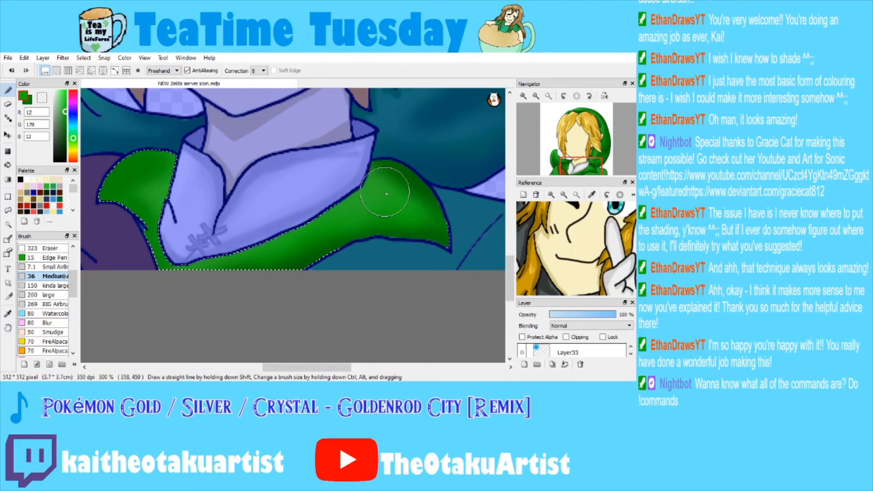
left_click(65, 103)
left_click(12, 71)
left_click(12, 71)
left_click(12, 71)
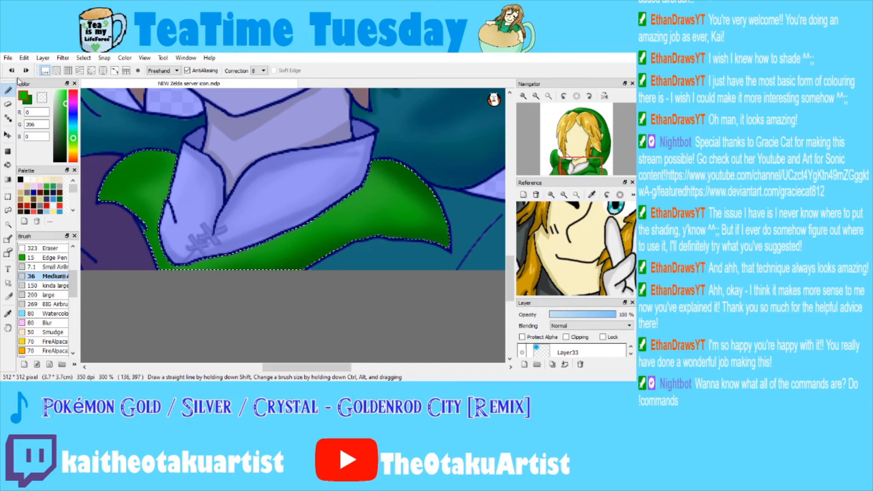
left_click_drag(266, 275, 391, 191)
mouse_move(106, 184)
left_mouse_down()
mouse_move(116, 174)
mouse_move(122, 198)
left_mouse_up()
left_click_drag(148, 161, 149, 167)
mouse_move(146, 226)
left_mouse_down()
mouse_move(116, 206)
mouse_move(148, 172)
left_mouse_up()
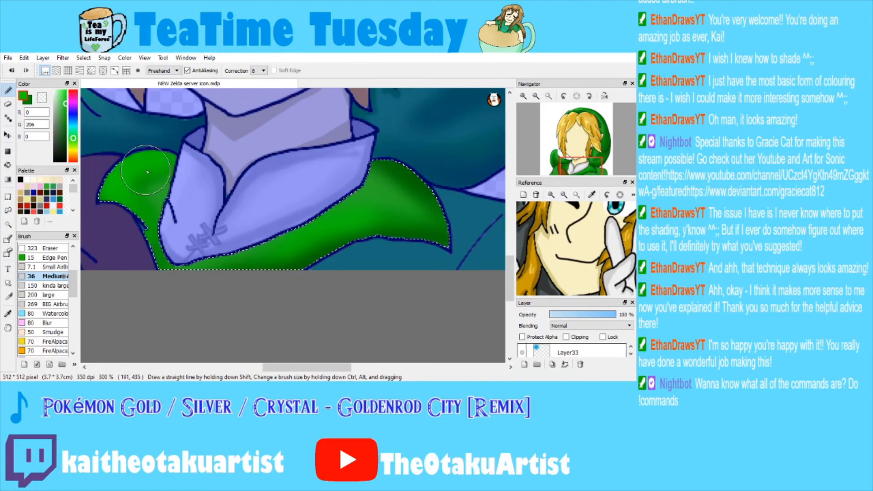
Undo the last highlight stroke and shade the middle of the cowl's left flap in green RGB 0, 127, 0.
right_click(155, 178)
left_click(12, 70)
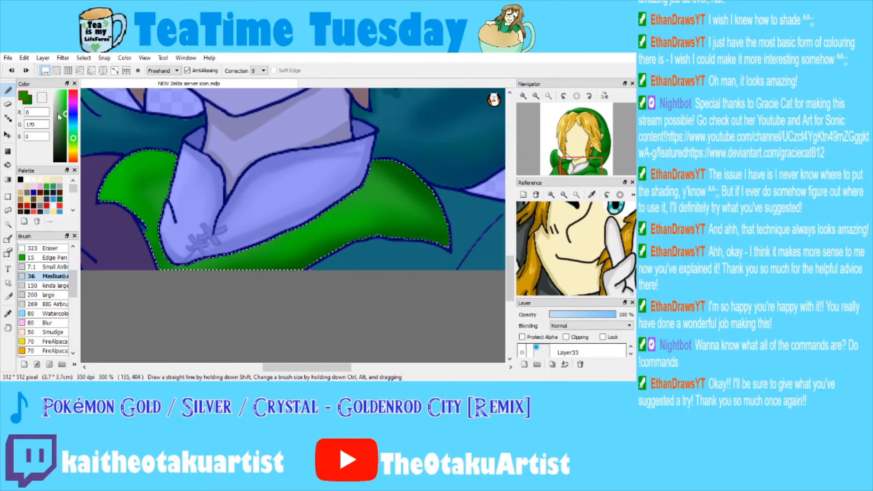
left_click(65, 126)
left_click_drag(130, 180, 145, 191)
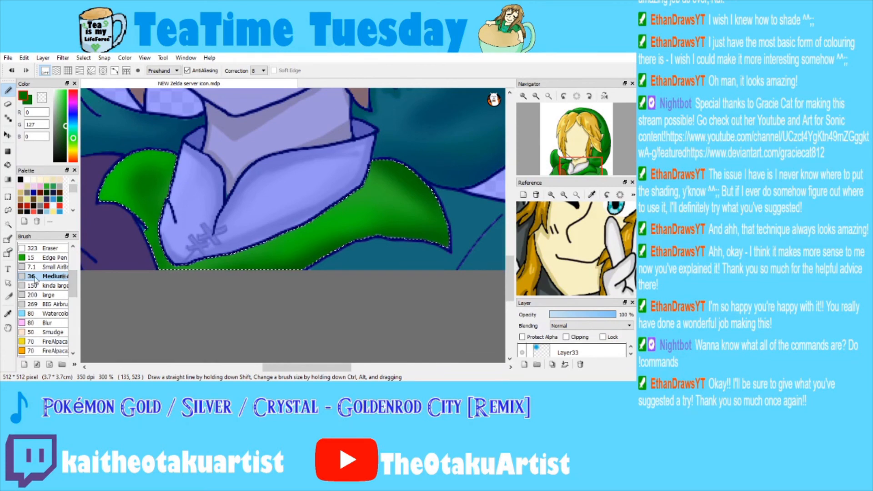
Add a size 25 Mid Airbrush and place it between the small and medium airbrushes in the brush list.
key("s")
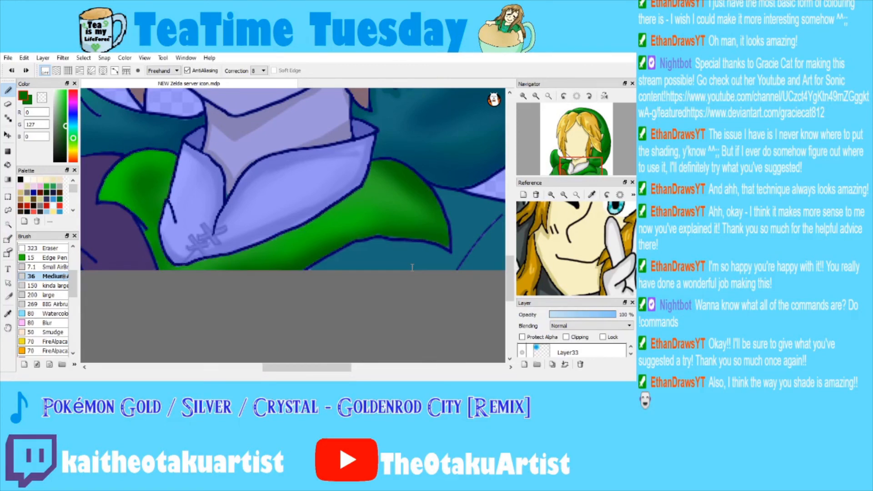
scroll(45, 300, "down", 7)
left_click(45, 353)
scroll(45, 300, "up", 10)
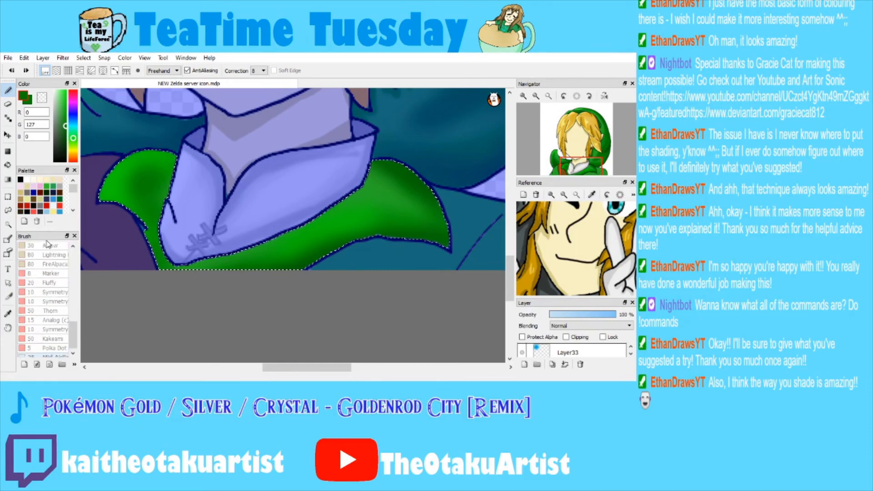
scroll(45, 273, "up", 10)
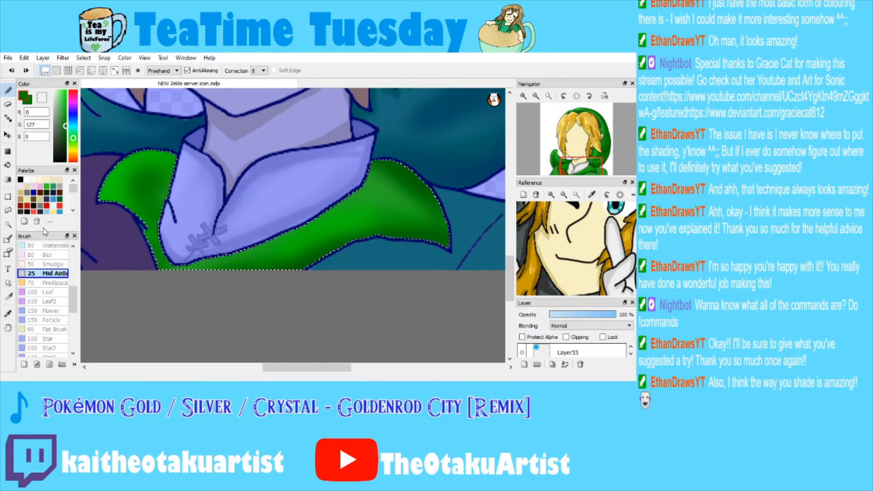
left_click_drag(51, 261, 55, 261)
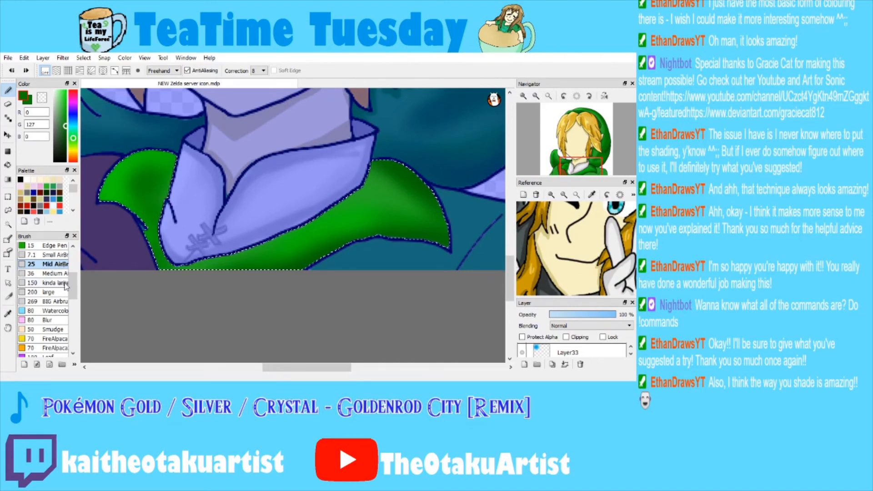
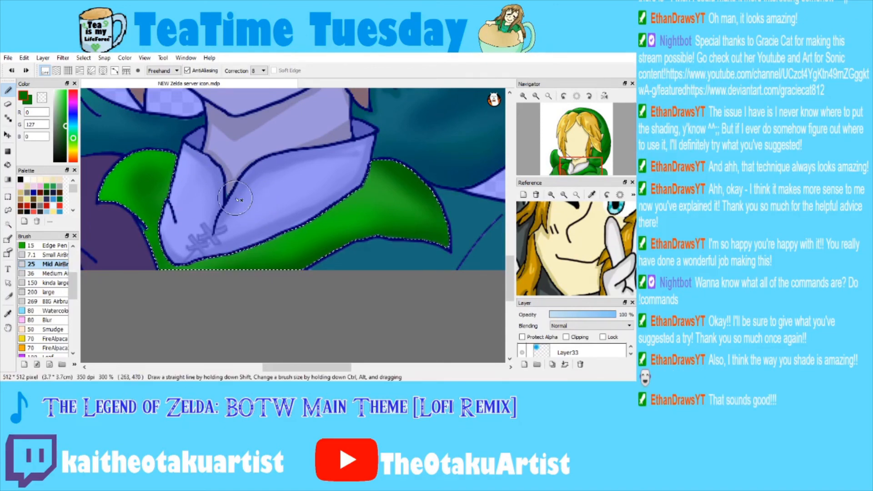
Blend the cowl's right flap with the Mid Airbrush in sampled greens, including RGB 10, 149, 15 and RGB 0, 117, 4, undoing unwanted strokes.
key("ctrl+z")
key("i")
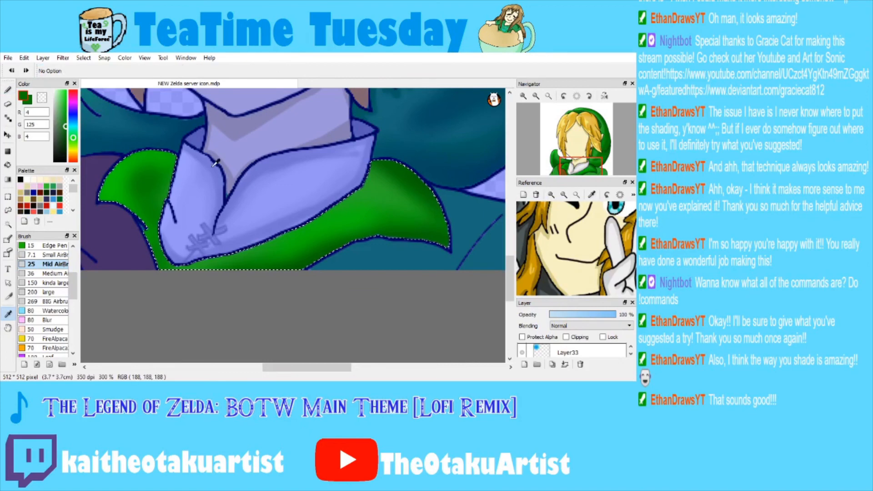
left_click(65, 115)
key("ctrl+d")
key("b")
key("ctrl+z")
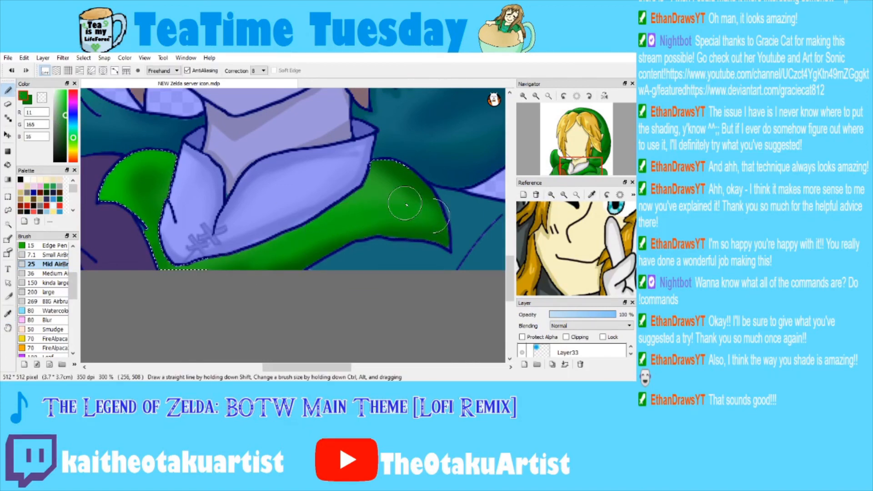
left_click(406, 205, "alt")
key("ctrl+d")
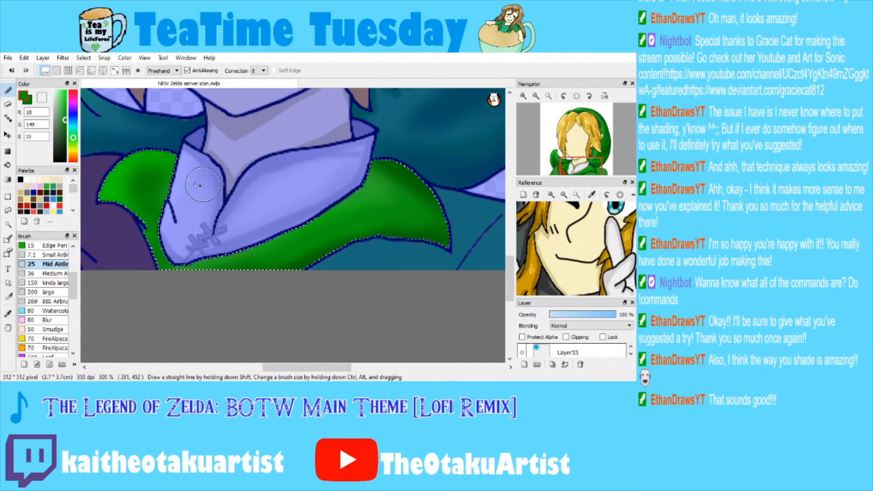
left_click(326, 200, "alt")
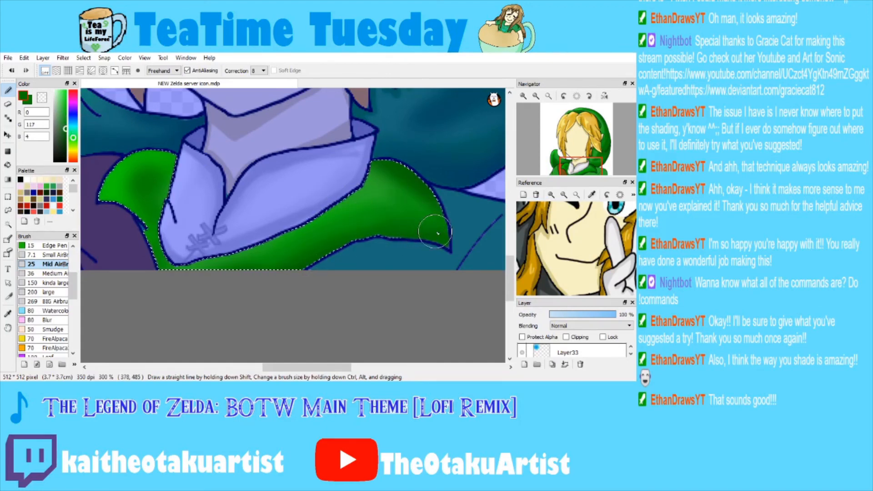
key("ctrl+z")
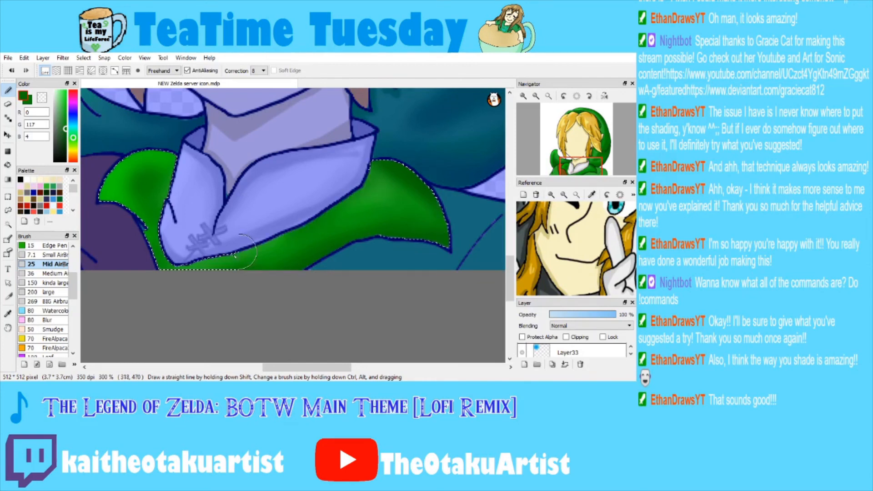
left_click_drag(235, 255, 226, 256)
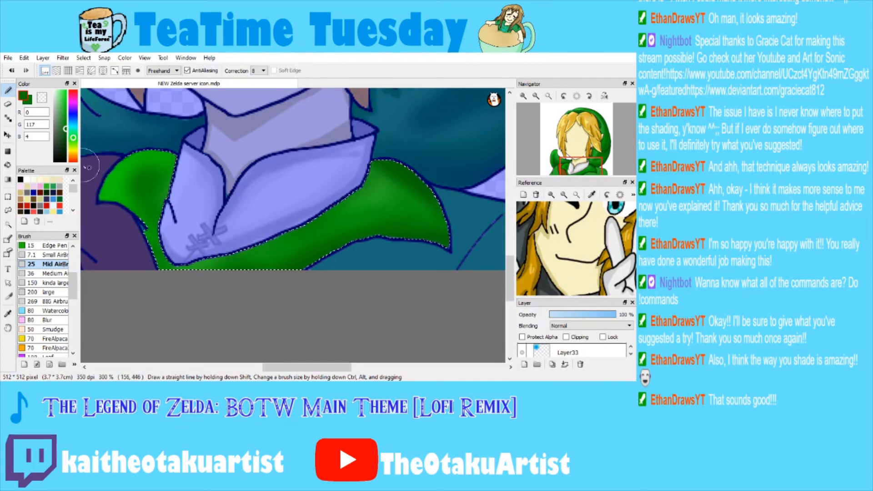
Soften the cowl's left flap along the collar in greens RGB 0, 150, 5 and RGB 0, 127, 4, and clear the selection.
left_click(66, 119)
left_click_drag(174, 187, 154, 237)
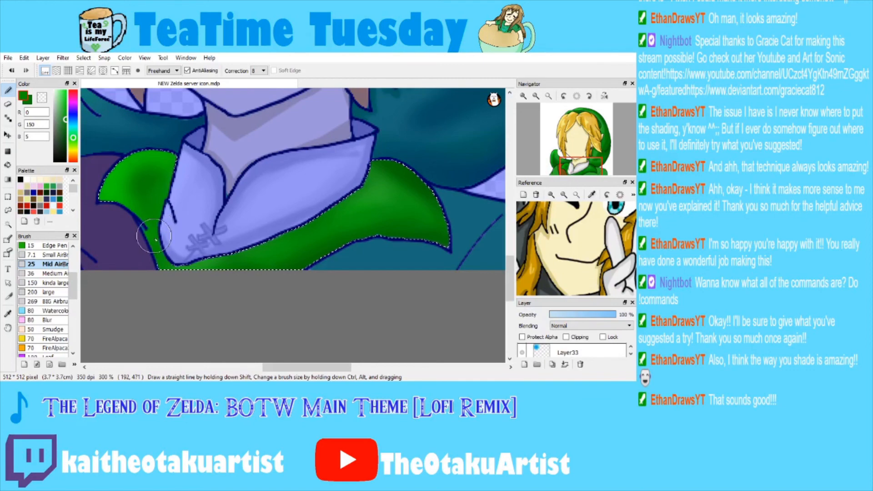
left_click(65, 126)
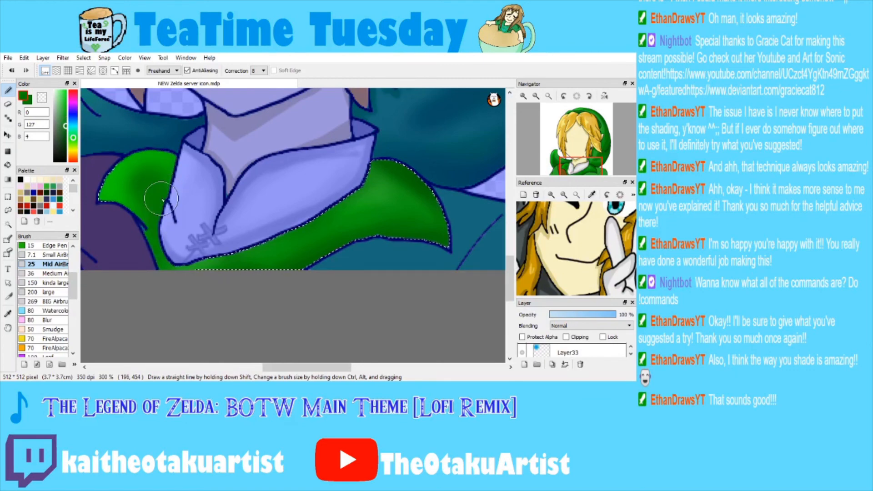
key("ctrl+d")
key("ctrl+d")
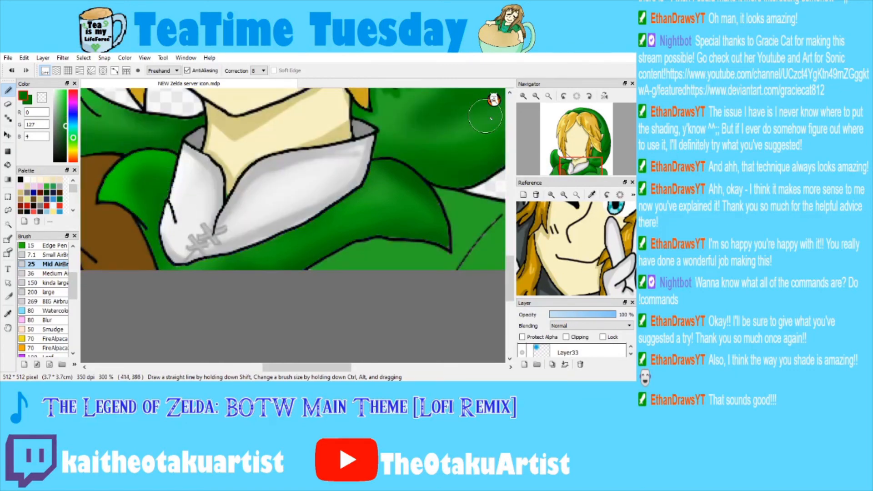
Select the flat green tunic area on the right shoulder and sample its base green RGB 41, 170, 41.
left_click(536, 96)
left_click(535, 96)
left_click(535, 96)
left_click(535, 96)
left_click(524, 95)
left_click(524, 96)
left_click(524, 96)
key("w")
left_click(465, 223)
left_click_drag(569, 163, 595, 172)
left_click(8, 296)
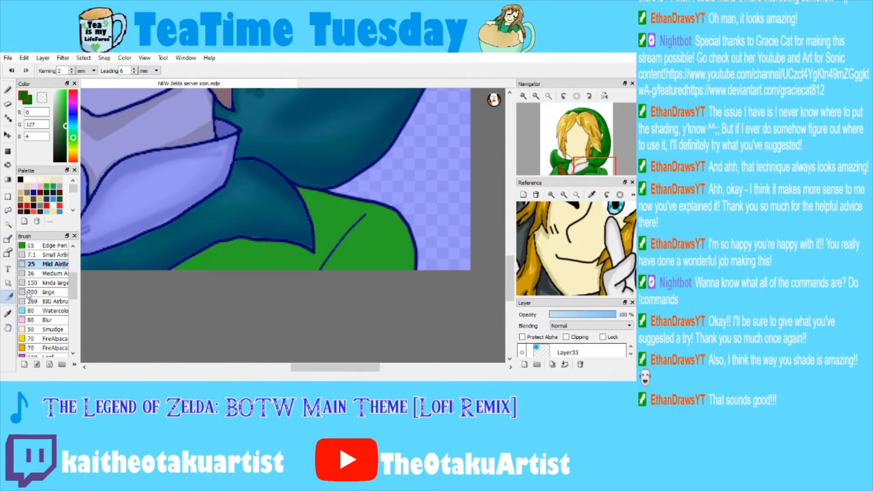
left_click(8, 314)
left_click(356, 244)
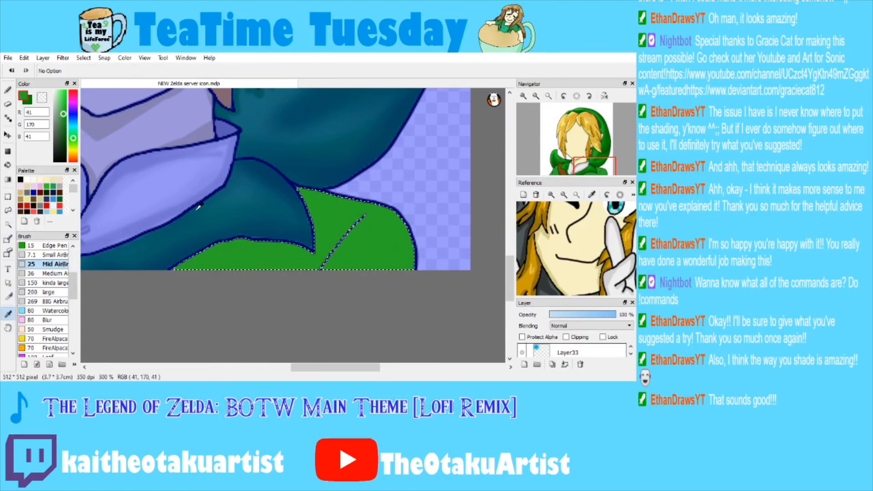
Airbrush shading in green RGB 0, 139, 0 beside the right shoulder's crease, around its edges and under the cowl.
left_click(8, 90)
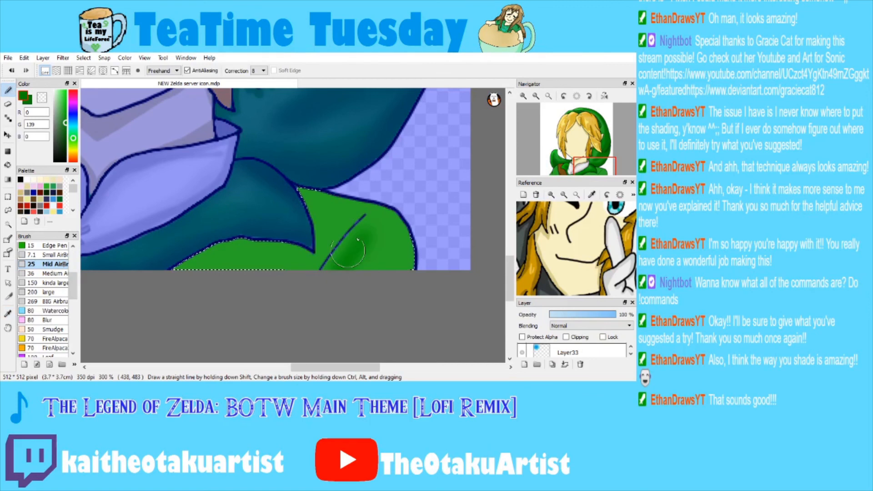
left_click_drag(332, 241, 357, 228)
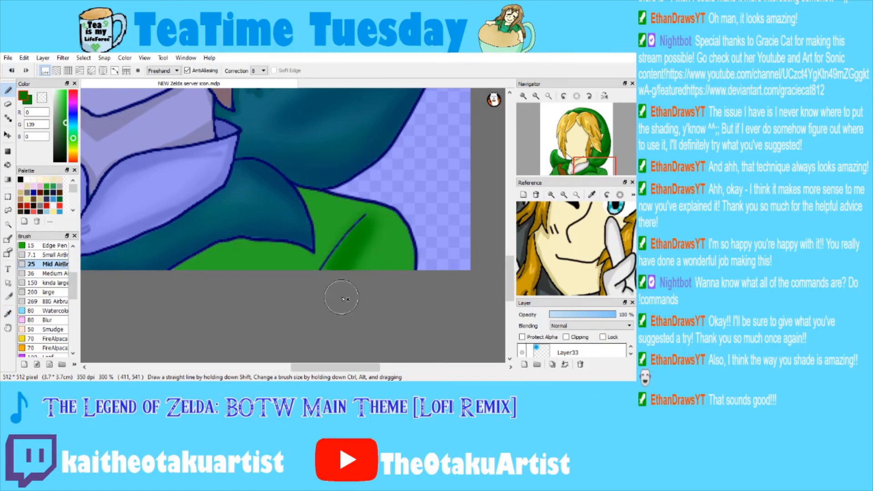
left_click_drag(413, 271, 306, 197)
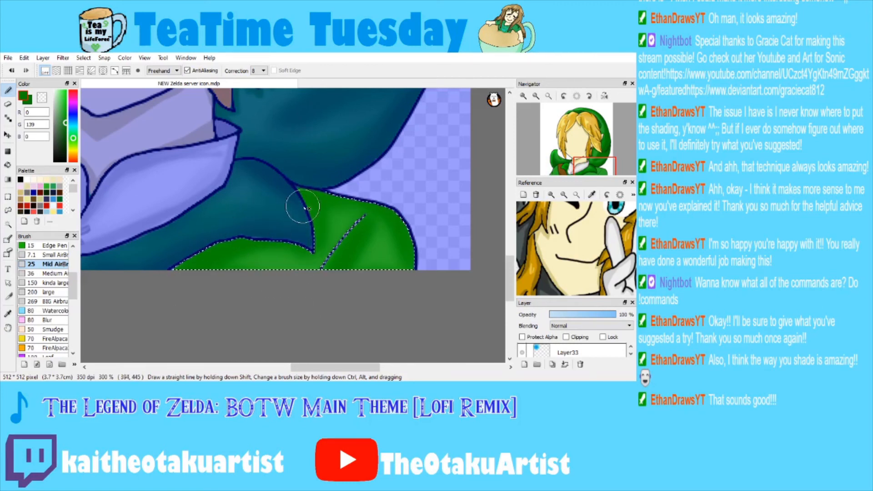
right_click(233, 258)
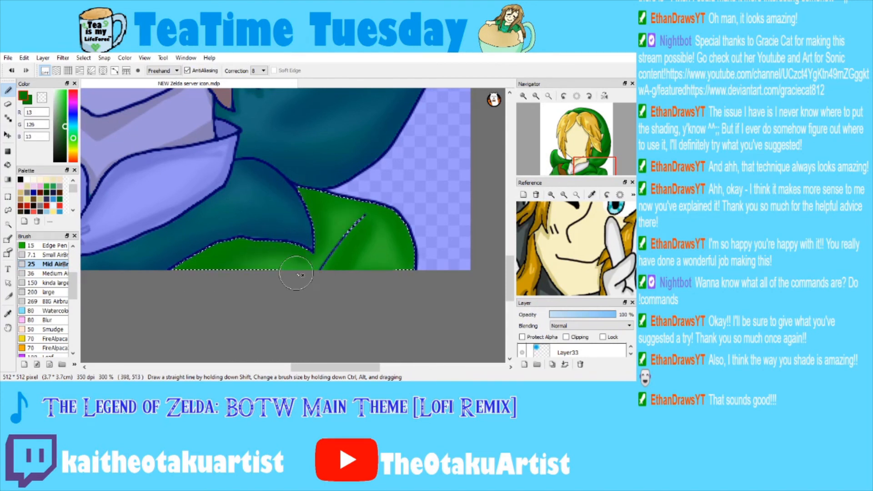
Deepen the right shoulder's shading in dark green RGB 0, 93, 0, undo the heavy crease stroke, and clear the selection.
left_click_drag(65, 127, 66, 136)
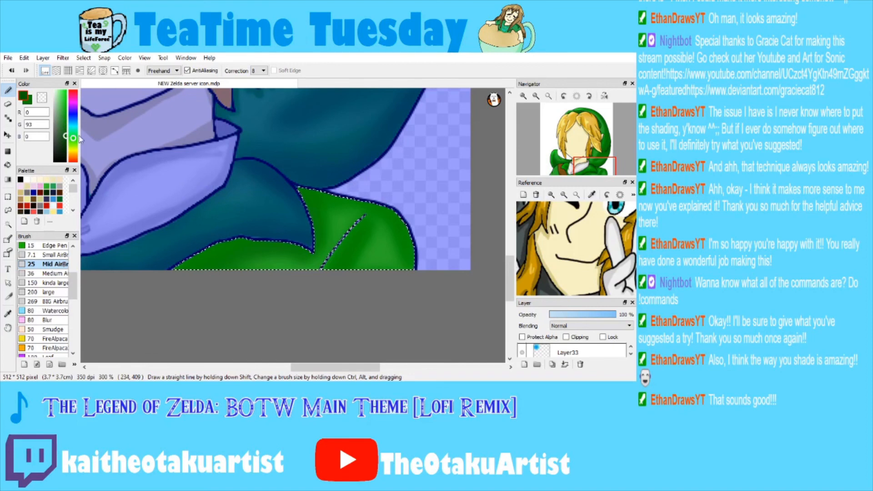
left_click_drag(364, 229, 347, 261)
key("ctrl+z")
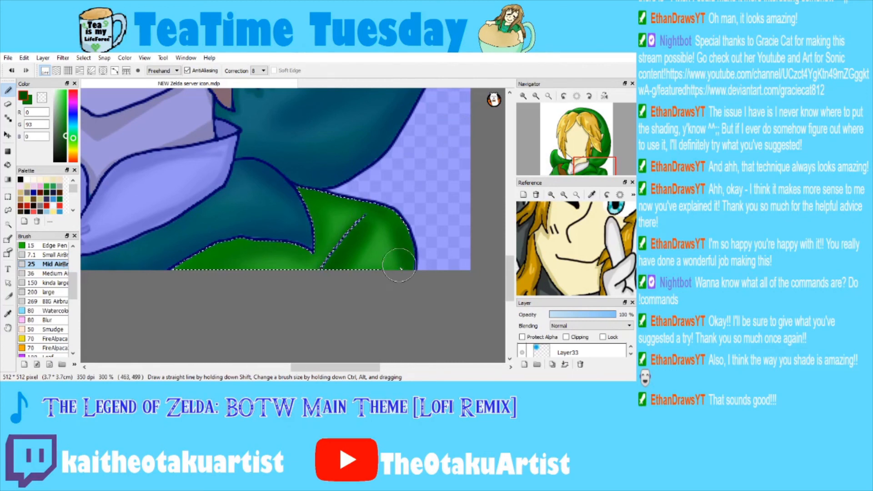
key("ctrl+d")
key("ctrl+z")
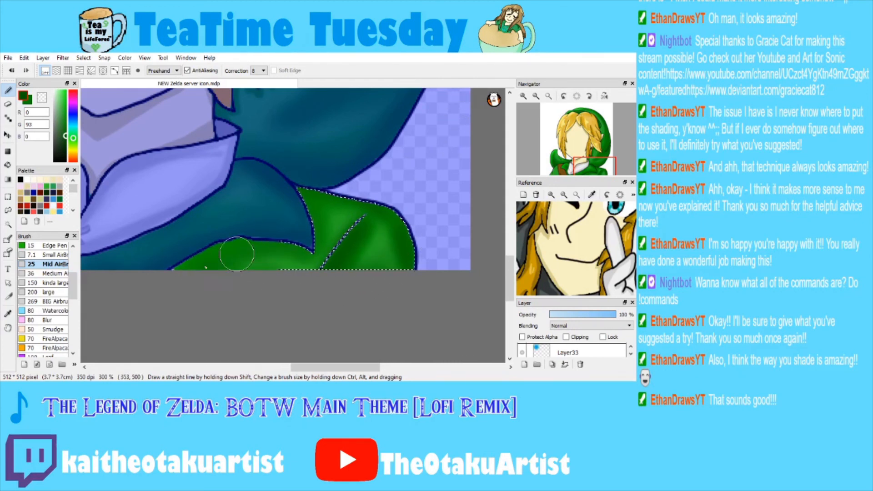
key("ctrl+d")
mouse_move(525, 114)
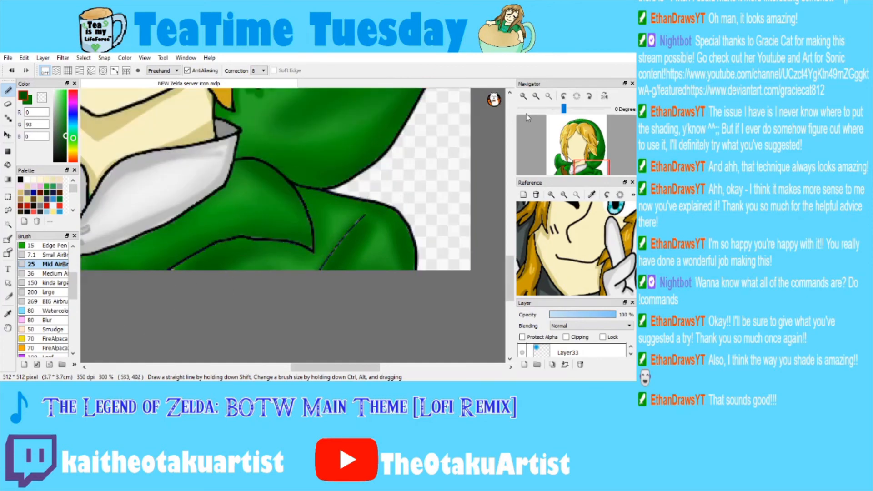
Restore the shoulder selection, shade the tunic directly under the cowl in darker green RGB 0, 63, 0, and deselect.
key("ctrl+z")
left_click(65, 144)
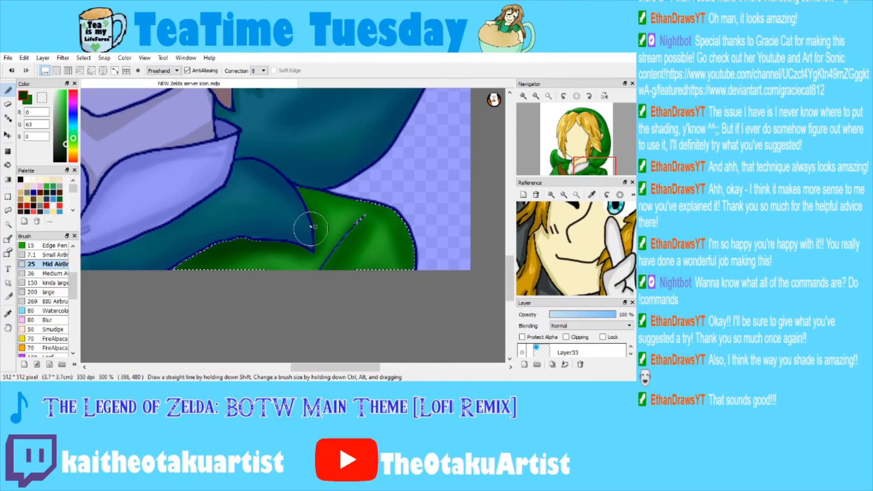
key("ctrl+d")
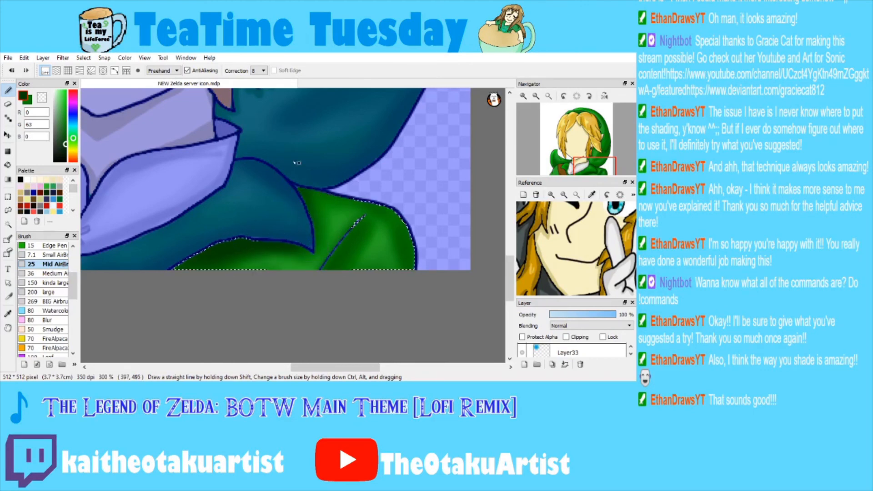
key("ctrl+d")
key("ctrl+z")
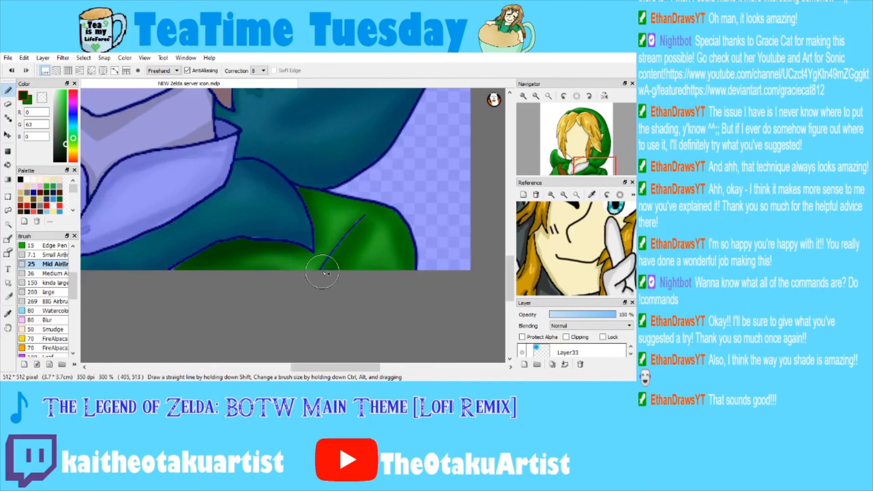
key("ctrl+d")
Select the flat green tunic area on the left shoulder, beside the brown strap.
left_click(534, 96)
left_click(534, 96)
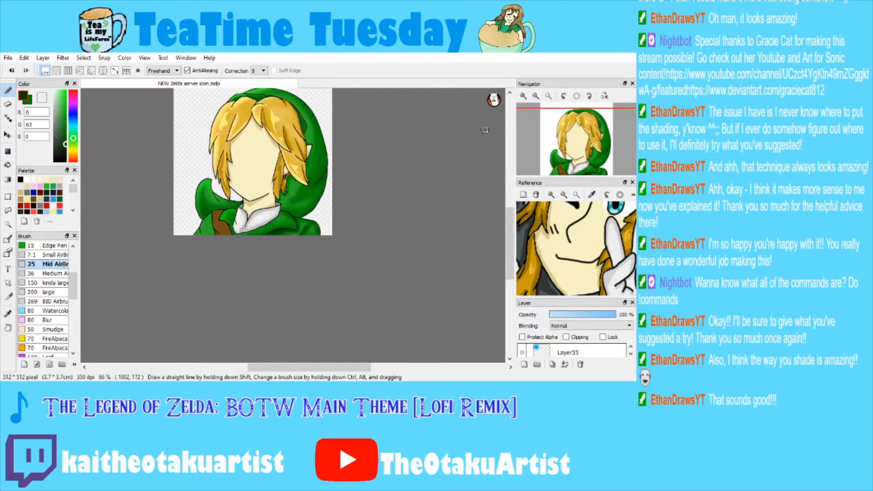
left_click(550, 97)
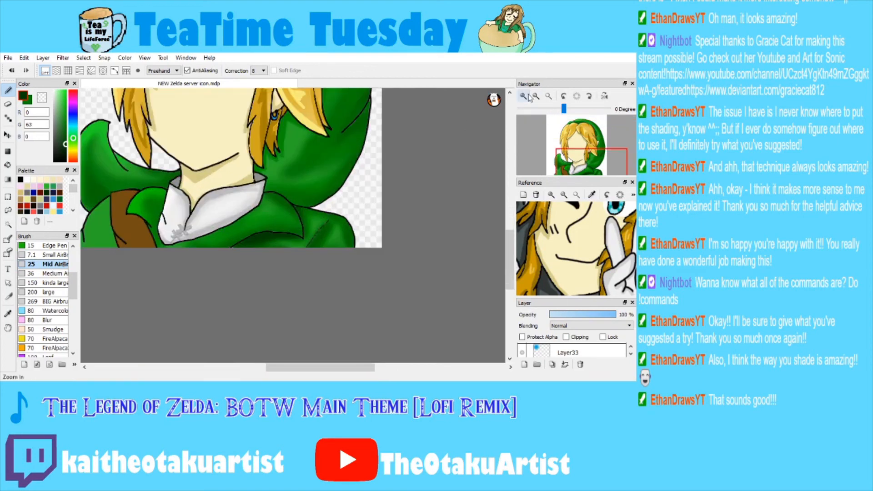
left_click(550, 97)
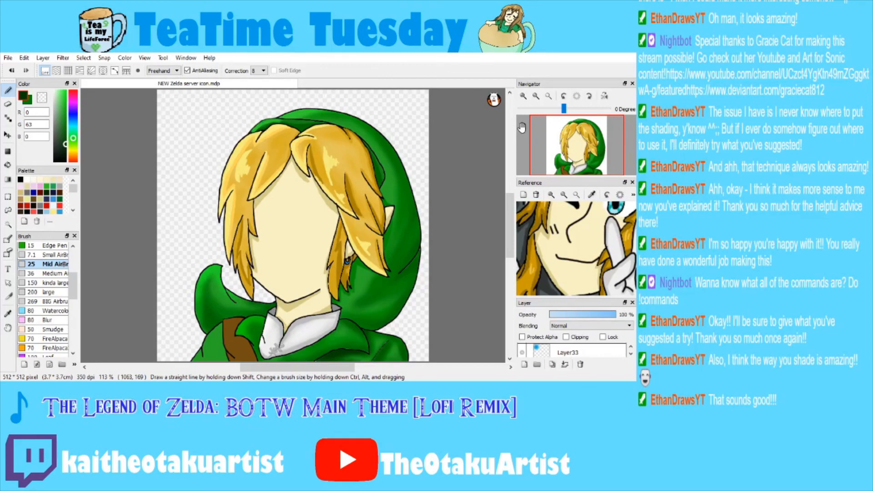
left_click(523, 96)
left_click(523, 96)
left_click(563, 153)
left_click_drag(563, 154, 559, 169)
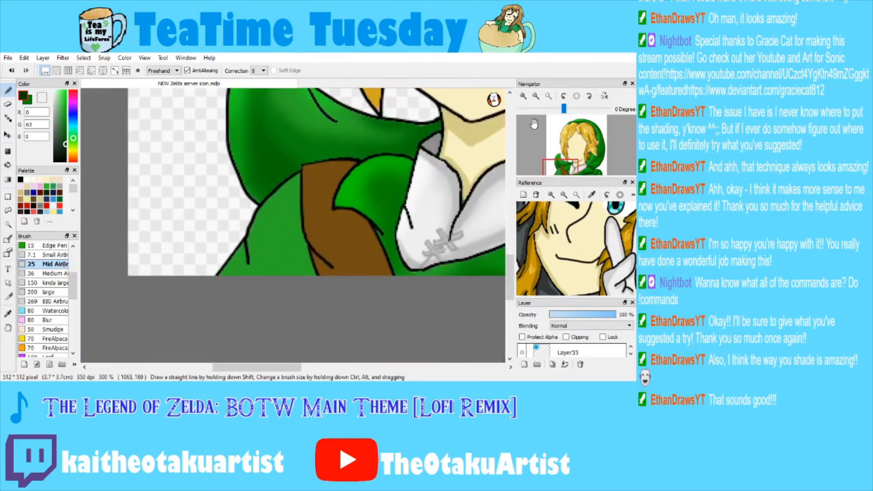
left_click(524, 97)
left_click(7, 225)
left_click(291, 225)
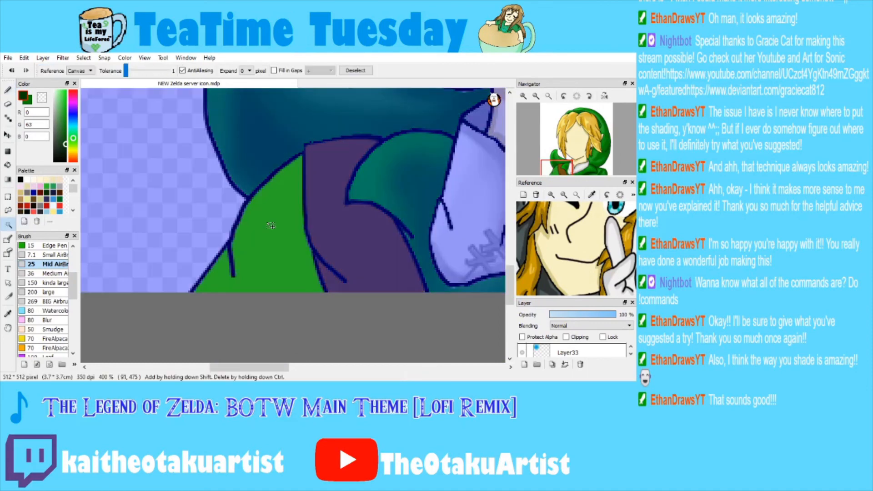
Airbrush dark green RGB 0, 63, 0 shading on the left shoulder along the edge of the brown strap.
scroll(291, 225, "up", 1)
left_click(8, 89)
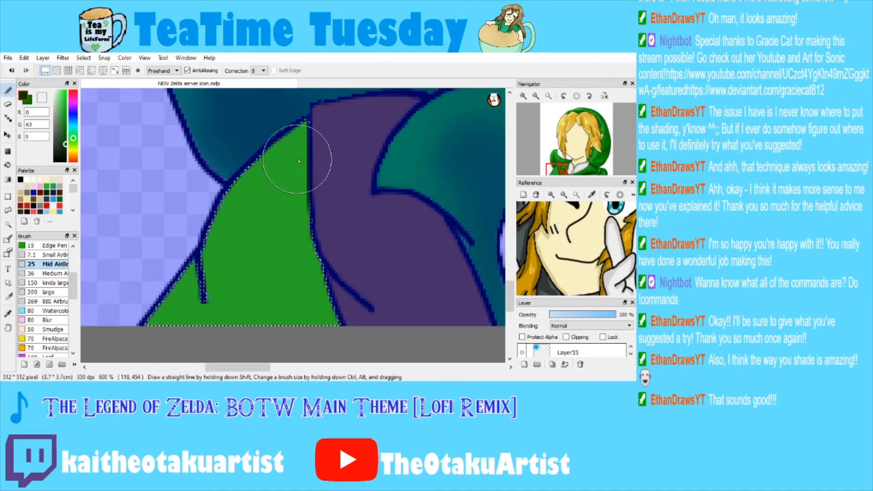
mouse_move(304, 145)
left_mouse_down()
mouse_move(319, 246)
mouse_move(288, 339)
left_mouse_up()
Replace a trial highlight in RGB 88, 232, 88 with bright green RGB 16, 237, 16 along the left shoulder's outer edge.
left_click(62, 97)
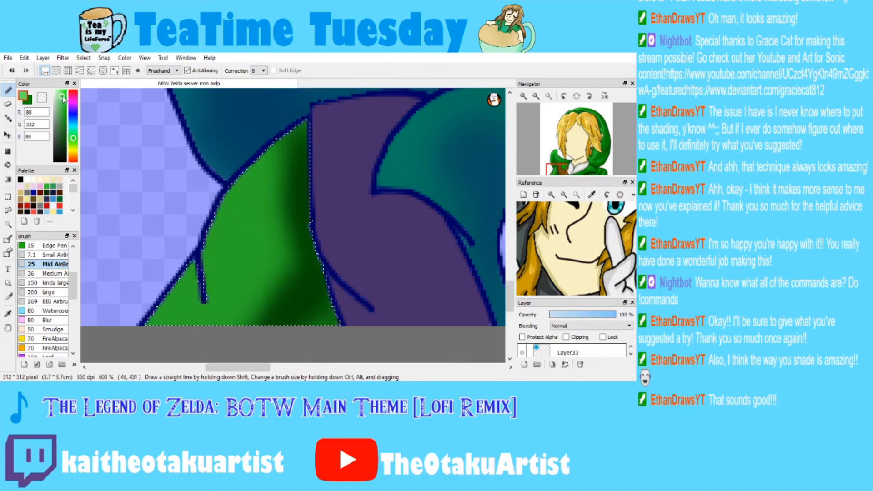
left_click_drag(243, 154, 275, 158)
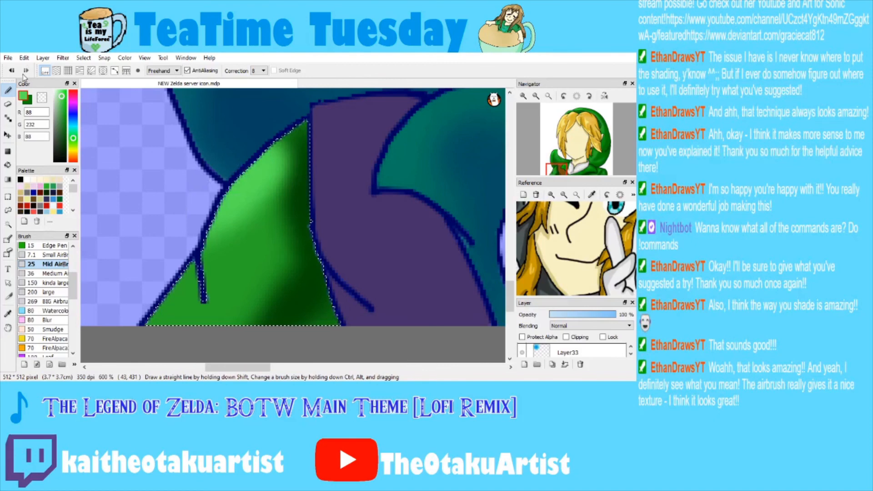
left_click(65, 95)
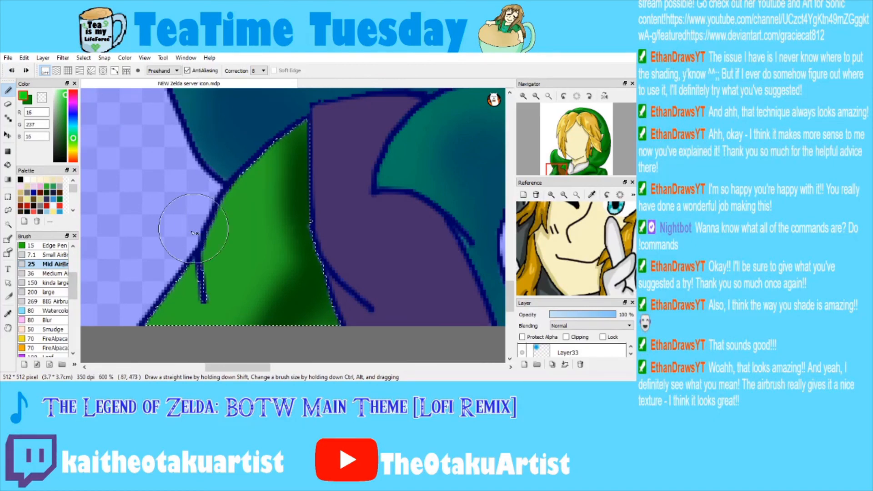
mouse_move(237, 195)
left_mouse_down()
mouse_move(252, 175)
mouse_move(216, 219)
mouse_move(307, 123)
mouse_move(270, 148)
mouse_move(242, 194)
left_mouse_up()
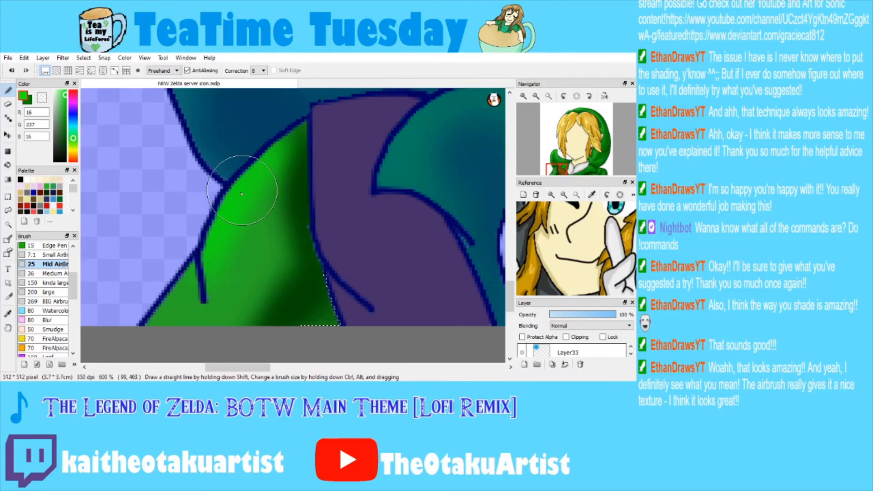
left_click_drag(151, 314, 133, 334)
Extend the bright green highlight around the left shoulder's fold line and outer edge, undo one stroke, and rework the strap side.
left_click(66, 93)
left_click_drag(196, 244, 197, 309)
mouse_move(244, 204)
left_mouse_down()
mouse_move(294, 140)
mouse_move(259, 177)
left_mouse_up()
left_click(12, 70)
left_click_drag(302, 151, 306, 214)
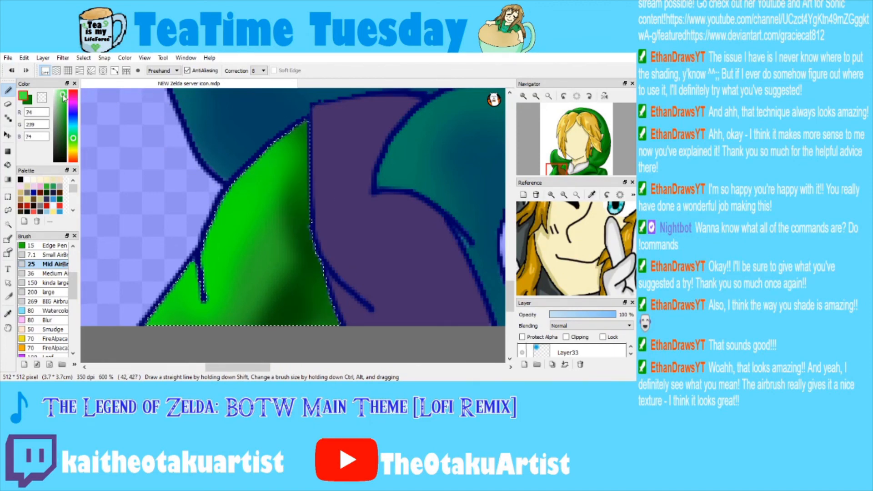
Highlight the left shoulder's upper edge in light green RGB 88, 255, 88 and blend toward the strap in RGB 25, 244, 25.
left_click(63, 93)
left_click_drag(214, 255, 277, 163)
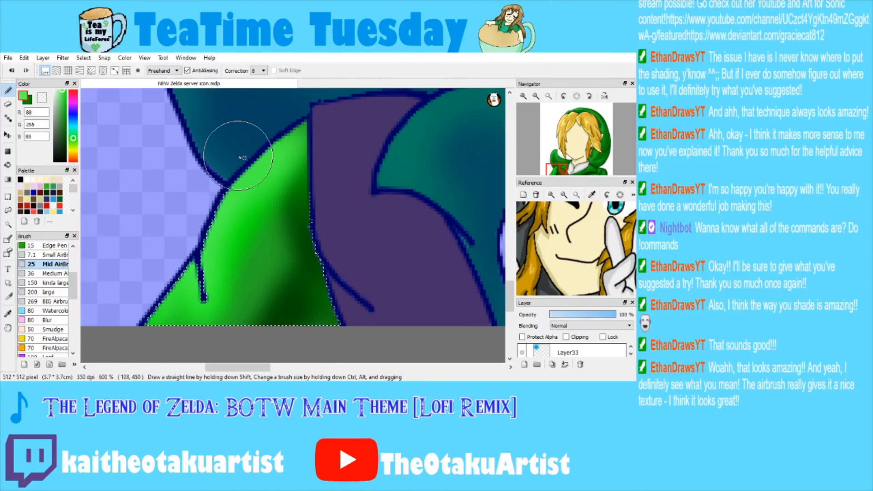
left_click(64, 93)
left_click_drag(298, 255, 310, 202)
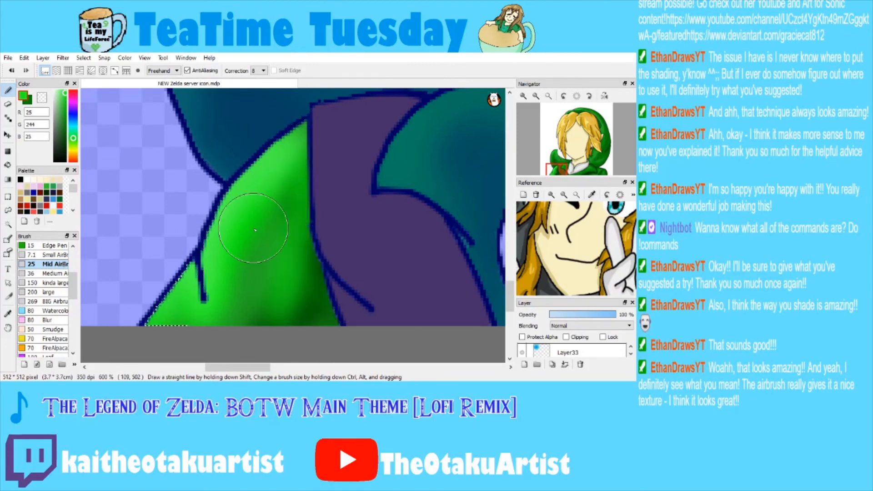
Airbrush the strap side and lower part of the left shoulder in greens RGB 0, 172, 0 and 0, 149, 0.
left_click_drag(255, 231, 274, 282)
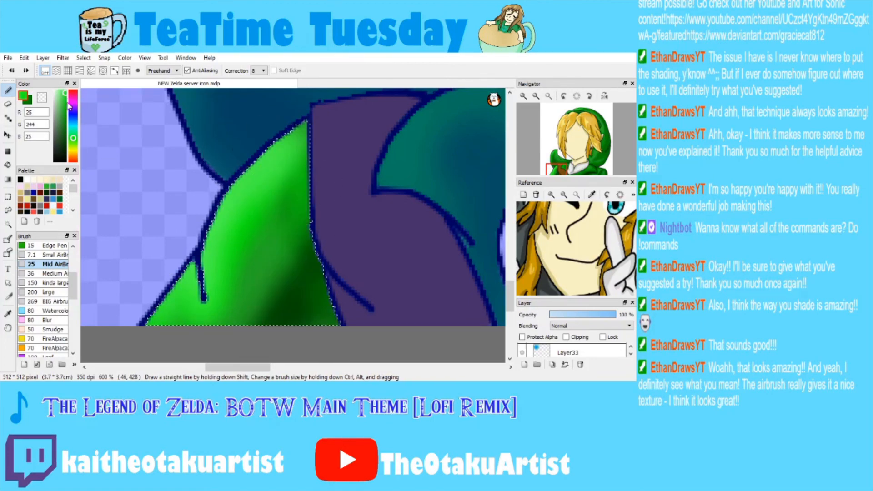
left_click(68, 103)
left_click_drag(304, 249, 273, 286)
left_click(66, 106)
left_click_drag(275, 213, 305, 323)
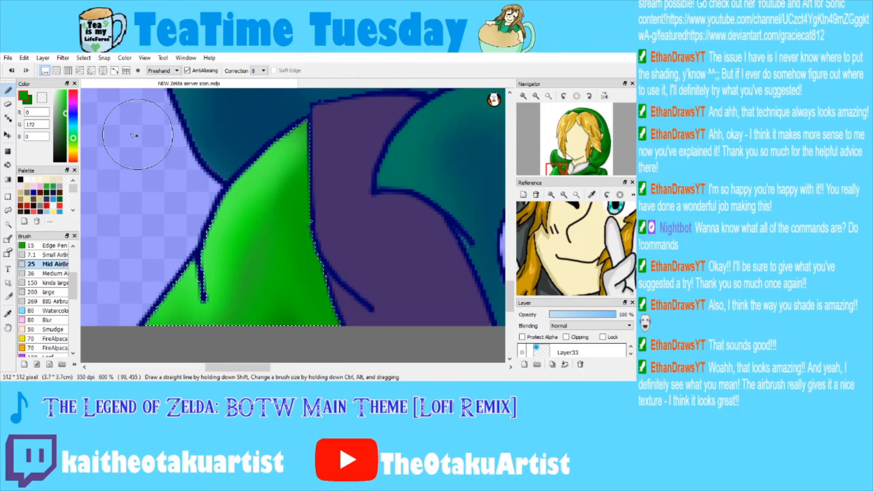
left_click(65, 119)
mouse_move(291, 170)
left_mouse_down()
mouse_move(312, 289)
mouse_move(298, 325)
mouse_move(287, 289)
mouse_move(265, 320)
mouse_move(257, 189)
mouse_move(318, 187)
mouse_move(253, 254)
left_mouse_up()
Review the whole shaded character beside the full reference image.
left_click(536, 96)
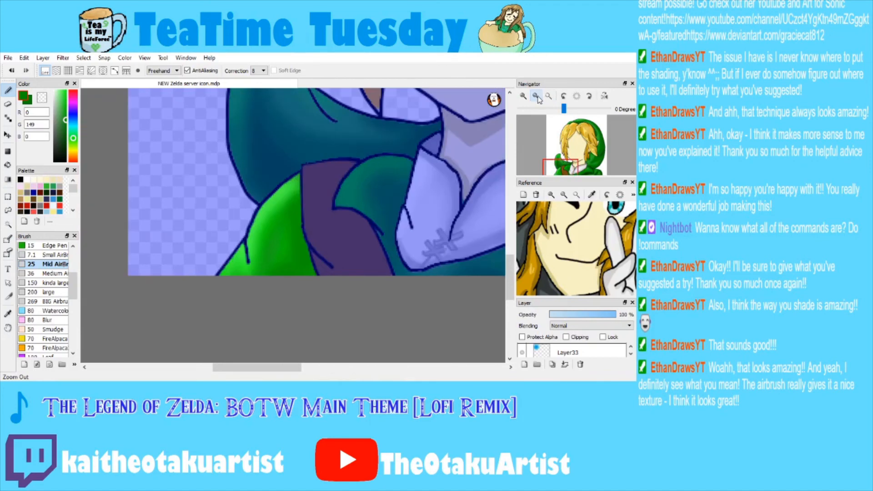
left_click(536, 95)
left_click(536, 95)
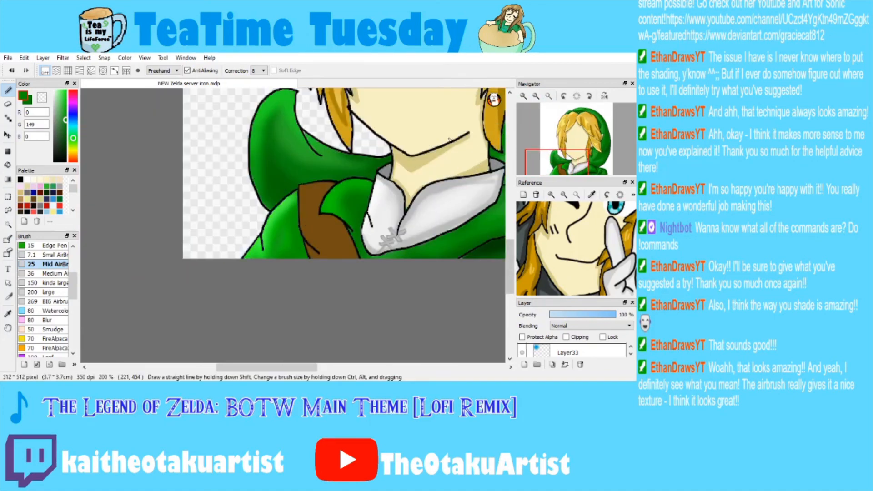
left_click(536, 95)
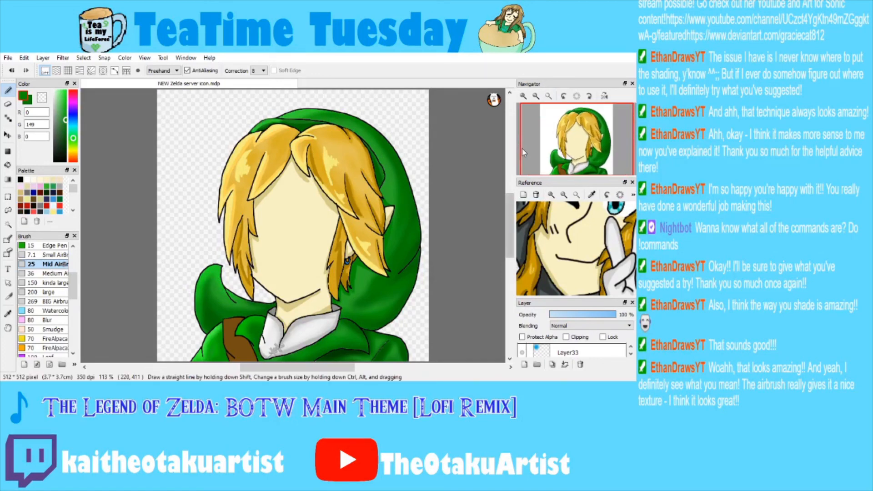
left_click(569, 193)
left_click(569, 193)
left_click(569, 193)
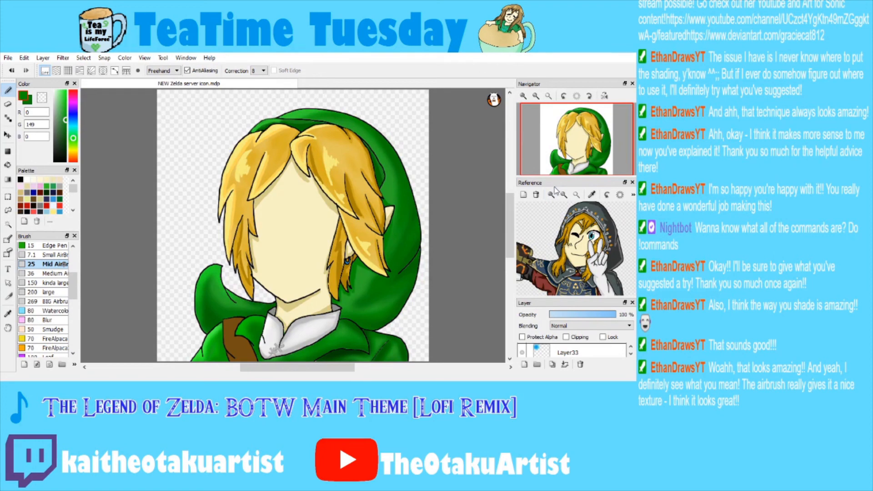
left_click(524, 96)
left_click(537, 96)
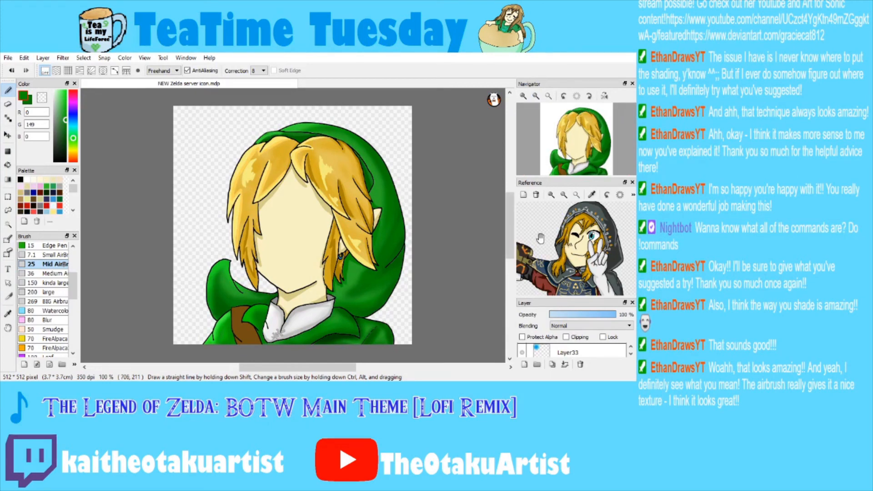
Shrink the reference view to enlarge the layer list, and duplicate the character's Layer6.
left_click_drag(563, 296, 536, 184)
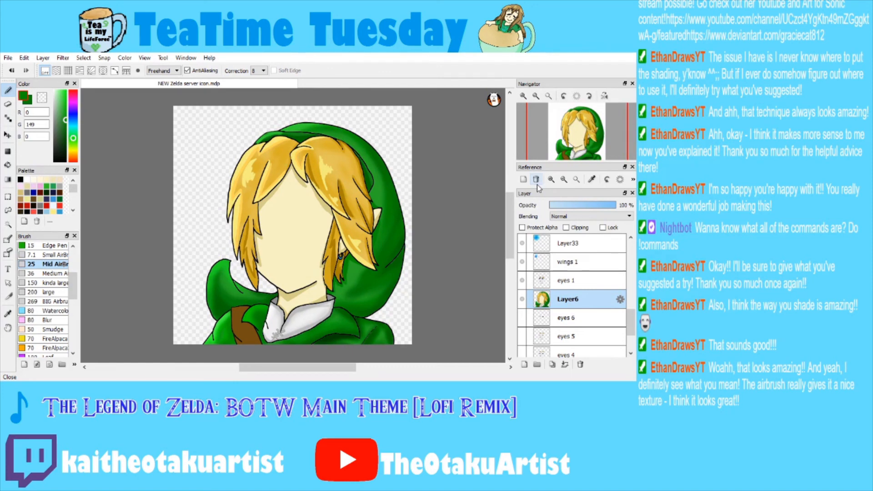
left_click(535, 258)
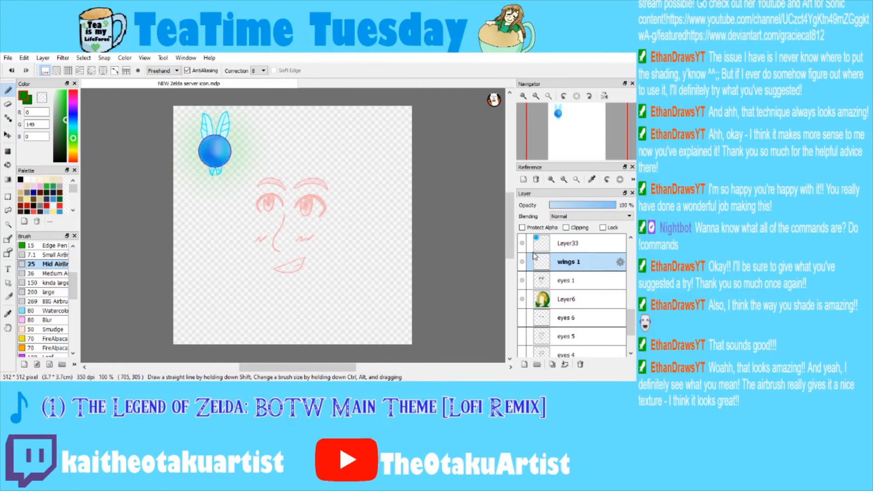
left_click(565, 301)
left_click(564, 318)
left_click(566, 304)
left_click(574, 285)
left_click(576, 300)
left_click(553, 365)
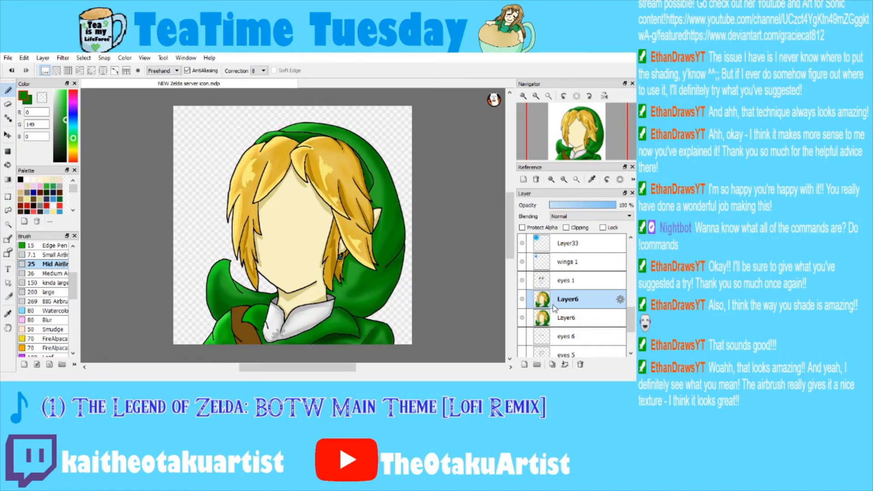
Try moving the eyes 1 layer down the stack between eyes 2 and Layer4.
left_click_drag(631, 320, 631, 350)
left_click_drag(523, 332, 523, 256)
left_click_drag(631, 336, 632, 317)
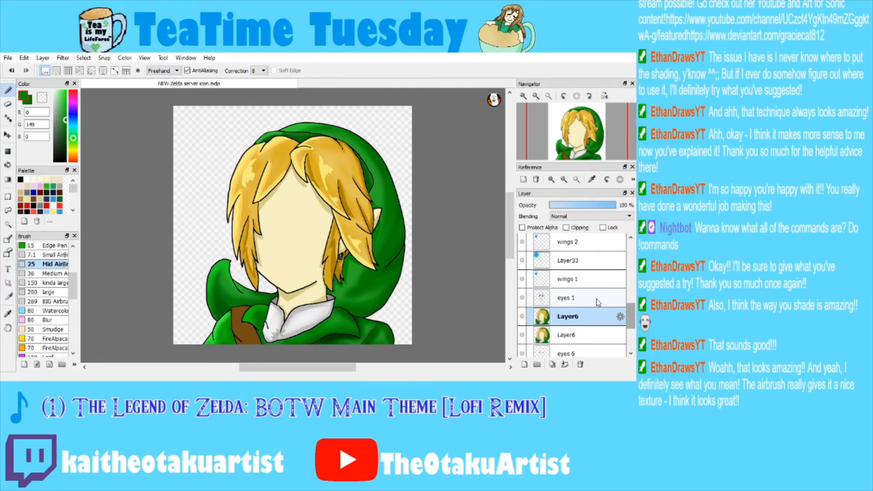
left_click(535, 301)
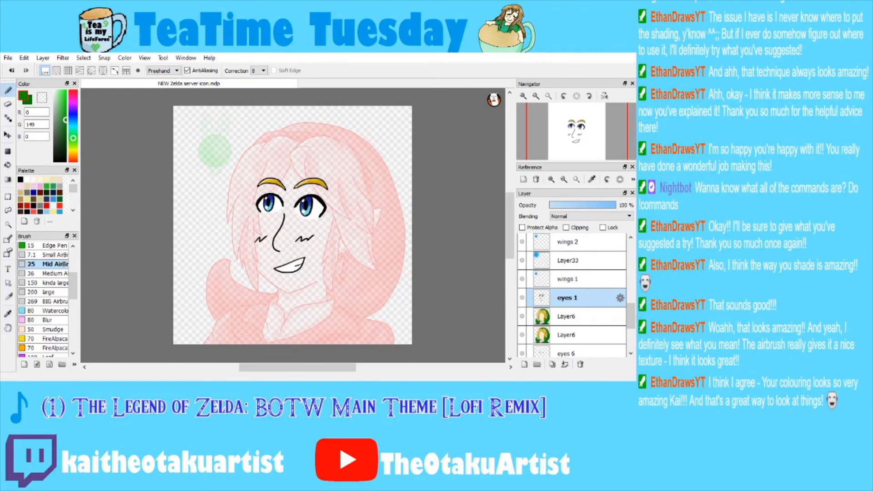
left_click_drag(632, 316, 632, 341)
scroll(573, 296, "down", 2)
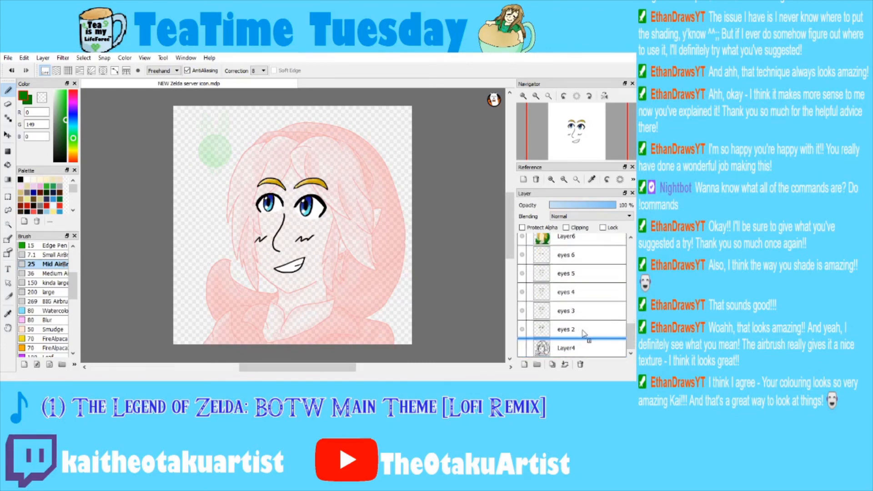
left_click(522, 336)
left_click(522, 351)
scroll(573, 273, "up", 1)
scroll(583, 223, "up", 3)
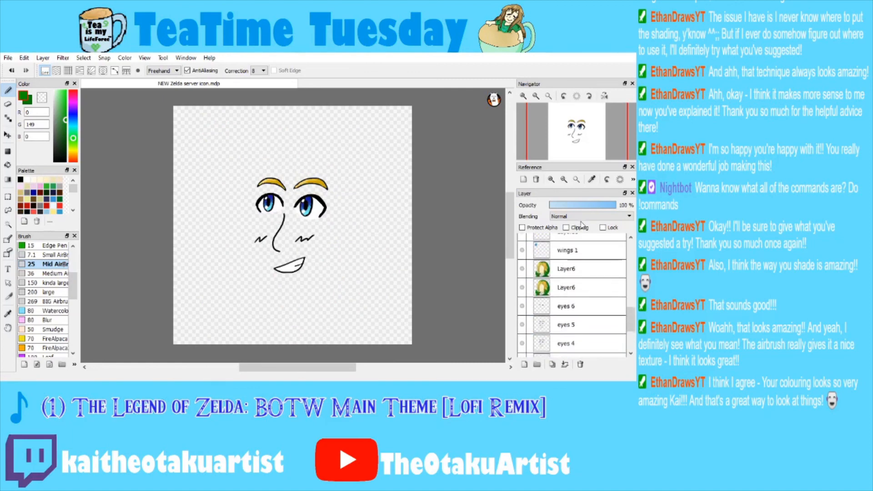
left_click(575, 283)
left_click(571, 269)
left_click(567, 283)
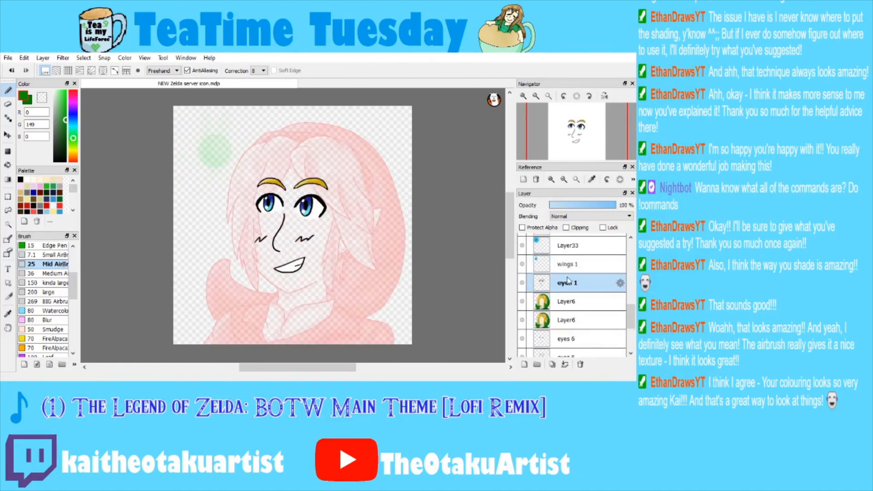
Try merging the eyes 1 layer down into the upper Layer6 copy.
left_click(565, 364)
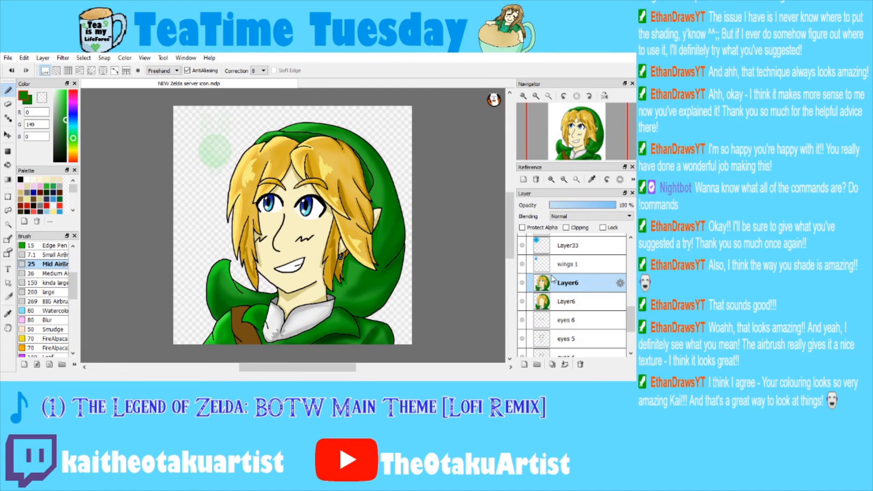
left_click(525, 96)
left_click(524, 96)
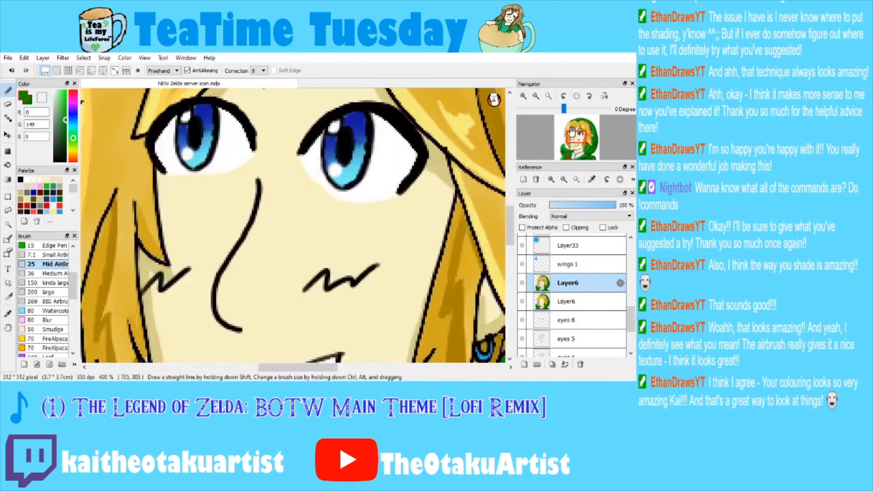
Sample the skin shadow colour RGB 214, 204, 134 beside the left hair strands and undo the eyes 1 merge.
left_click(10, 314)
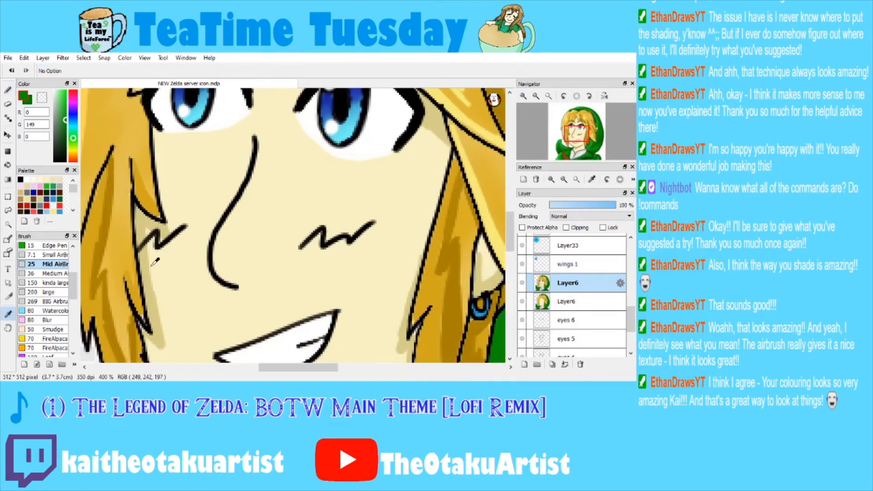
left_click(153, 262)
key("ctrl+z")
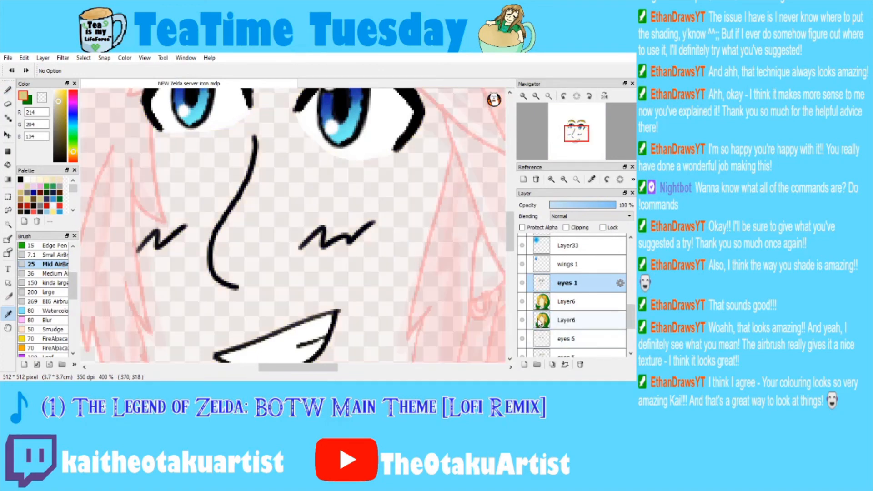
Add a layer above the upper Layer6 copy and draw the nose shadow along the nose line with the size 6 Pen.
left_click(8, 91)
left_click(549, 304)
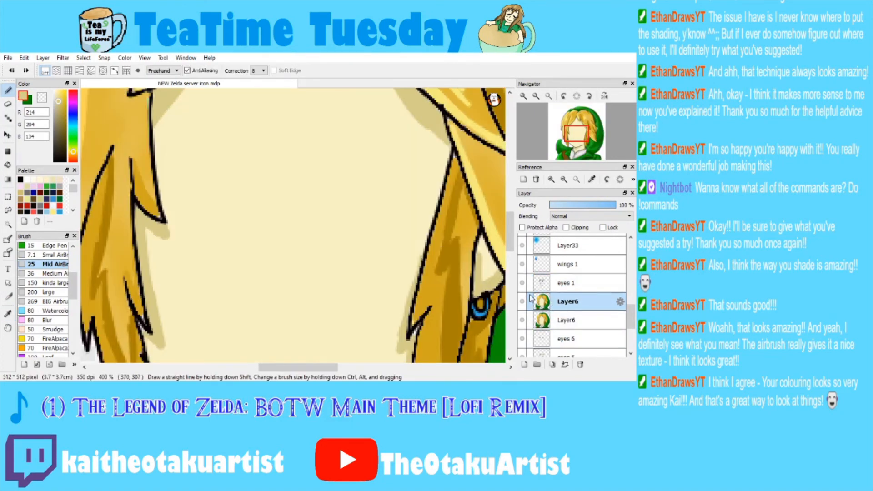
left_click(524, 364)
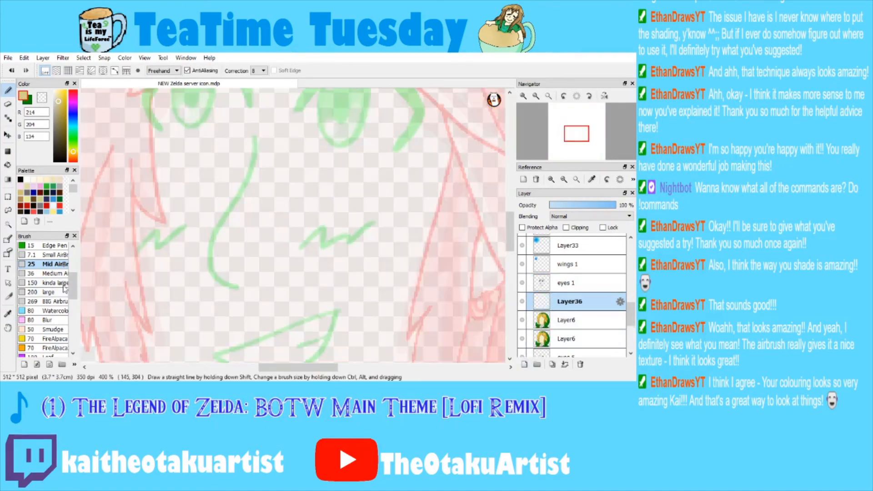
scroll(65, 248, "up", 5)
left_click(47, 265)
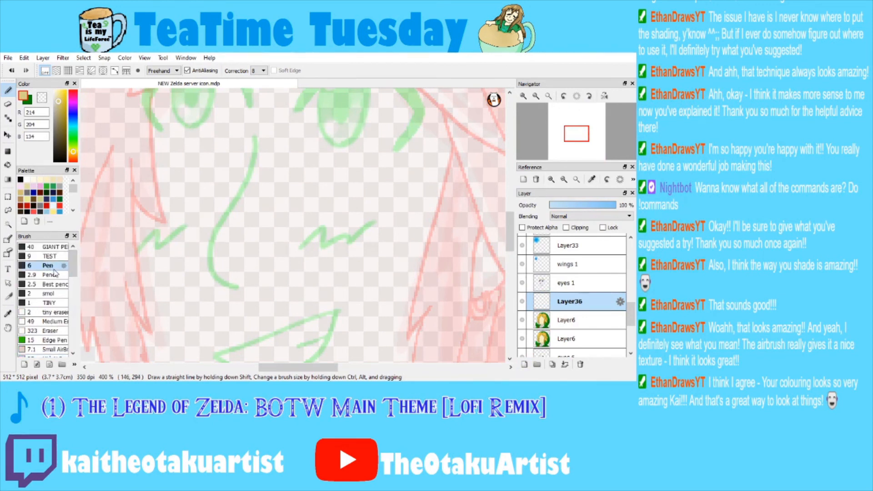
left_click_drag(256, 140, 238, 215)
key("ctrl+z")
mouse_move(255, 168)
left_mouse_down()
mouse_move(214, 250)
mouse_move(236, 284)
left_mouse_up()
left_click_drag(218, 254, 259, 144)
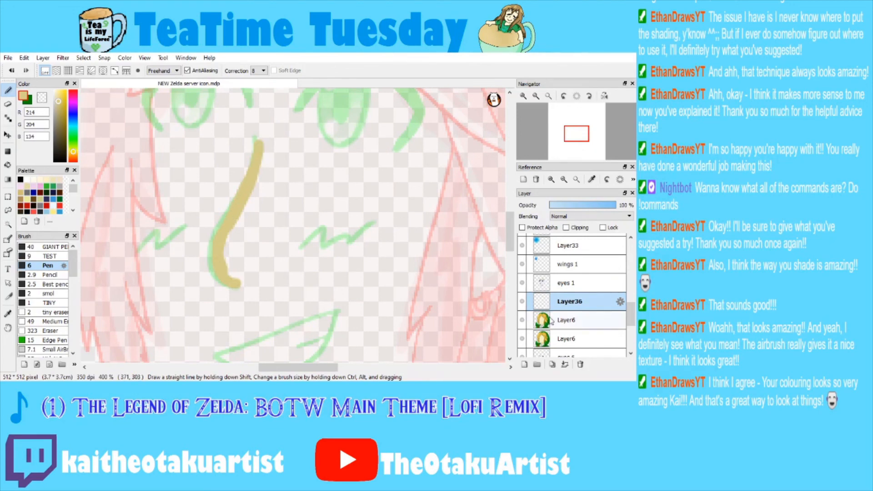
Merge the nose shadow layer into the upper Layer6 copy and delete the lower Layer6.
left_click(567, 366)
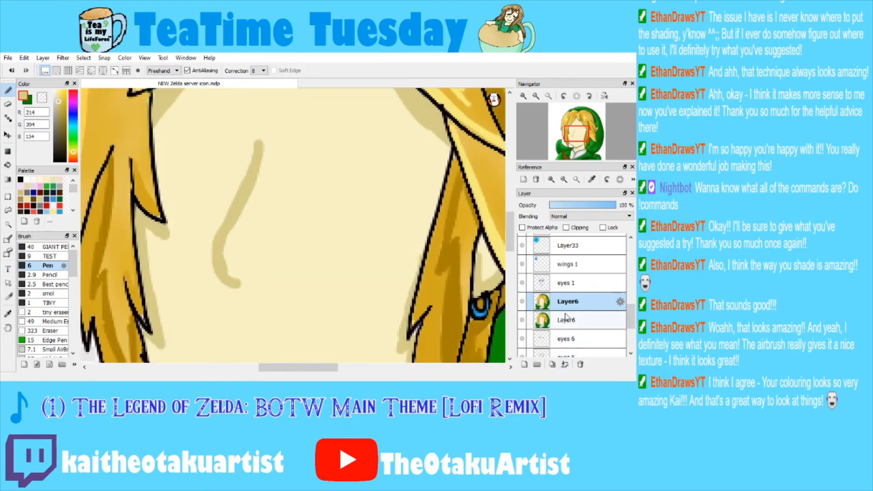
left_click(567, 319)
left_click(584, 365)
Merge eyes 1 into Layer6 to check the nose shadow against the face, and undo the merge.
left_click(571, 283)
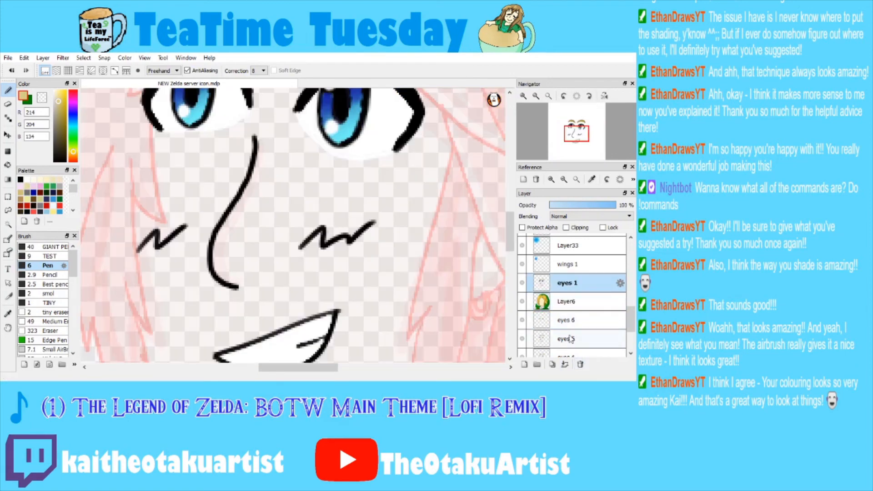
left_click(566, 366)
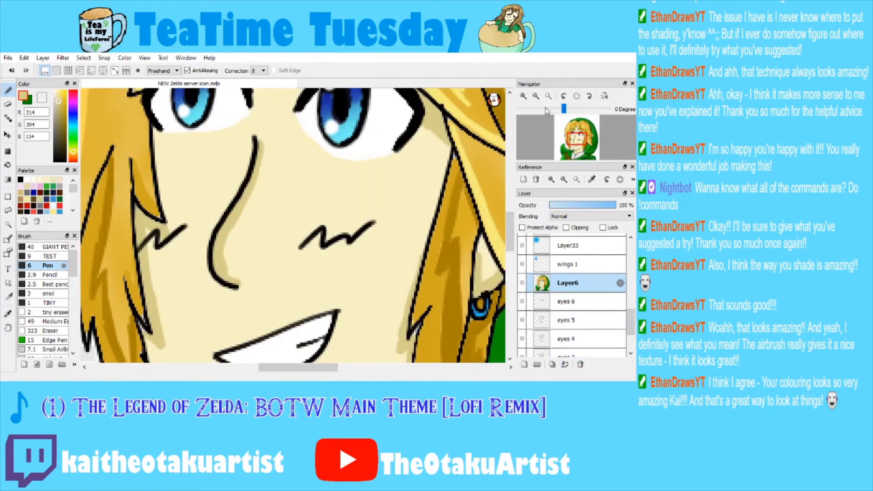
scroll(305, 351, "down", 1)
key("ctrl+z")
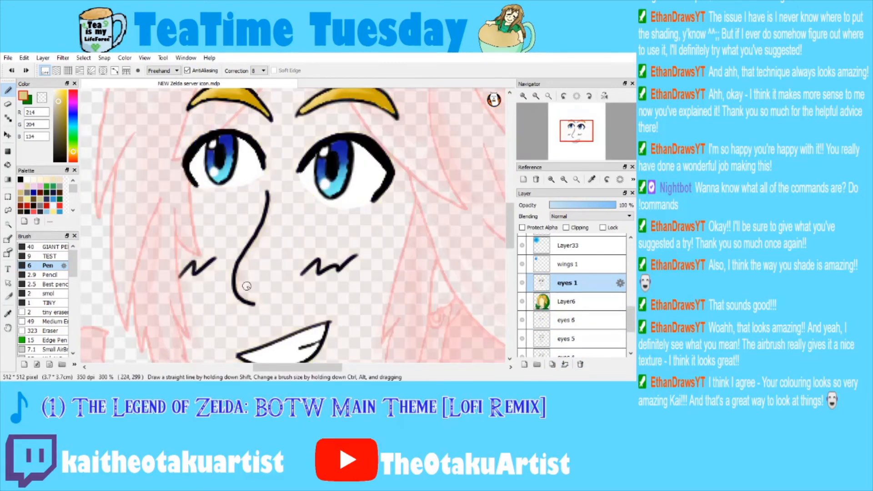
Thicken the lower curve of the nose shadow on Layer6 with the Pen.
left_click(575, 309)
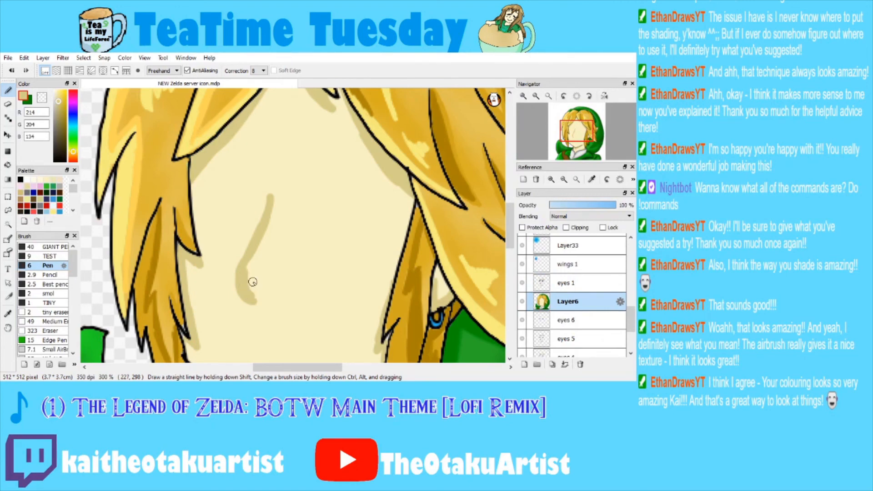
left_click_drag(246, 291, 247, 266)
mouse_move(525, 115)
left_click(537, 96)
left_click(549, 96)
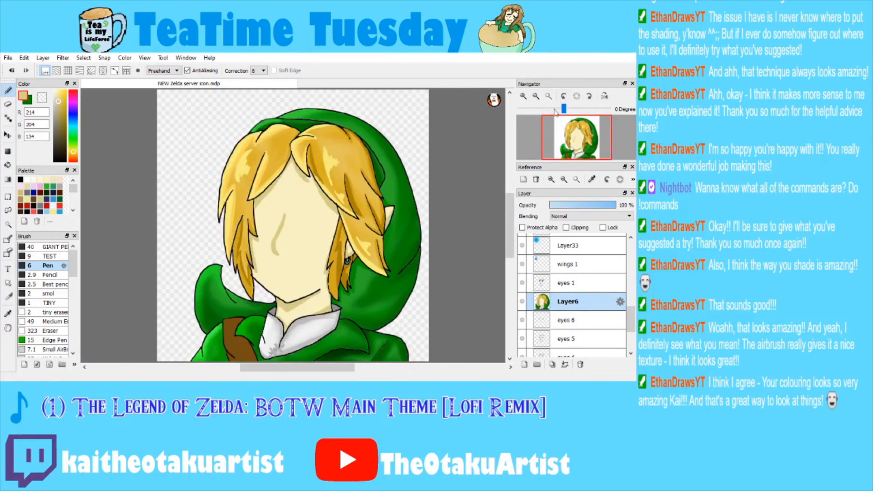
Try merging the eyes 1 layer into the only Layer6 and undo it.
left_click(564, 283)
left_click(570, 268)
left_click(569, 282)
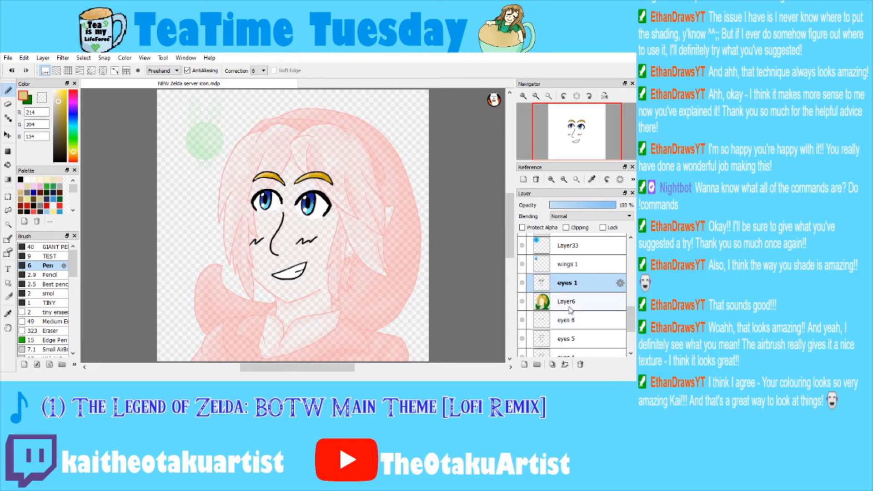
left_click(566, 365)
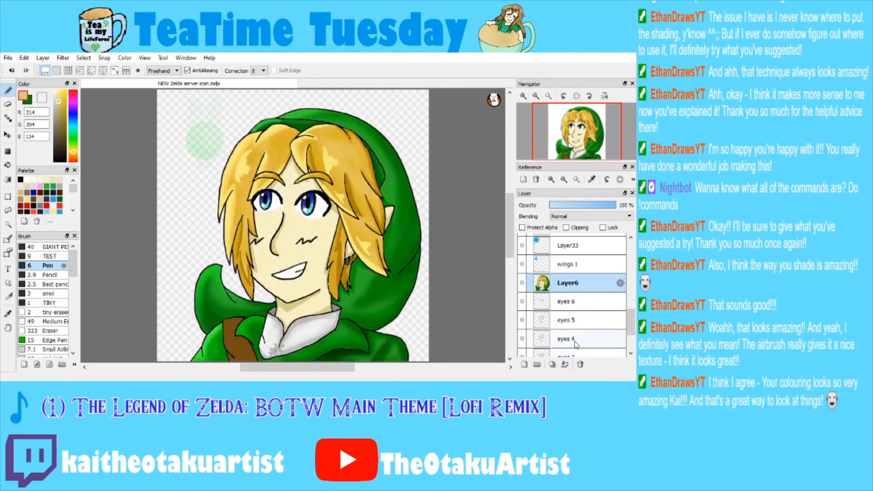
key("ctrl+z")
Duplicate Layer6 and merge the eyes 1 layer down into the upper copy.
left_click(571, 302)
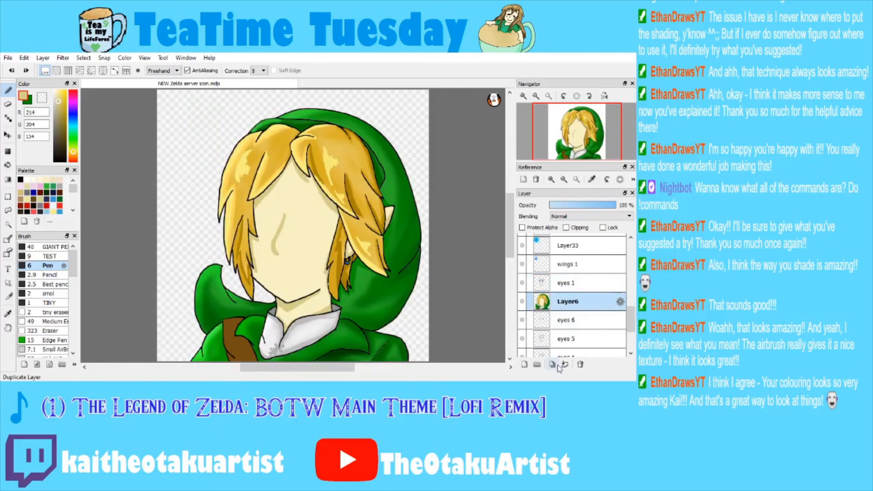
left_click(552, 364)
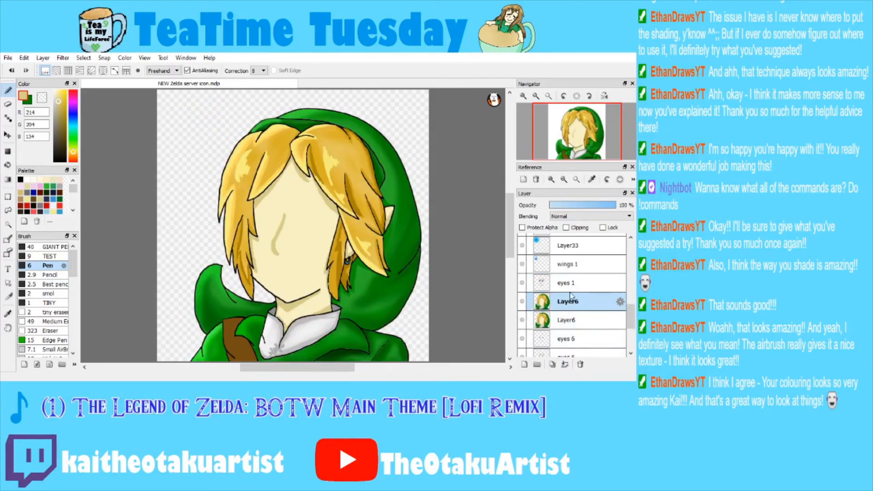
left_click(570, 284)
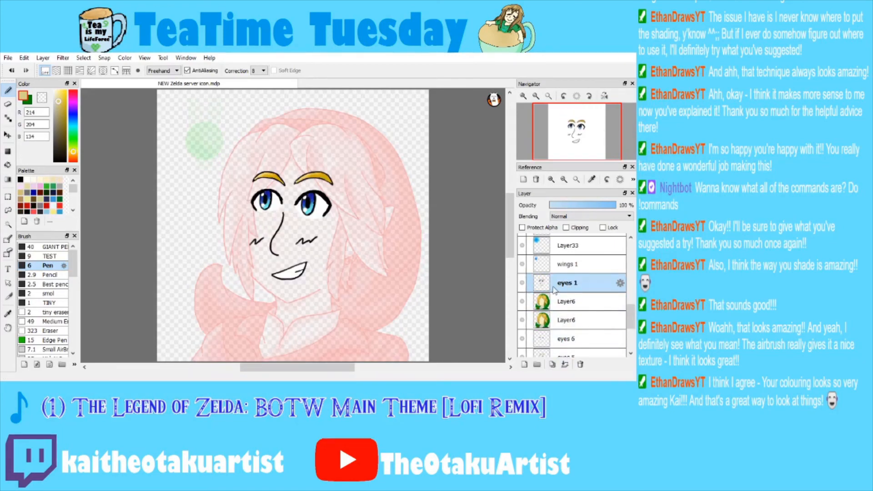
key("ctrl+e")
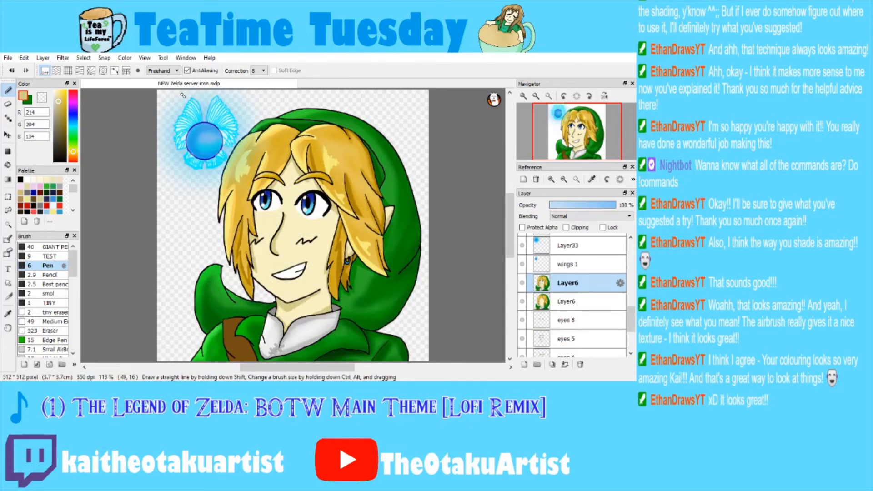
Undo the eyes 1 merge and merge eyes 1 down into the upper Layer6 again.
key("ctrl+z")
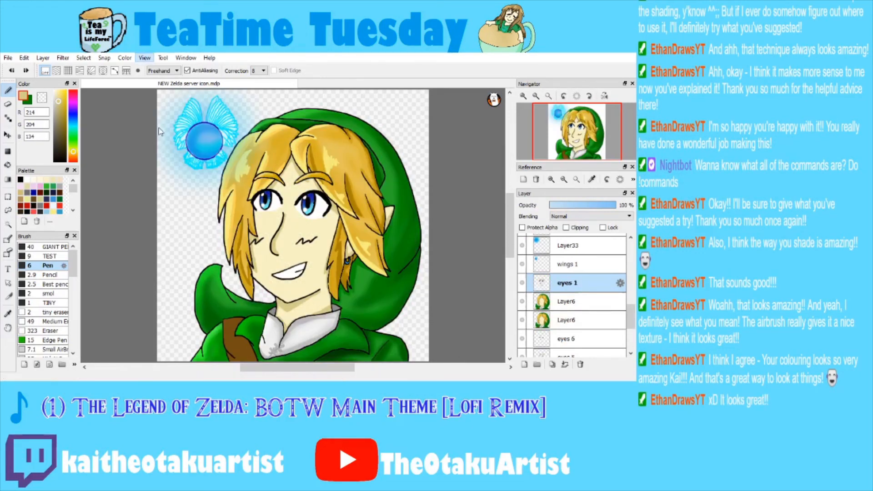
left_click(160, 132)
key("ctrl+e")
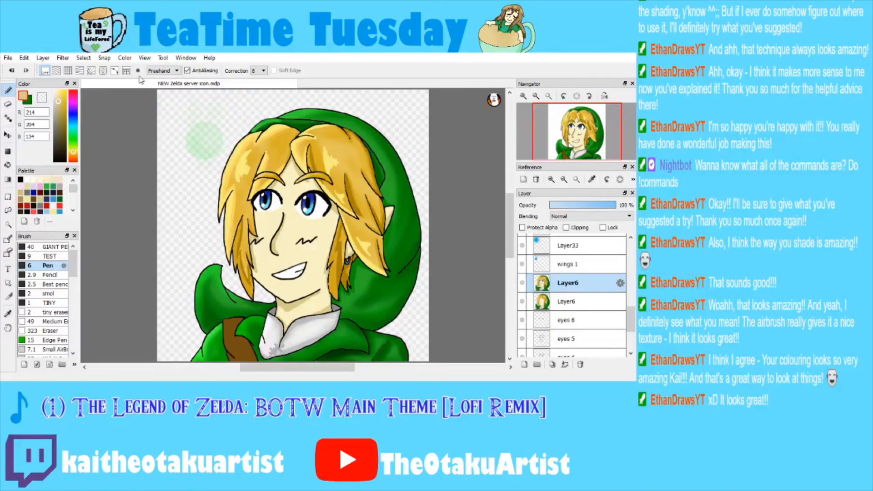
left_click(161, 221)
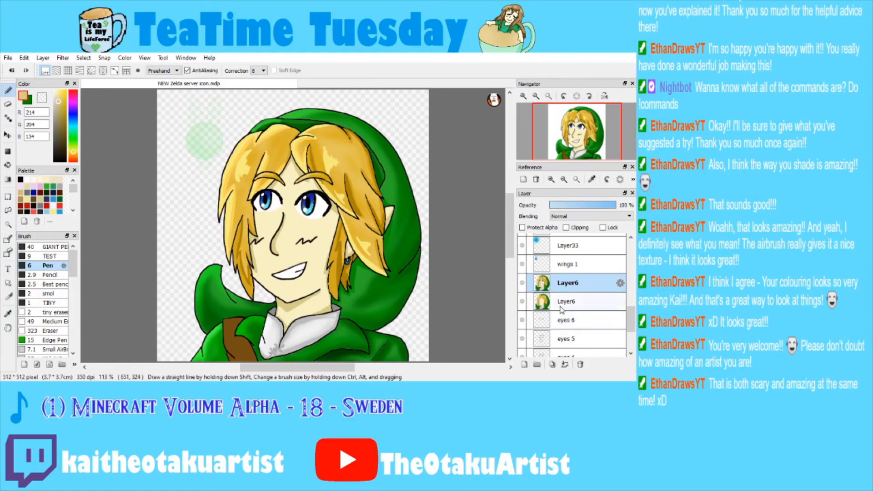
Try merging the Layer33 glow and wings 1 down into the upper Layer6, and undo both merges.
left_click(558, 252)
left_click(562, 267)
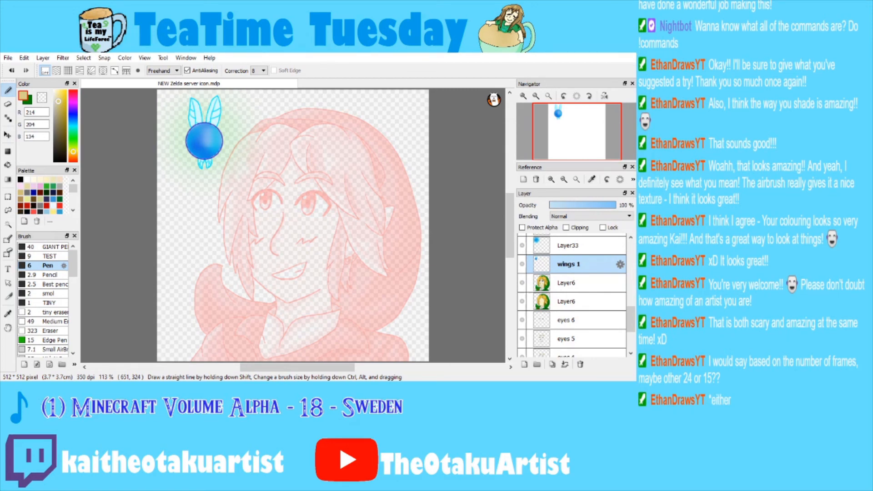
left_click(564, 247)
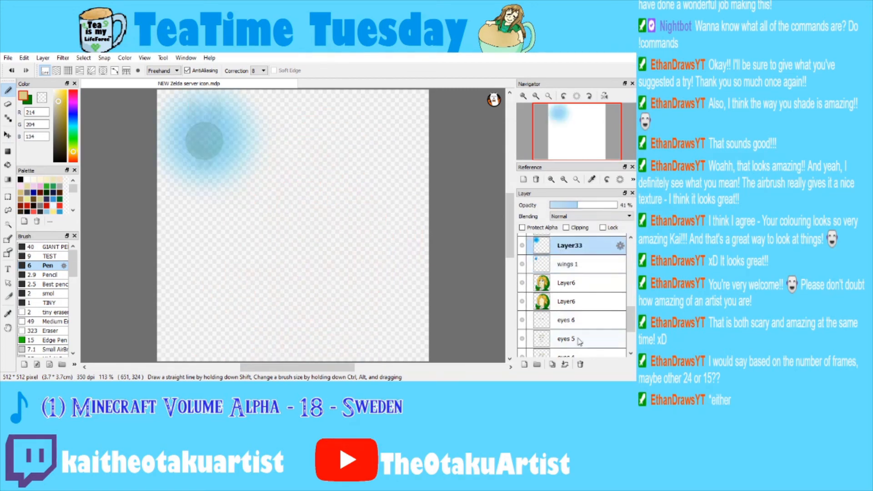
left_click(571, 365)
left_click(571, 365)
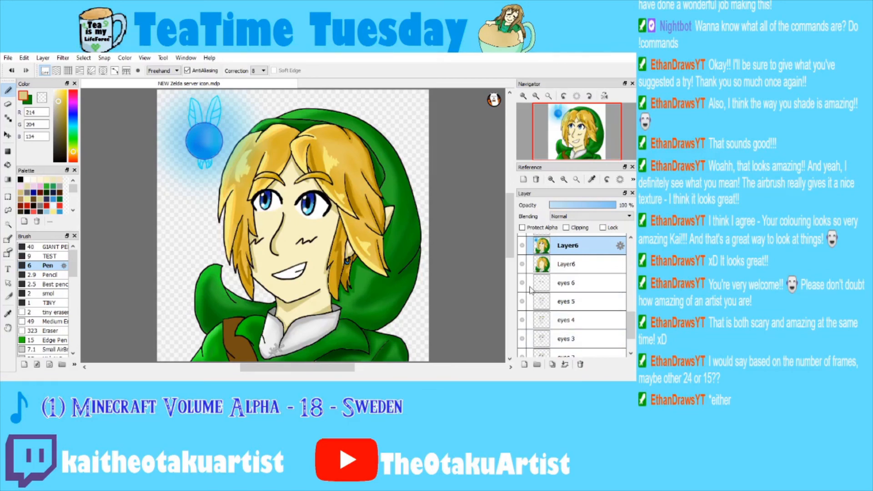
key("ctrl+z")
key("ctrl+z")
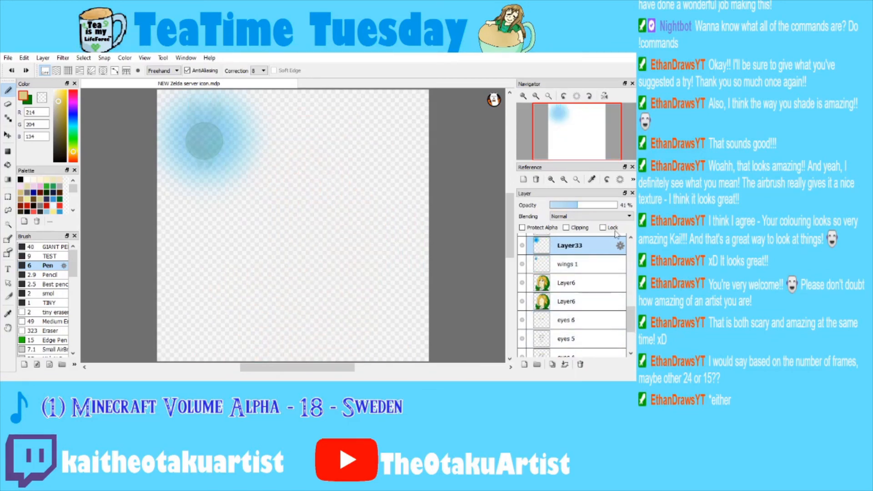
Duplicate the Layer33 glow and merge one copy each down into wings 1 and wings 2.
left_click_drag(633, 320, 633, 306)
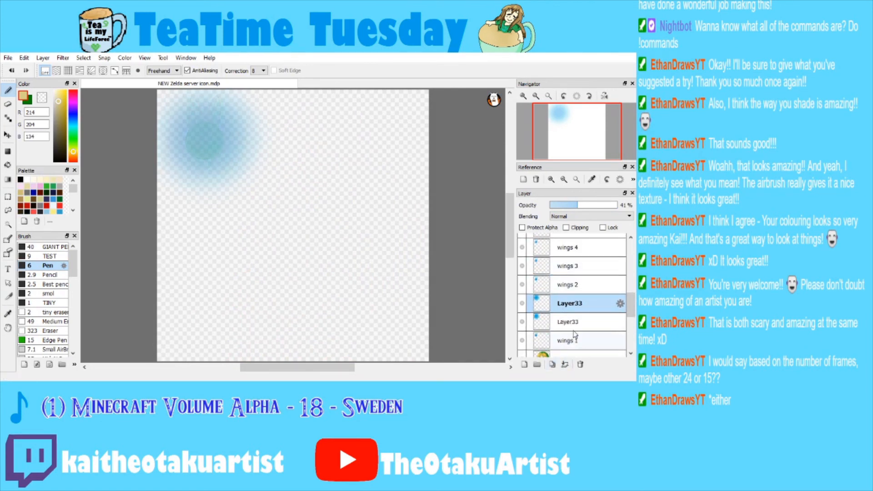
left_click(574, 323)
left_click(576, 303)
left_click(552, 365)
left_click_drag(577, 303, 568, 247)
left_click(566, 364)
Merge copies of the Layer33 glow into wings 3, wings 4 and wings 5, keeping a spare Layer33 above wings 5.
left_click(554, 365)
left_click(566, 365)
left_click(576, 291)
left_click(553, 364)
left_click(565, 364)
scroll(568, 273, "up", 2)
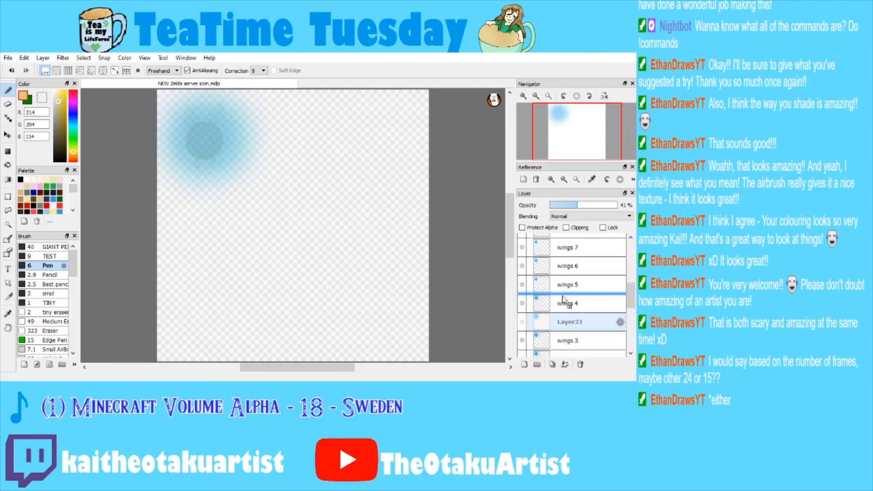
left_click(552, 365)
left_click_drag(567, 306, 568, 275)
left_click(566, 365)
left_click_drag(567, 306, 570, 275)
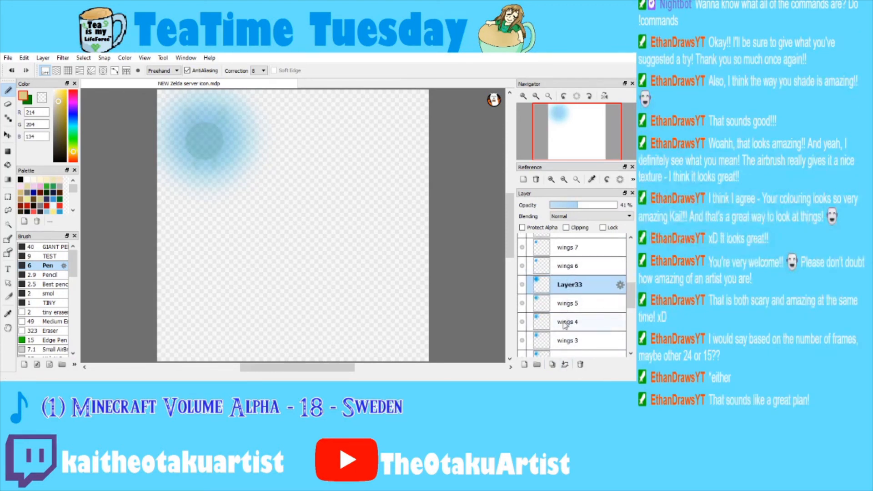
Merge a duplicate of Layer33 into wings 6 and move the spare Layer33 above wings 6.
left_click(554, 364)
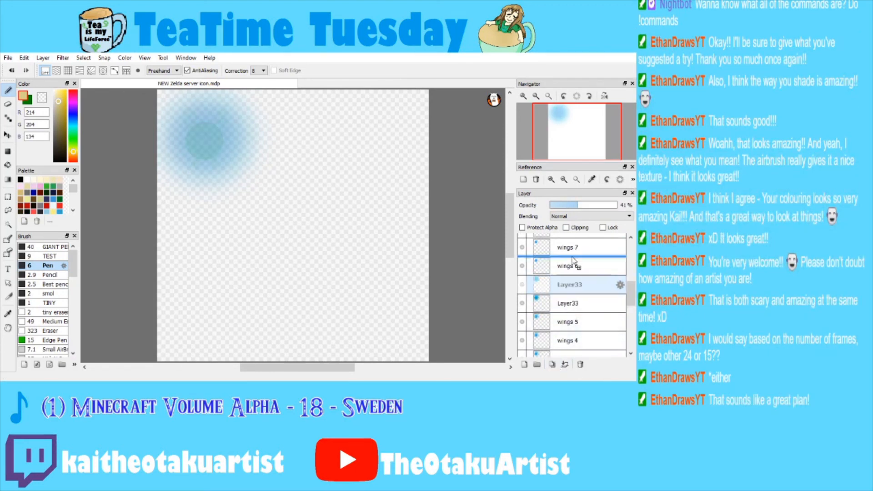
left_click_drag(568, 285, 580, 270)
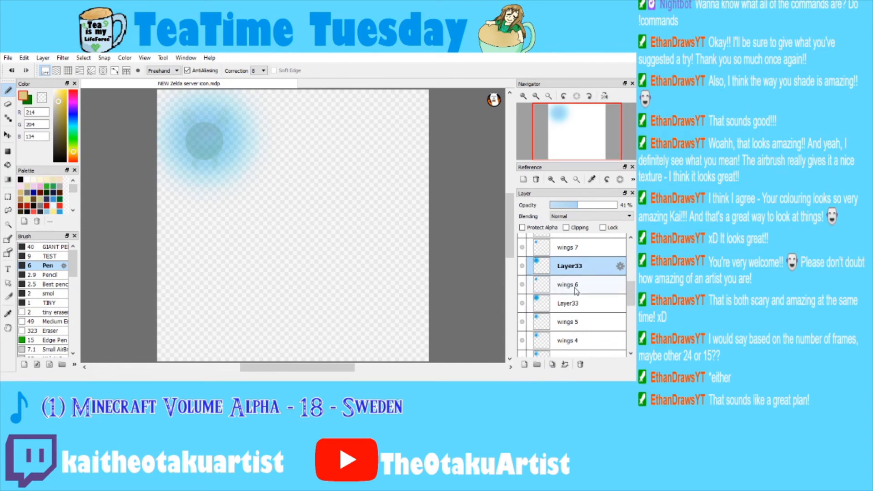
left_click(565, 364)
left_click(567, 286)
left_click_drag(568, 286, 572, 268)
Merge a duplicate of Layer33 into wings 7 and move the spare Layer33 above wings 7.
left_click(572, 299)
left_click(572, 287)
left_click(572, 268)
left_click(553, 364)
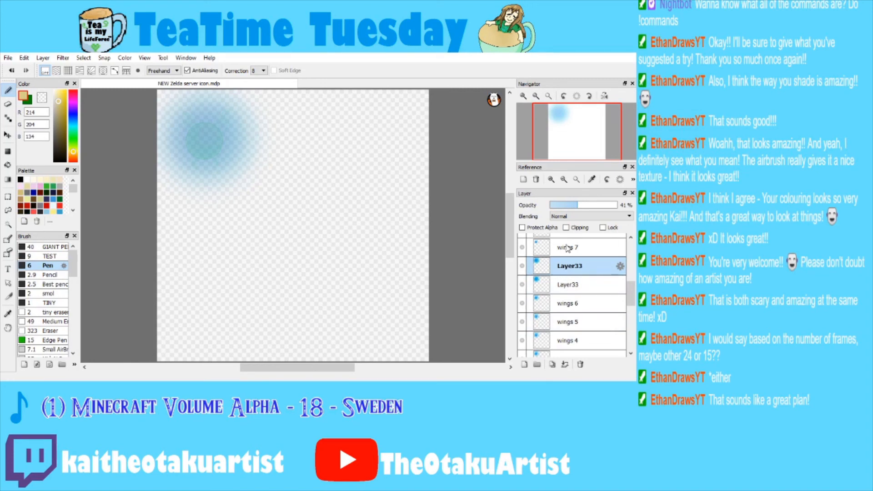
left_click_drag(569, 266, 569, 247)
left_click(566, 364)
left_click(567, 265)
scroll(570, 266, "up", 2)
left_click_drag(570, 307, 568, 283)
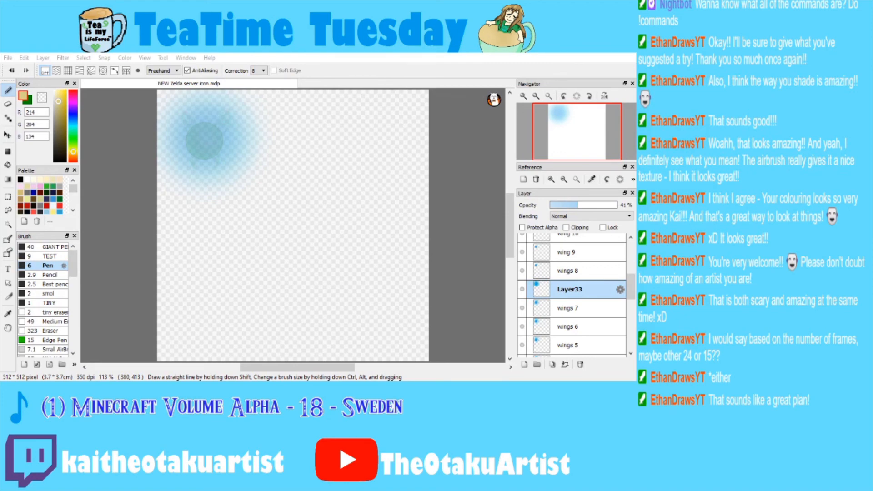
Delete the upper Layer6 copy that has the eyes 1 expression merged into it.
scroll(573, 296, "down", 4)
left_click(579, 295)
left_click(576, 310)
left_click(577, 297)
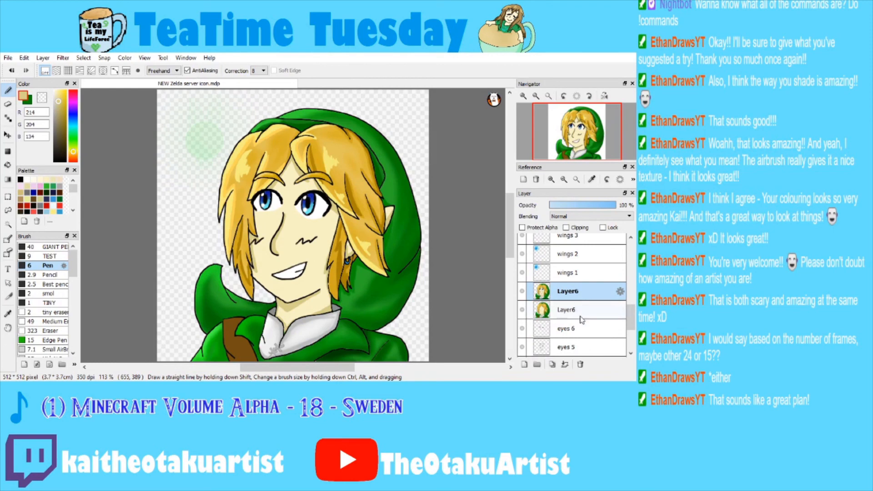
left_click(582, 365)
mouse_move(631, 318)
left_mouse_down()
mouse_move(630, 347)
mouse_move(631, 328)
left_mouse_up()
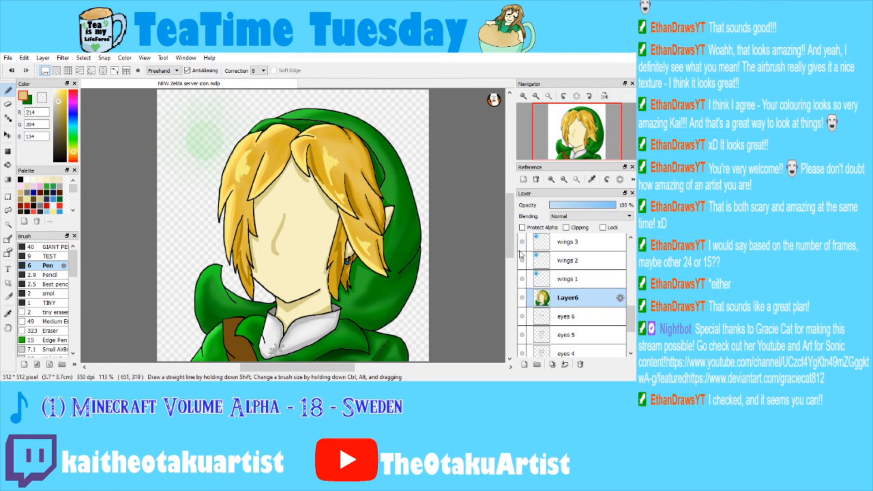
Check the glow on the wings 1 to wings 7 layers and the spare Layer33 one by one.
left_click(570, 280)
left_click(573, 261)
left_click(576, 244)
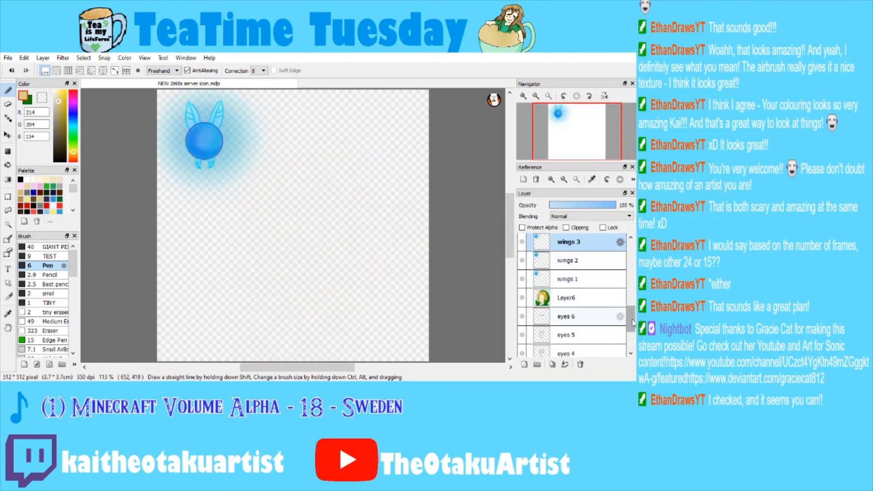
left_click_drag(630, 321, 616, 300)
left_click(574, 329)
left_click(574, 311)
left_click(574, 292)
left_click(575, 274)
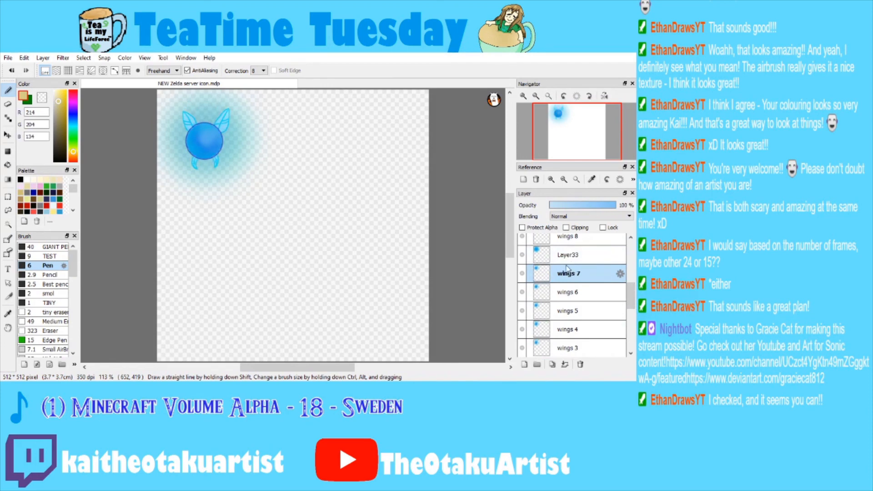
left_click(572, 254)
left_click(573, 273)
left_click(574, 256)
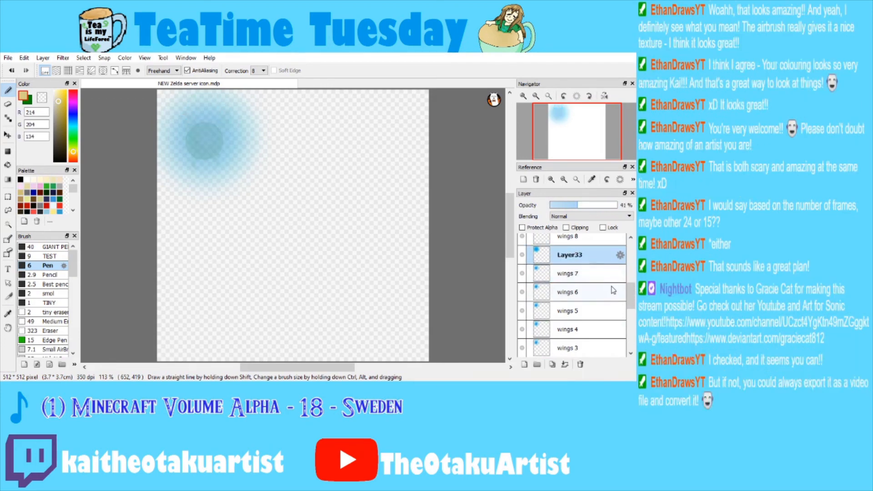
Try merging wings 8 and wing 9 with duplicates of the Layer33 glow.
left_click_drag(630, 295, 630, 283)
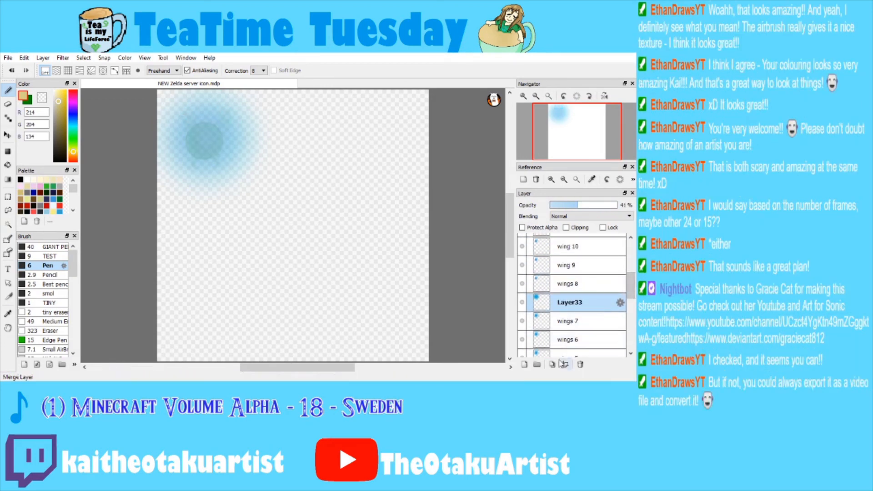
left_click(564, 364)
left_click_drag(571, 306, 571, 279)
left_click(552, 364)
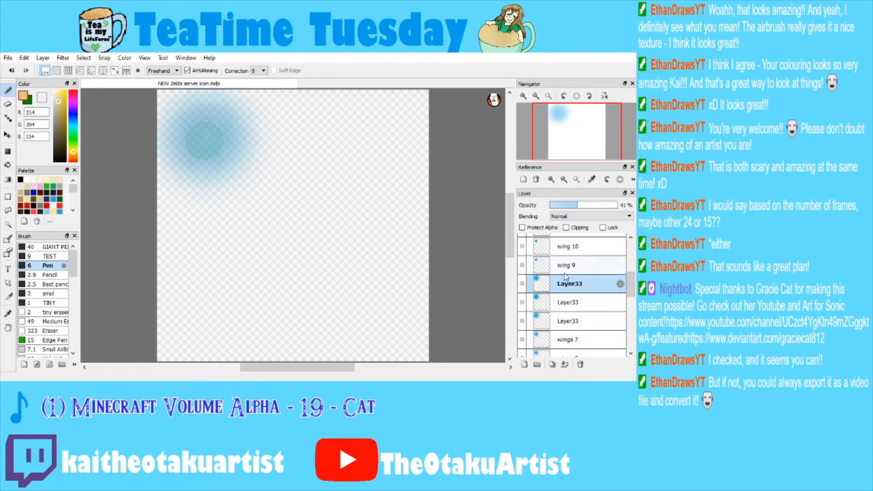
left_click(566, 271)
left_click(564, 364)
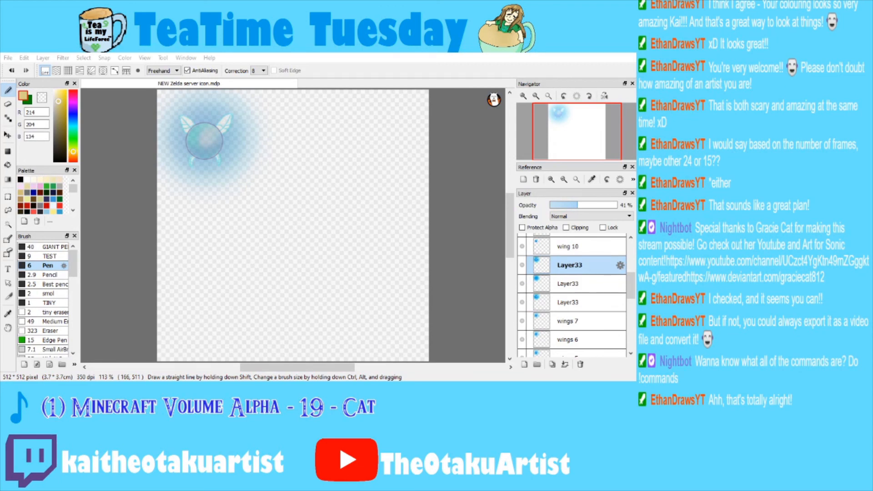
Inspect the Layer33 copies above wings 7 and undo the merges of wing 9 and wings 8.
key("alt+Tab")
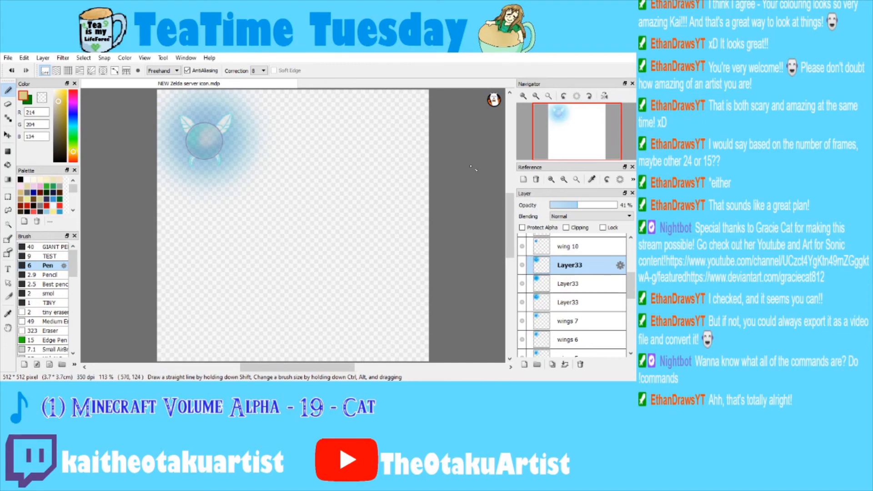
left_click_drag(562, 266, 564, 292)
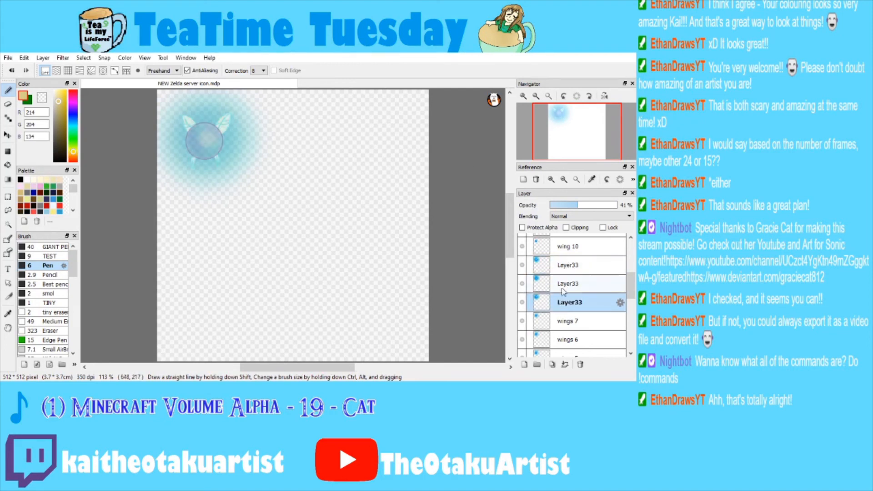
left_click(561, 324)
left_click(569, 309)
left_click(567, 322)
left_click(564, 339)
left_click(564, 319)
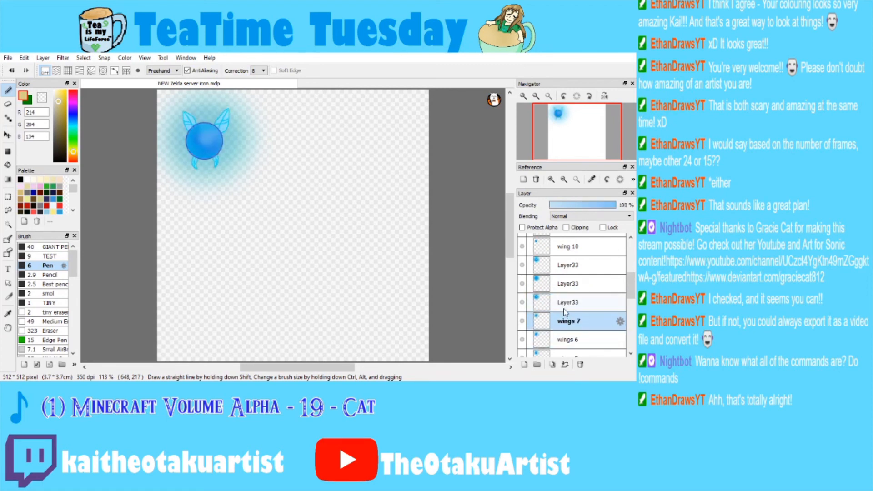
left_click(564, 302)
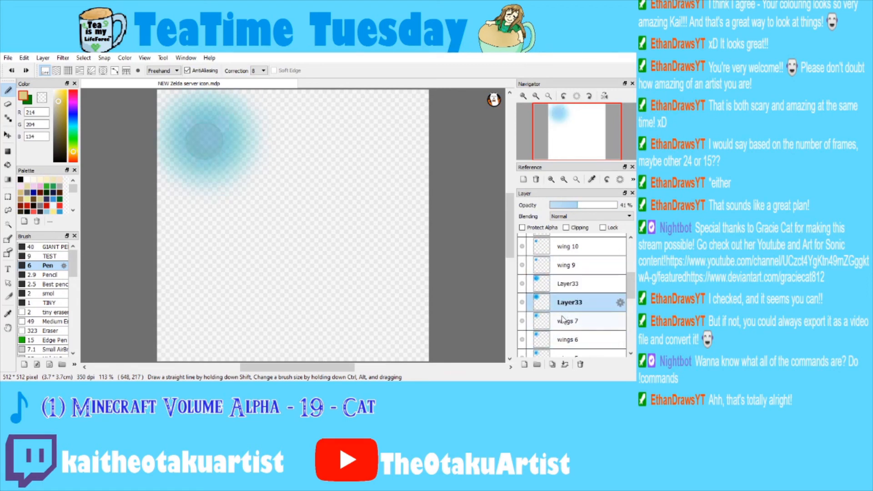
left_click(563, 320)
left_click(564, 339)
left_click(568, 285)
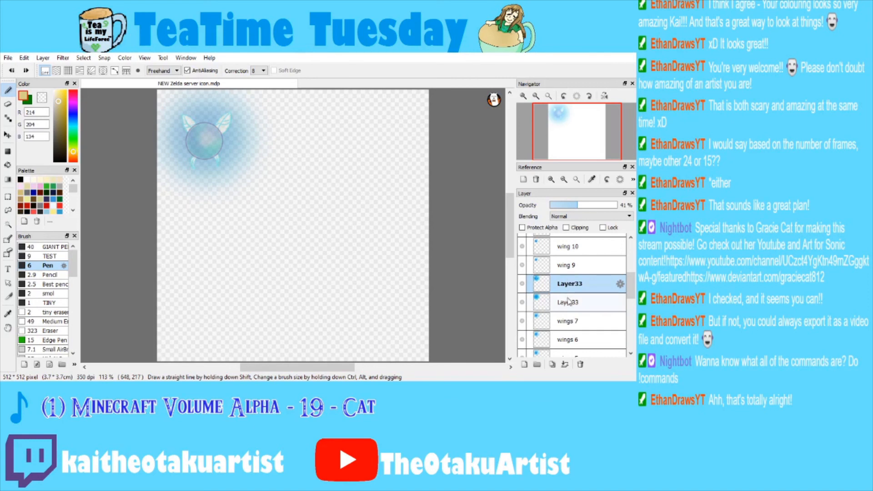
left_click(568, 304)
left_click(567, 290)
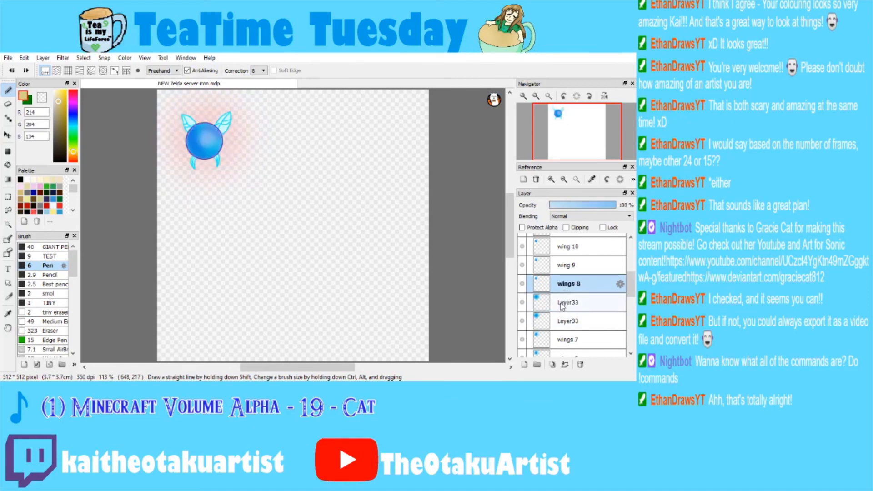
Try moving a Layer33 copy above wings 8 and merging it down, and undo these changes.
left_click(562, 307)
left_click_drag(559, 308, 564, 281)
left_click(552, 364)
left_click(565, 365)
left_click(564, 324)
left_click(564, 307)
left_click(564, 322)
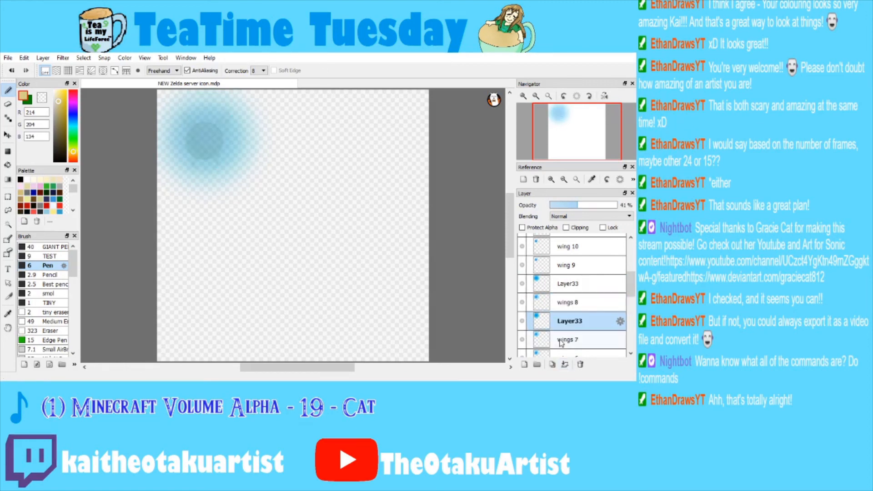
key("ctrl+z")
key("ctrl+z")
key("ctrl+z")
Compare the wings 7 layer with the two Layer33 glow copies above it.
left_click(562, 327)
left_click(561, 337)
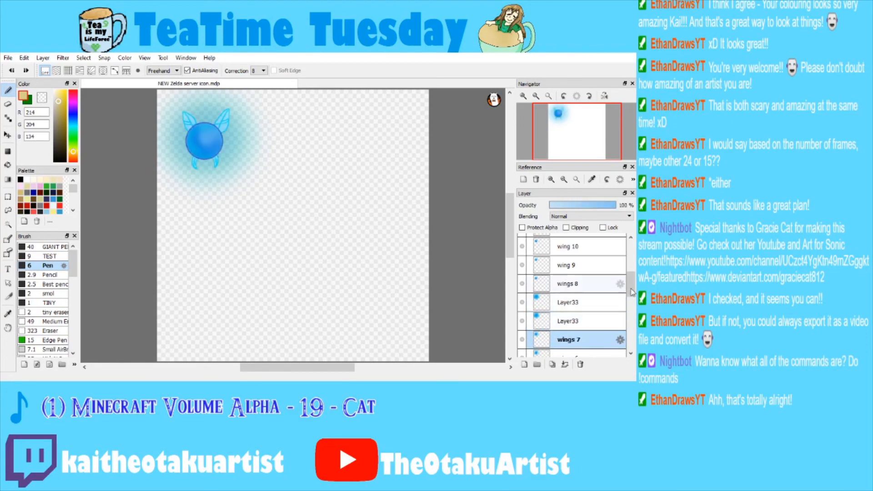
scroll(601, 284, "down", 2)
left_click(570, 281)
left_click(569, 266)
left_click(570, 236)
left_click(570, 266)
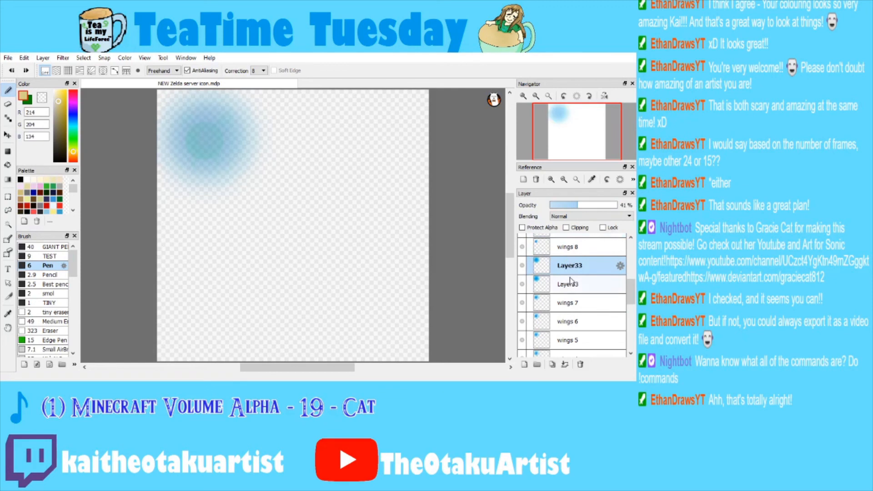
left_click(571, 284)
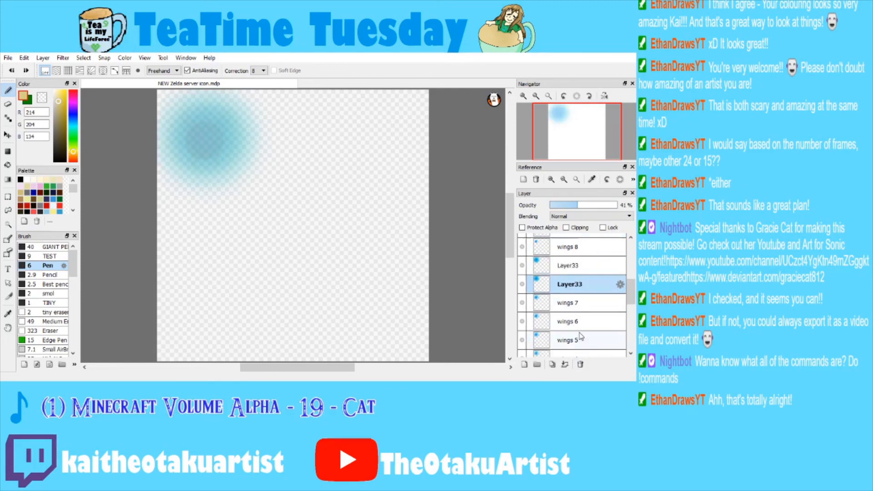
Try merging wings 8 down into the Layer33 copy below it, and undo the merge.
left_click(577, 248)
left_click(565, 364)
key("ctrl+z")
Move Layer33 glow copies above wings 8 and wing 9 and merge one down into each.
left_click_drag(574, 265, 575, 244)
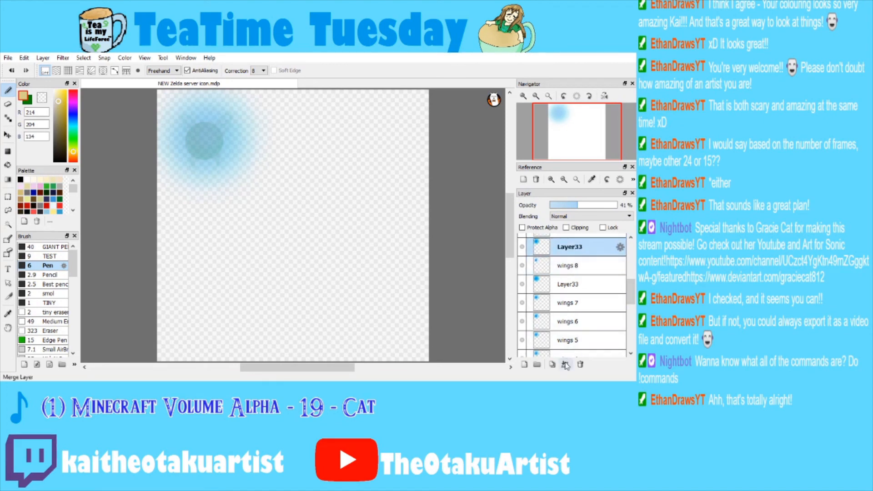
left_click(565, 364)
left_click(569, 265)
scroll(569, 266, "up", 2)
left_click_drag(568, 263, 571, 260)
left_click(553, 363)
left_click(562, 295)
left_click(565, 365)
Merge a duplicate of Layer33 into wing 10 and place the spare Layer33 above wing 10.
left_click(562, 309)
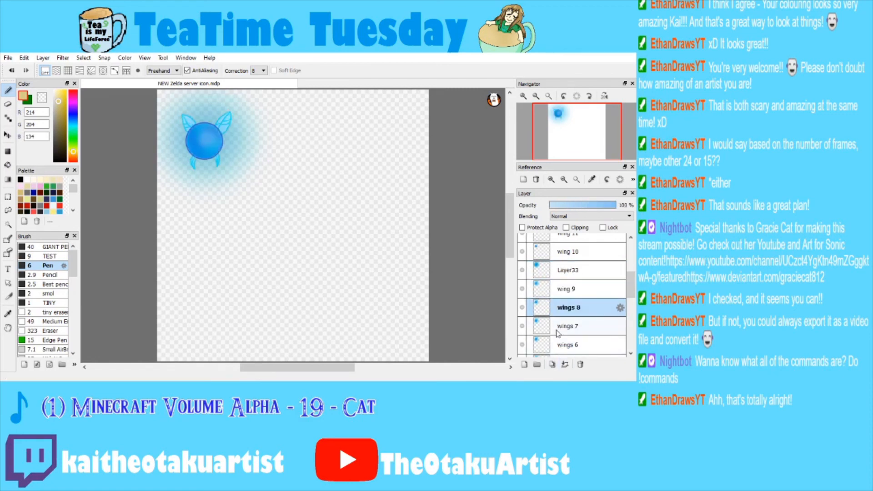
left_click(559, 329)
left_click(563, 308)
left_click(564, 290)
left_click(564, 274)
left_click(553, 364)
mouse_move(568, 271)
left_mouse_down()
mouse_move(578, 234)
mouse_move(572, 289)
mouse_move(572, 268)
left_mouse_up()
left_click(566, 365)
left_click(555, 301)
left_click(567, 263)
left_click(565, 282)
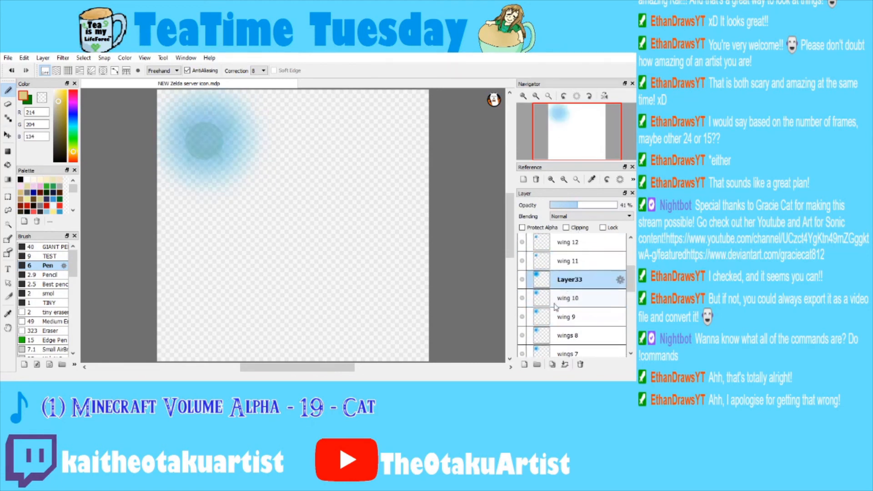
Merge one duplicate of the Layer33 glow into each of wing 11, wing 12 and wing 13.
left_click(553, 364)
left_click_drag(559, 278, 568, 259)
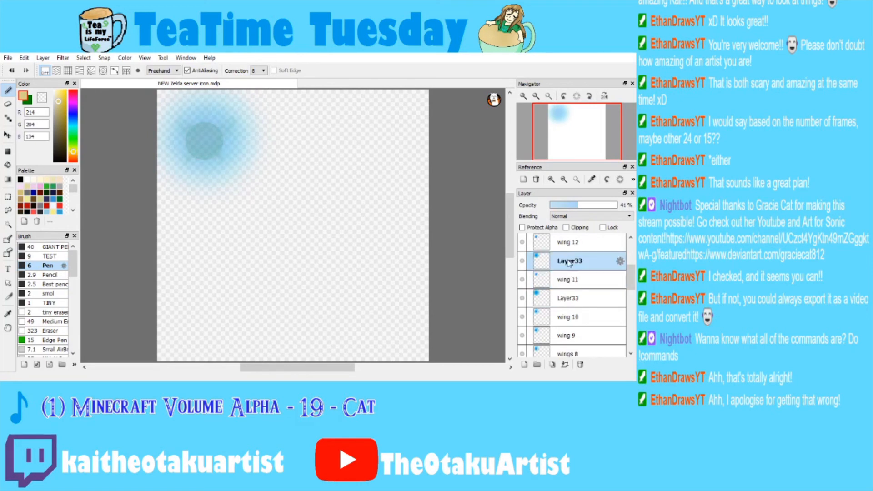
left_click(565, 364)
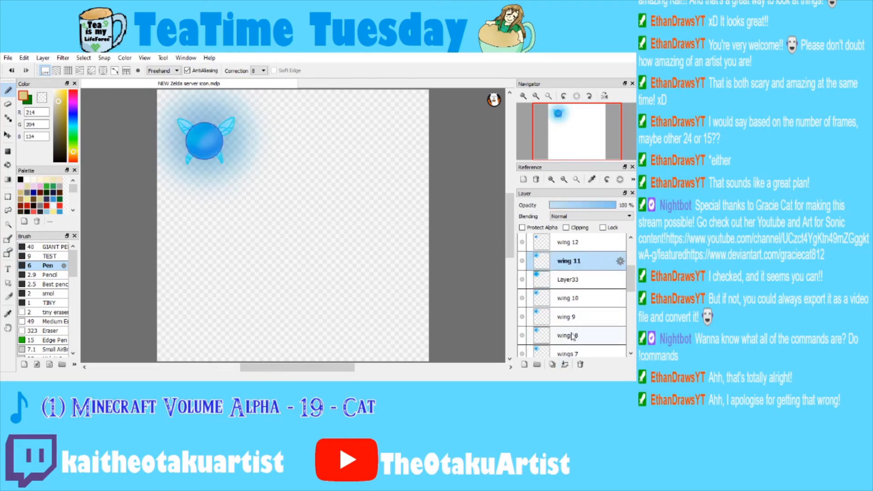
left_click(569, 281)
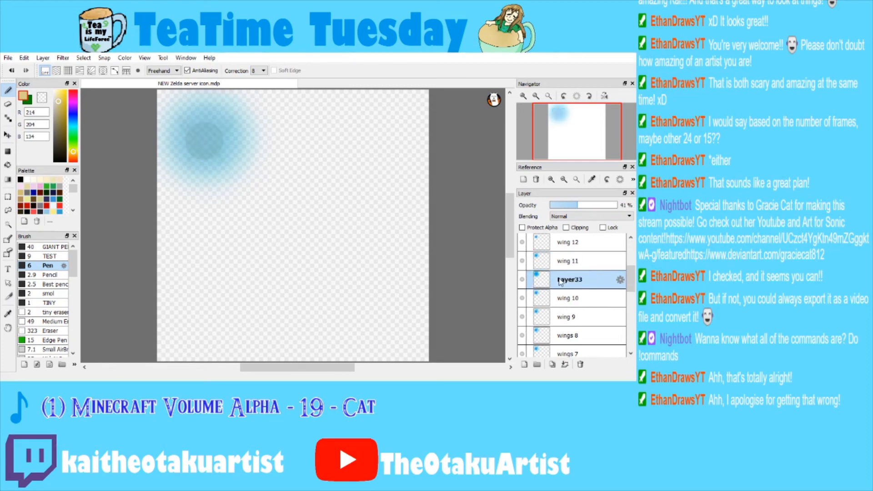
left_click_drag(562, 281, 562, 255)
left_click(553, 365)
left_click(566, 364)
left_click(552, 365)
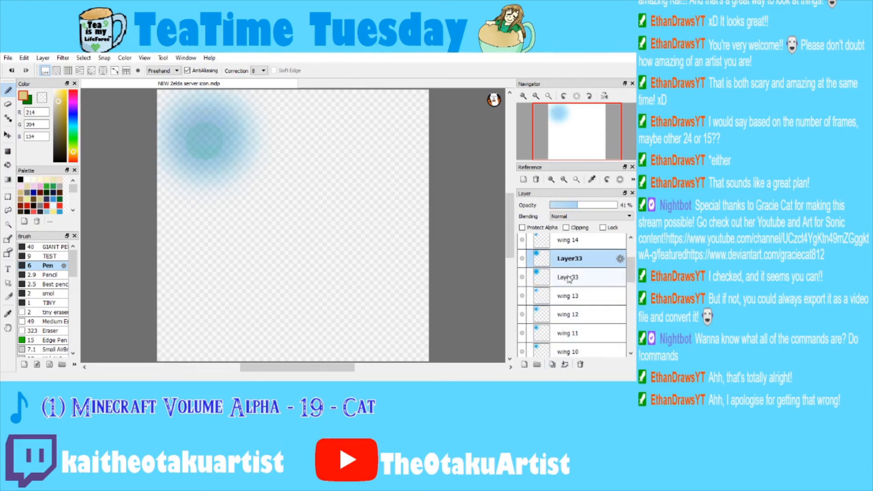
left_click(565, 364)
Move Layer33 glow copies above wing 14 and wing 15 and merge one down into each.
scroll(569, 269, "up", 2)
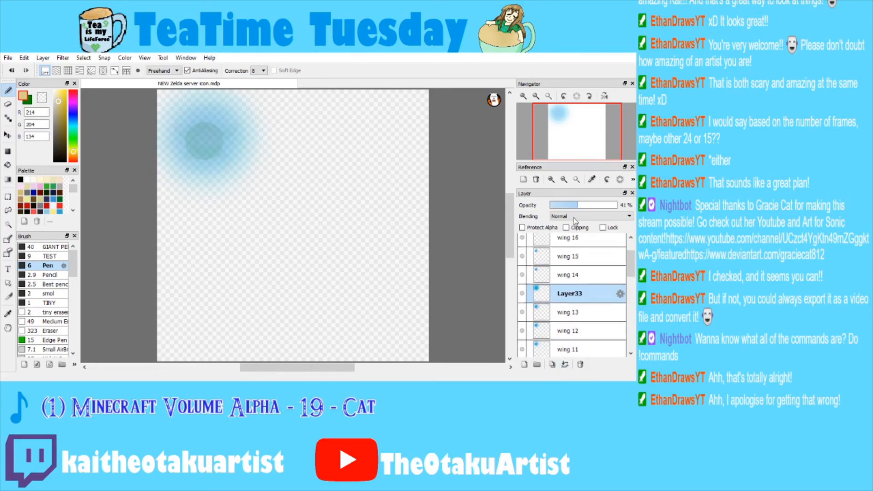
left_click_drag(568, 299, 572, 255)
left_click(552, 364)
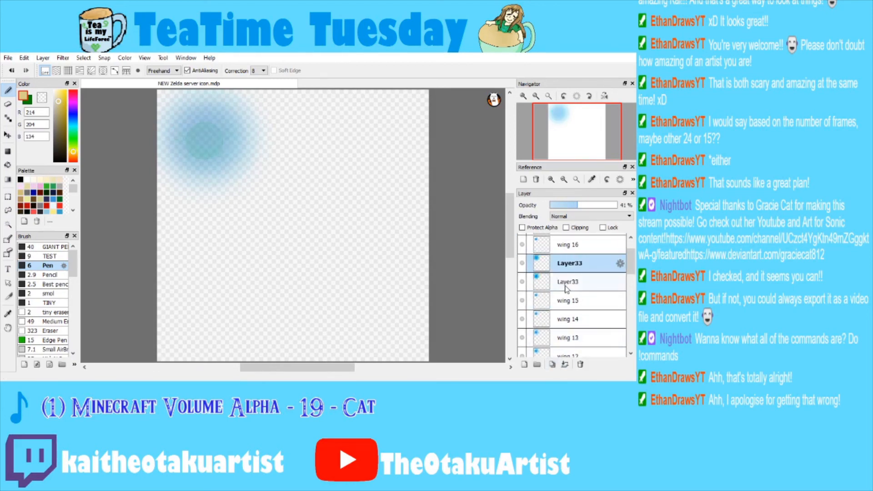
left_click_drag(565, 286, 568, 312)
left_click(565, 365)
left_click_drag(569, 266, 566, 286)
left_click(552, 364)
left_click(565, 364)
Merge a Layer33 duplicate into wing 16 and another into wing 17, and the last Layer33 into wing 18.
left_click_drag(569, 294, 564, 255)
left_click(552, 364)
left_click(566, 364)
left_click(553, 365)
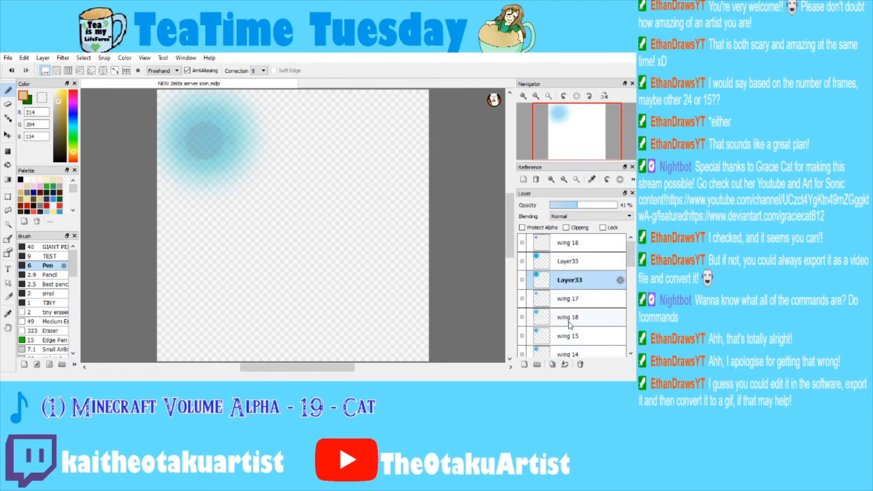
left_click(565, 364)
left_click_drag(566, 262, 567, 236)
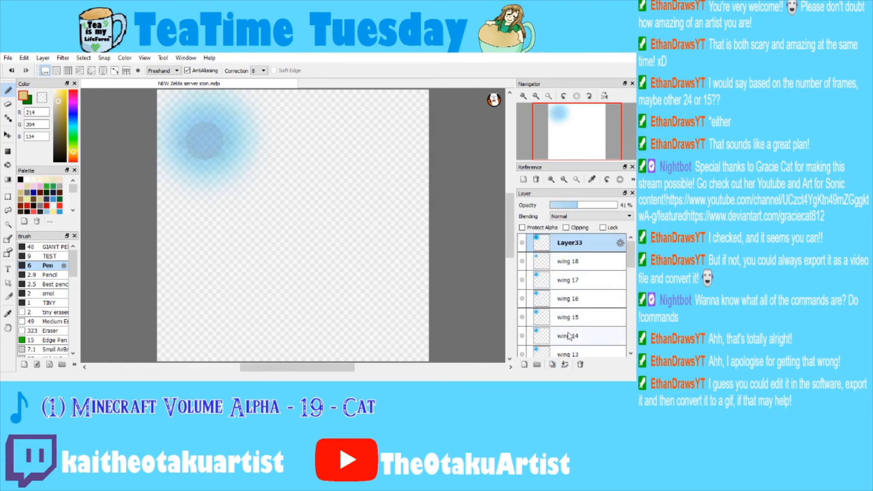
left_click(566, 364)
left_click(557, 262)
left_click(560, 280)
left_click(566, 300)
left_click(624, 257)
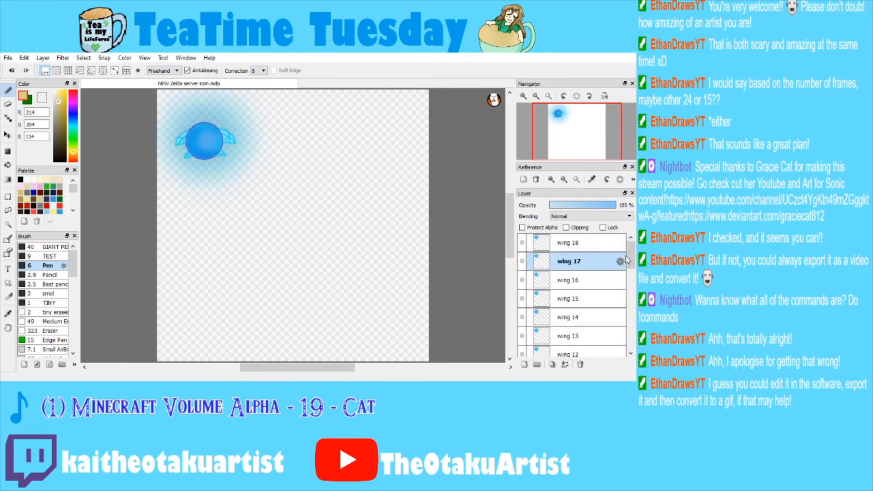
Try merging the wings 1 layer down into the character's Layer6.
left_click_drag(631, 255, 625, 321)
left_click(560, 288)
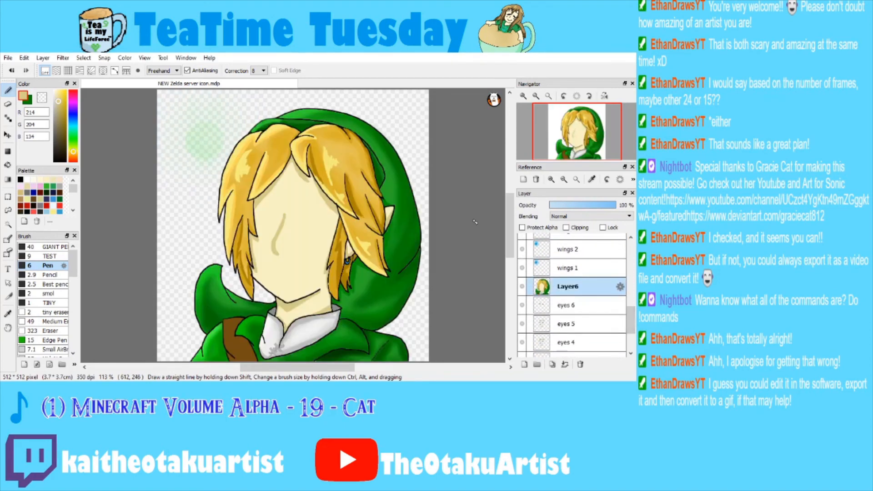
left_click(564, 268)
left_click(565, 364)
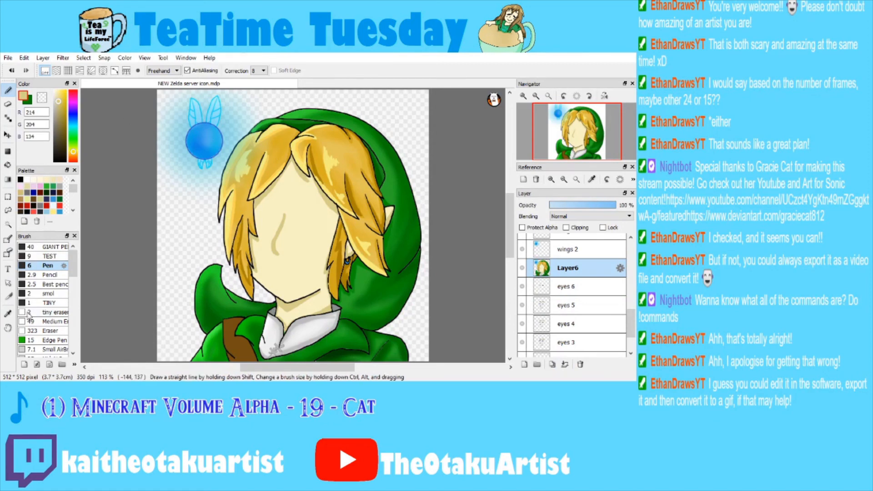
Sample the glow's light blue, try a Mid AirBrush stroke along the hair edge, and undo it.
left_click(8, 314)
left_click(179, 127)
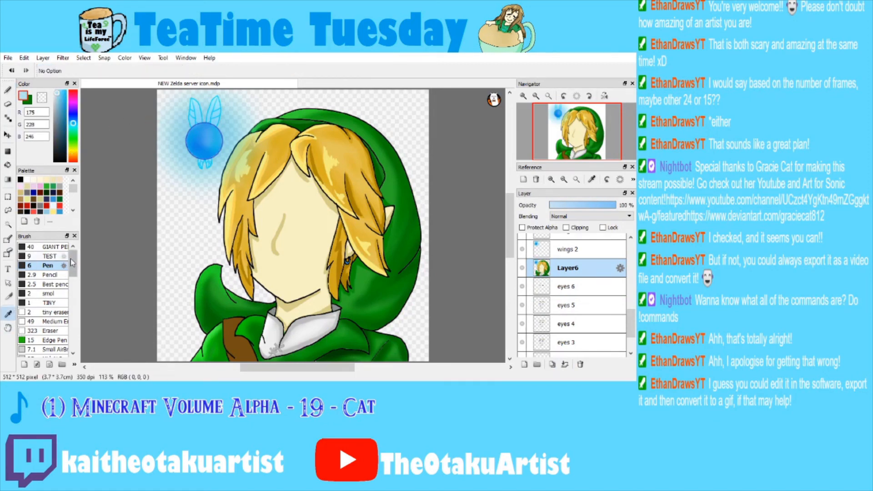
scroll(52, 308, "down", 2)
left_click(53, 315)
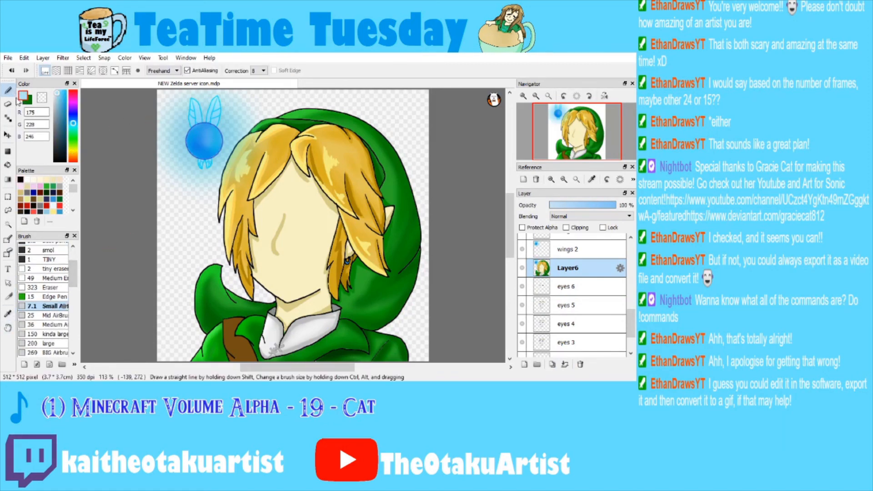
mouse_move(248, 134)
left_mouse_down()
mouse_move(219, 204)
mouse_move(236, 192)
left_mouse_up()
key("ctrl+z")
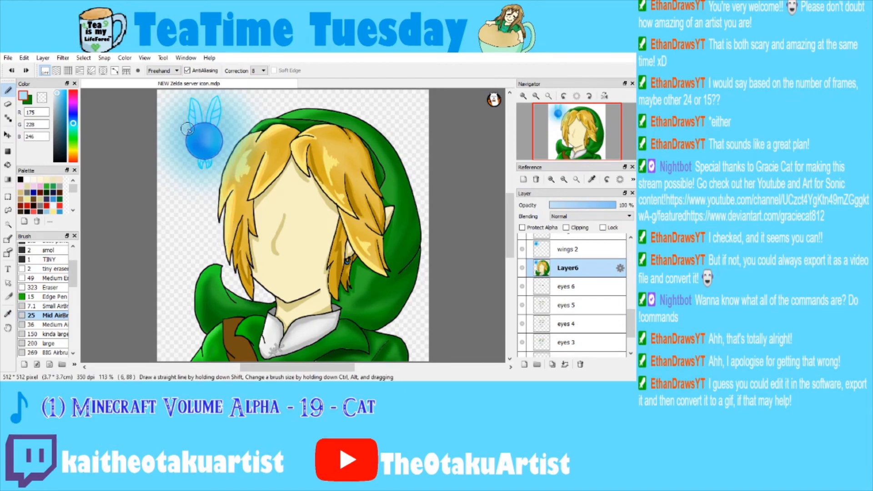
Sample the deeper blue of the fairy's body as the painting colour and return to the brush.
left_click(7, 314)
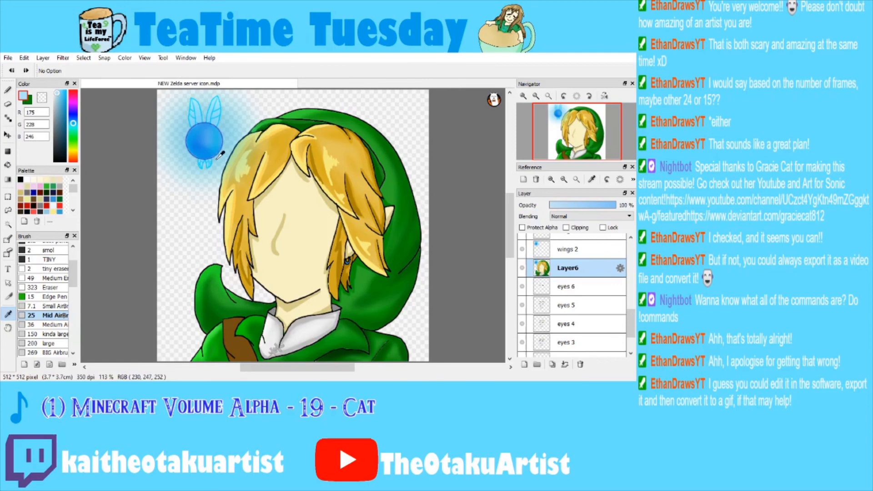
left_click(215, 147)
key("b")
Try blue airbrush strokes along the hair, hat and face, and undo them together with the wings 1 merge.
mouse_move(253, 133)
left_mouse_down()
mouse_move(220, 208)
mouse_move(248, 300)
mouse_move(217, 262)
mouse_move(206, 266)
mouse_move(212, 305)
left_mouse_up()
left_click_drag(264, 218, 264, 268)
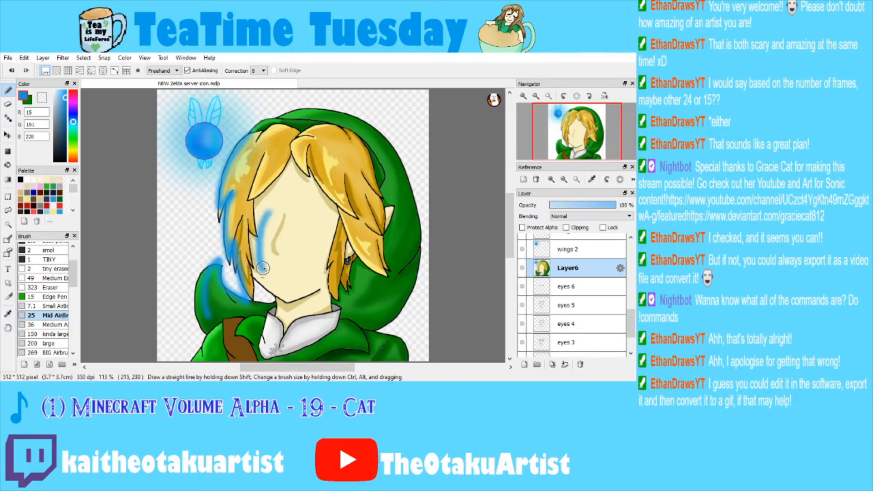
key("ctrl+z")
key("ctrl+z")
key("ctrl+z")
key("ctrl+z")
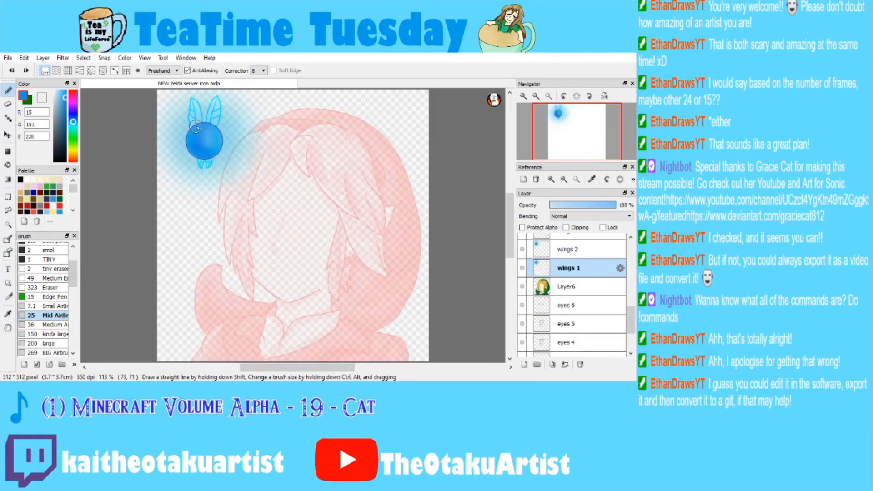
Duplicate Layer6 and switch from the onion skin view to showing all visible layers together.
left_click(546, 287)
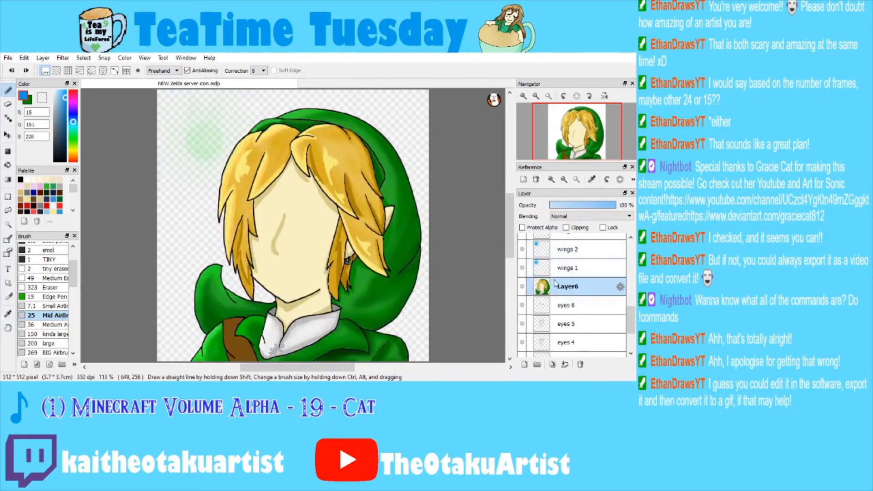
left_click(552, 365)
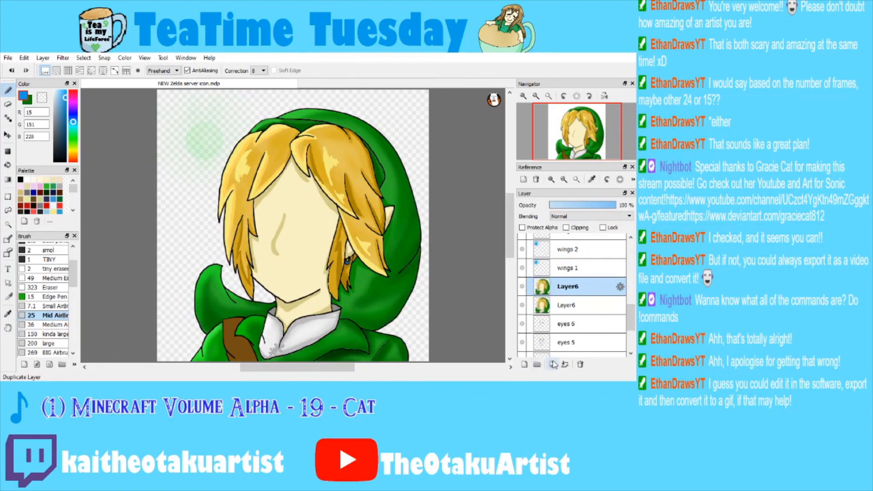
left_click(175, 287)
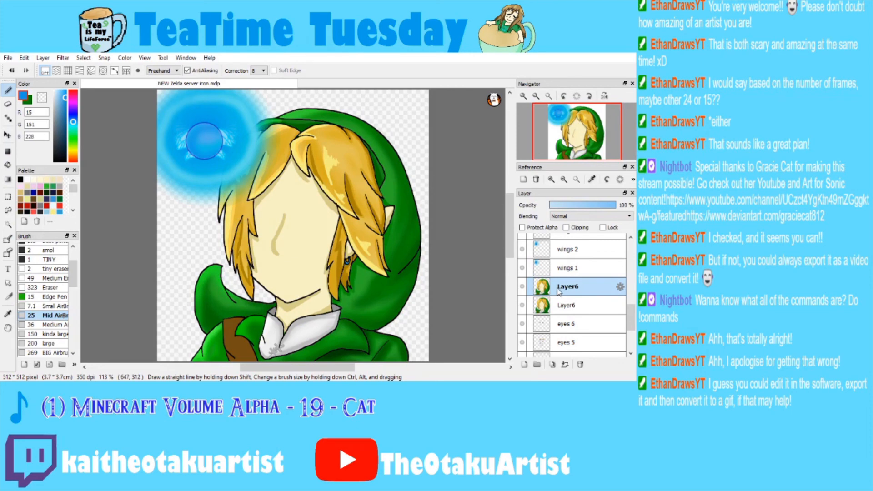
Hide the fairy wings layers up through wing 18, leaving only wings 1 visible above the character.
left_click(524, 267)
left_click_drag(632, 324, 632, 308)
left_click(523, 322)
left_click(523, 303)
left_click(523, 284)
left_click(523, 265)
left_click(523, 248)
left_click_drag(631, 300, 632, 279)
left_click(524, 326)
left_click(522, 310)
left_click(522, 291)
left_click(523, 273)
left_click(523, 254)
left_click(523, 237)
left_click_drag(632, 282, 631, 256)
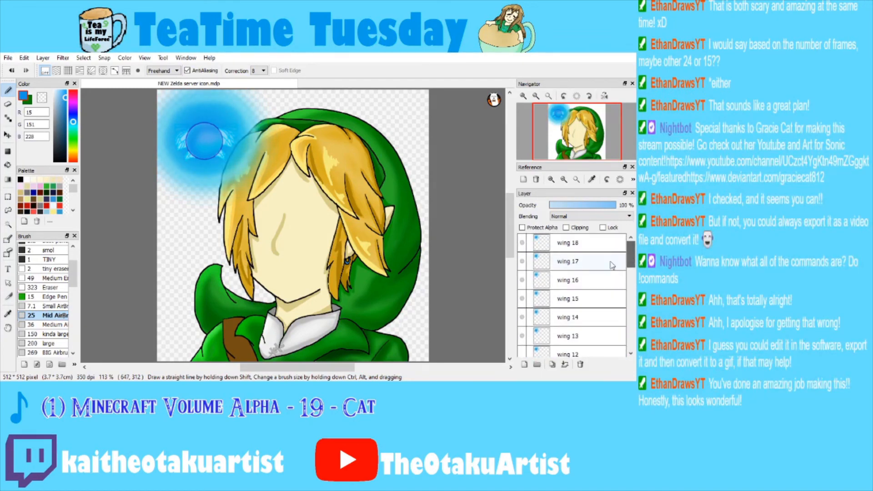
left_click(522, 336)
left_click(523, 317)
left_click(523, 299)
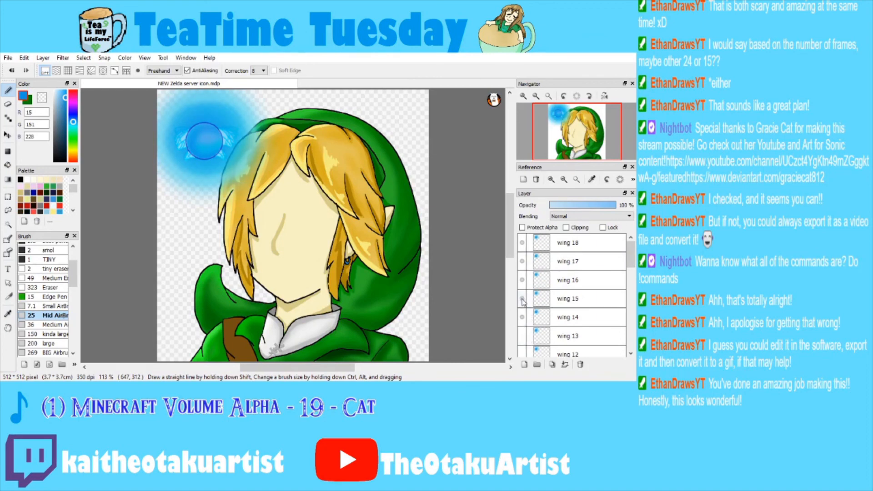
left_click(523, 280)
left_click(522, 261)
left_click(523, 242)
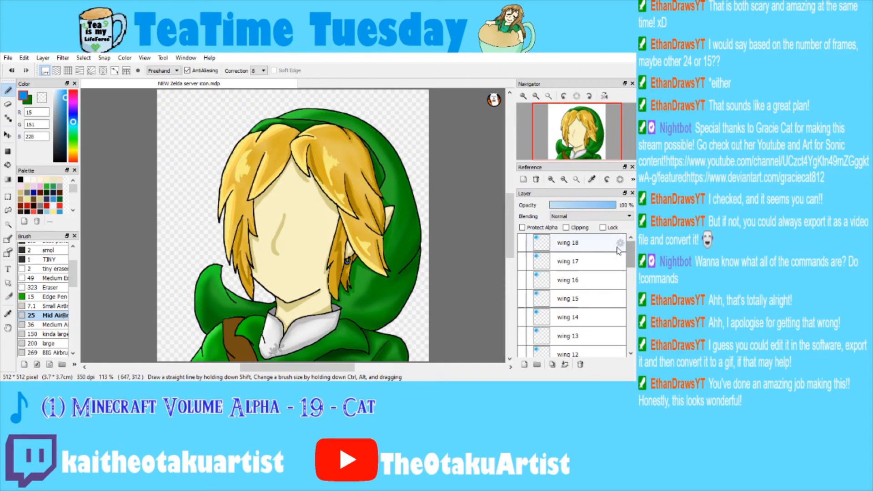
scroll(573, 291, "down", 5)
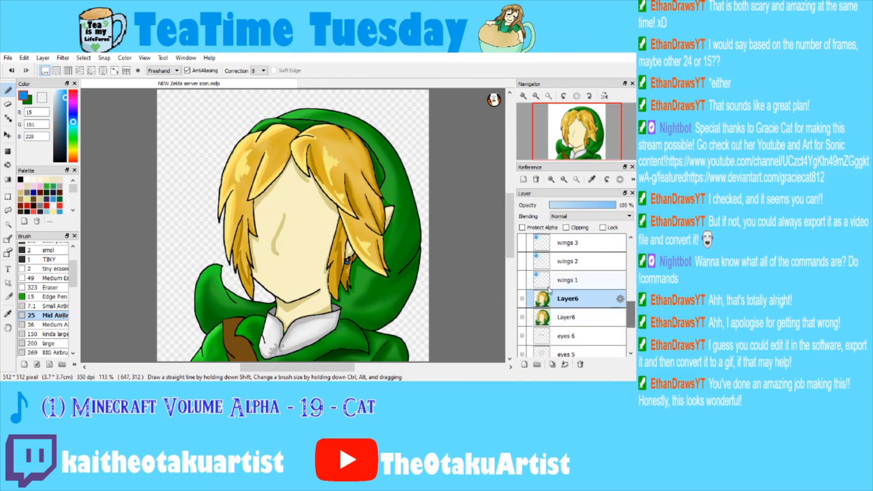
left_click(522, 279)
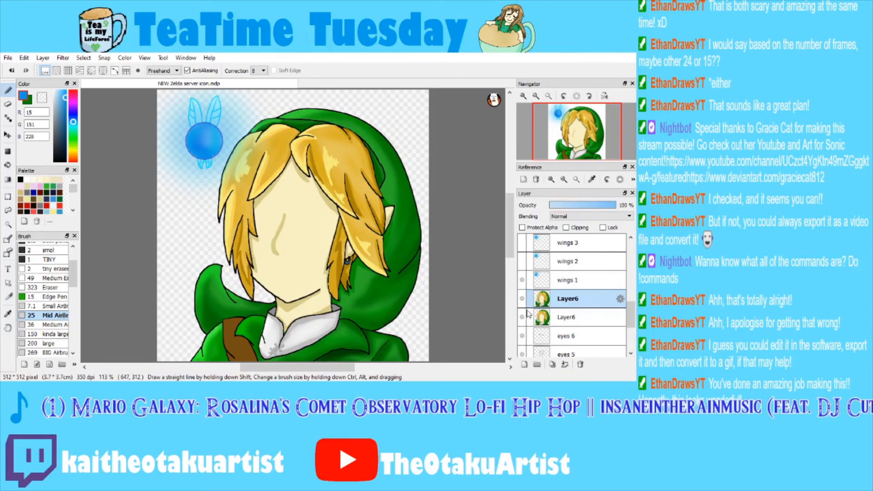
Delete the extra Layer6 copy and add a new layer named Glow between wings 1 and Layer6.
left_click(562, 316)
left_click(580, 364)
left_click(525, 364)
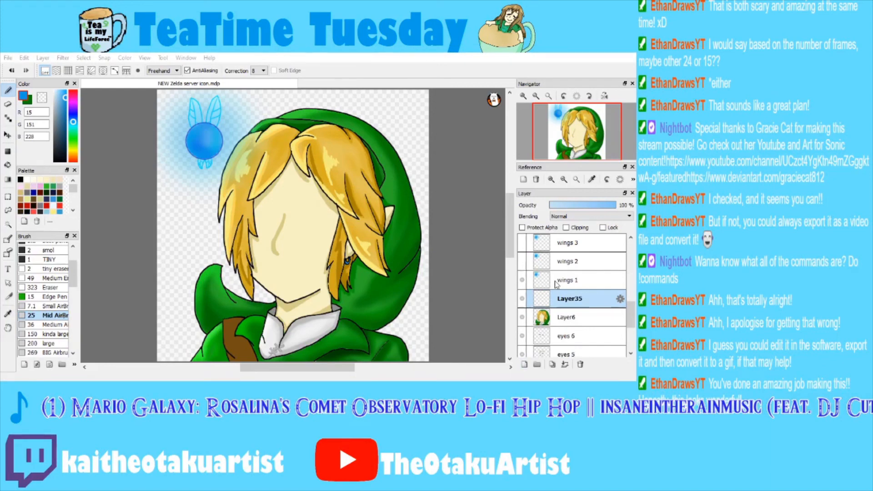
key("Return")
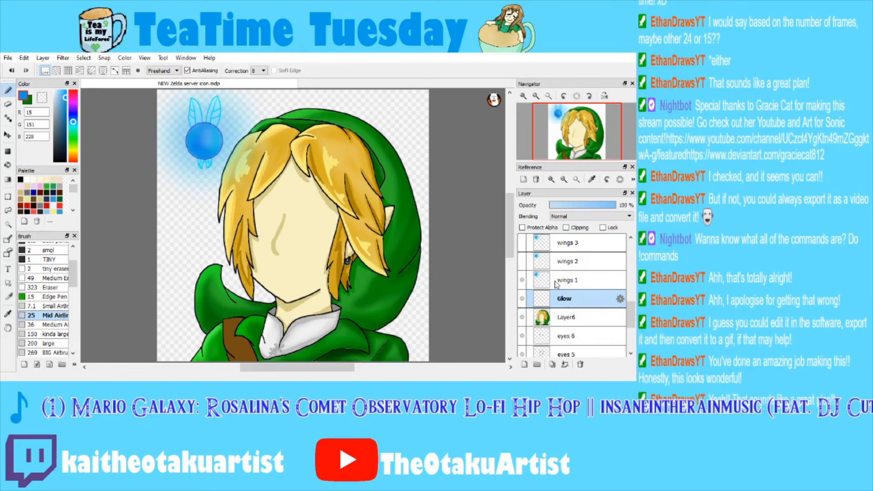
On the Glow layer, paint blue Mid AirBrush light down the outer hair edge and side locks nearest the fairy.
left_click(523, 96)
left_click(536, 96)
left_click_drag(574, 130, 572, 121)
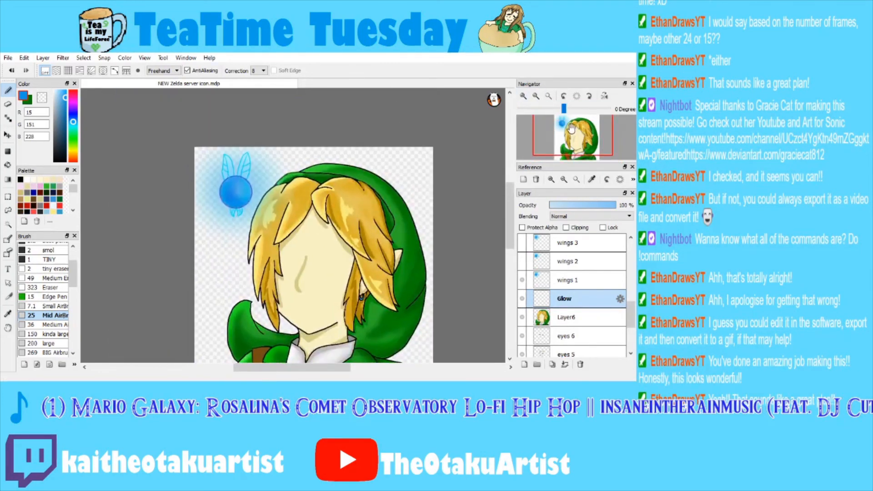
left_click(523, 96)
mouse_move(271, 165)
left_mouse_down()
mouse_move(238, 208)
mouse_move(225, 259)
left_mouse_up()
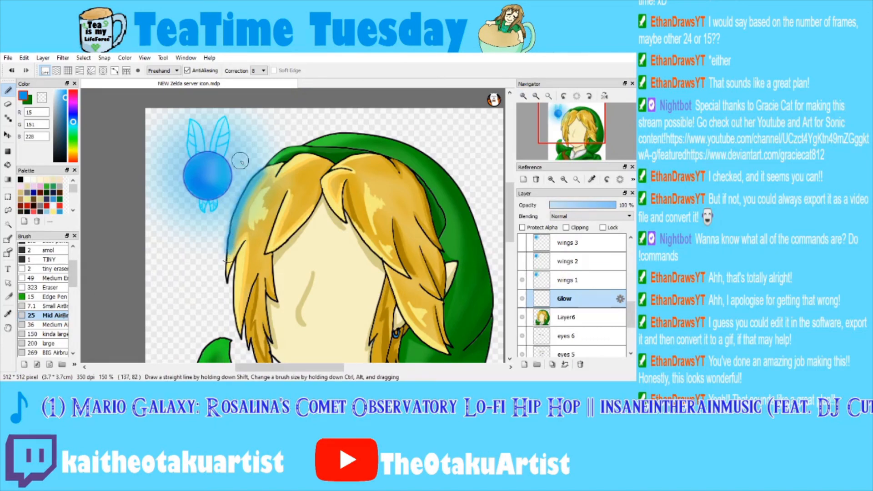
key("ctrl+plus")
left_click(64, 307)
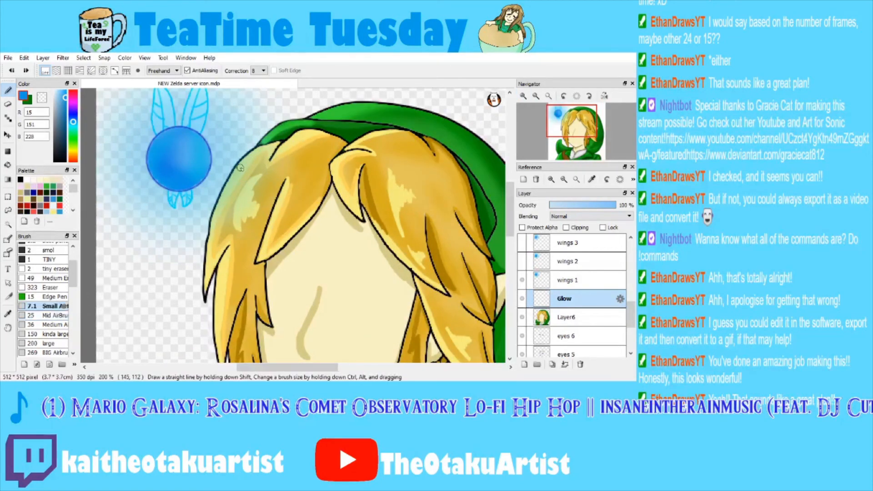
left_click(46, 315)
mouse_move(255, 157)
left_mouse_down()
mouse_move(217, 218)
mouse_move(204, 292)
left_mouse_up()
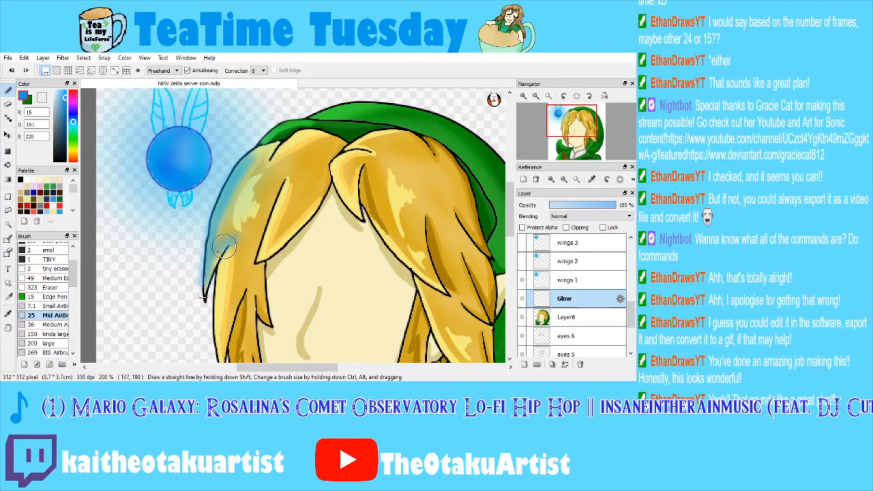
mouse_move(224, 247)
left_mouse_down()
mouse_move(261, 194)
mouse_move(258, 294)
mouse_move(268, 260)
mouse_move(271, 289)
mouse_move(269, 263)
left_mouse_up()
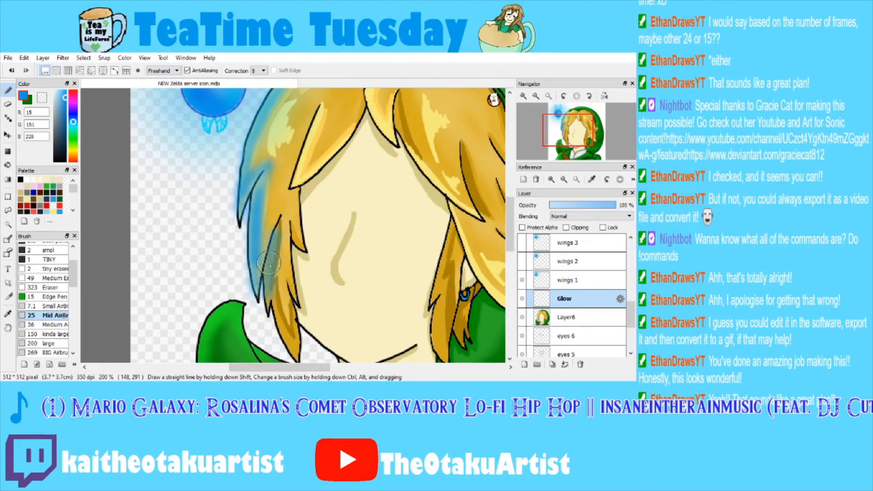
On the Glow layer, paint blue light along the cheek and jaw edge, the cap's crown and the fringe strand beside the parting.
left_click_drag(336, 220, 321, 280)
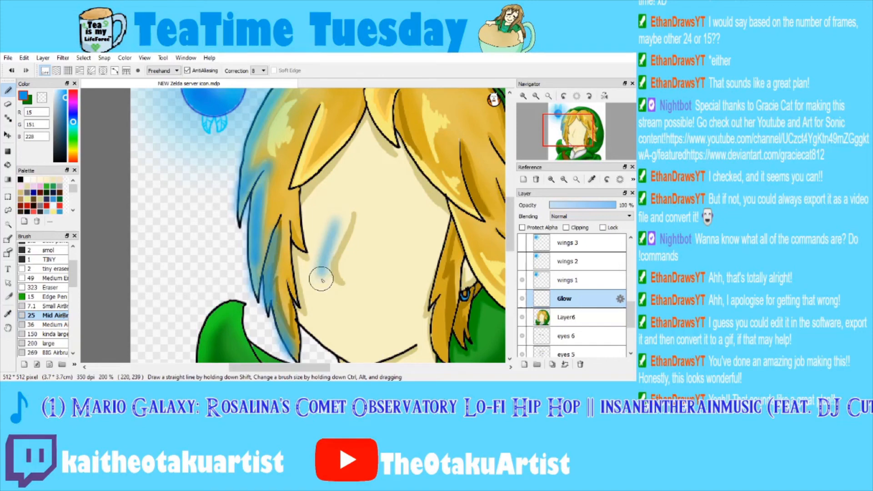
key("ctrl+z")
mouse_move(570, 132)
left_mouse_down()
mouse_move(563, 138)
mouse_move(577, 119)
left_mouse_up()
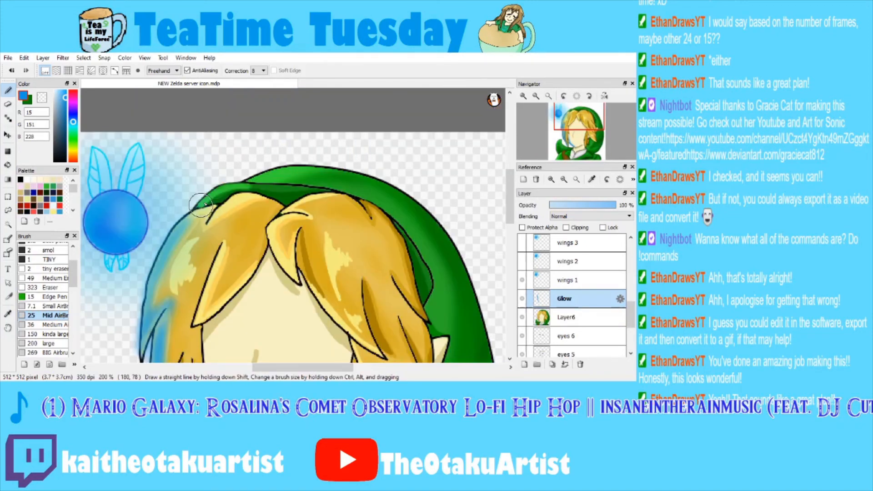
left_click_drag(282, 169, 310, 171)
mouse_move(270, 205)
left_mouse_down()
mouse_move(249, 265)
mouse_move(218, 302)
left_mouse_up()
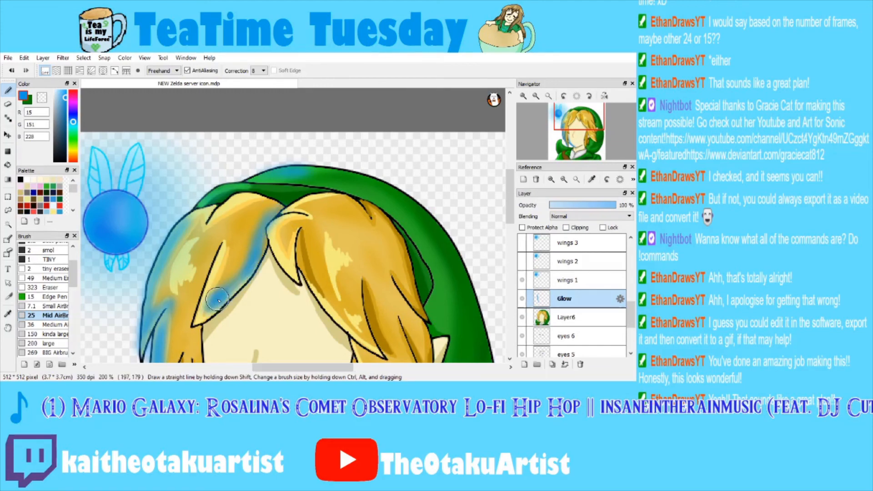
Paint blue light on the cap's tail, the tunic shoulder, the strap and the shirt collar, and extend it along the cap's upper edge.
scroll(219, 301, "down", 5)
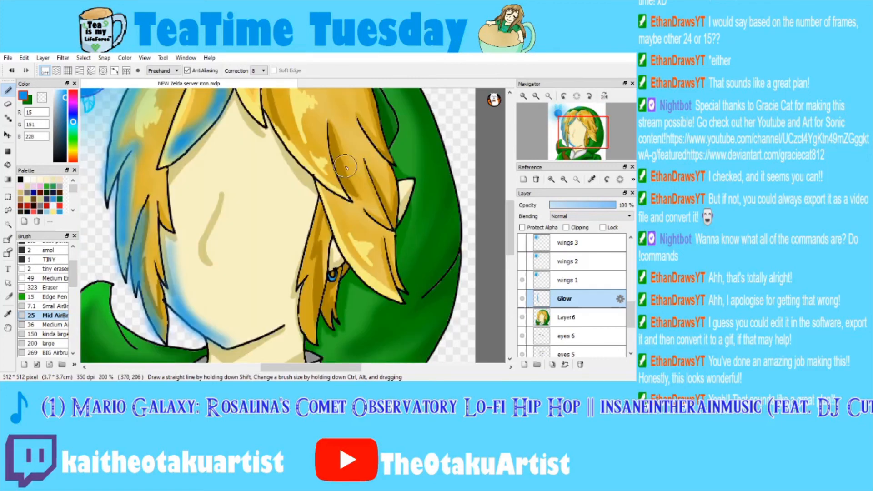
scroll(350, 192, "down", 4)
scroll(355, 217, "left", 5)
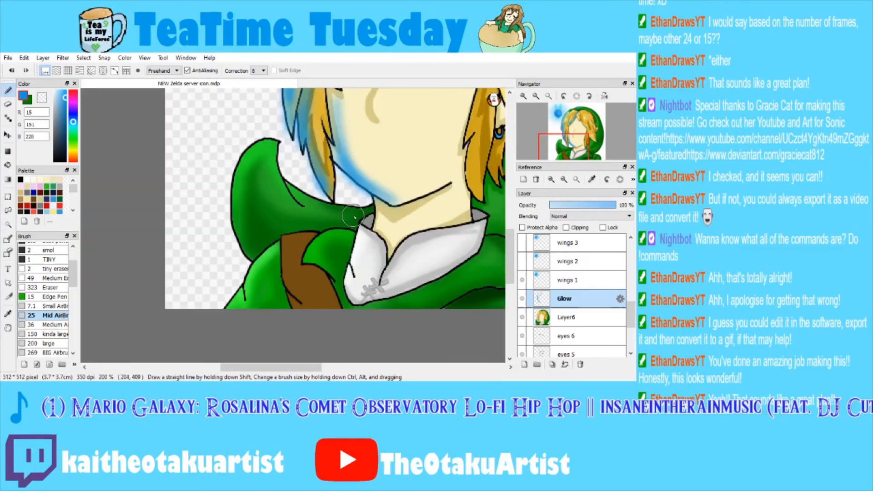
mouse_move(317, 198)
left_mouse_down()
mouse_move(275, 144)
mouse_move(248, 165)
left_mouse_up()
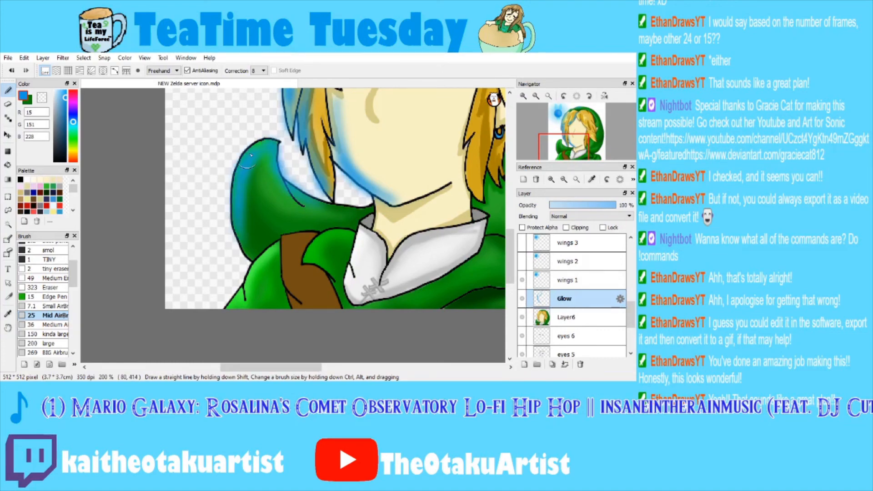
mouse_move(324, 229)
left_mouse_down()
mouse_move(317, 257)
mouse_move(297, 241)
mouse_move(310, 236)
mouse_move(295, 238)
mouse_move(314, 249)
mouse_move(311, 259)
mouse_move(301, 234)
mouse_move(312, 233)
mouse_move(274, 245)
mouse_move(244, 307)
mouse_move(232, 310)
mouse_move(281, 260)
mouse_move(278, 246)
mouse_move(314, 239)
mouse_move(258, 269)
mouse_move(241, 297)
mouse_move(271, 303)
mouse_move(320, 276)
mouse_move(360, 227)
mouse_move(364, 287)
left_mouse_up()
key("ctrl+z")
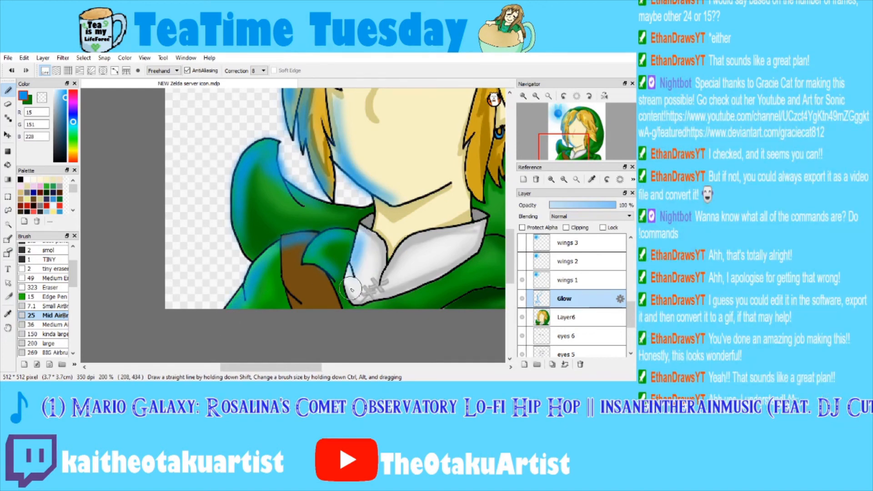
left_click(549, 98)
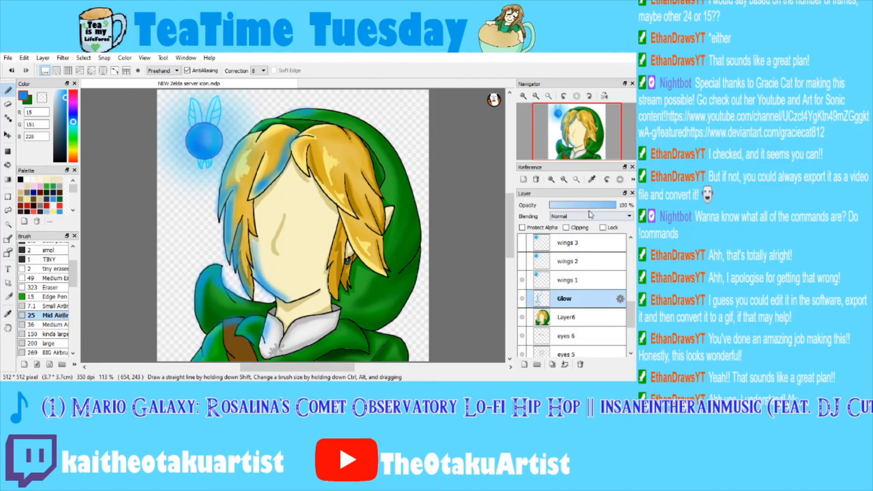
mouse_move(311, 122)
left_mouse_down()
mouse_move(284, 116)
mouse_move(317, 112)
mouse_move(259, 132)
left_mouse_up()
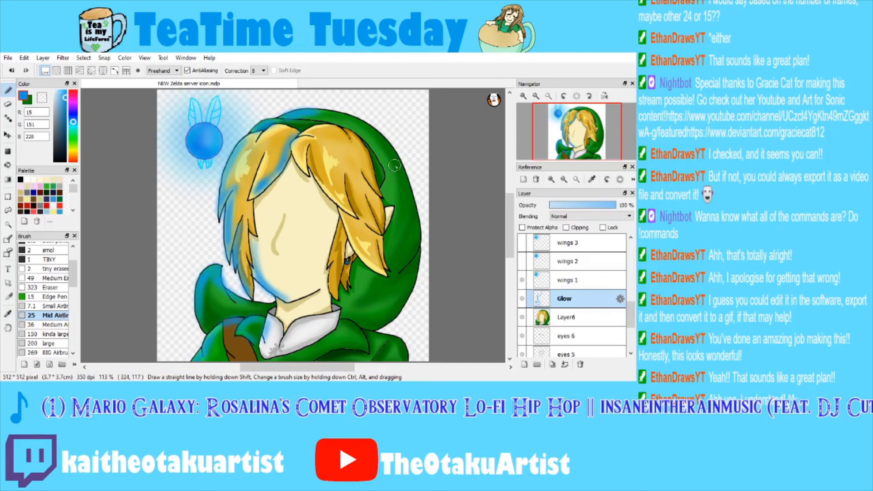
Try the Glow layer at 33% opacity and raise it back to 95%.
left_click(591, 205)
left_click_drag(591, 205, 578, 206)
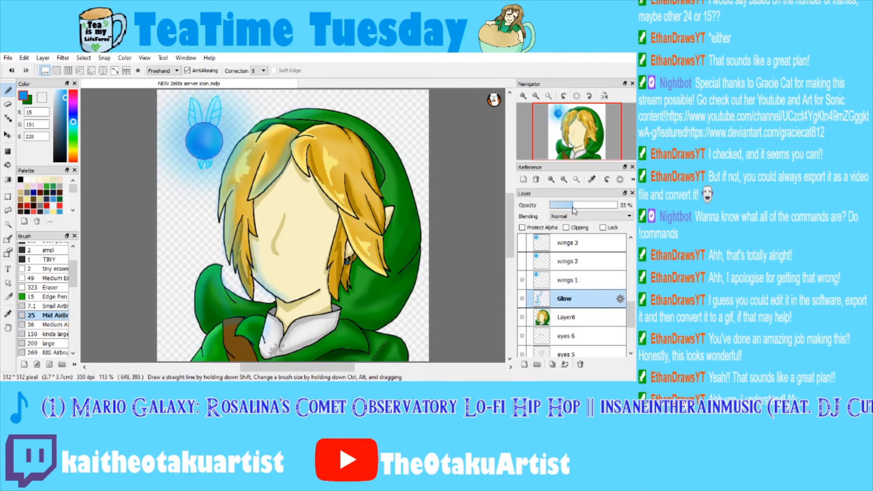
left_click_drag(576, 205, 610, 206)
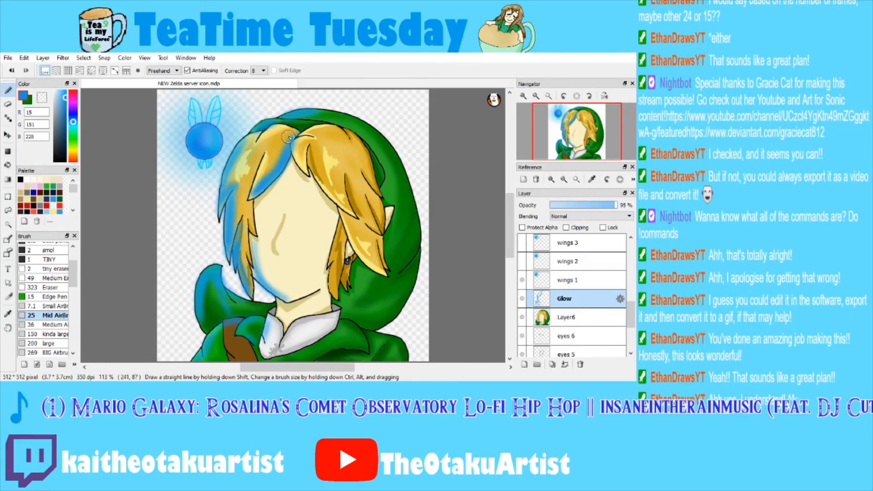
key("e")
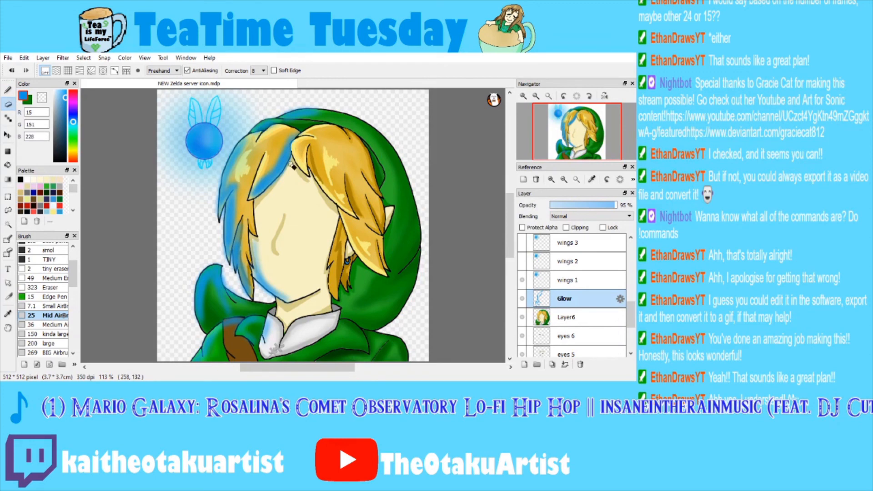
key("b")
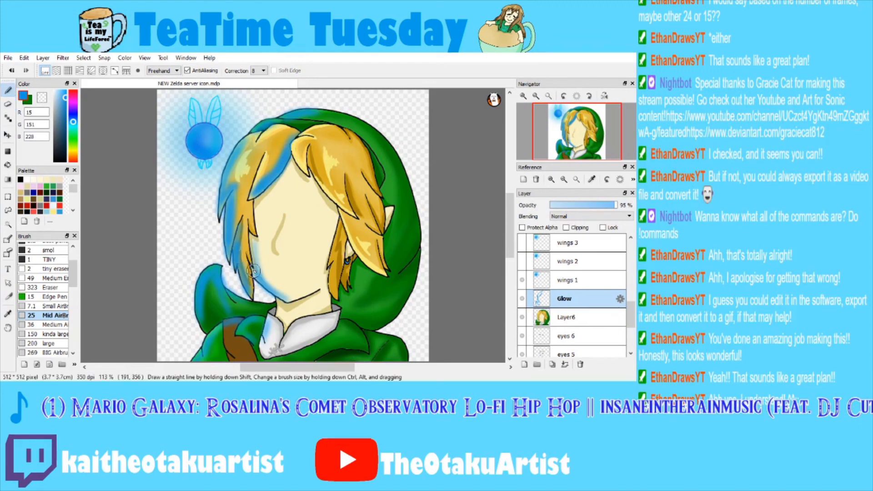
key("e")
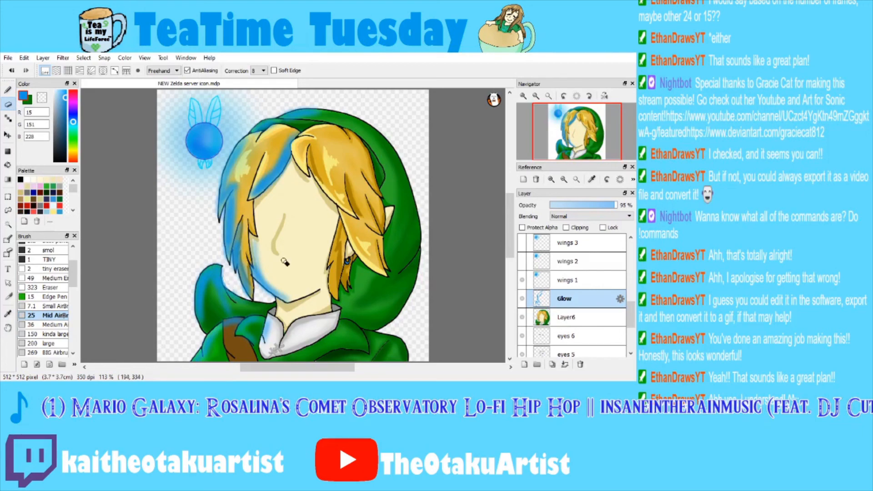
Lower the Glow layer's opacity to 51%, judging the effect on a temporarily enlarged preview of the whole icon.
left_click(598, 205)
left_click_drag(598, 206, 584, 202)
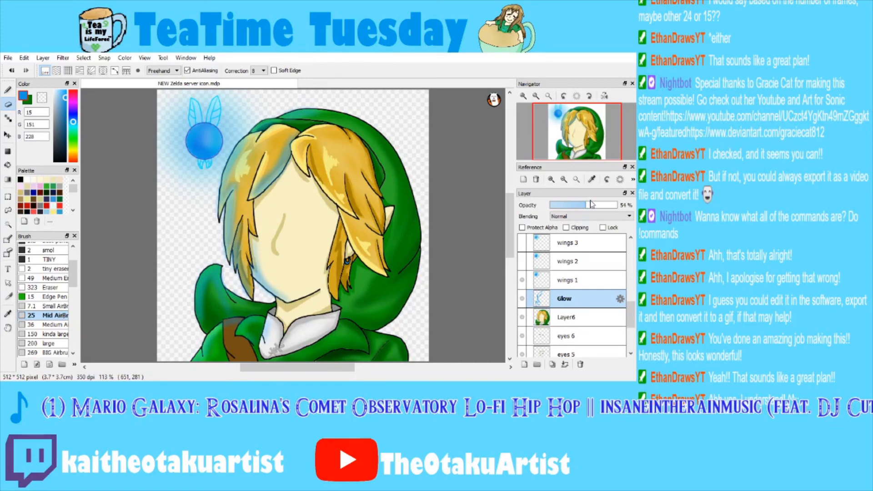
double_click(600, 197)
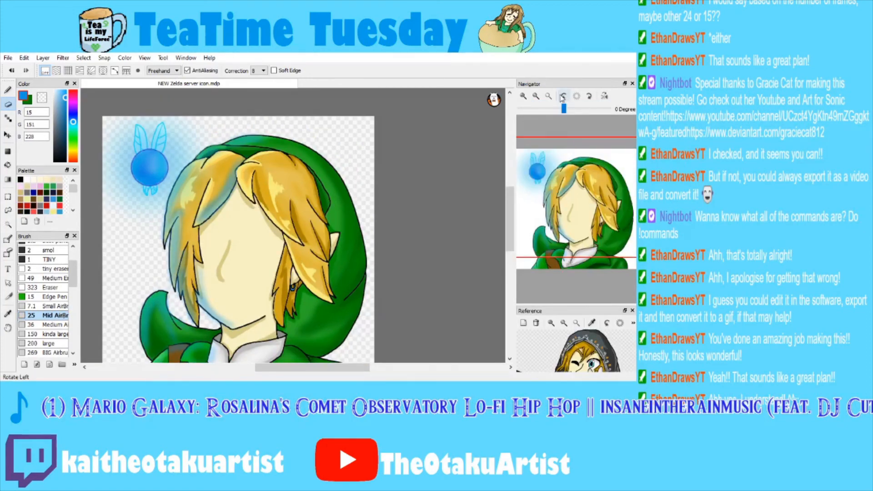
left_click(563, 116)
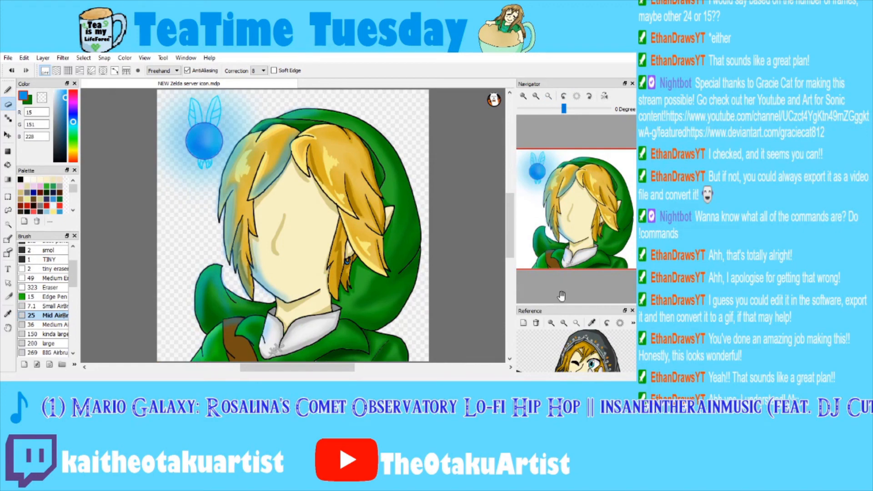
left_click_drag(546, 378, 545, 300)
left_click(573, 182)
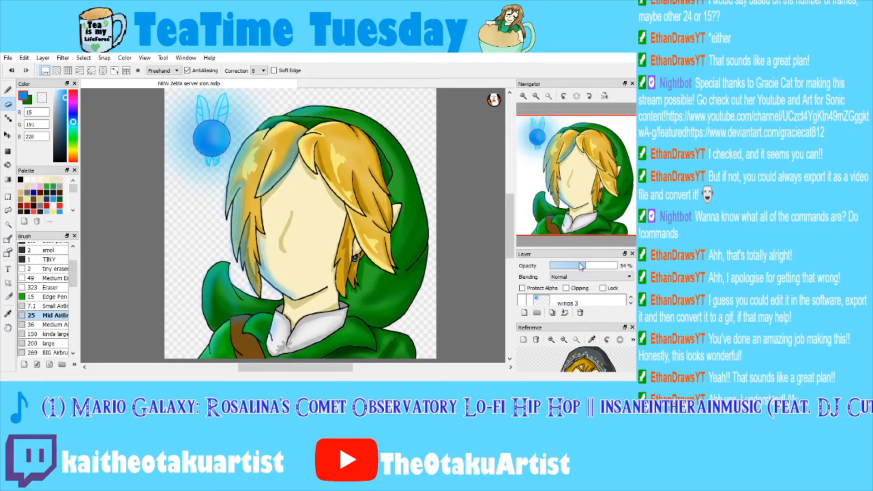
left_click_drag(586, 268, 572, 269)
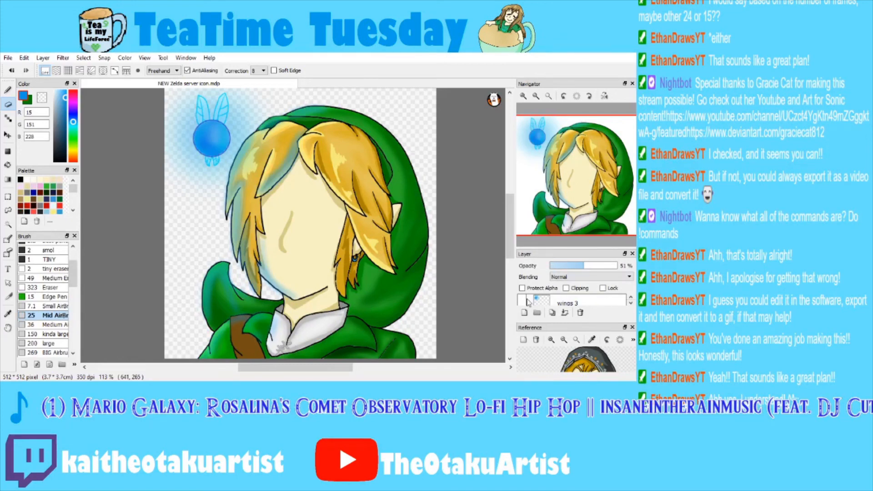
left_click_drag(543, 328, 542, 198)
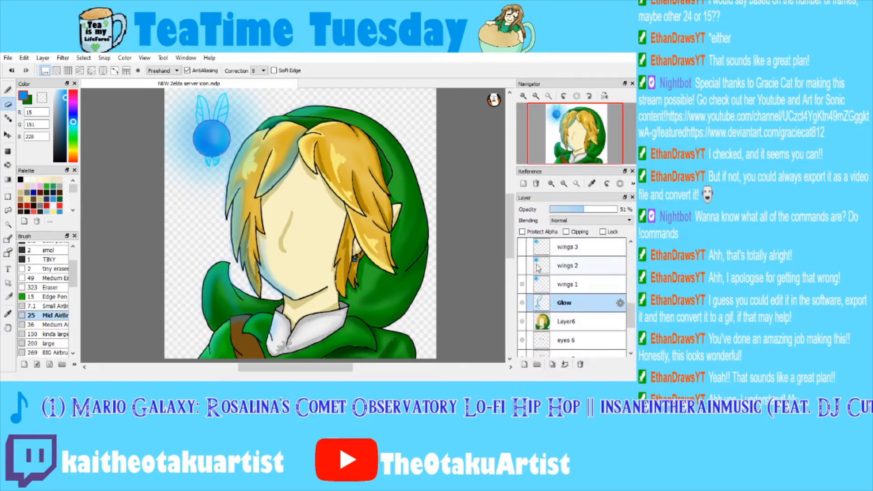
Duplicate the eyes 1 layer, move the copy between wings 1 and Glow, and fit the whole icon in view.
left_click_drag(626, 315, 630, 329)
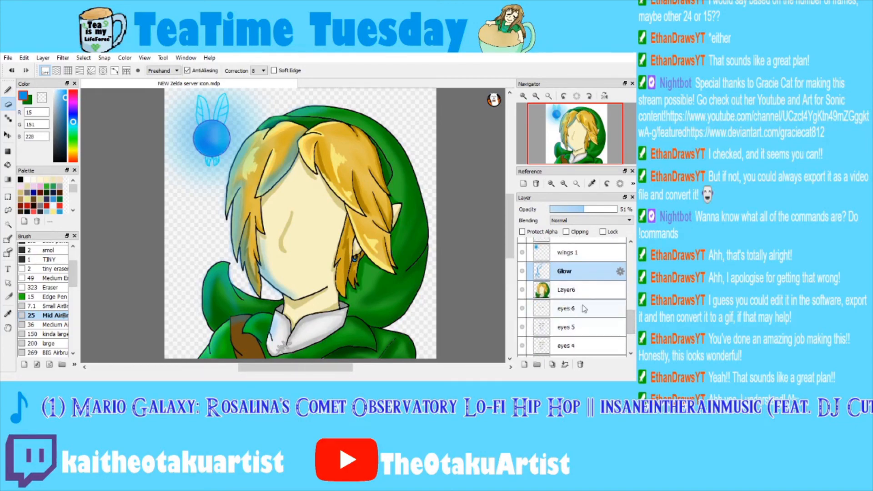
scroll(564, 328, "down", 3)
left_click(564, 332)
left_click(552, 365)
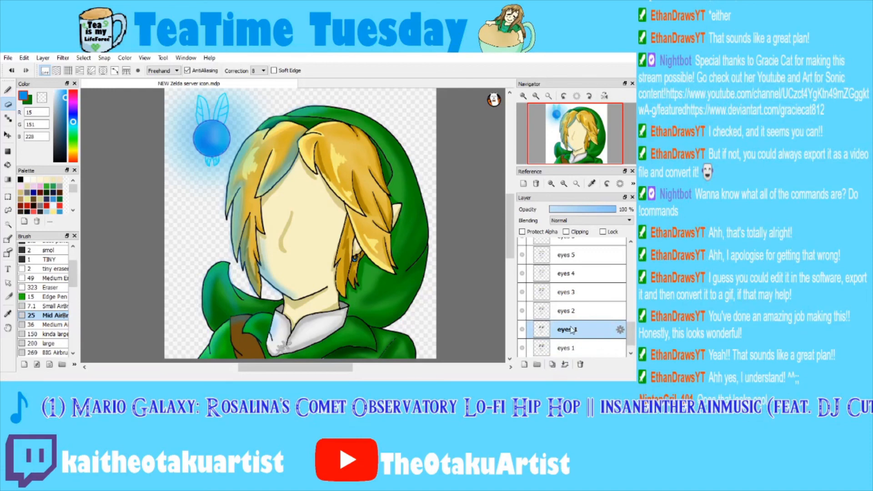
left_click_drag(572, 331, 571, 288)
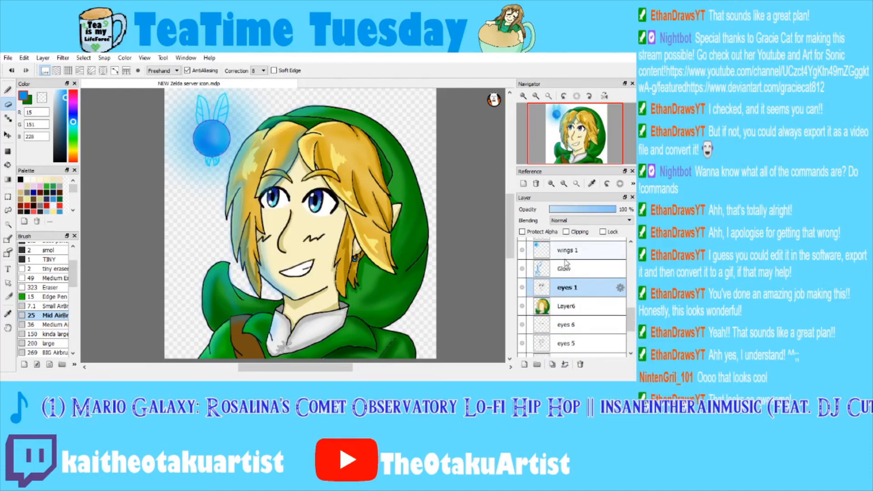
left_click_drag(565, 263, 568, 259)
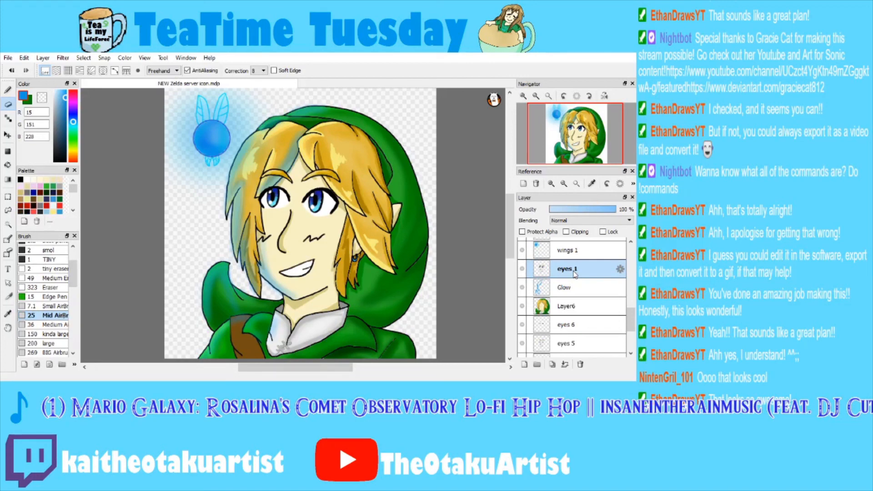
left_click(548, 97)
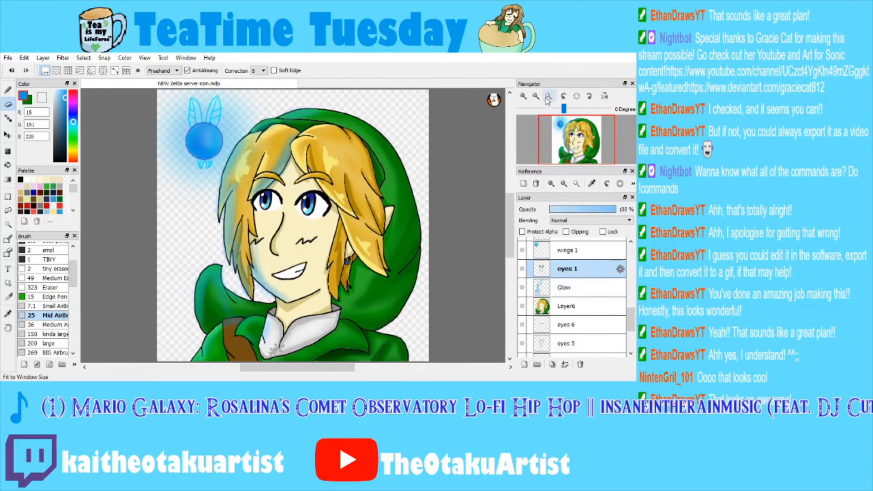